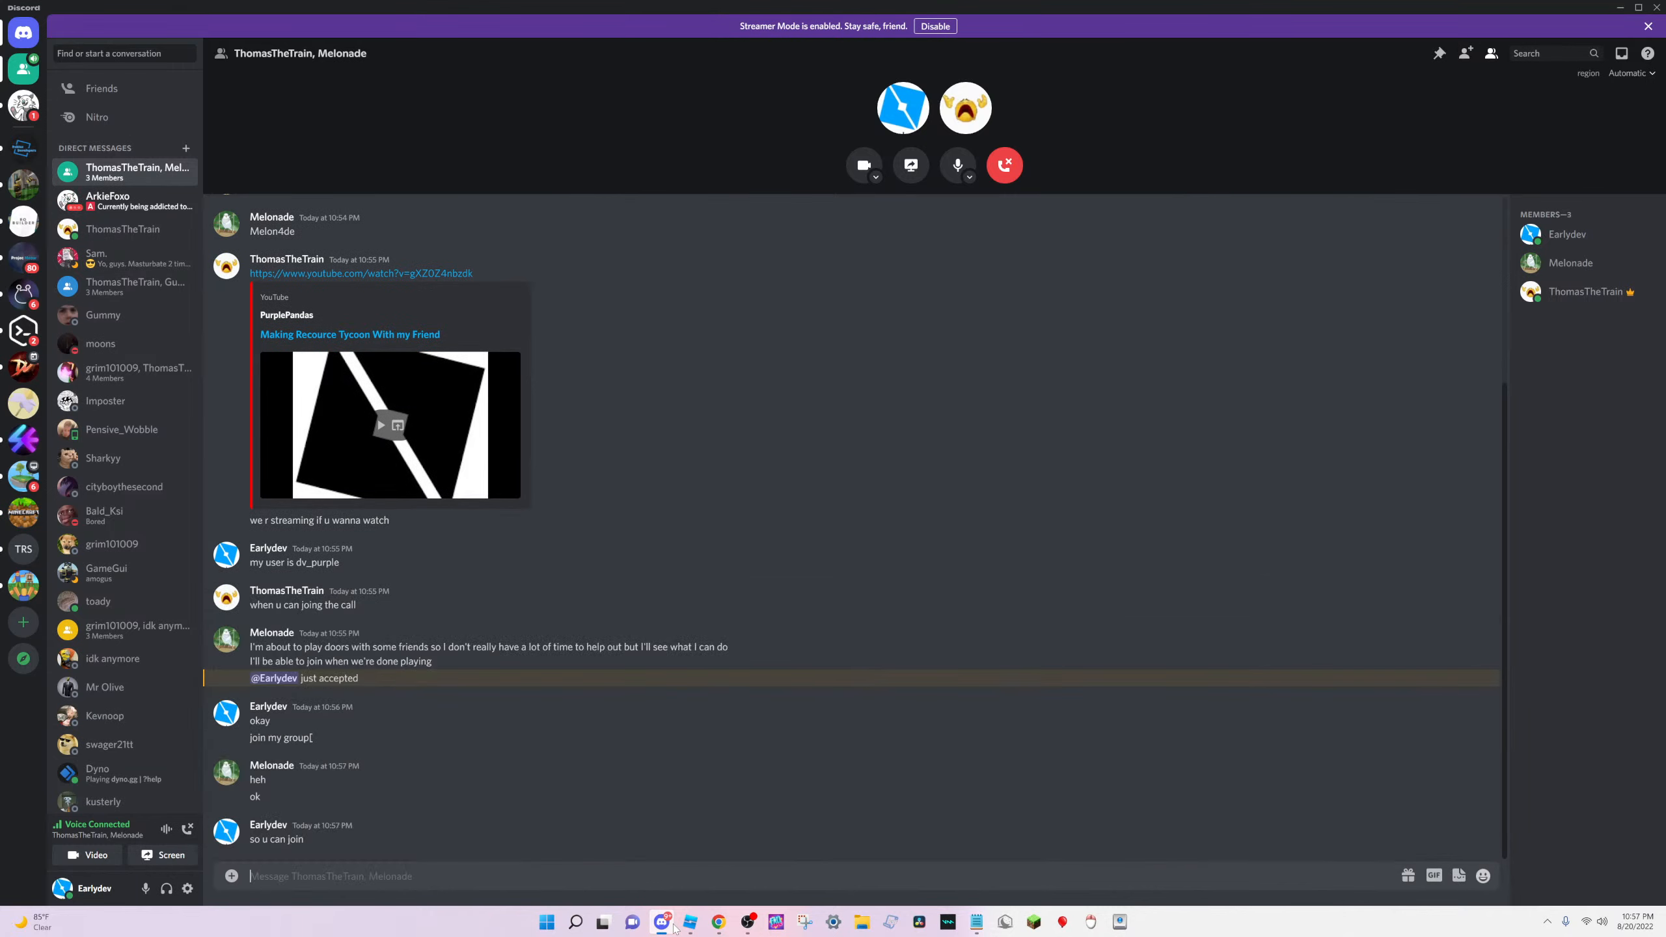
Send the messages "leave after" and "if u want" in the group conversation
text(leave after)
key(Return)
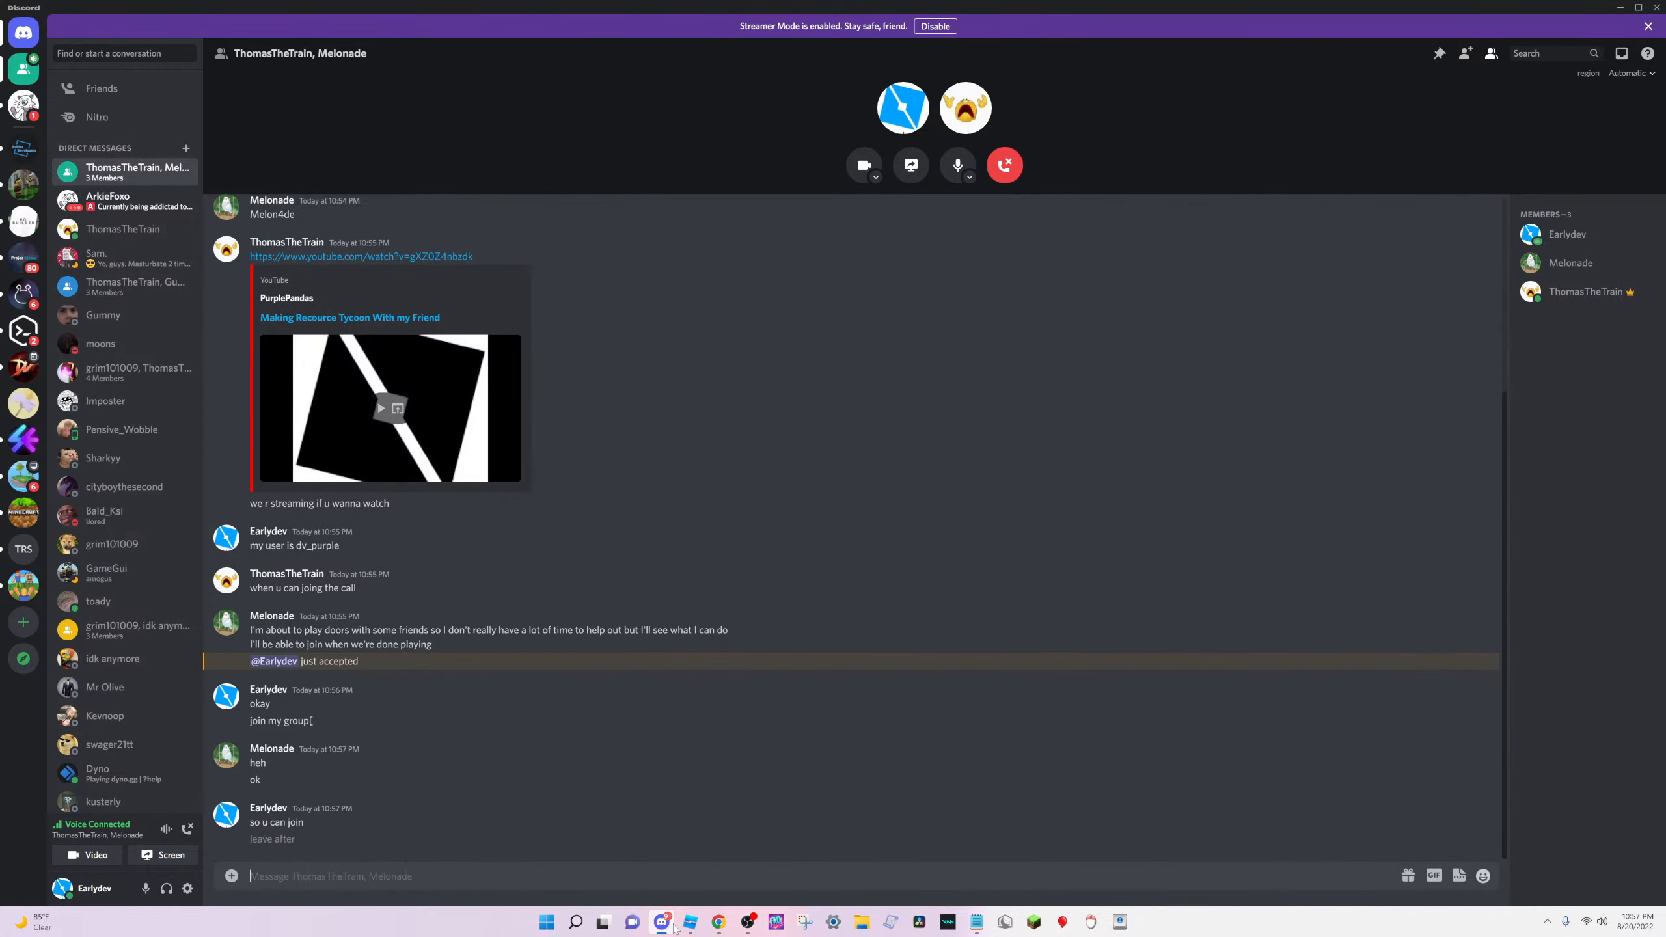
text(if u want)
key(Return)
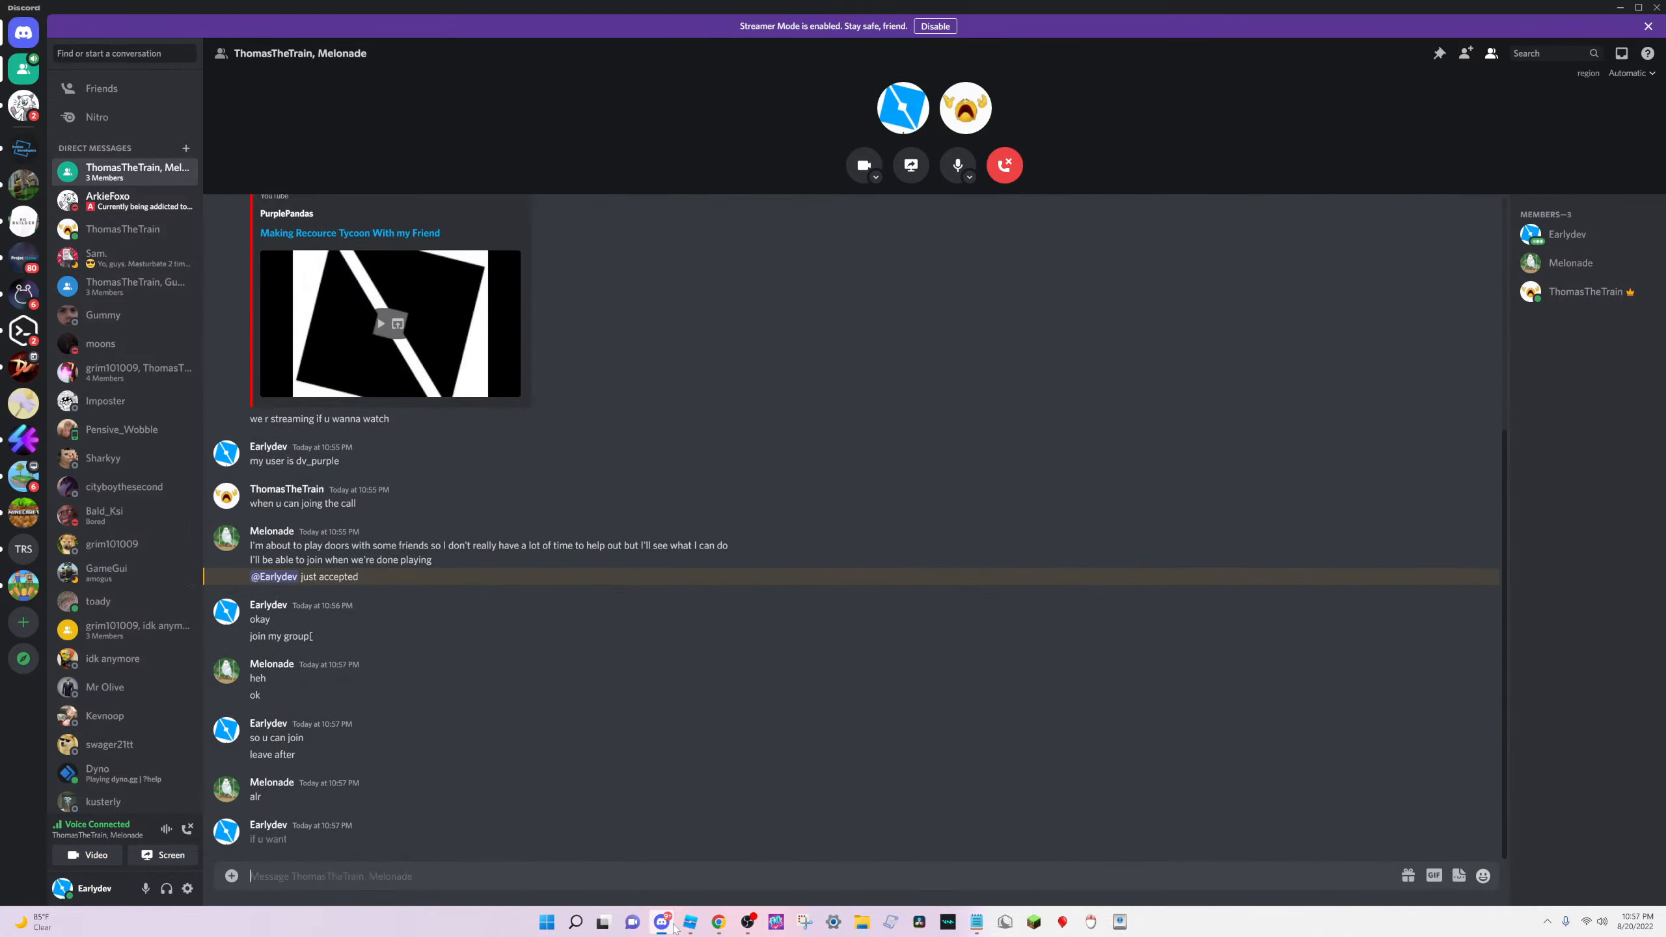
Copy the EarlyDev Roblox group page's link from the browser and post it in the Discord group conversation
click(689, 923)
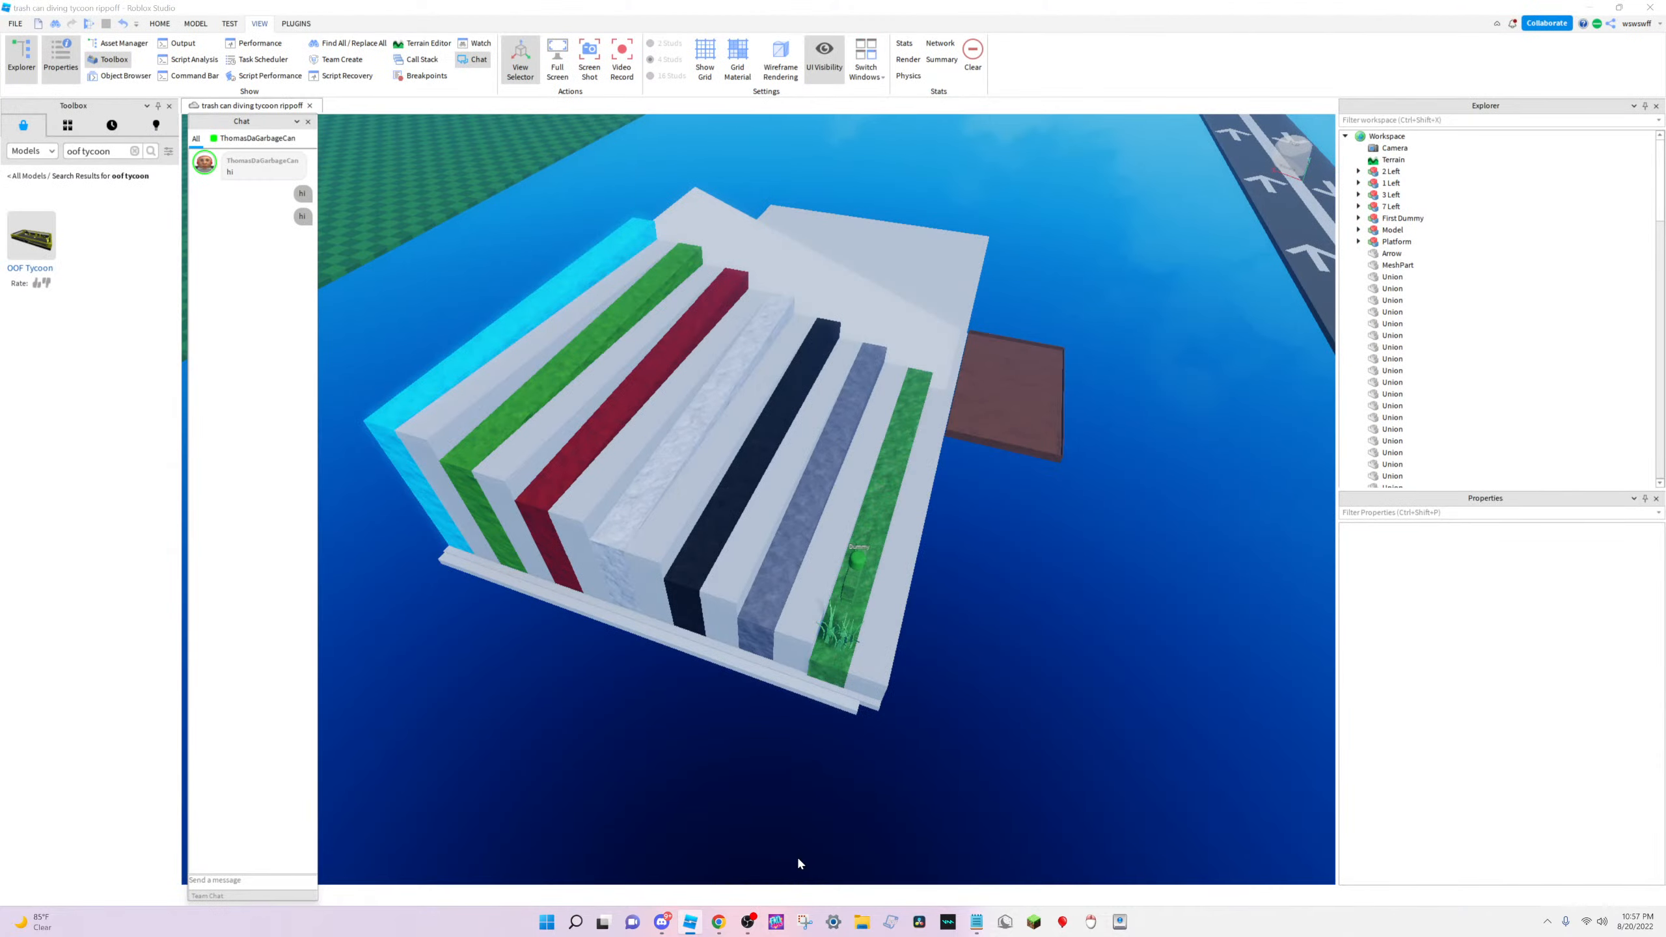
click(720, 923)
click(661, 922)
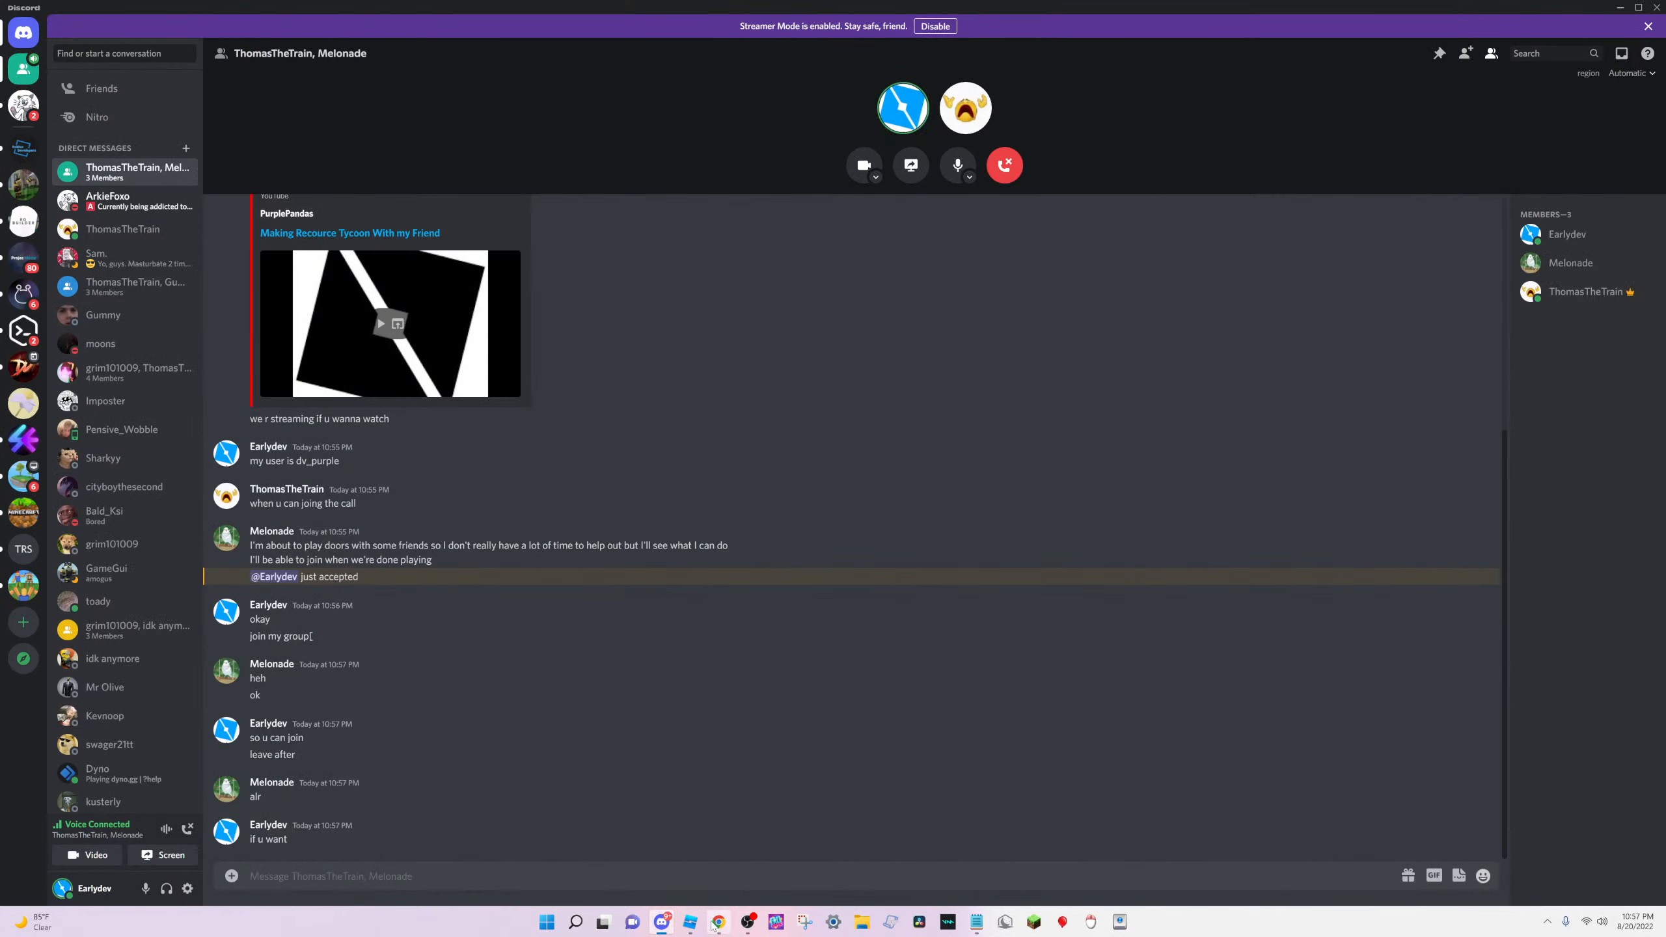
click(716, 923)
key(ctrl+l)
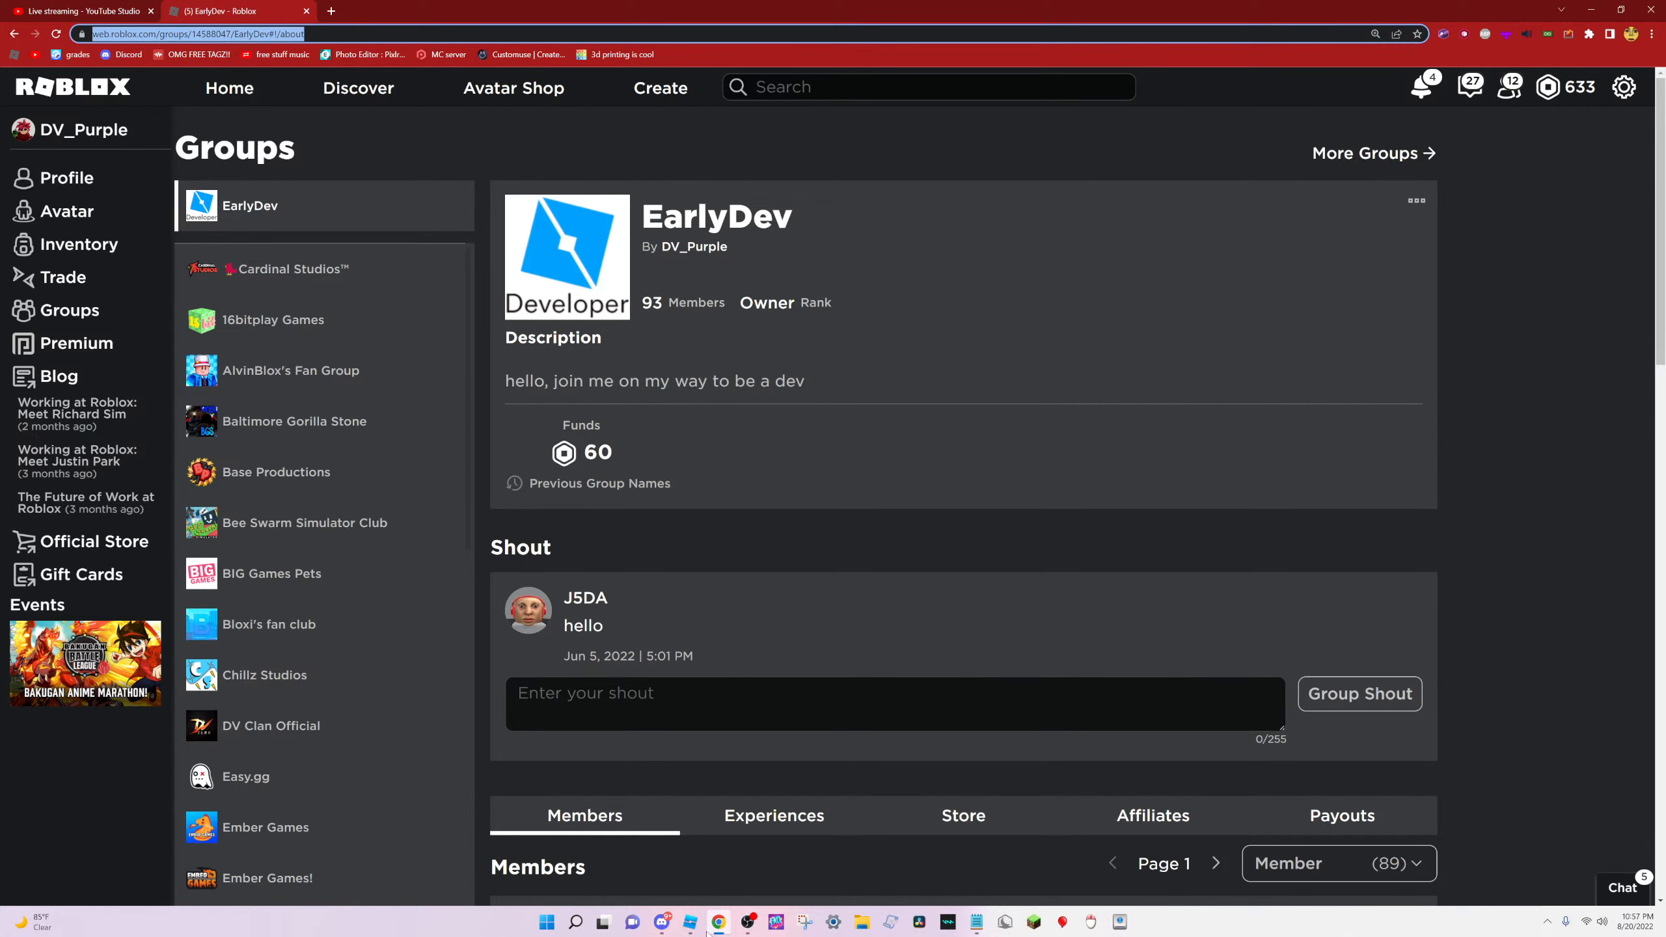
key(ctrl+c)
click(669, 928)
key(ctrl+v)
key(Return)
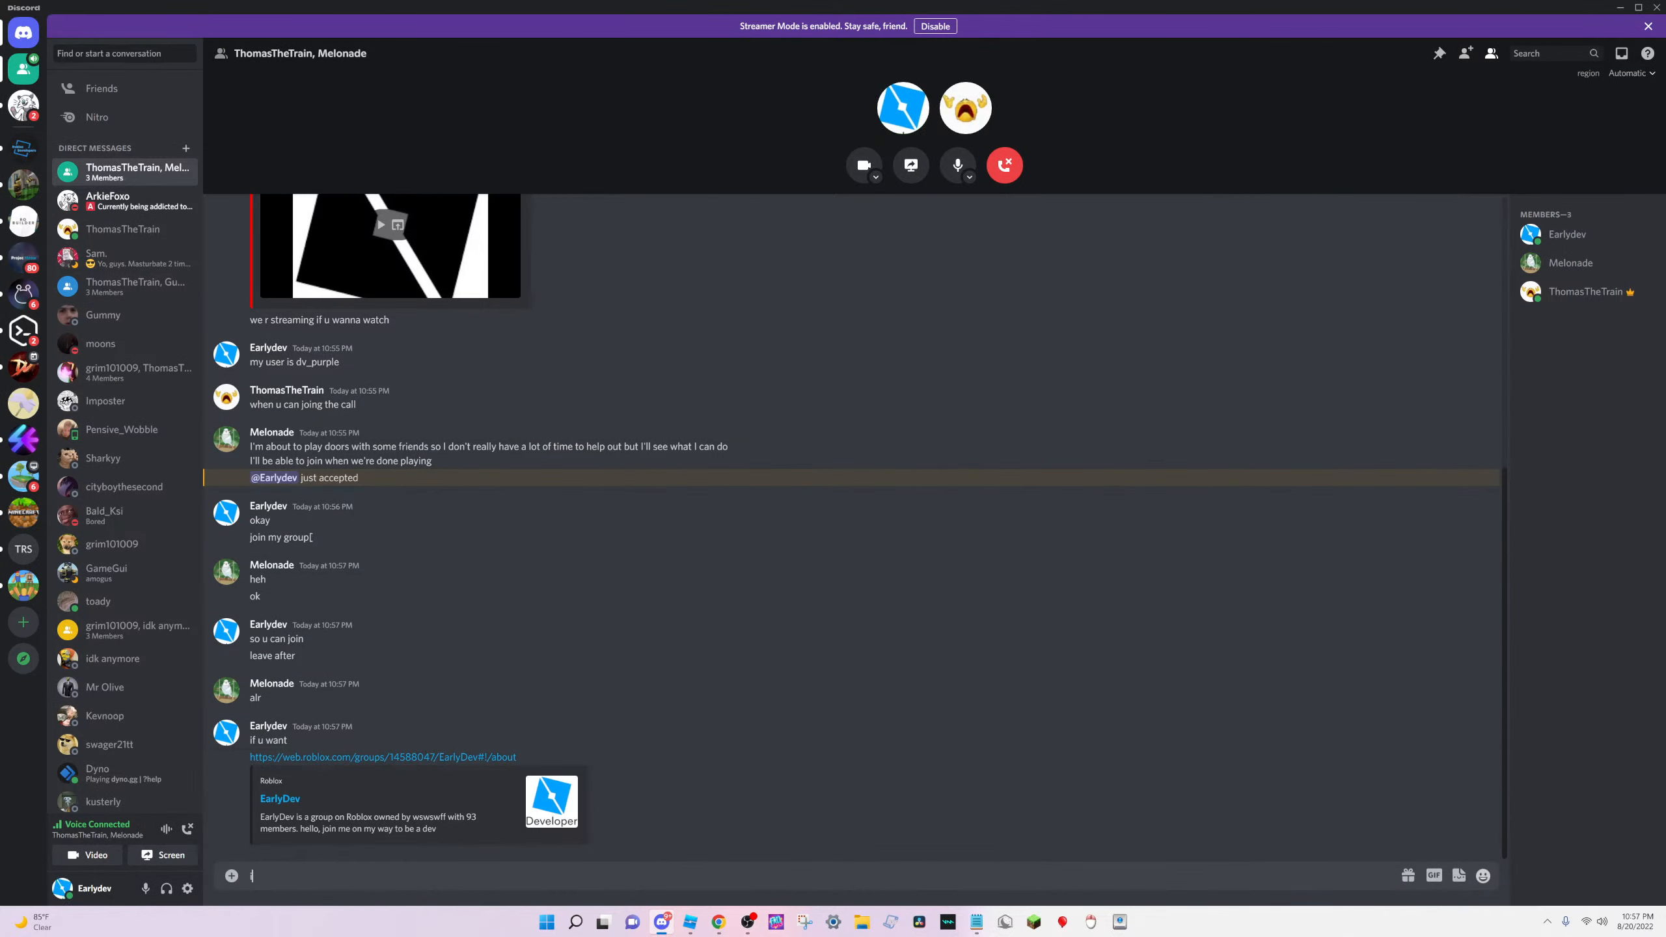
Switch to the browser and check the live stream's analytics and chat in YouTube Studio
click(685, 927)
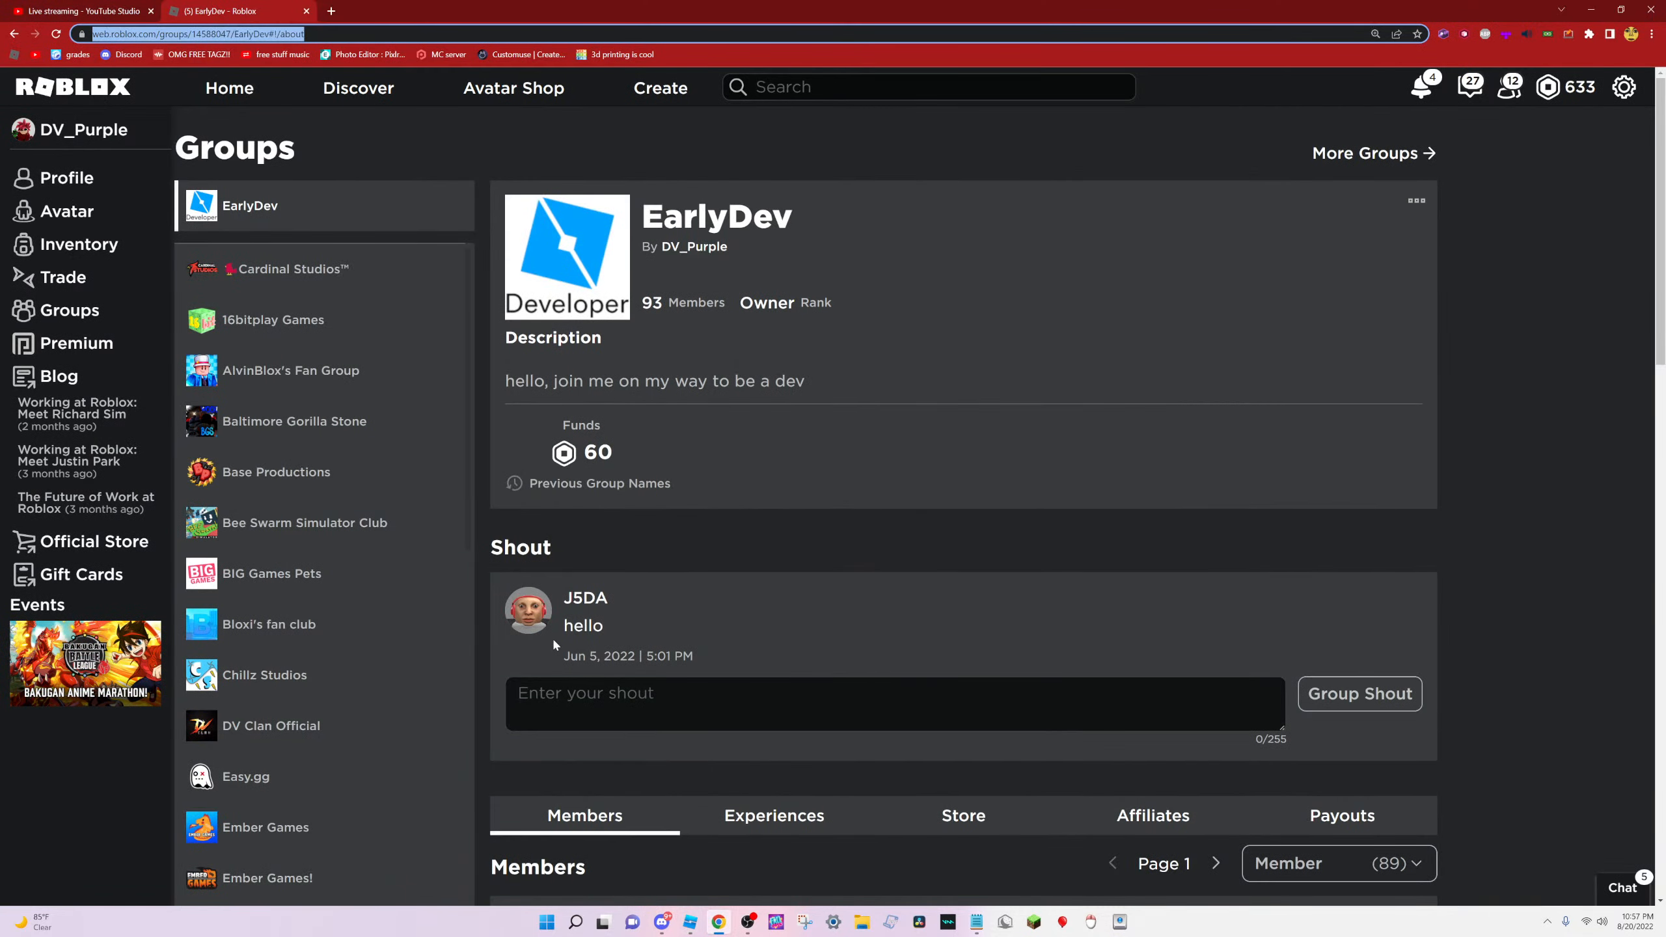
drag(516, 201, 2, 5)
click(18, 13)
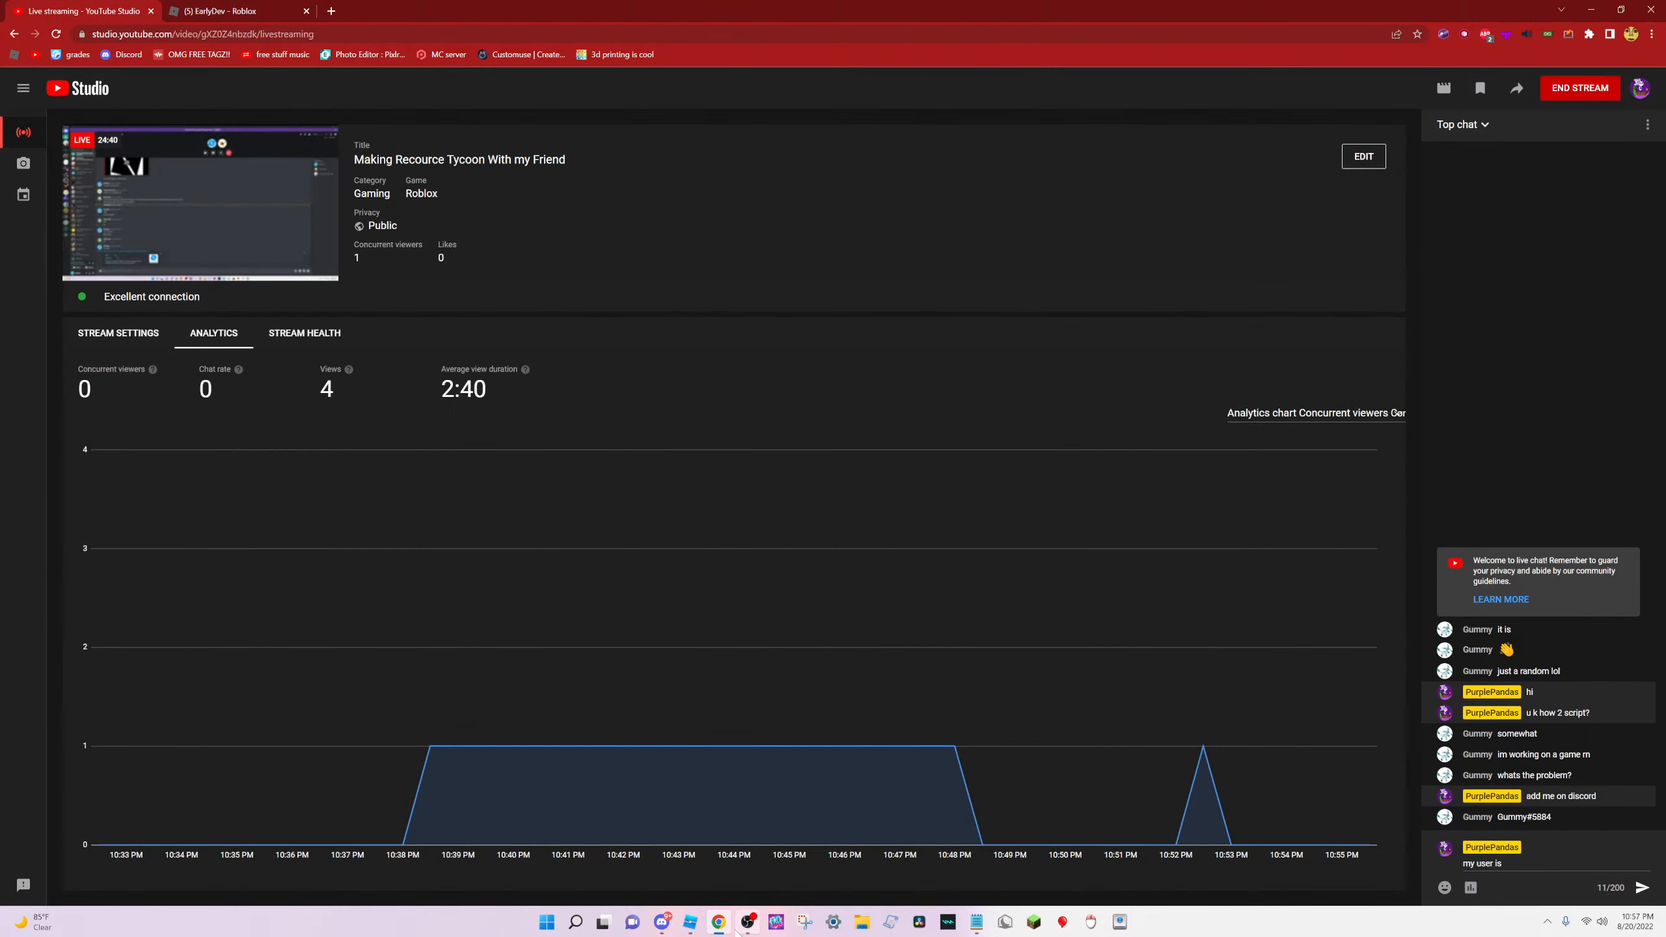
Switch to Roblox Studio and examine the coloured steps, the ramp and the adjoining platforms from several sides
click(690, 921)
right_drag(964, 545, 856, 608)
scroll(856, 608, down, 10)
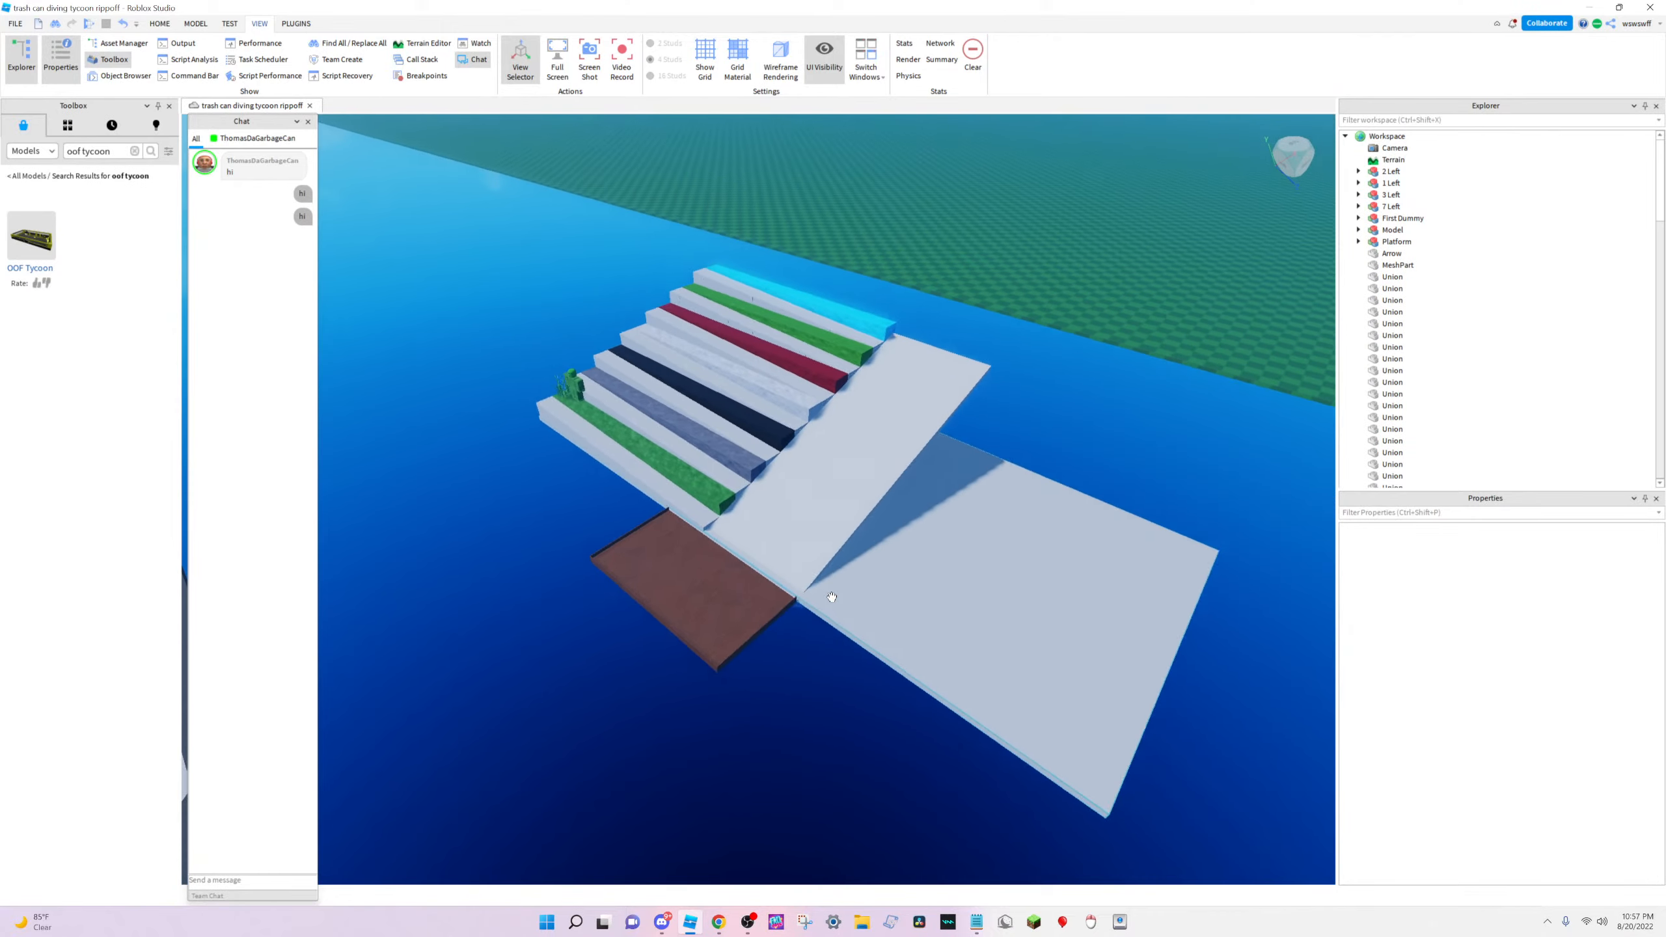
key(w)
key(d)
right_drag(660, 573, 658, 573)
scroll(679, 544, down, 10)
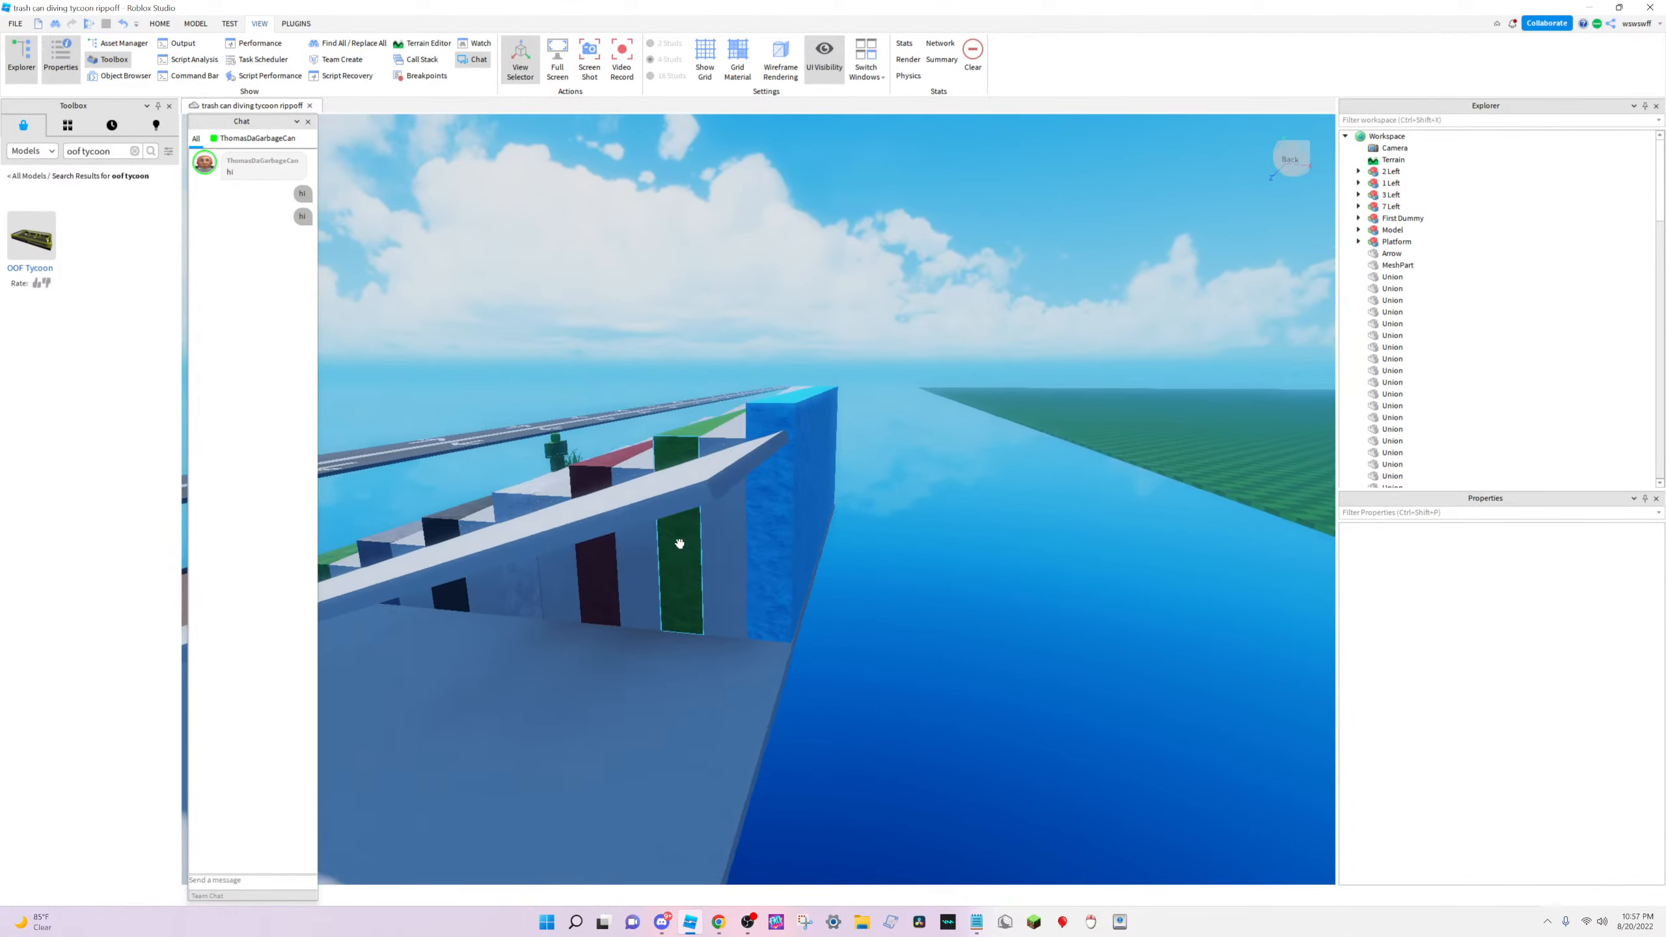
scroll(679, 544, up, 10)
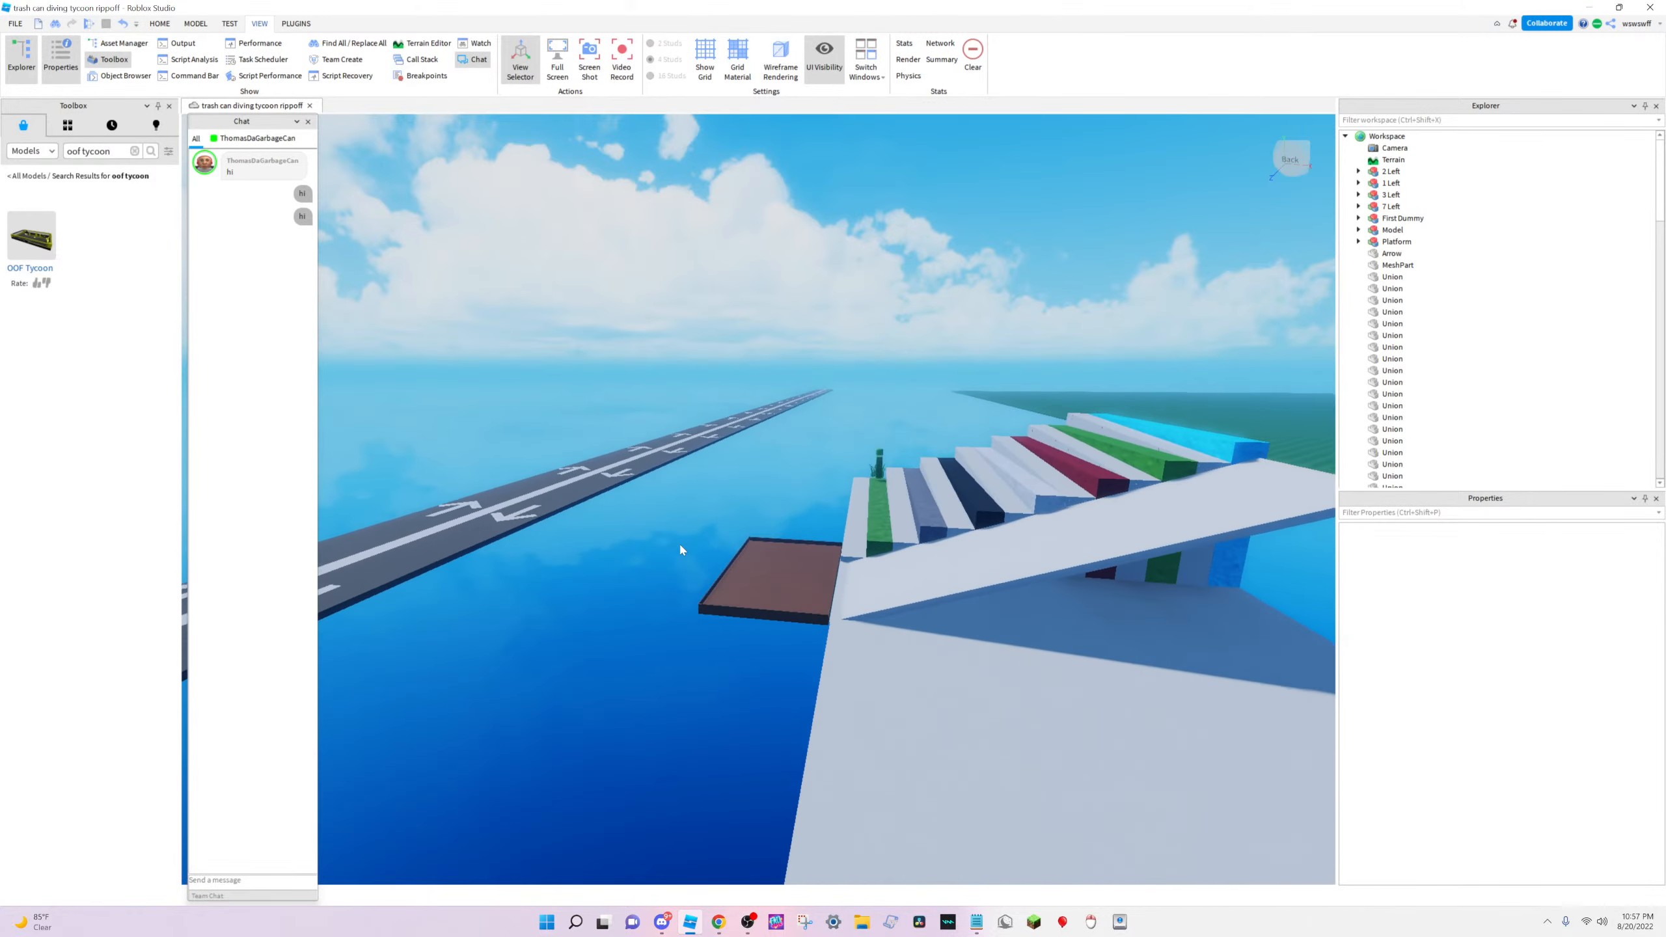
key(d)
key(w)
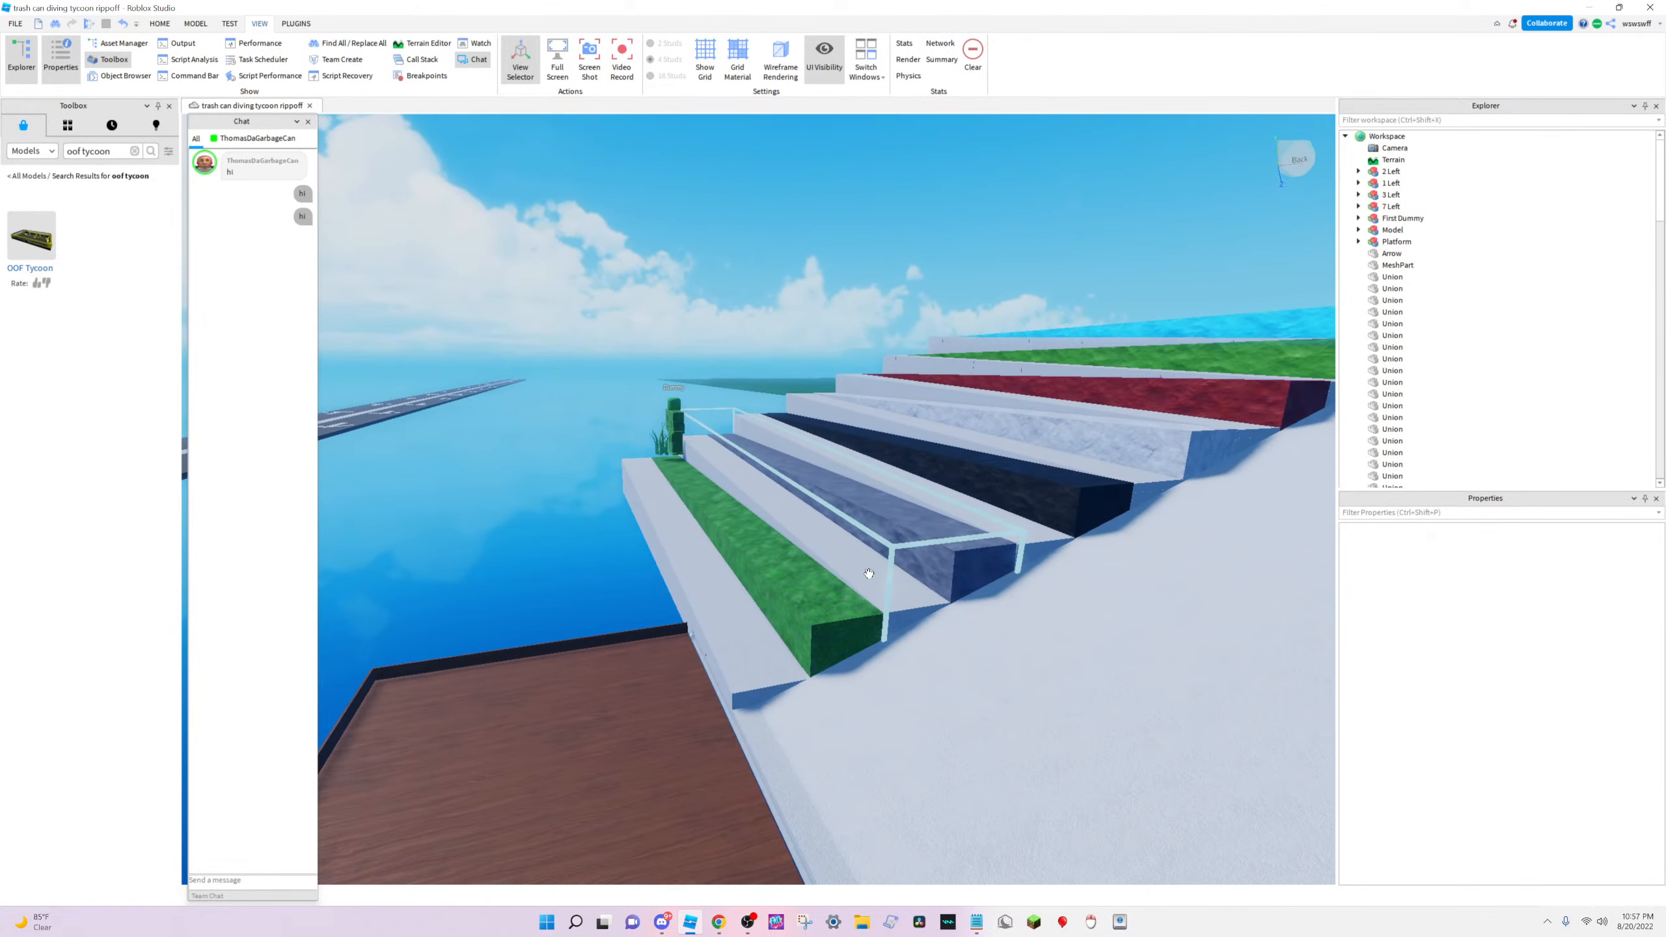
key(s)
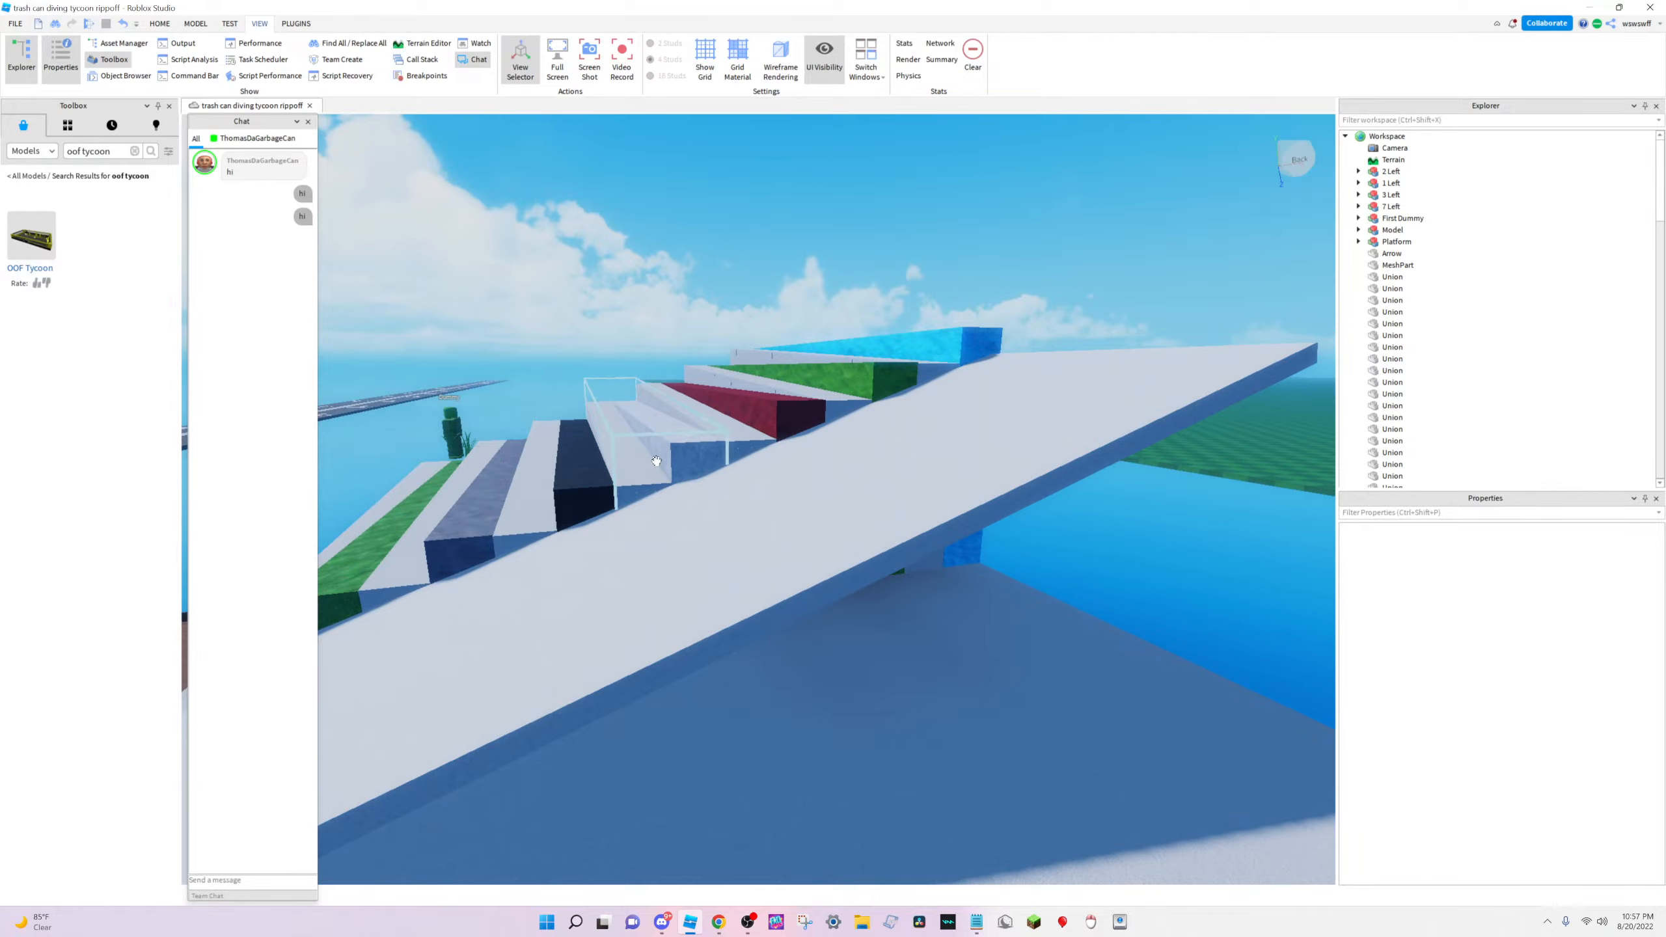
key(d)
Examine the tall ends of the coloured steps and the green dummy standing on the lowest step
right_drag(712, 411, 697, 430)
key(w)
key(w)
key(s)
key(a)
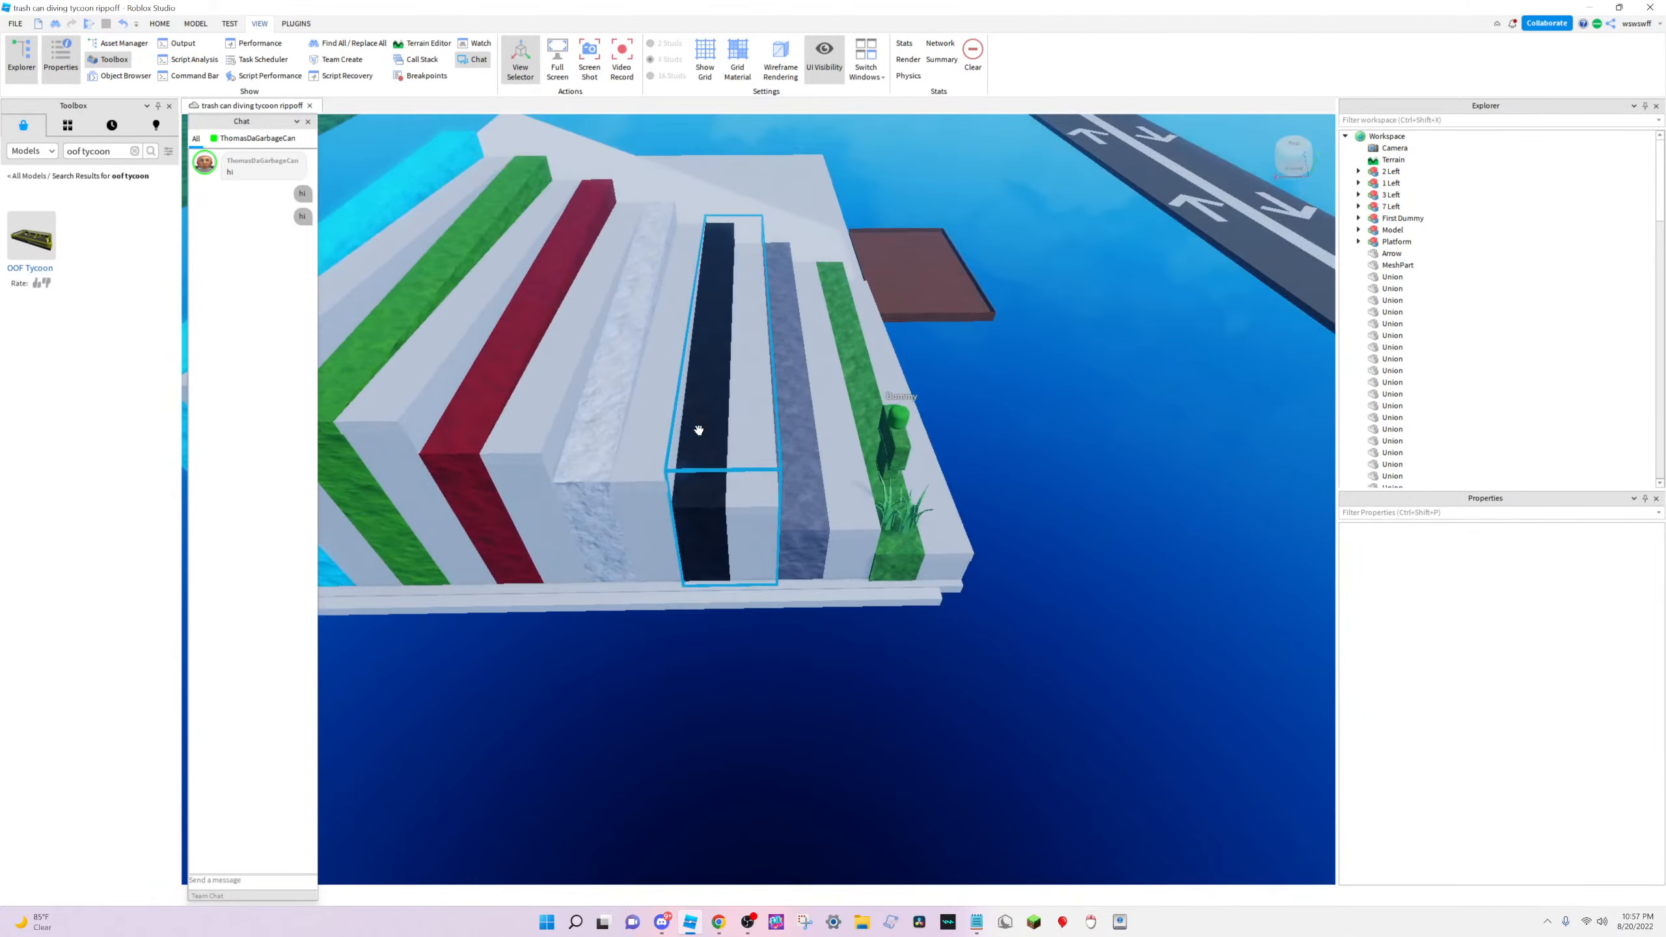
key(w)
key(a)
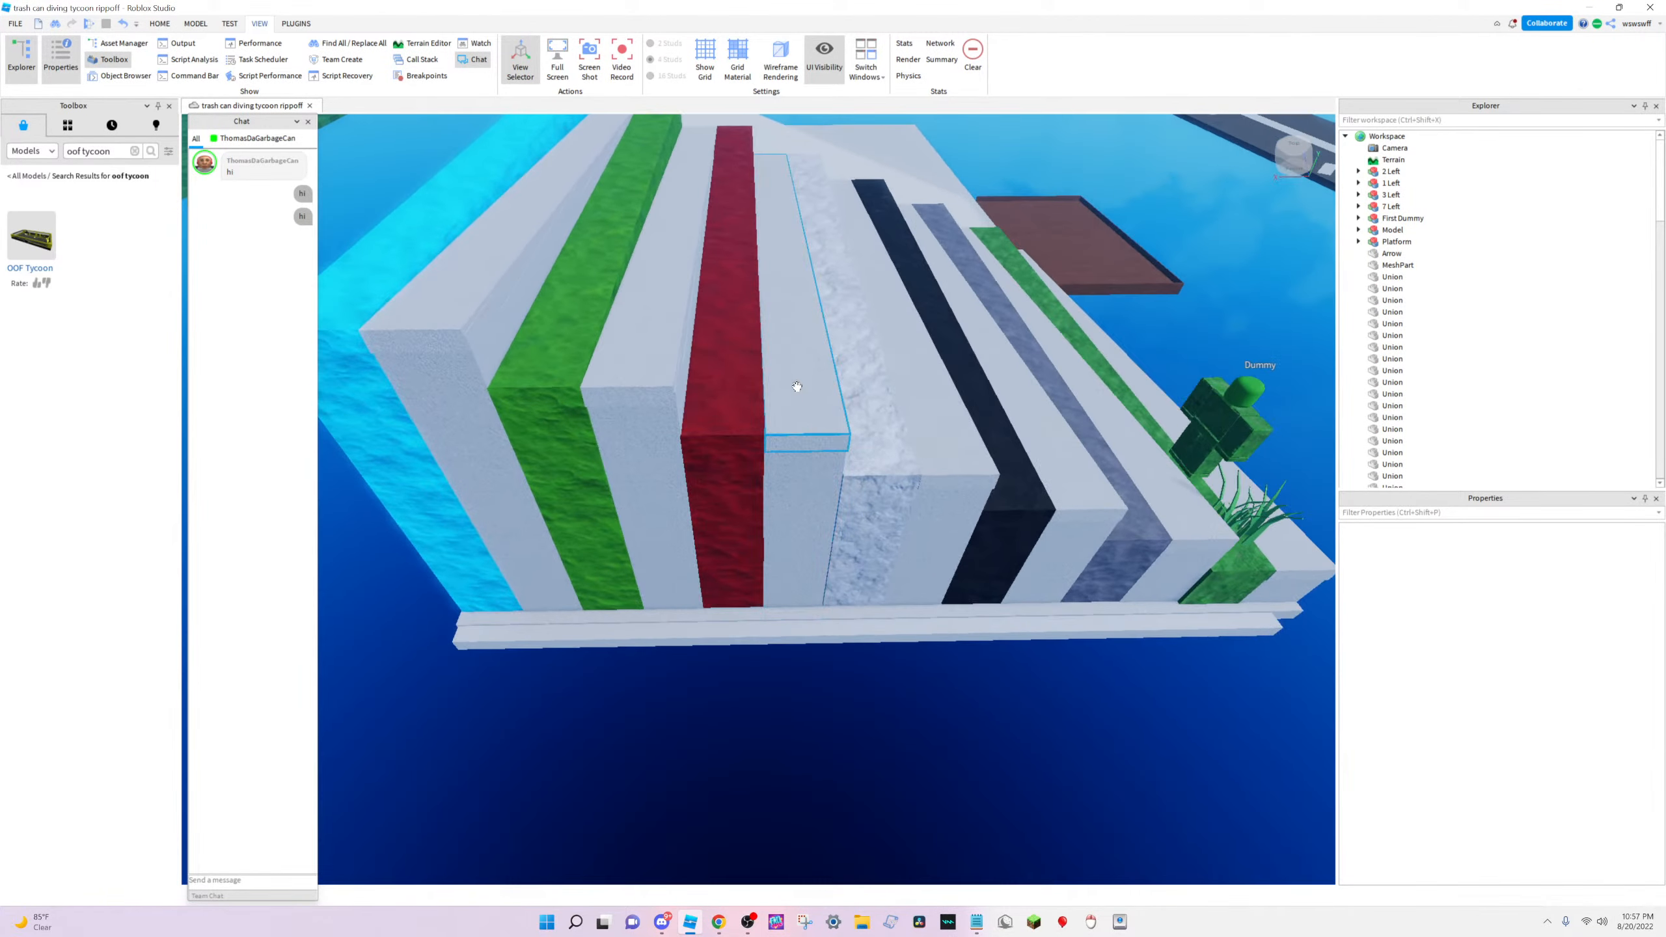
key(w)
key(d)
right_drag(732, 552, 740, 573)
key(s)
key(s)
key(d)
key(w)
key(w)
key(d)
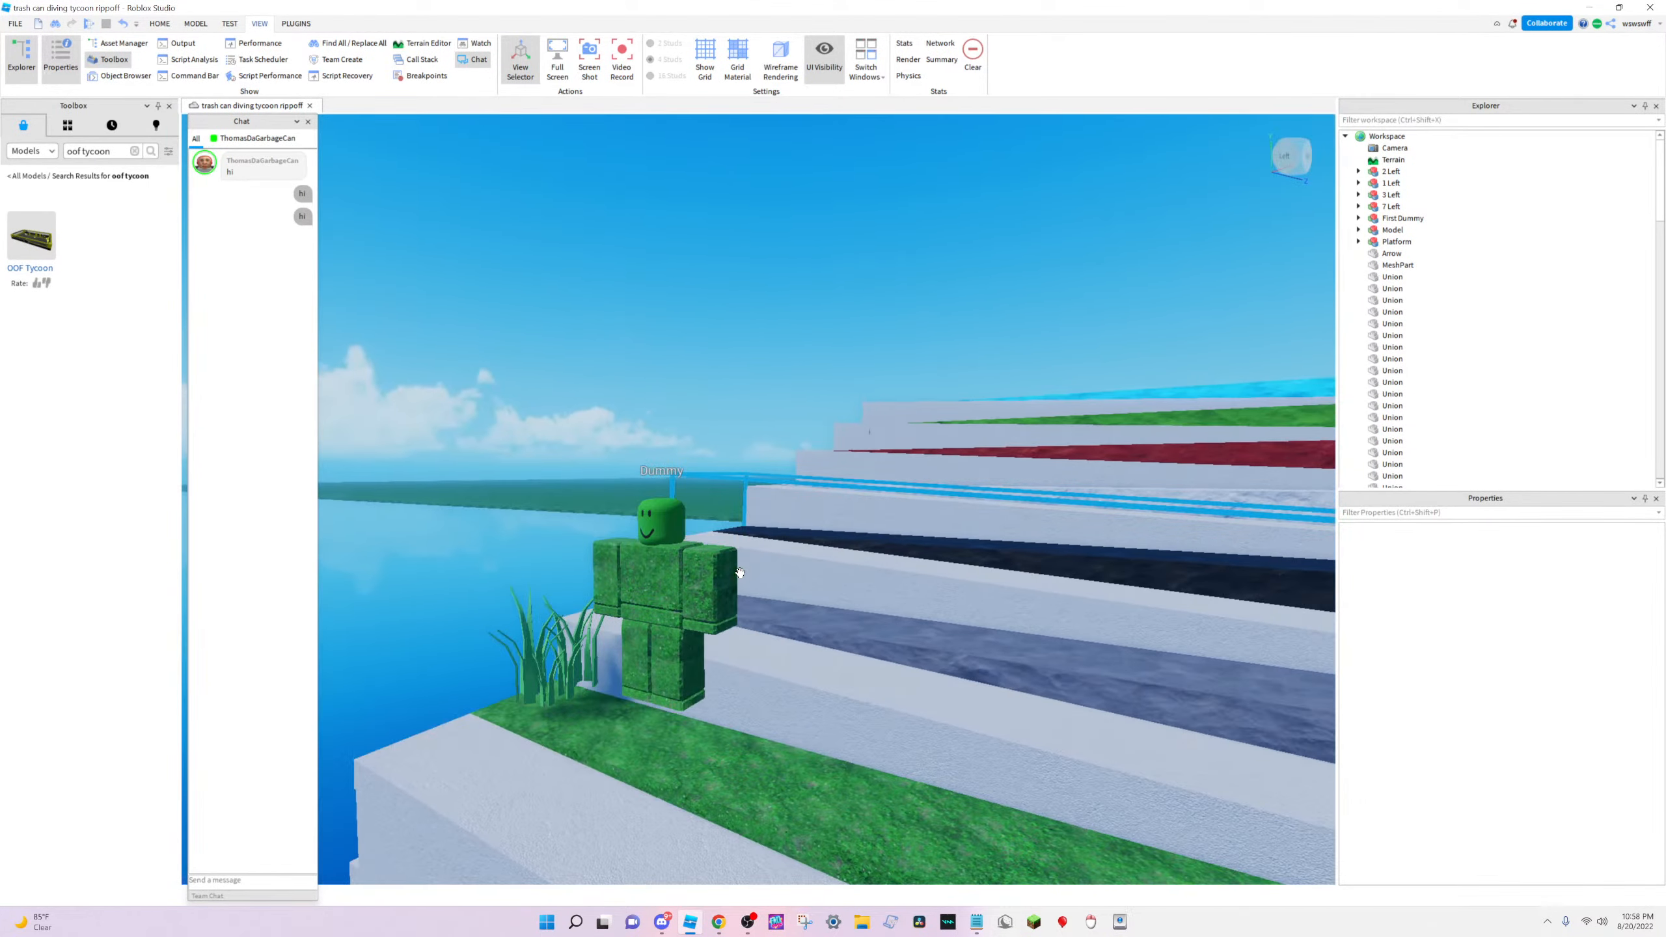
key(a)
key(s)
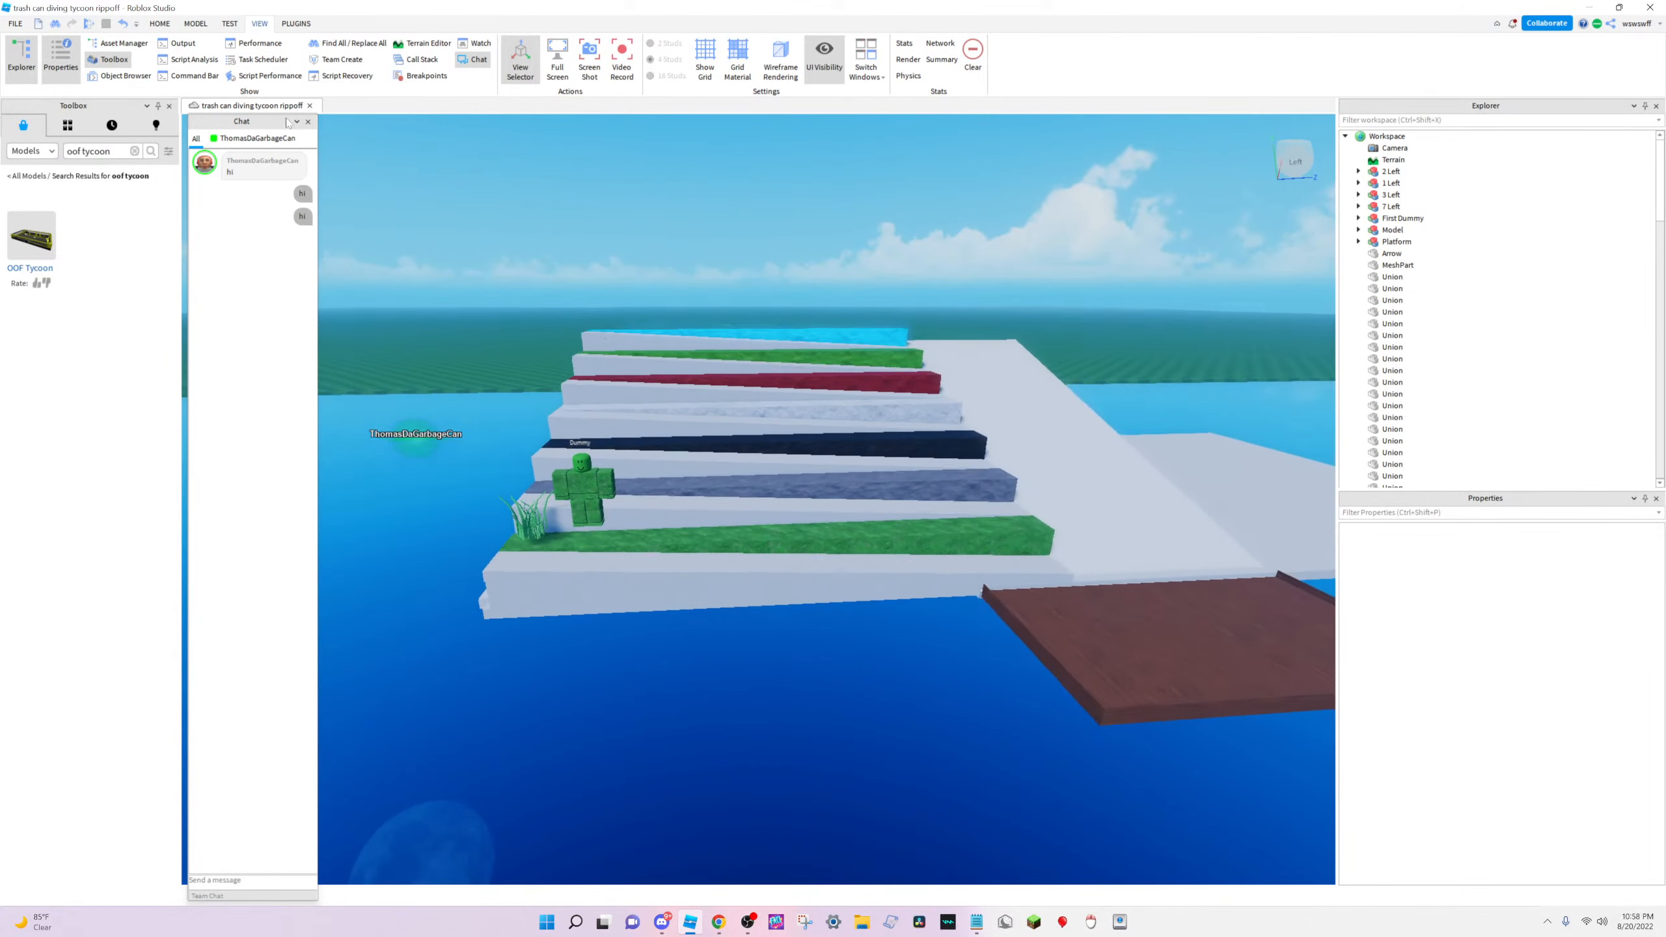
Shift the floating team chat panel slightly toward the Toolbox
drag(256, 123, 216, 152)
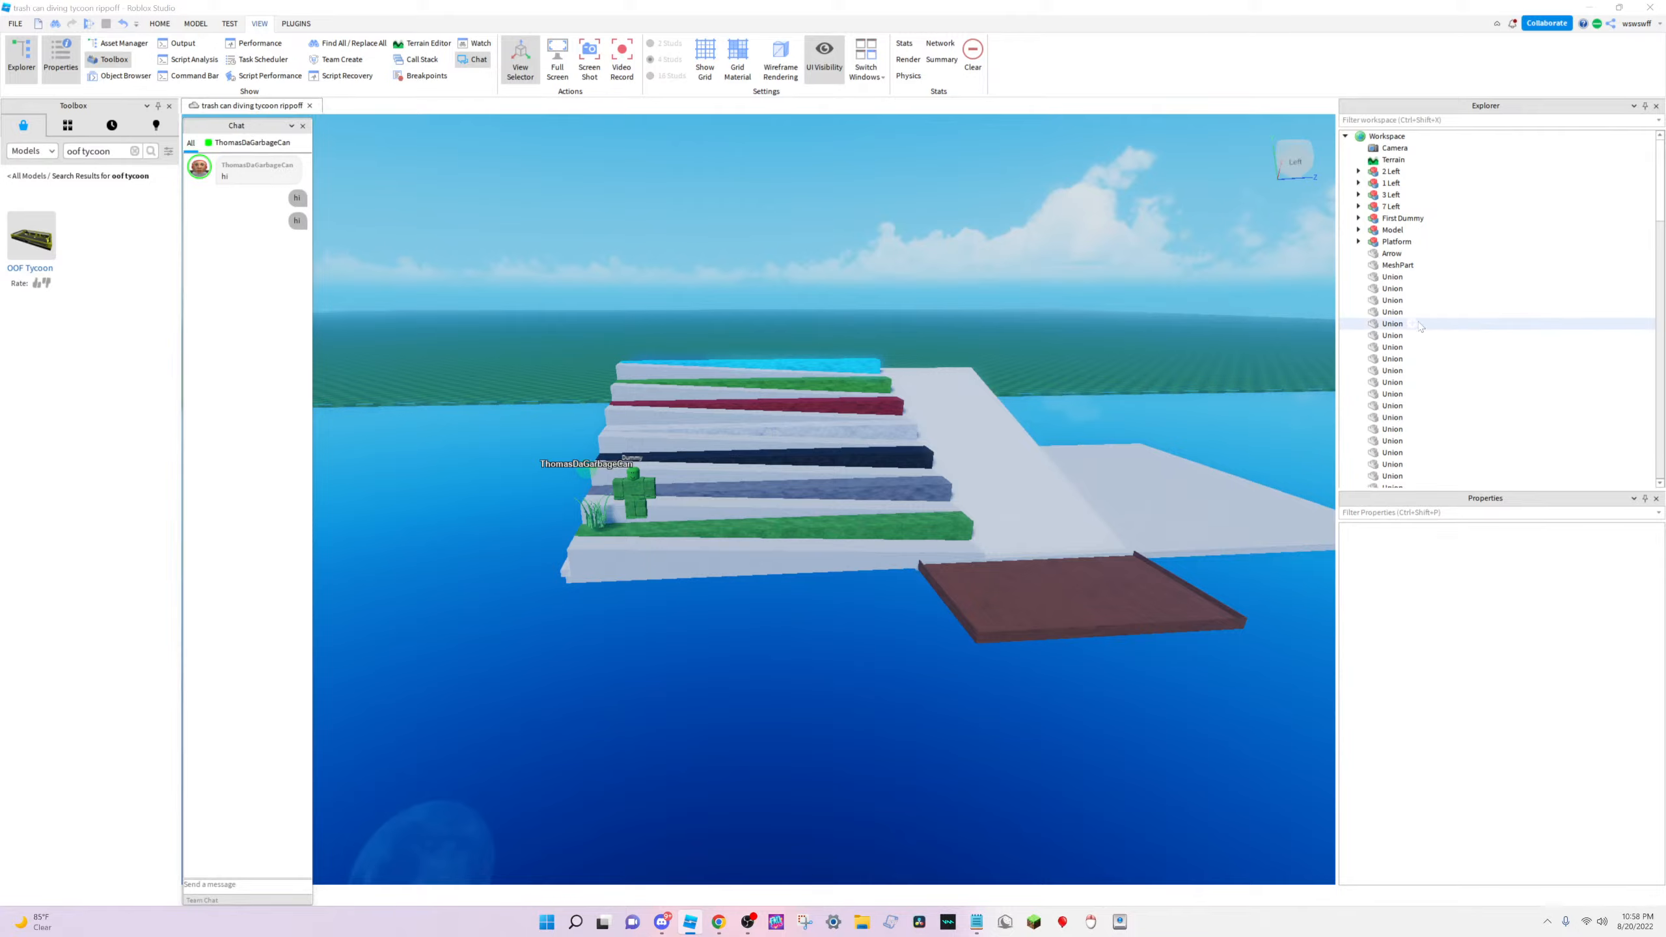
Check how the white step and the grey section beside the maroon step are grouped by selecting each one
right_drag(922, 379, 922, 383)
key(w)
key(a)
right_drag(905, 572, 895, 572)
key(w)
key(s)
key(a)
key(w)
key(s)
click(774, 545)
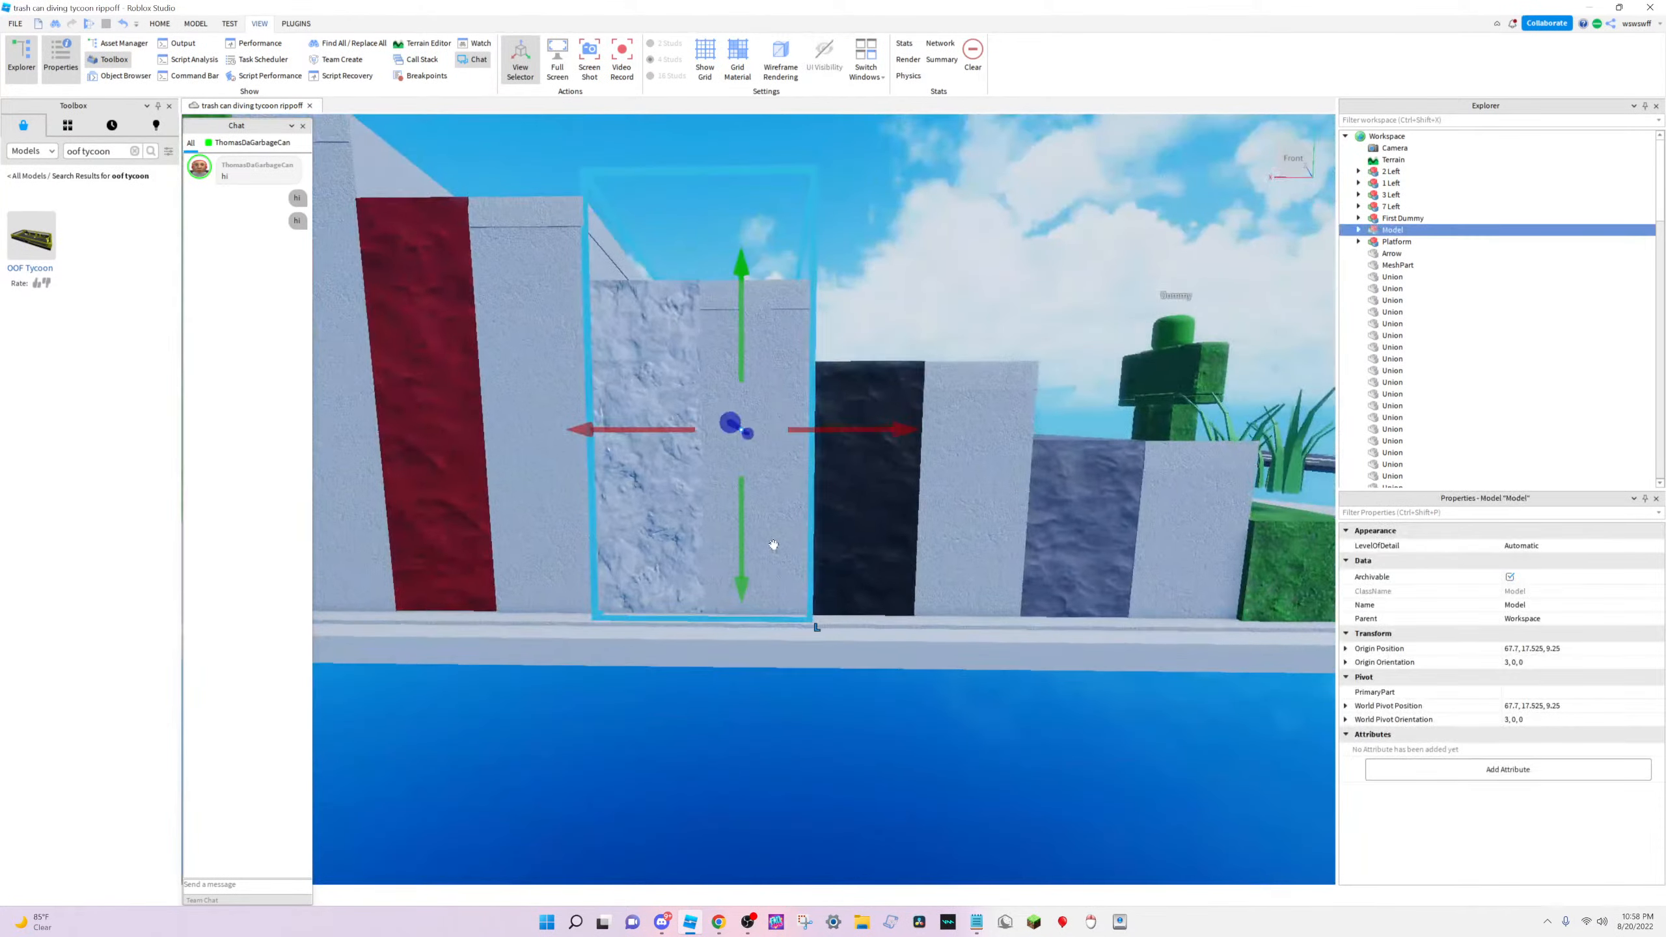
key(w)
key(s)
key(a)
click(770, 518)
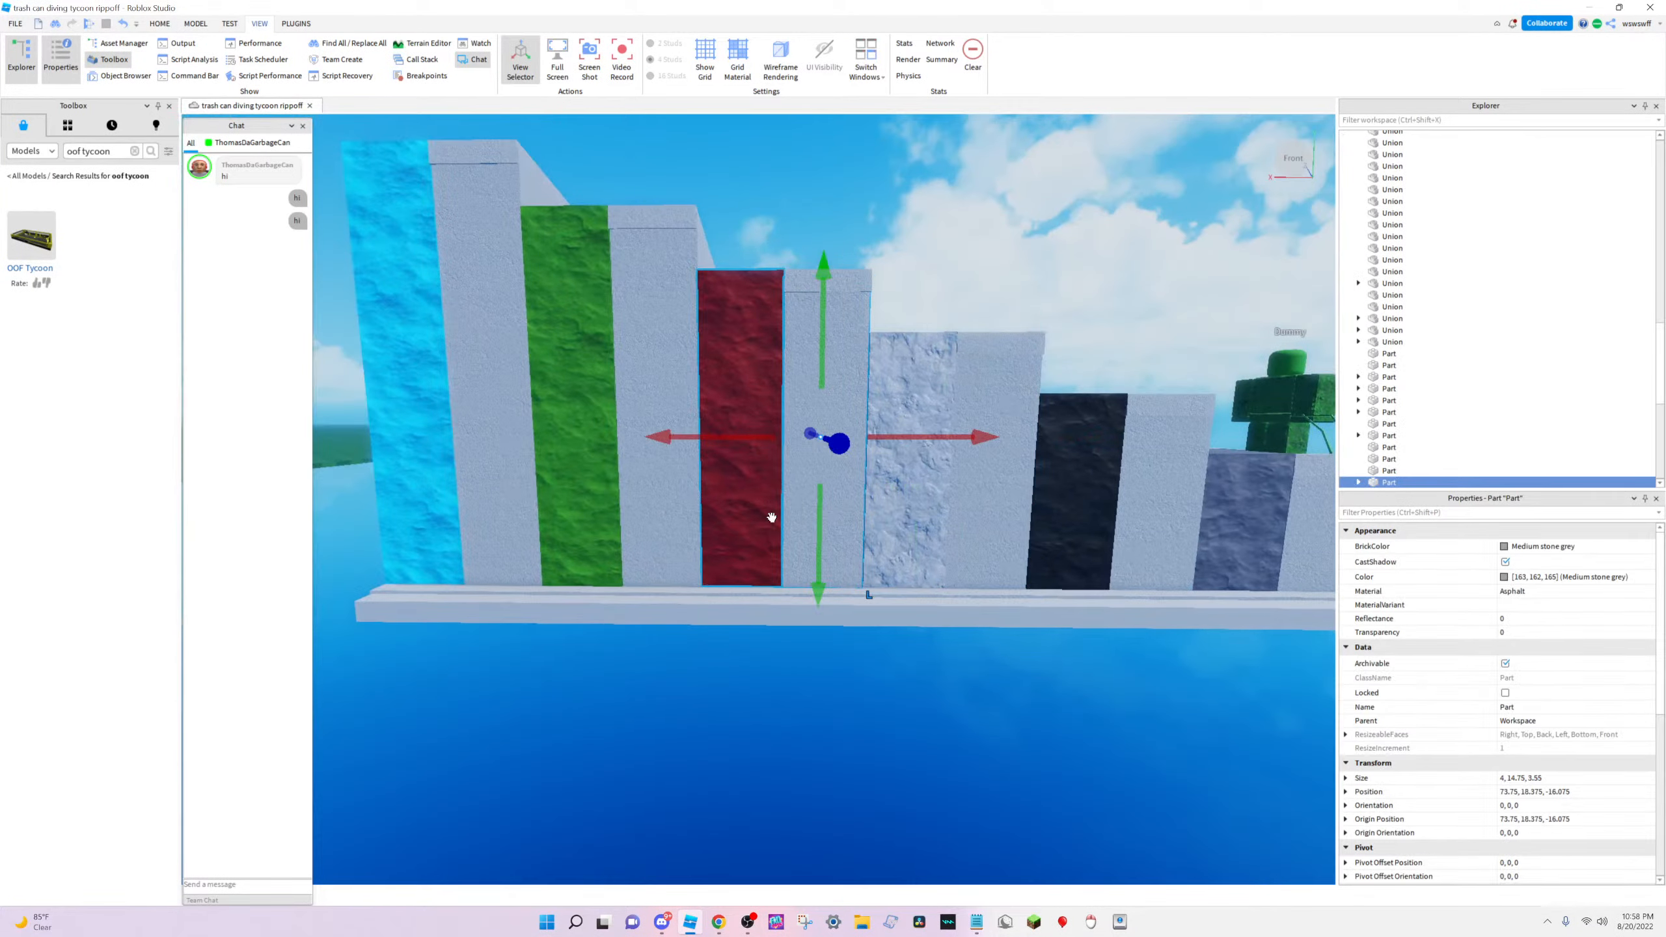
click(811, 699)
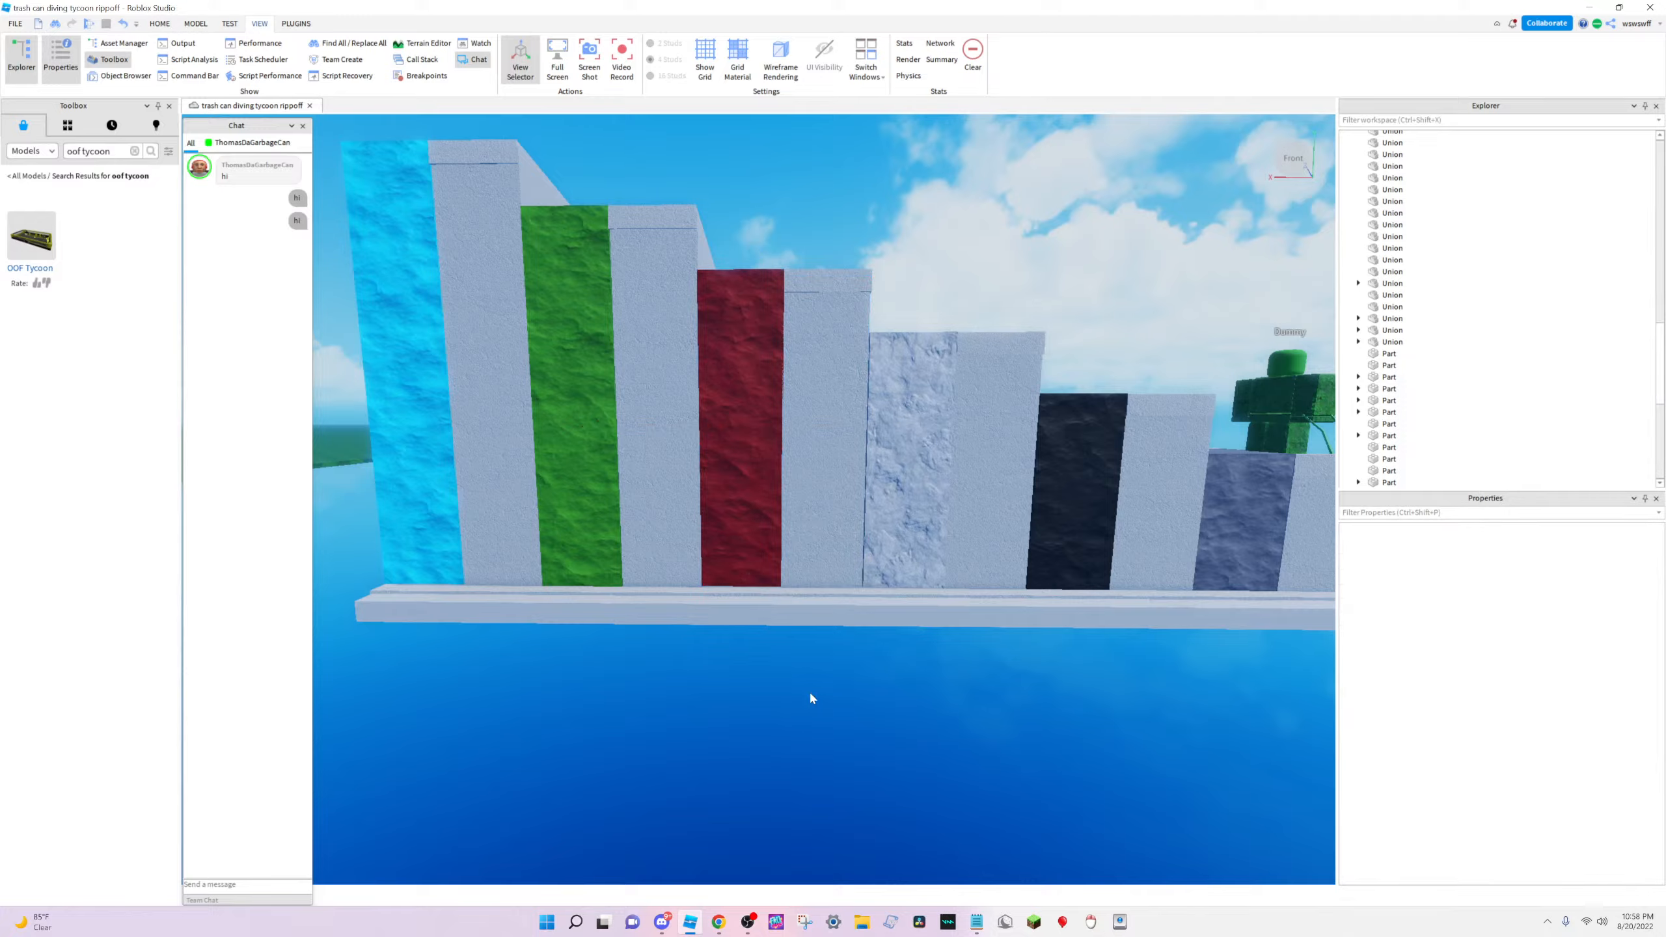
Inspect the hollow interior beneath the maroon and white steps and their outer faces
key(w)
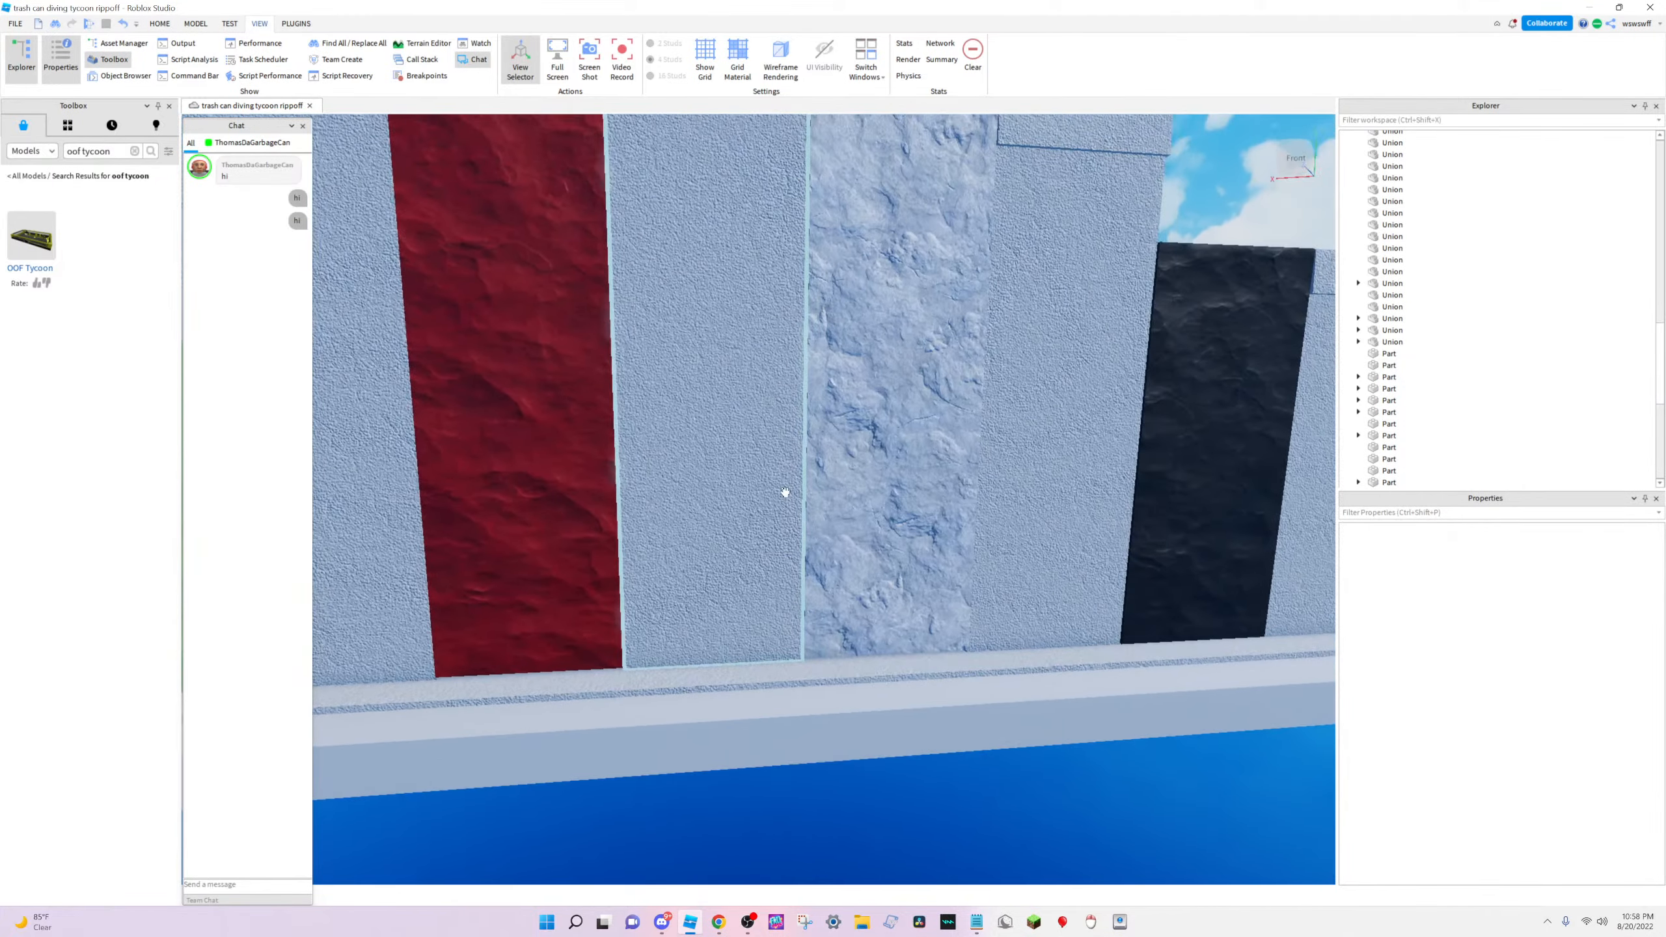
key(w)
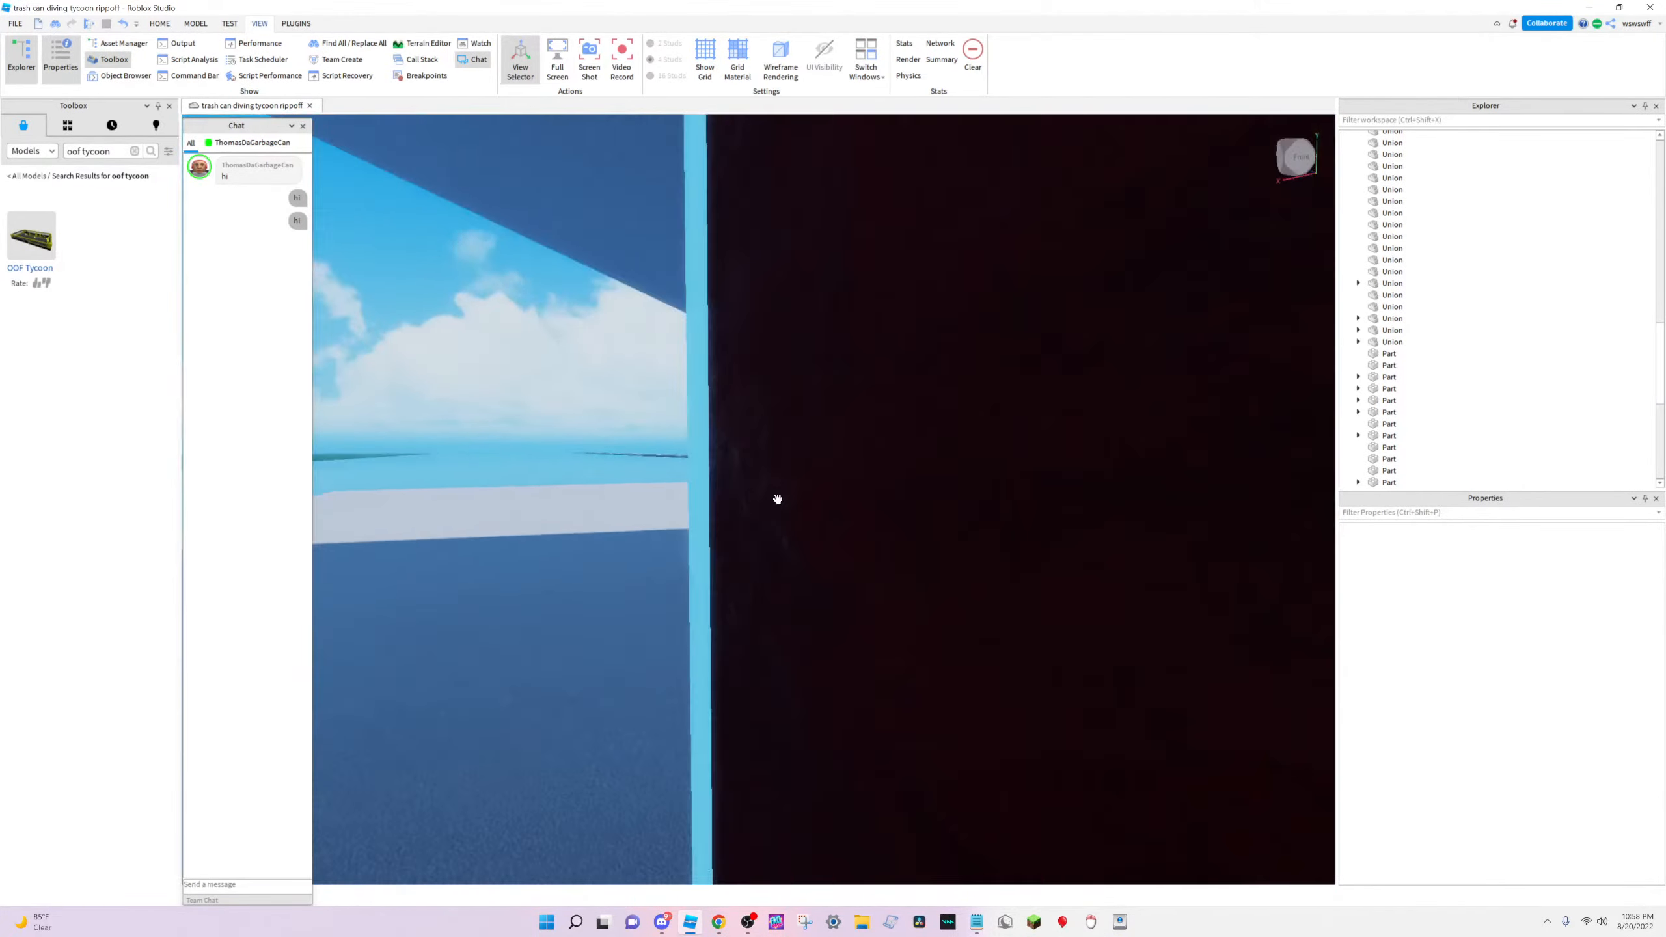
key(w)
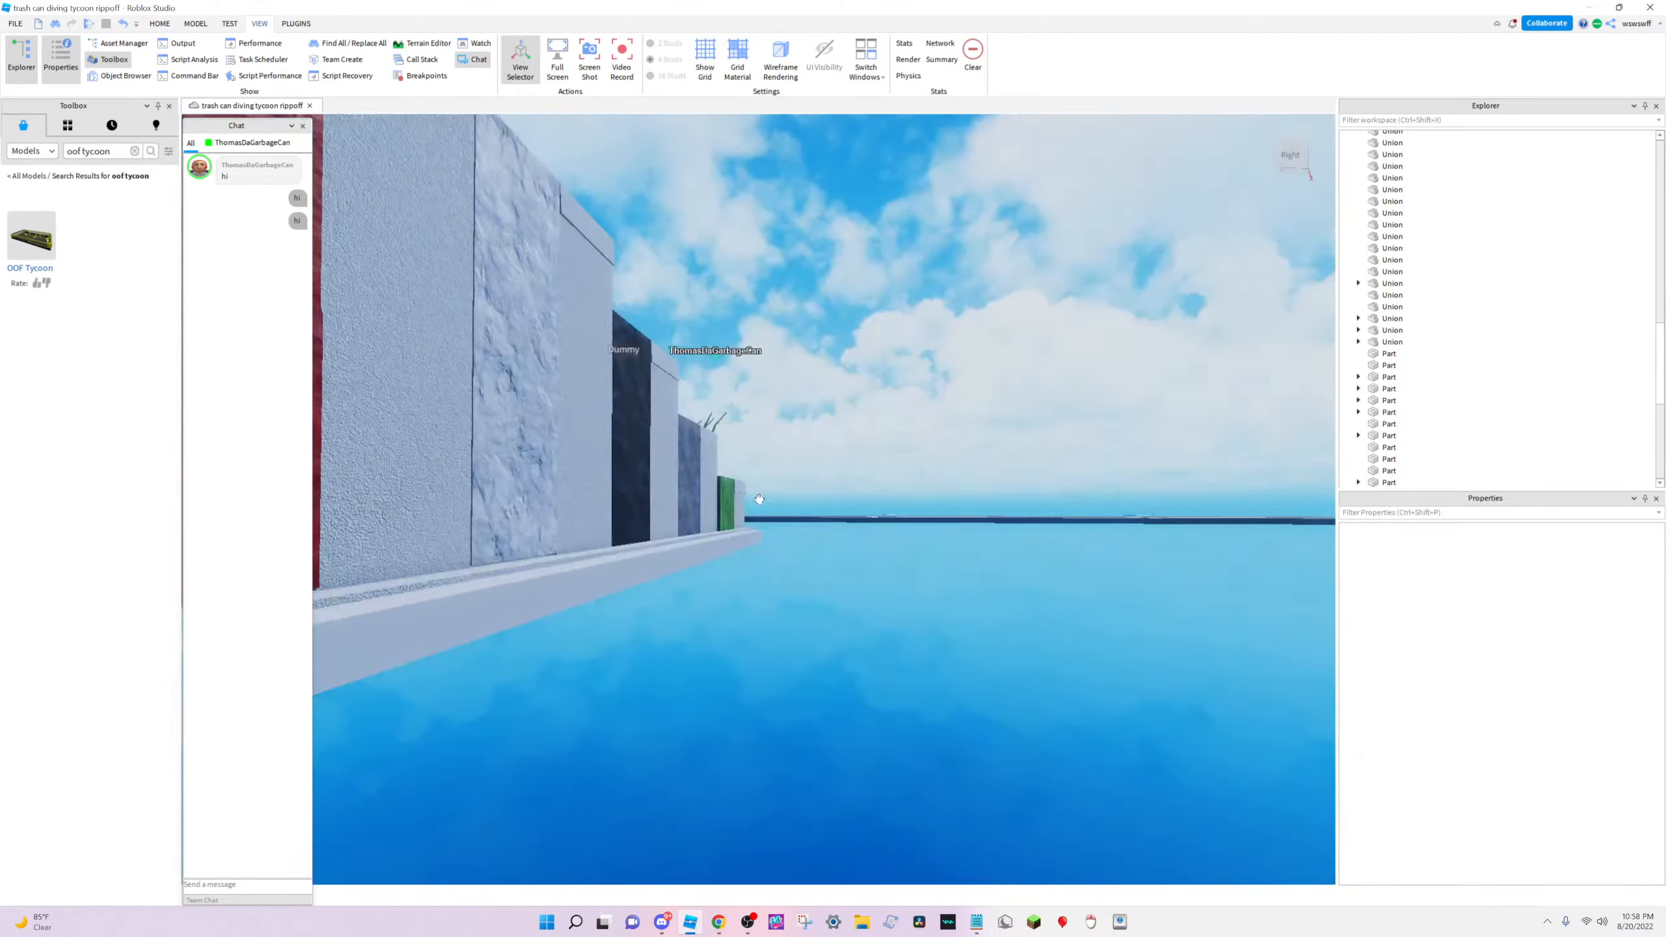
right_drag(759, 499, 777, 494)
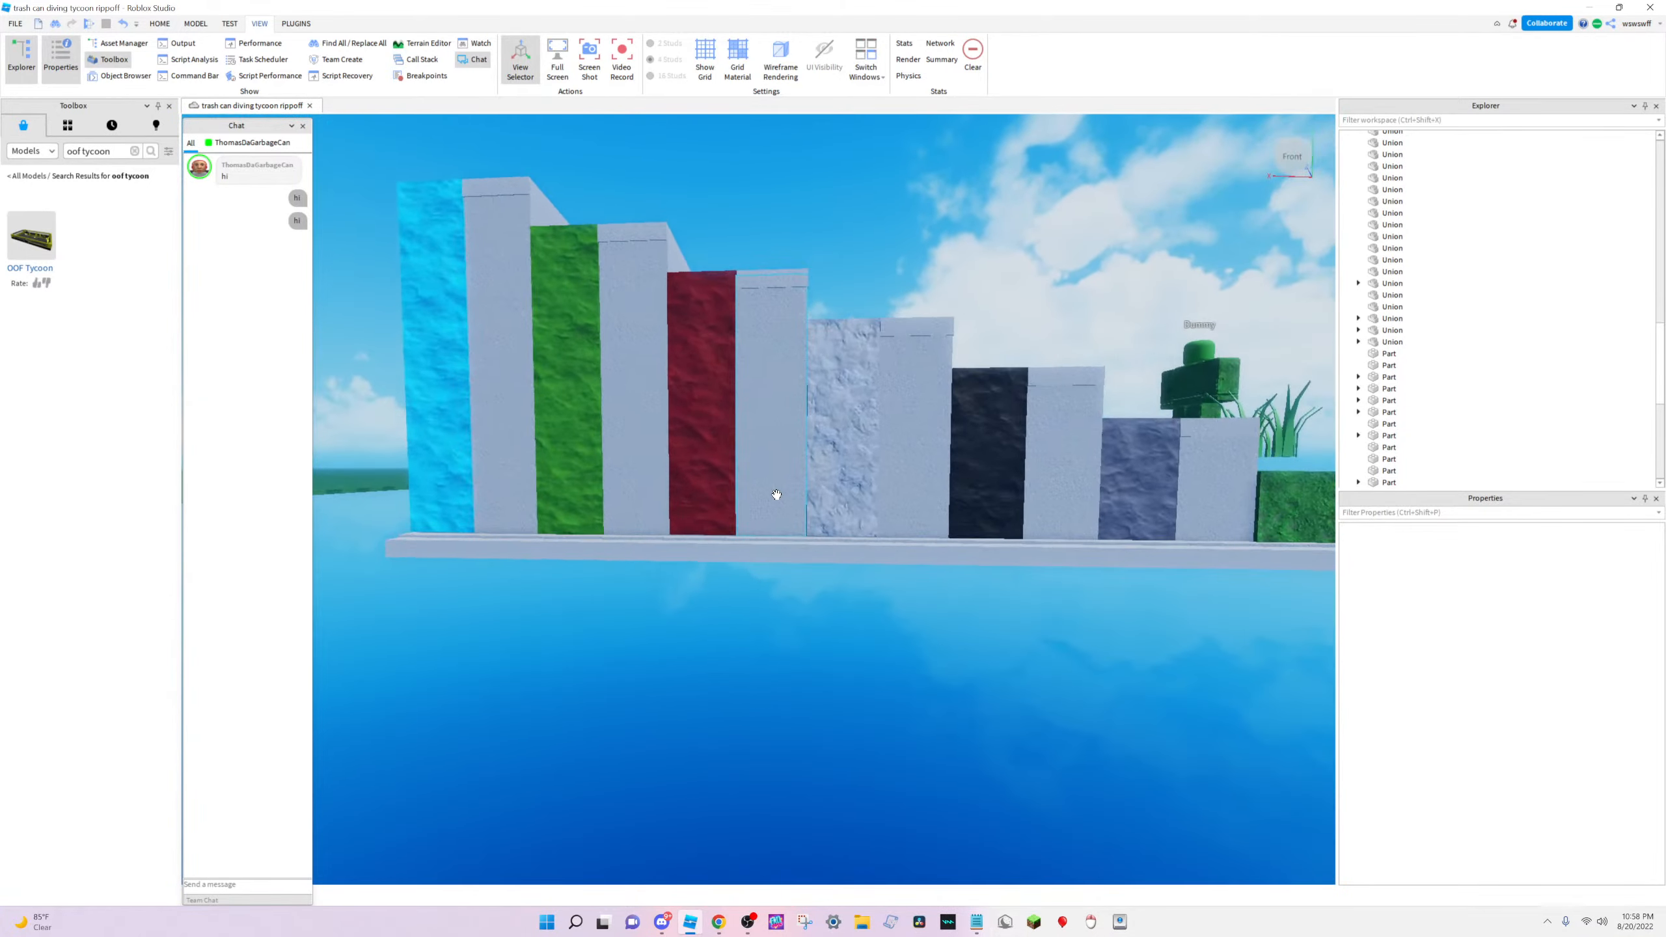
key(w)
key(w)
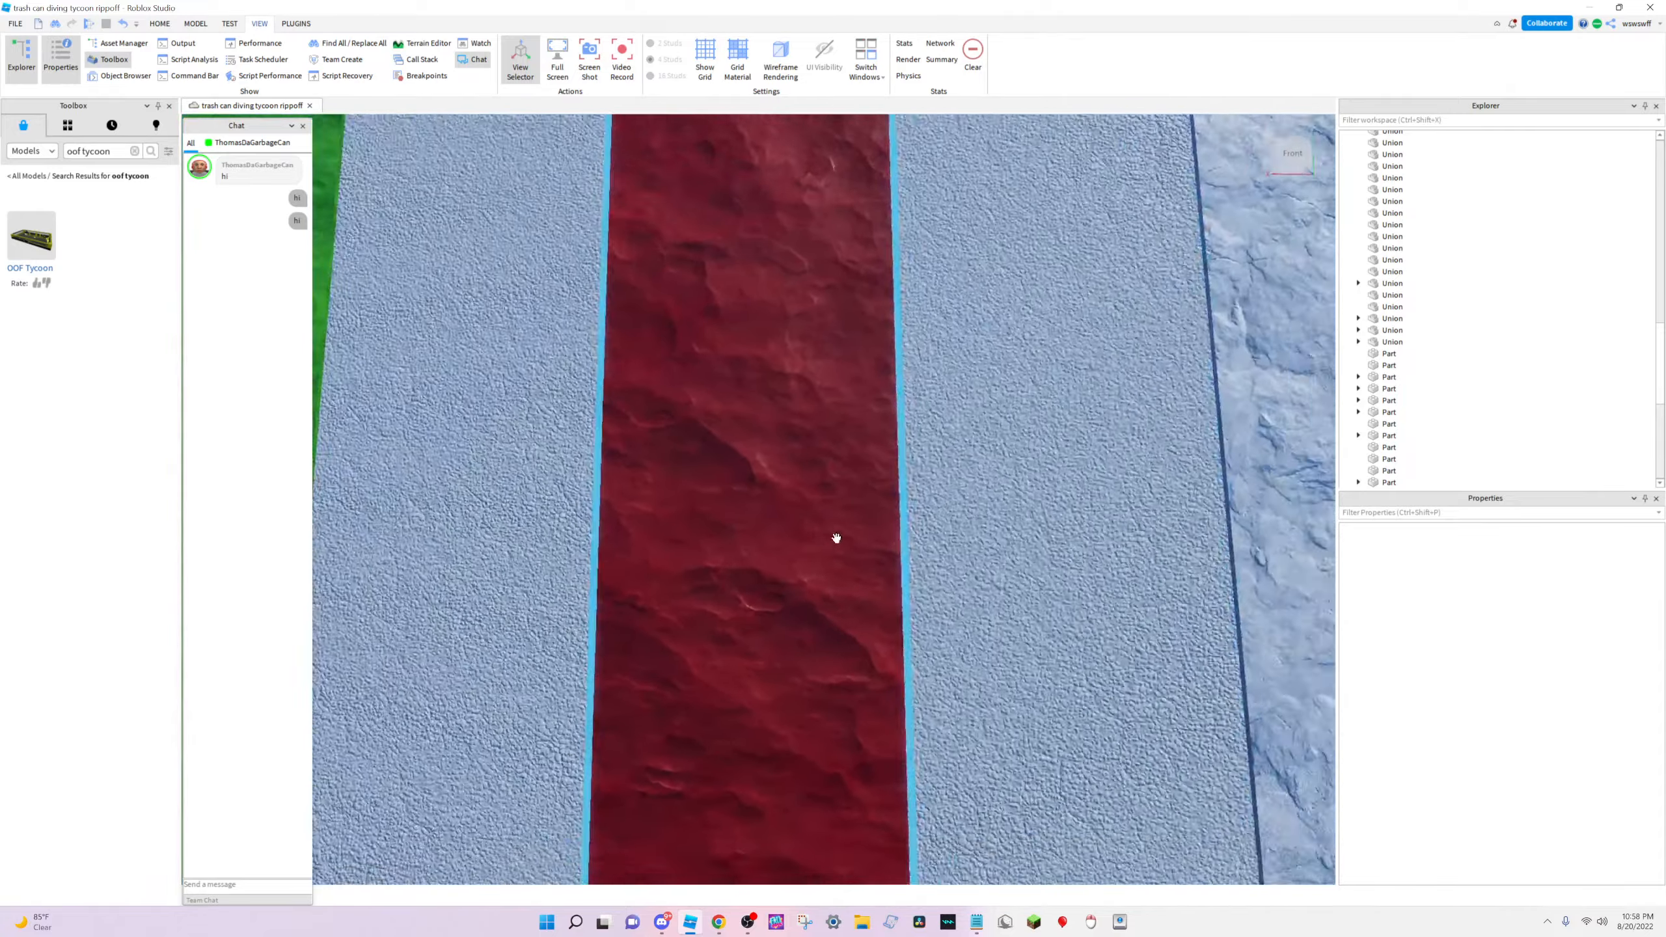
key(s)
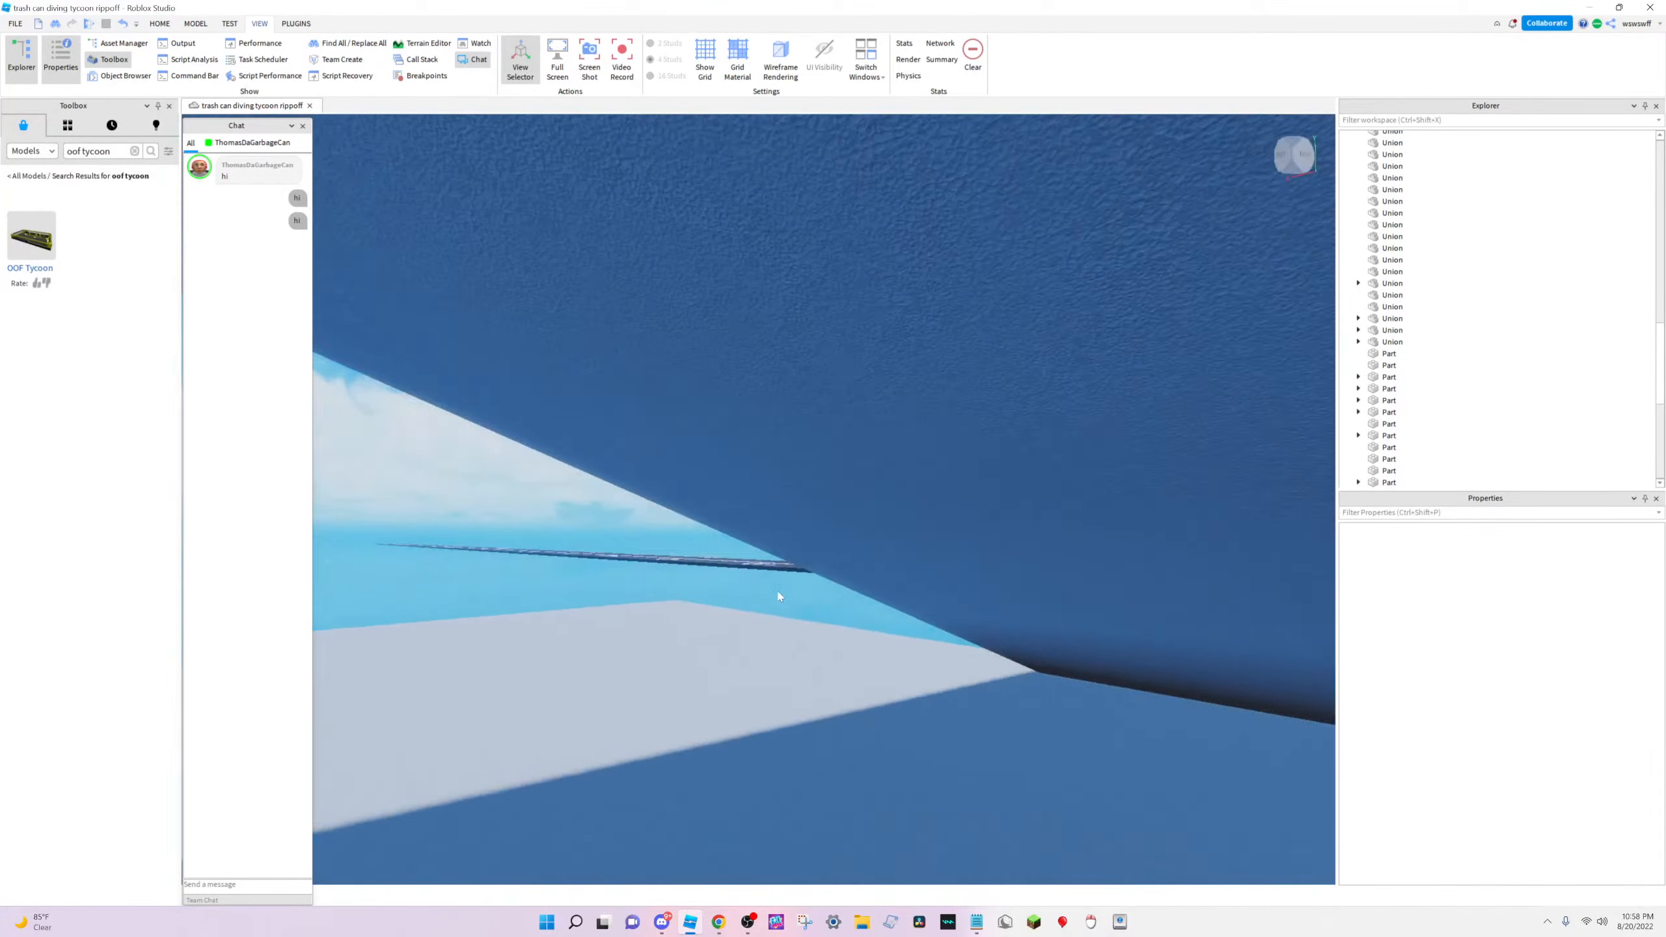
key(w)
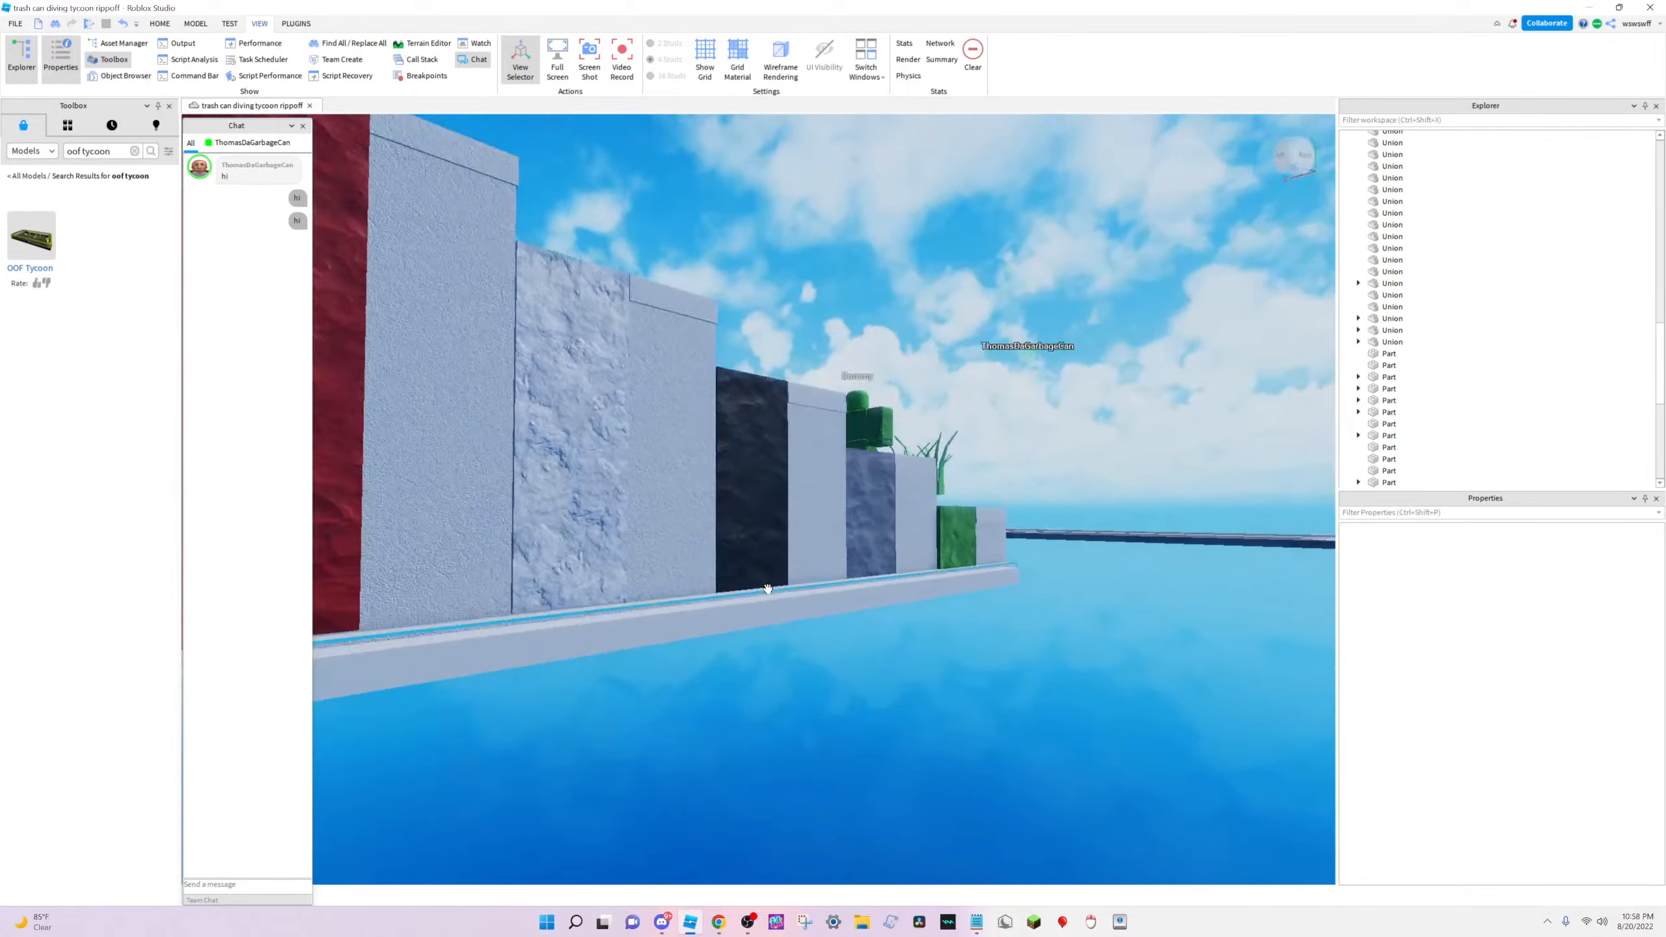
key(s)
right_drag(767, 589, 773, 482)
click(782, 527)
click(817, 525)
scroll(819, 528, up, 5)
scroll(773, 483, down, 3)
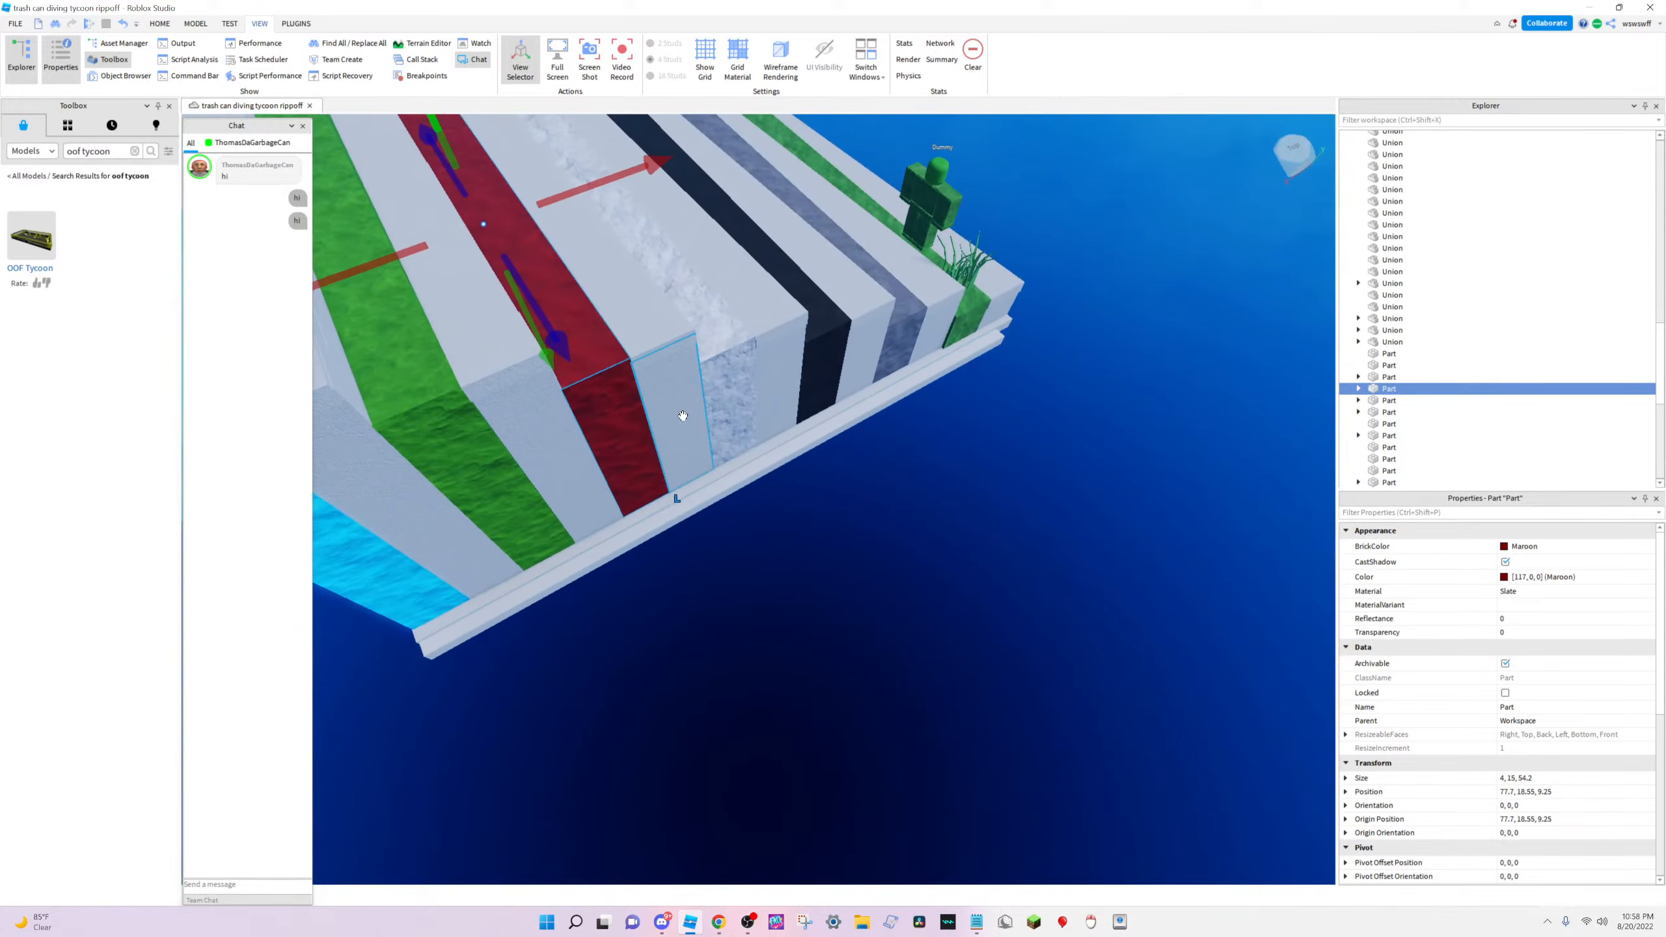
click(681, 417)
right_drag(682, 417, 785, 361)
scroll(750, 375, down, 3)
key(w)
key(d)
click(781, 368)
Select the maroon step's part together with the grey parts beside it
key(s)
key(a)
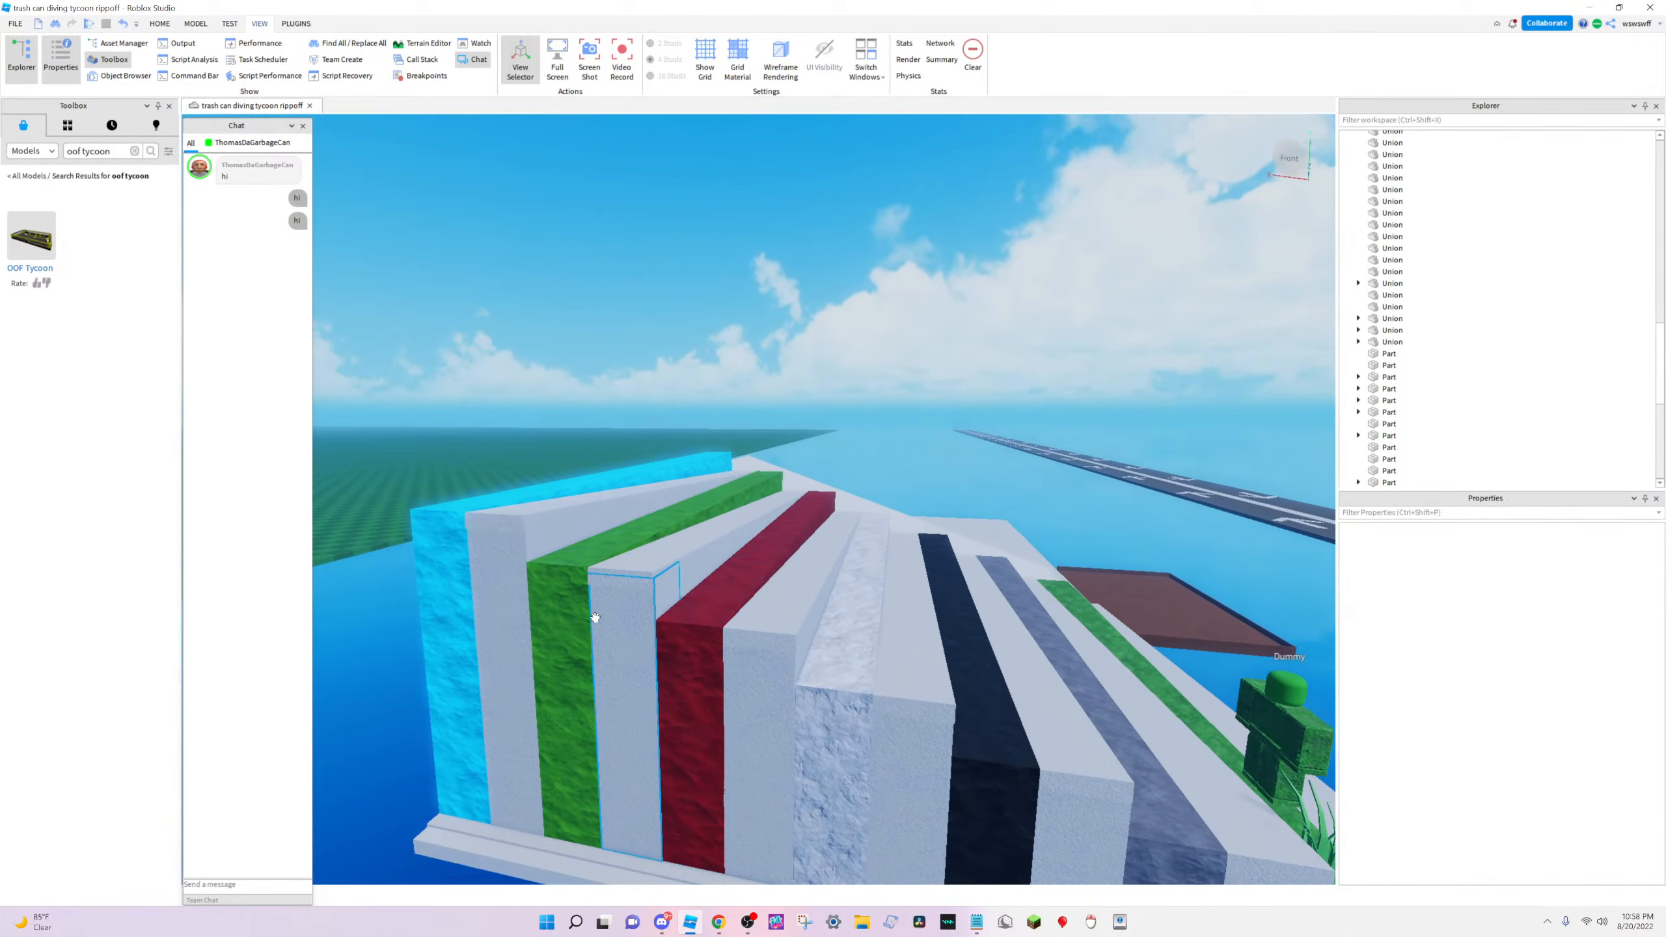
key(a)
click(769, 584)
ctrl+click(745, 703)
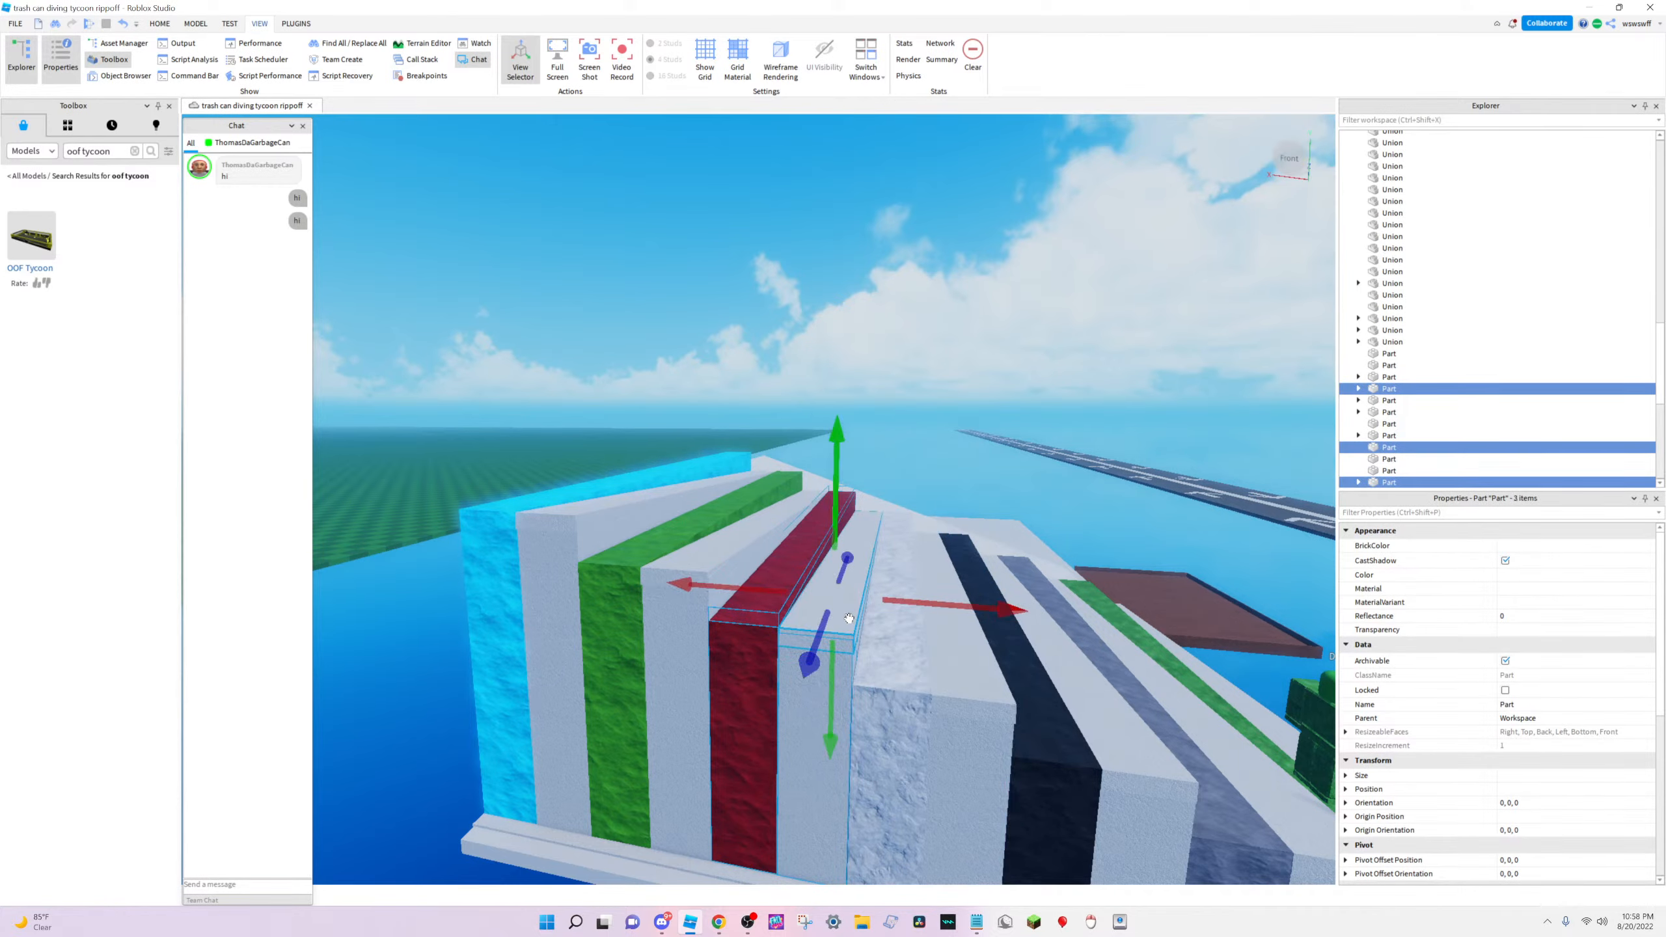
Add the hidden parts inside the maroon step and its grey neighbour to the current selection
key(w)
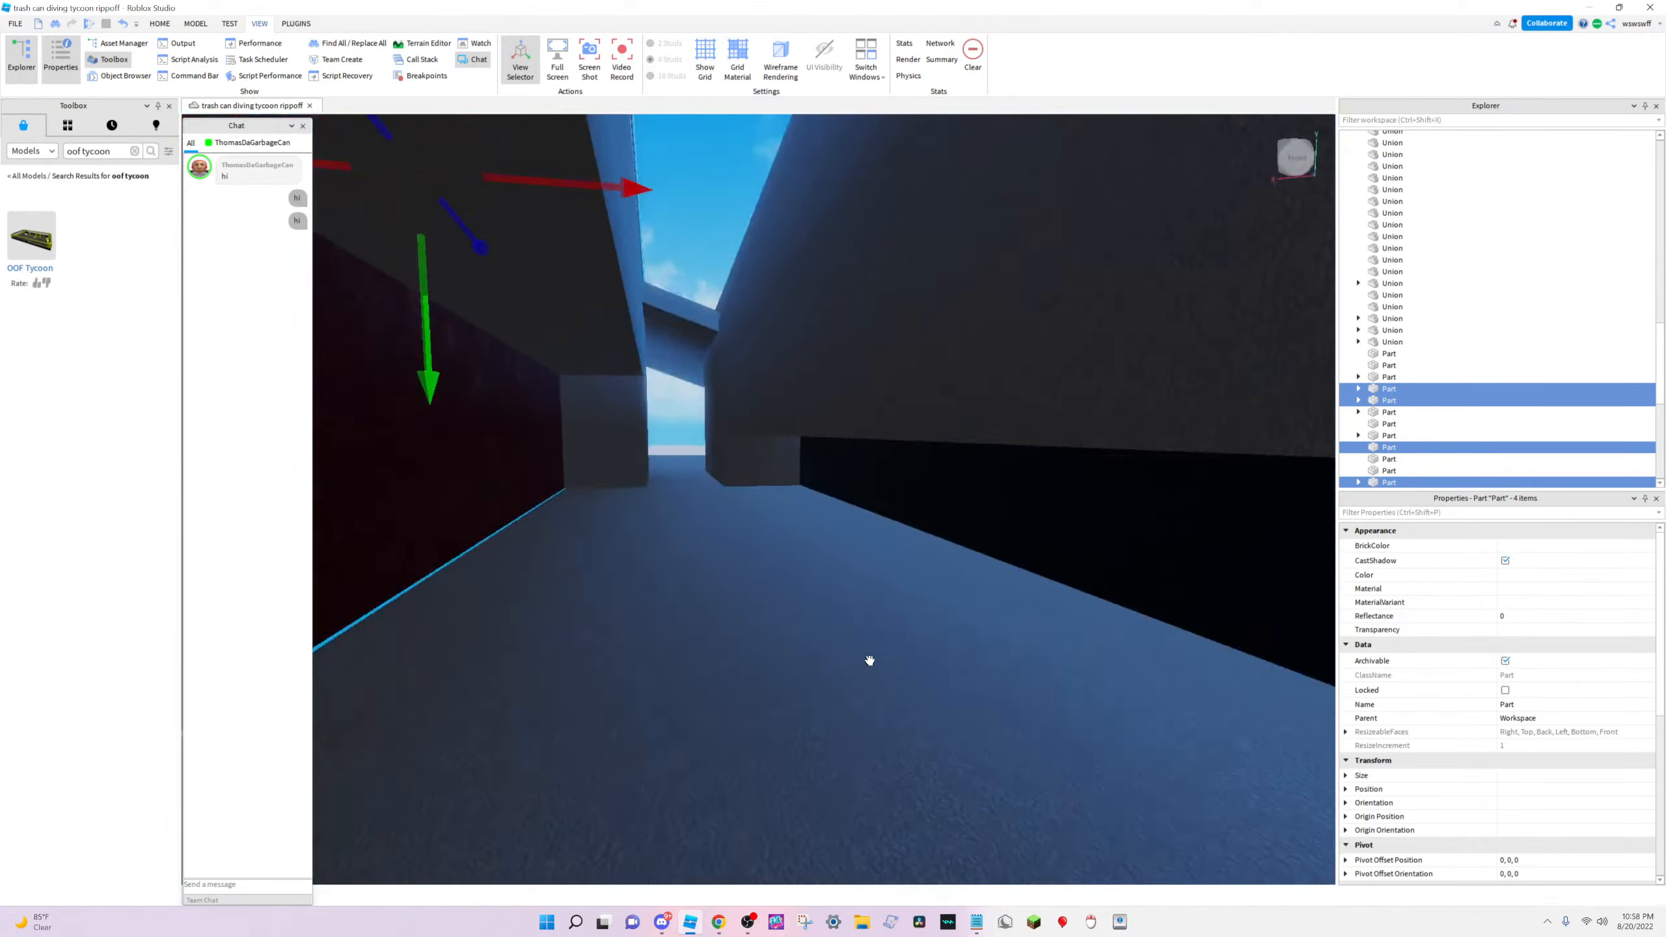
key(s)
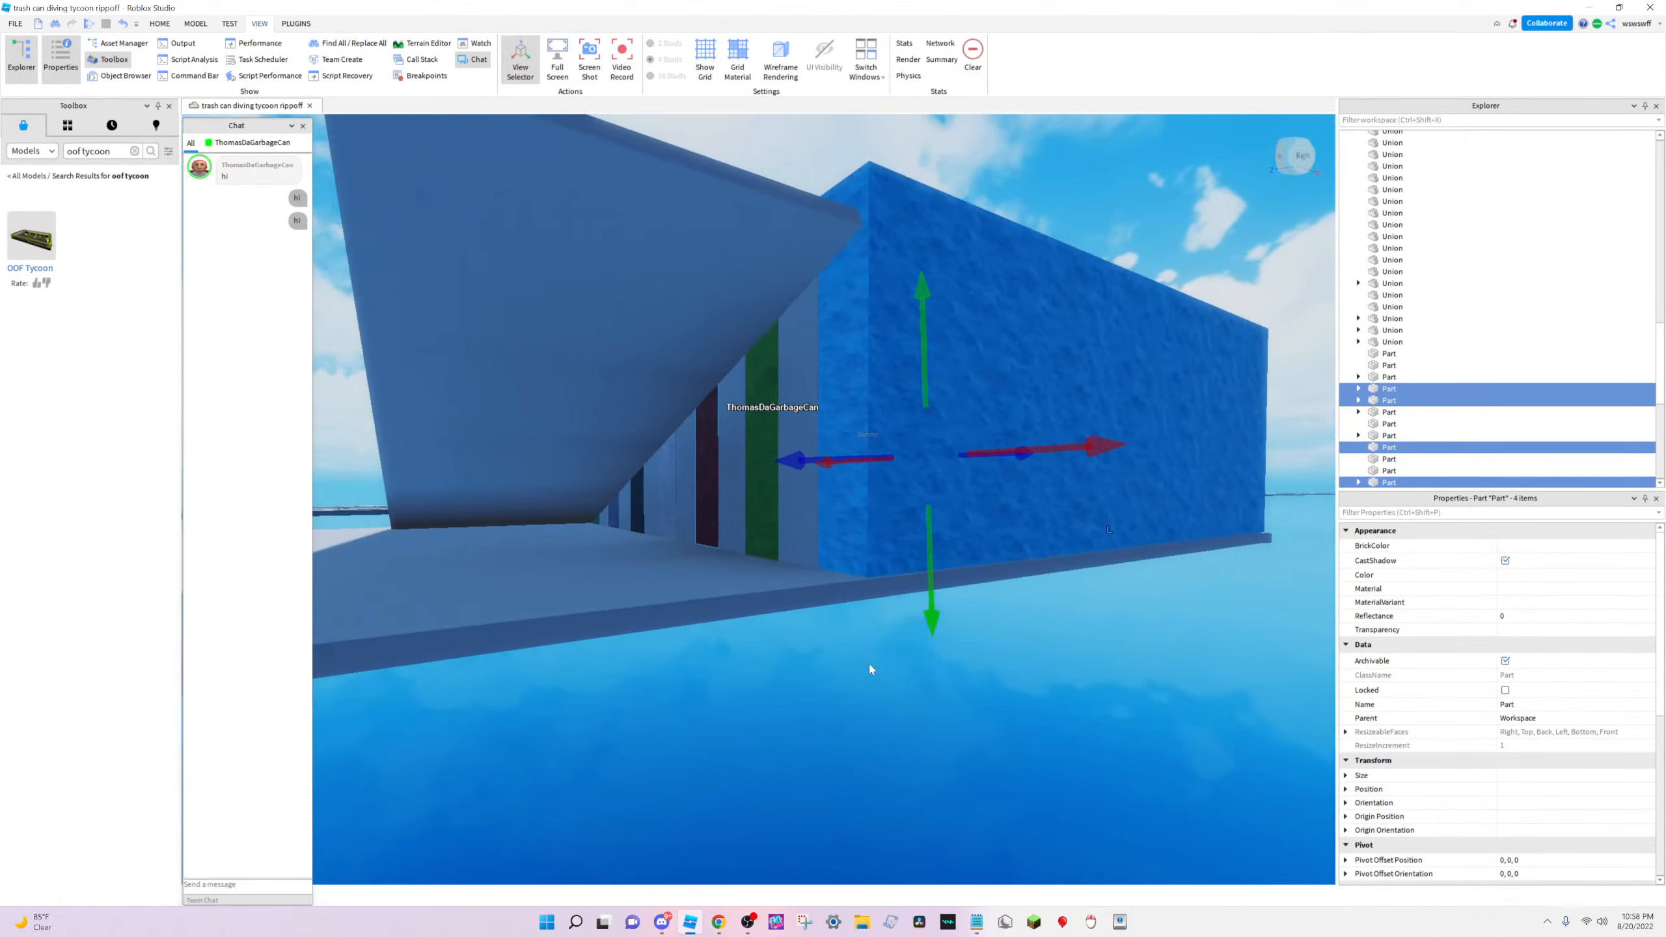
key(w)
key(w)
right_drag(868, 663, 872, 654)
key(w)
key(w)
ctrl+click(780, 411)
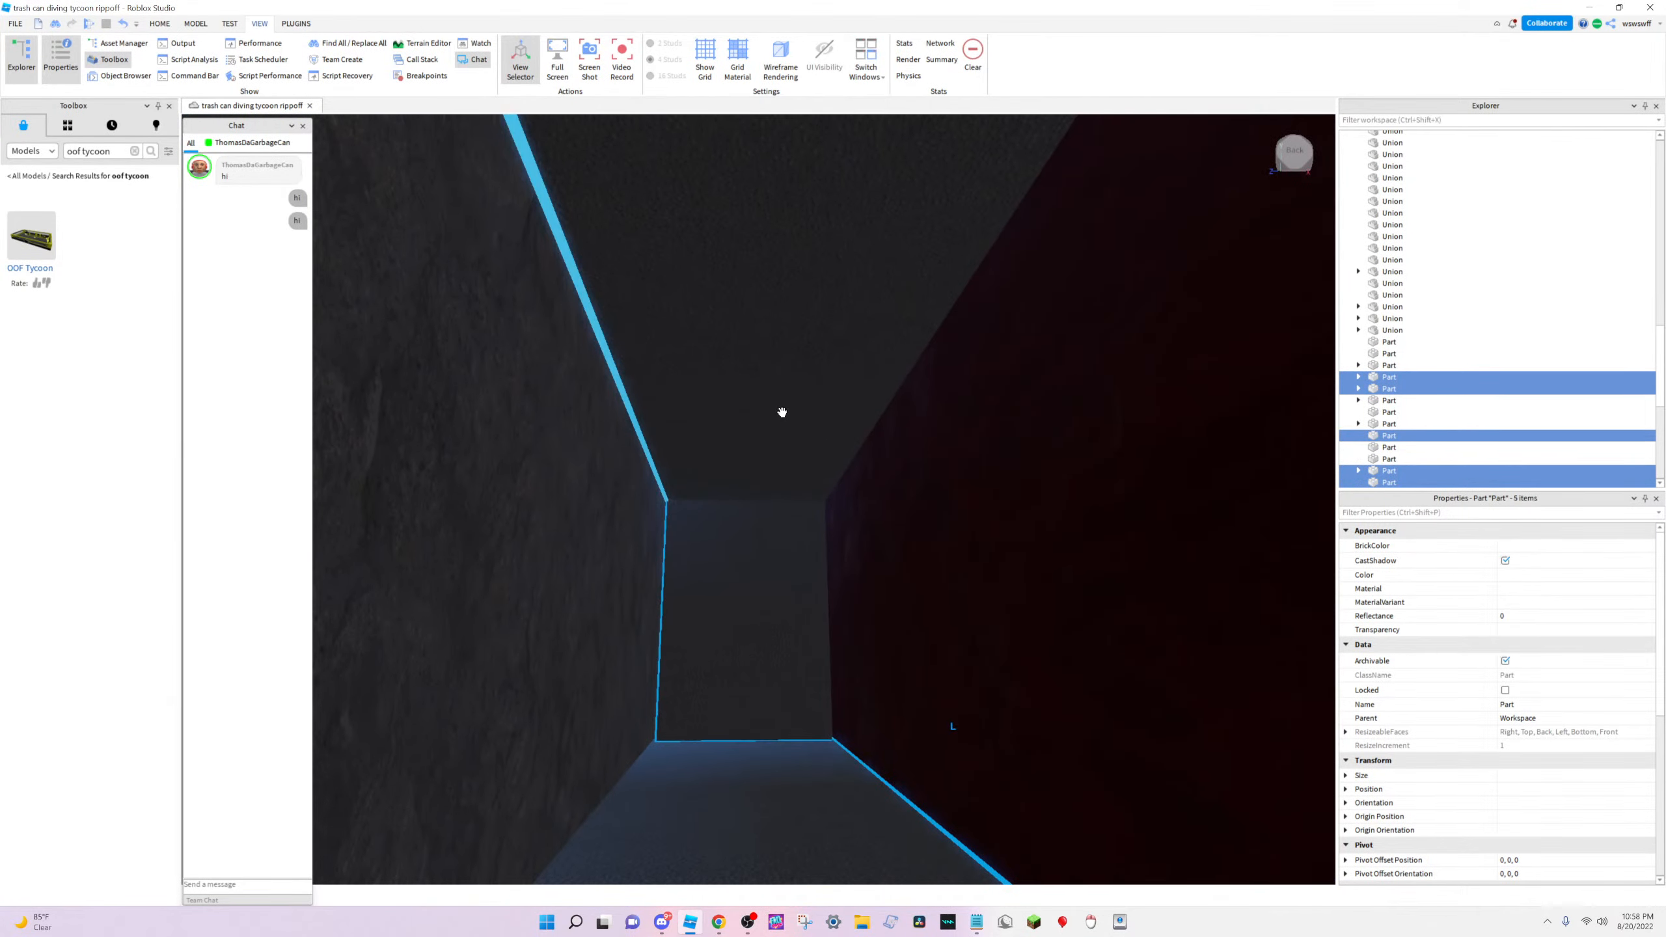
Add the remaining interior parts of the maroon step to the selection and group them all into a model
right_drag(781, 412, 762, 744)
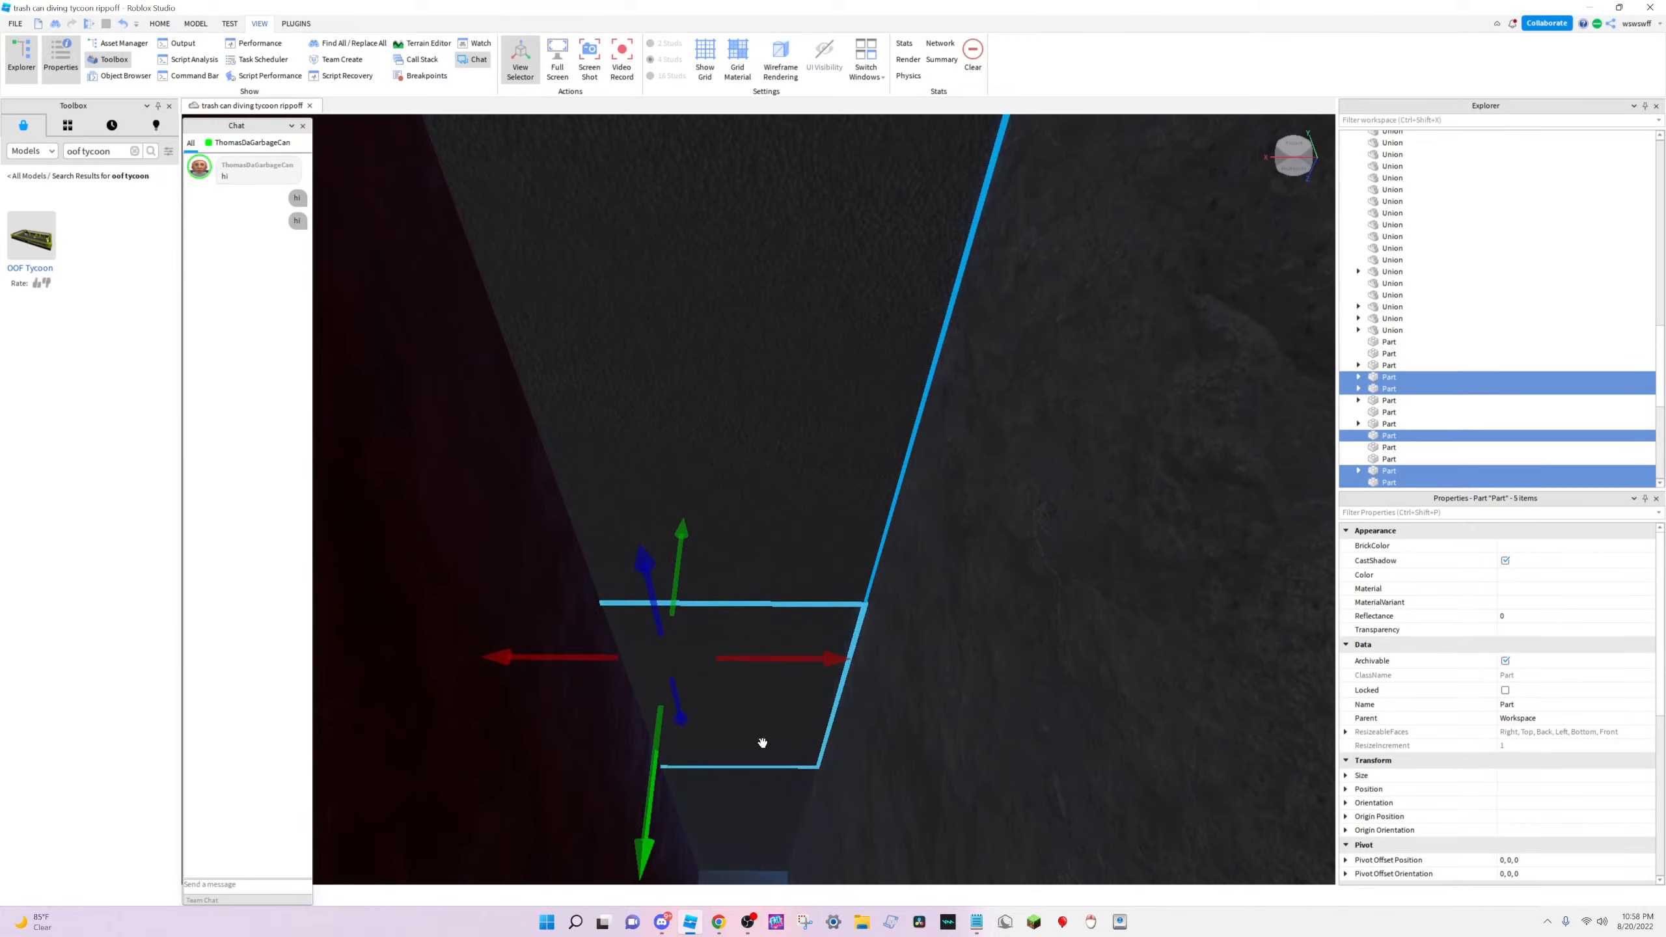
ctrl+click(756, 830)
right_drag(762, 834, 842, 661)
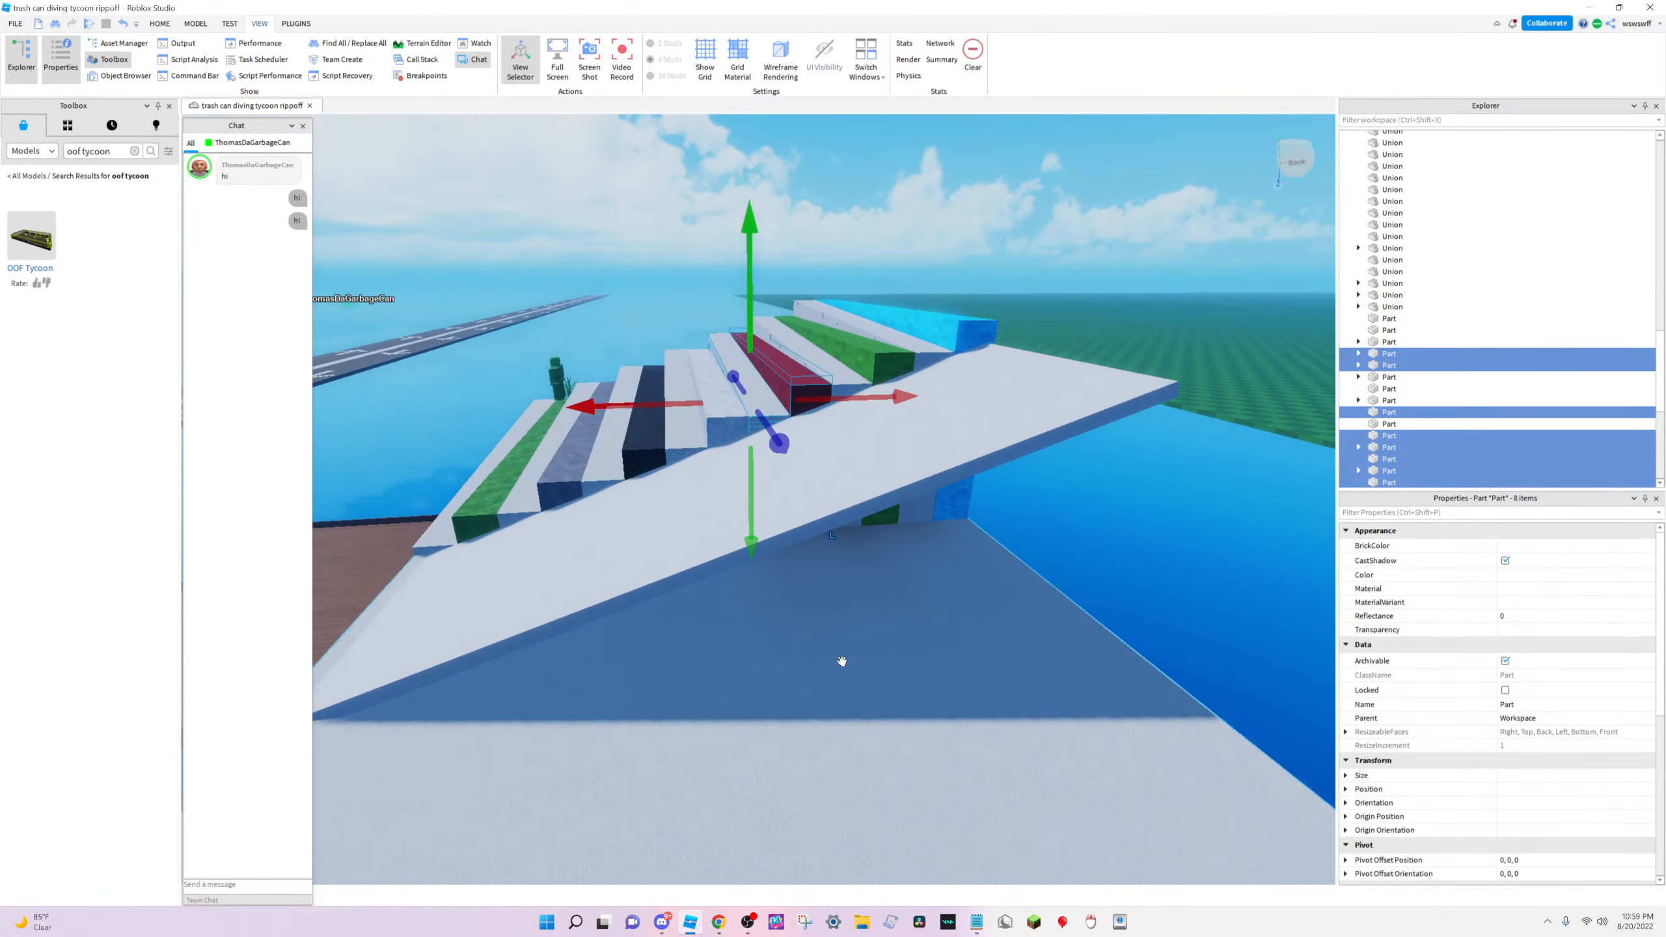
right_click(1383, 460)
click(1438, 575)
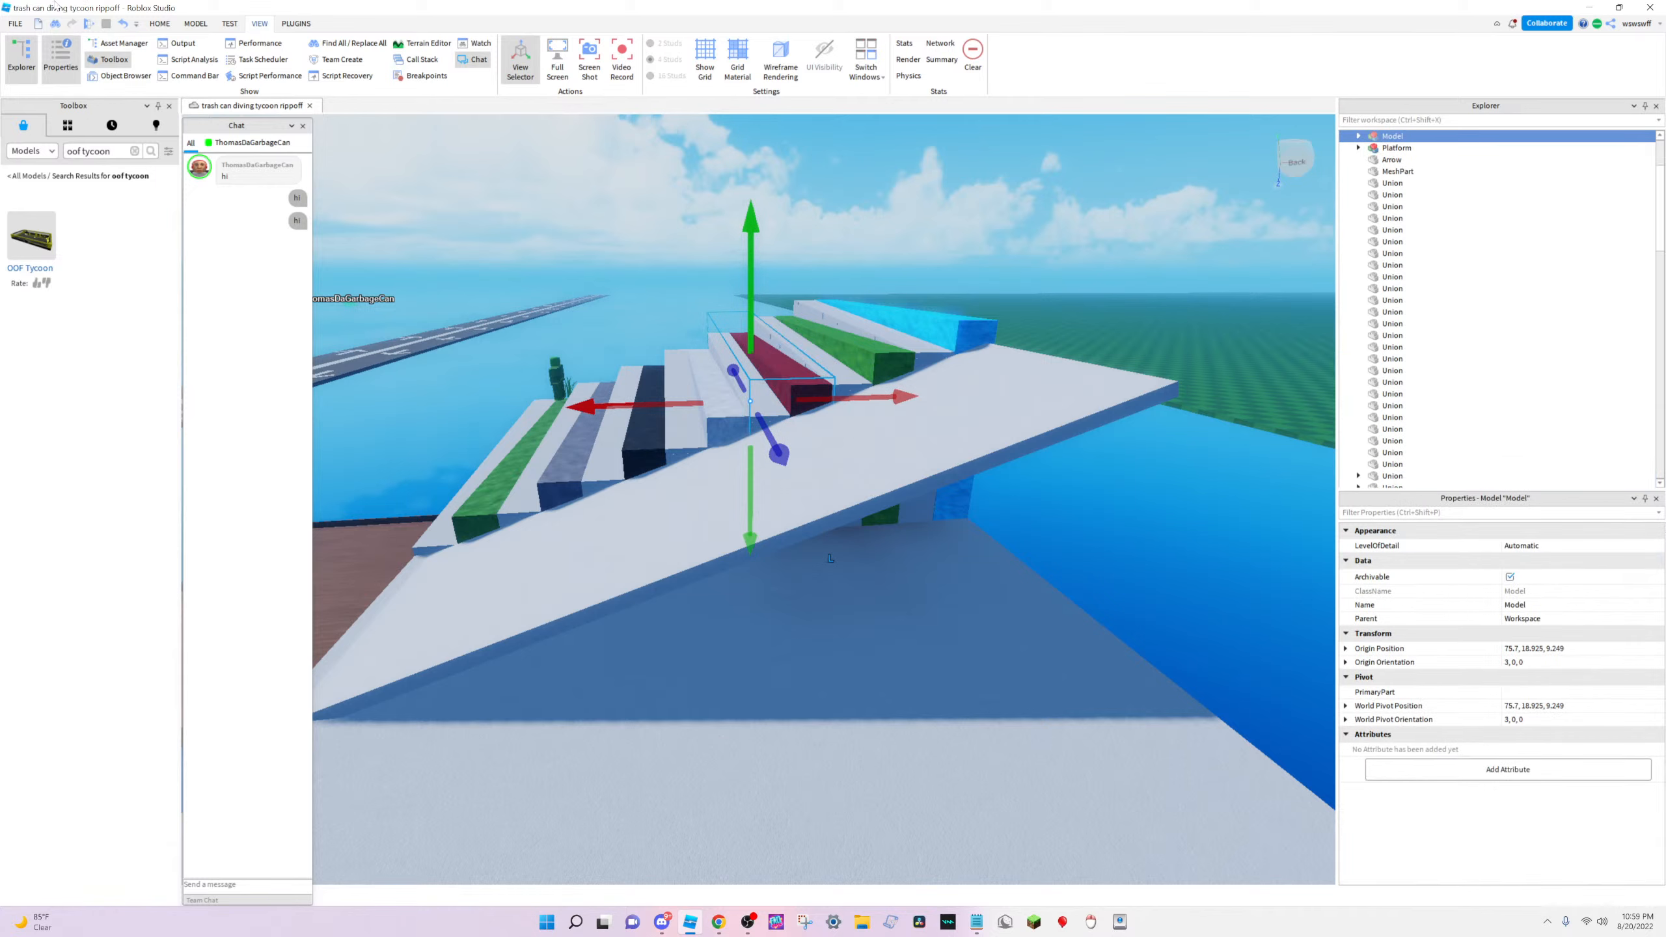
Lift the grouped maroon step well above the staircase to check which parts move with it
click(153, 28)
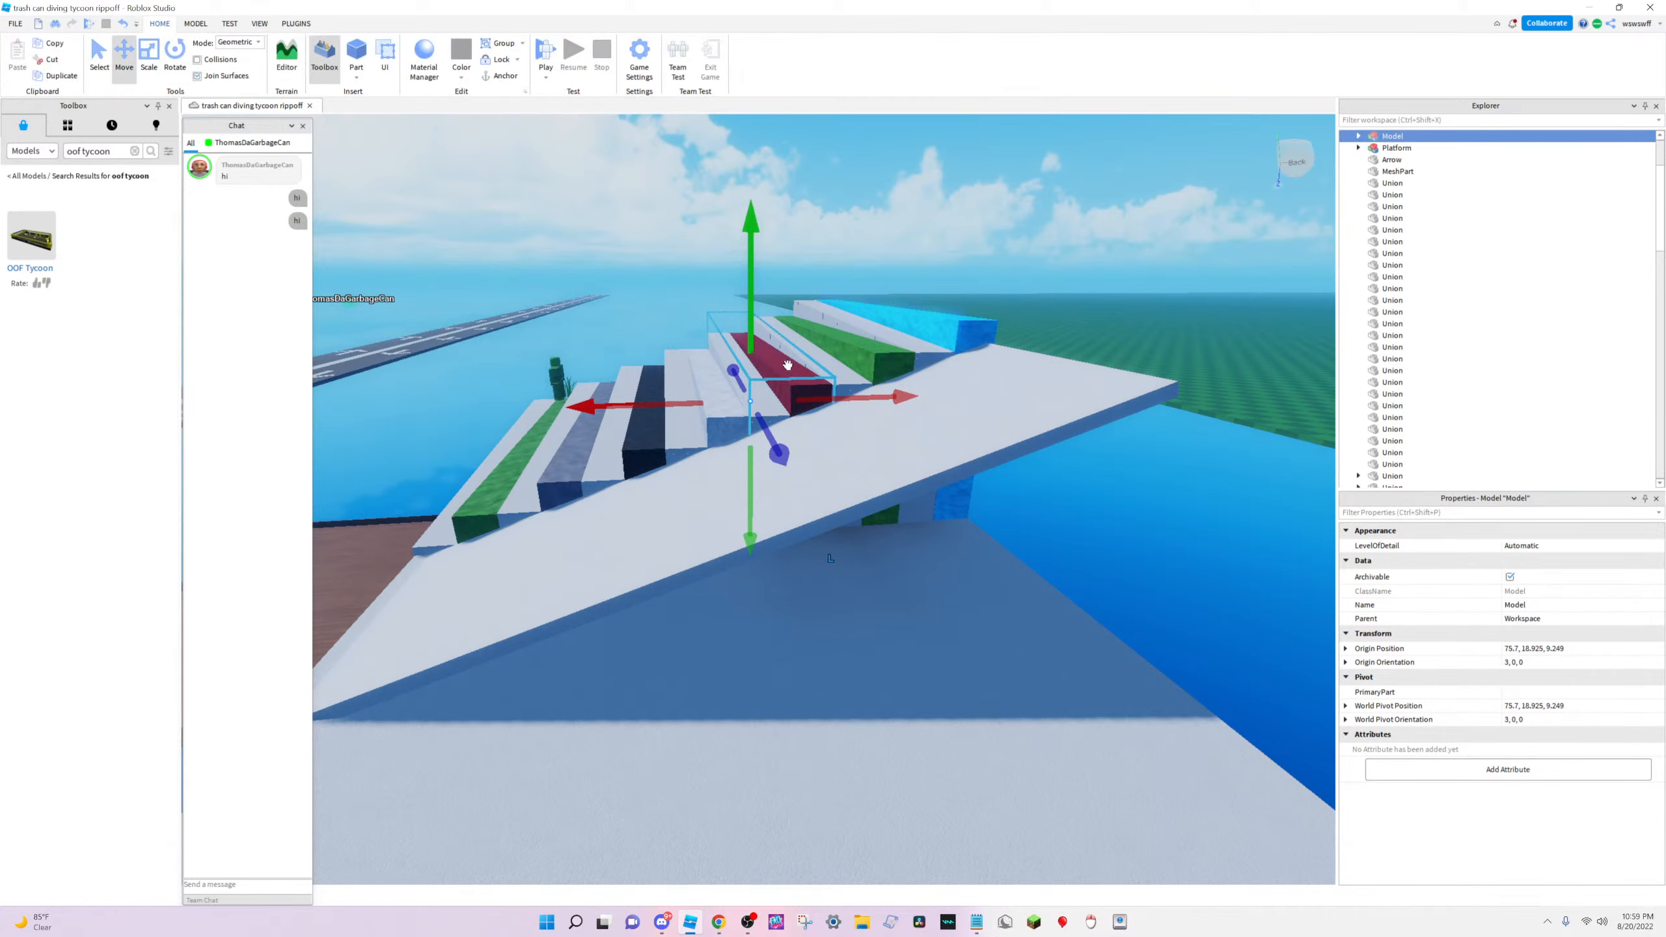
drag(787, 365, 803, 403)
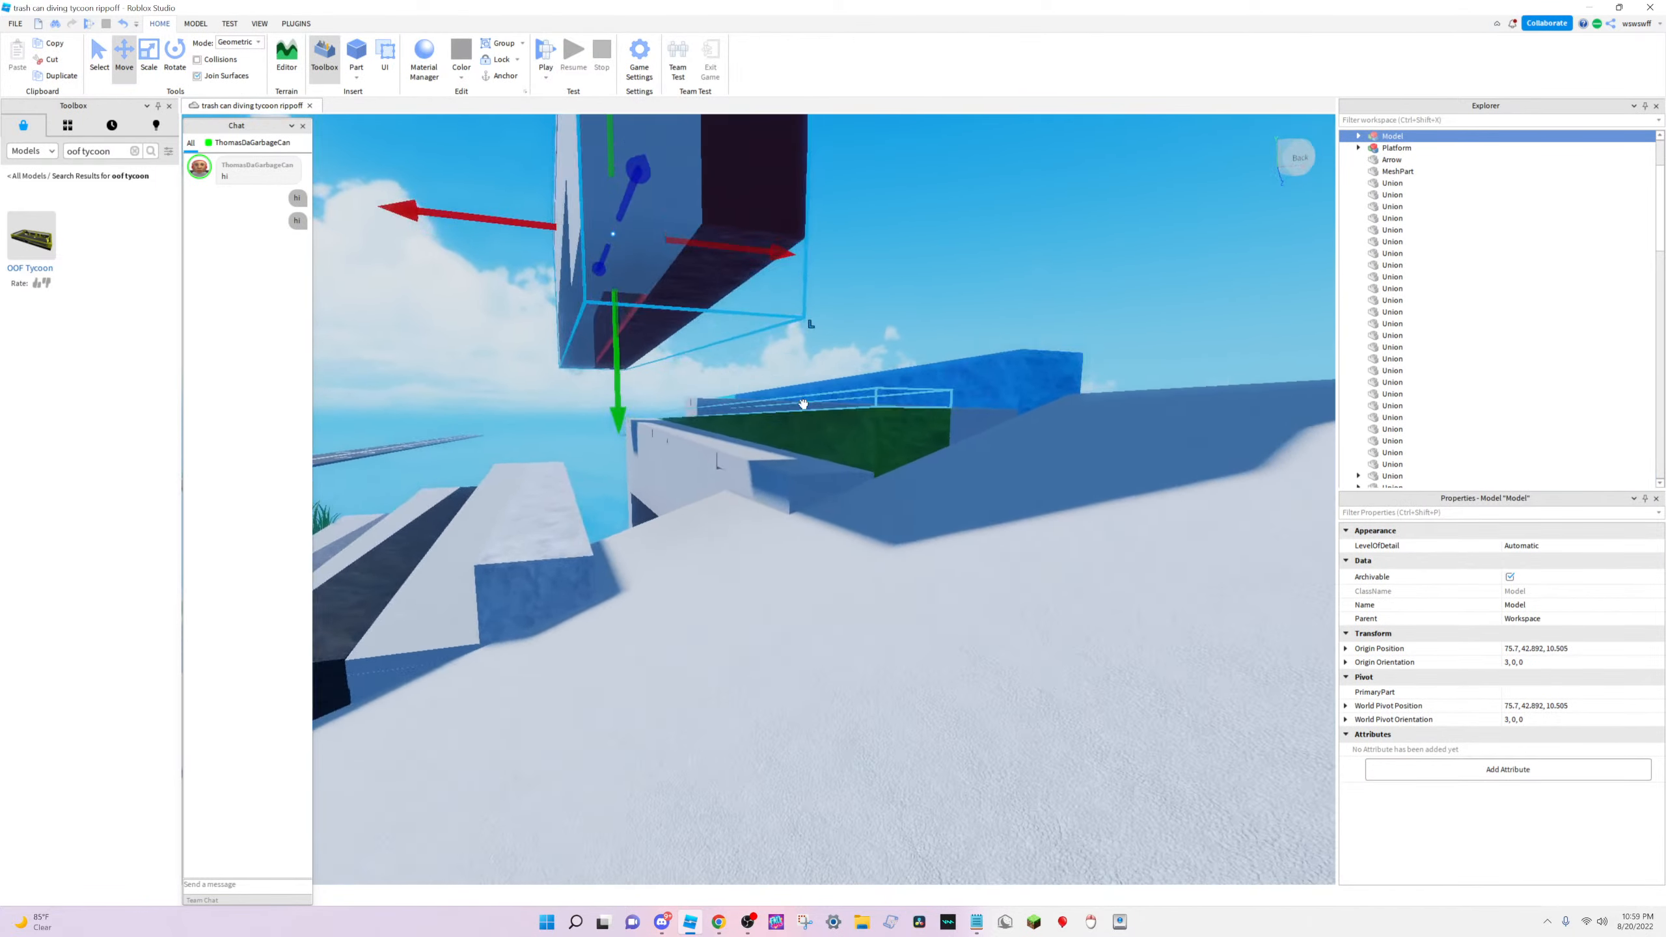
right_drag(803, 404, 803, 419)
Switch to Discord to read the group chat, return to Roblox Studio, and open the YouTube live stream dashboard in Chrome
click(664, 924)
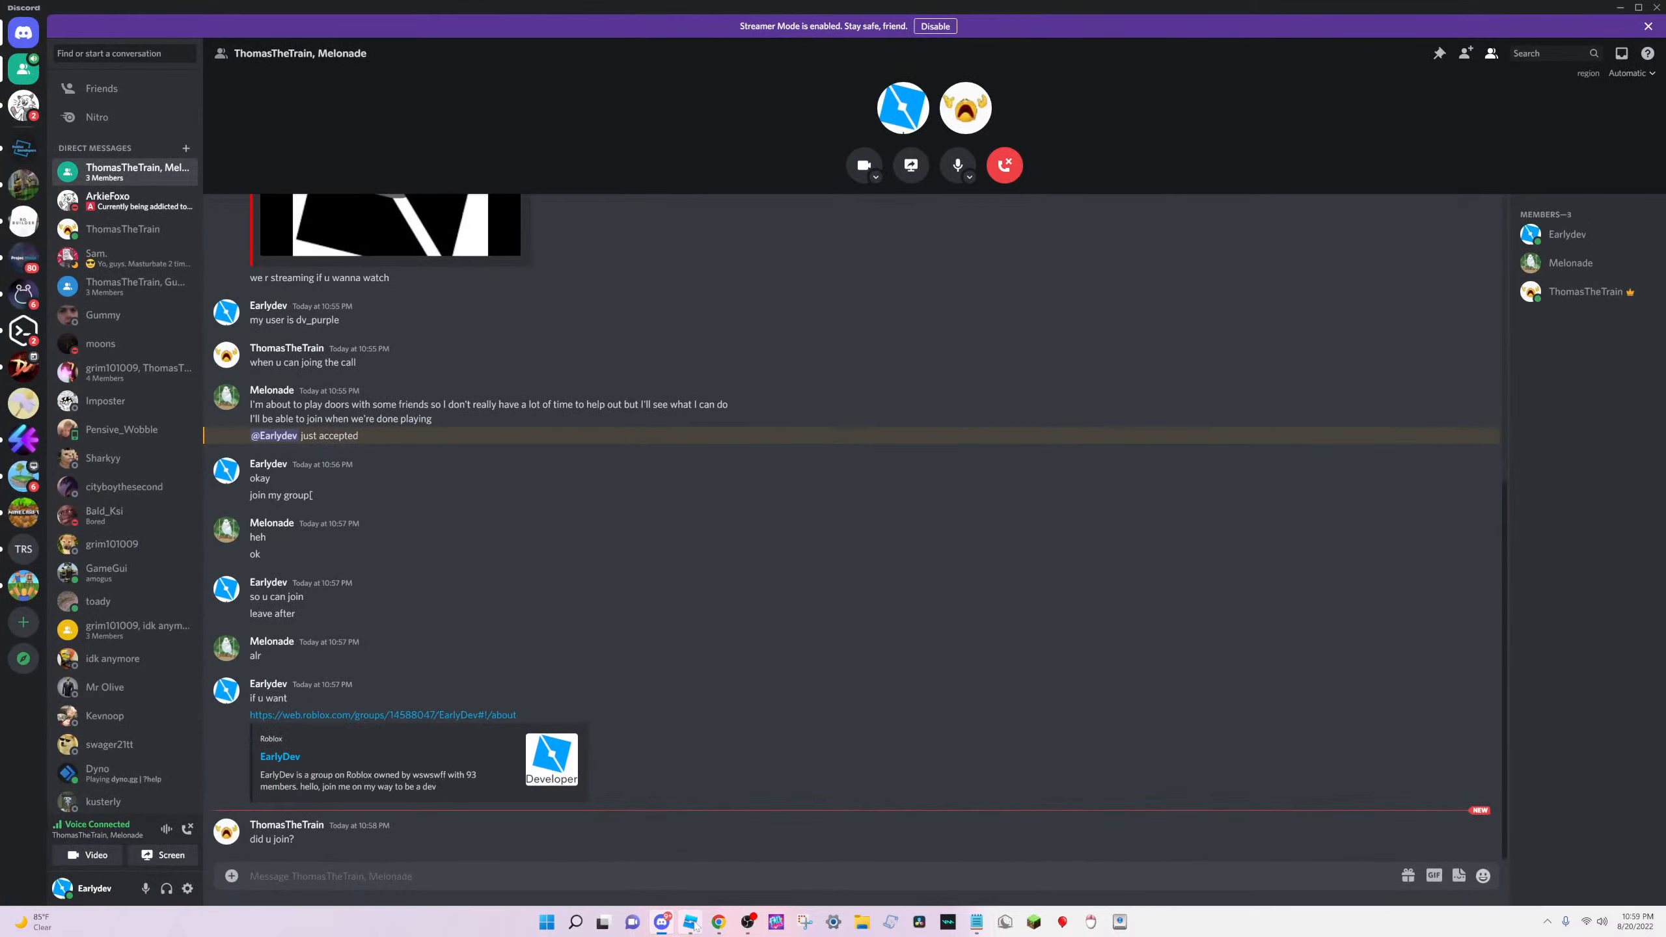
click(691, 922)
click(719, 922)
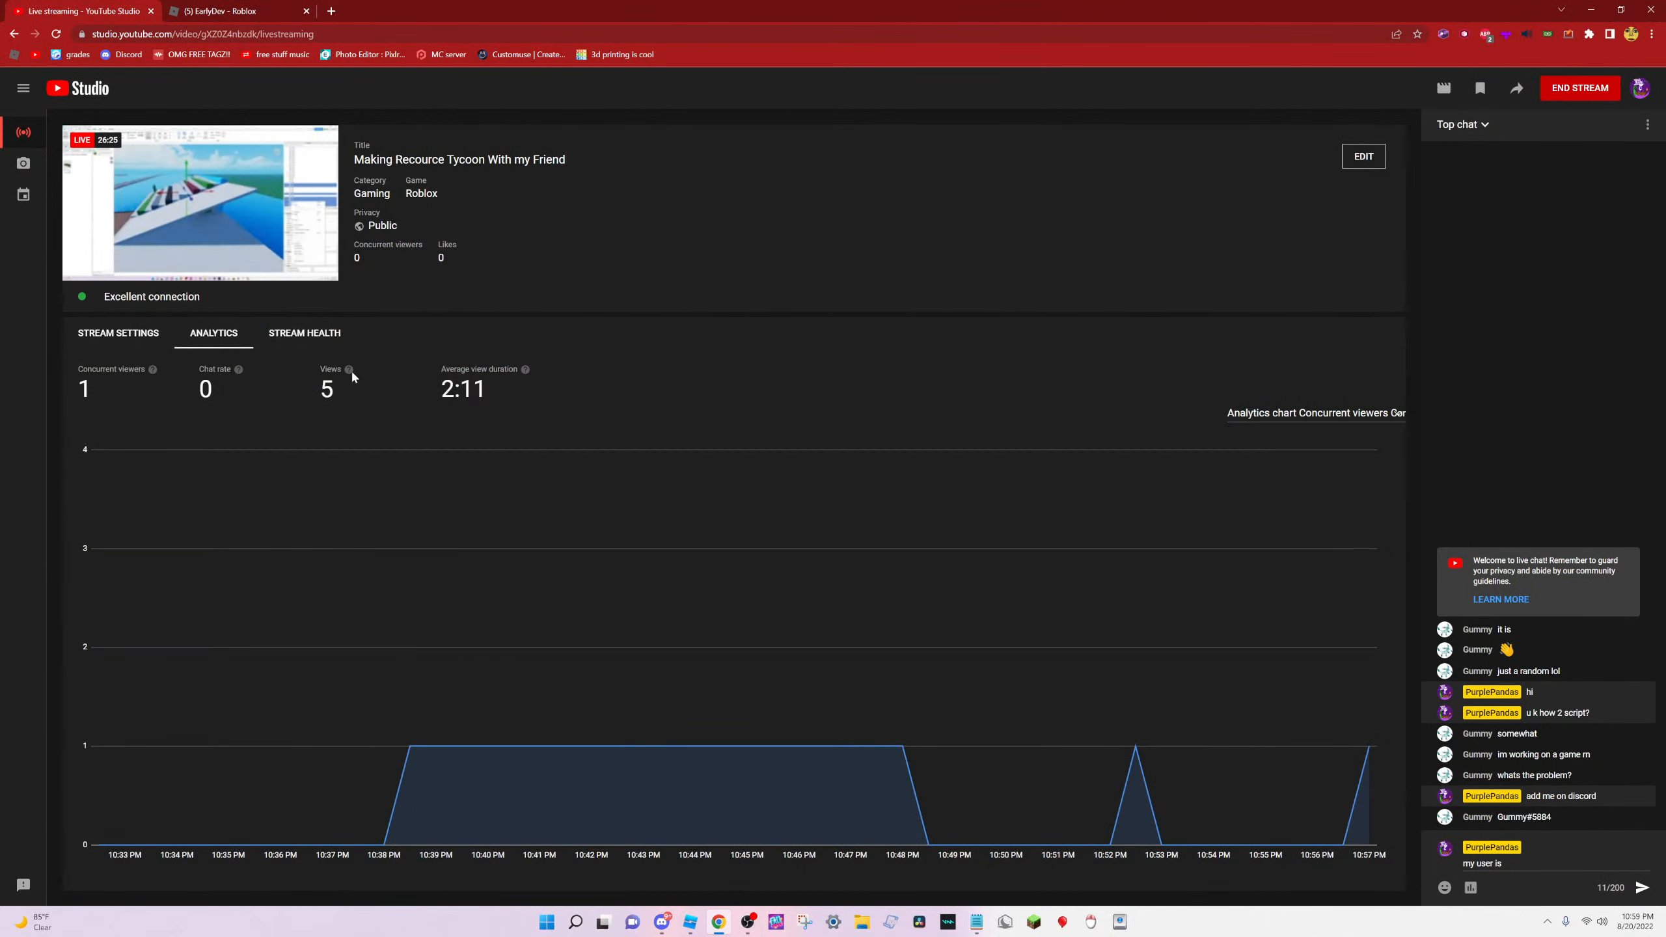
Reload the EarlyDev group page on Roblox and check its member list and available roles
click(223, 10)
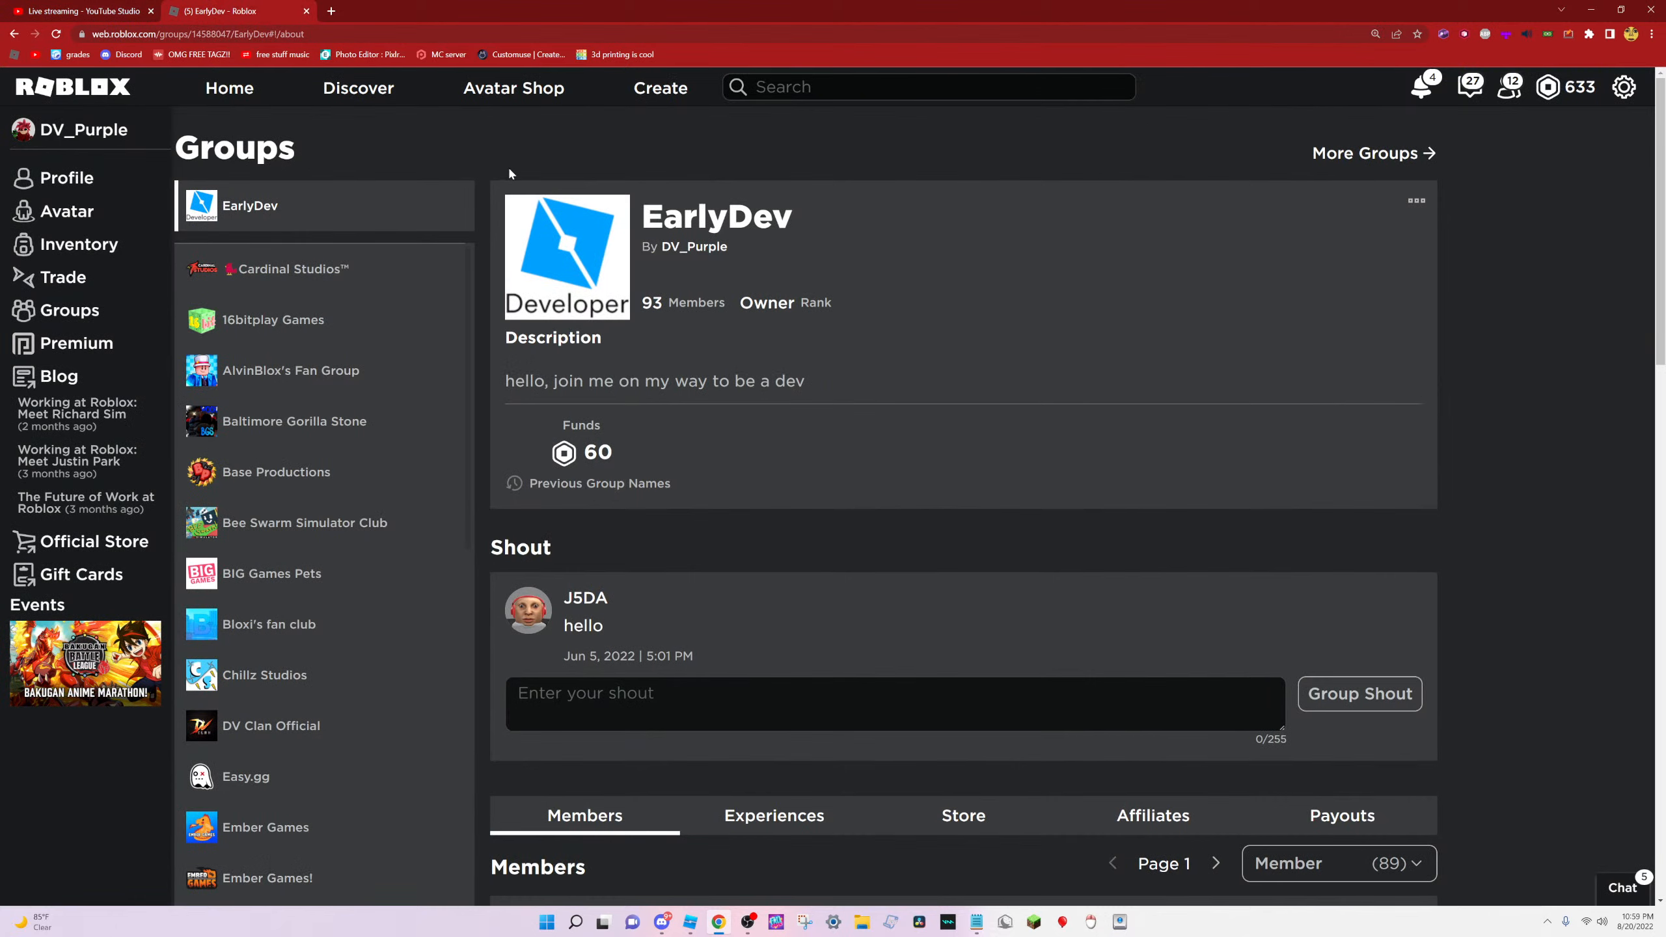
click(63, 34)
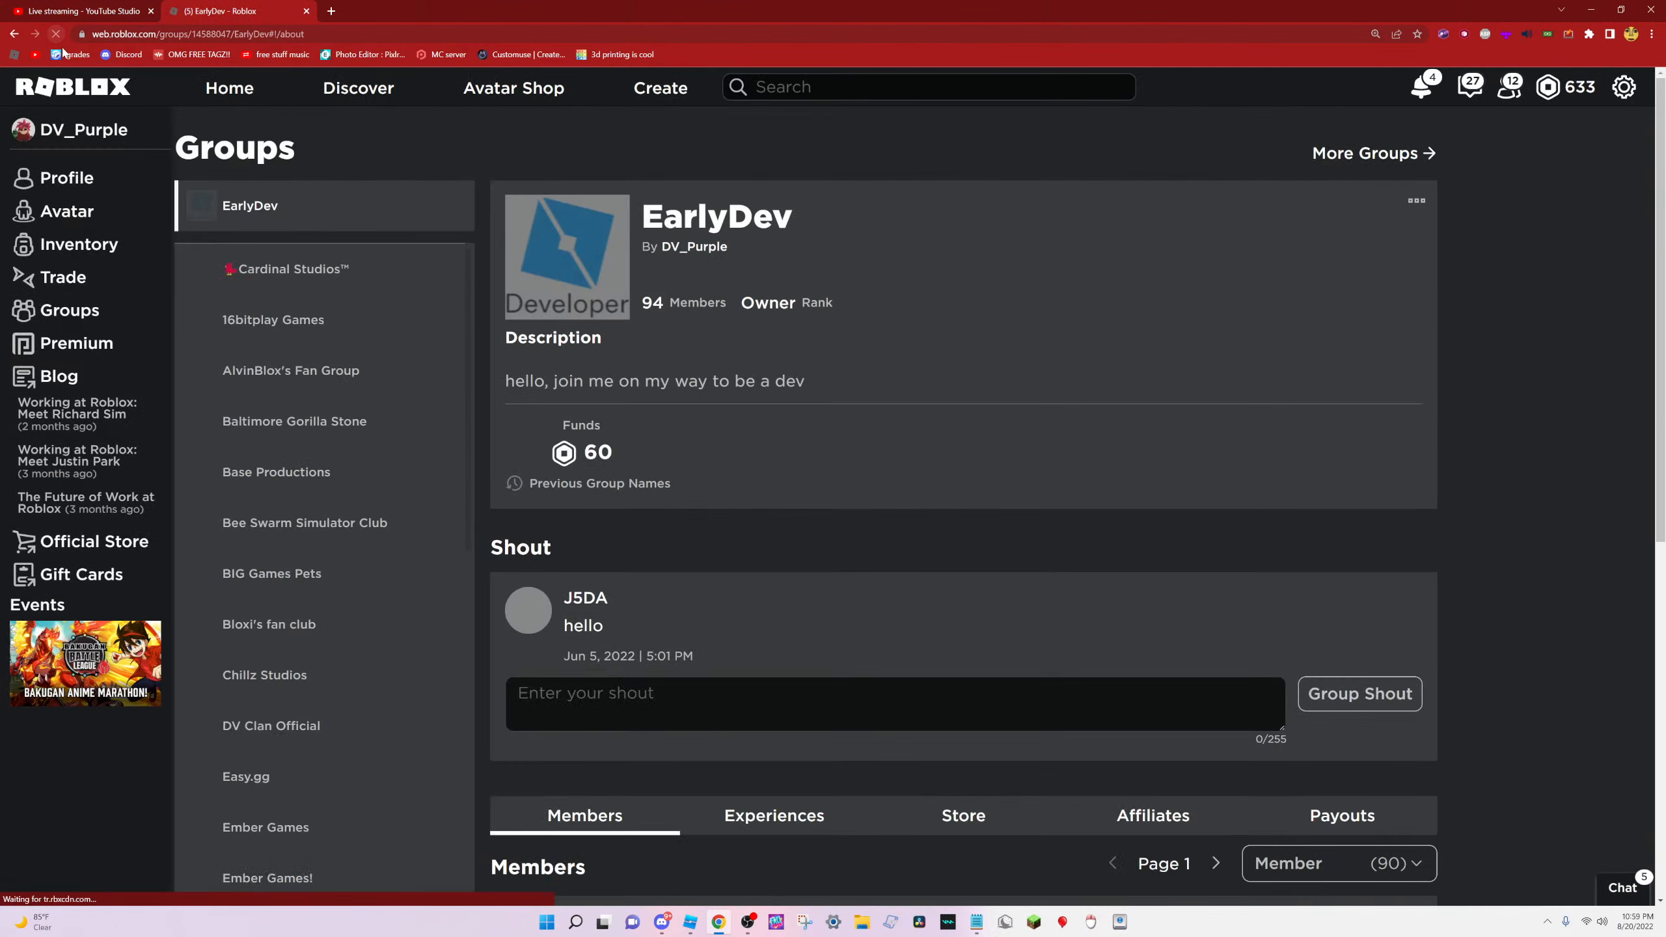
scroll(756, 622, down, 5)
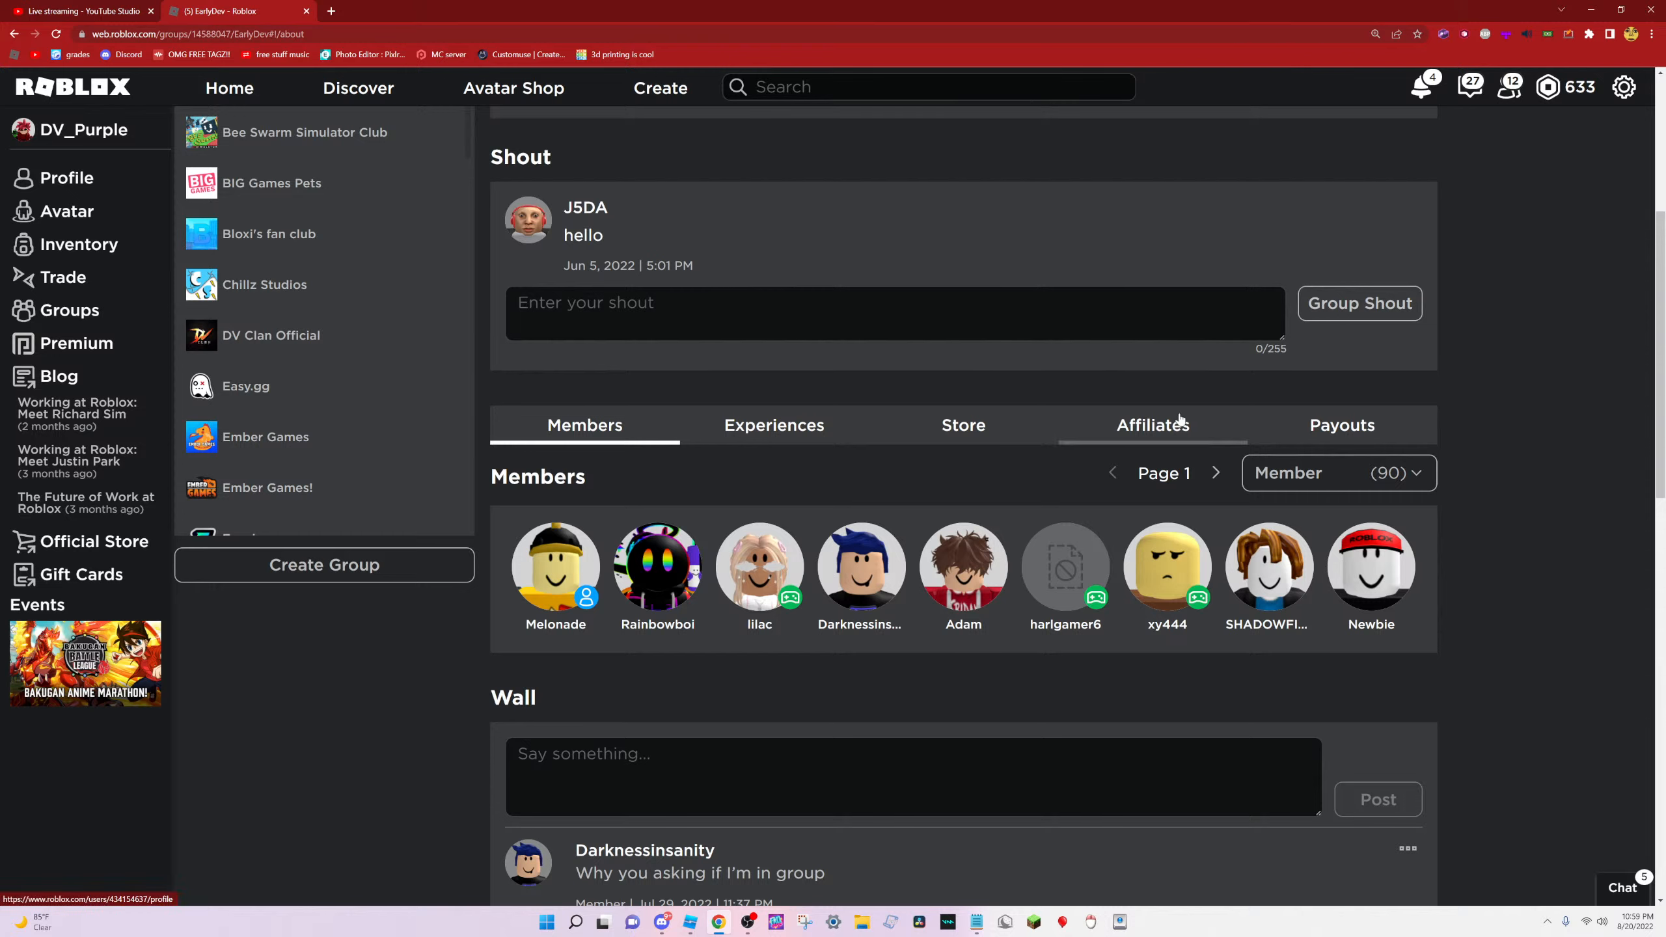
click(1343, 475)
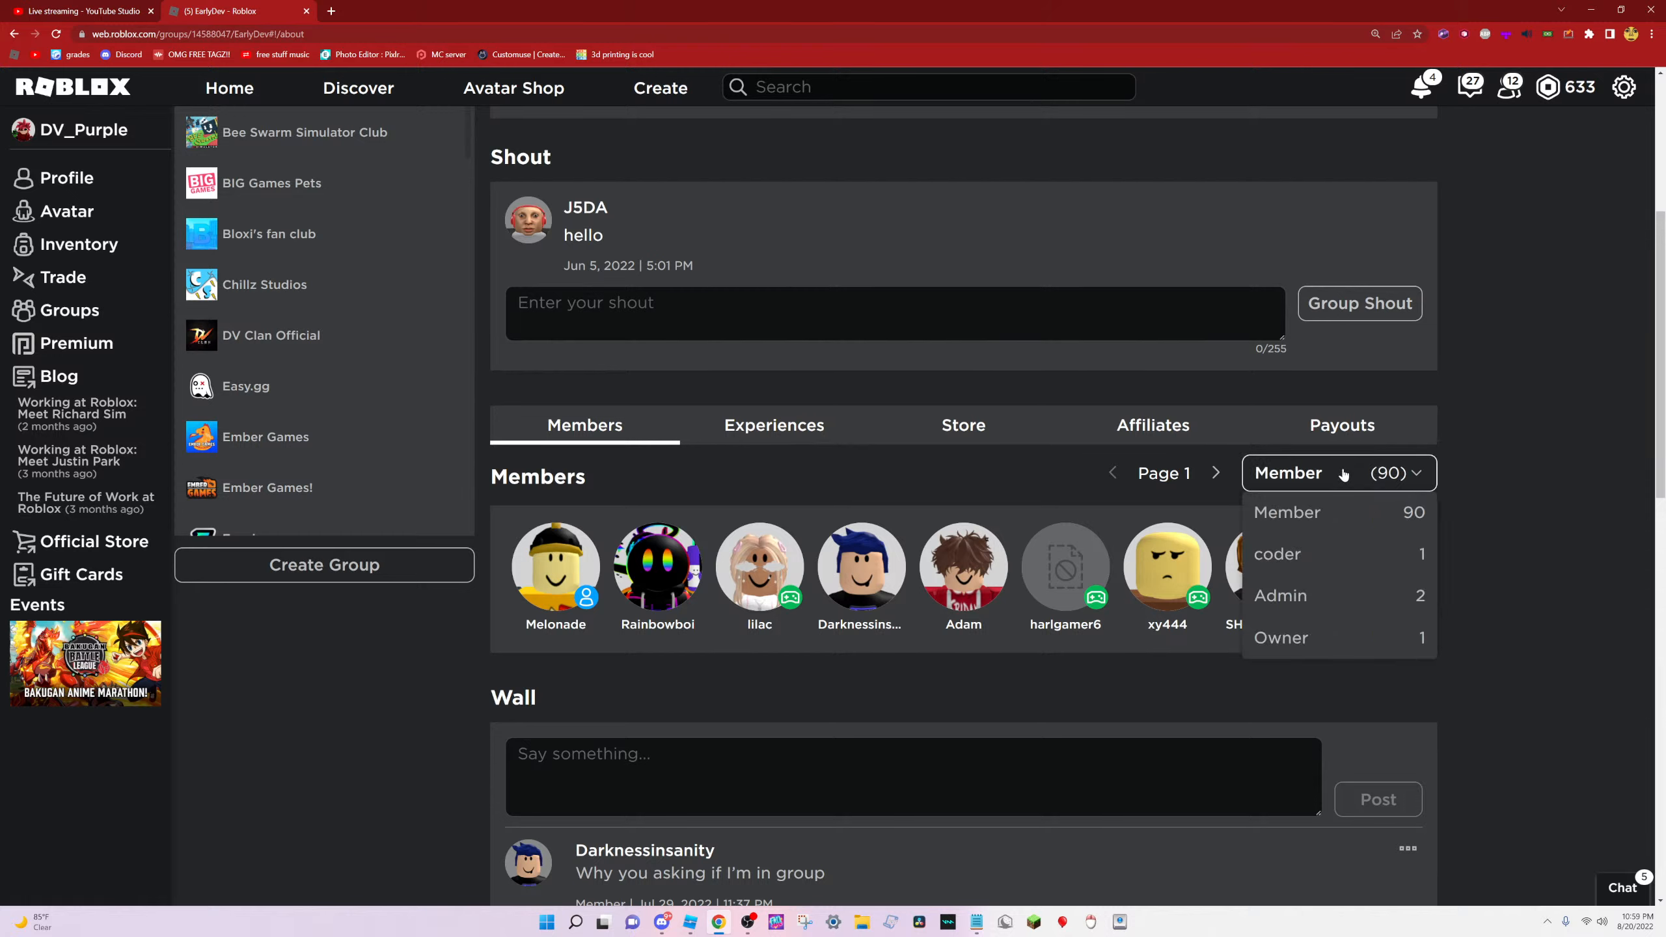
click(1341, 470)
Open the EarlyDev group's configuration and set the first listed member's role to Admin
scroll(1106, 486, up, 5)
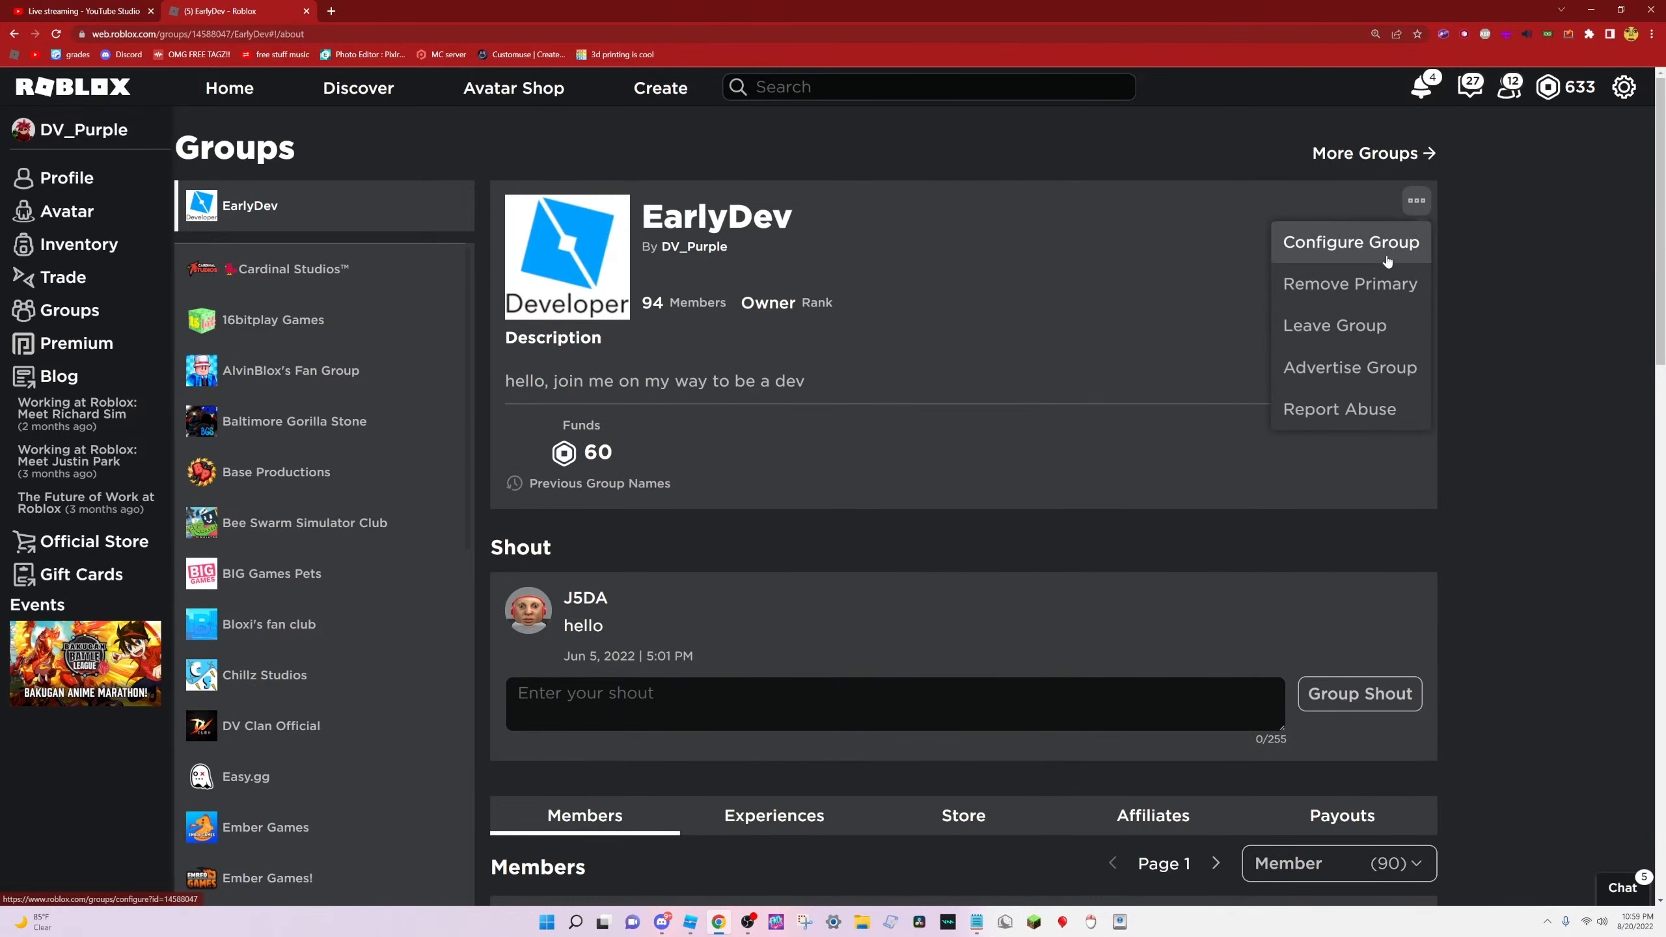
click(1382, 245)
scroll(242, 236, down, 1)
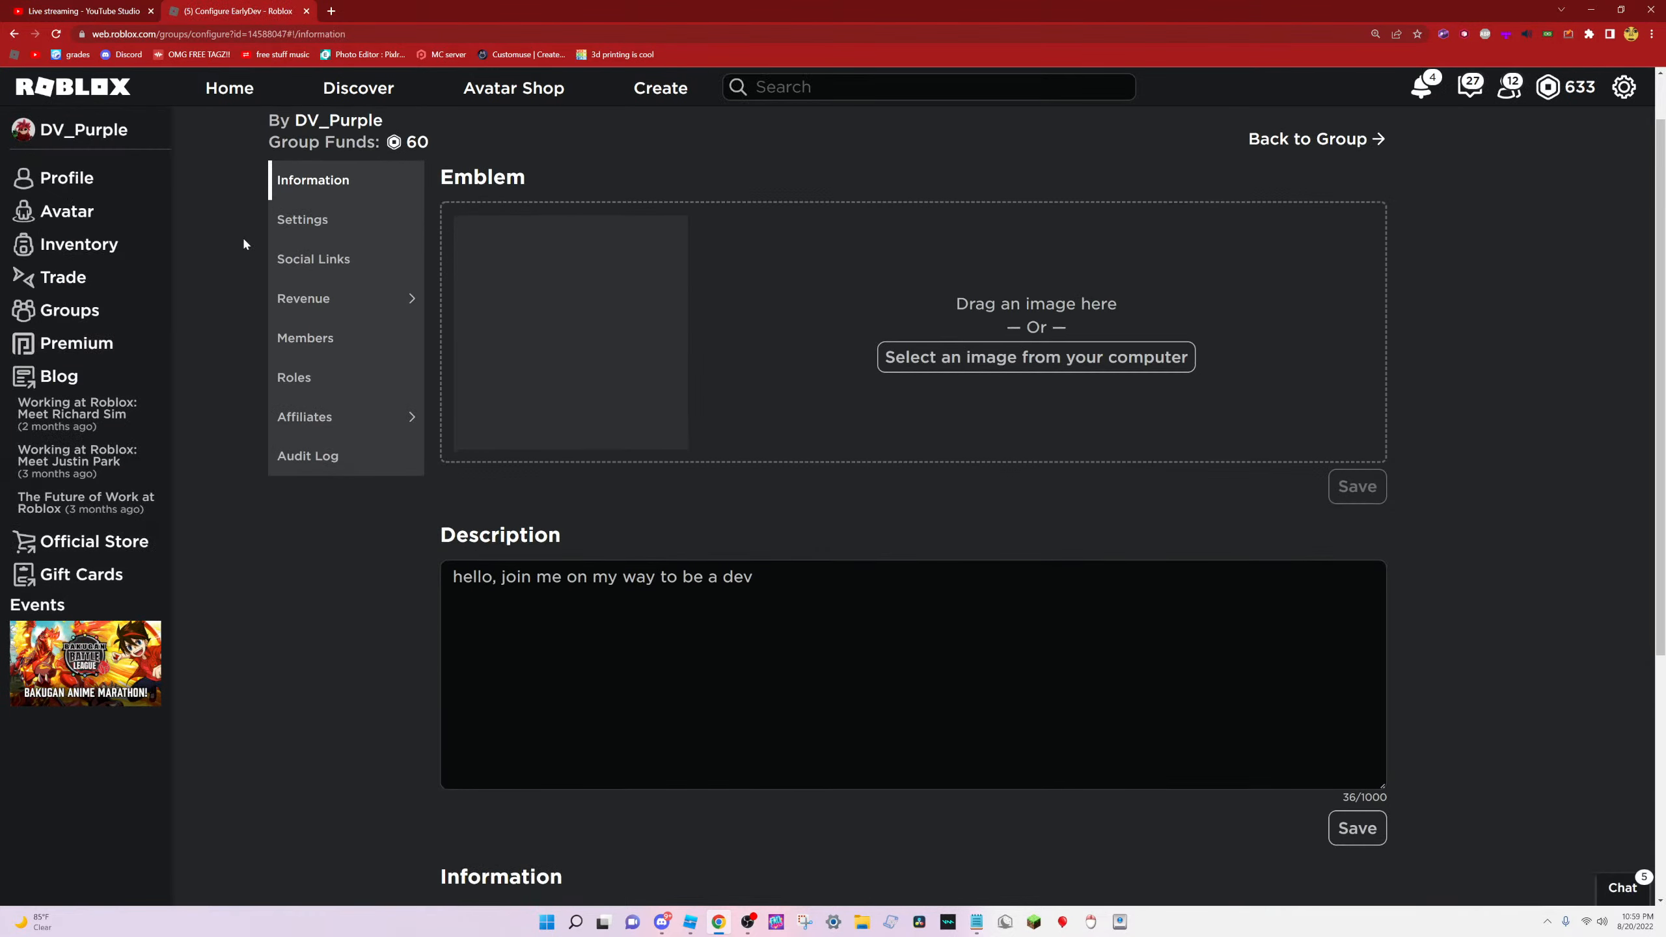
click(360, 238)
click(332, 364)
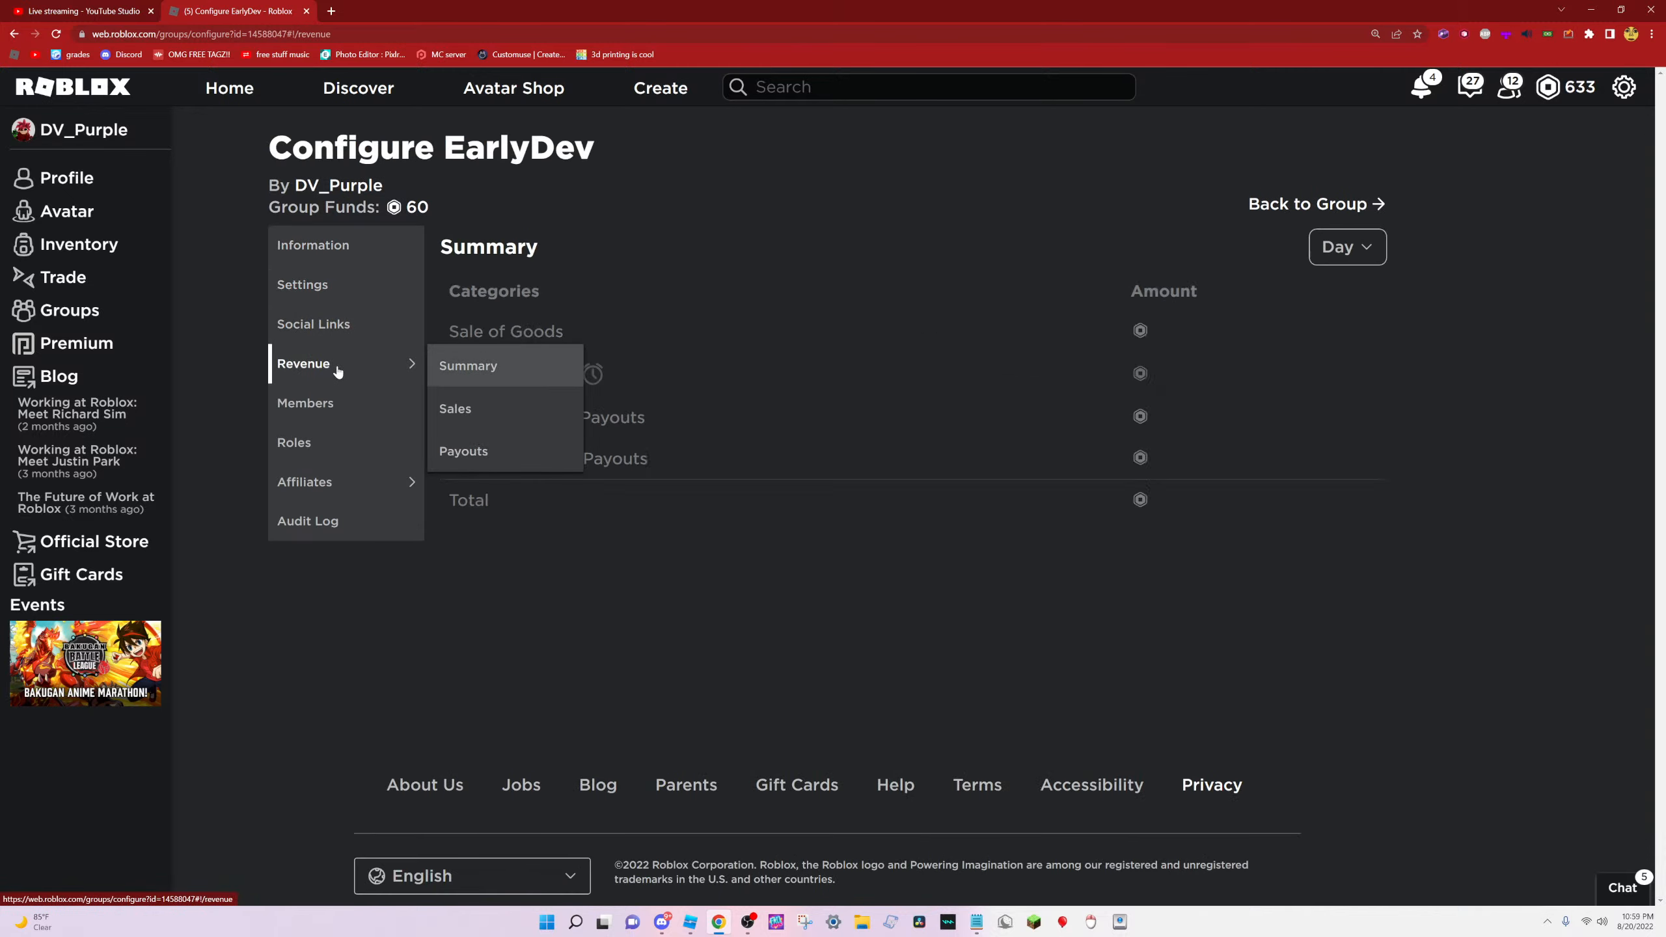
click(338, 404)
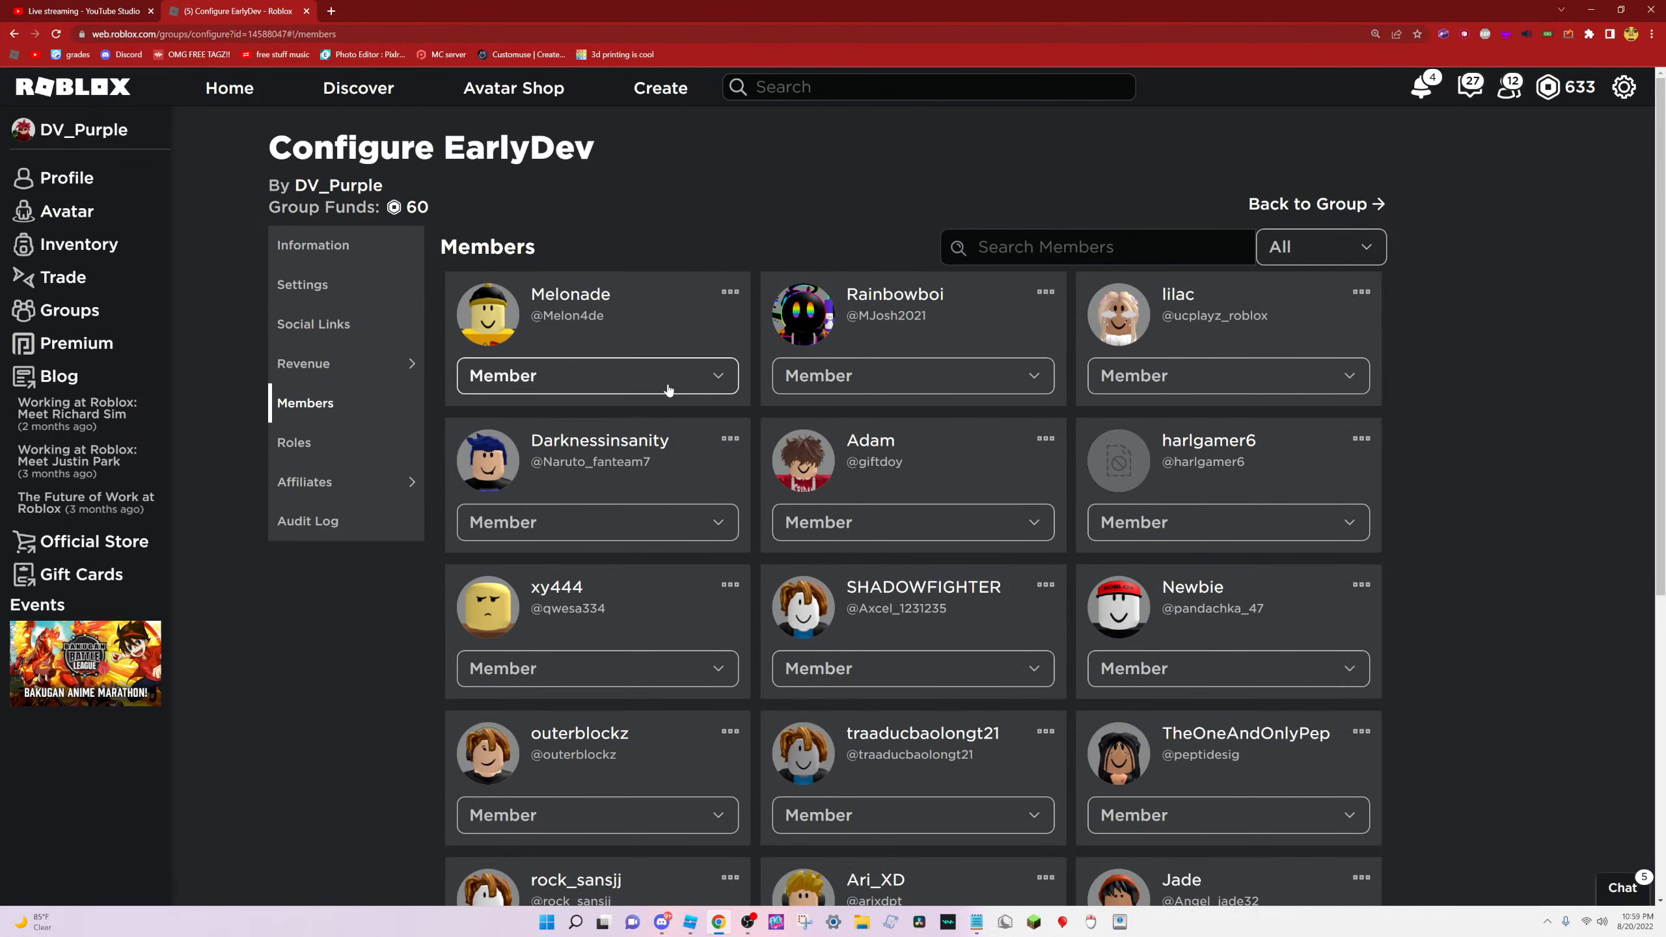
click(668, 390)
click(640, 506)
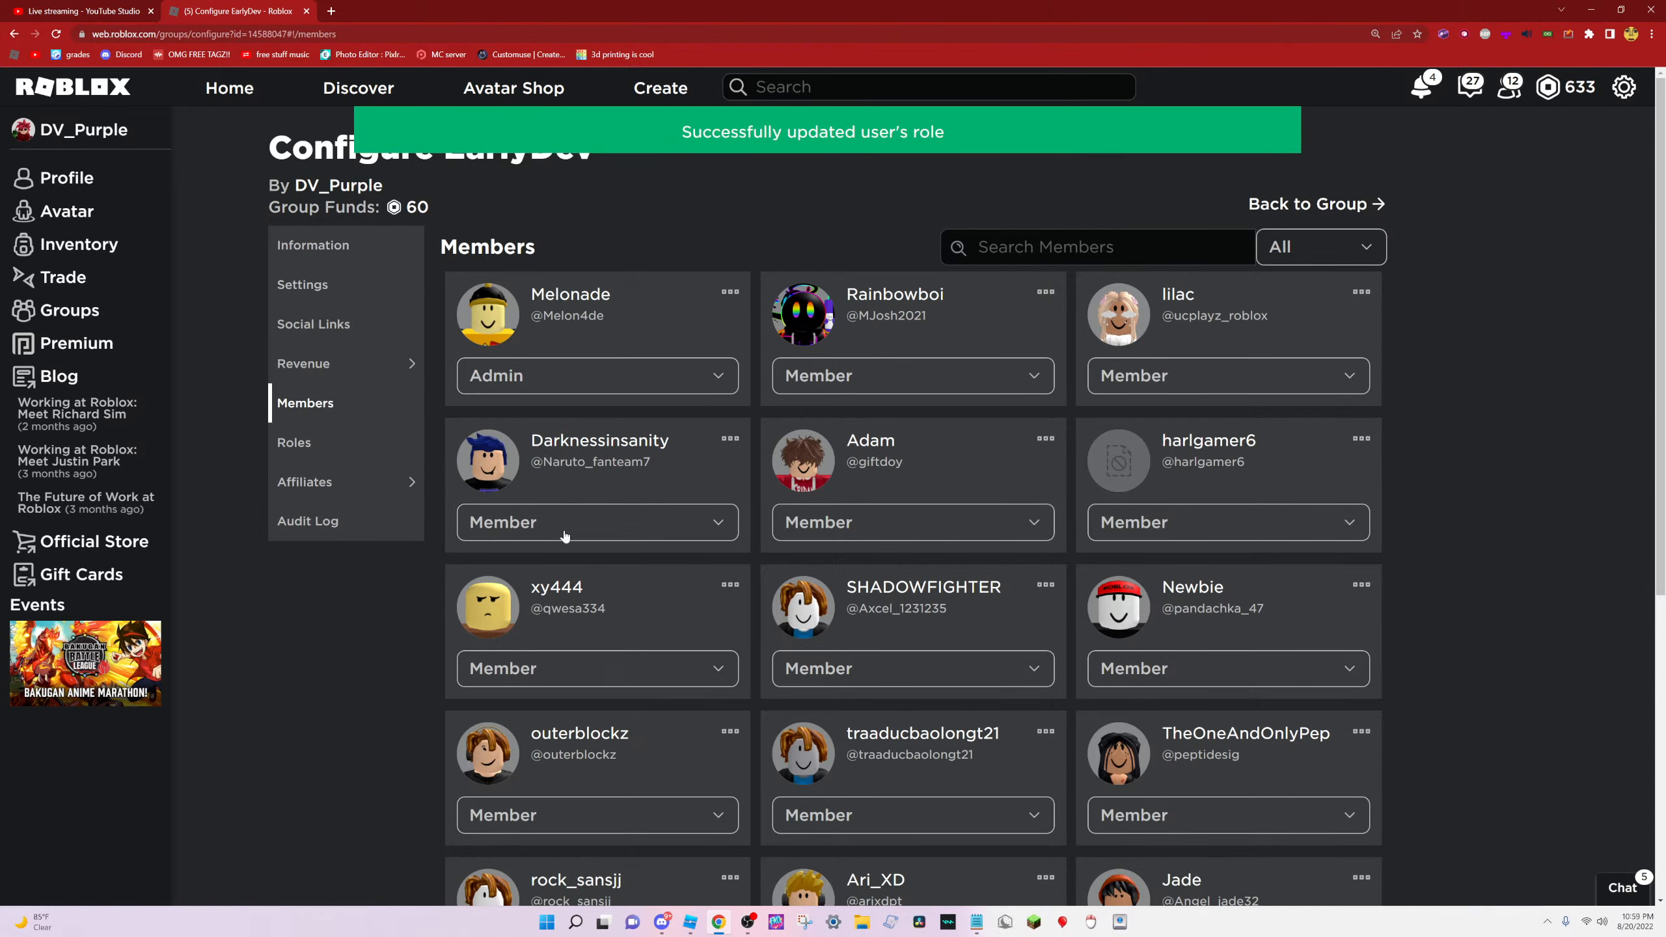
Switch to Discord and send "i made u admin join the game" in the group chat
click(689, 922)
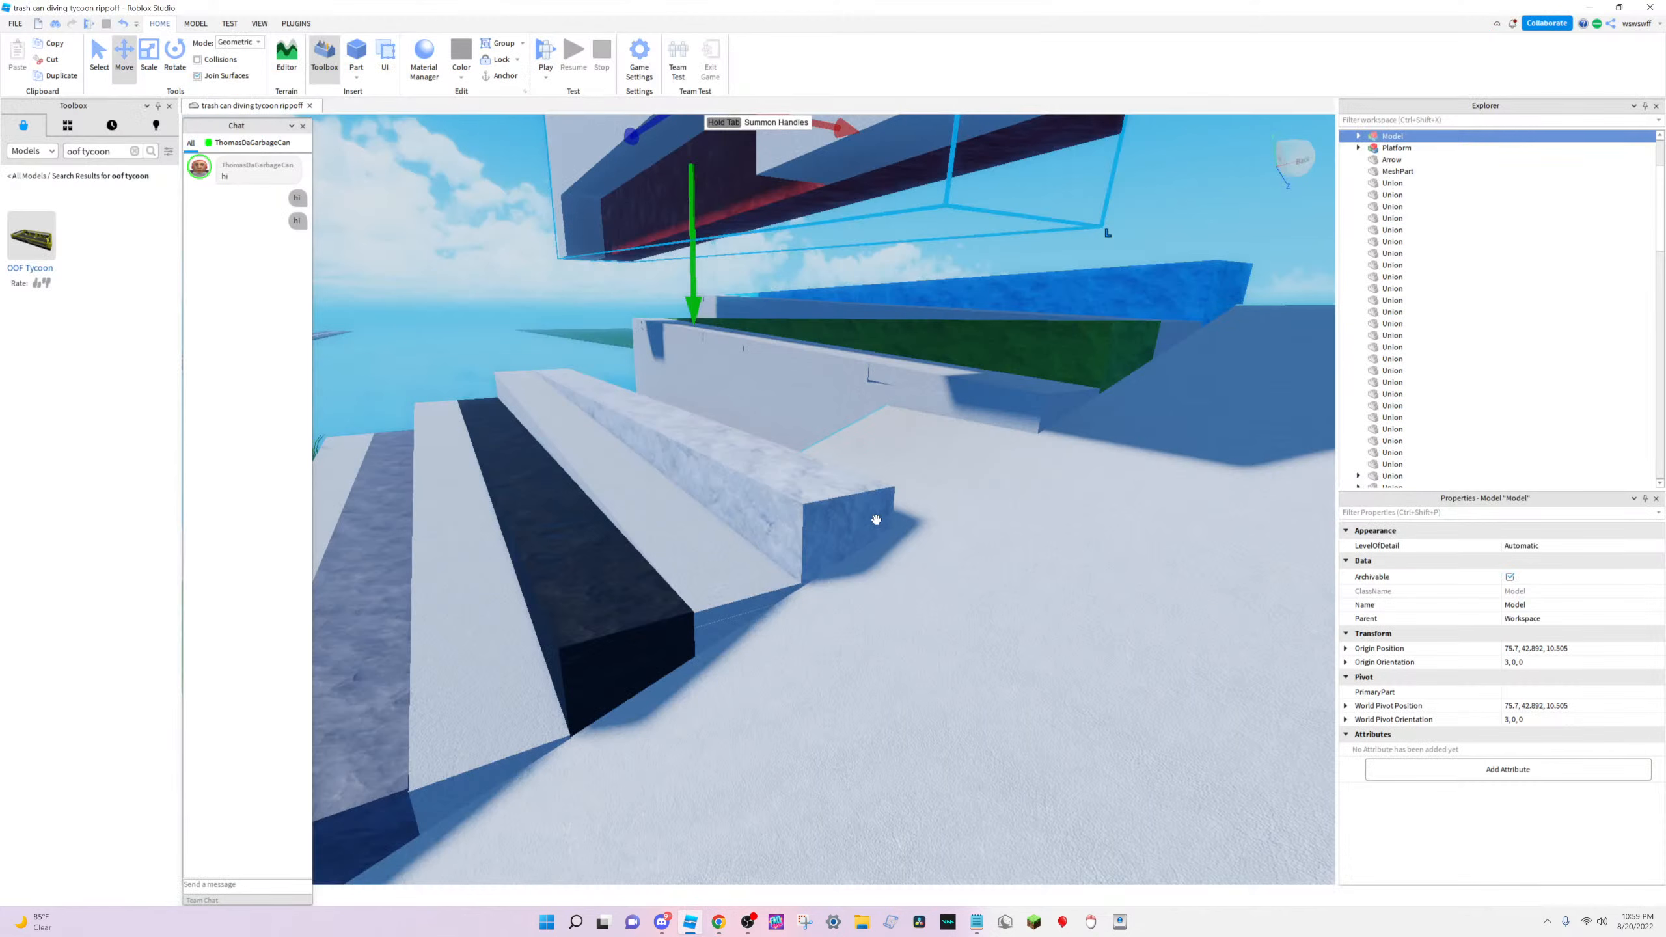
click(662, 923)
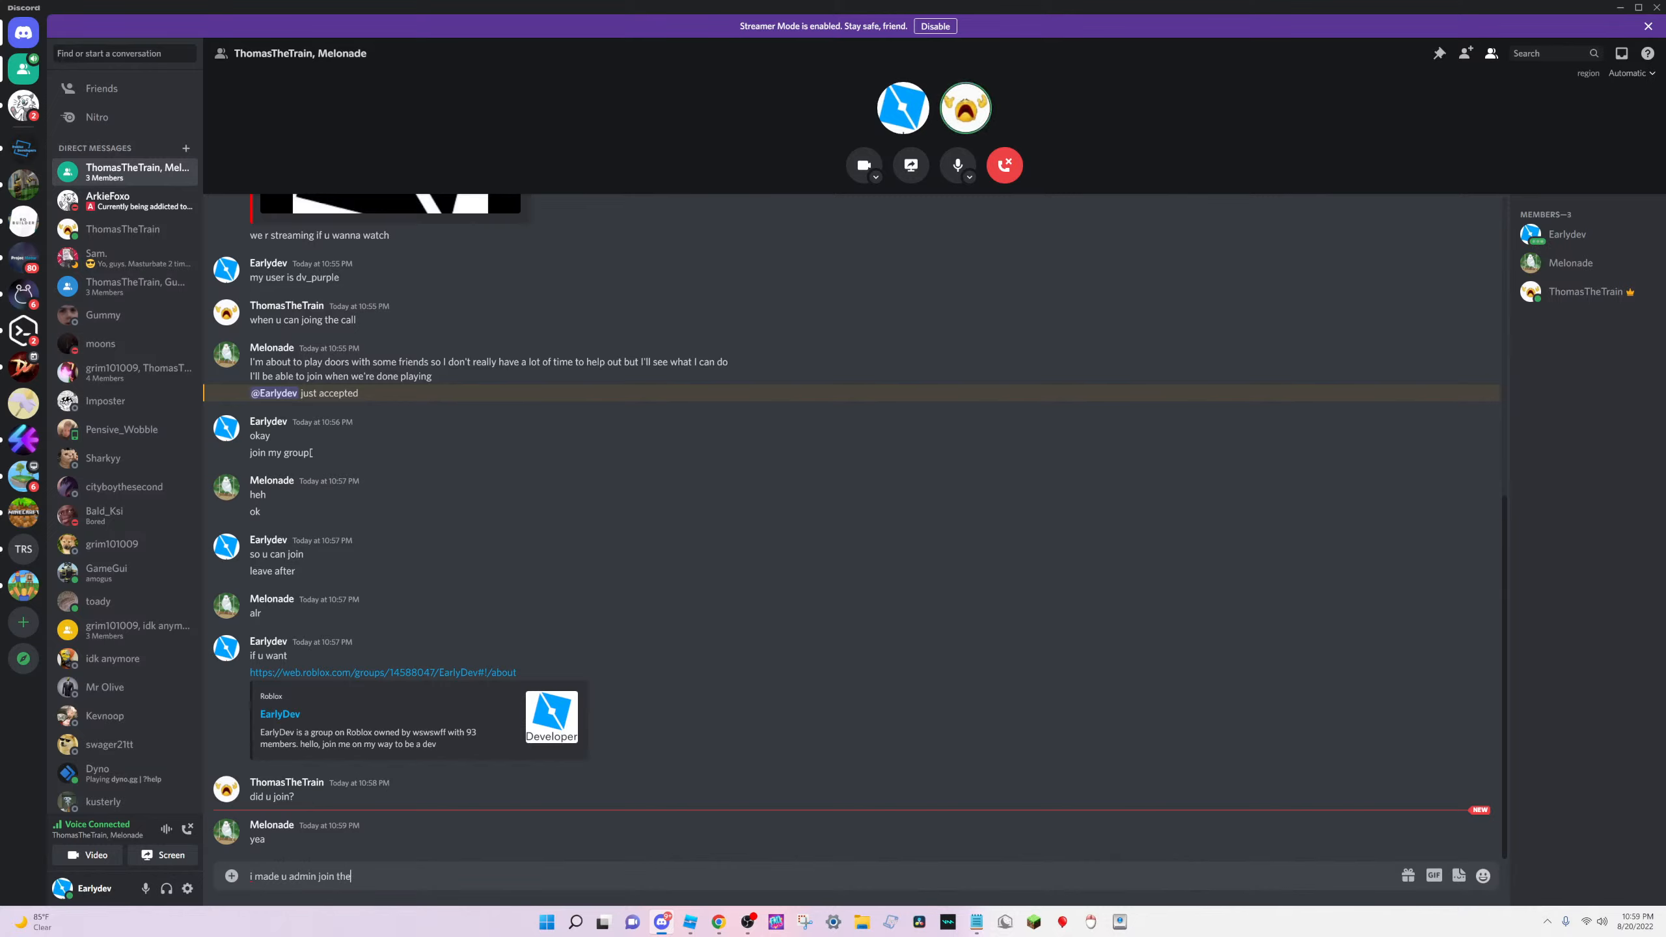
text(me)
key(Return)
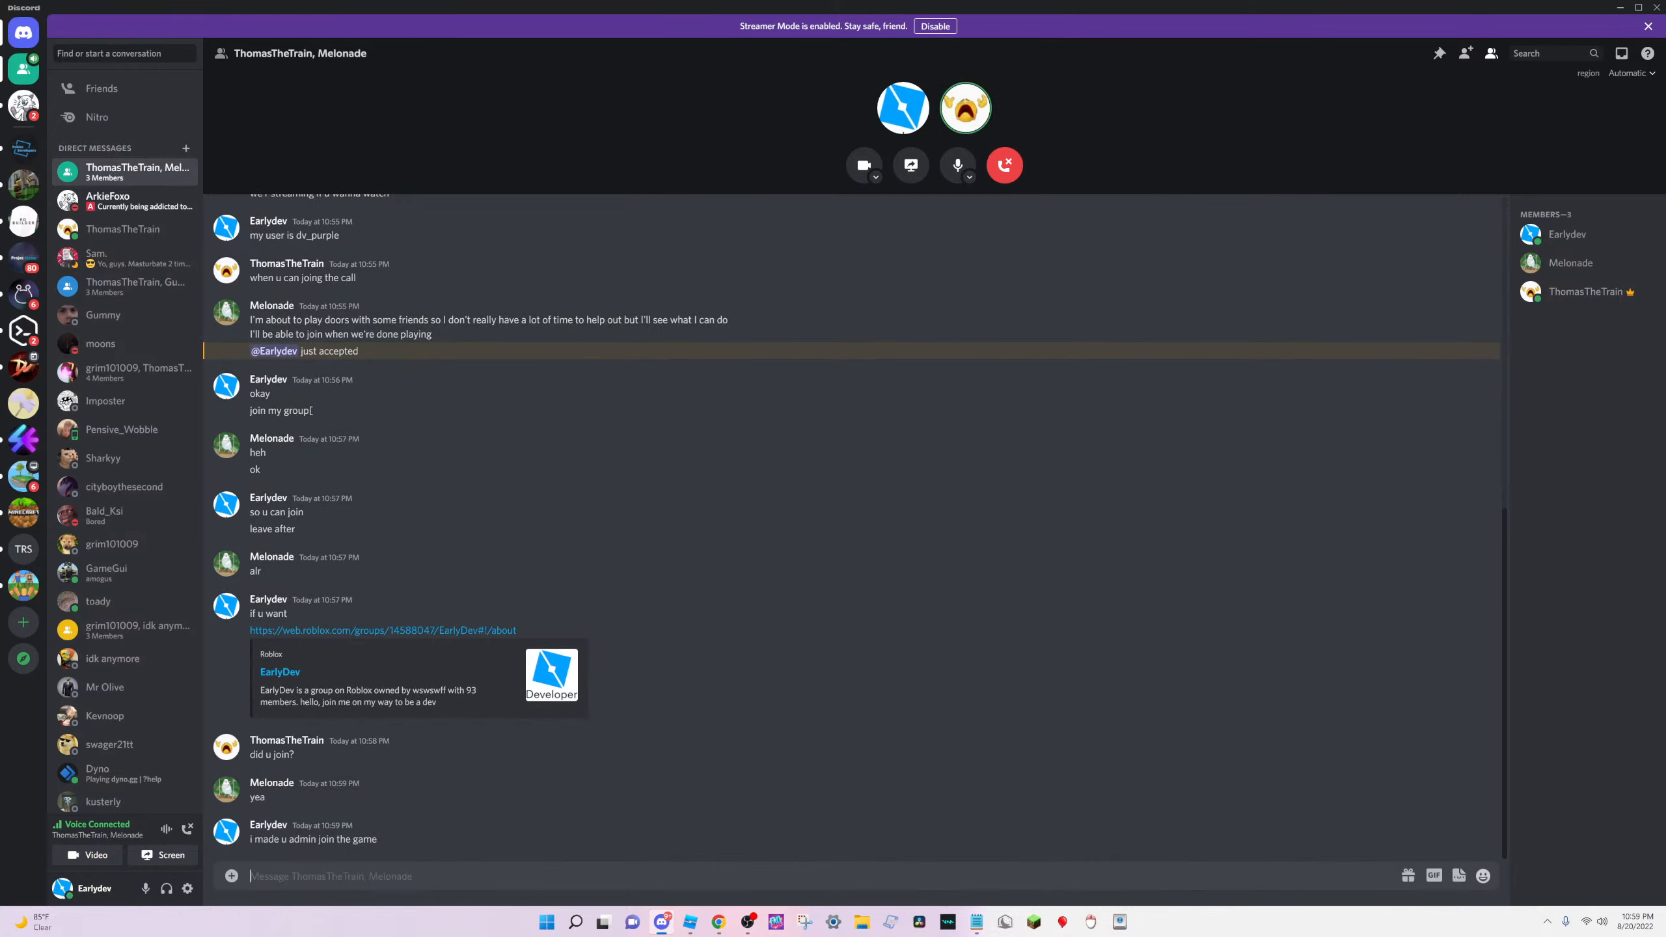
Switch back to Roblox Studio and undo the upward move of the maroon step's model
click(689, 922)
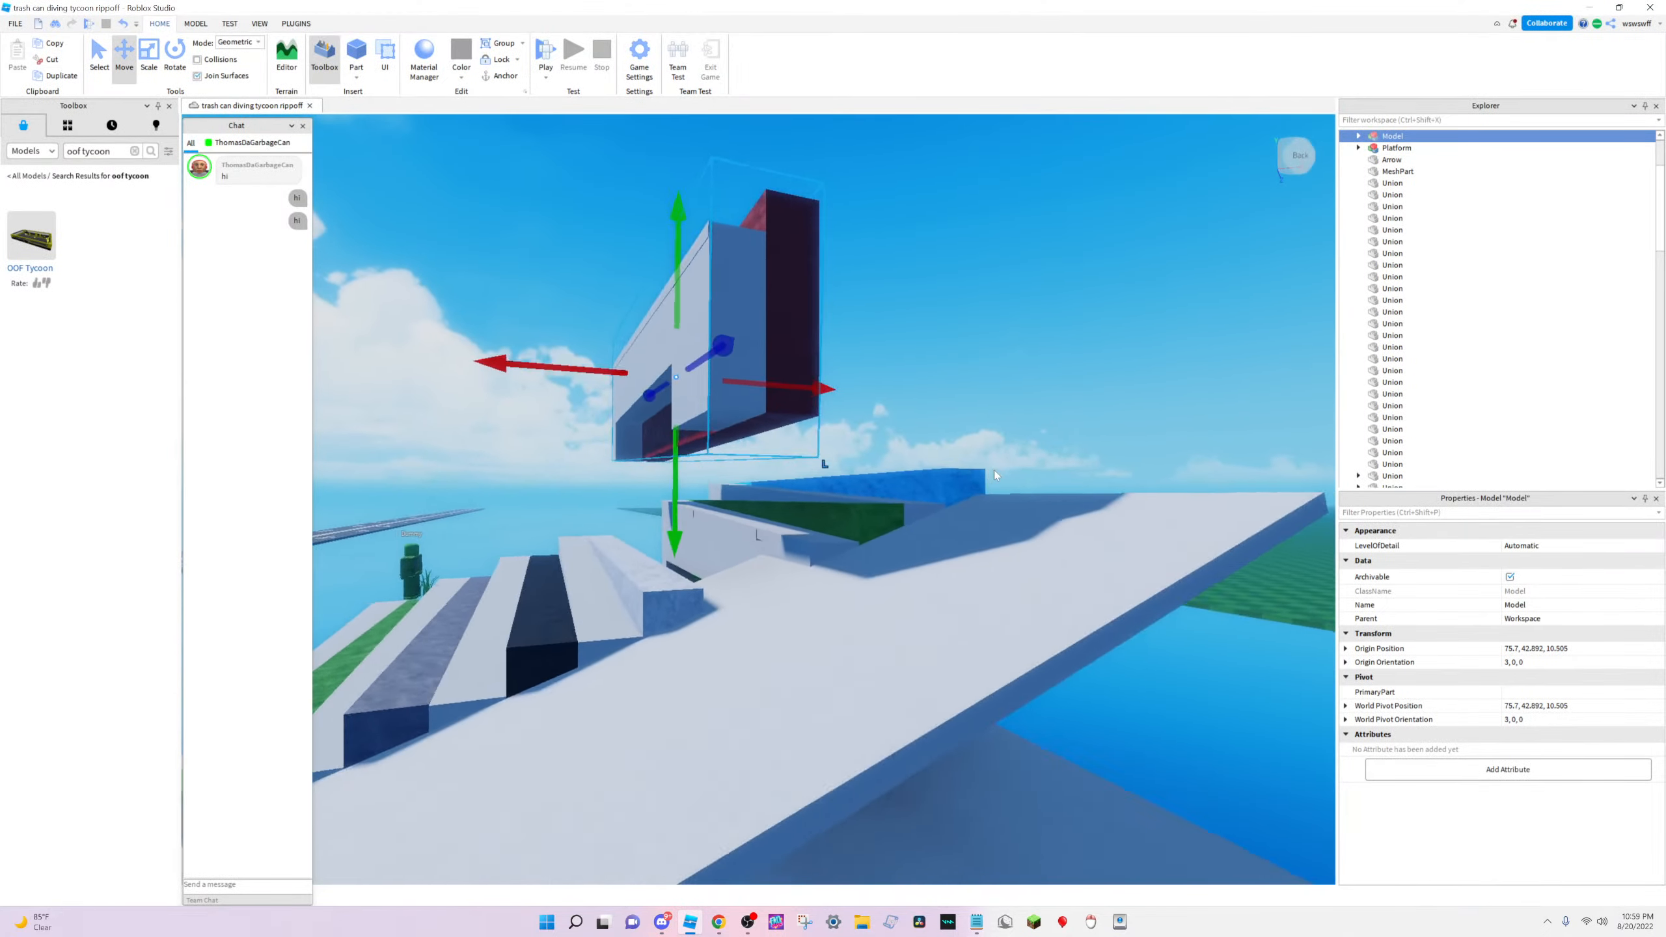
key(w)
right_drag(745, 429, 745, 428)
key(s)
key(ctrl+z)
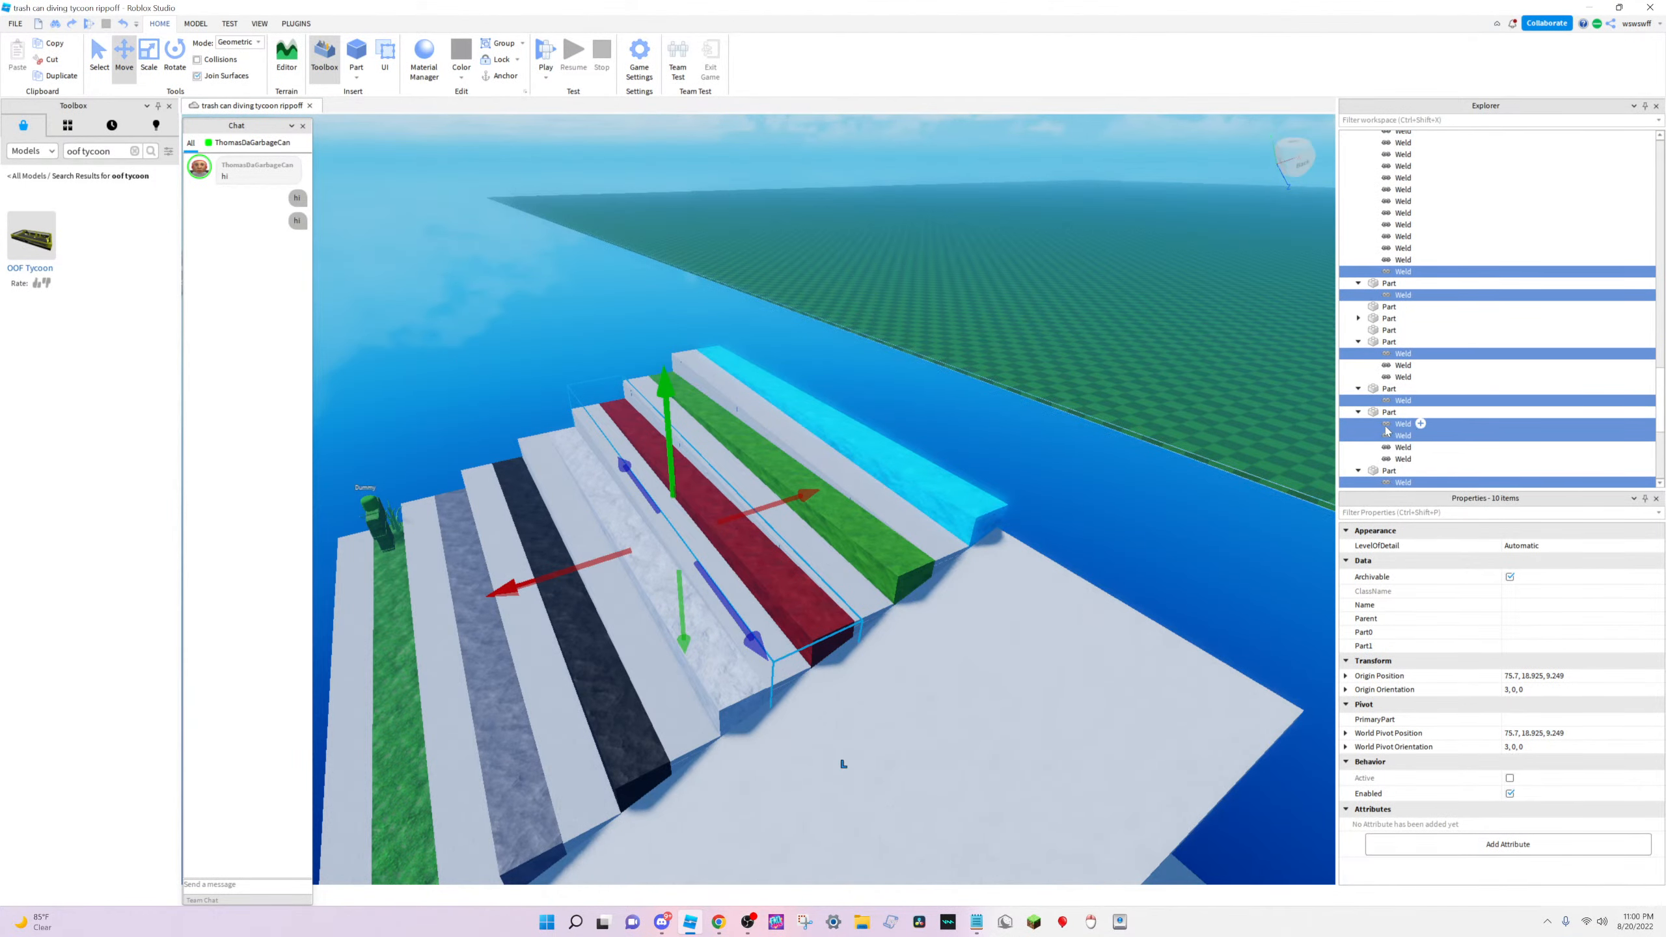
Check how the staircase steps are grouped and named by selecting the white, maroon and lower steps individually
click(724, 683)
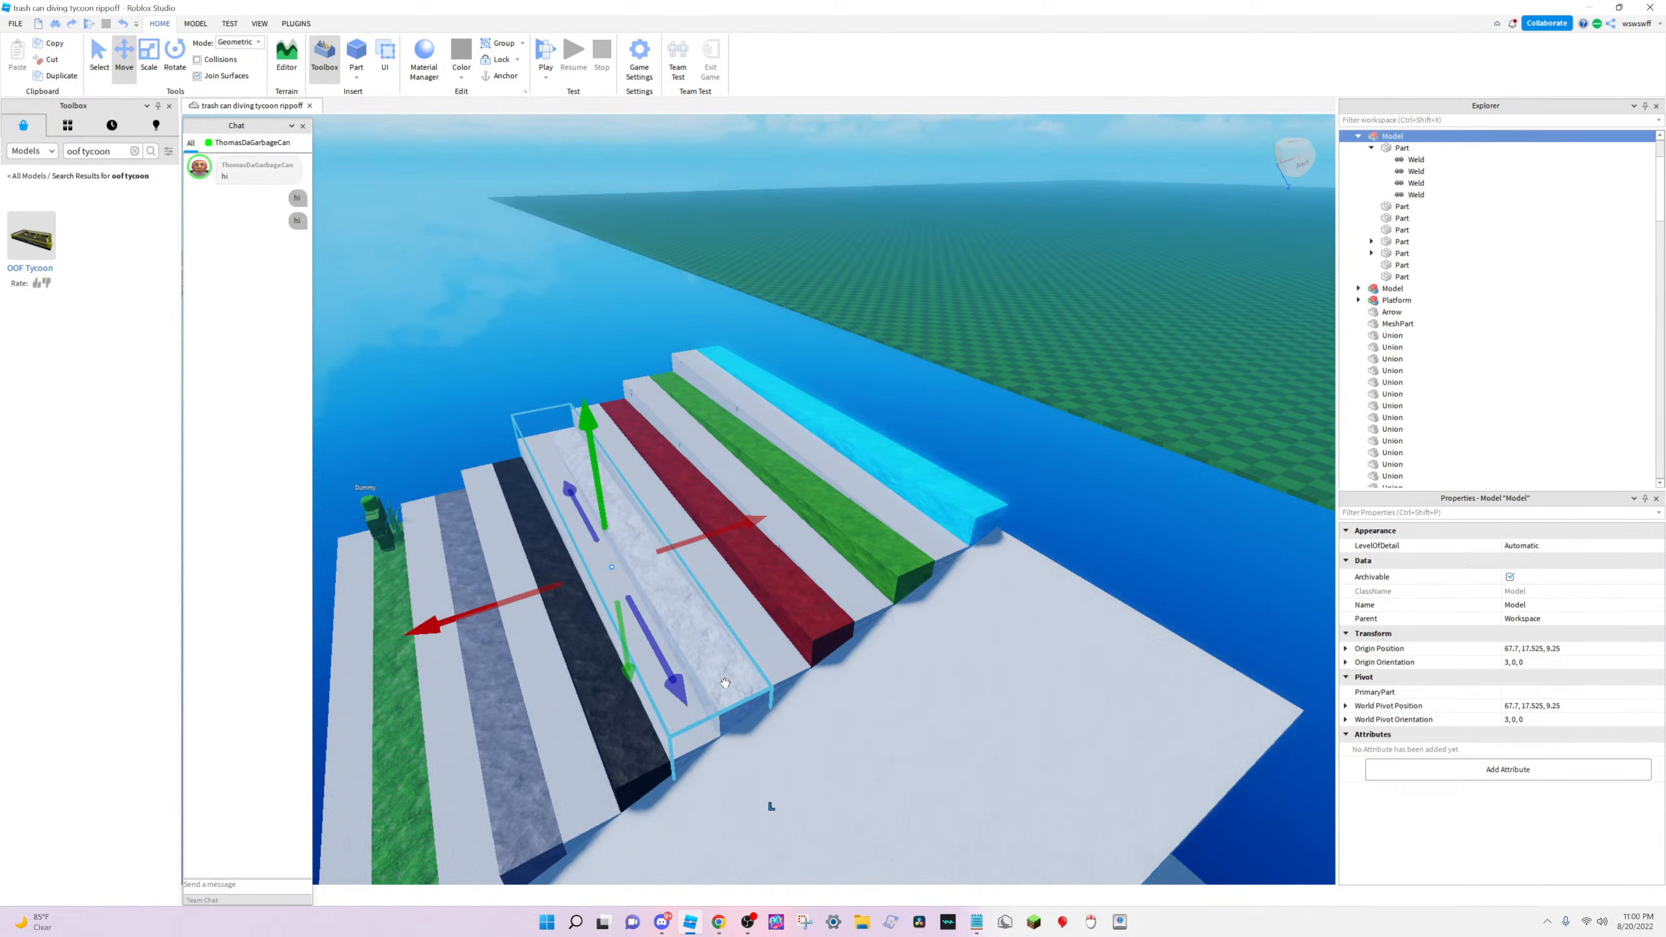
click(786, 657)
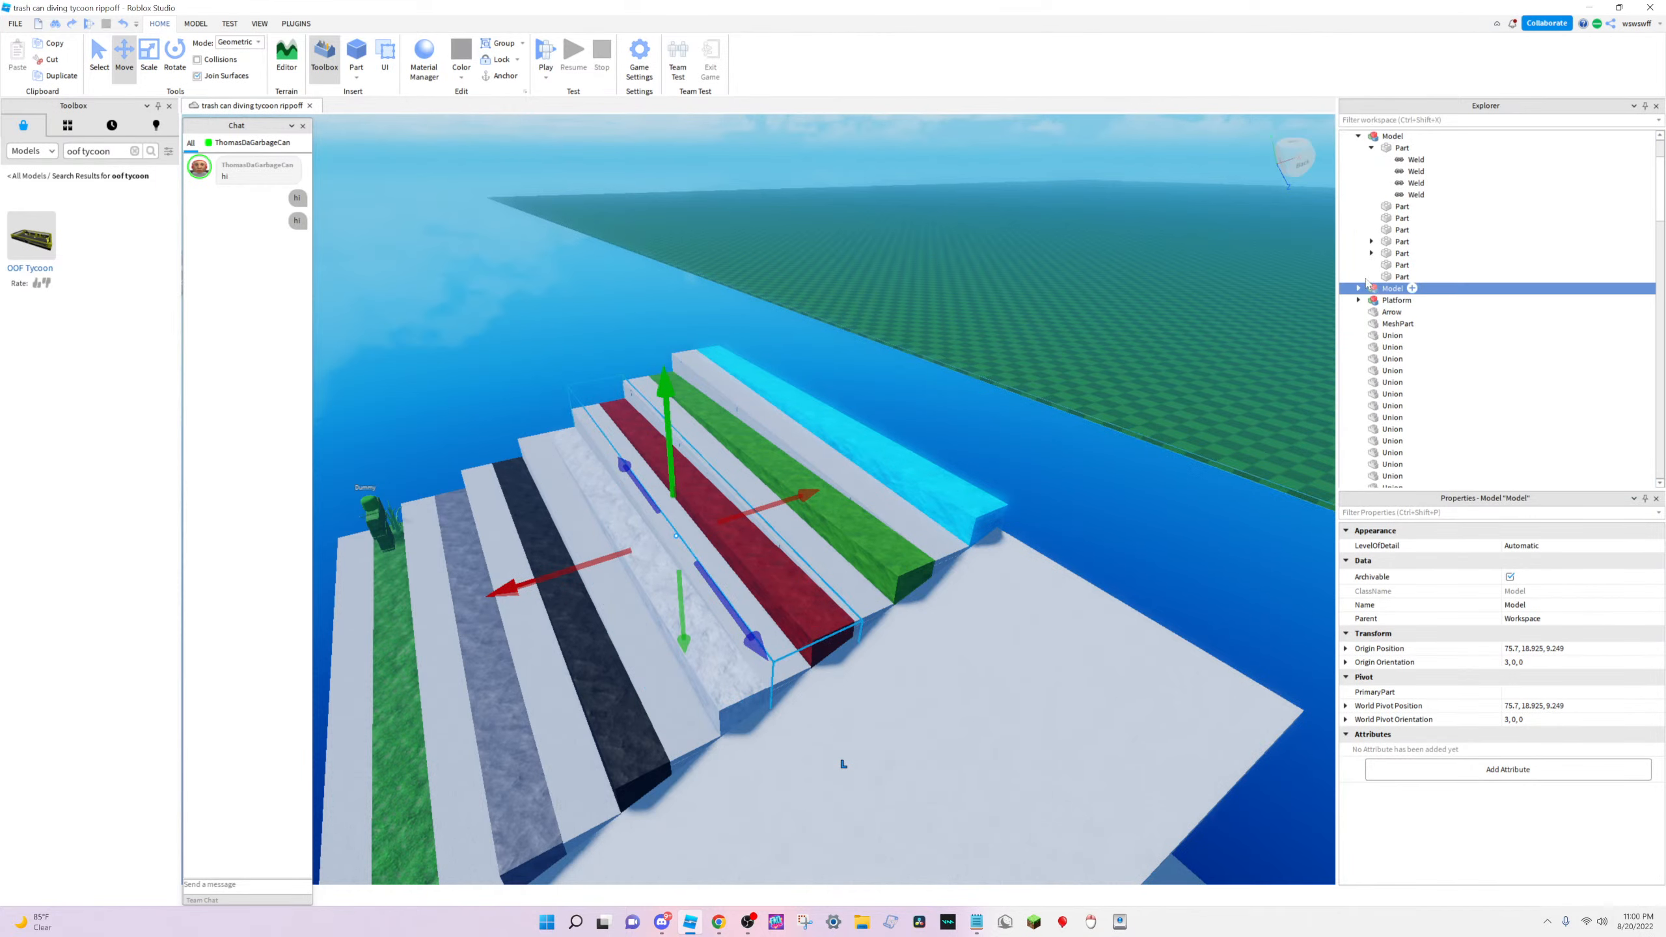
right_drag(973, 501, 640, 732)
click(663, 683)
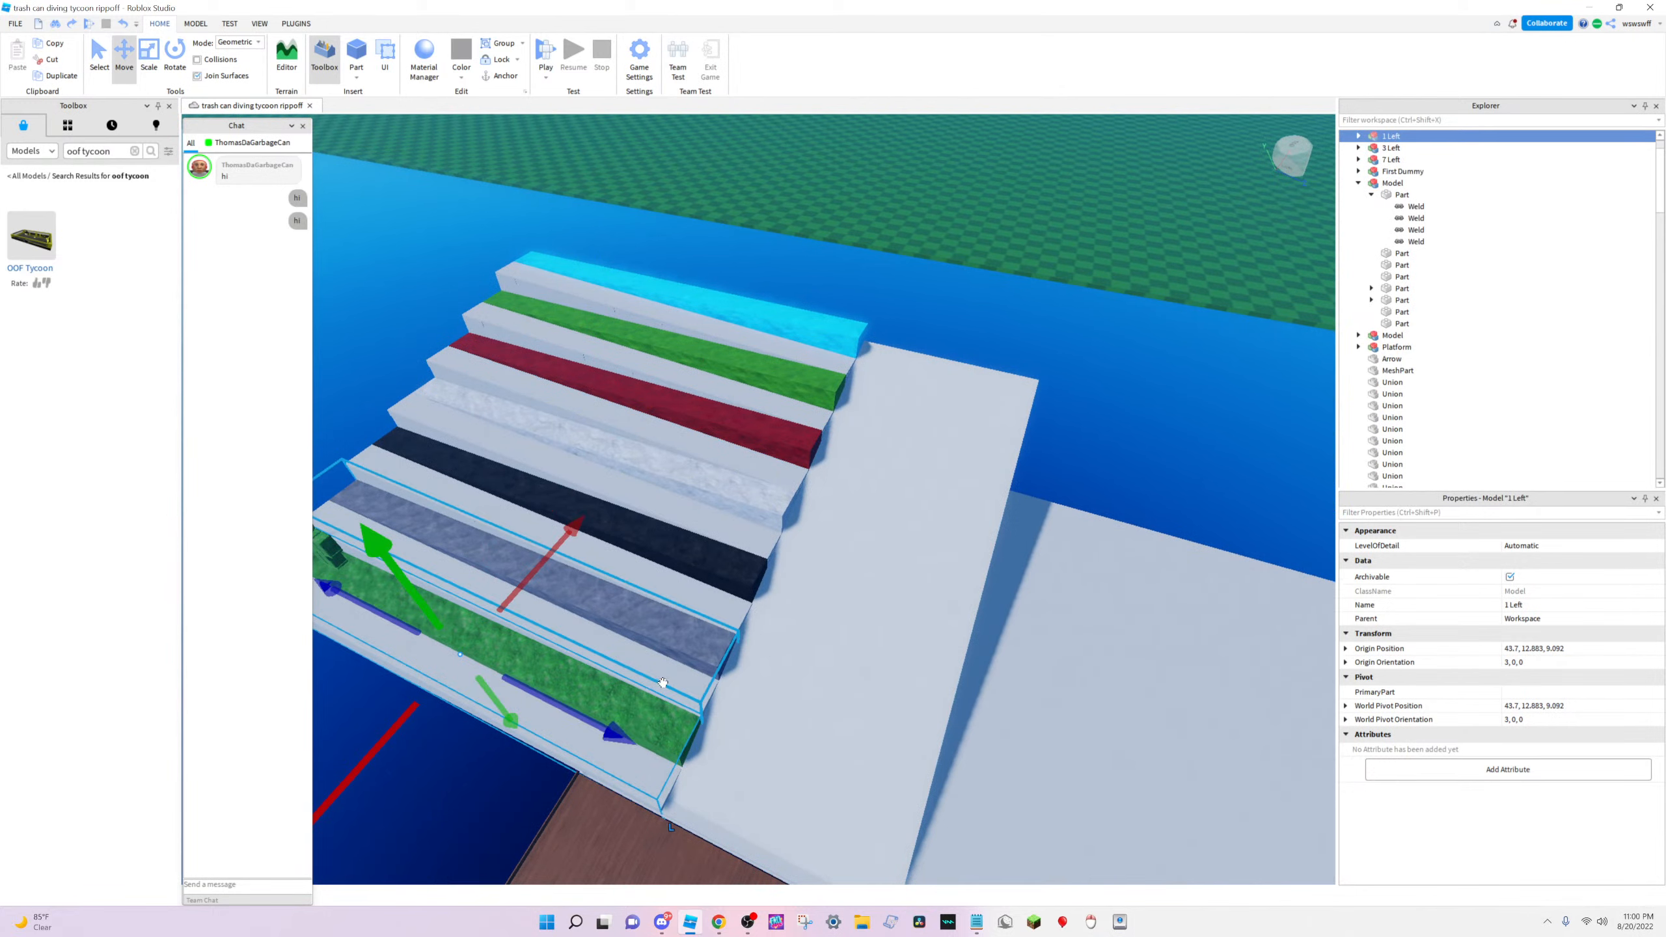
click(664, 680)
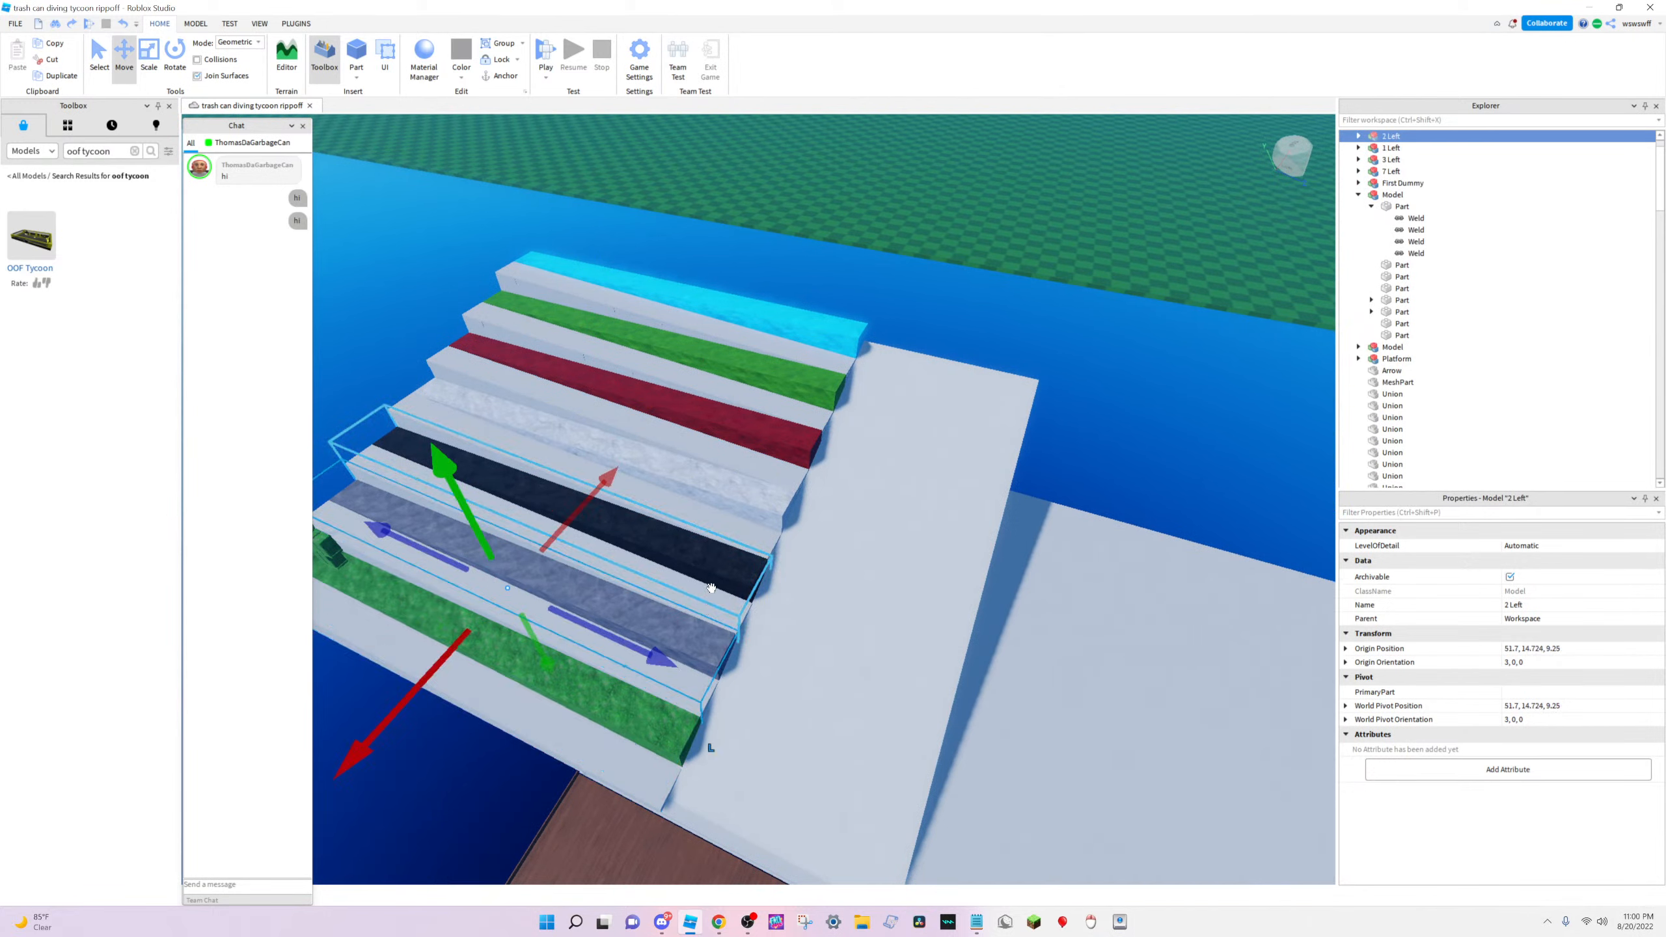
click(712, 588)
Rename the white step's model as "4 Left"
click(739, 520)
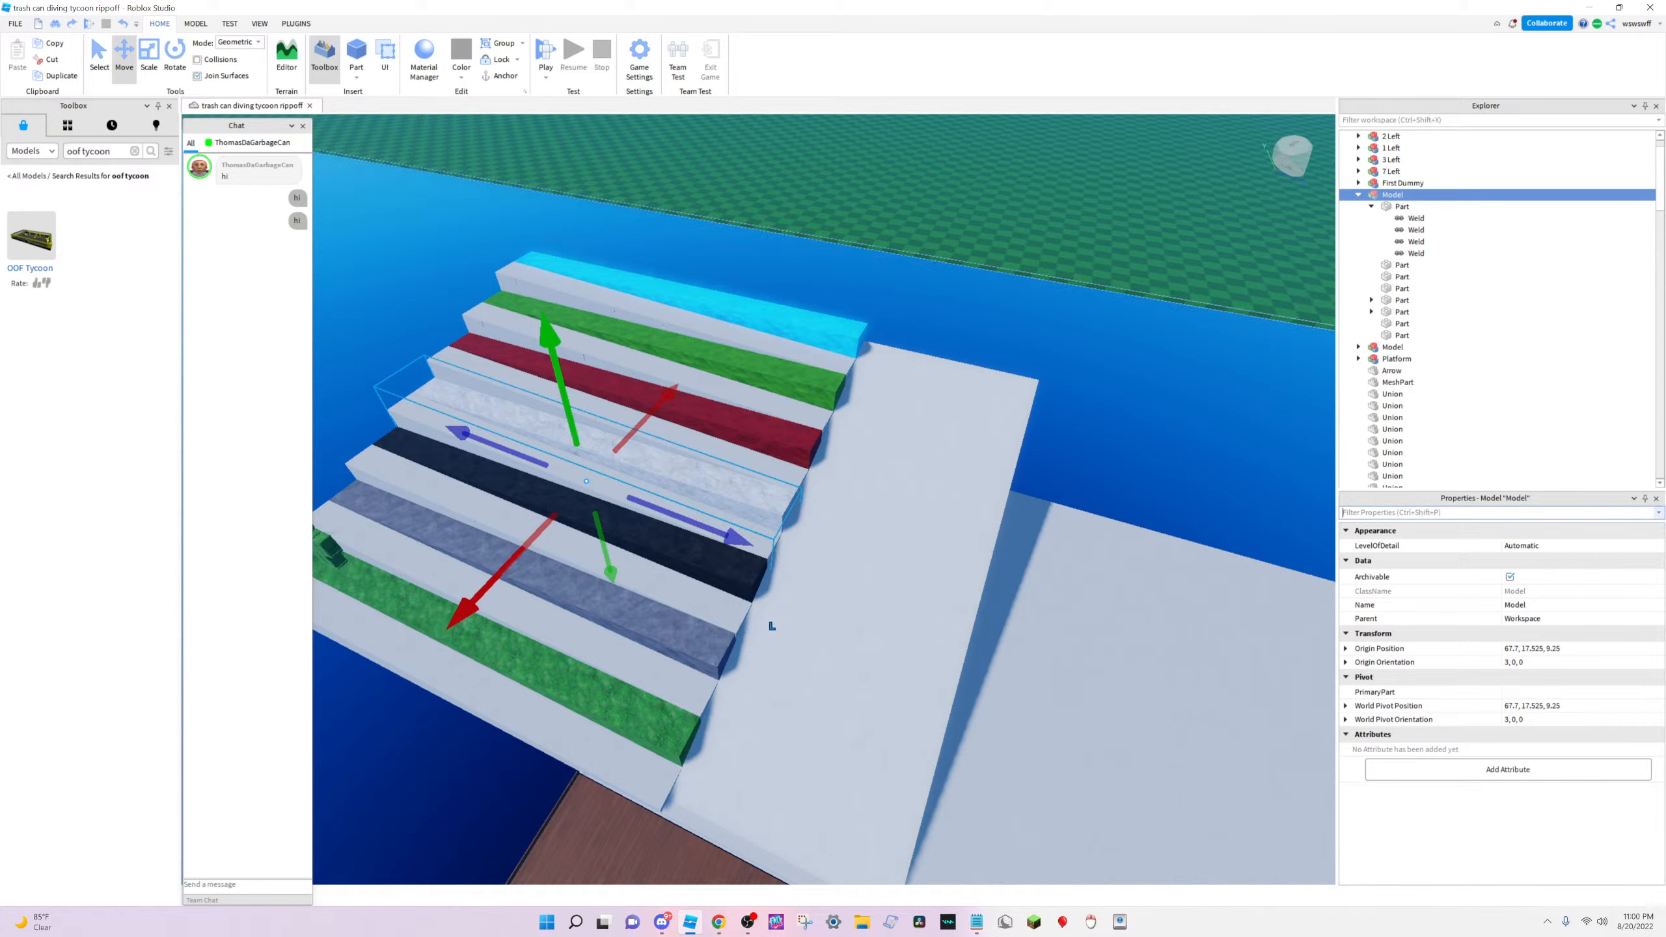
text(na)
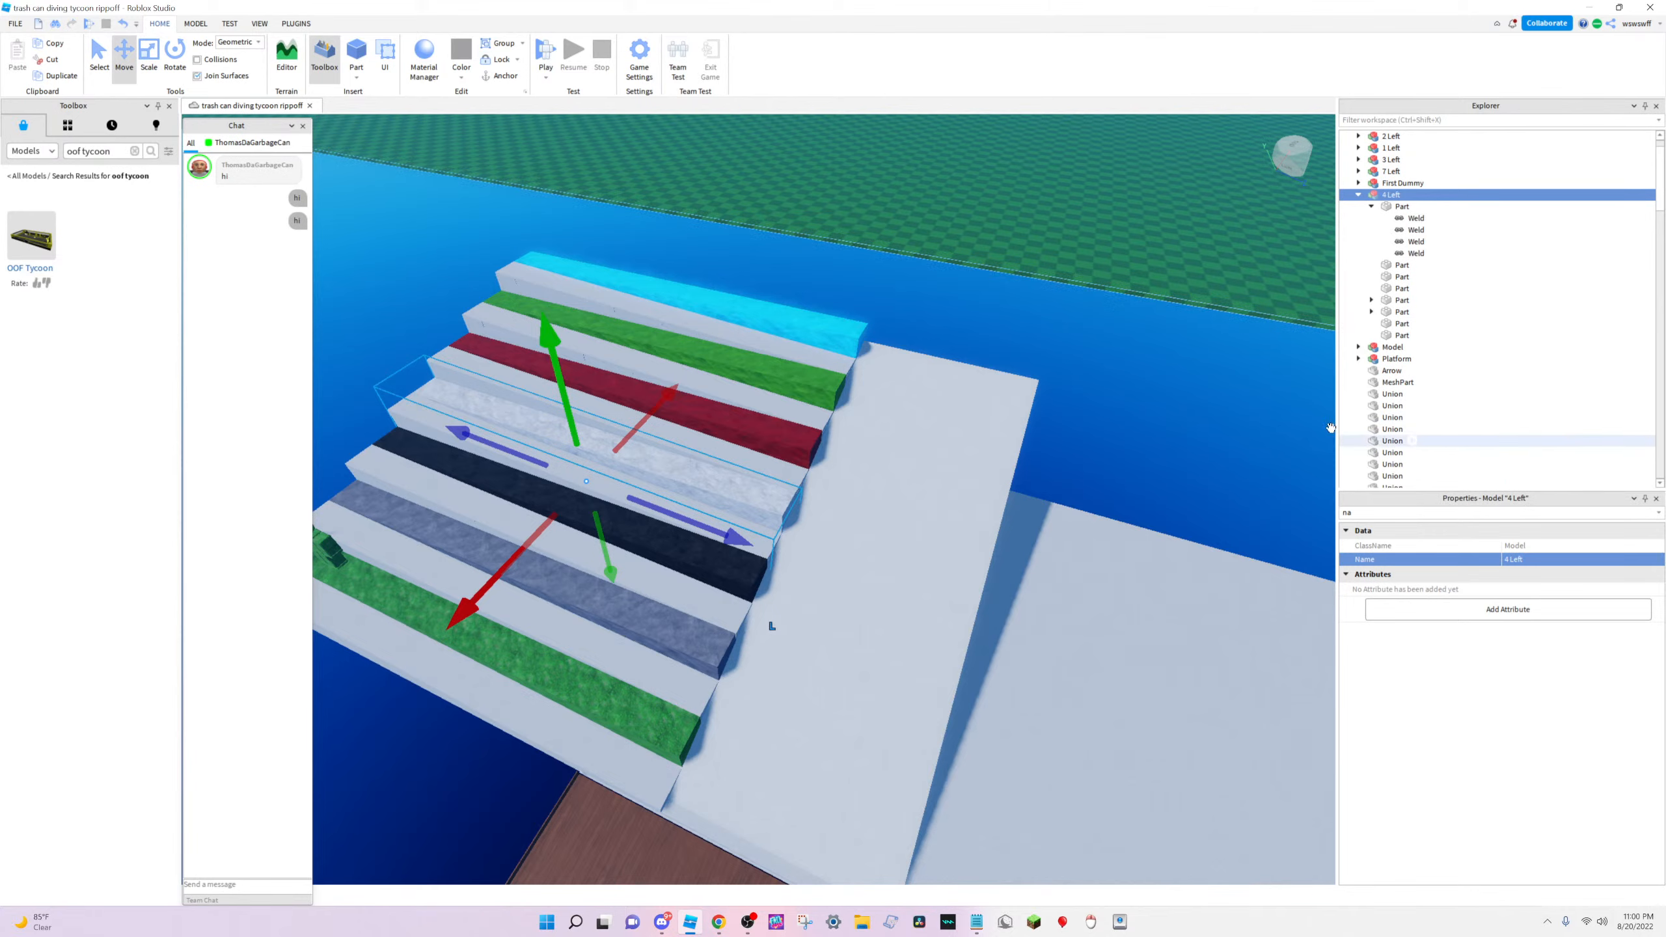
Rename the maroon step's model as "5 Left"
click(761, 463)
key(w)
right_drag(873, 465, 632, 518)
key(s)
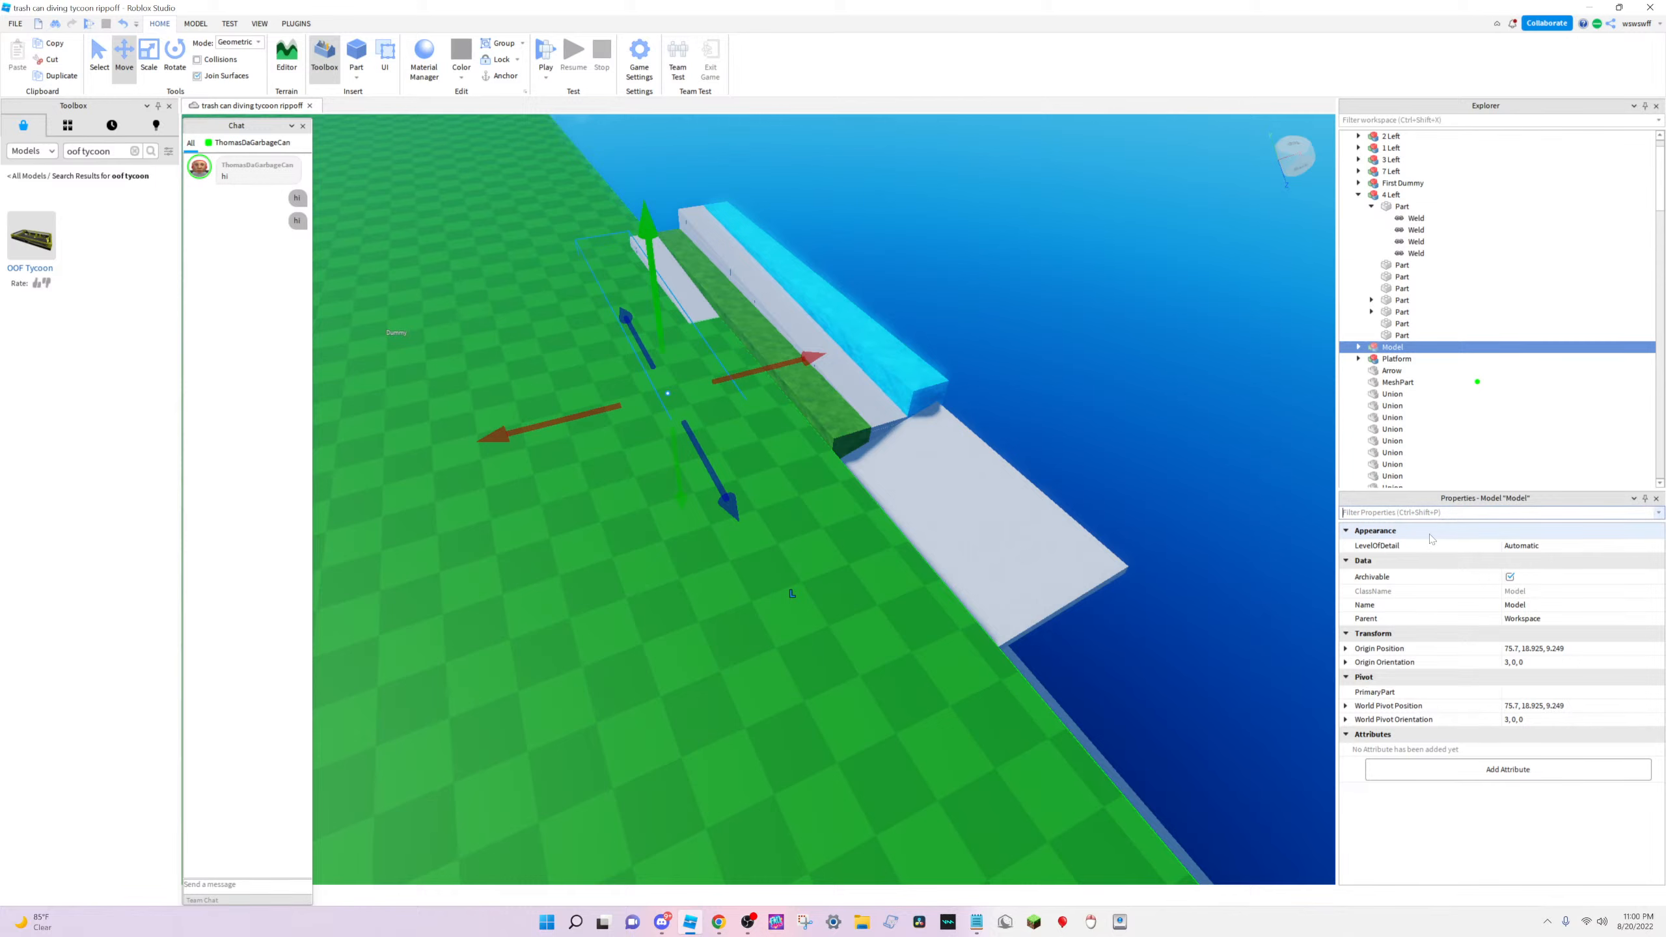
text(nam)
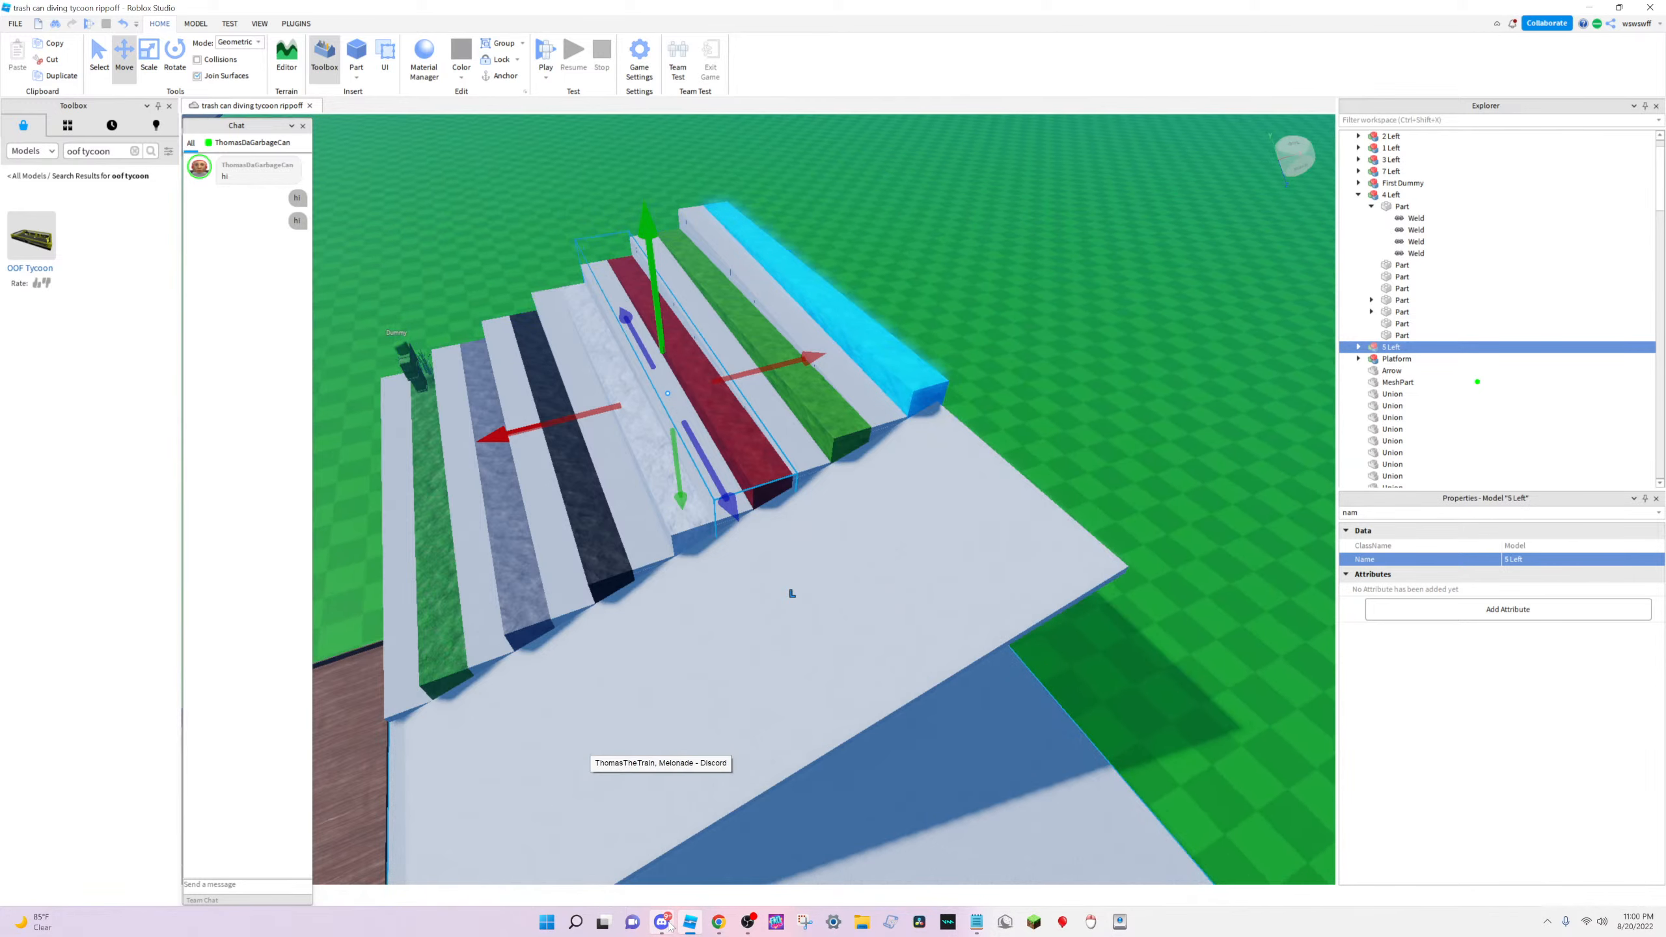
Check the Discord group chat for replies and the YouTube live stream dashboard for viewers and comments
click(671, 924)
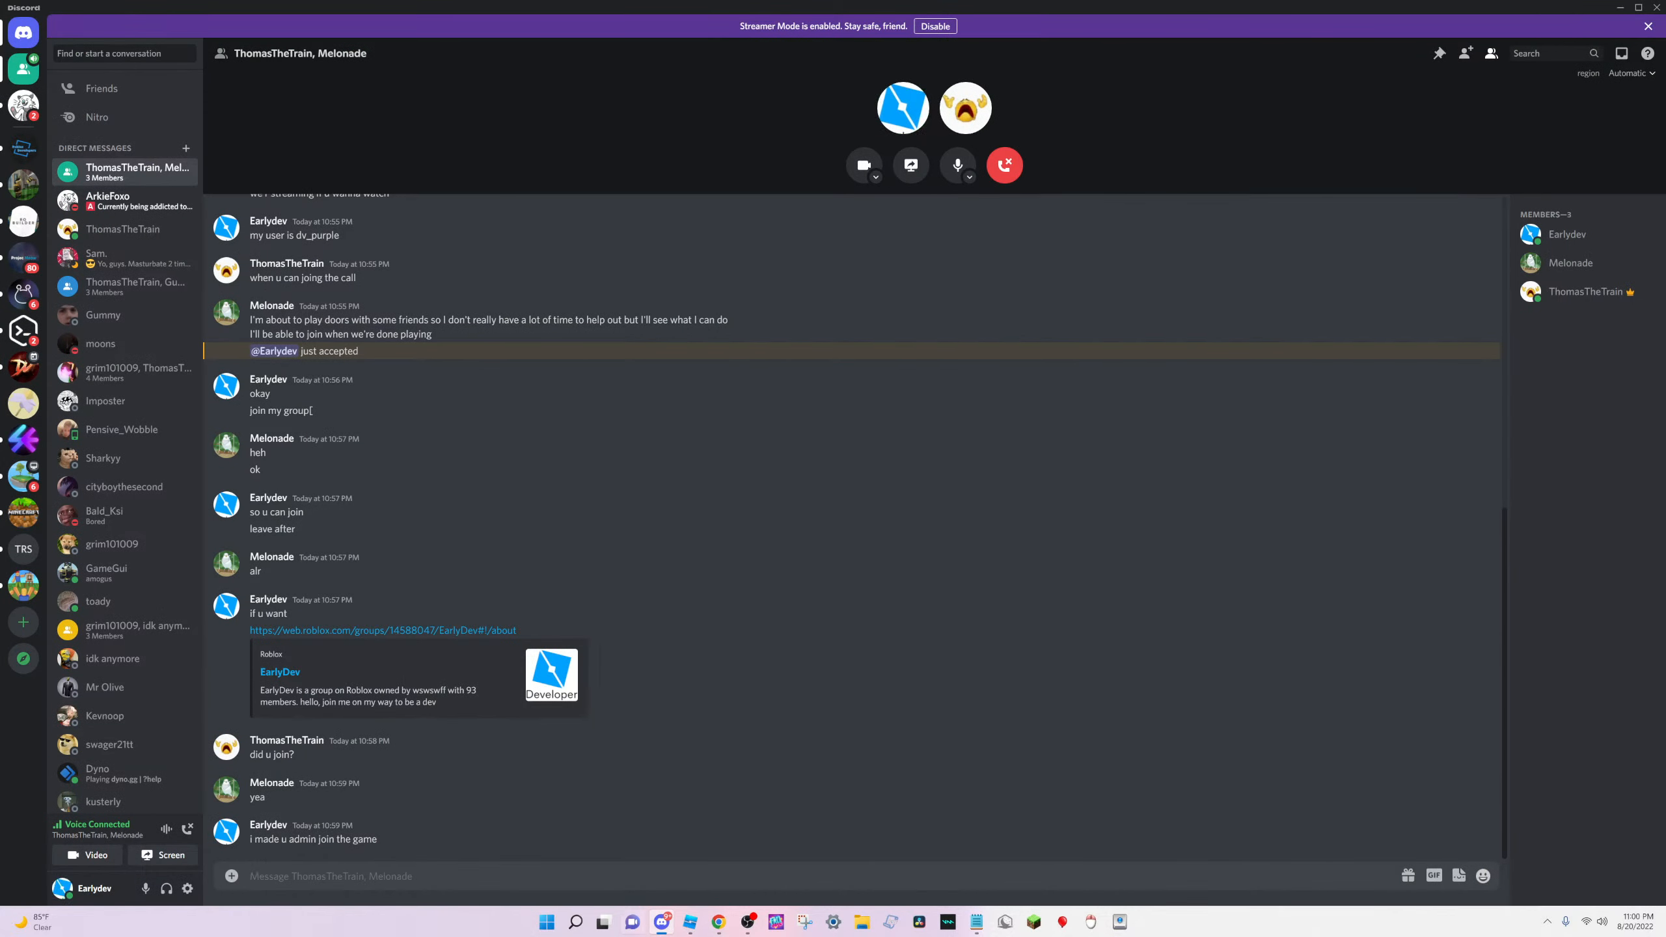
click(719, 922)
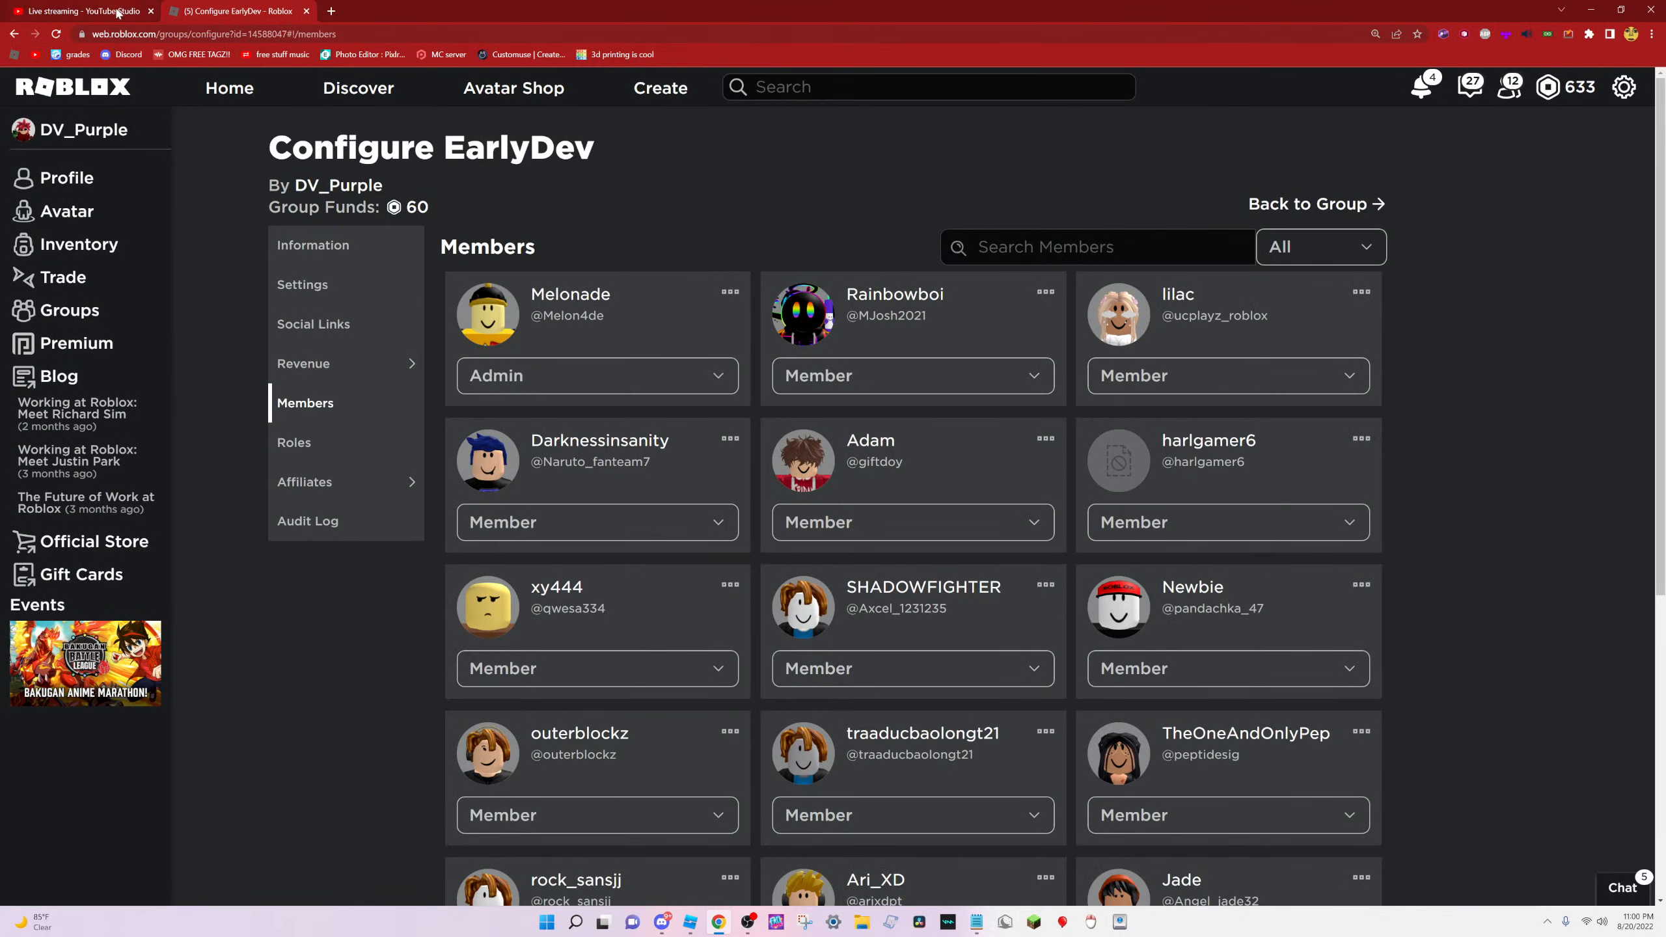
click(118, 12)
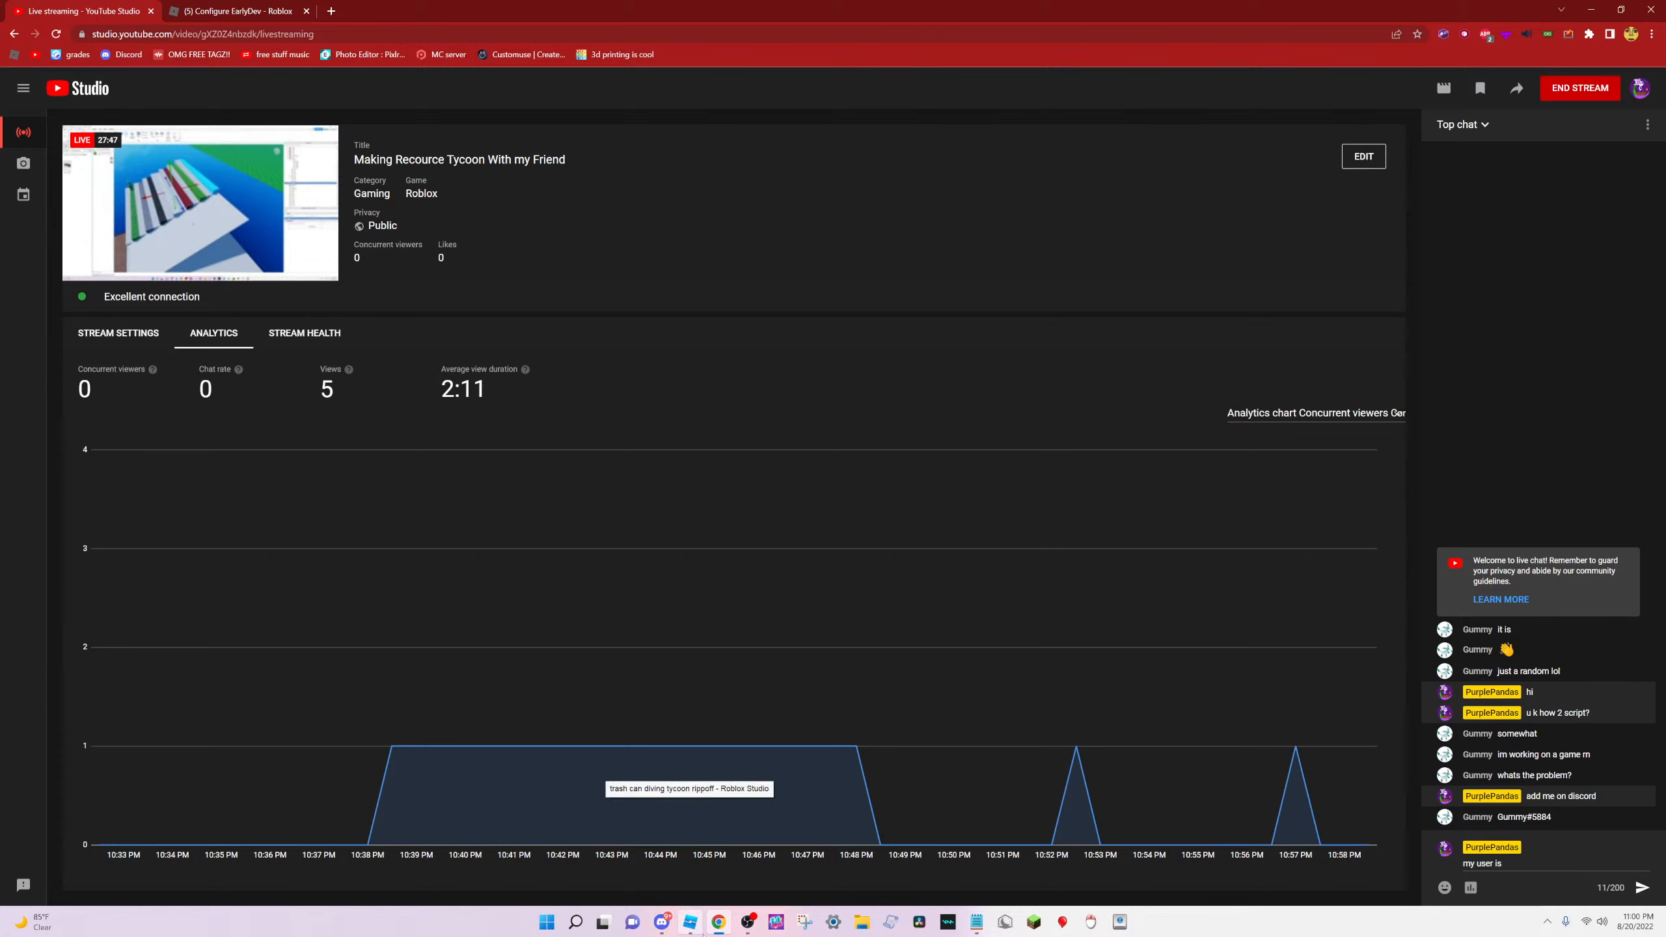
Switch to Discord, turn off Streamer Mode in the user settings and view the account details
click(688, 924)
click(662, 927)
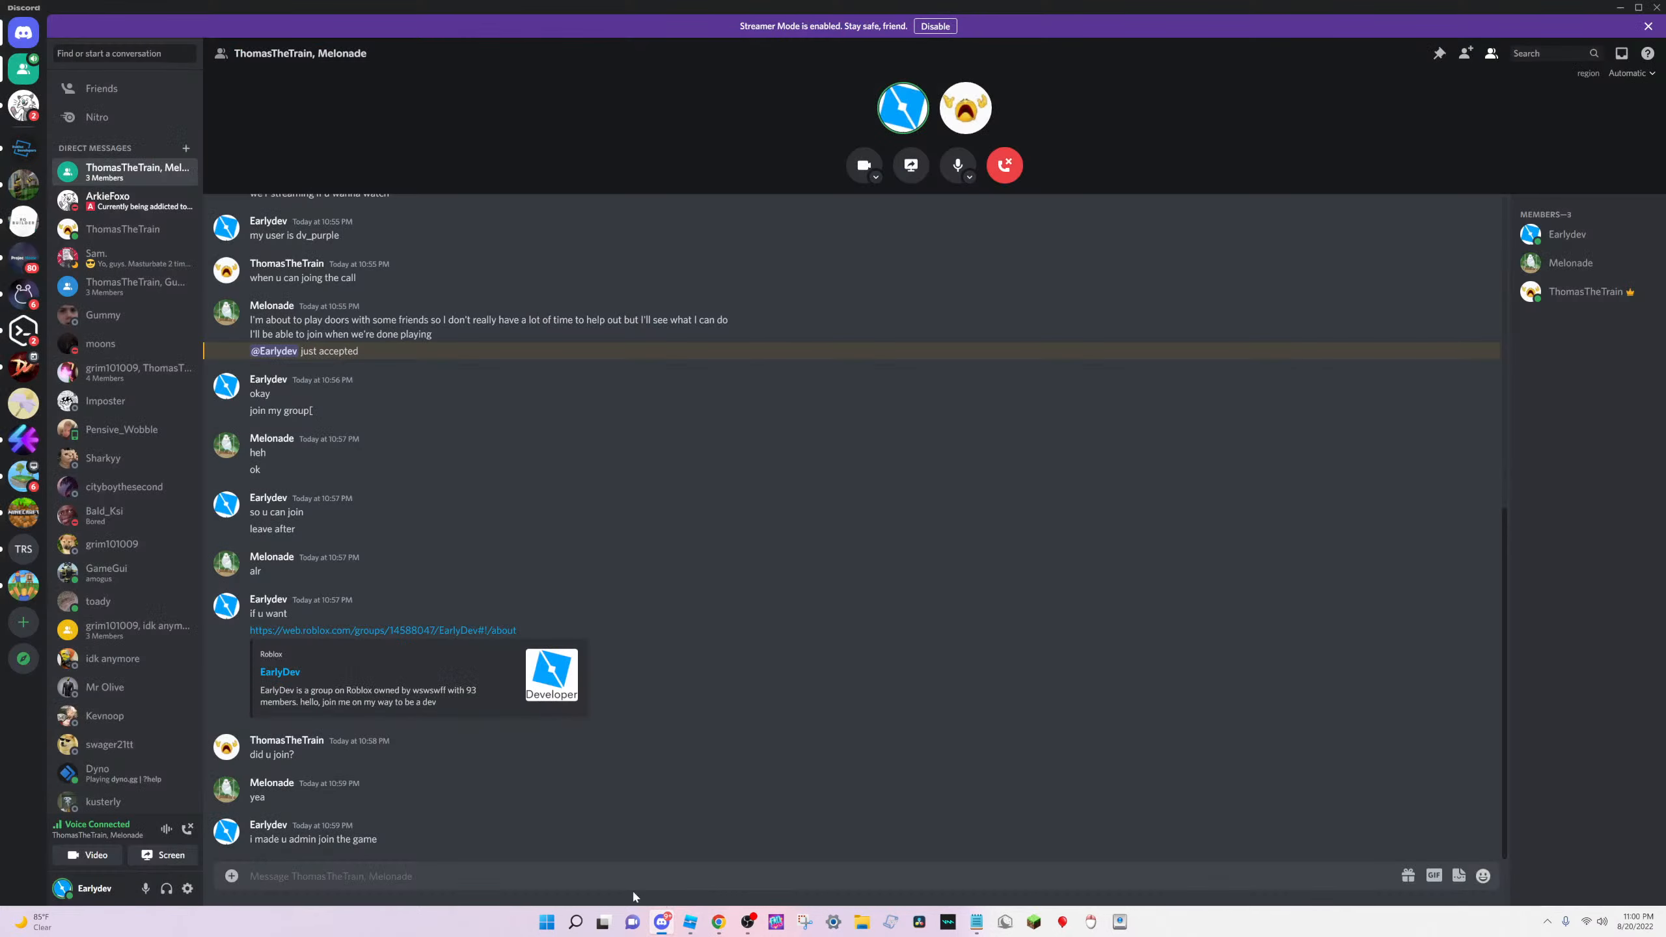
click(186, 889)
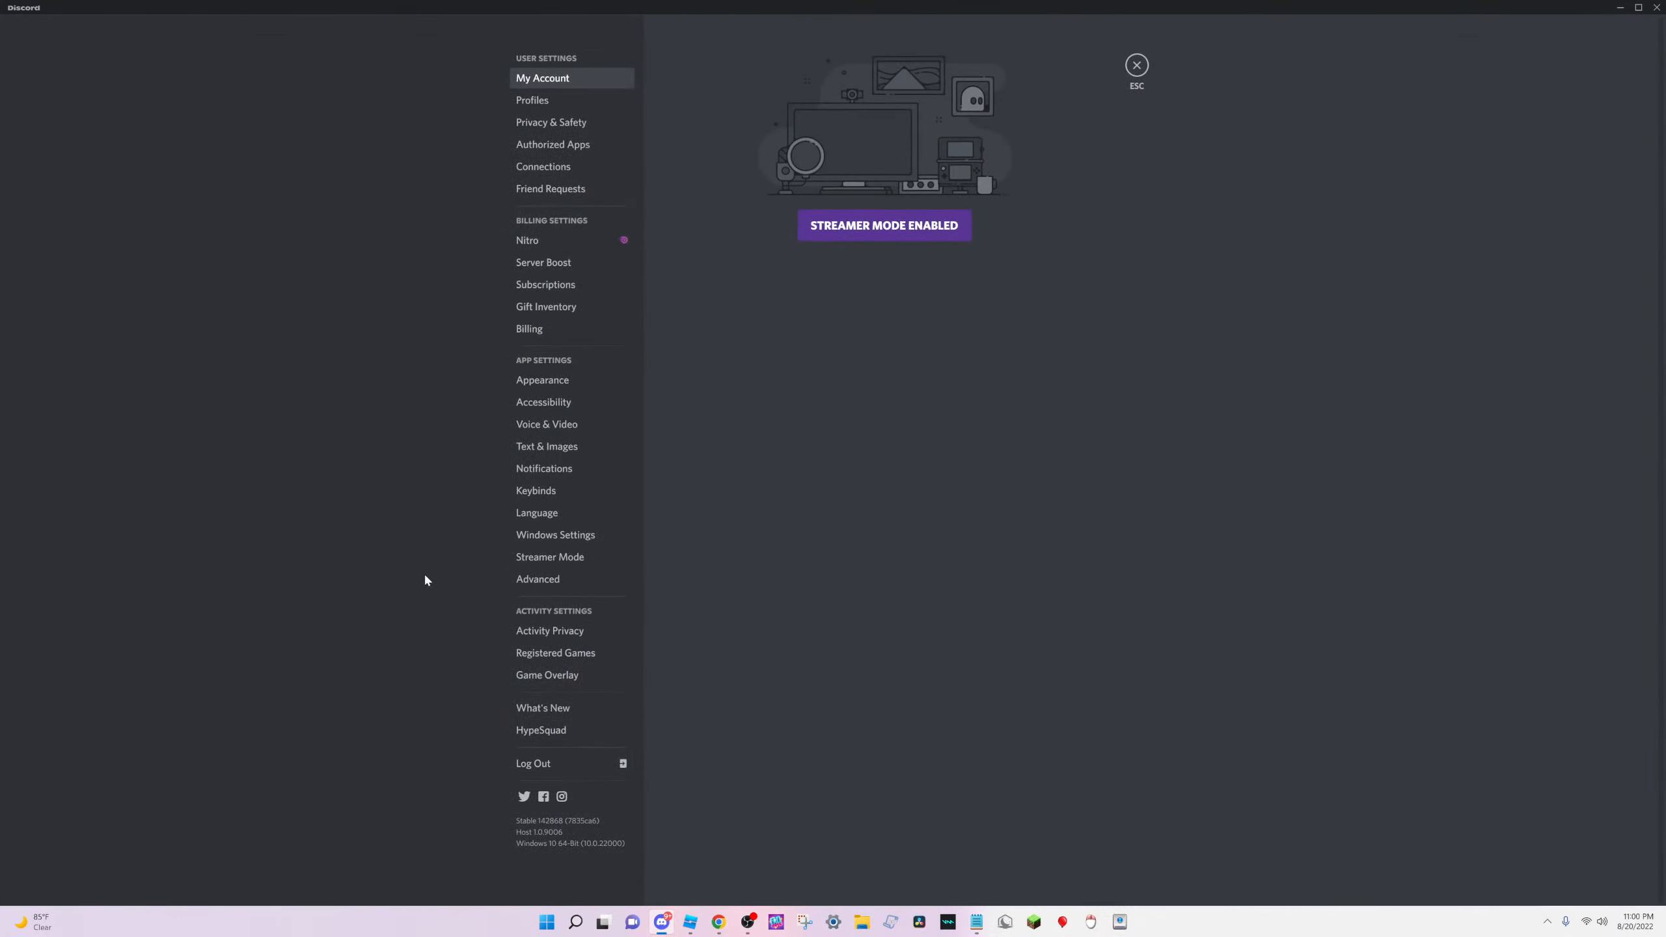
click(532, 102)
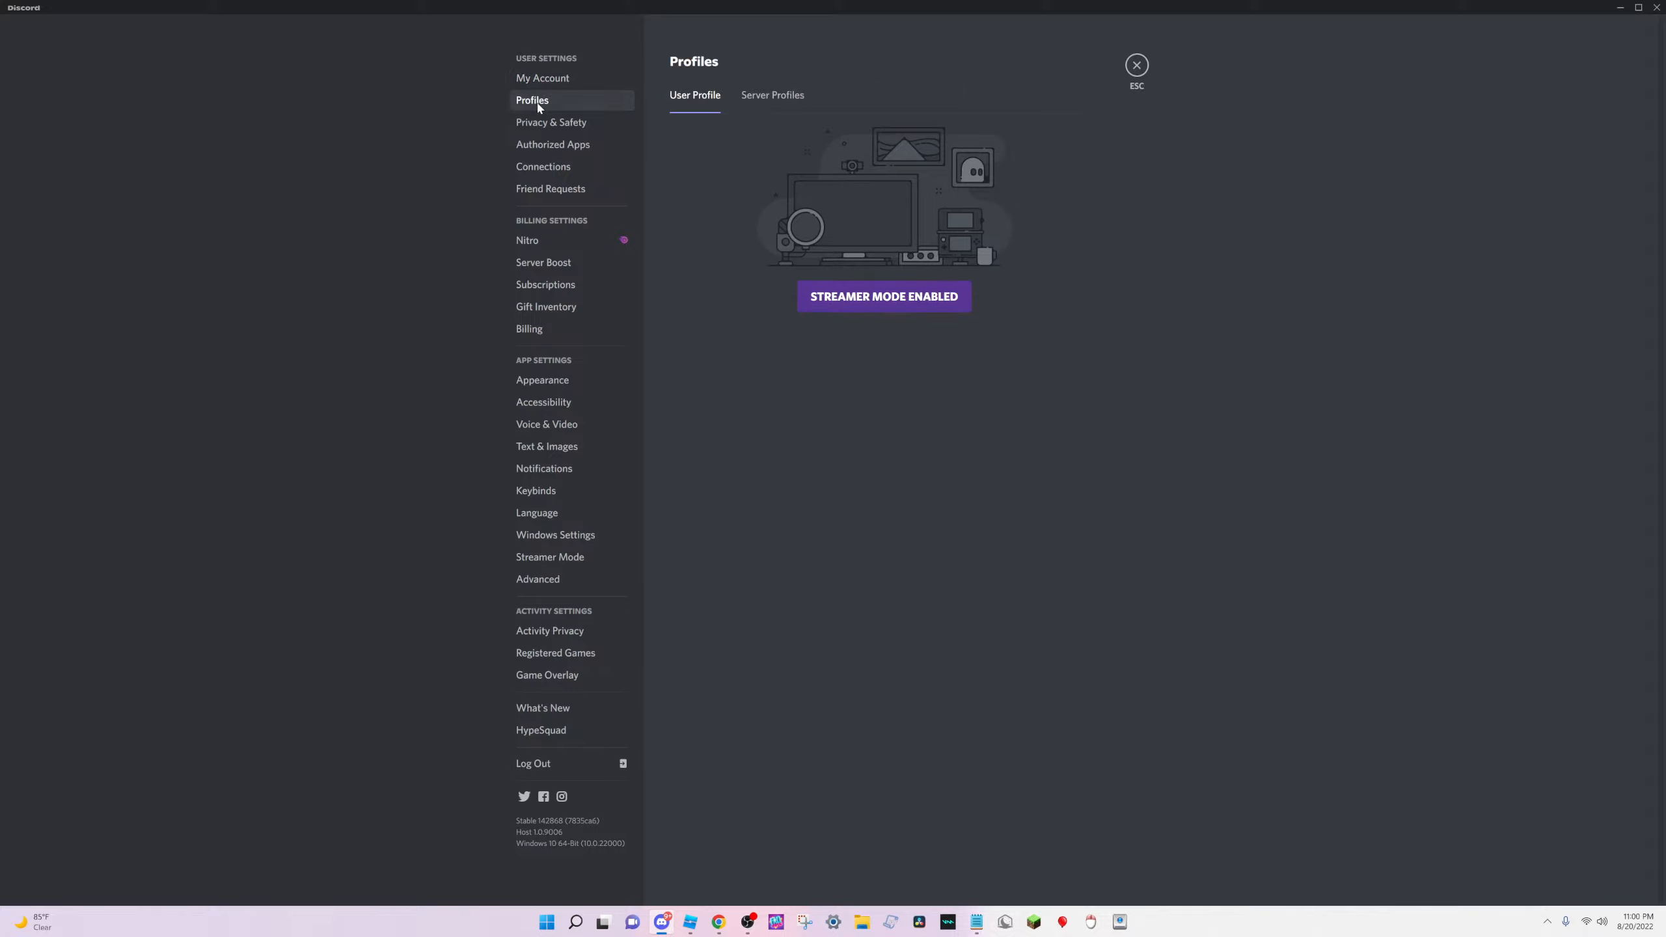
click(570, 79)
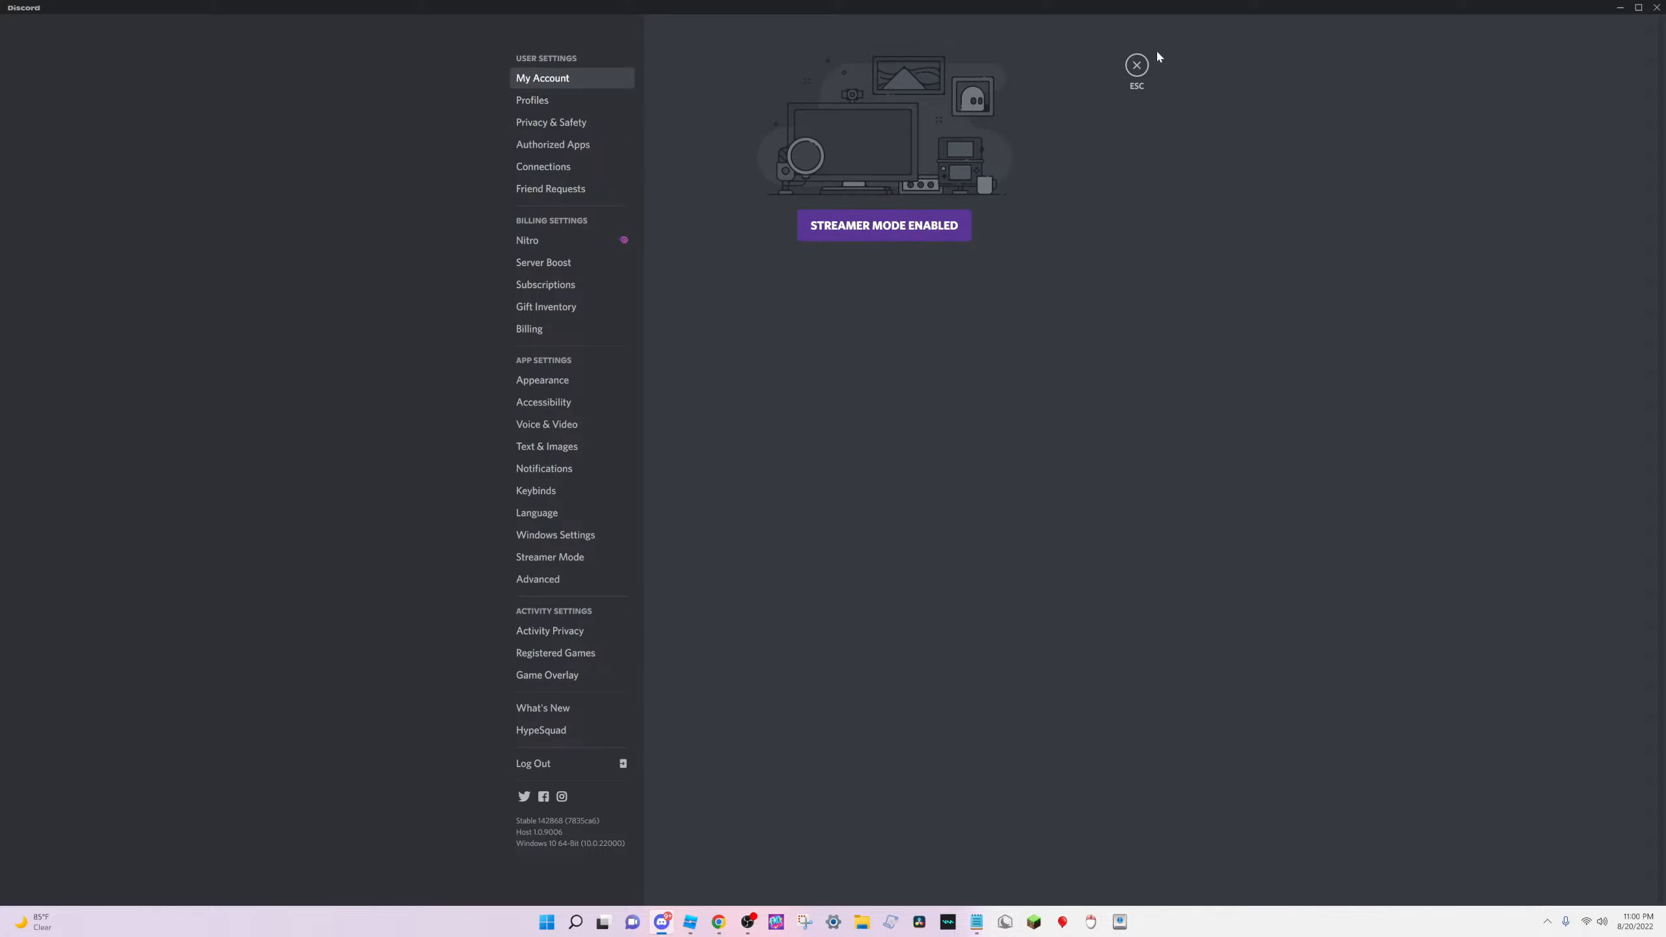
click(912, 227)
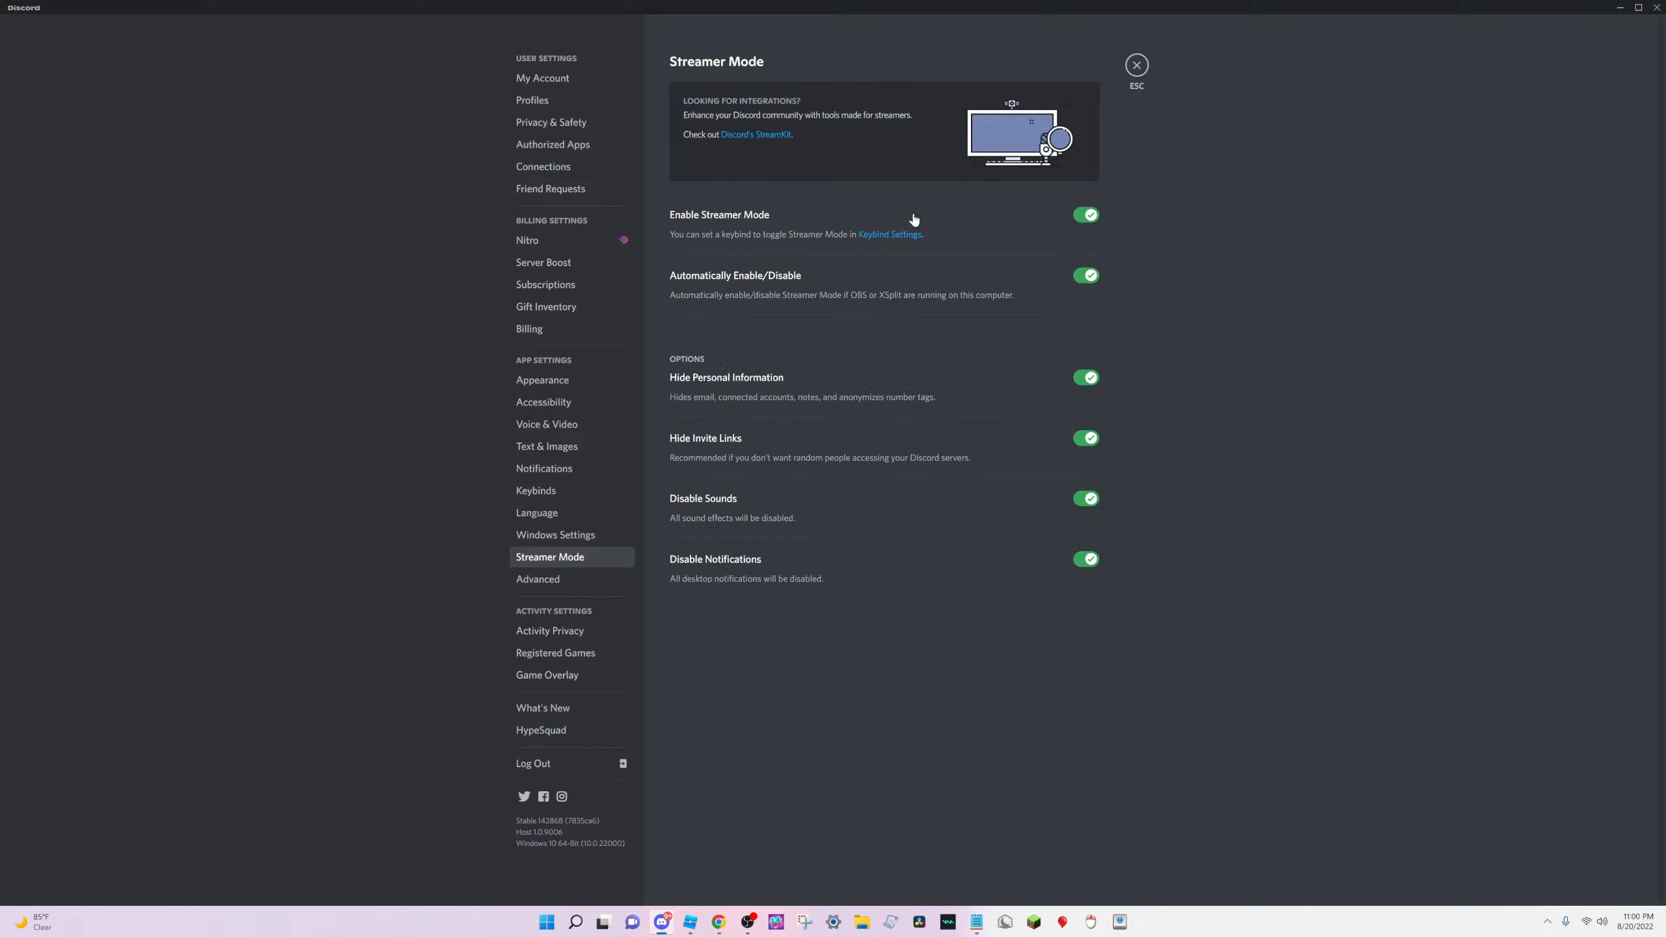
click(563, 77)
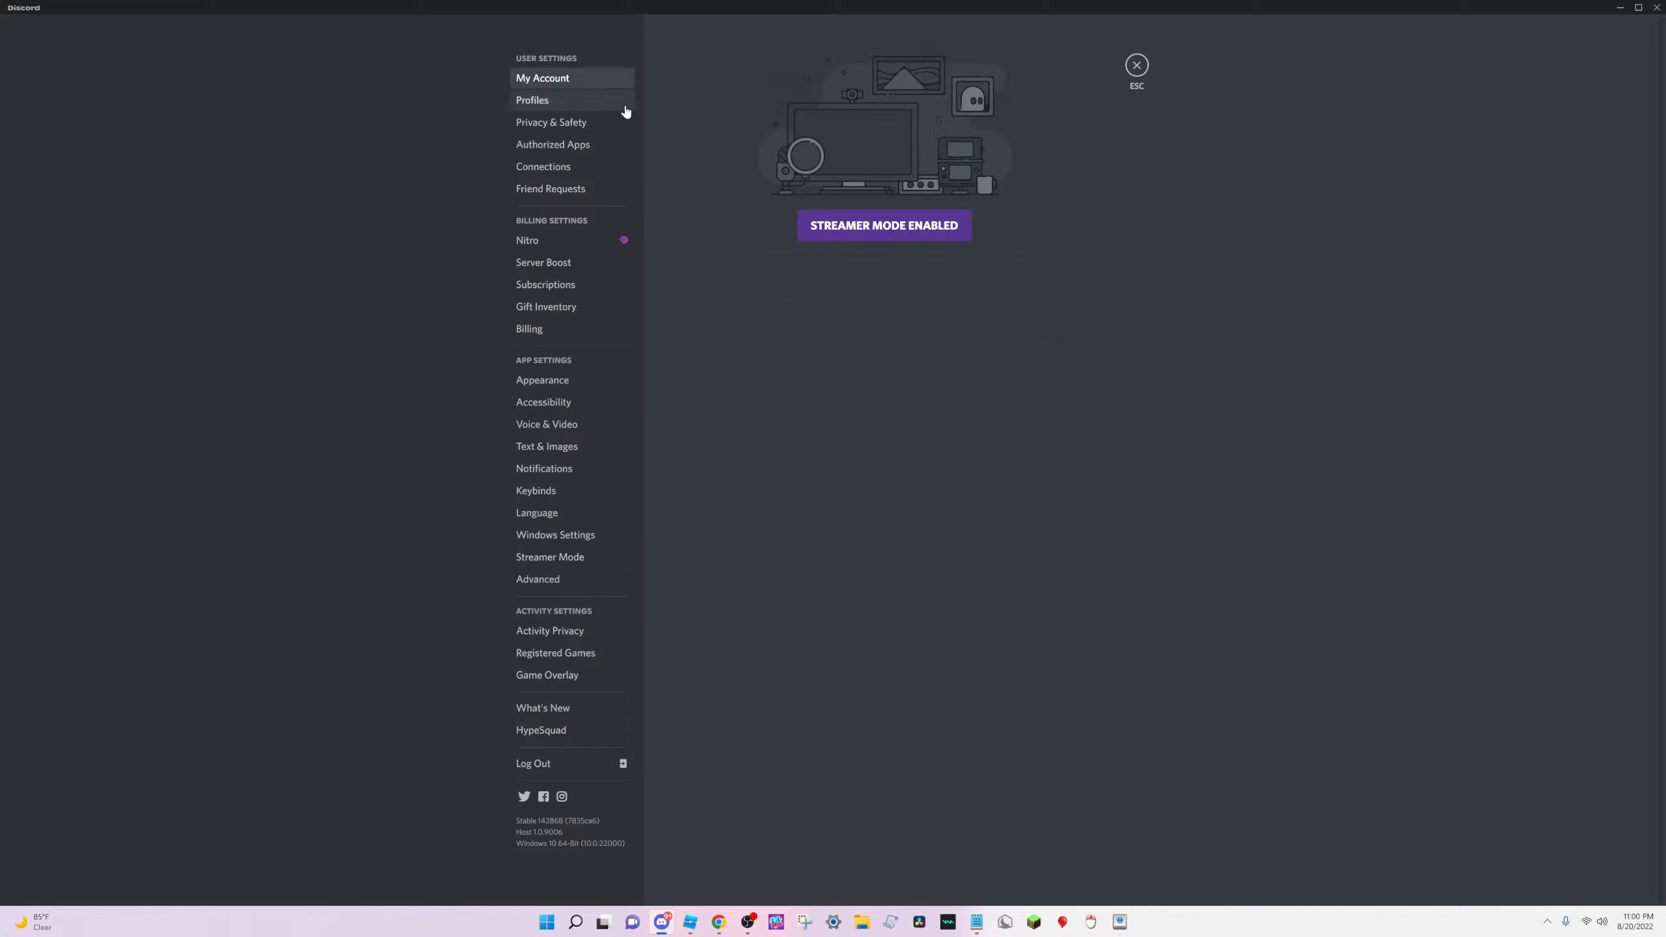
click(861, 227)
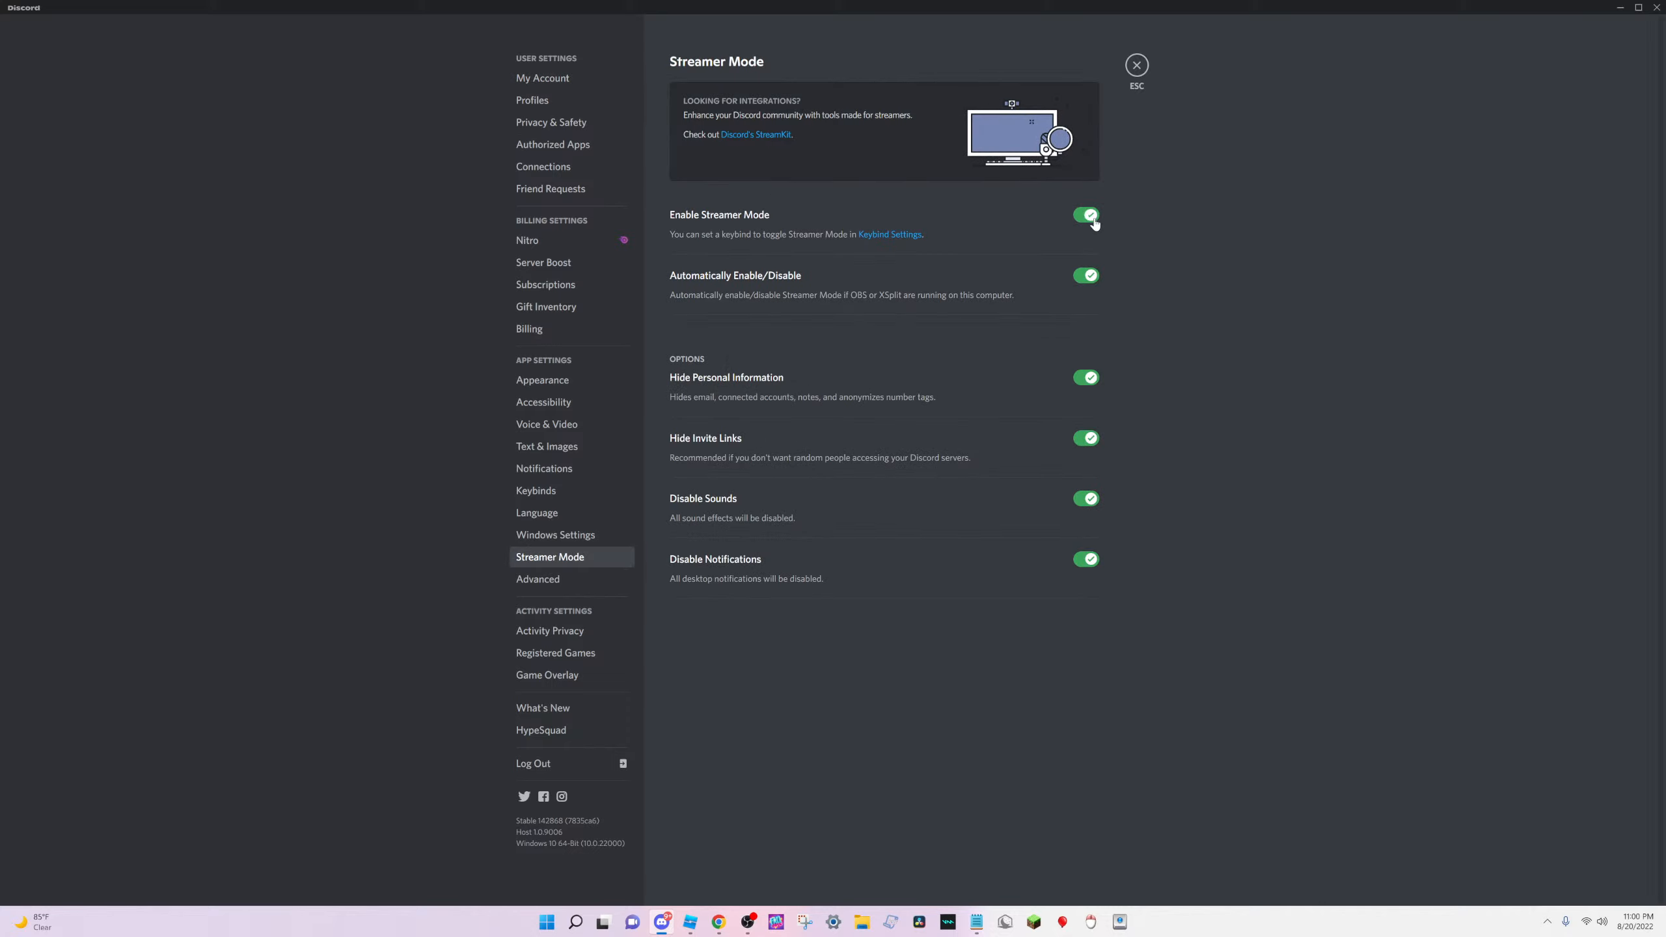
click(566, 78)
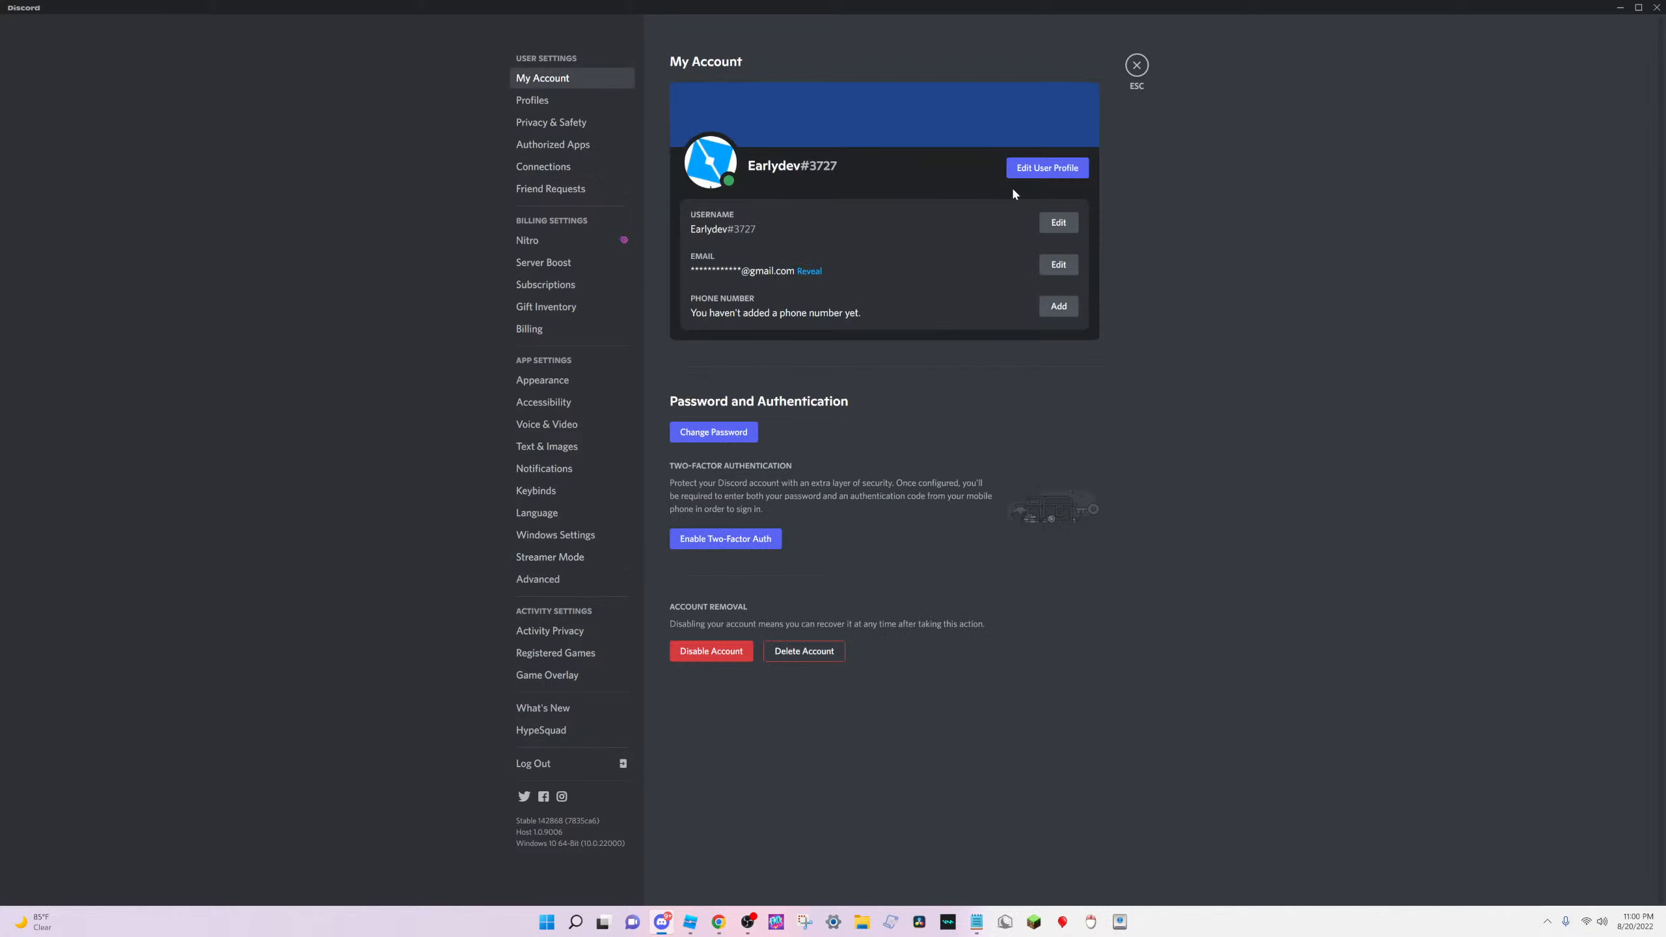
key(Escape)
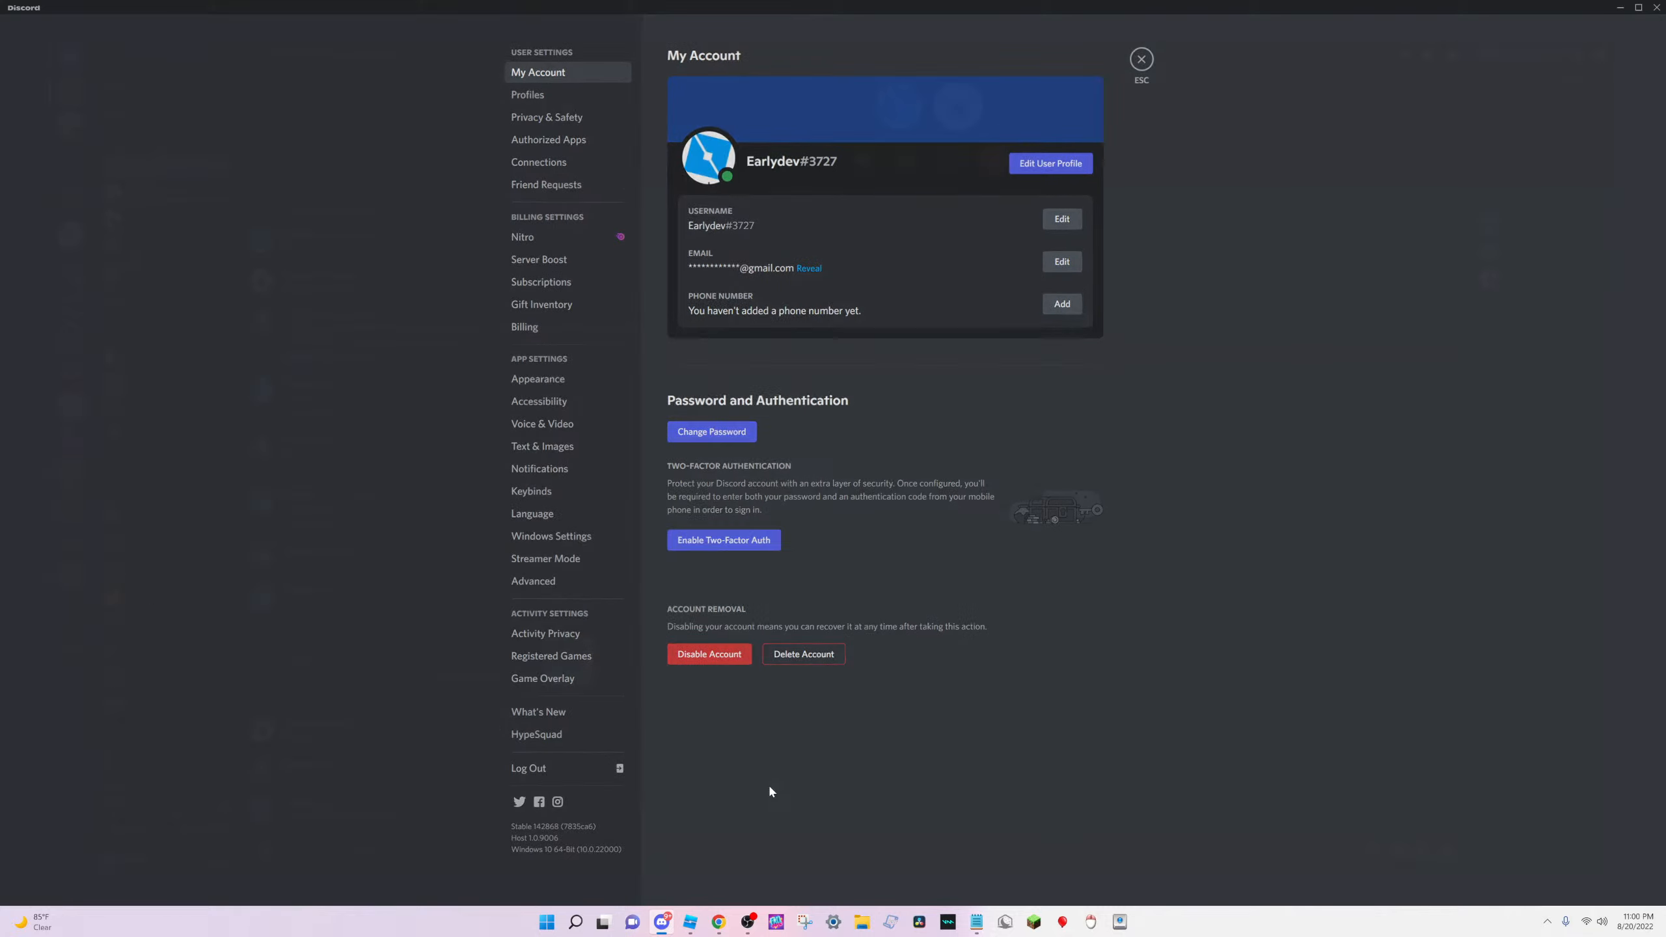
Switch to Roblox Studio and inspect the coloured staircase, its ramp and the surrounding baseplate from above and from ground level
key(alt+Tab)
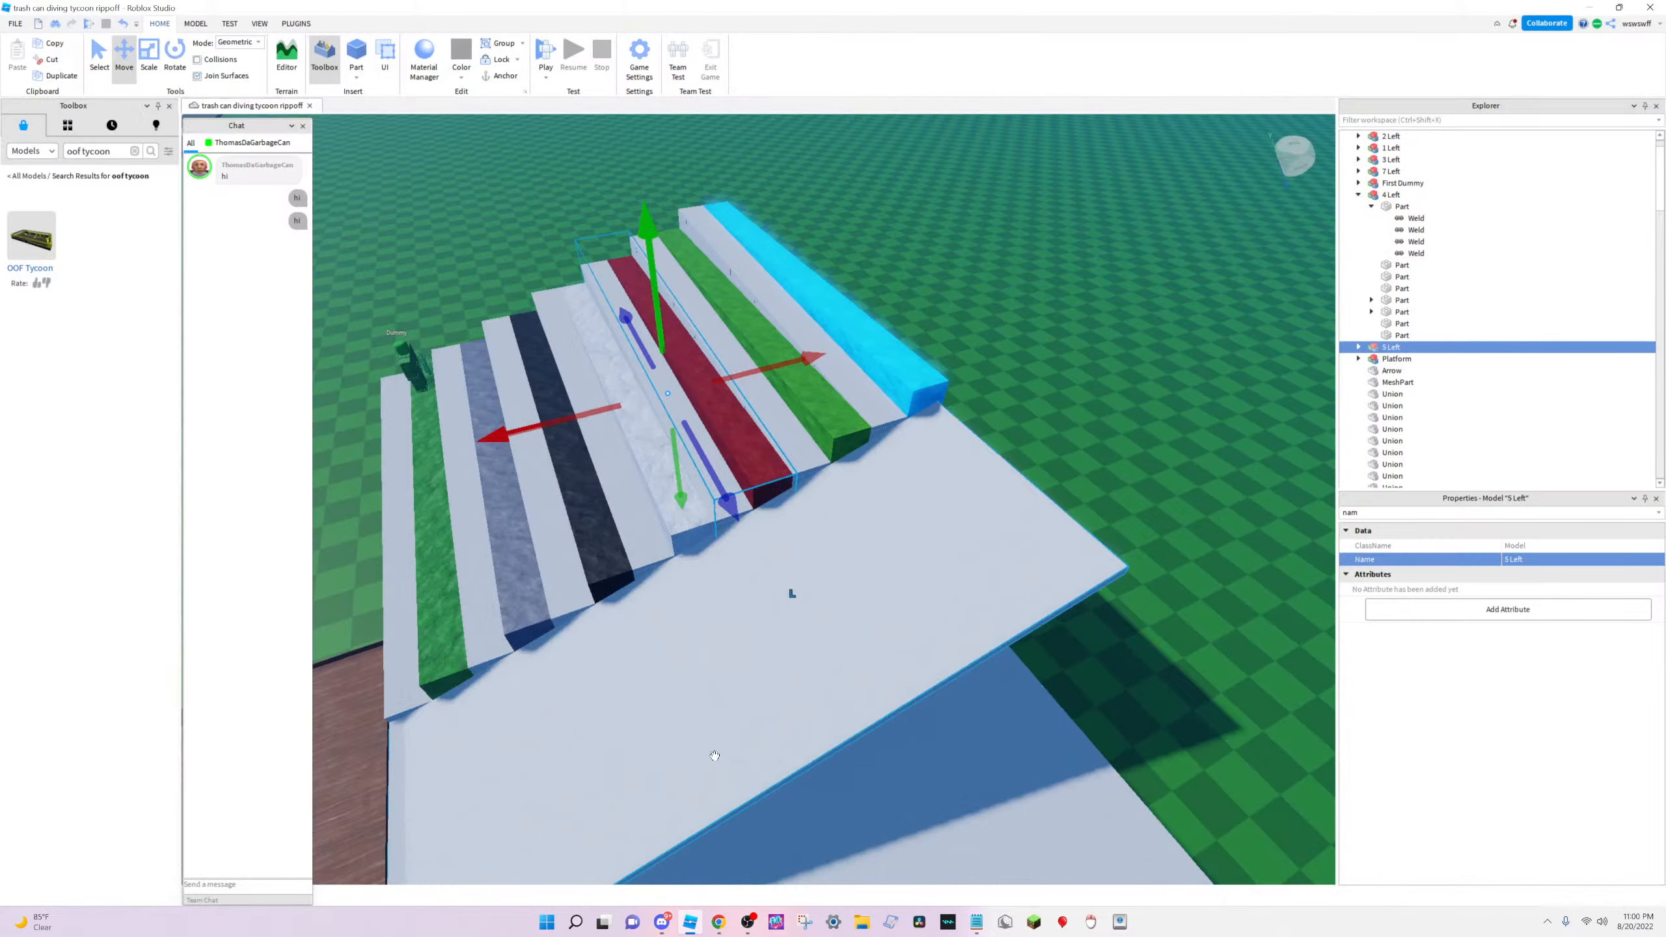
scroll(862, 577, up, 5)
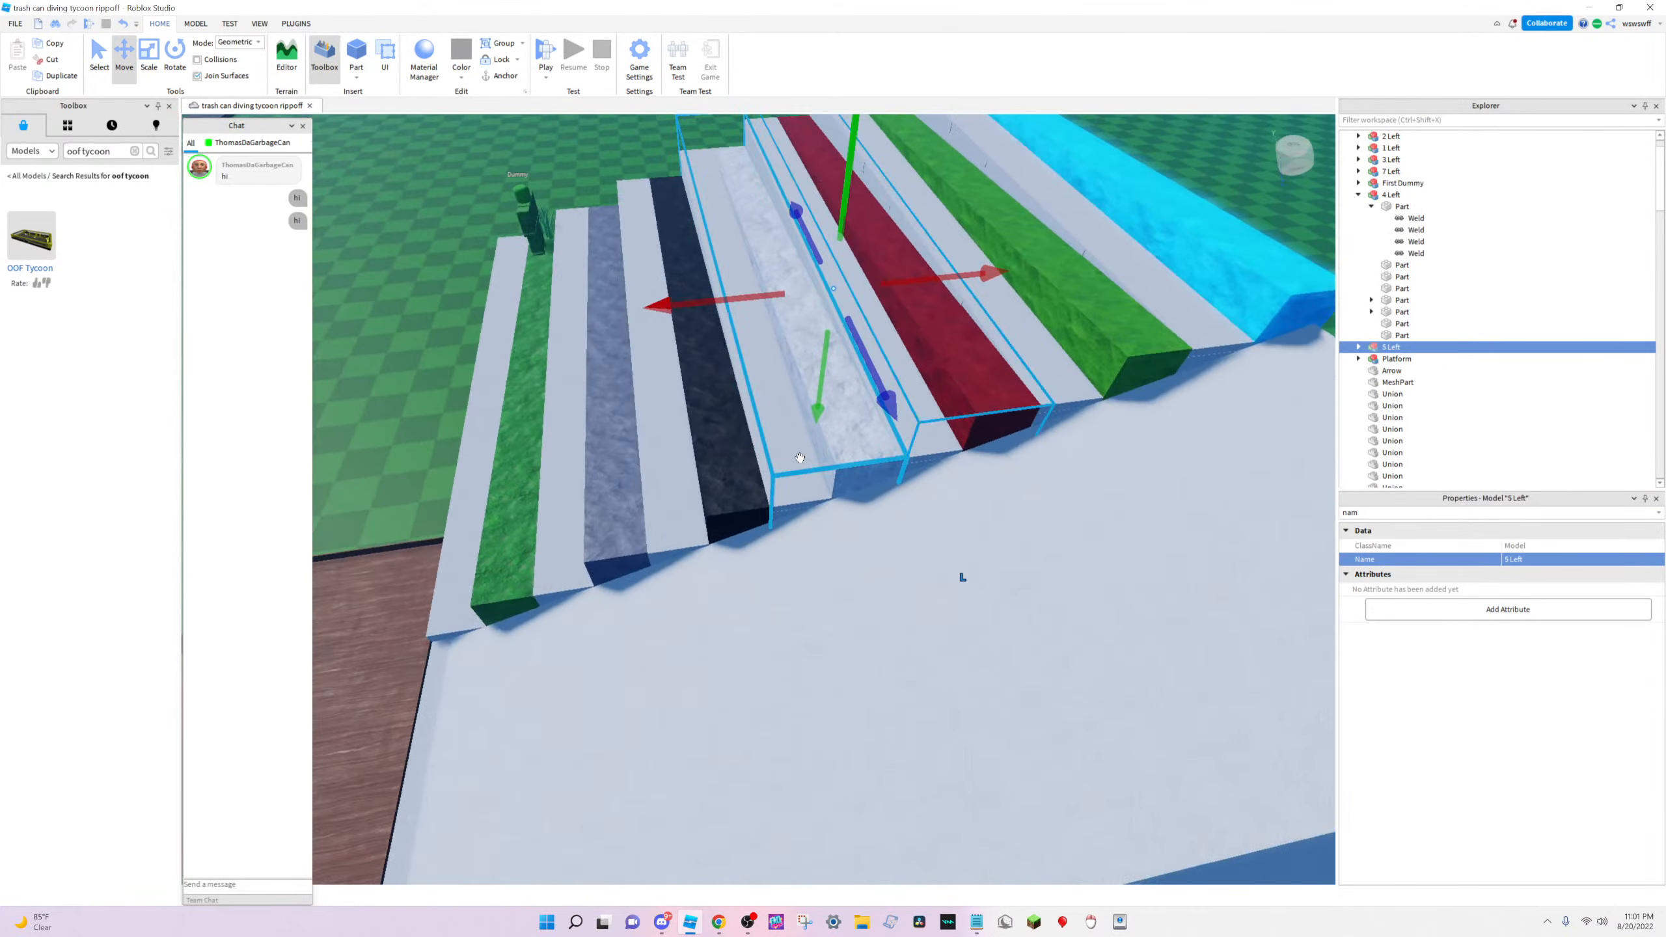
scroll(577, 512, down, 2)
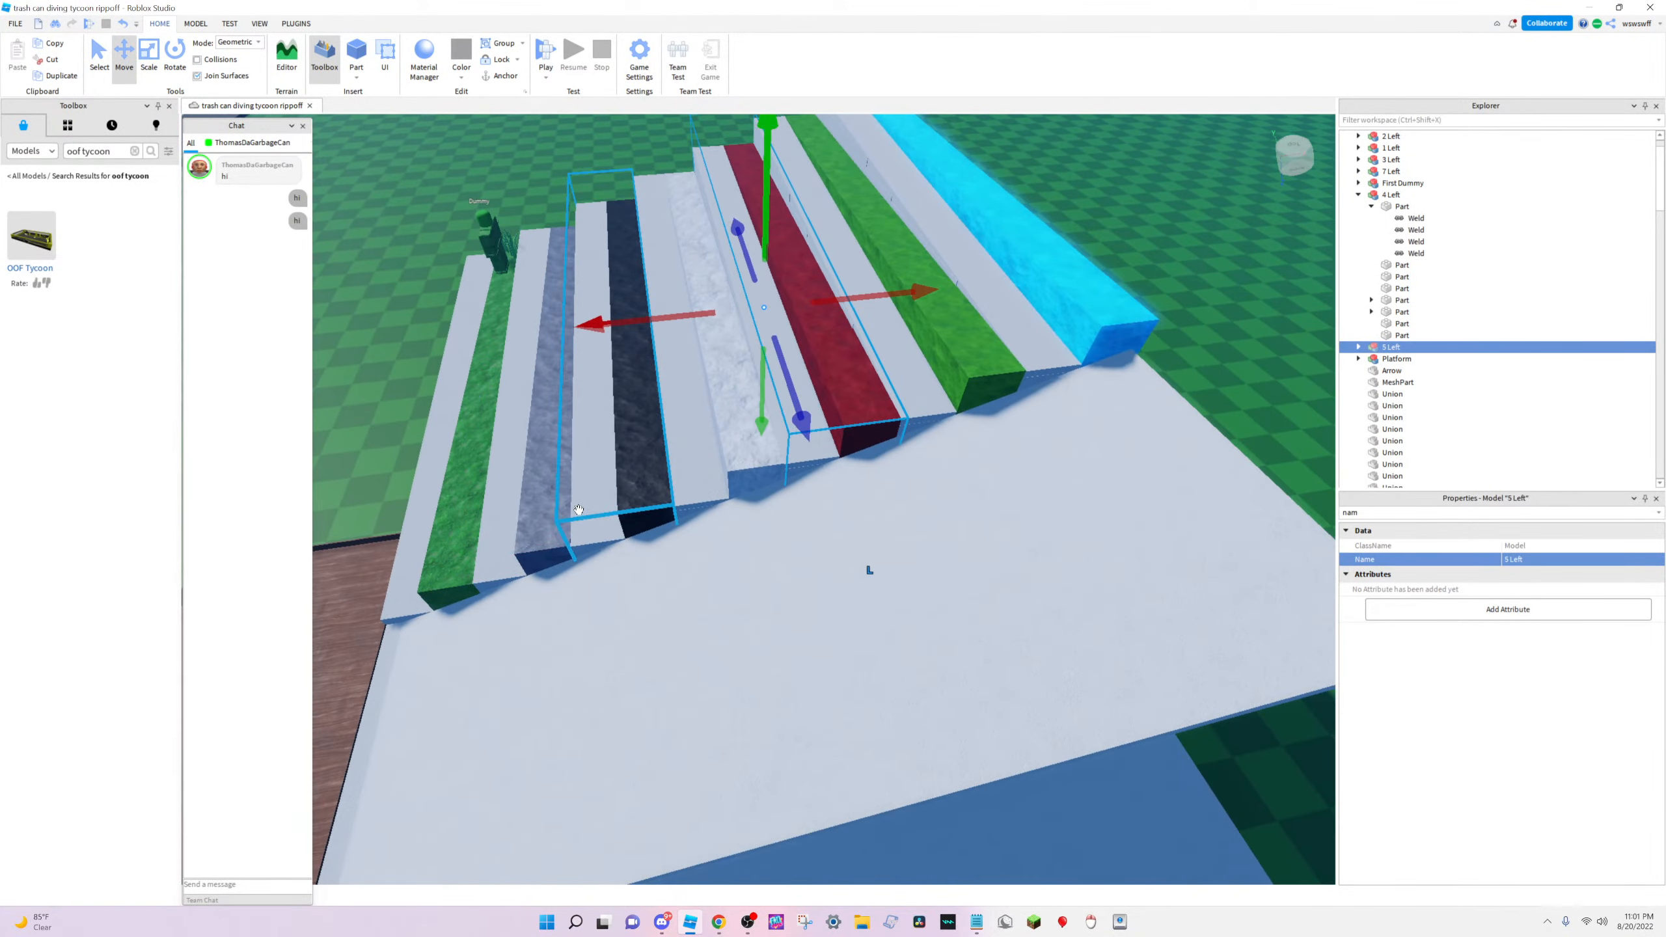
scroll(579, 510, down, 2)
right_drag(578, 510, 635, 440)
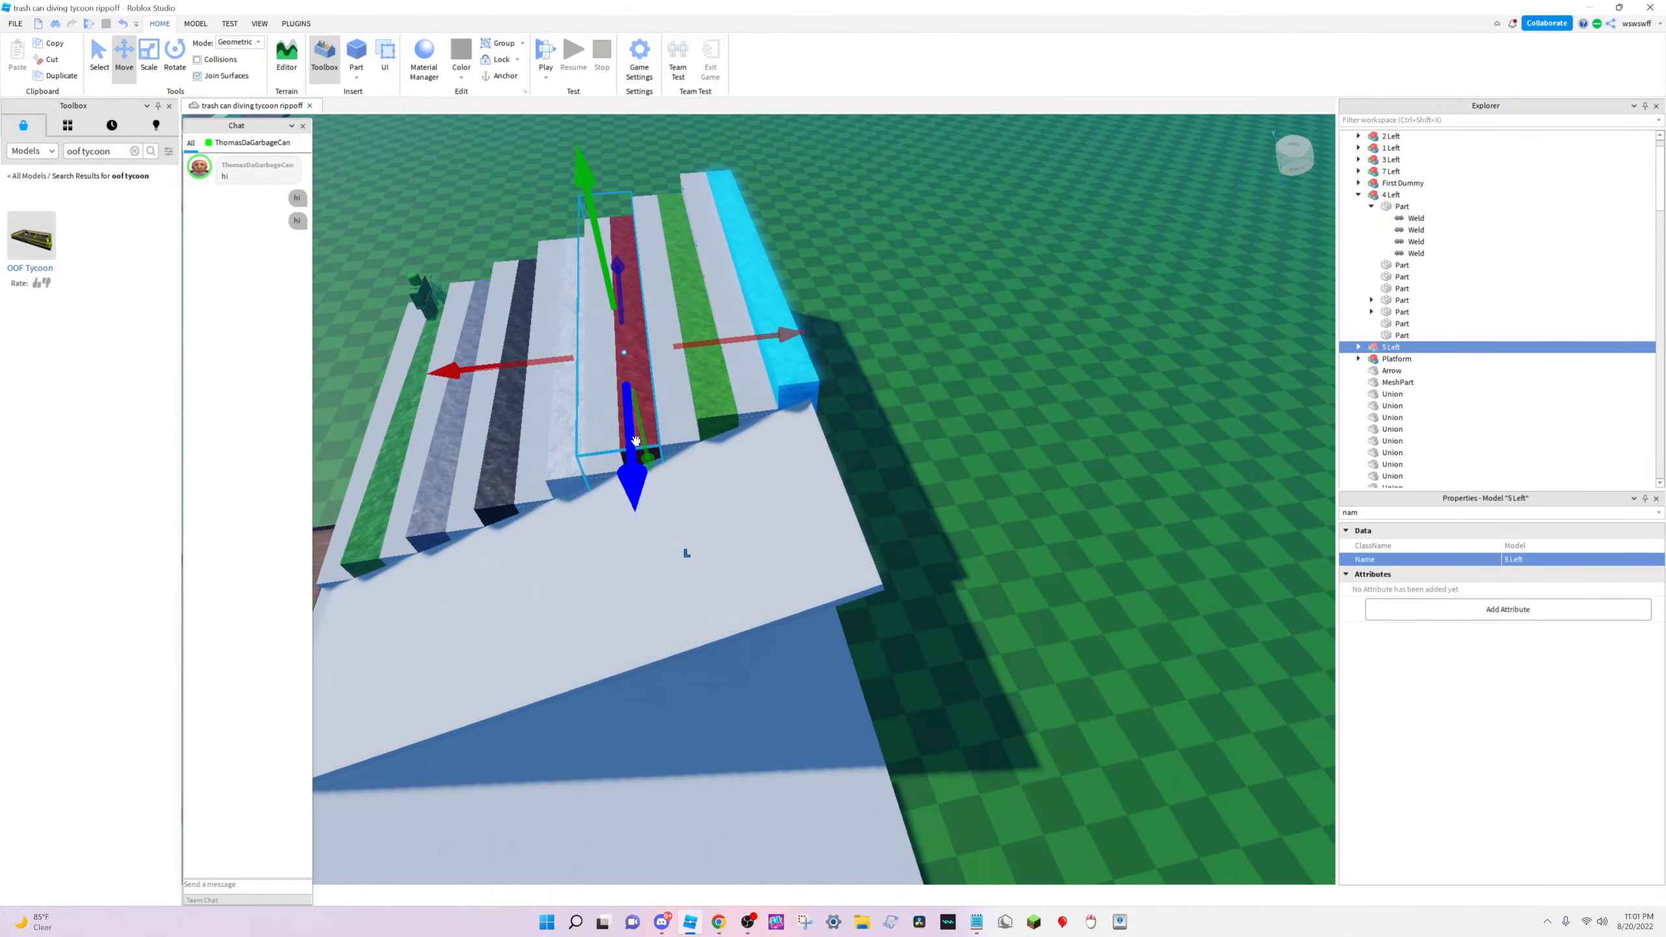
key(w)
key(d)
click(1010, 419)
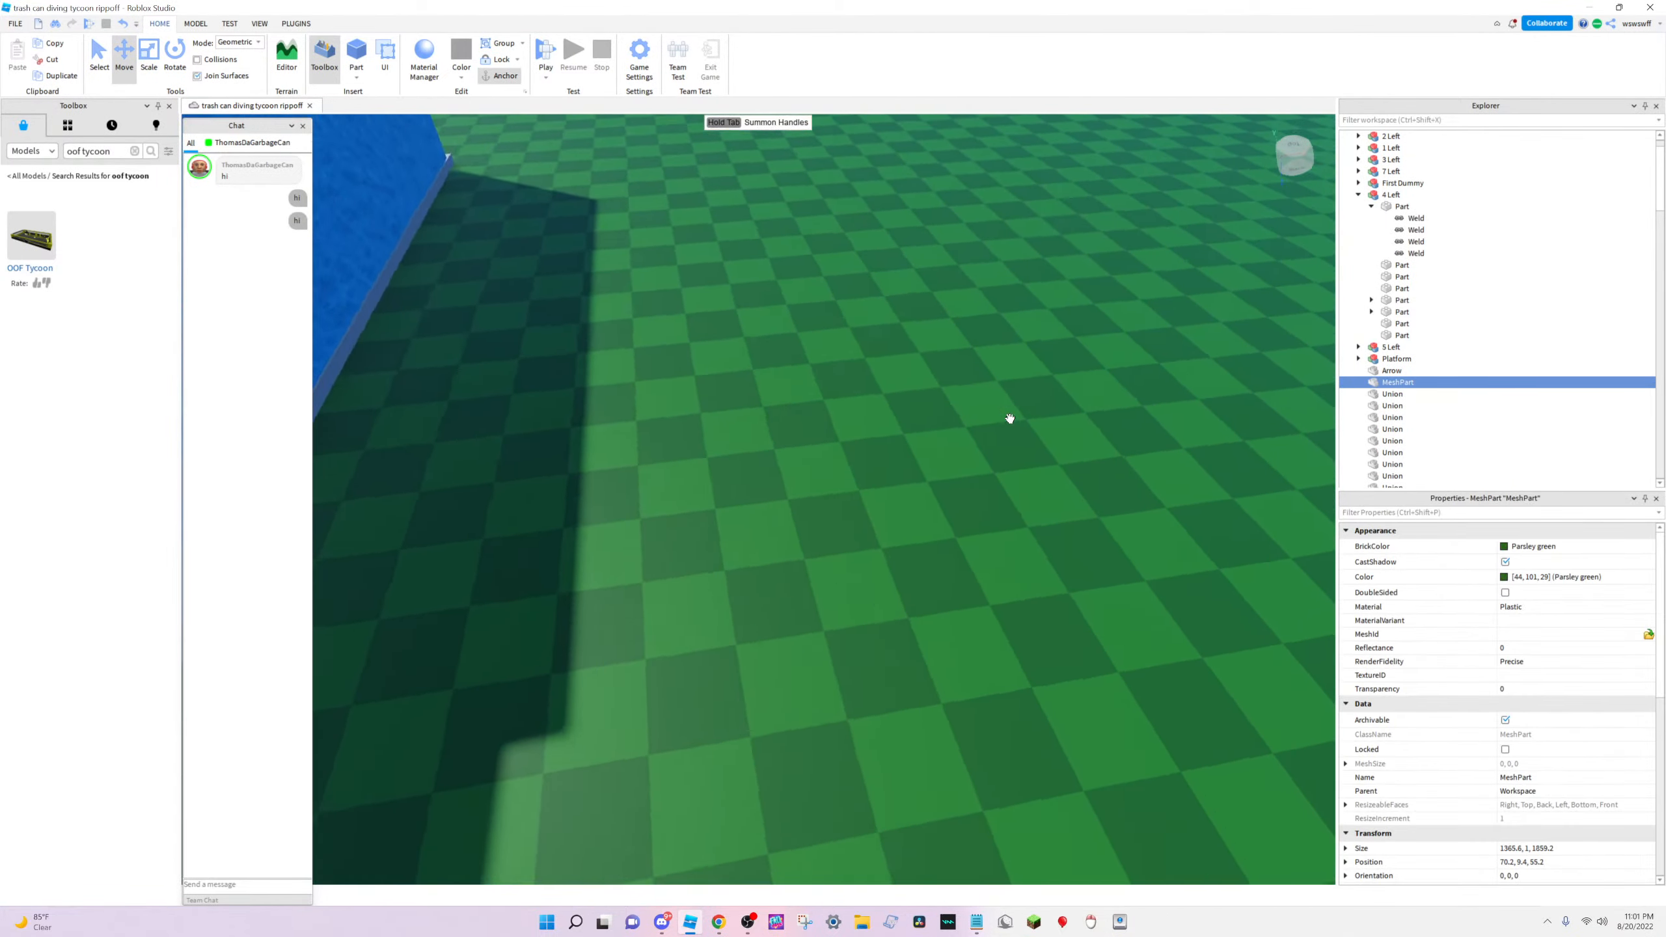
right_drag(1009, 418, 986, 494)
key(w)
key(s)
key(d)
key(w)
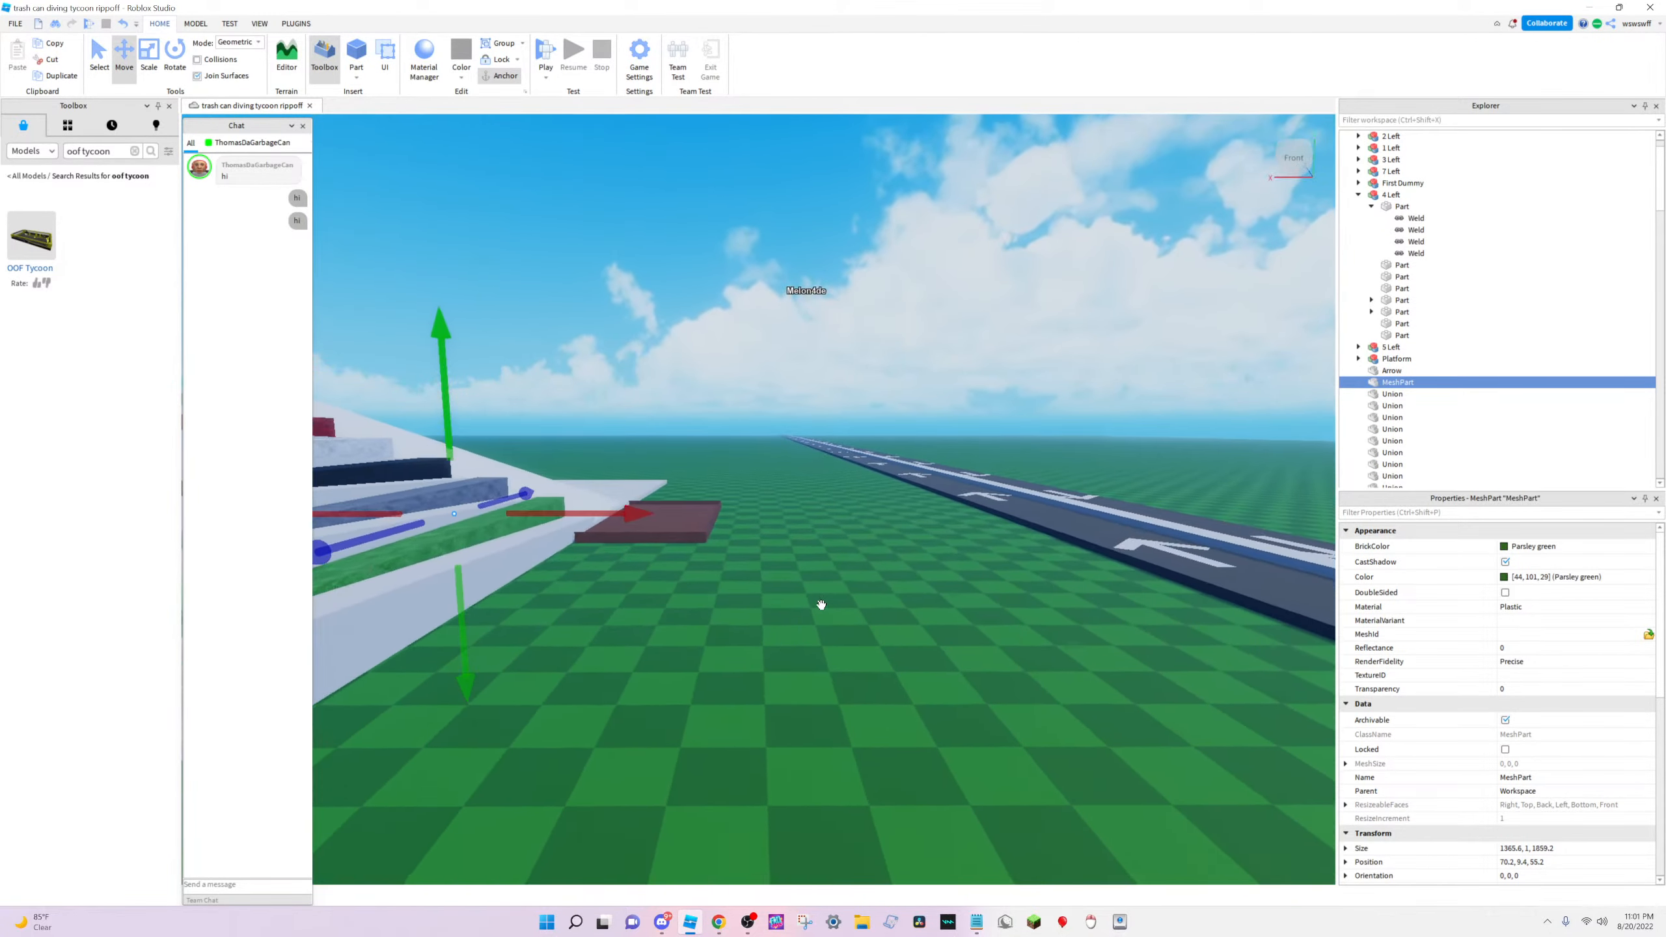
key(s)
key(a)
key(s)
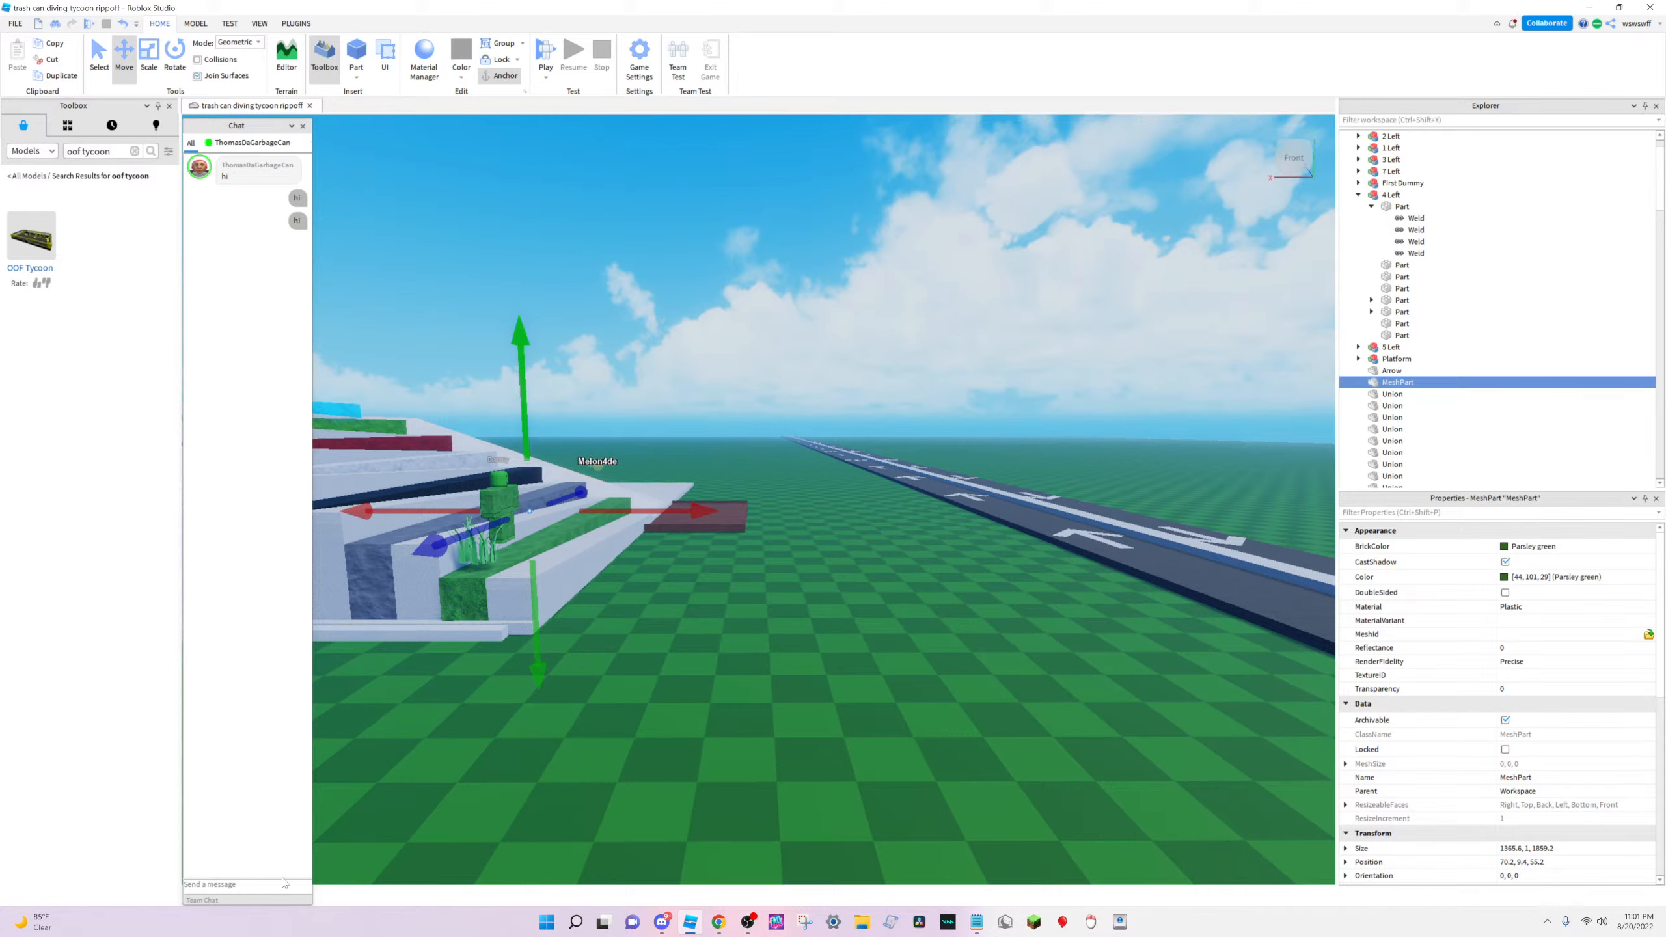
key(a)
key(w)
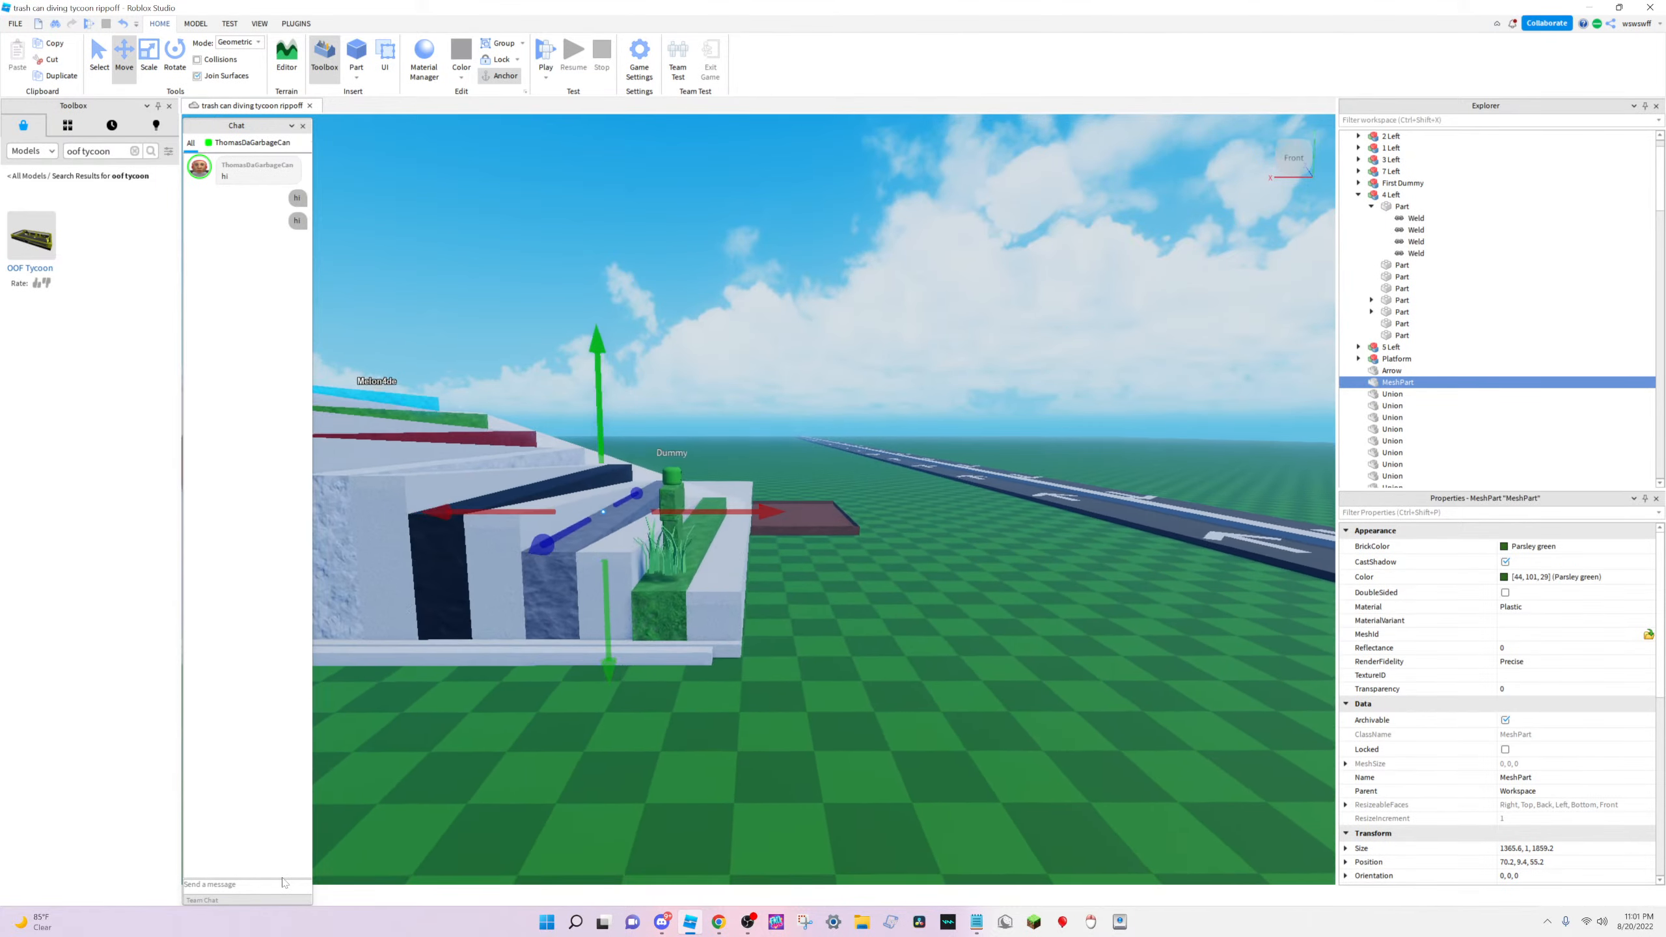
Examine the arrow-marked road and the open ground between it and the staircase
right_drag(944, 469, 788, 539)
key(d)
key(s)
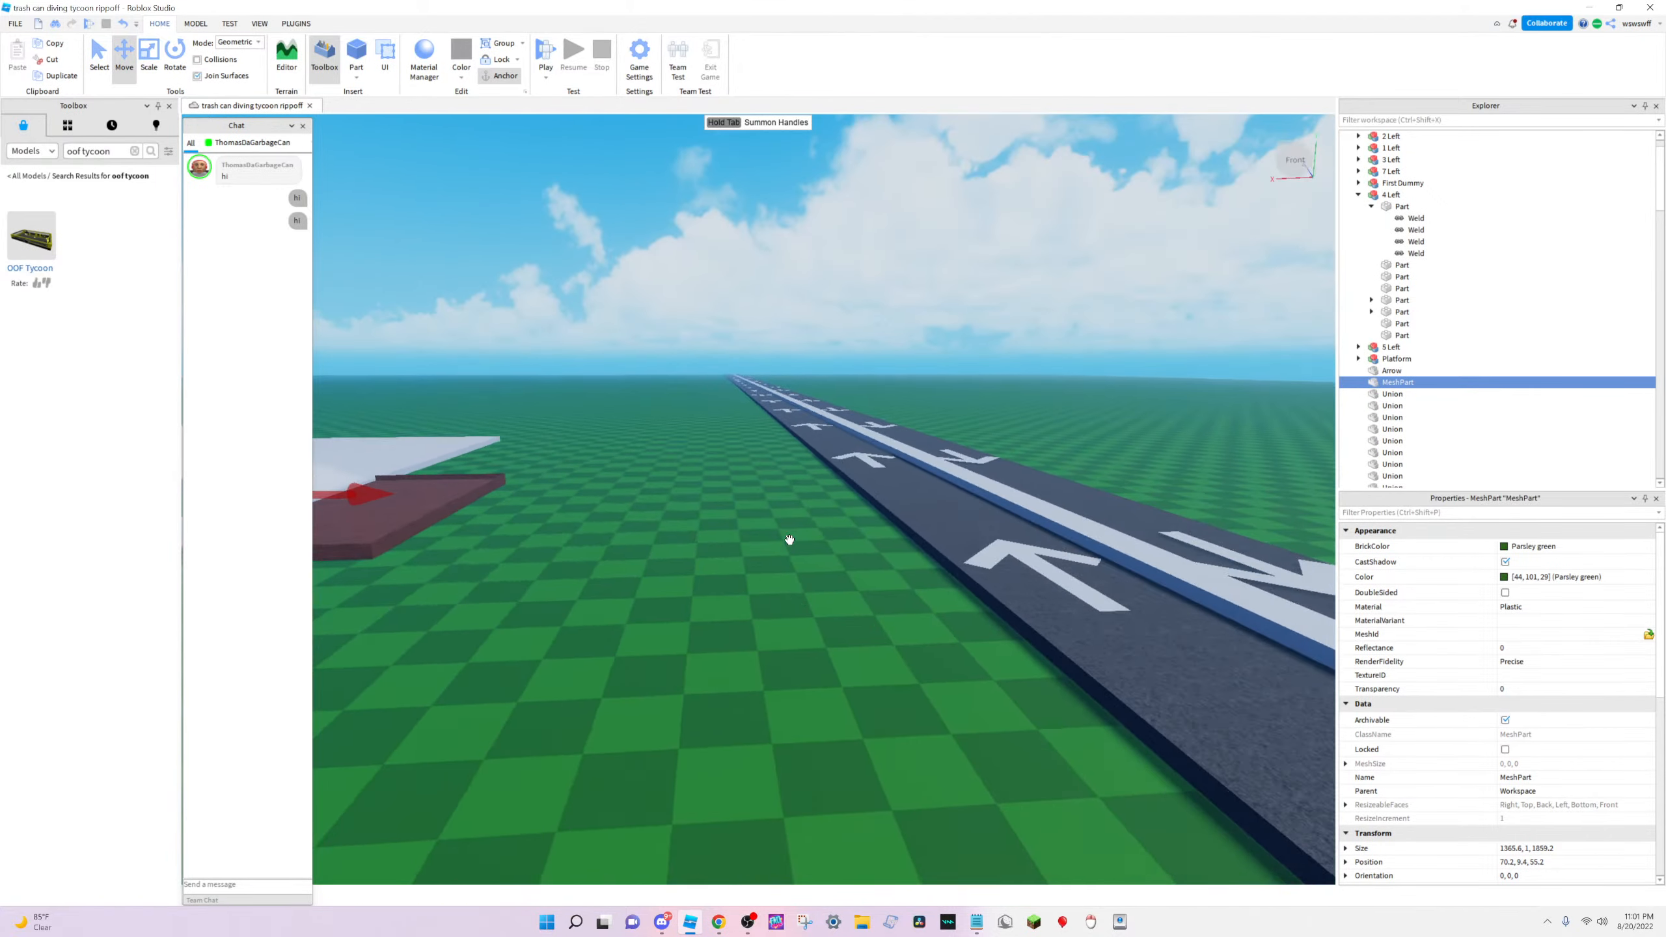
key(d)
right_drag(729, 736, 730, 664)
key(s)
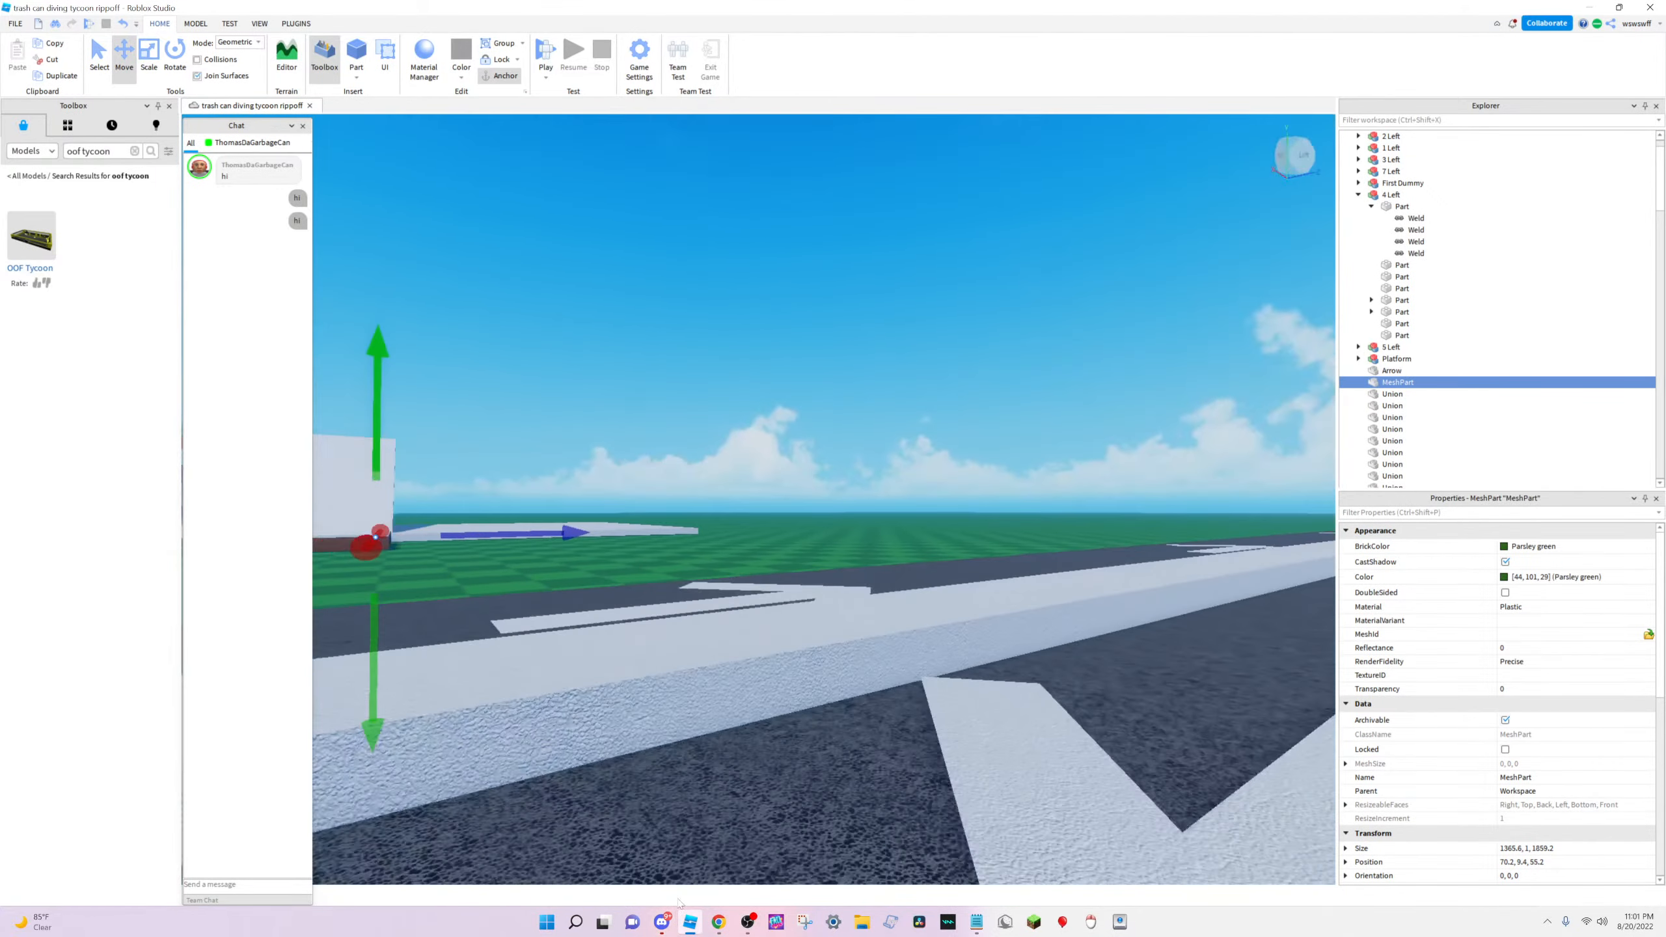
key(w)
right_drag(737, 603, 736, 556)
key(a)
key(d)
key(s)
key(w)
key(d)
key(a)
key(s)
key(w)
key(w)
key(s)
key(w)
key(s)
key(w)
key(s)
key(w)
key(f)
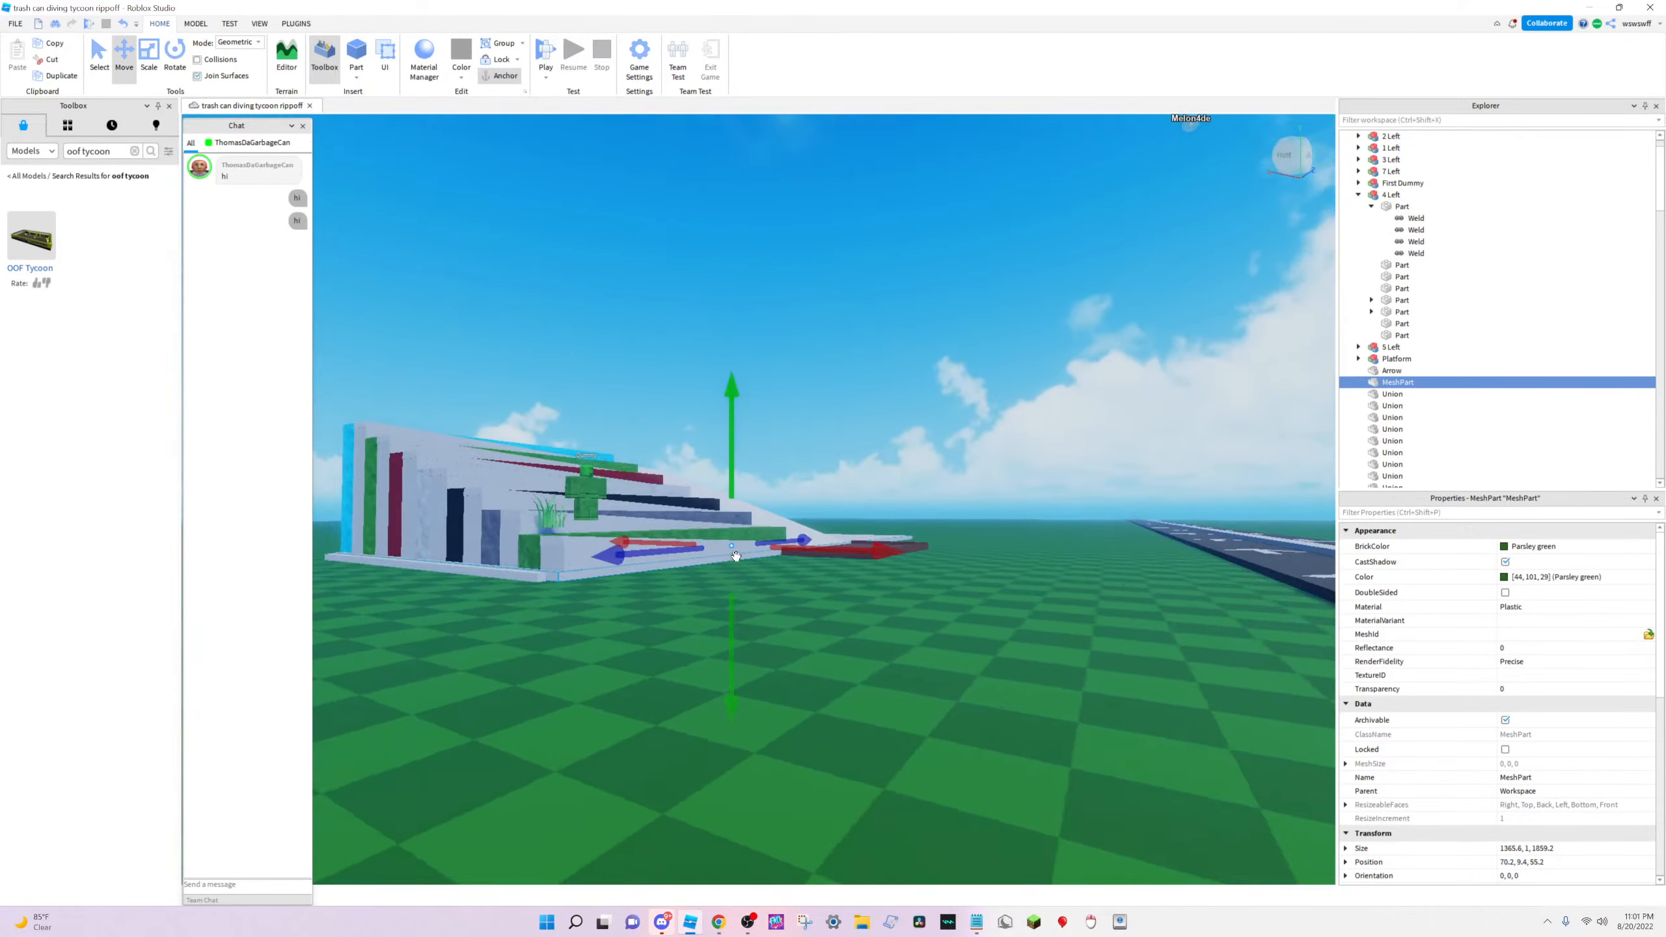
Narrow the sloped white ramp beside the staircase from its staircase side to a width of 21.567
scroll(861, 487, up, 2)
scroll(863, 485, down, 3)
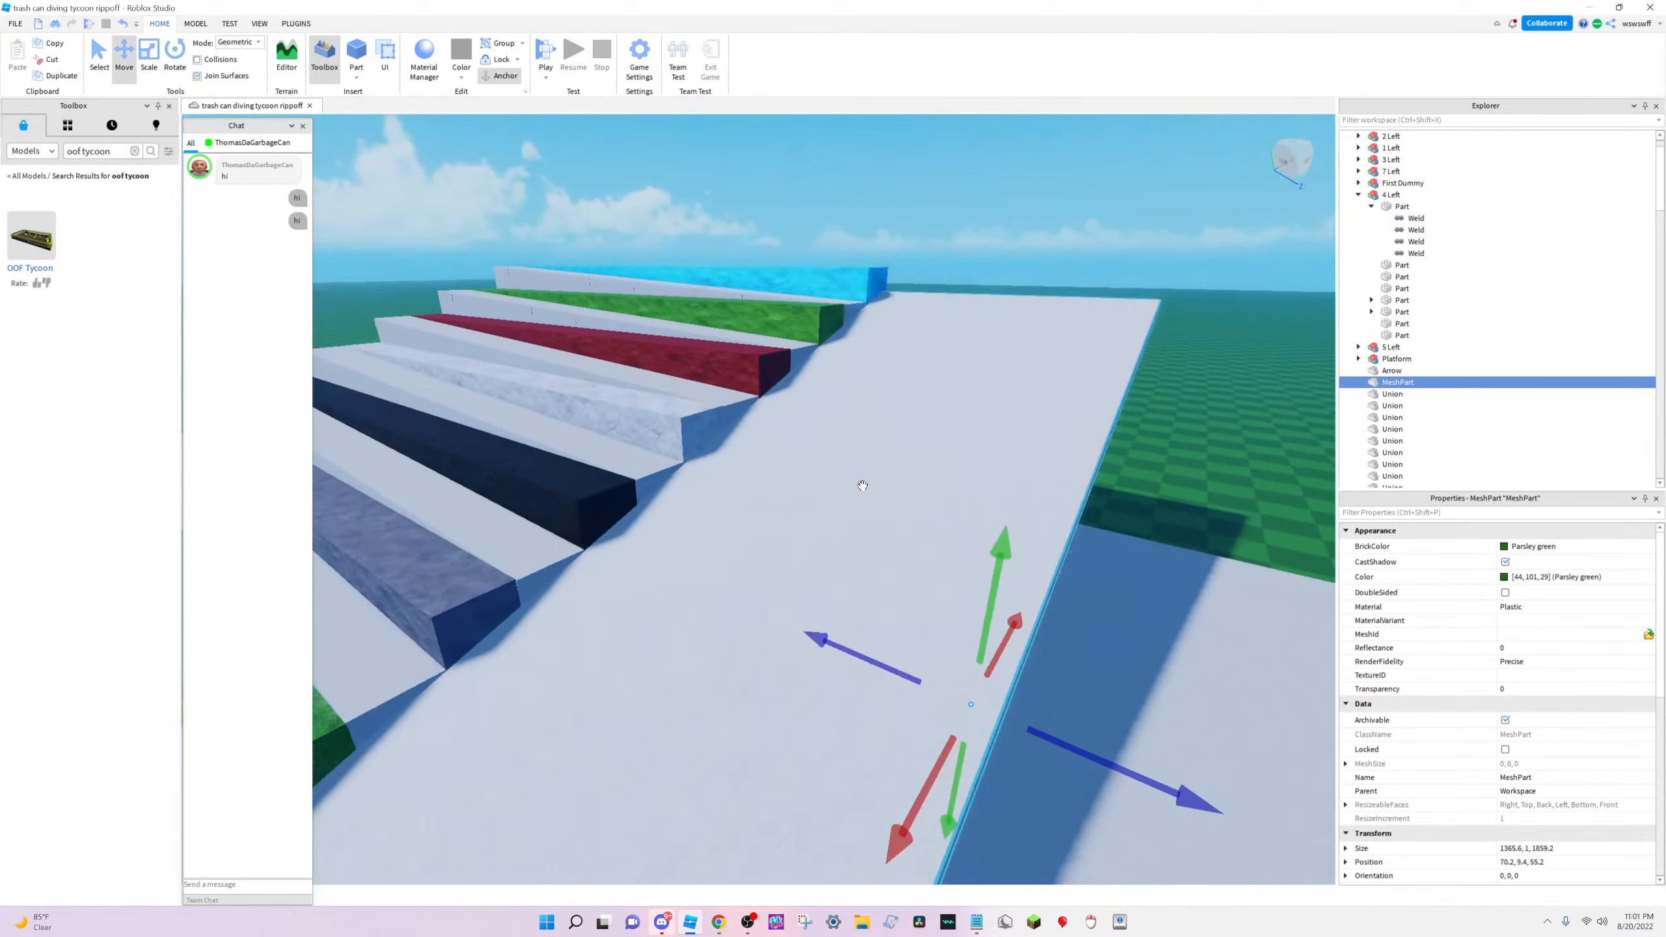
right_drag(862, 483, 728, 472)
key(d)
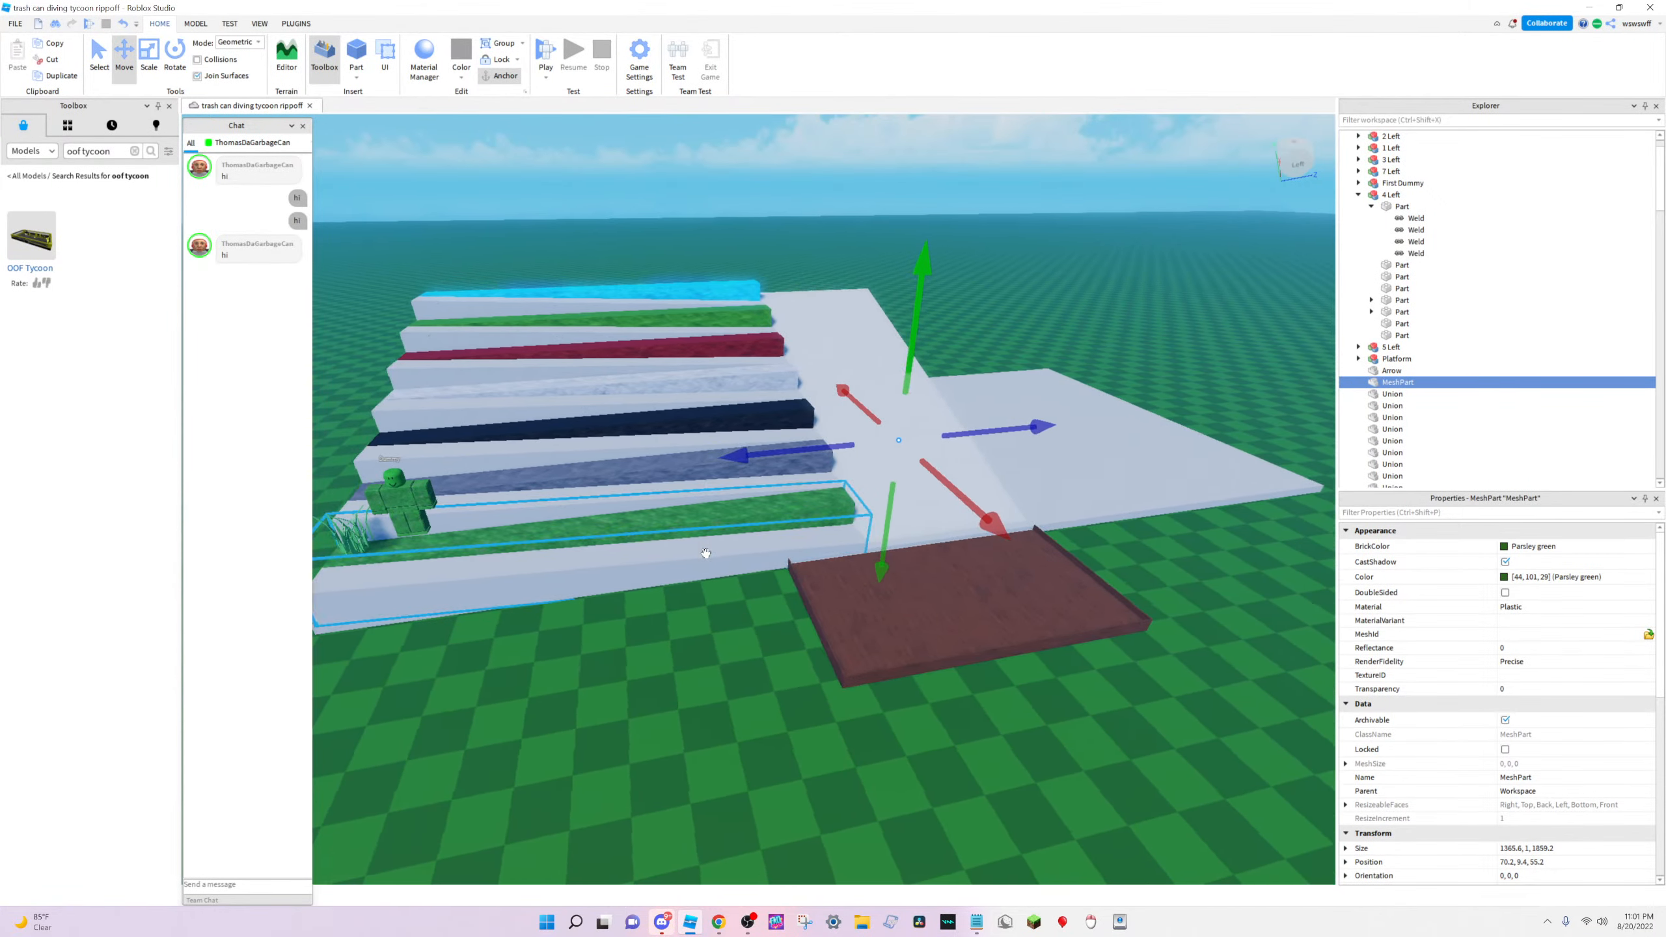
click(727, 492)
key(w)
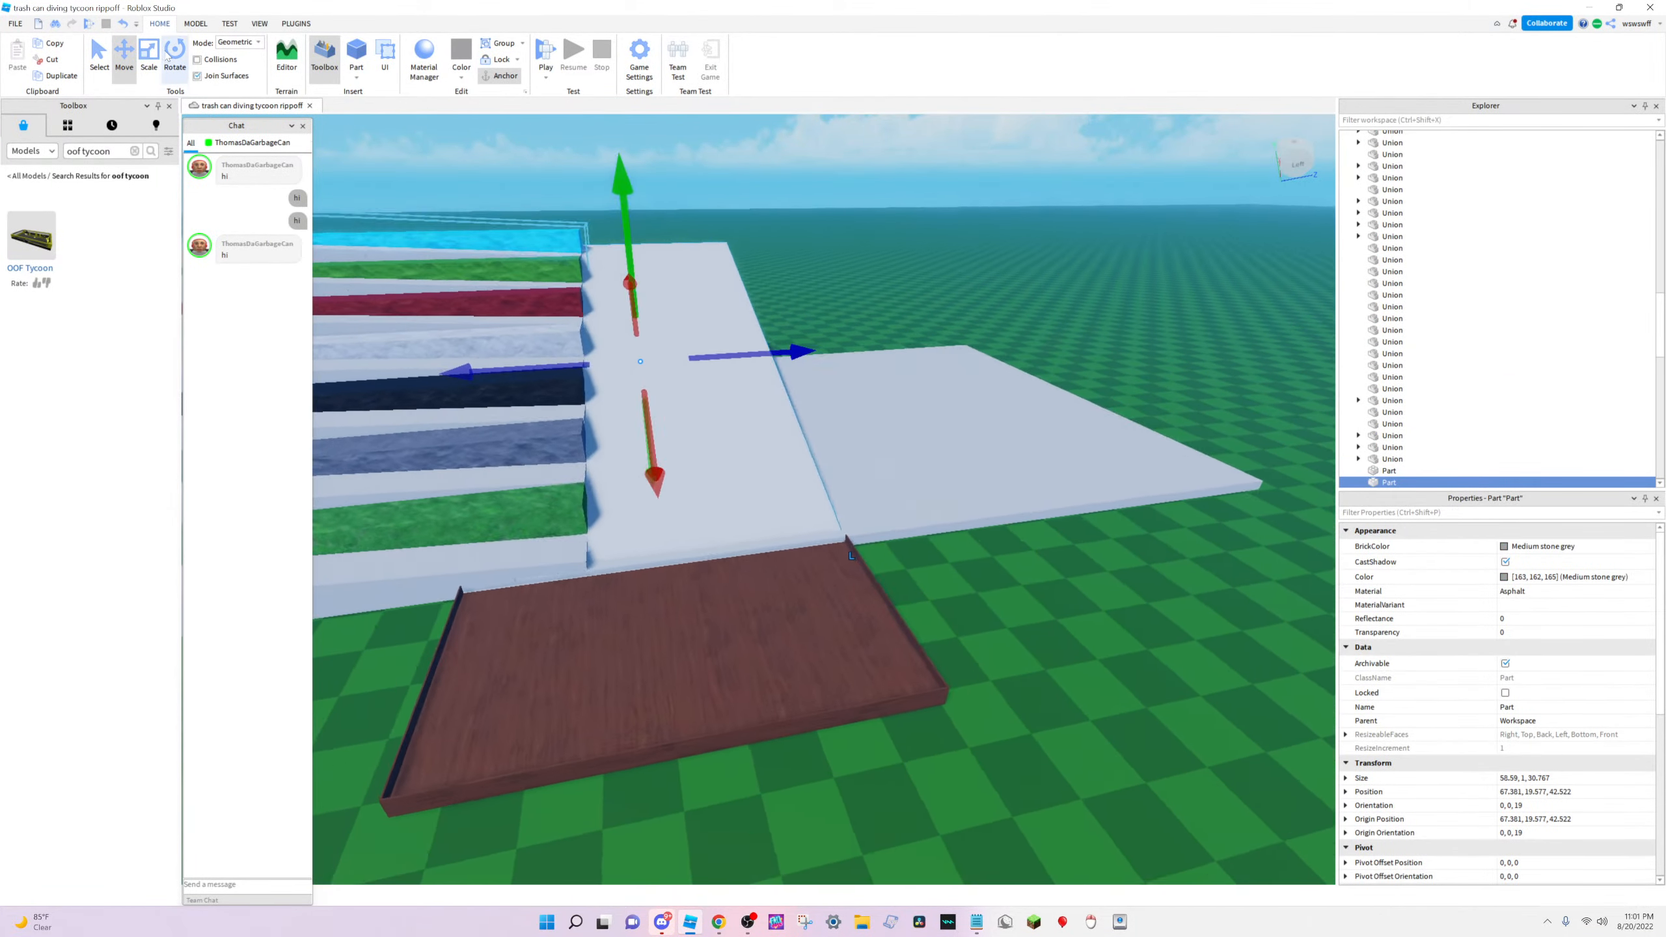
drag(479, 356, 593, 385)
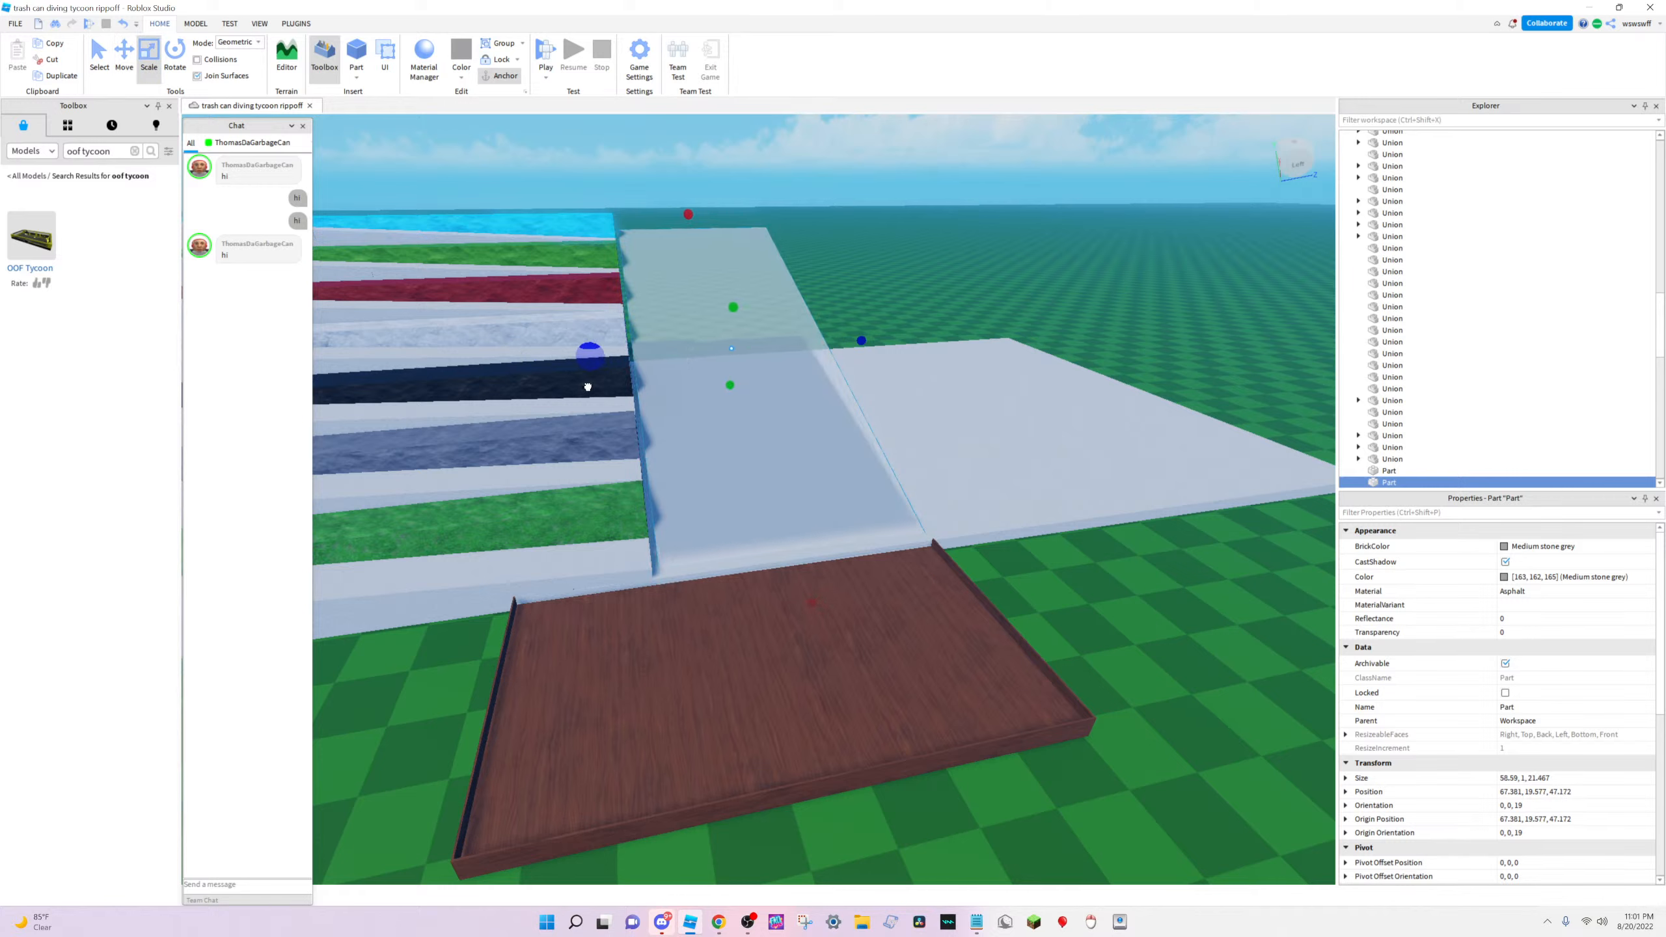
key(a)
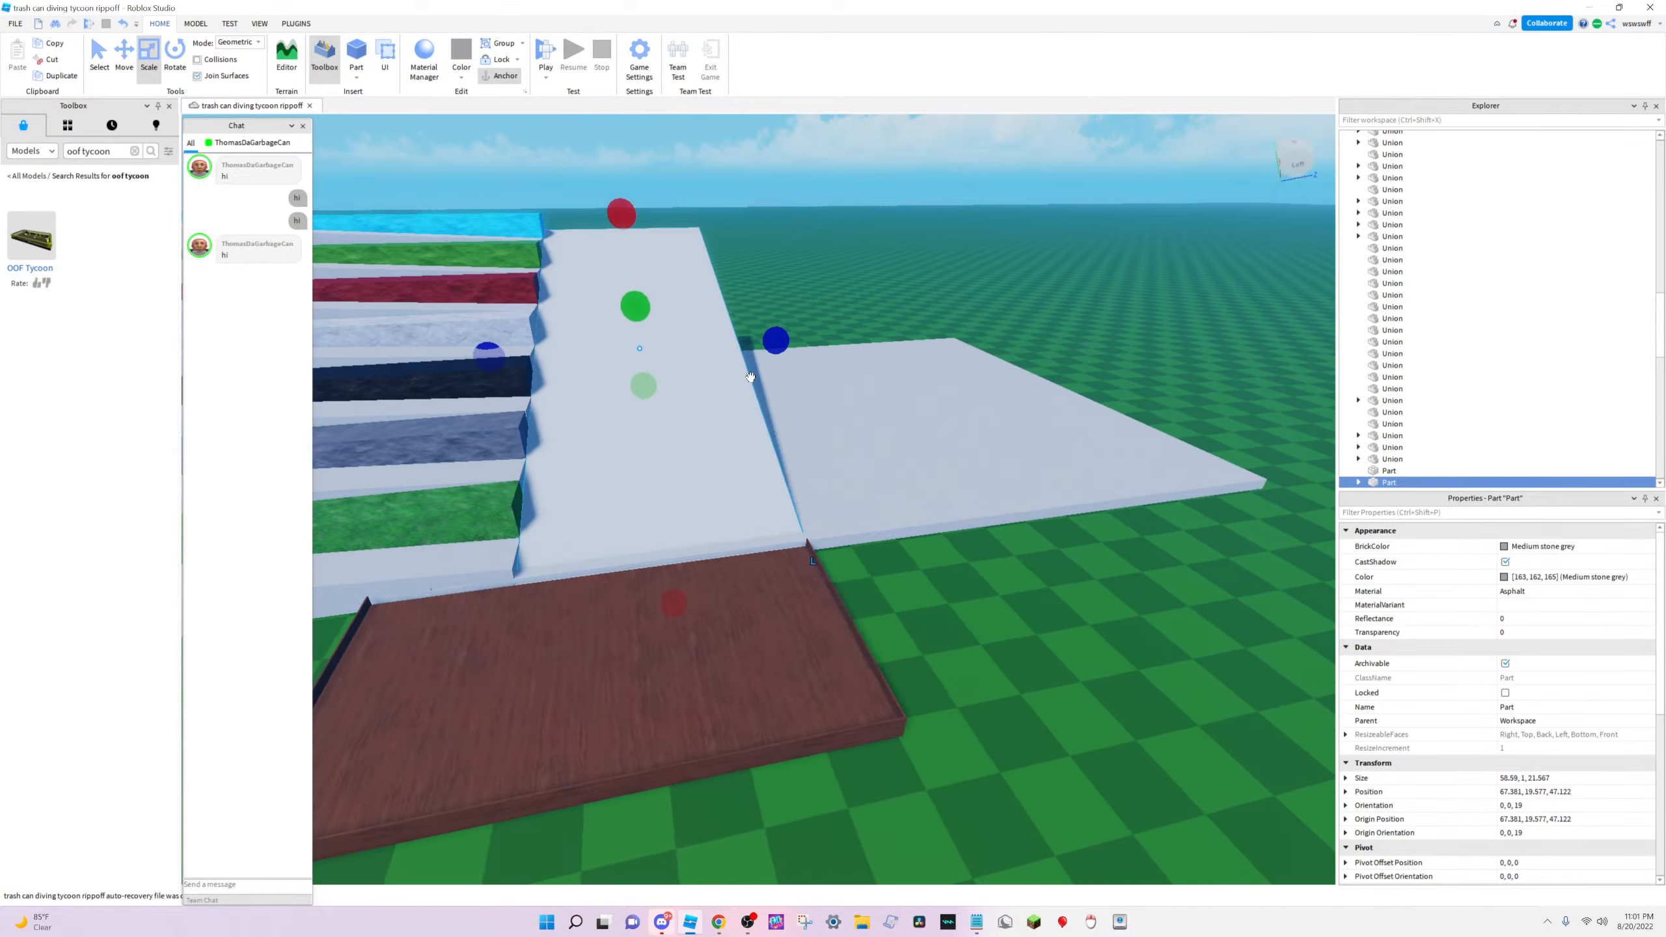
Examine the narrowed ramp from the road, close up and from behind, and select the green baseplate
key(s)
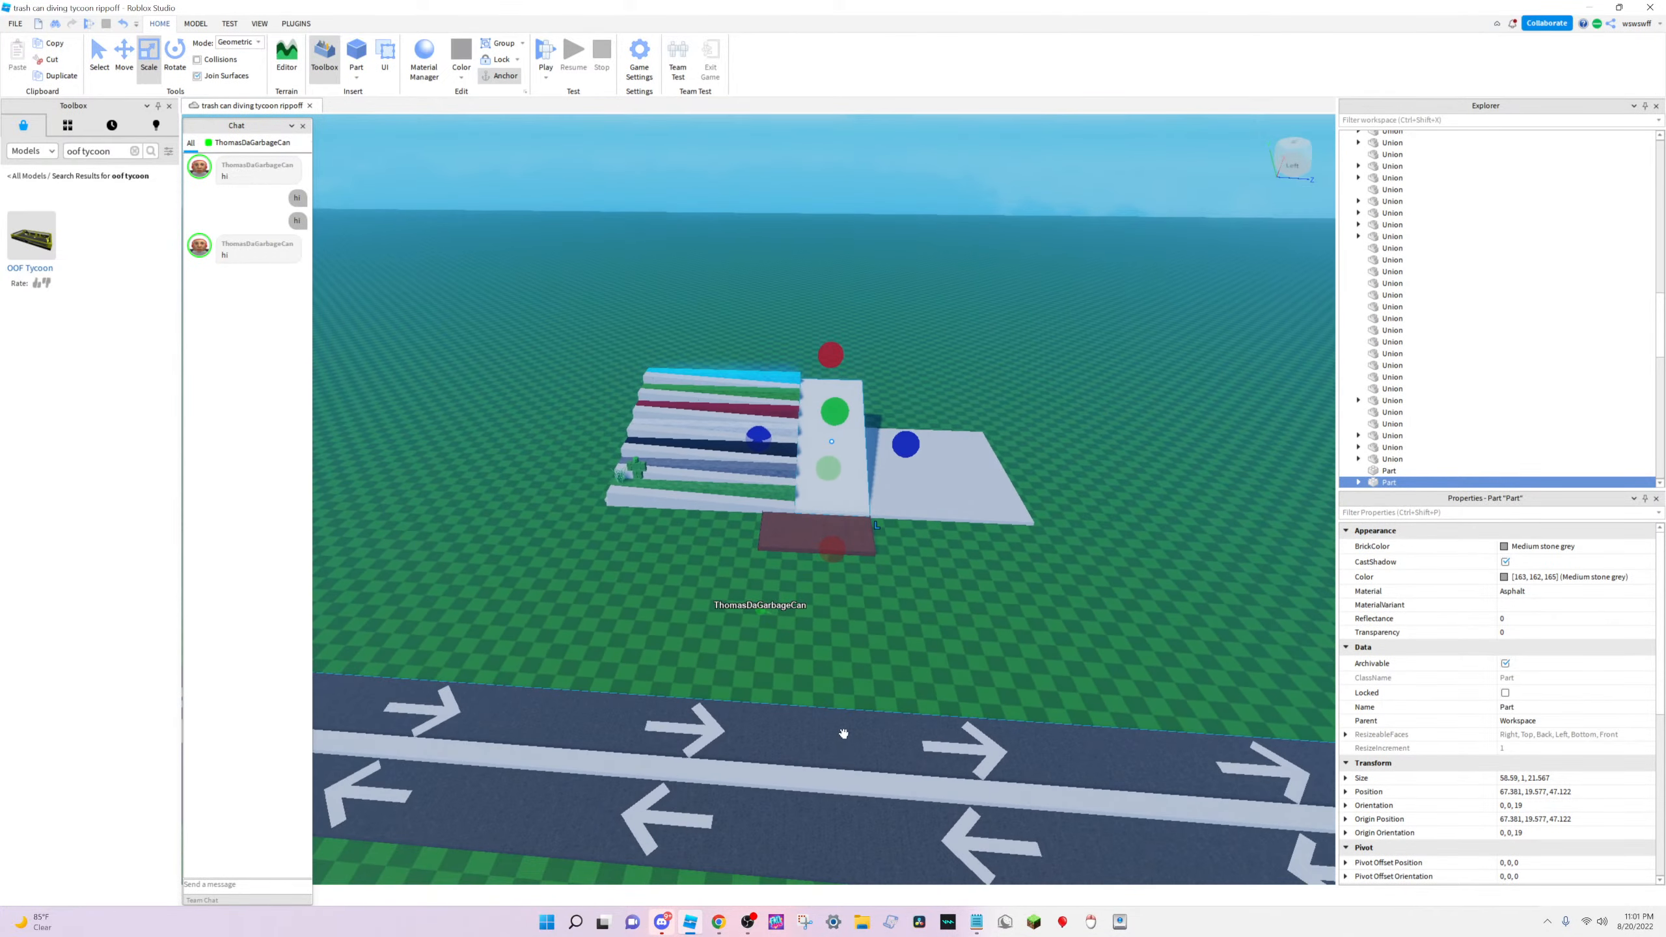
key(w)
key(w)
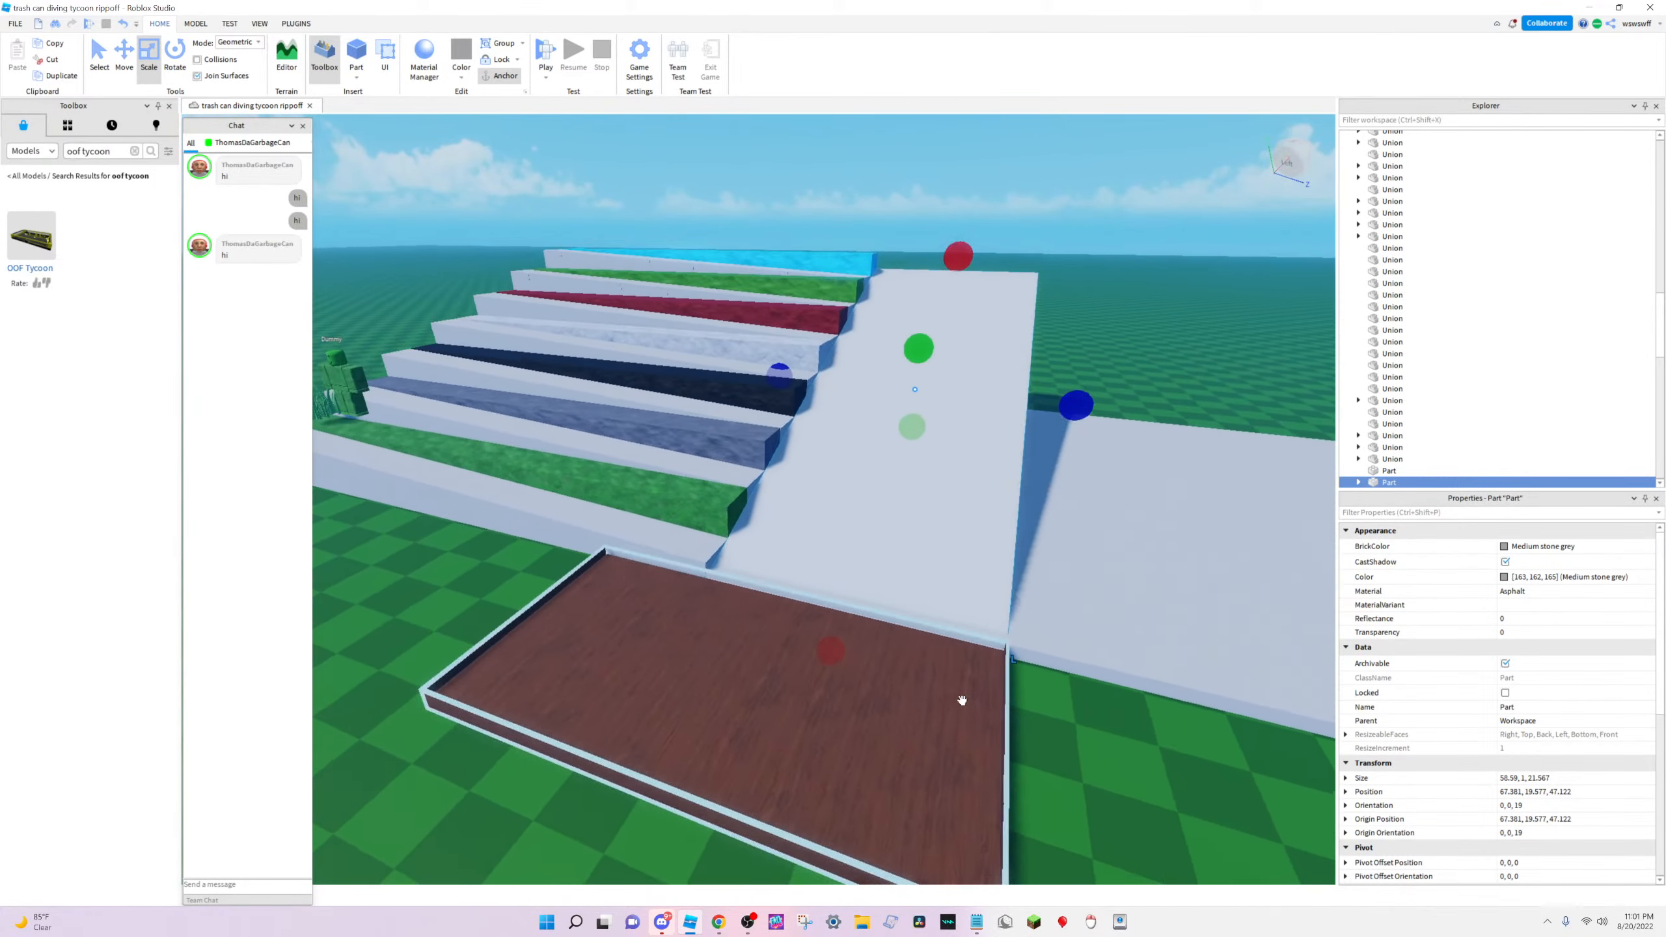
click(997, 750)
right_drag(997, 750, 851, 603)
click(743, 467)
key(s)
click(1046, 589)
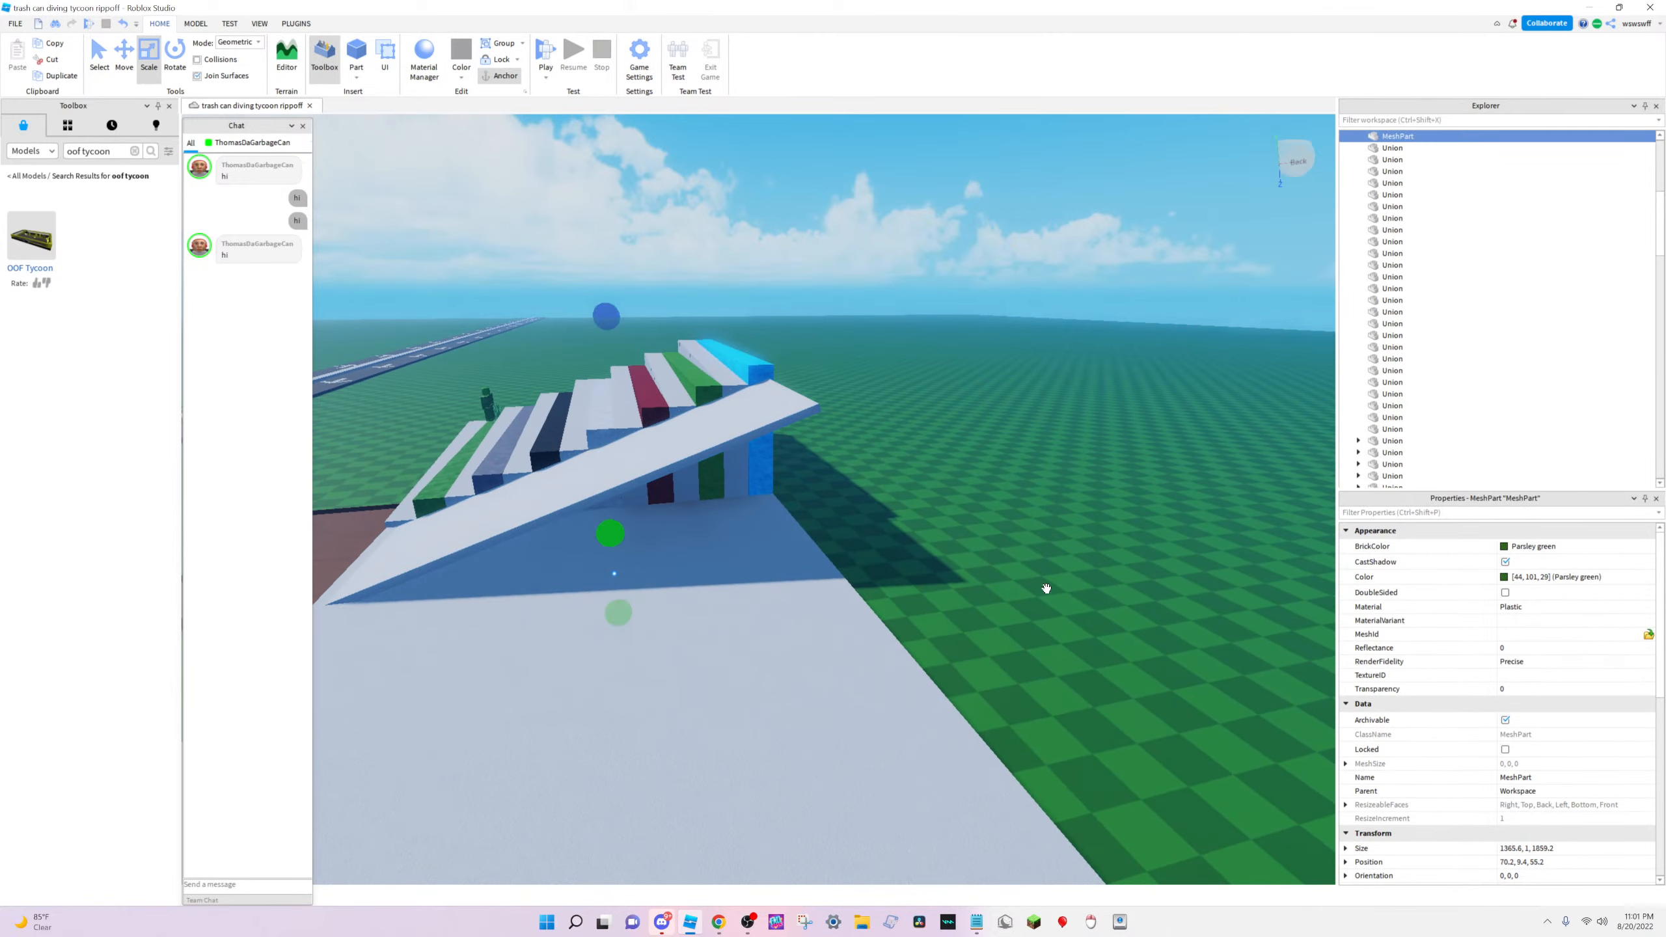
Read the new messages in the Discord group chat, return to Roblox Studio and clear the baseplate selection
click(682, 931)
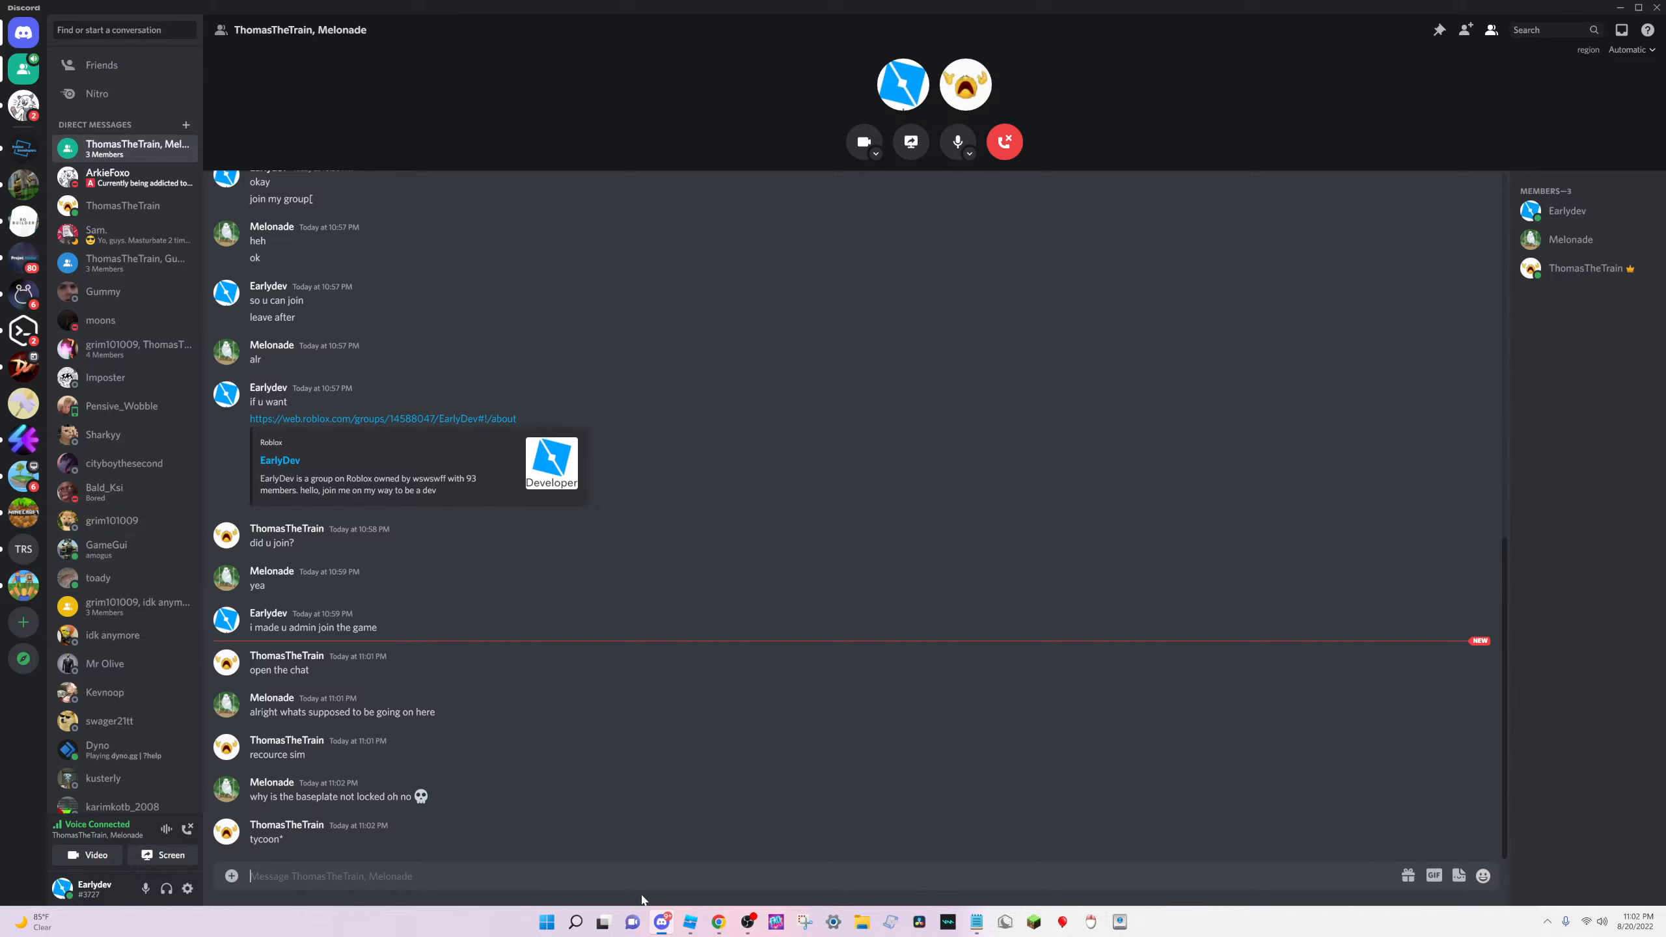
click(689, 926)
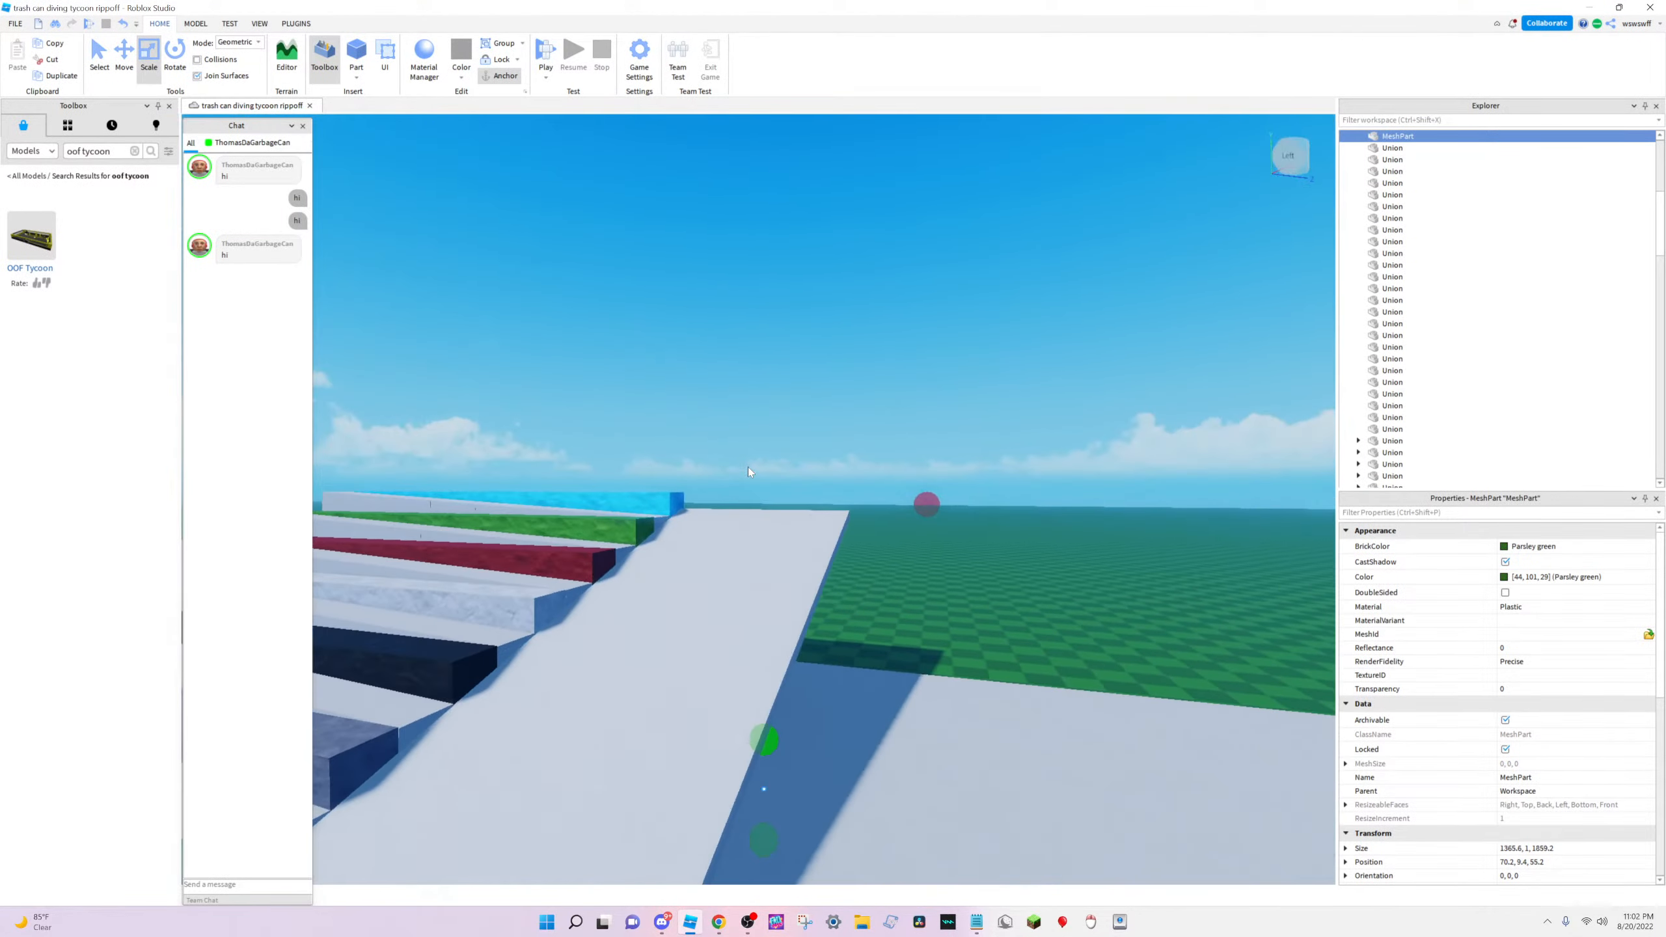
click(747, 467)
right_drag(745, 470, 829, 602)
key(s)
key(a)
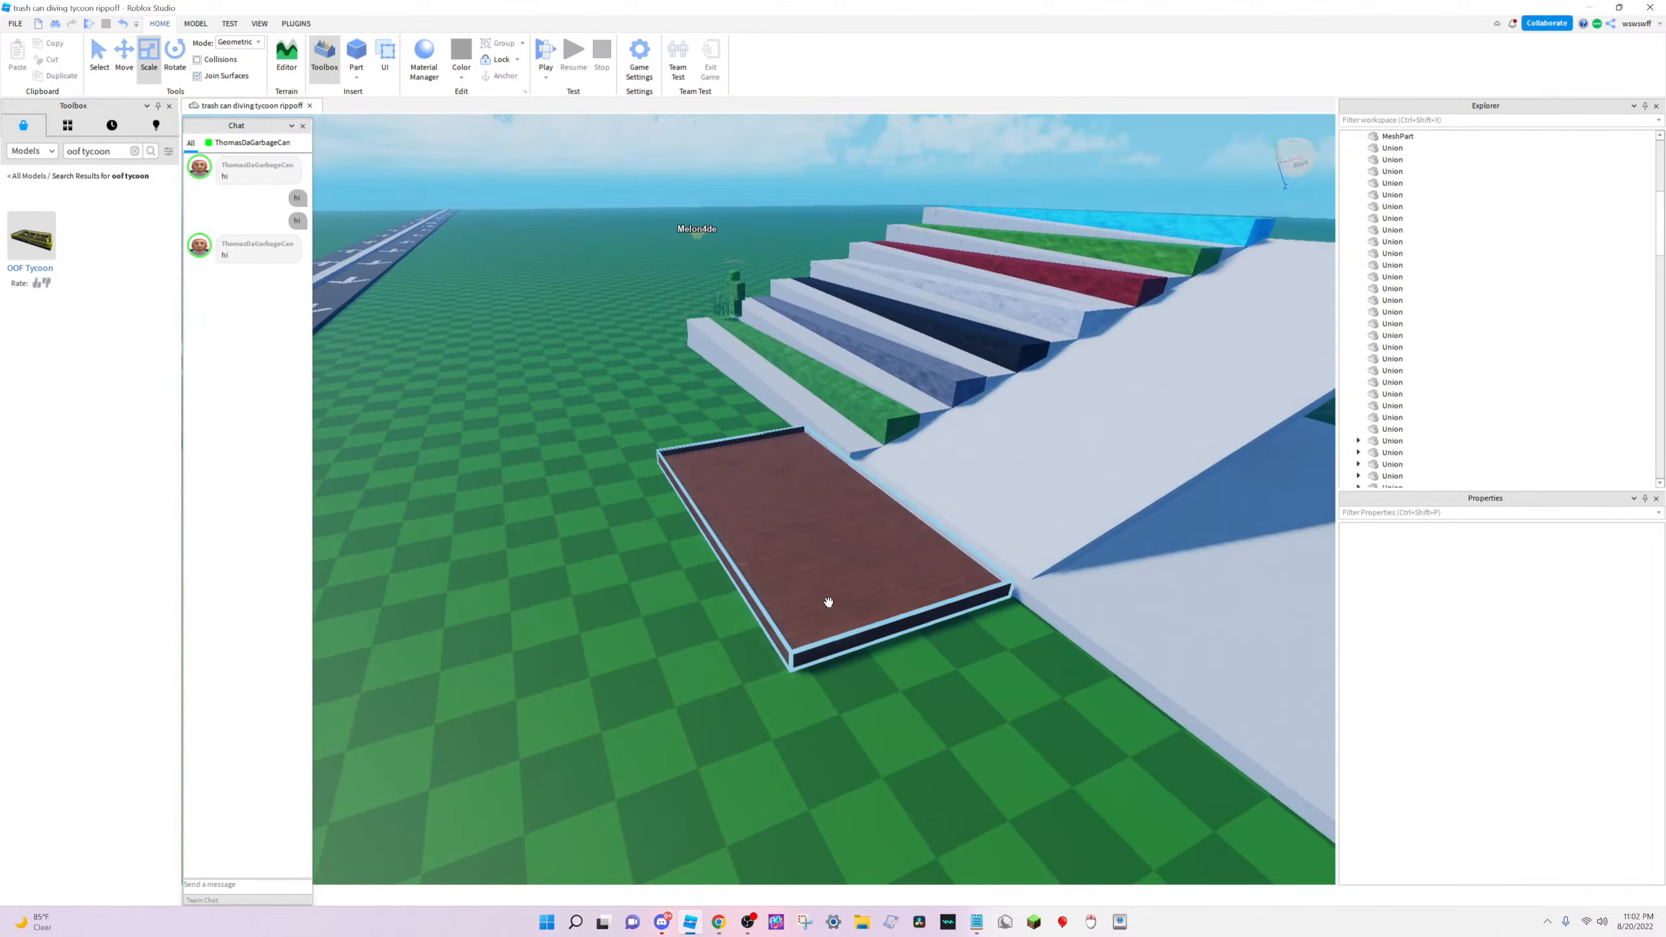
Check the Discord group chat for further replies and try selecting the road and the baseplate in Roblox Studio
click(663, 922)
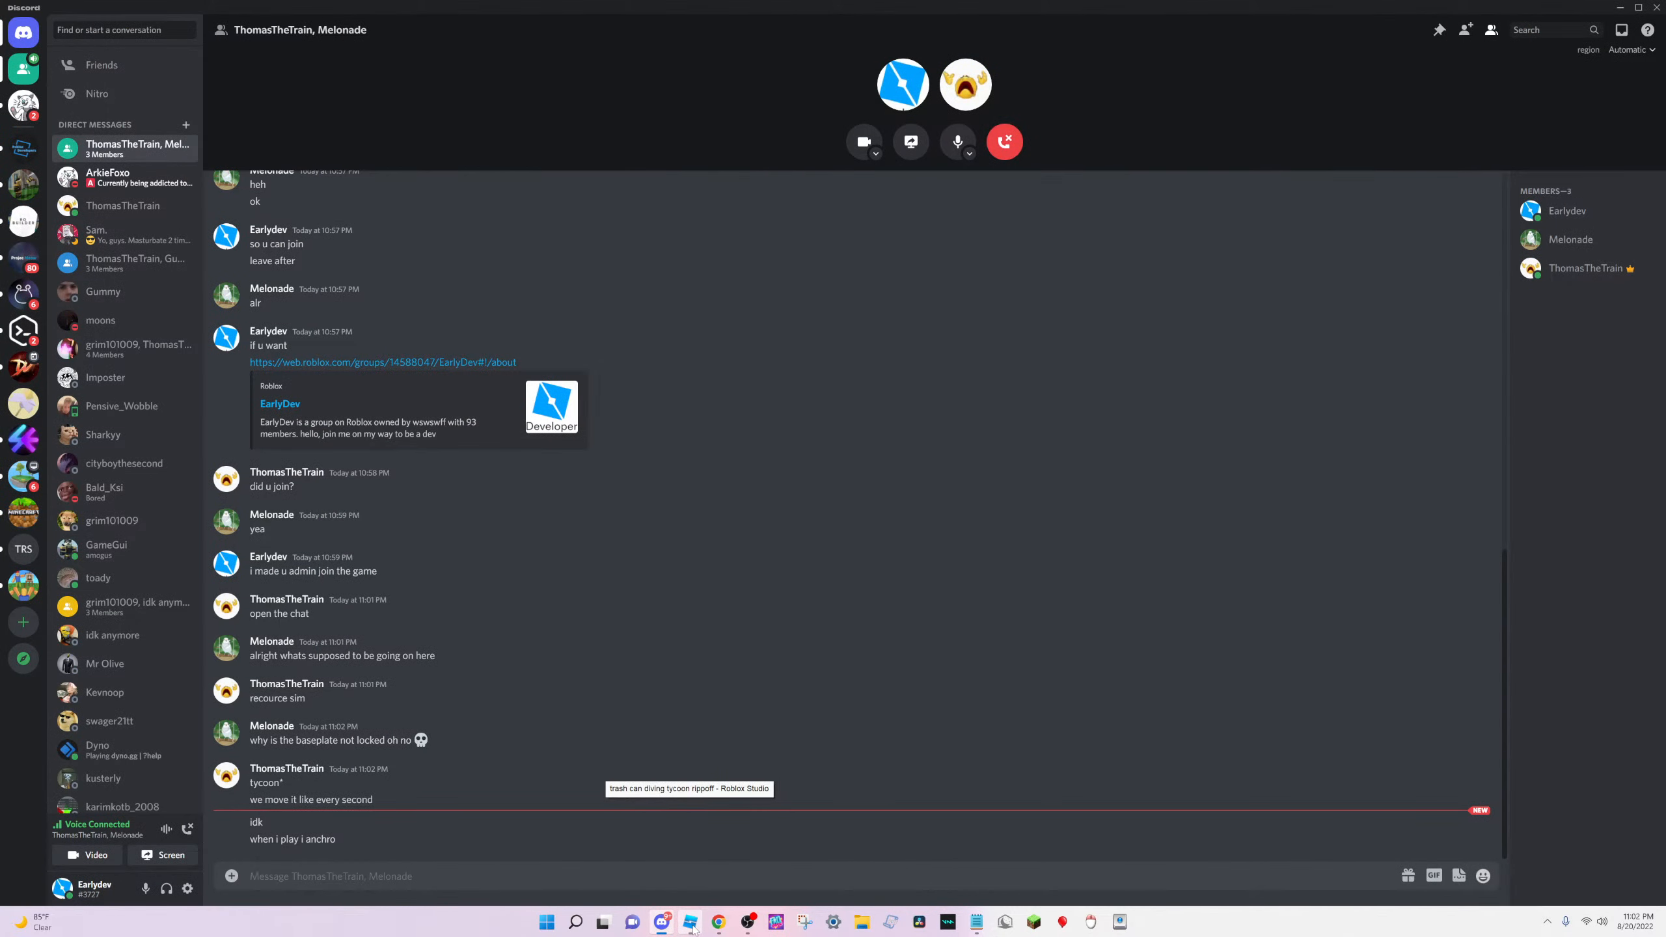
click(691, 925)
click(691, 925)
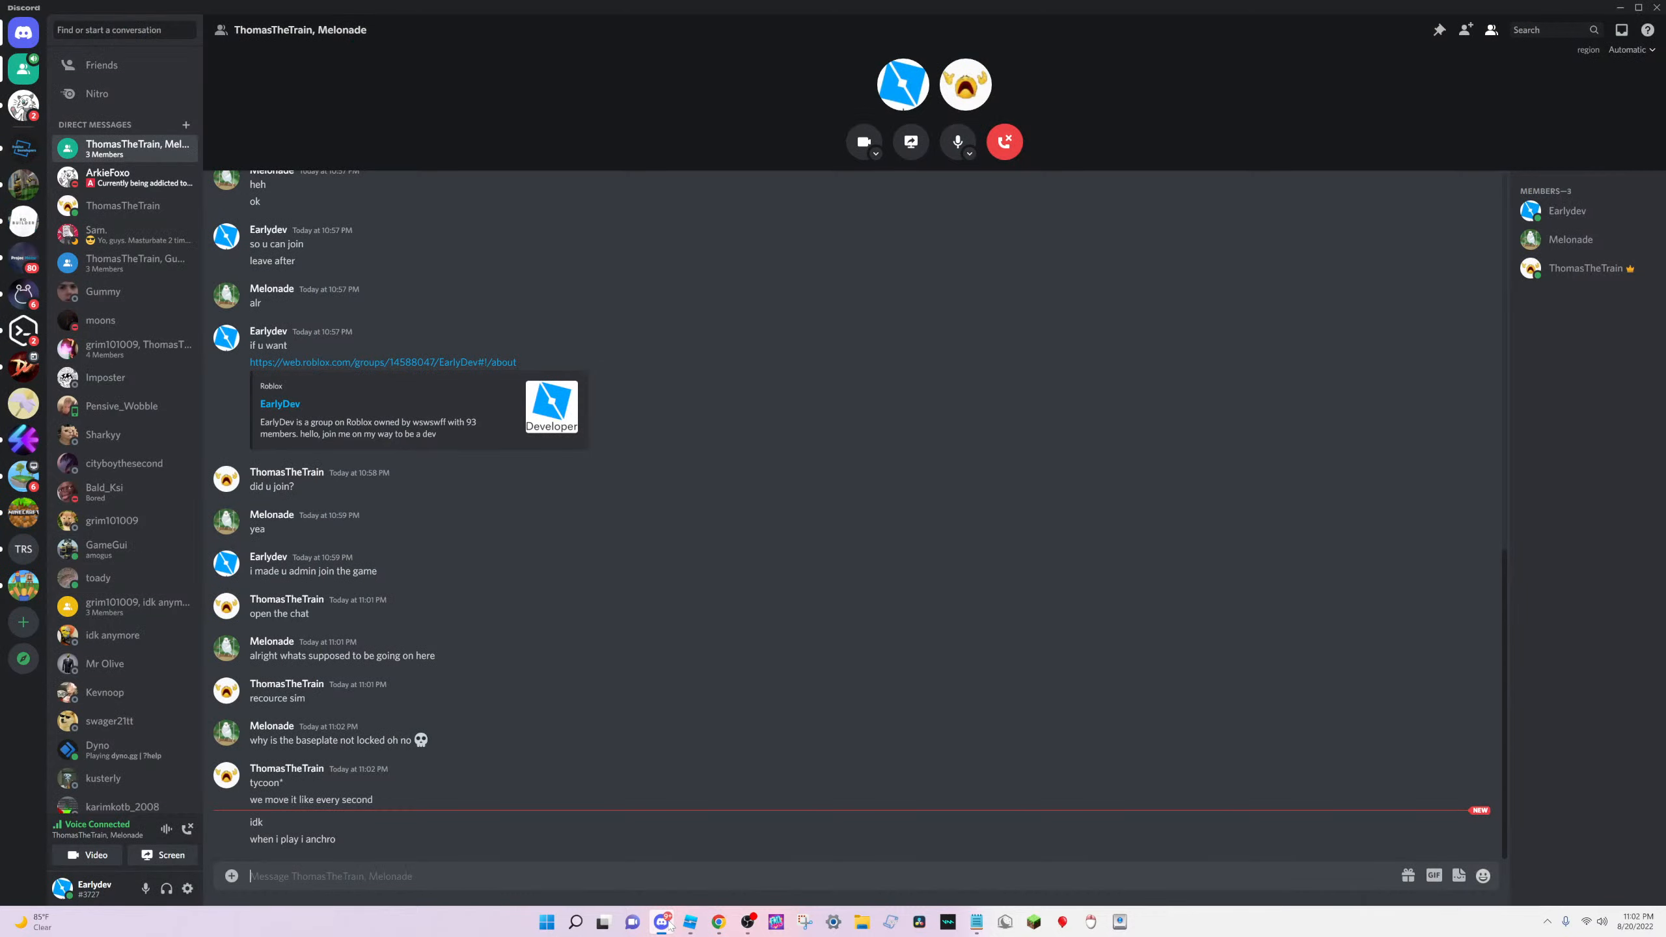
click(691, 925)
right_drag(845, 440, 835, 563)
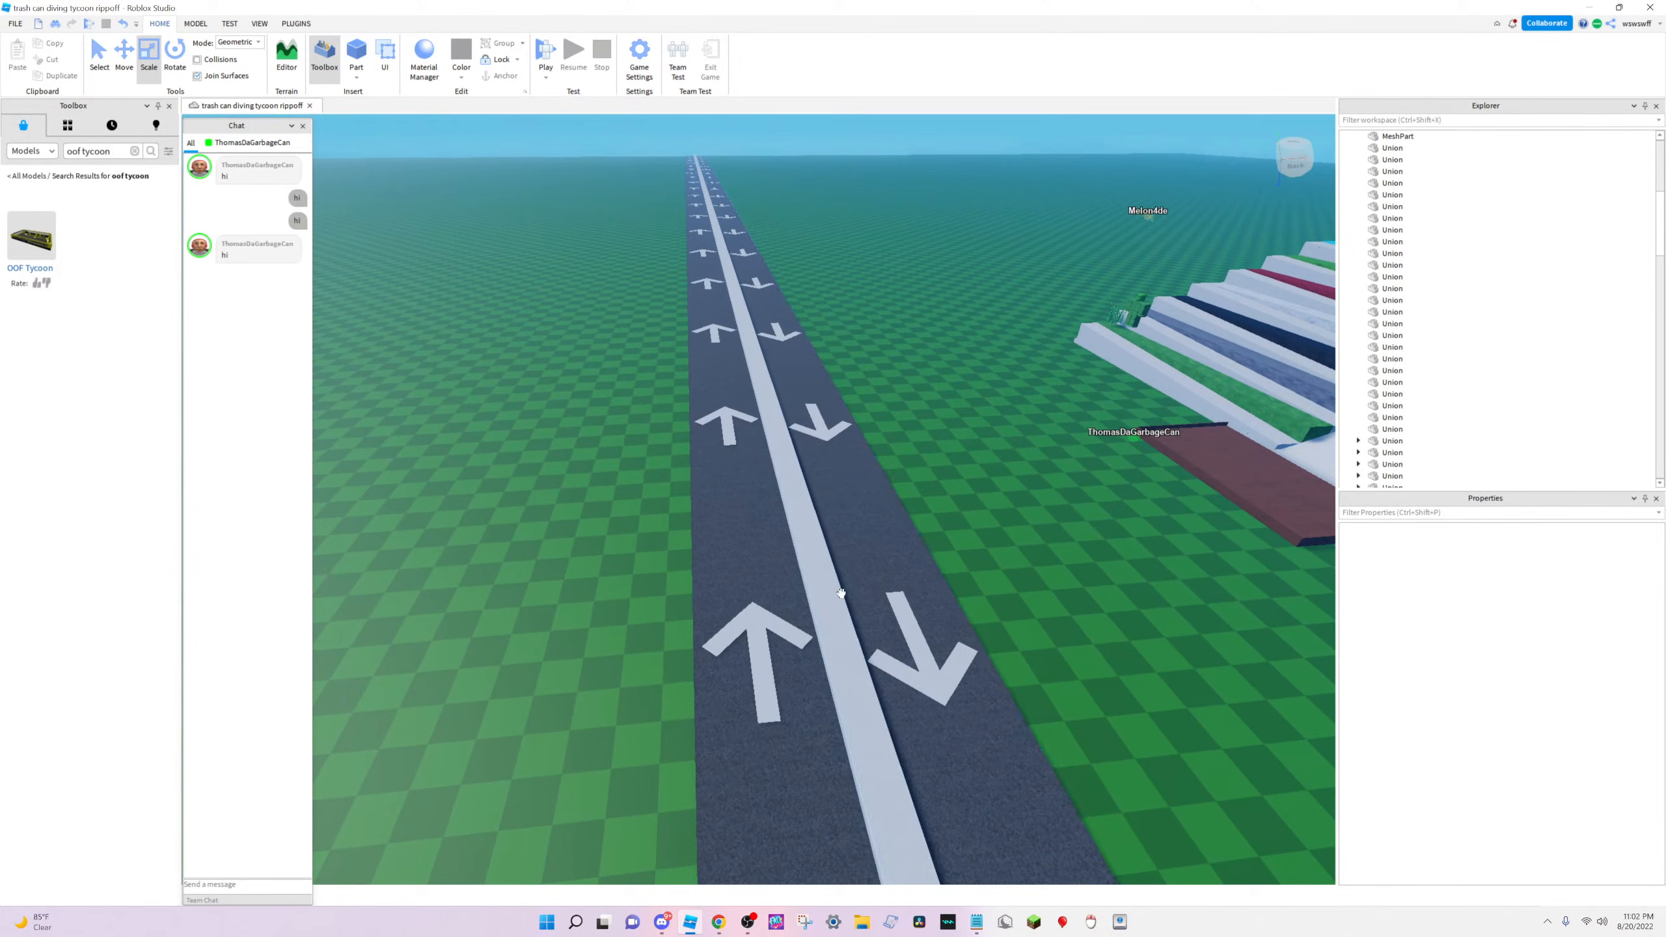
click(871, 587)
click(1046, 596)
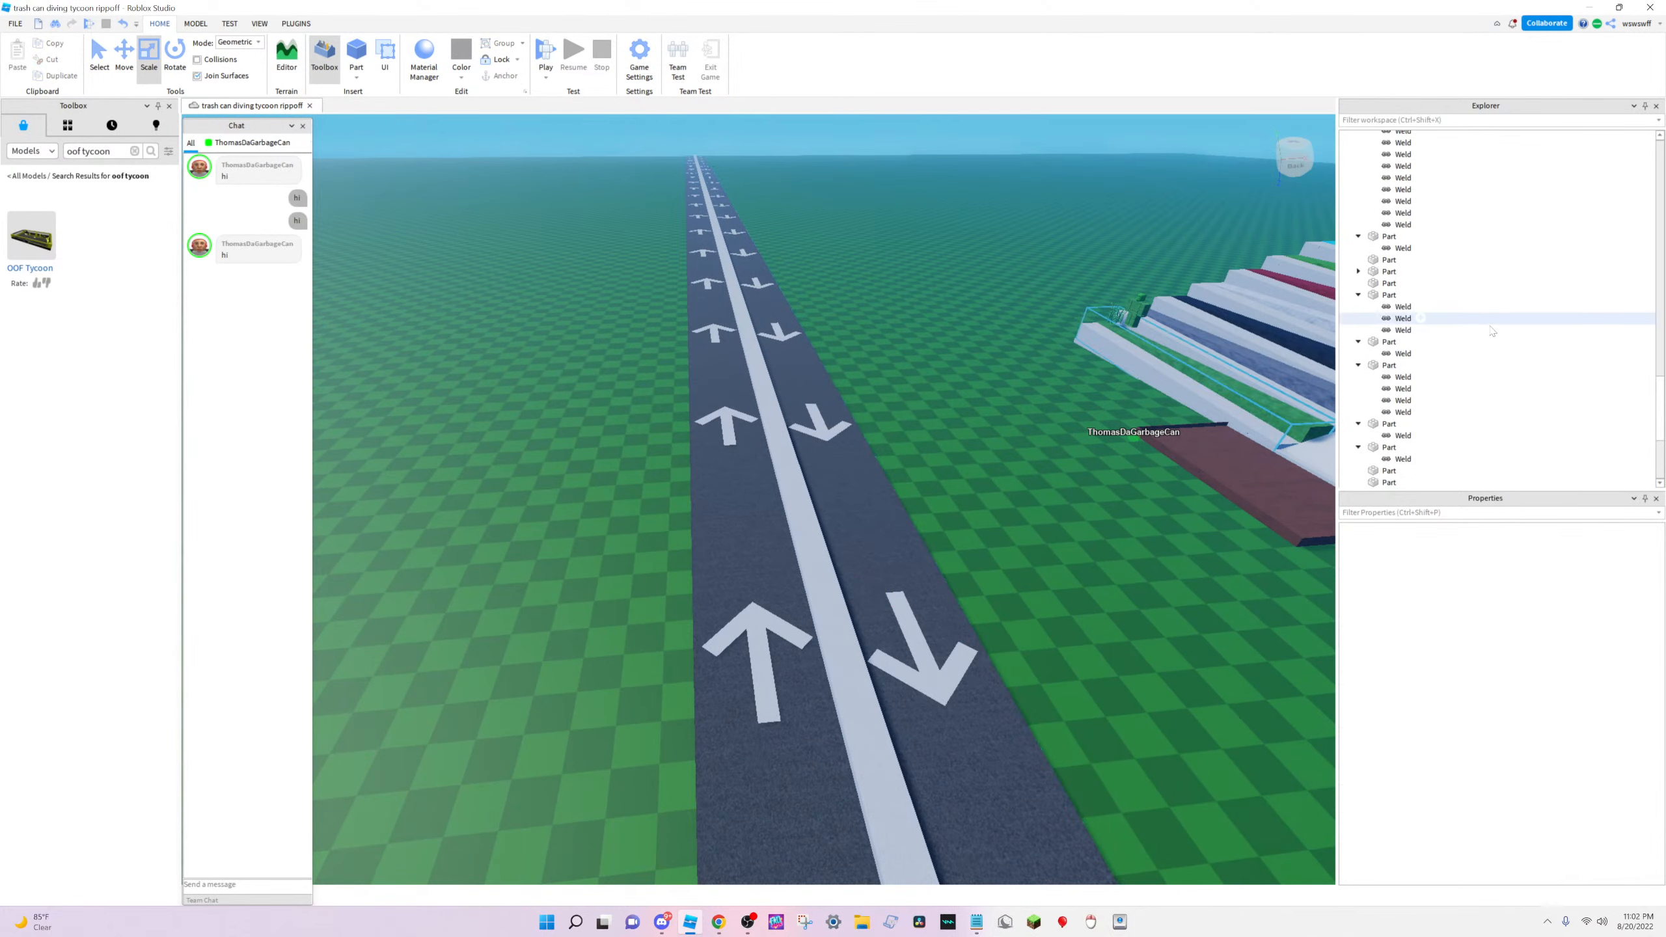
Collapse the expanded Part entries in the workspace hierarchy so their welds are hidden
click(1358, 365)
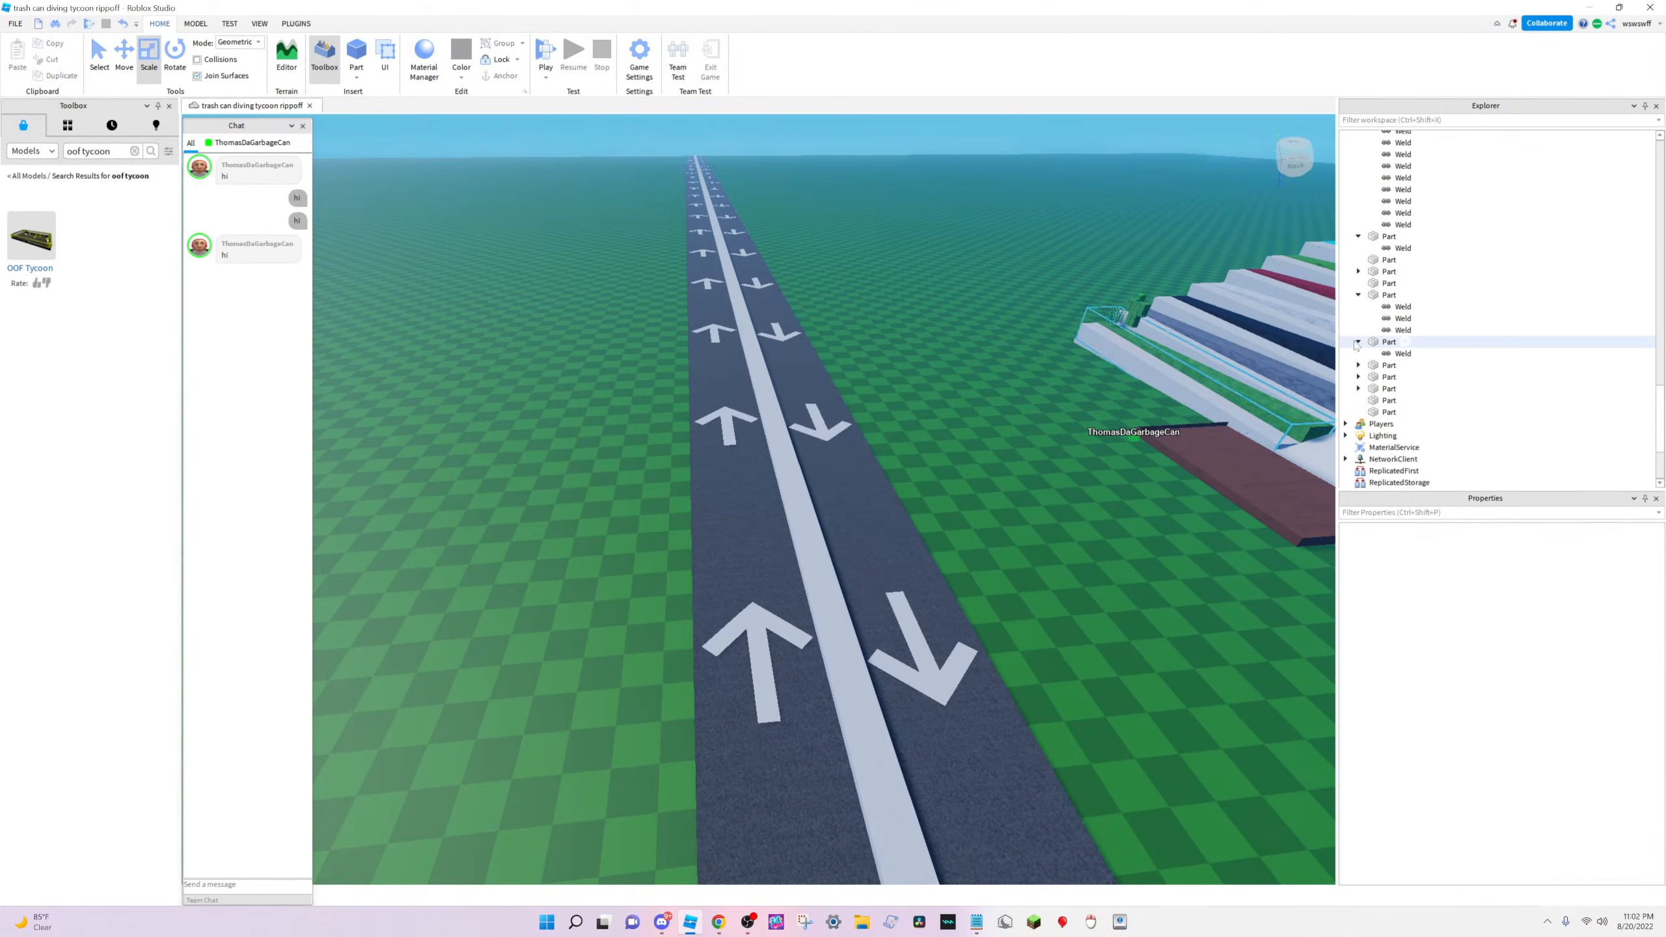
click(915, 656)
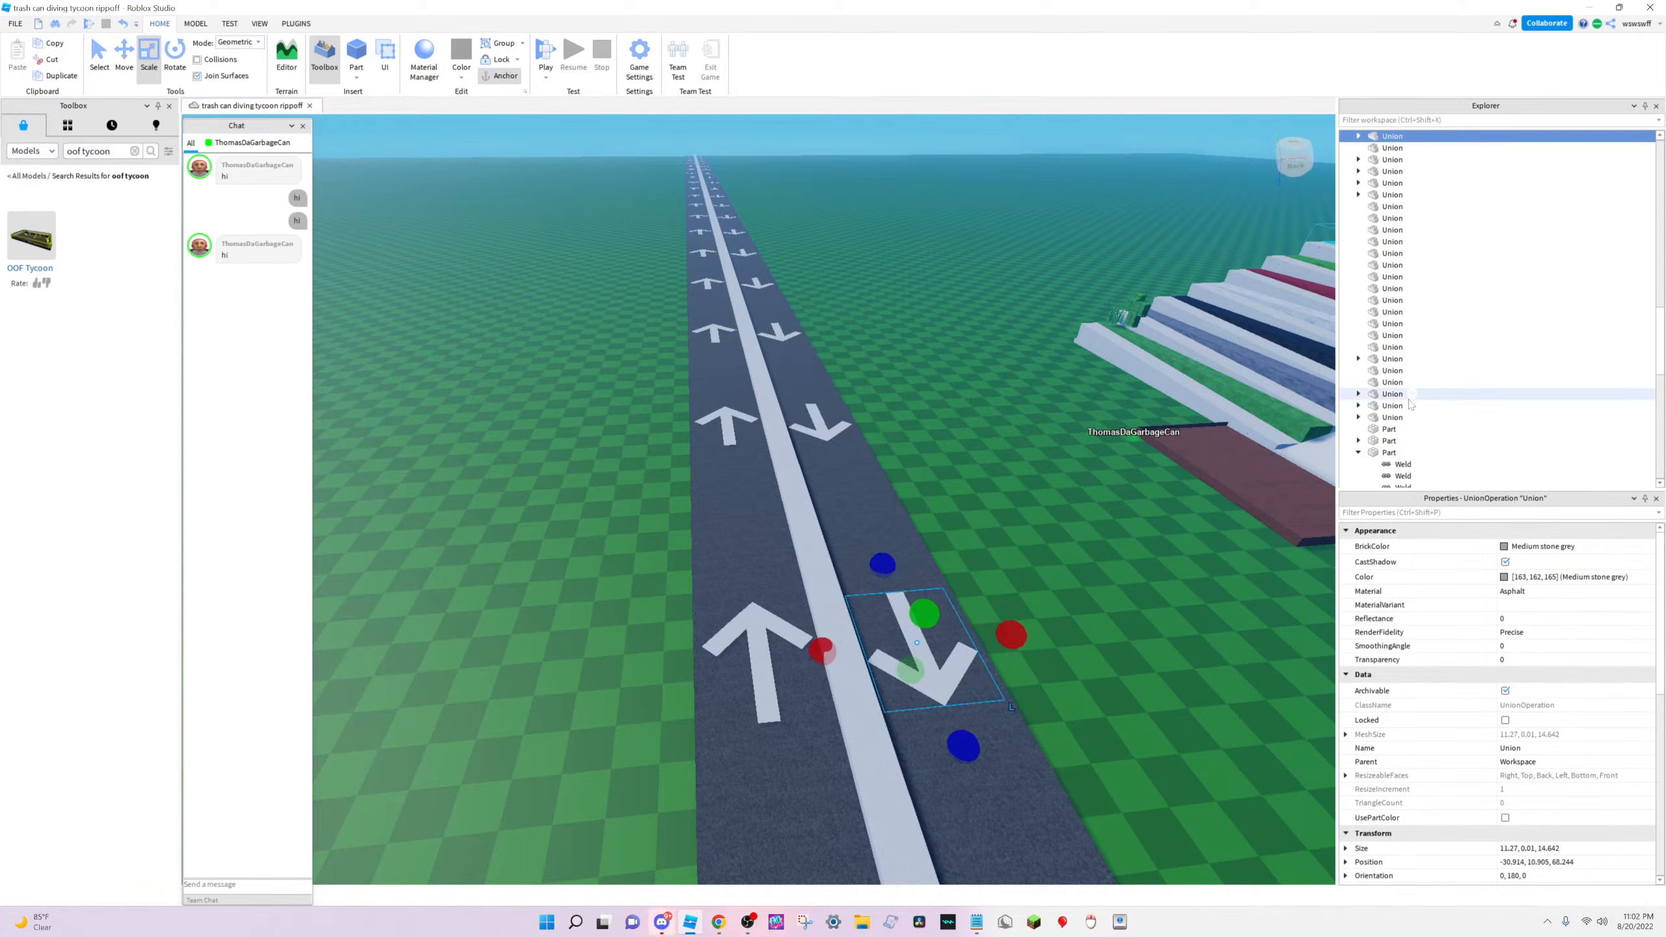
scroll(1410, 405, down, 5)
click(1367, 216)
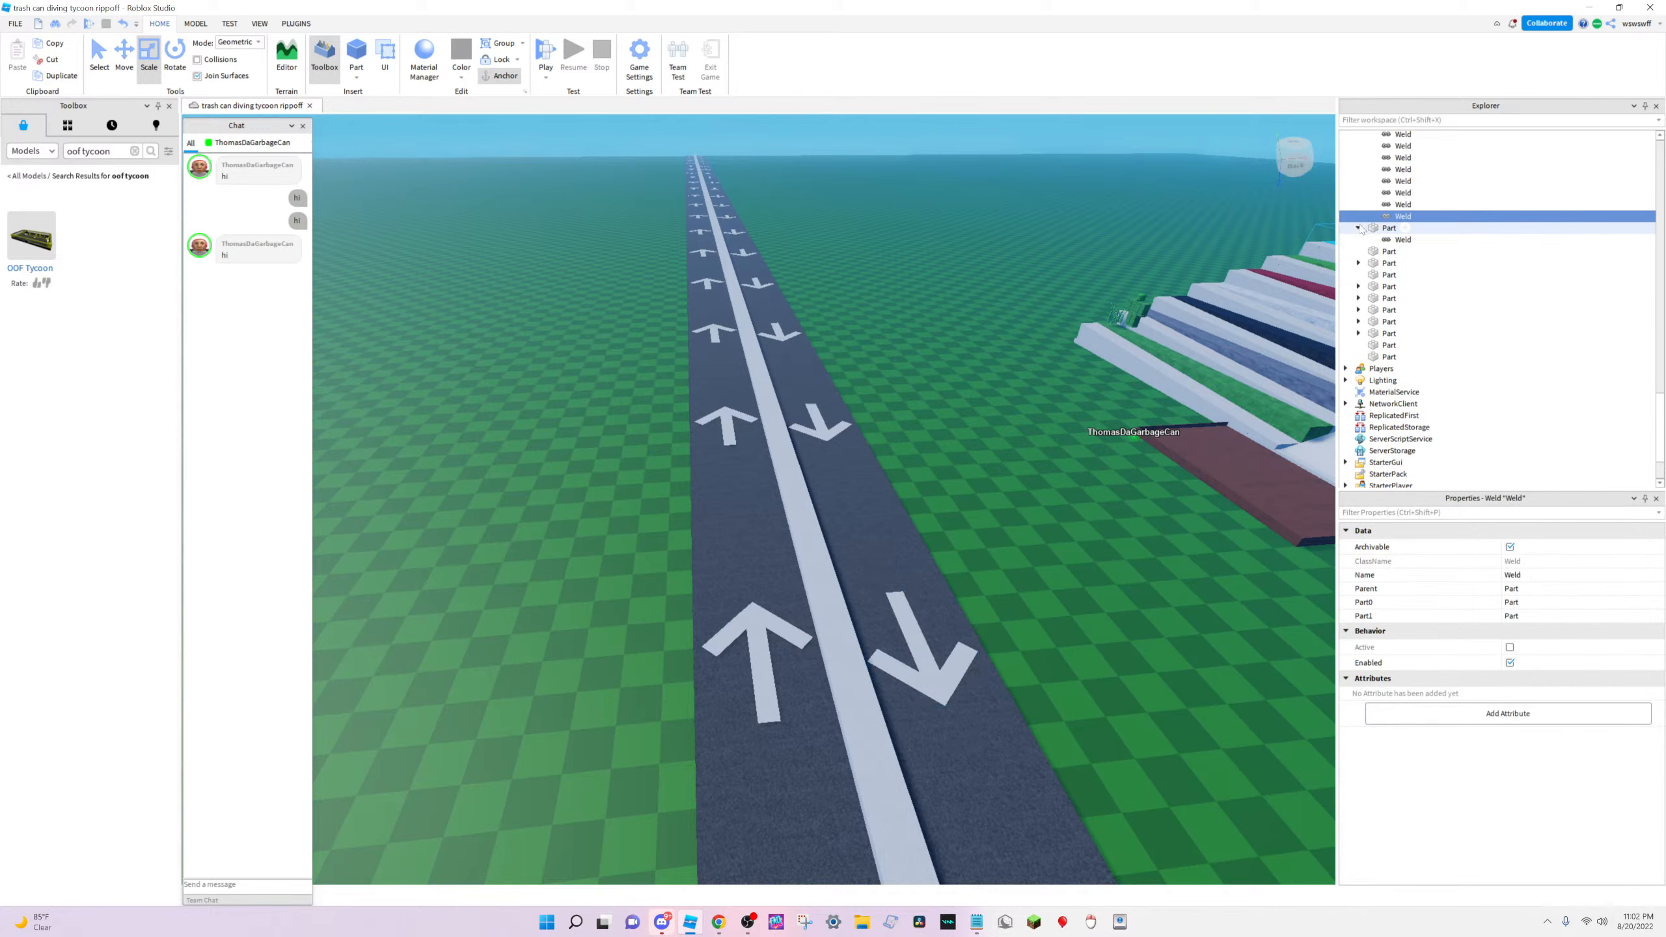
scroll(1361, 231, up, 4)
click(1358, 162)
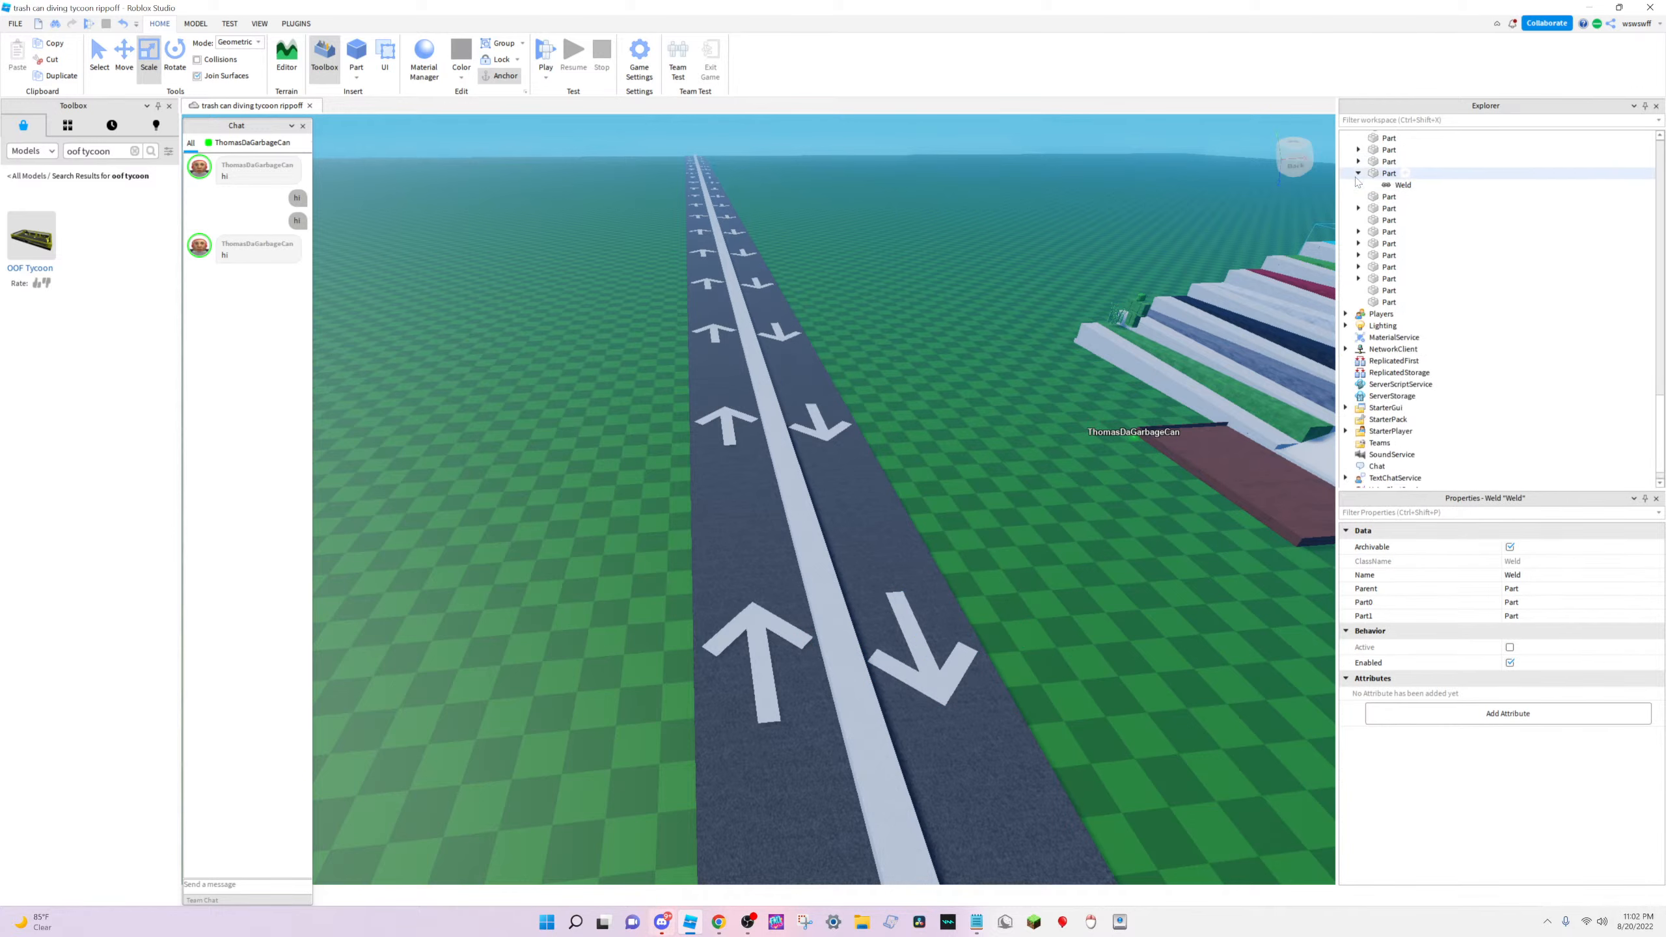
click(1356, 175)
scroll(1397, 289, up, 3)
Group all the loose unions and parts at the end of the workspace, from the last Part up to the first Union, into one model
click(1362, 391)
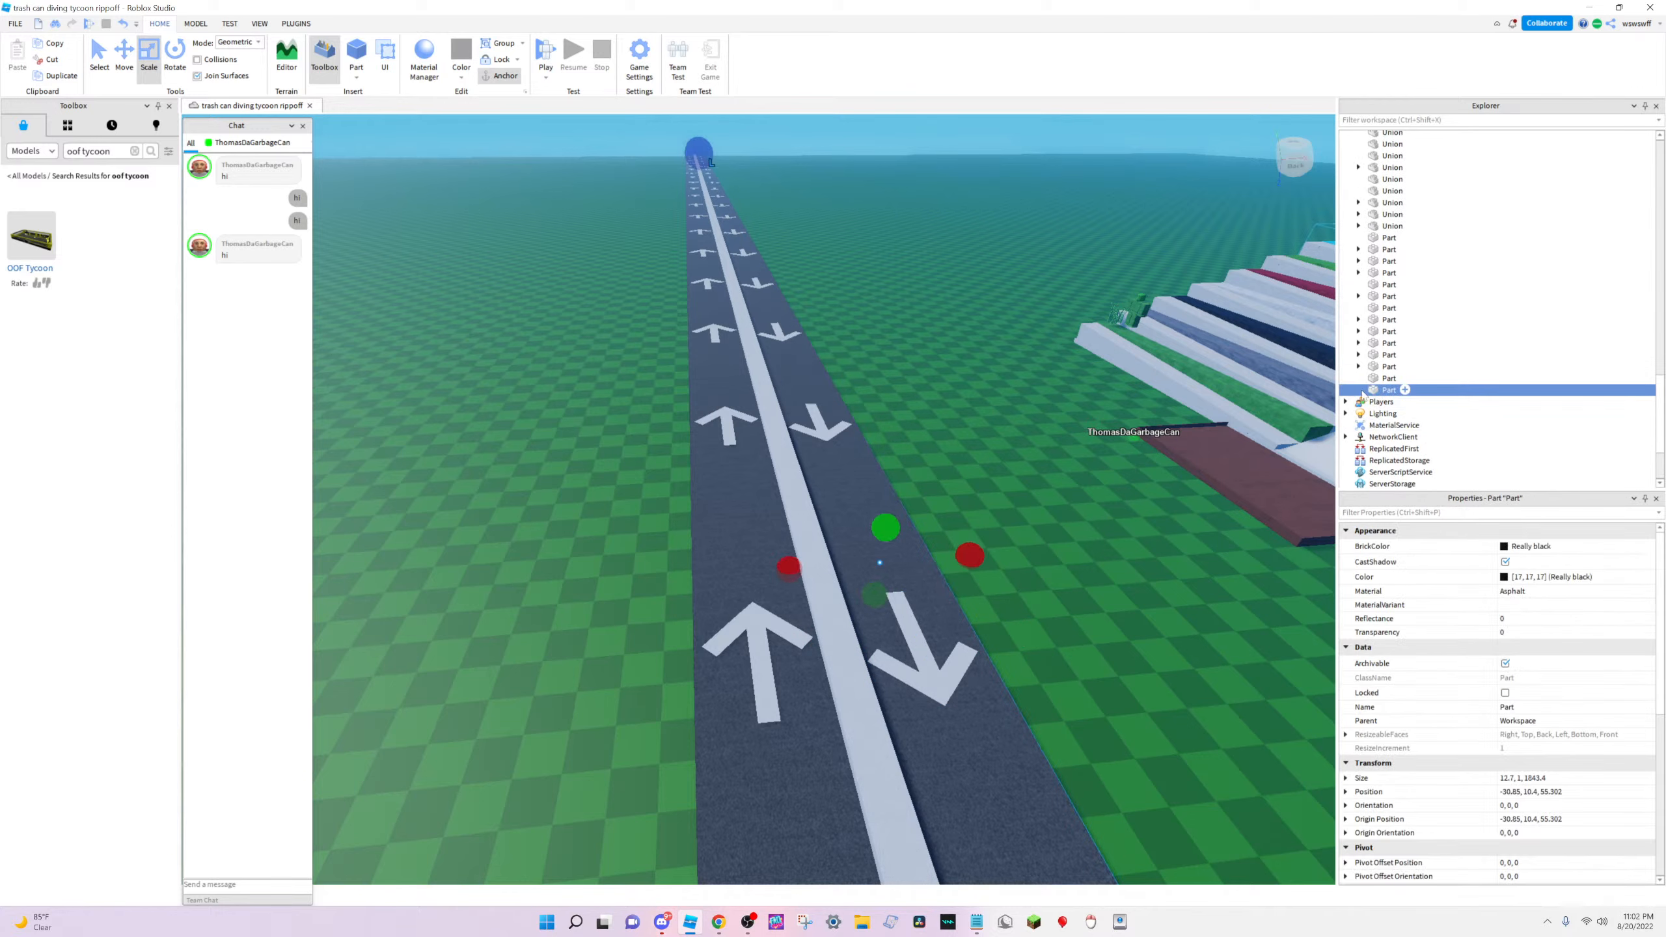
key(f)
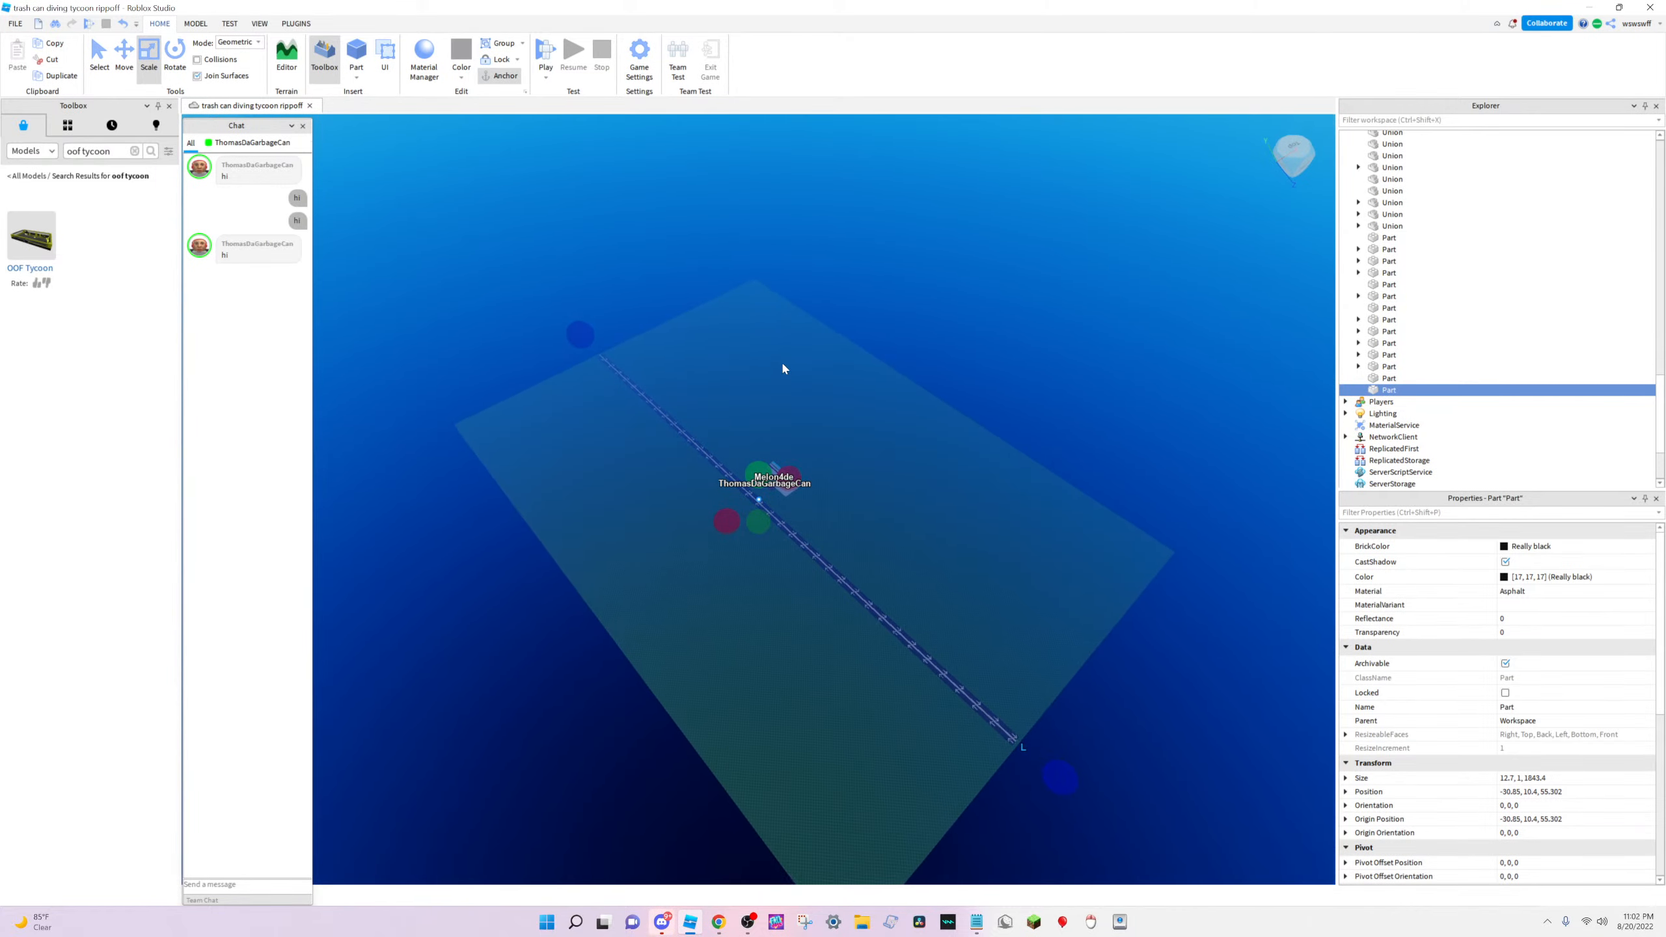
scroll(762, 446, up, 5)
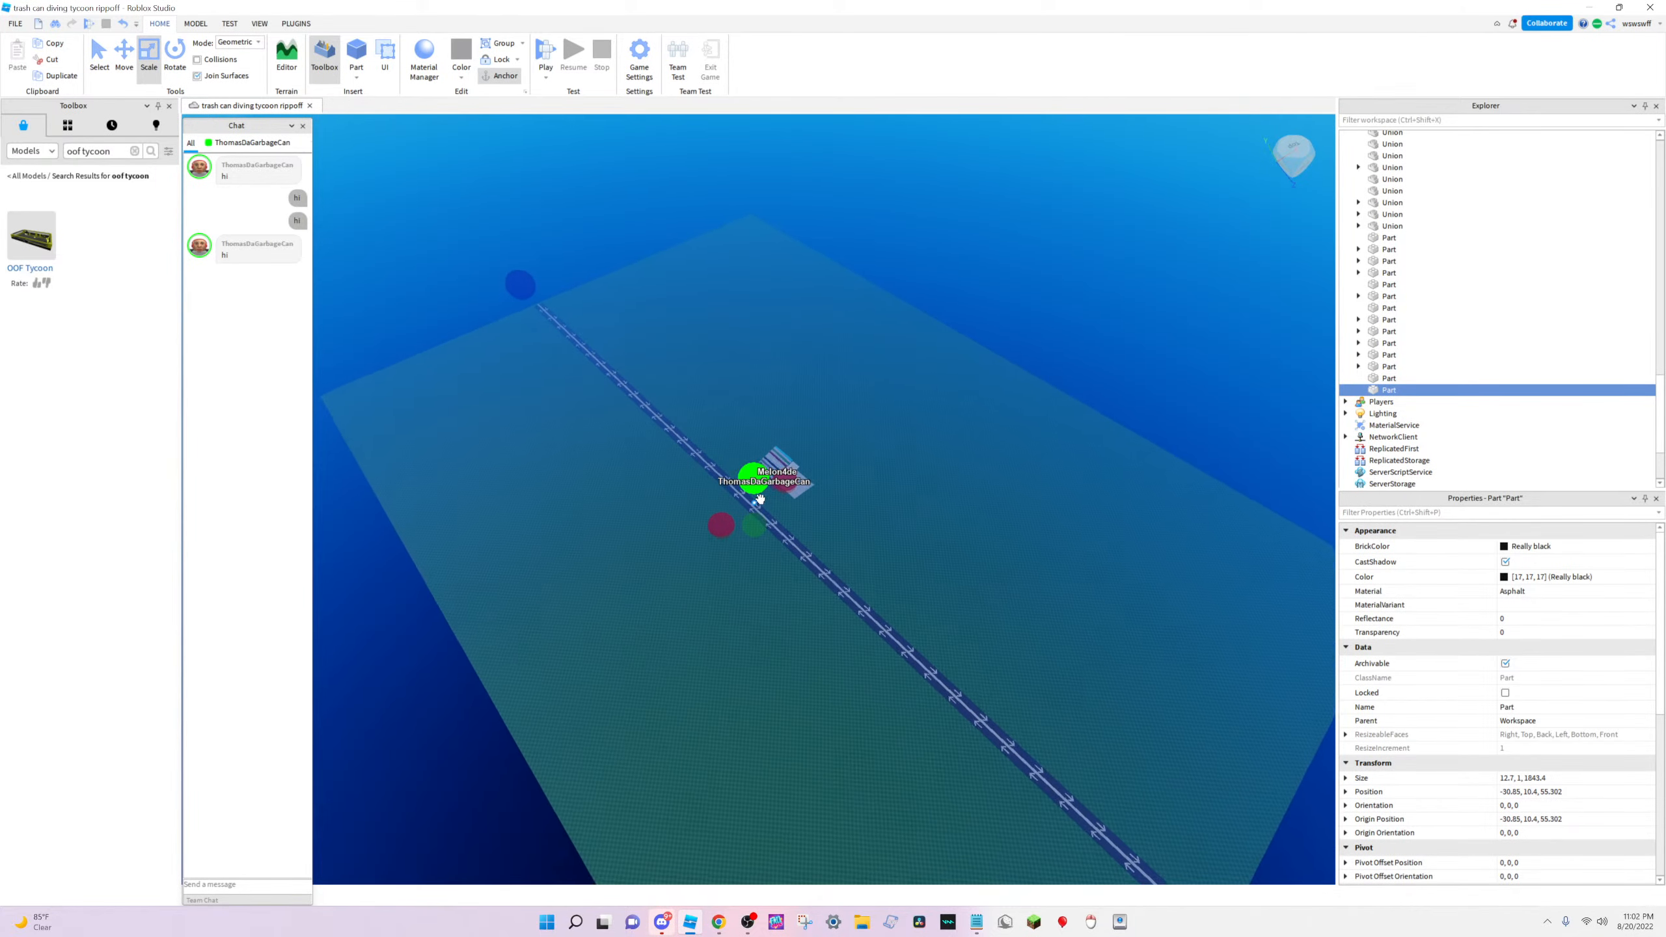
scroll(1494, 309, up, 10)
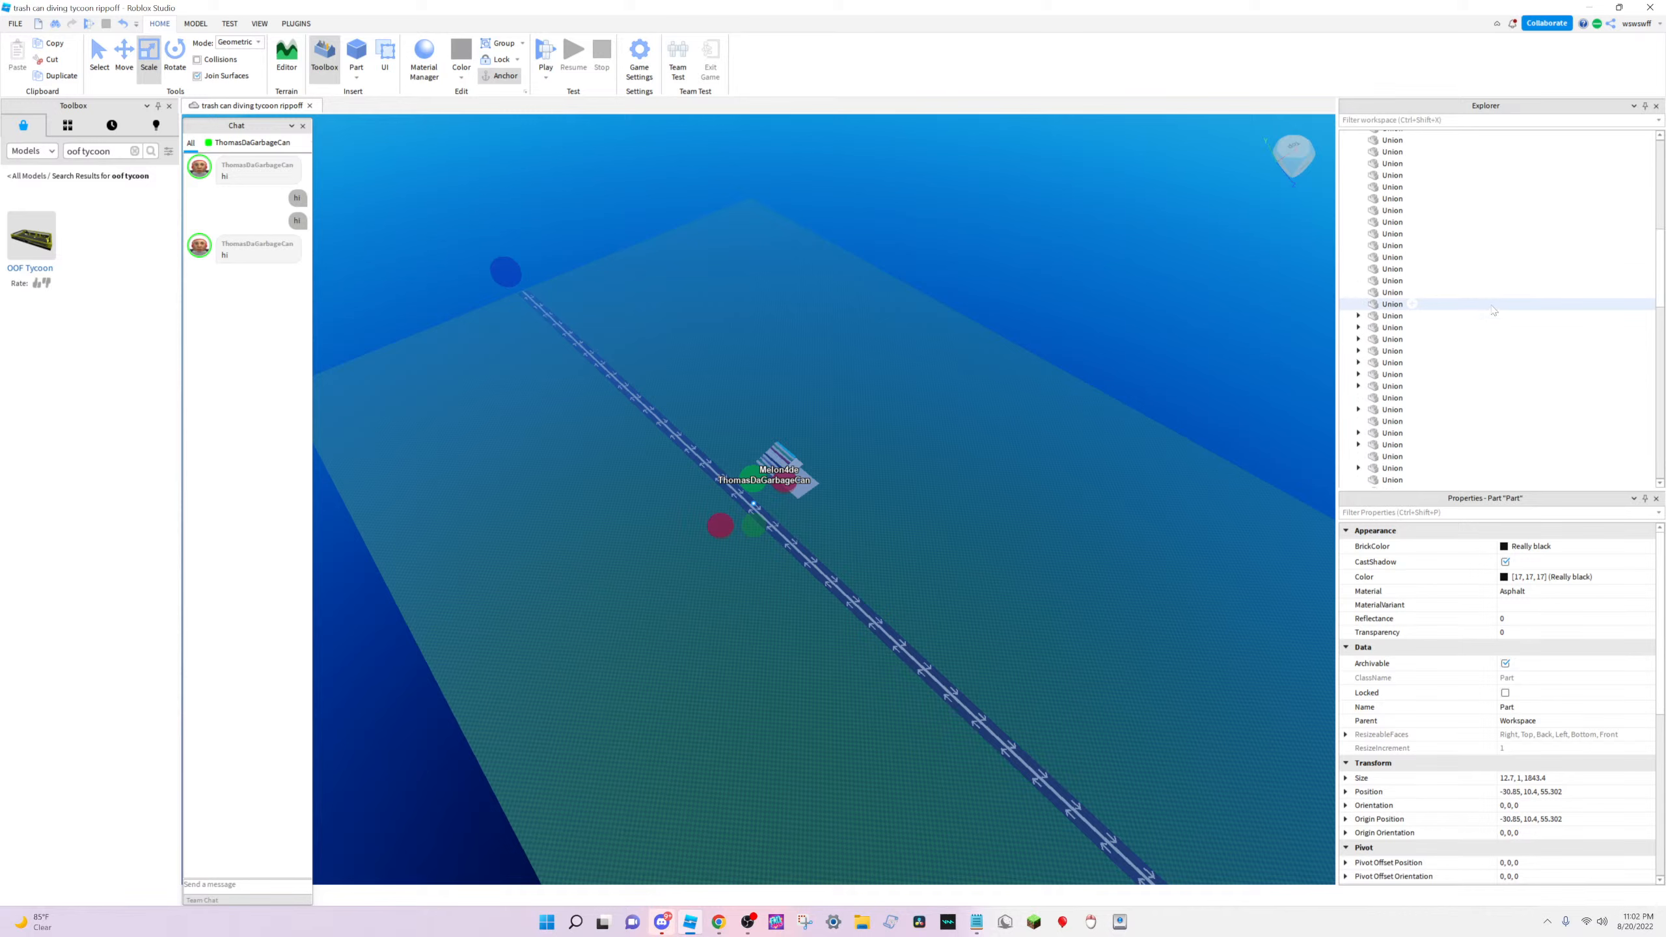
scroll(1493, 308, up, 5)
shift+click(1410, 289)
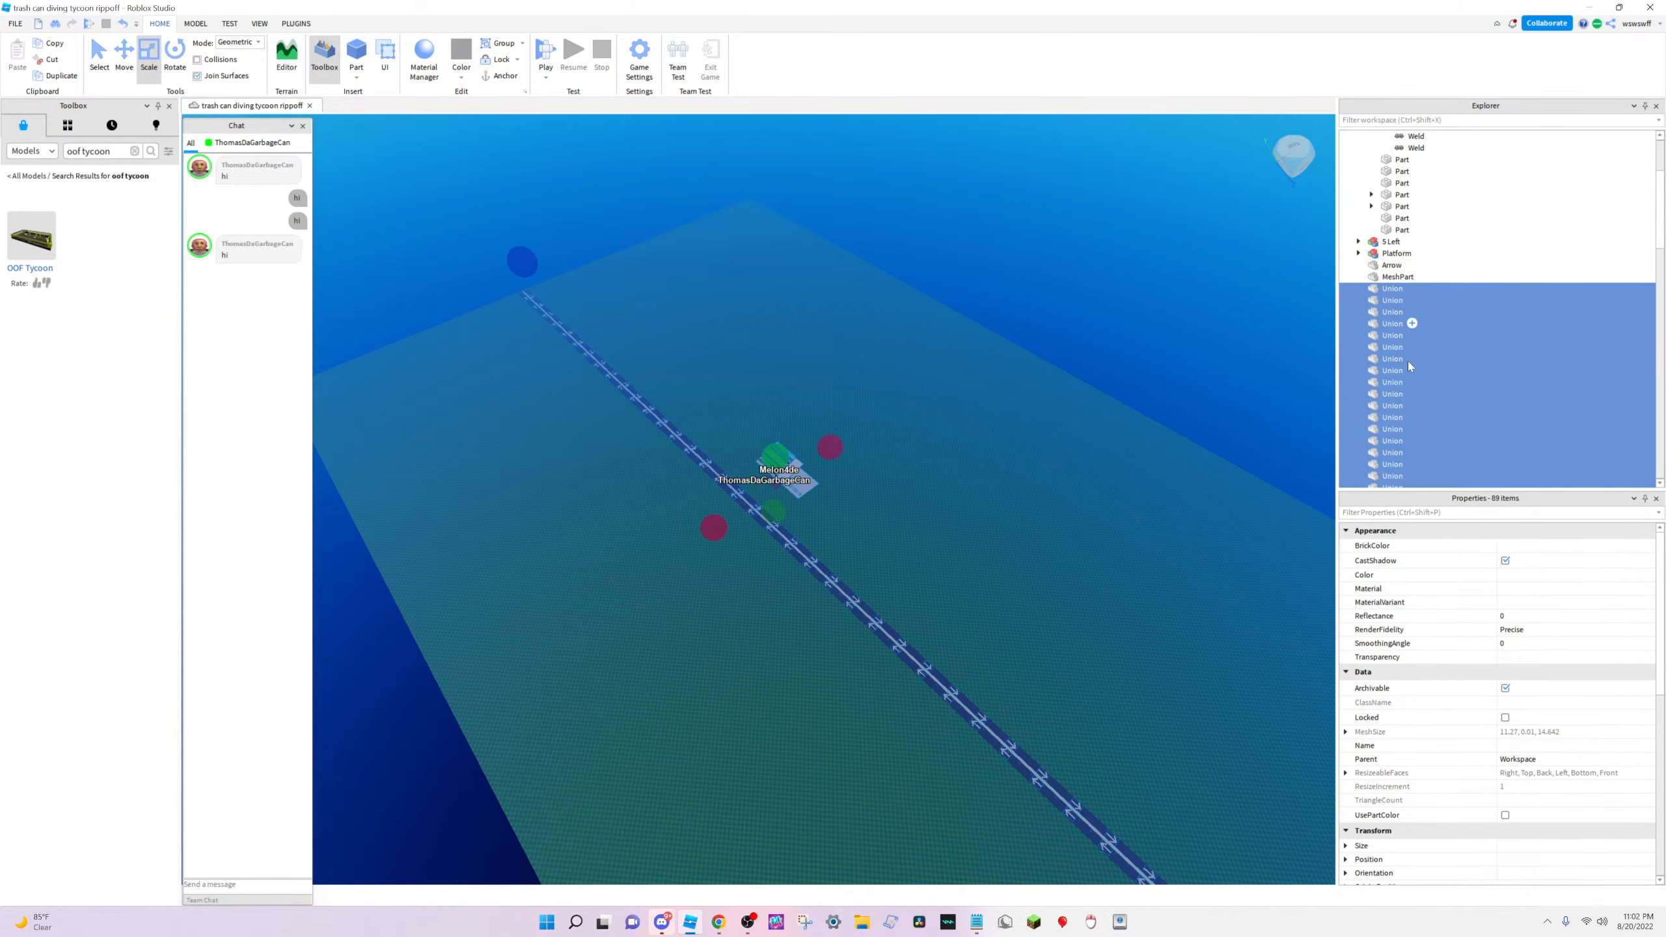
right_click(1410, 365)
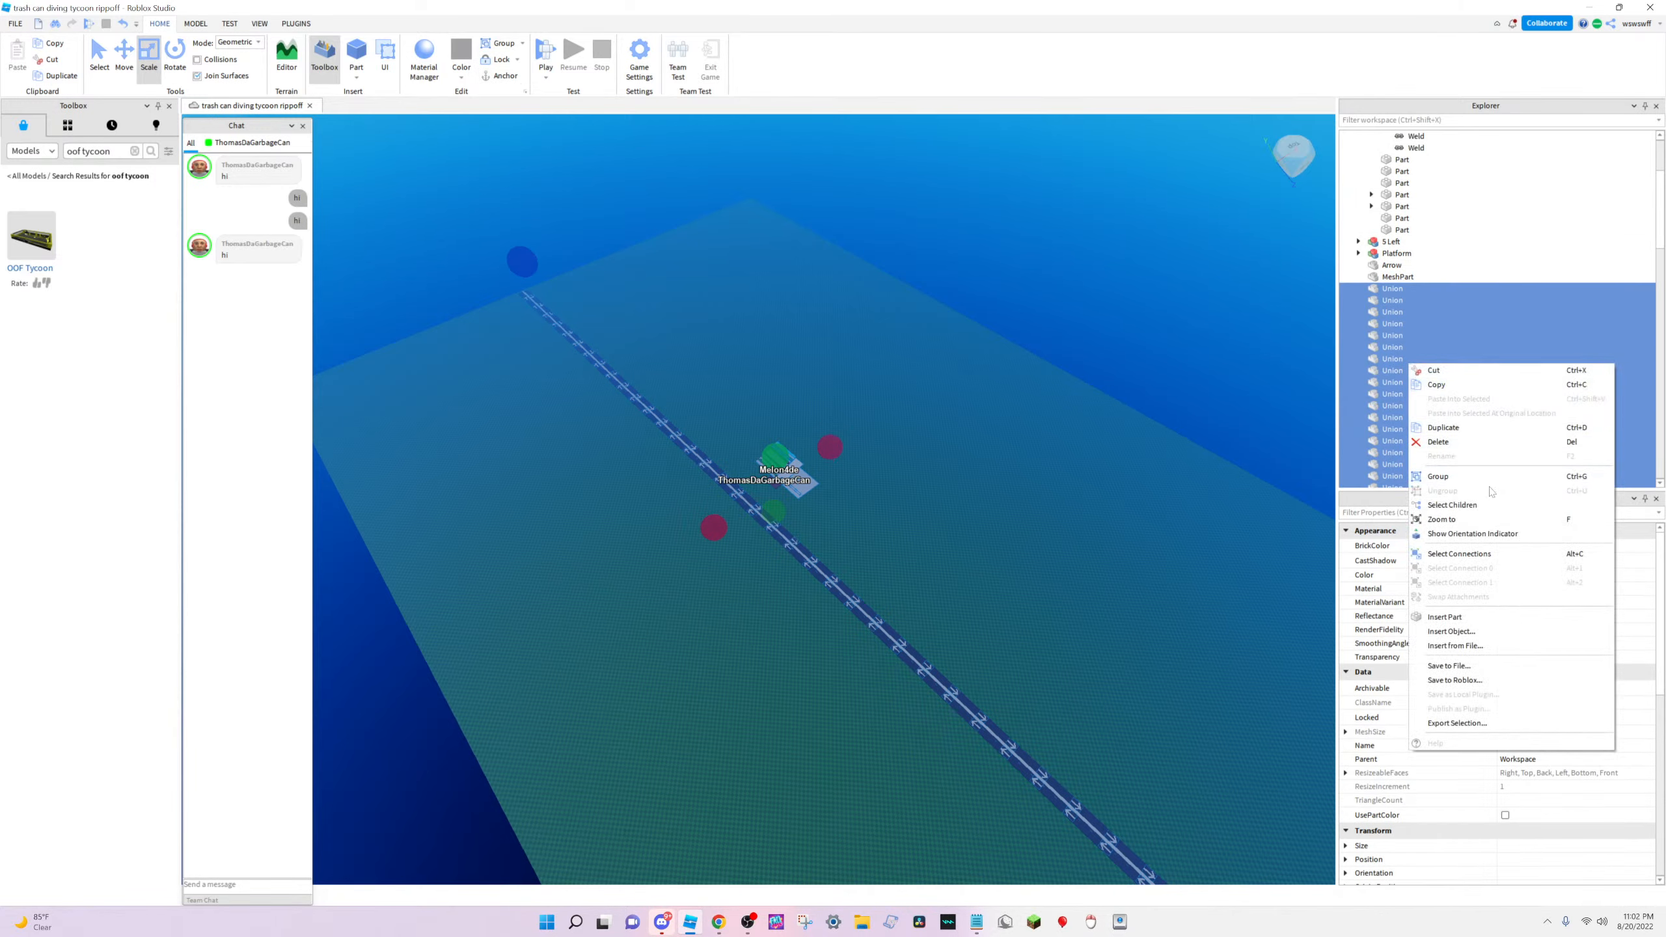
click(1463, 481)
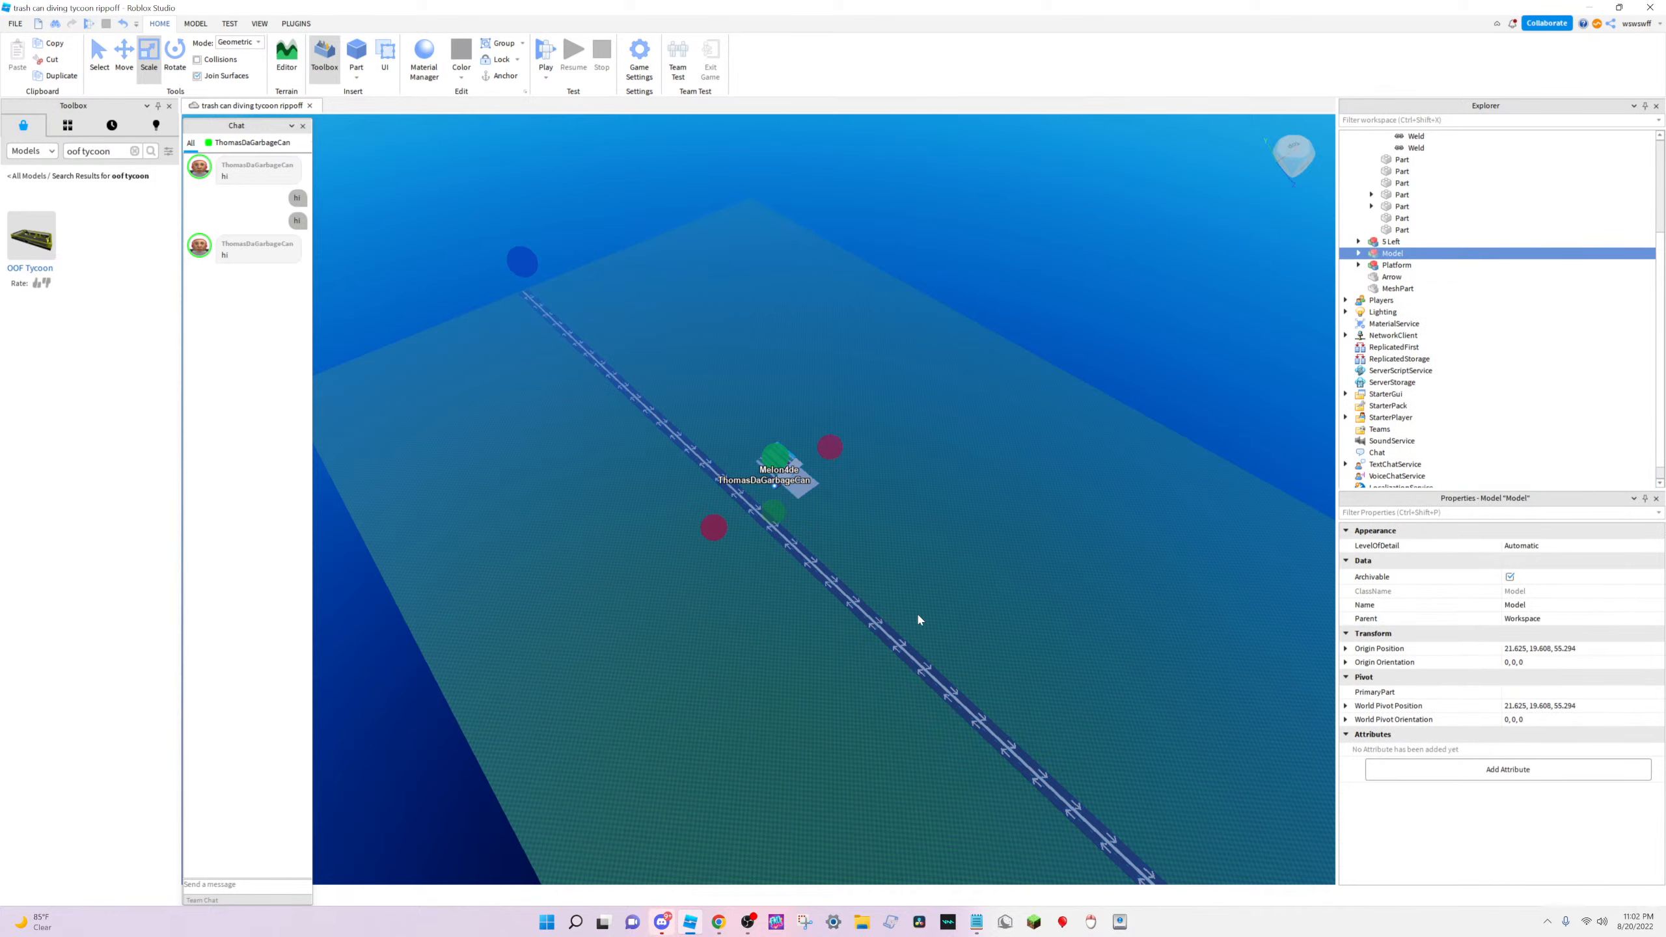
Move the long black Arrow road piece into the newly grouped model
click(939, 648)
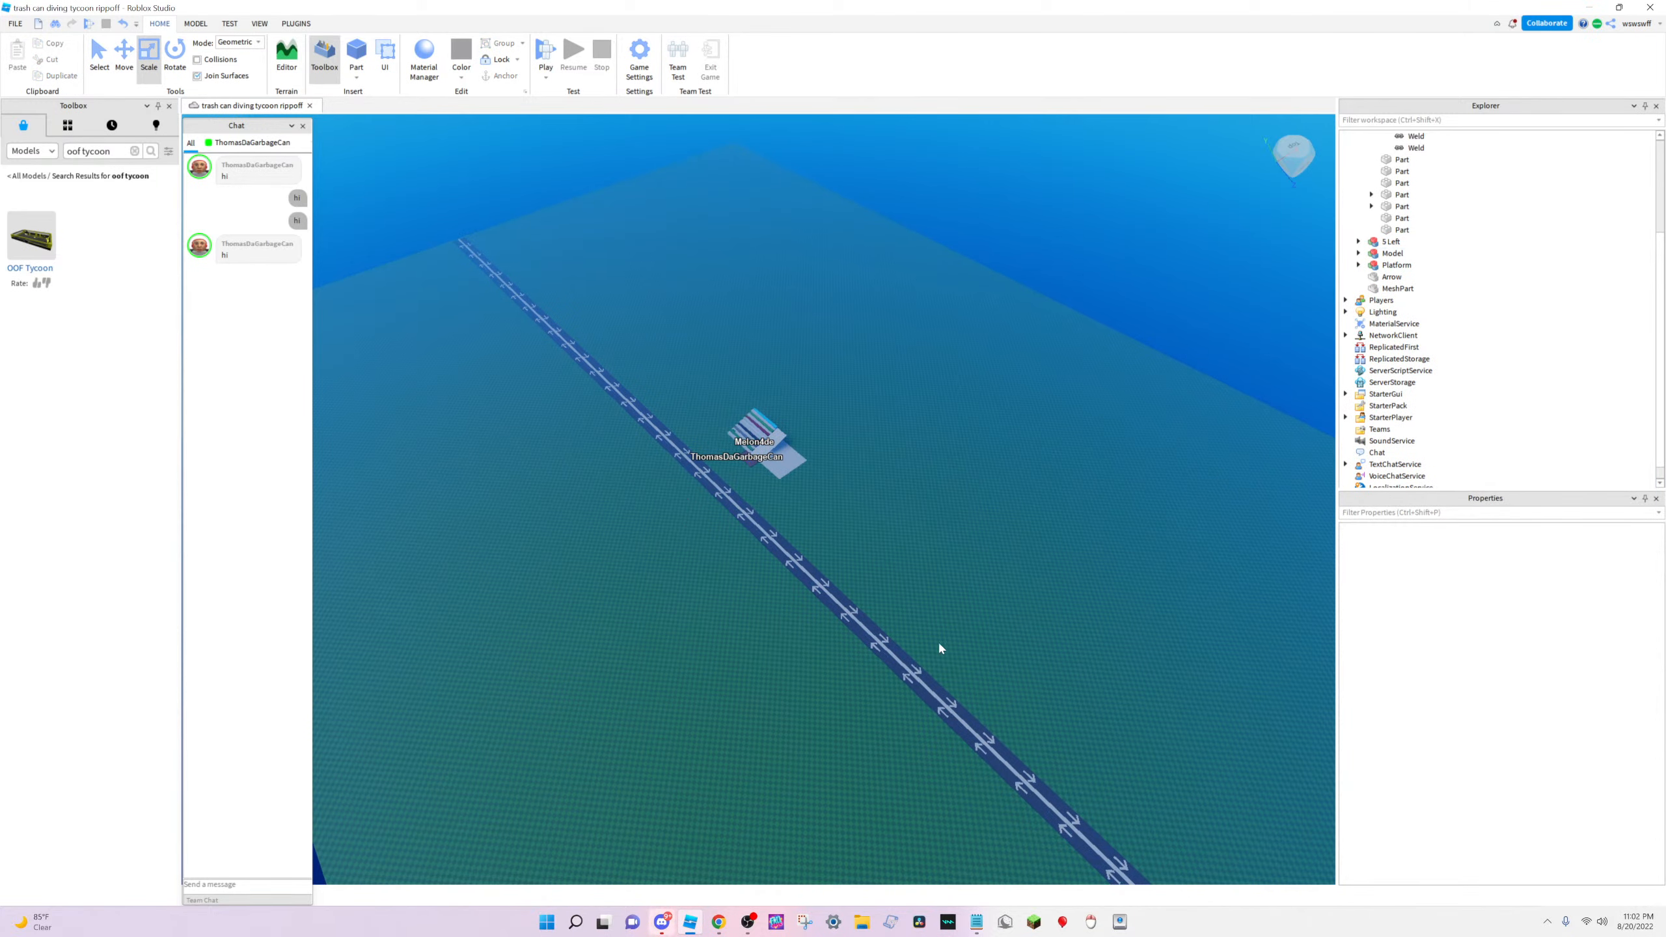
click(887, 658)
scroll(861, 596, up, 8)
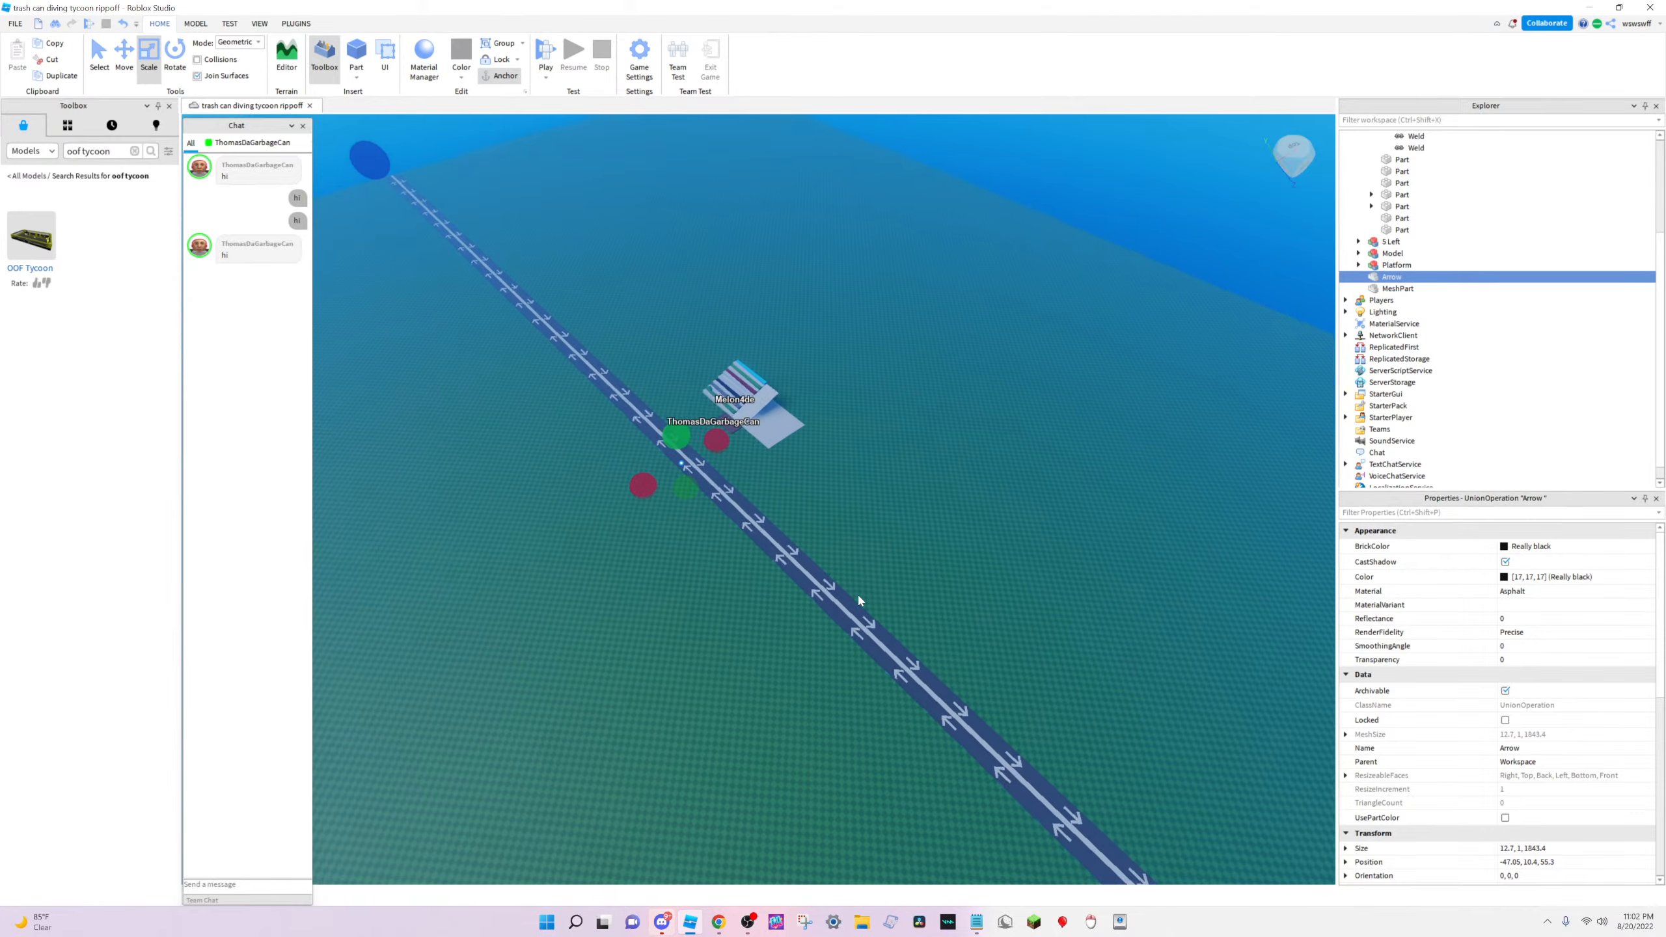
scroll(864, 596, up, 1)
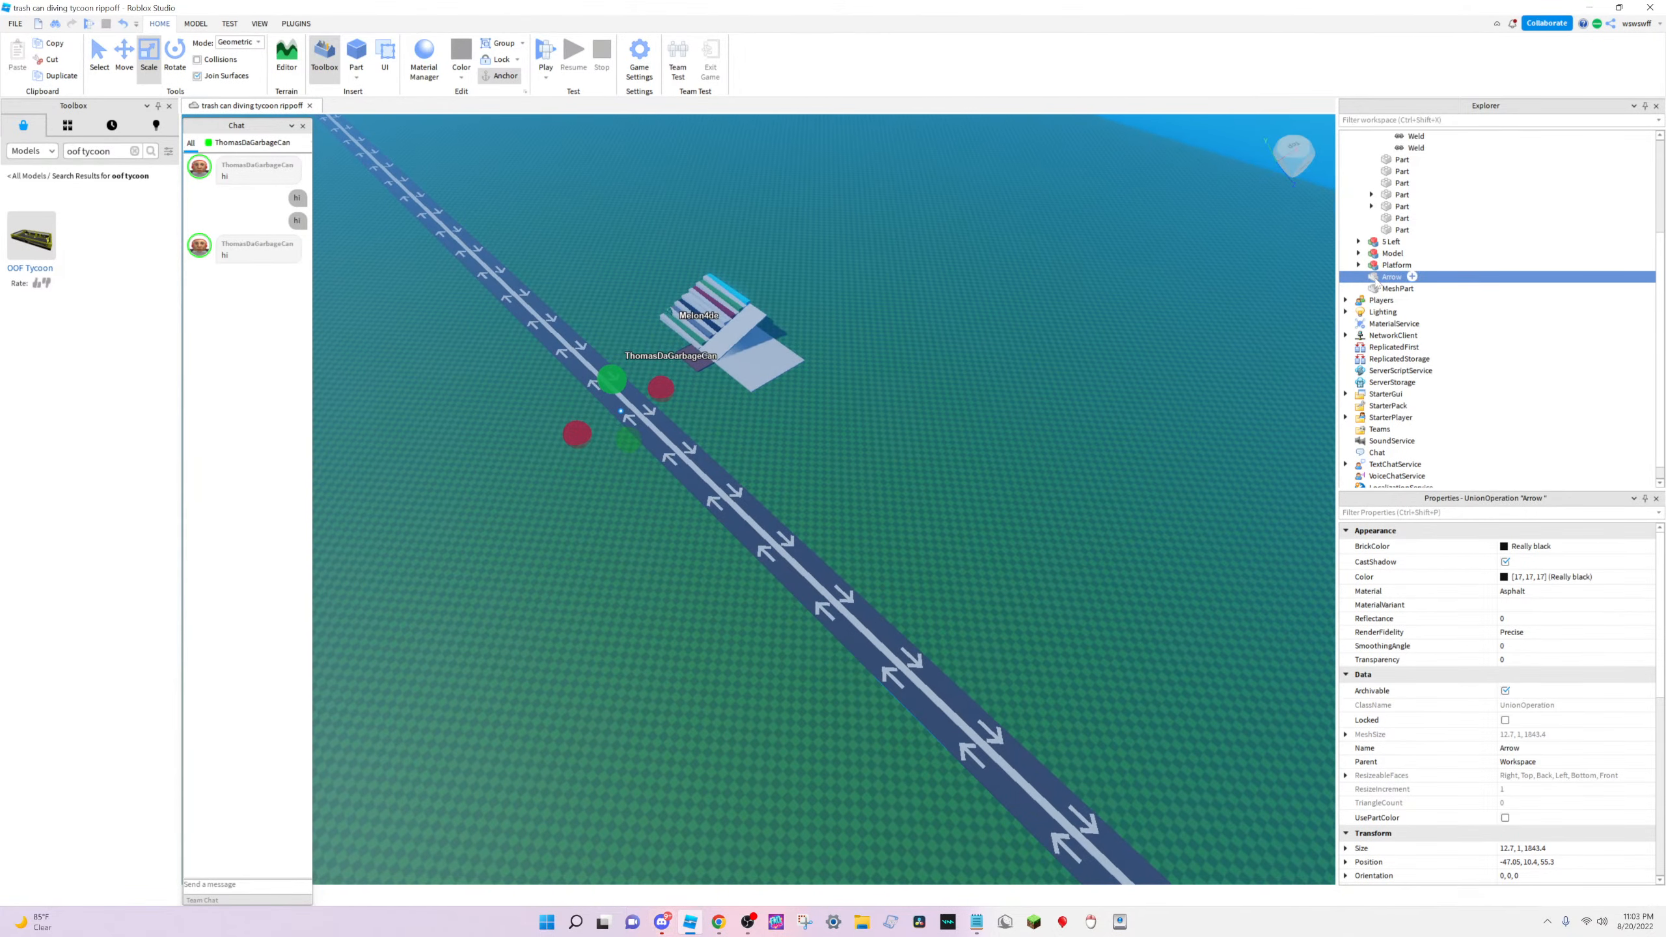
mouse_move(1405, 271)
mouse_down()
mouse_move(1422, 280)
mouse_move(1395, 257)
mouse_up()
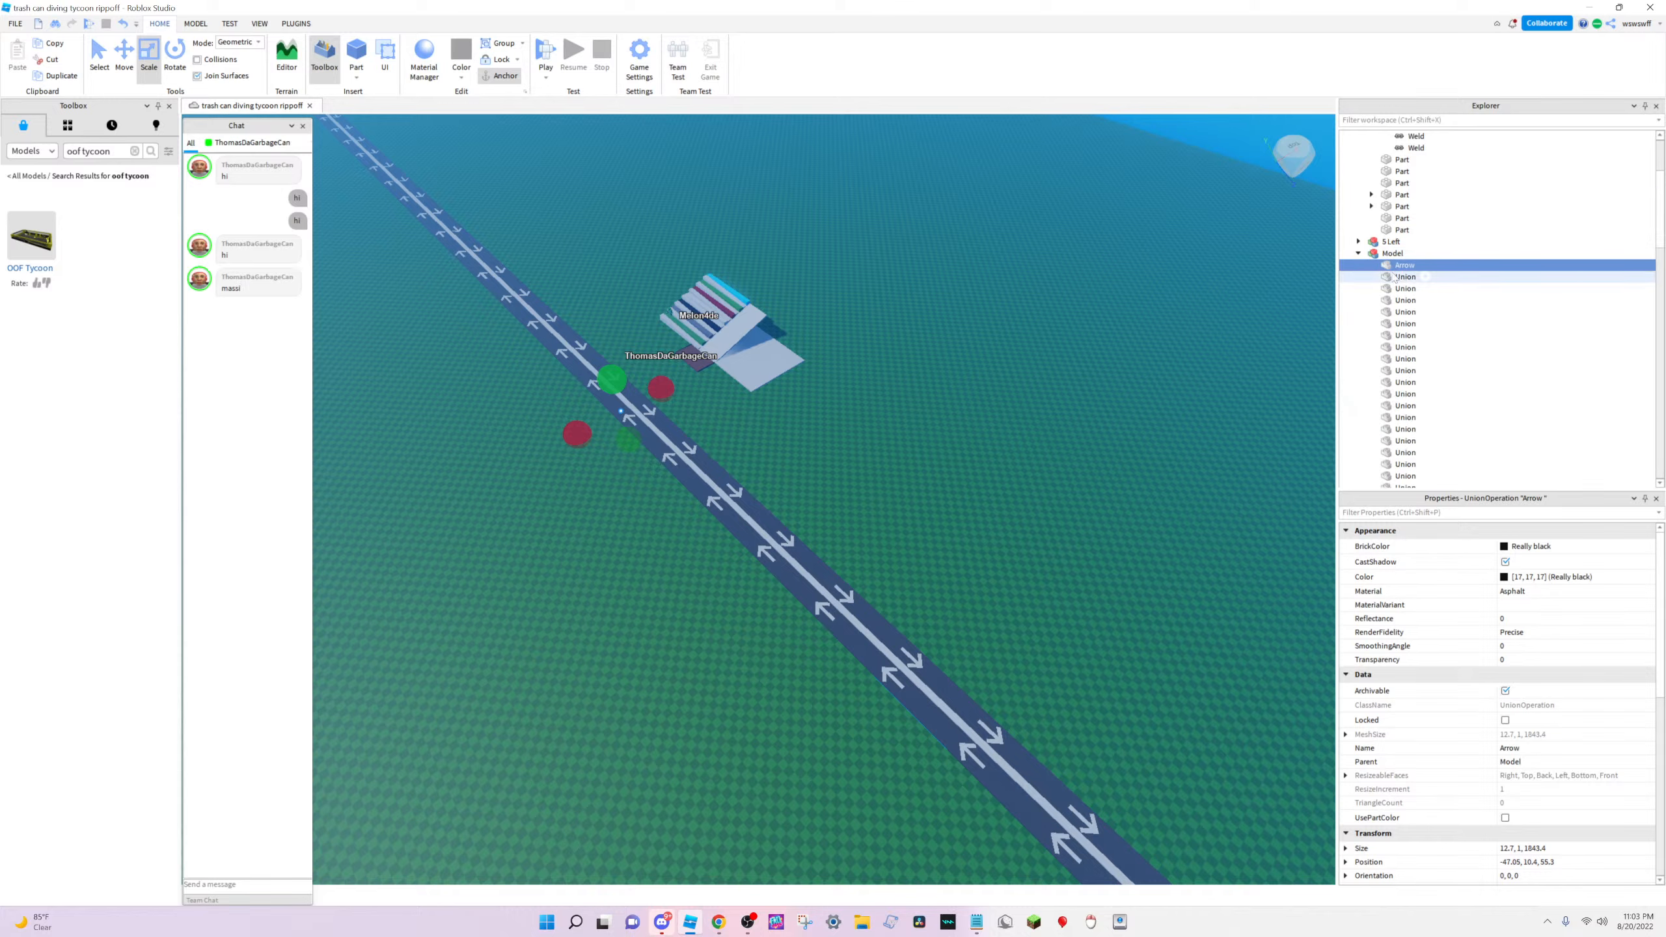
Rename the new model as Conveyors
click(1392, 253)
key(ctrl+shift+p)
text(nam)
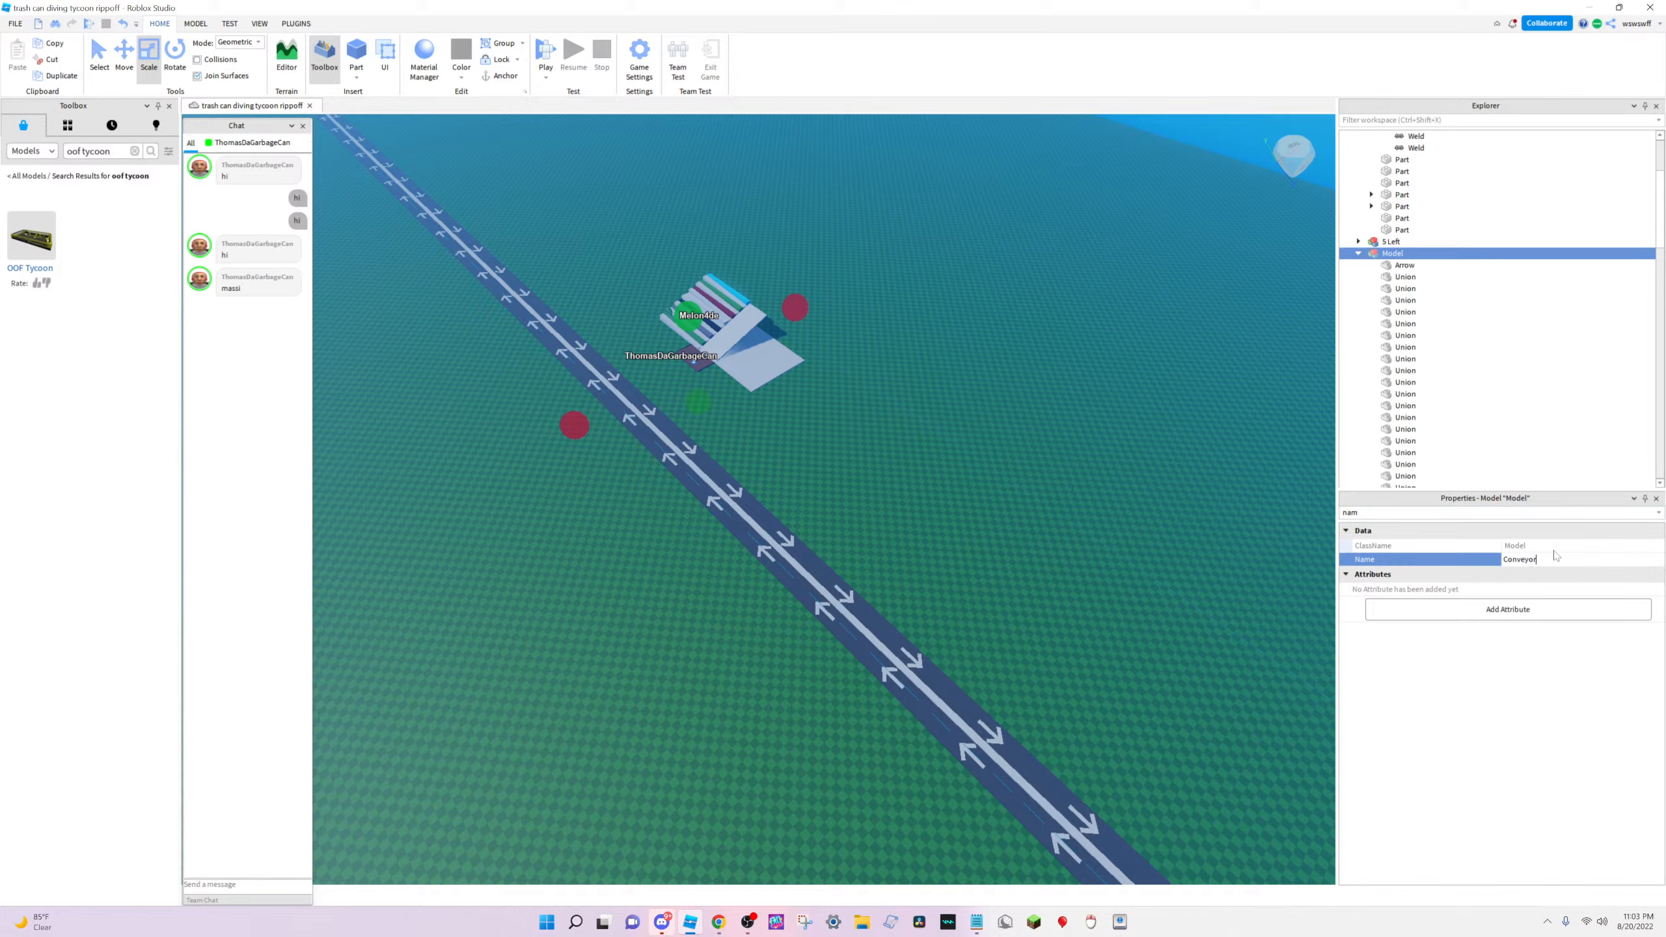
Read the latest Discord group messages about the game idea, return to Roblox Studio and clear the Conveyors selection
click(664, 924)
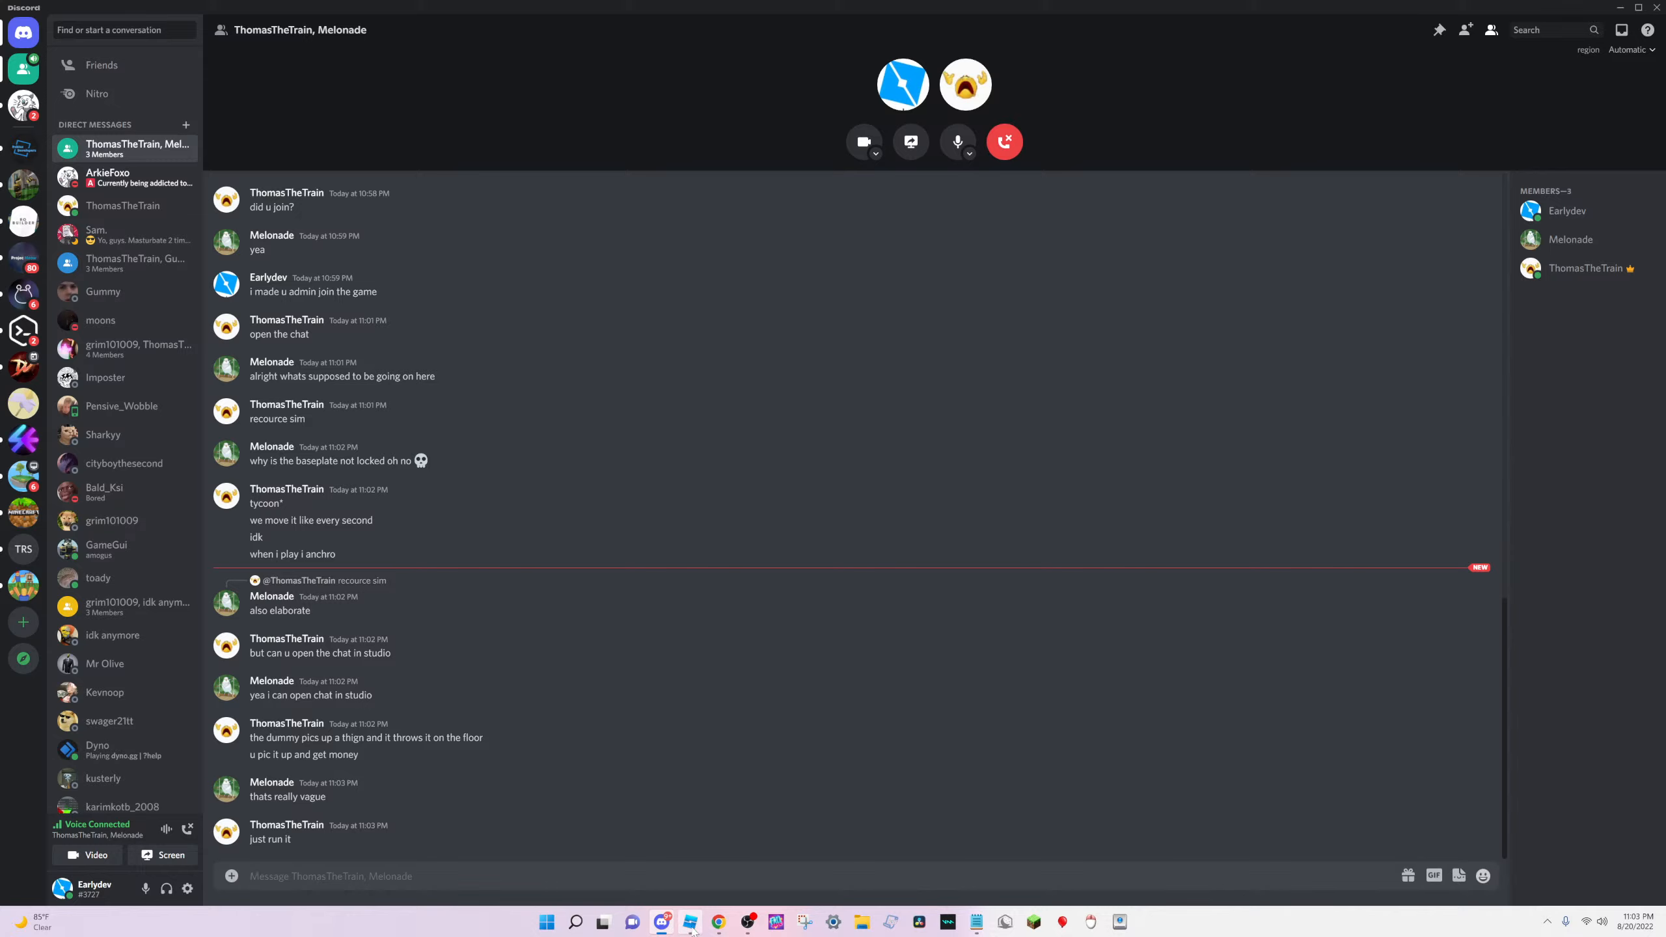
click(691, 926)
key(w)
right_drag(790, 481, 790, 481)
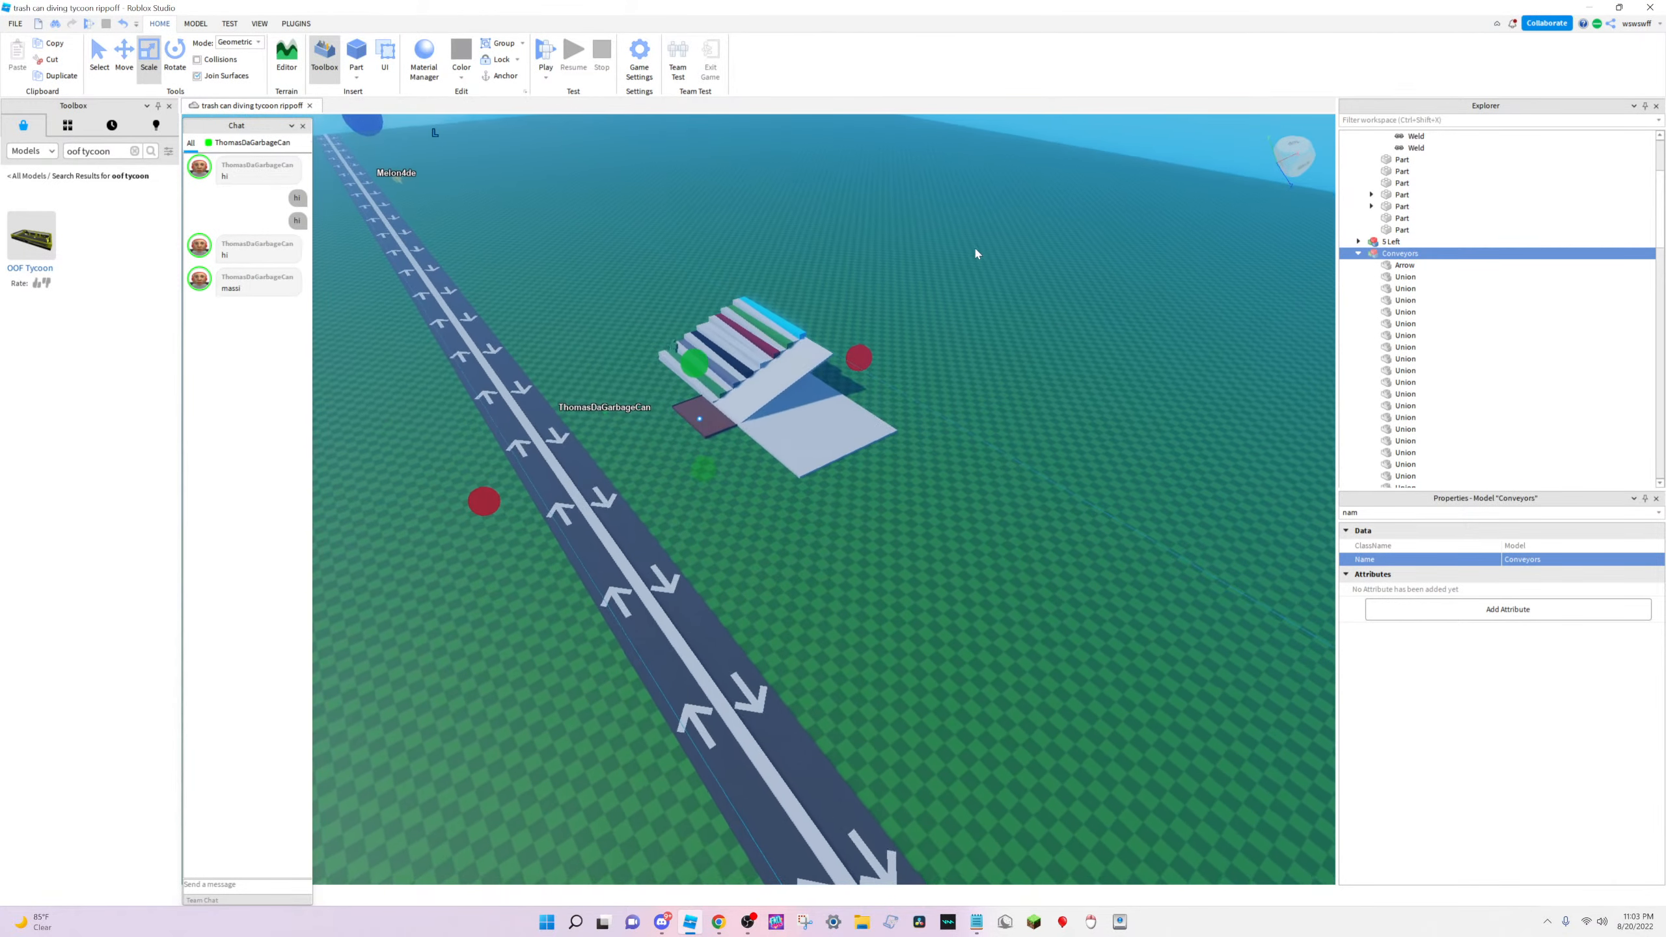
click(974, 254)
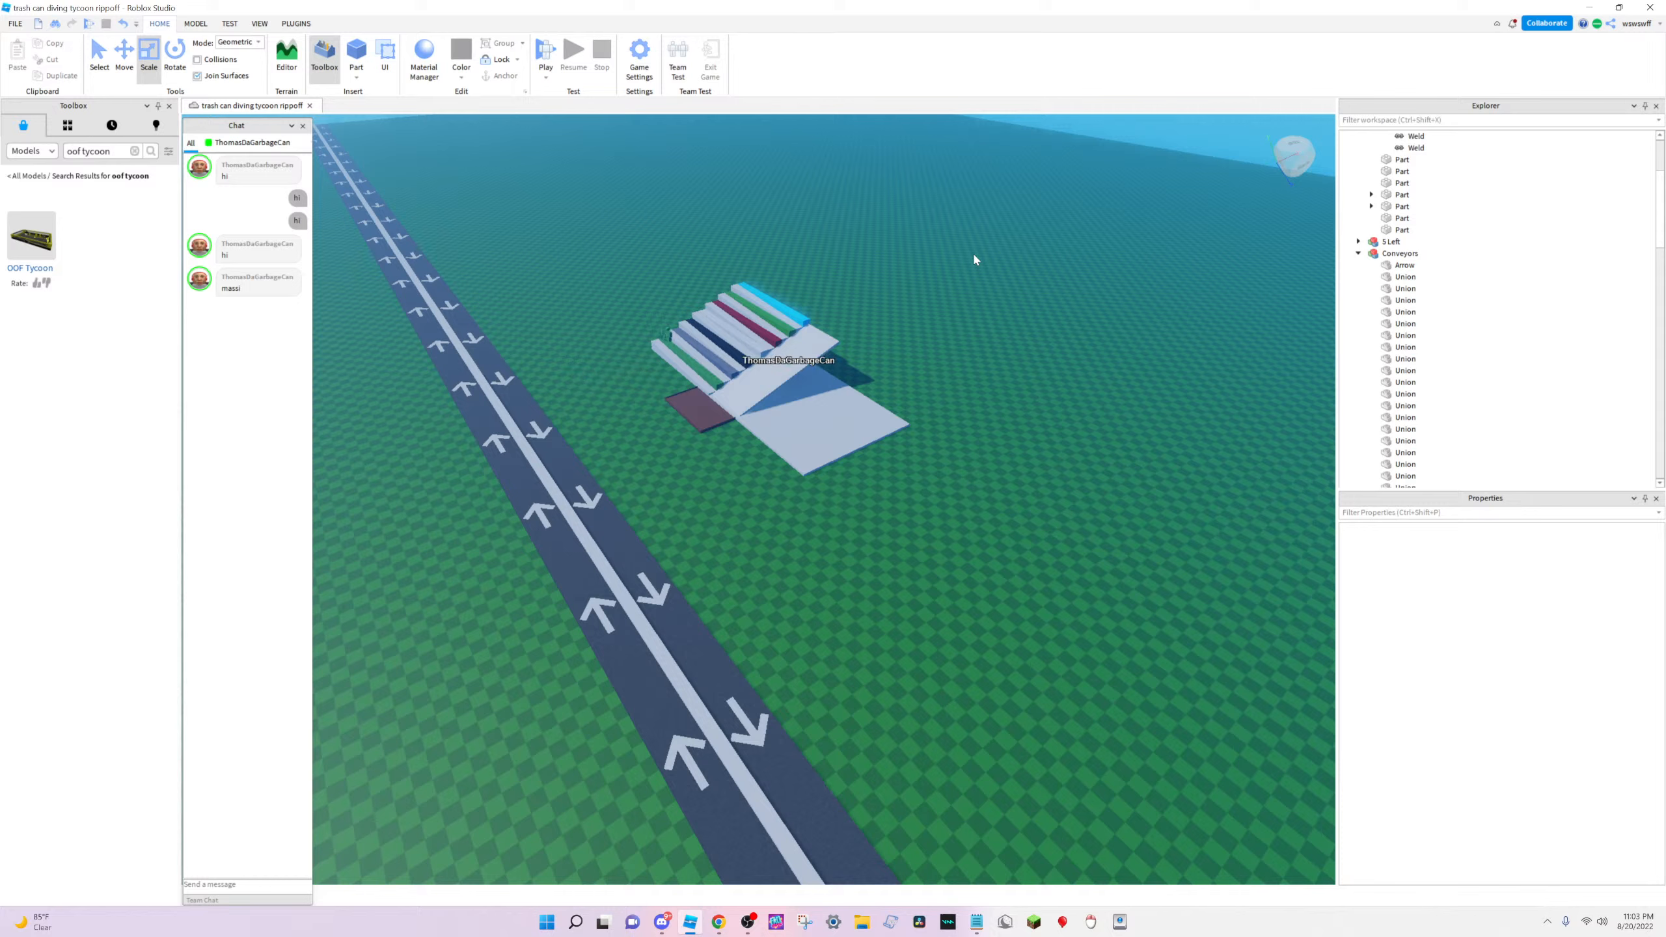
Examine the coloured staircase, the green dummy on its lowest step and the brown platform from close up and from a distance
scroll(992, 123, up, 5)
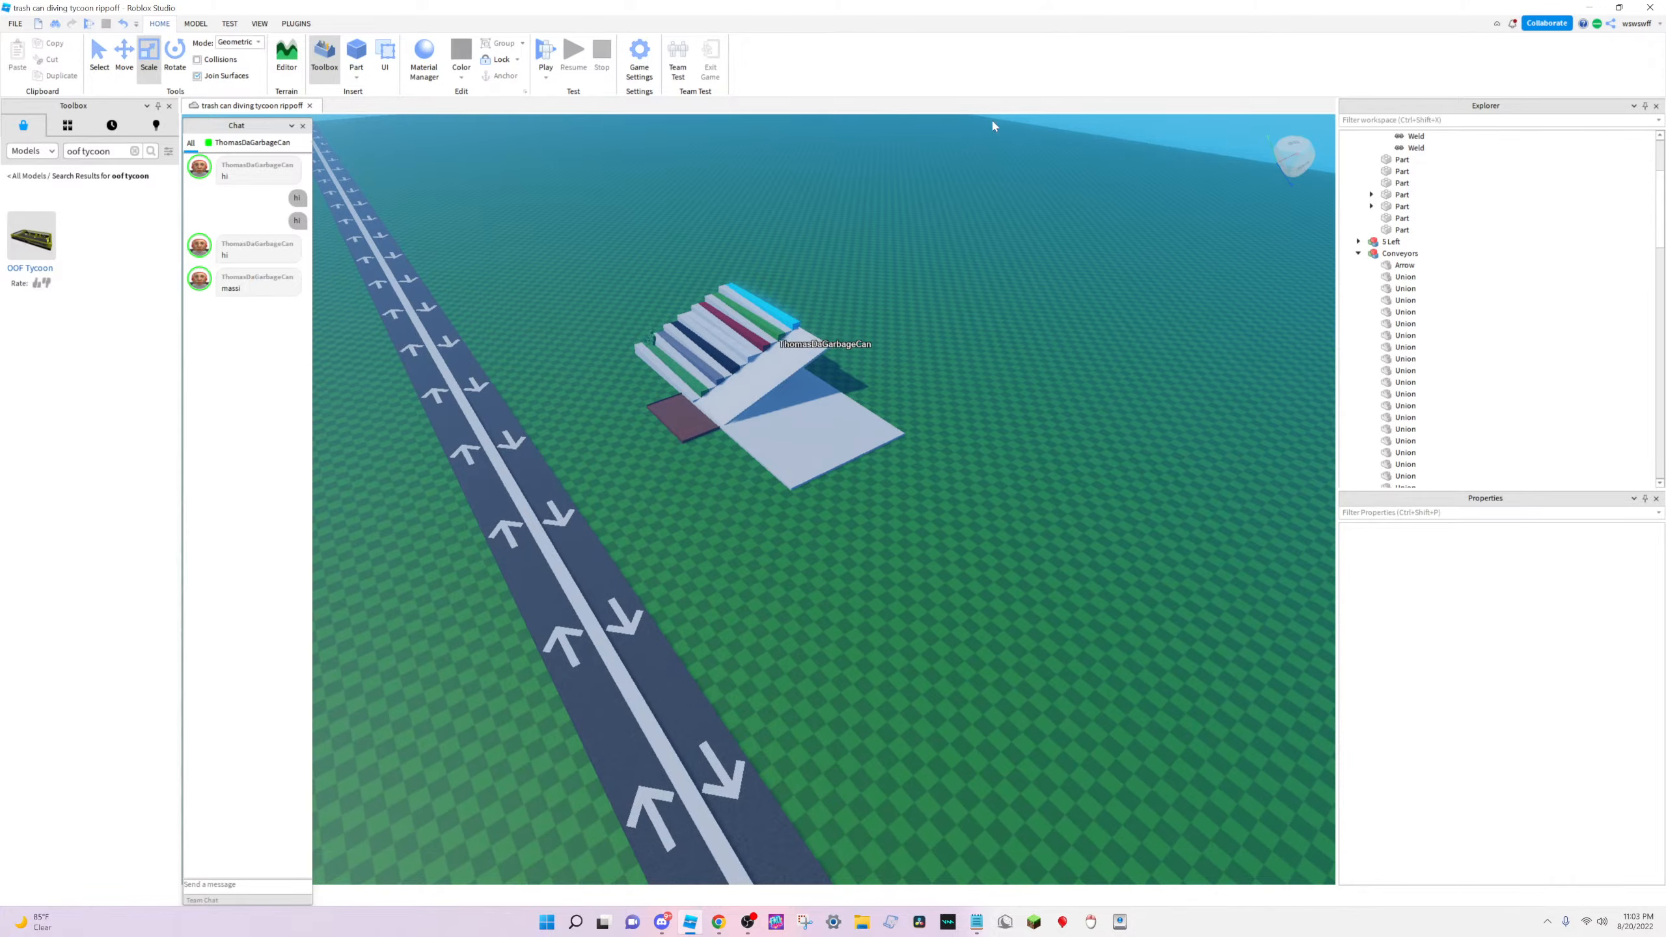
right_drag(872, 282, 840, 319)
key(w)
key(s)
key(w)
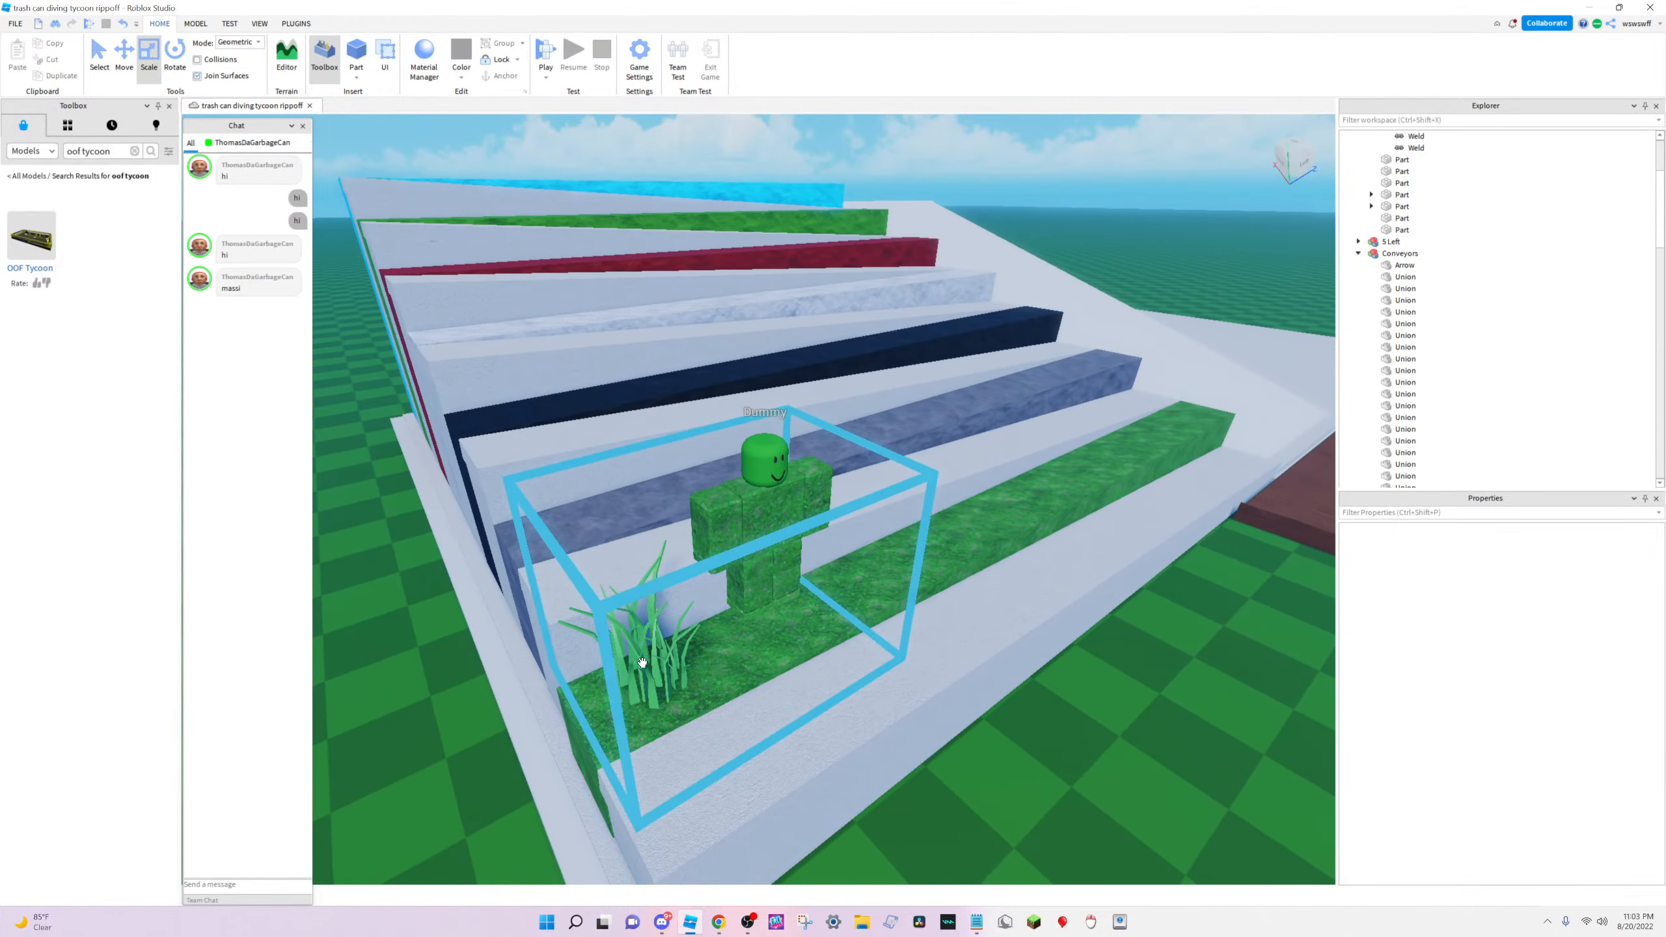
key(s)
right_drag(879, 607, 890, 607)
key(w)
scroll(888, 607, down, 8)
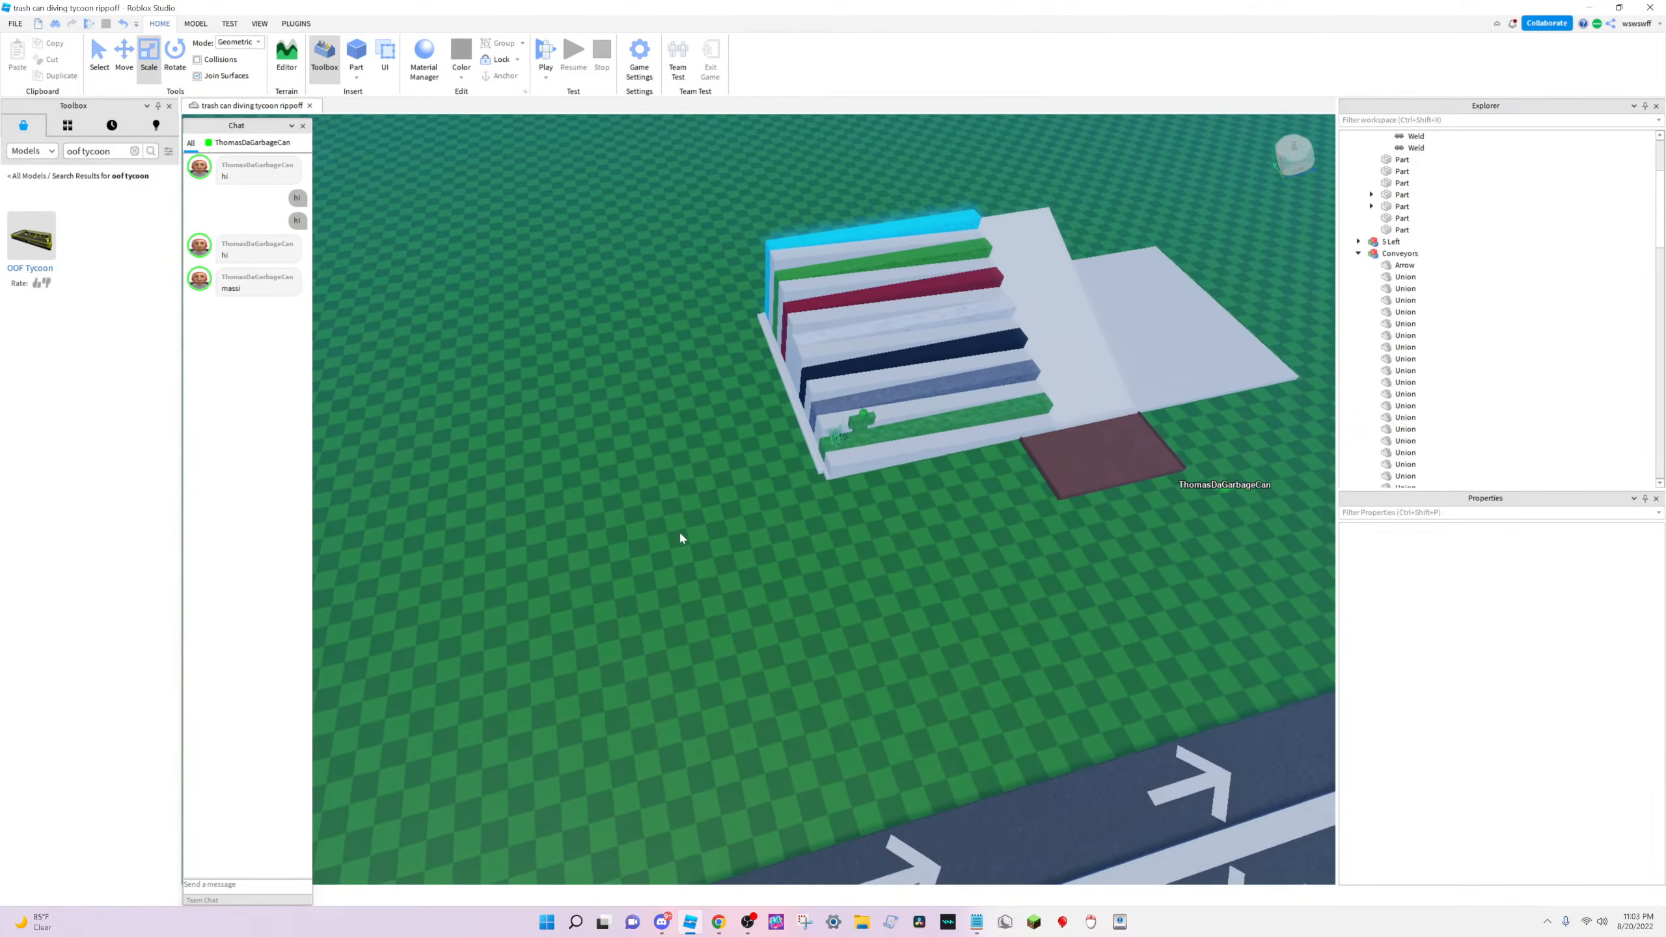
scroll(551, 453, up, 3)
key(s)
right_drag(615, 457, 680, 455)
key(w)
key(s)
key(a)
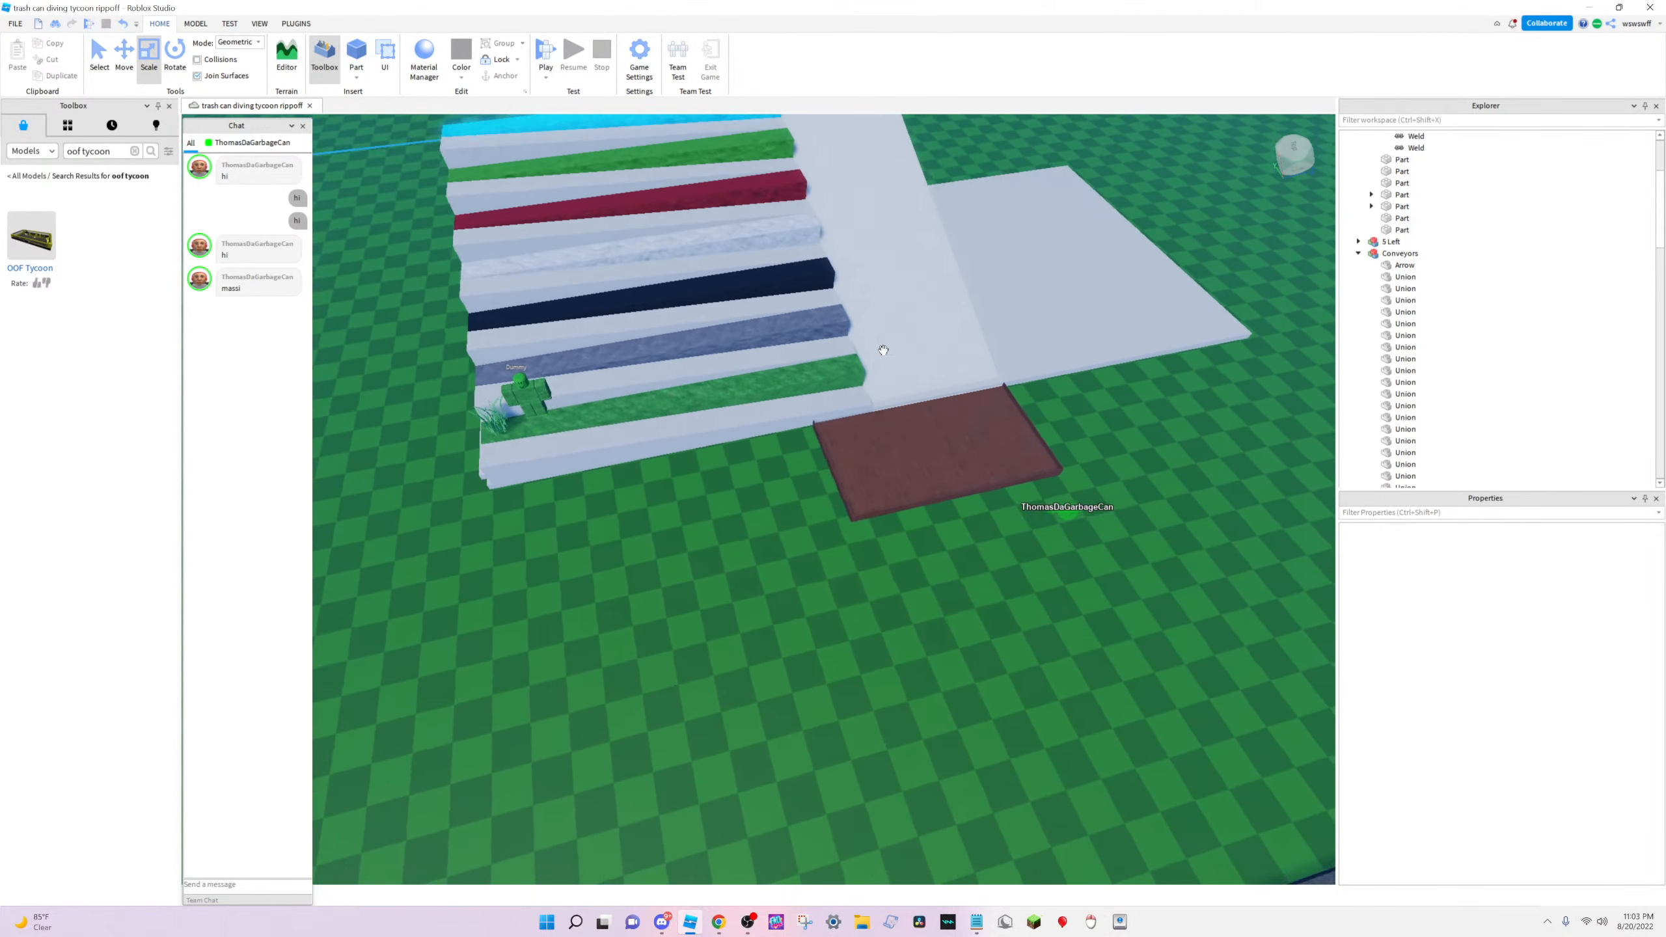
Run the game simulation, watch the green dummy on the lowest step and stop the test
key(d)
key(w)
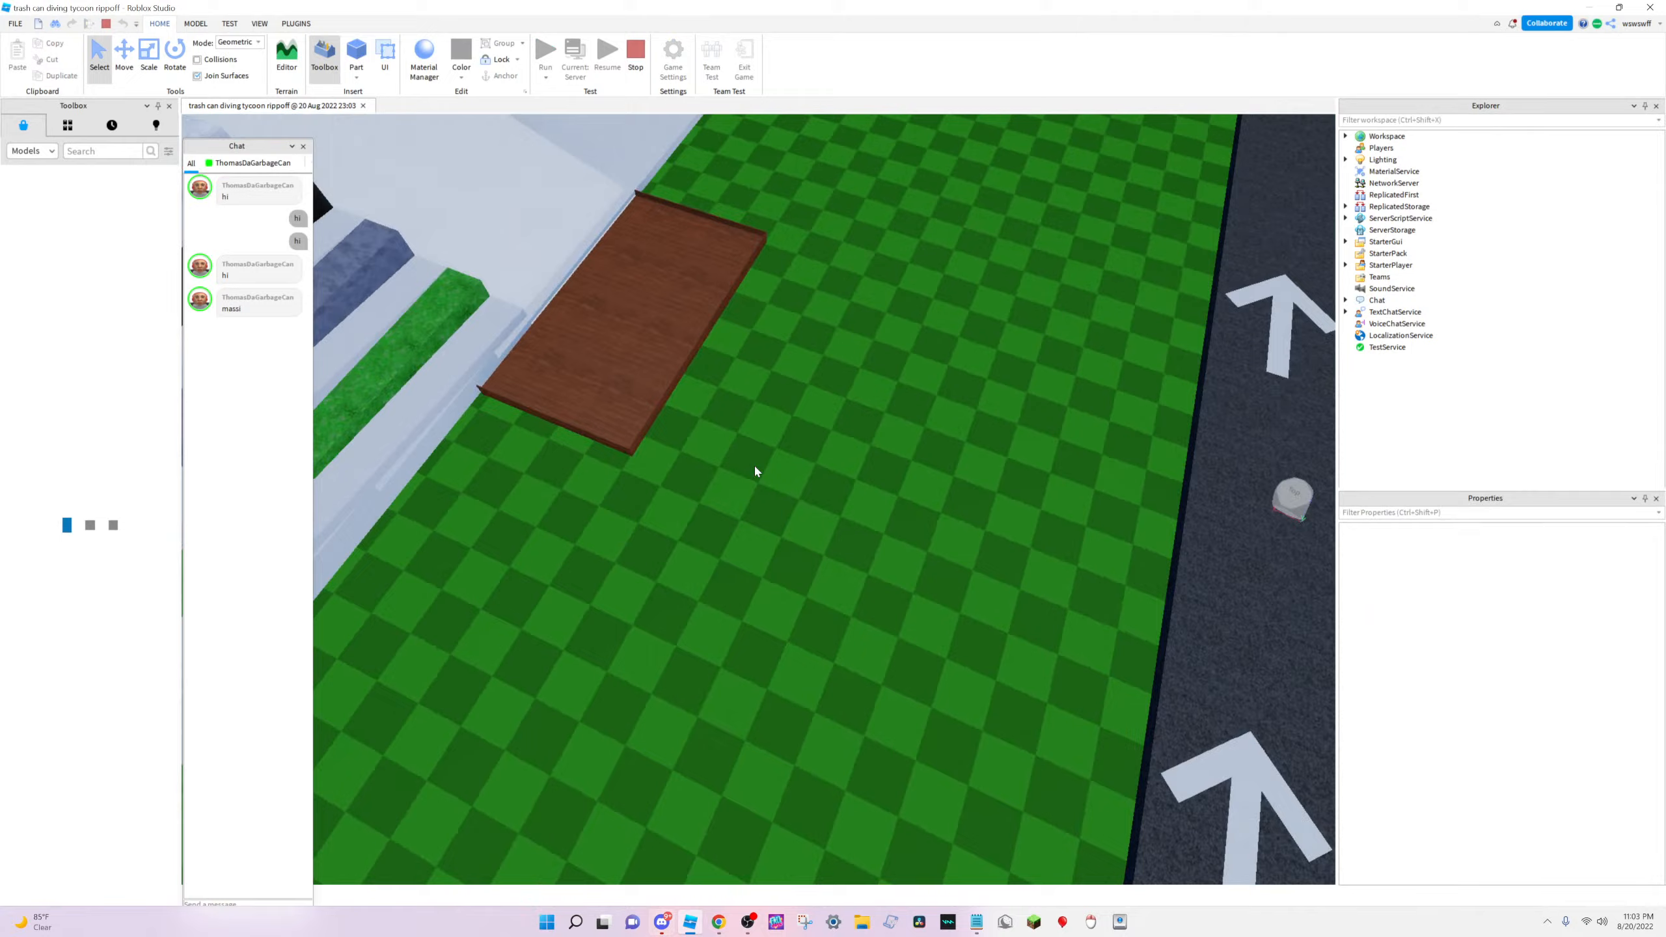
right_drag(754, 468, 754, 465)
scroll(754, 465, up, 5)
scroll(755, 465, down, 5)
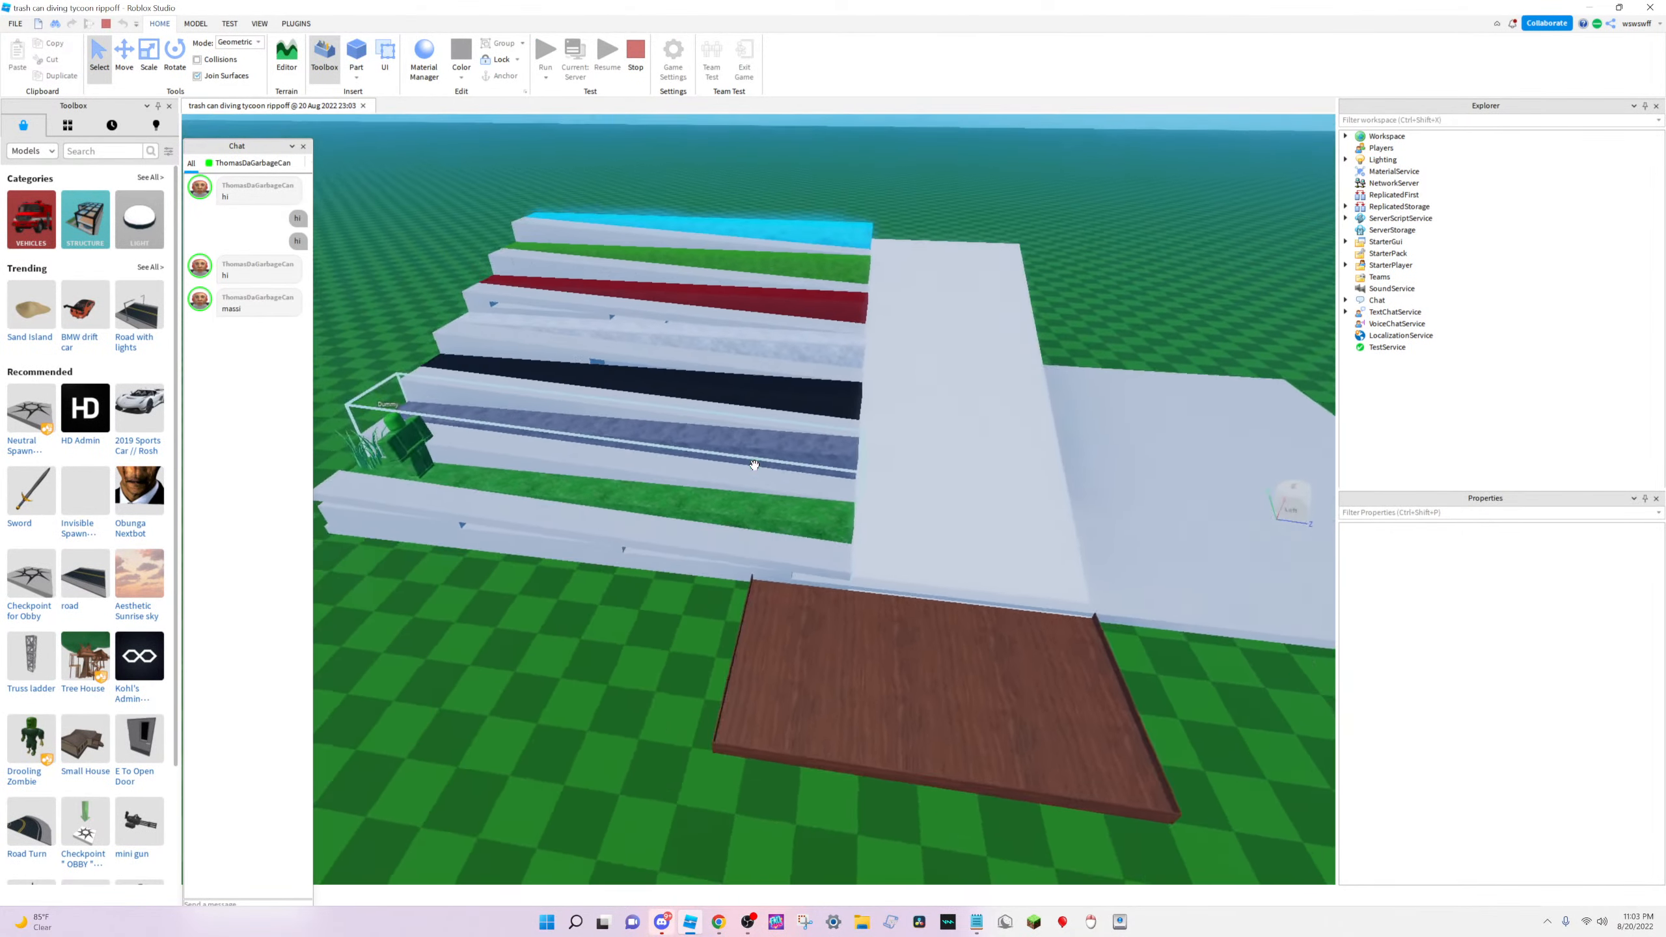
scroll(755, 465, up, 3)
scroll(754, 465, up, 3)
right_drag(754, 465, 756, 466)
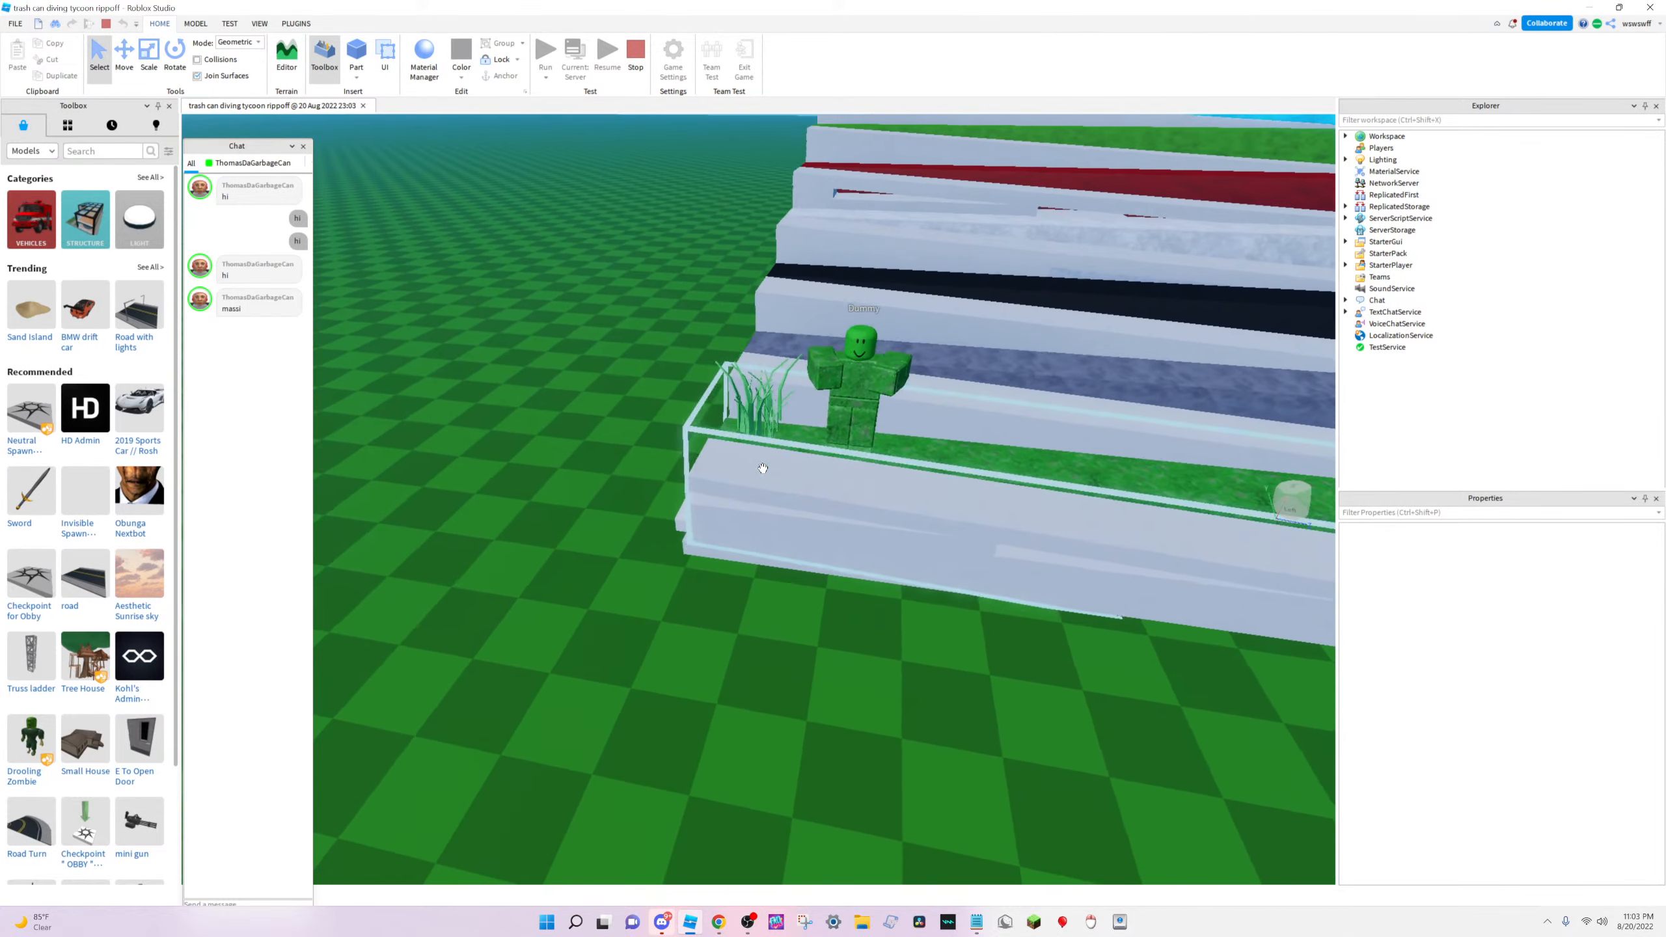
right_drag(851, 484, 852, 485)
scroll(639, 307, down, 3)
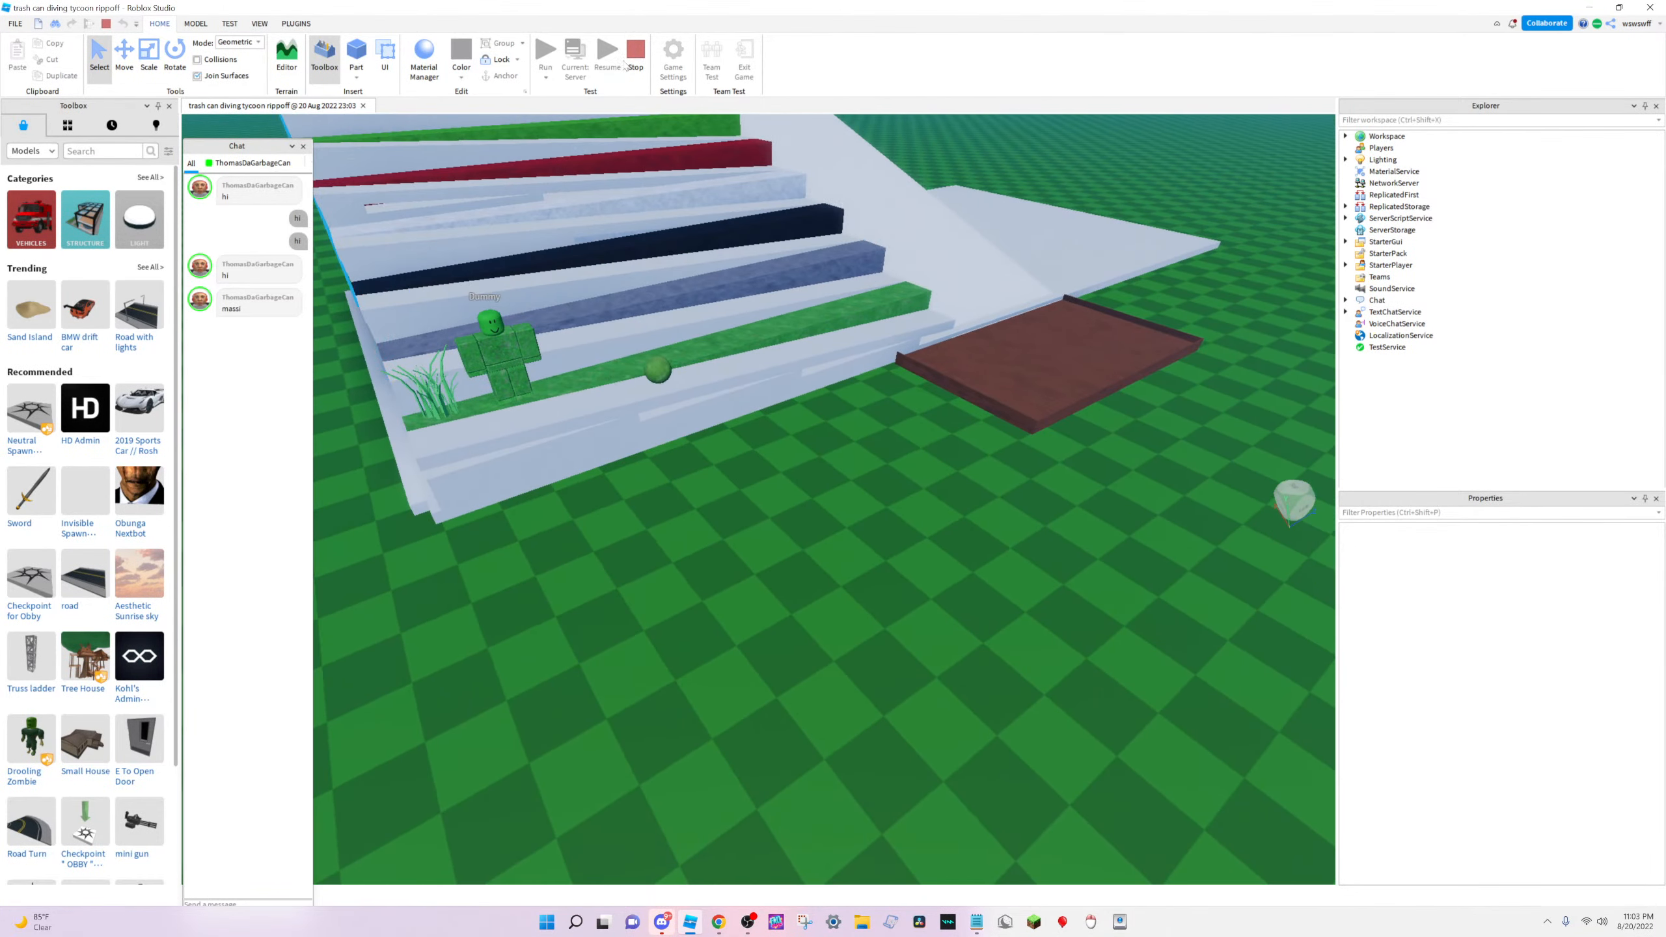
click(645, 57)
Survey the staircase, ramp and flat white platform from the front and from high above
scroll(669, 373, down, 4)
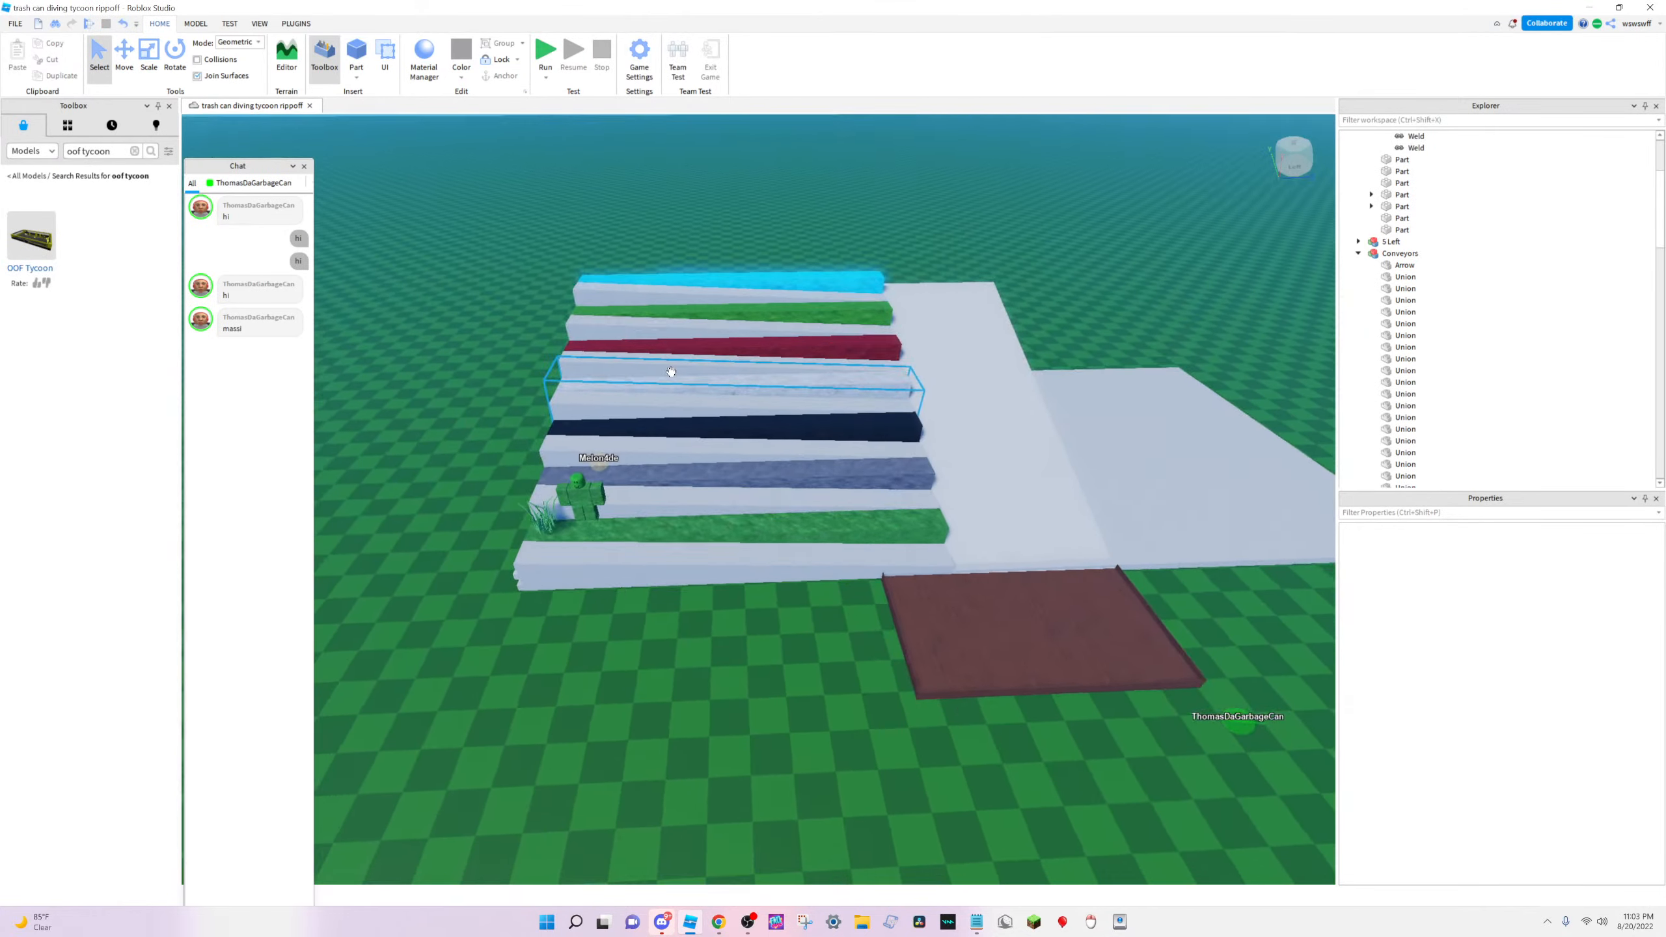
drag(524, 241, 1105, 640)
click(1105, 641)
scroll(1076, 514, up, 3)
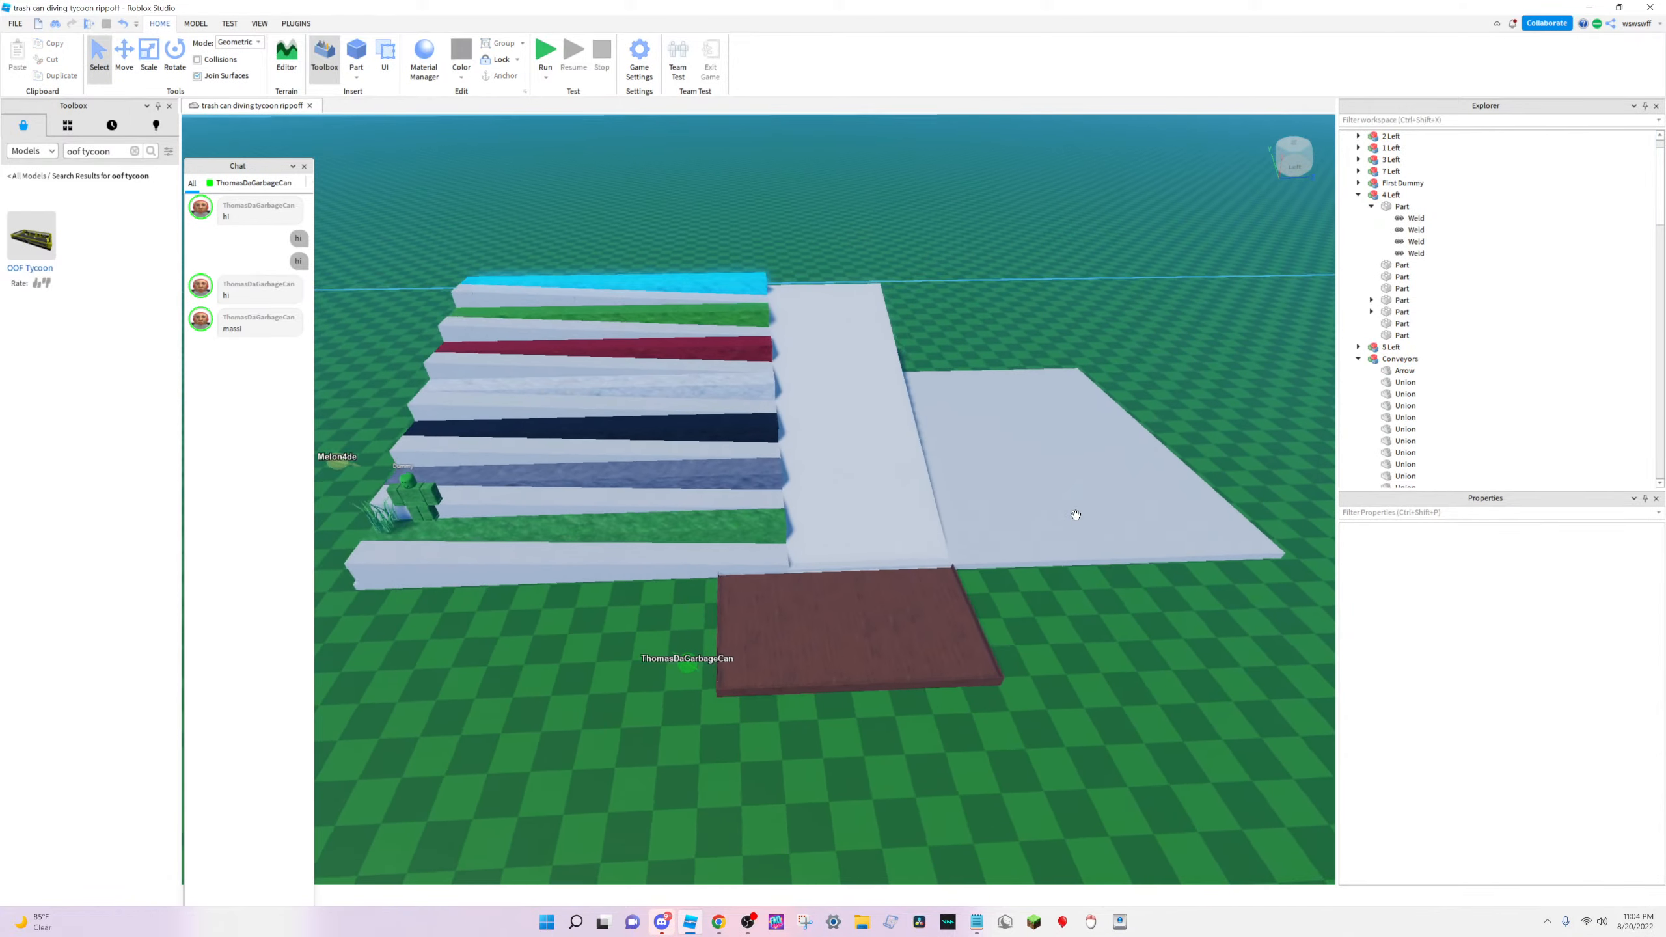
key(w)
key(d)
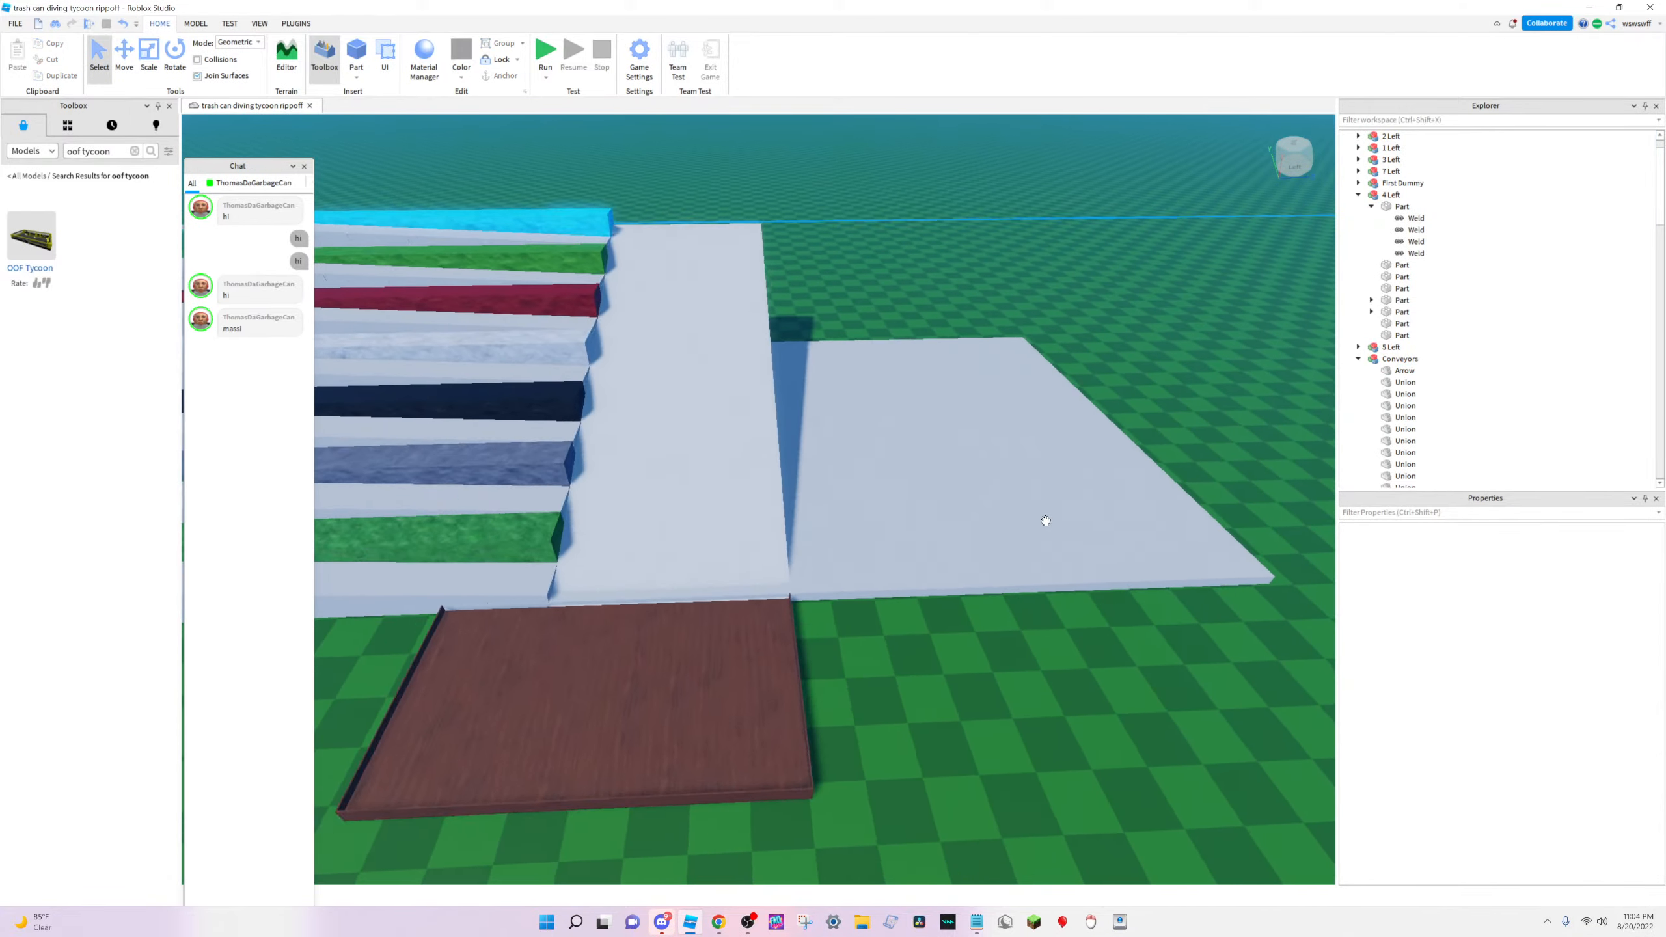
key(s)
right_drag(844, 472, 884, 431)
key(s)
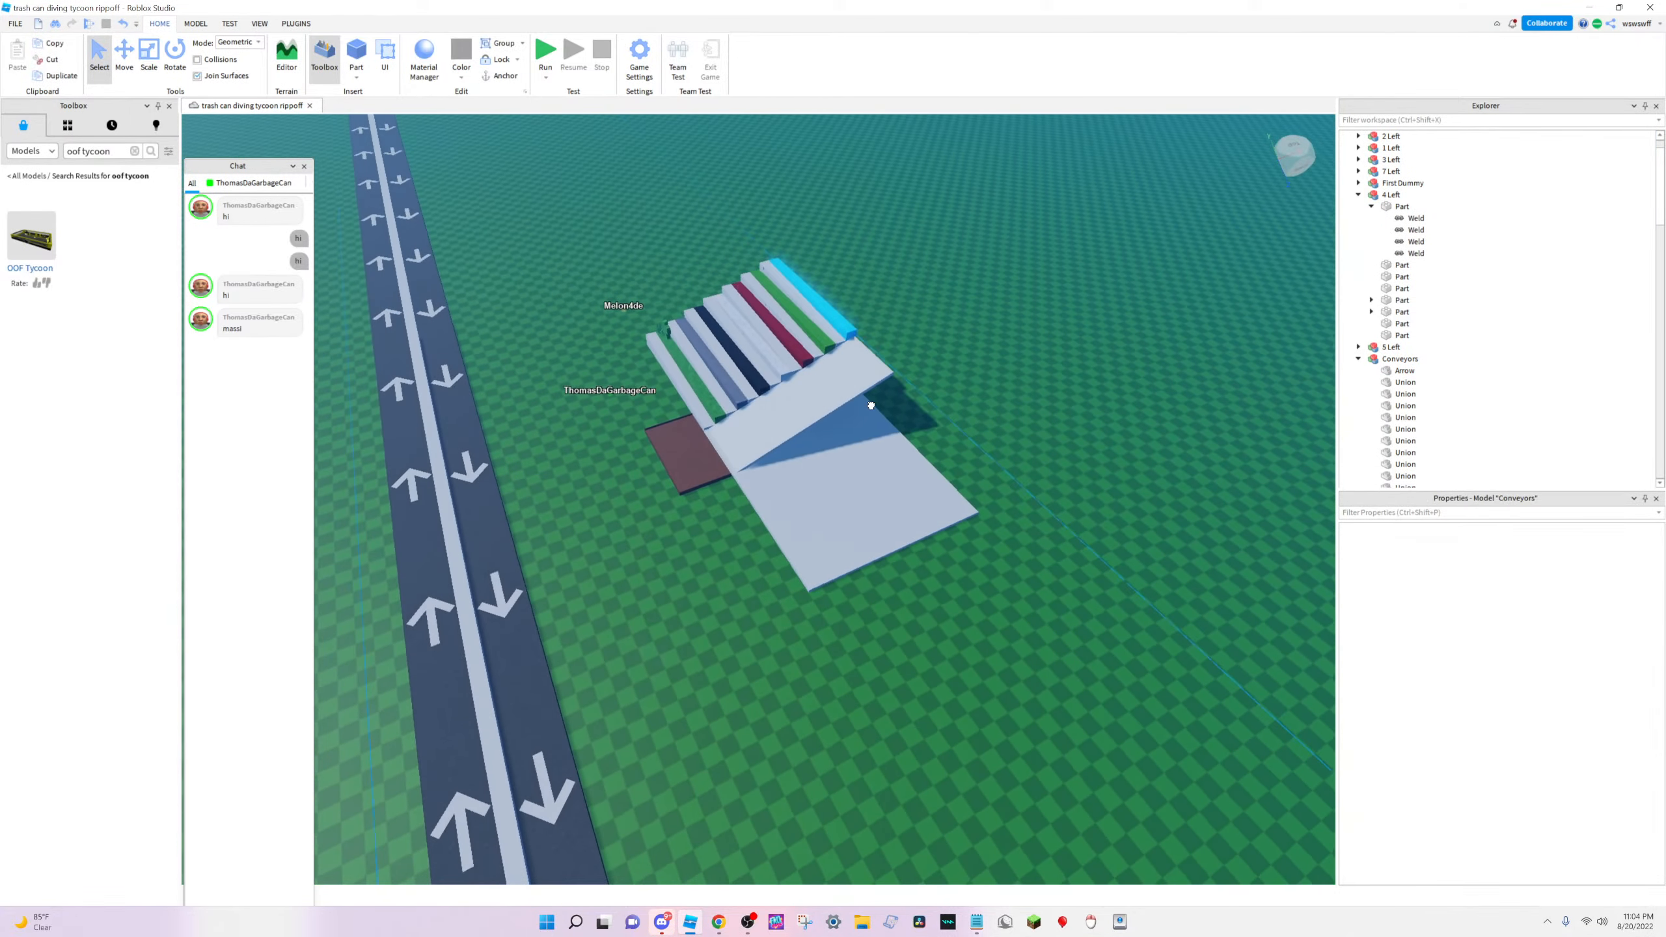
Check the contents of the Conveyors model by selecting the model, the 5 Left step and one of the grouped unions
click(1391, 360)
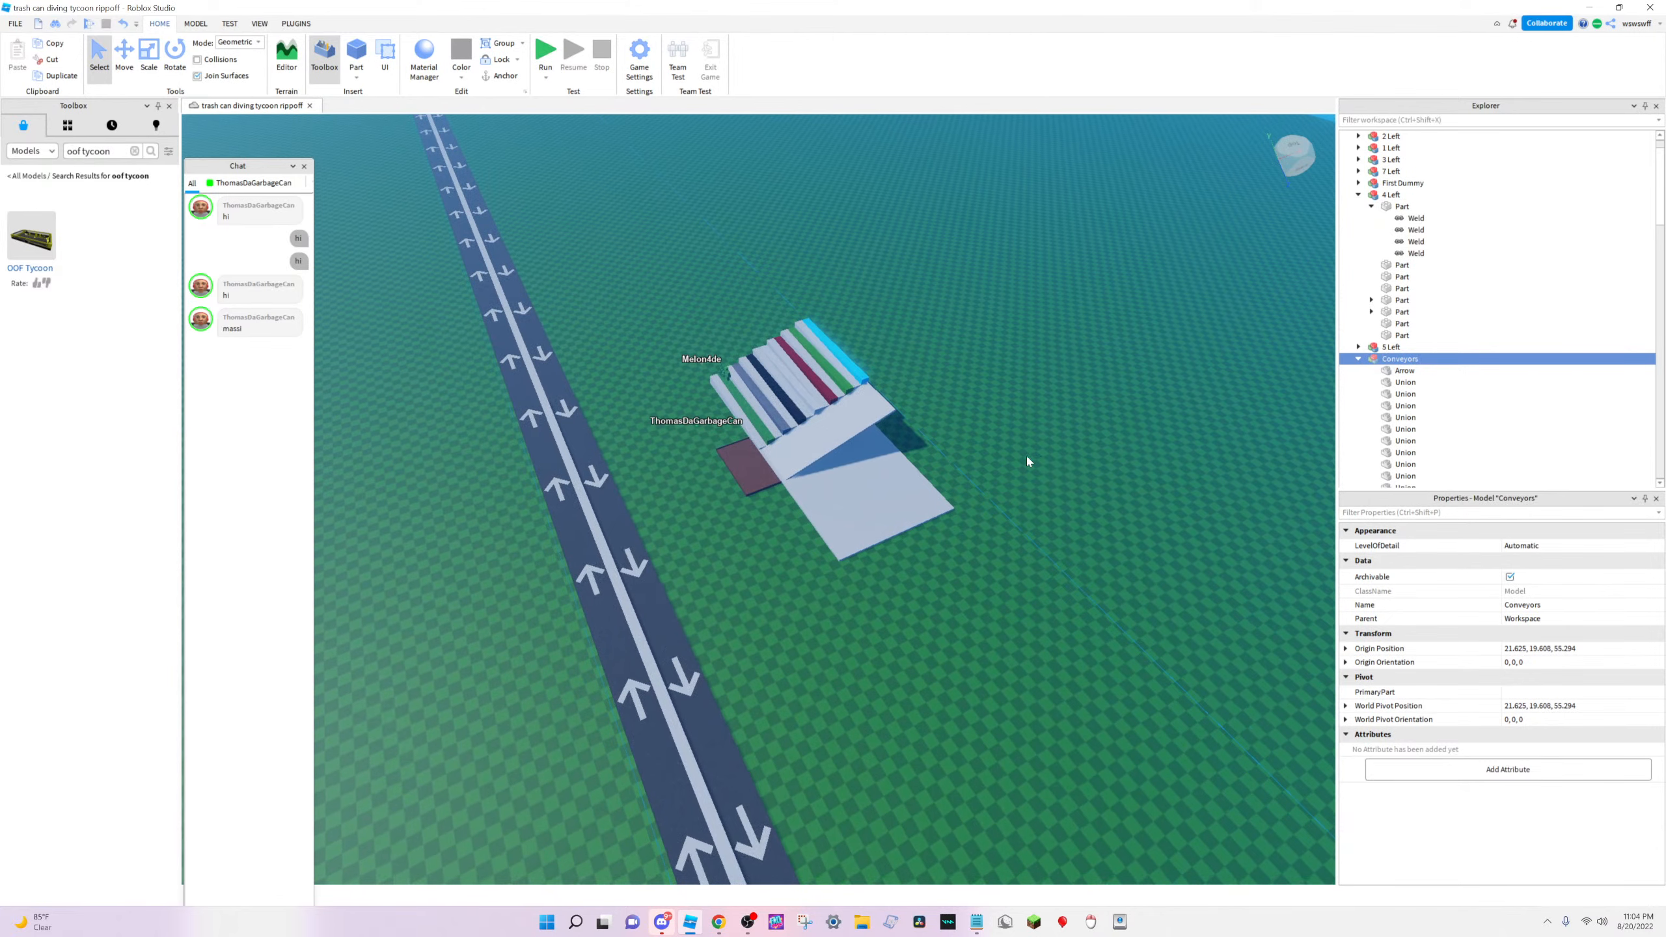
key(w)
click(833, 353)
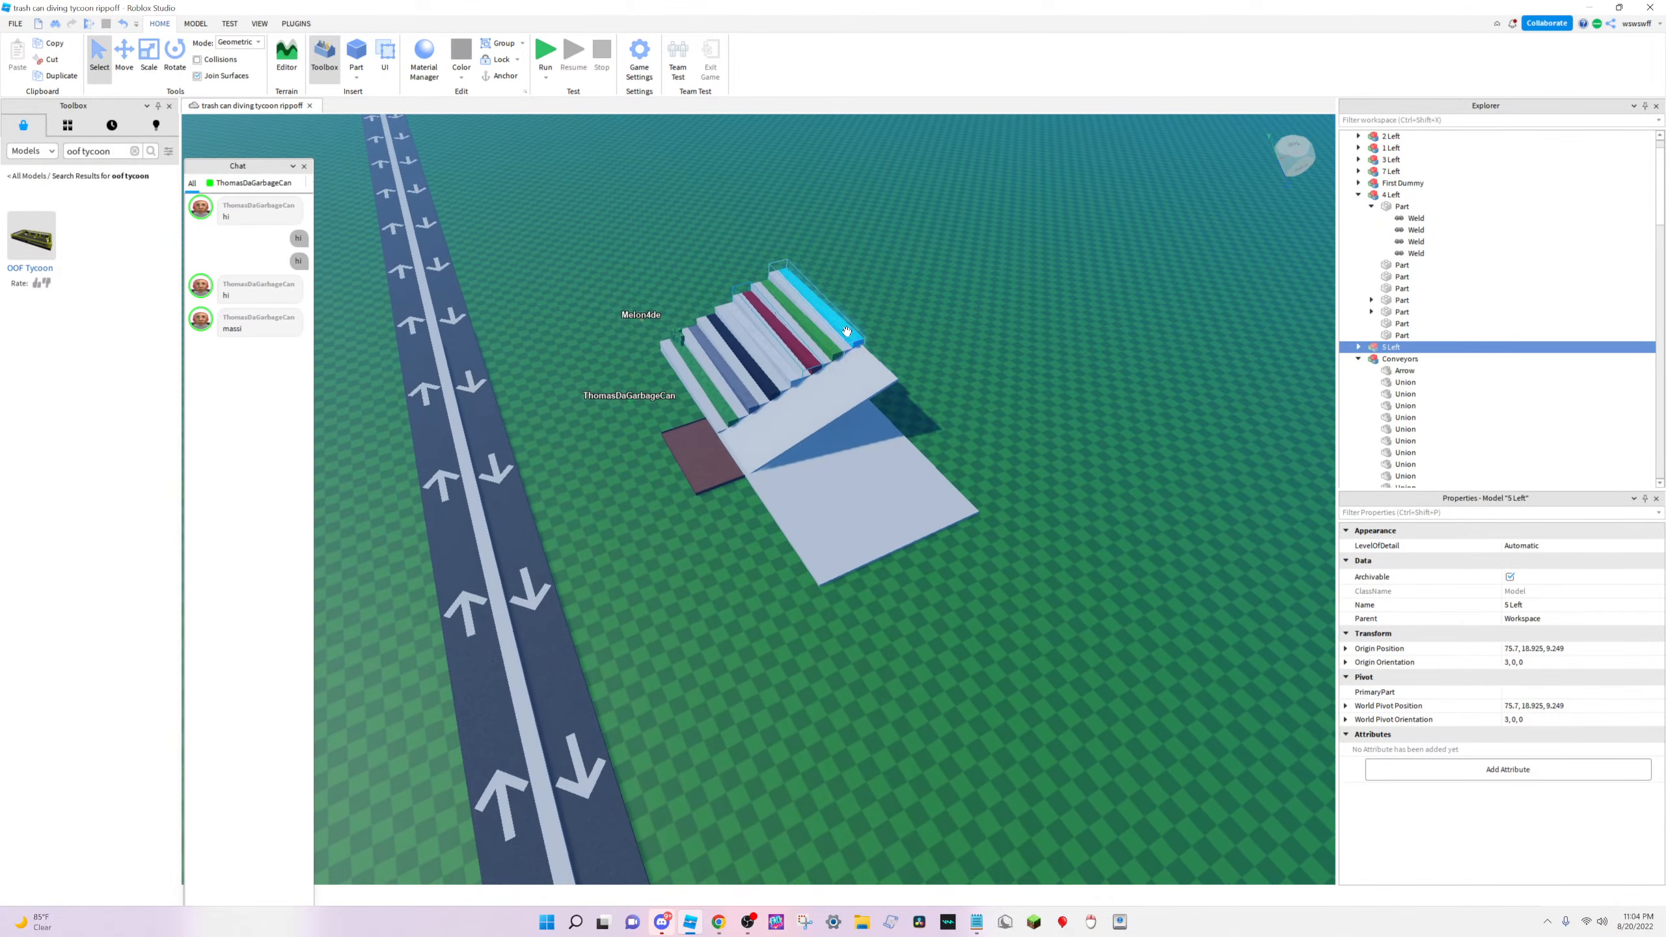
key(d)
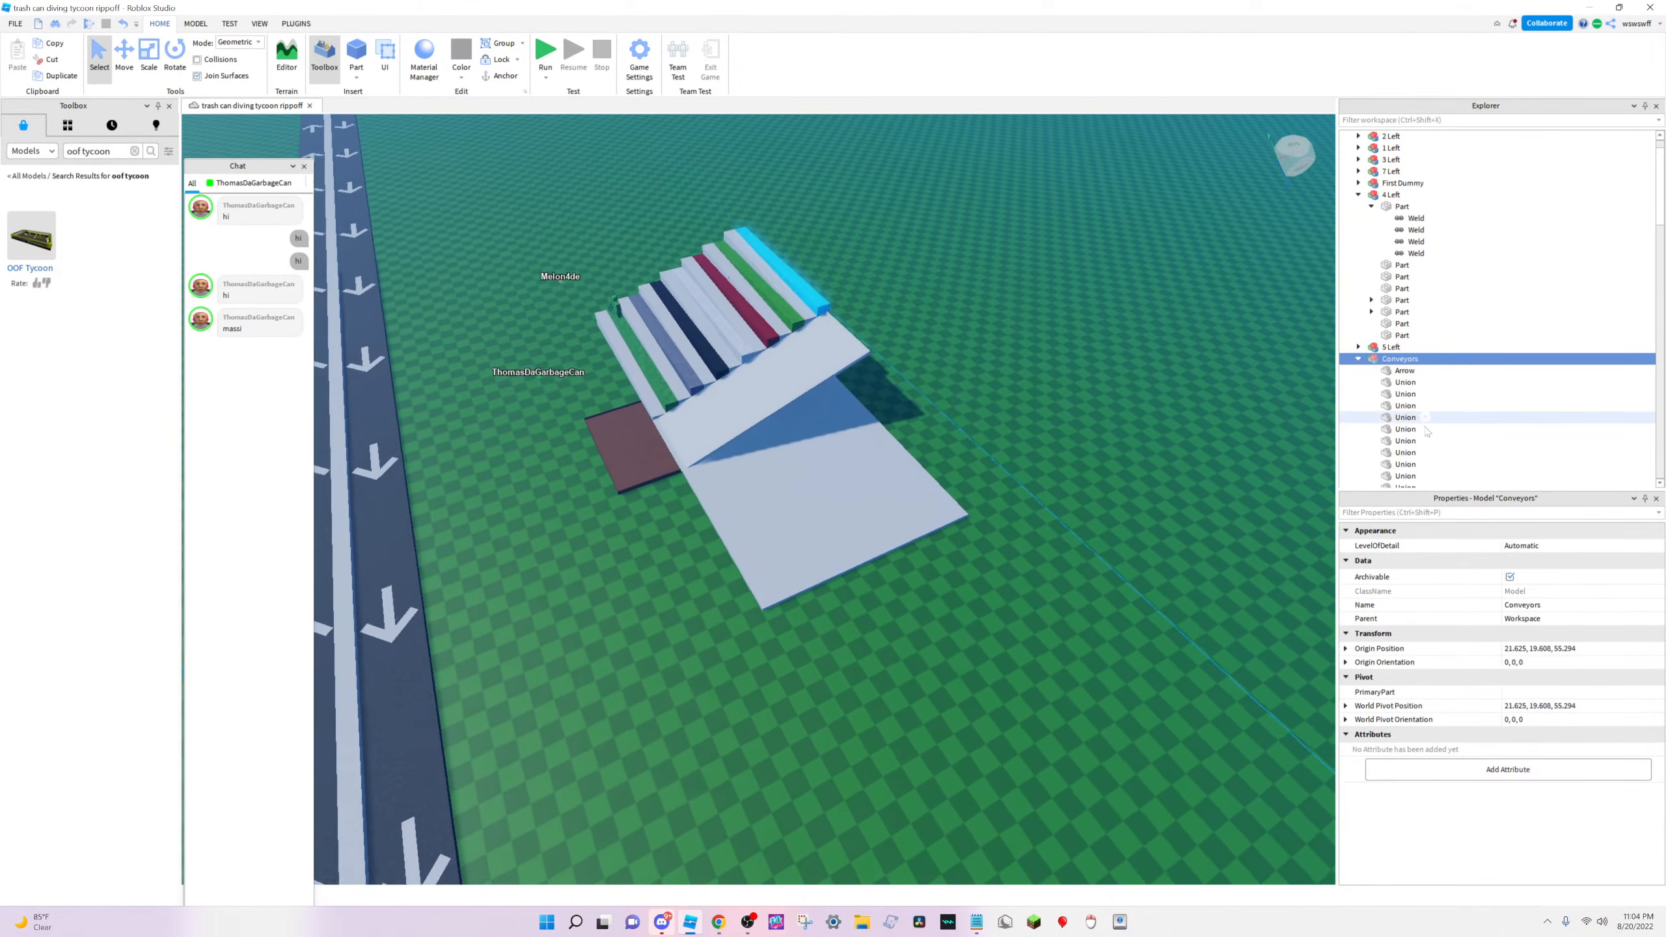
click(1404, 370)
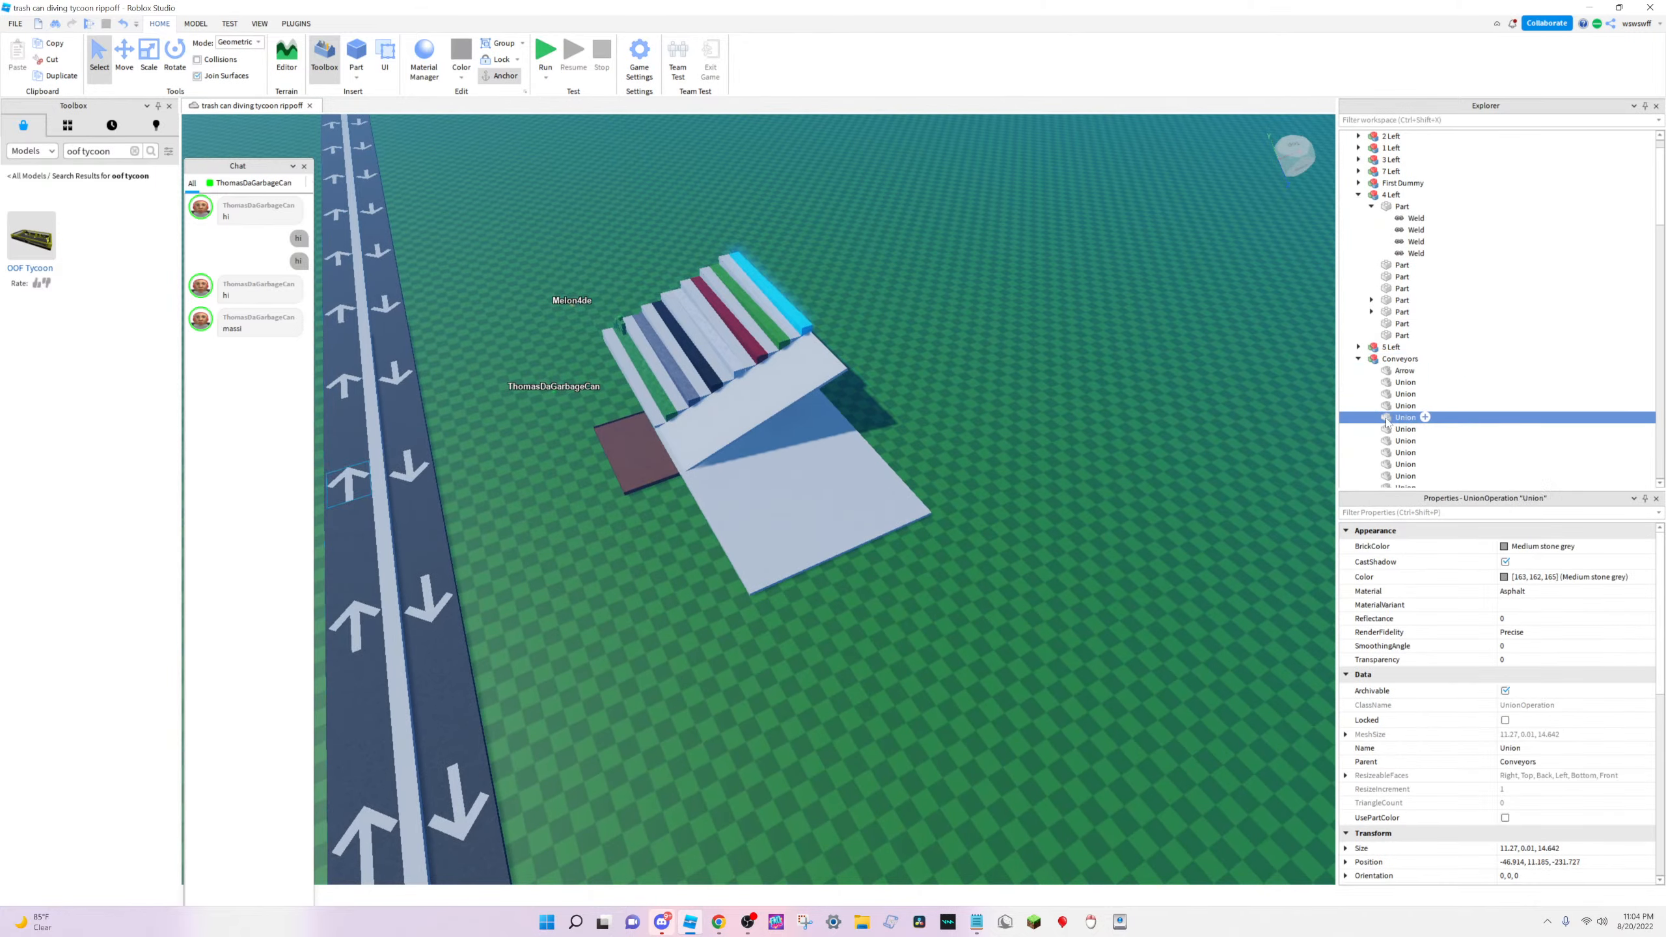
Move the six loose parts of the brown platform out of the Conveyors model into the workspace
click(1065, 414)
key(w)
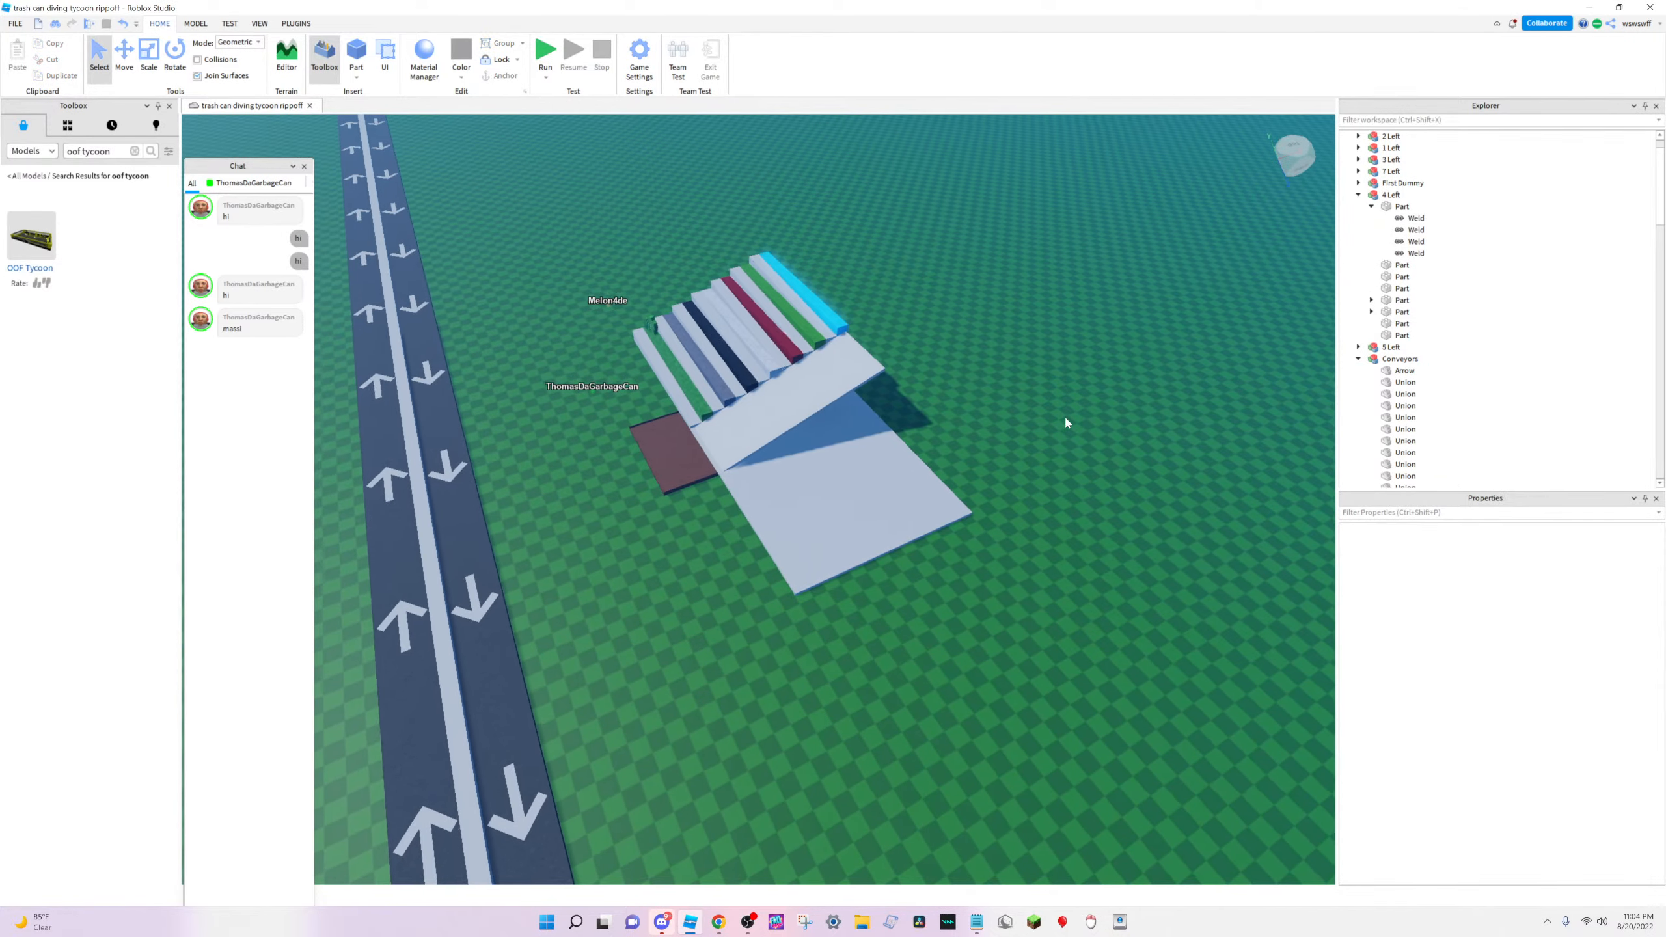
key(w)
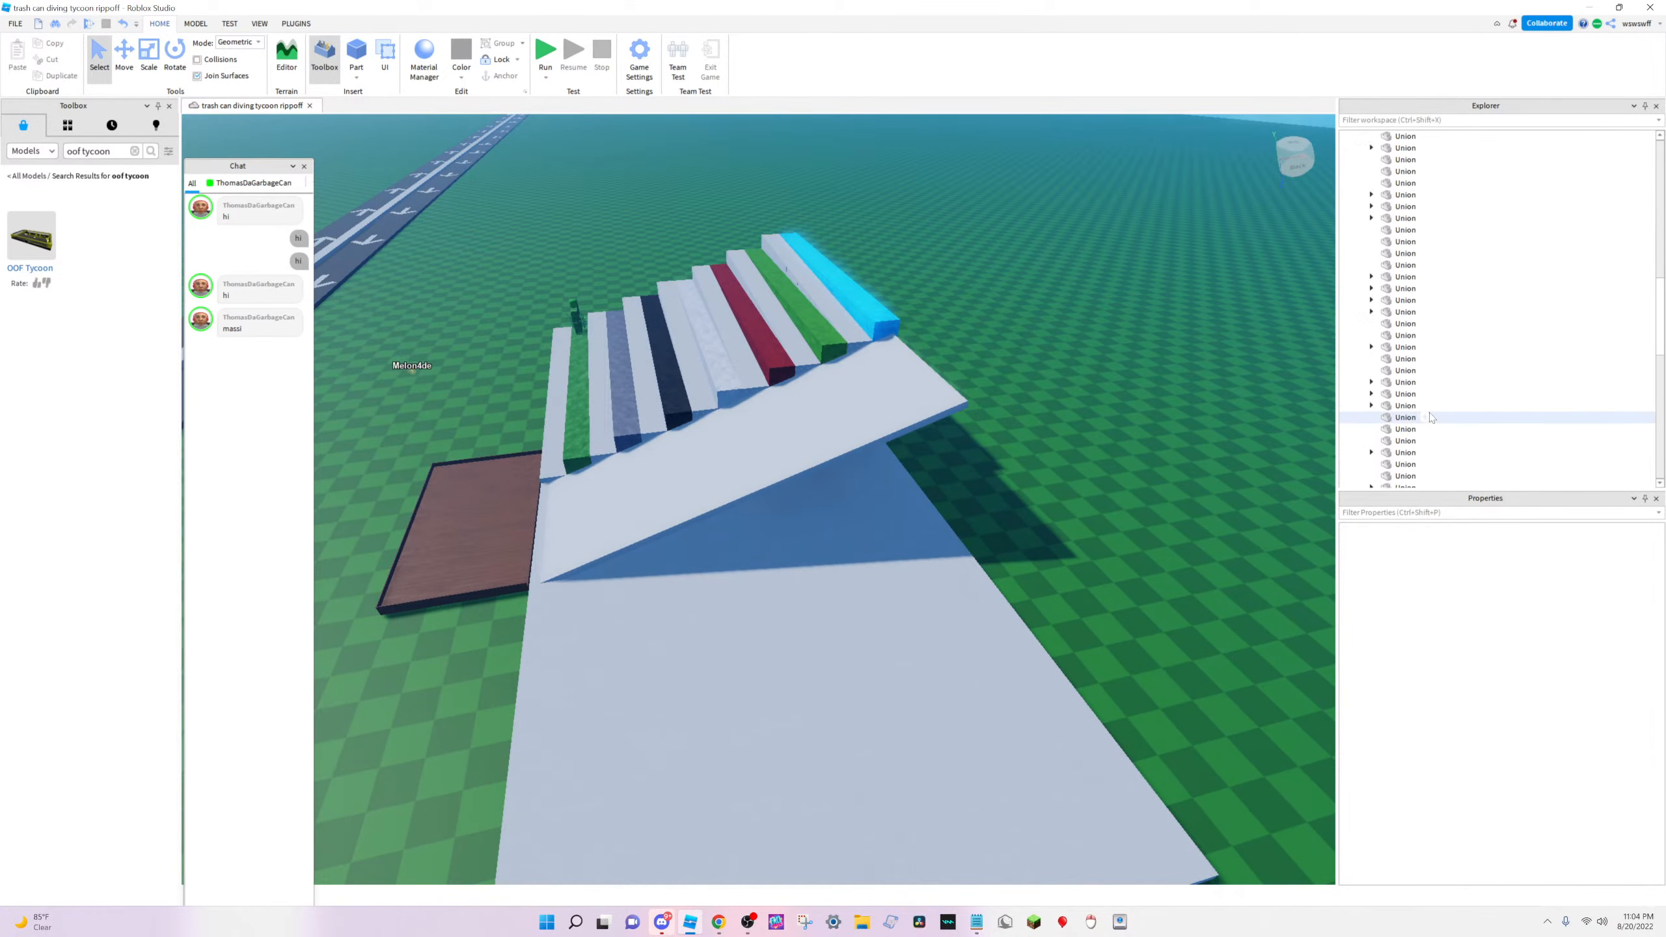
scroll(1431, 414, down, 3)
click(1388, 392)
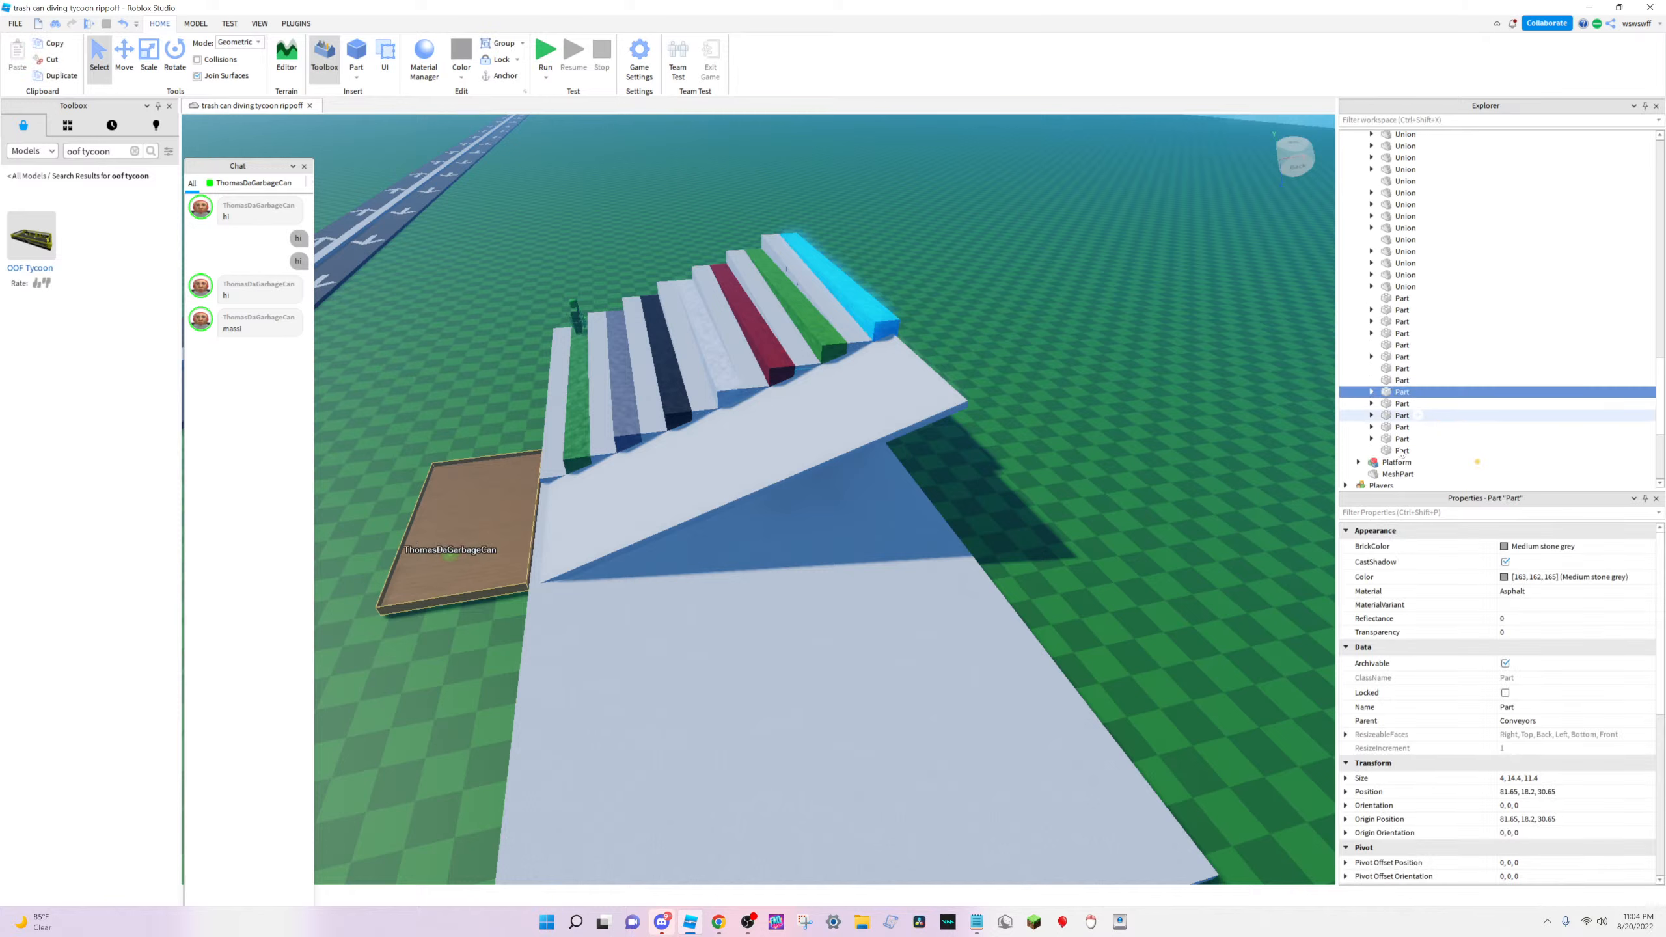
drag(1398, 427, 1415, 180)
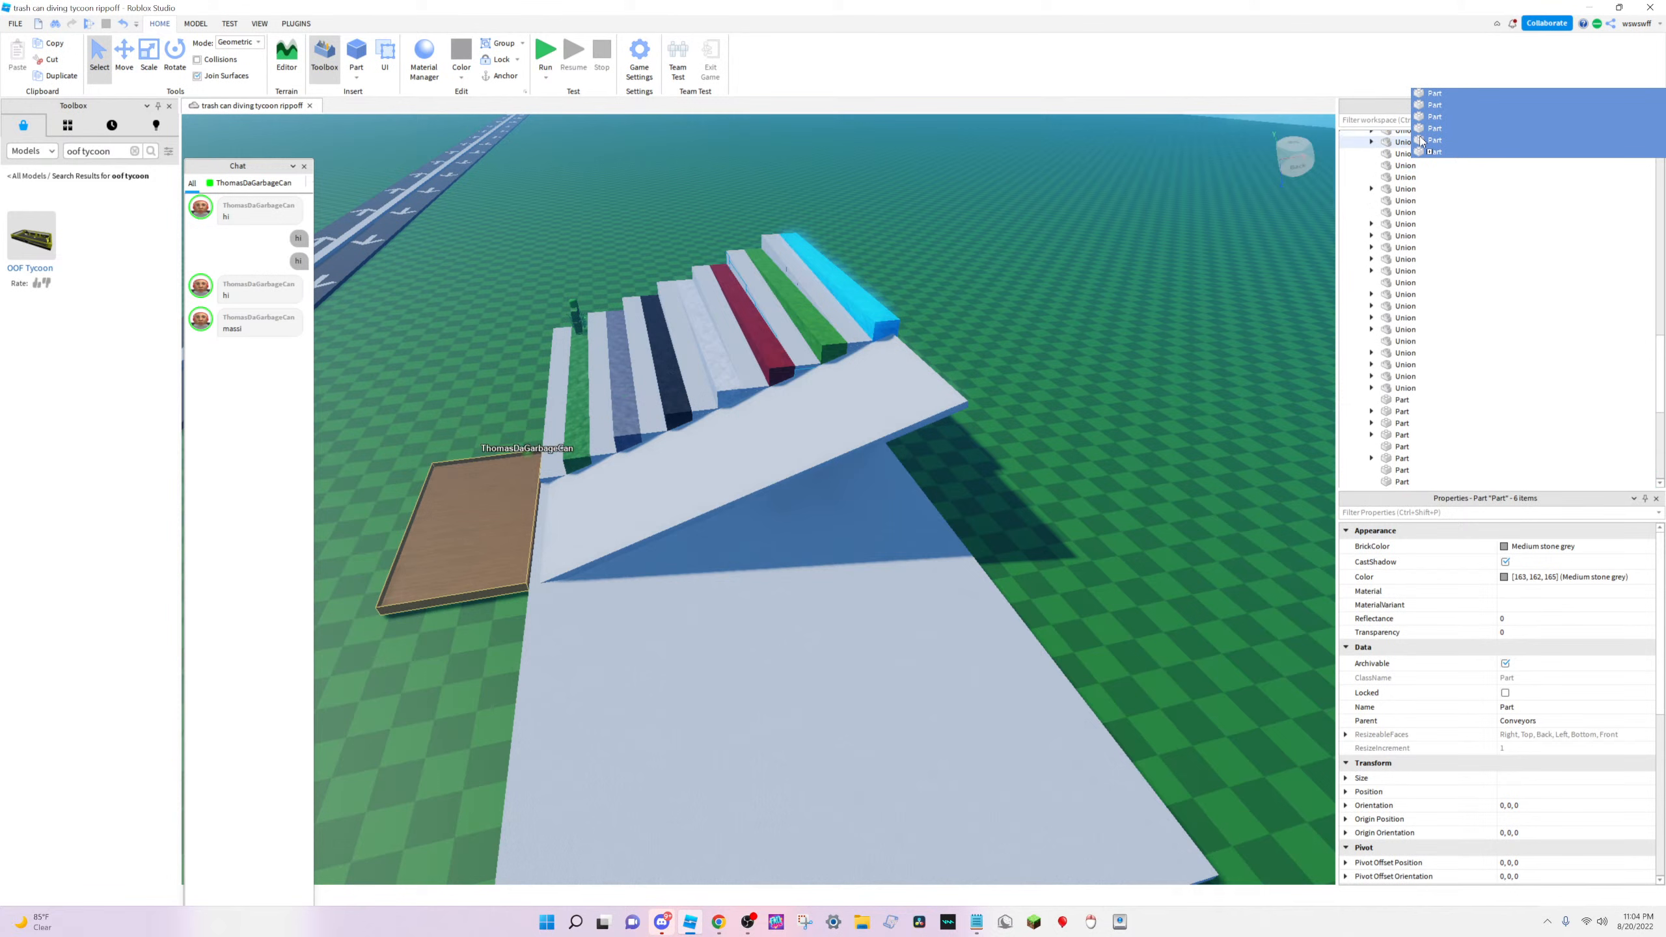
mouse_move(1421, 141)
mouse_down()
mouse_move(1425, 155)
mouse_move(1406, 141)
mouse_up()
Ungroup the Conveyors model after checking the unions it contains
click(1110, 349)
key(w)
key(a)
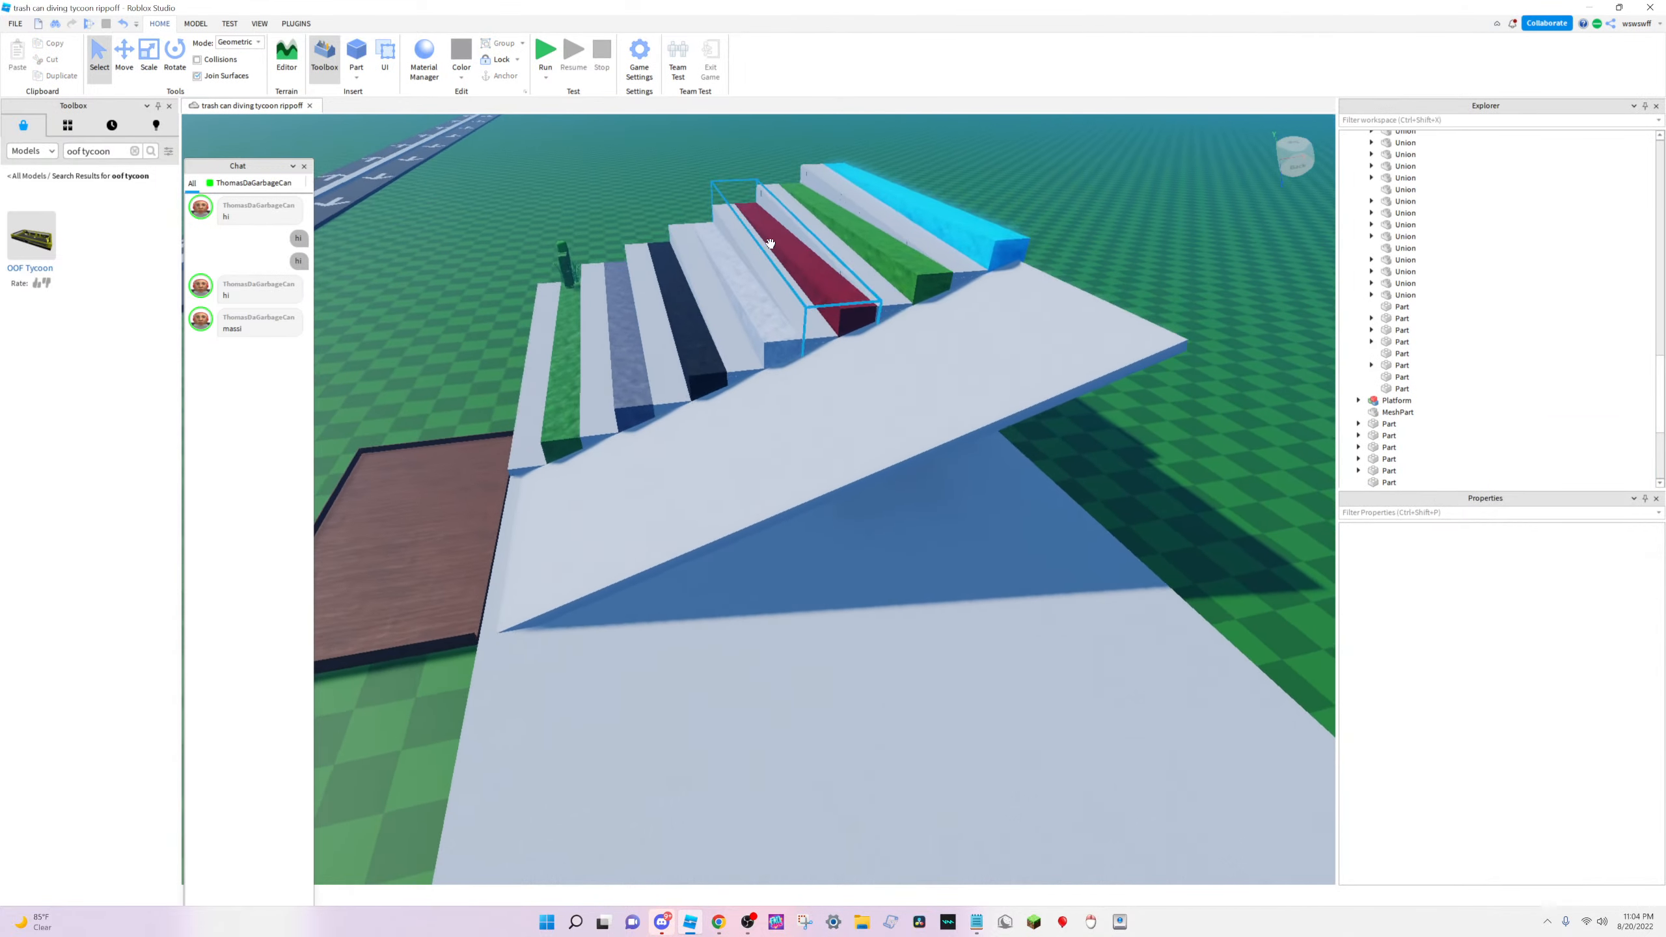
key(d)
key(s)
right_drag(903, 292, 829, 360)
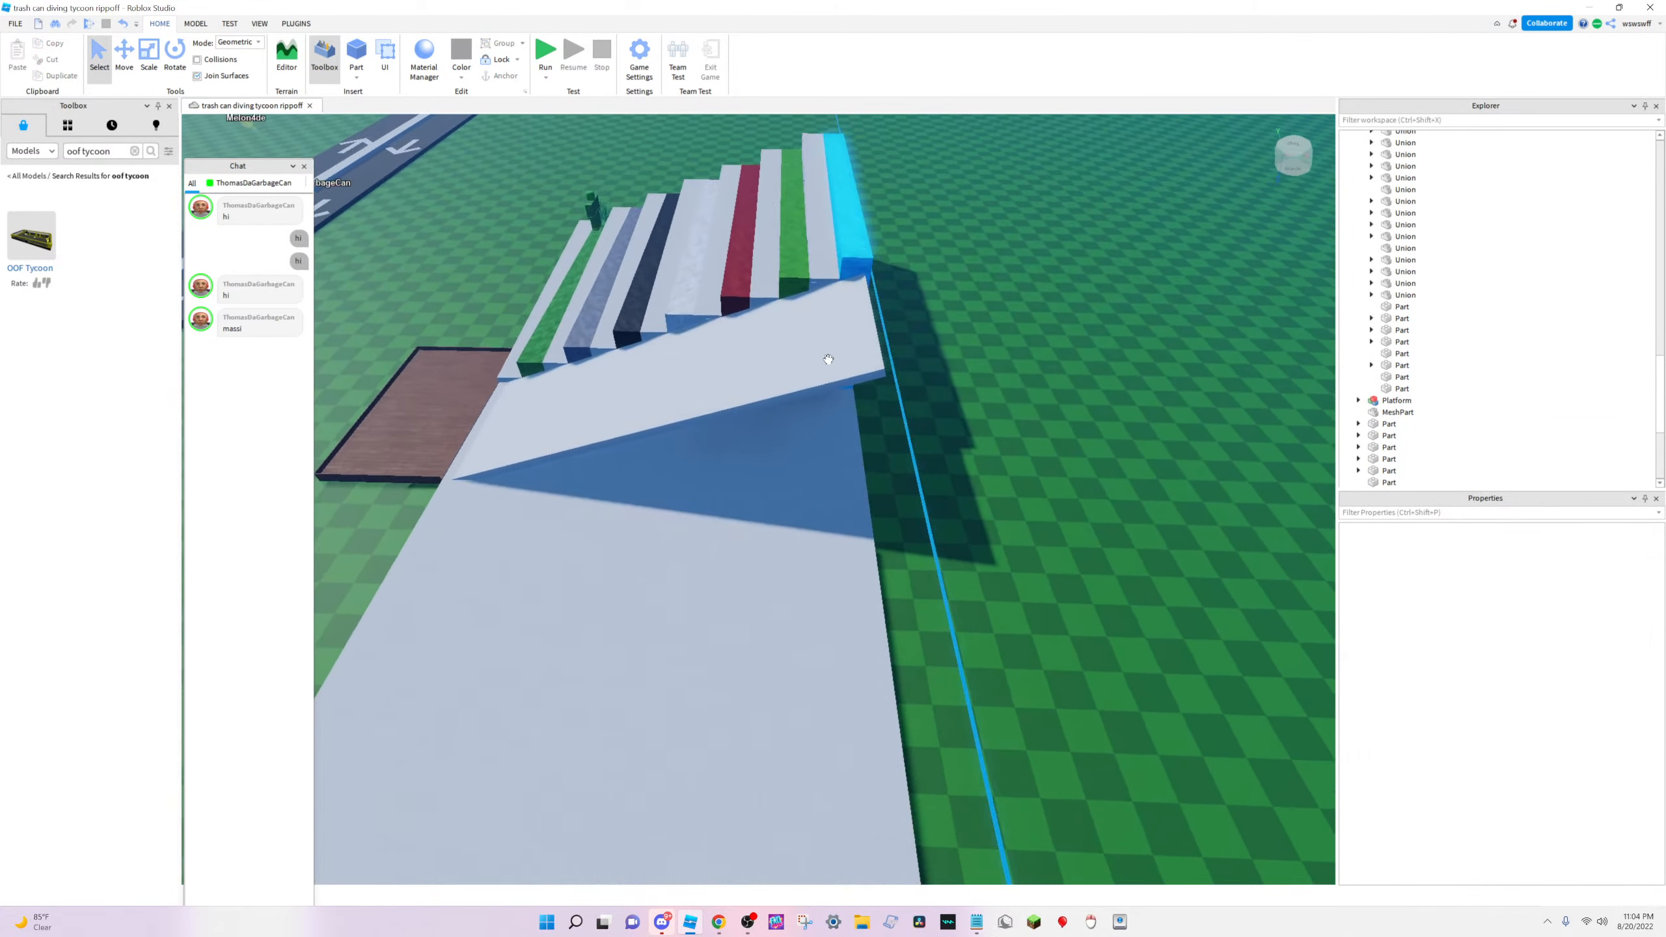
click(829, 360)
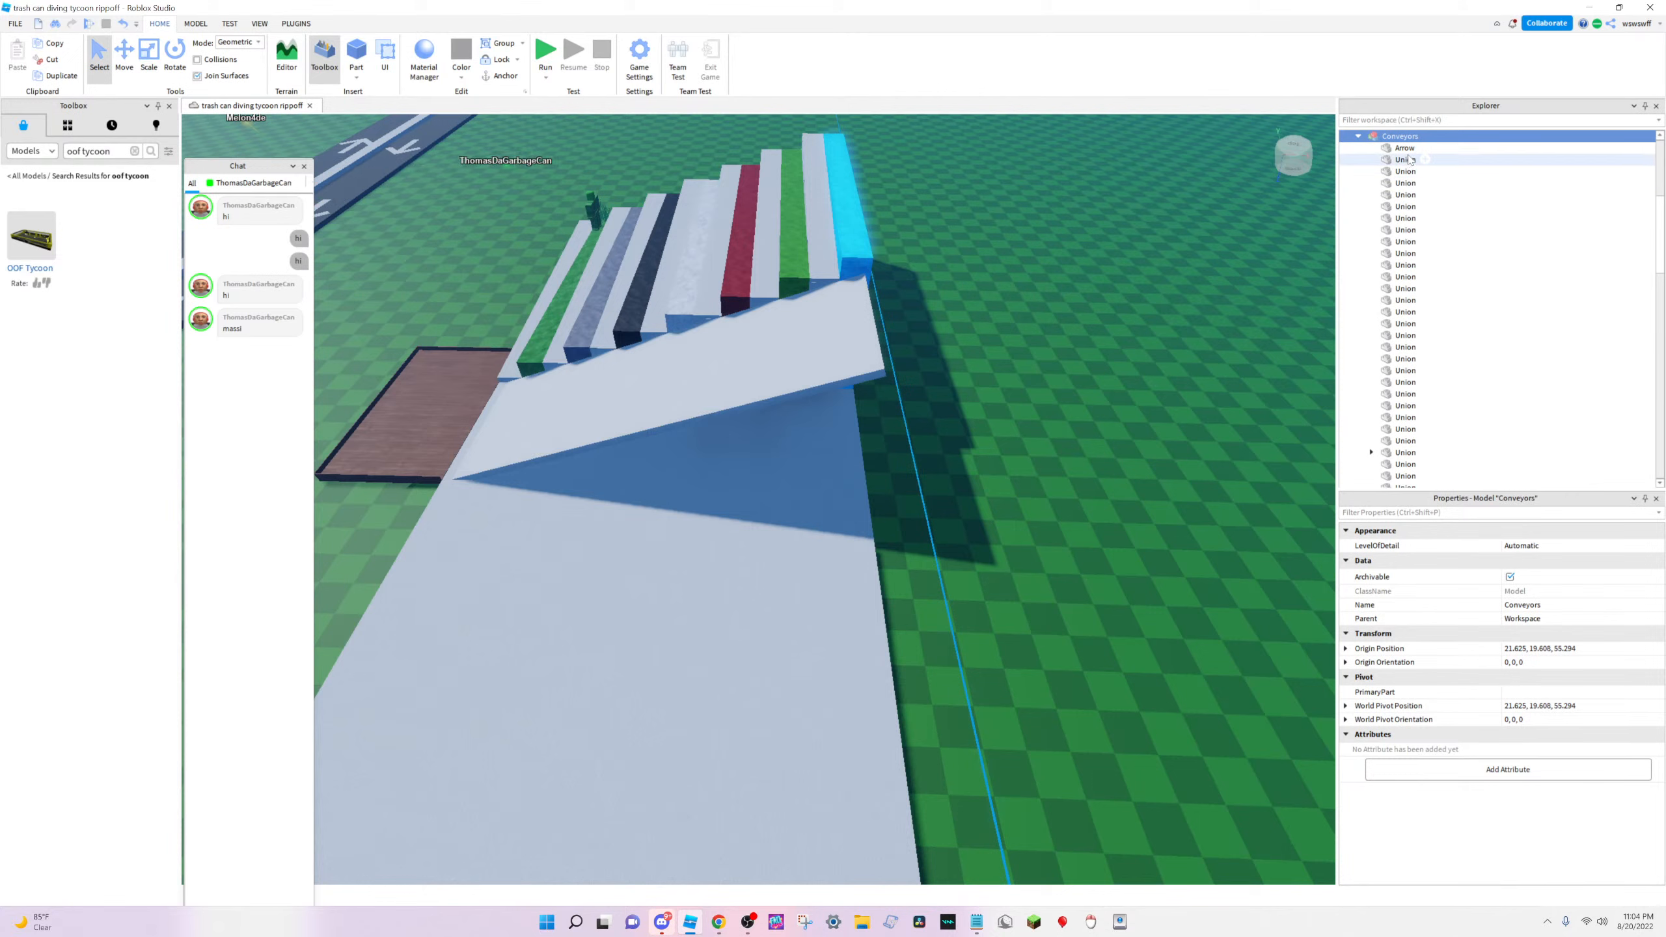
scroll(1372, 228, down, 4)
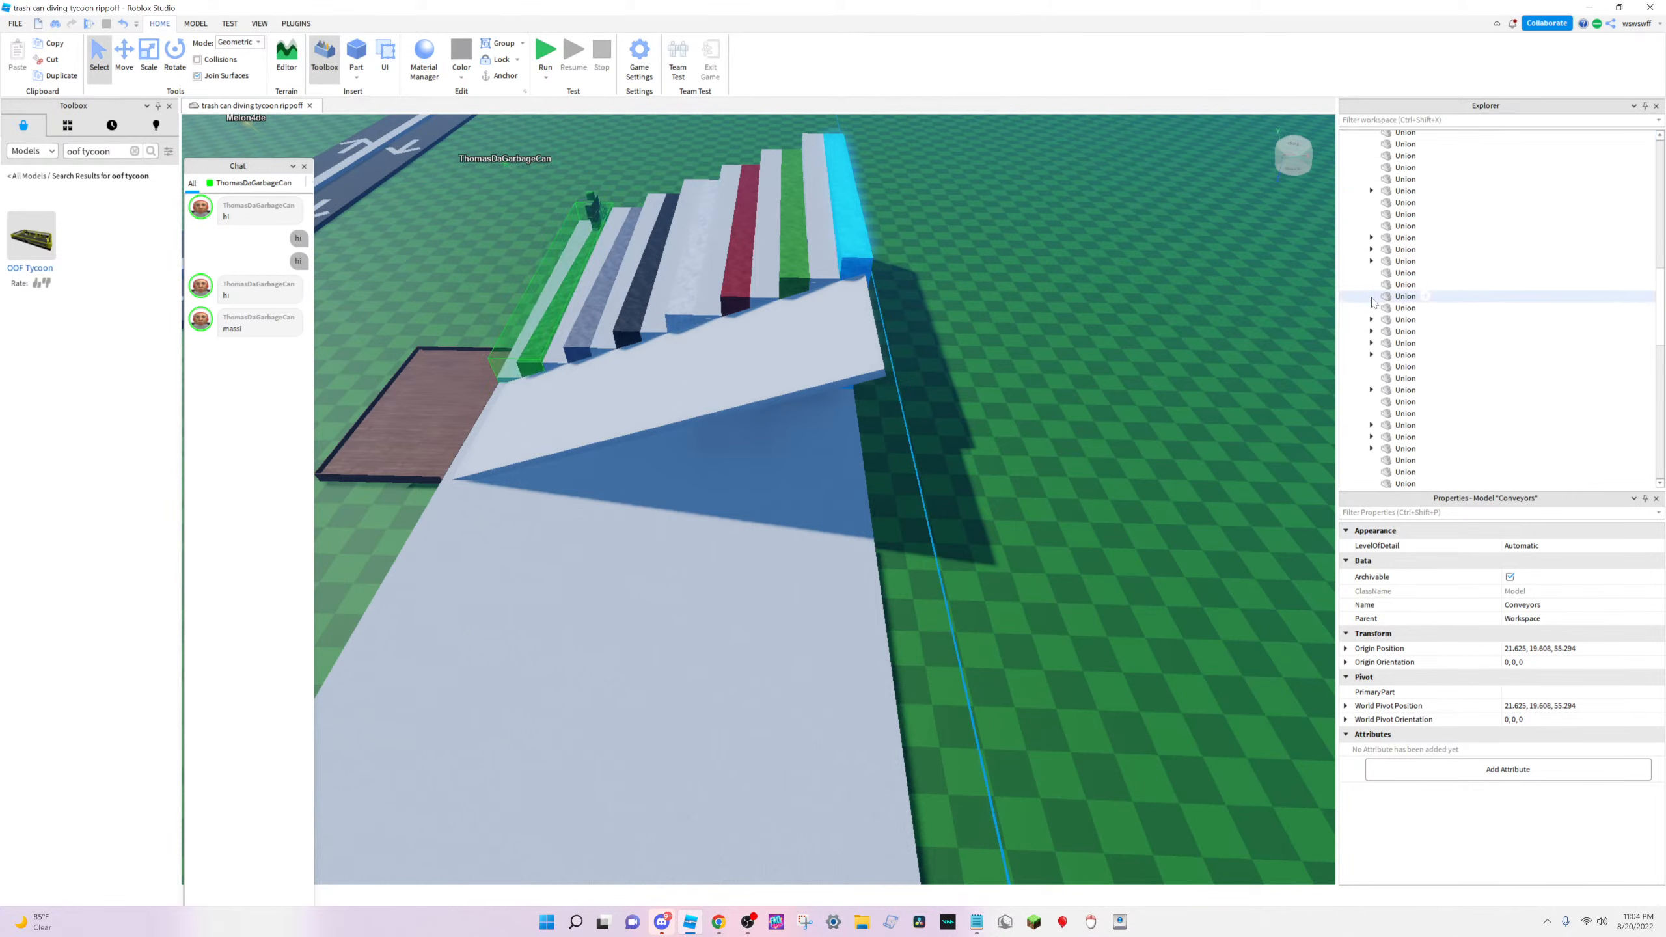
scroll(1371, 314, up, 1)
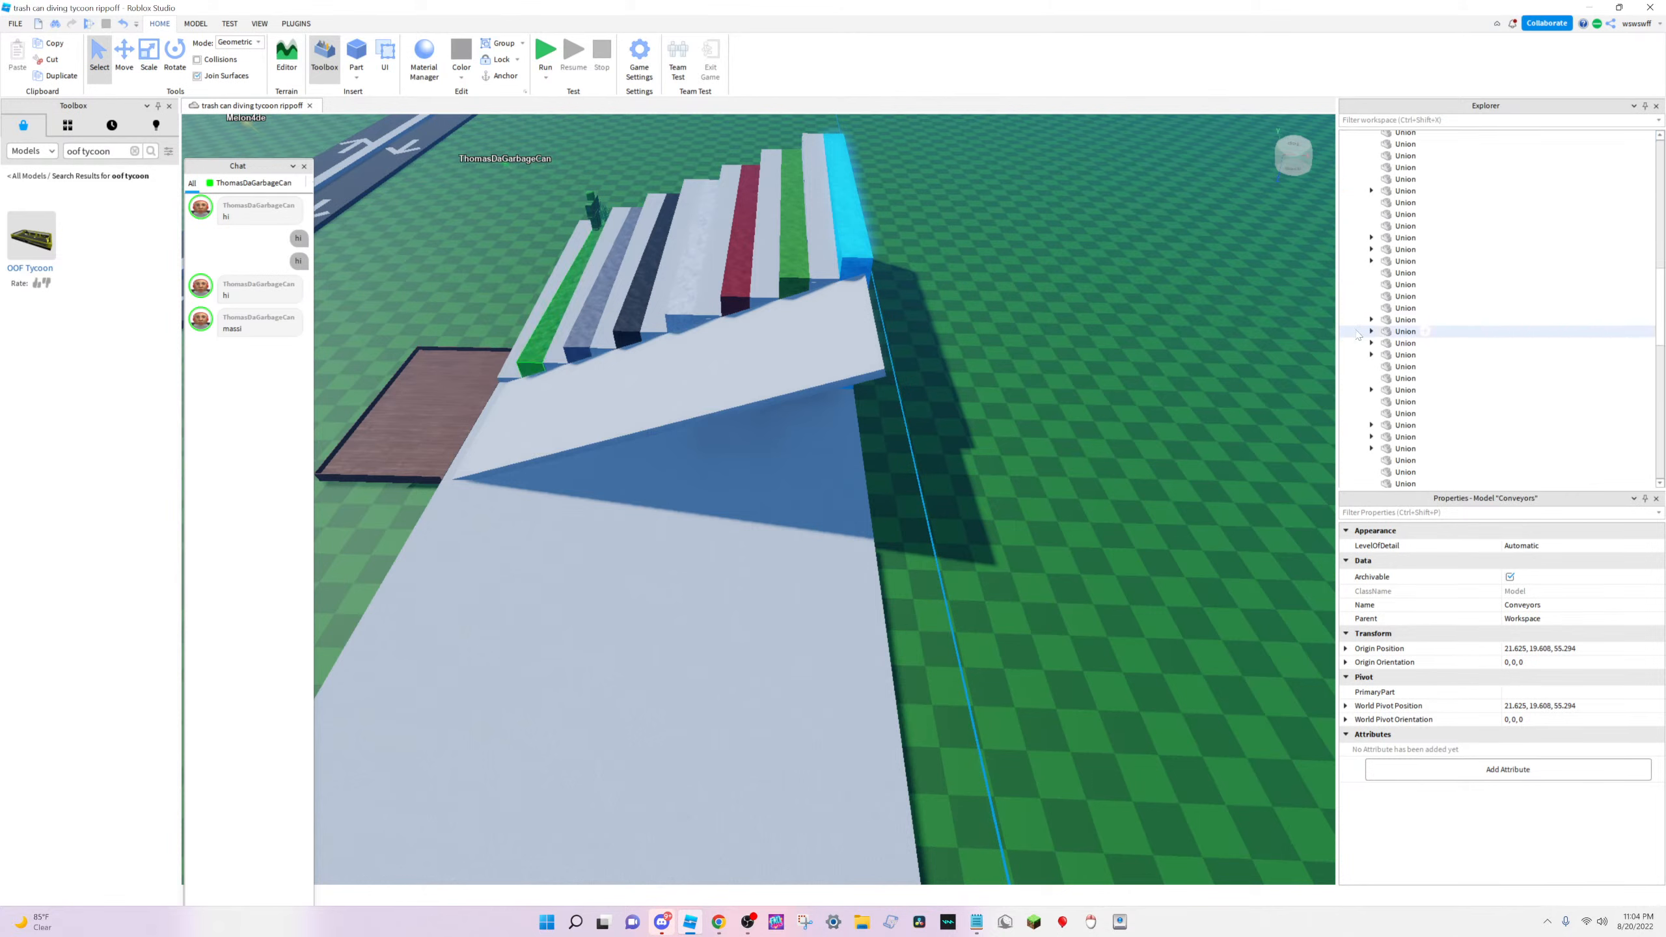
scroll(1407, 214, up, 4)
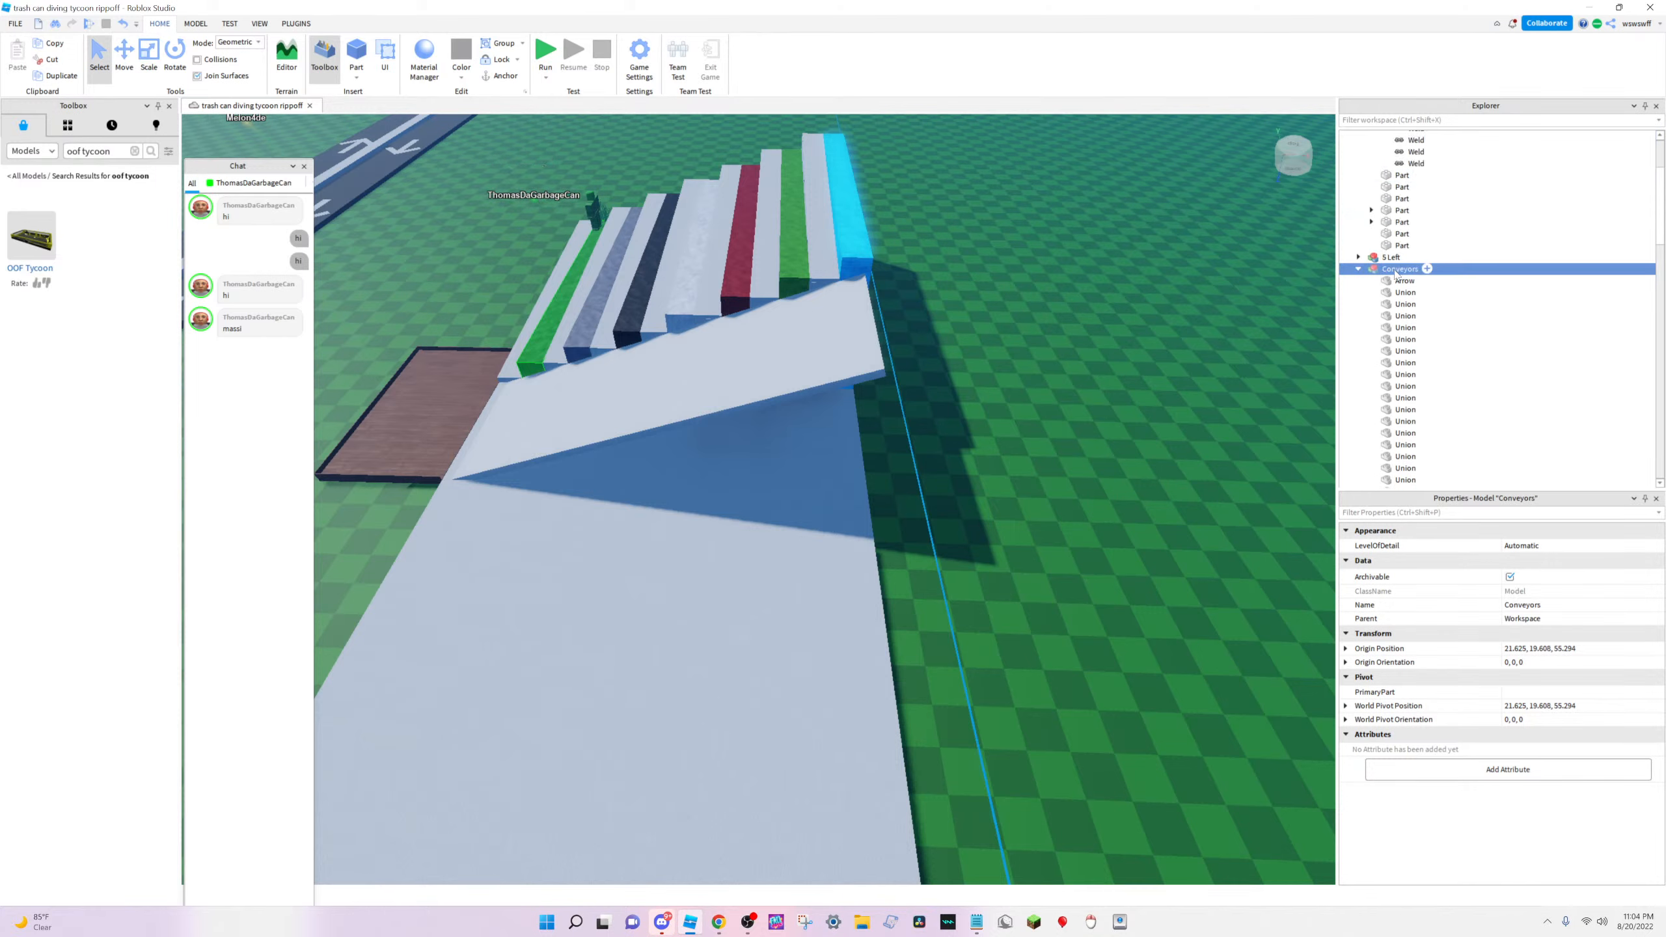
right_click(1397, 270)
click(1429, 398)
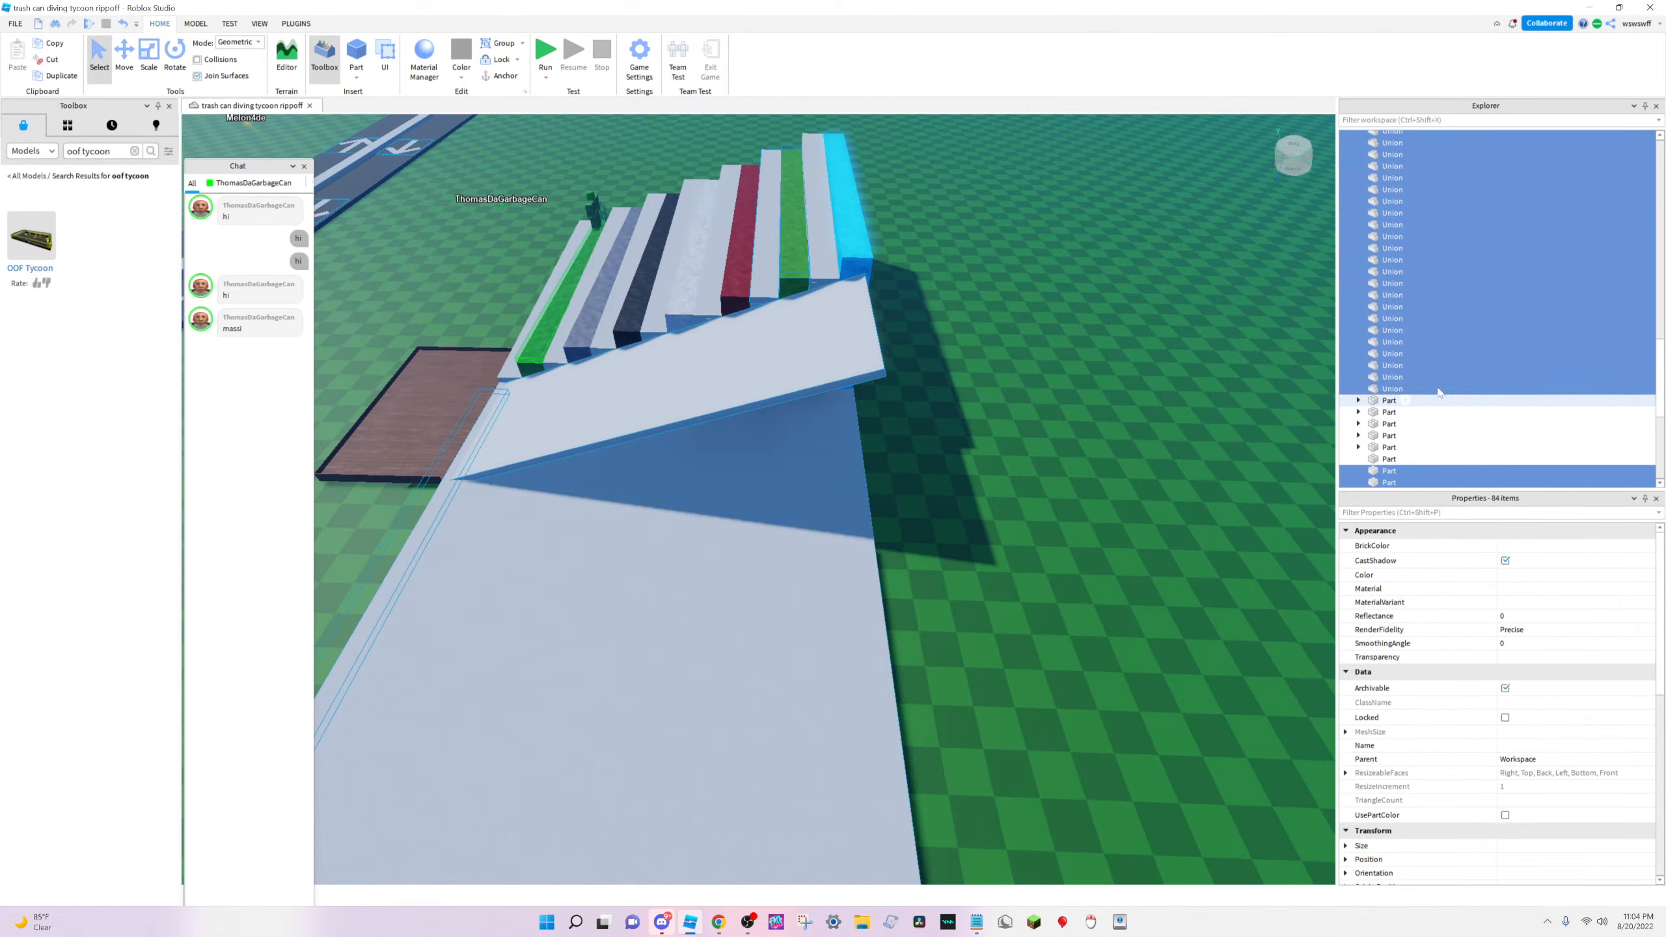
click(1392, 387)
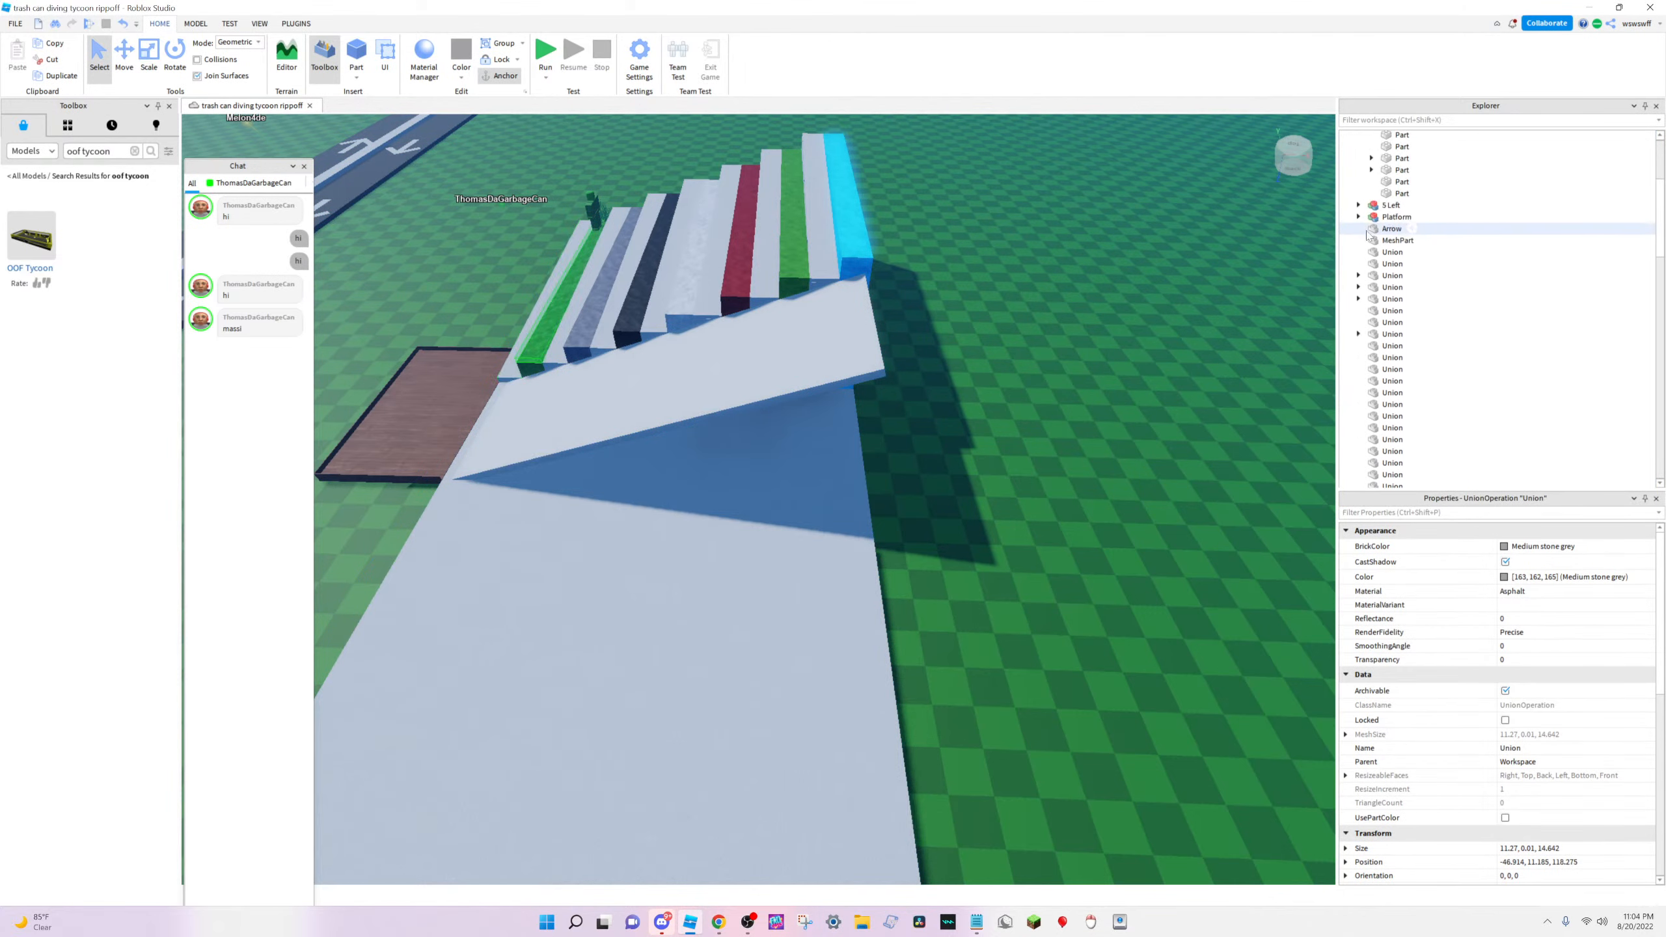
shift+click(1380, 320)
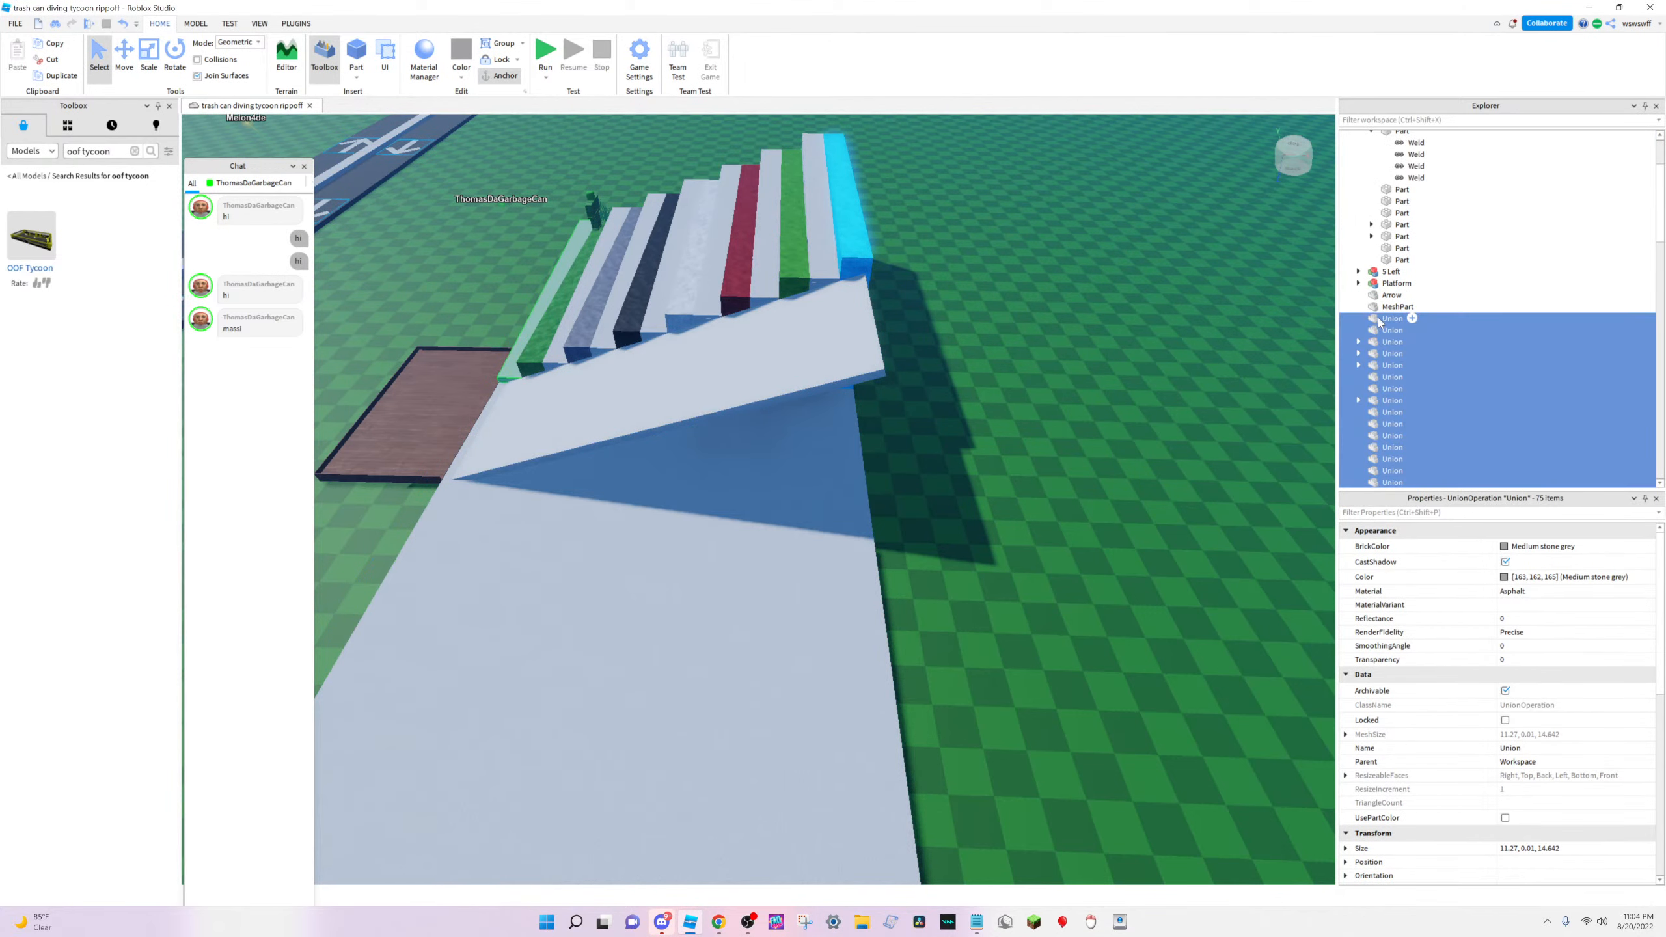
right_drag(805, 341, 809, 290)
shift+click(780, 267)
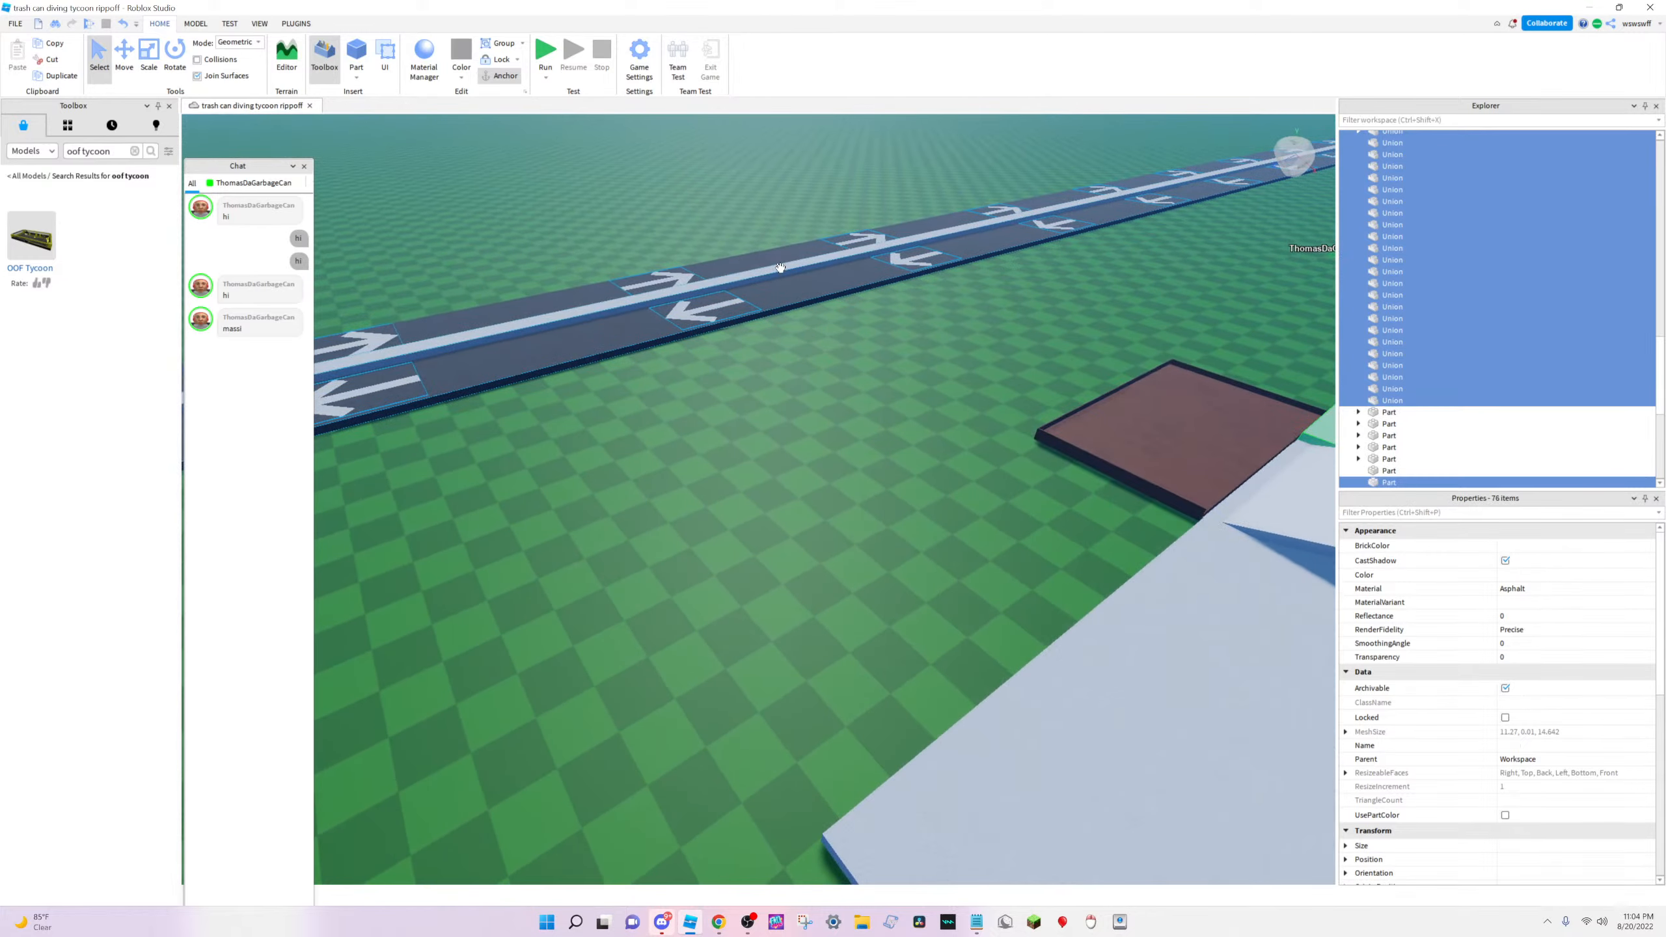
shift+click(771, 274)
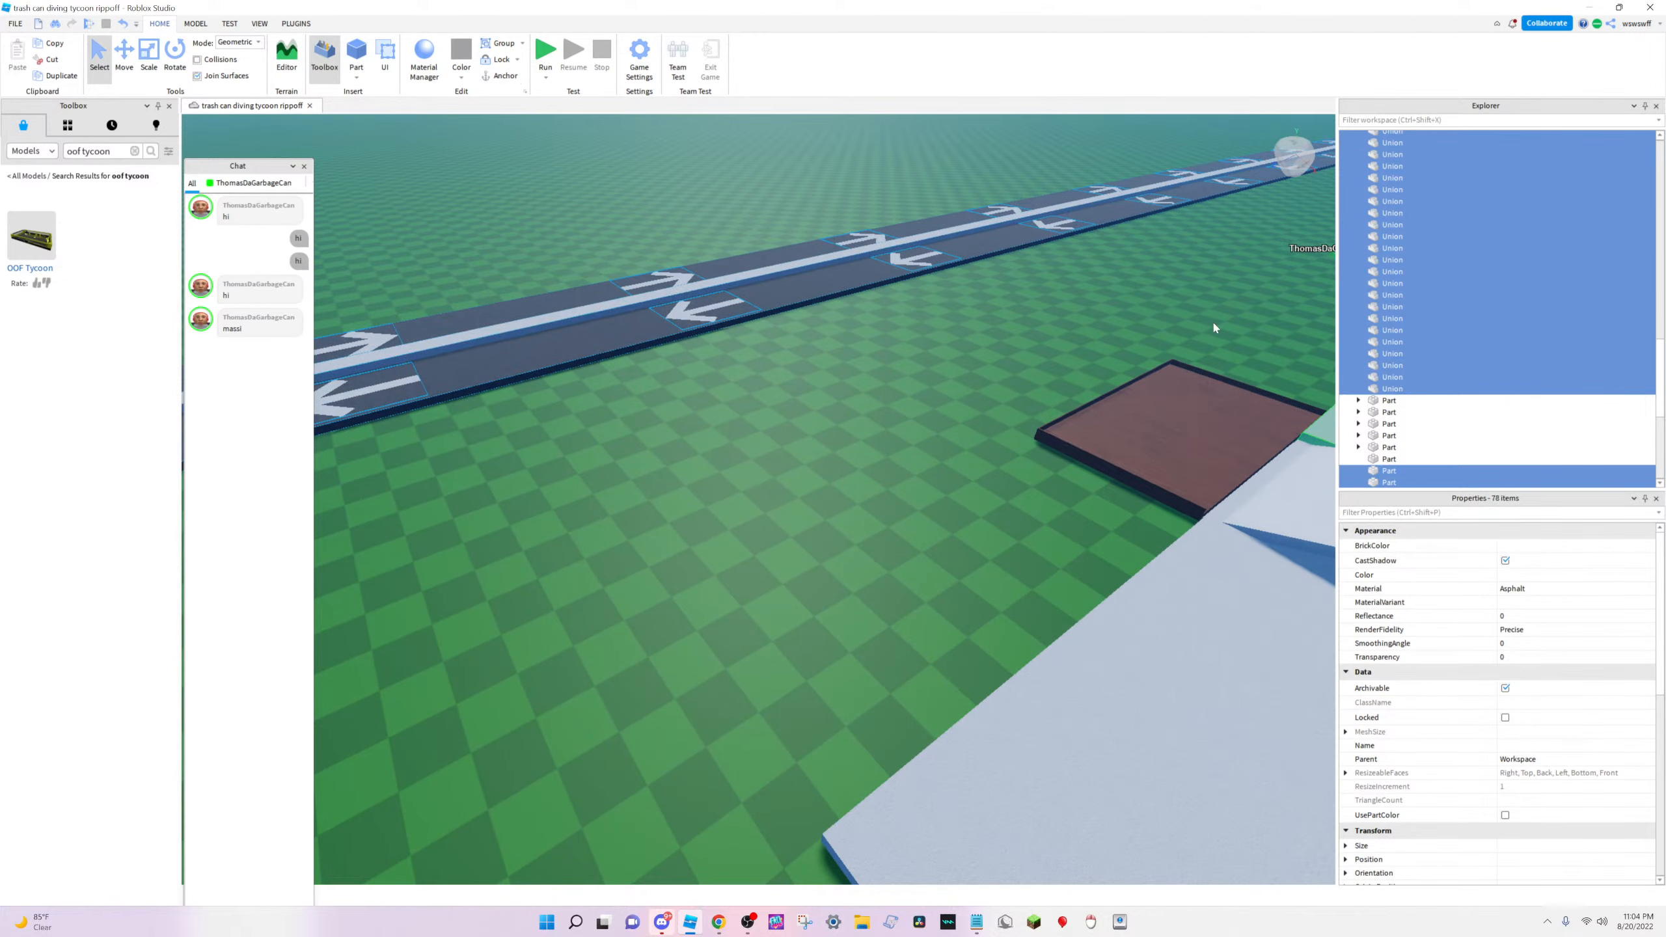
right_click(1404, 330)
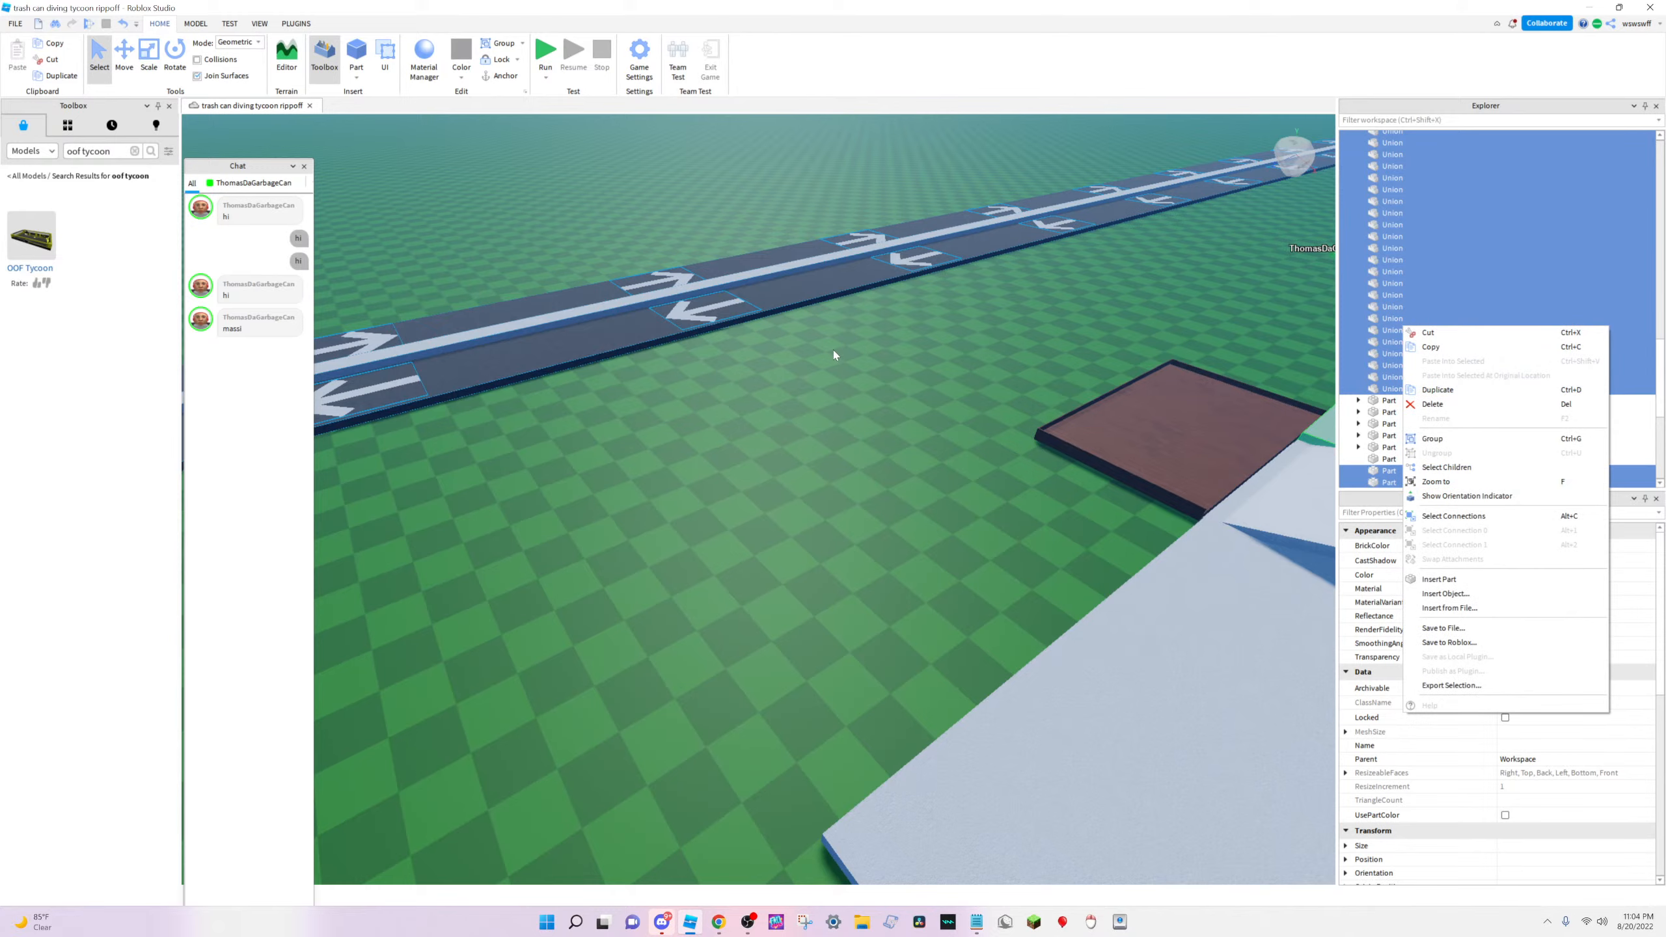
click(834, 355)
Group the road's arrow unions and road parts into one model, checking the Discord group chat before grouping
right_drag(834, 355, 885, 426)
click(1371, 421)
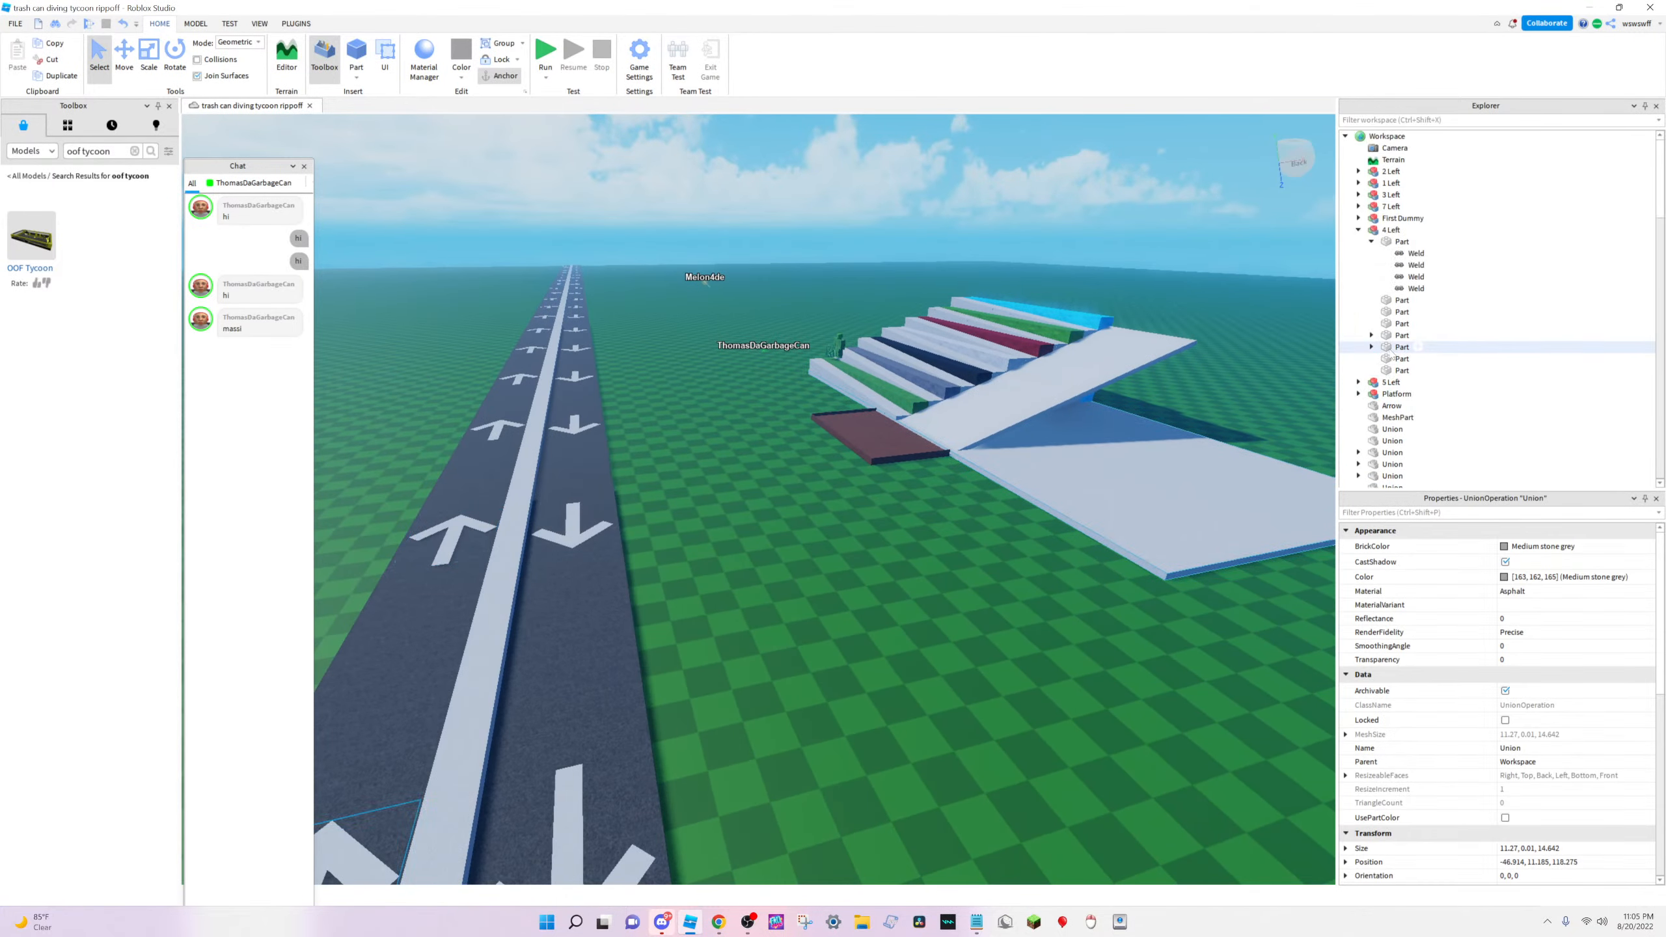
scroll(1404, 358, down, 5)
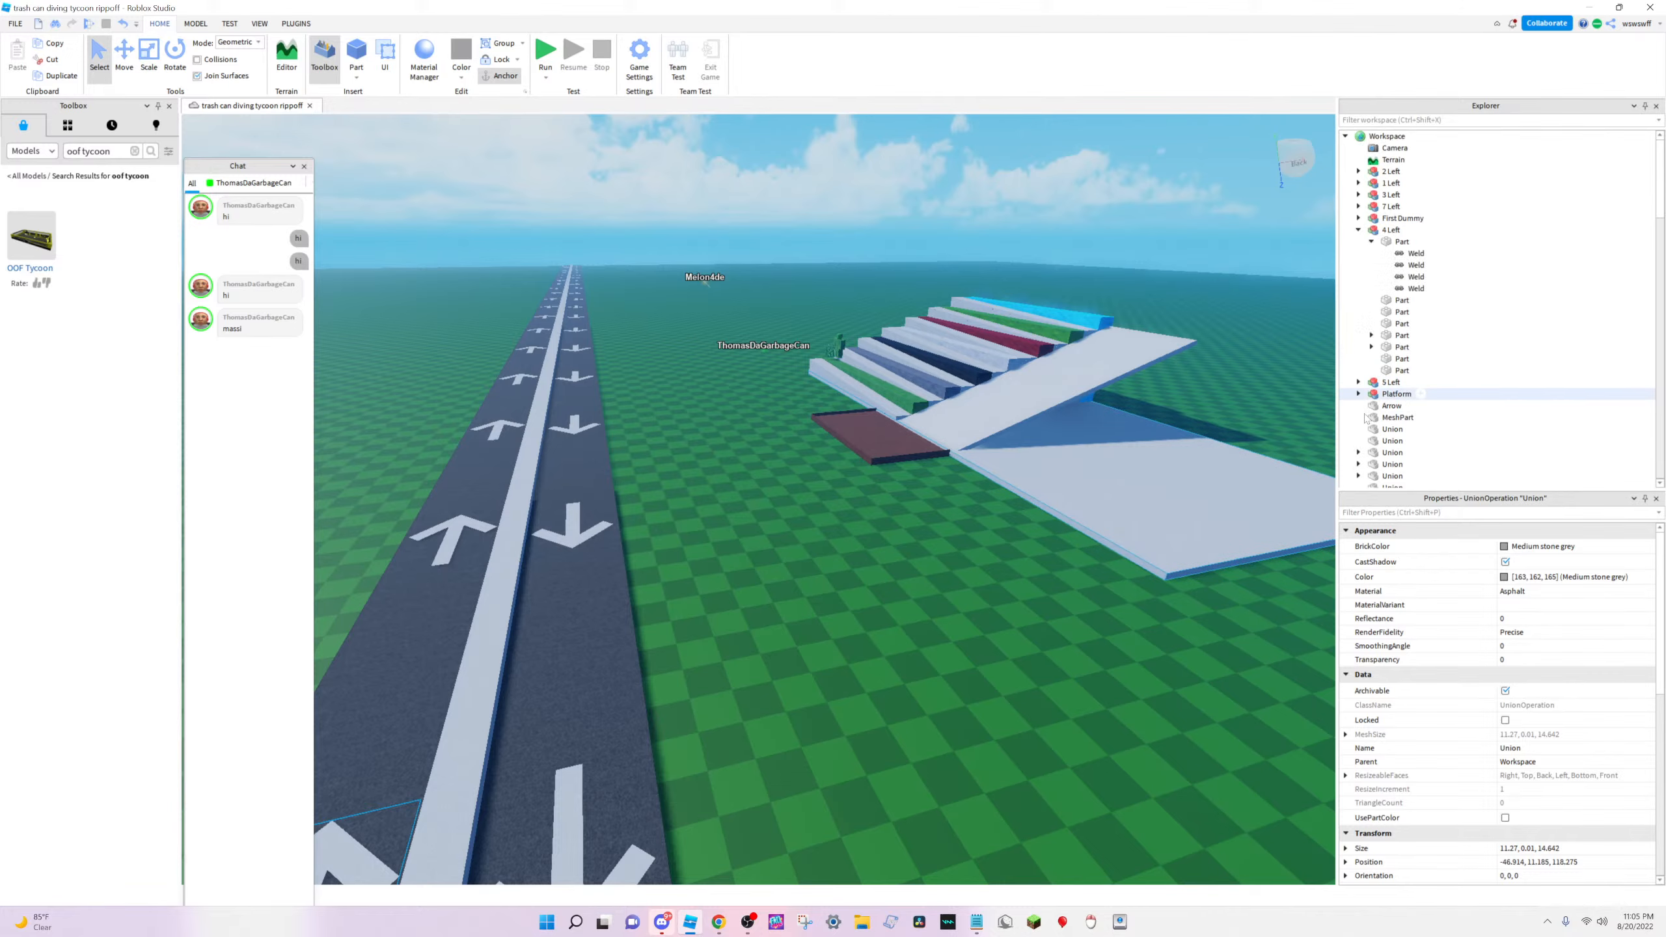
shift+click(1373, 428)
key(f)
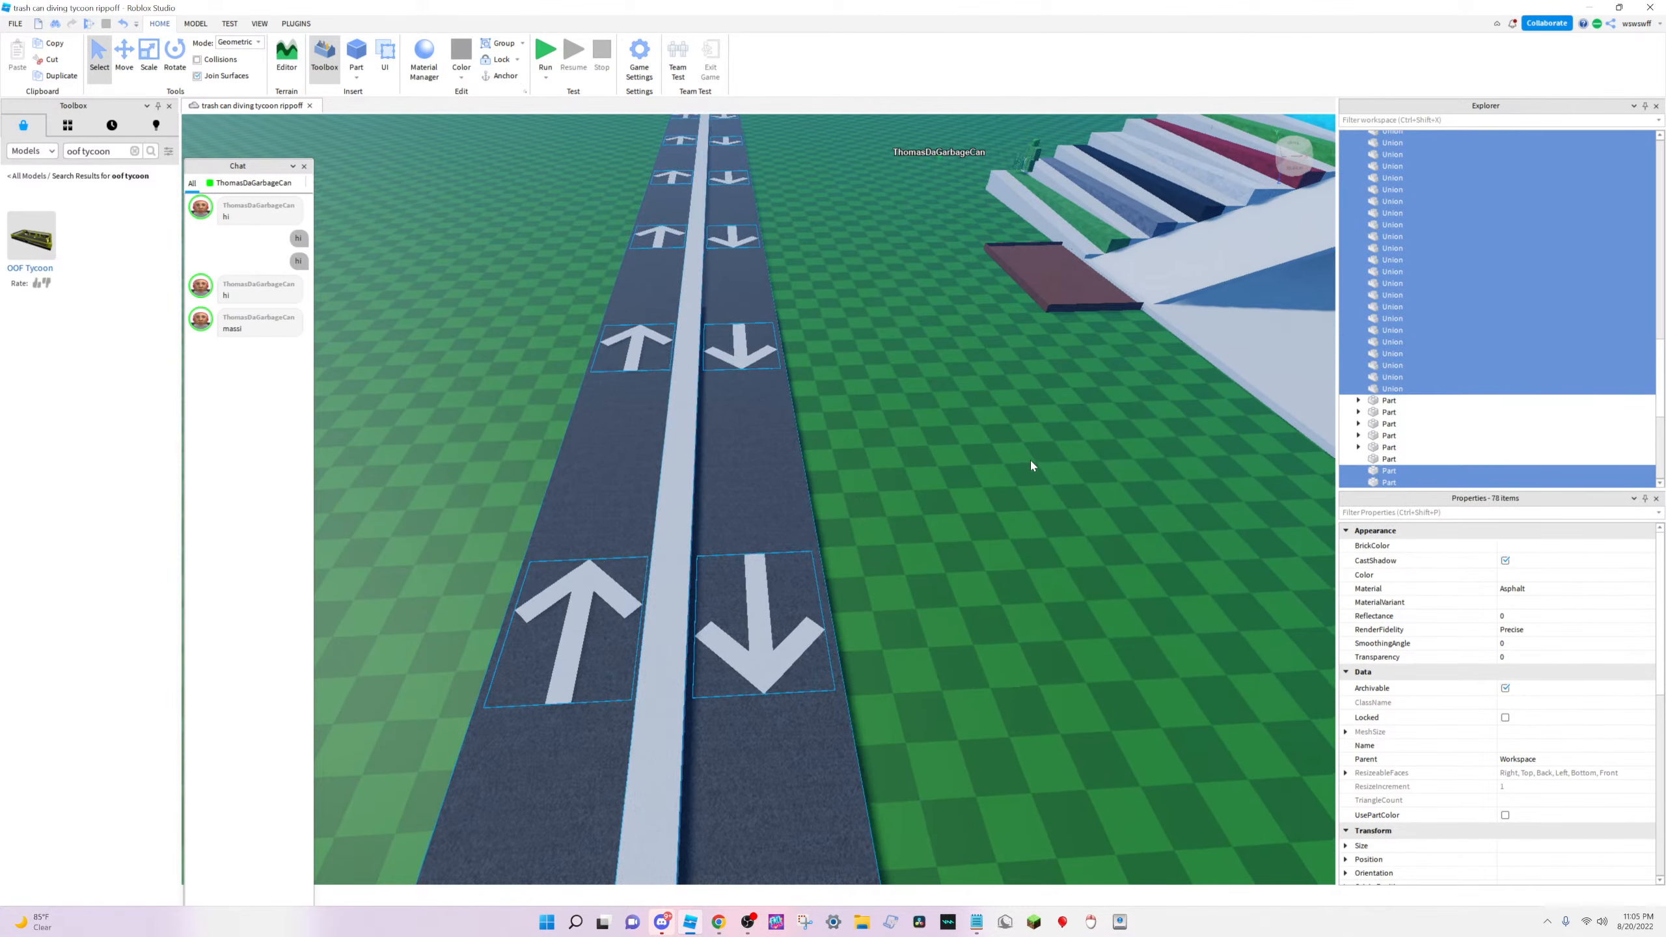
scroll(1038, 458, down, 5)
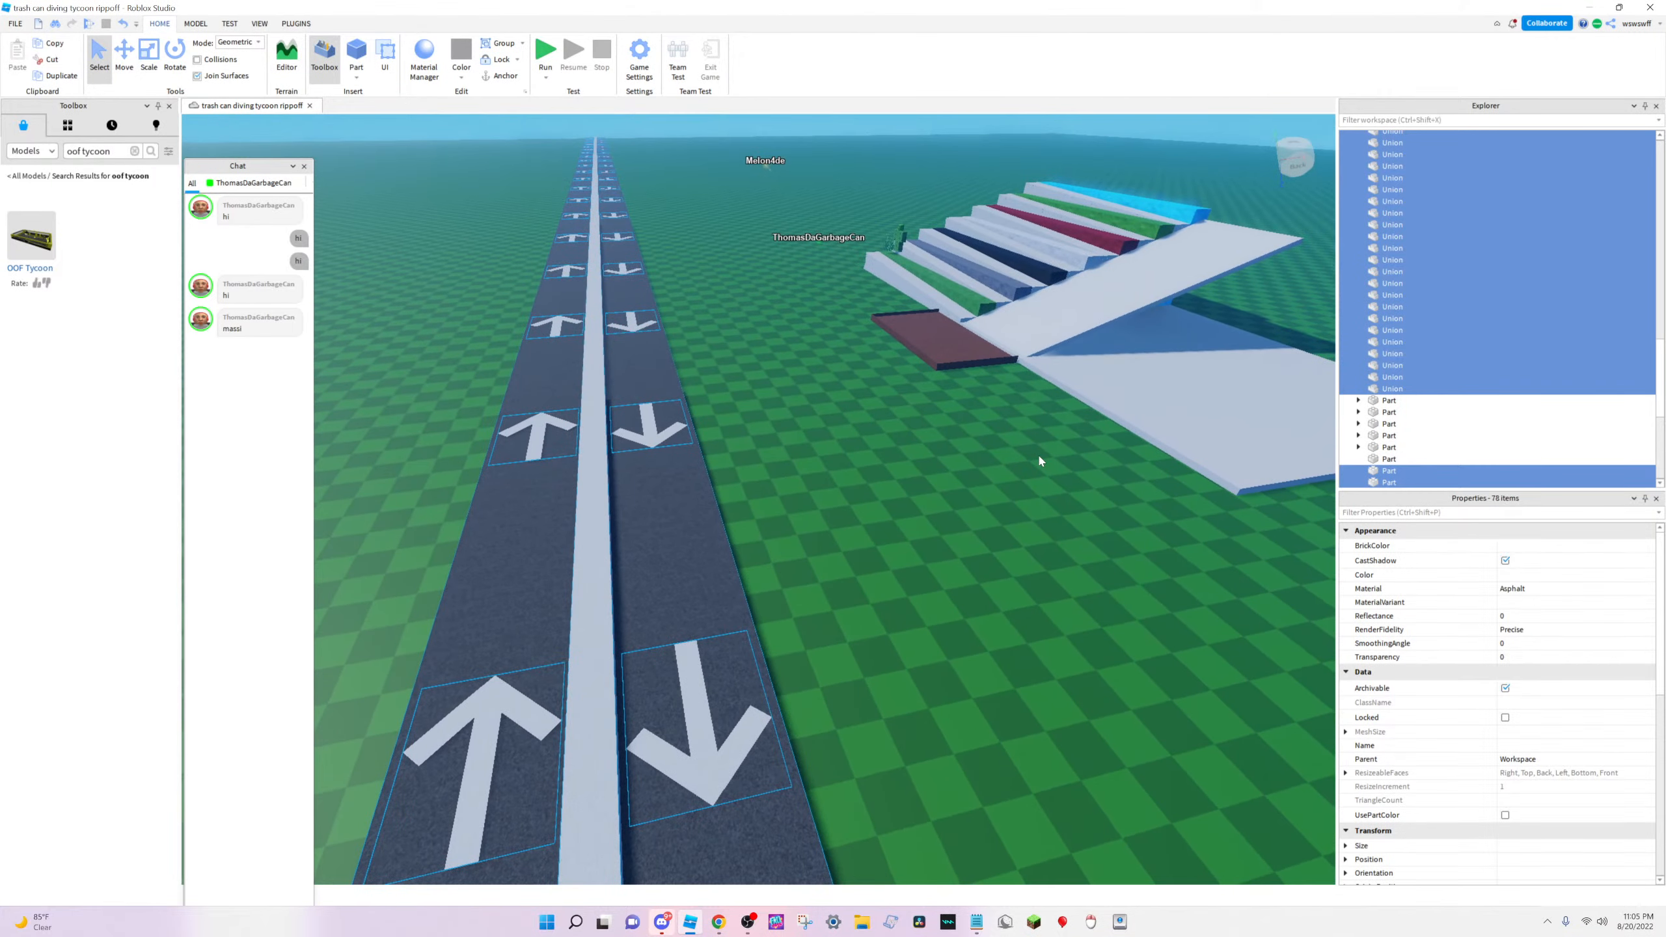
right_drag(1039, 456, 1038, 454)
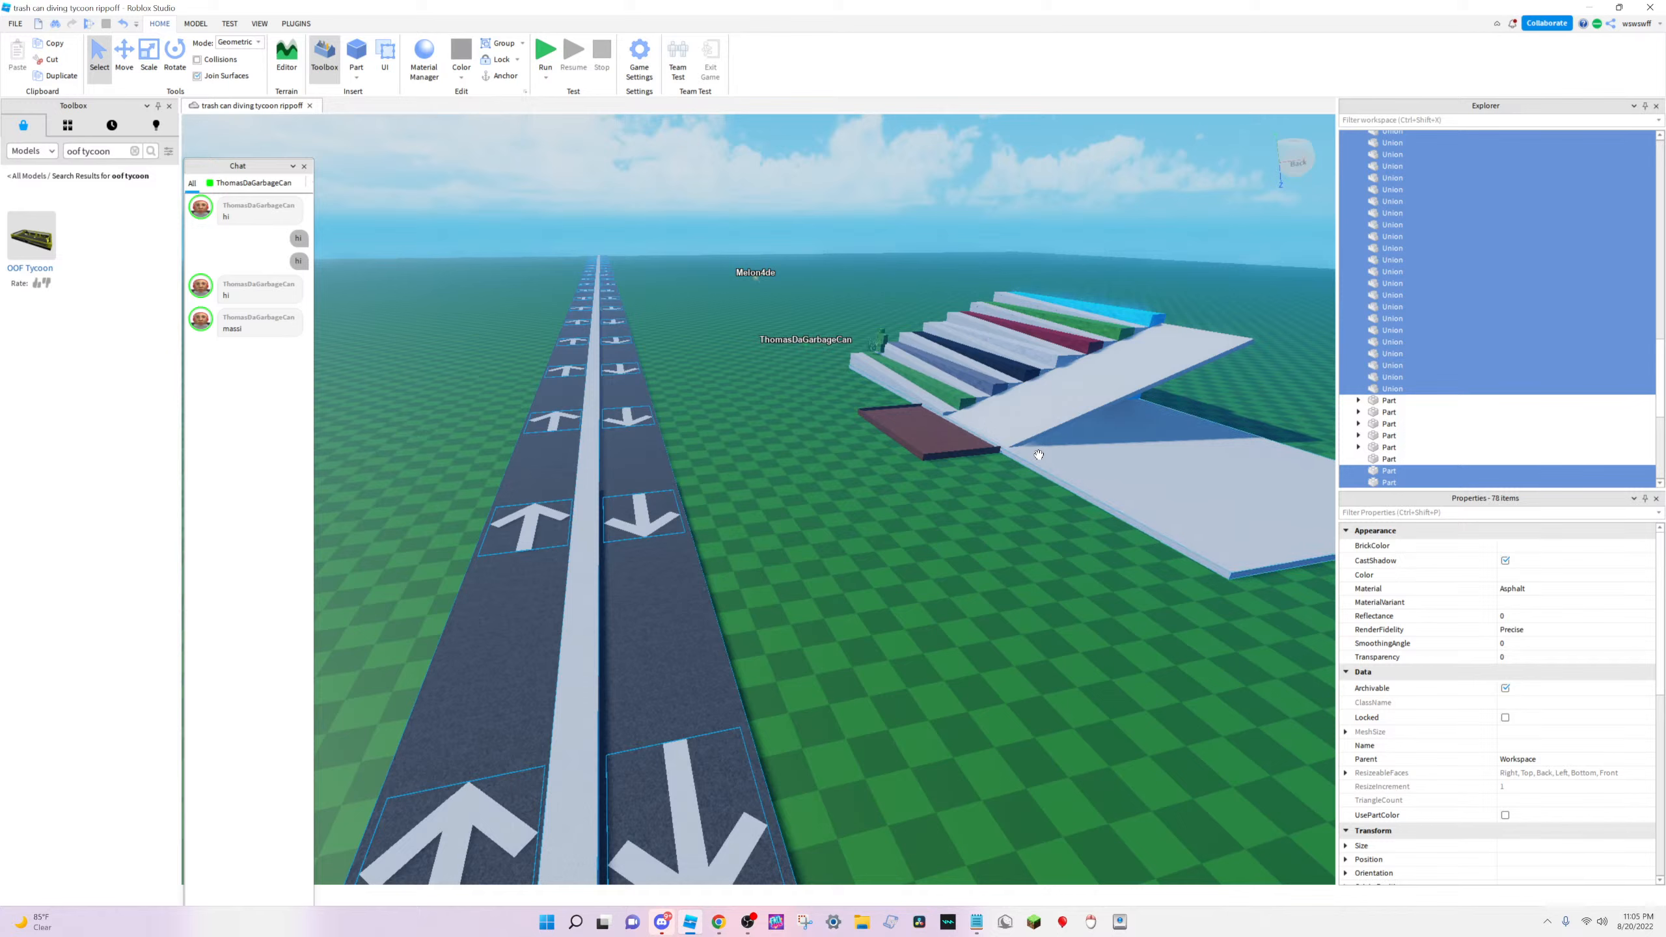
click(663, 925)
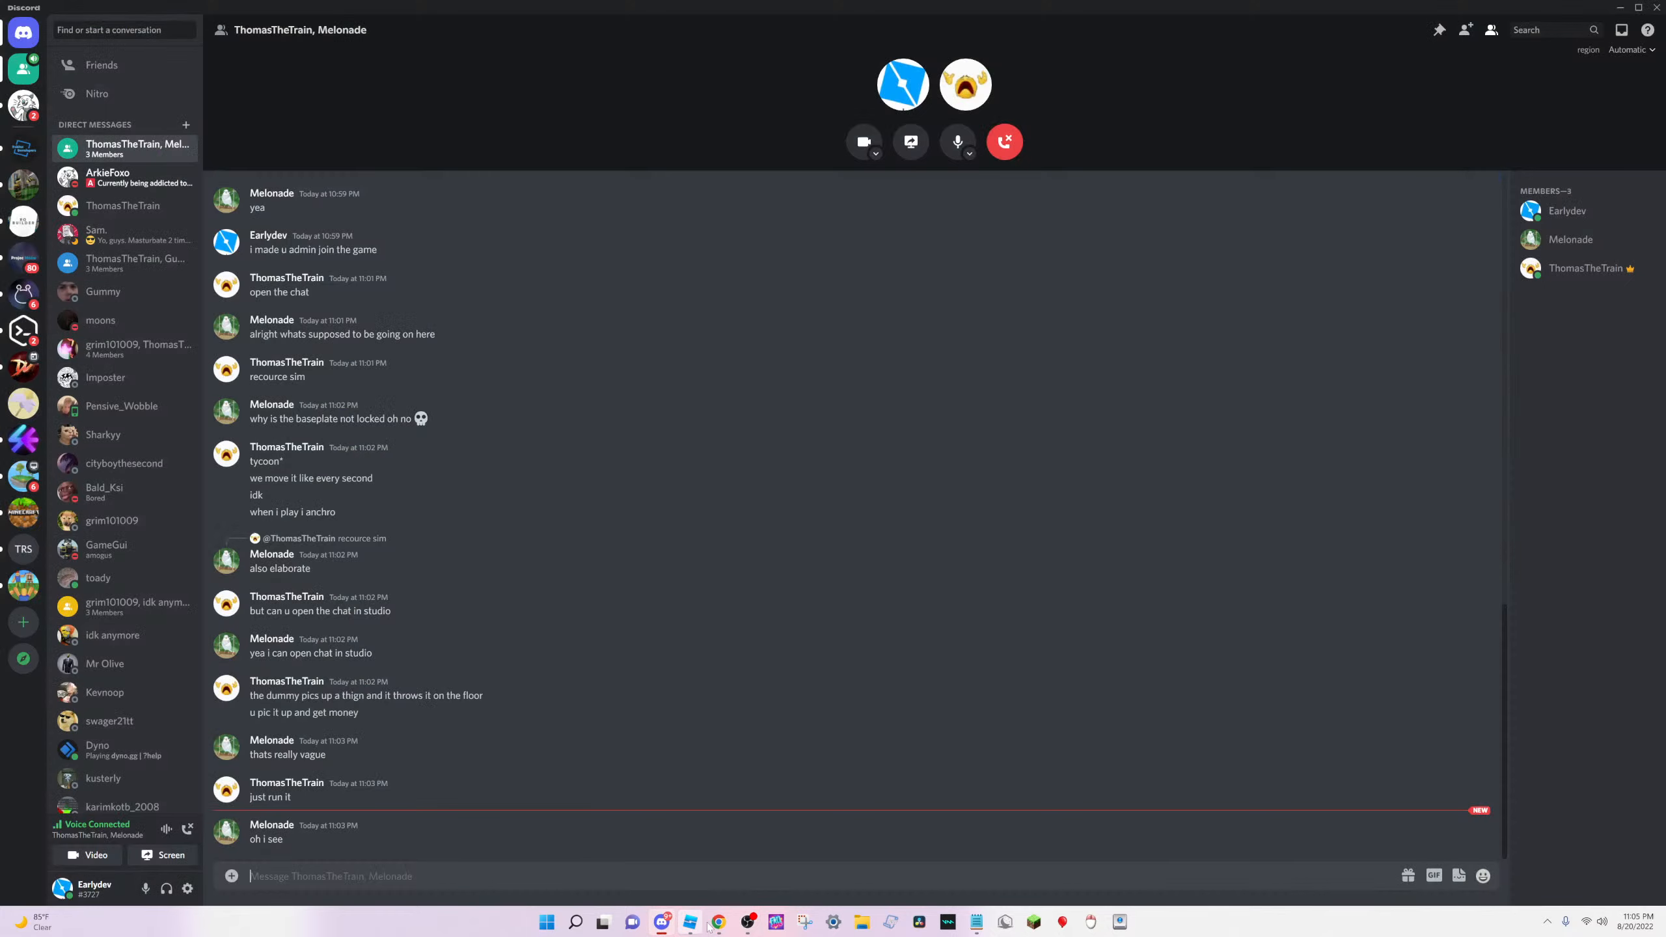
click(691, 925)
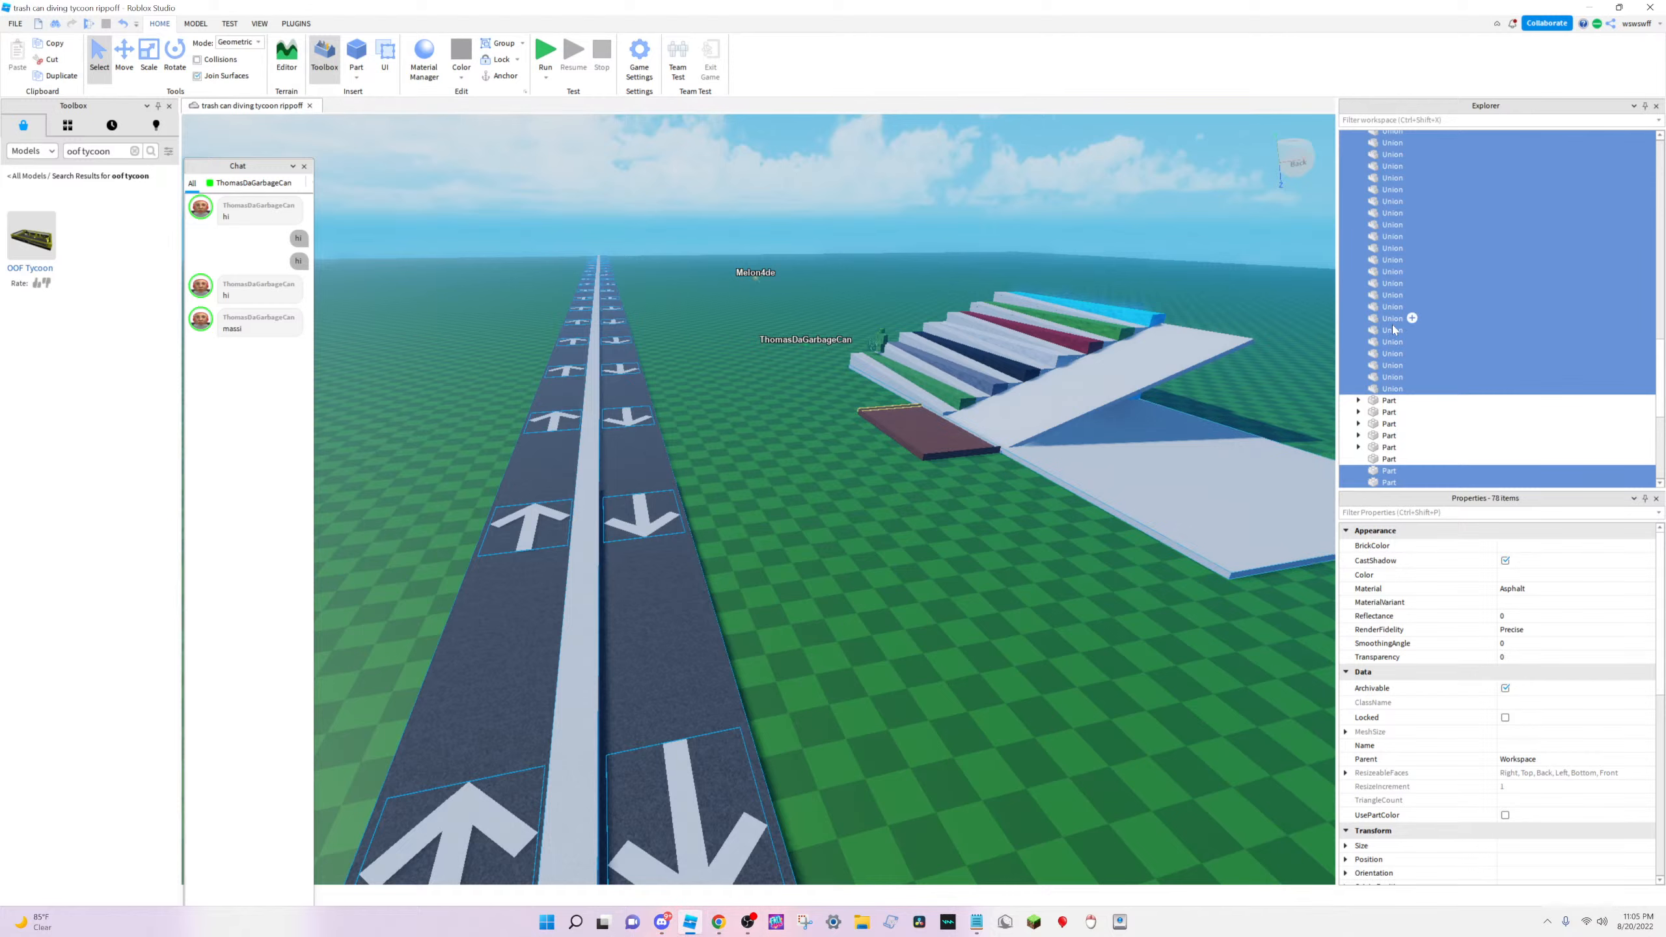
right_click(1380, 347)
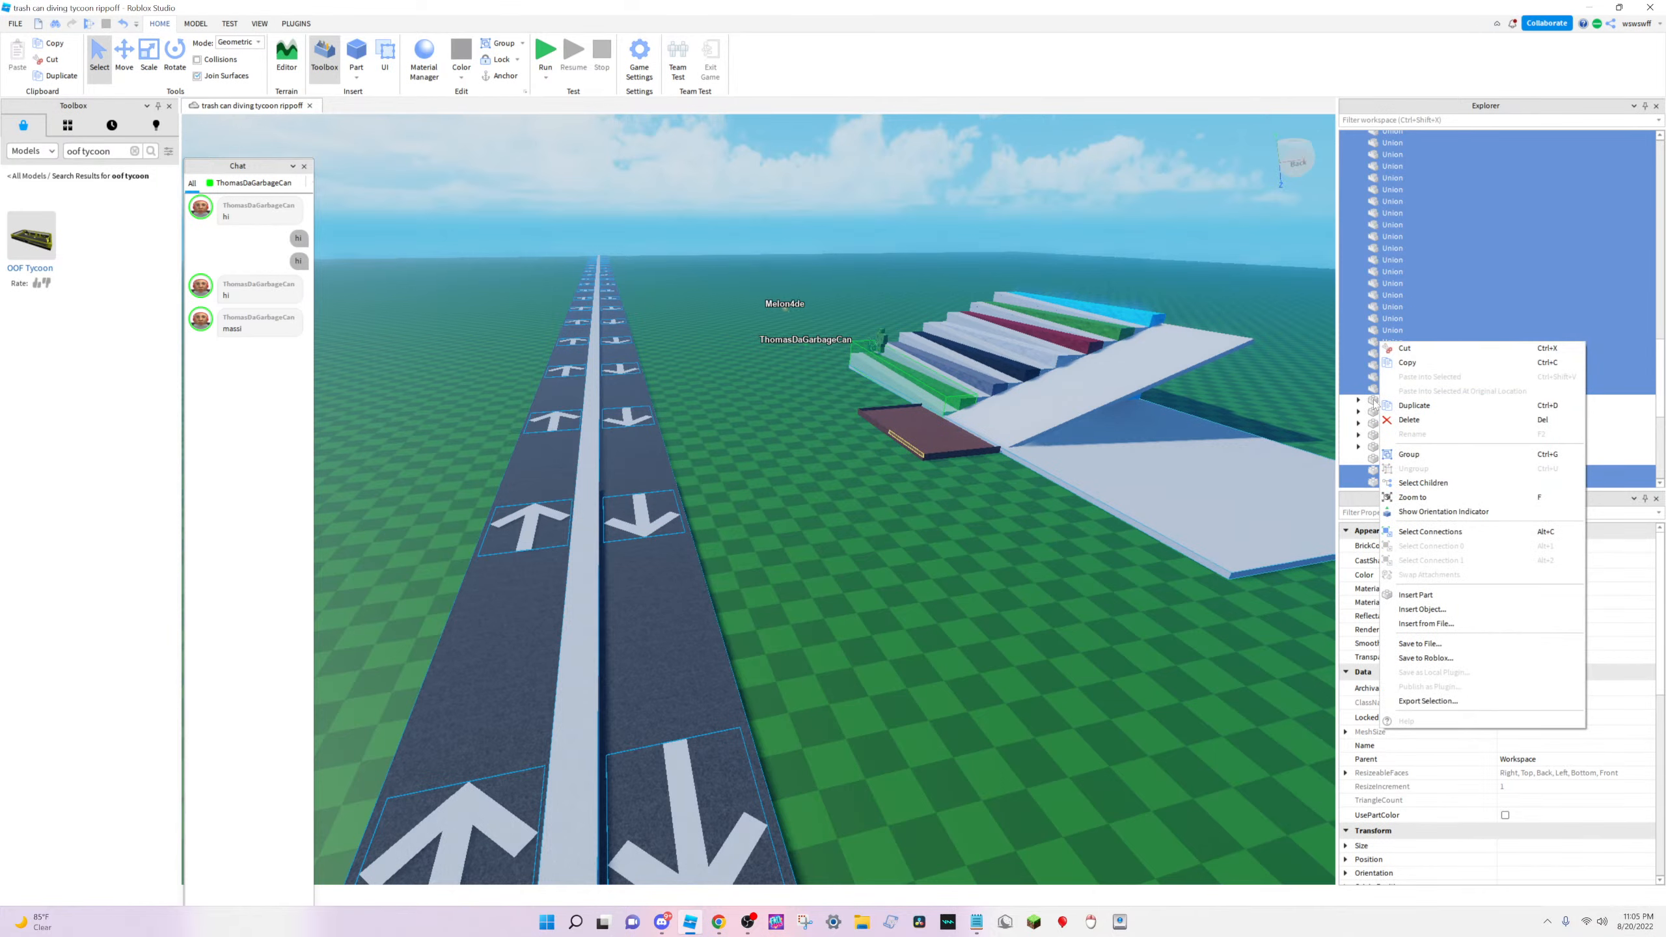
click(1442, 454)
click(866, 567)
Run the game simulation, watch the staircase and brown platform up close, and stop the test
middle_drag(866, 568, 915, 519)
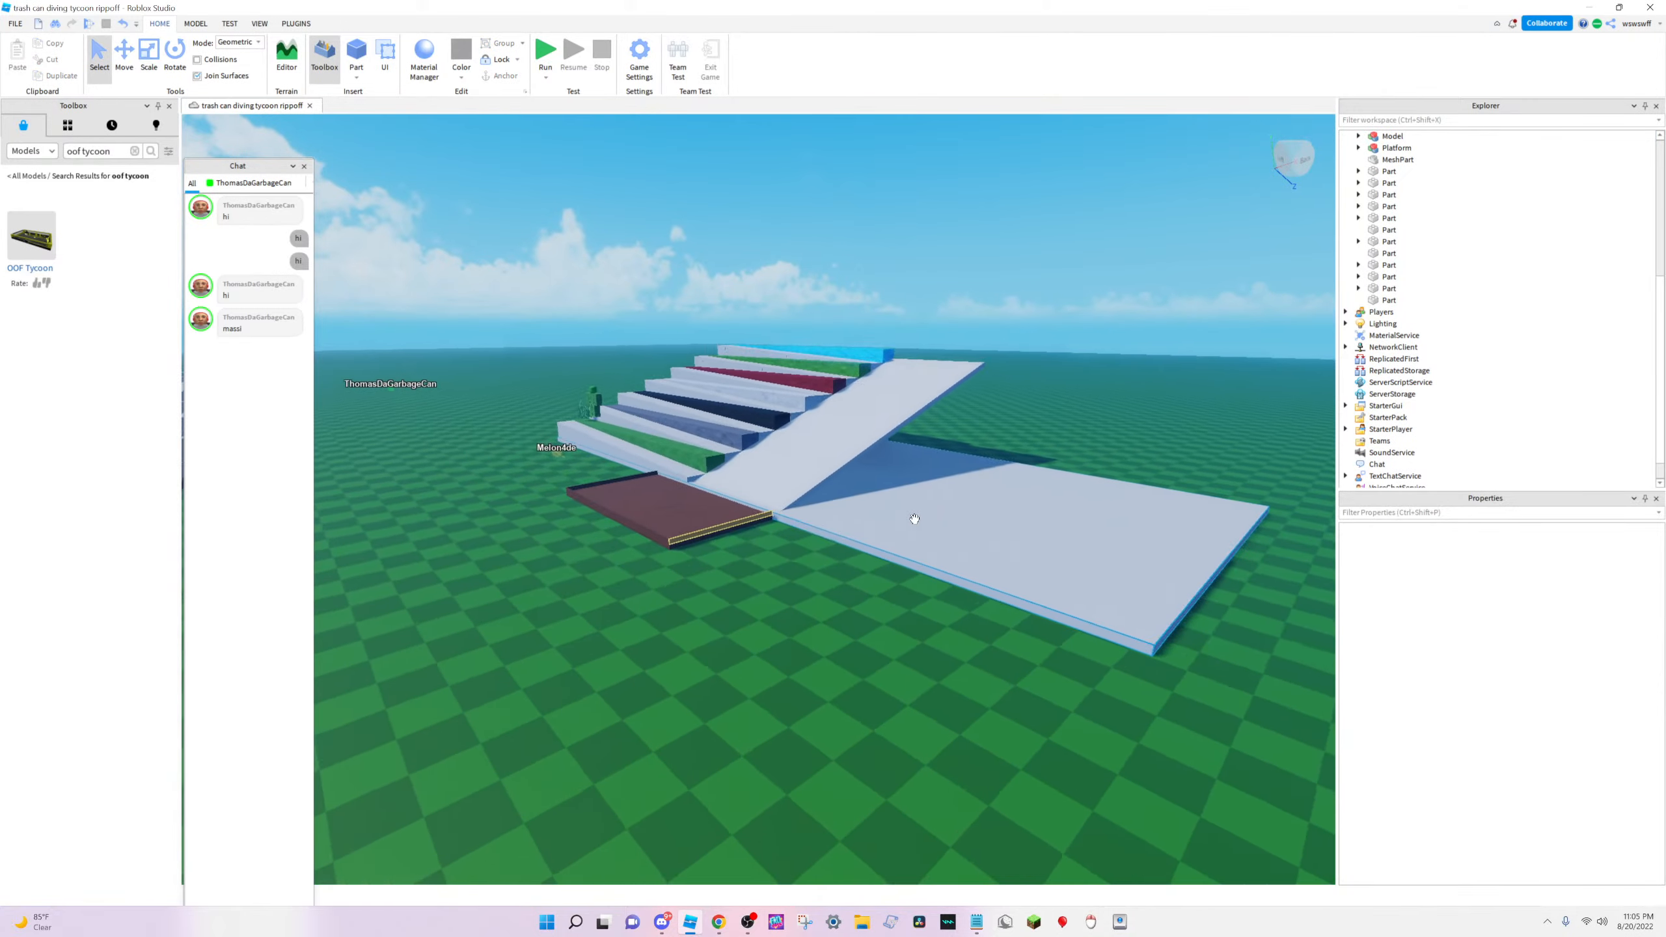
key(w)
right_drag(915, 518, 913, 517)
key(a)
click(545, 50)
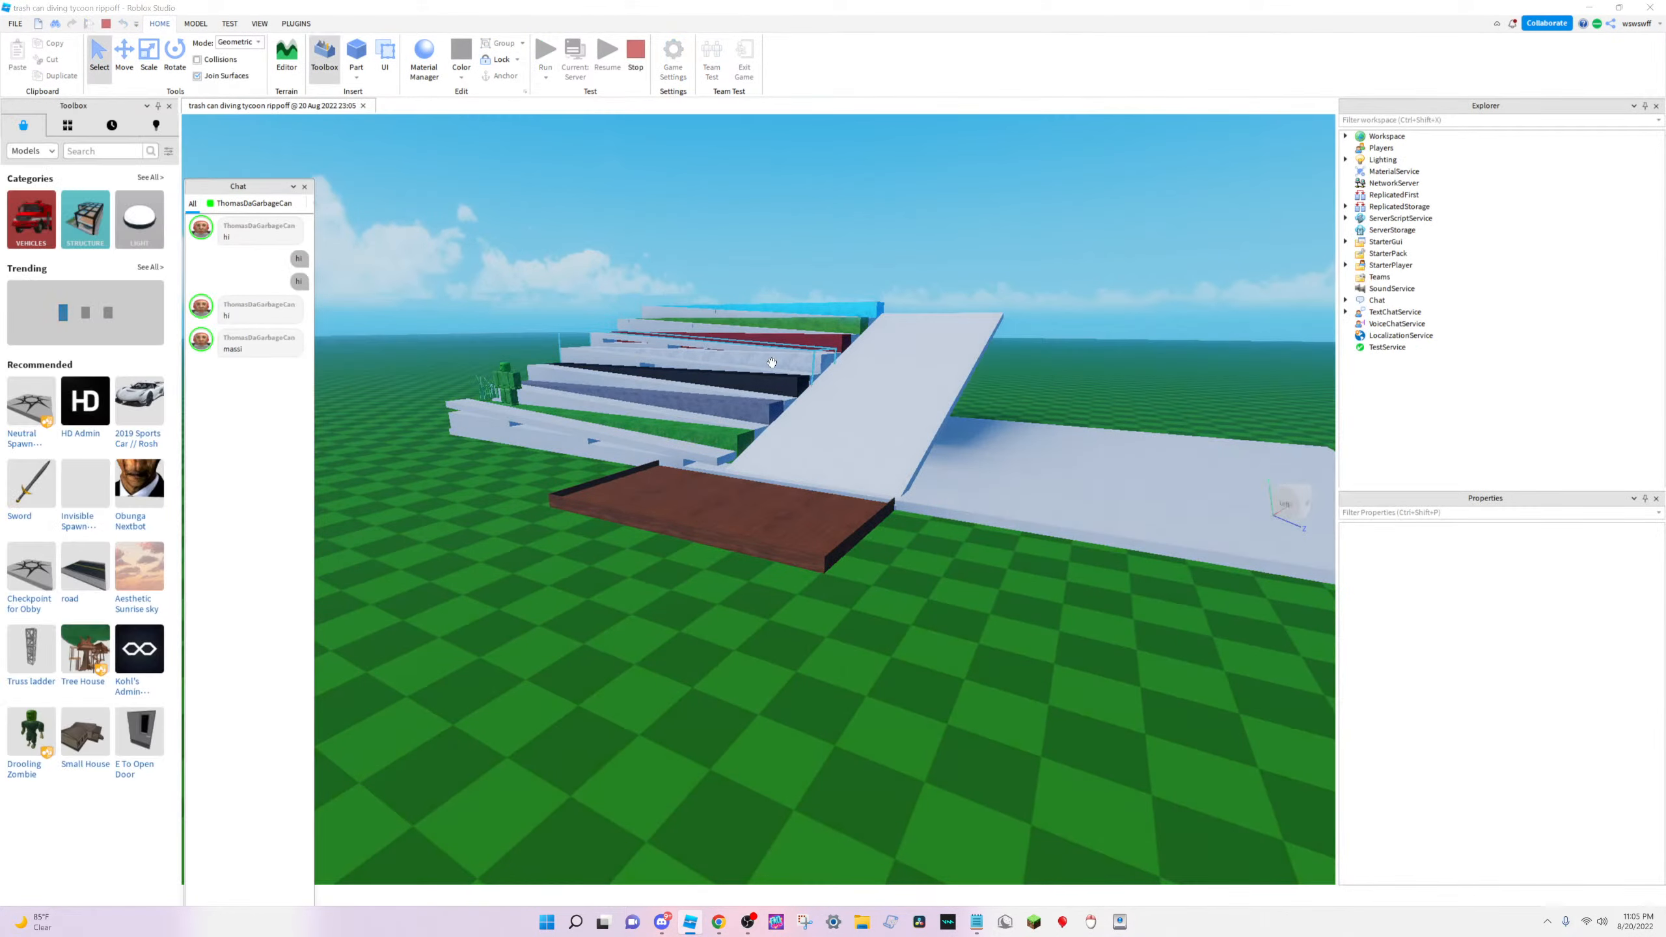
right_drag(772, 363, 772, 364)
key(w)
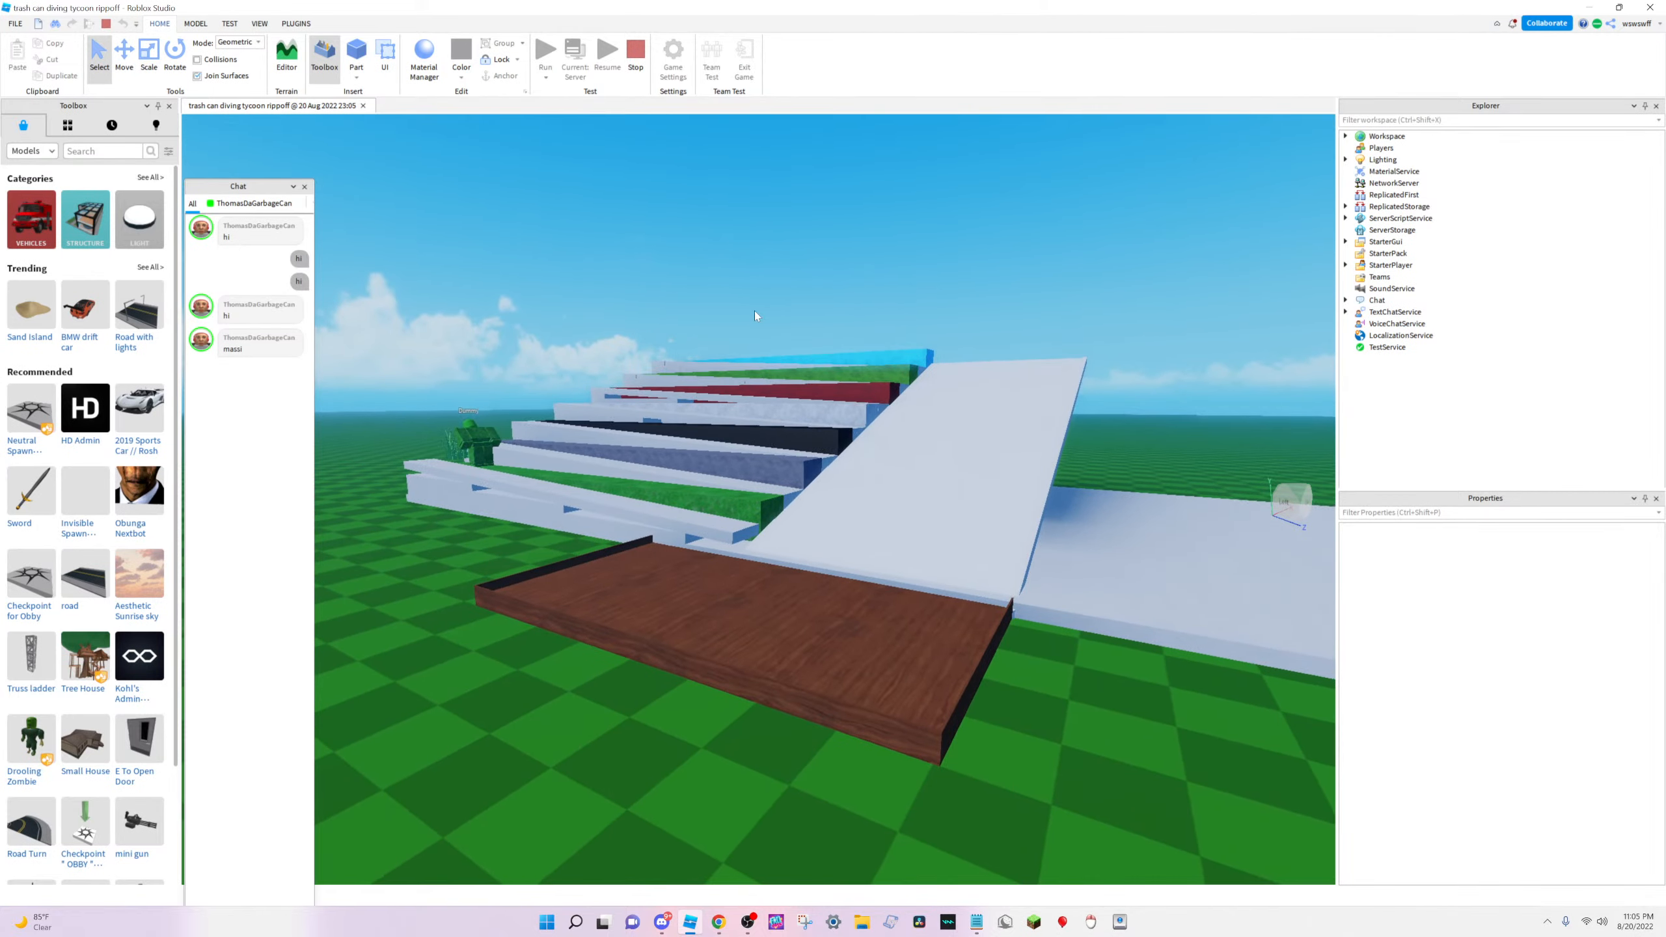
key(s)
click(632, 55)
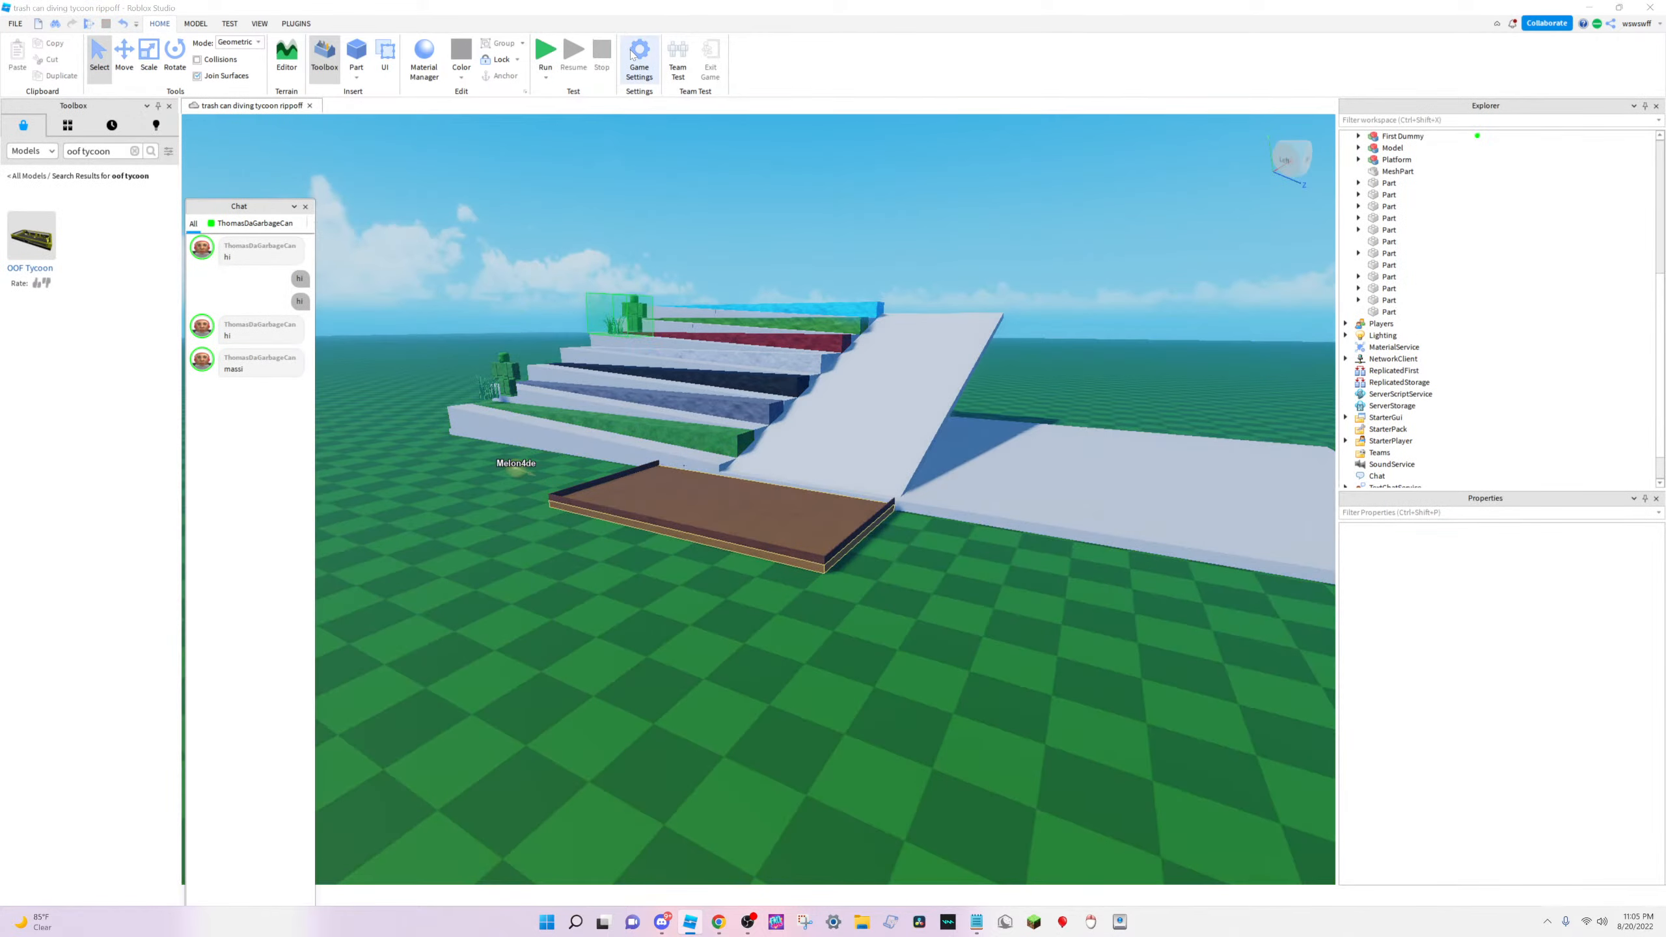
Inspect the 1 Left model on the lowest step and view the staircase from its far end
right_drag(898, 505, 870, 494)
key(w)
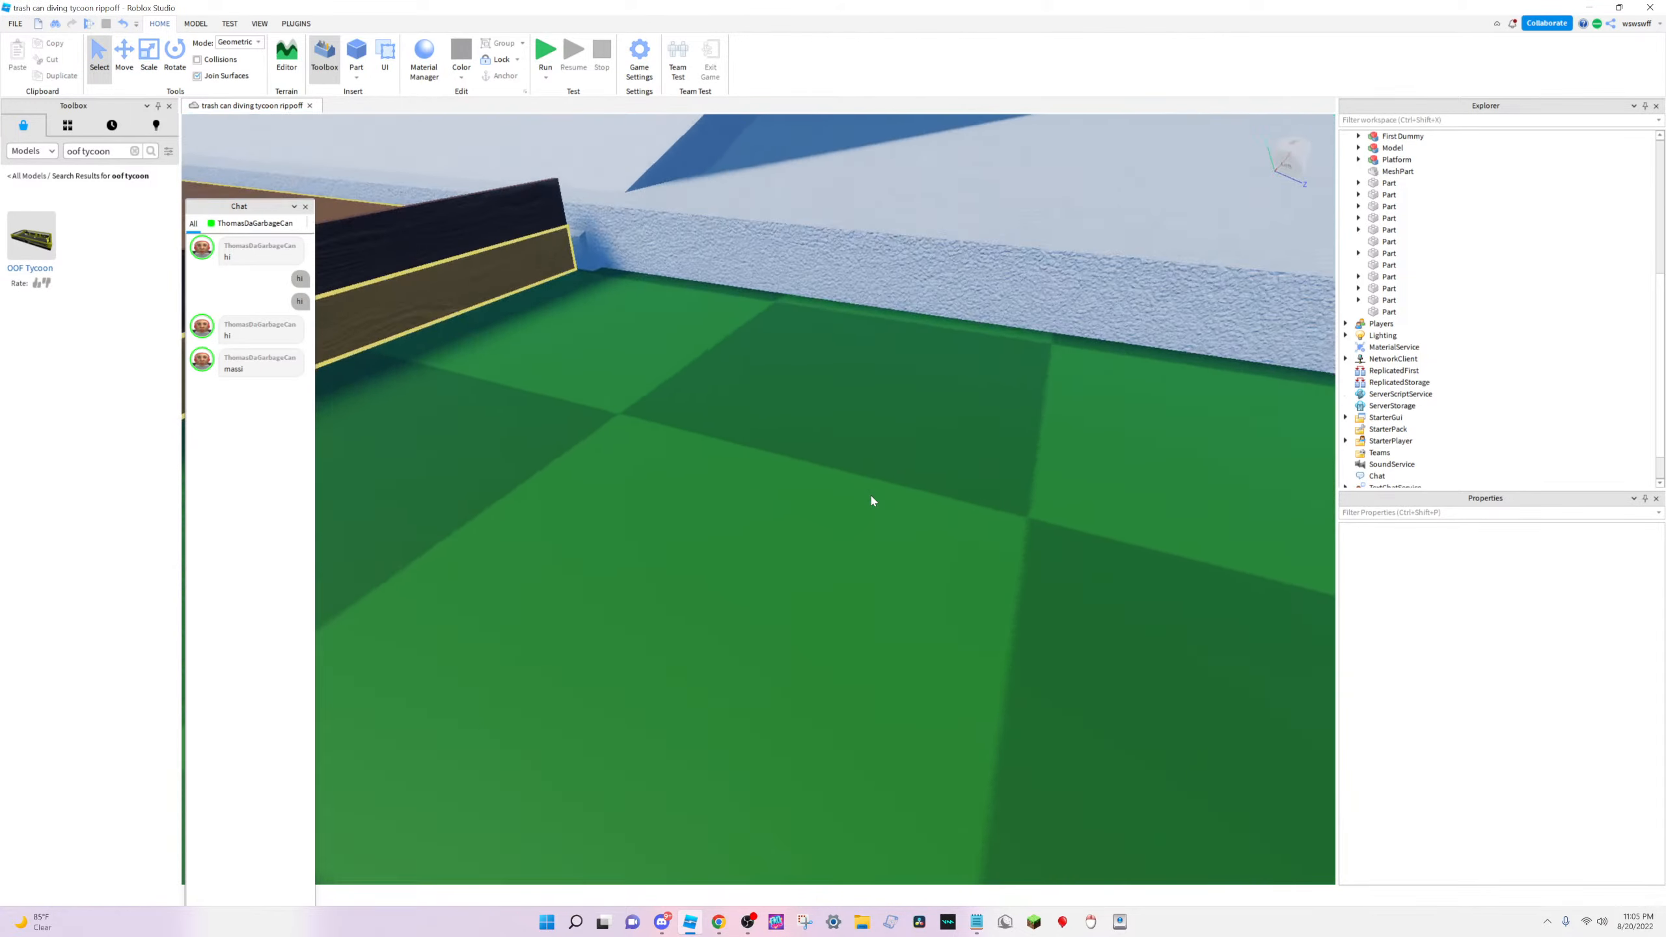
key(s)
key(w)
click(699, 334)
key(f)
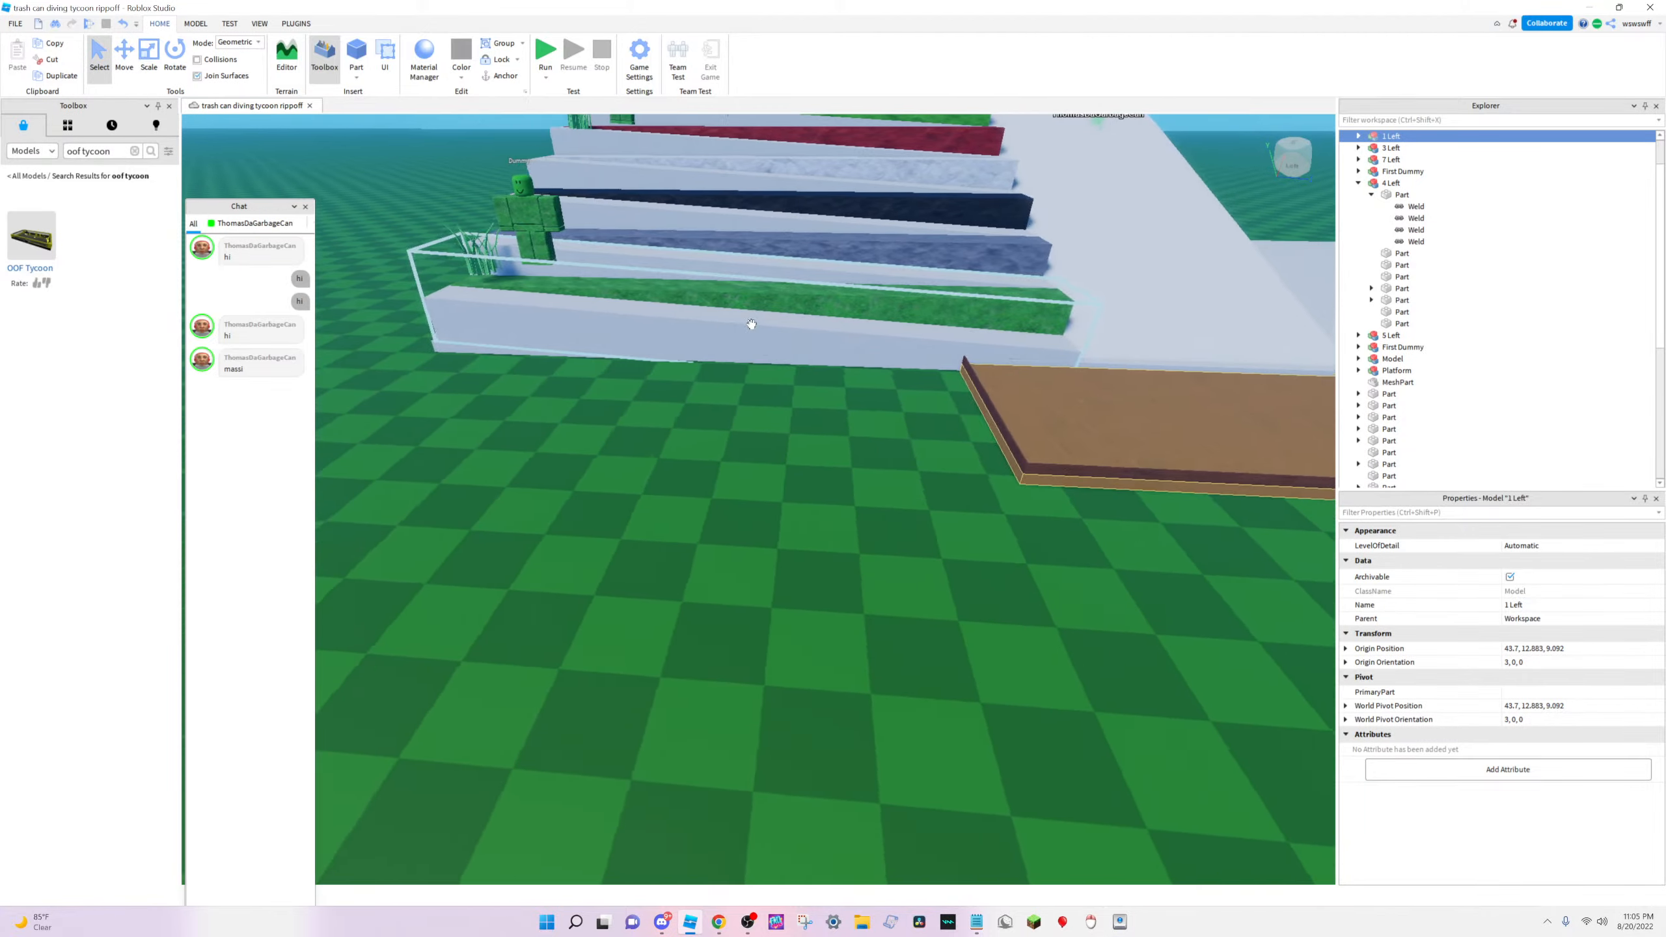
right_drag(751, 324, 751, 328)
key(s)
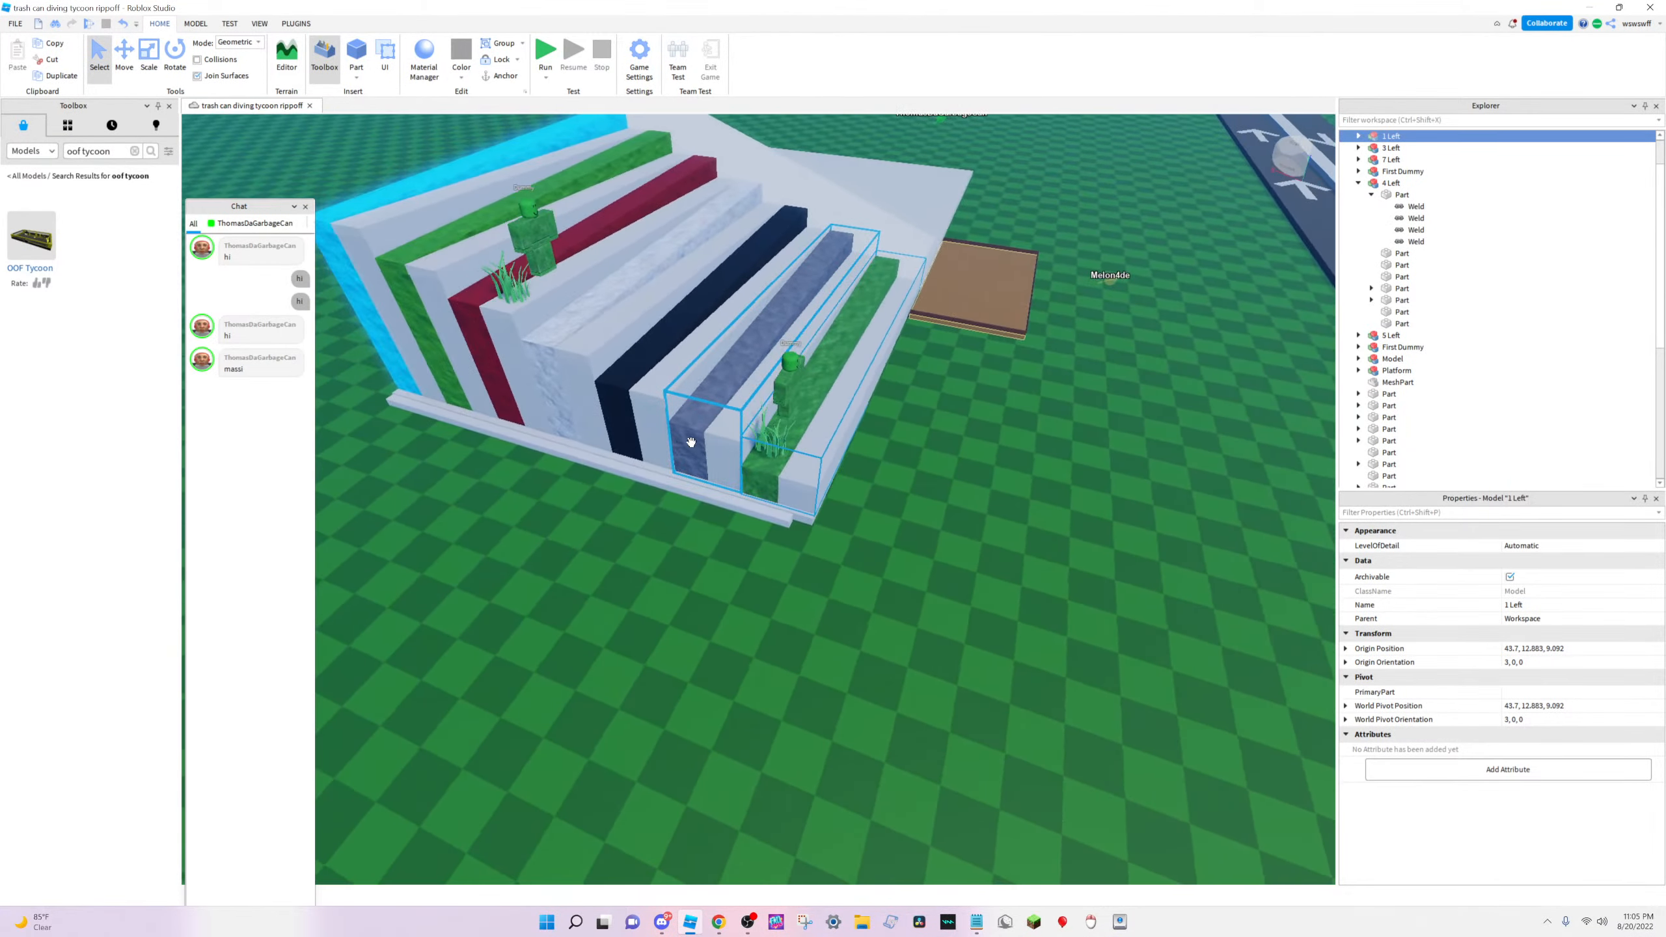
Select the 2 Left model and examine the lower steps, the green dummies and the brown platform
click(688, 436)
key(w)
right_drag(732, 436, 718, 426)
key(s)
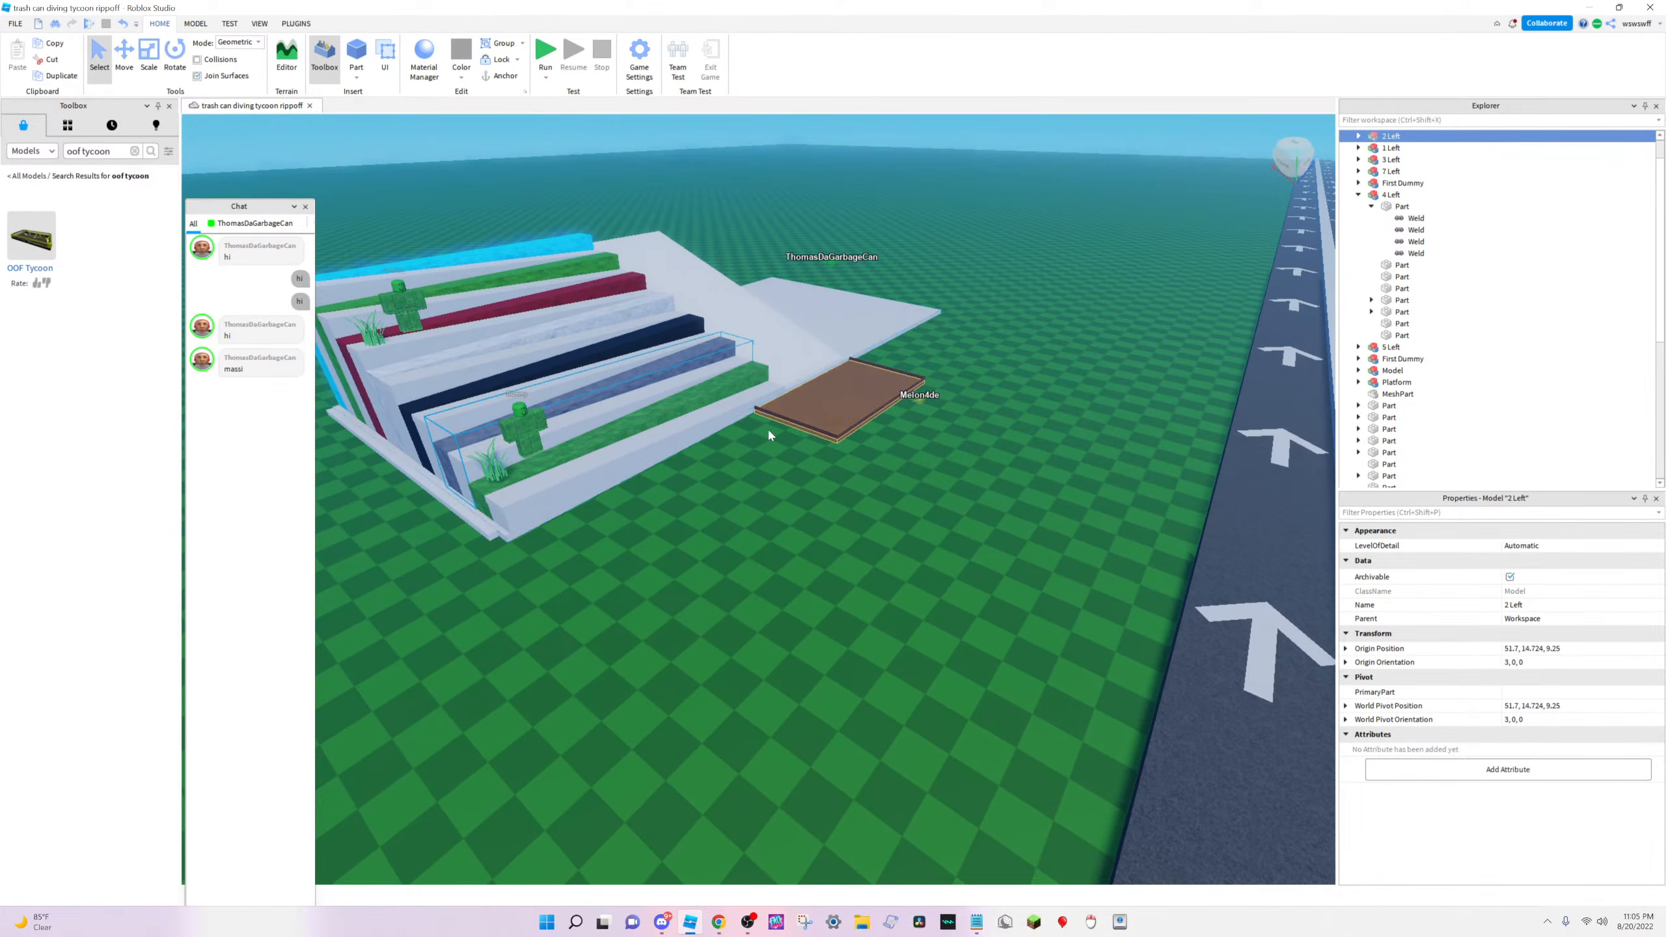
right_drag(832, 519, 827, 529)
key(w)
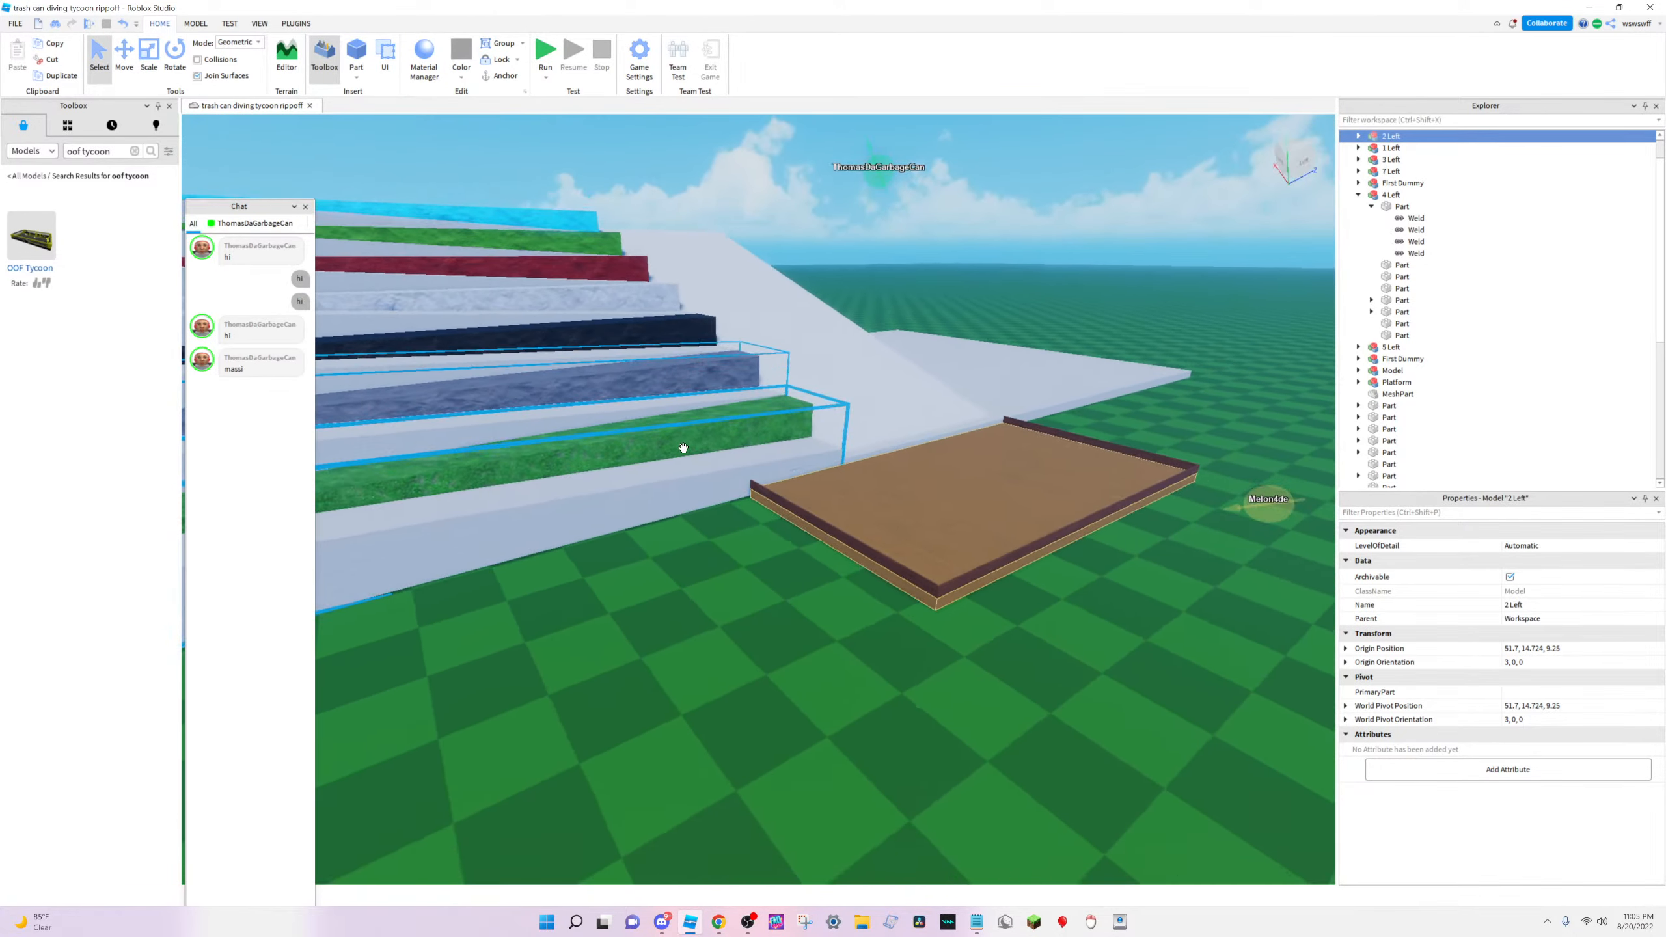
key(s)
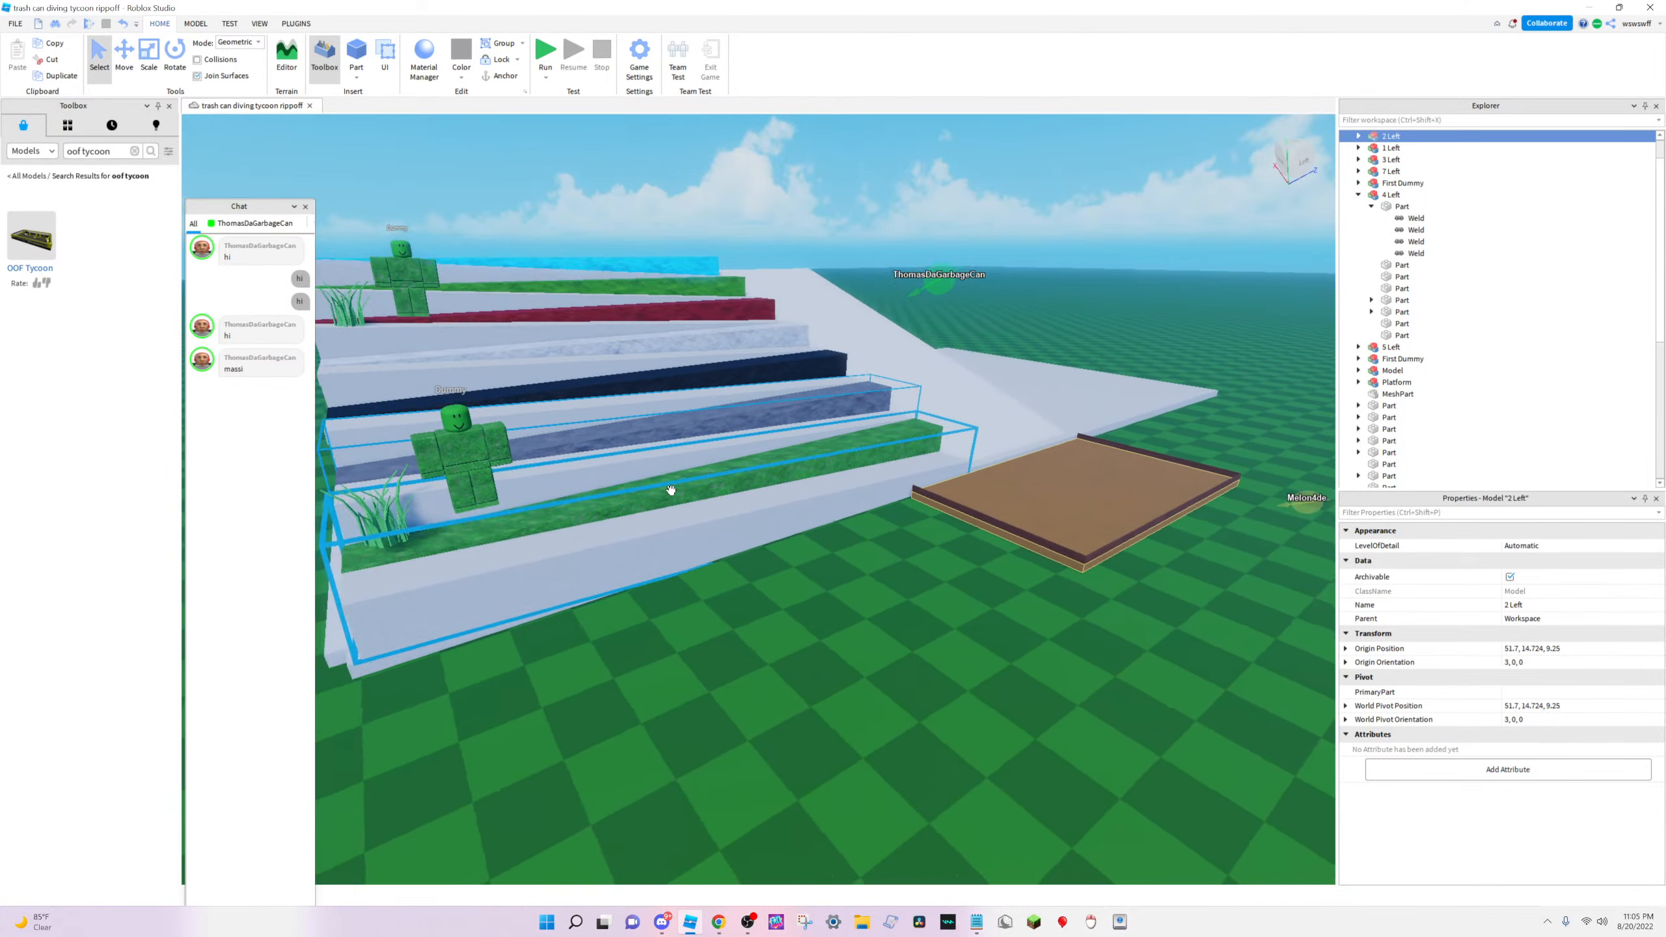
key(w)
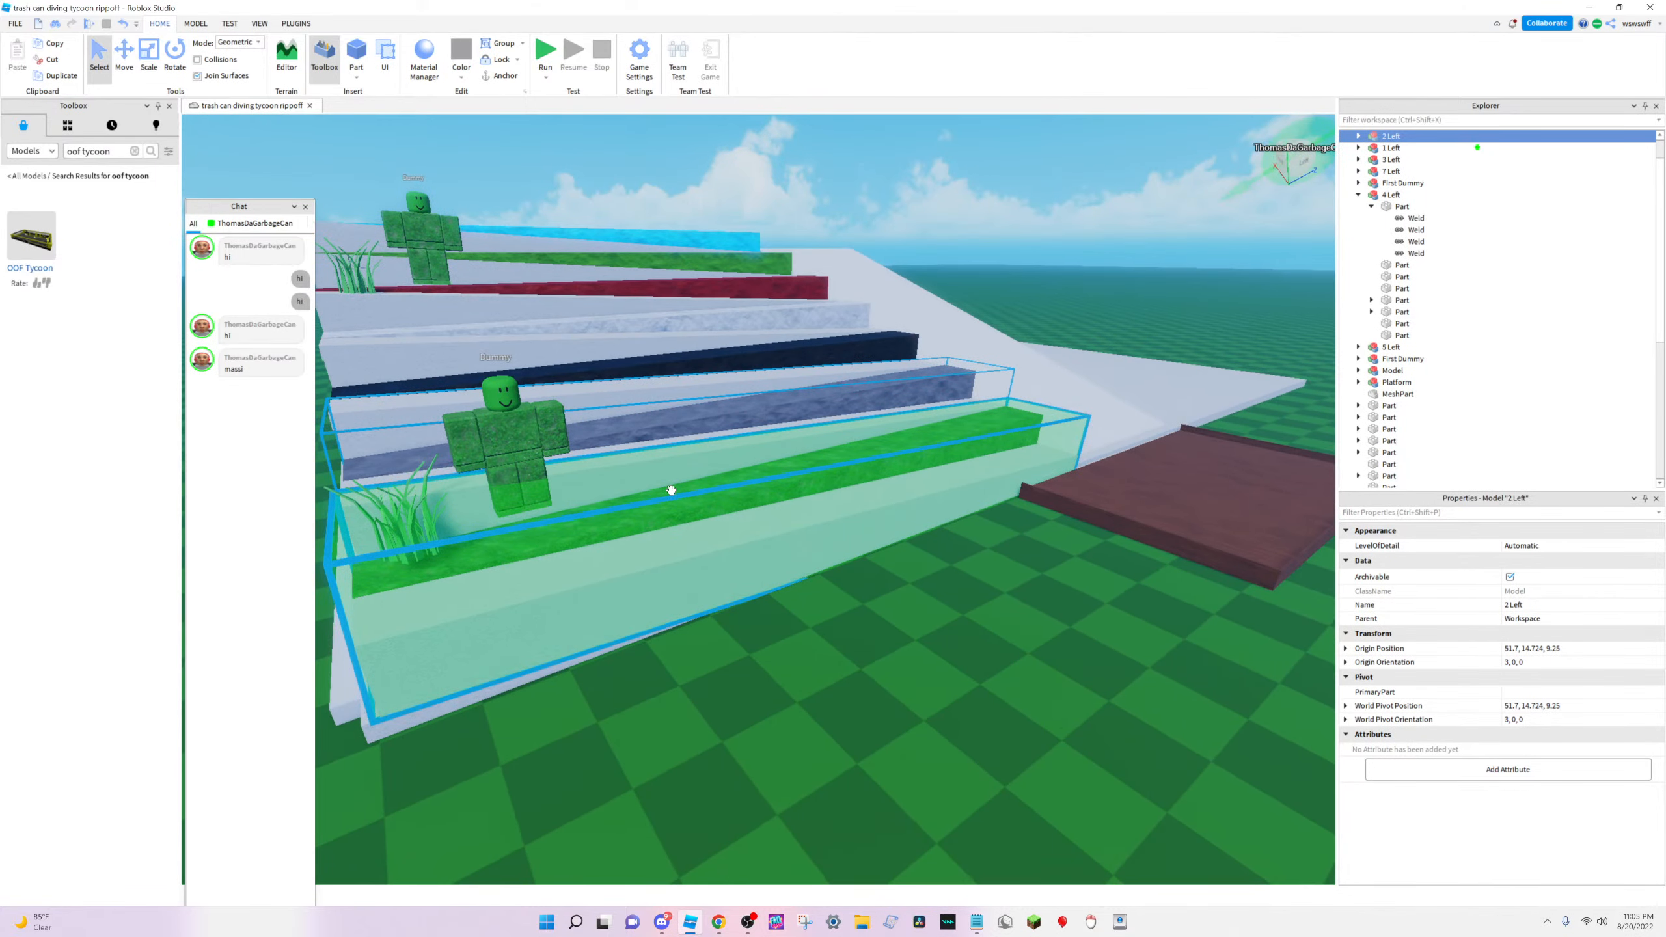
Examine the grey base strips along the staircase's end and the red step's 5 Left model
click(809, 647)
key(a)
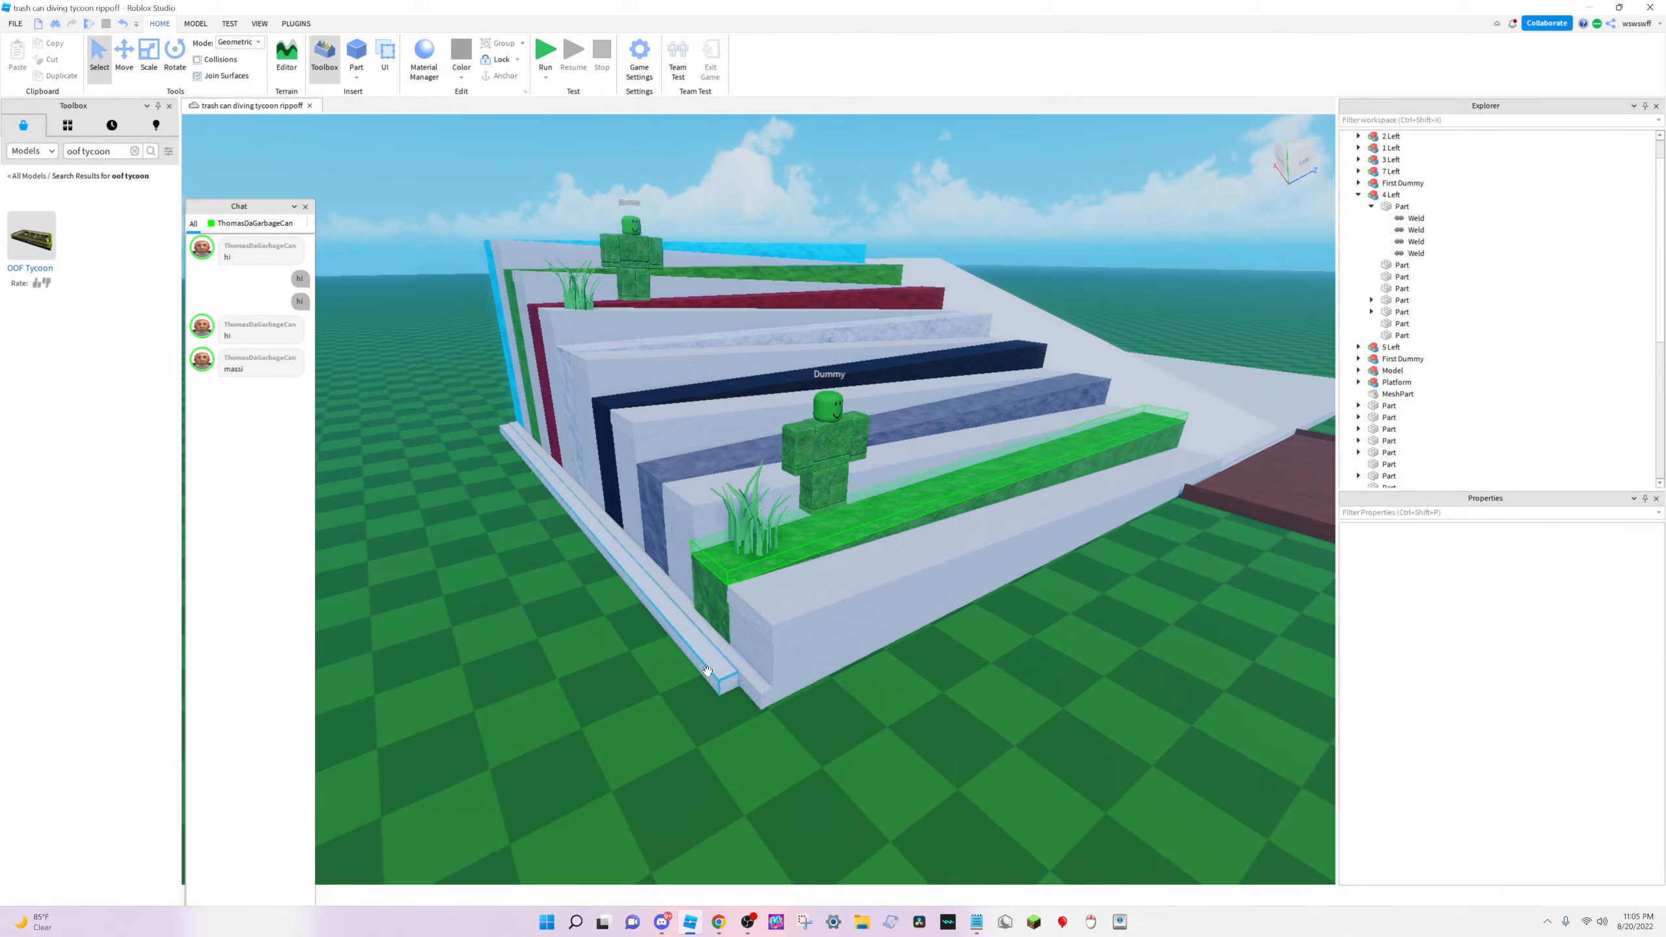
click(706, 671)
click(749, 665)
right_drag(749, 664, 891, 458)
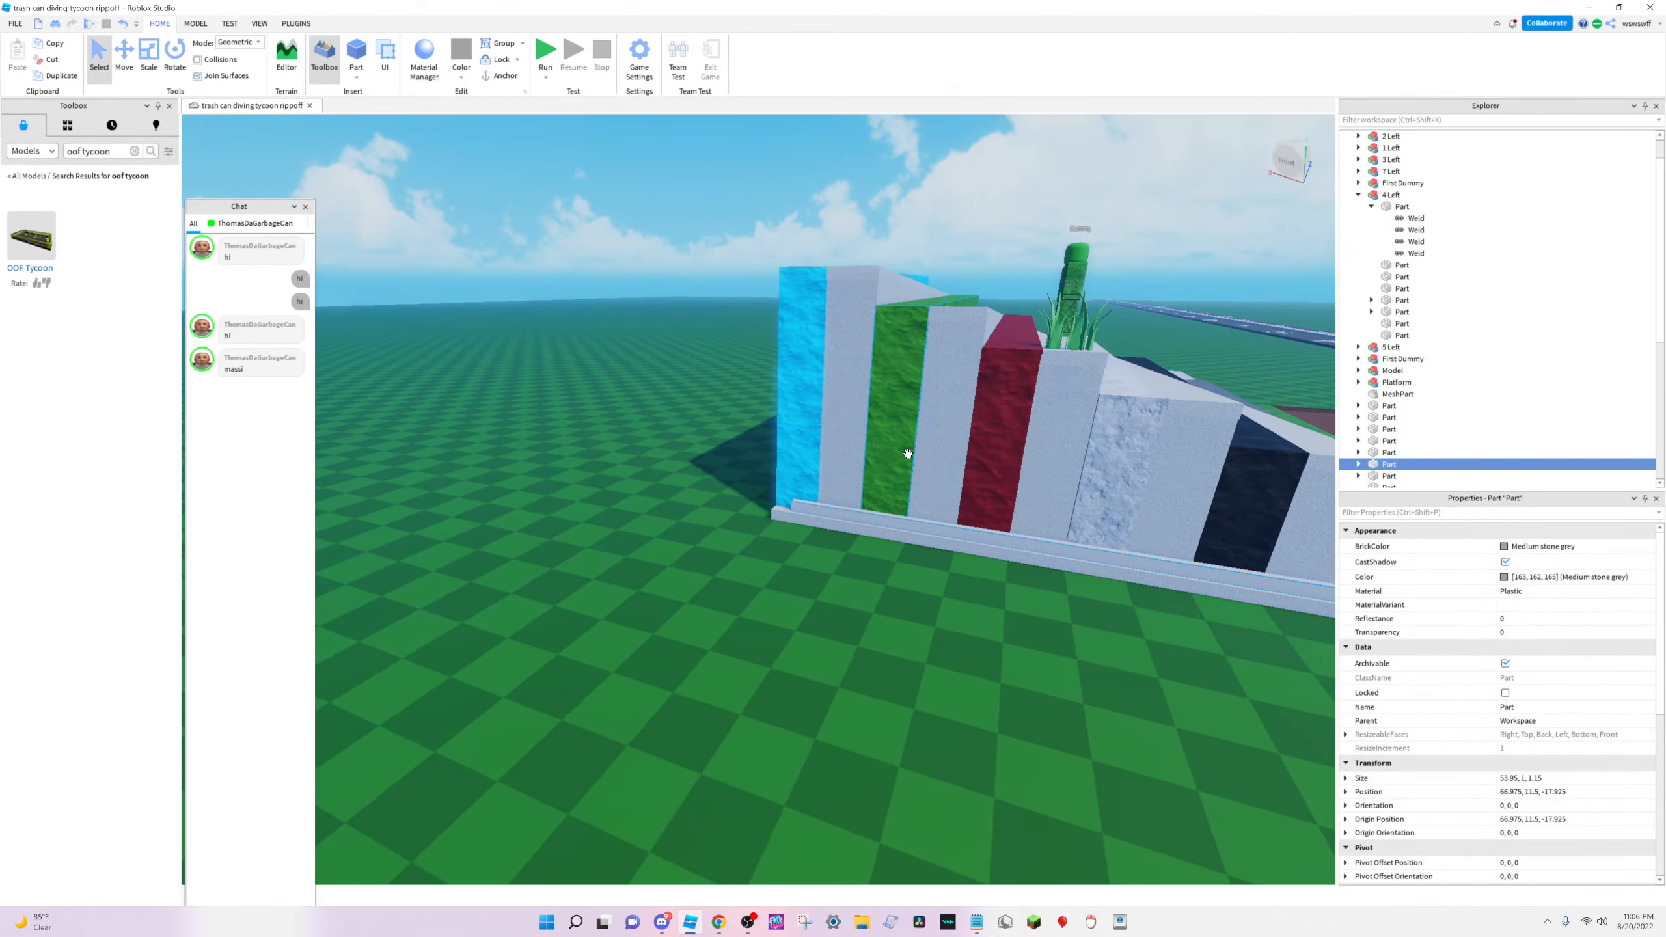
scroll(896, 452, down, 3)
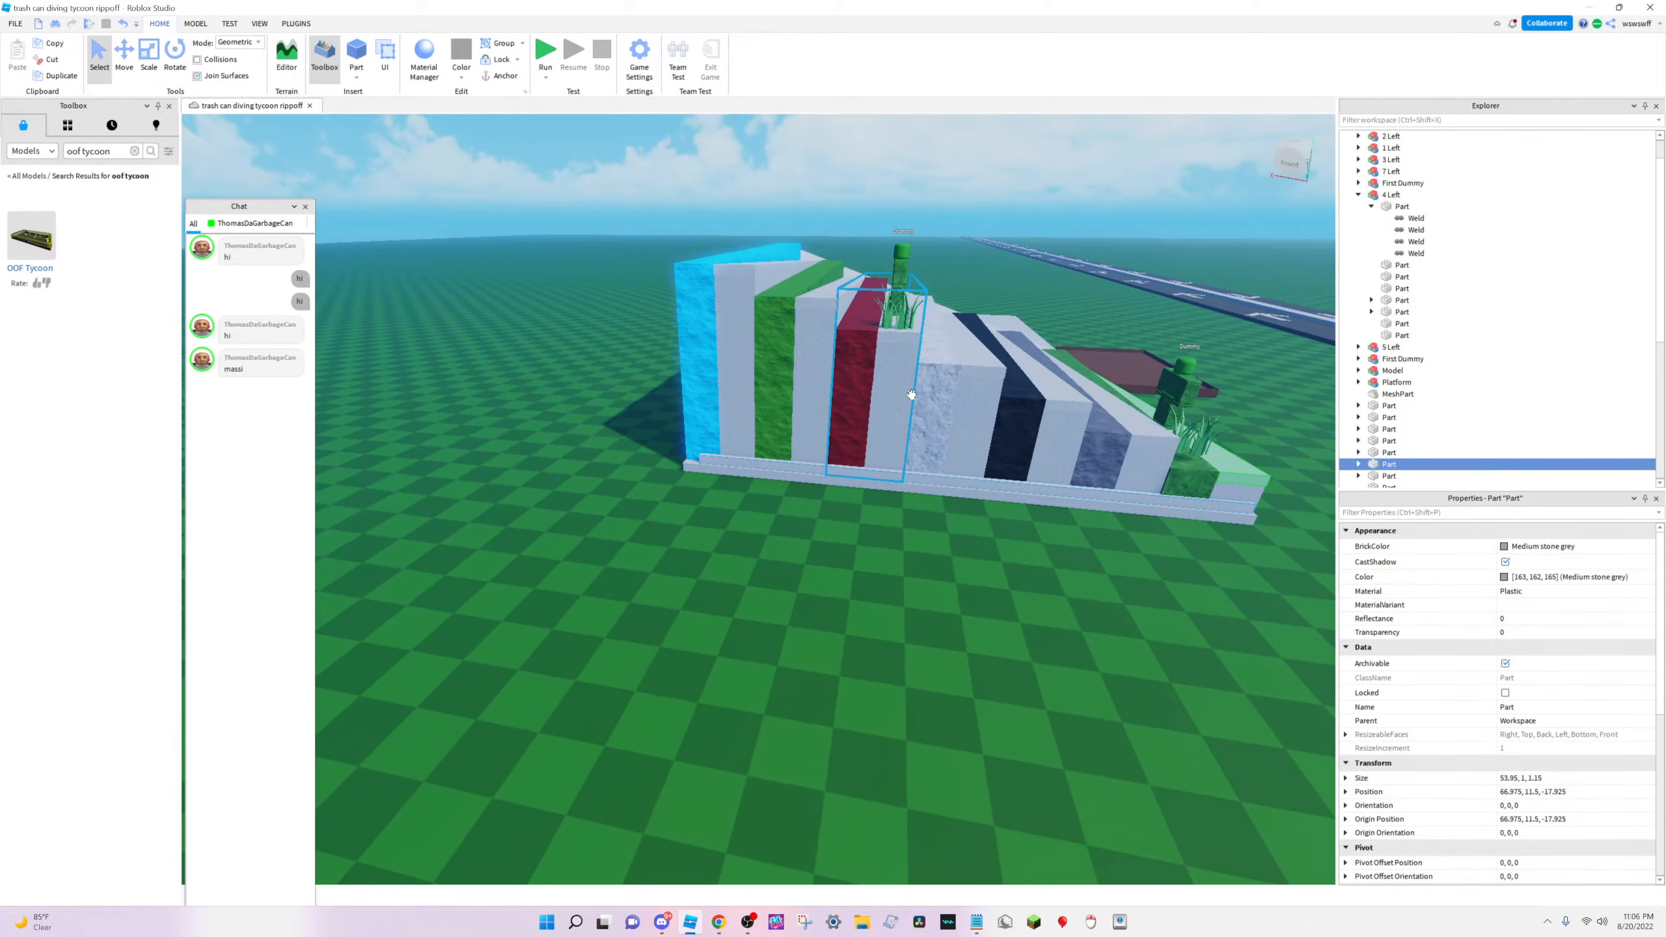
click(869, 399)
scroll(866, 394, up, 5)
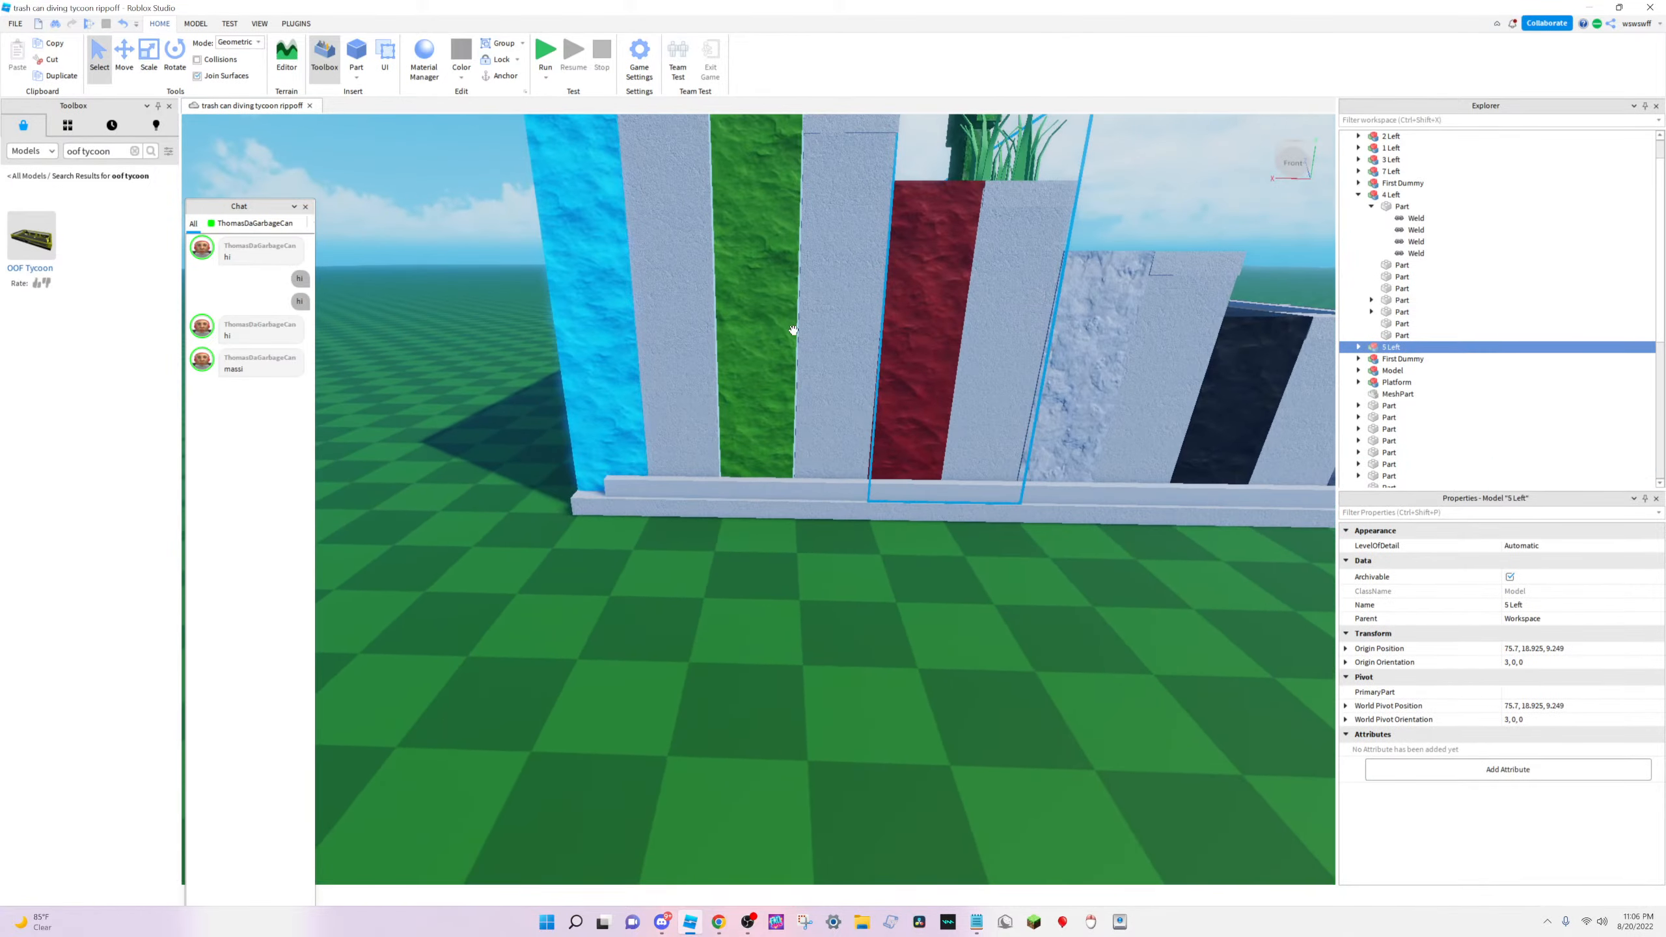
scroll(821, 359, up, 5)
click(820, 359)
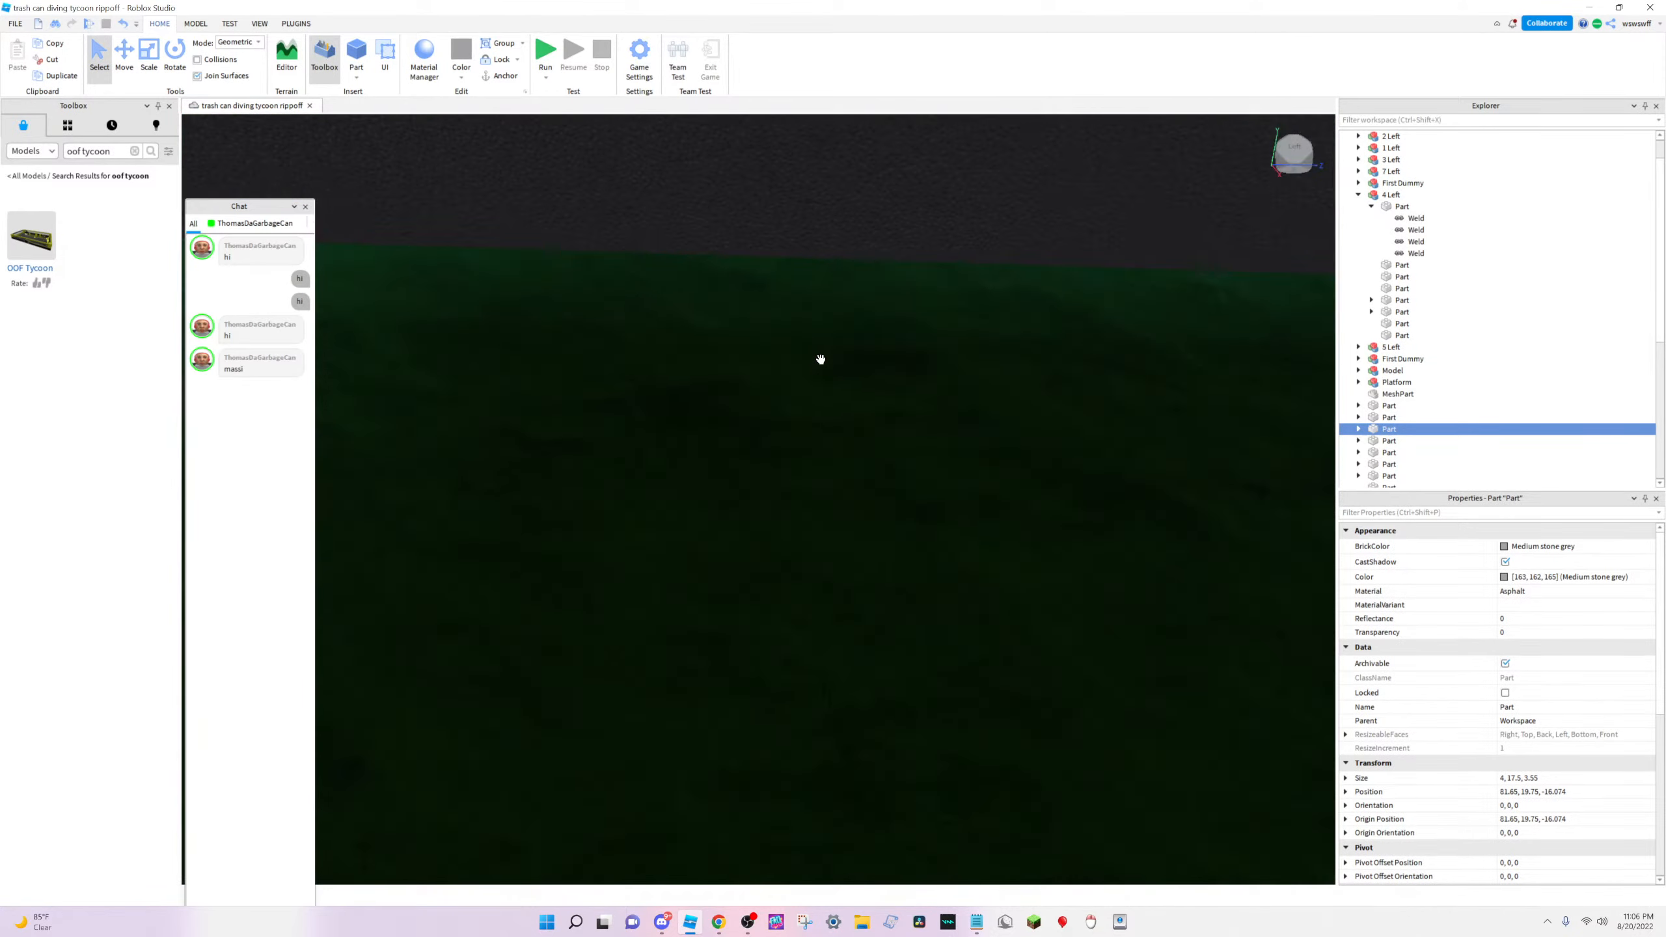
right_drag(821, 359, 821, 359)
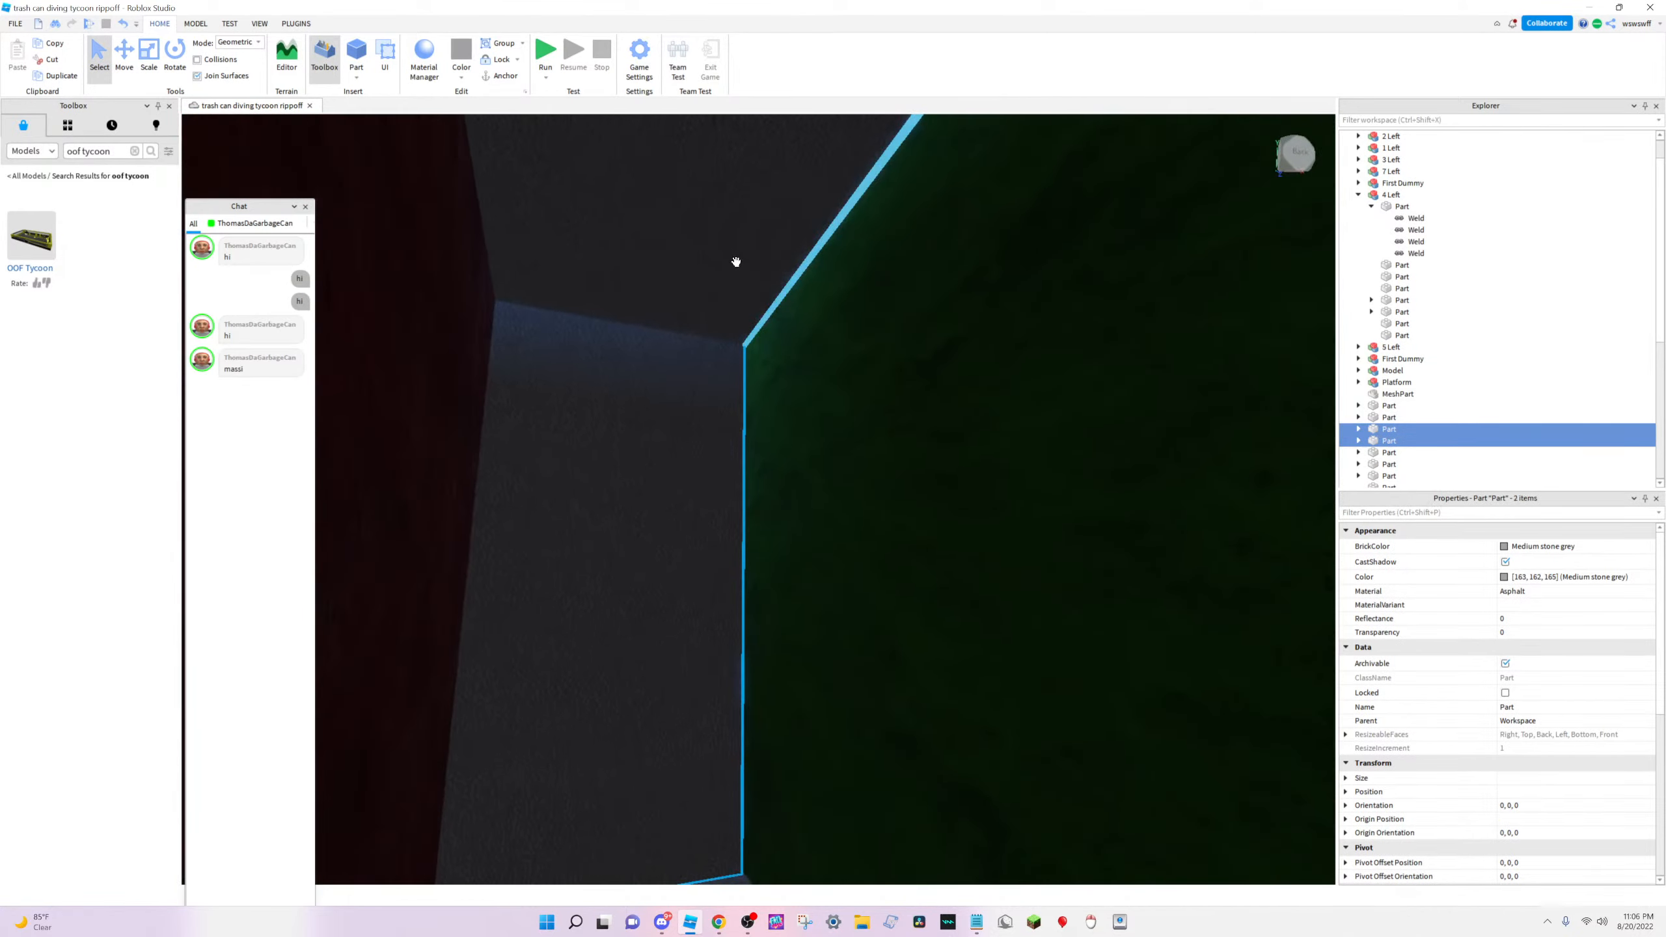
right_drag(736, 261, 811, 453)
right_drag(819, 551, 804, 562)
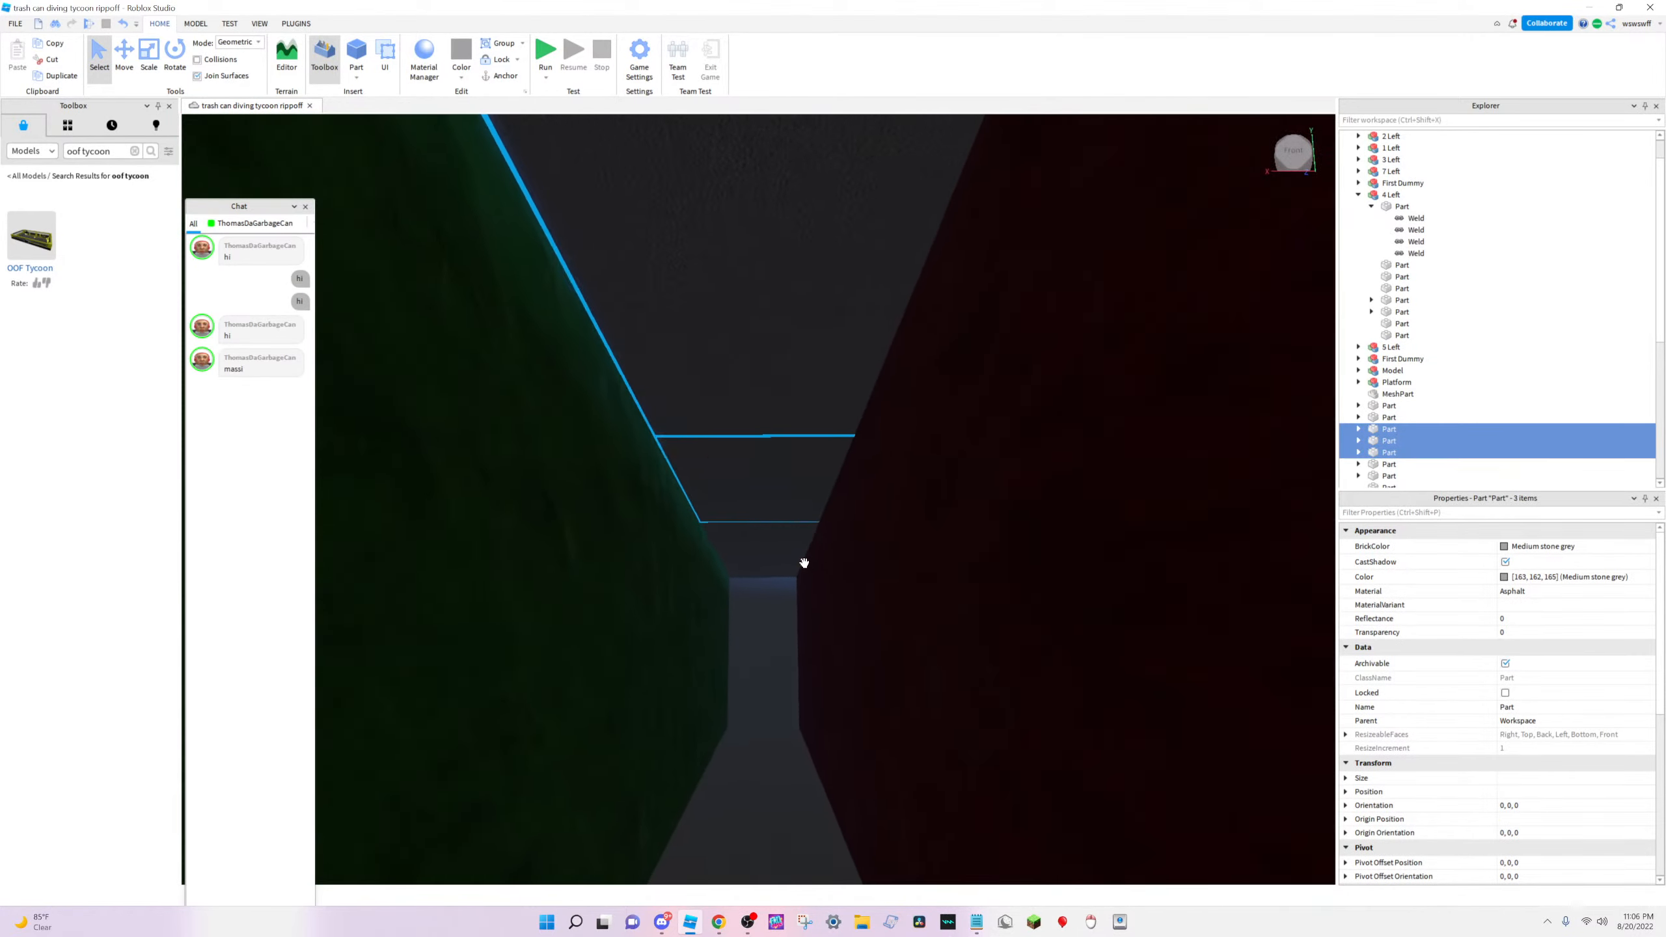
right_drag(773, 630, 736, 376)
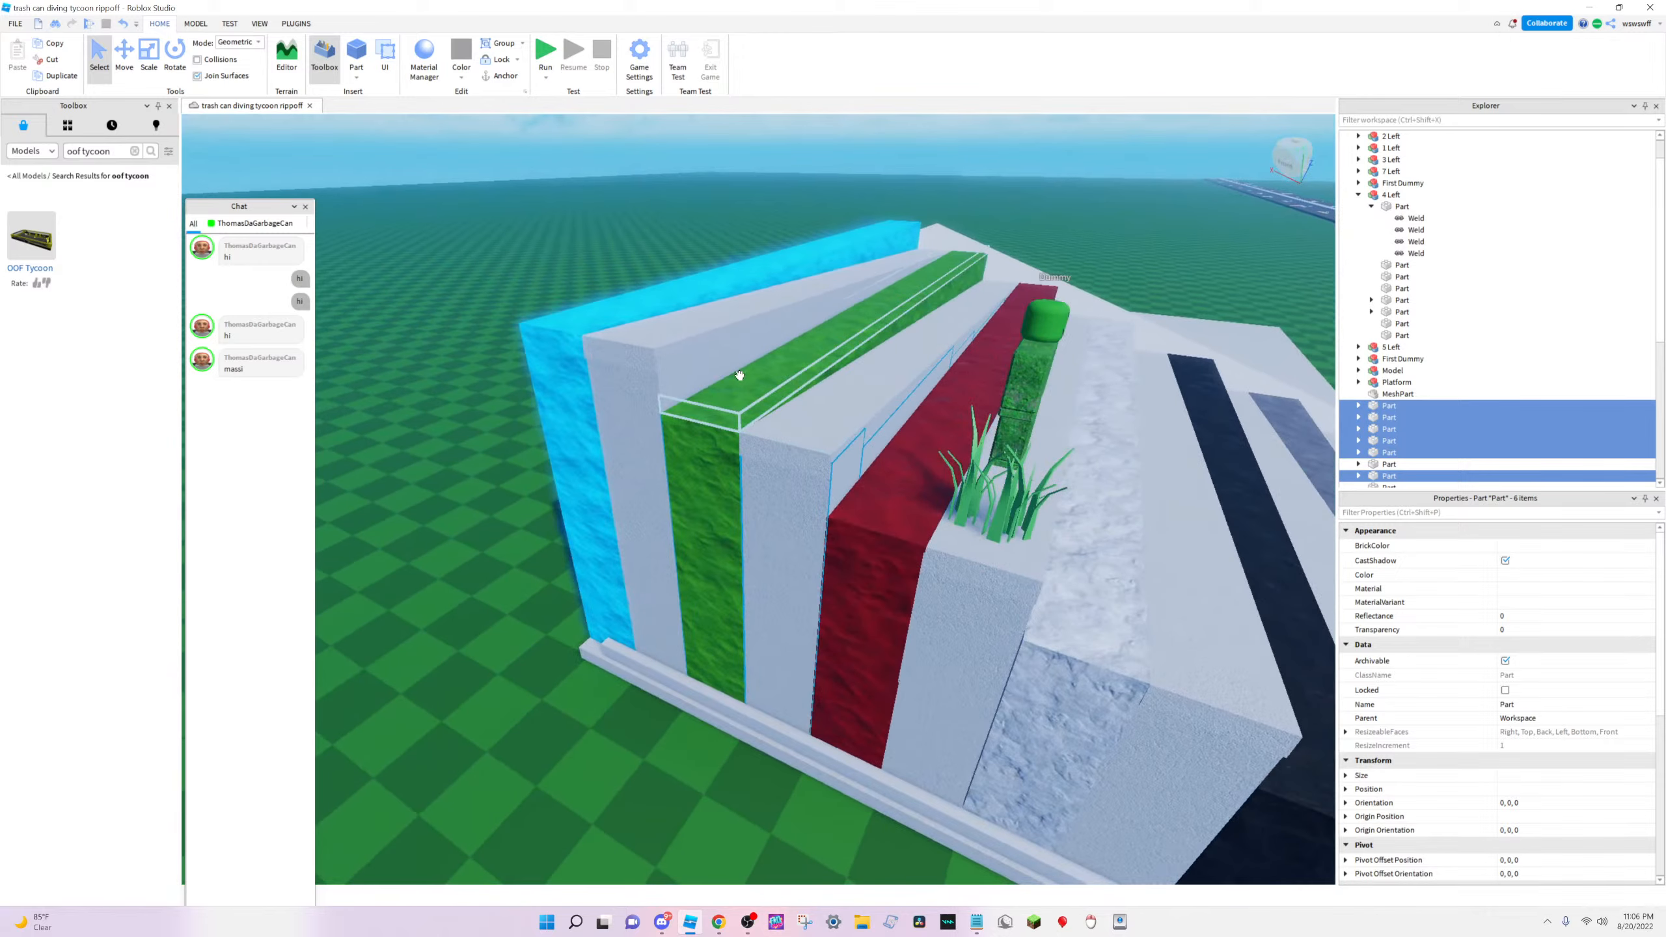
Select the transparent cap and the outer and inner parts of the upper green step and group them into one model
click(742, 375)
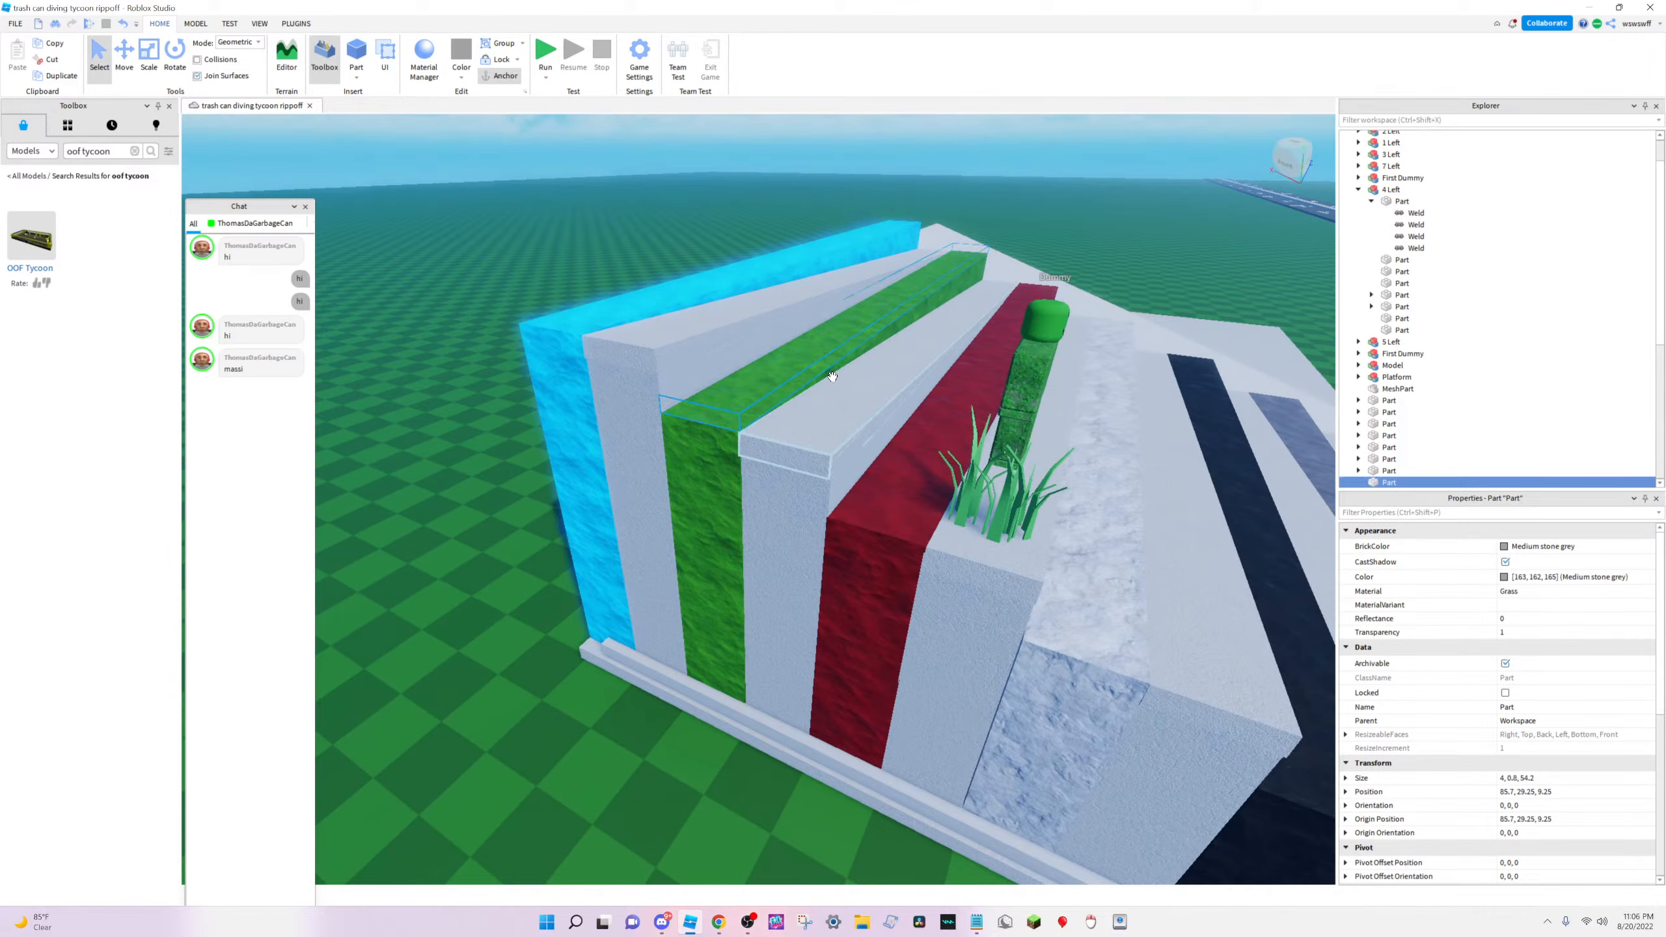
ctrl+click(725, 575)
ctrl+click(789, 576)
key(w)
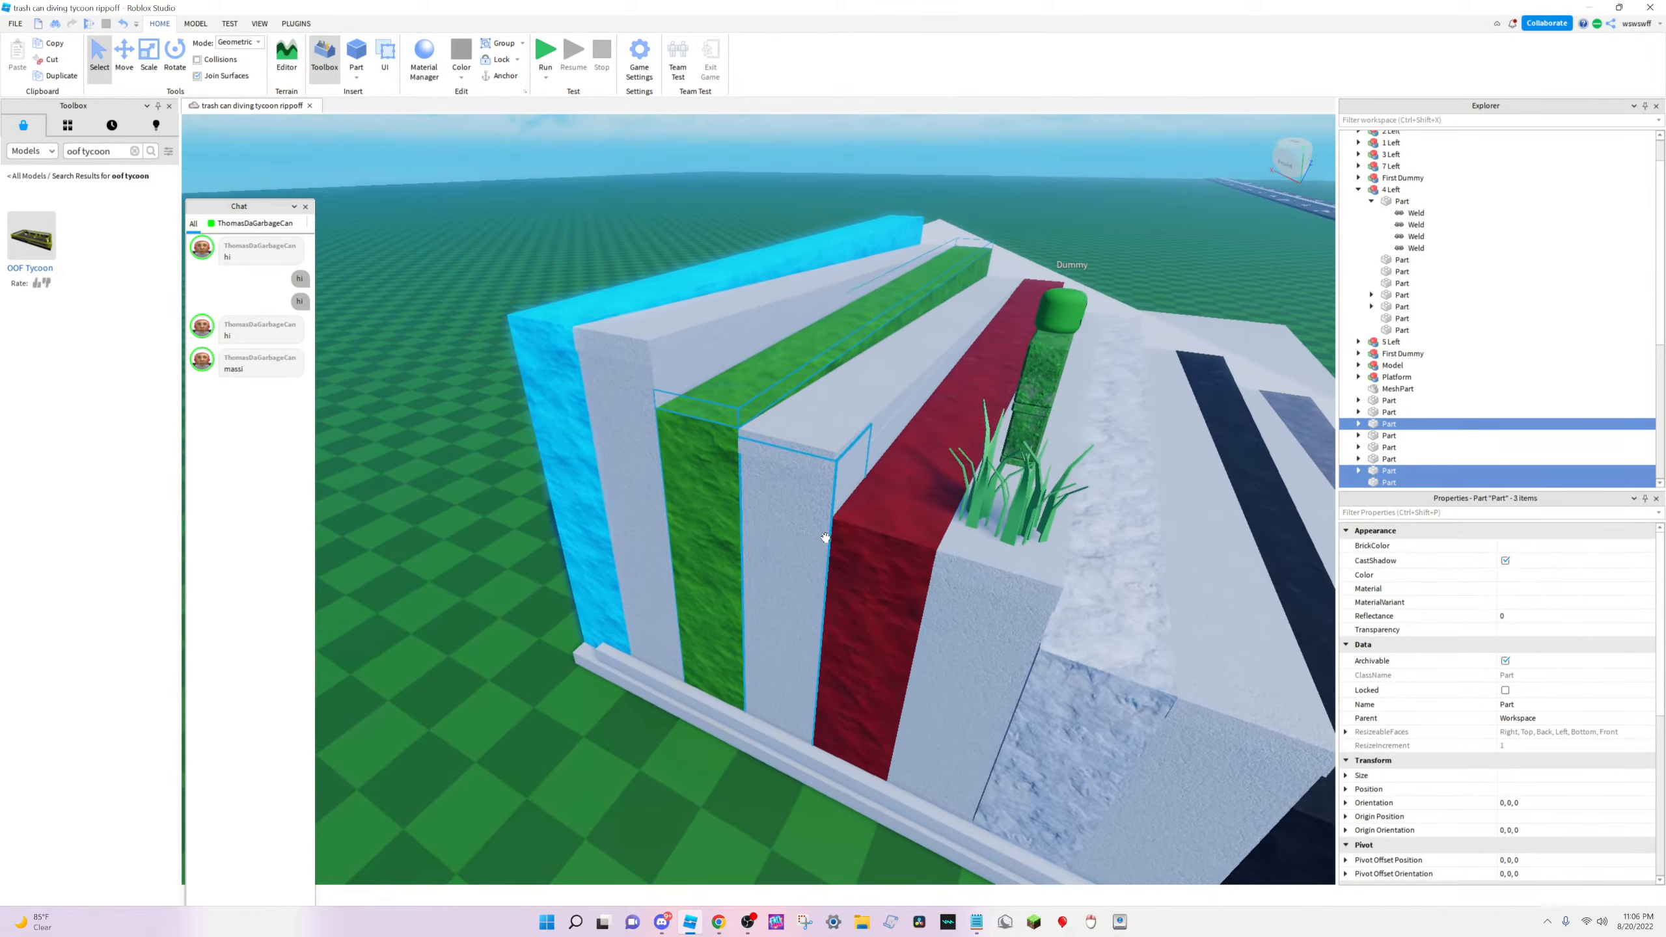
key(w)
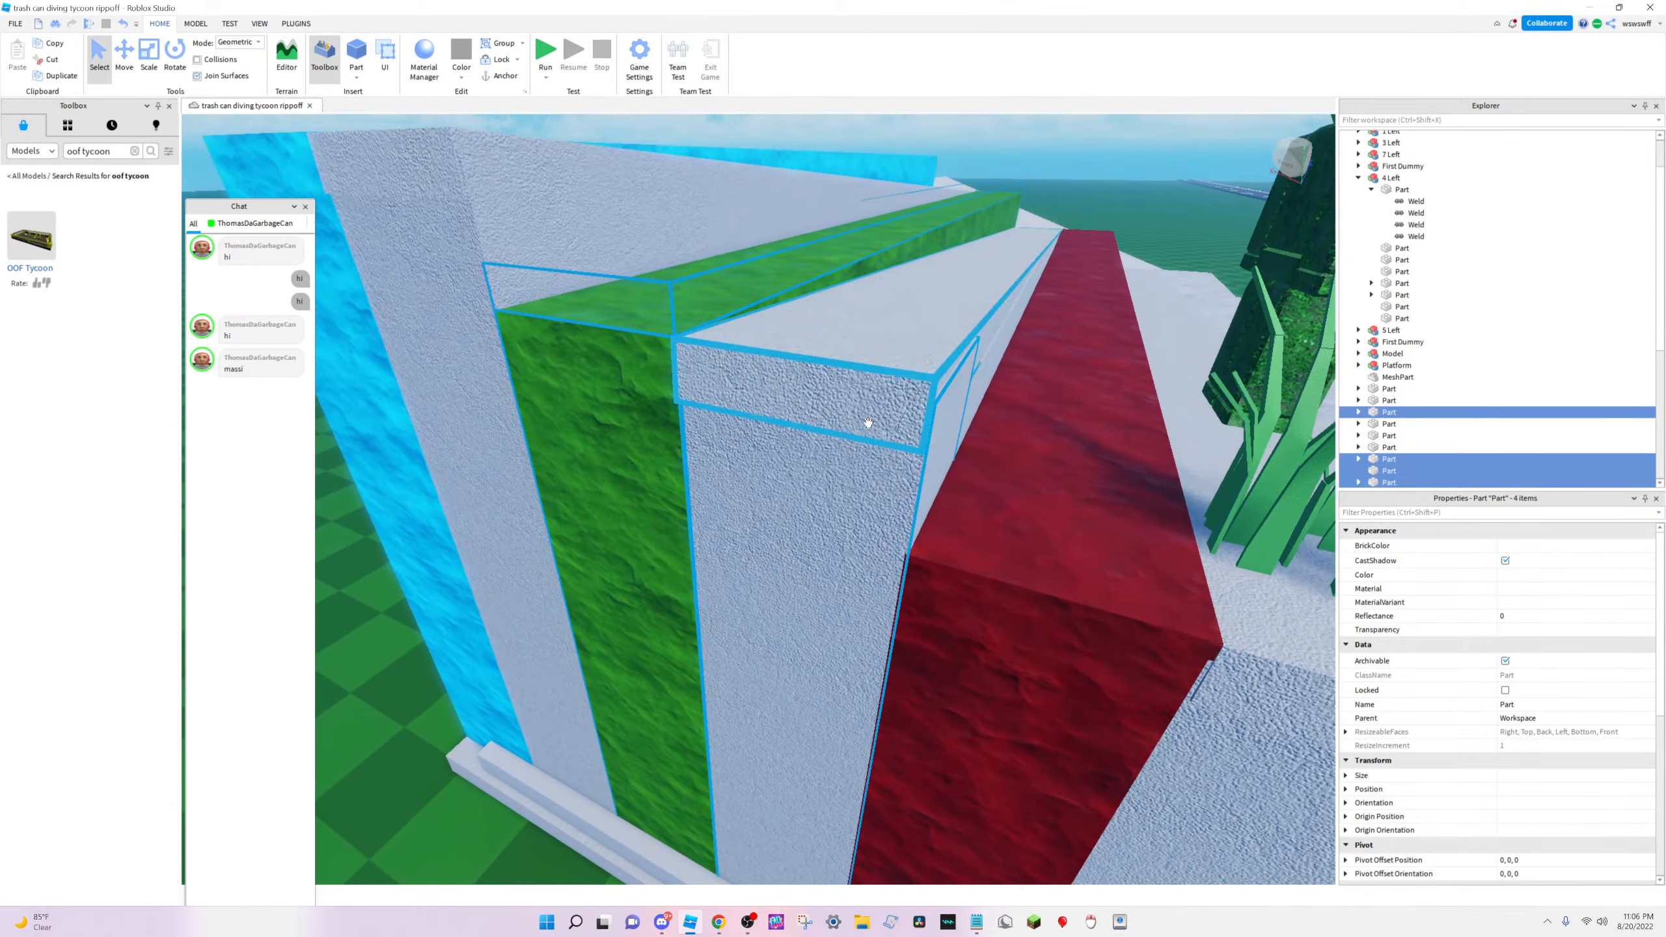
key(w)
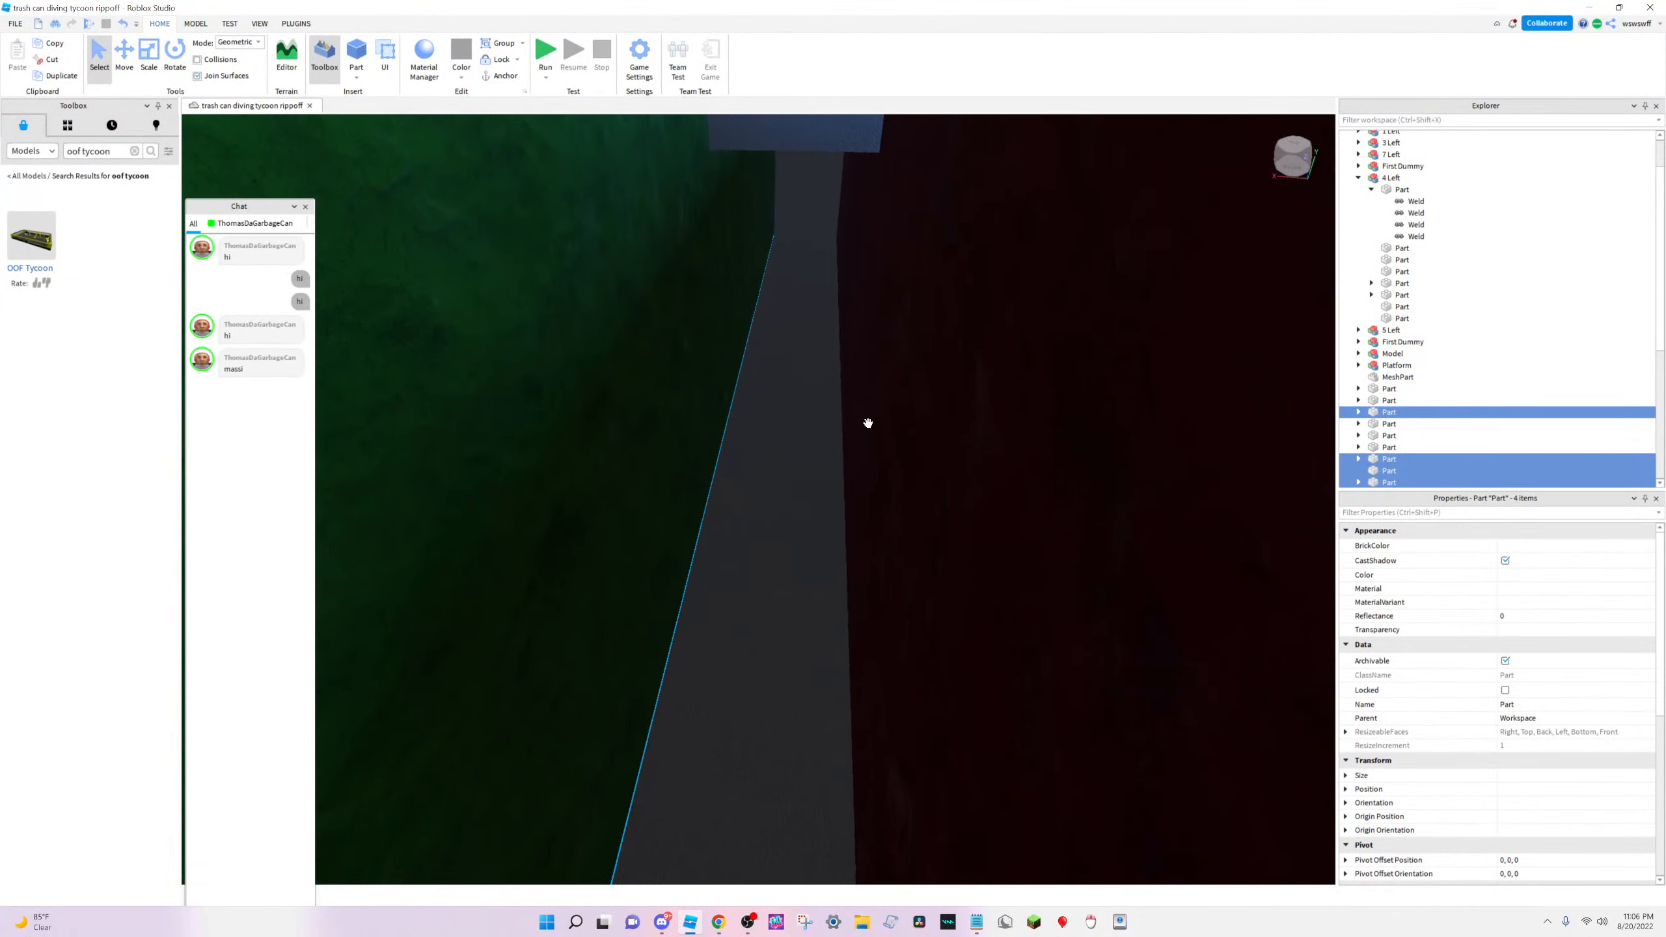
right_drag(868, 423, 894, 657)
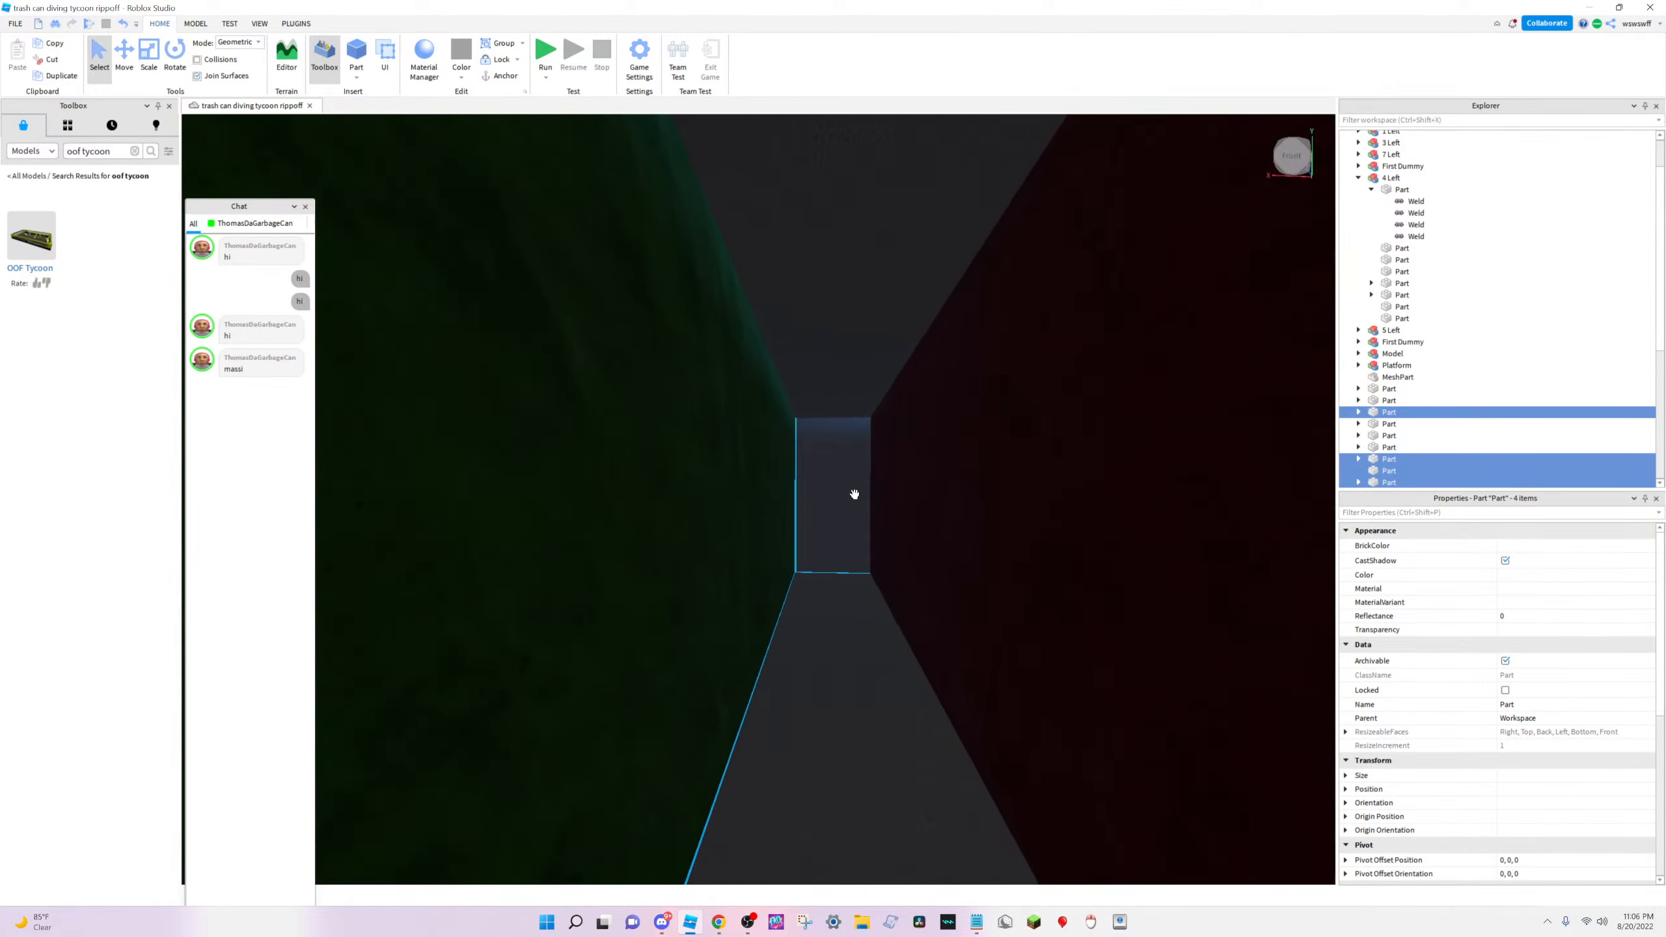
ctrl+click(823, 252)
right_drag(823, 252, 805, 238)
ctrl+click(794, 235)
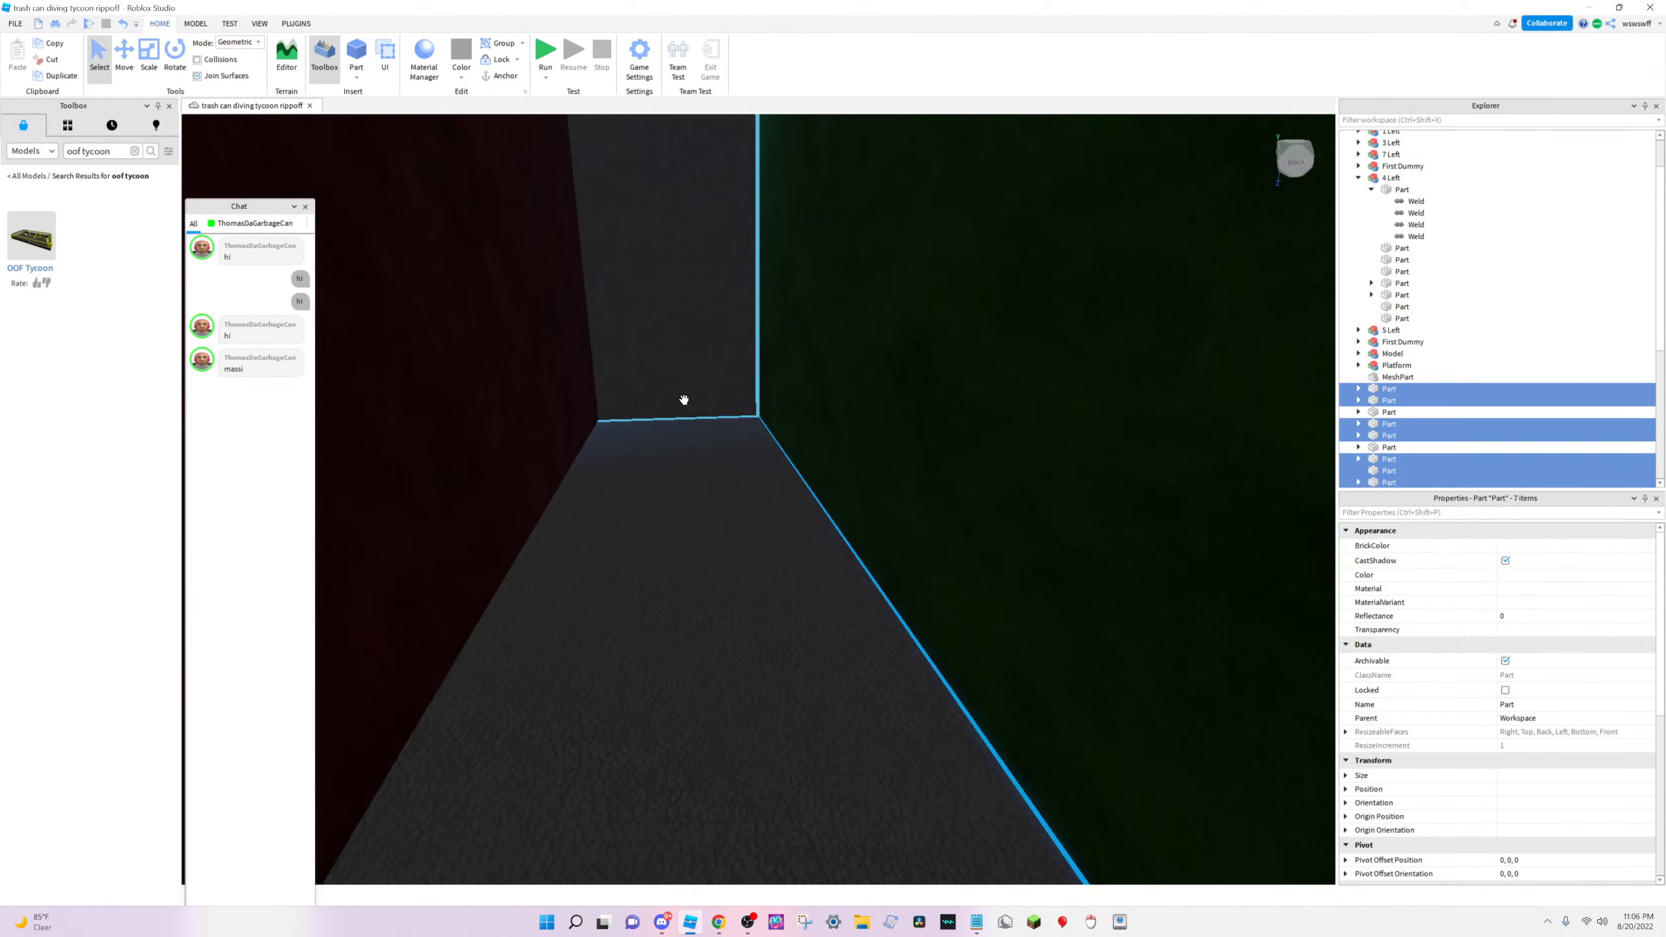
key(w)
right_drag(776, 412, 786, 417)
key(s)
key(w)
key(d)
key(w)
key(s)
right_drag(946, 443, 946, 443)
key(s)
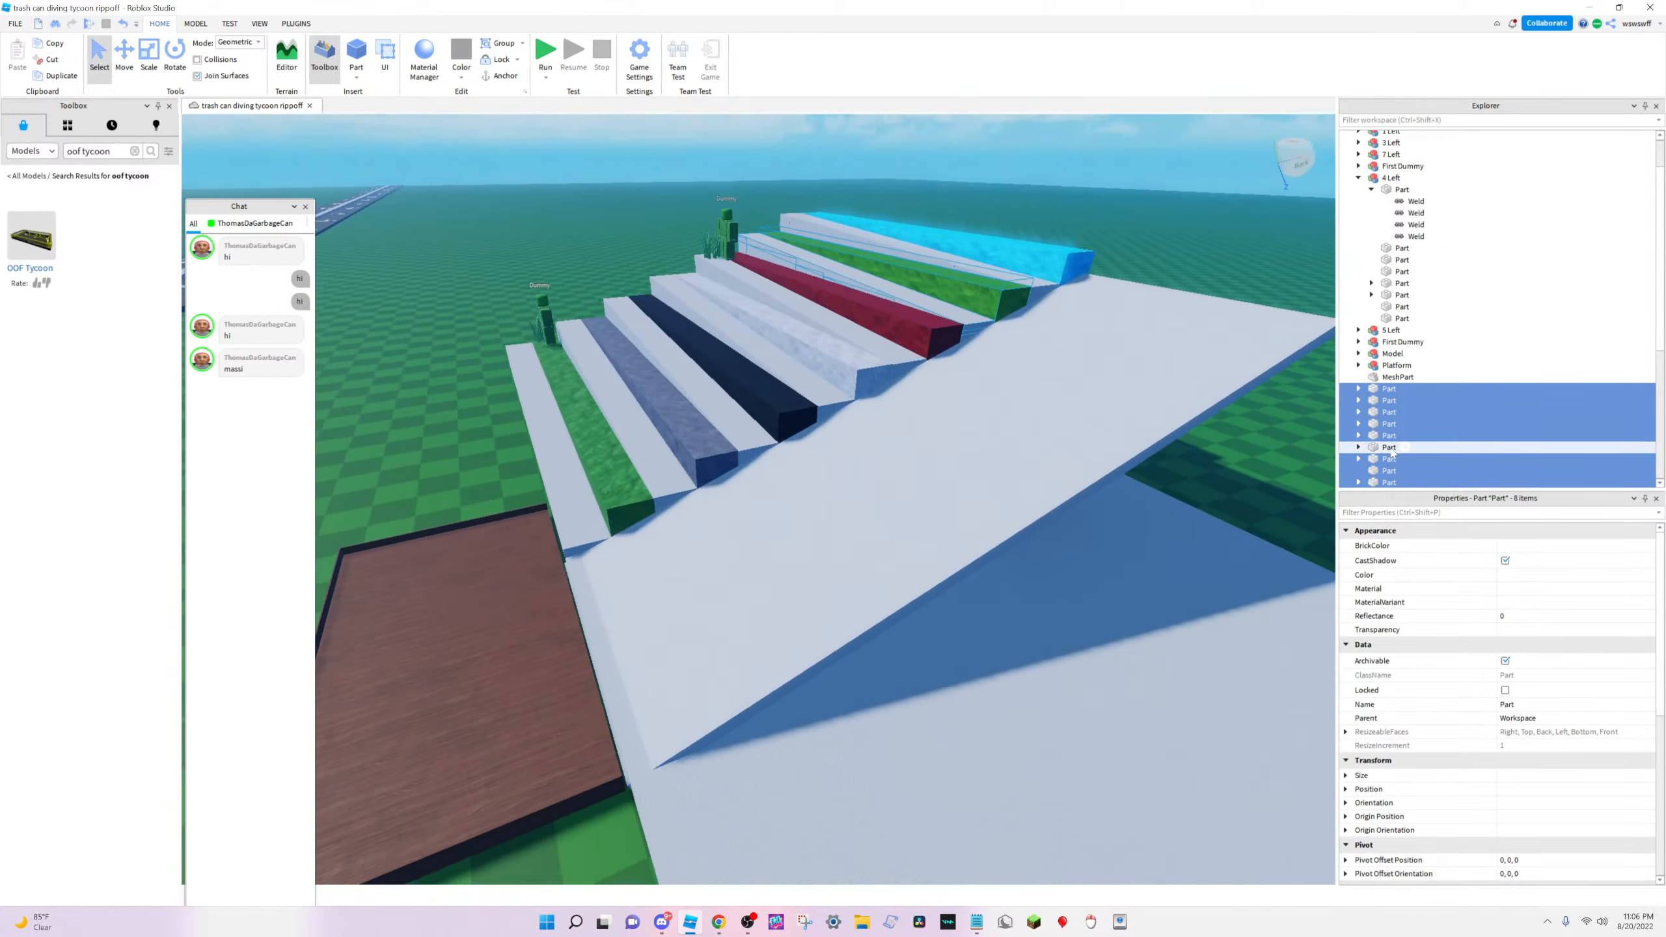
right_click(1380, 427)
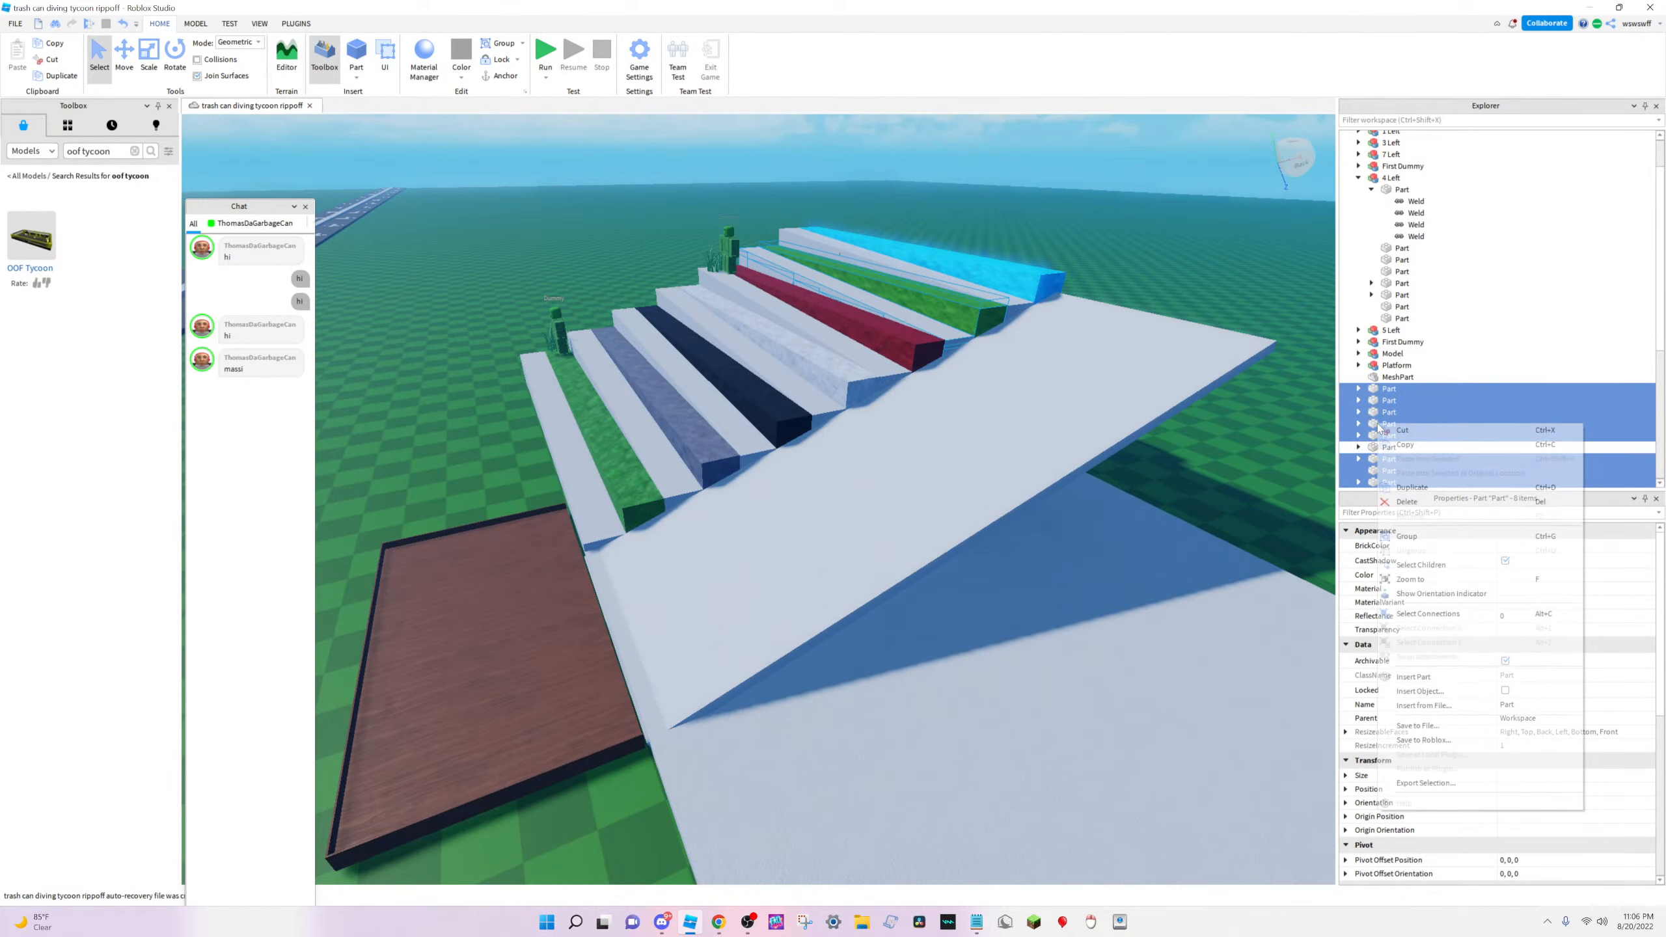
click(1407, 536)
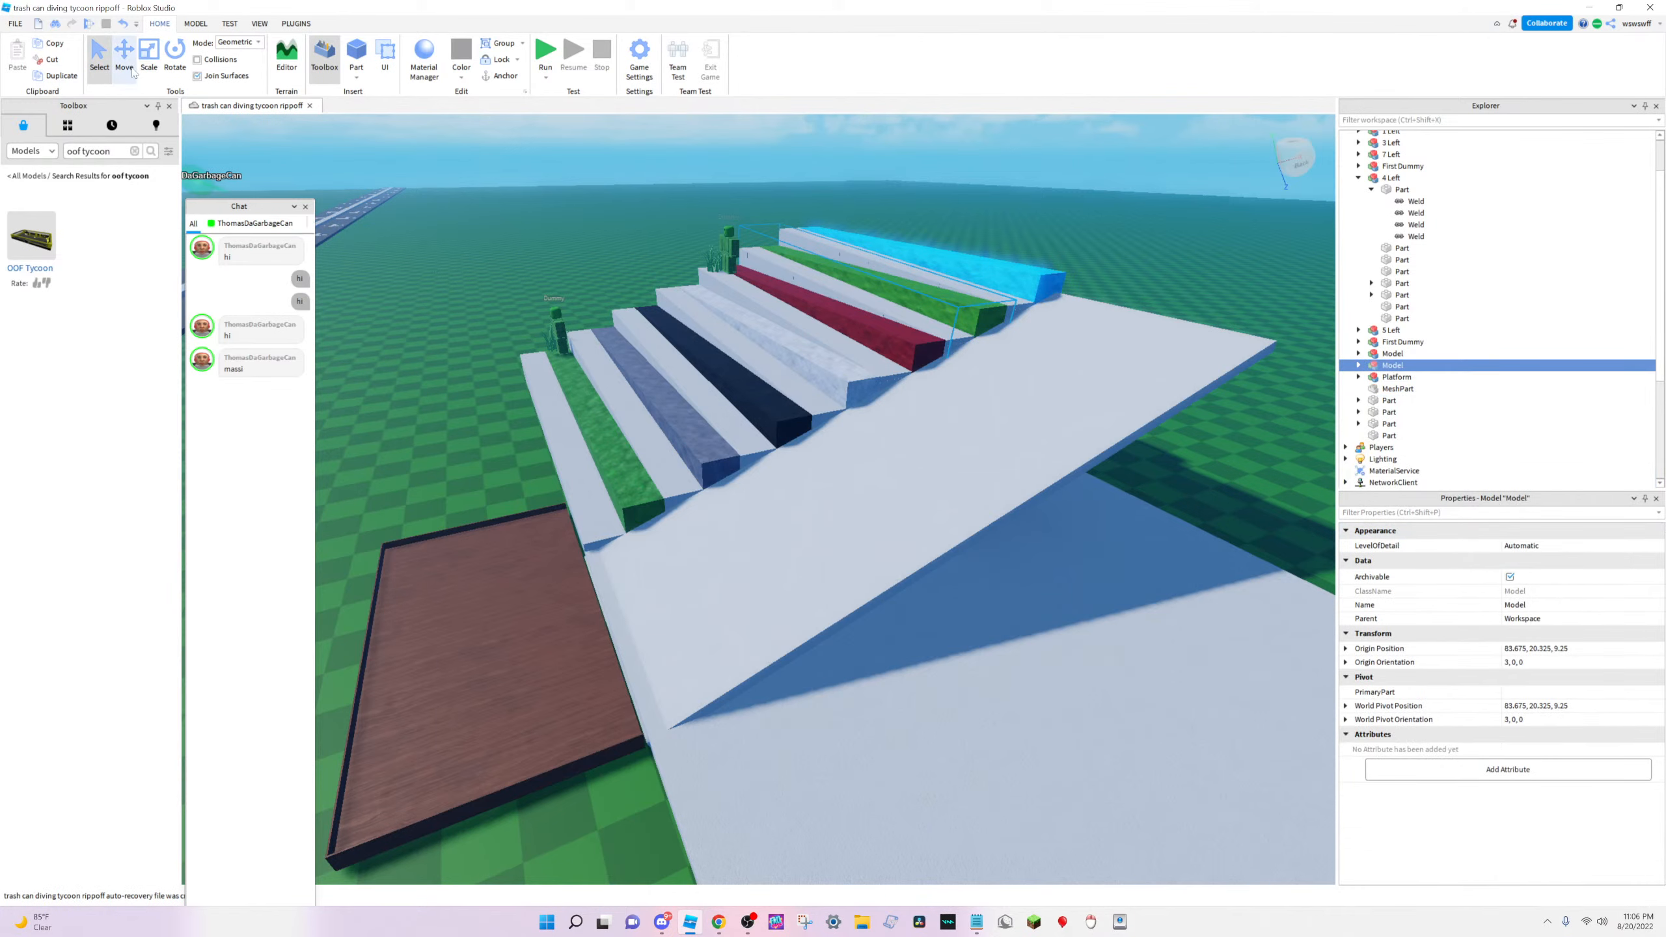
Try to move the upper green step's model upward, undo the move and view the upper steps from above
drag(858, 219, 942, 292)
key(w)
right_drag(941, 293, 941, 287)
key(s)
key(ctrl+z)
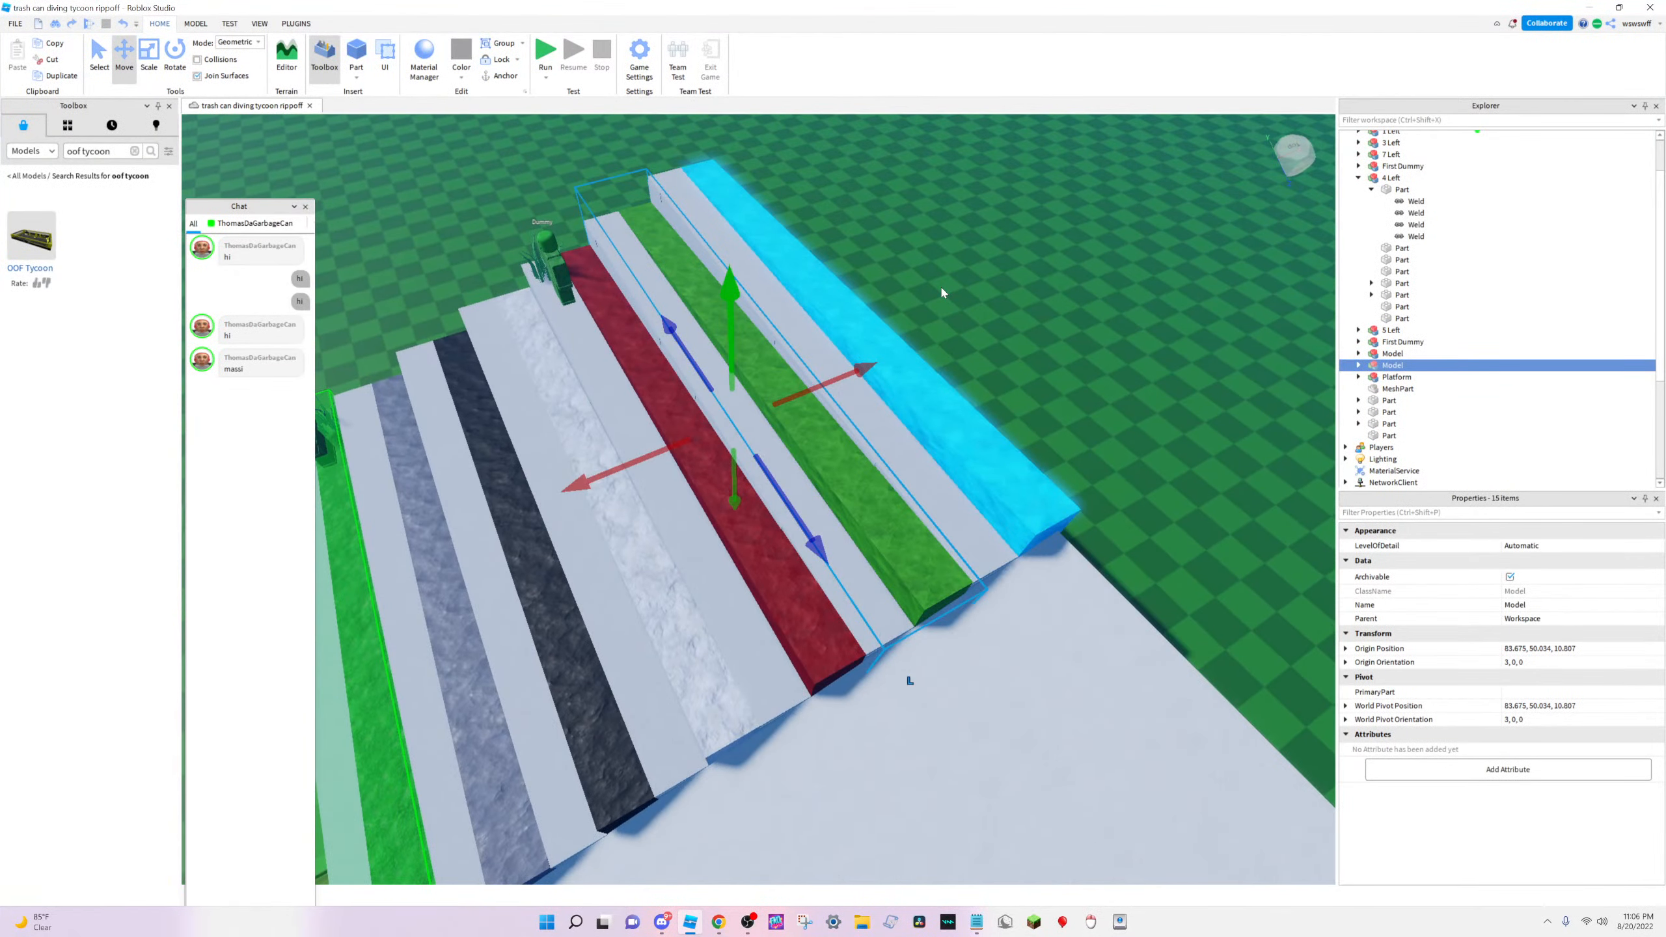
key(d)
key(w)
key(a)
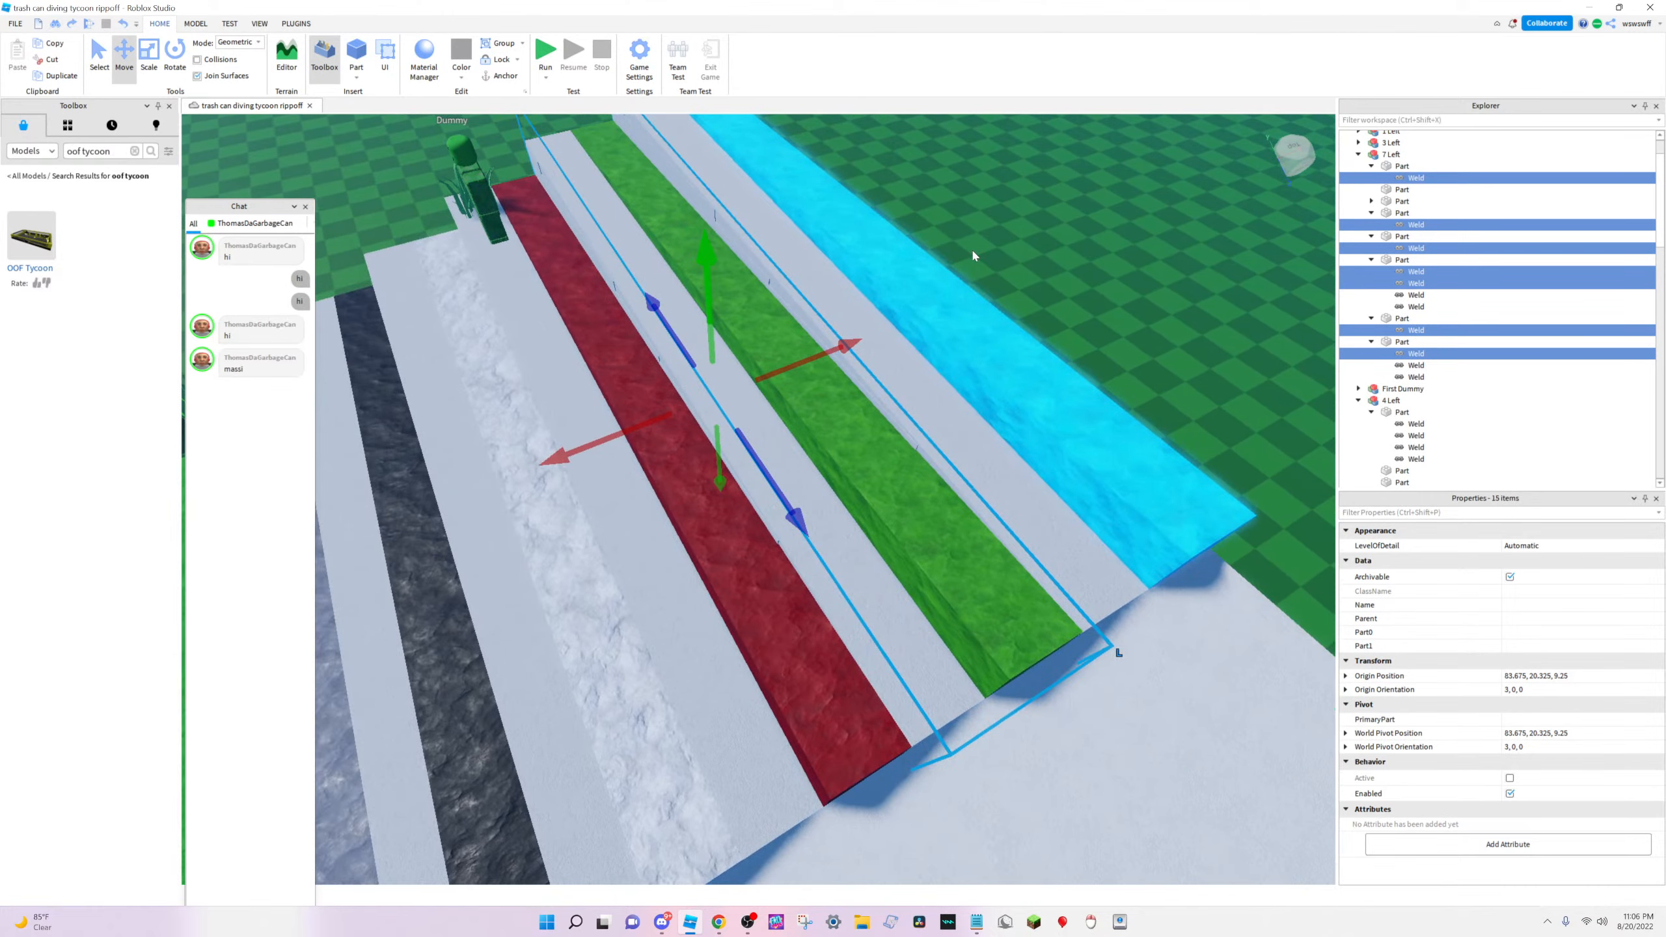
key(s)
key(d)
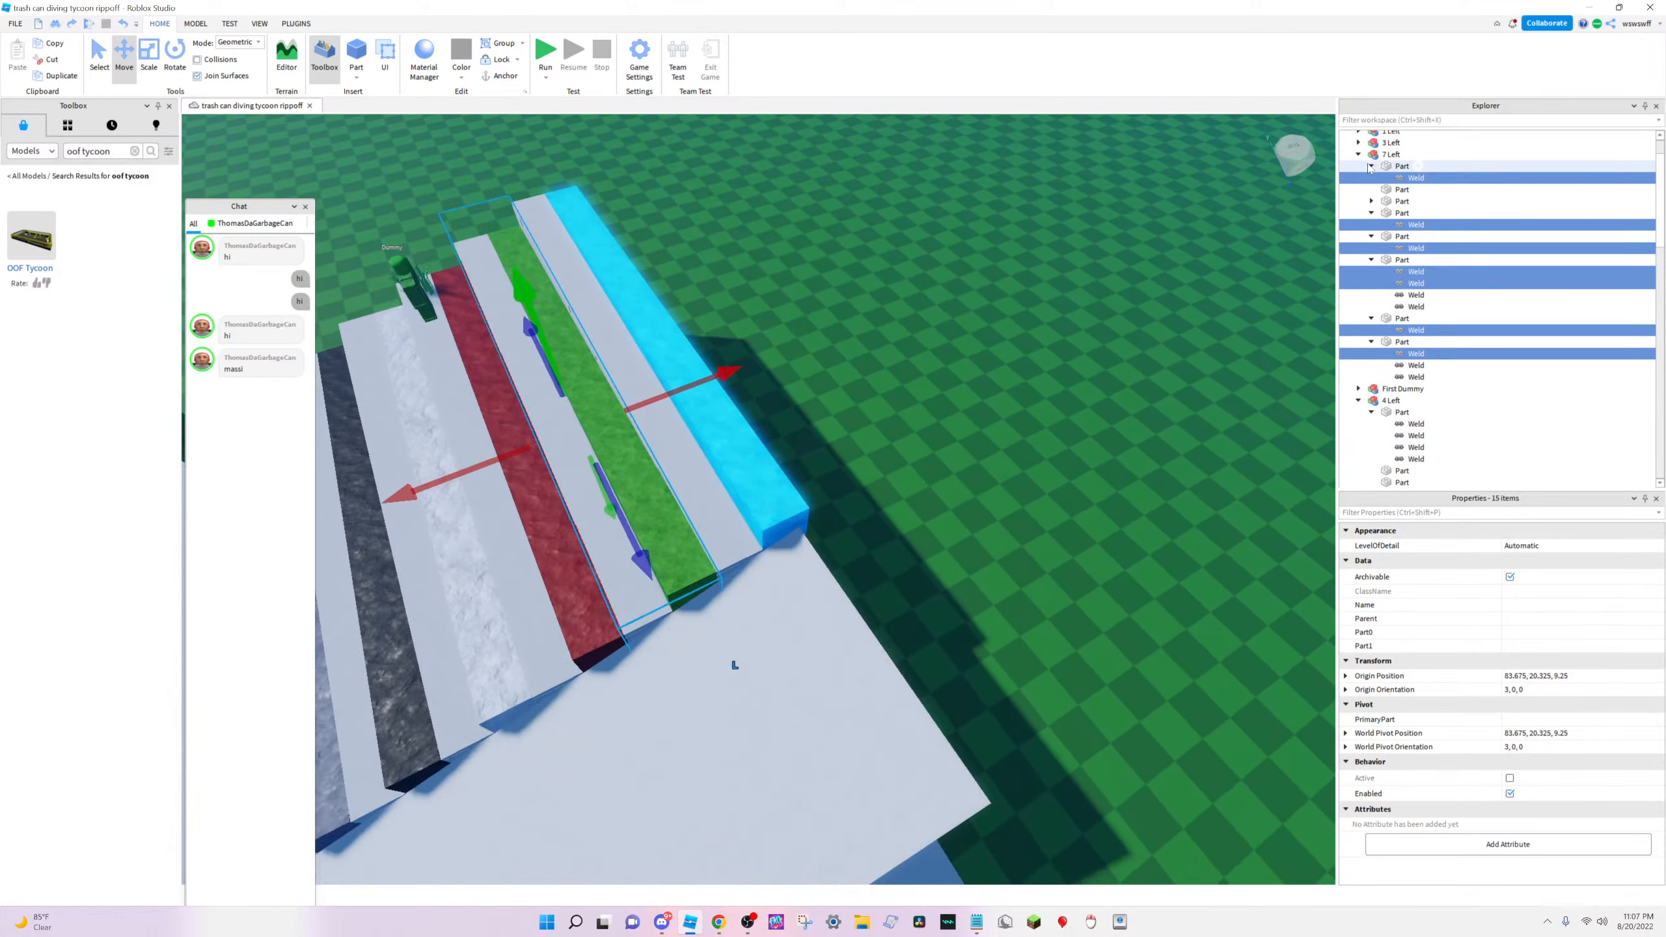
Collapse the first part inside the 7 Left model and select the blue step's 7 Left model
click(1370, 166)
click(738, 455)
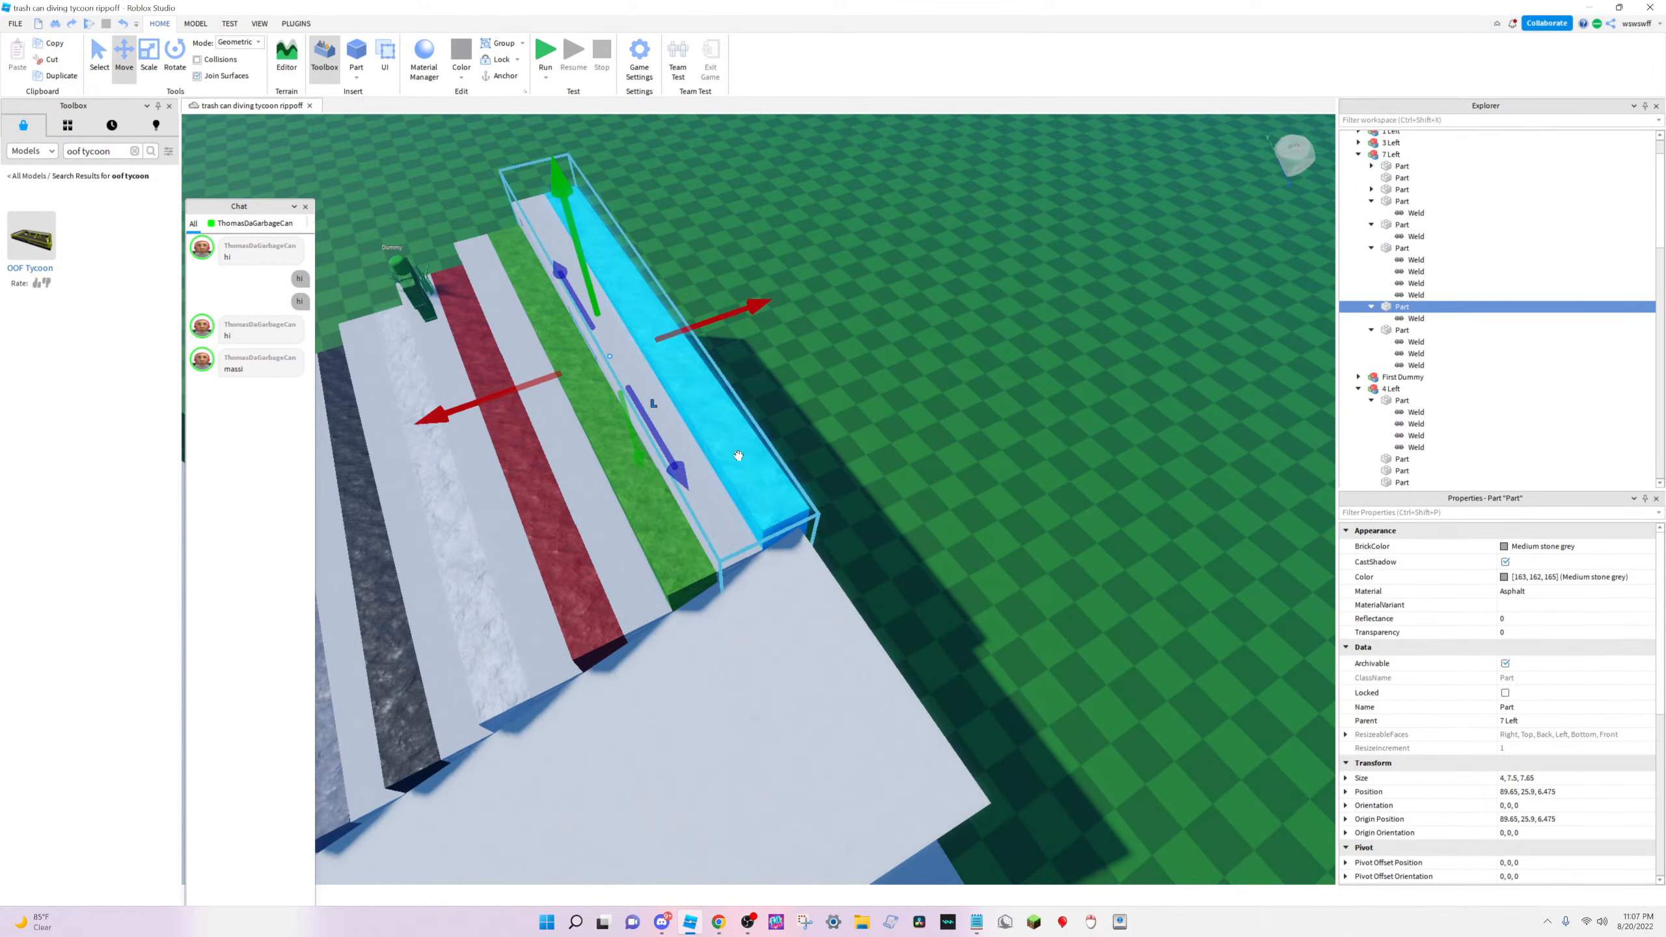
click(755, 467)
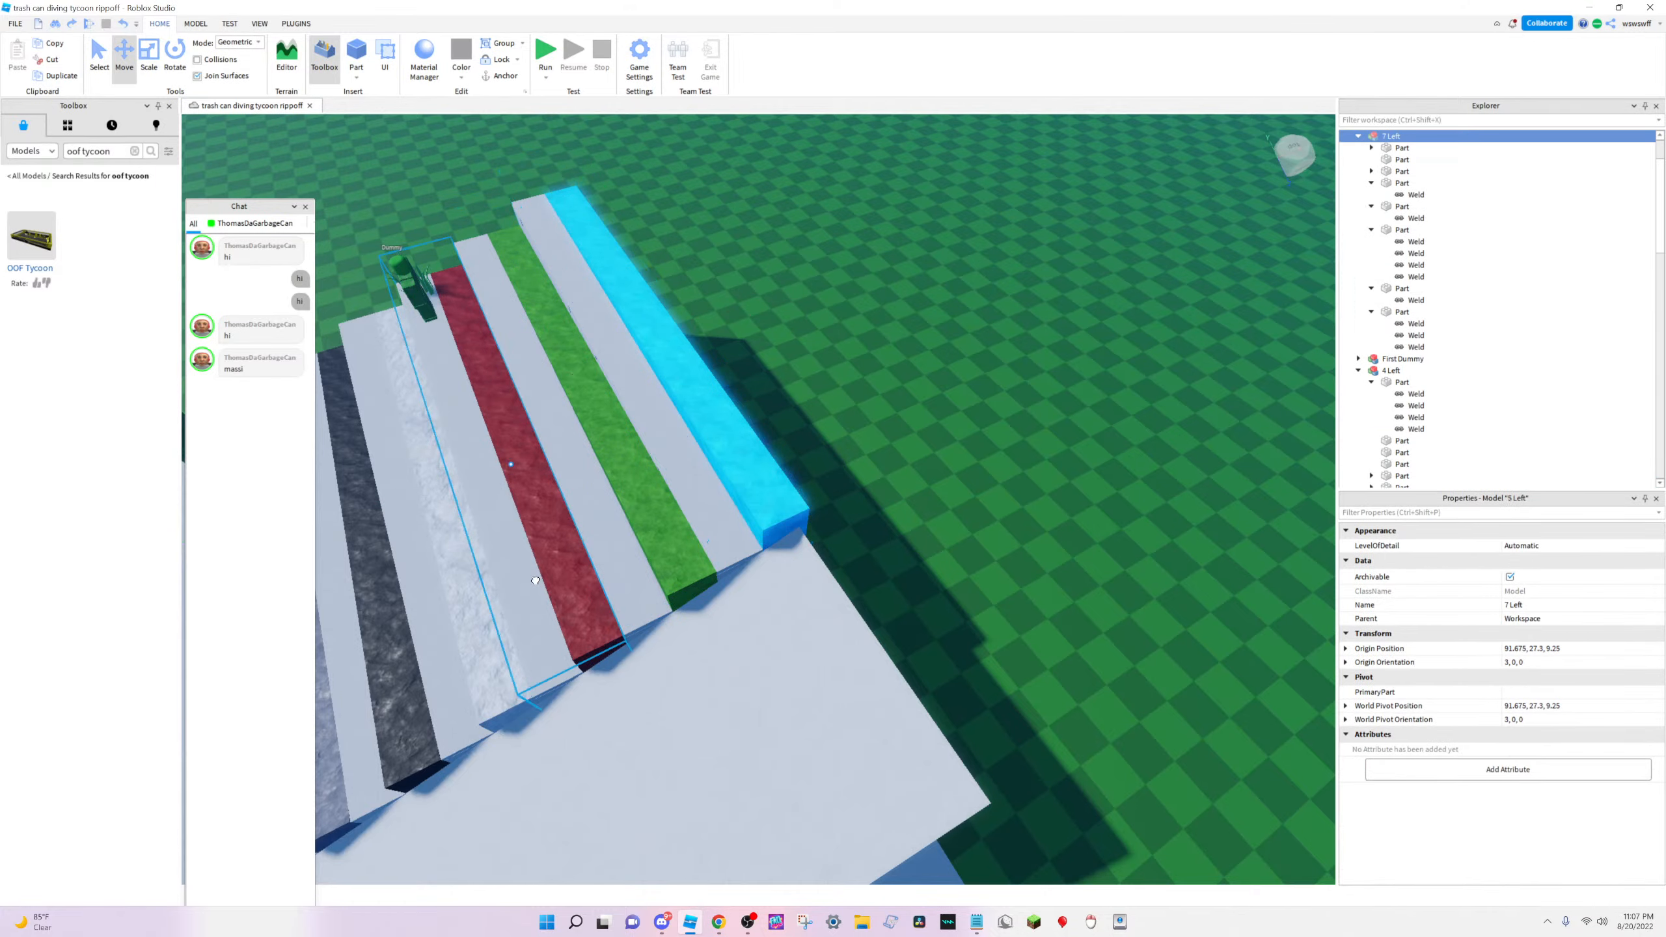
Select the staircase, white ramp and brown platform together, anchor them, and check the anchoring on 4 Left
right_drag(534, 579, 613, 539)
key(a)
right_drag(780, 483, 728, 445)
key(s)
drag(739, 544, 1105, 722)
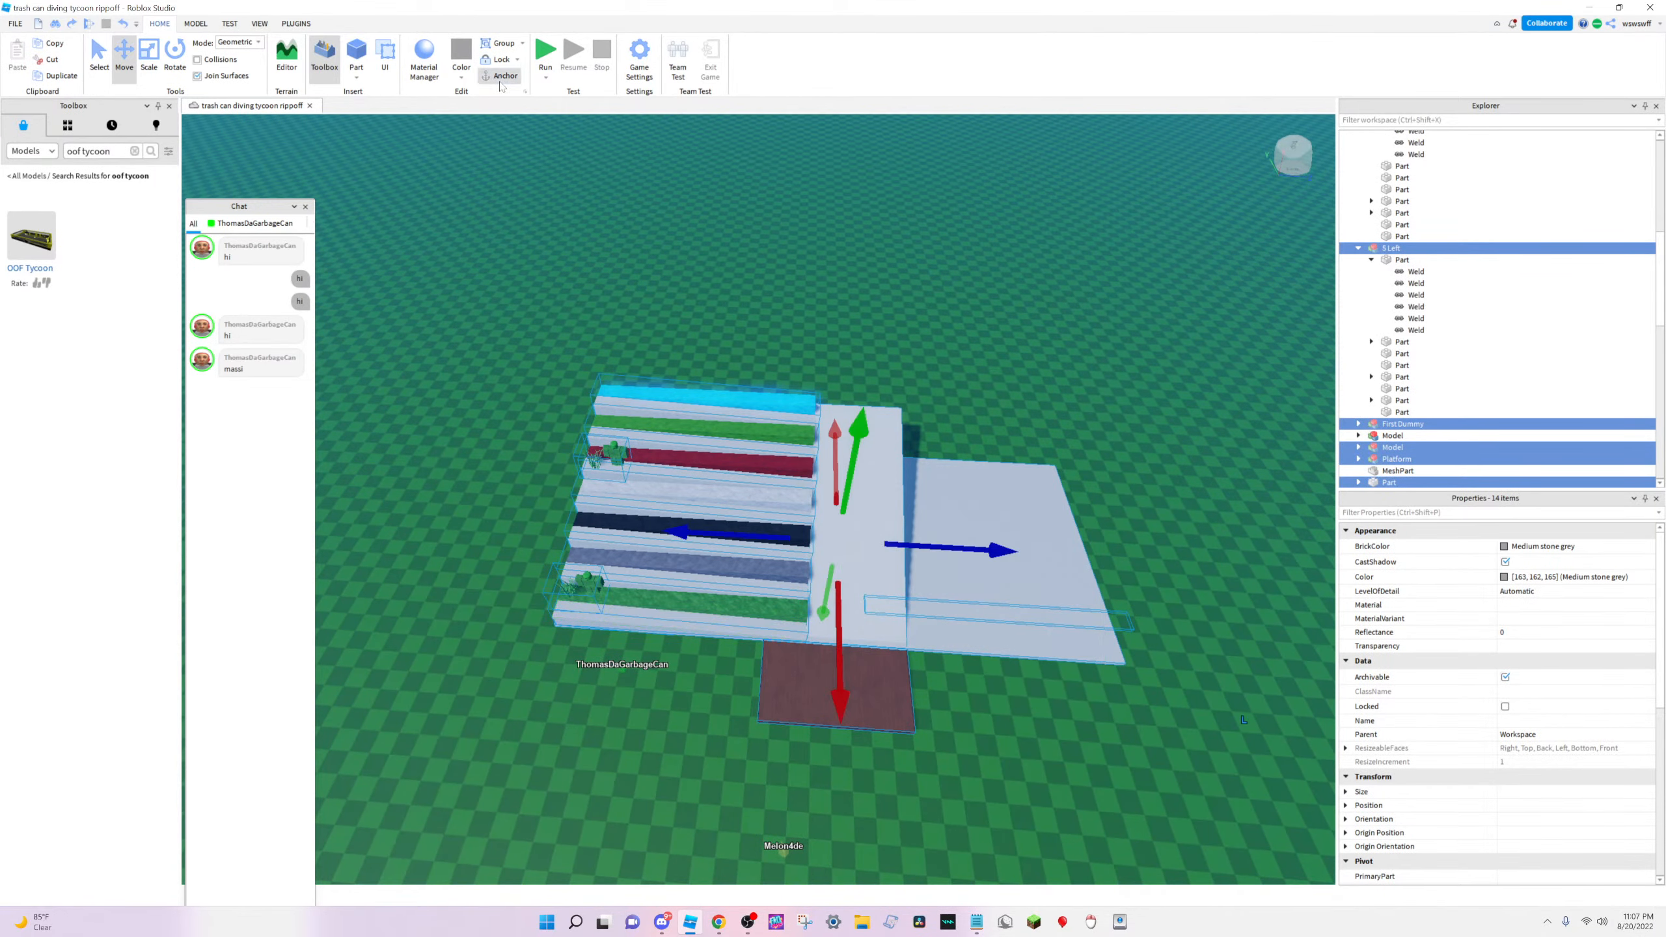
scroll(939, 291, up, 5)
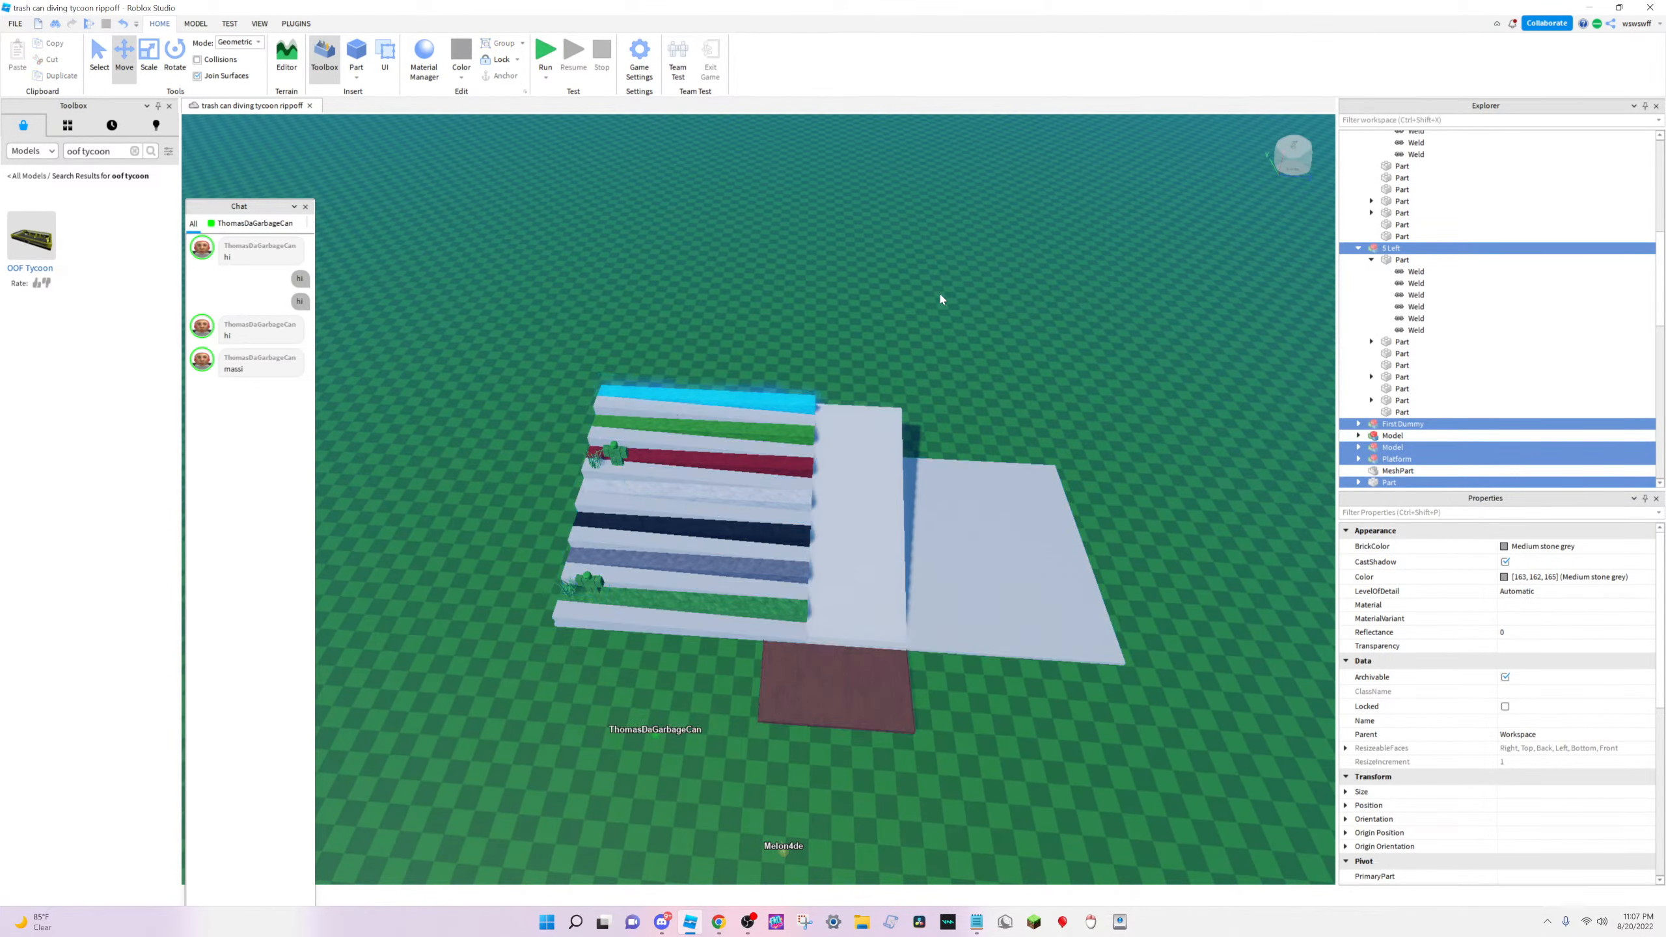
click(653, 474)
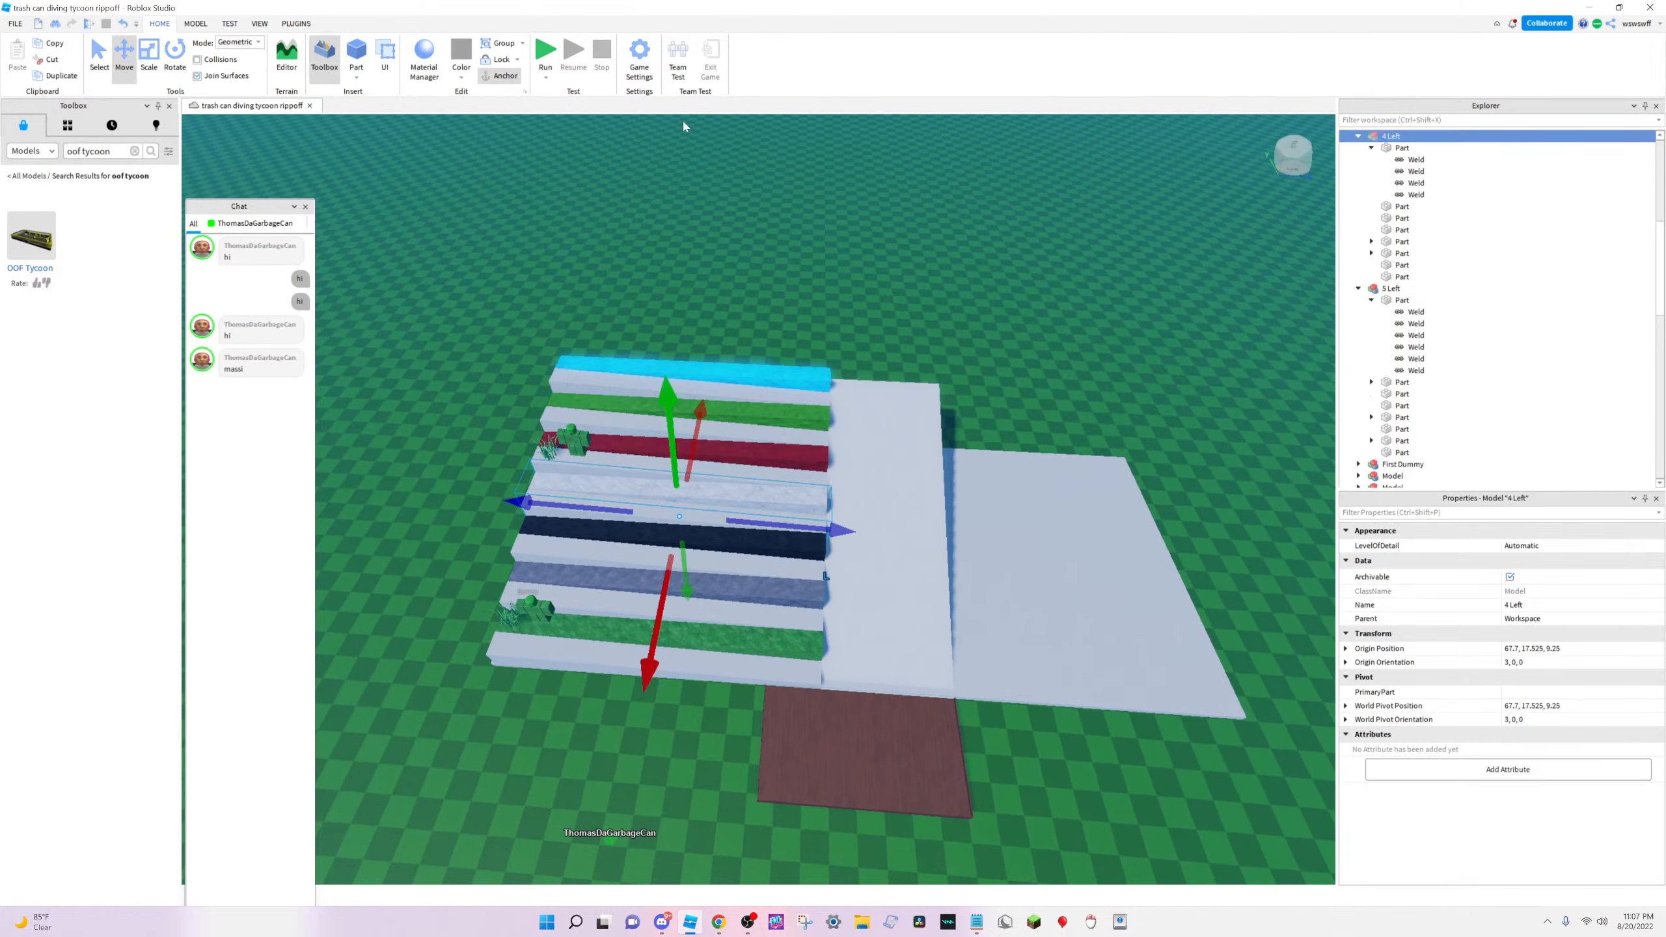
click(1005, 288)
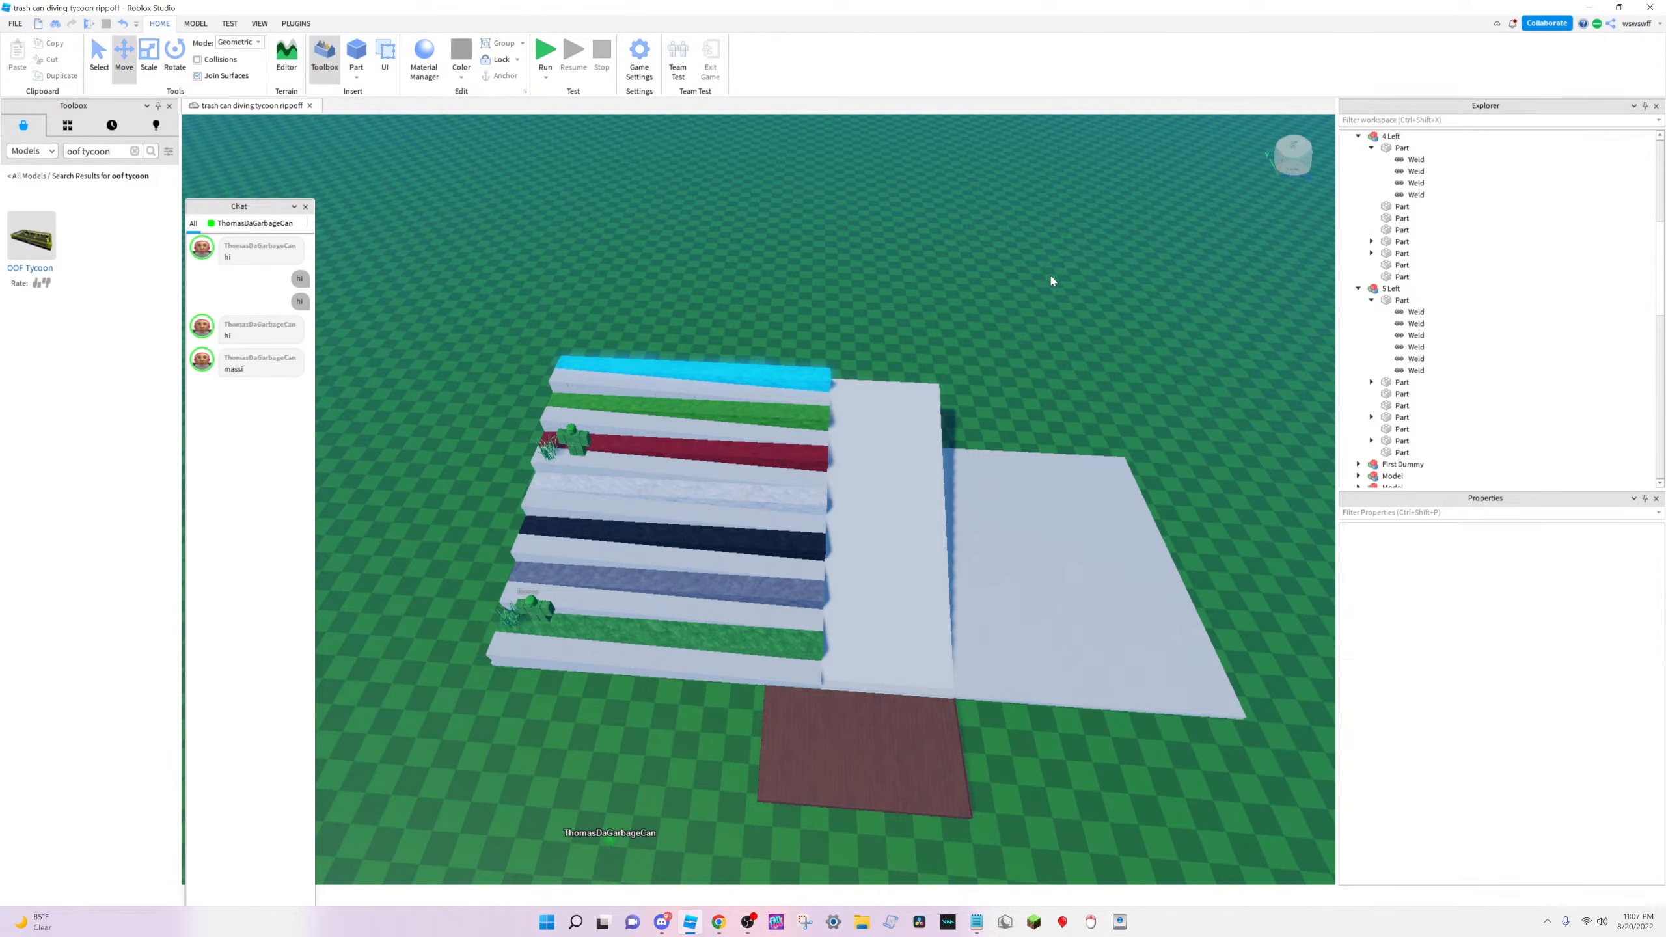
Collapse the 4 Left and 5 Left models and the loose parts with expanded weld lists in the Explorer
click(1358, 136)
click(1358, 148)
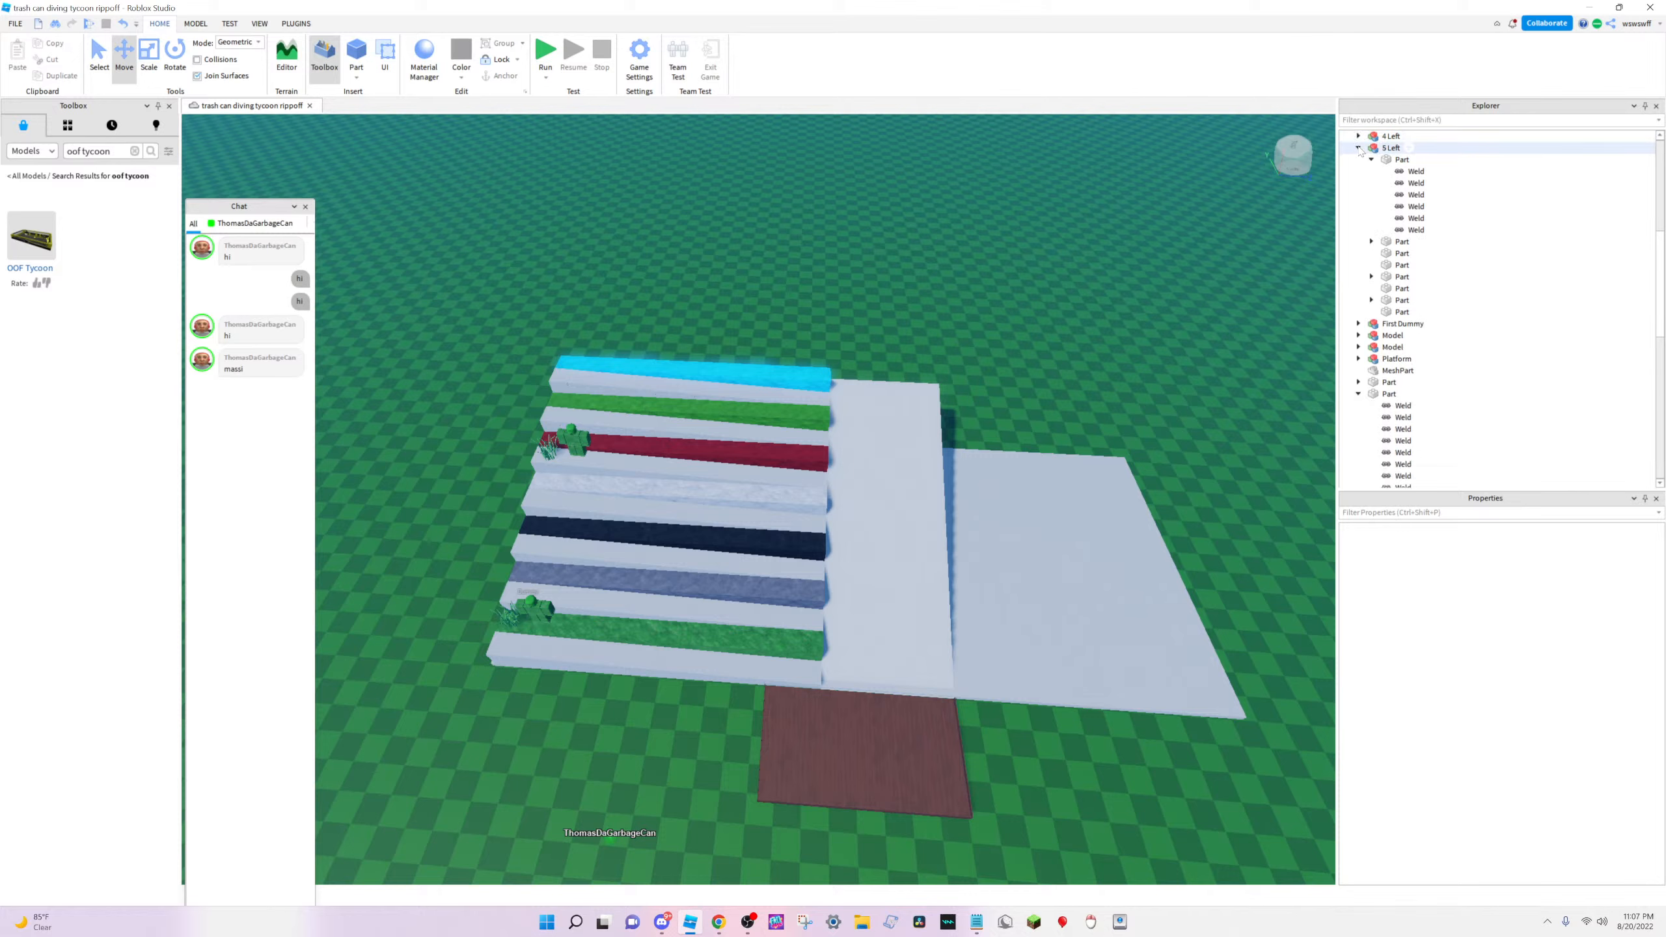
click(1358, 147)
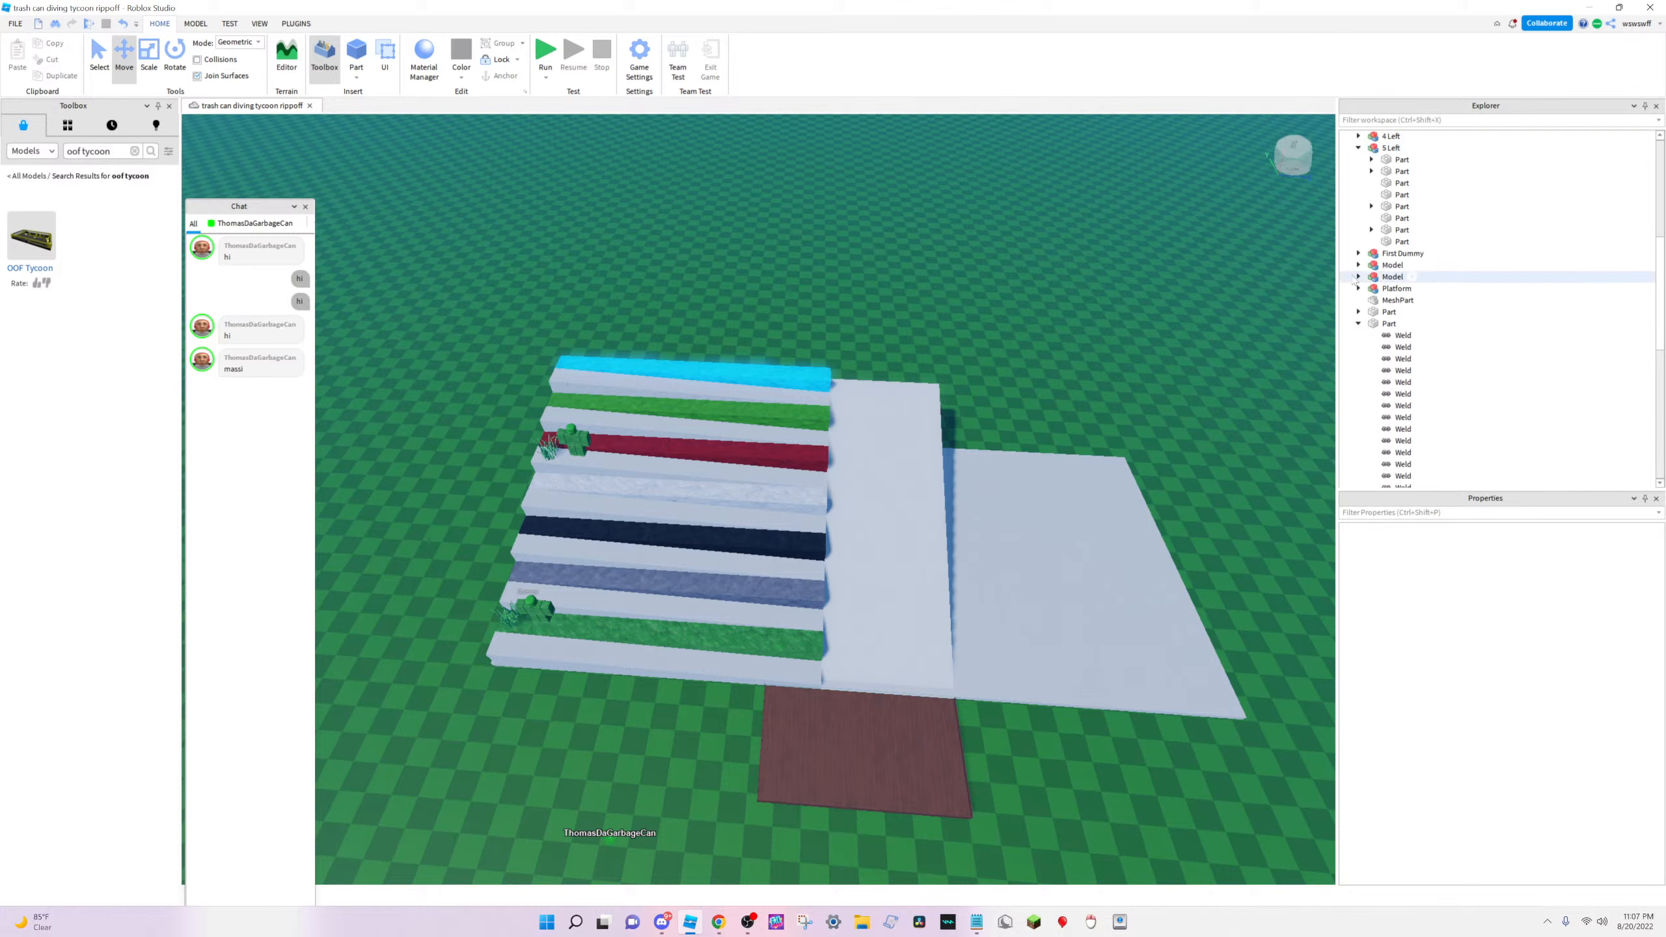
click(1358, 148)
click(1357, 230)
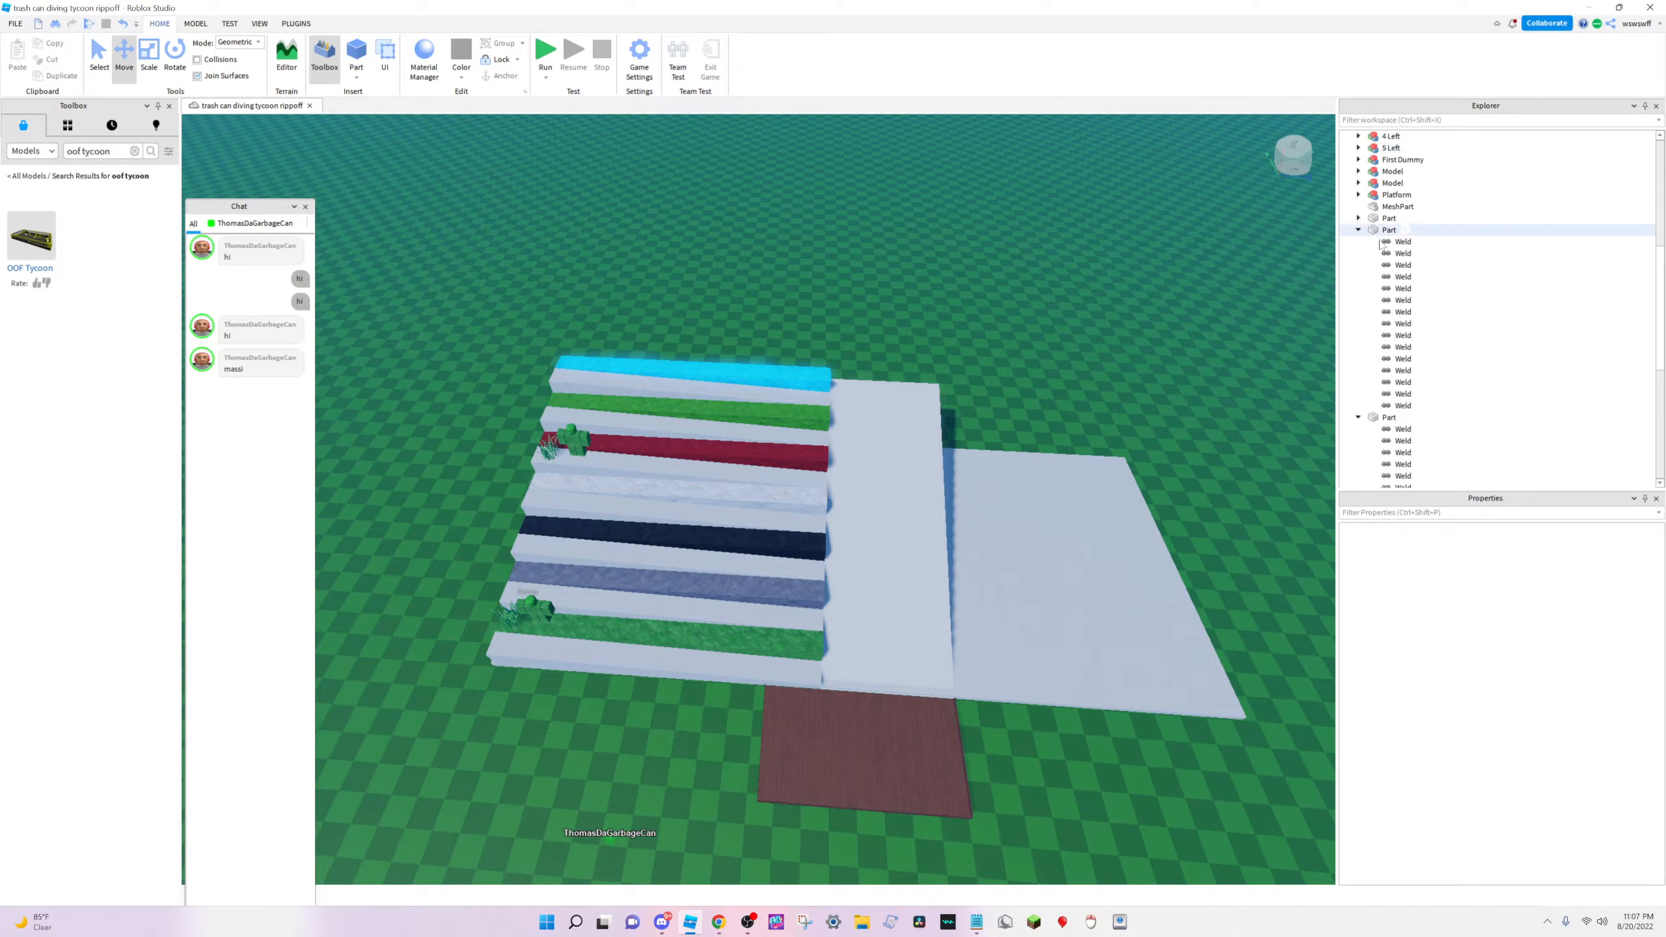
click(1357, 241)
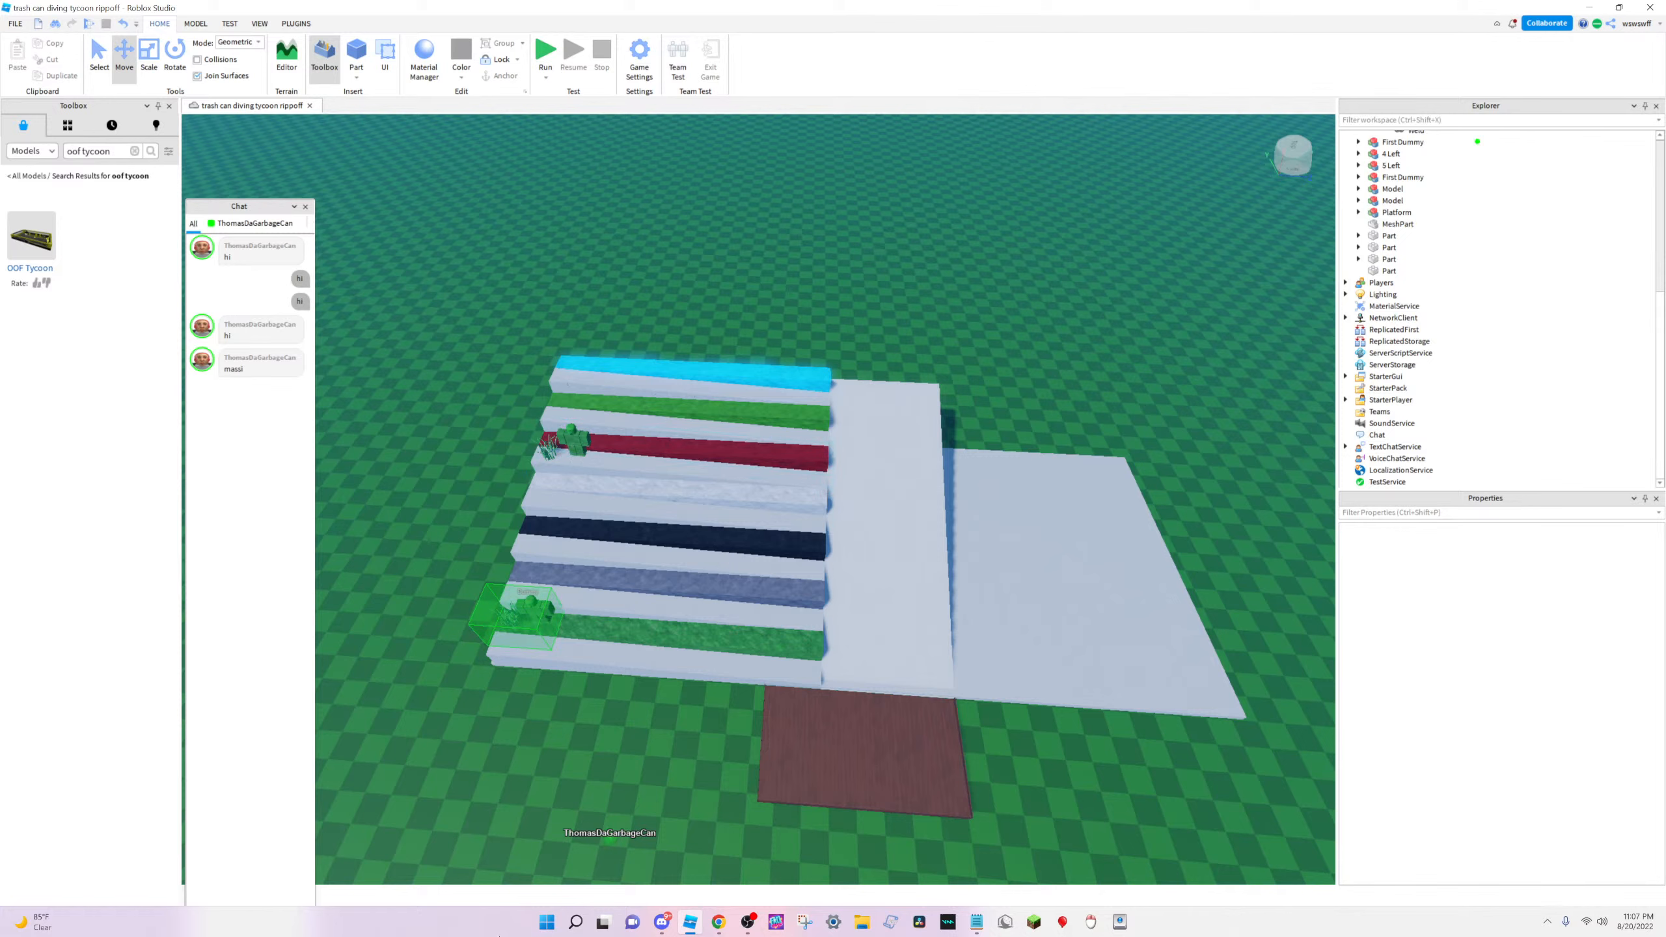
Check the Discord group chat, switch back to Roblox Studio and run the game simulation
click(667, 926)
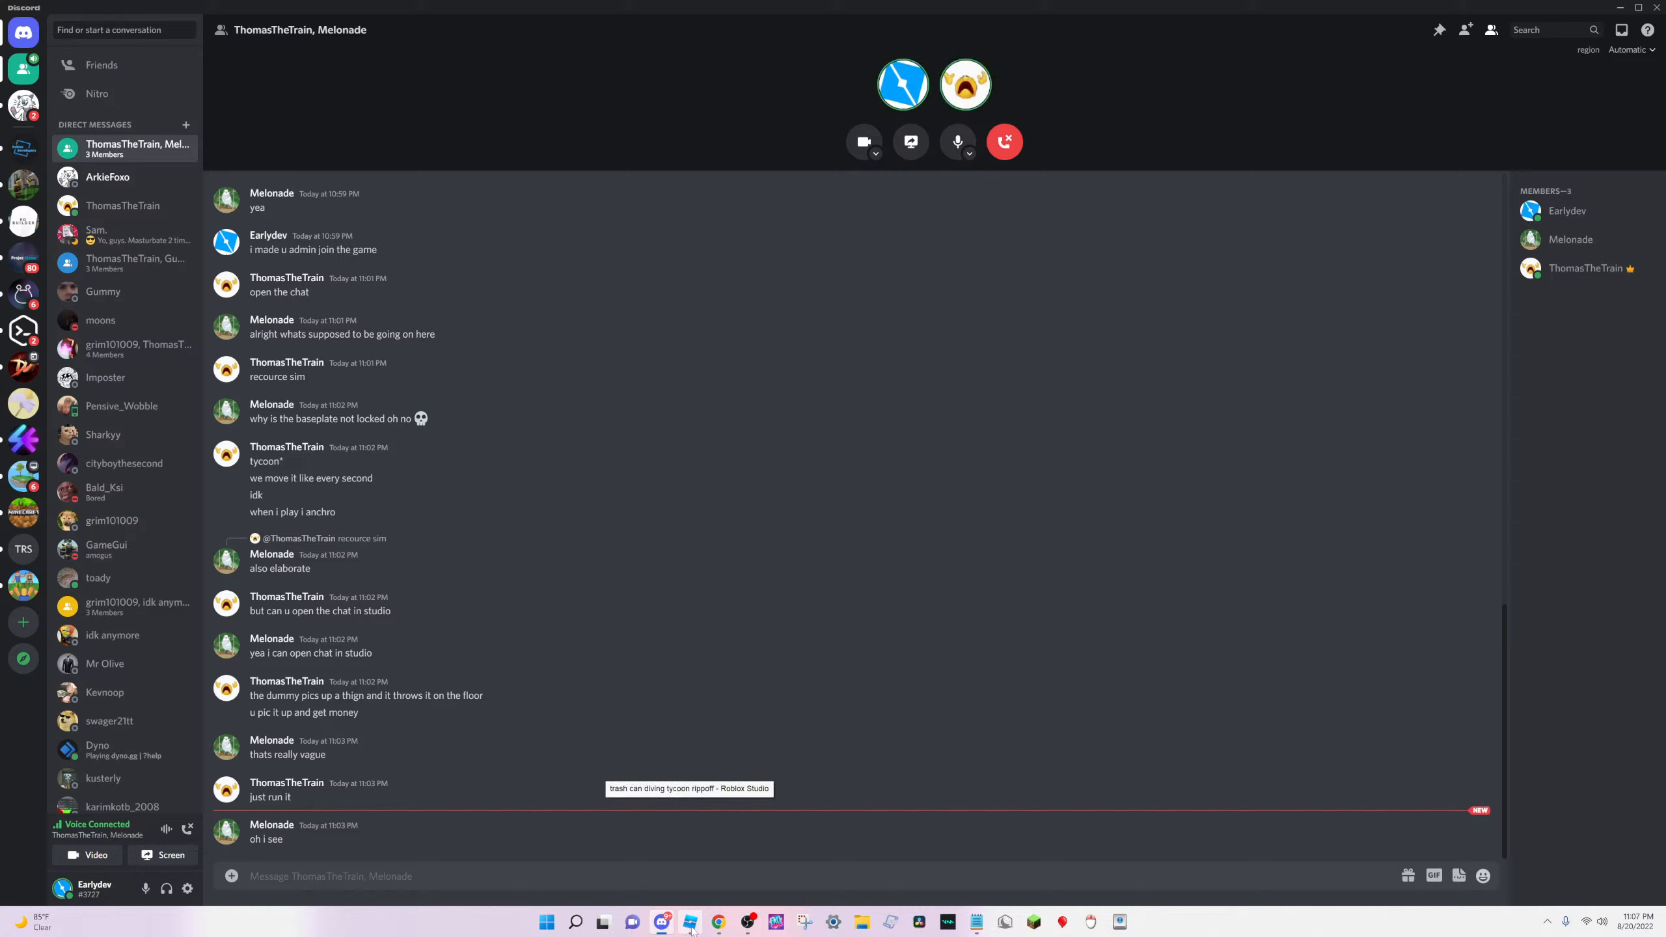
click(690, 924)
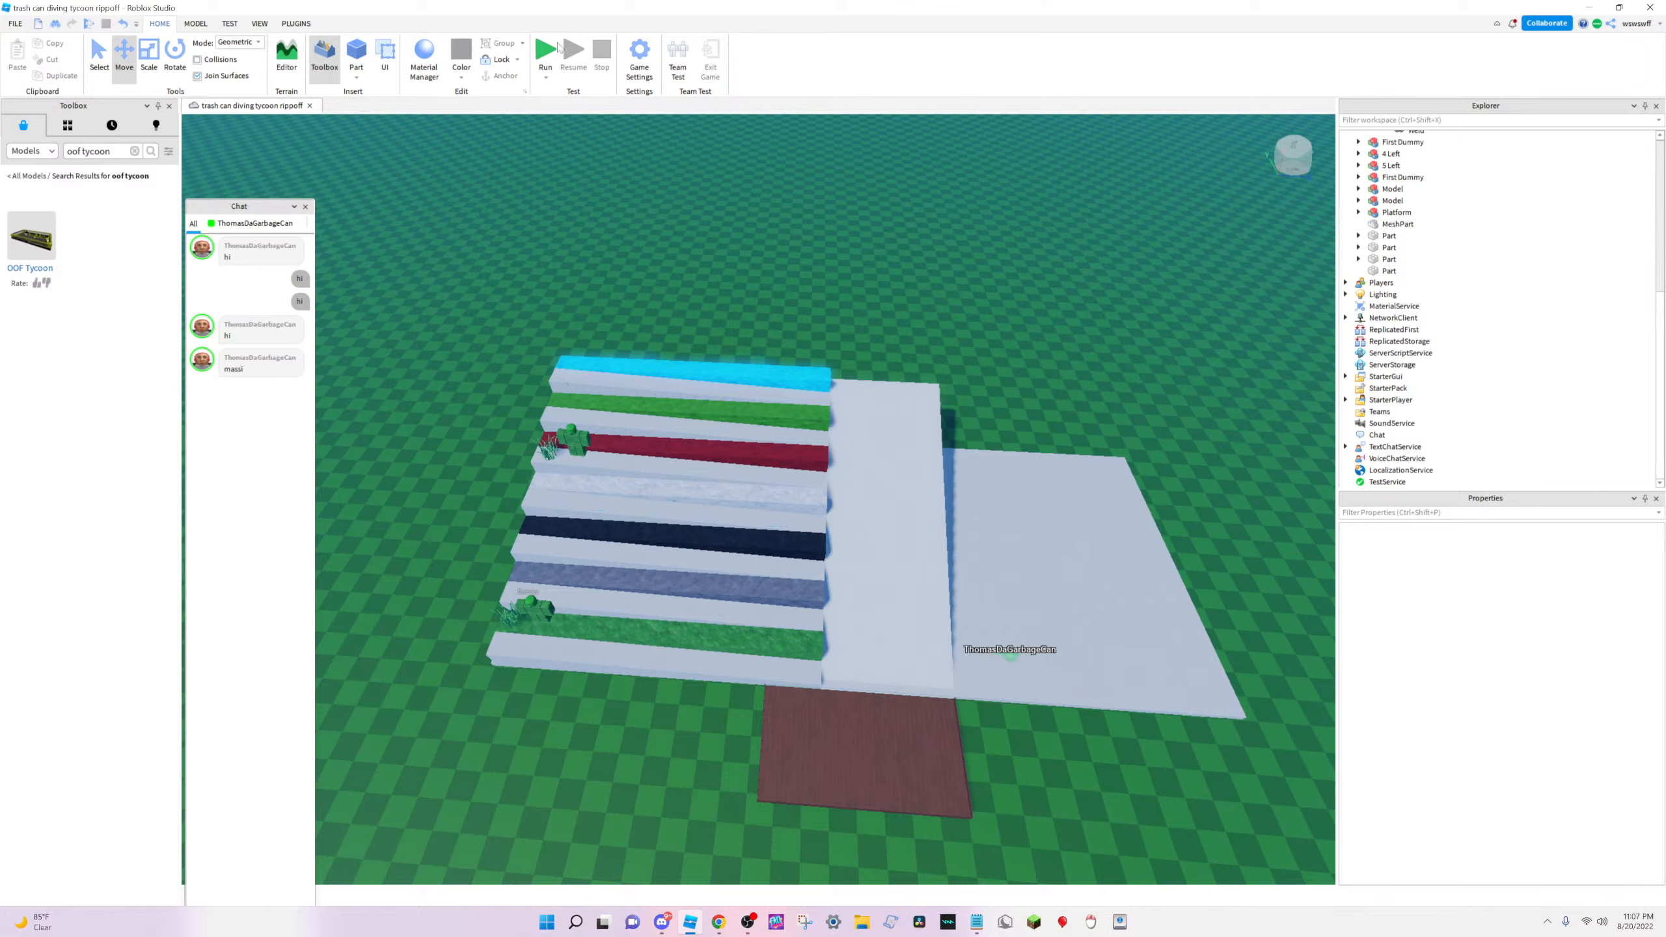
click(557, 49)
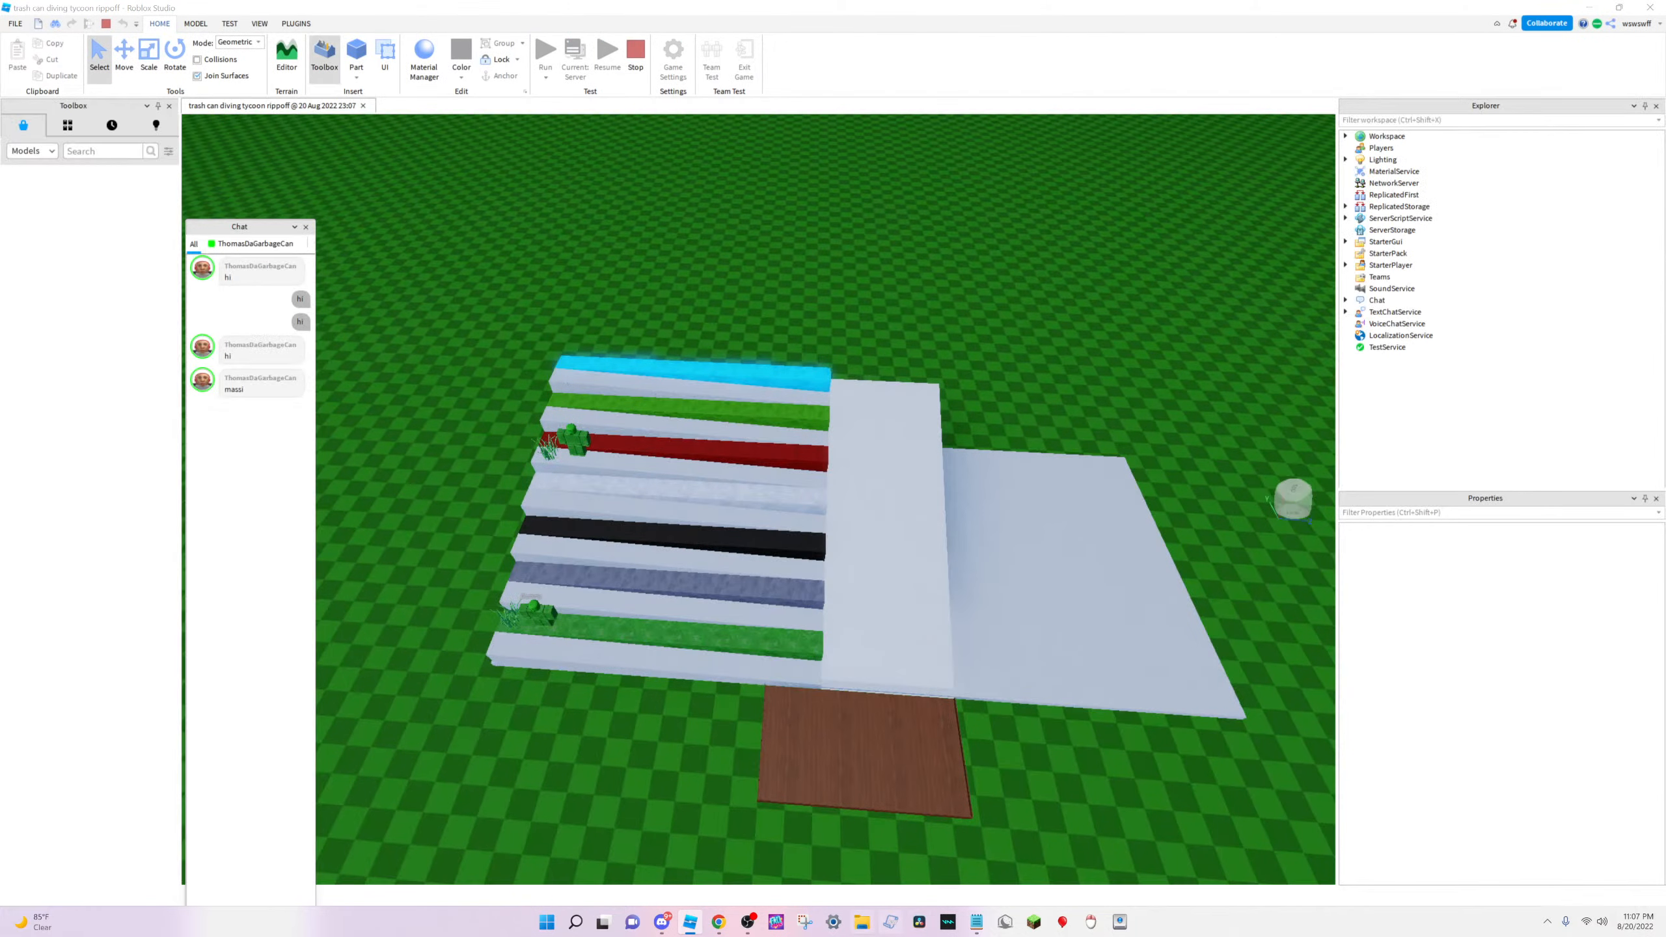
Write in the Discord group chat, return to the running simulation in Roblox Studio and view the lowest step's dummy up close
click(662, 921)
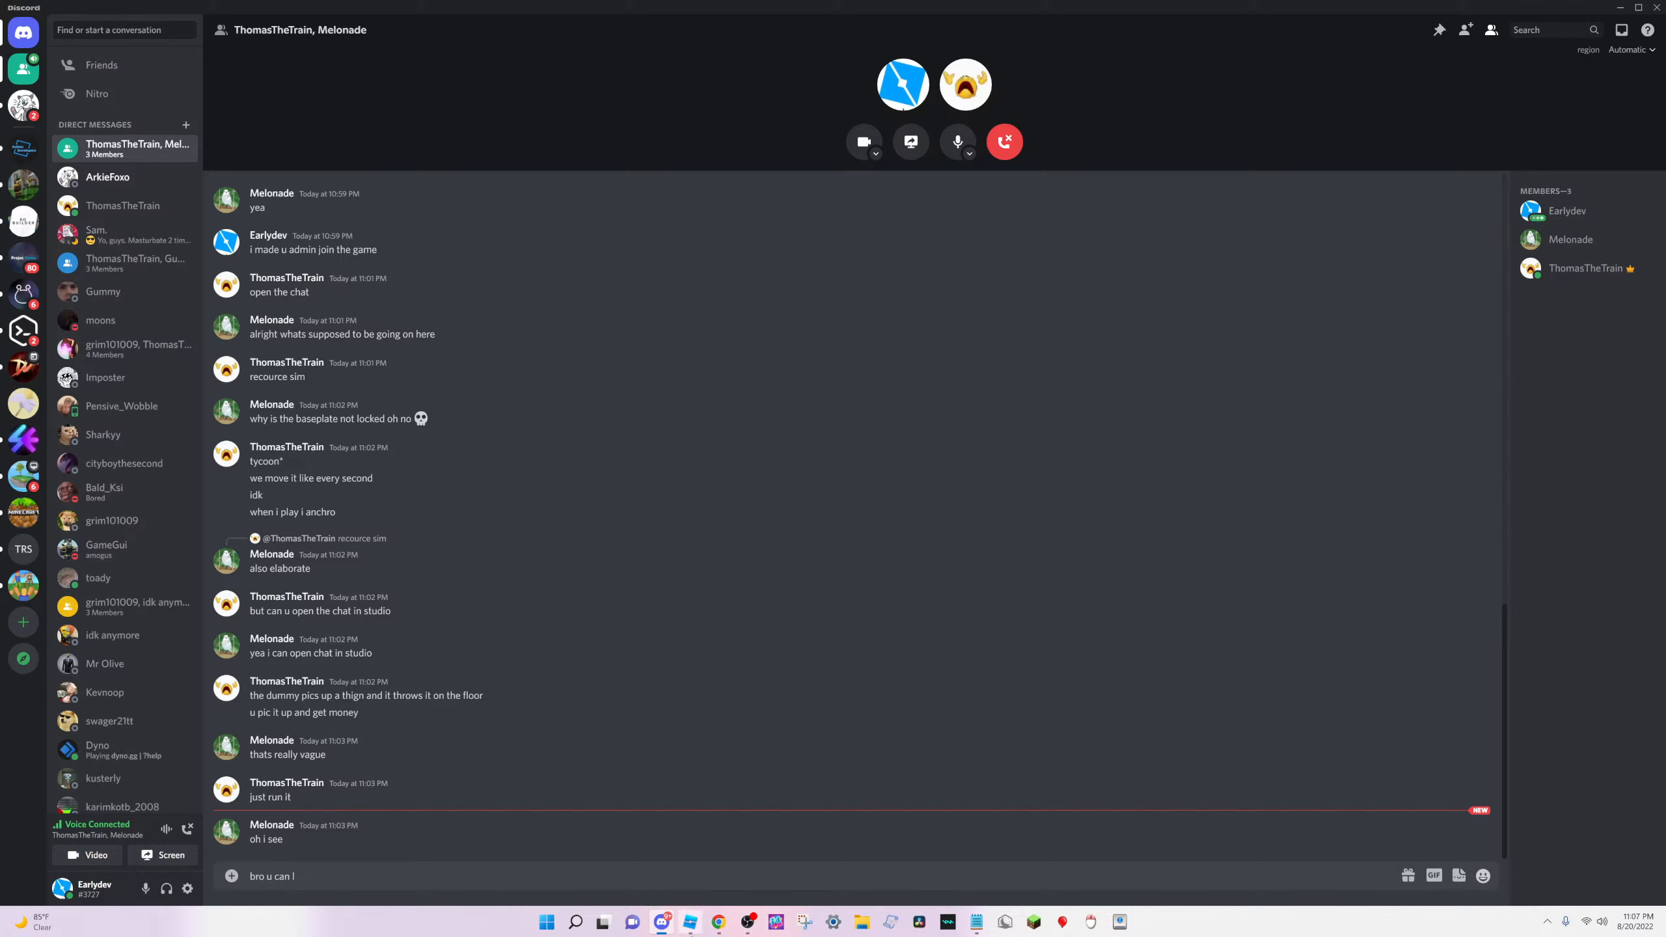
click(689, 922)
scroll(670, 503, up, 10)
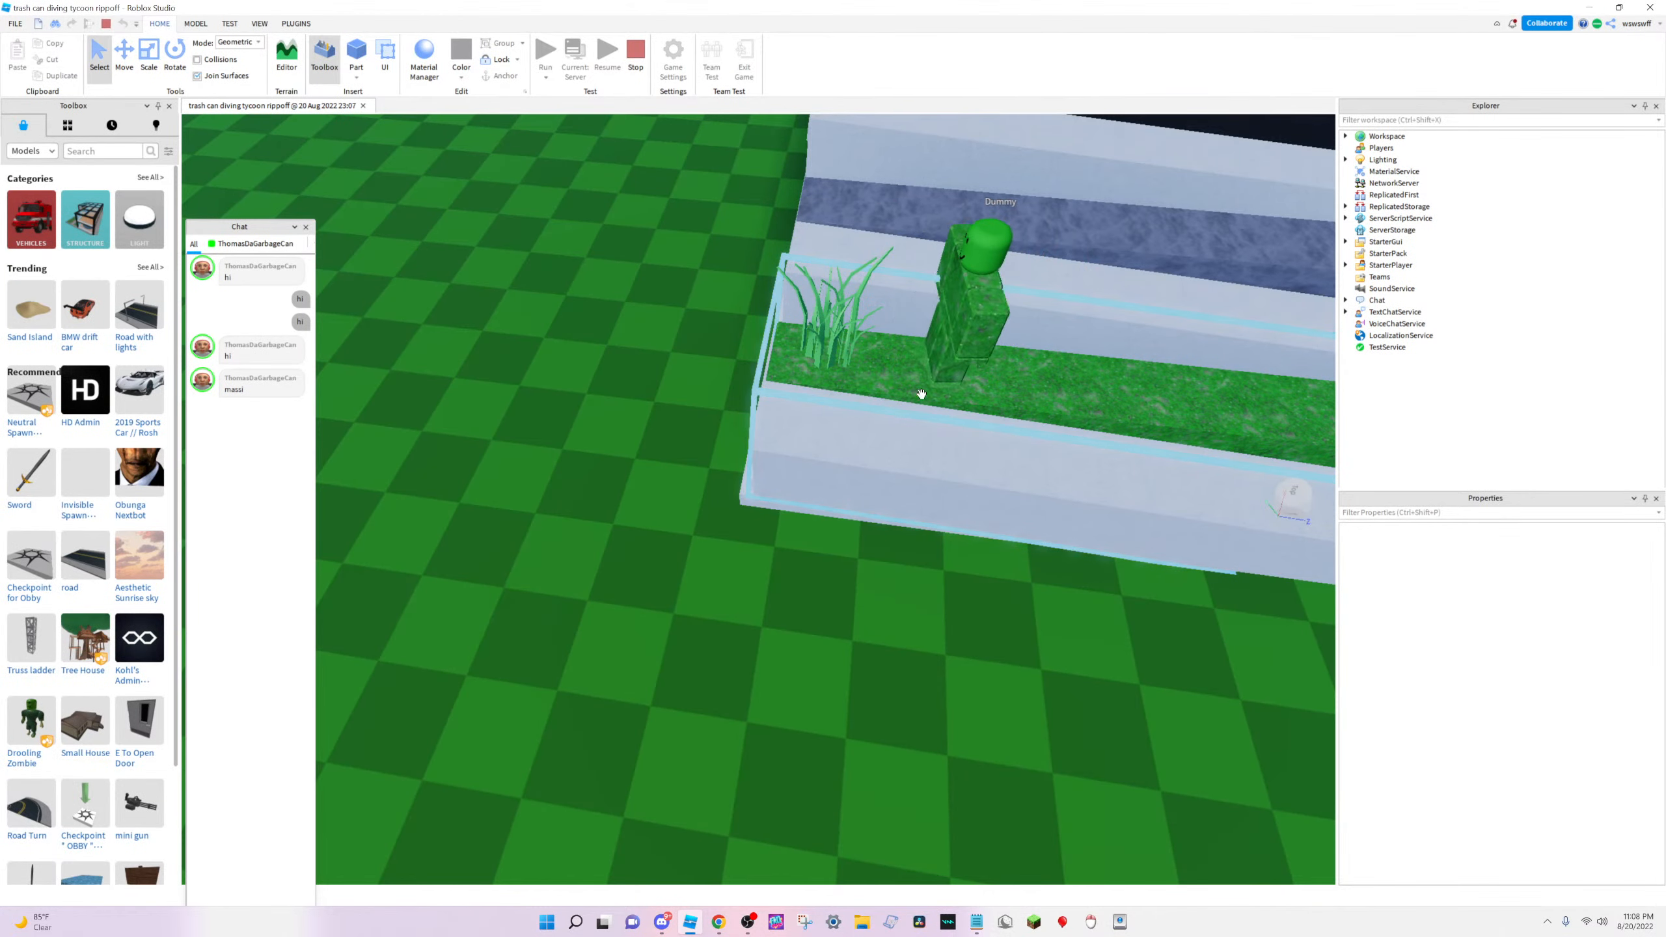
Examine the dummies on the staircase in the running simulation, select the lowest step's dummy, and stop the simulation
key(s)
right_drag(954, 316, 954, 306)
key(s)
key(w)
key(s)
key(w)
click(865, 591)
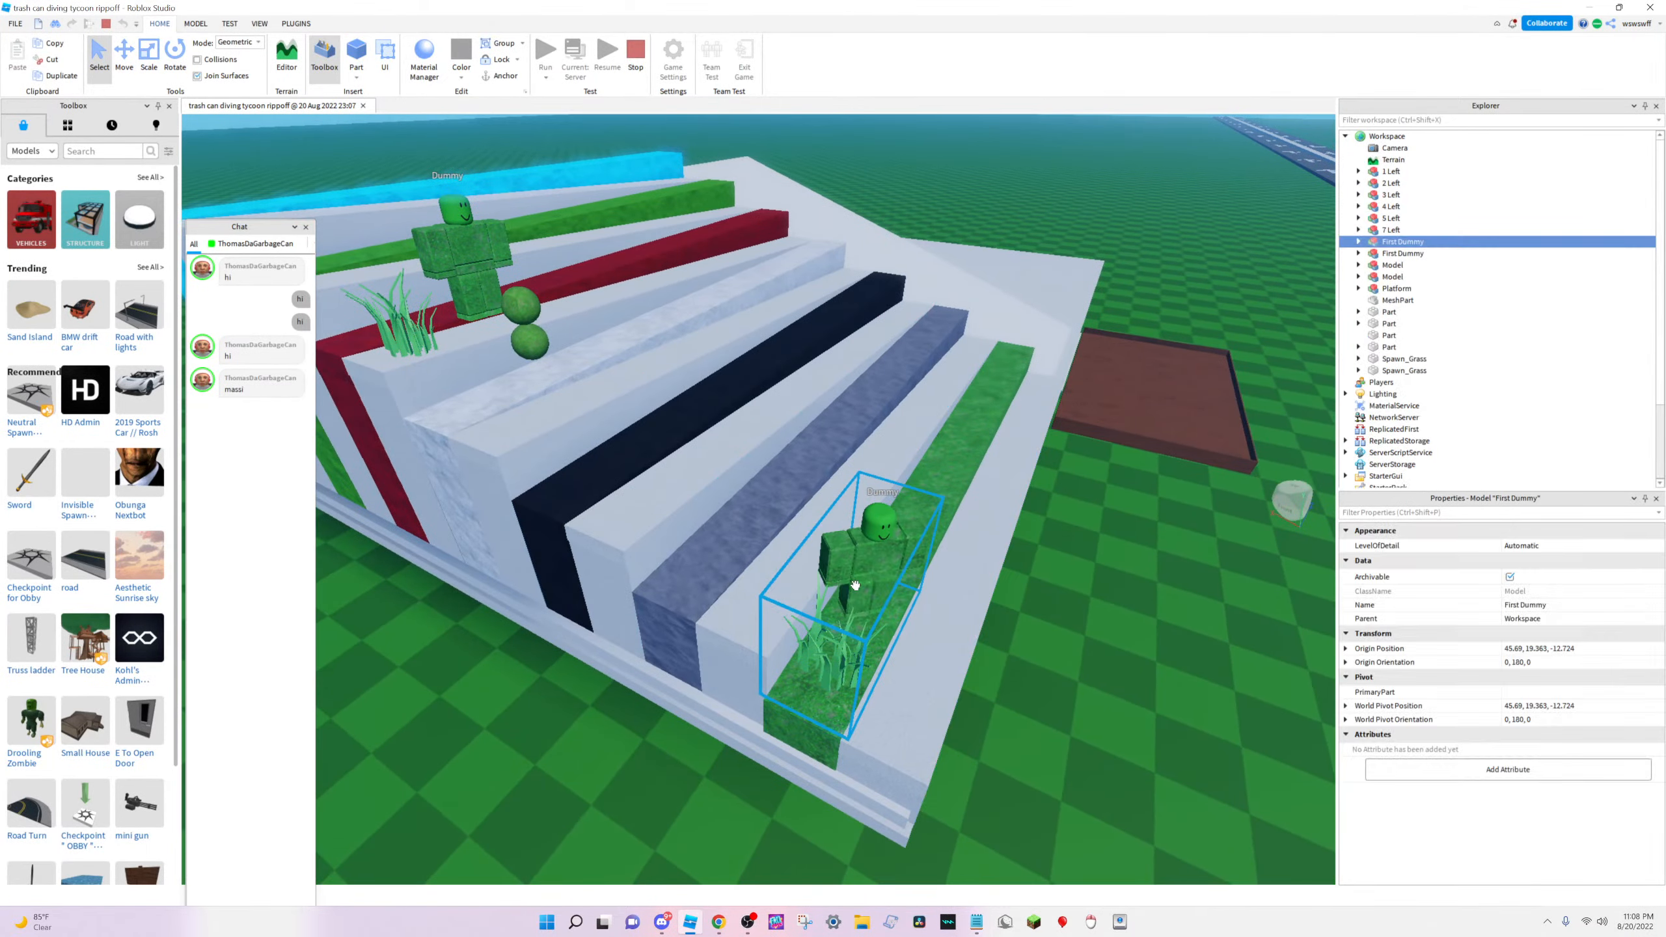
key(d)
click(635, 57)
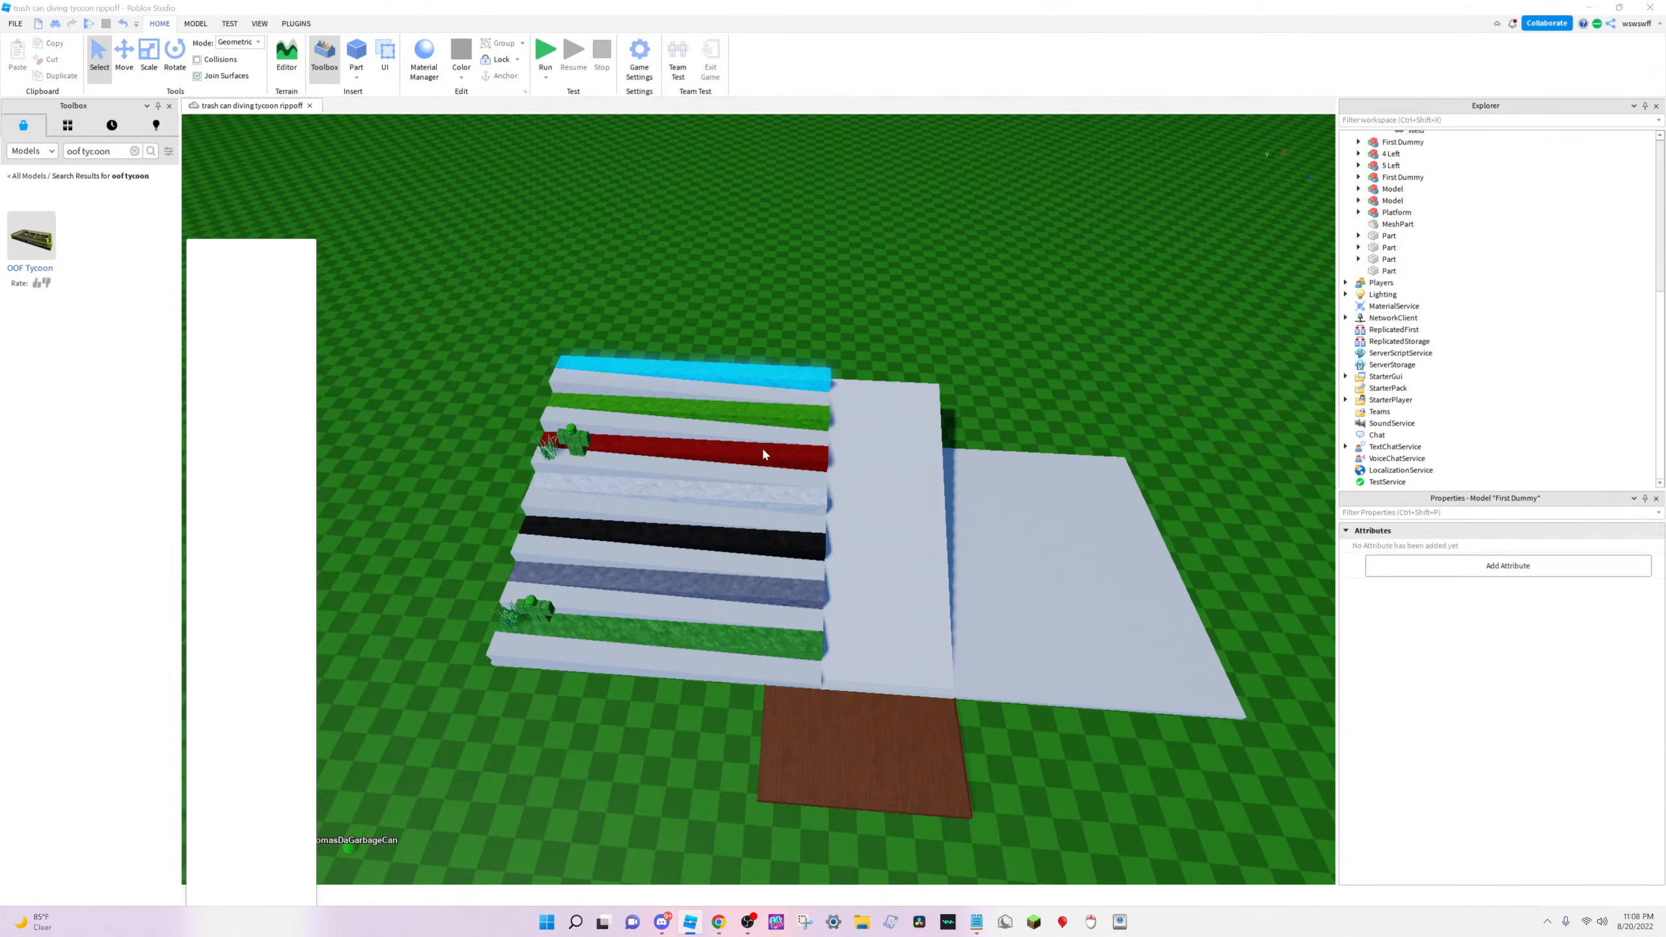
Open the script inside the lowest step's First Dummy model and select the model's Spawn_Grass part
click(548, 615)
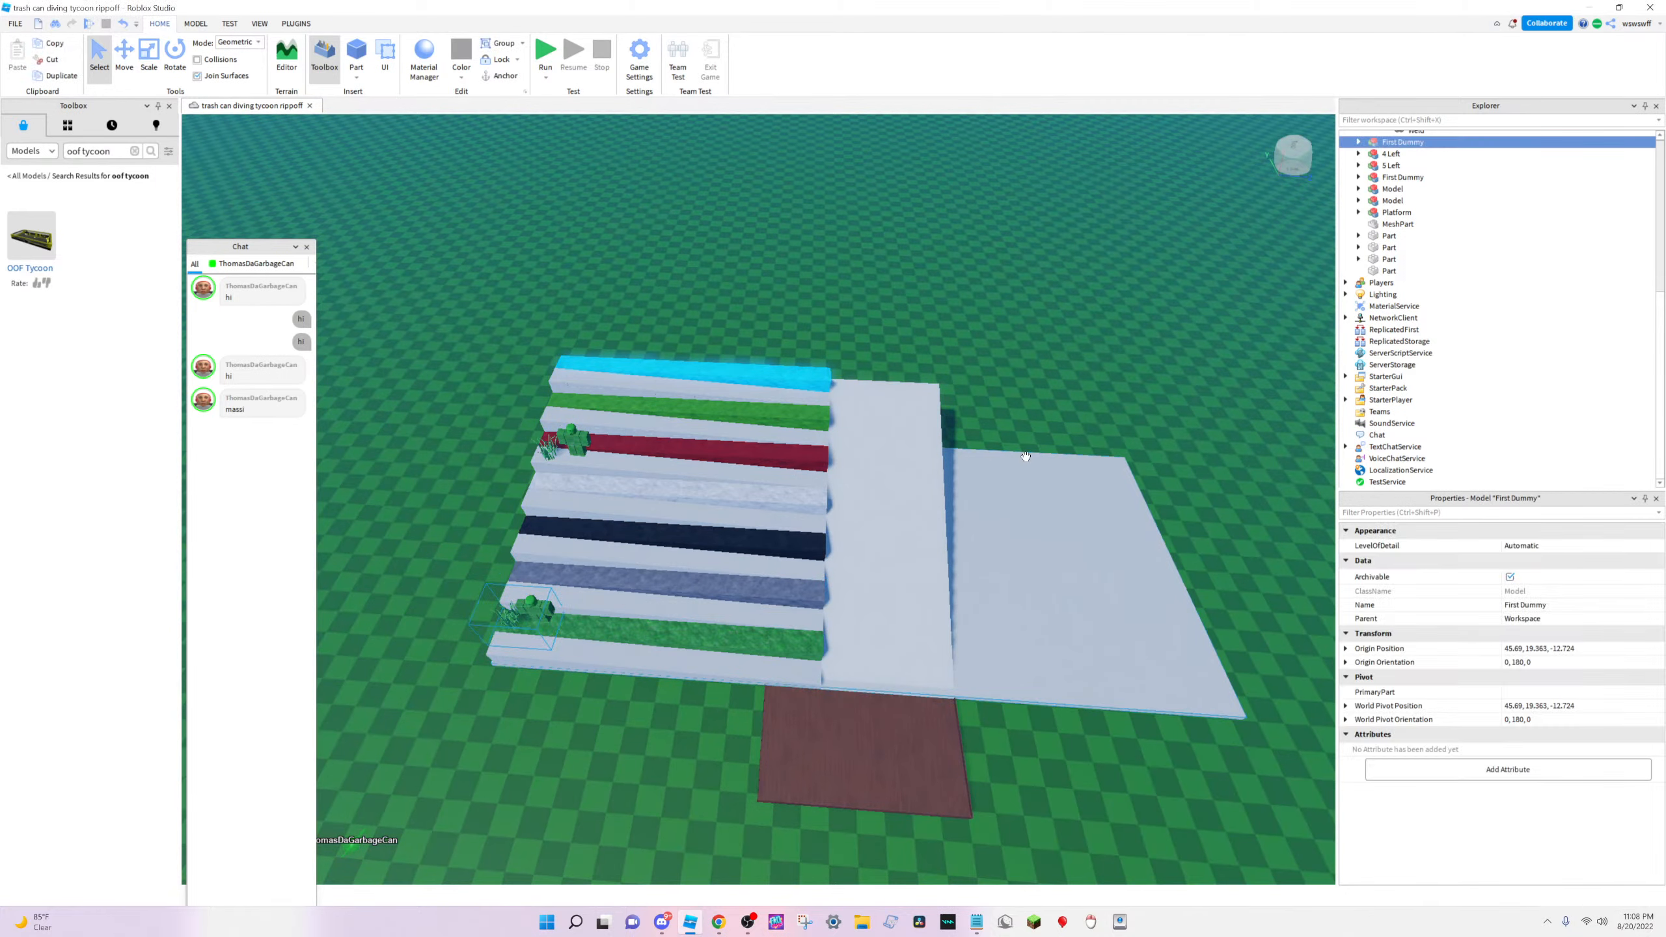
click(1358, 142)
double_click(1403, 153)
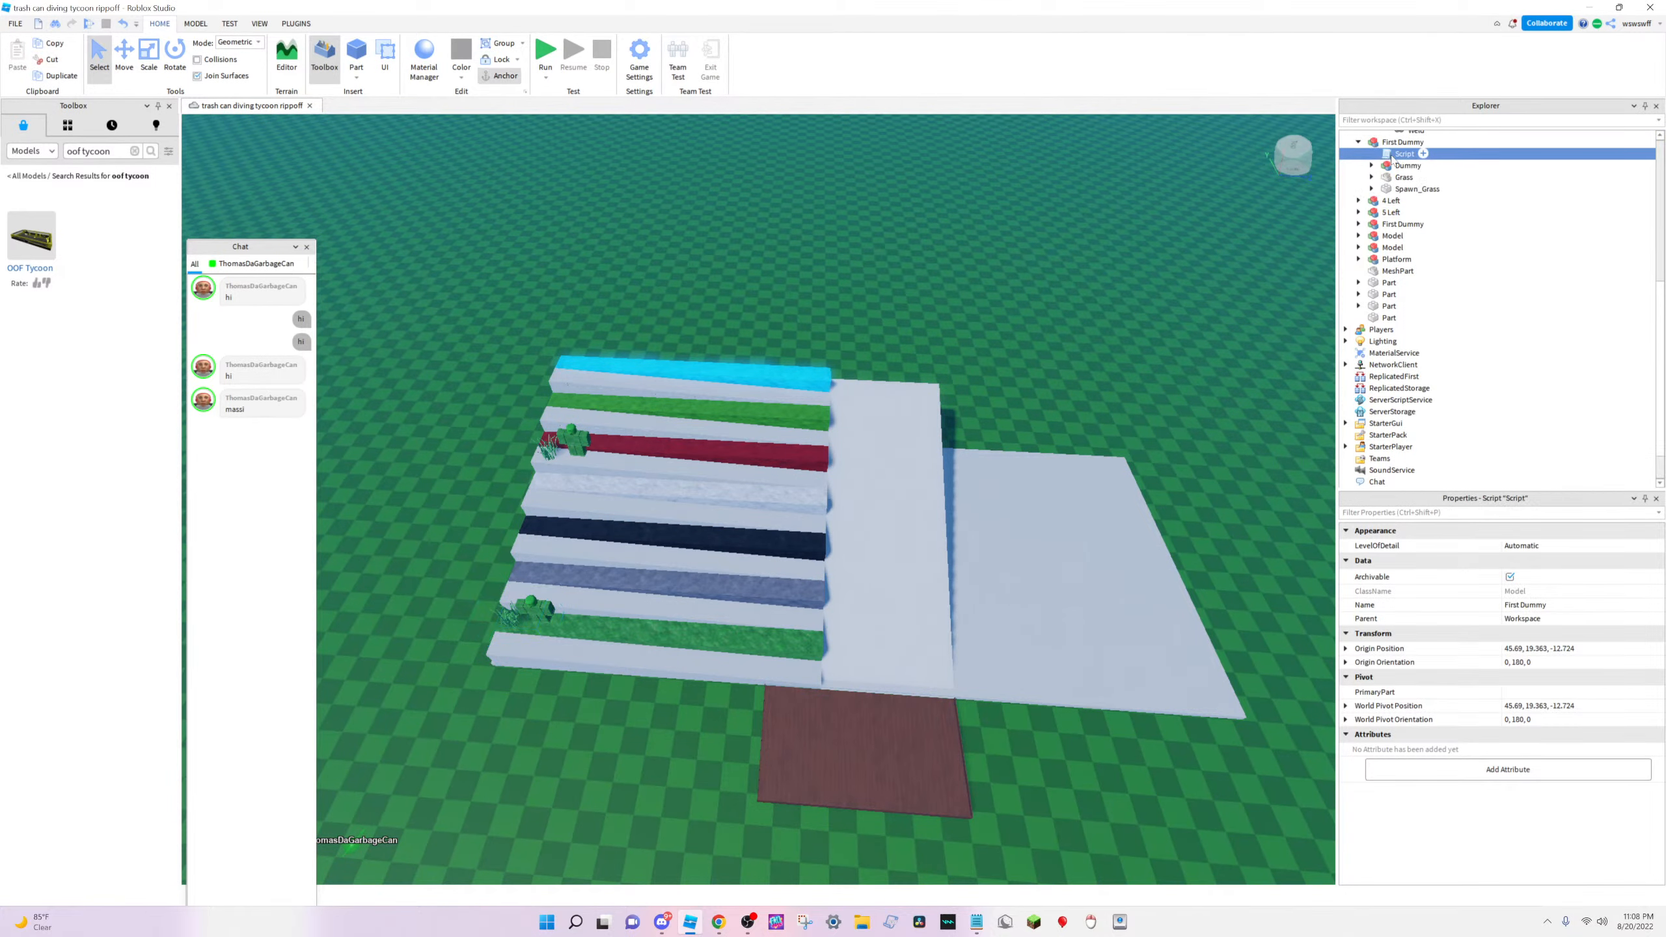
click(1410, 189)
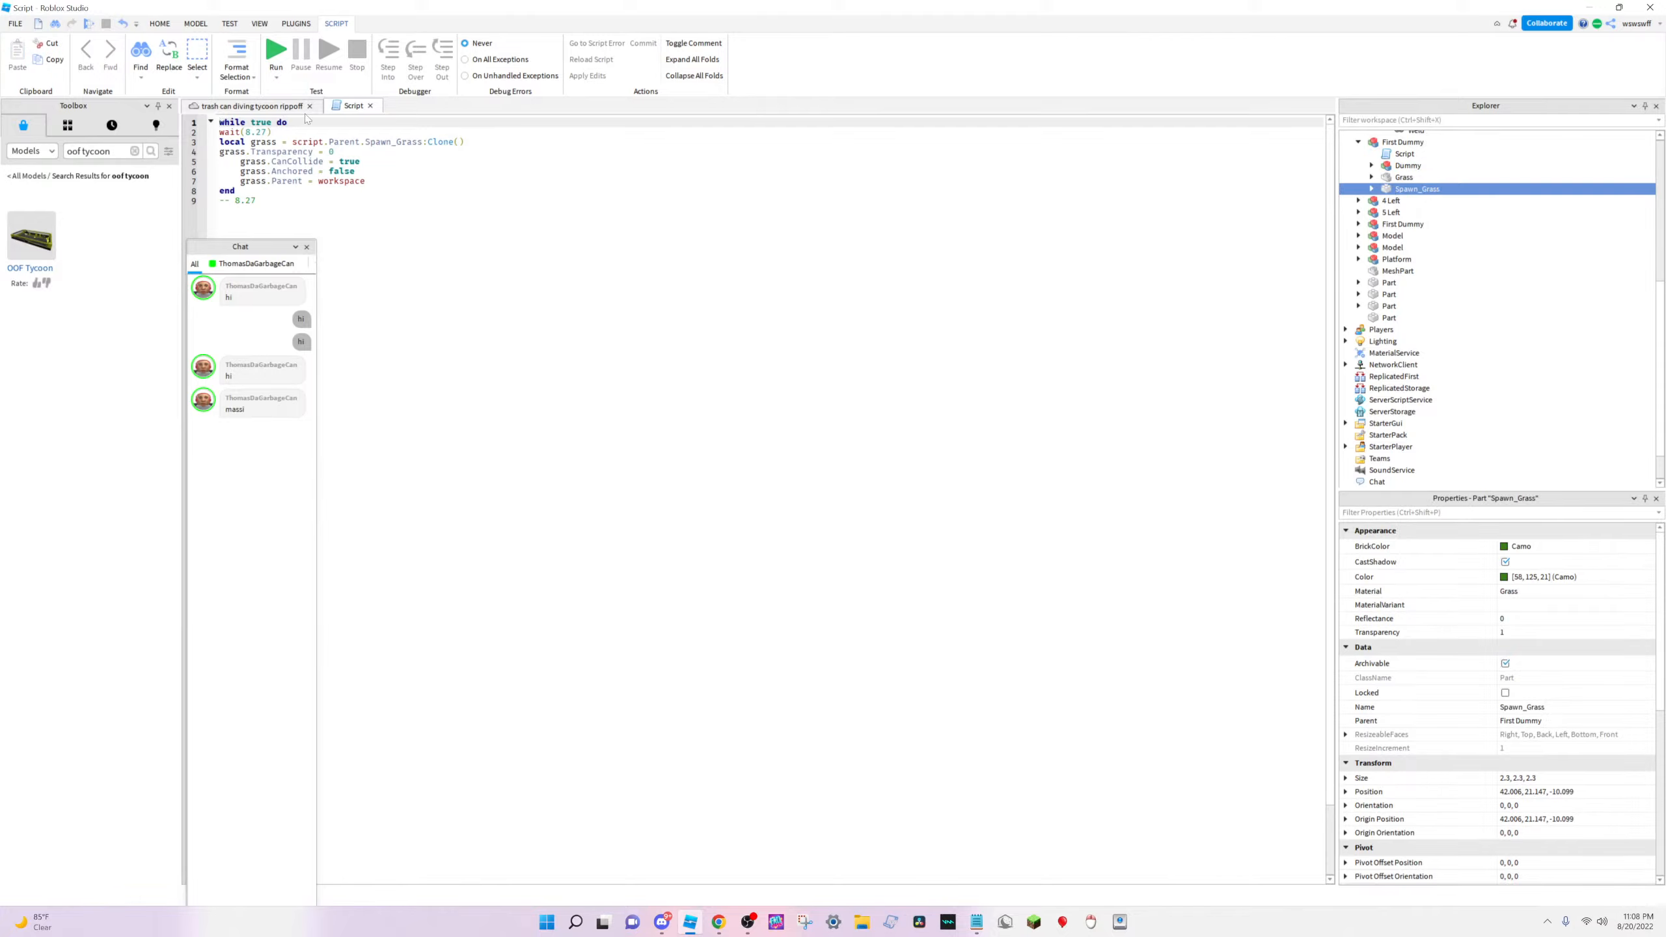
Return to the map, close the Chat window and focus the view on the selected Spawn_Grass part
click(294, 106)
click(307, 247)
key(f)
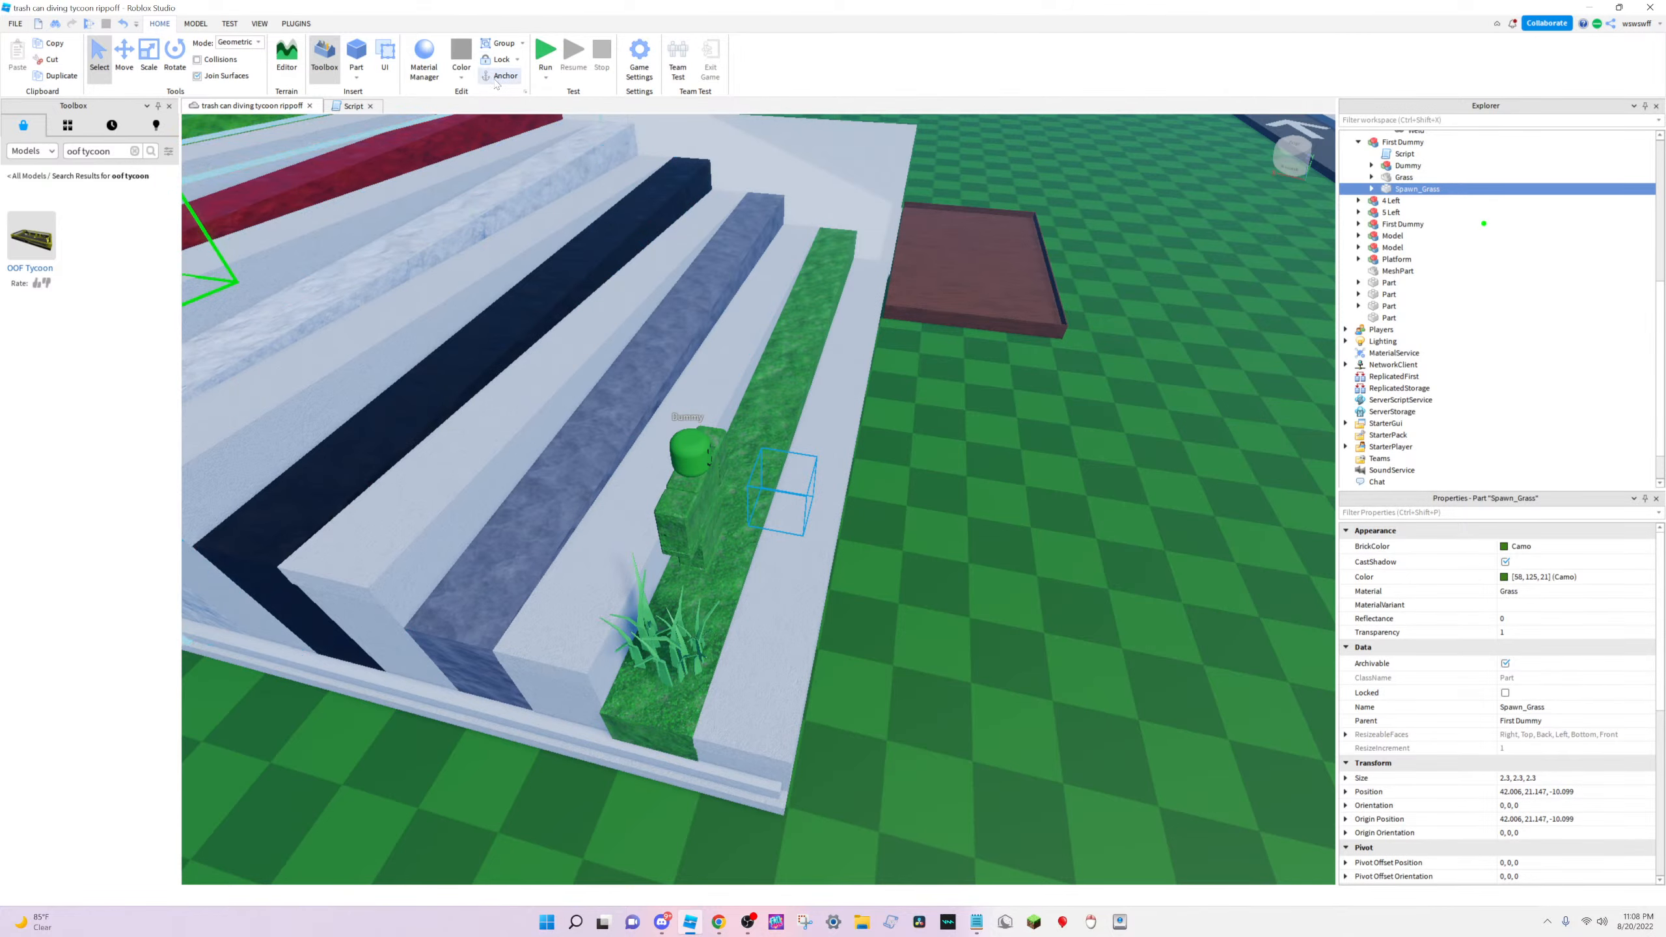
Run the simulation, watch both dummies drop their balls on the staircase, and stop it
click(544, 55)
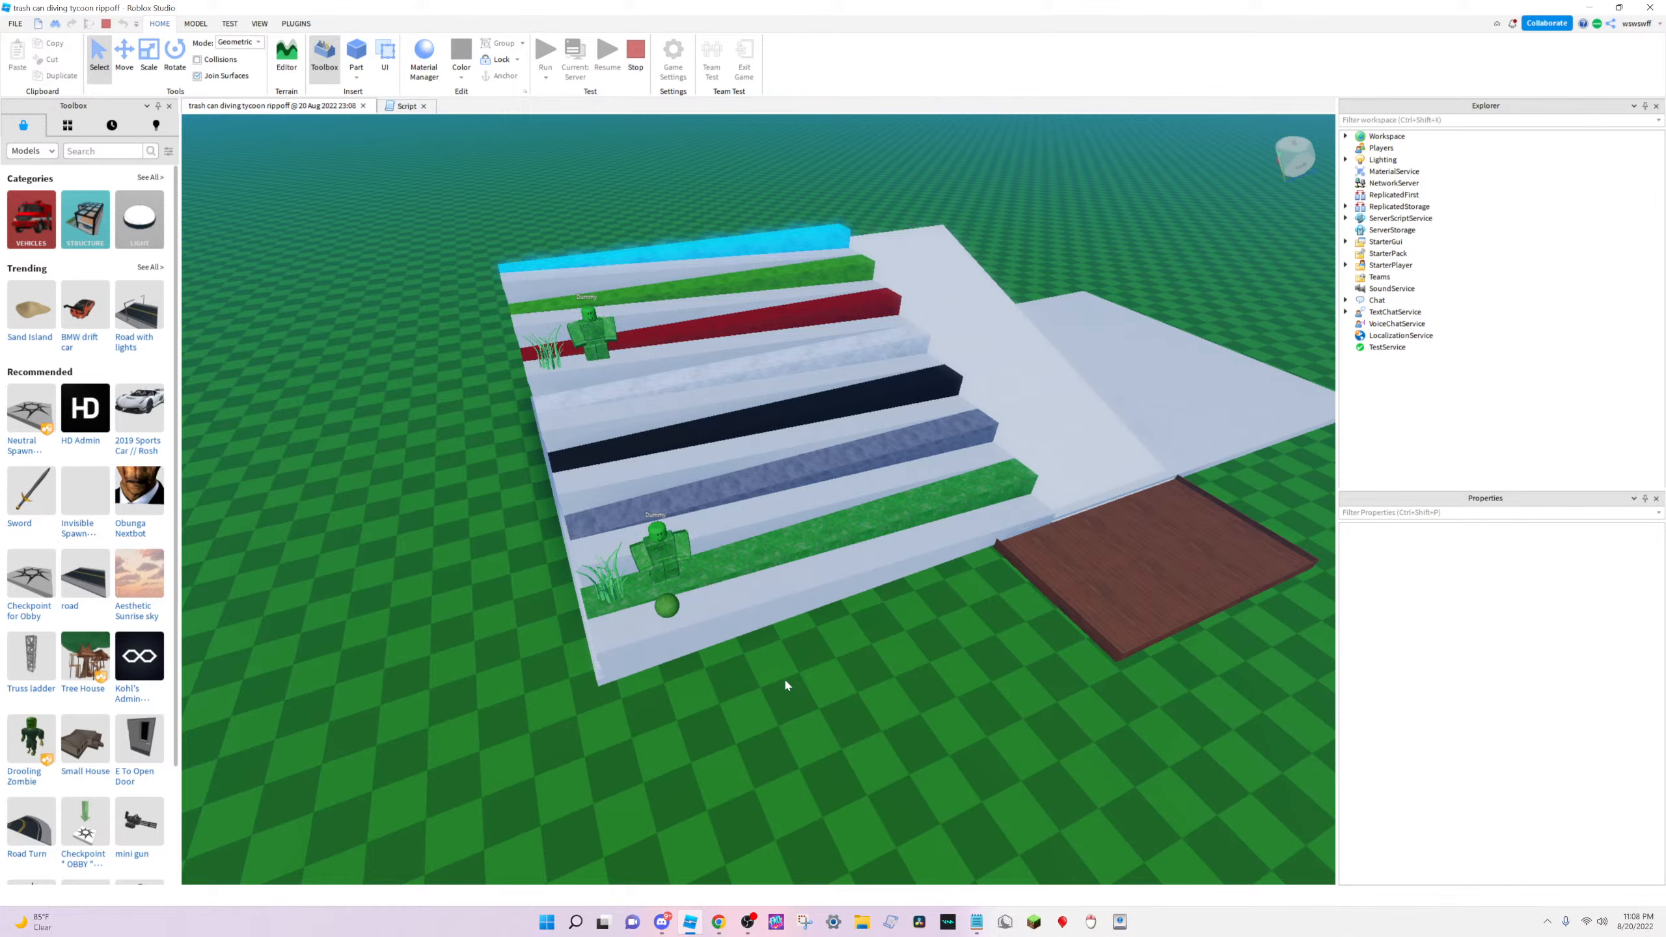
scroll(784, 678, up, 3)
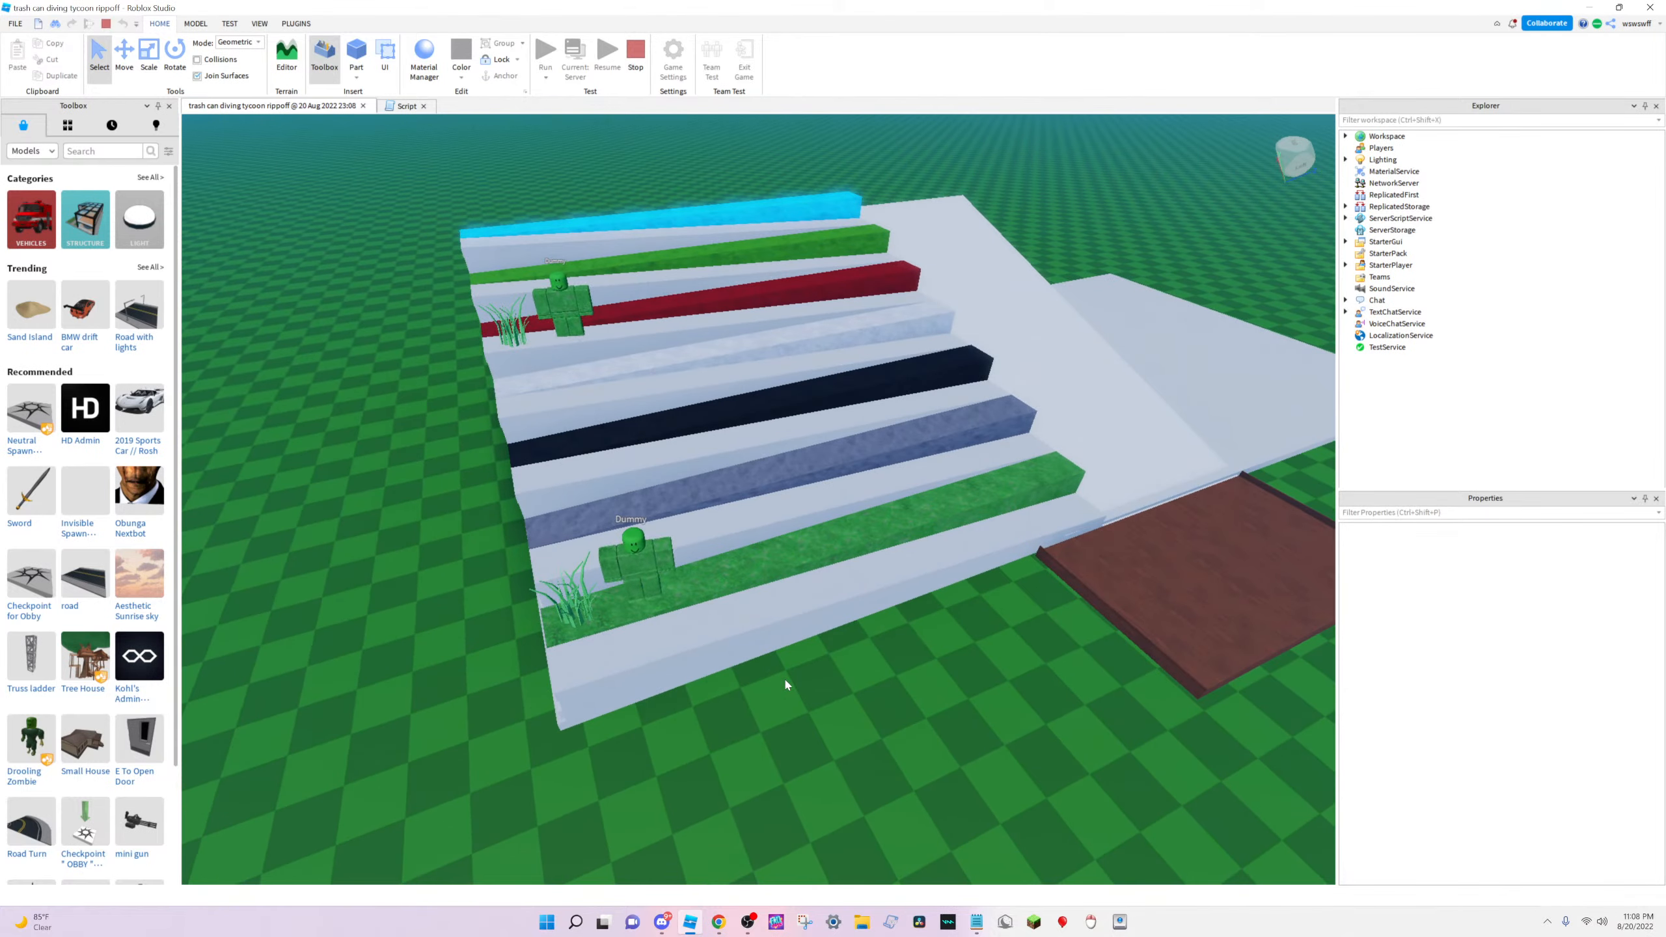
key(s)
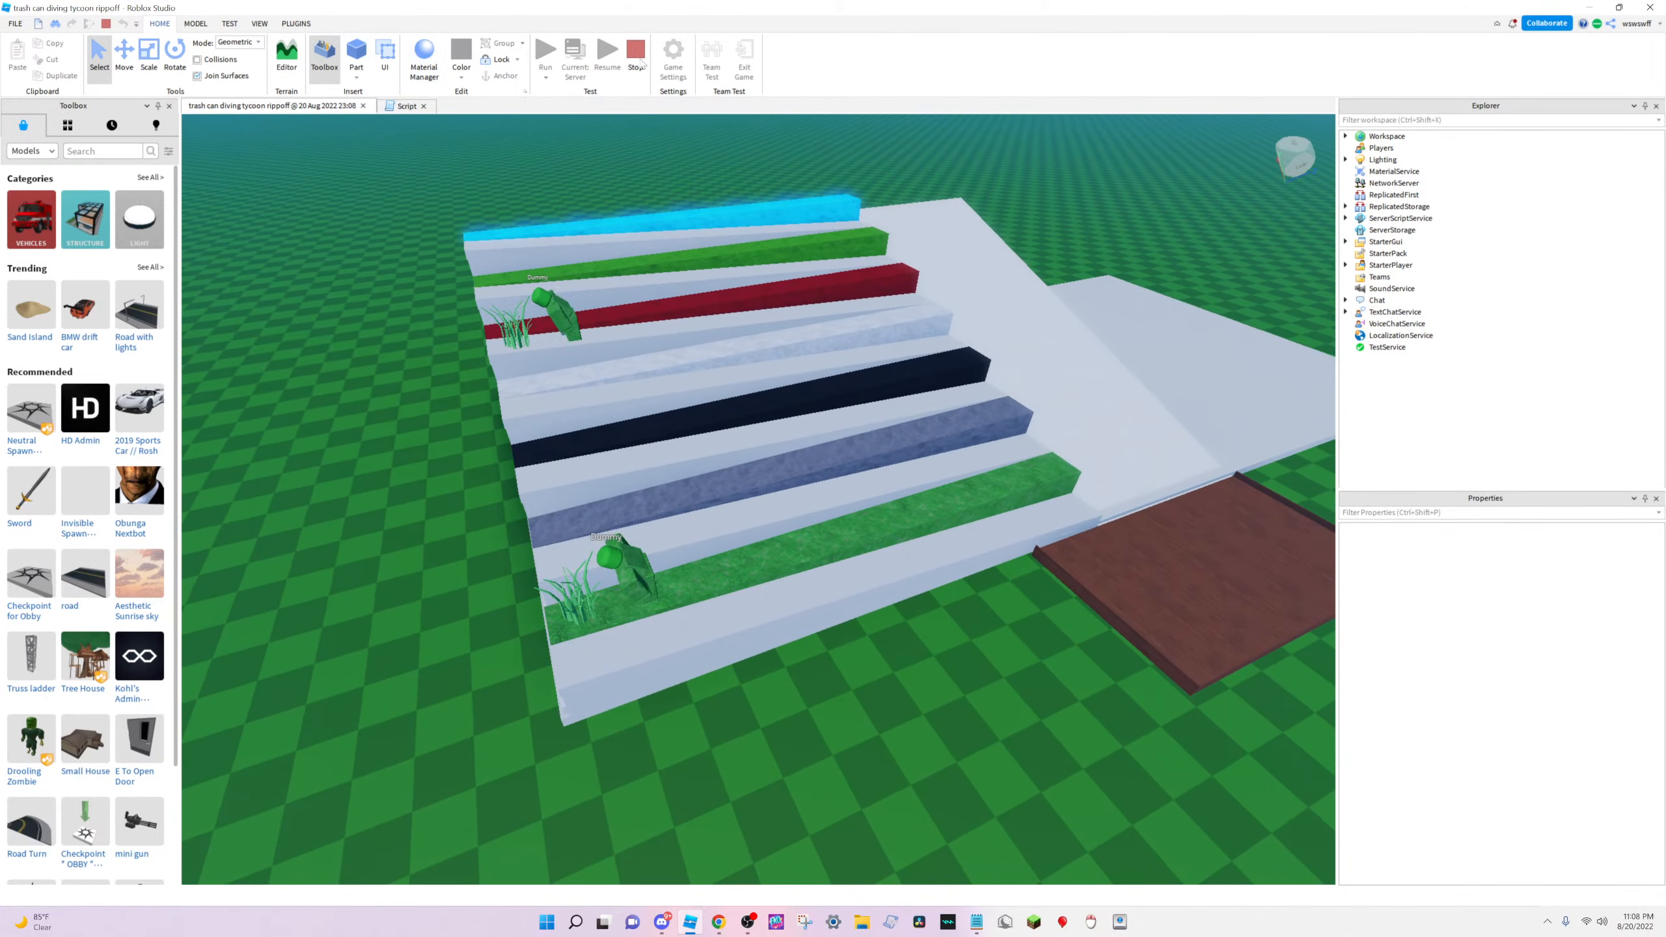
click(639, 59)
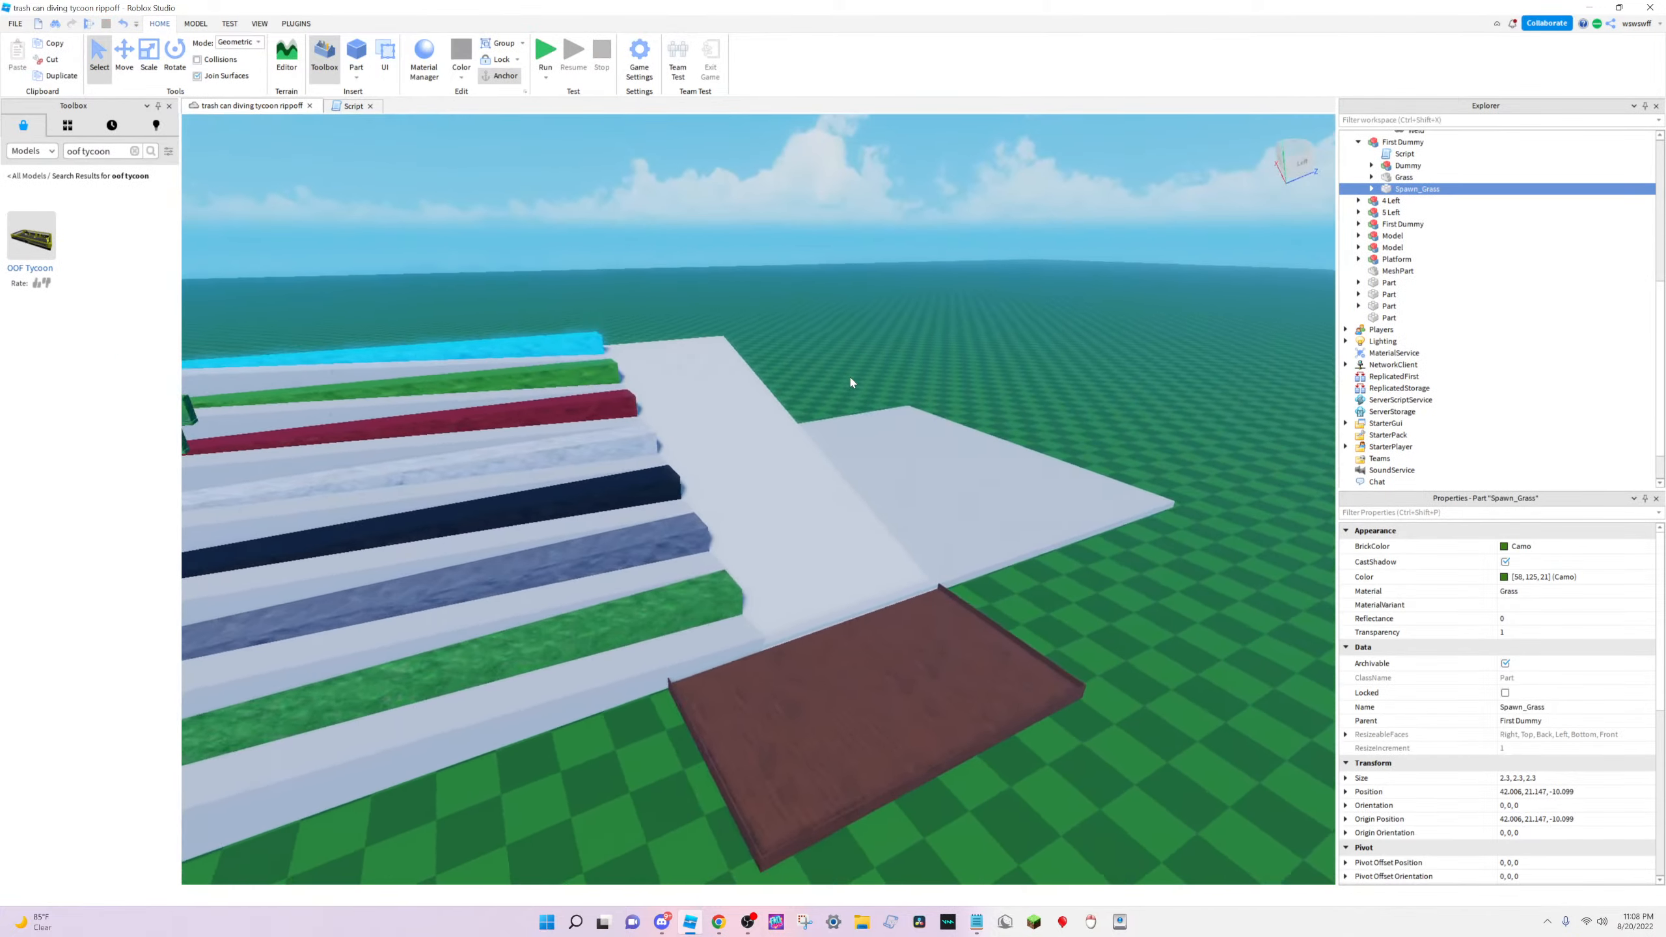
Look over the ramp and staircase from several sides and select the lowest step's 1 Left model
right_drag(848, 375, 851, 376)
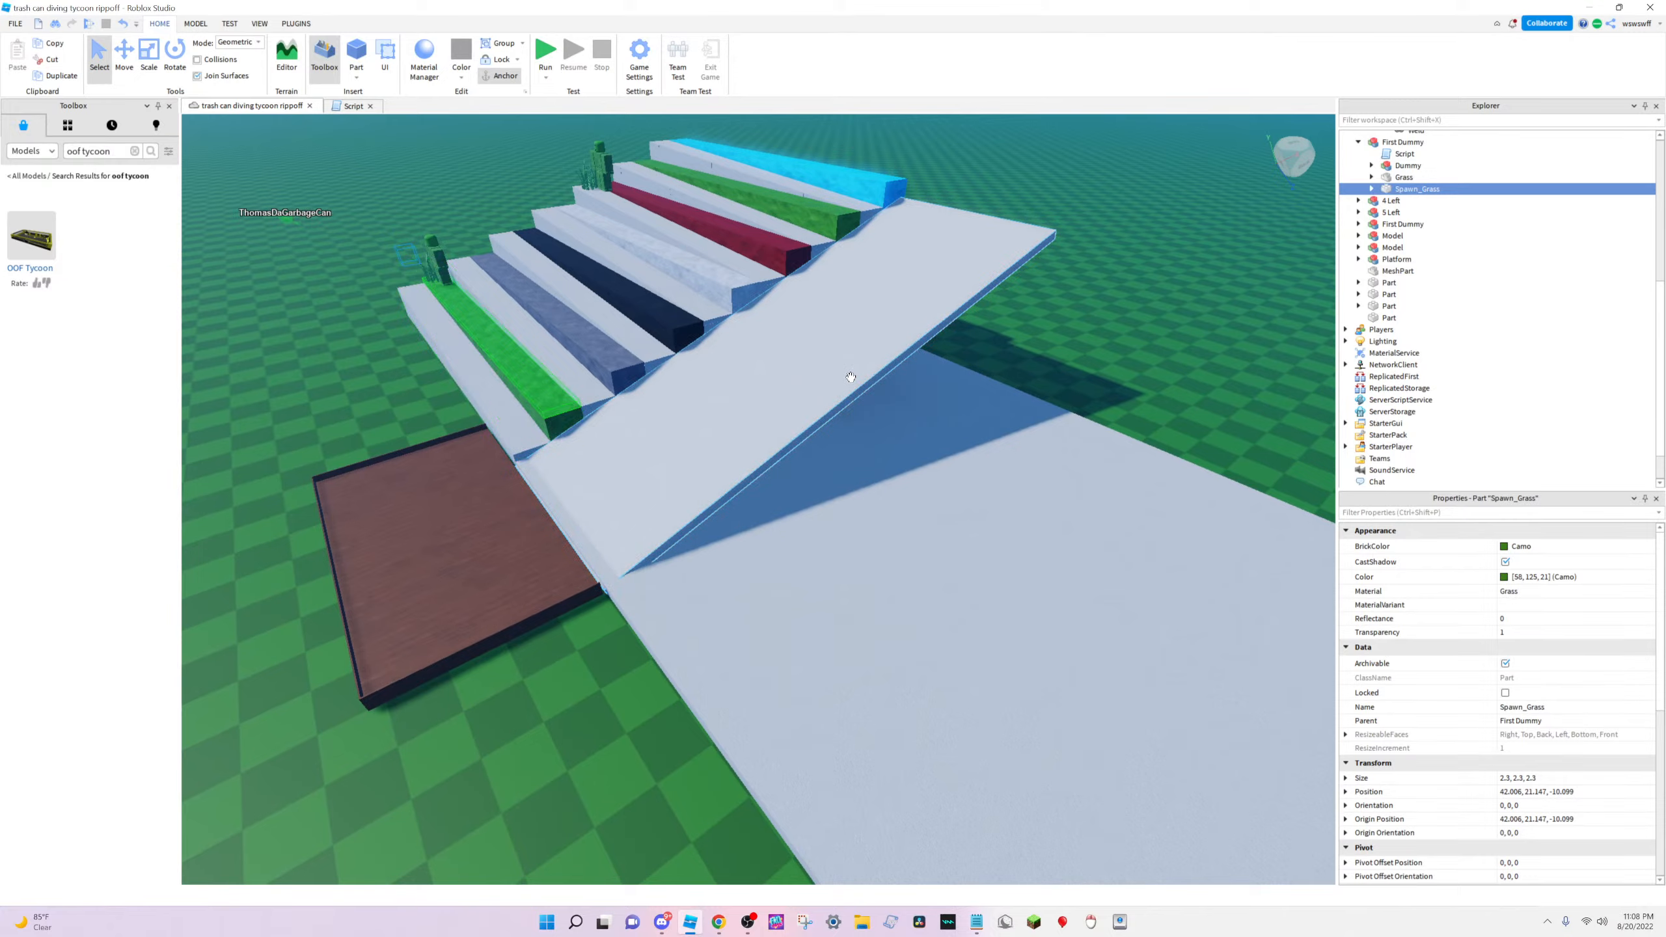
right_drag(635, 397, 688, 424)
key(s)
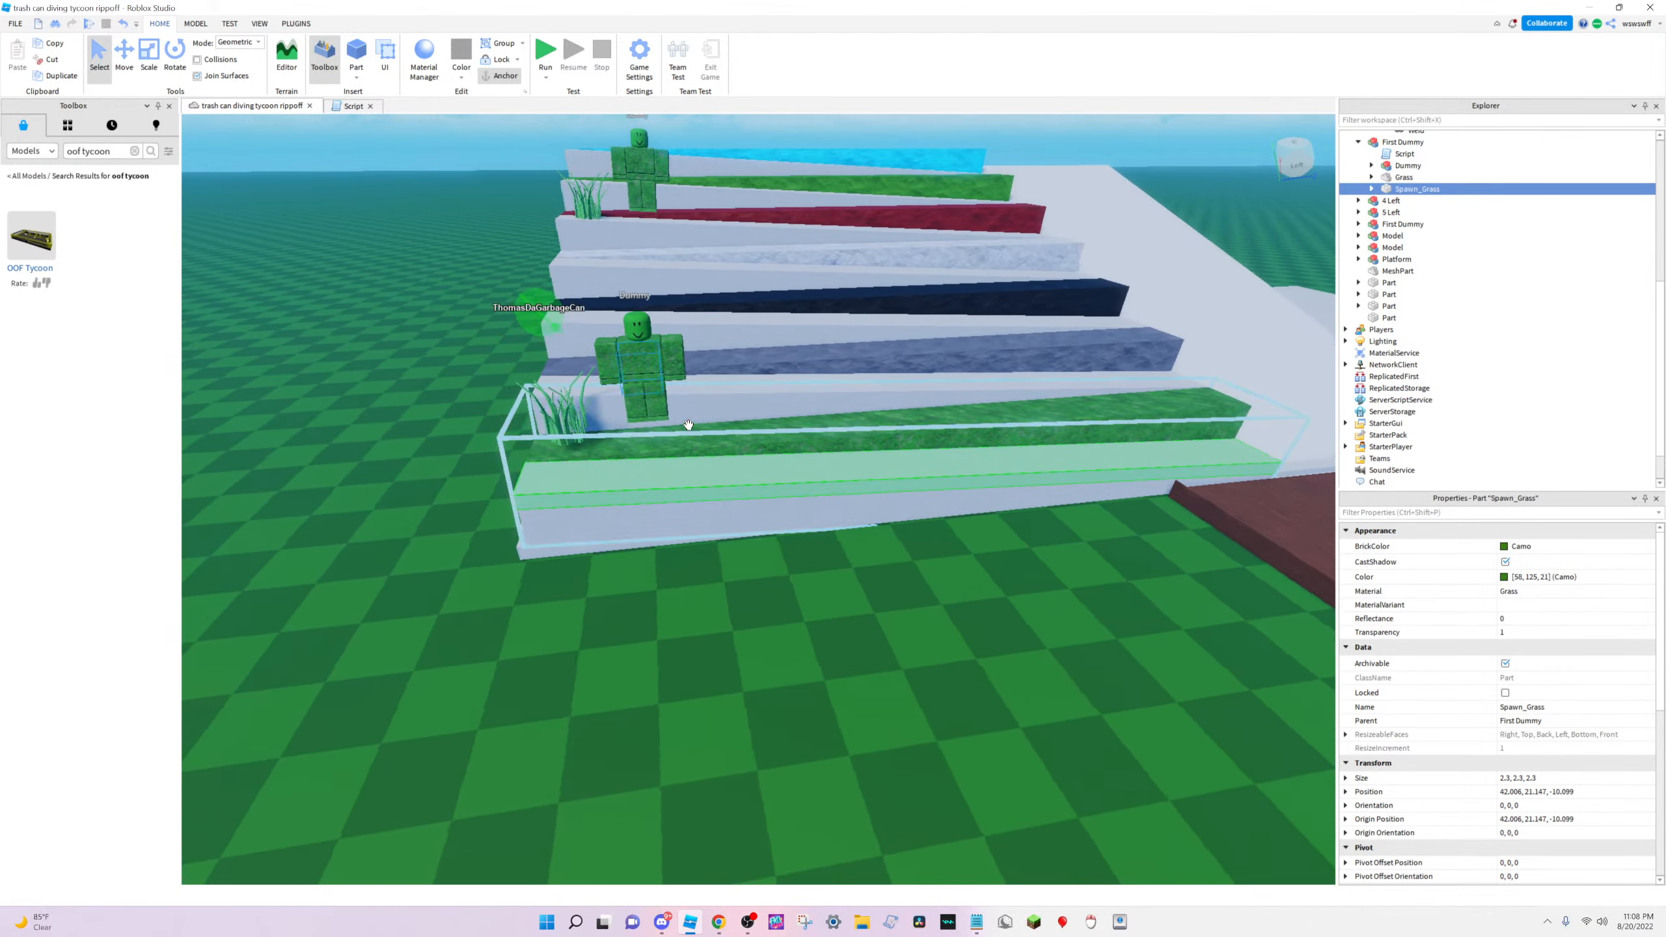
key(w)
key(d)
click(901, 489)
key(s)
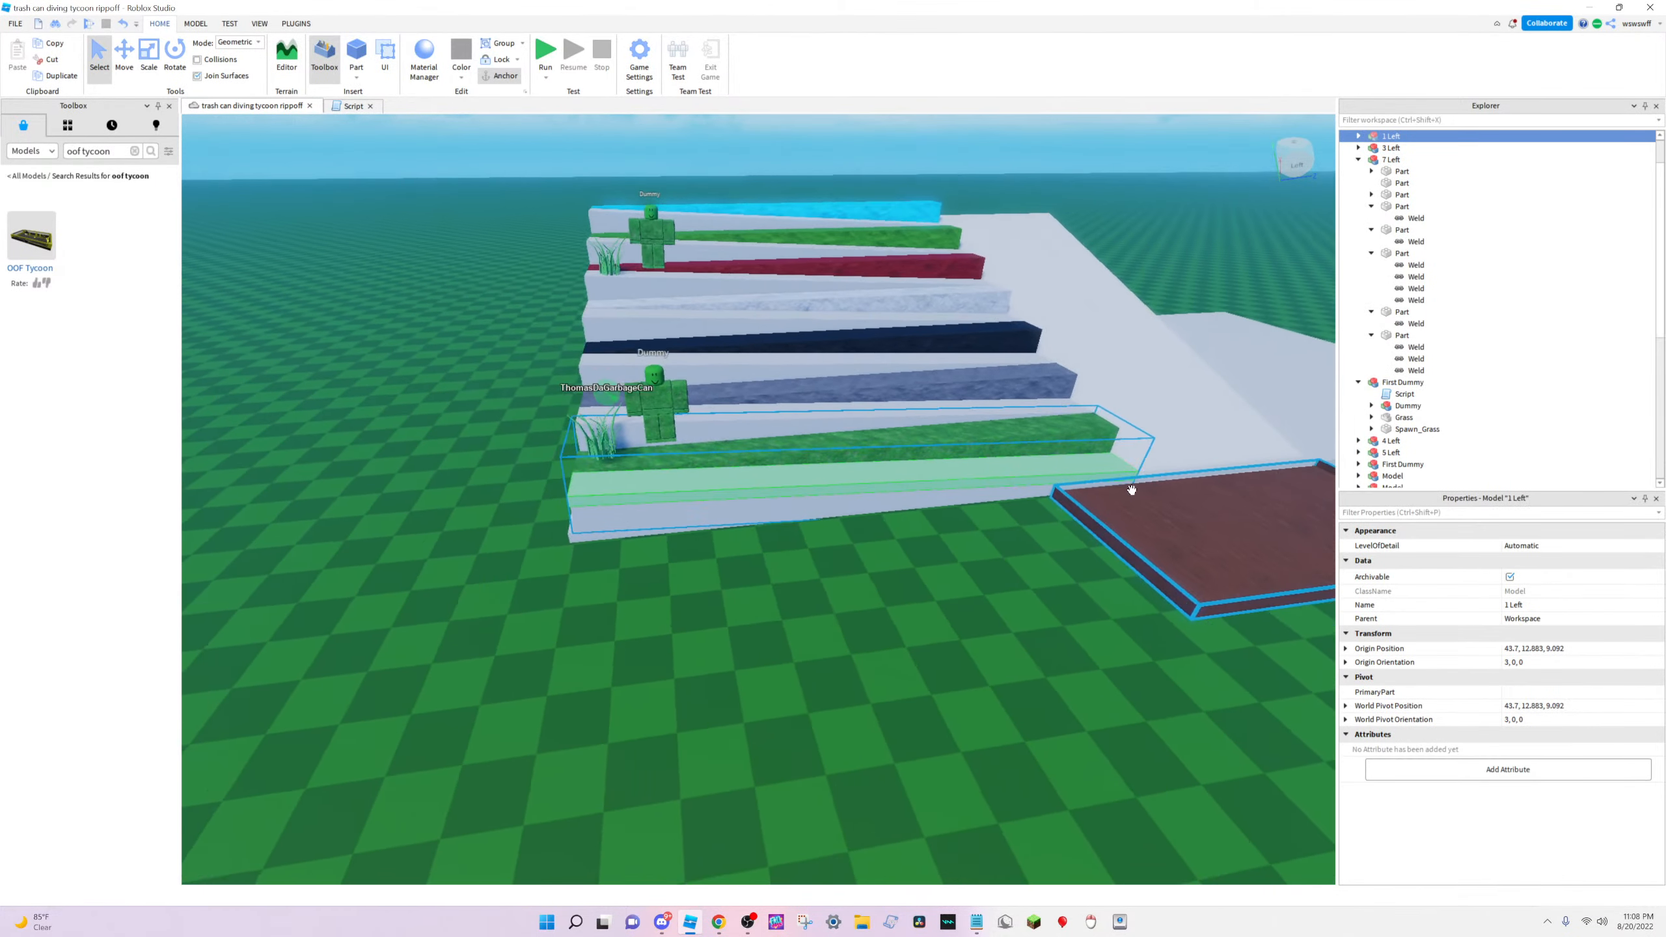
Collapse the 7 Left and First Dummy models in the Explorer and expand 1 Left to list its parts
click(1353, 158)
click(1390, 148)
click(1358, 158)
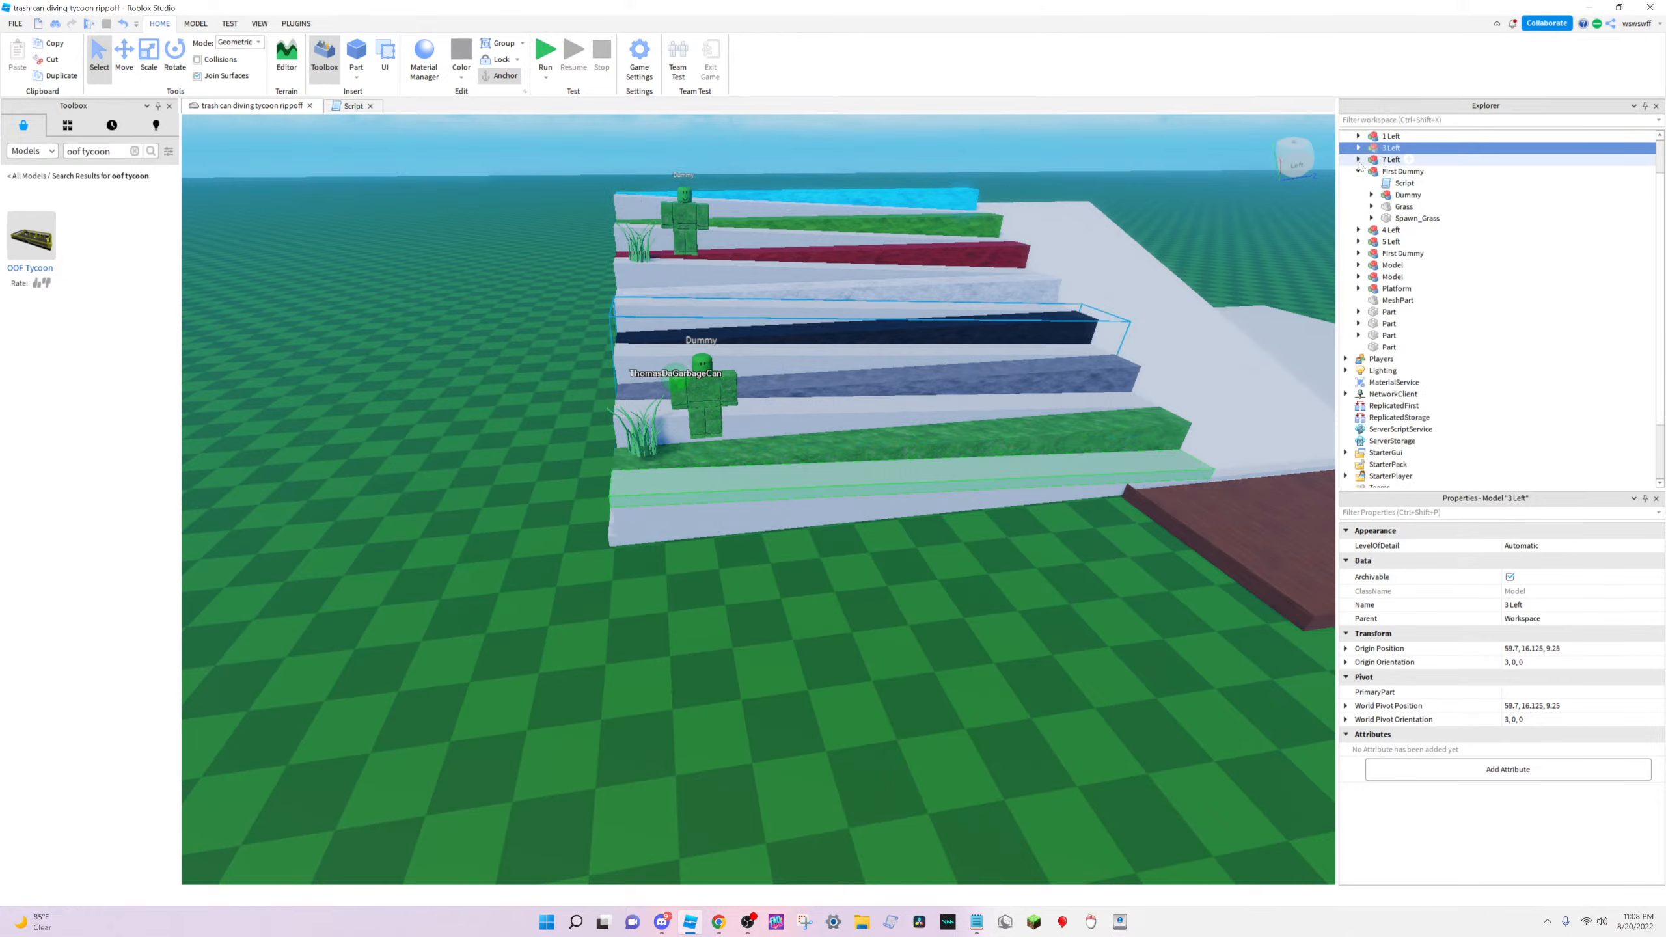
click(1358, 170)
click(1357, 136)
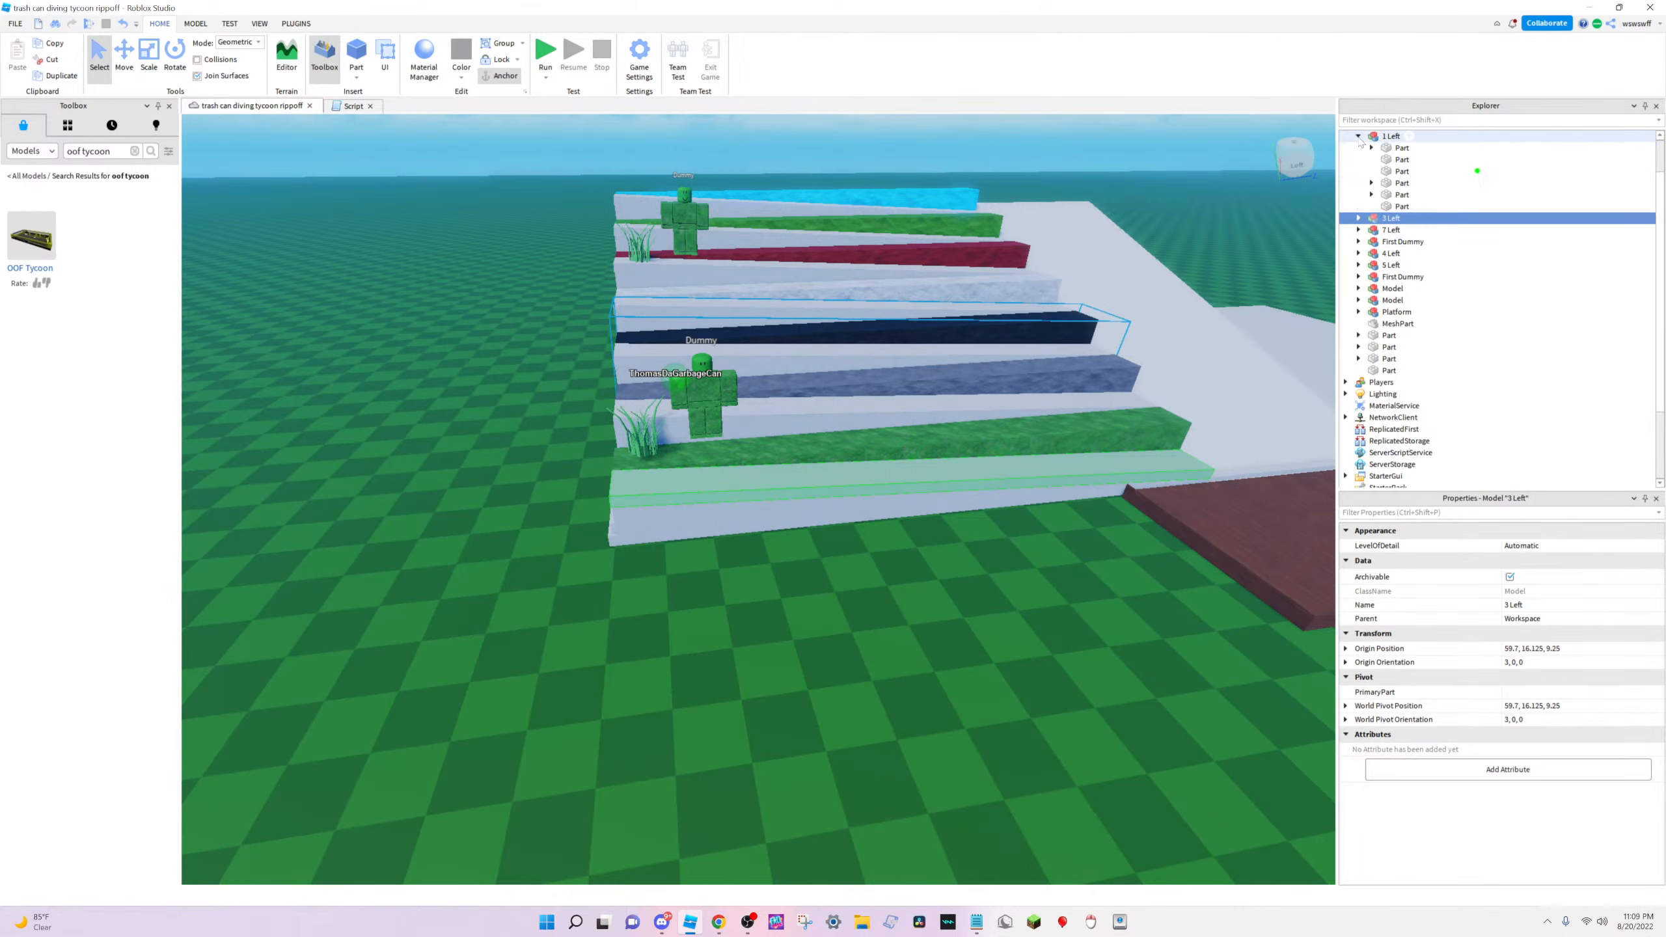
Run the simulation again, follow the ball along the lowest step to the brown platform, and stop the run
right_drag(967, 473, 959, 480)
key(s)
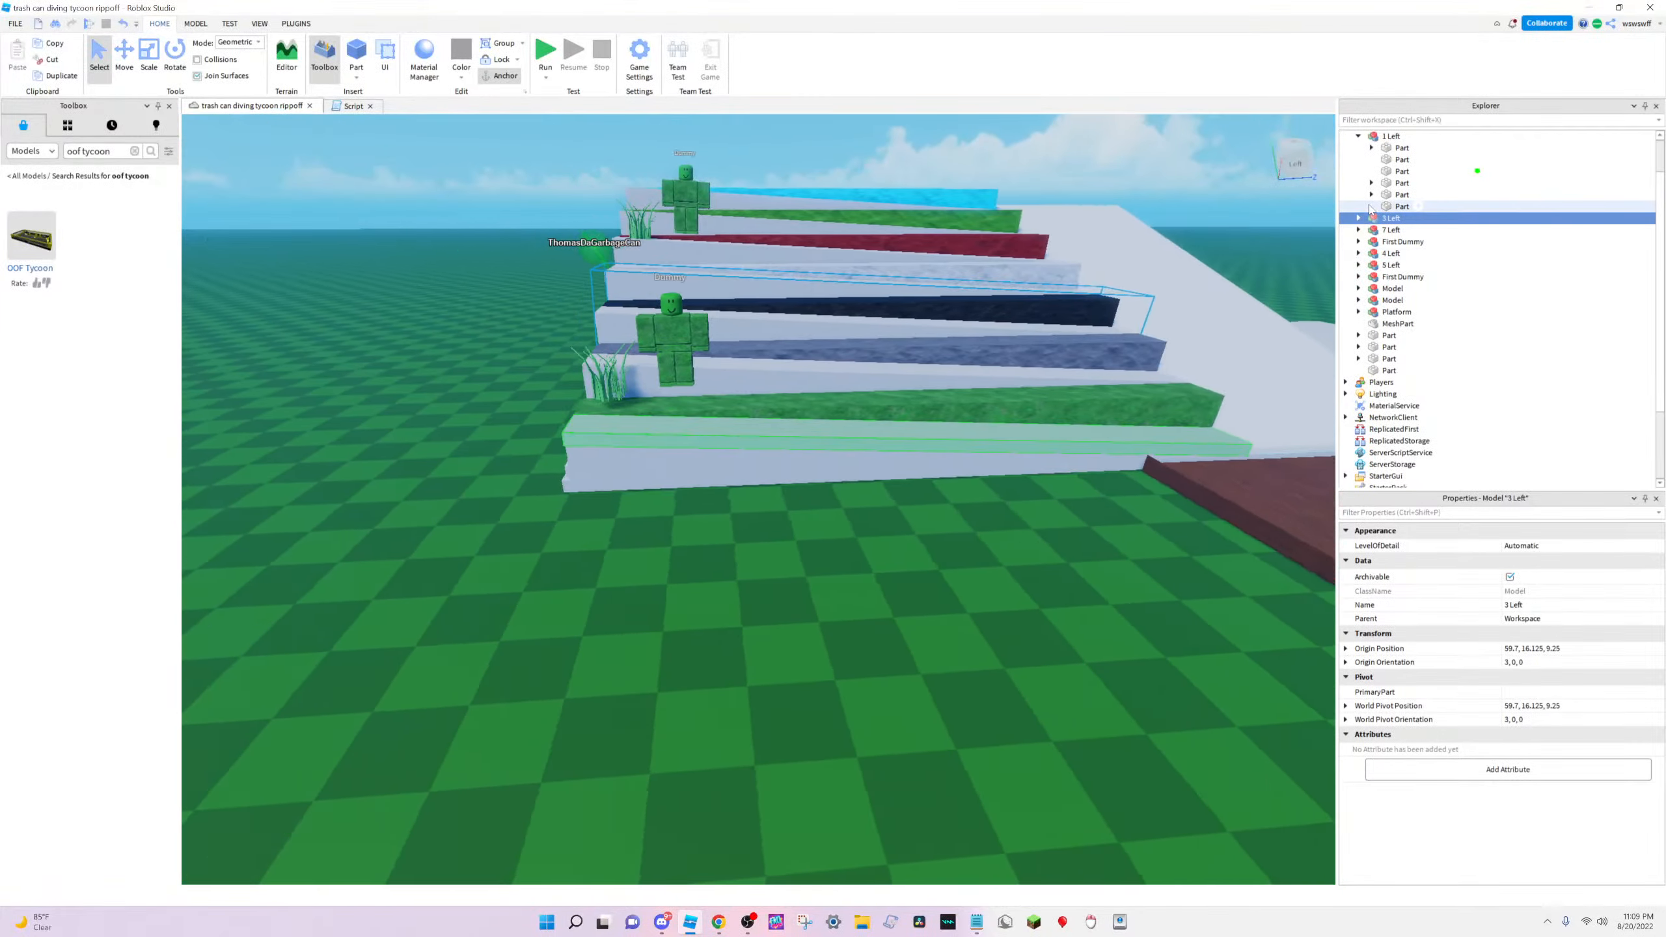
key(w)
key(d)
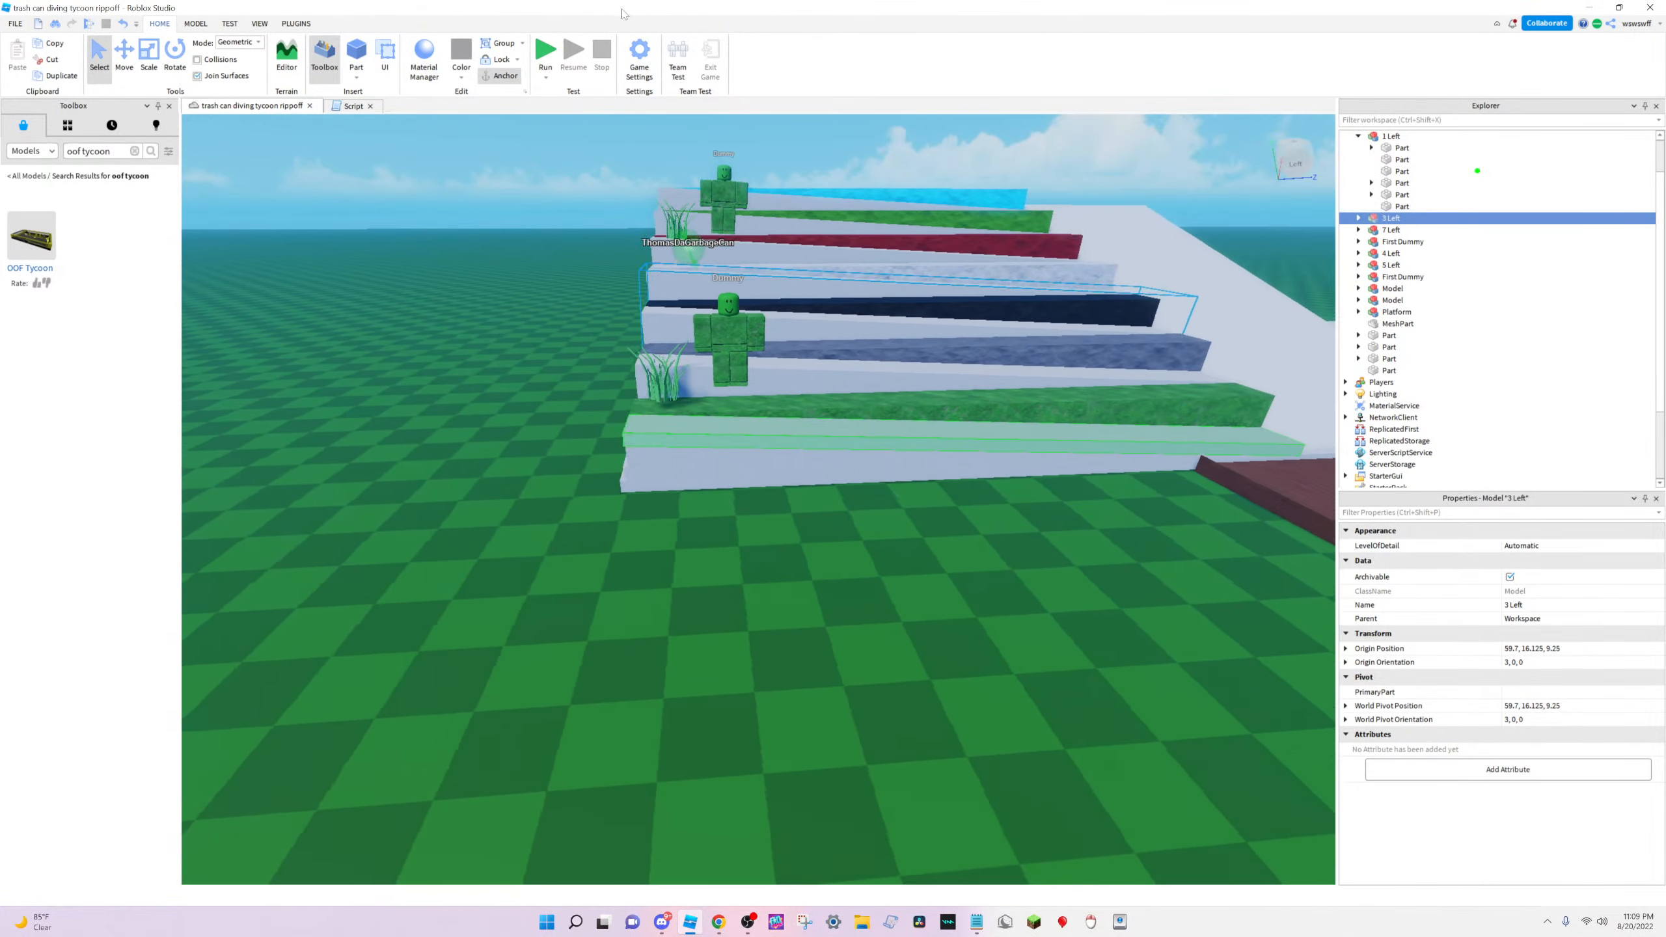
click(545, 64)
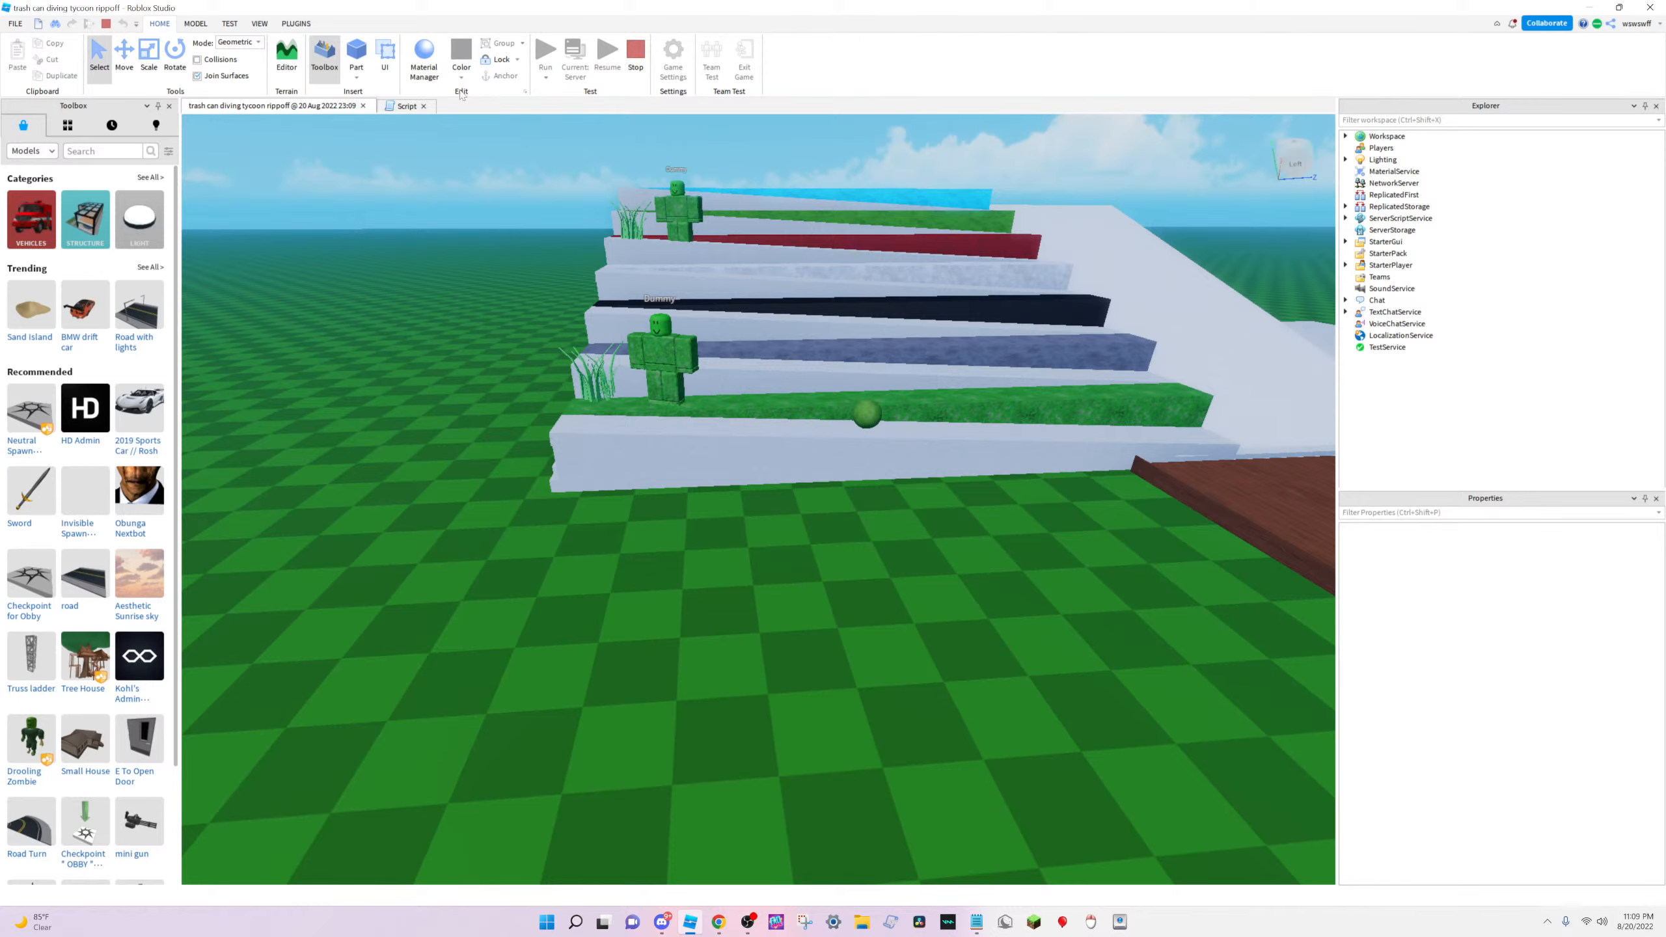
right_drag(811, 244, 811, 244)
key(d)
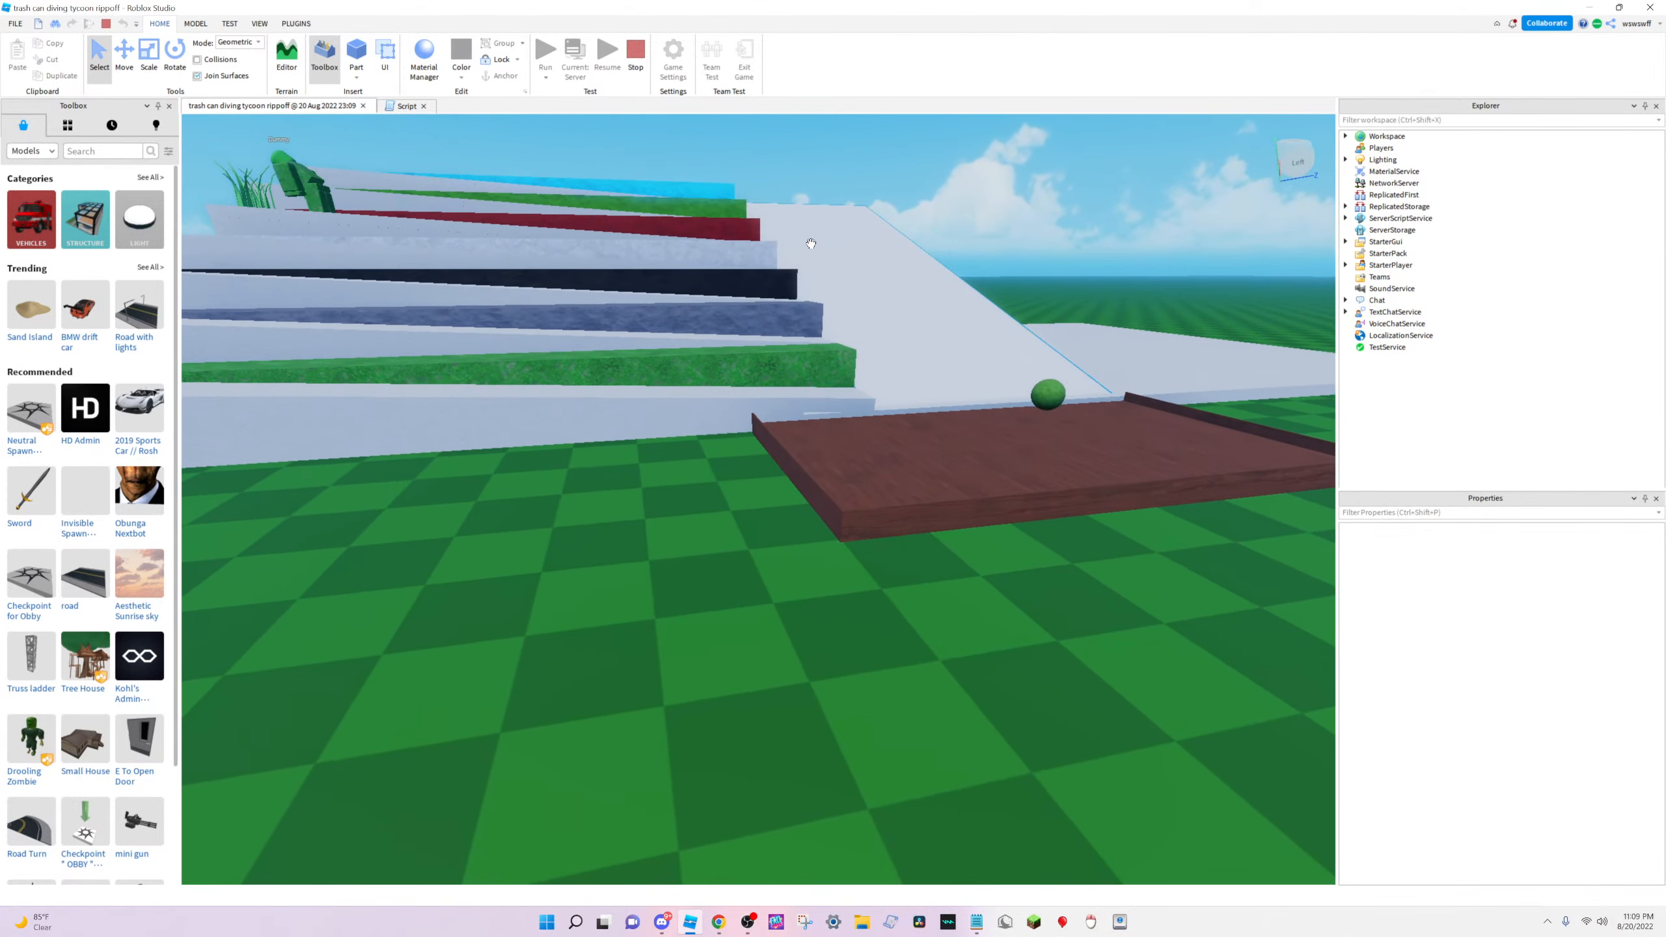
key(d)
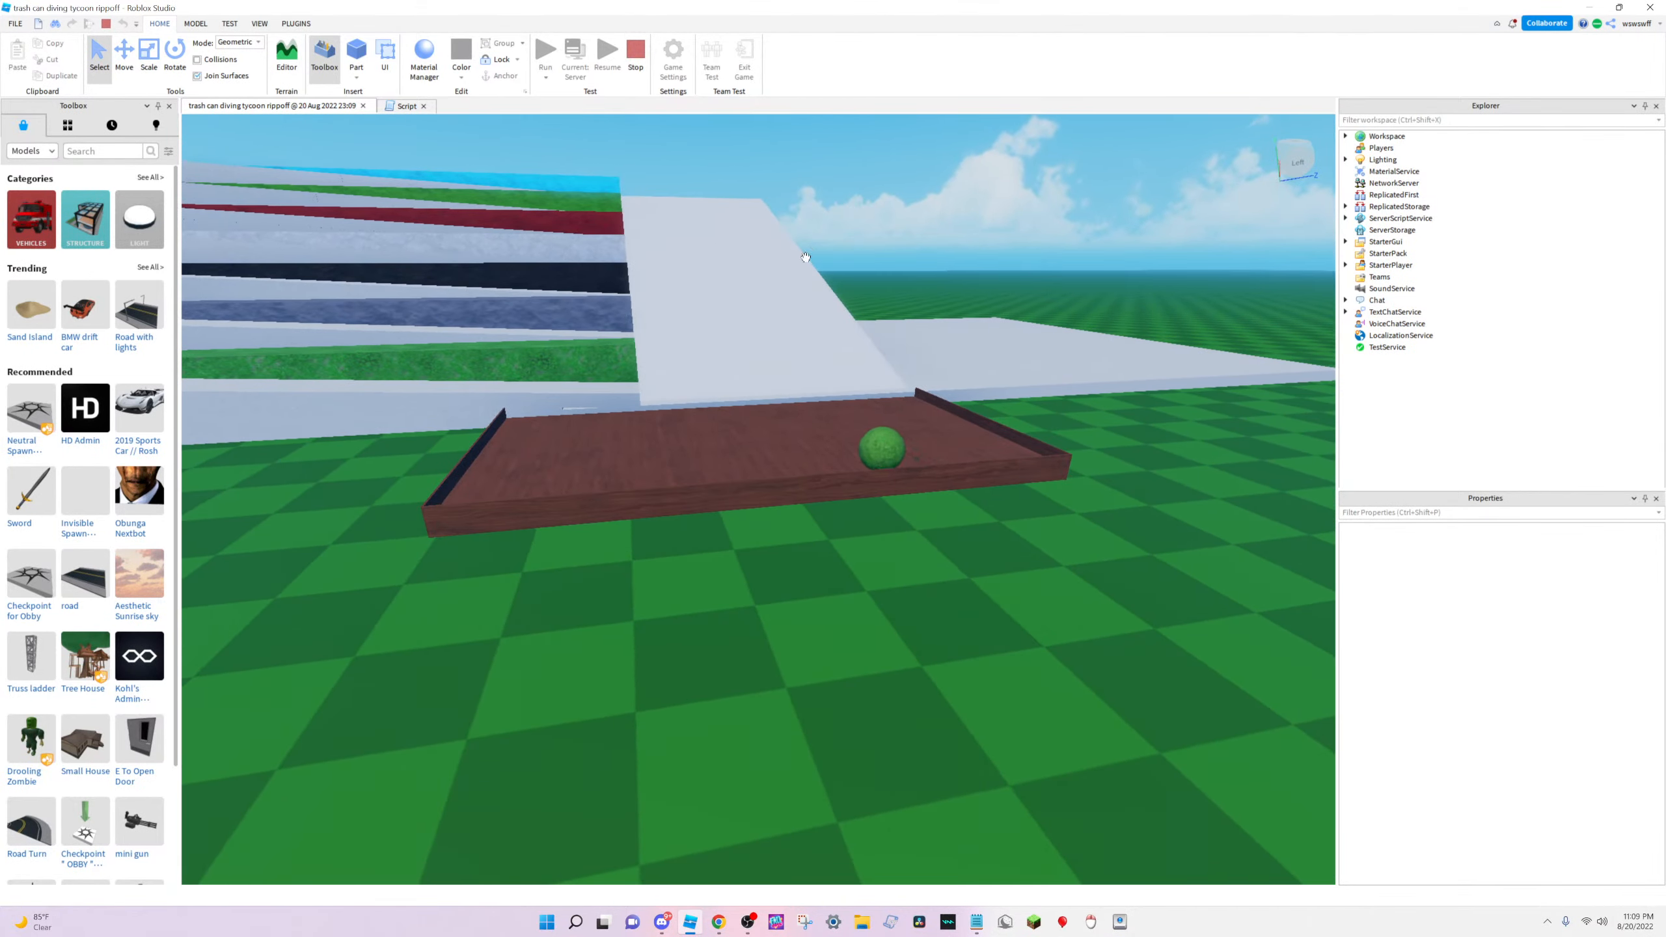
key(s)
key(s)
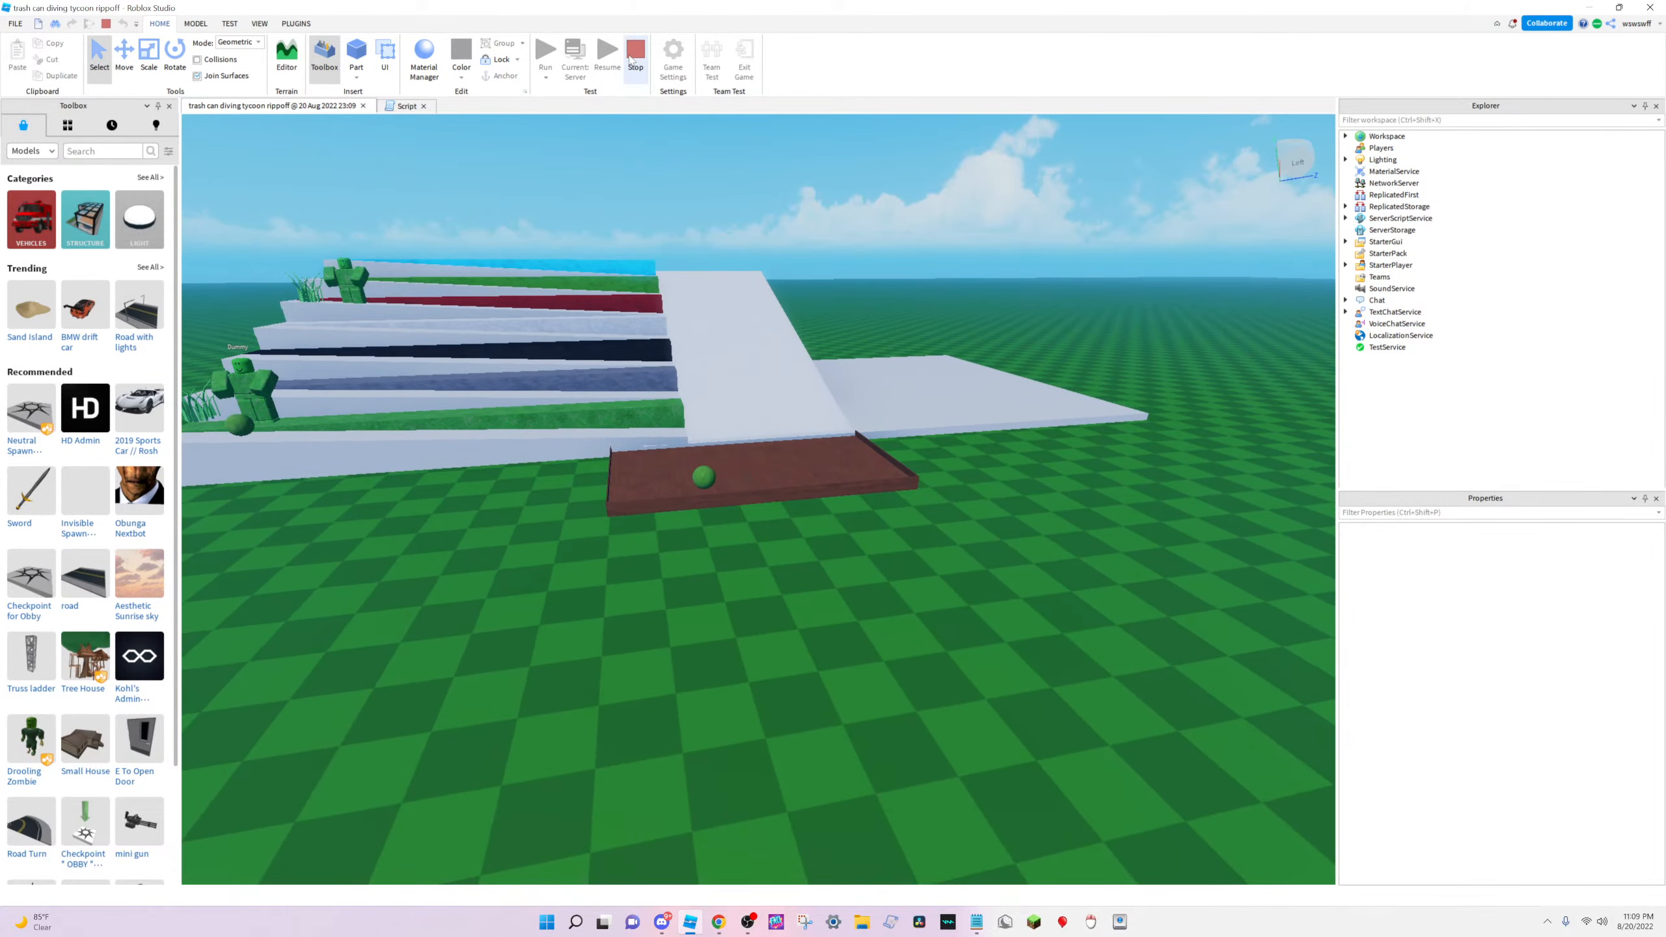
click(634, 58)
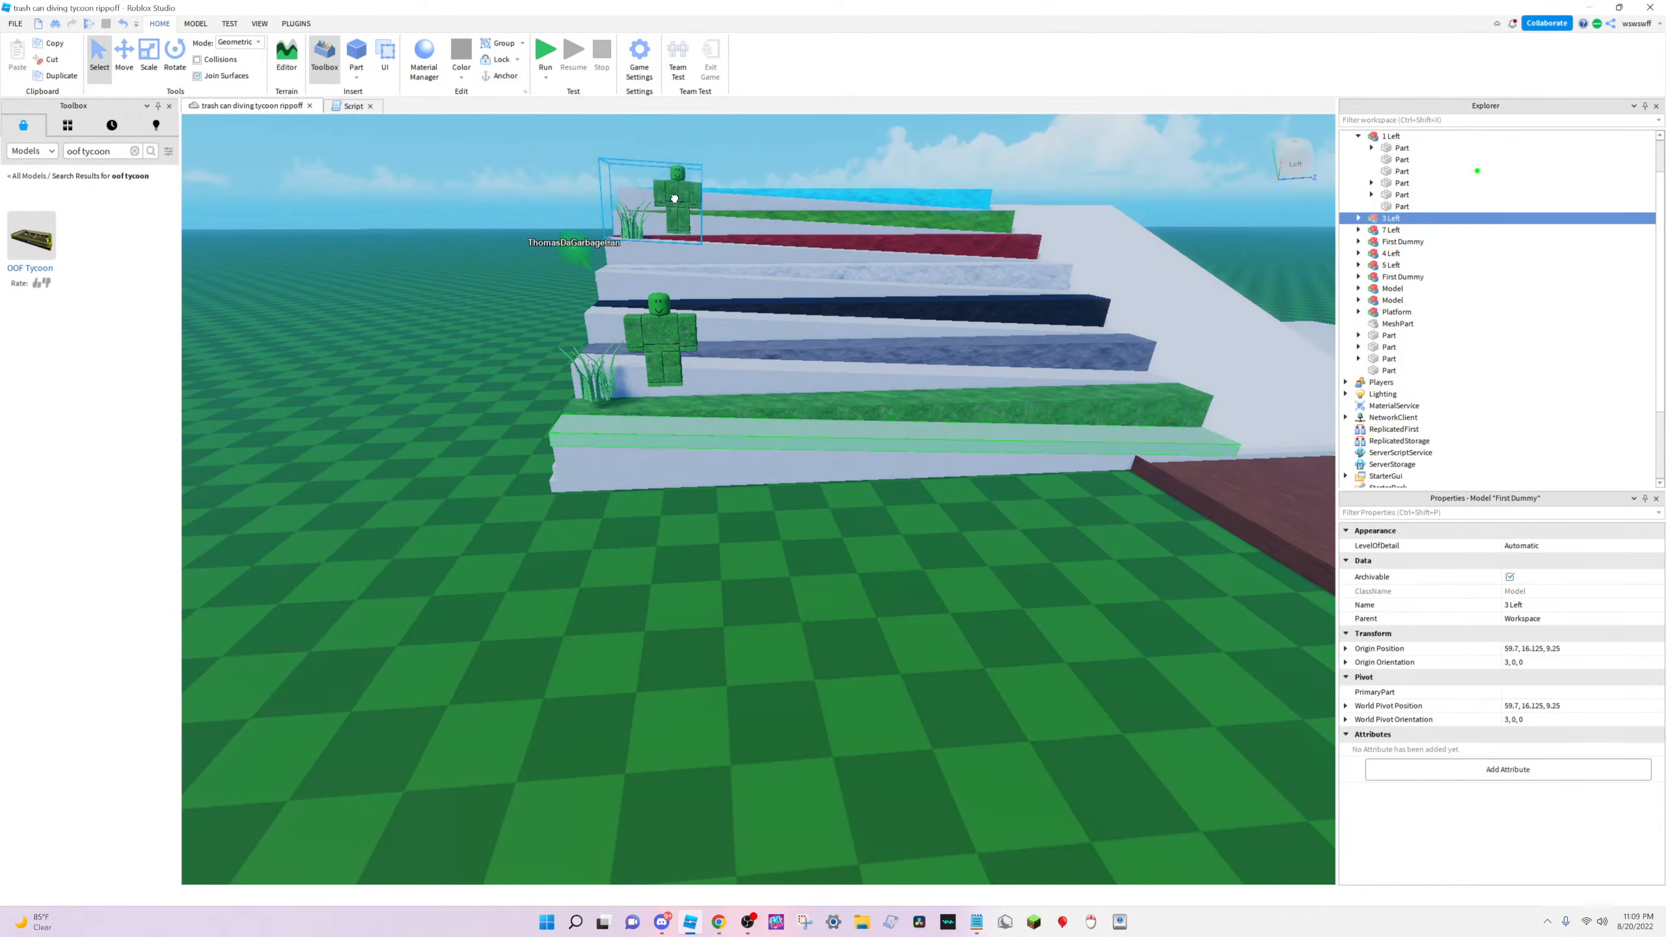
Delete the First Dummy model standing beside the dark red step
click(674, 198)
key(Delete)
key(d)
key(w)
right_drag(669, 493, 770, 496)
key(w)
key(d)
key(s)
key(a)
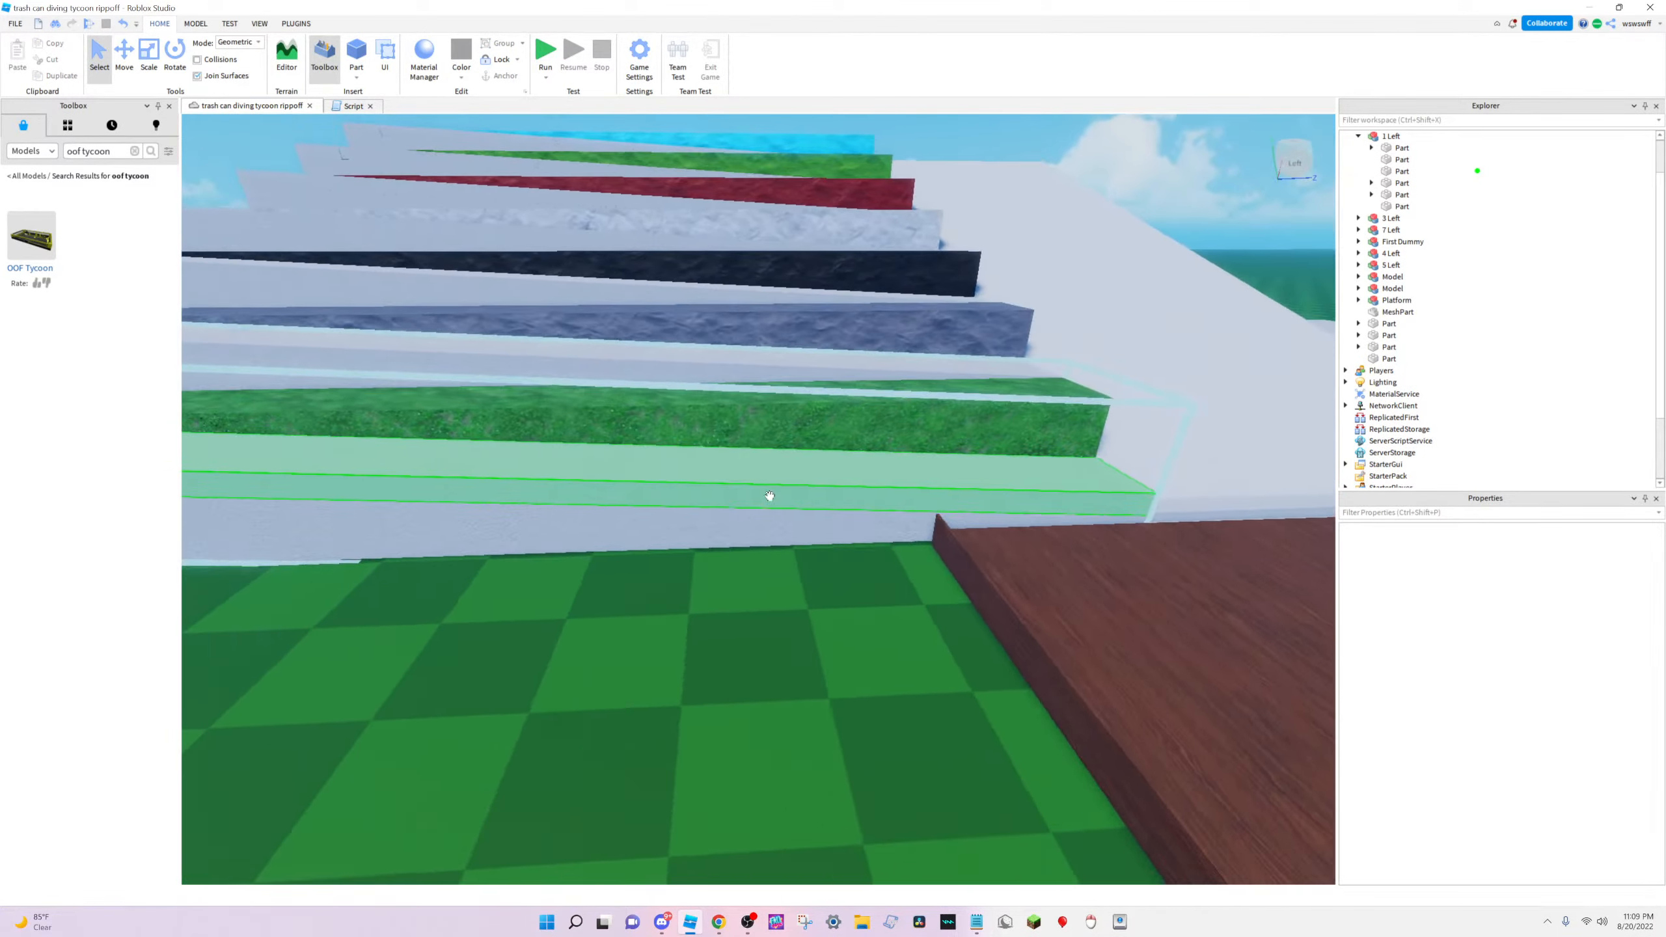
Check the 1 Left model, one of its thin grey parts and the base part beneath the staircase
click(1390, 136)
key(f)
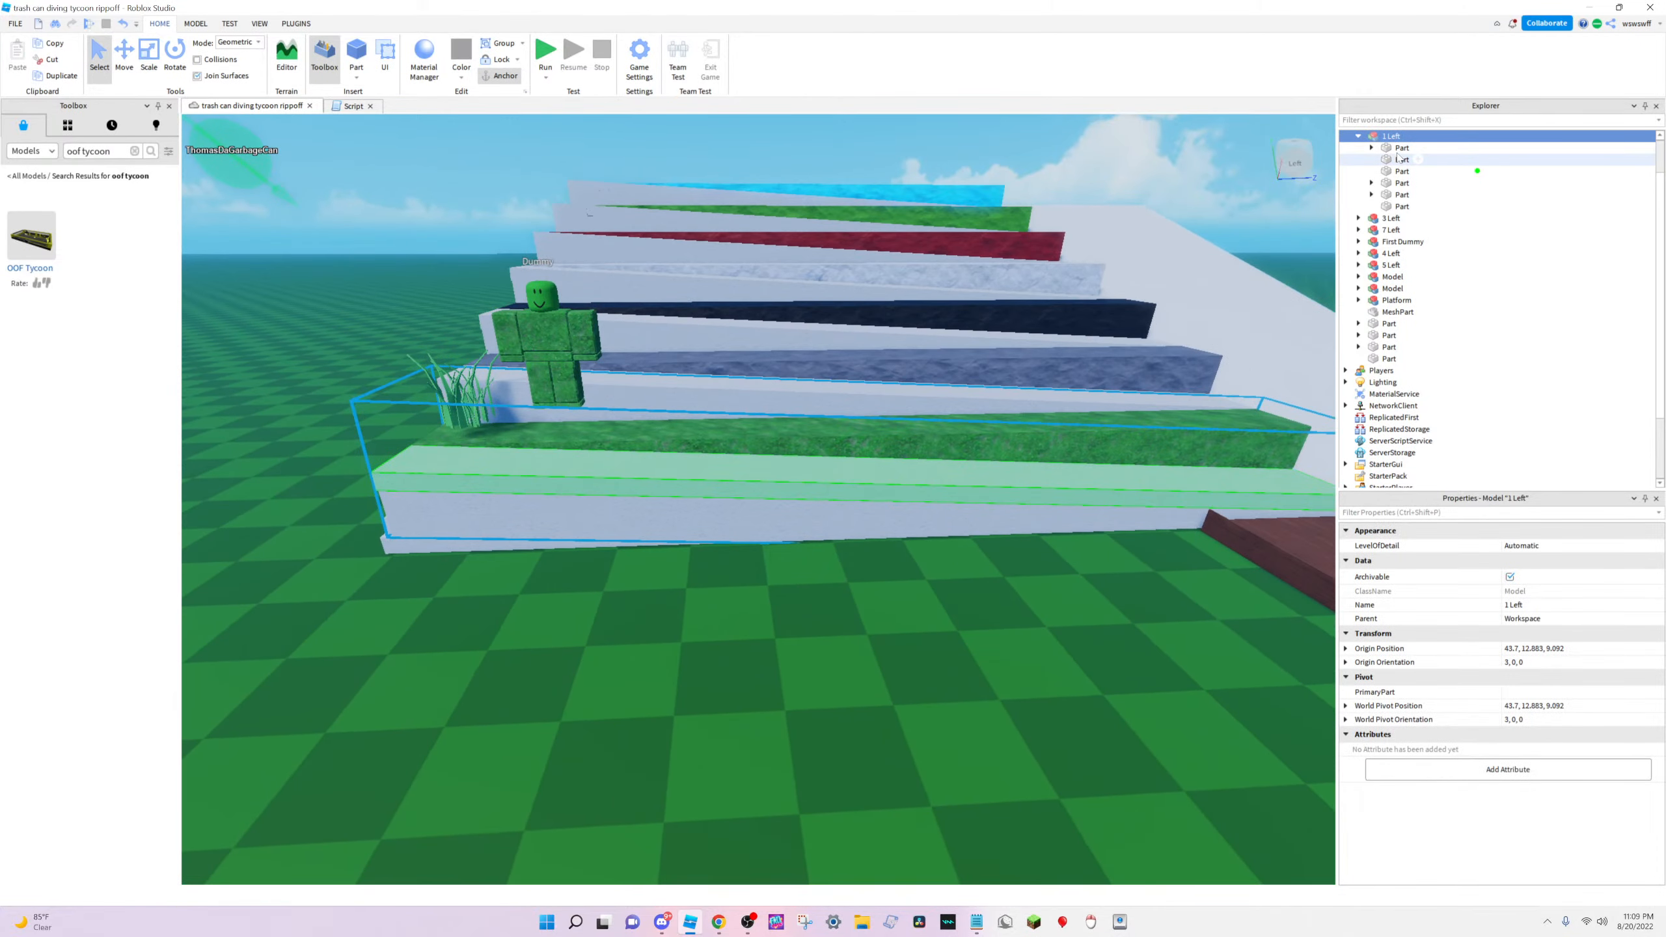
click(1400, 160)
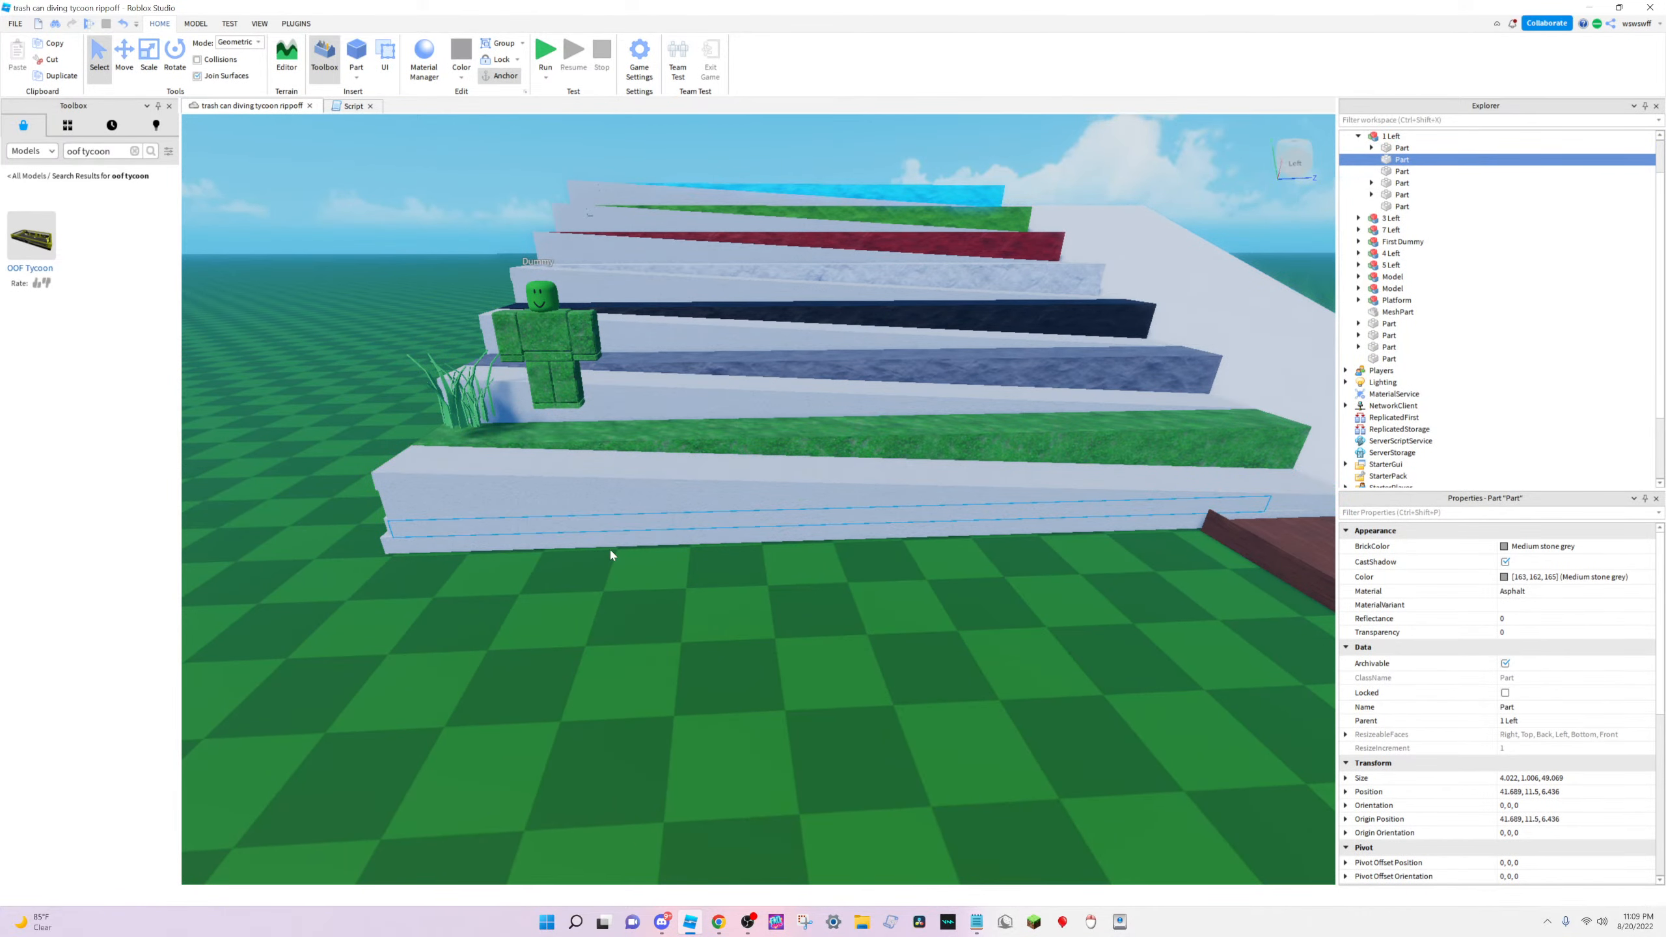
click(668, 540)
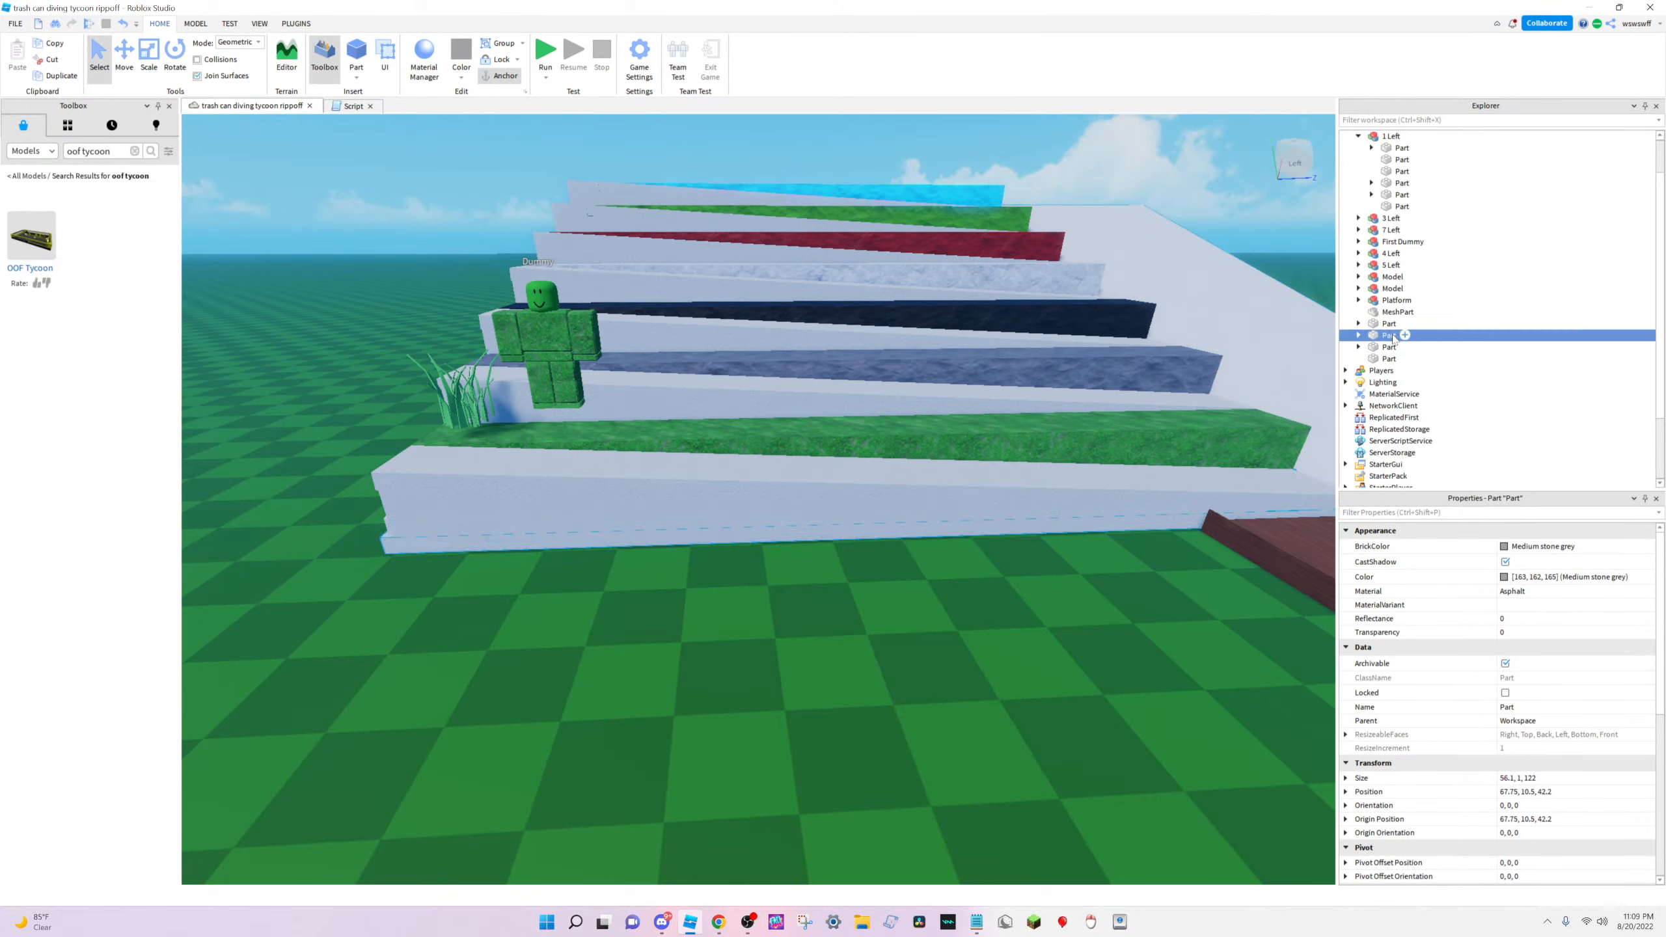
Select the four Medium stone grey asphalt parts in 1 Left, duplicate them, and rotate the copies end for end
click(1397, 206)
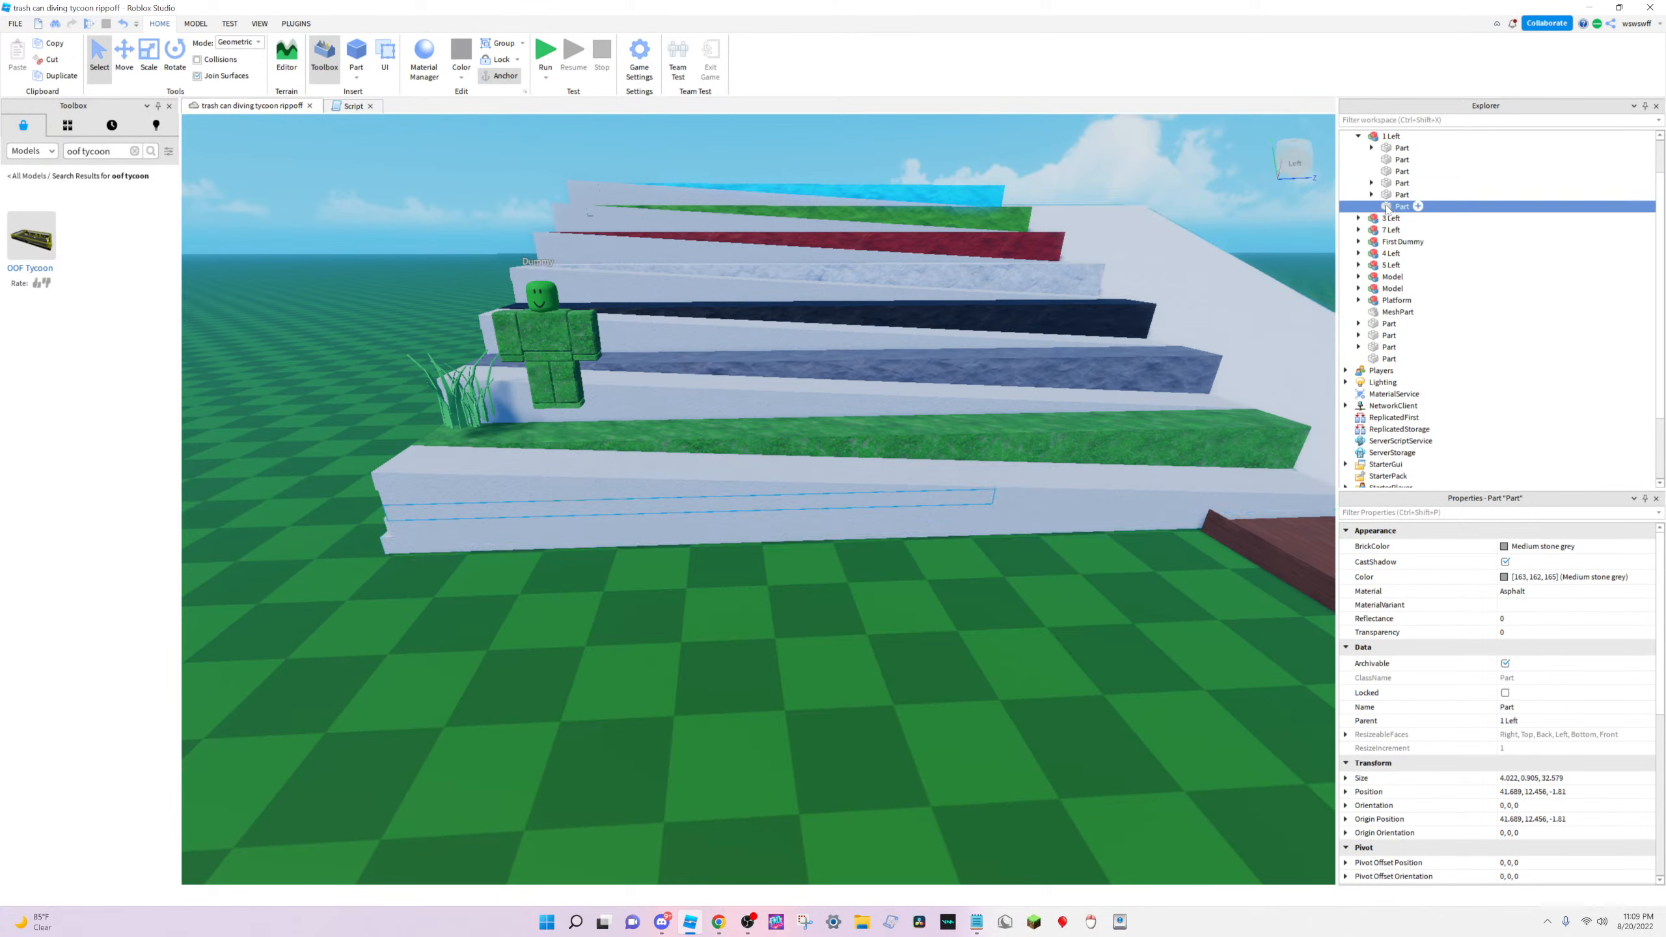
shift+click(1397, 194)
shift+click(1394, 184)
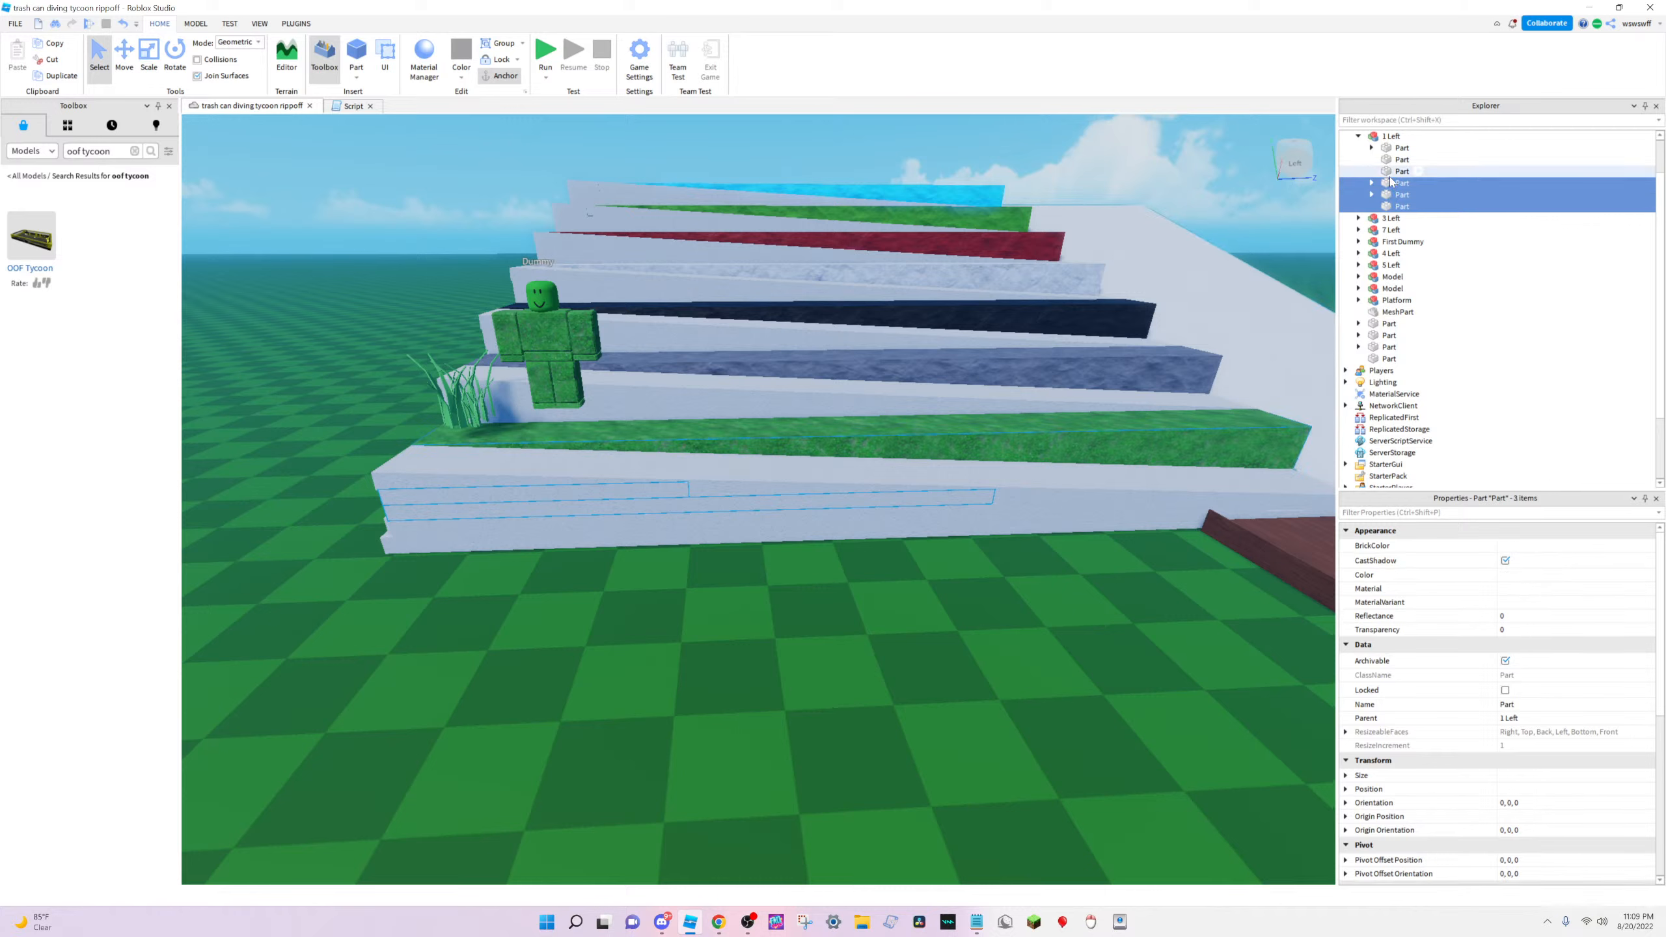
ctrl+click(1394, 183)
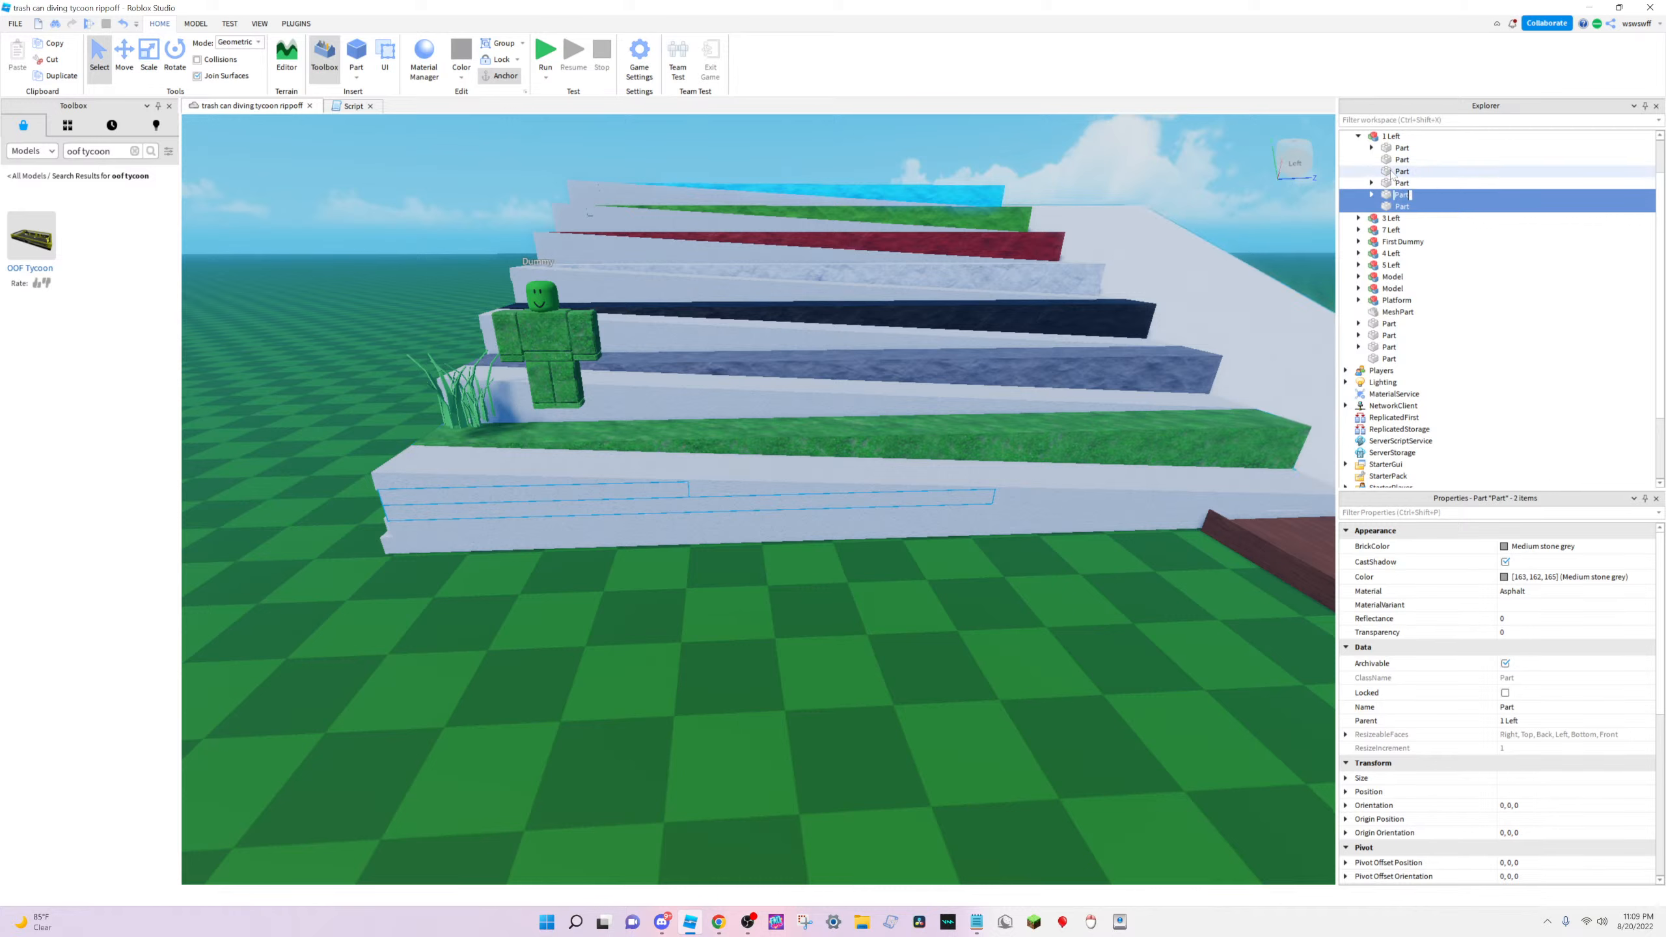
ctrl+click(1392, 172)
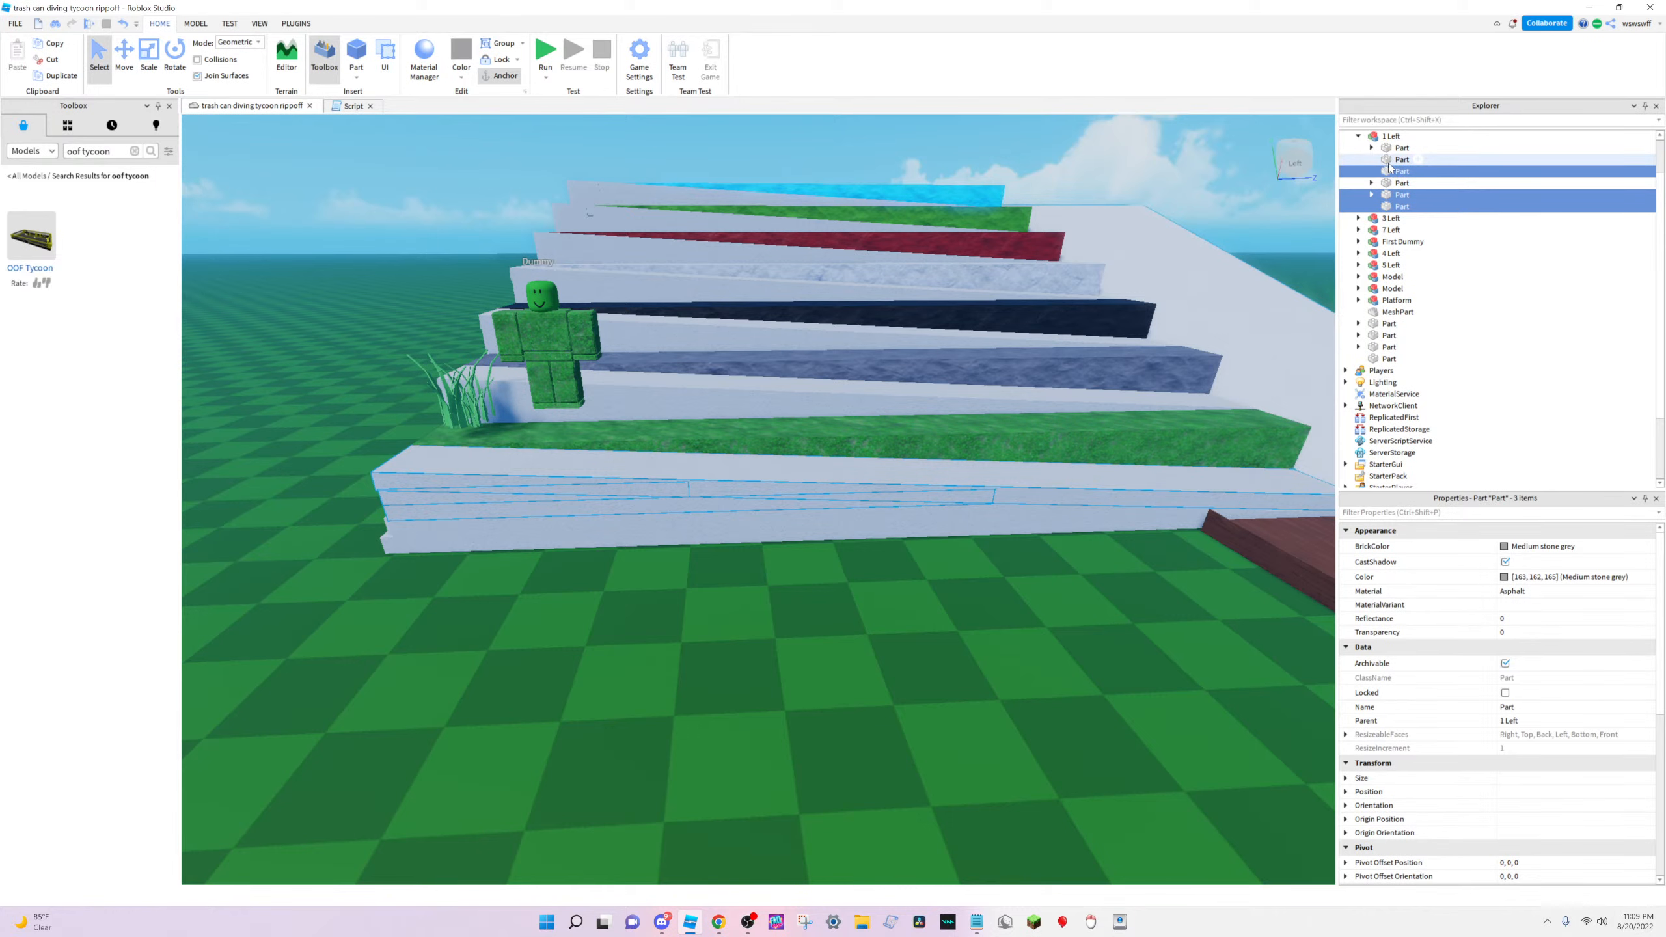
ctrl+click(1391, 163)
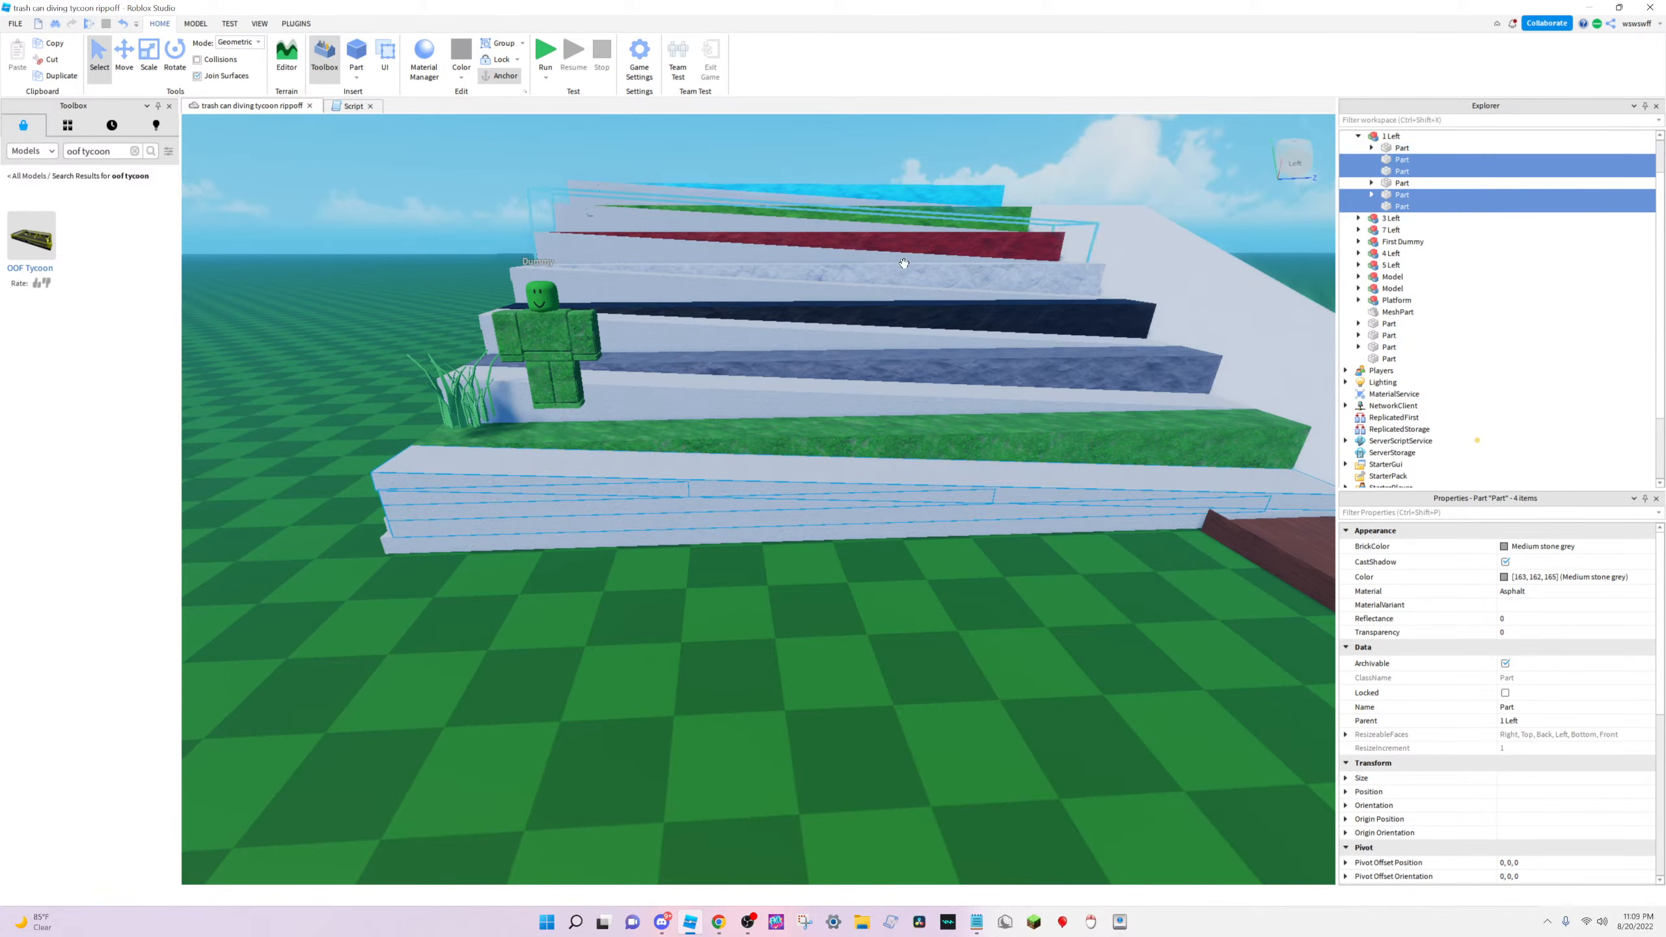
right_drag(878, 331, 878, 331)
key(d)
right_drag(1052, 258, 1052, 257)
key(s)
click(175, 58)
key(ctrl+d)
drag(653, 486, 524, 398)
Move the four duplicated parts lengthwise past the ramp onto the front edge of the white platform beside it
click(123, 53)
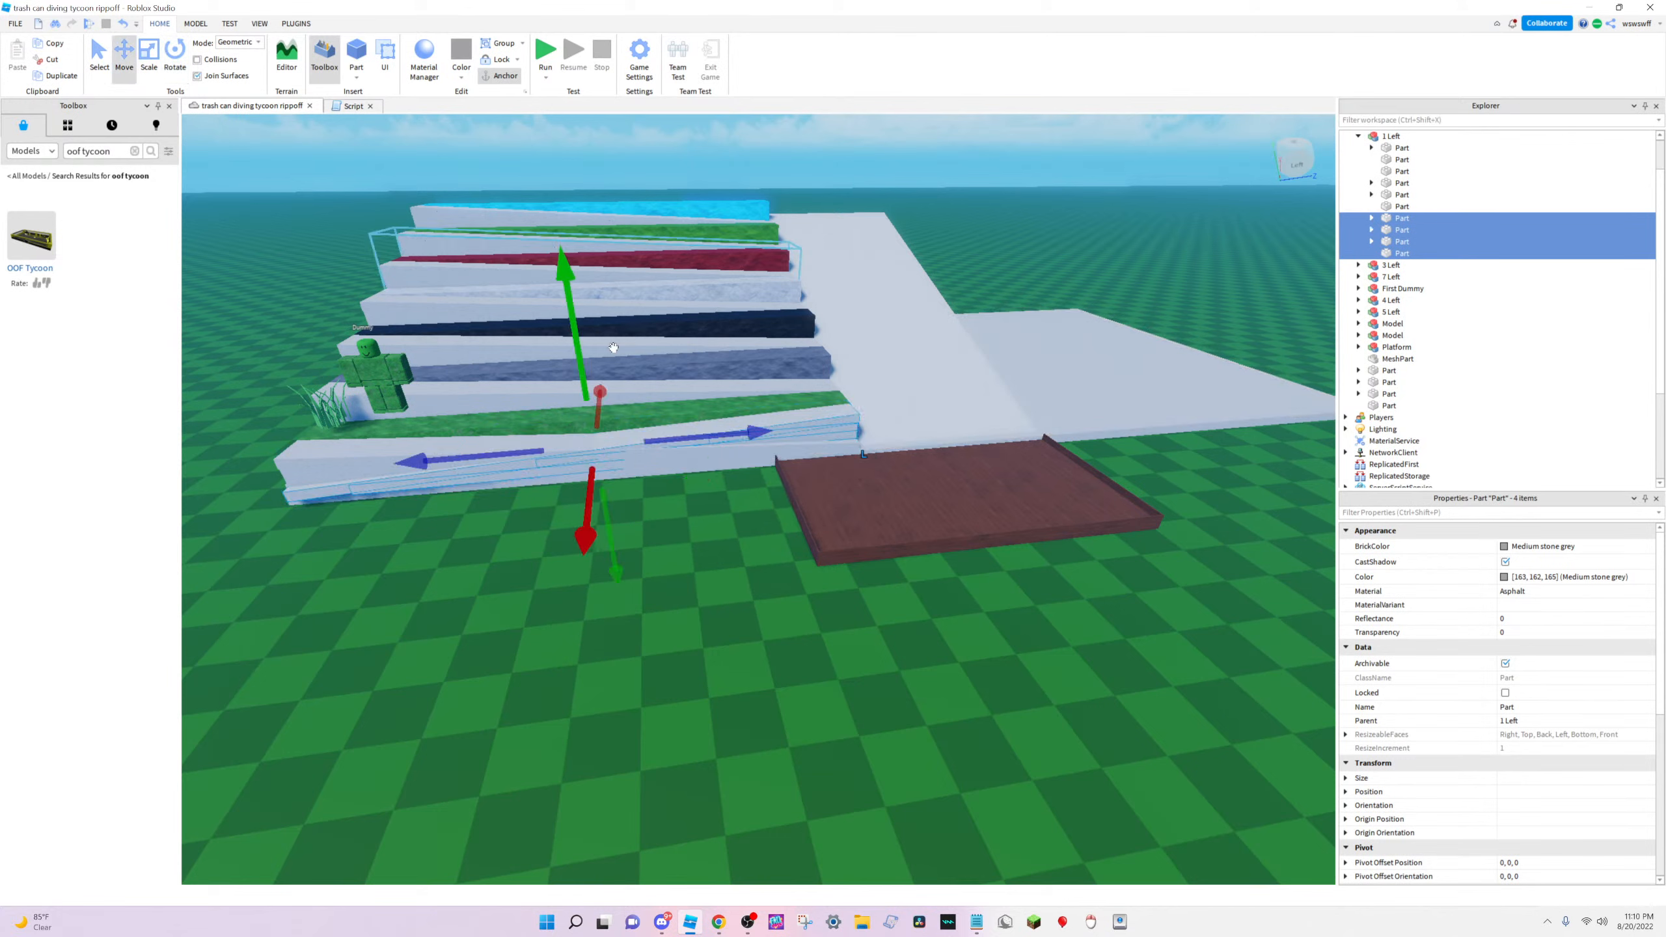
key(d)
drag(723, 436, 987, 449)
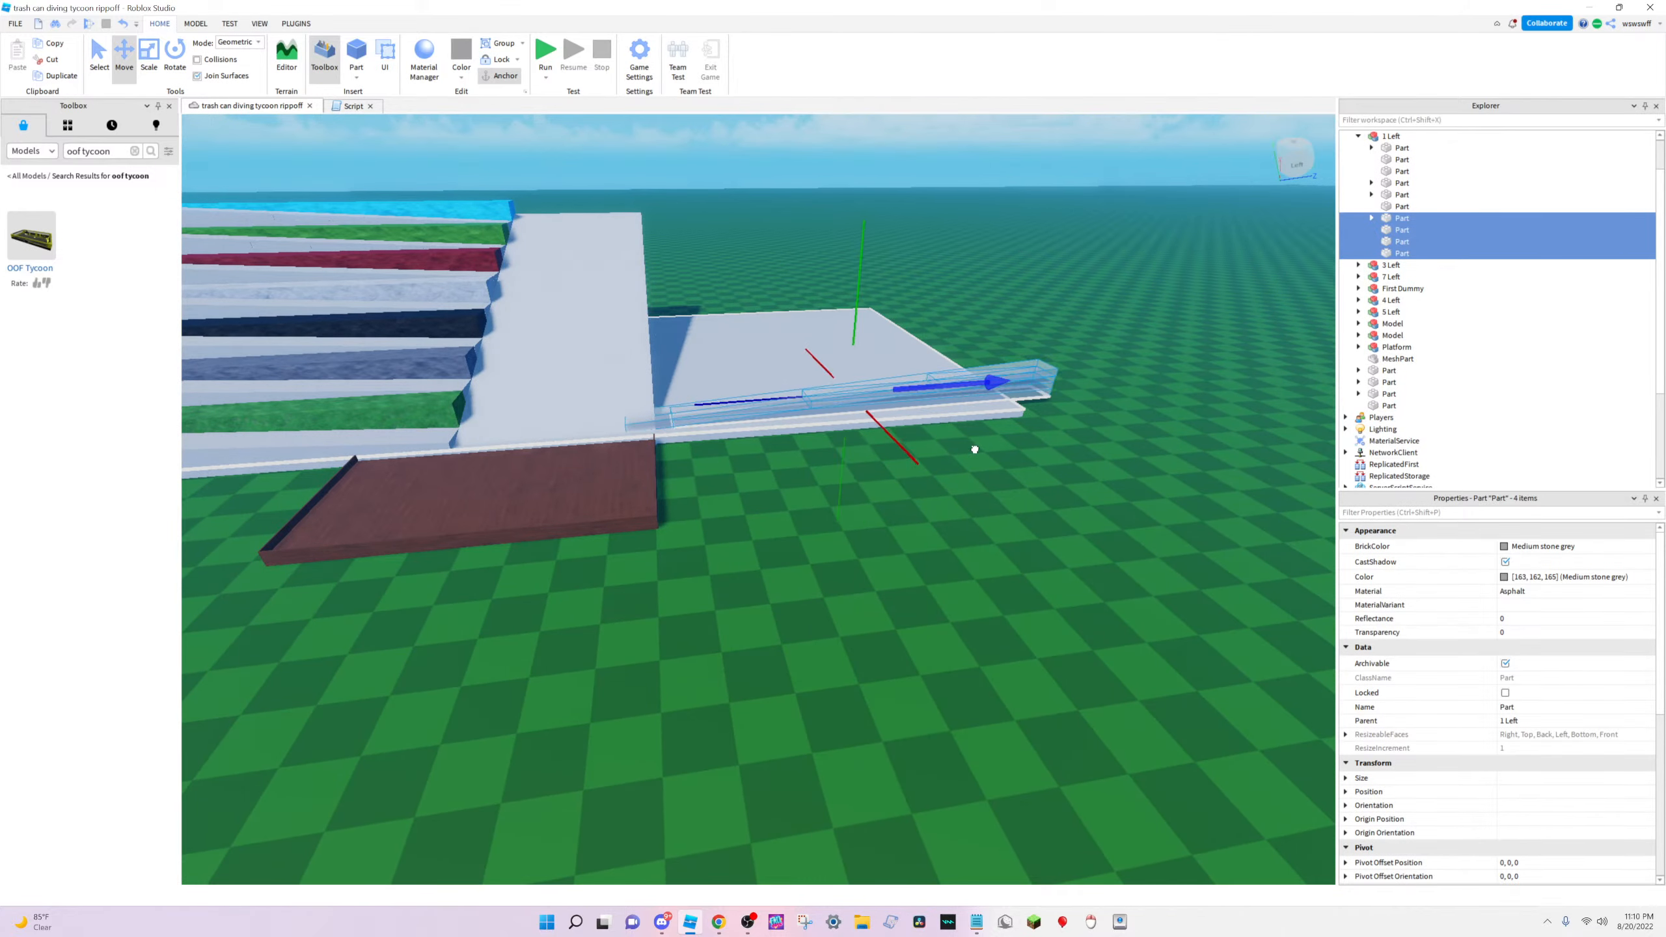
Adjust the rotation of the four duplicated parts about their vertical axis on the white platform
key(w)
right_drag(1000, 443, 1001, 443)
key(s)
key(d)
key(a)
key(w)
key(s)
click(175, 59)
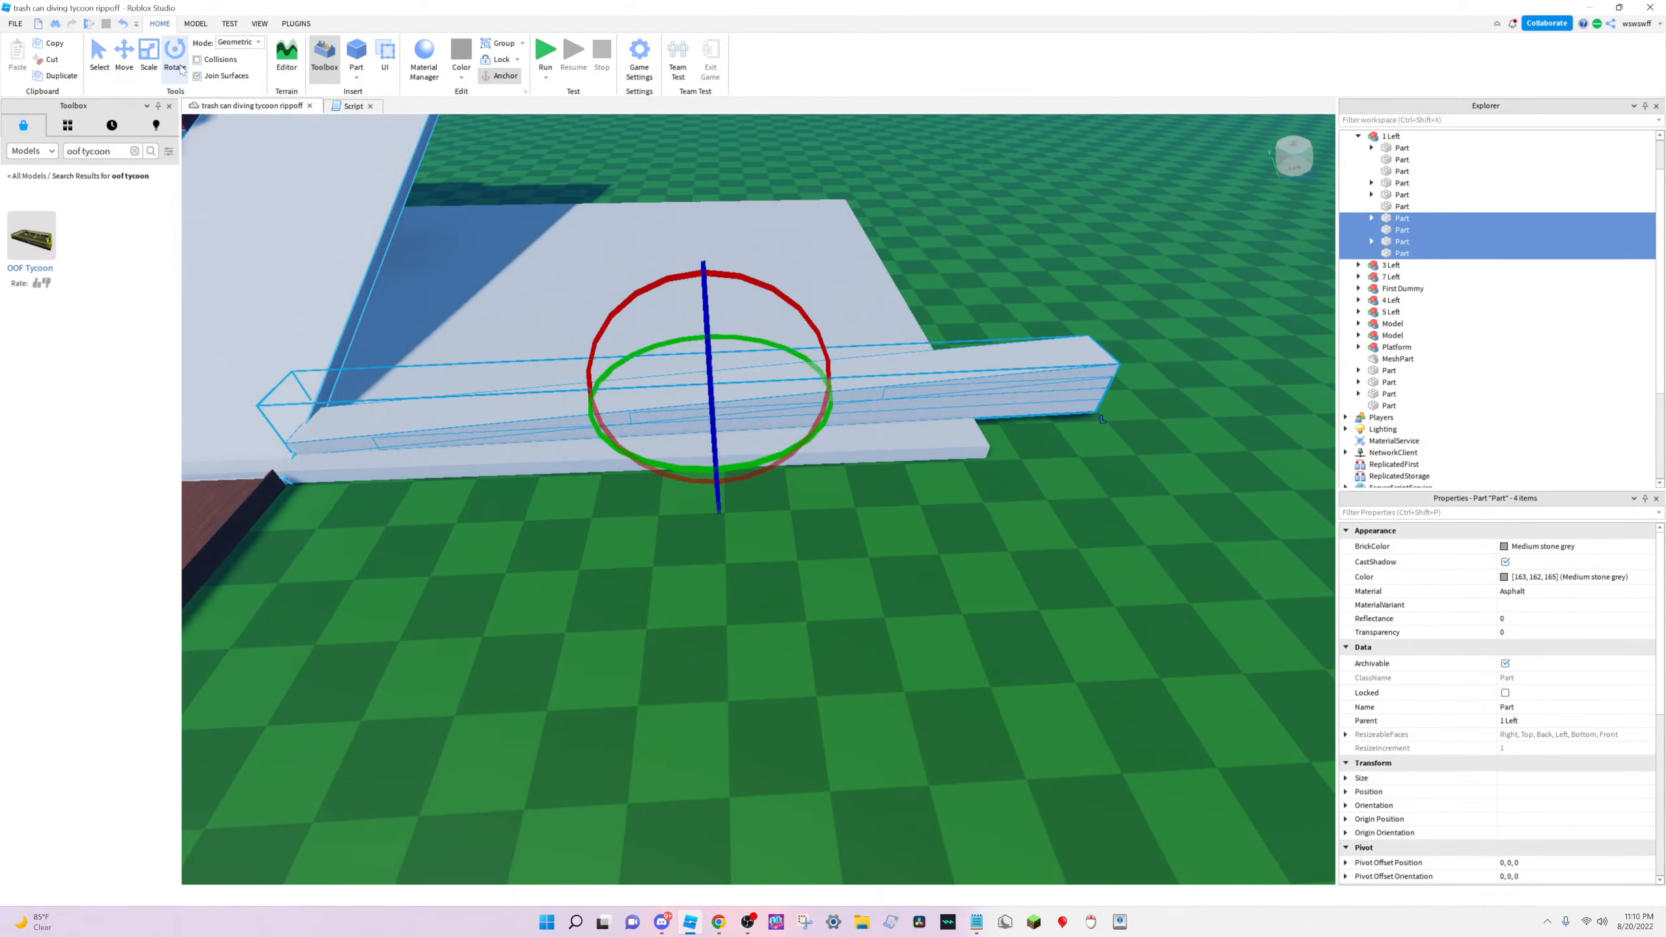
drag(764, 465, 711, 514)
Shift the four duplicated parts slightly to align them beside the ramp, and check their placement against the staircase
click(127, 54)
key(w)
key(d)
right_drag(829, 527, 829, 526)
drag(674, 359, 656, 364)
key(s)
right_drag(700, 591, 699, 591)
key(d)
key(a)
key(s)
key(a)
key(s)
key(a)
key(d)
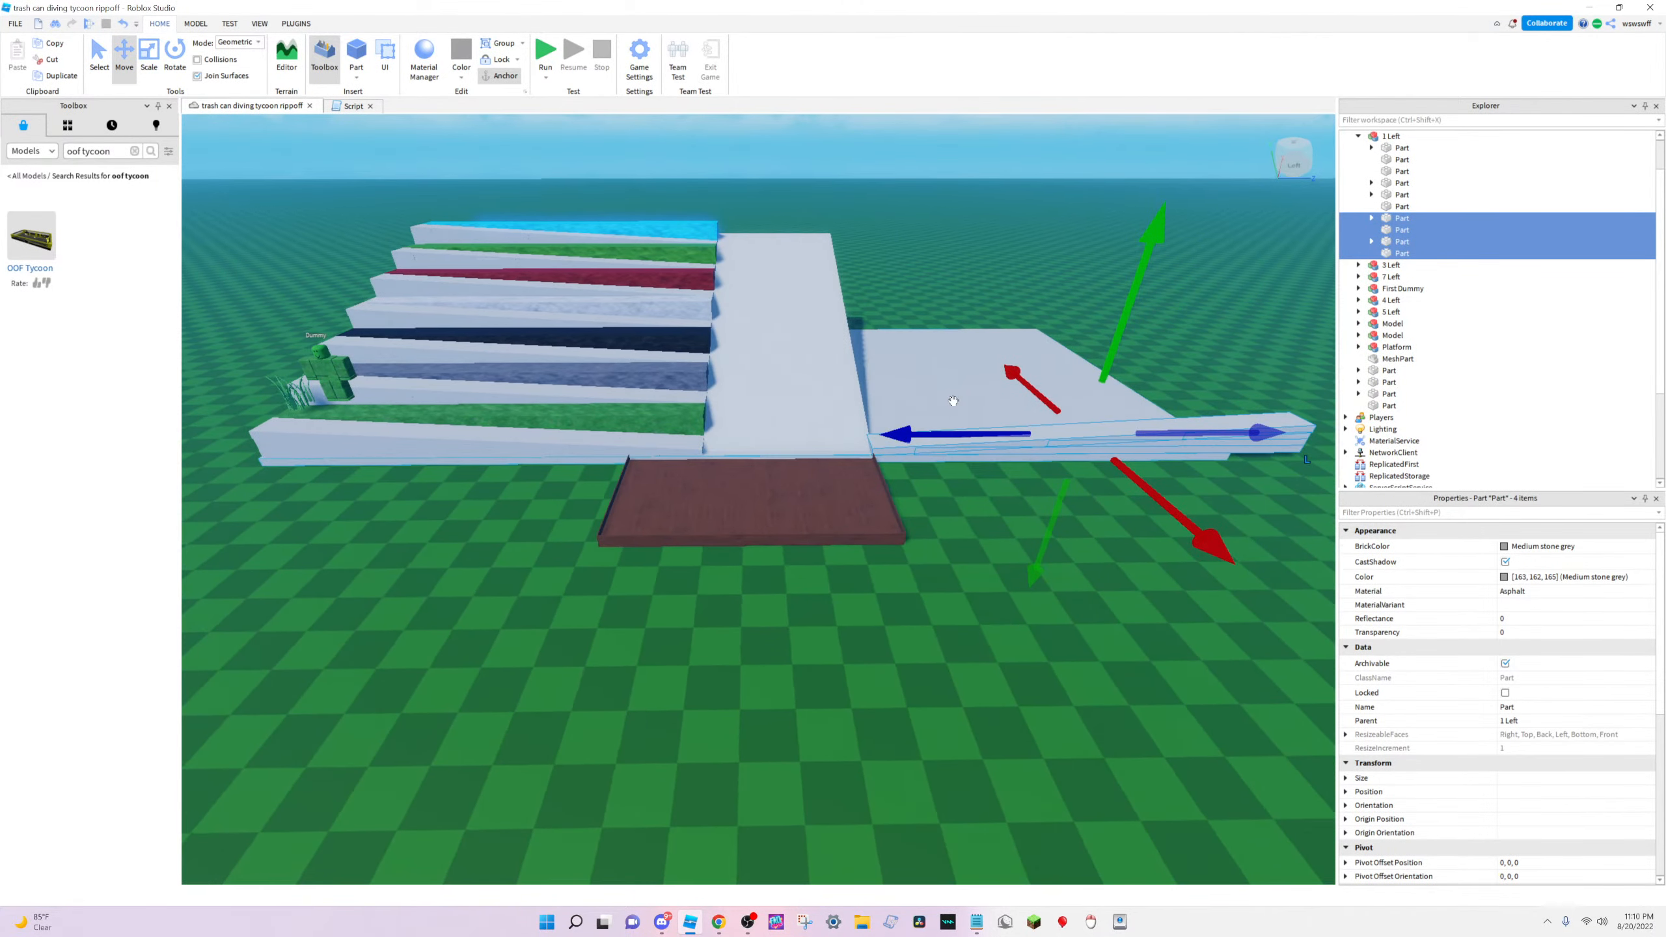
Slide the four duplicated parts lengthwise along the platform's front edge toward the ramp
drag(924, 437, 886, 439)
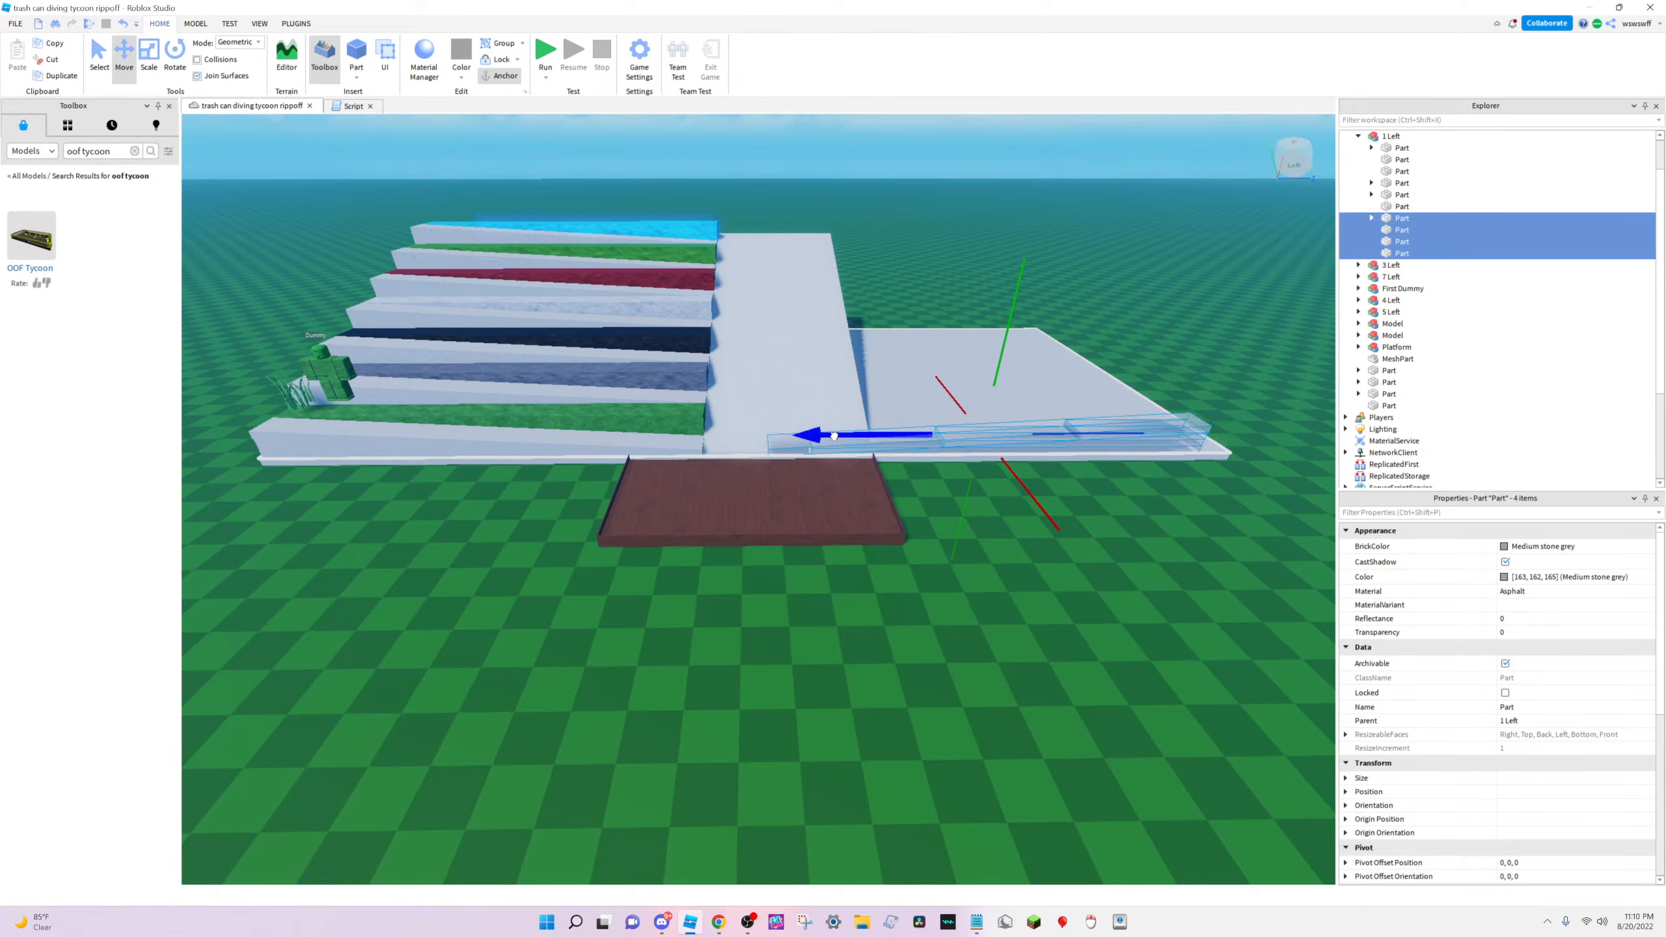
drag(833, 436, 823, 436)
scroll(1089, 473, up, 6)
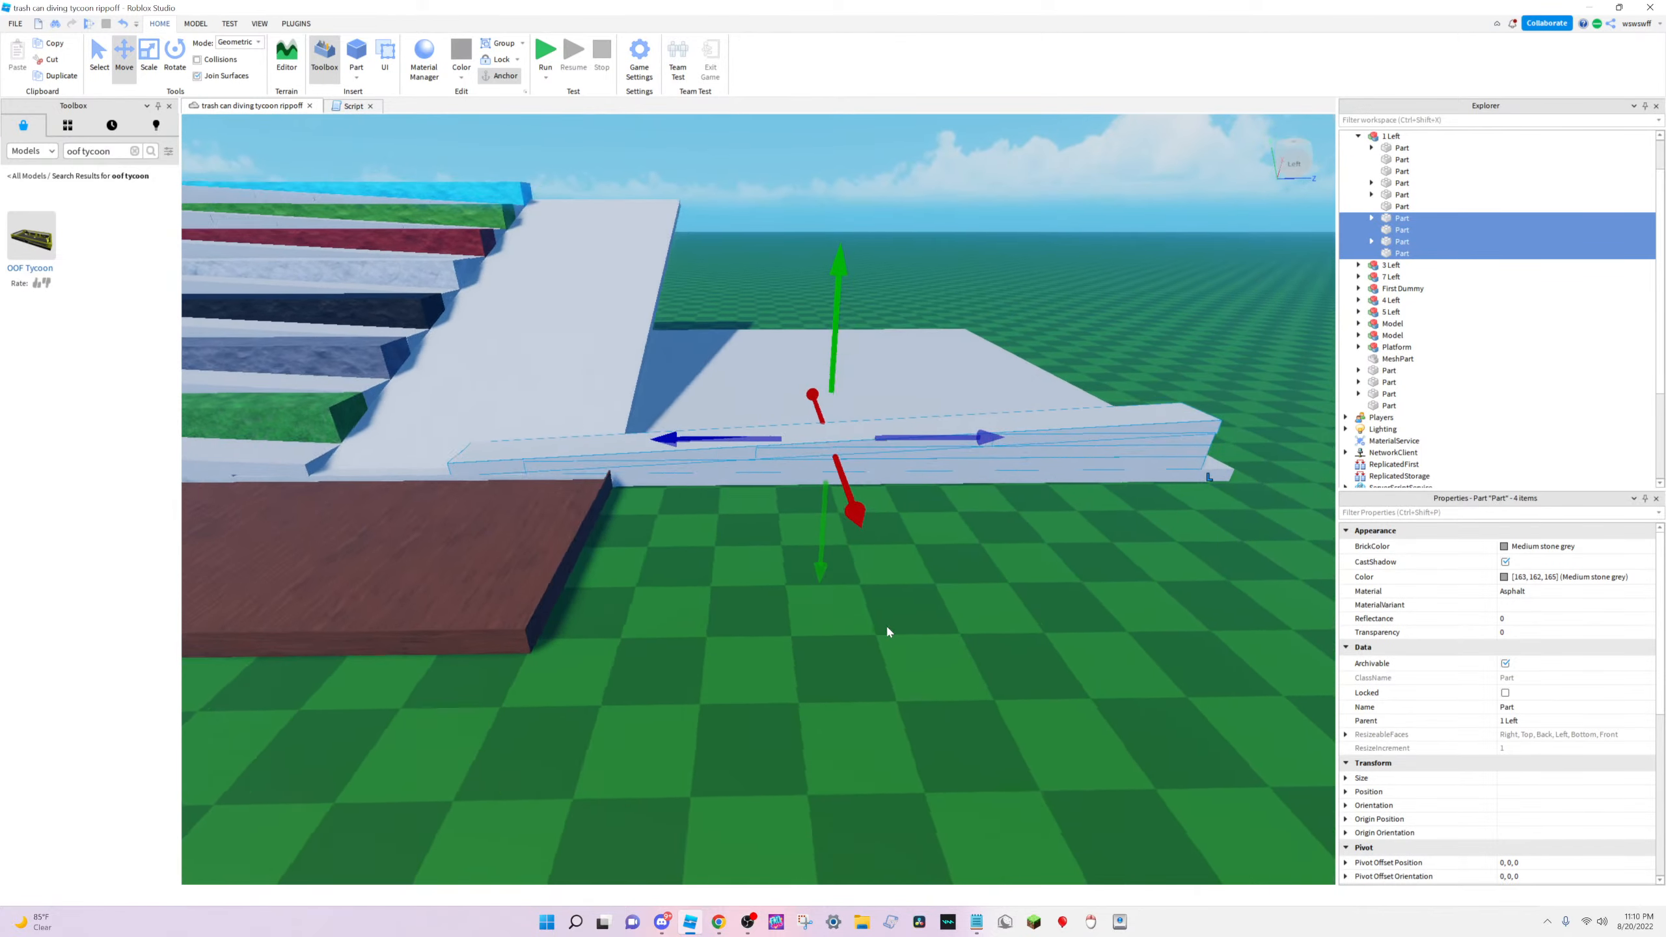
key(w)
key(d)
key(a)
key(s)
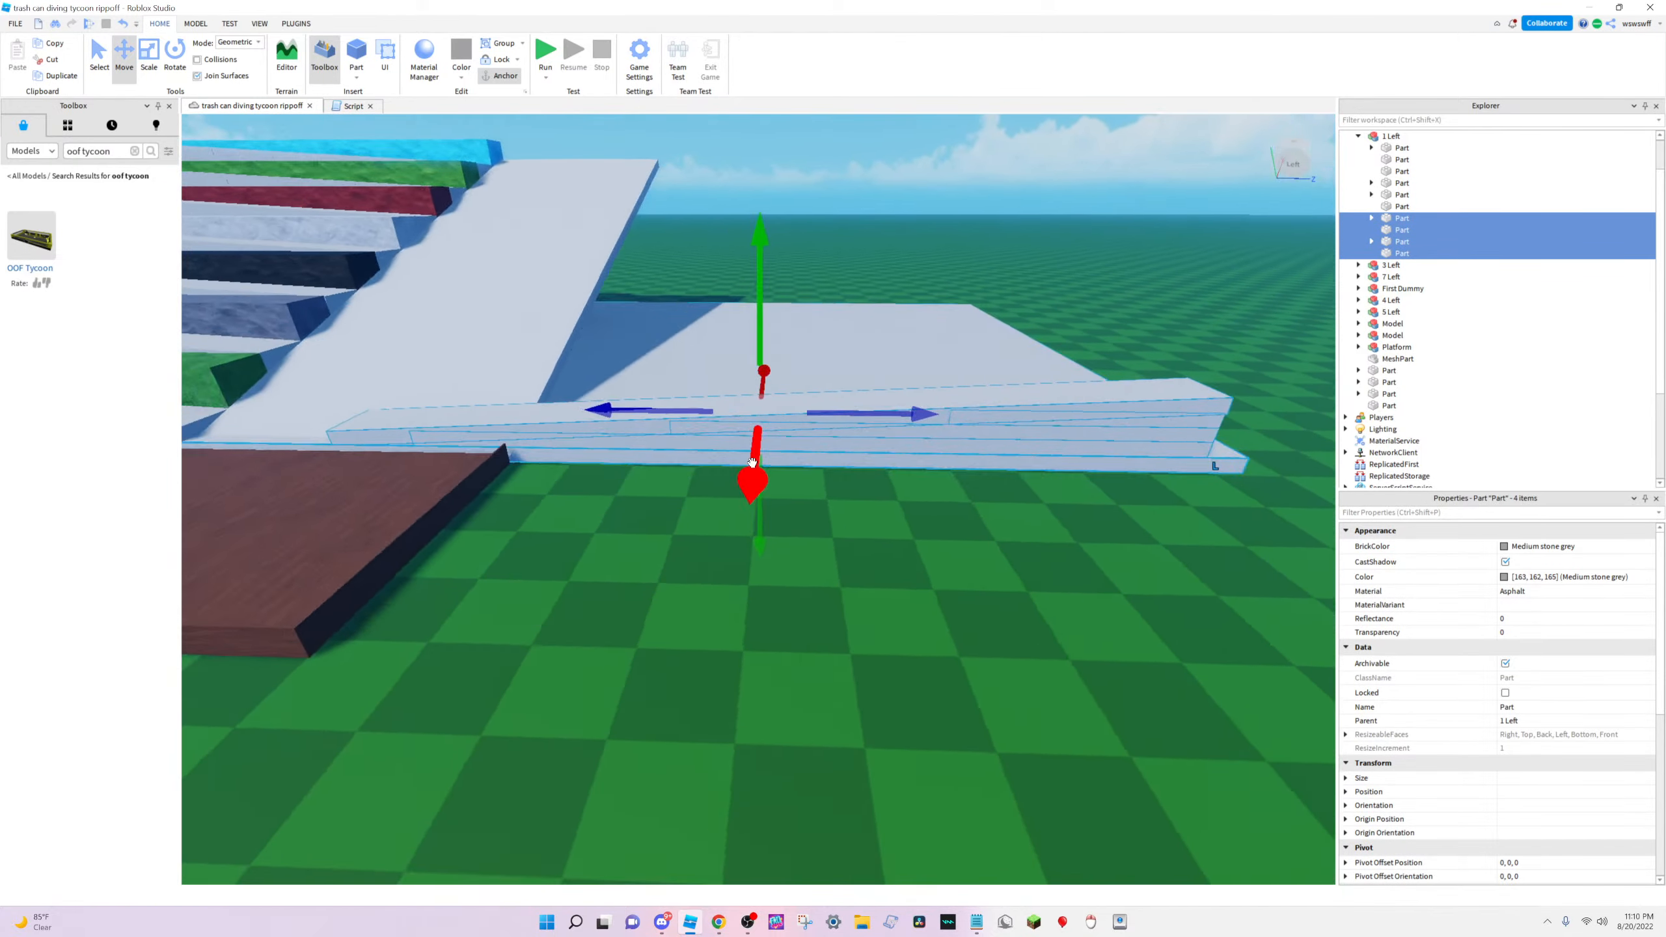
Fine-tune the four duplicated parts' lengthwise position beside the ramp and compare it with the opposite bottom step
right_drag(751, 462, 770, 465)
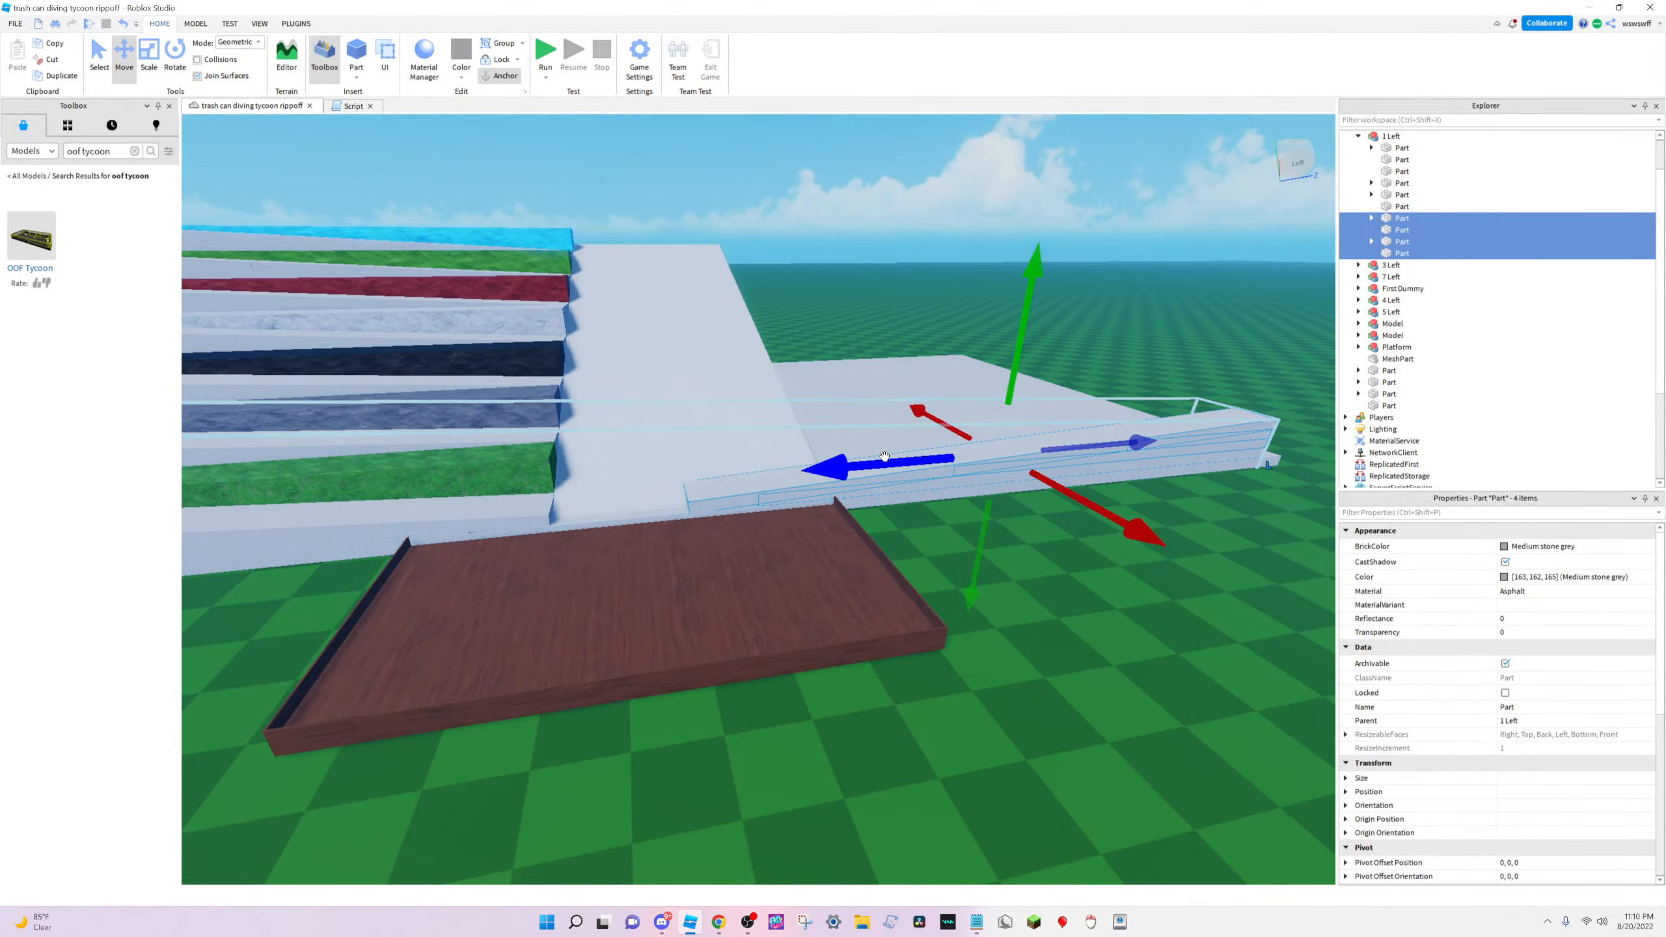
drag(885, 455, 897, 459)
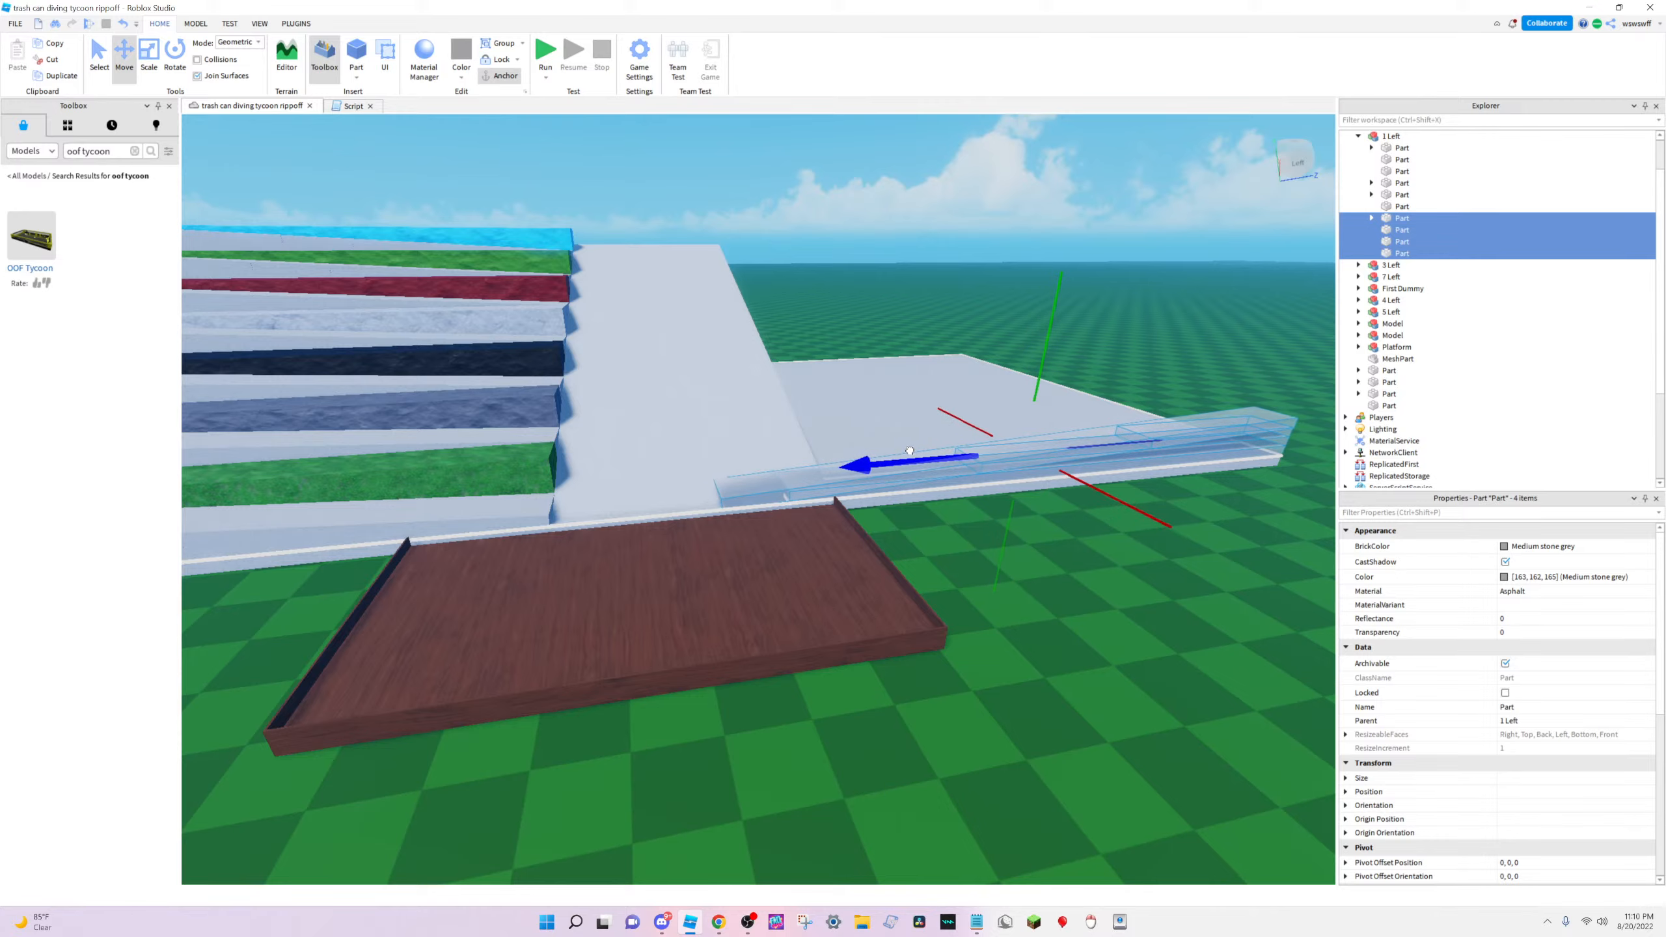
drag(909, 451, 911, 450)
key(w)
right_drag(911, 450, 884, 430)
key(s)
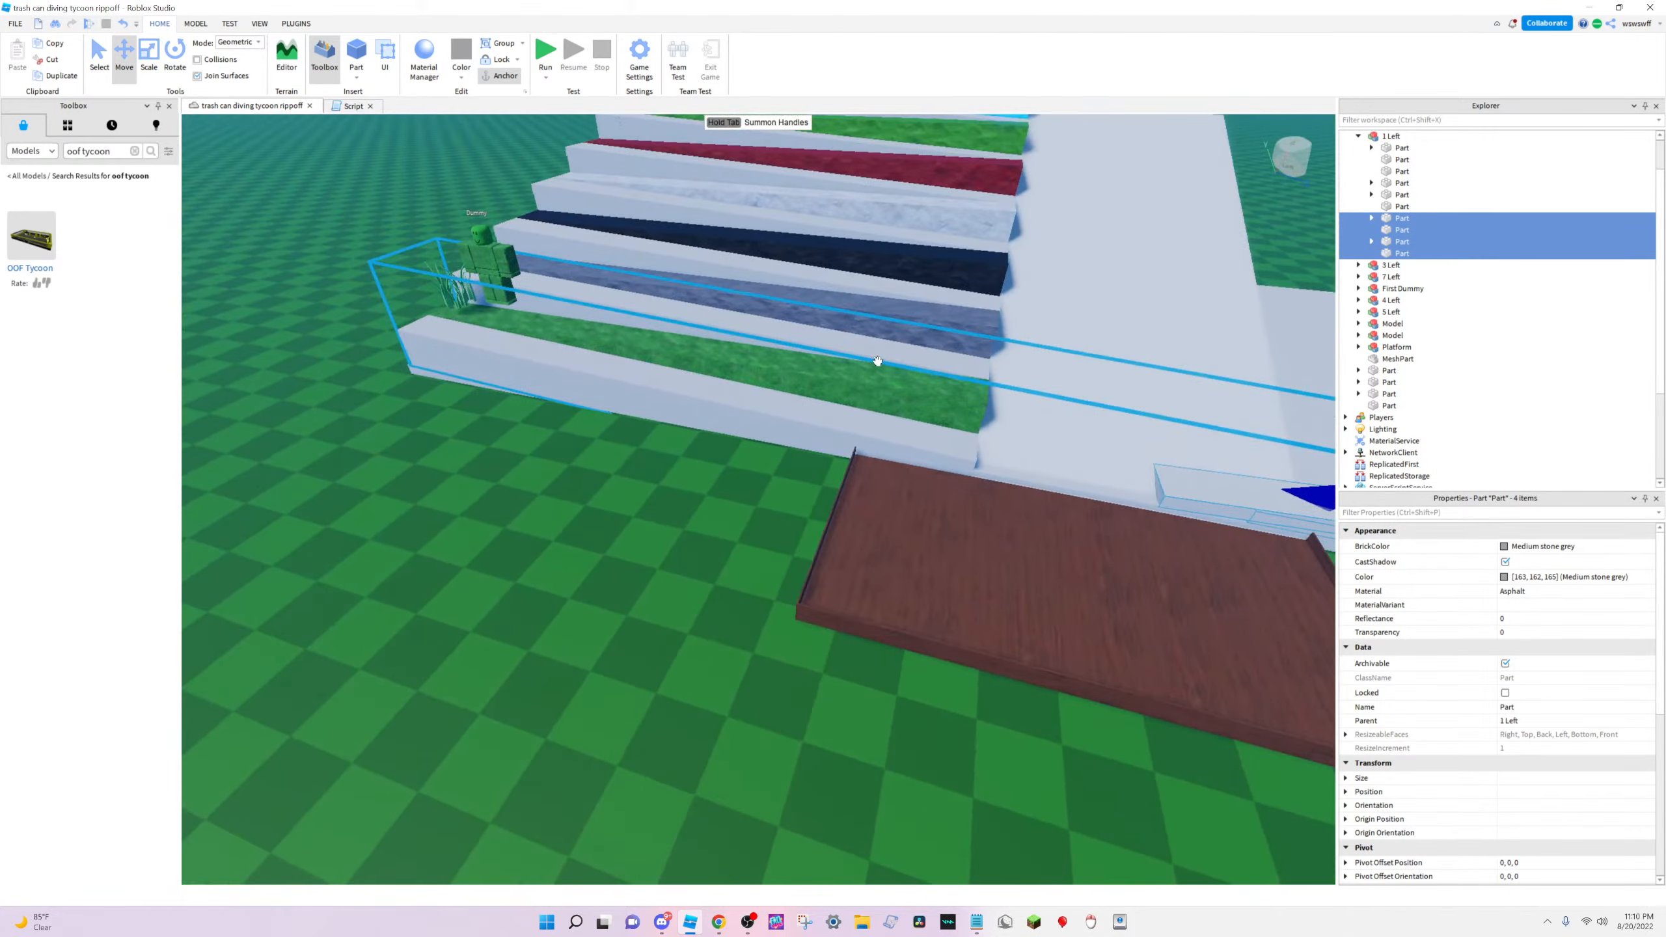
right_drag(877, 361, 894, 422)
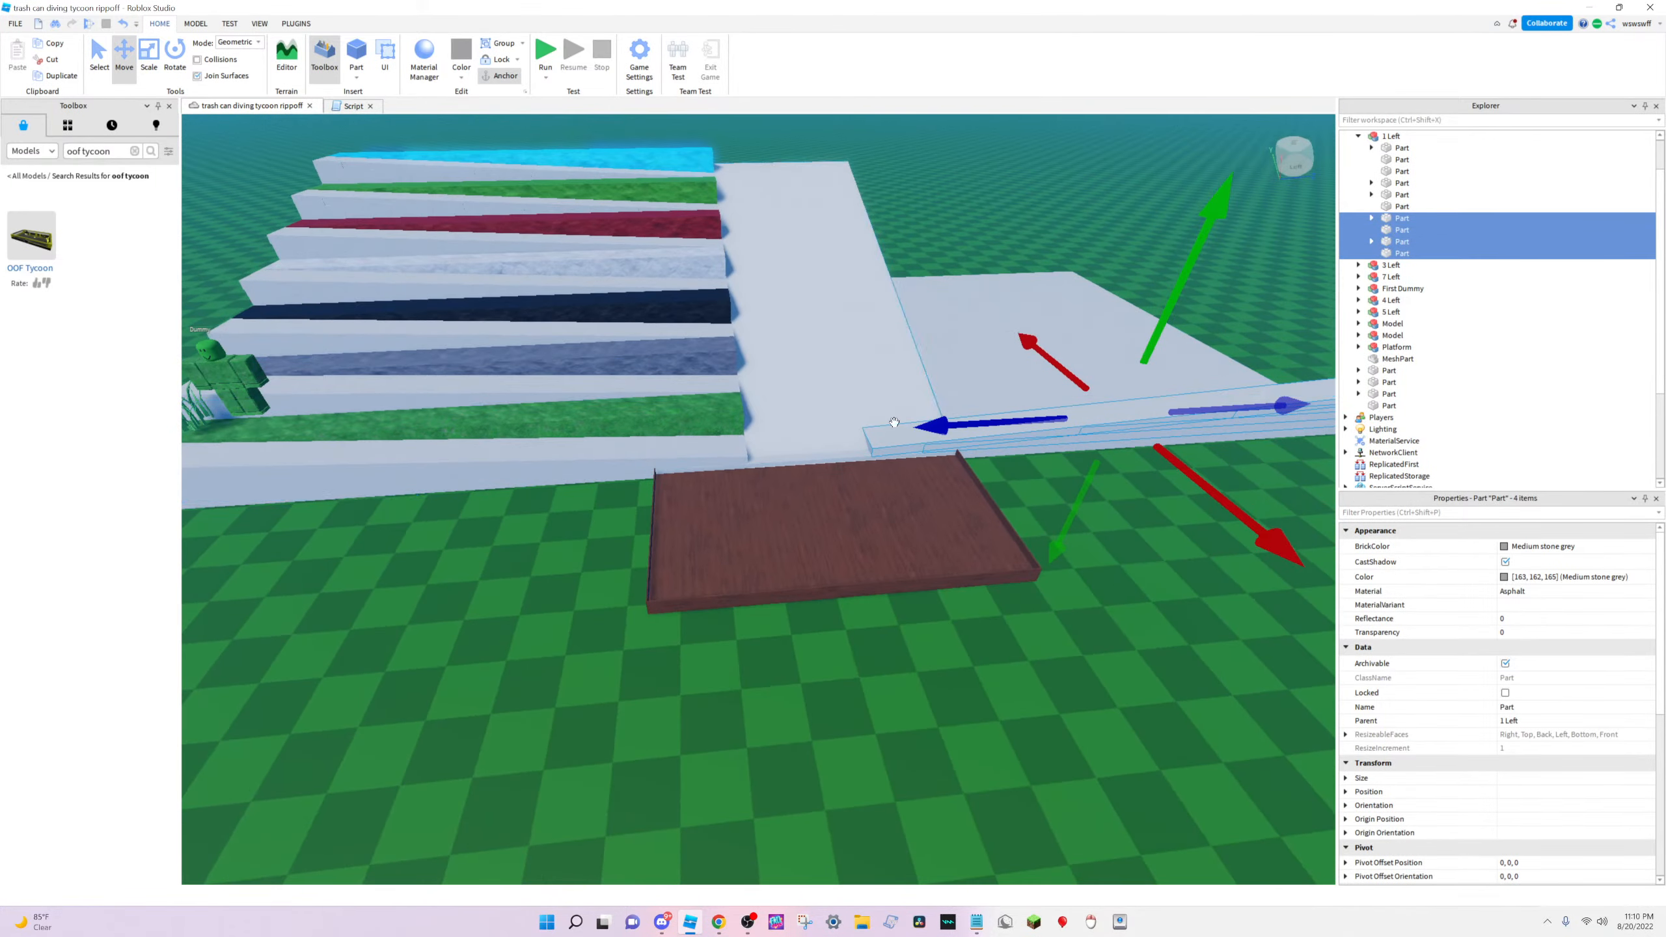
scroll(1398, 238, up, 2)
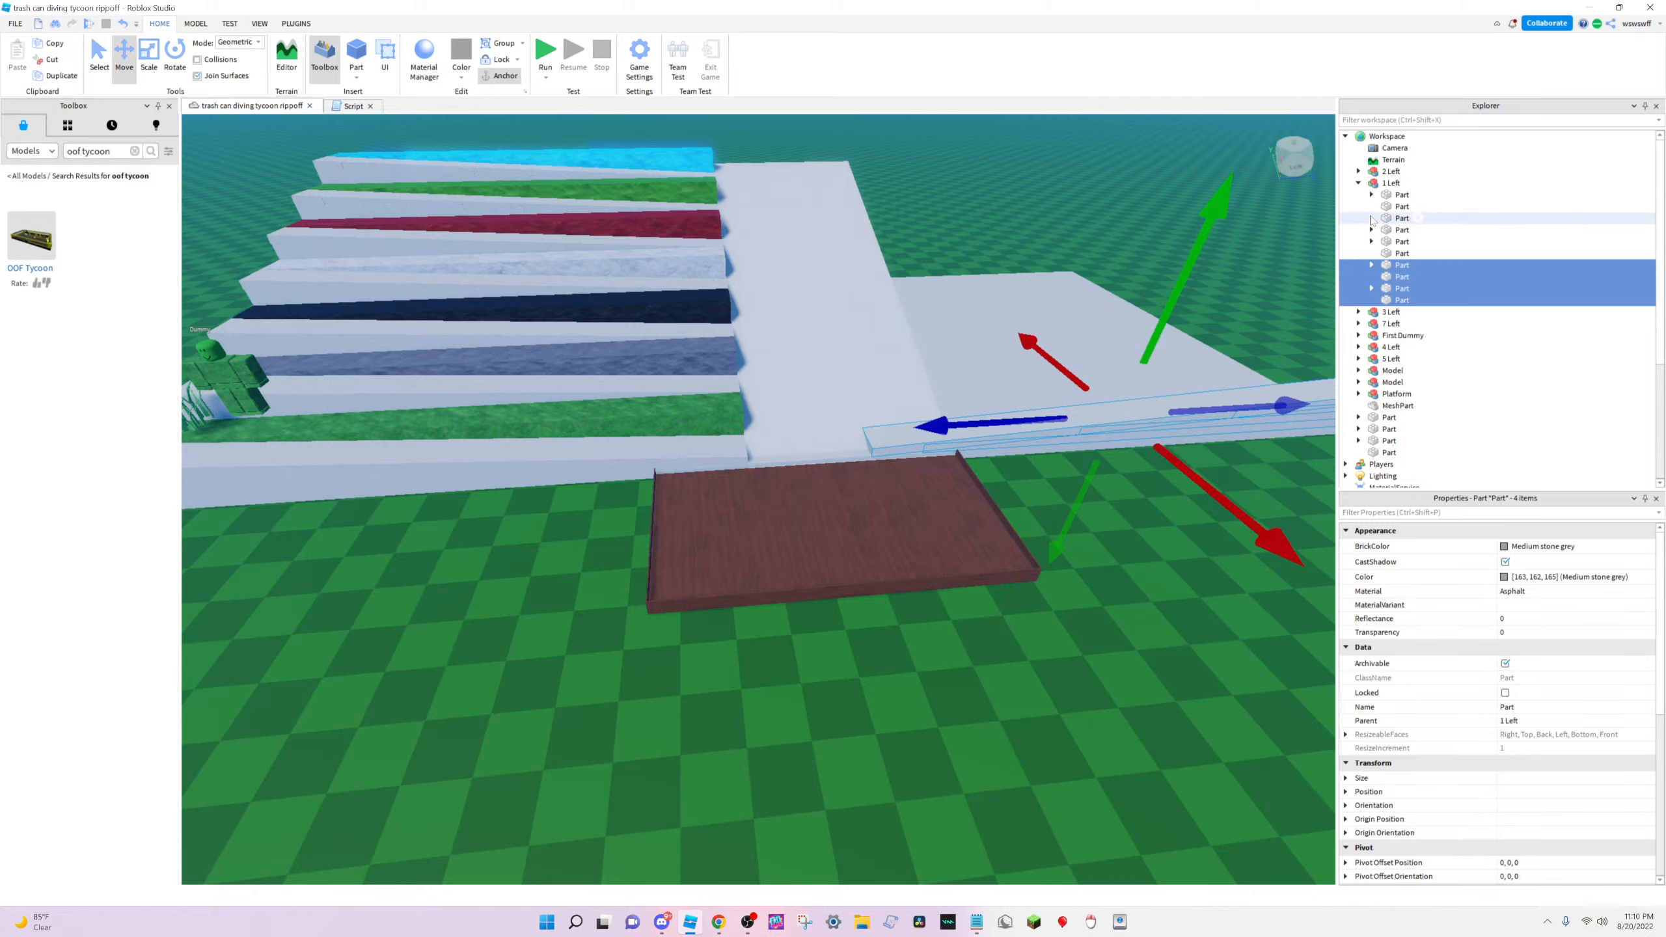
Group the four duplicated parts into a model and move it out of 1 Left directly into Workspace
right_click(1391, 288)
click(1421, 393)
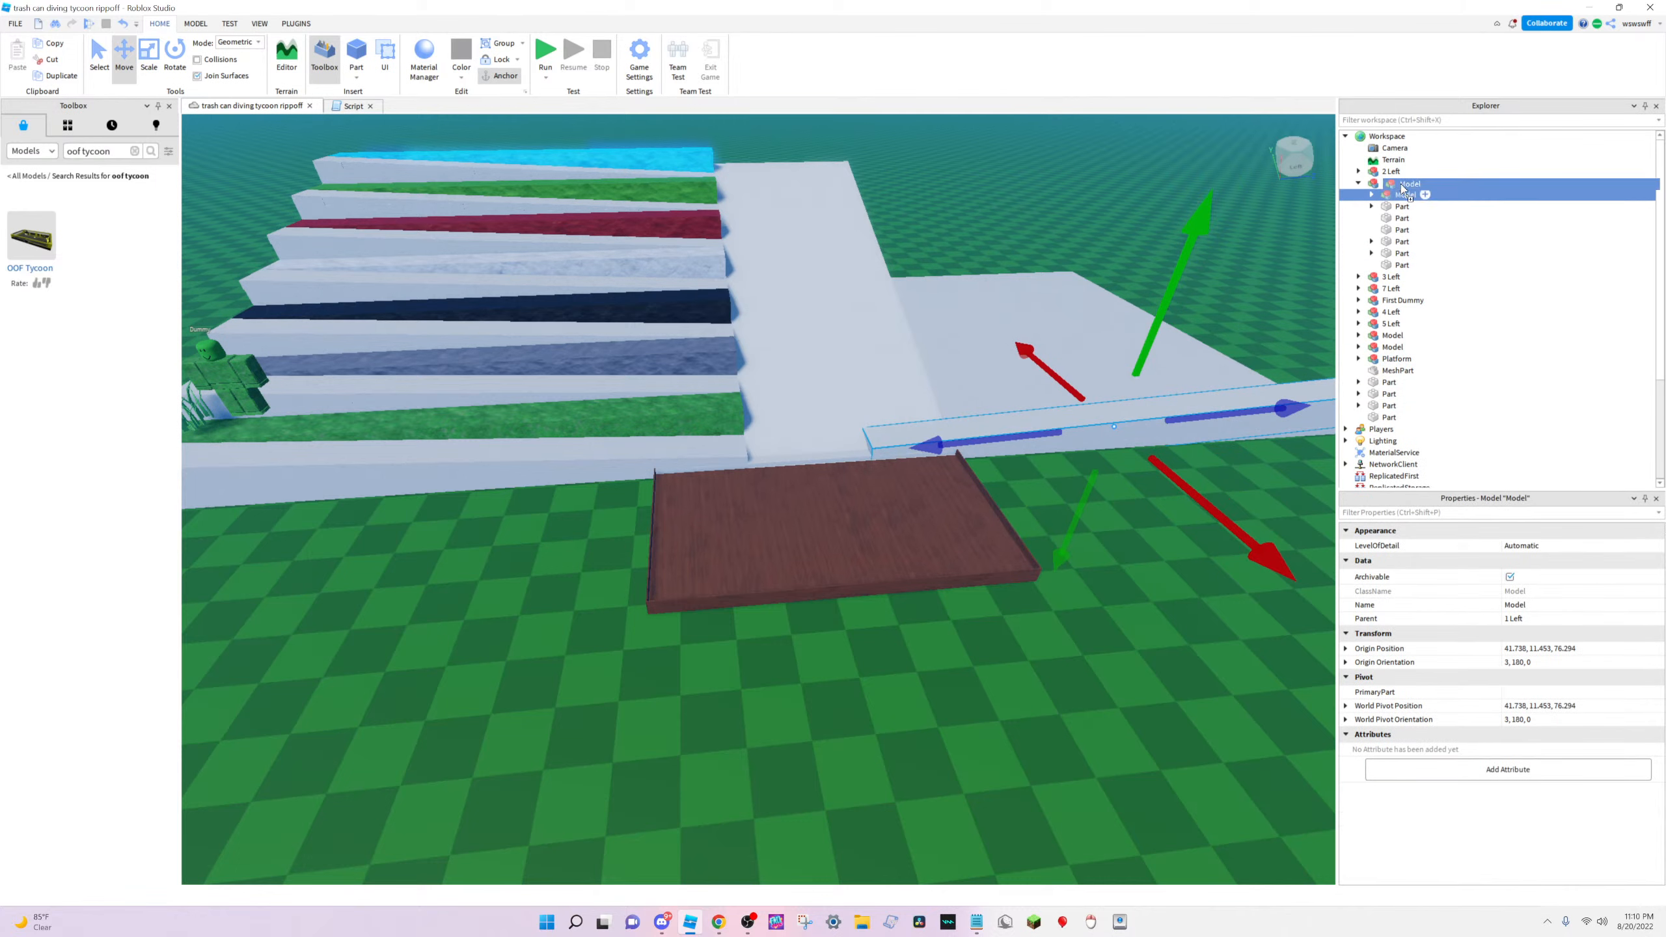
drag(1402, 189, 1386, 136)
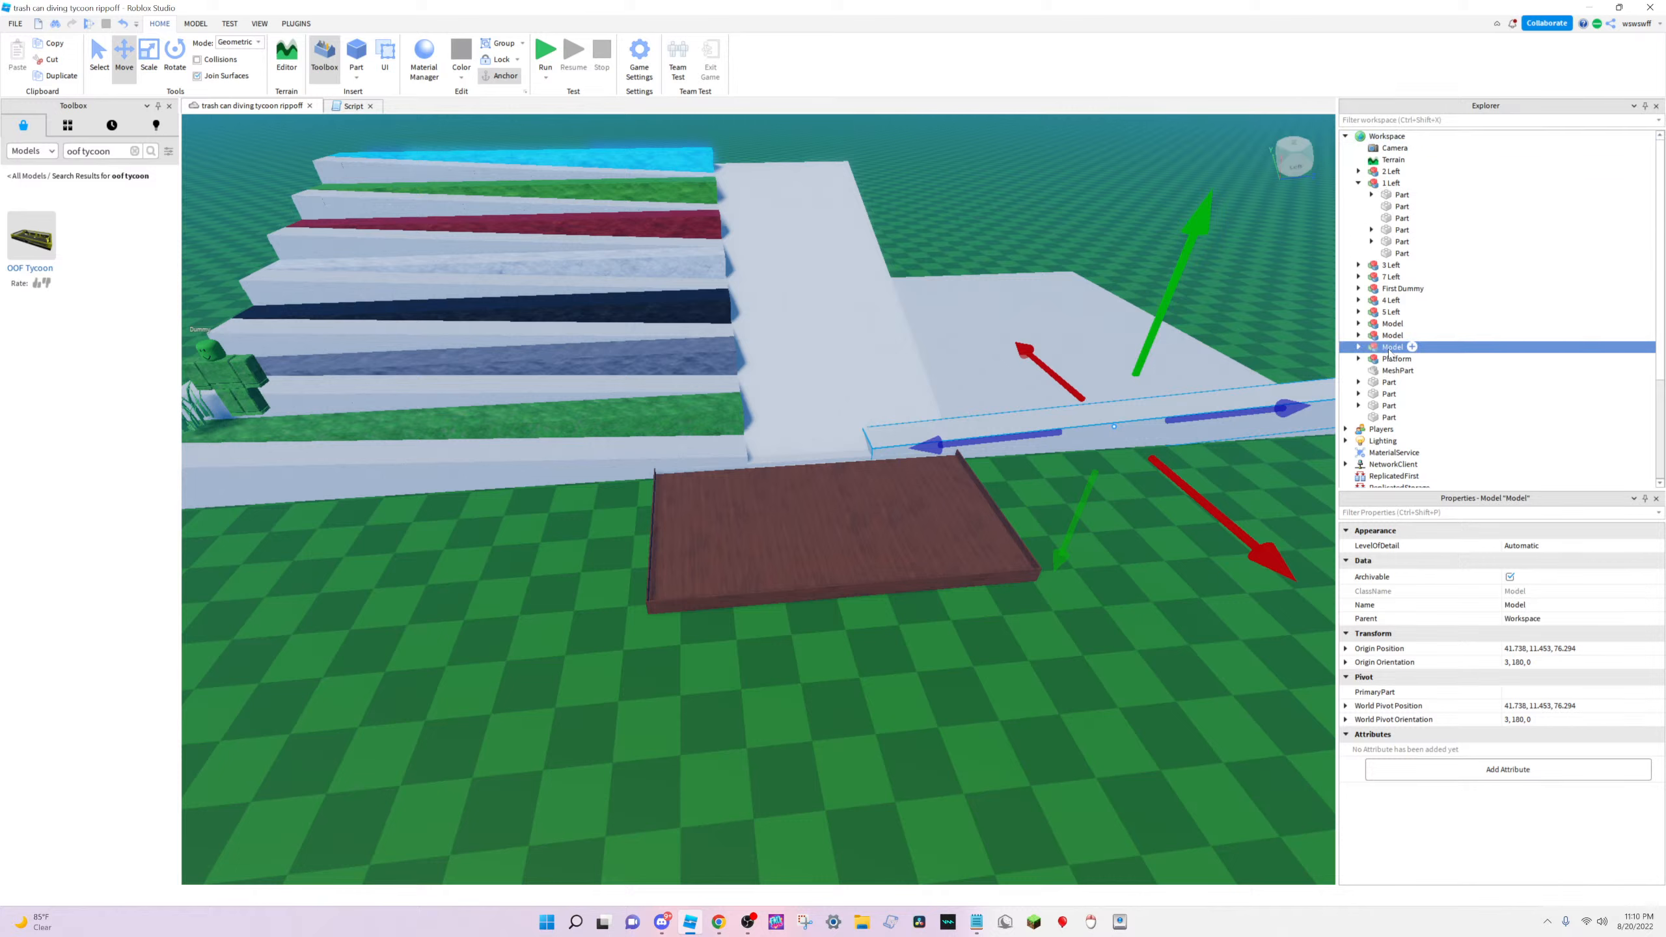
Rename the new model of duplicated parts as 1 Right
text(nam)
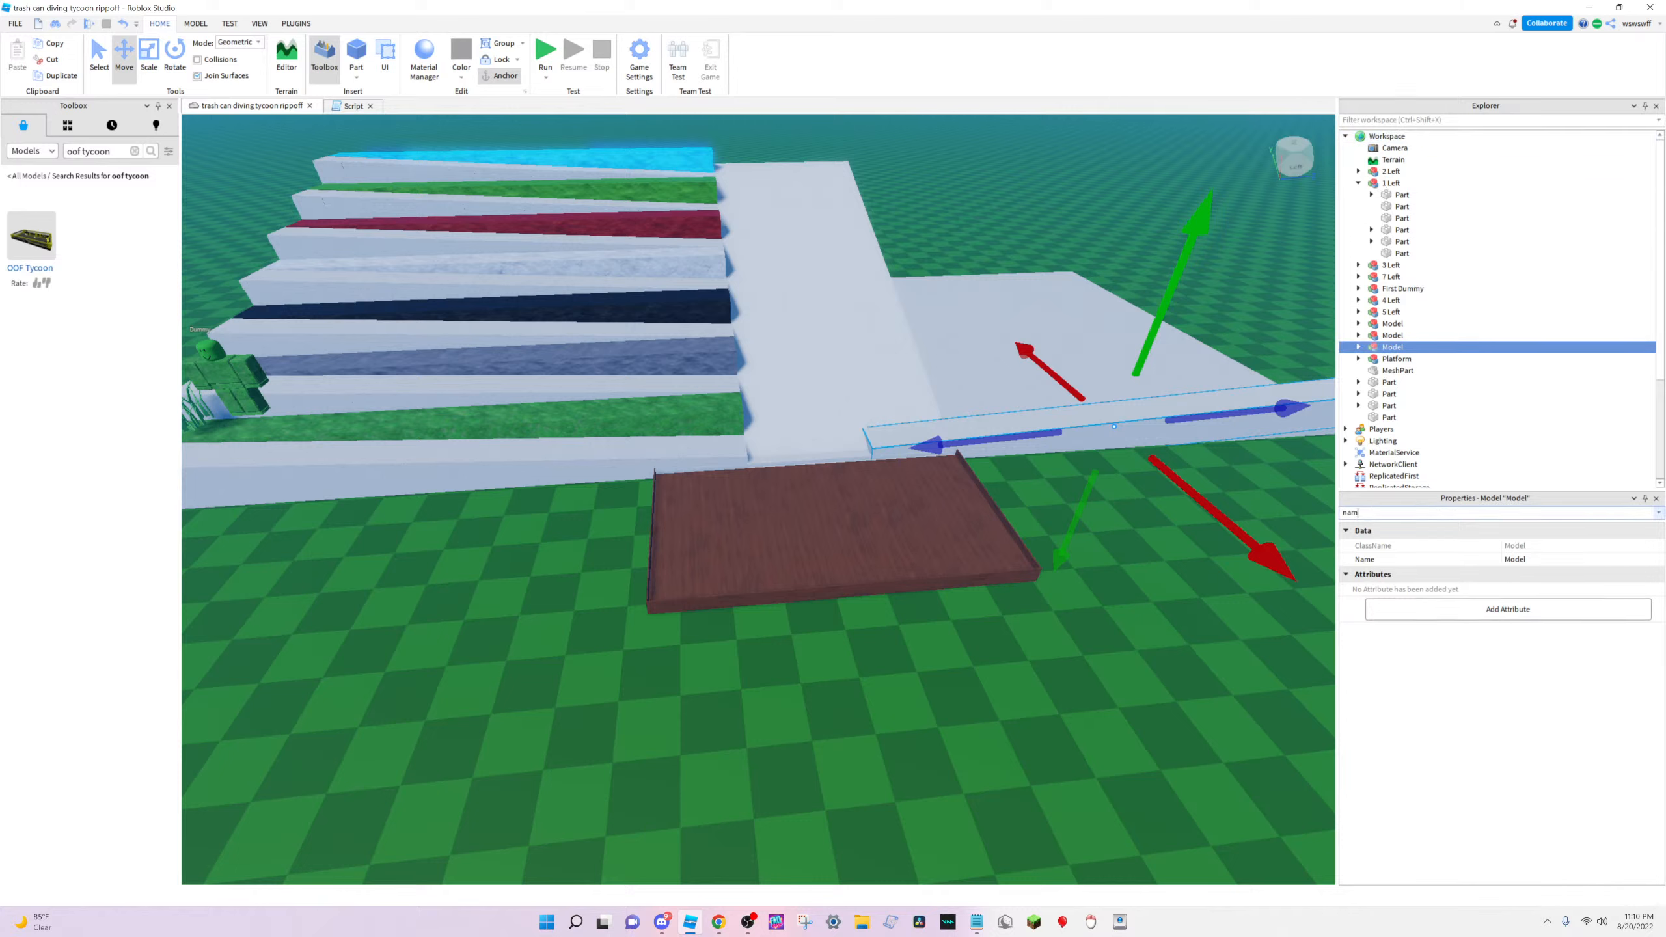
click(1508, 559)
text(1 Right)
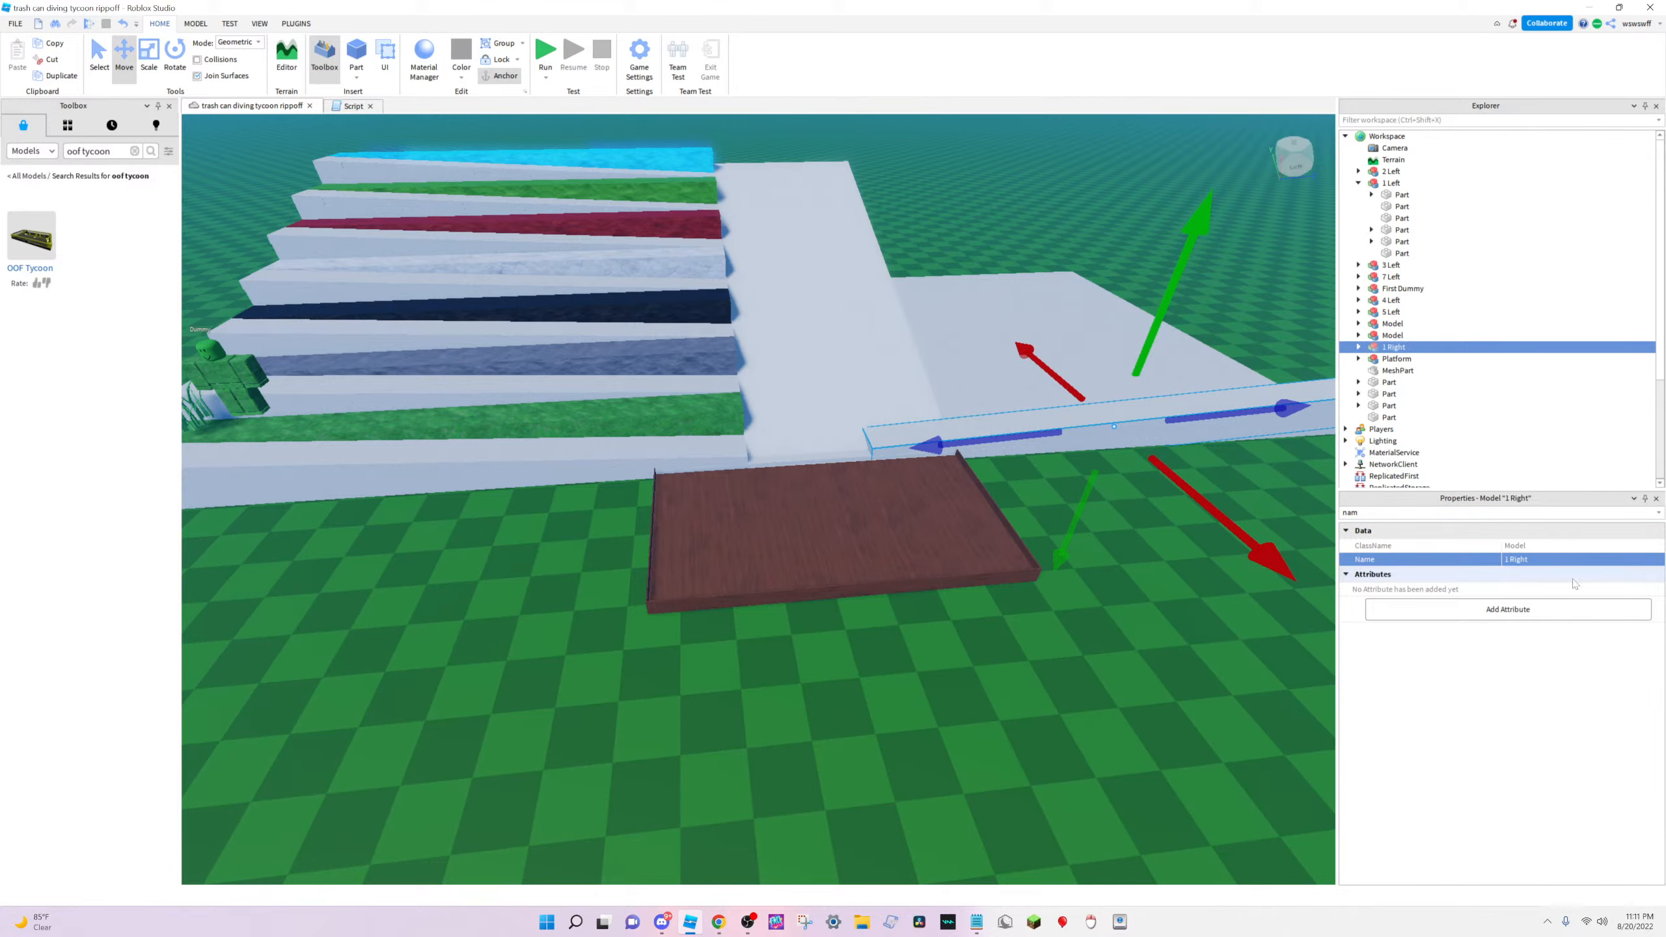
right_drag(825, 781, 692, 740)
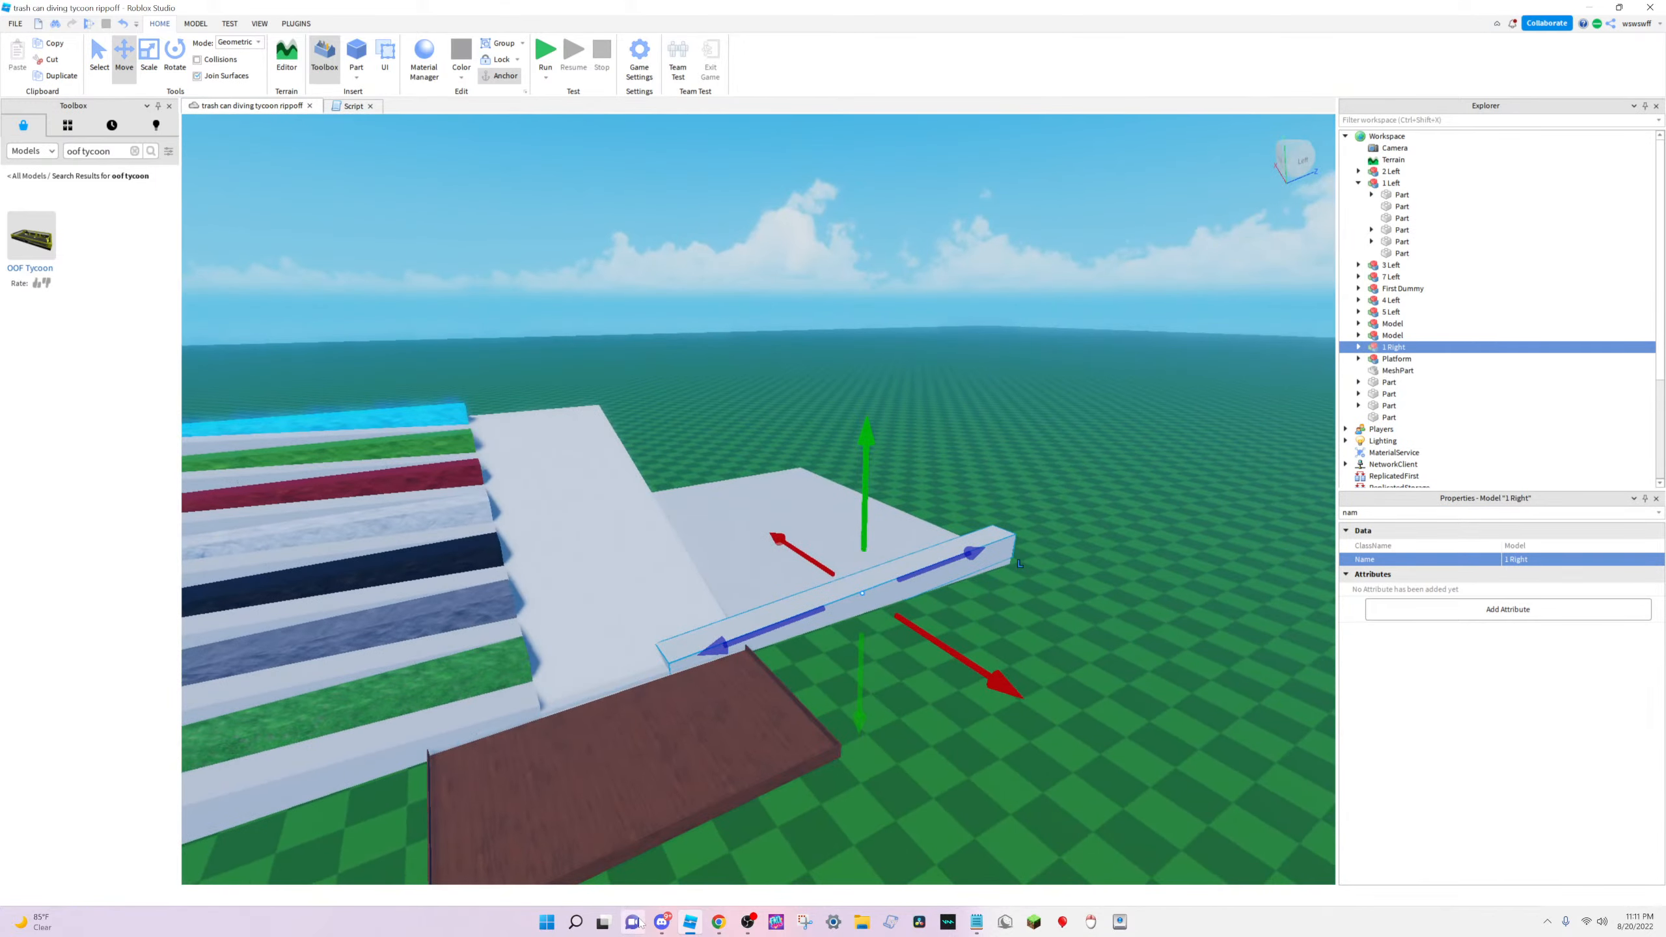
Switch to Discord and send "bro u can leave its okay we dont have any problems rn sorry" to the open group chat
click(662, 922)
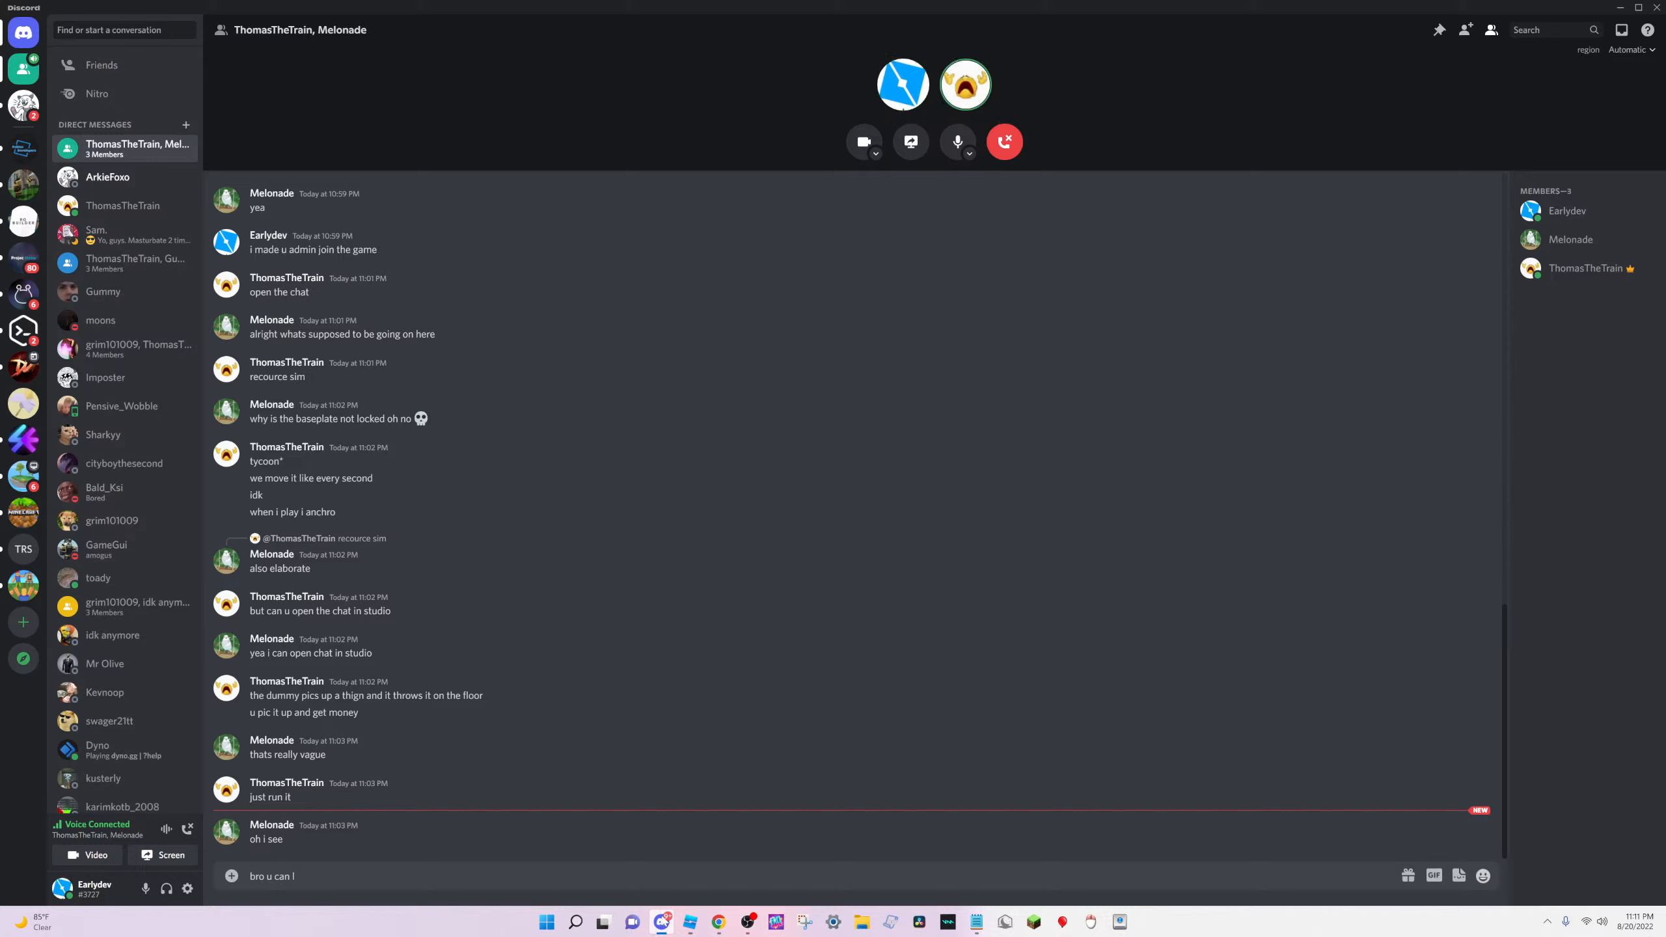
text(bro u can l)
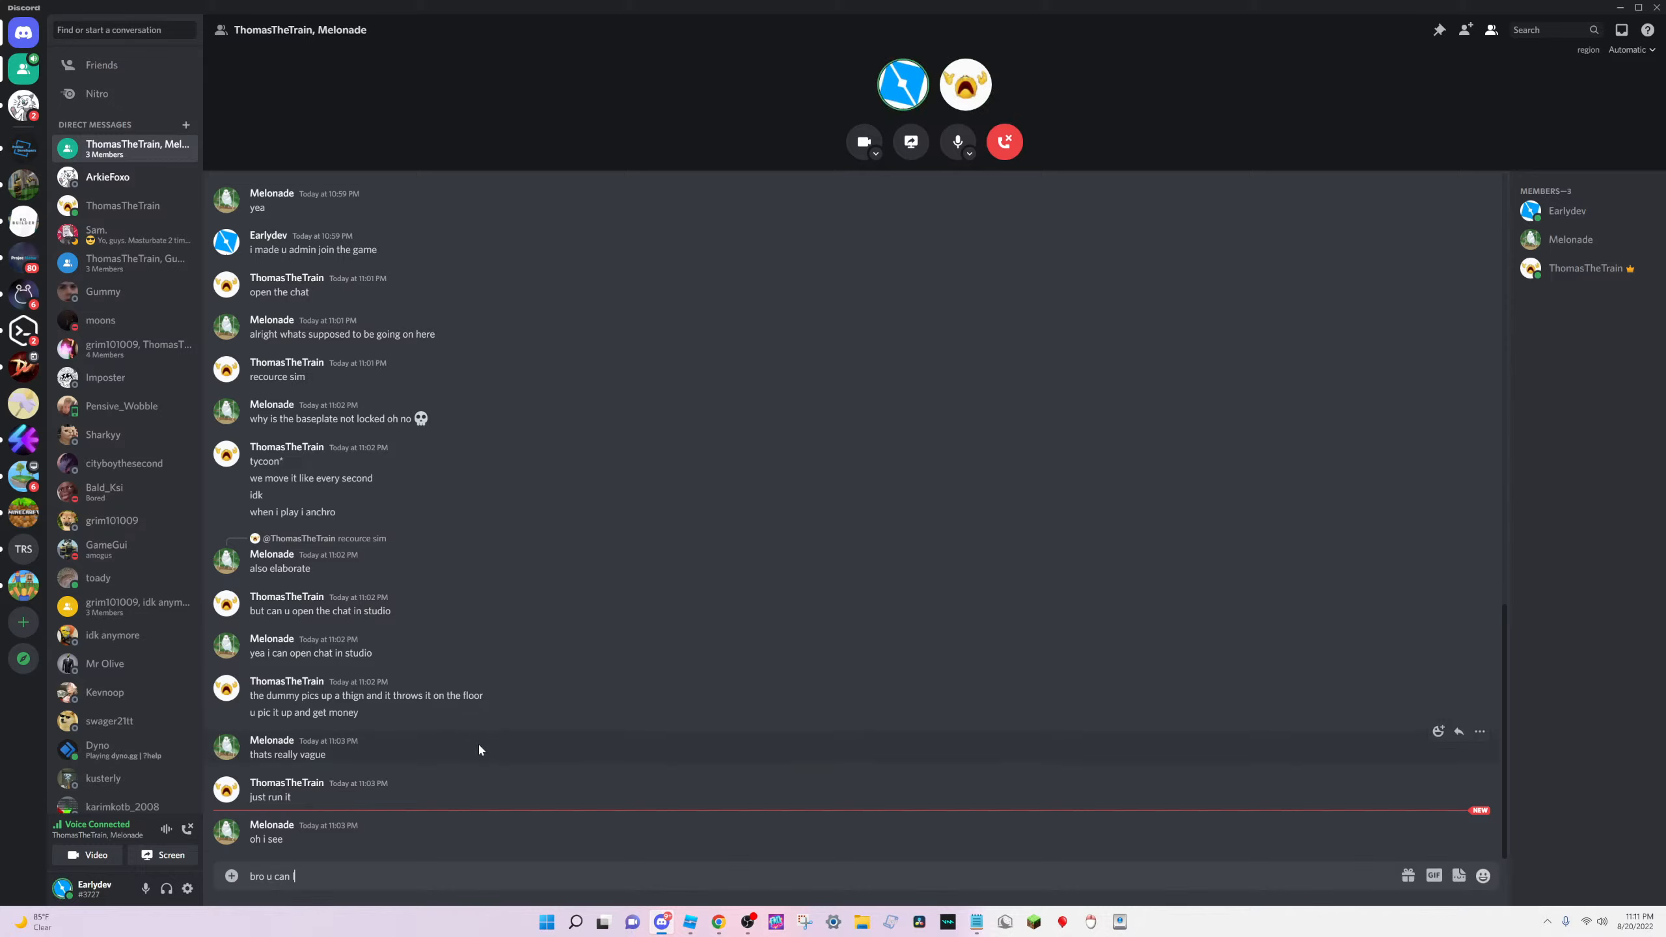
text(eave its okay we dont have any prov)
key(BackSpace)
text(blems rn sorry)
key(Return)
Reply "yea" in the unread direct message, close that conversation, and look through the other chats
click(23, 105)
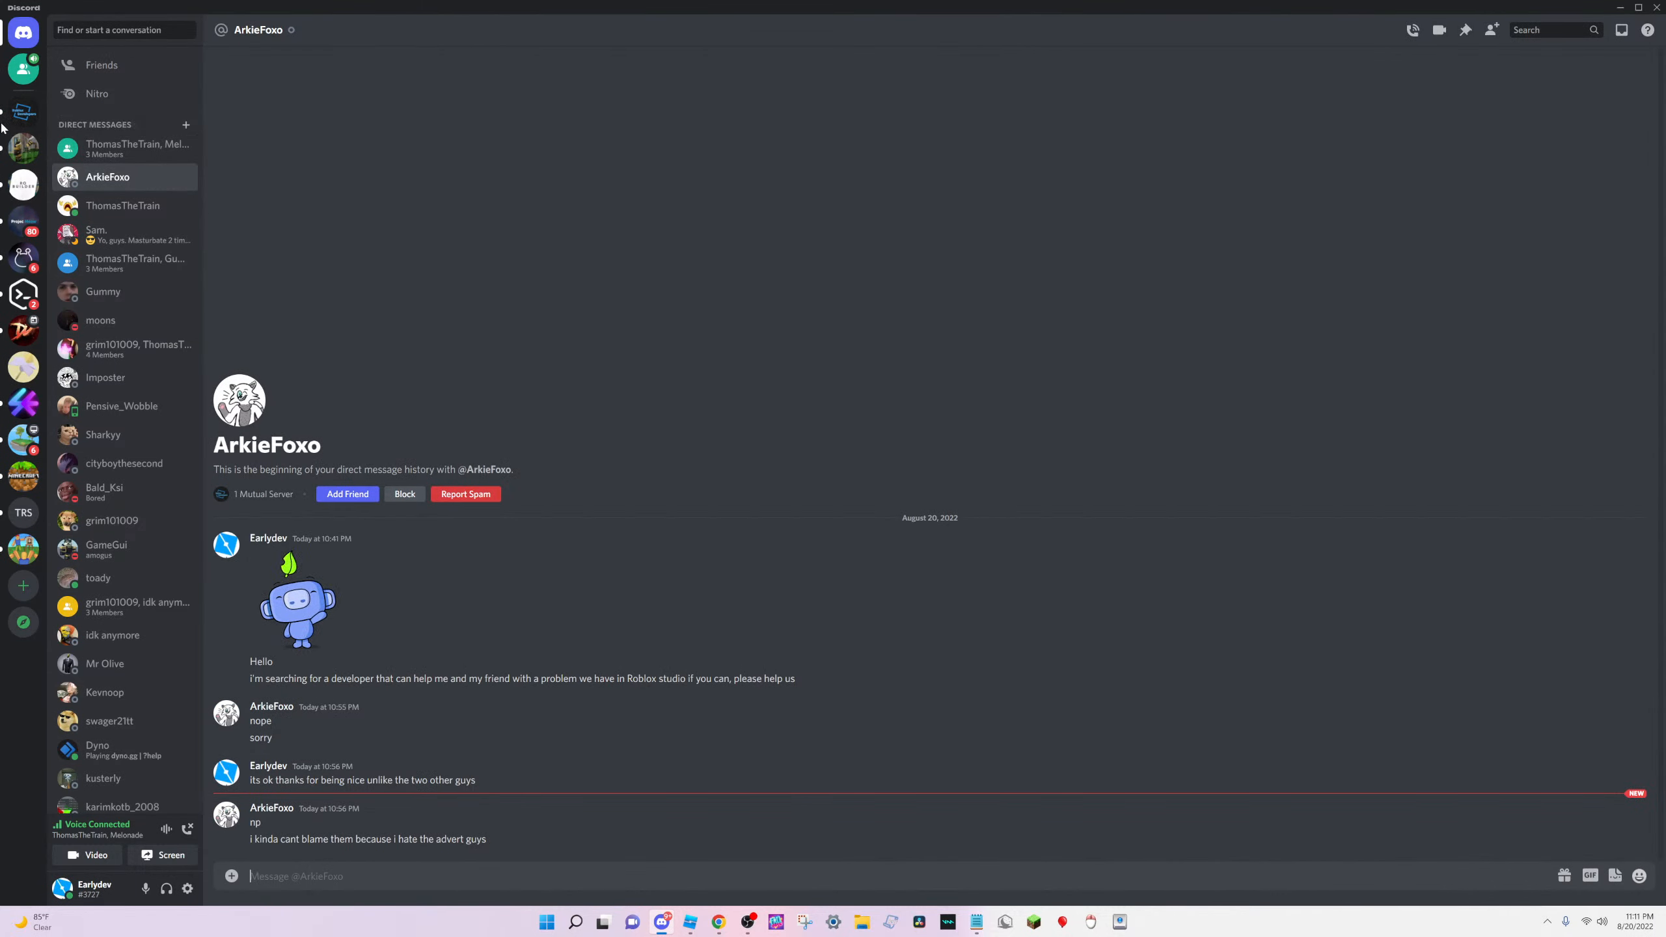
text(yea)
key(Return)
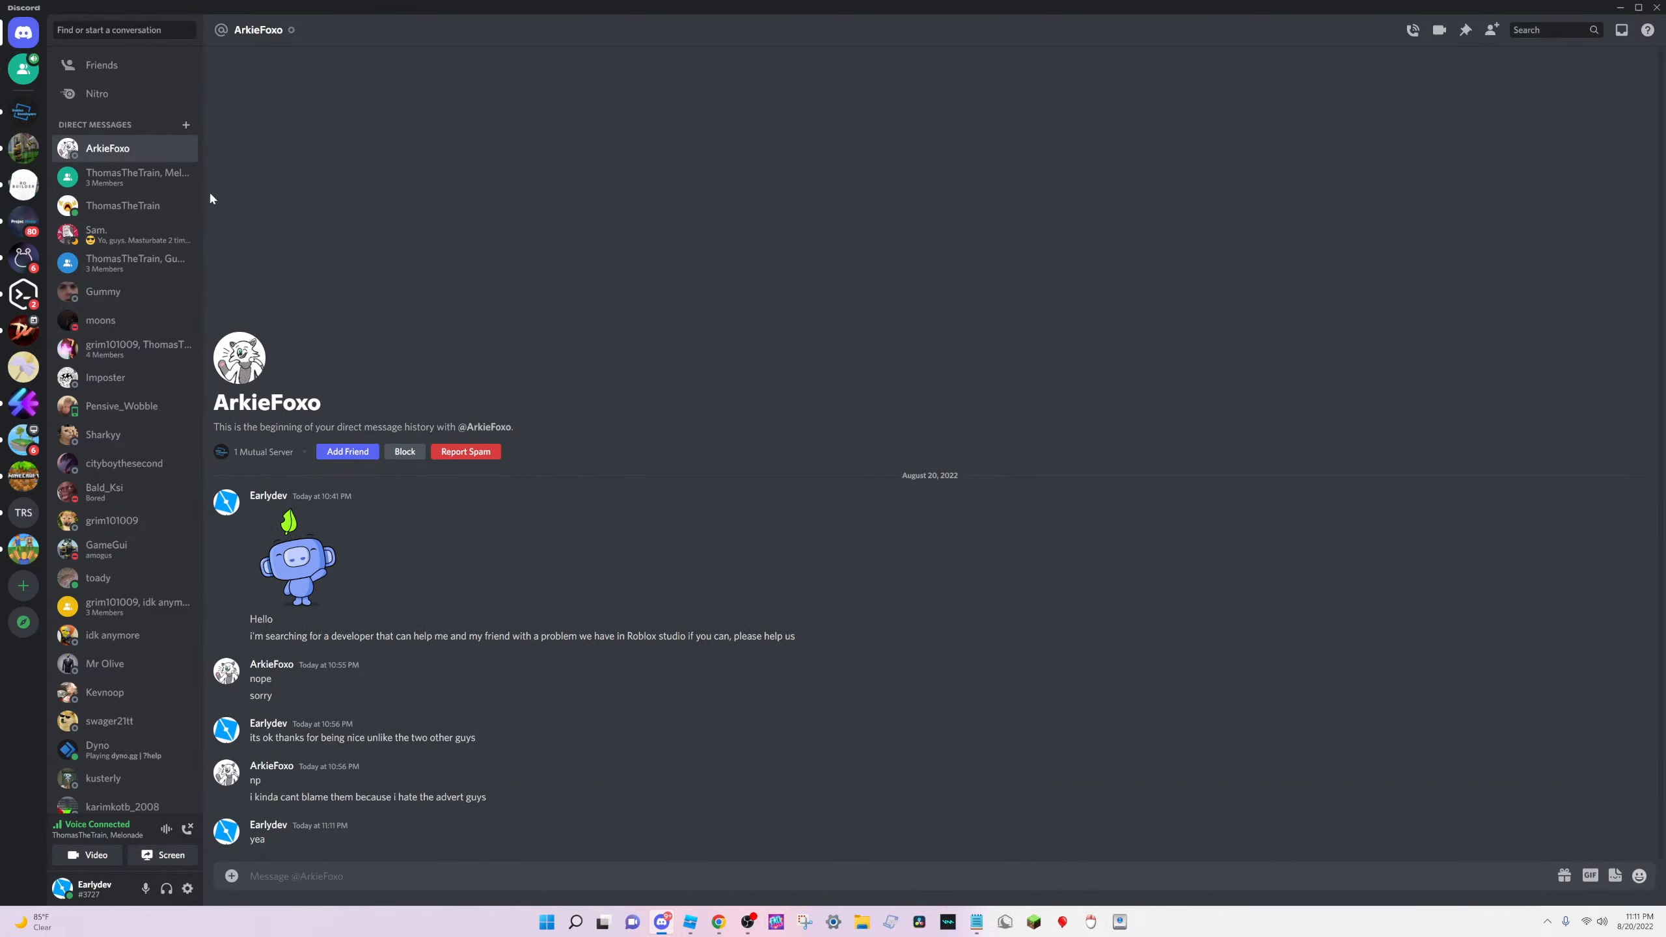
click(186, 148)
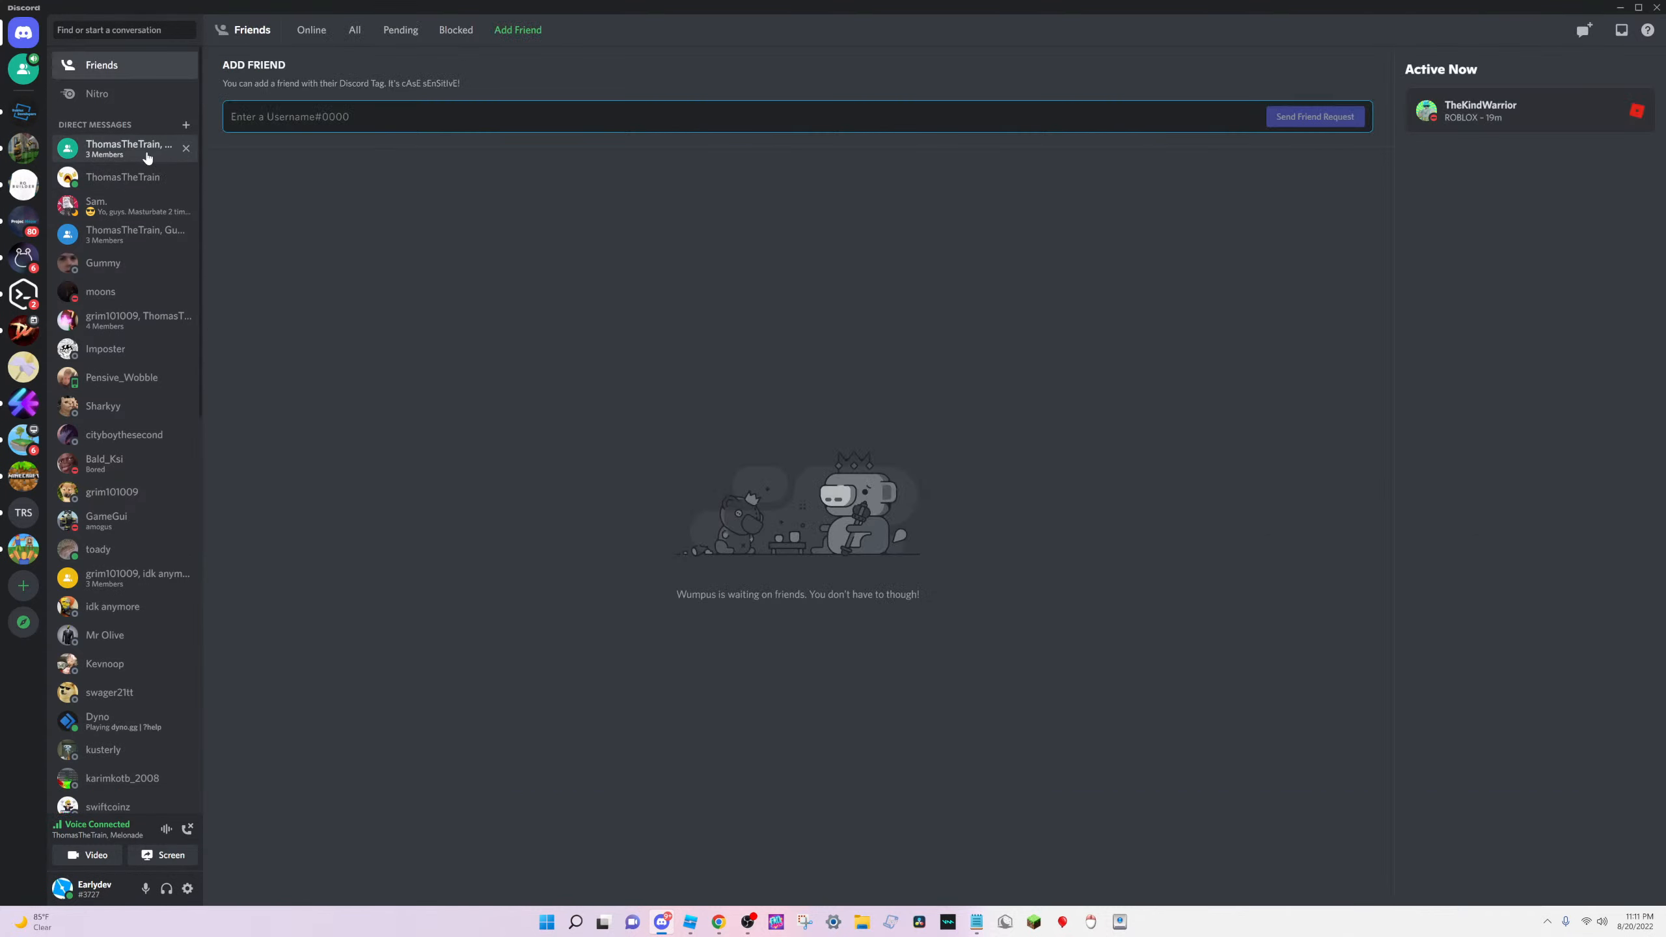
click(147, 157)
click(132, 208)
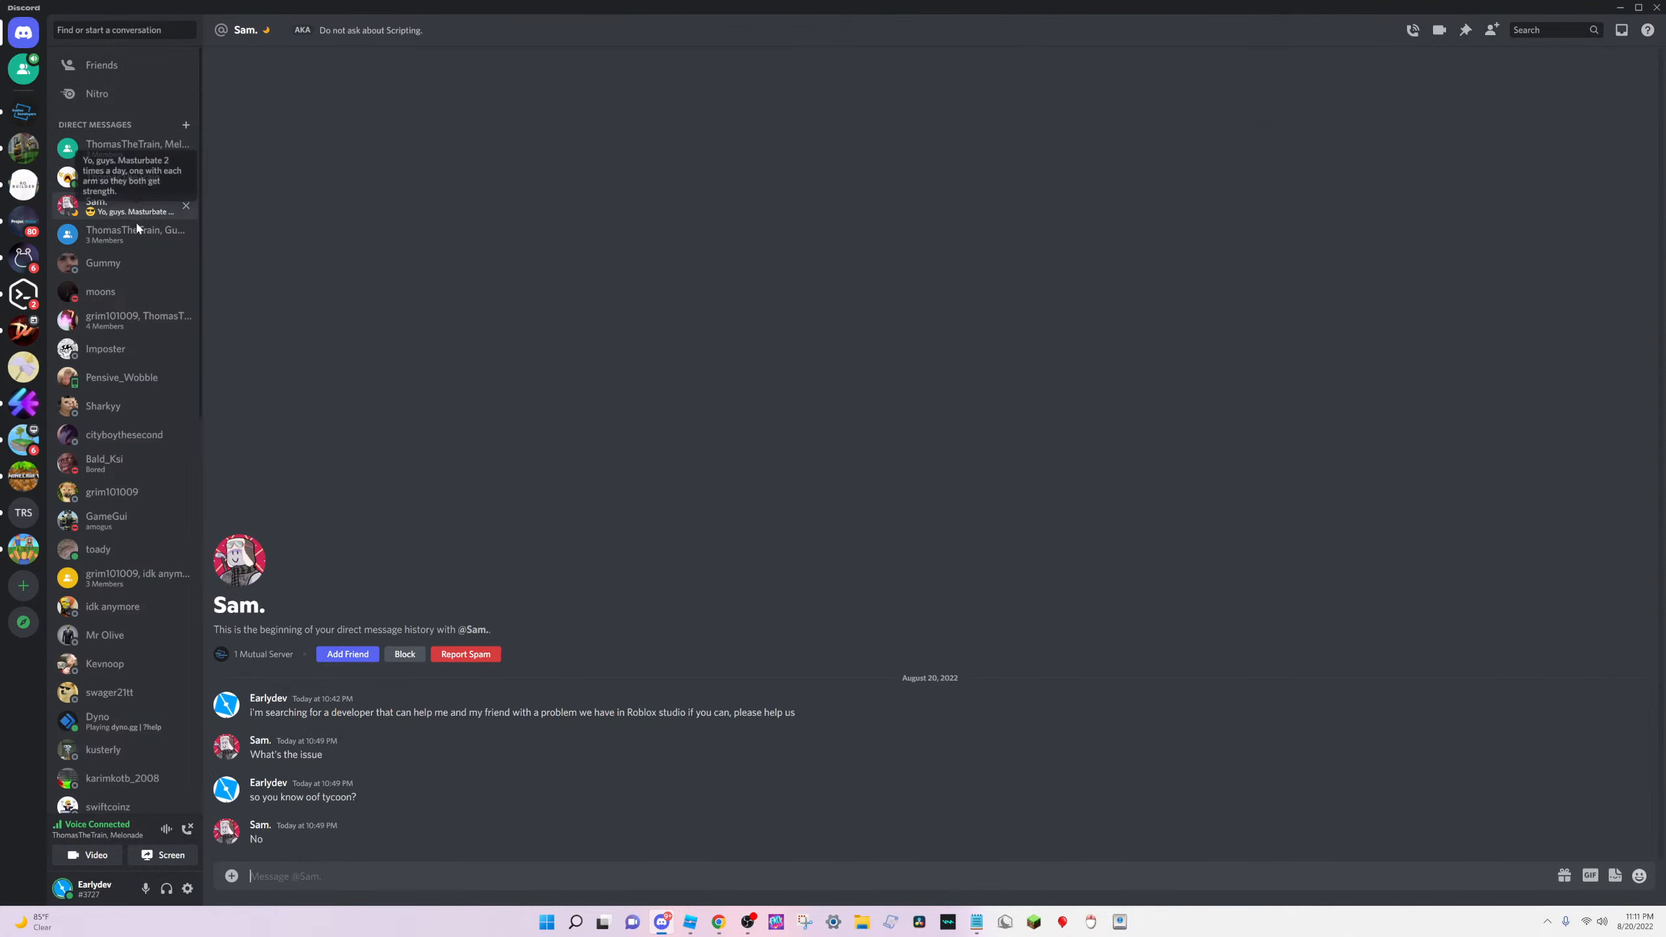
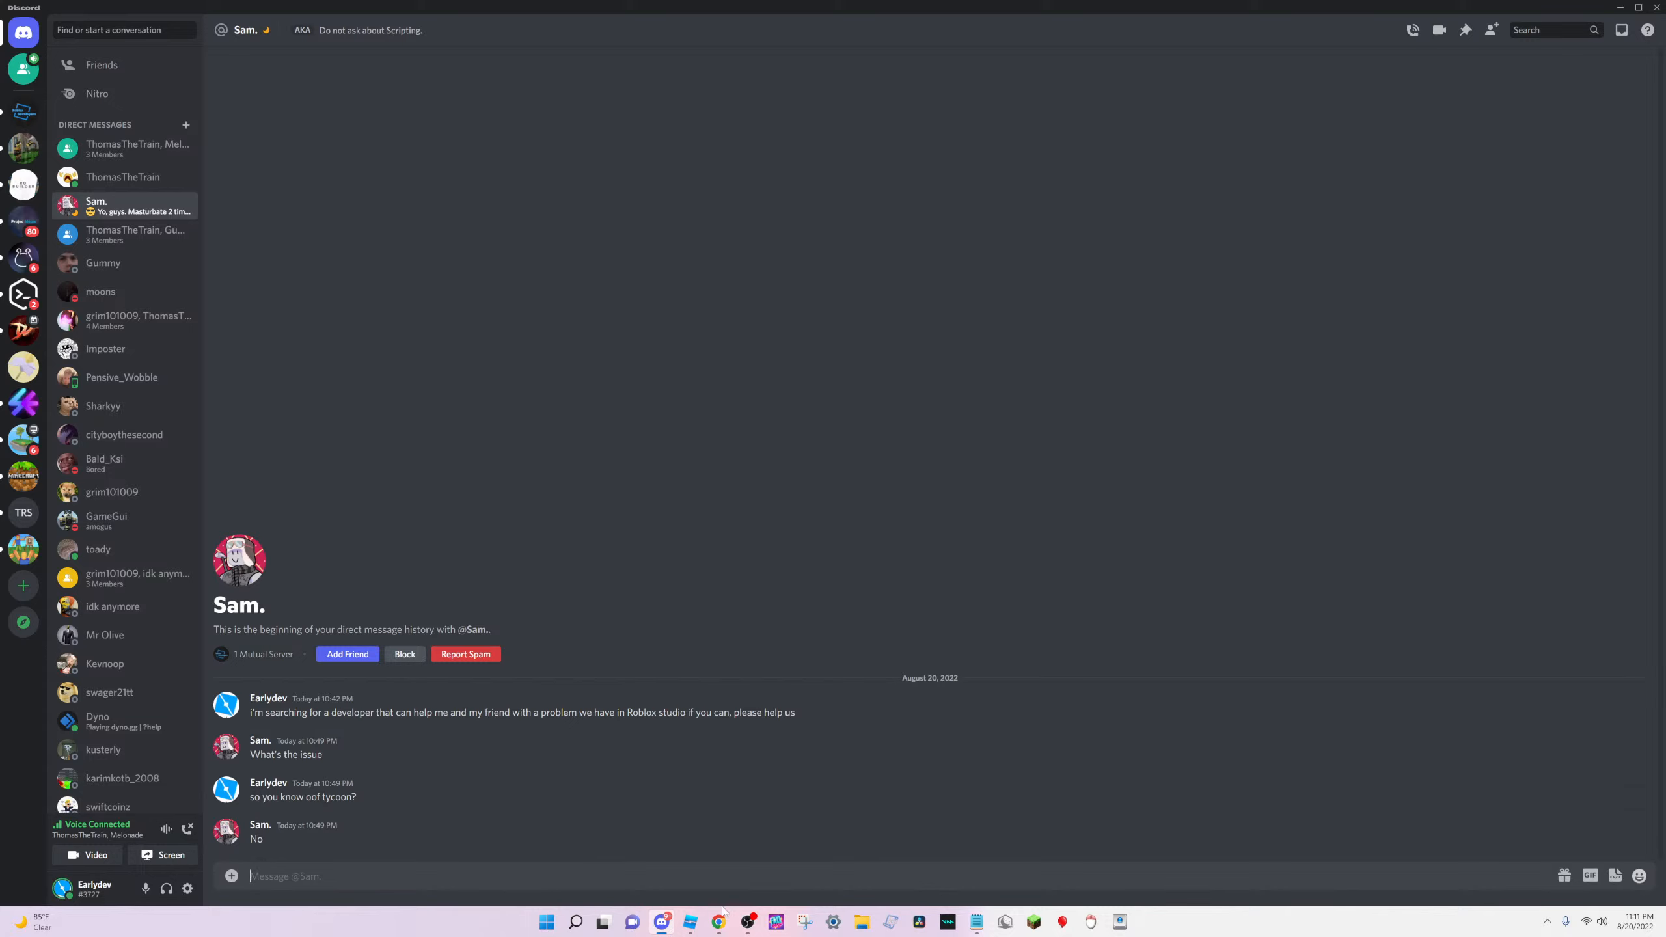
Switch back to Roblox Studio and duplicate the two Grass parts of the 1 Left model
click(690, 922)
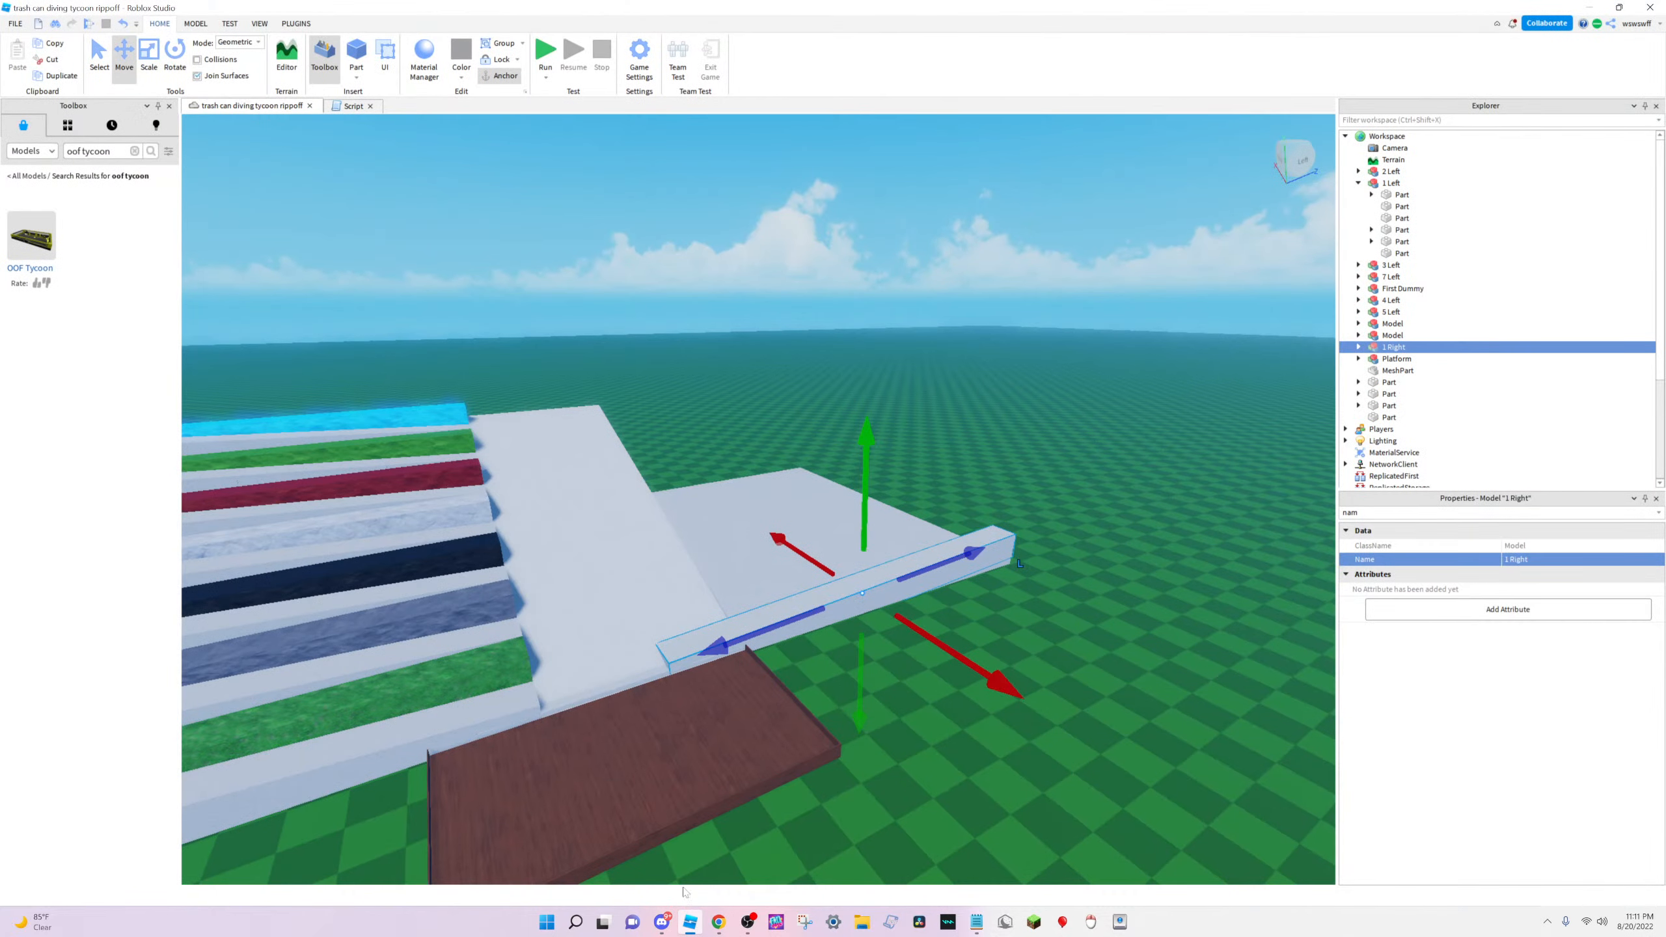
scroll(989, 636, down, 5)
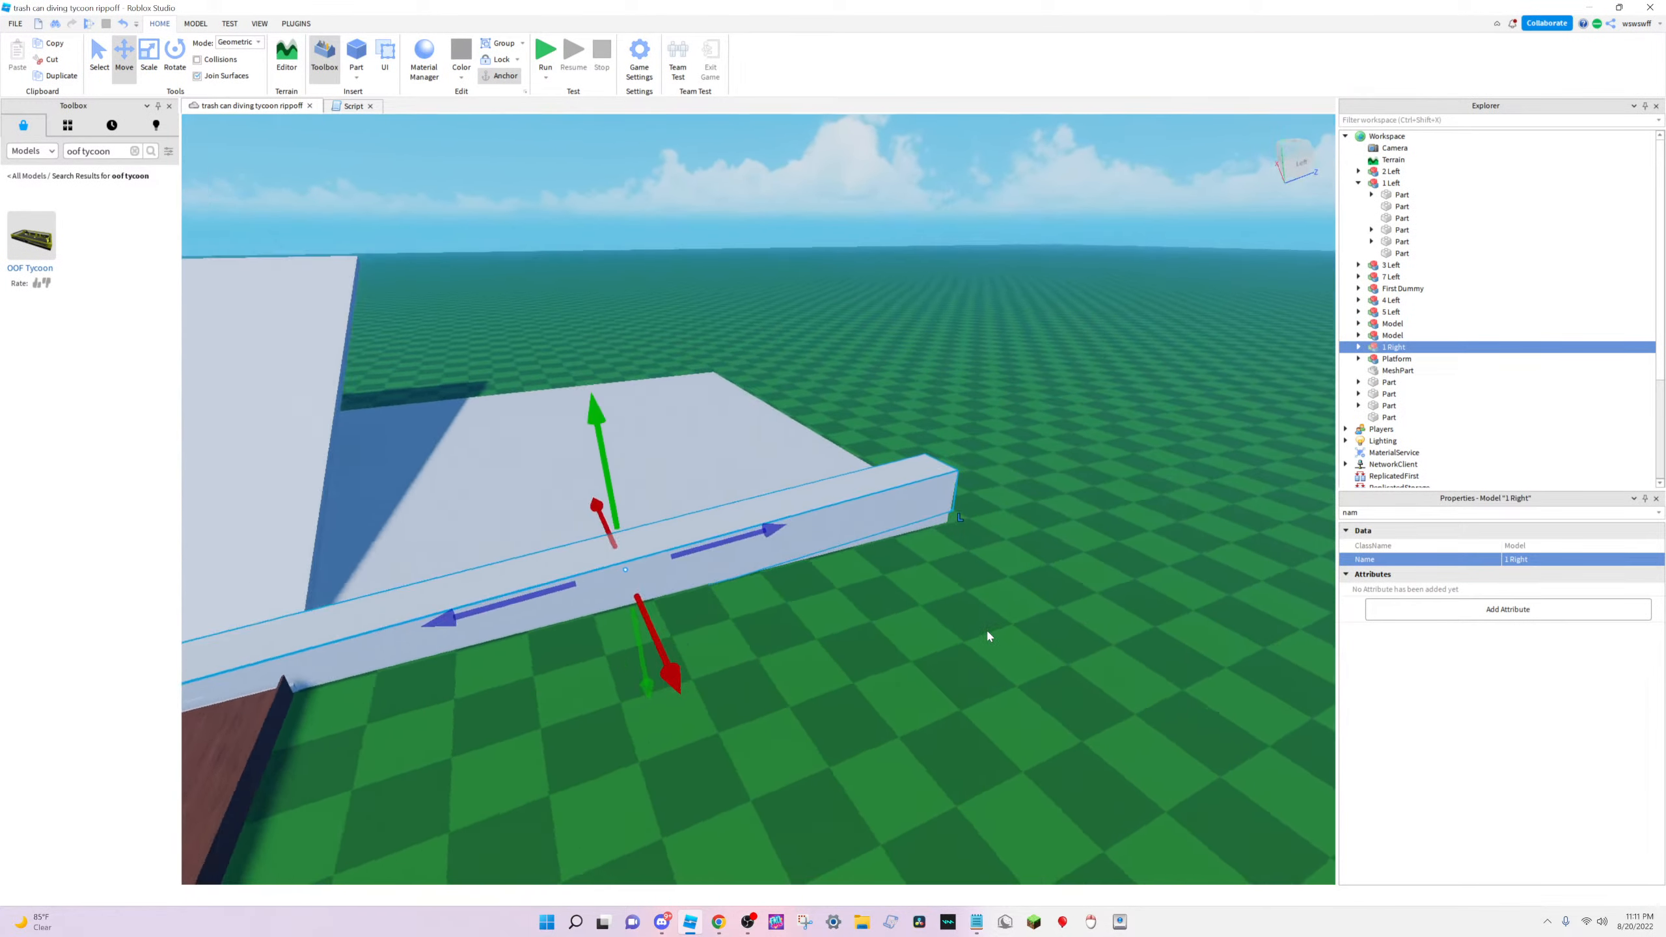
right_drag(989, 635, 986, 635)
key(a)
key(w)
click(551, 322)
scroll(550, 322, down, 5)
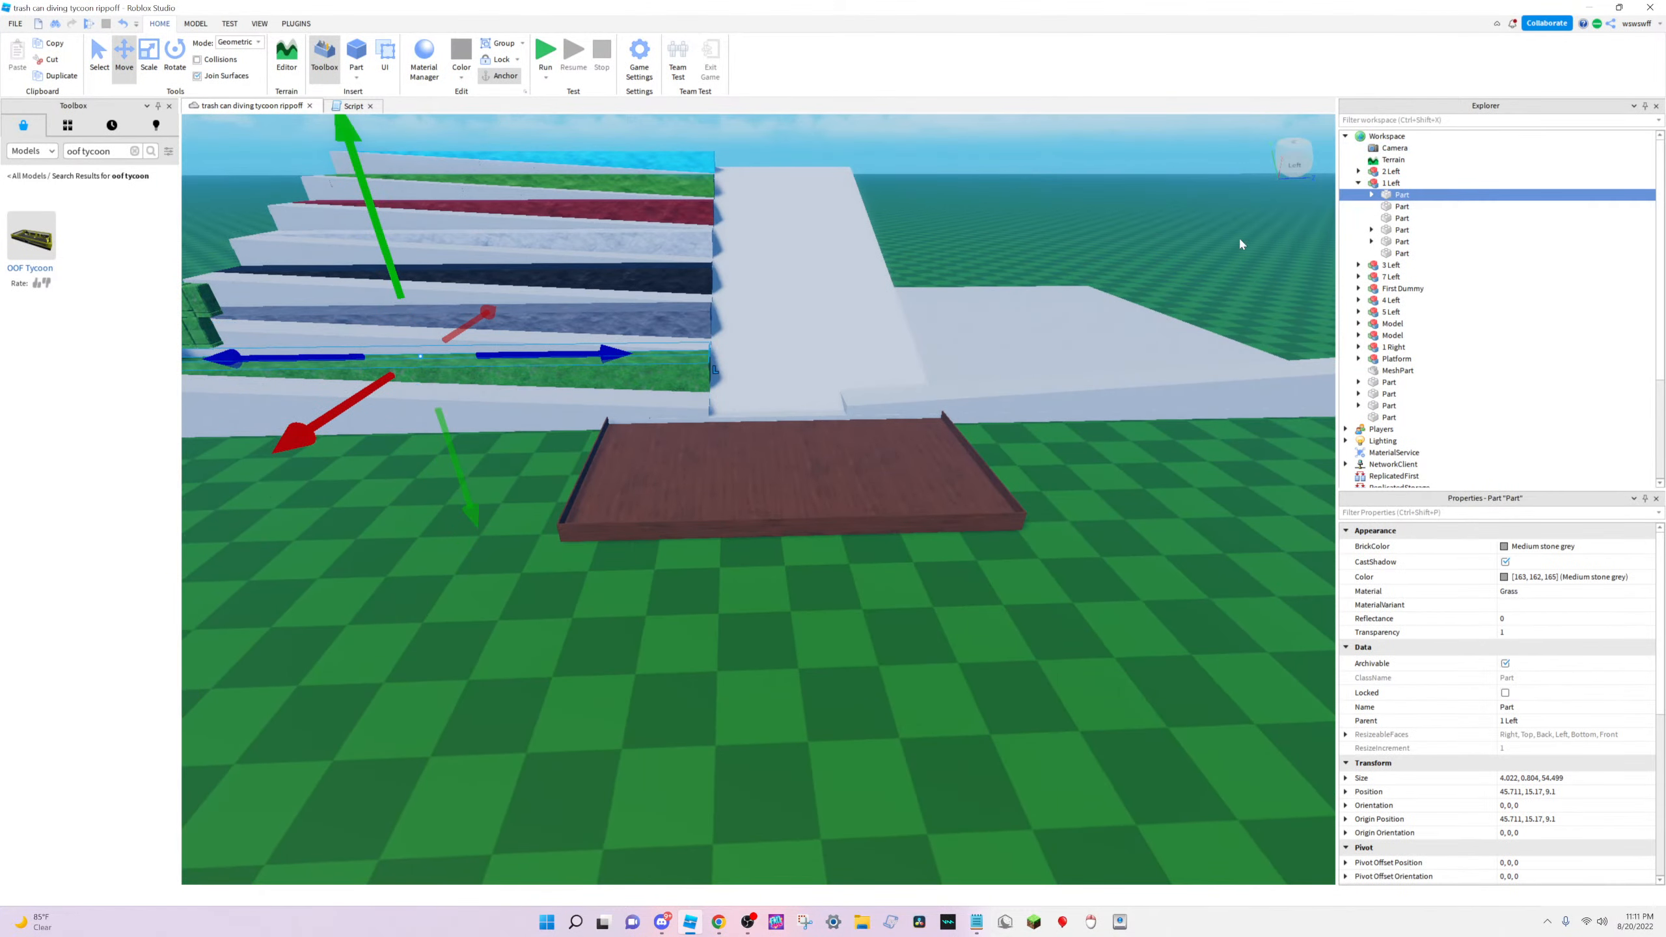
ctrl+click(1402, 207)
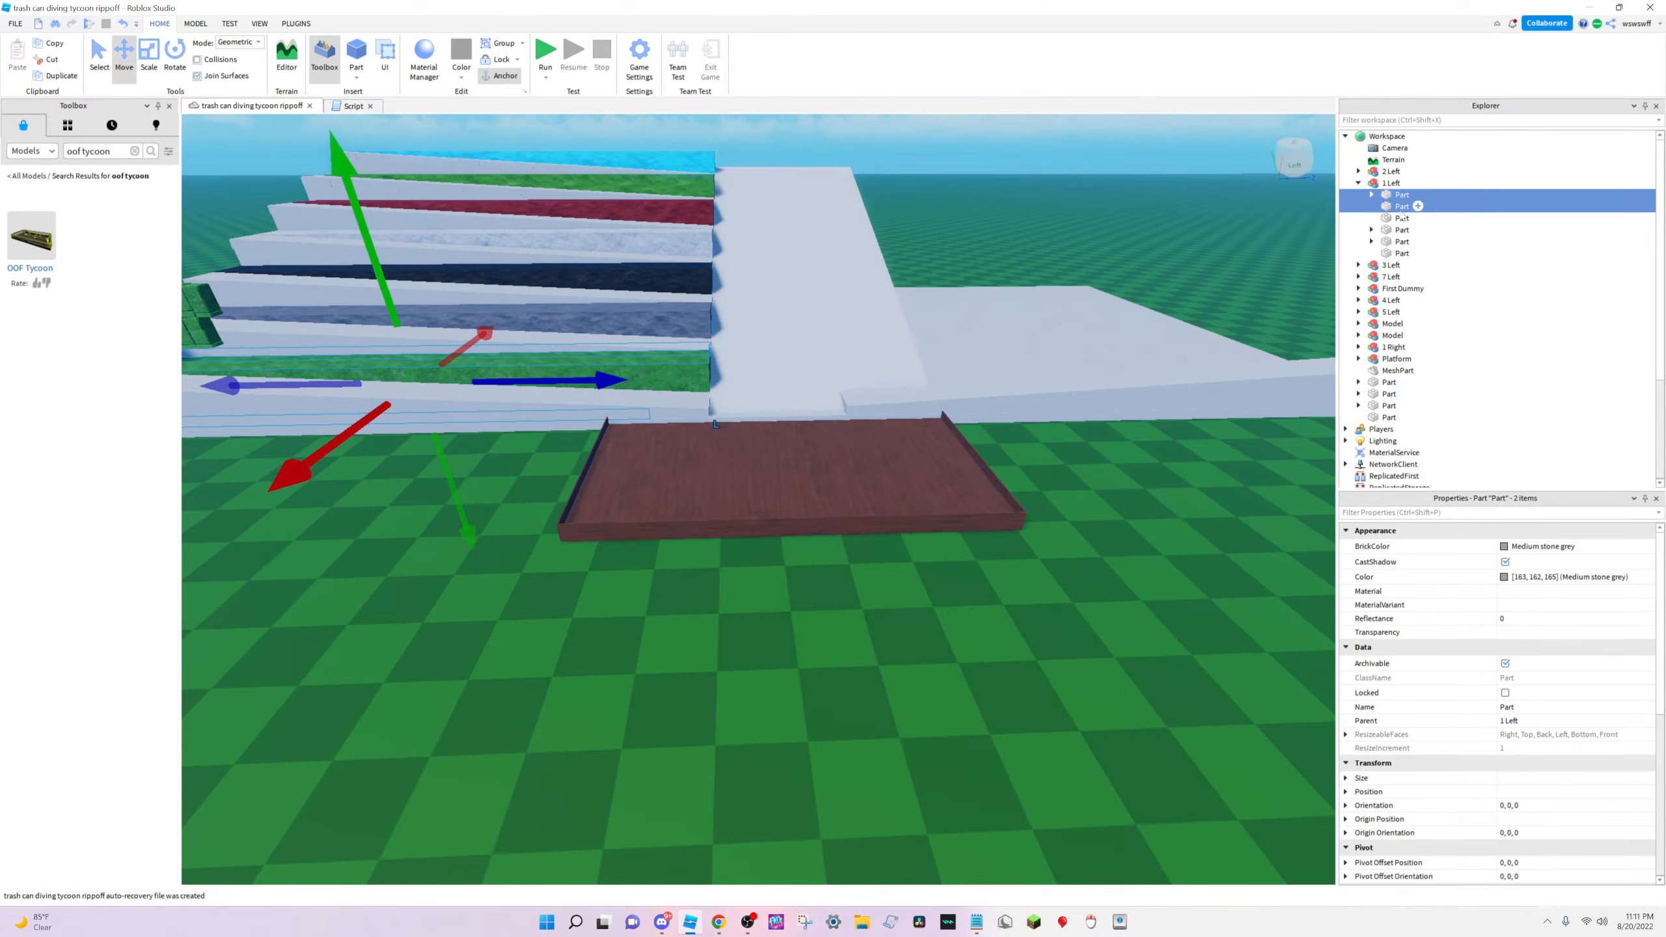
ctrl+click(1401, 206)
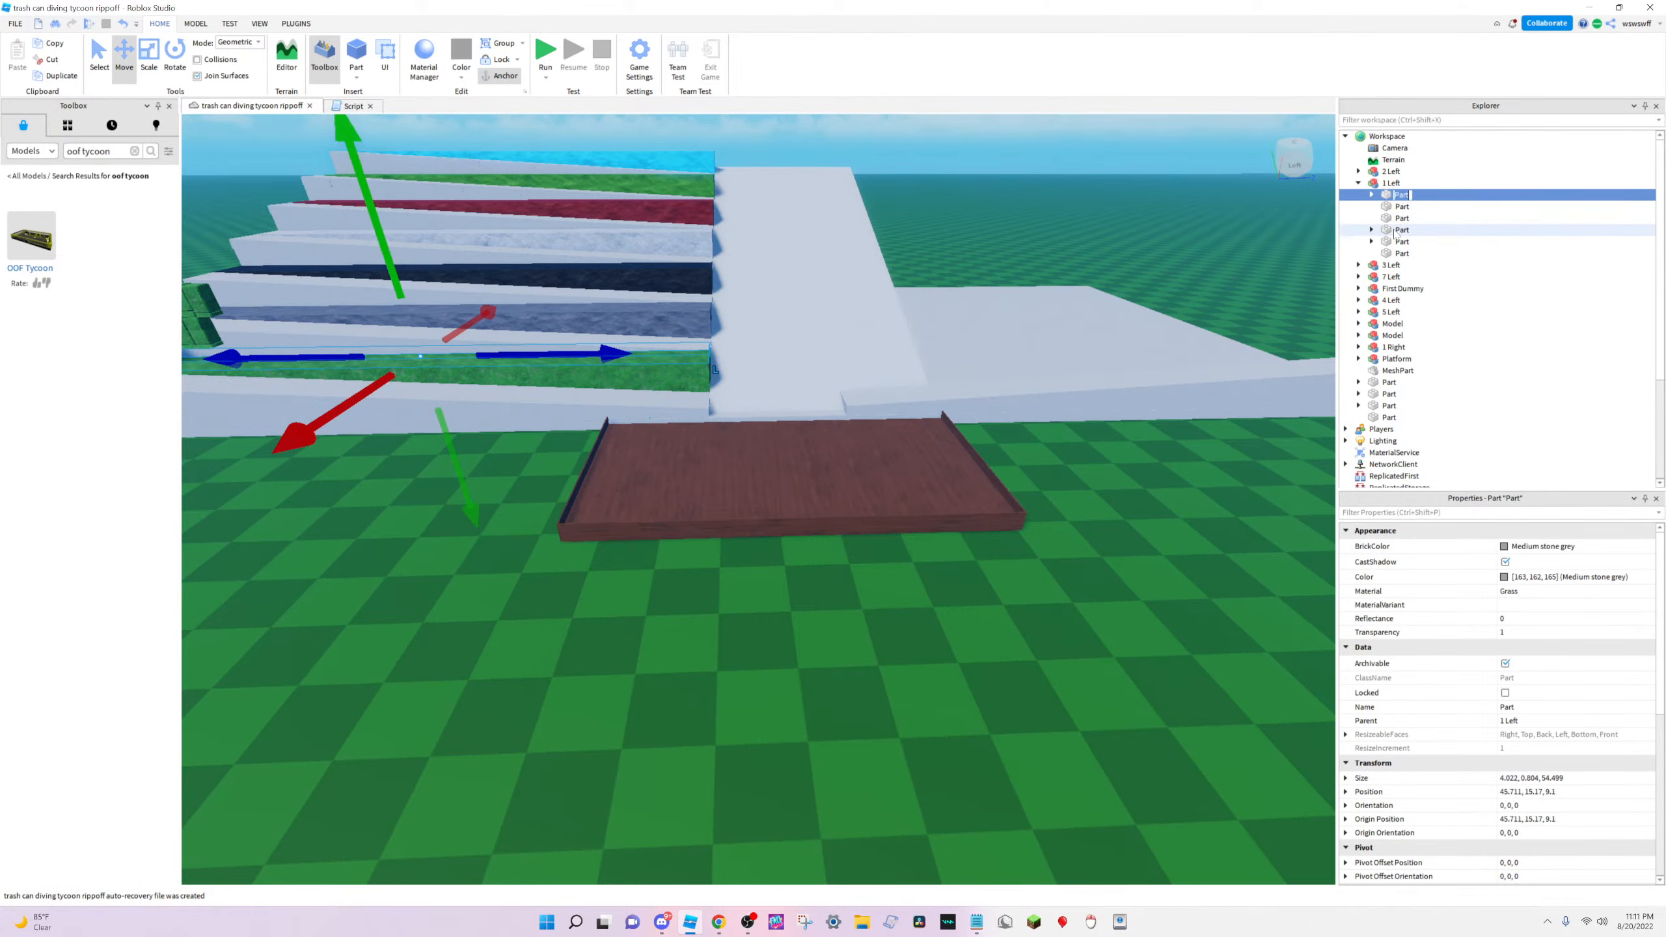
ctrl+click(1397, 229)
scroll(1097, 279, up, 5)
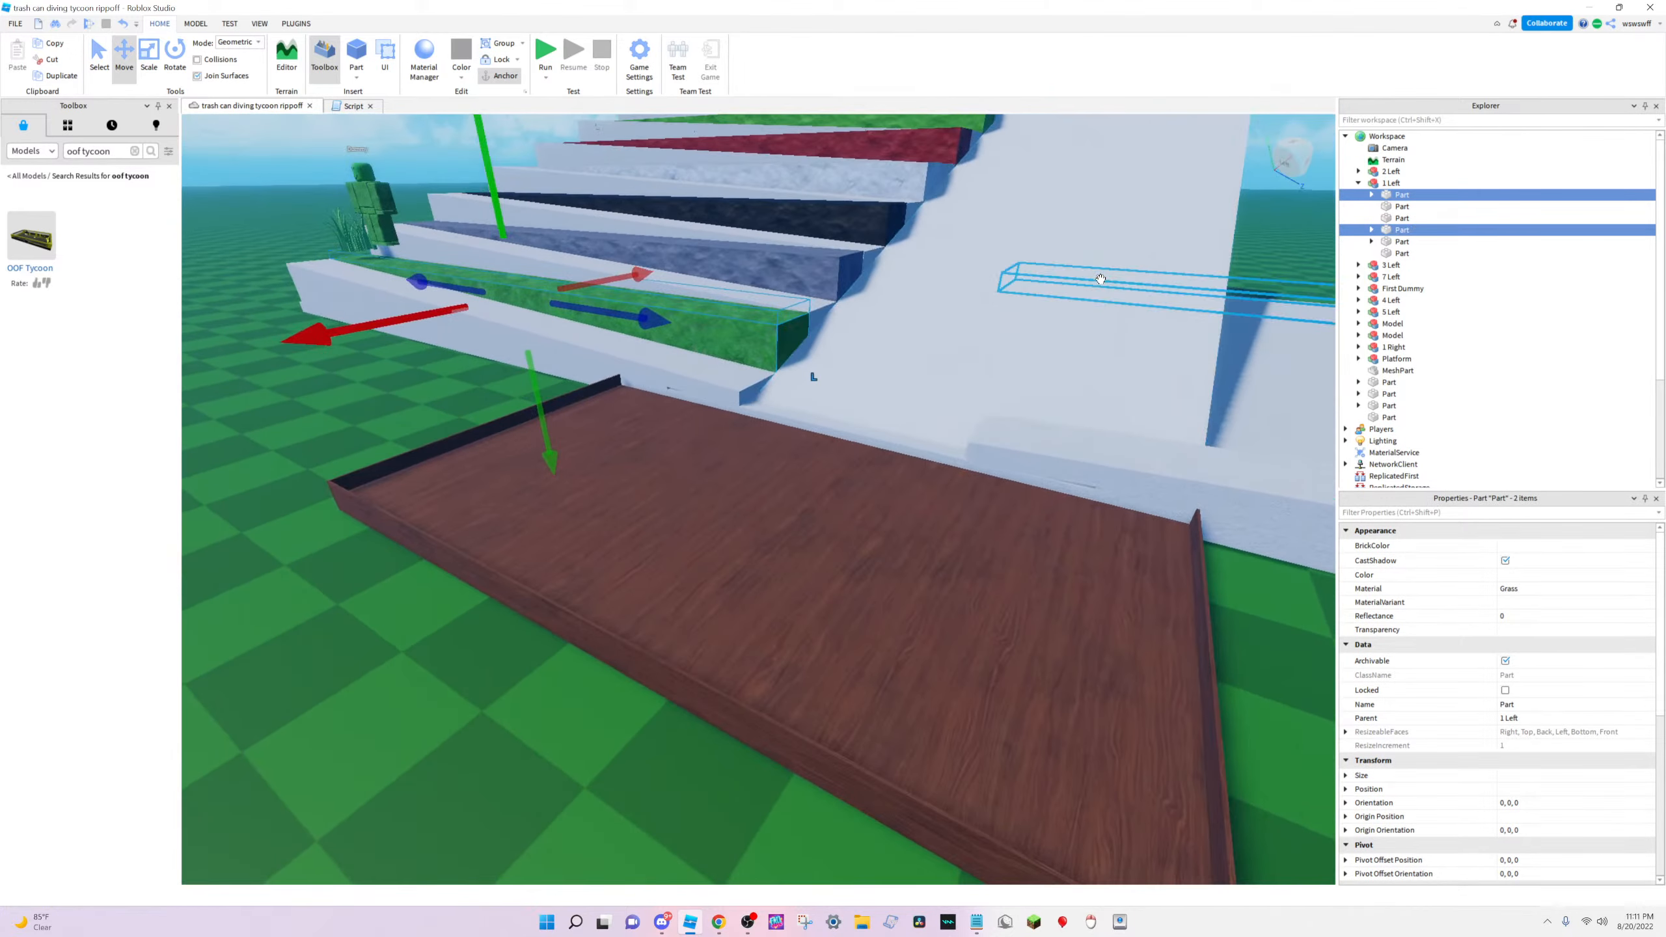
scroll(1256, 379, down, 5)
key(ctrl+d)
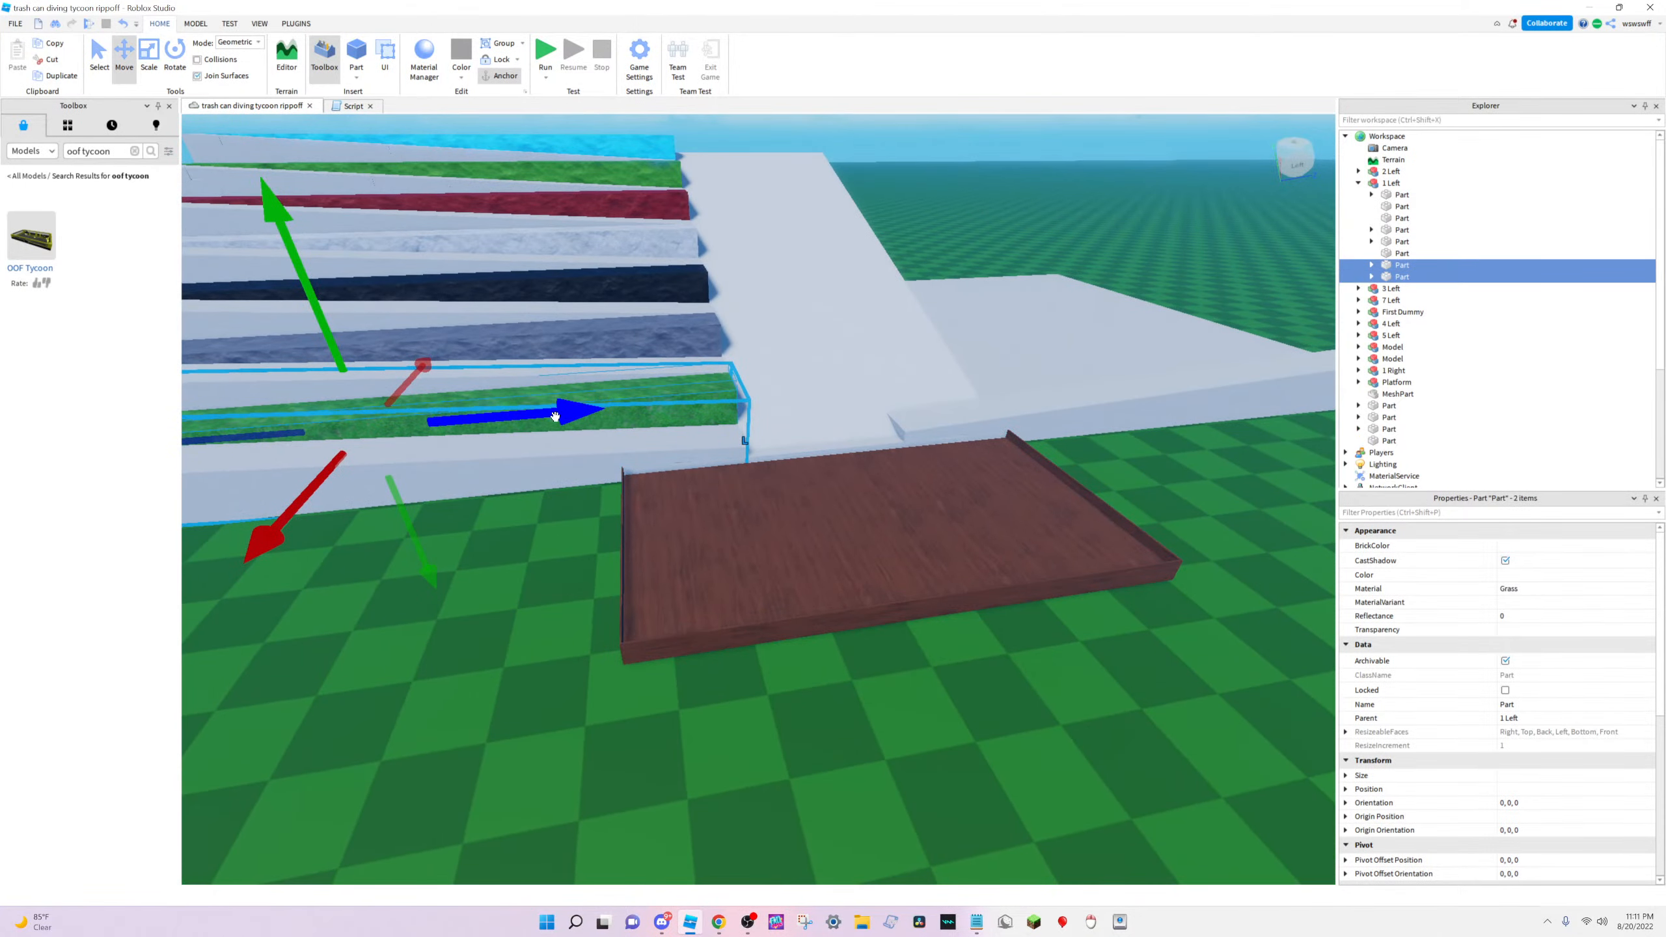
Move the two duplicated Grass parts lengthwise past the ramp, placing them behind the 1 Right step on the platform
drag(556, 417, 1078, 350)
key(d)
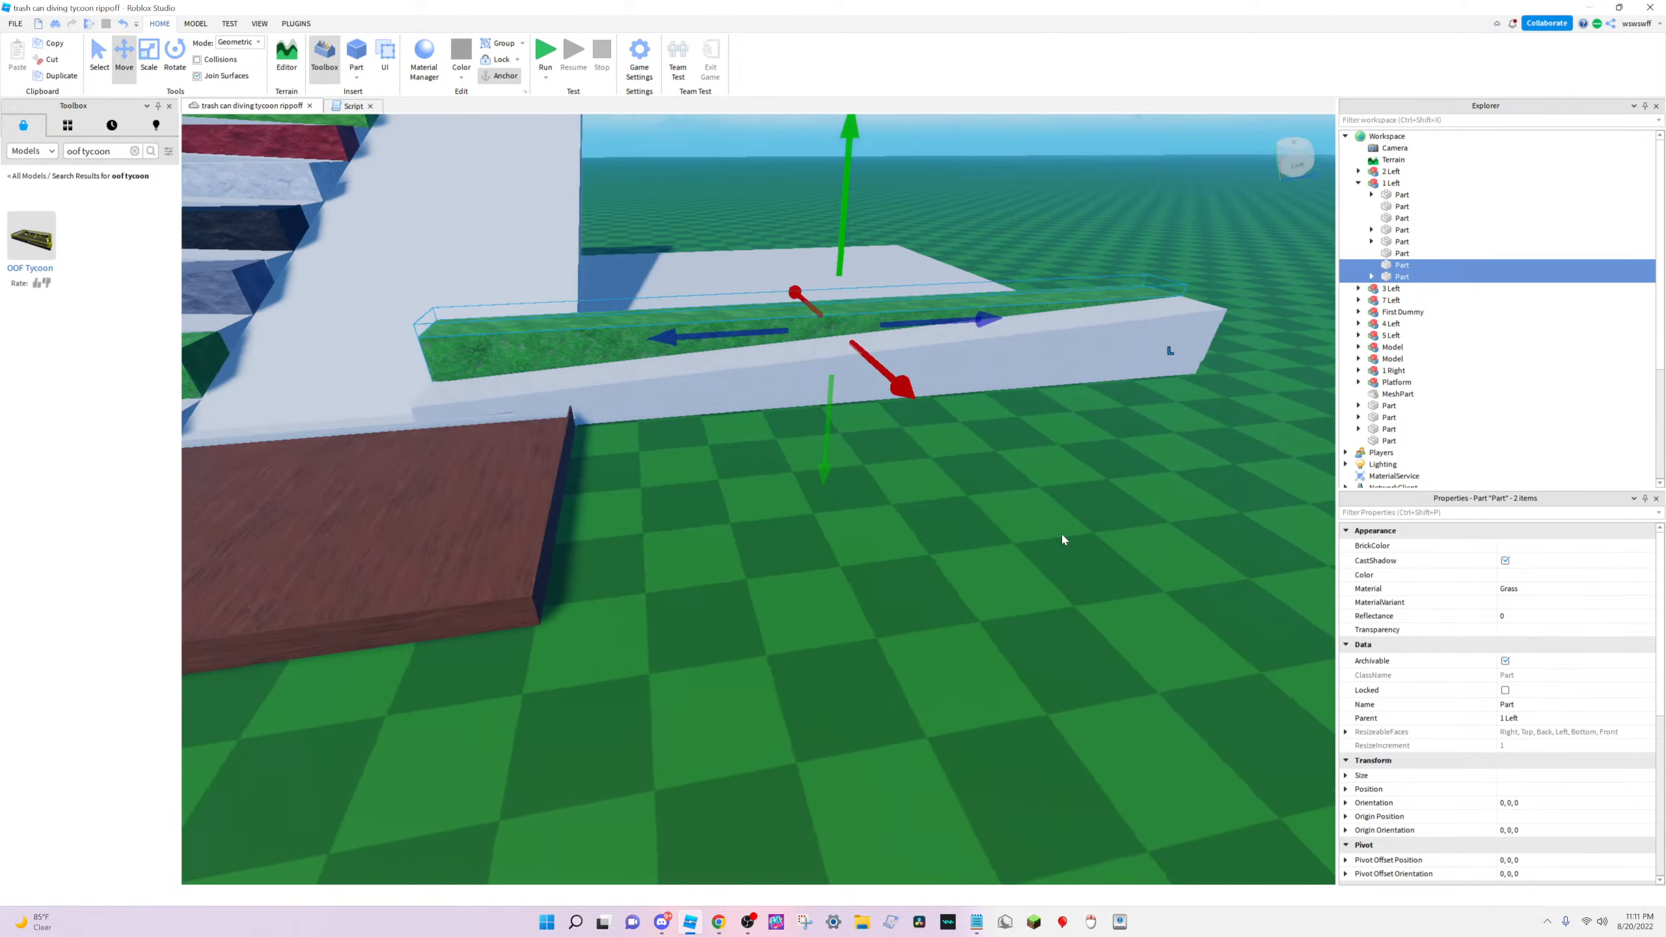
right_drag(995, 559, 995, 562)
key(d)
key(a)
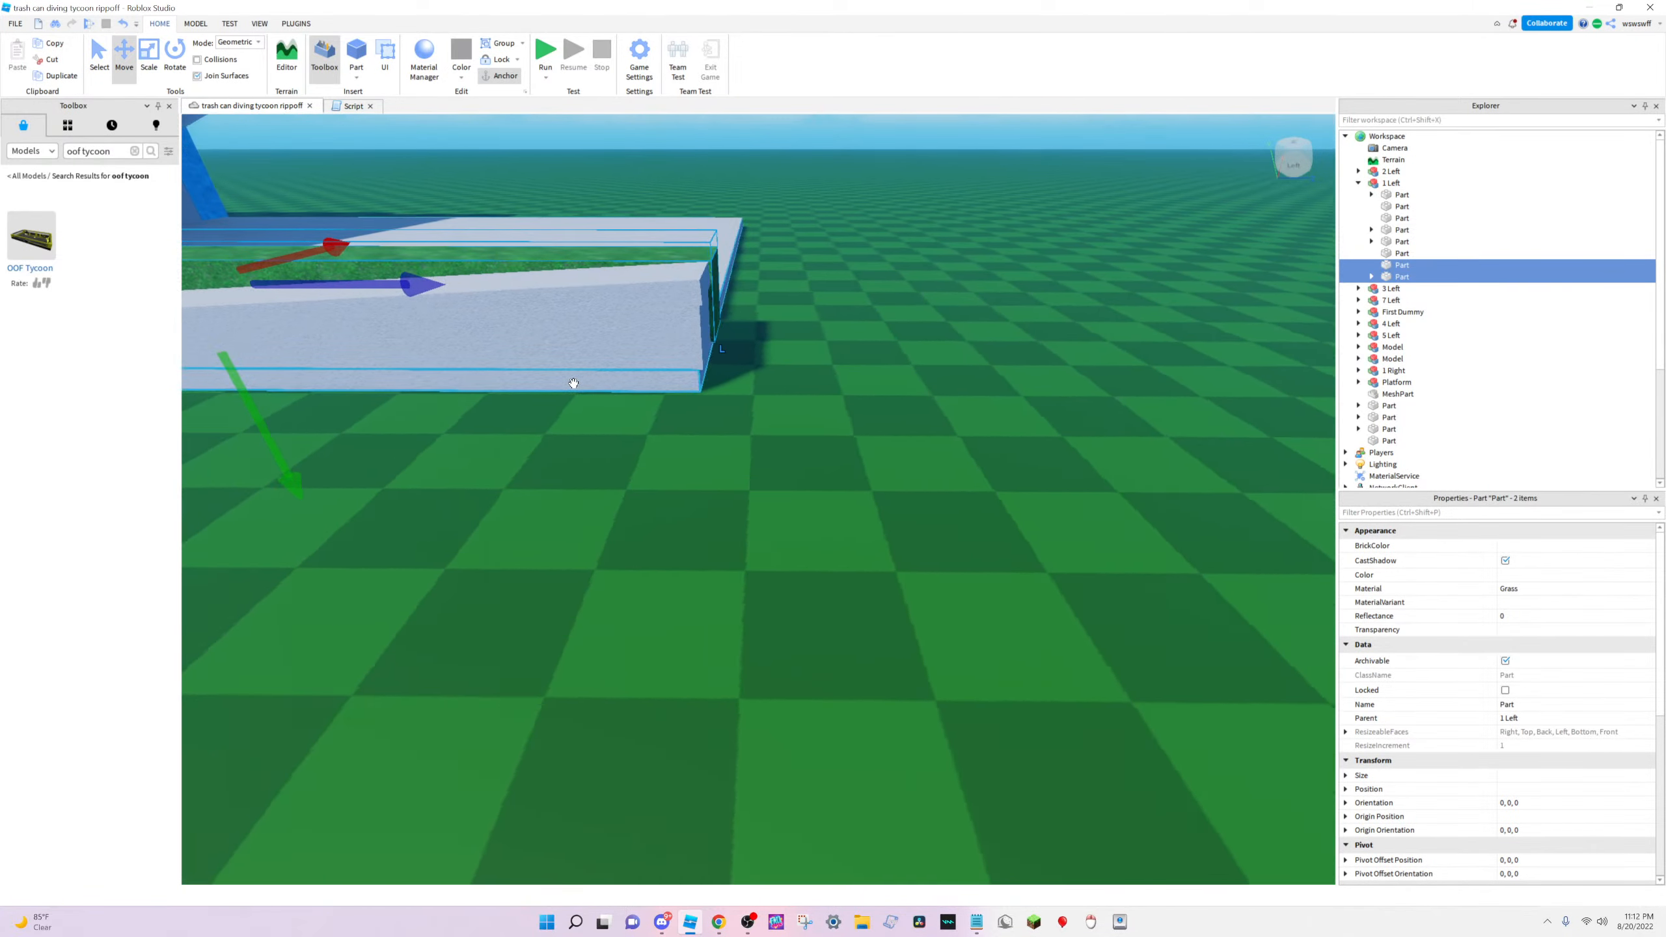
key(d)
key(d)
key(d)
Check the outer end of the two duplicated Grass parts and nudge them sideways against the 1 Right step
right_drag(1002, 282, 1003, 282)
key(d)
right_drag(1038, 584, 1037, 583)
key(s)
right_drag(908, 457, 917, 465)
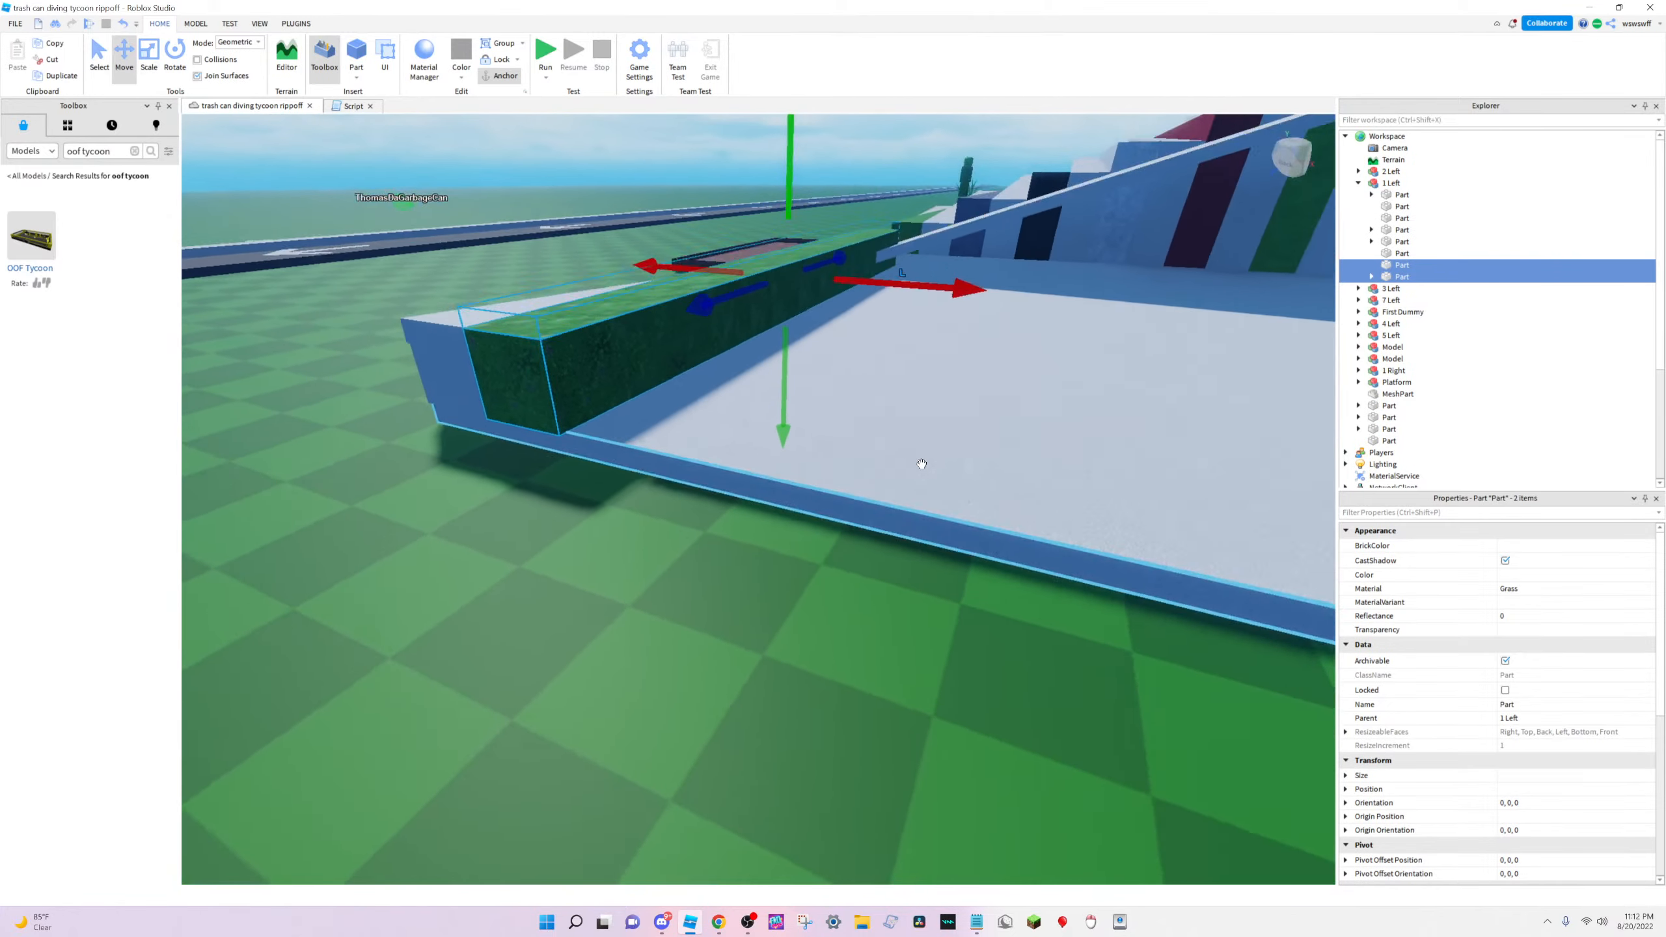
key(w)
key(w)
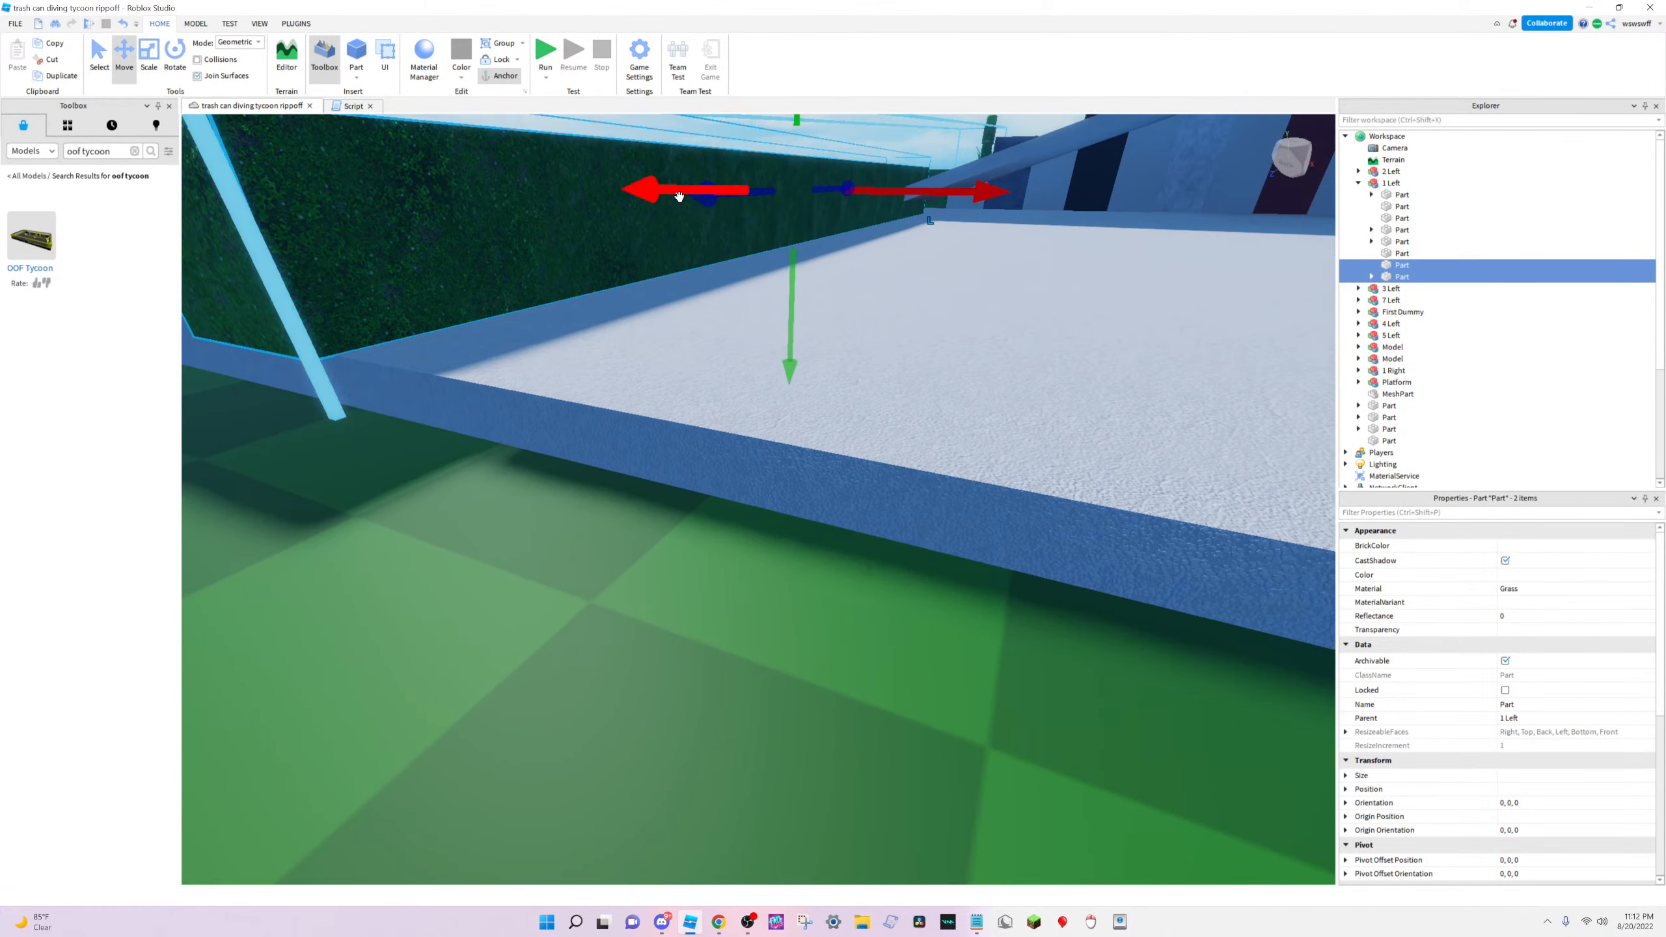
key(s)
drag(717, 235, 717, 231)
key(s)
right_drag(647, 549, 647, 550)
scroll(738, 443, up, 2)
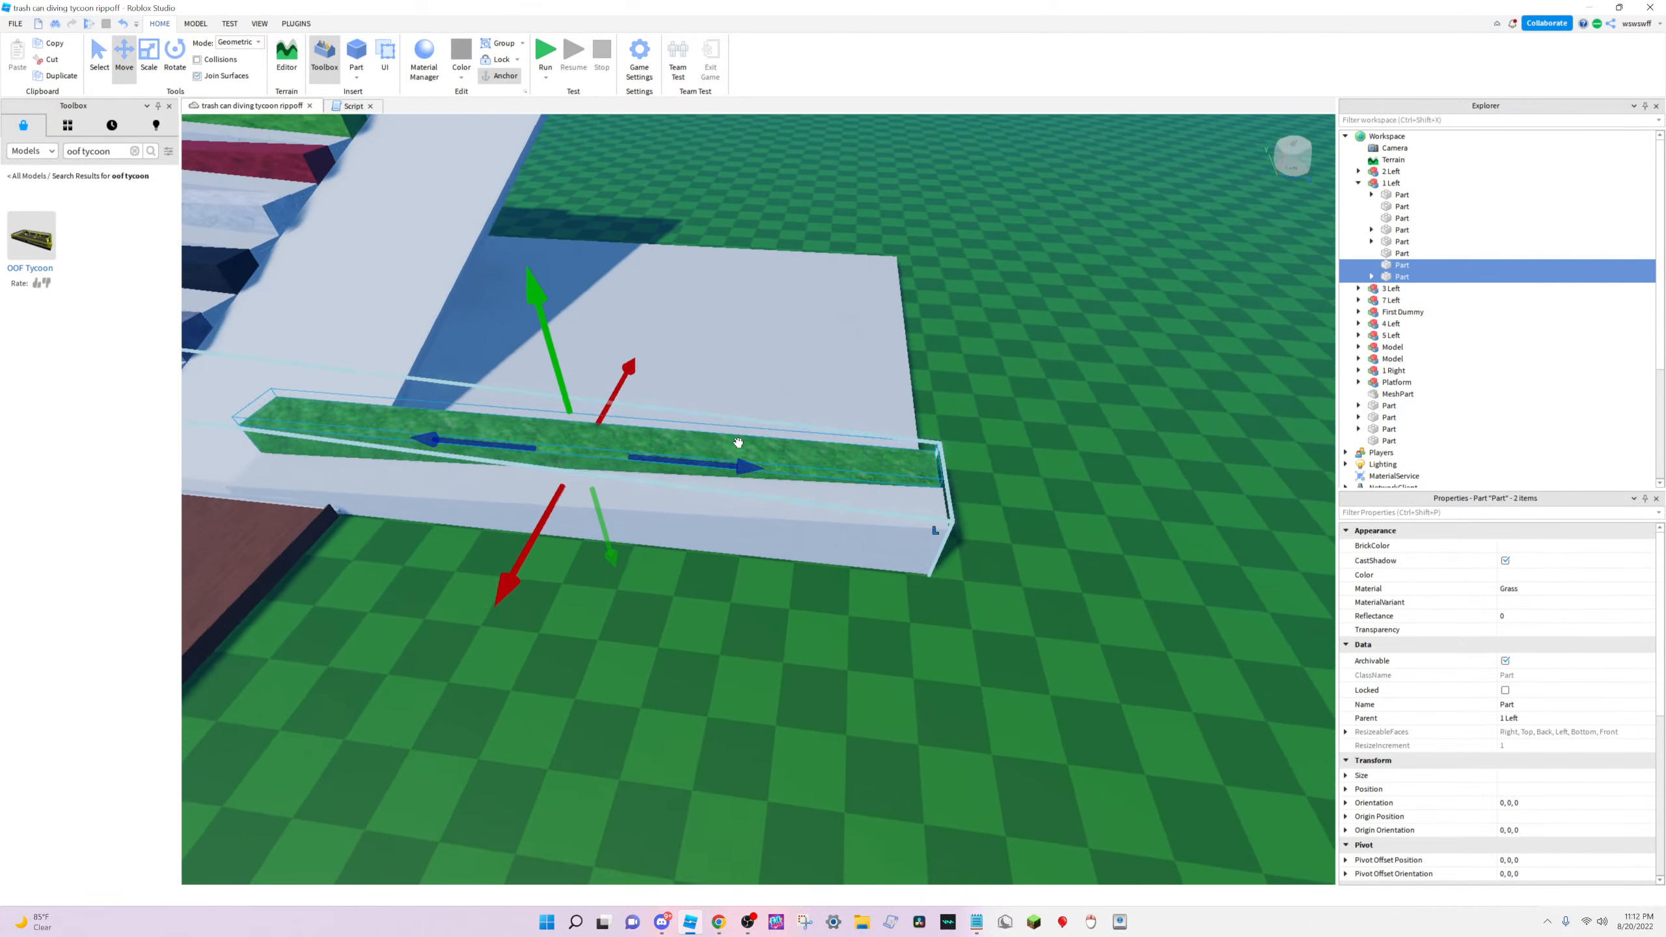
Scale the white asphalt base platform outward beyond the new steps to a length of 123.55, and check its opposite end
key(d)
click(789, 321)
key(d)
key(s)
key(a)
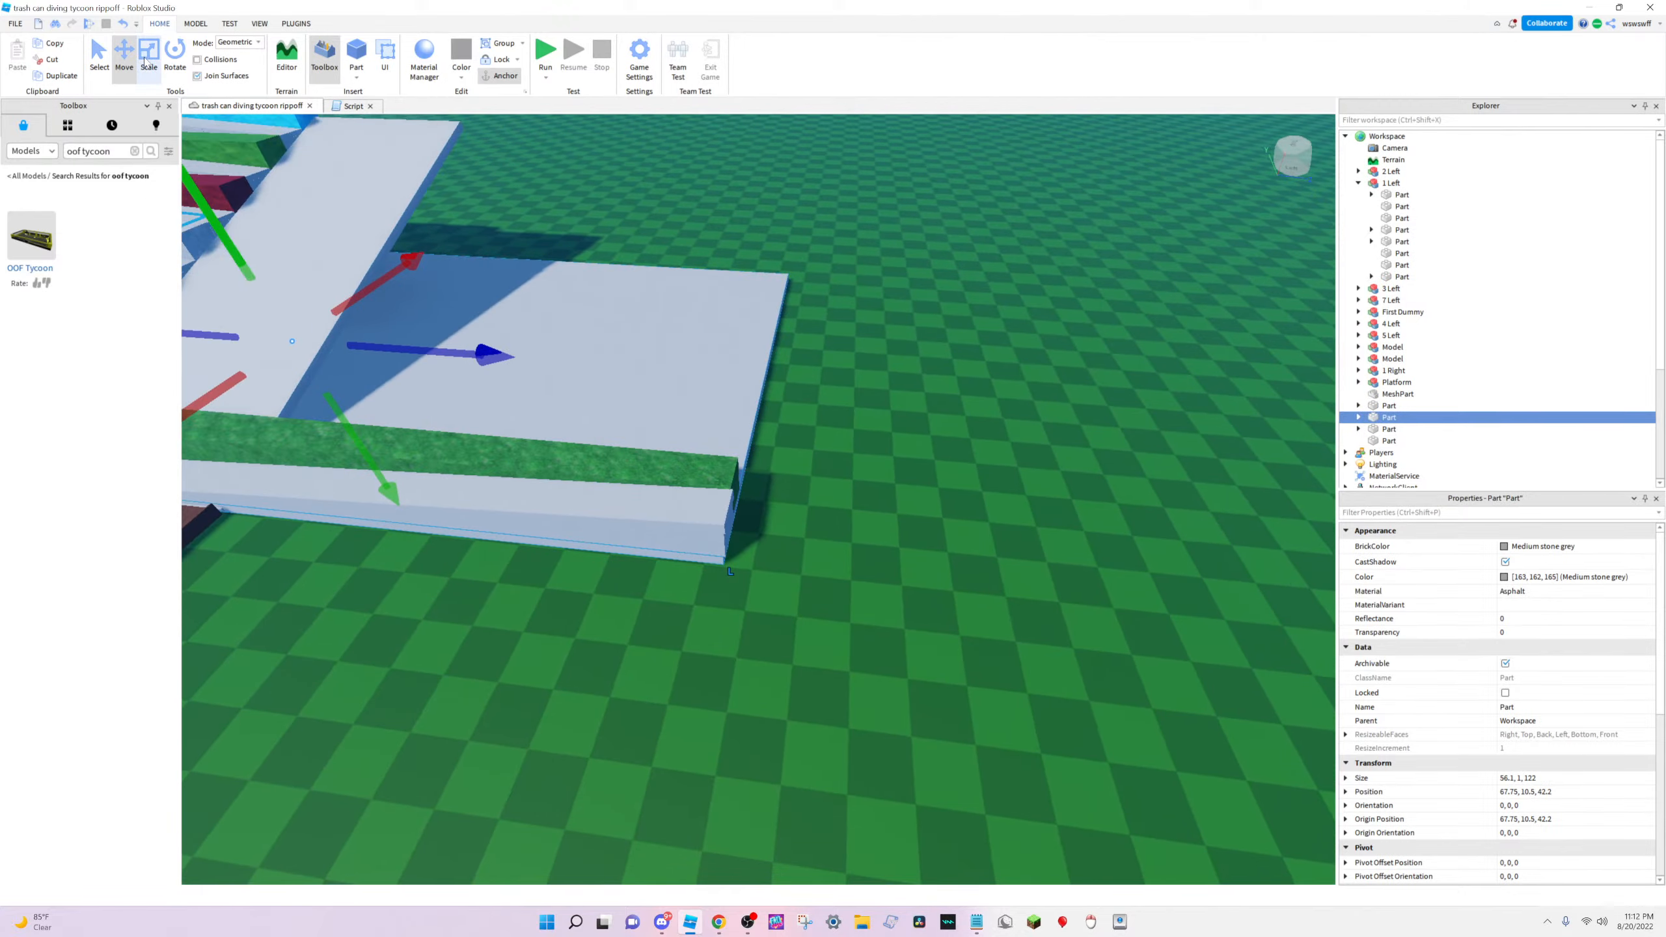
click(148, 60)
drag(761, 374, 780, 372)
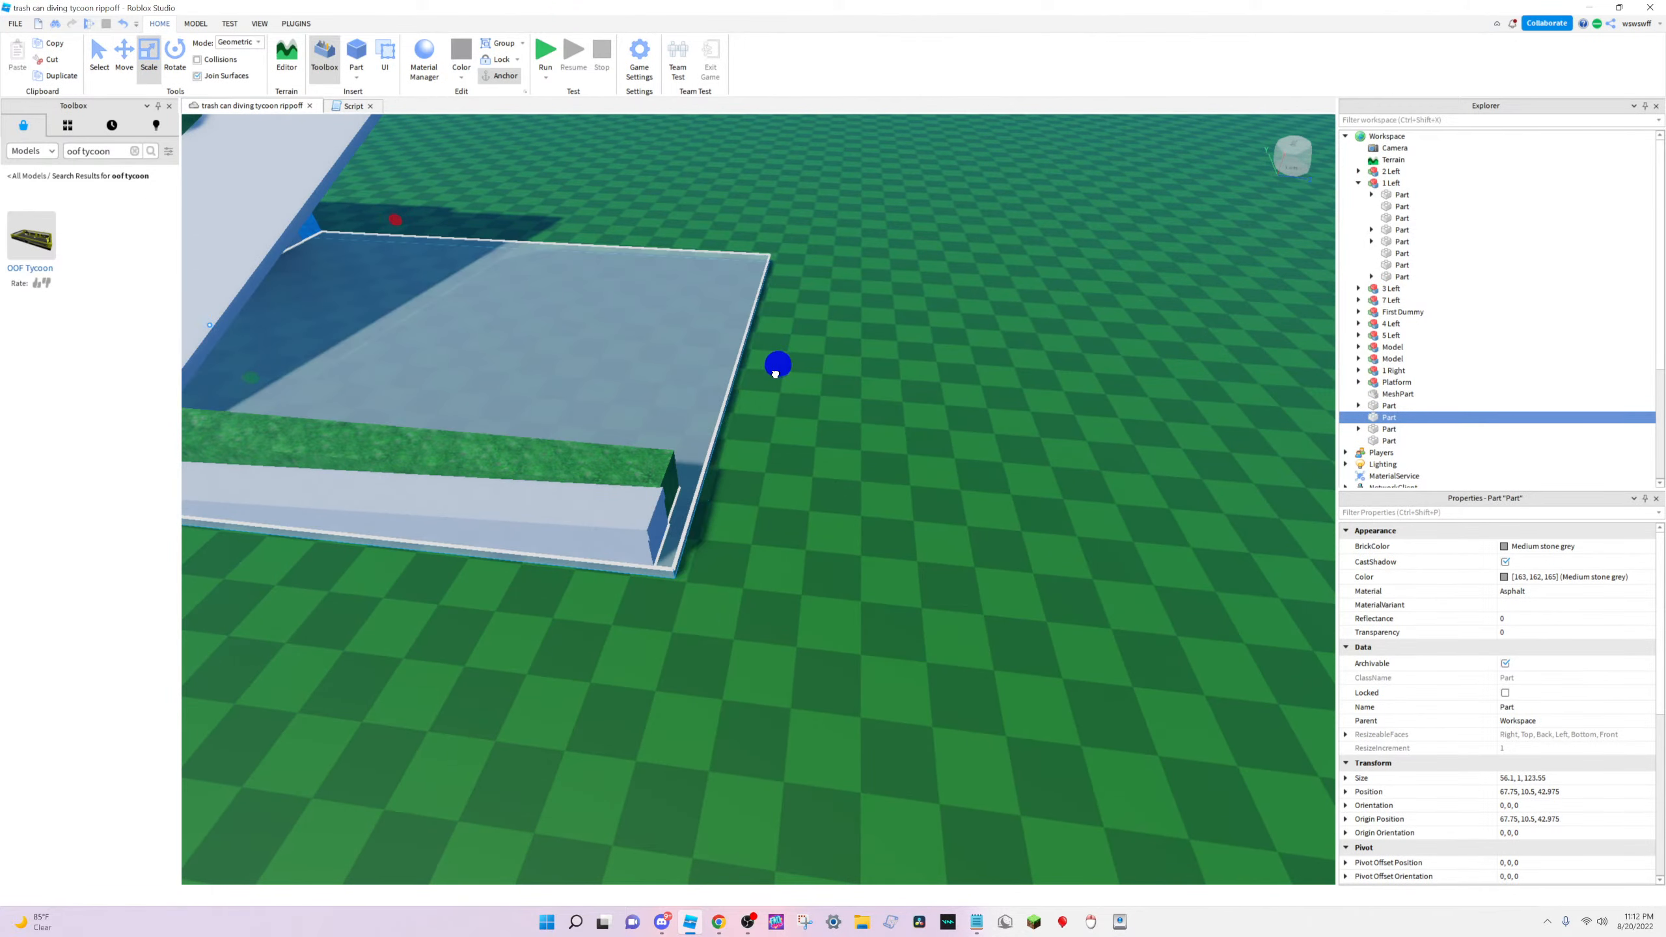
key(a)
key(s)
right_drag(820, 413, 785, 494)
key(w)
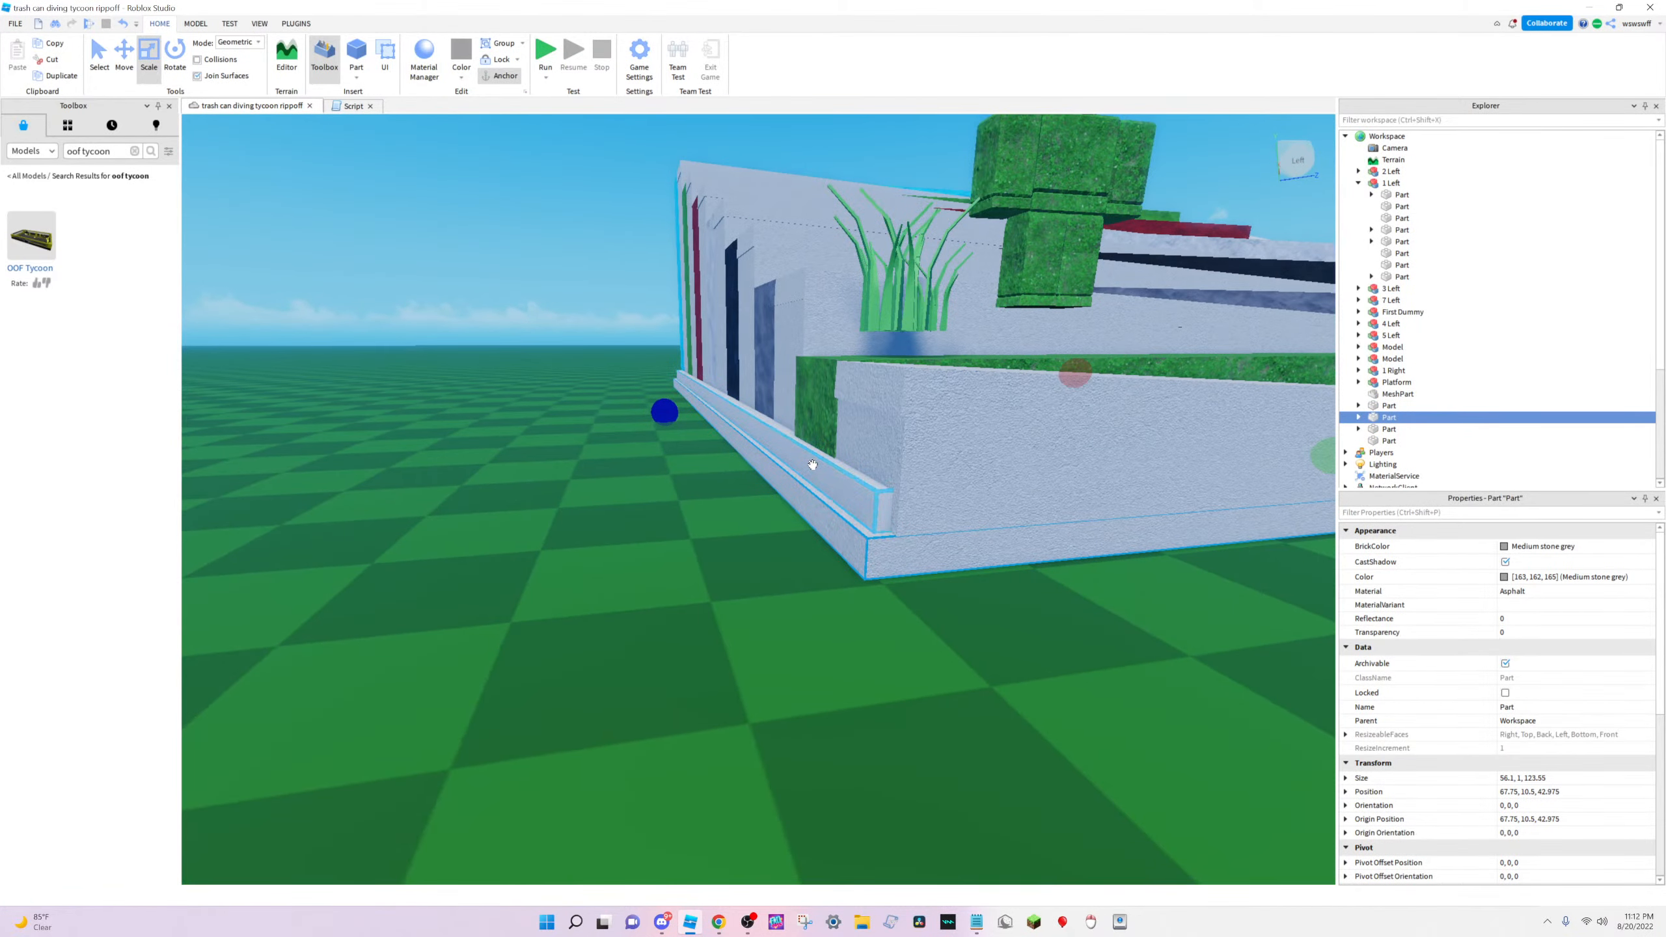
Move the long thin plastic edge strip on the base platform to 66.675, 11.5, -18.225, along the platform's outer end
click(813, 489)
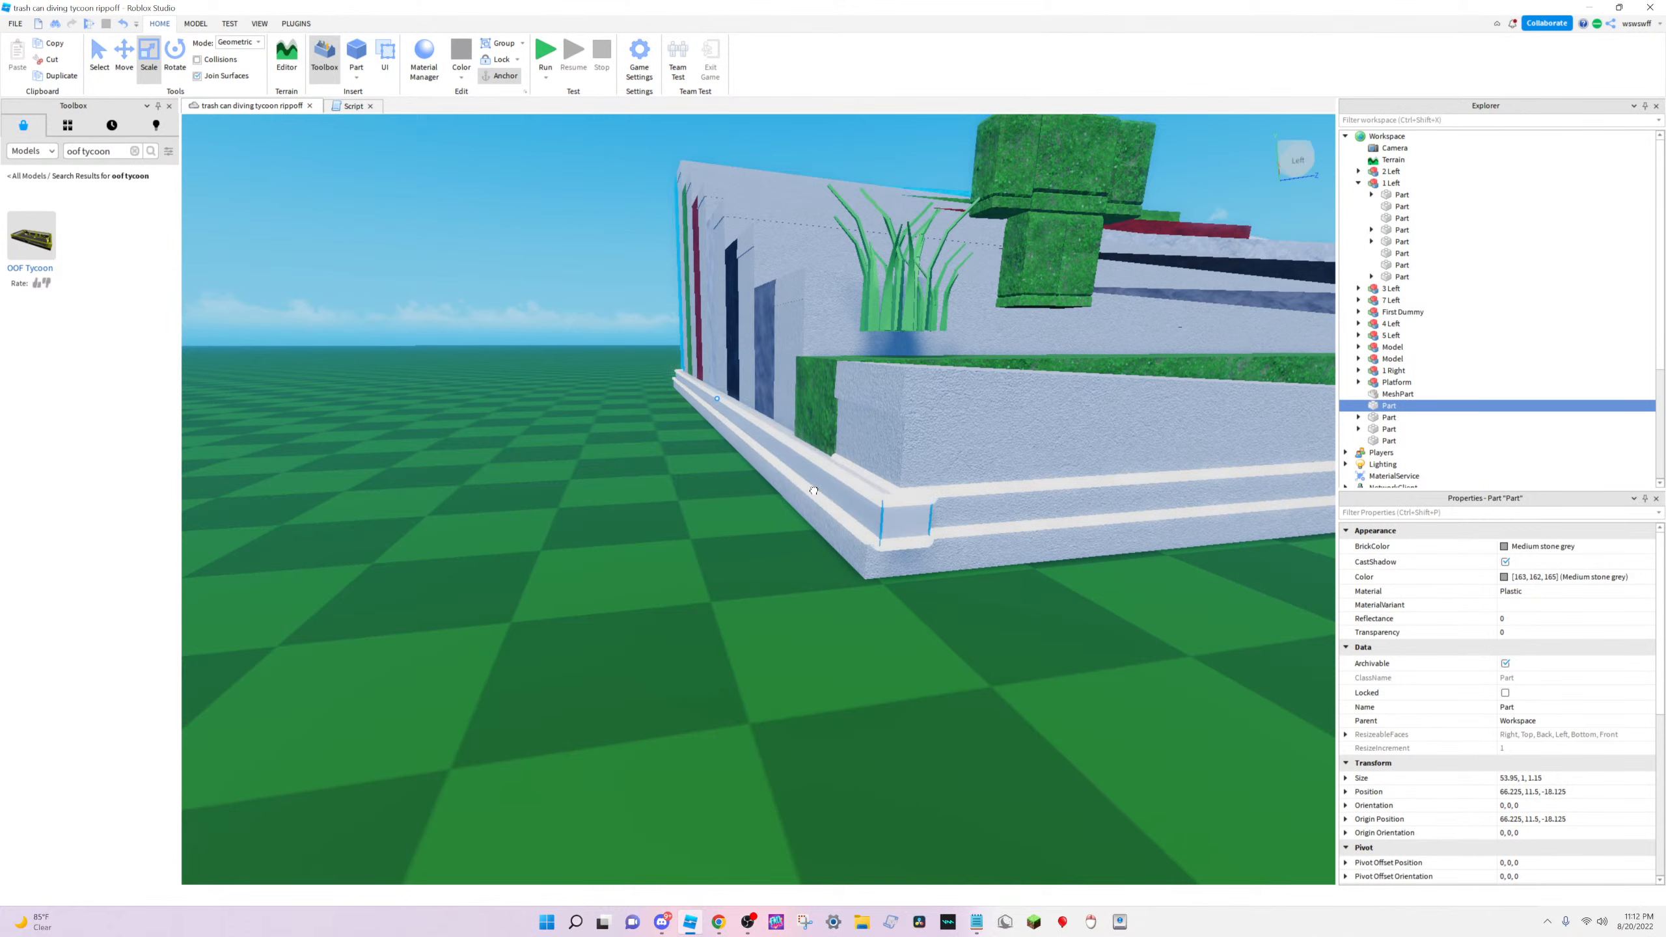
drag(812, 489, 814, 490)
key(w)
key(d)
right_drag(831, 568, 796, 557)
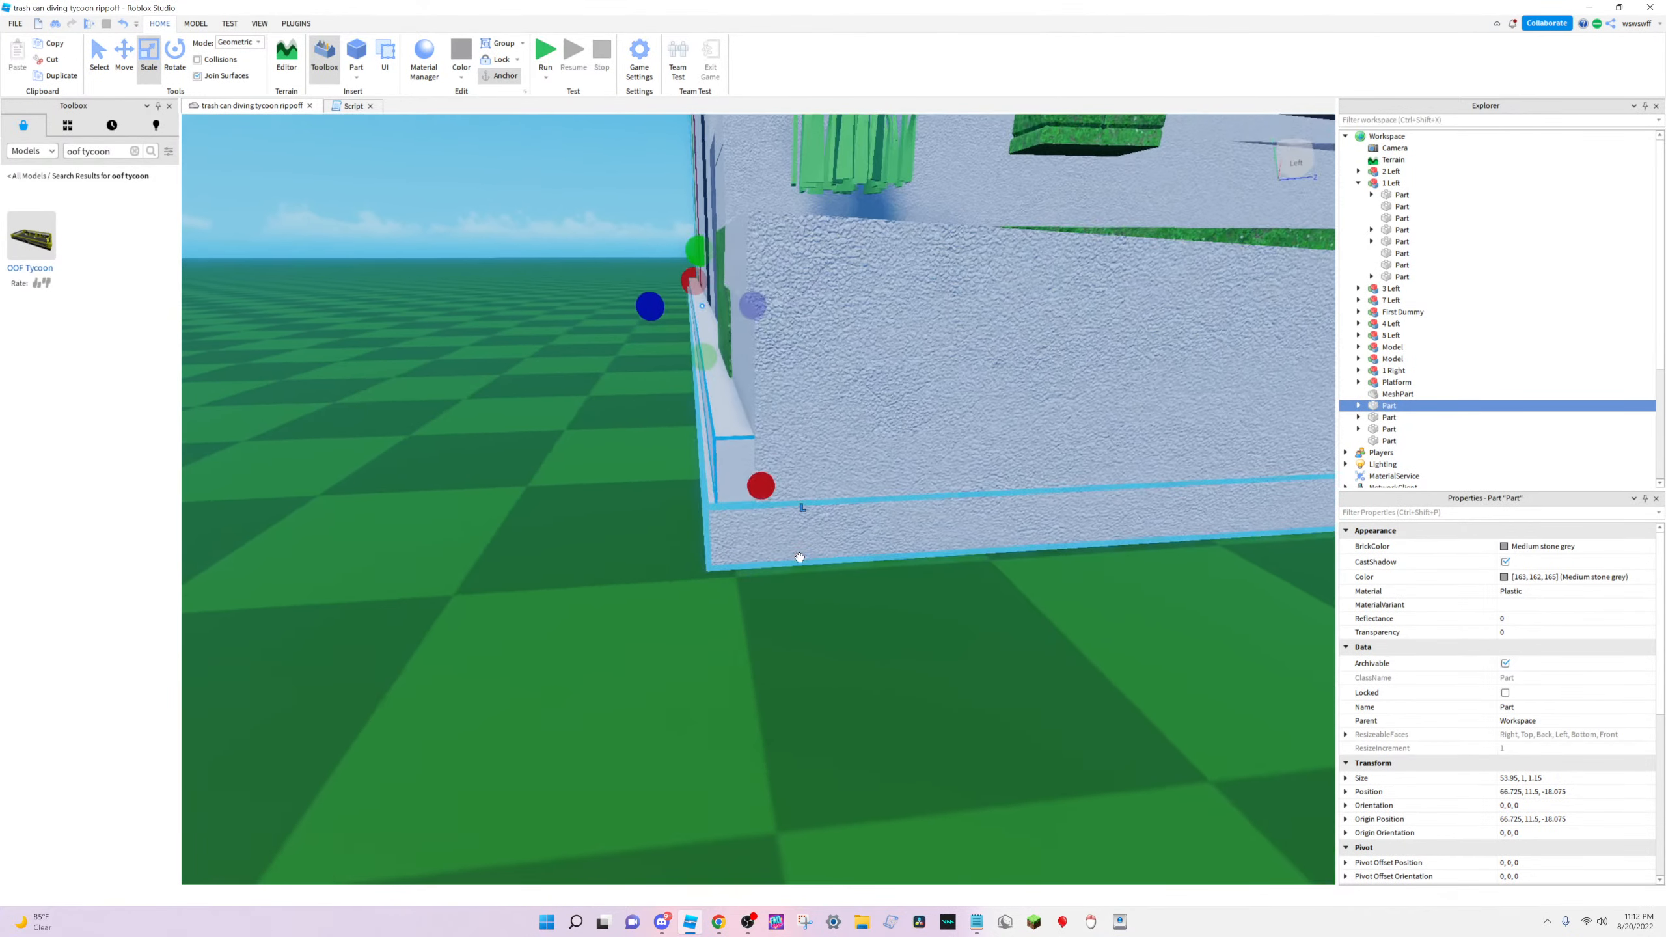
click(122, 59)
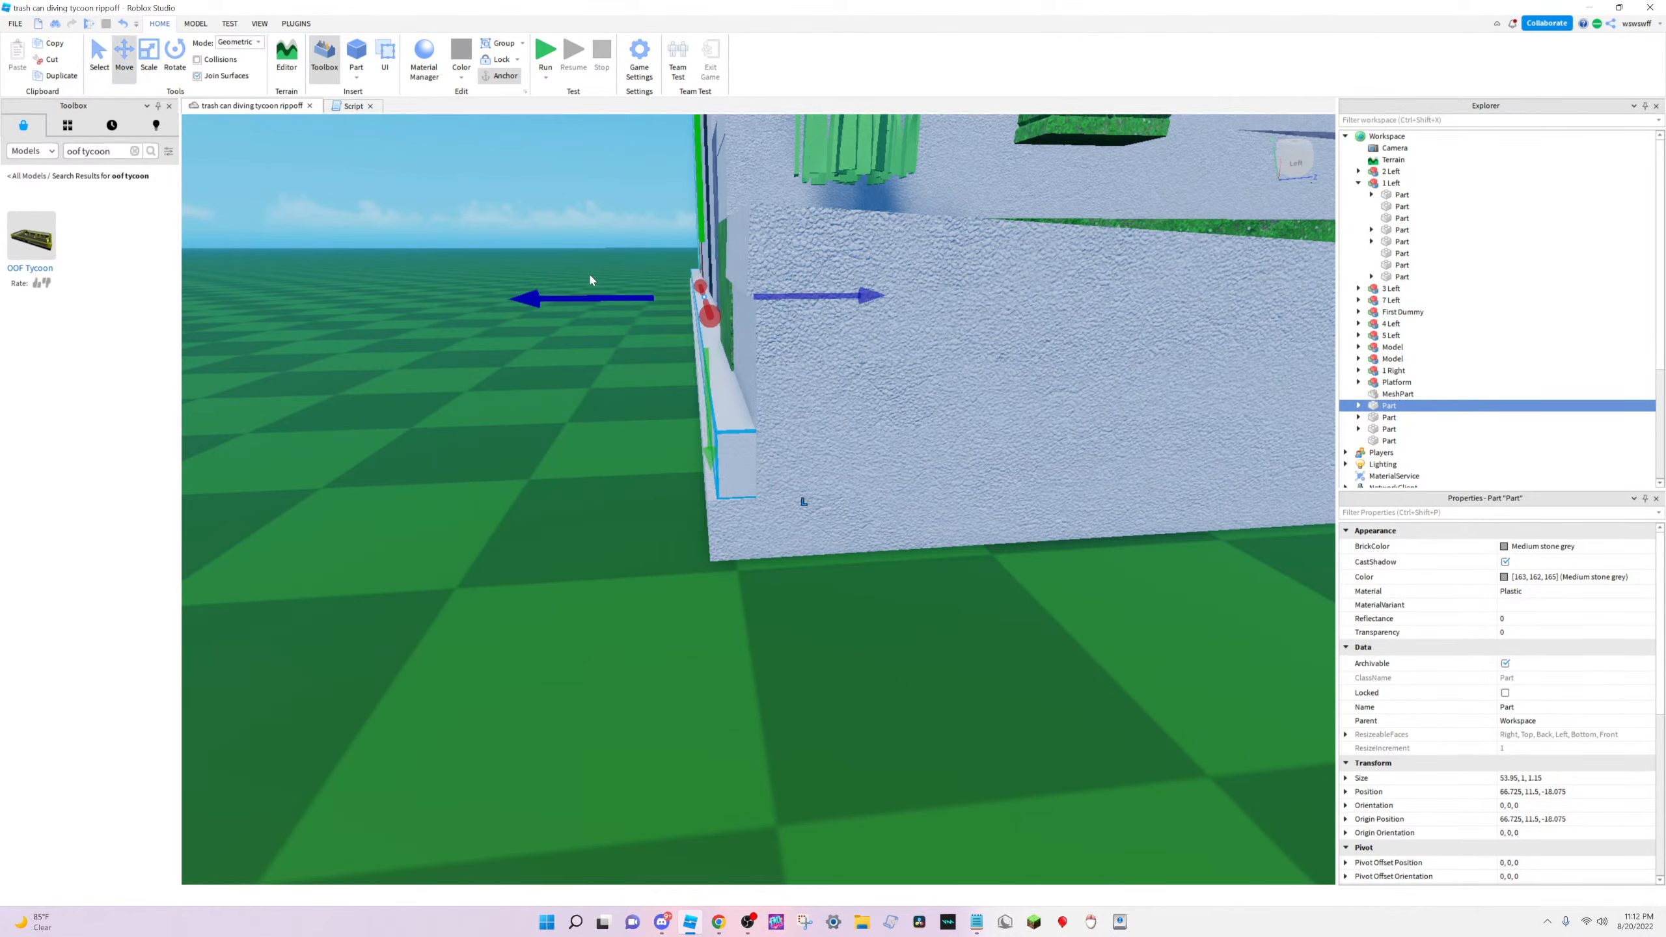
drag(583, 289, 576, 288)
key(a)
right_drag(793, 503, 870, 580)
key(d)
key(s)
drag(565, 402, 563, 403)
scroll(557, 400, down, 2)
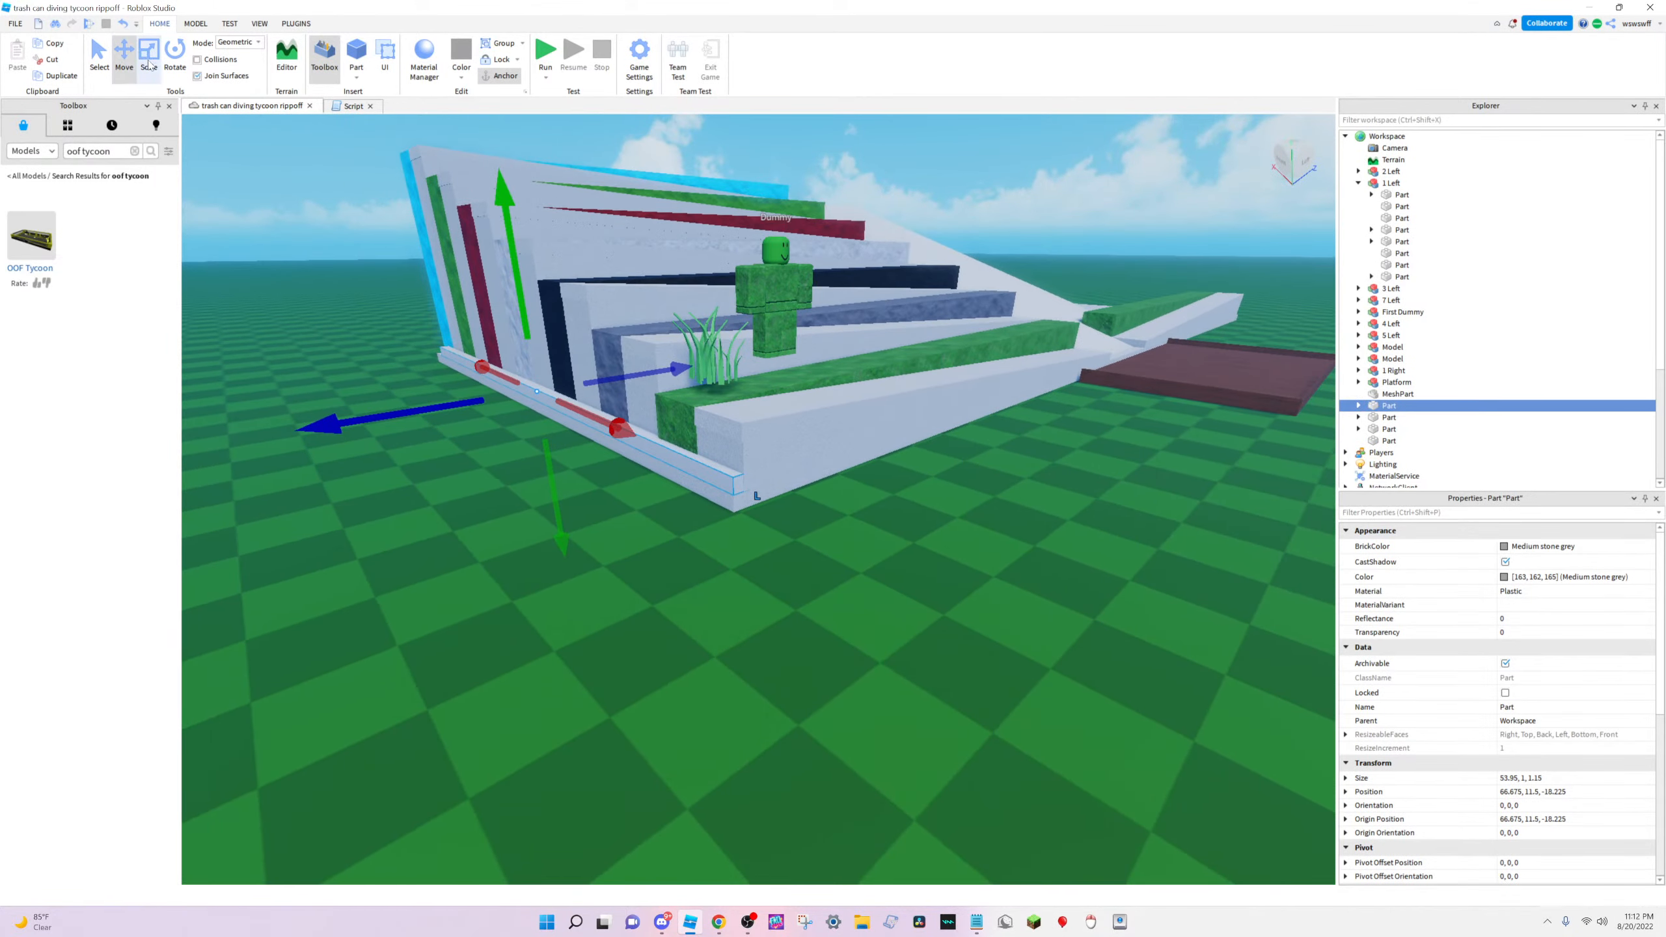
Scale the plastic edge strip slightly upward at the ends of the left steps and deselect it
click(151, 60)
drag(525, 341, 539, 311)
right_drag(989, 535, 1029, 550)
key(d)
key(a)
click(1012, 547)
Look over the road and the surrounding map, and examine the outer end of the mirrored step beyond the ramp
key(s)
key(w)
key(d)
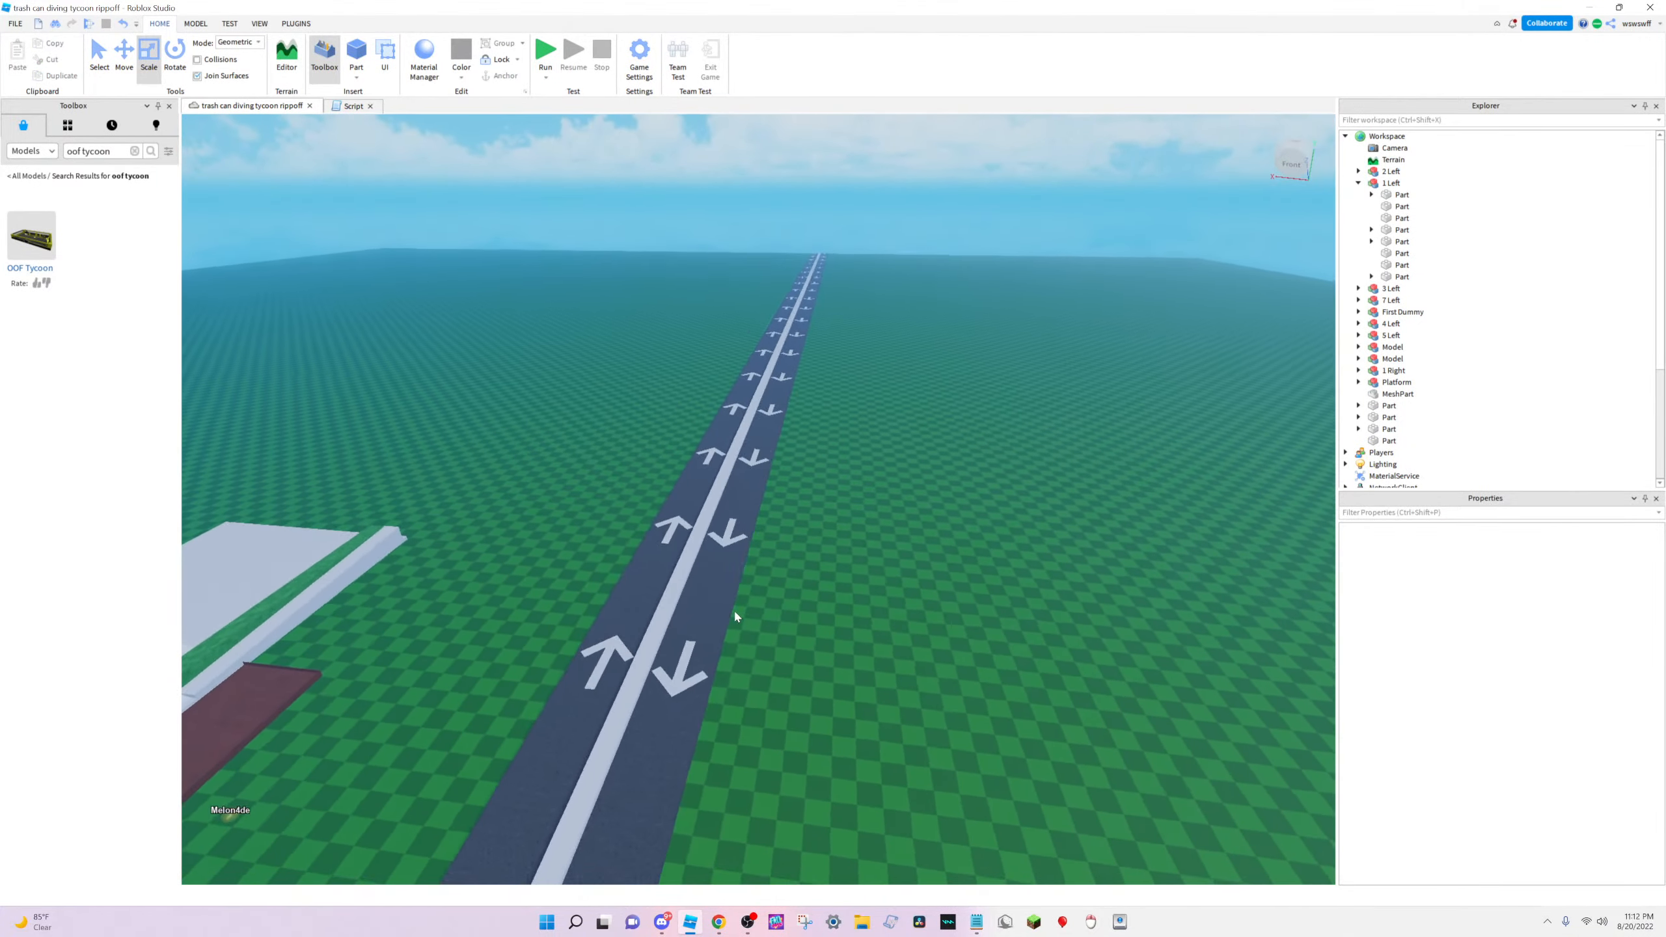
key(s)
right_drag(809, 439, 808, 440)
key(w)
key(s)
key(w)
right_drag(731, 499, 730, 499)
key(d)
key(s)
key(w)
key(a)
key(d)
click(684, 502)
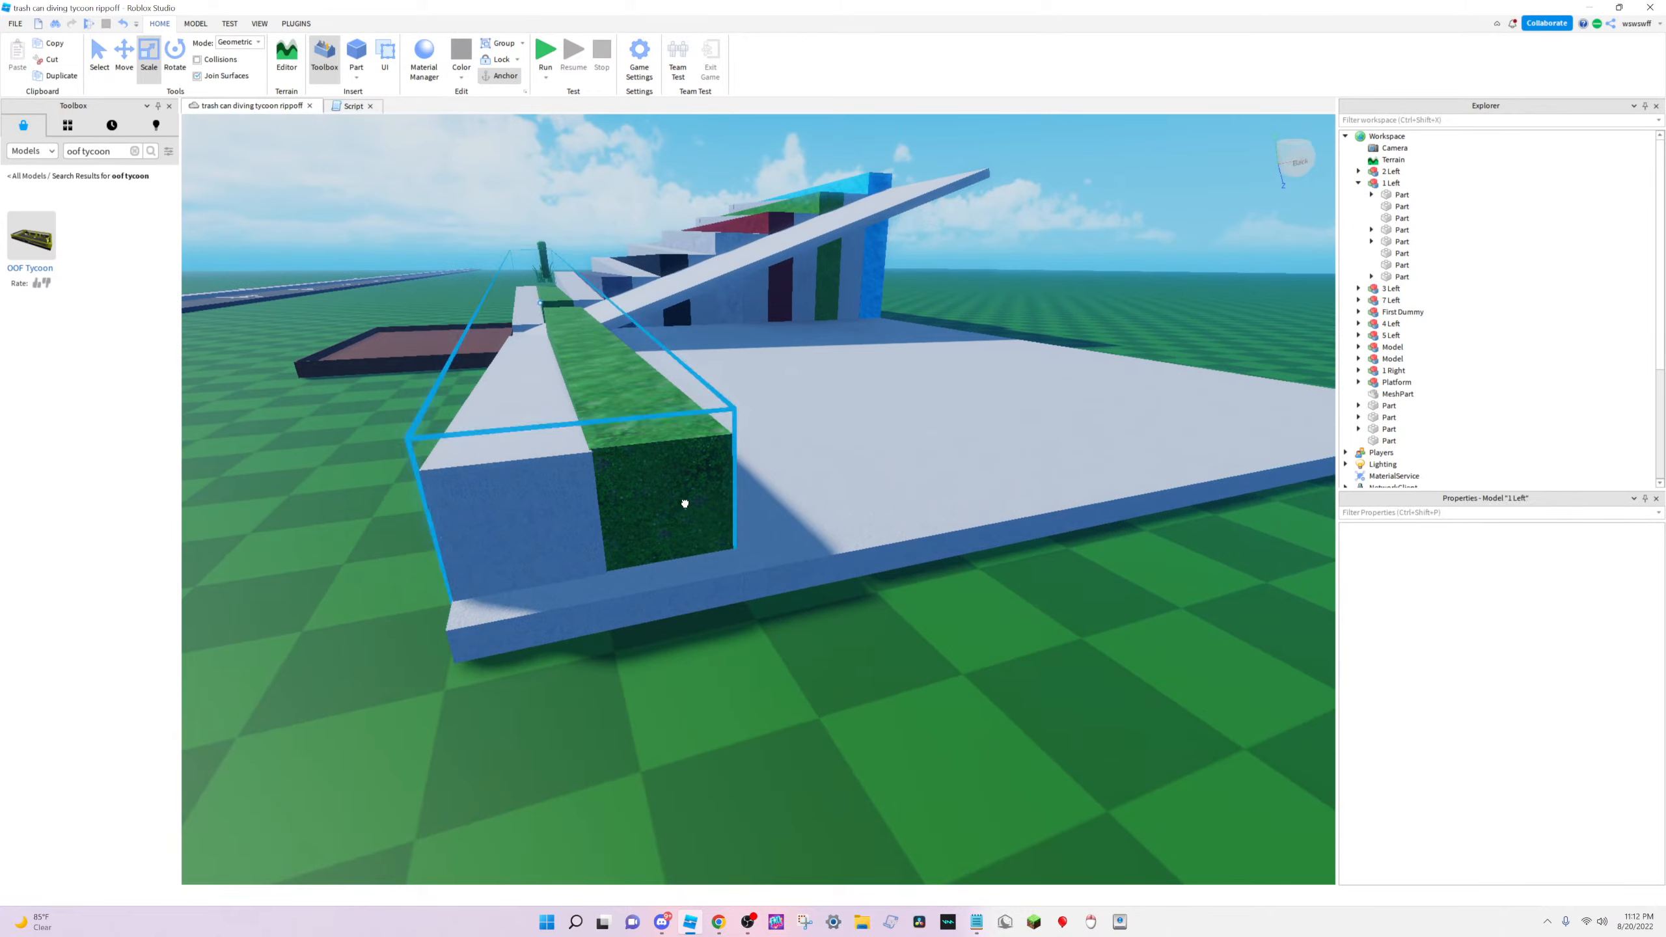
key(s)
right_drag(1066, 414, 1067, 414)
key(a)
key(w)
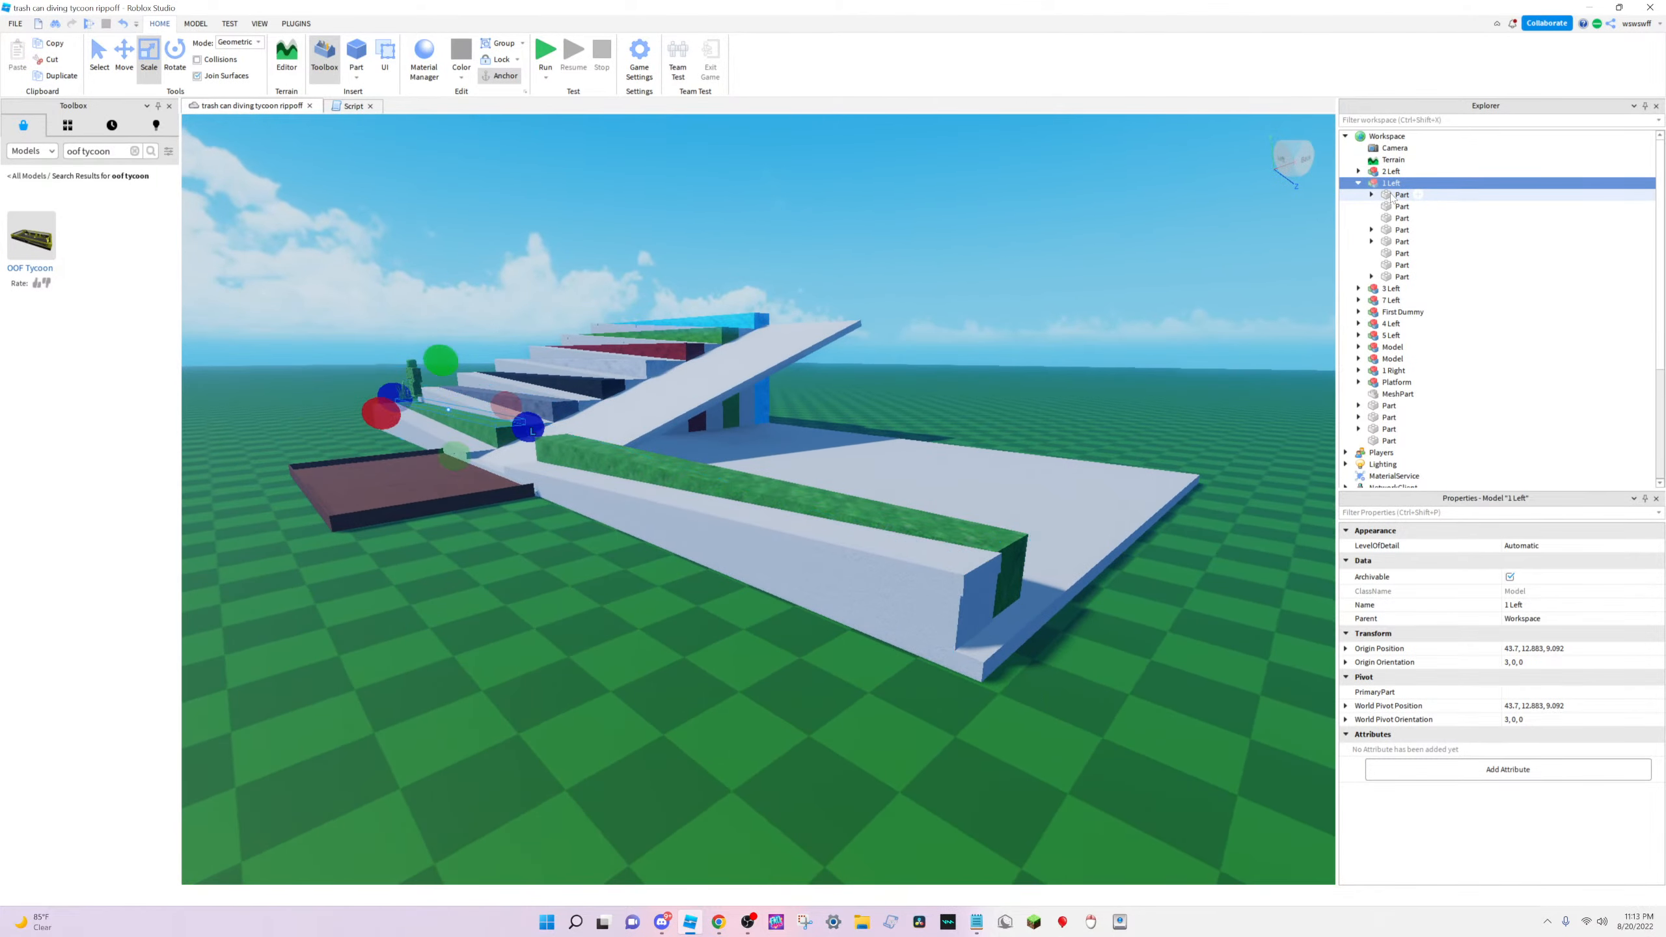
click(1390, 196)
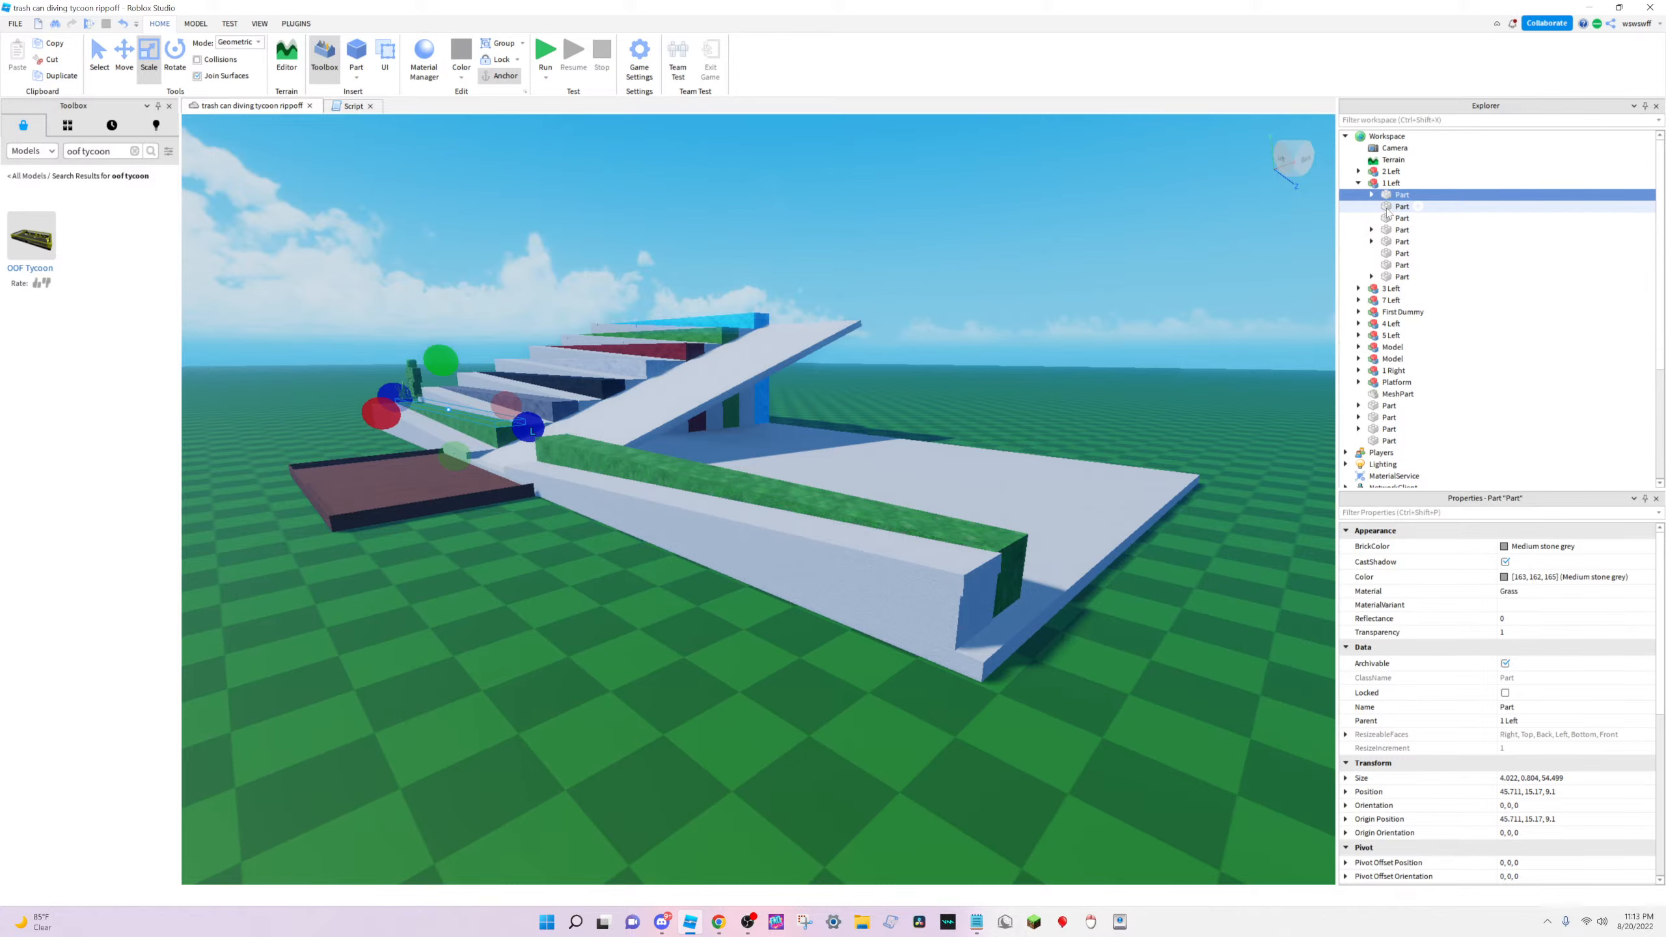
ctrl+click(1388, 210)
key(a)
right_drag(768, 214, 768, 211)
click(771, 343)
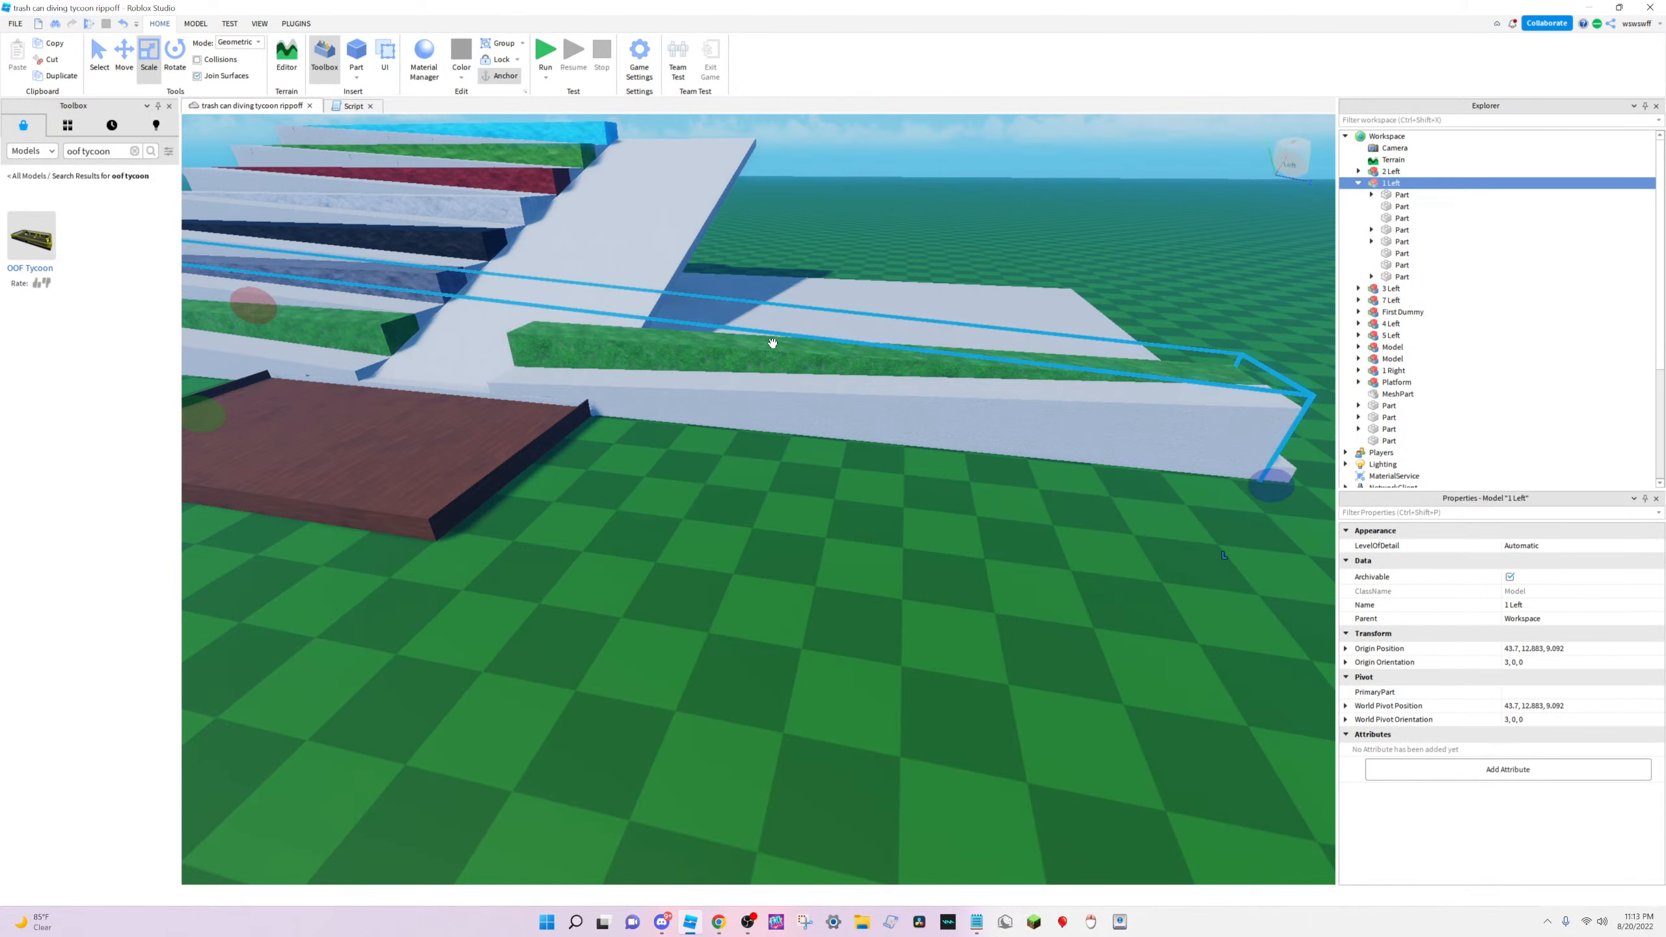
key(a)
Move the first two parts of 1 Left, Asphalt and transparent Grass, lengthwise past the ramp and reparent them to the 1 Right model
click(1402, 206)
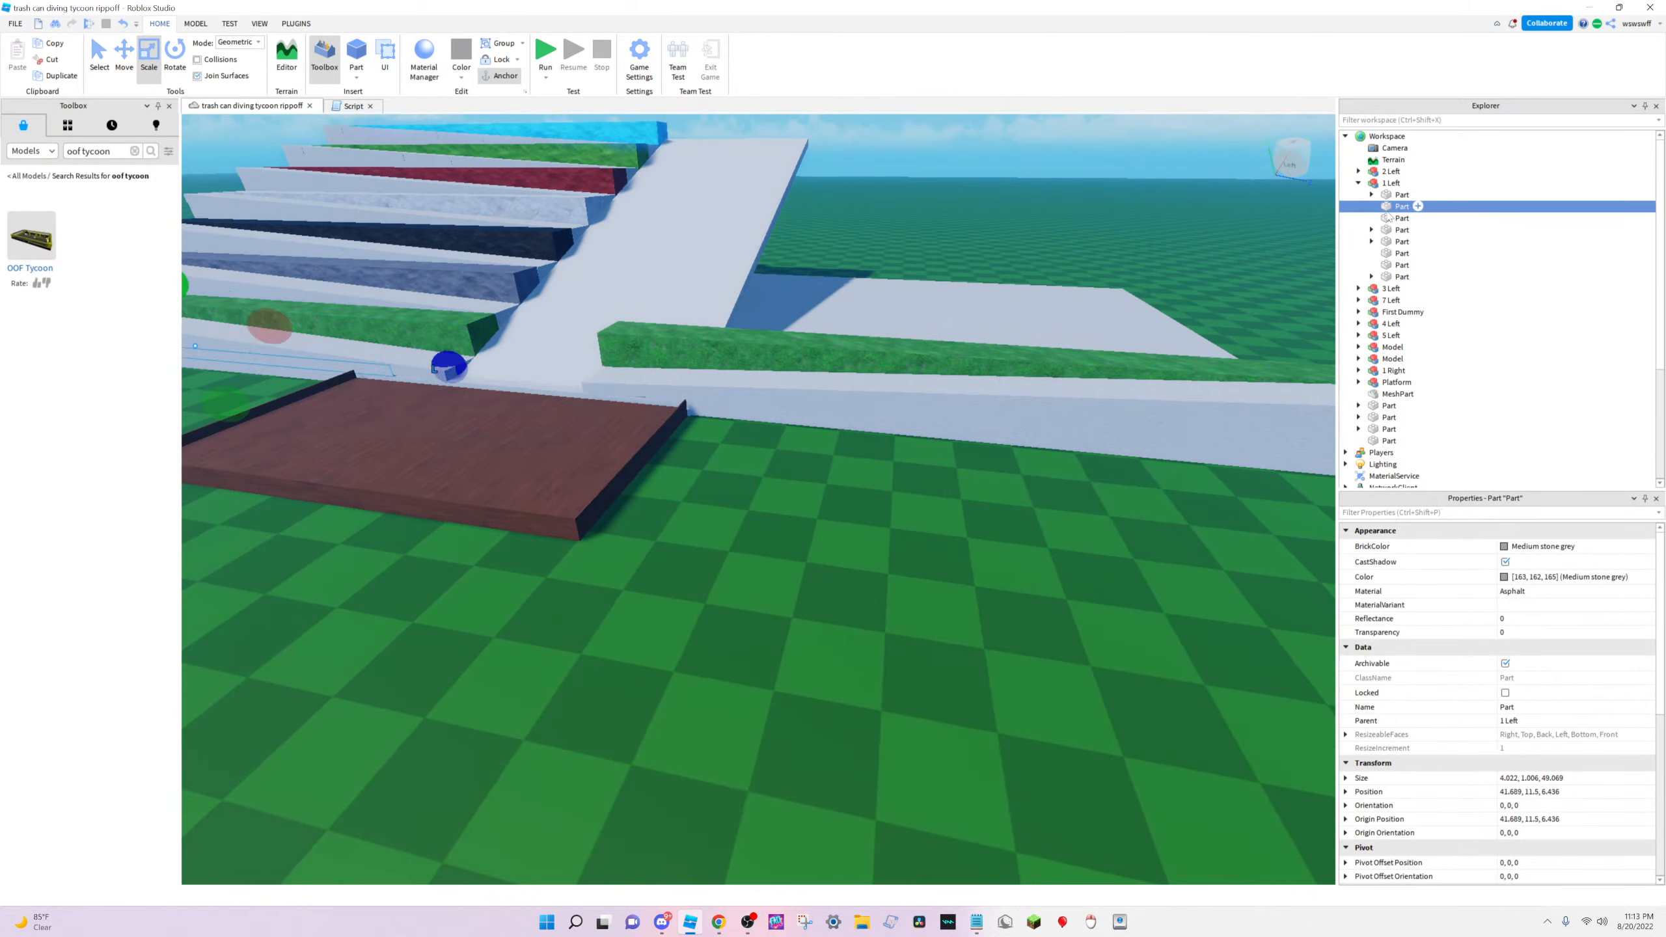
ctrl+click(1402, 194)
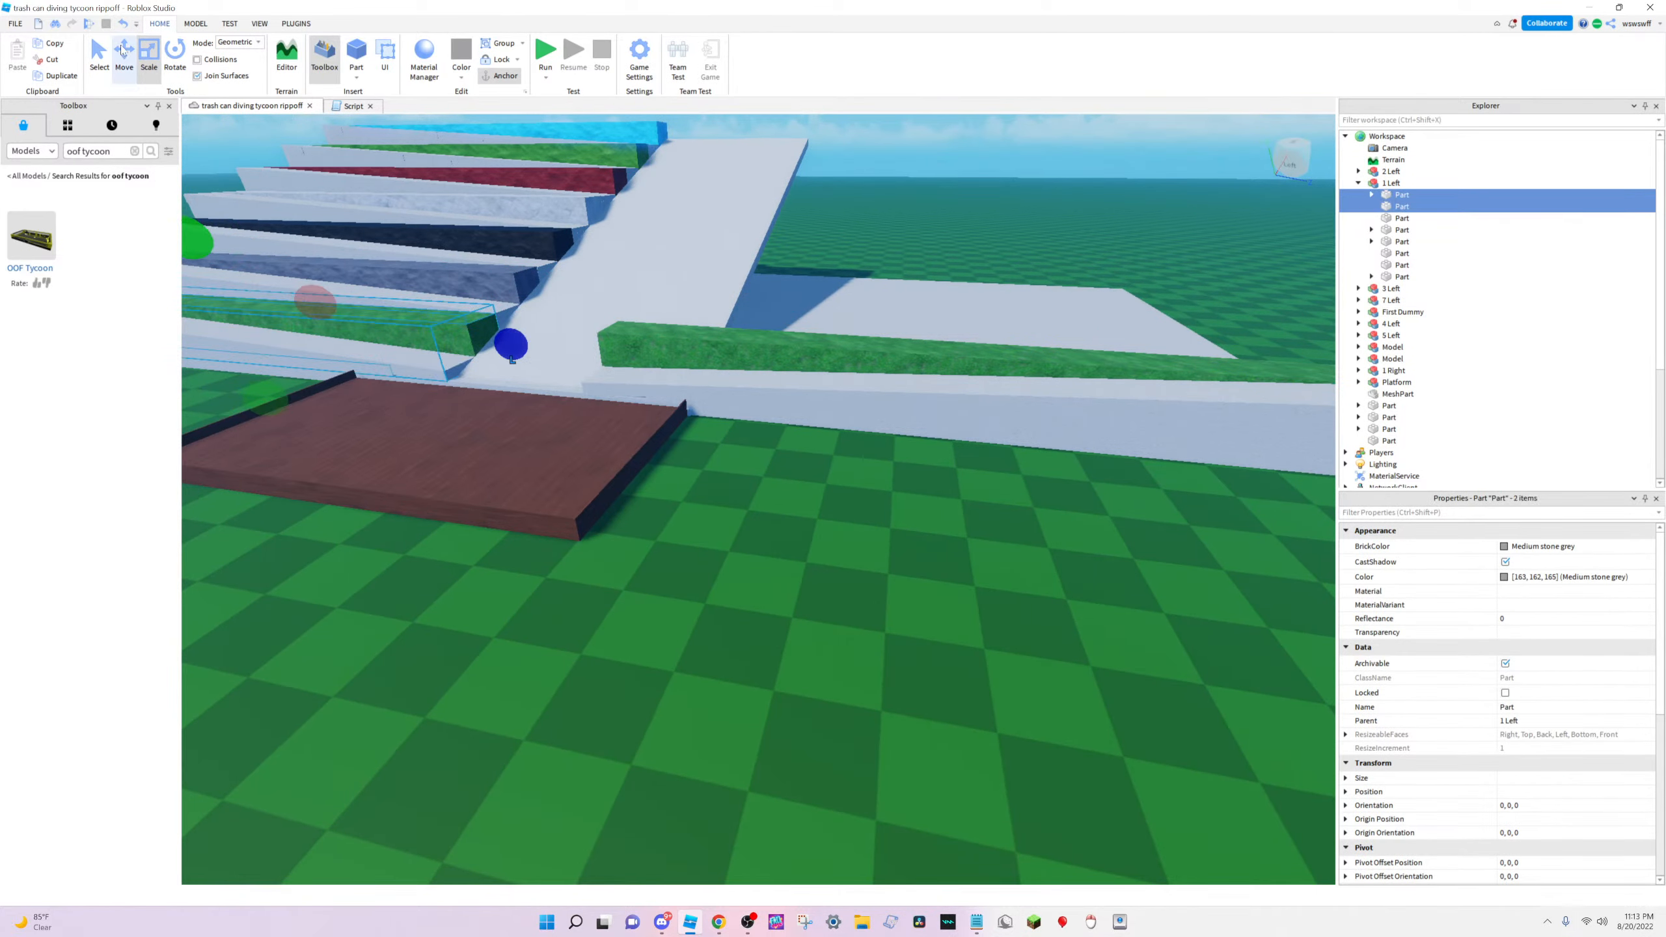
key(ctrl+2)
drag(512, 354, 1059, 477)
scroll(1082, 483, down, 2)
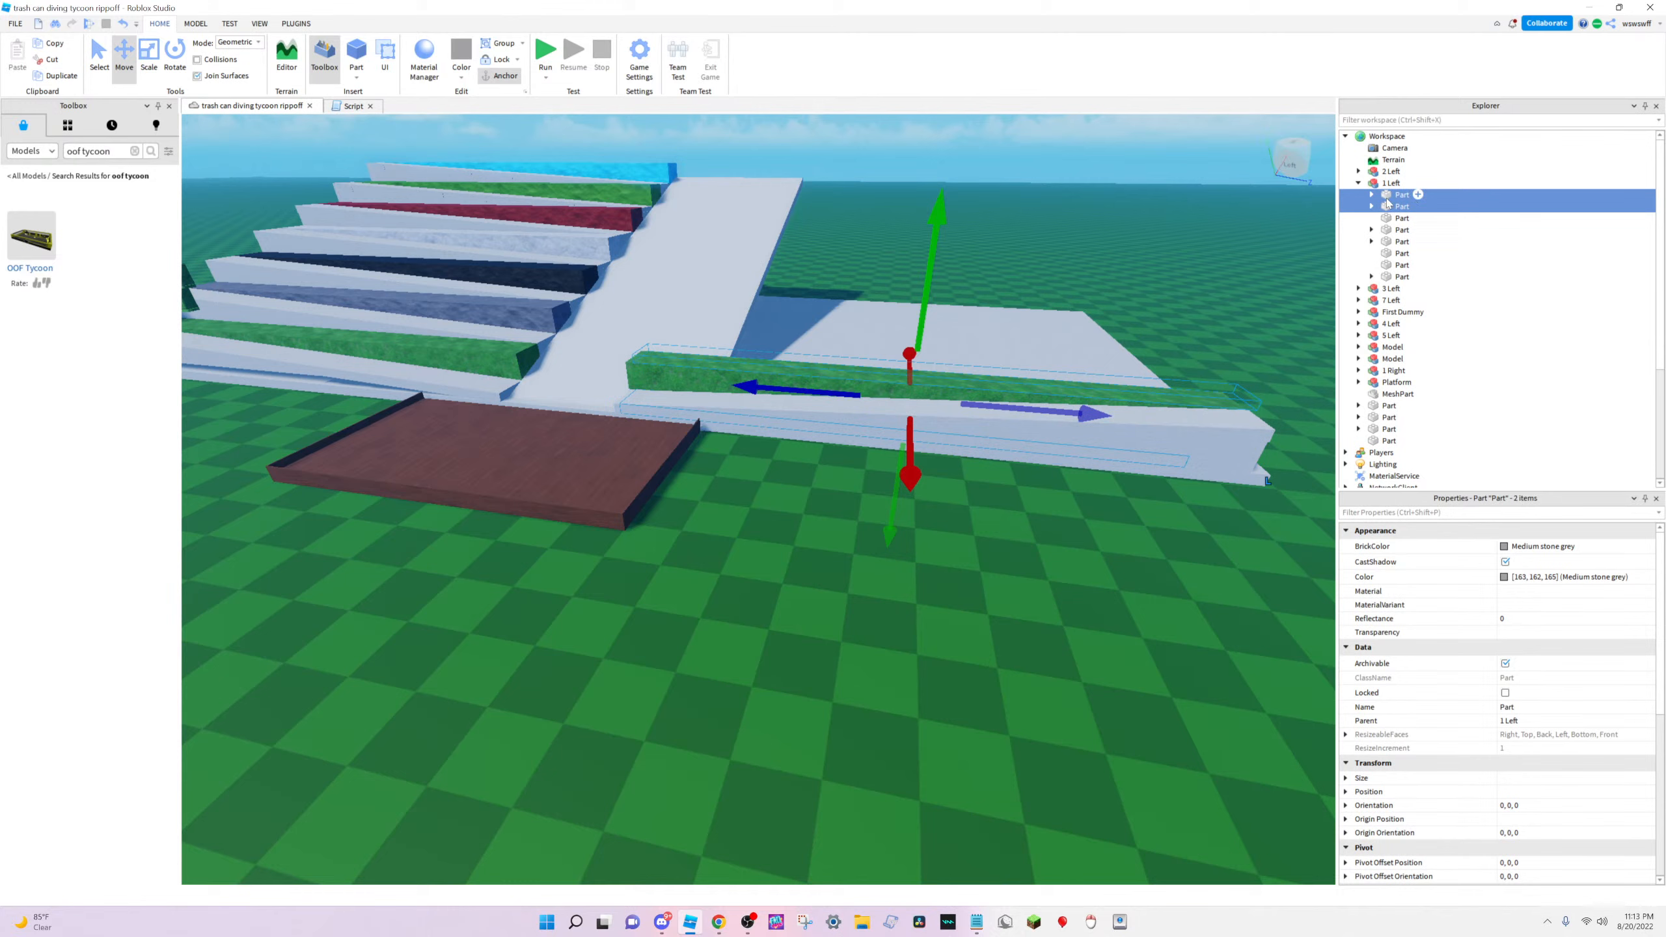
drag(1387, 203, 1397, 372)
Check the 1 Right model and examine the parts of 1 Left individually to identify those lying beyond the ramp
click(1154, 612)
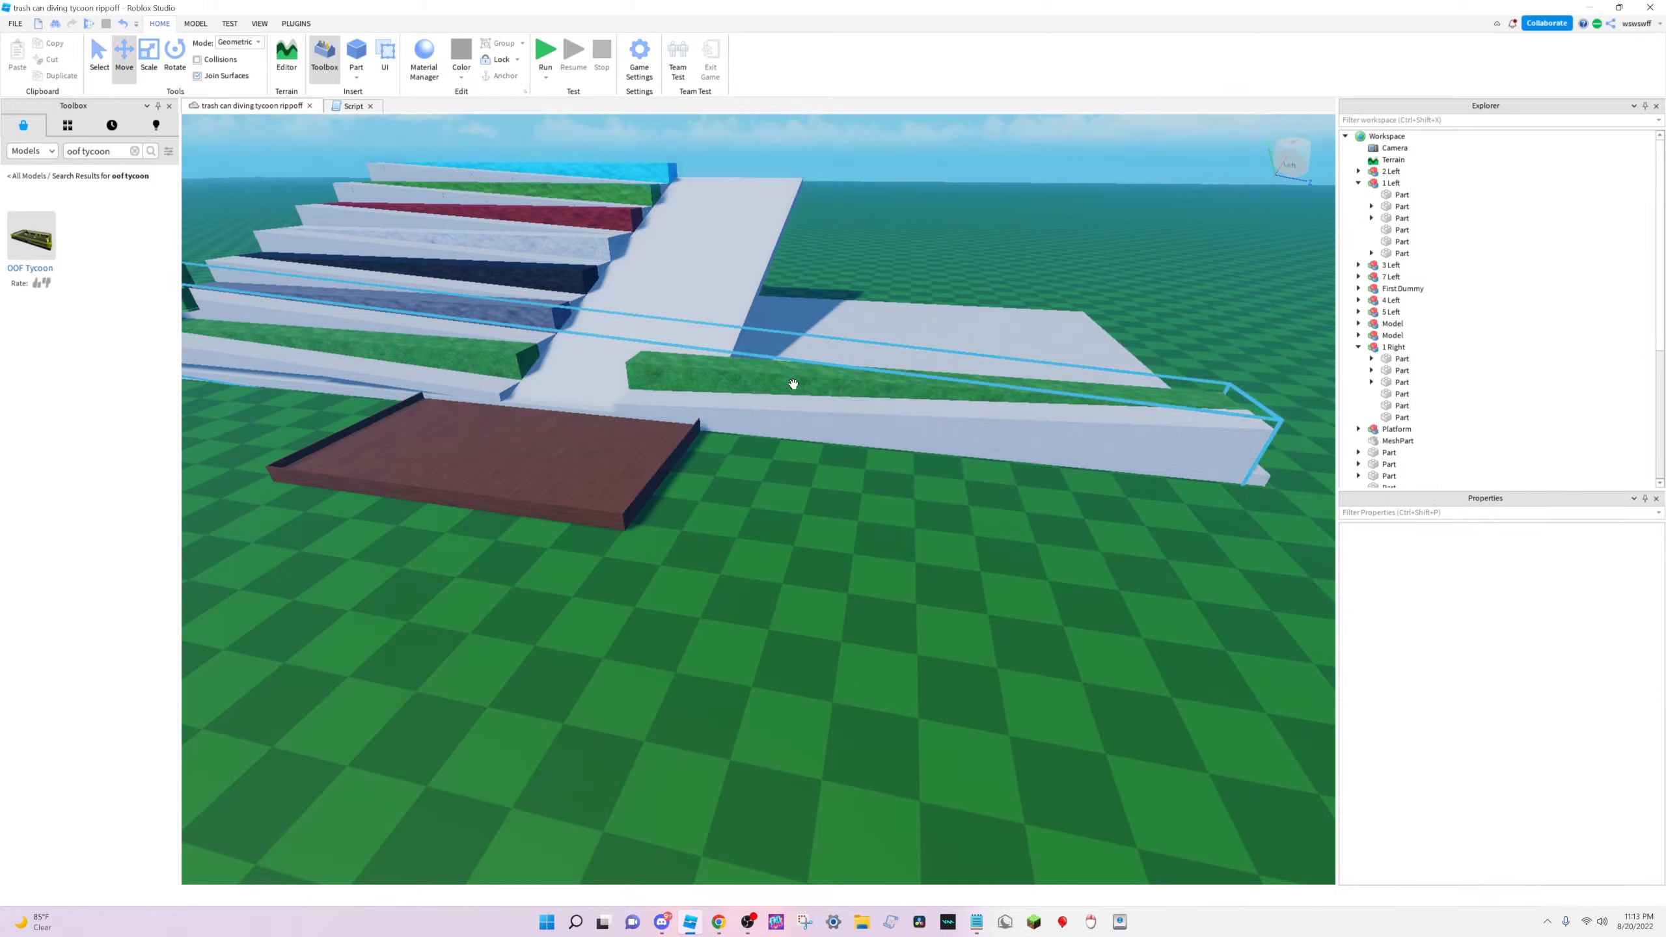
click(785, 407)
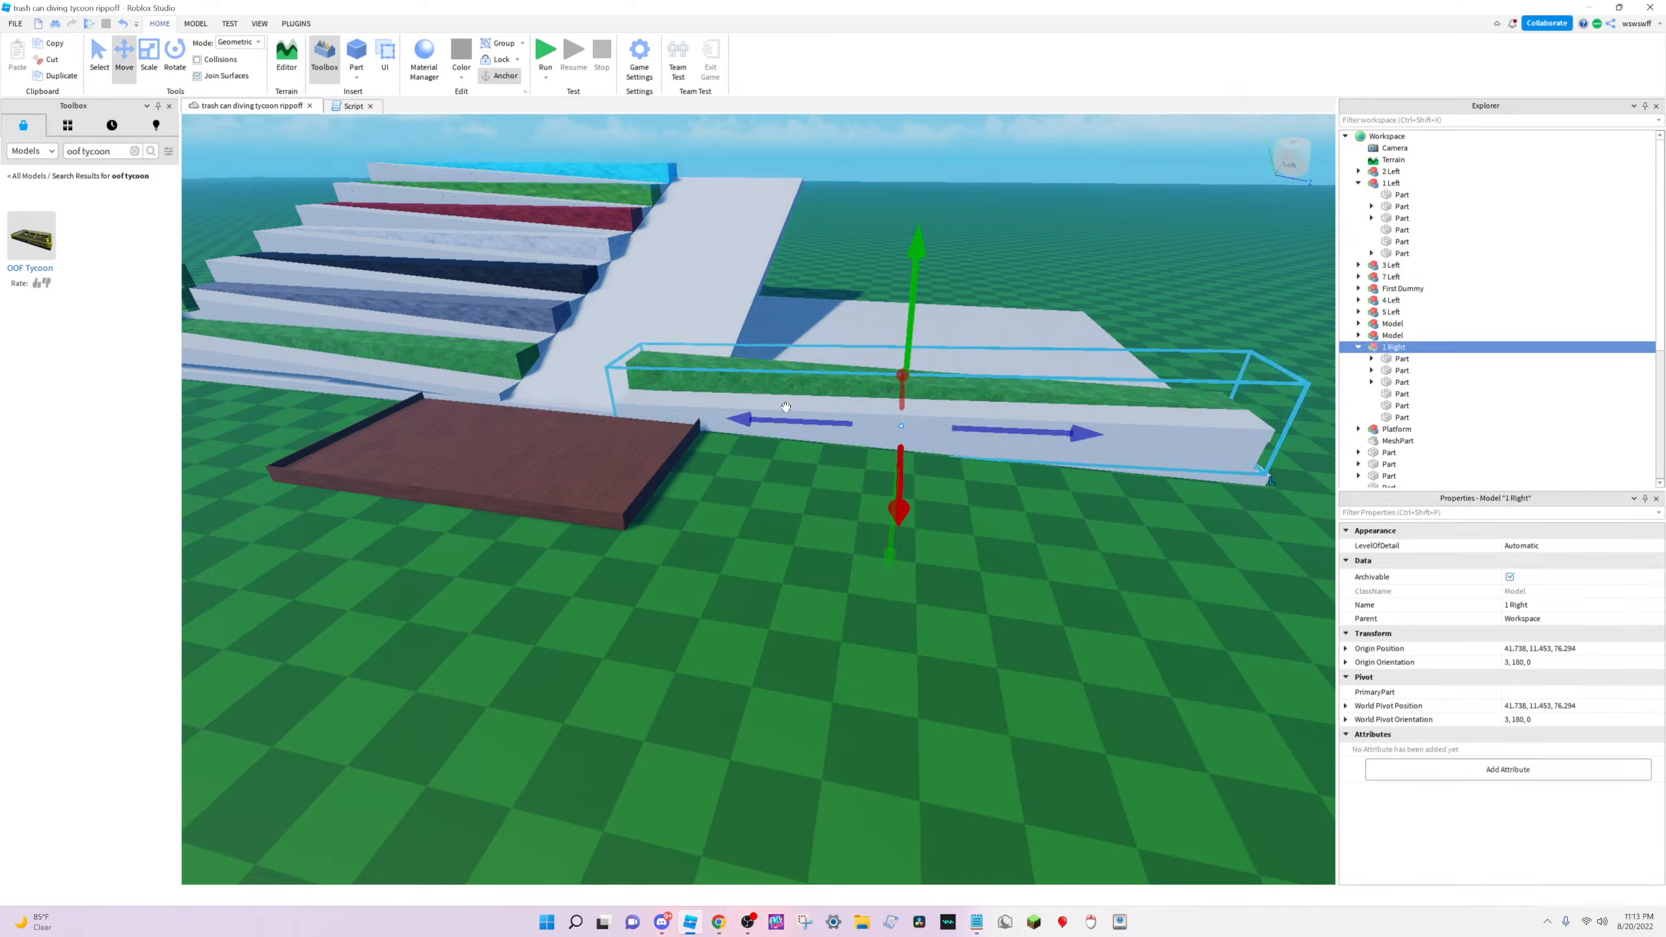
click(505, 365)
key(a)
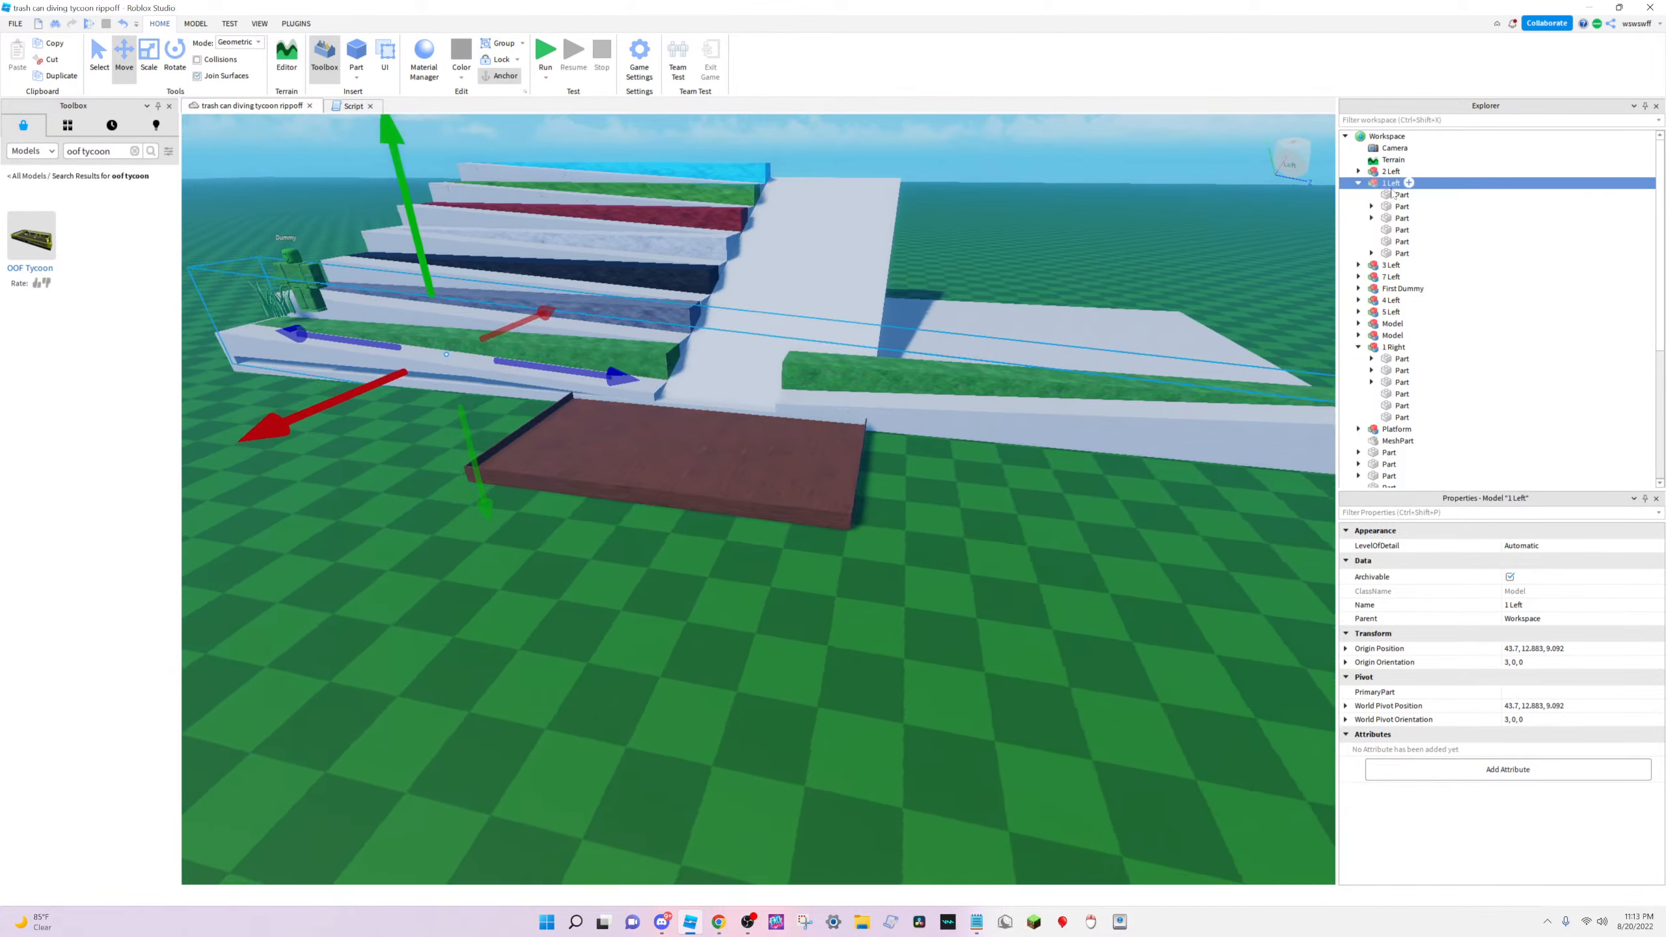
key(s)
click(1394, 198)
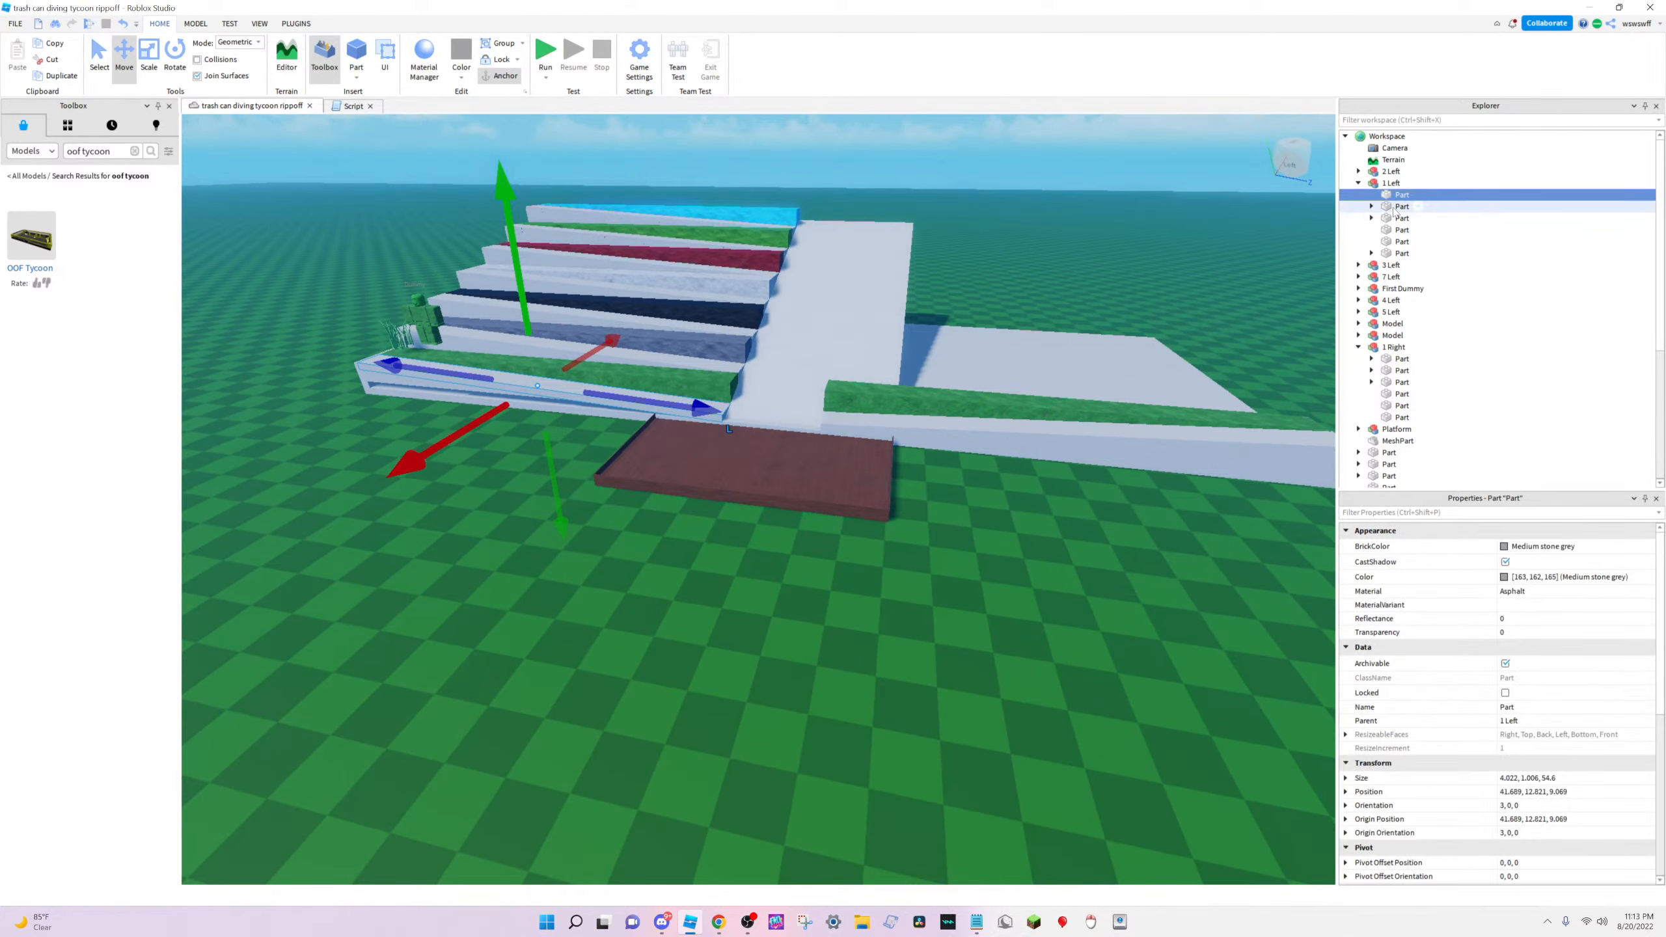
click(1395, 207)
click(1393, 229)
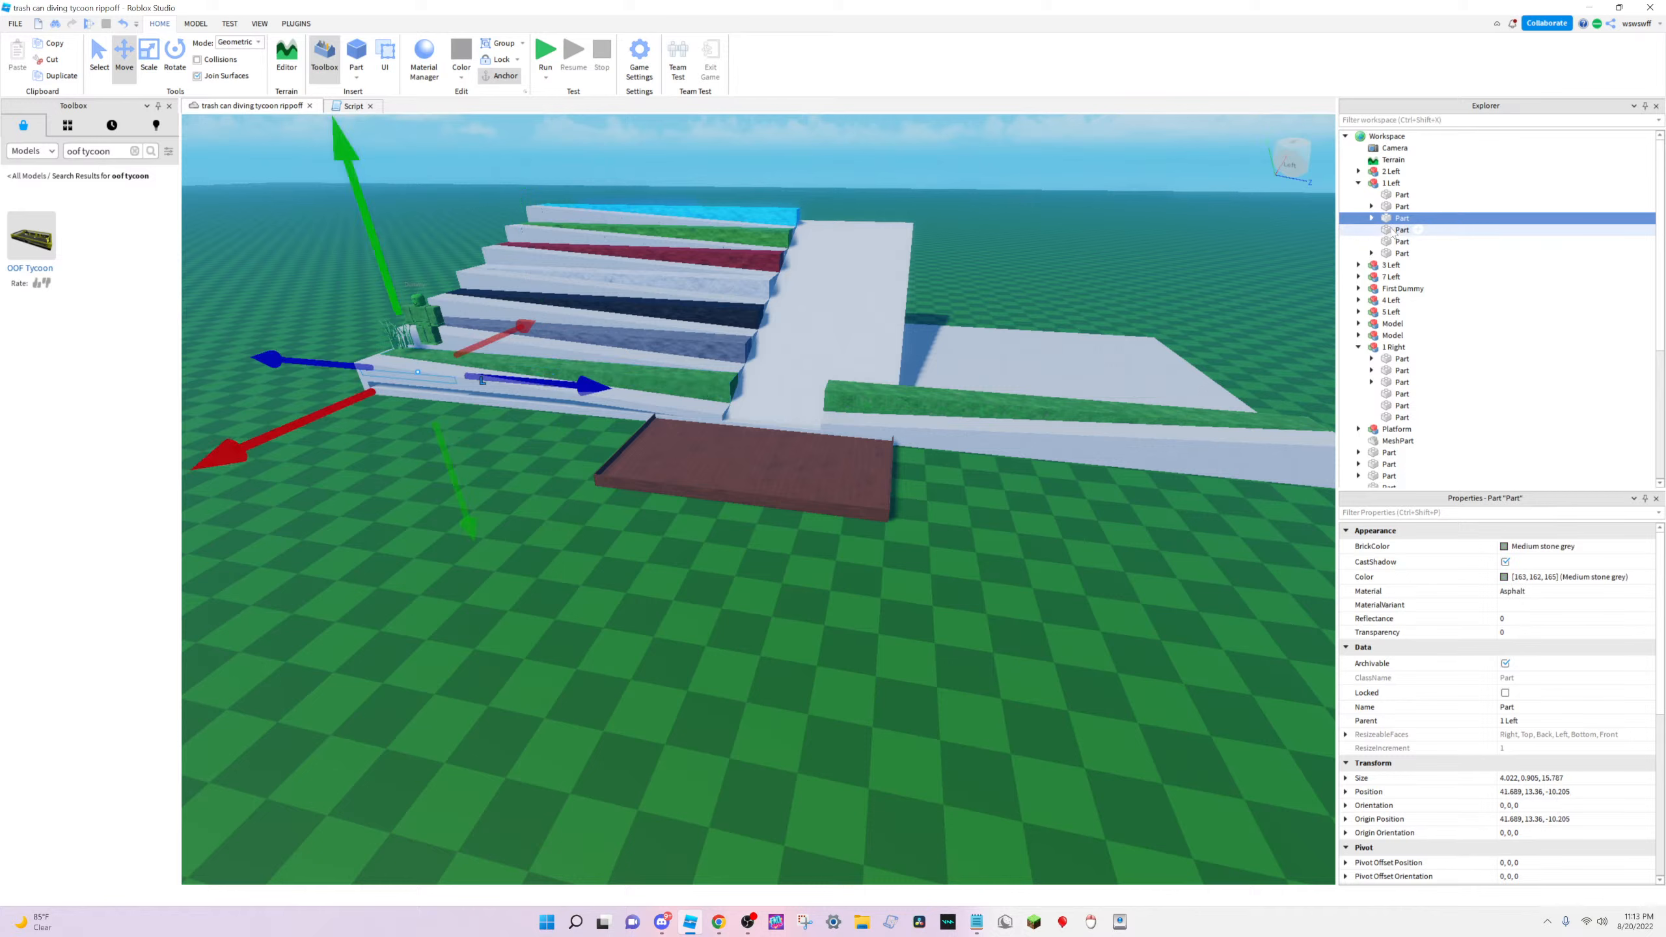
click(1392, 243)
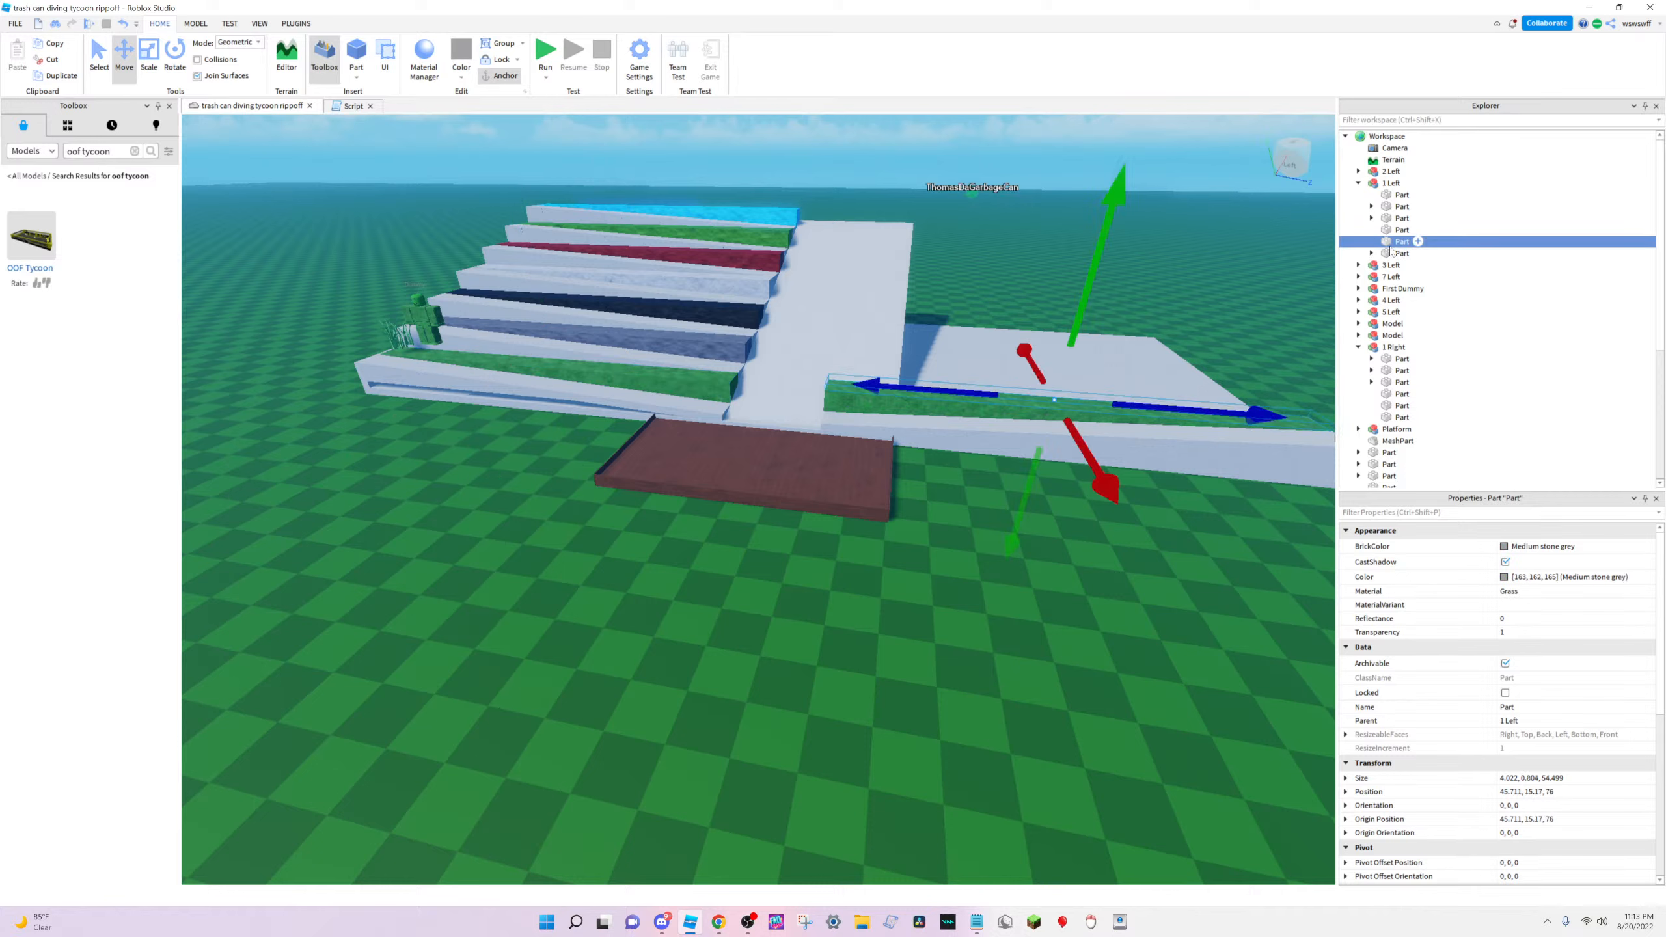
key(w)
right_drag(893, 419, 848, 472)
key(s)
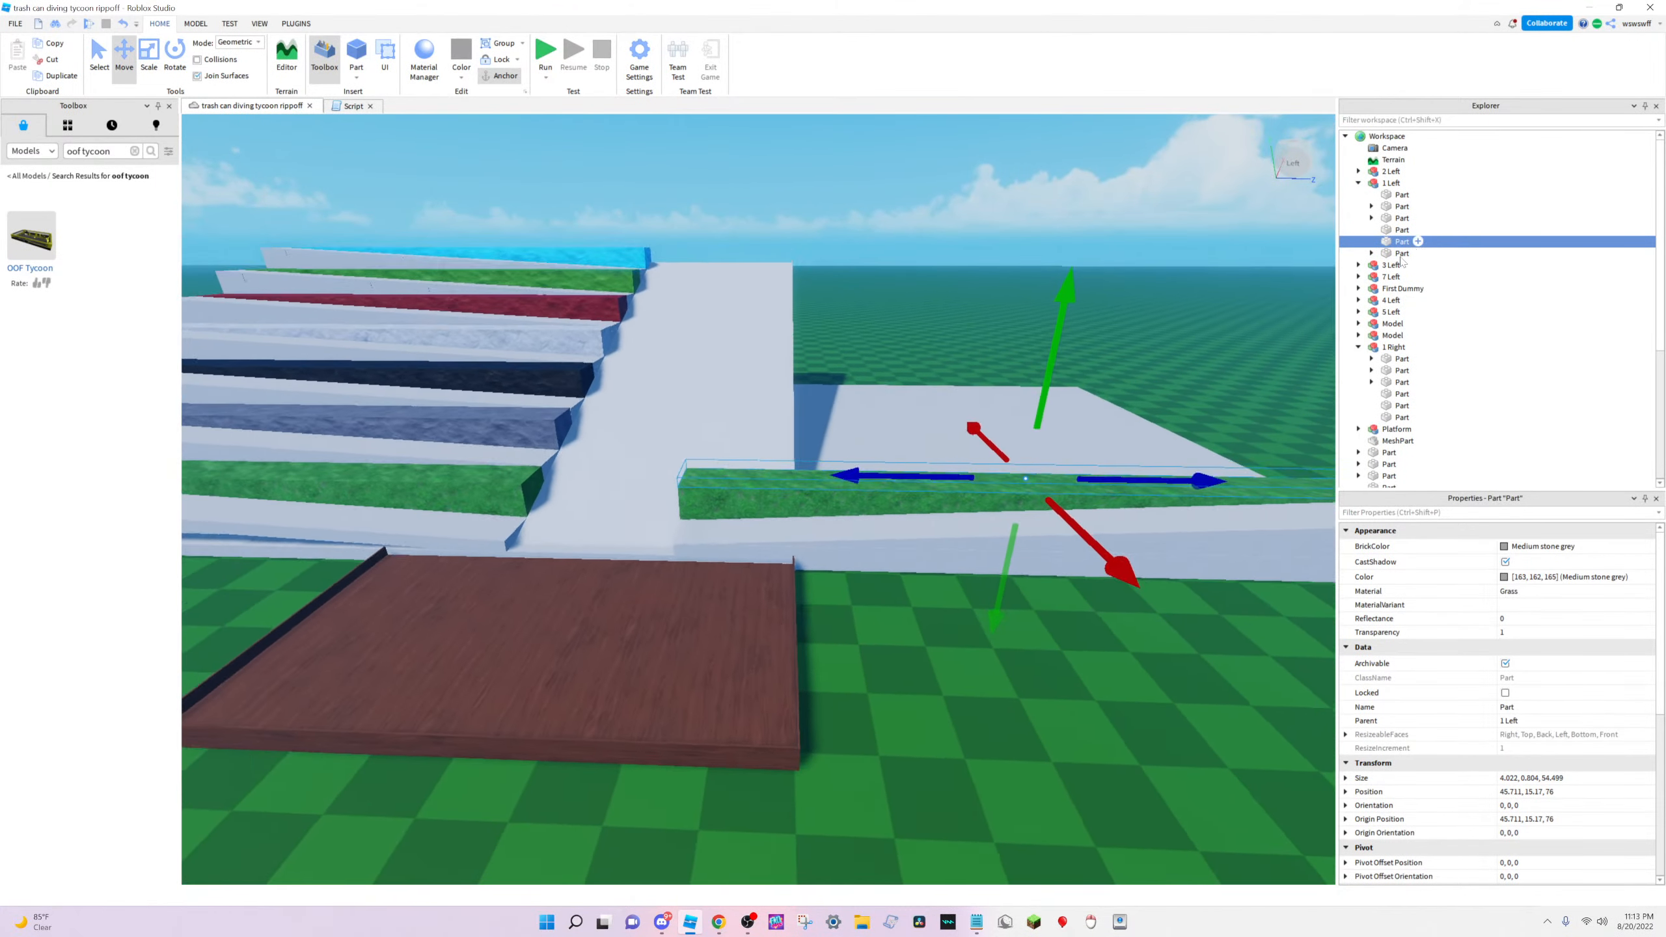
click(1393, 253)
right_drag(1026, 445, 1027, 448)
key(w)
key(s)
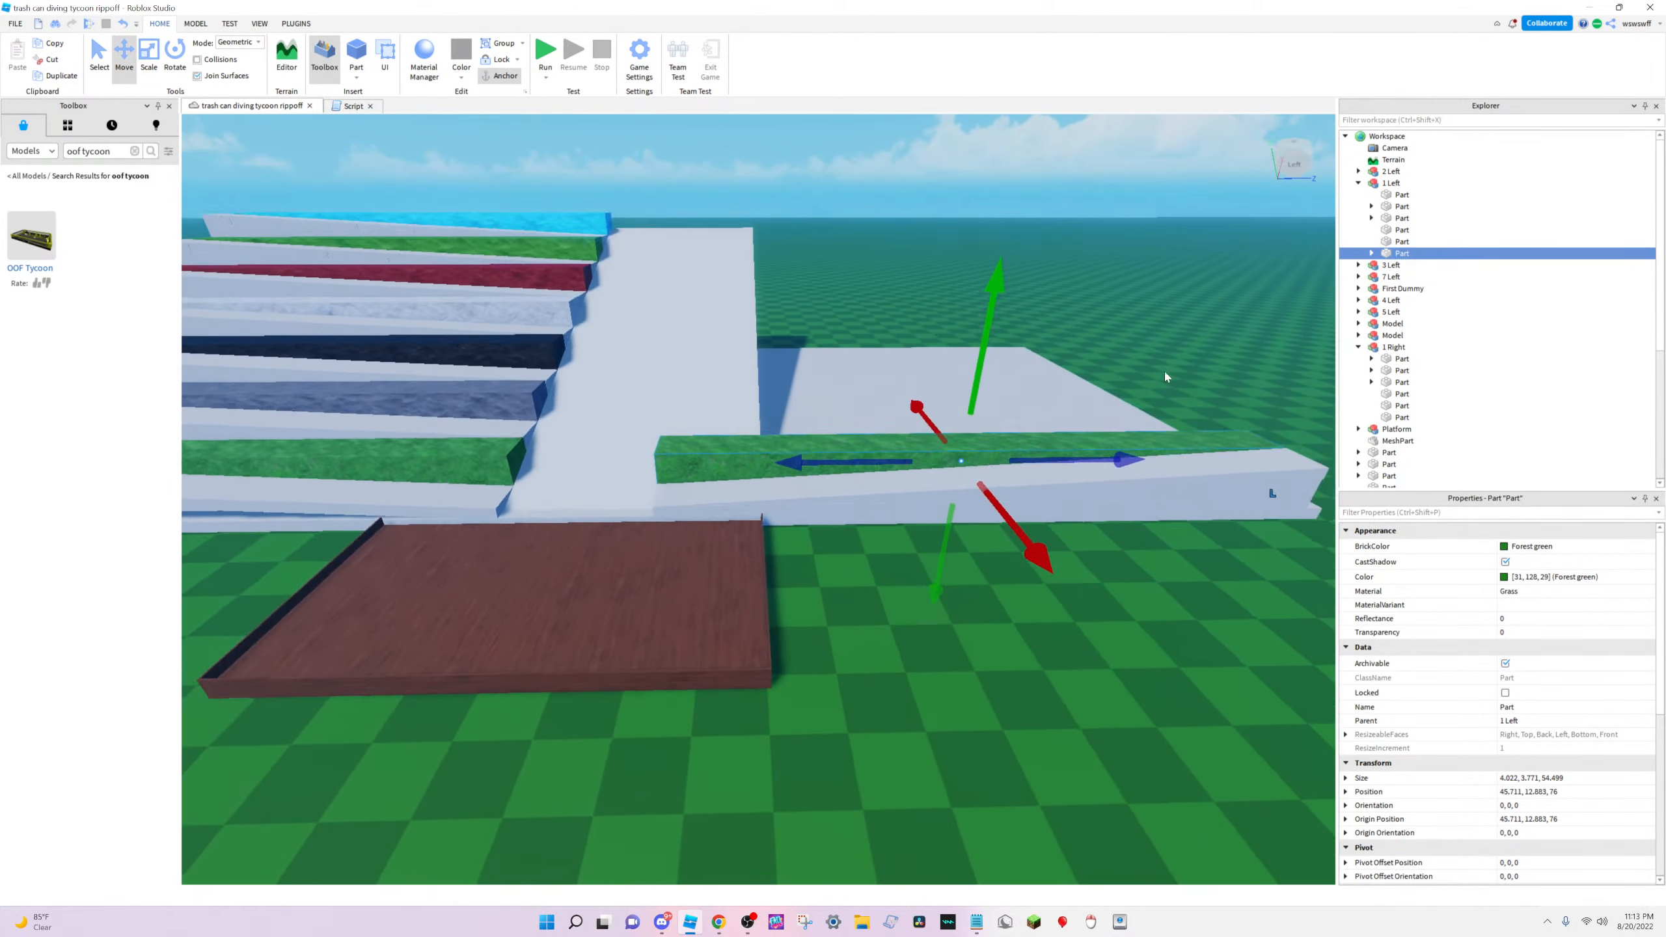
key(s)
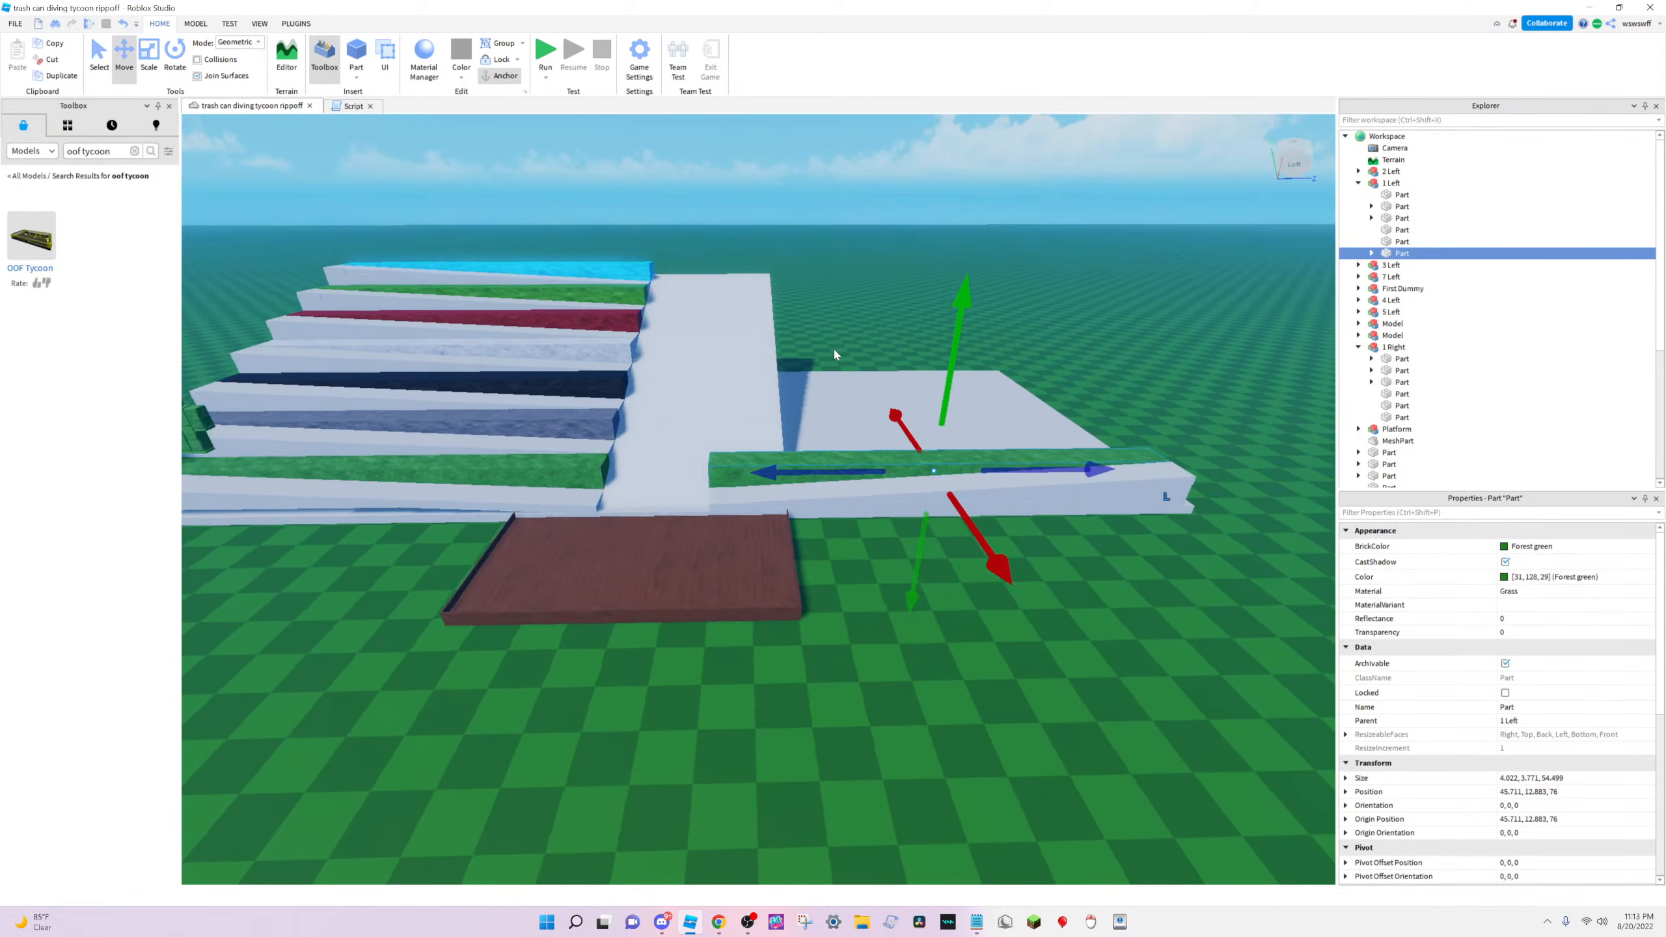
key(a)
key(w)
drag(1270, 474, 651, 523)
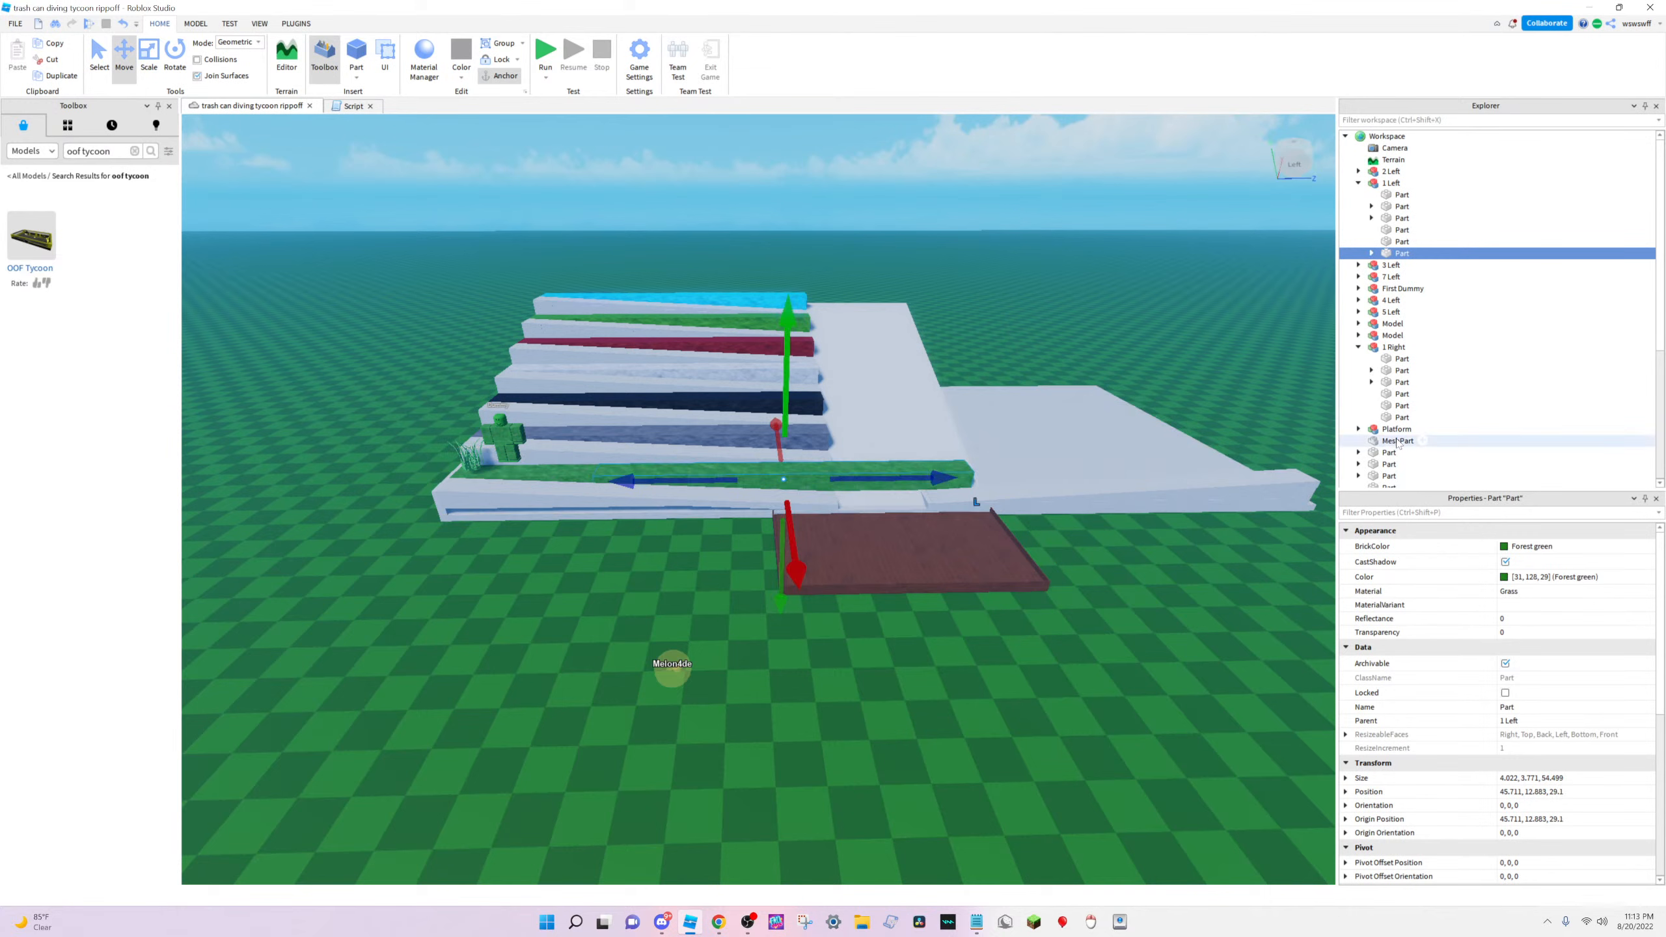
key(ctrl+z)
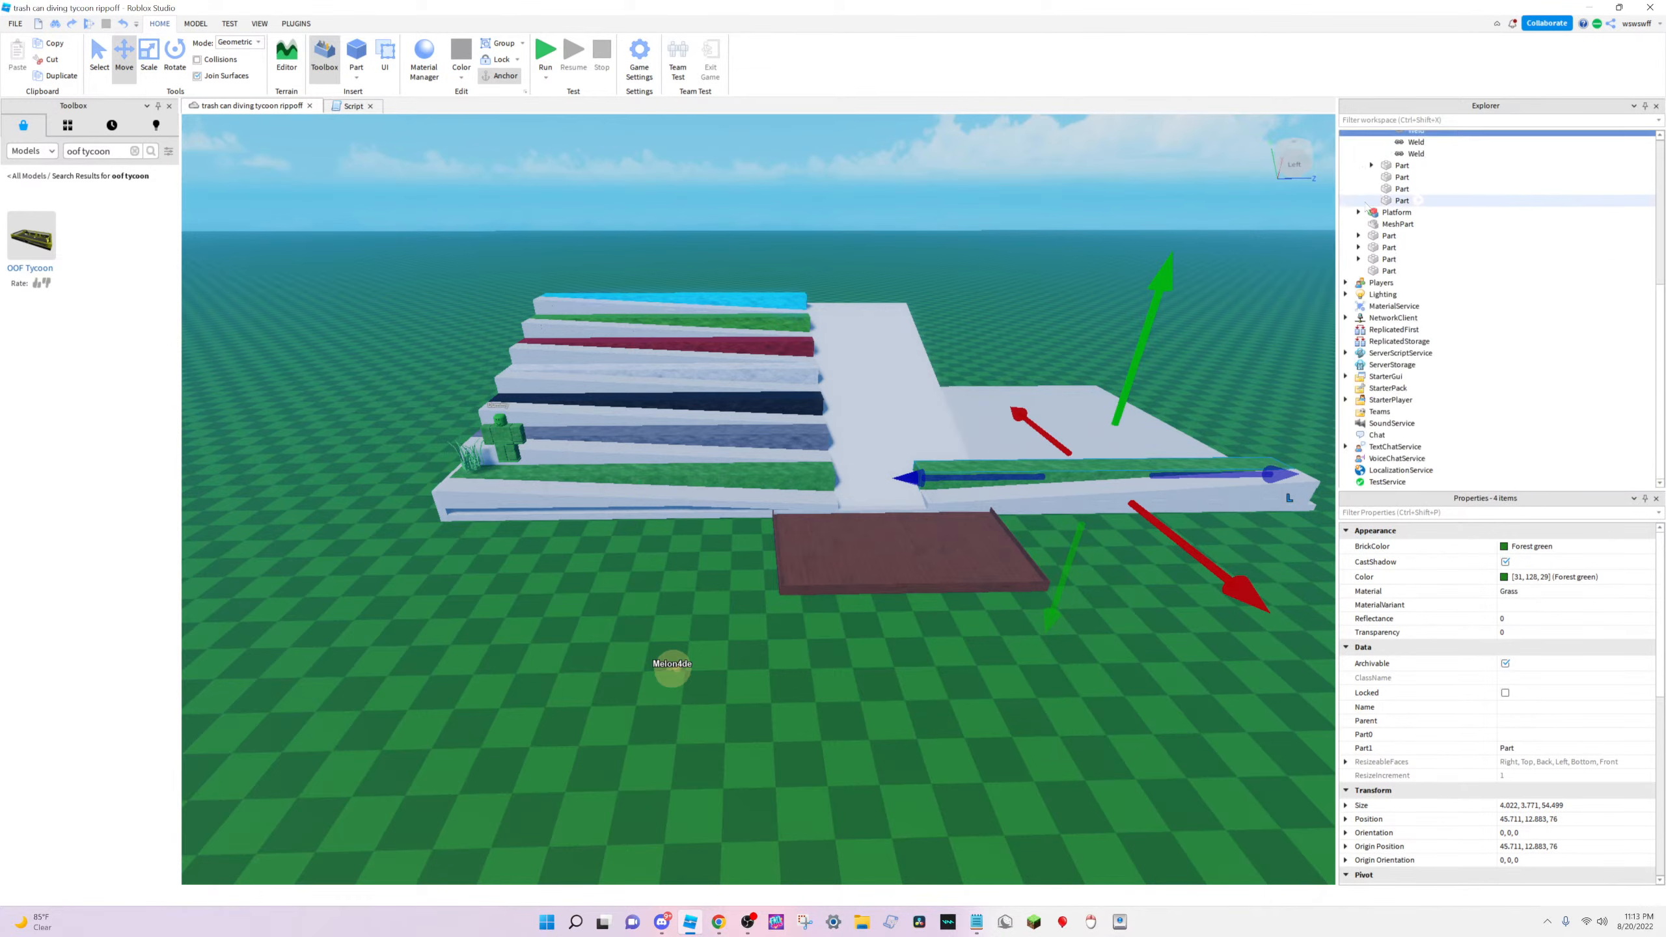
Nudge the forest green Grass part beyond the ramp lengthwise to 45.711, 12.883, 76.4 and reparent it from 1 Left to 1 Right
scroll(1379, 225, up, 3)
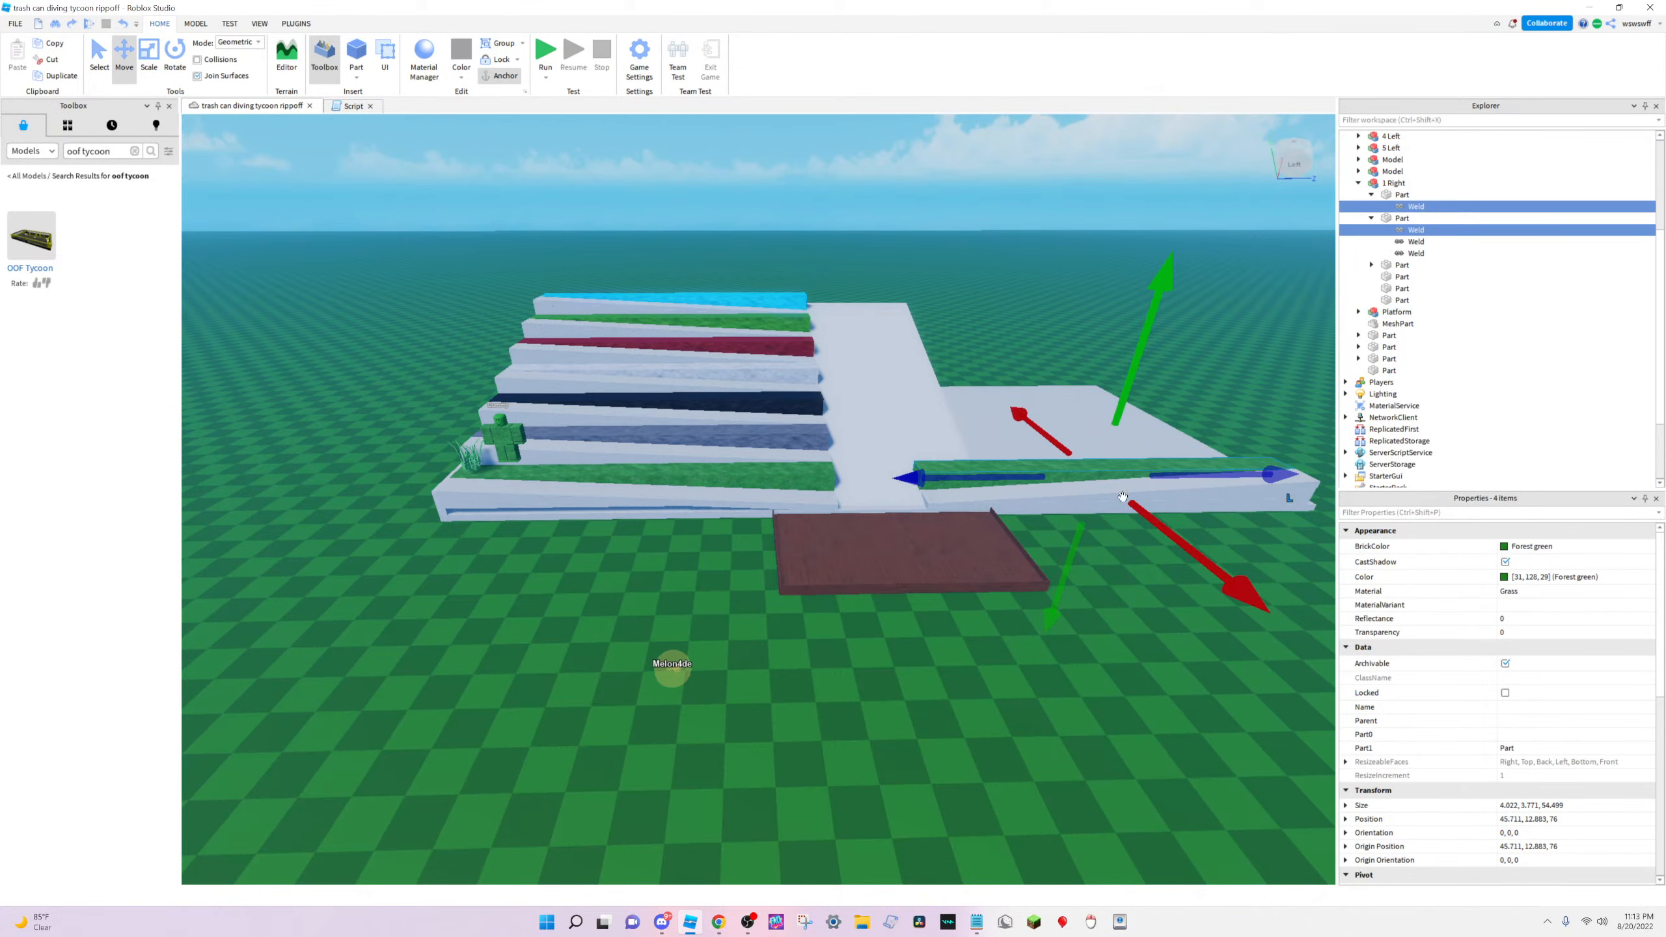
click(1371, 194)
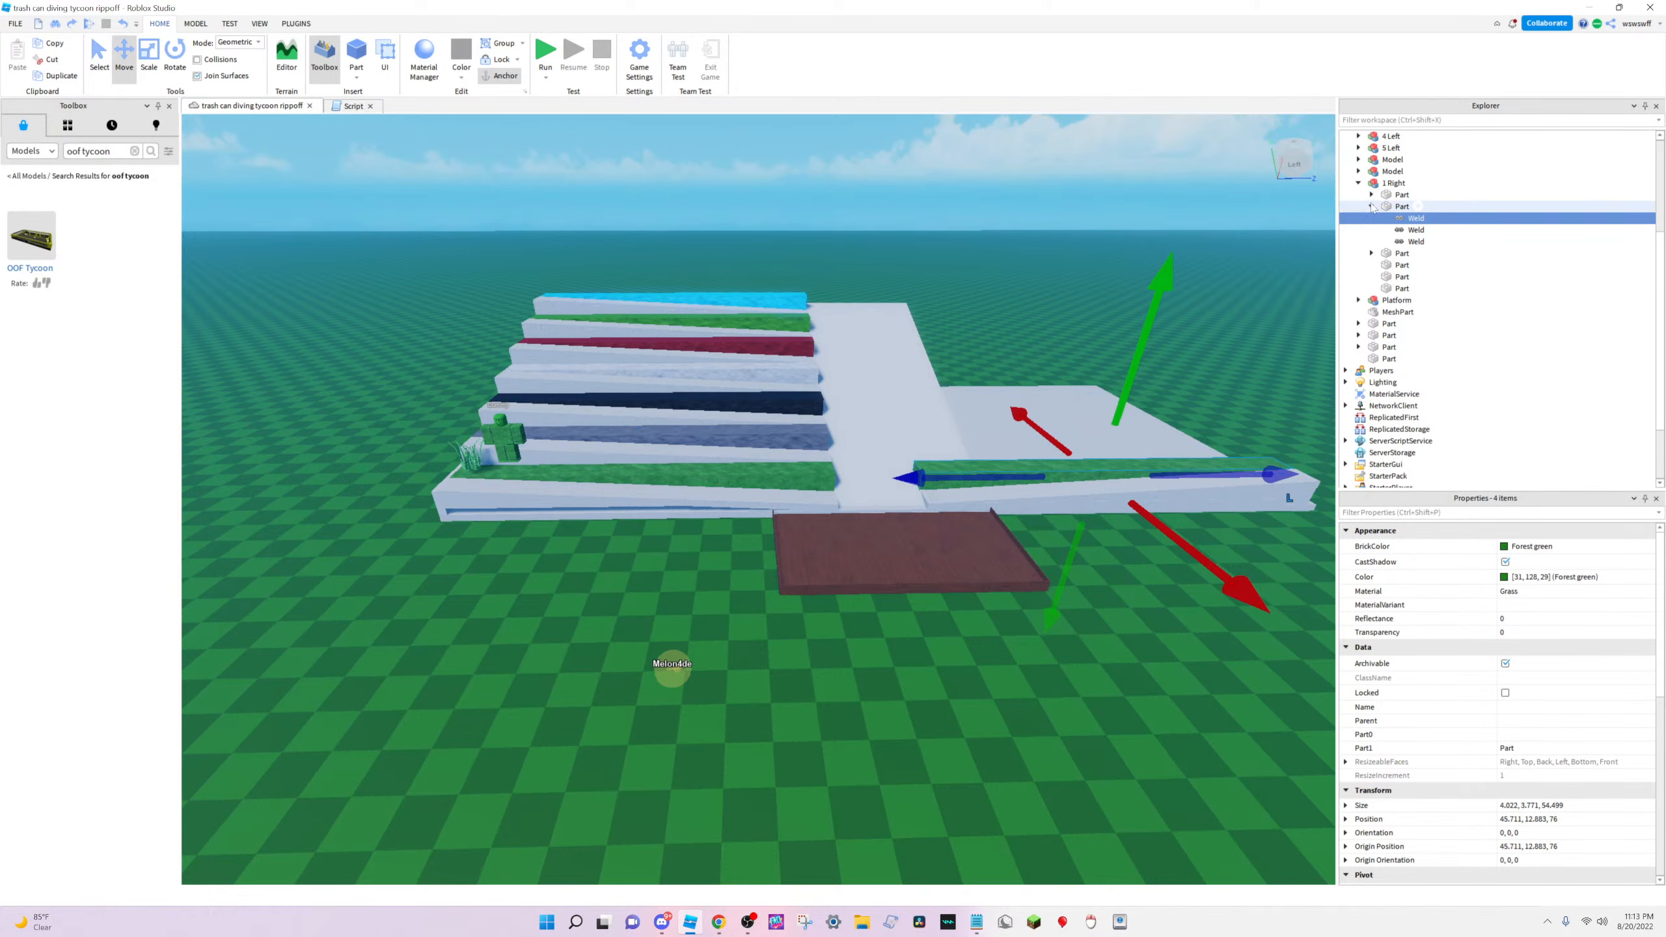
click(1371, 207)
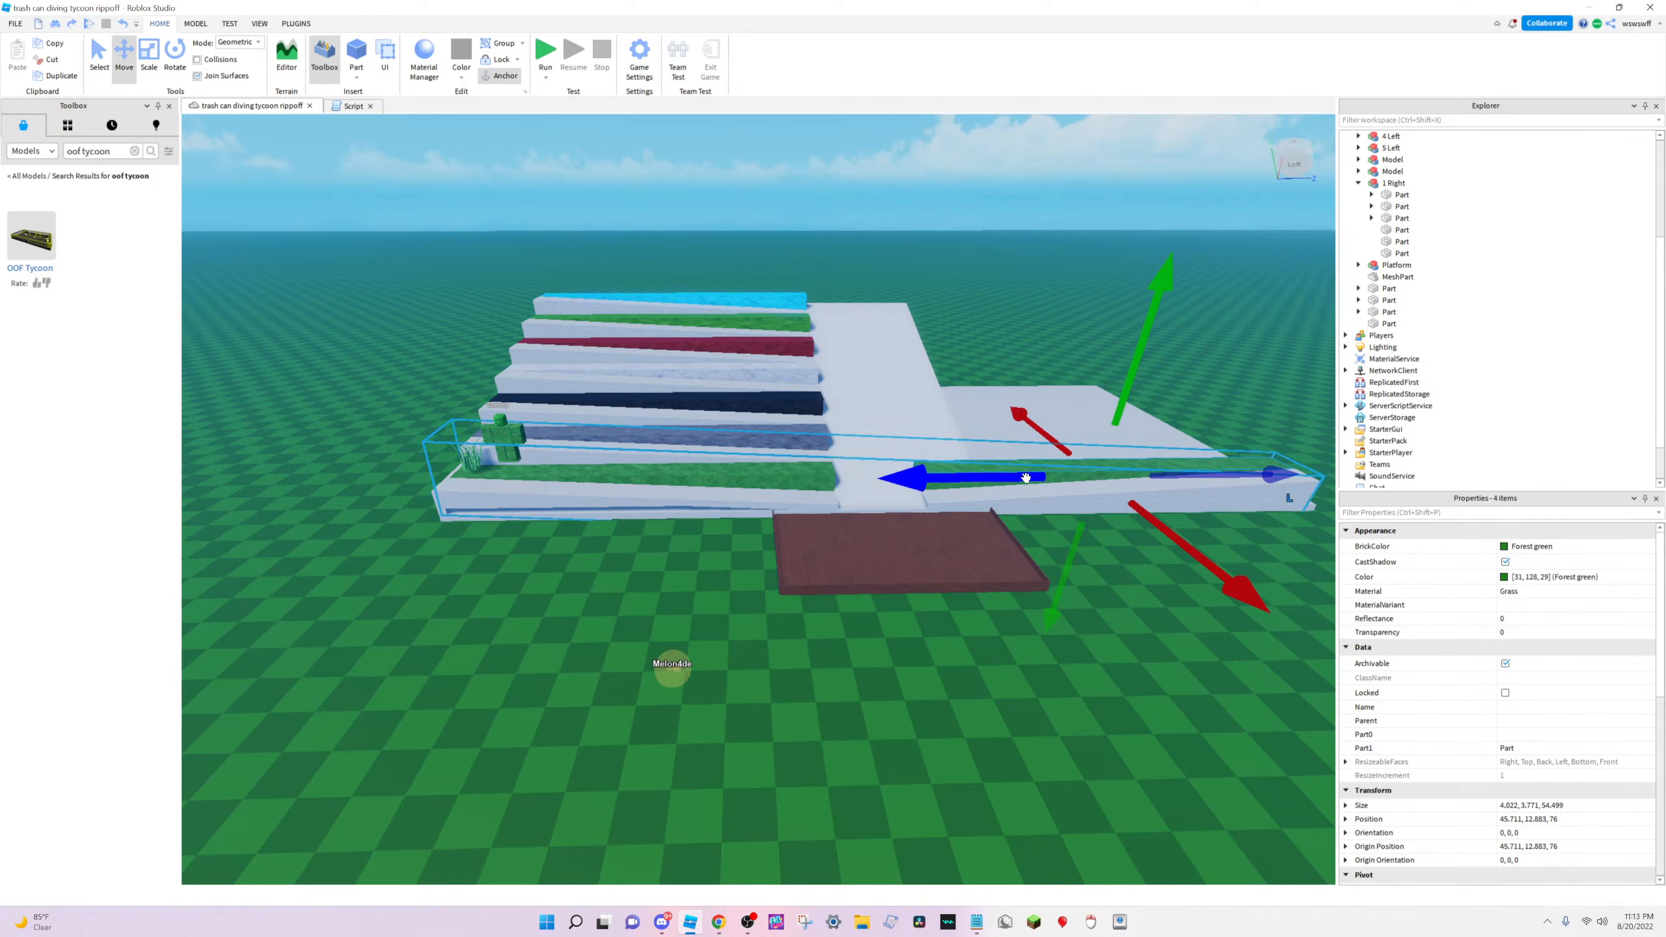
click(1015, 479)
key(f)
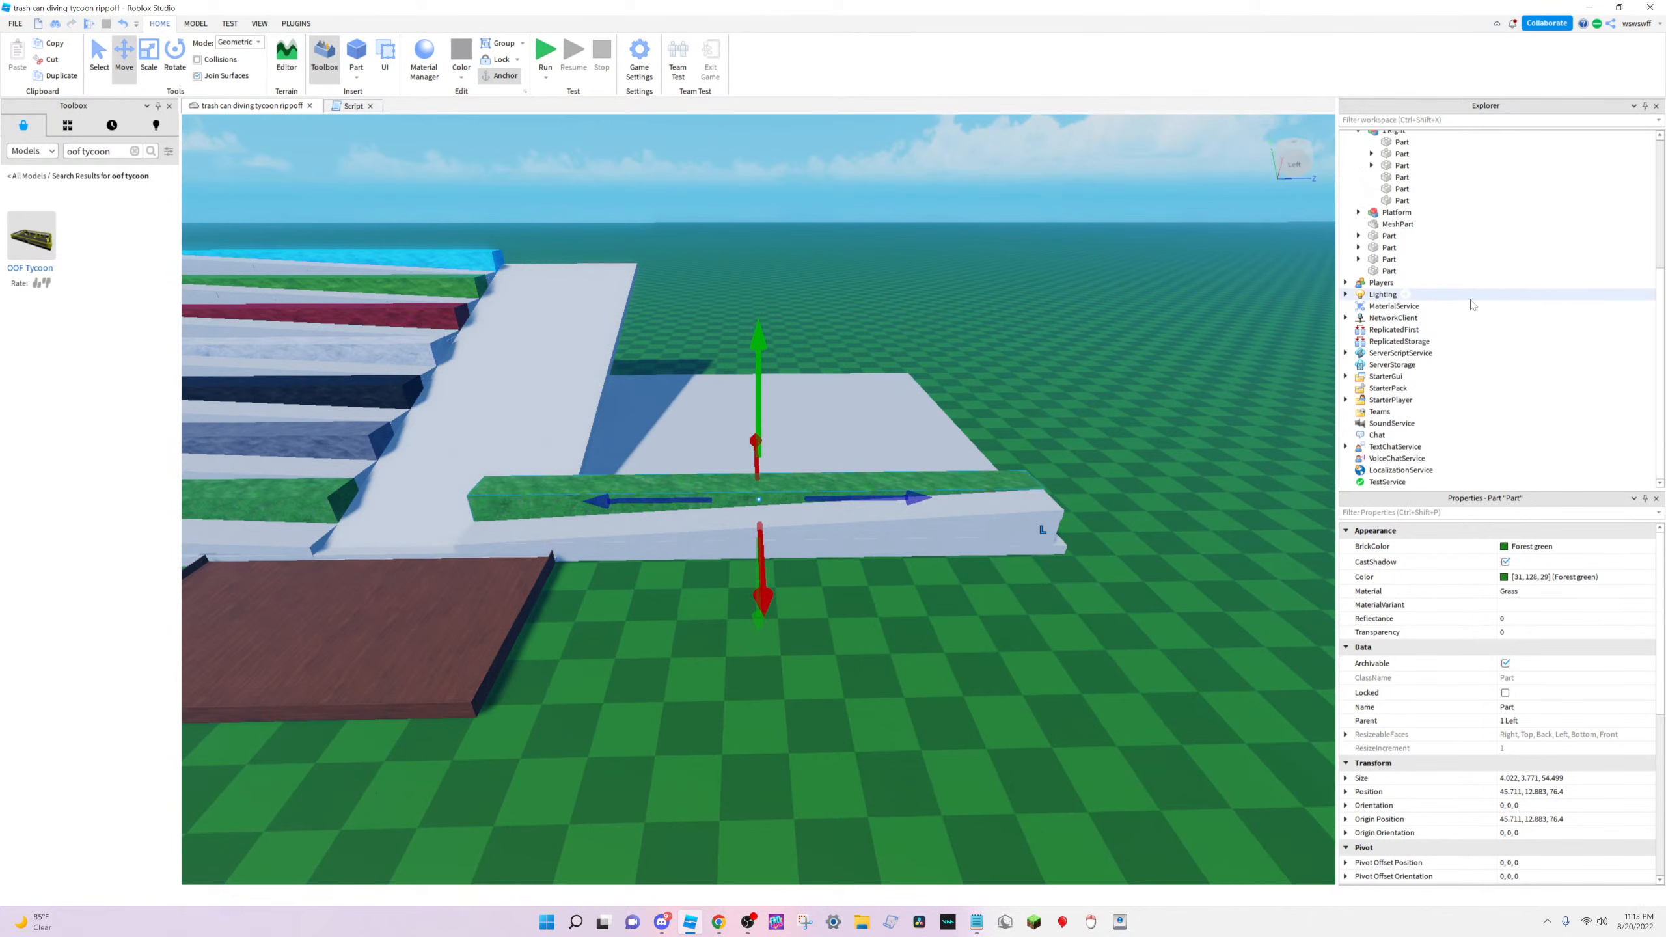
scroll(1406, 374, up, 5)
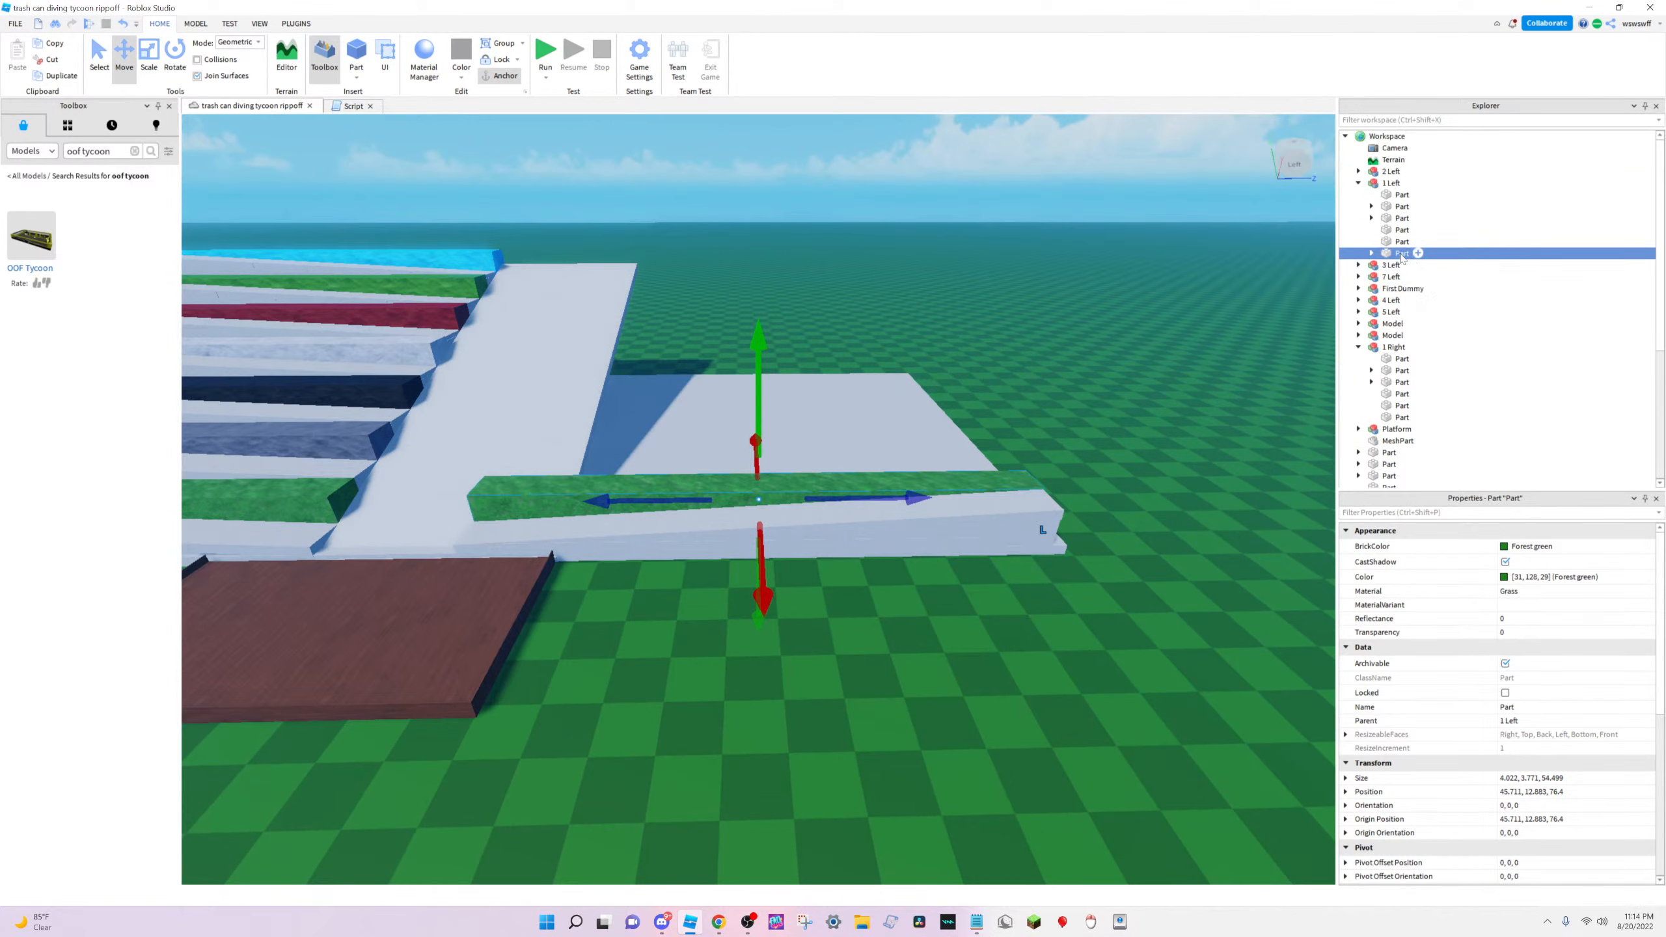
drag(1401, 256, 1394, 346)
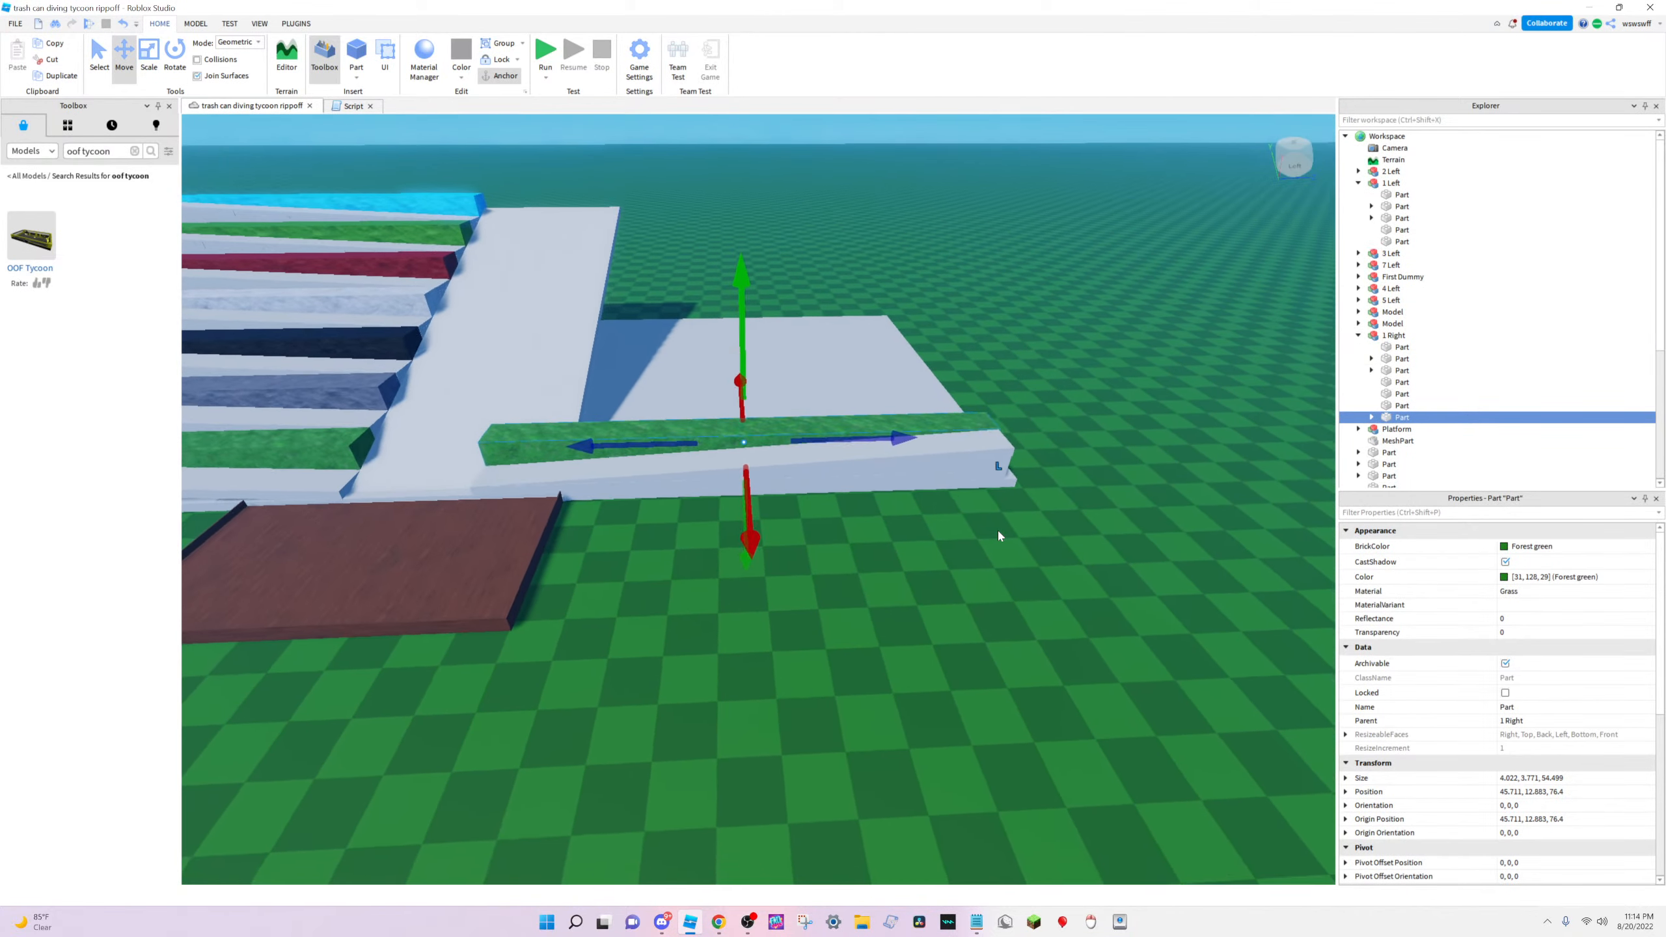
Reparent the transparent Grass part lying beyond the ramp from the 1 Left model to the 1 Right model
right_drag(998, 536, 813, 506)
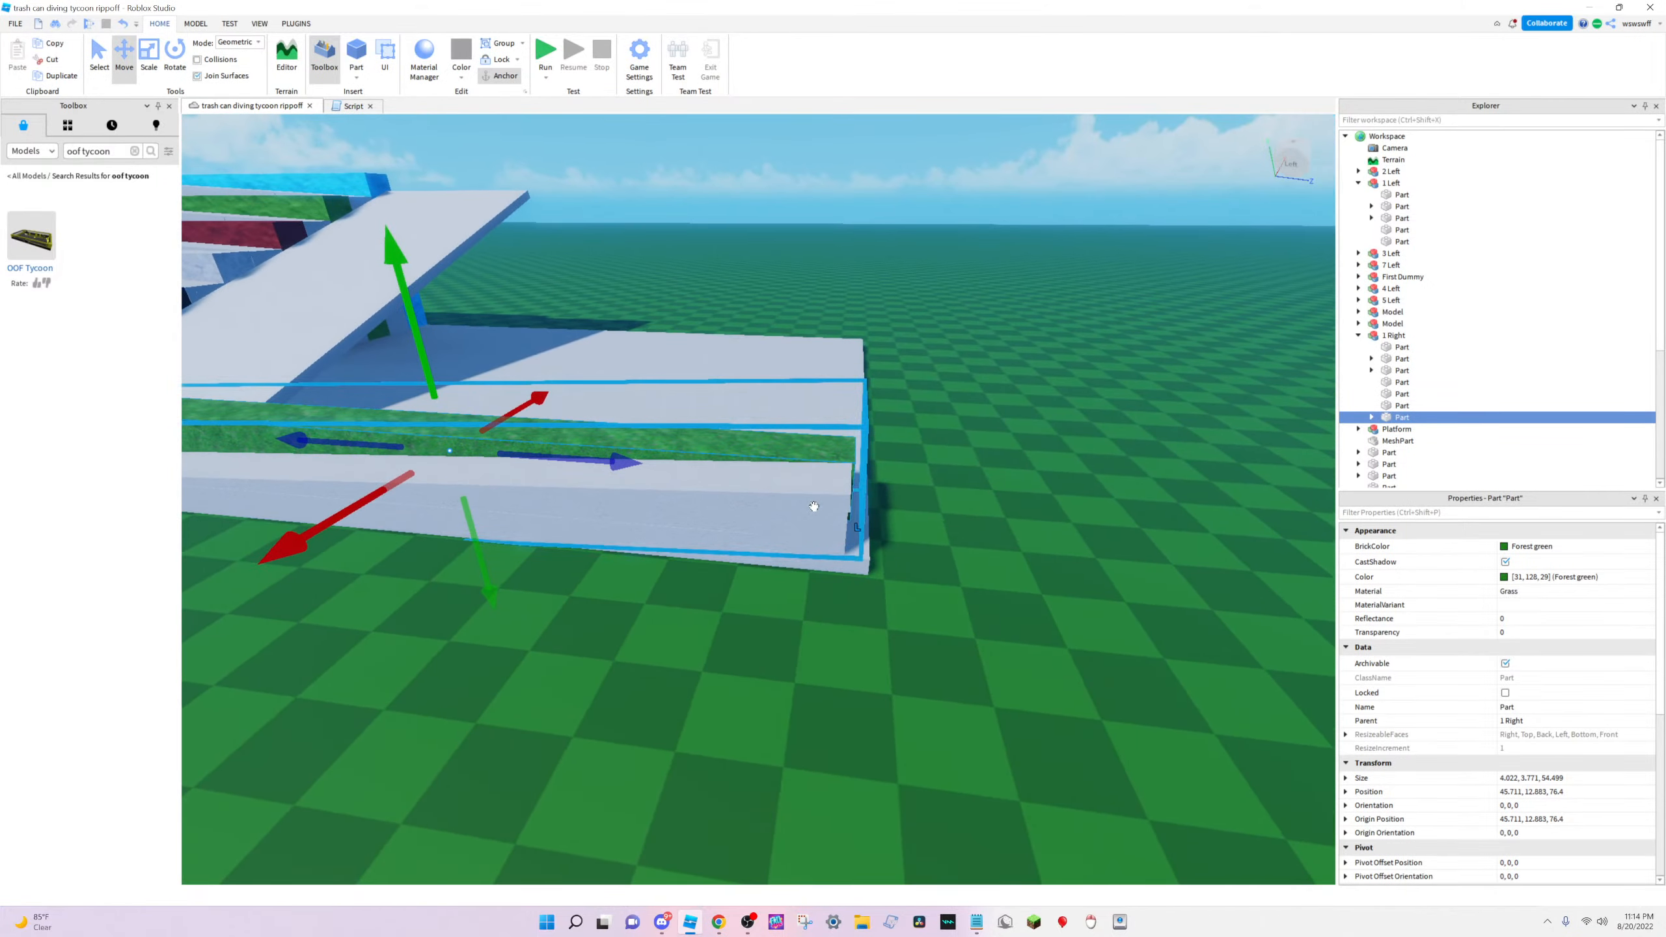
scroll(812, 515, down, 10)
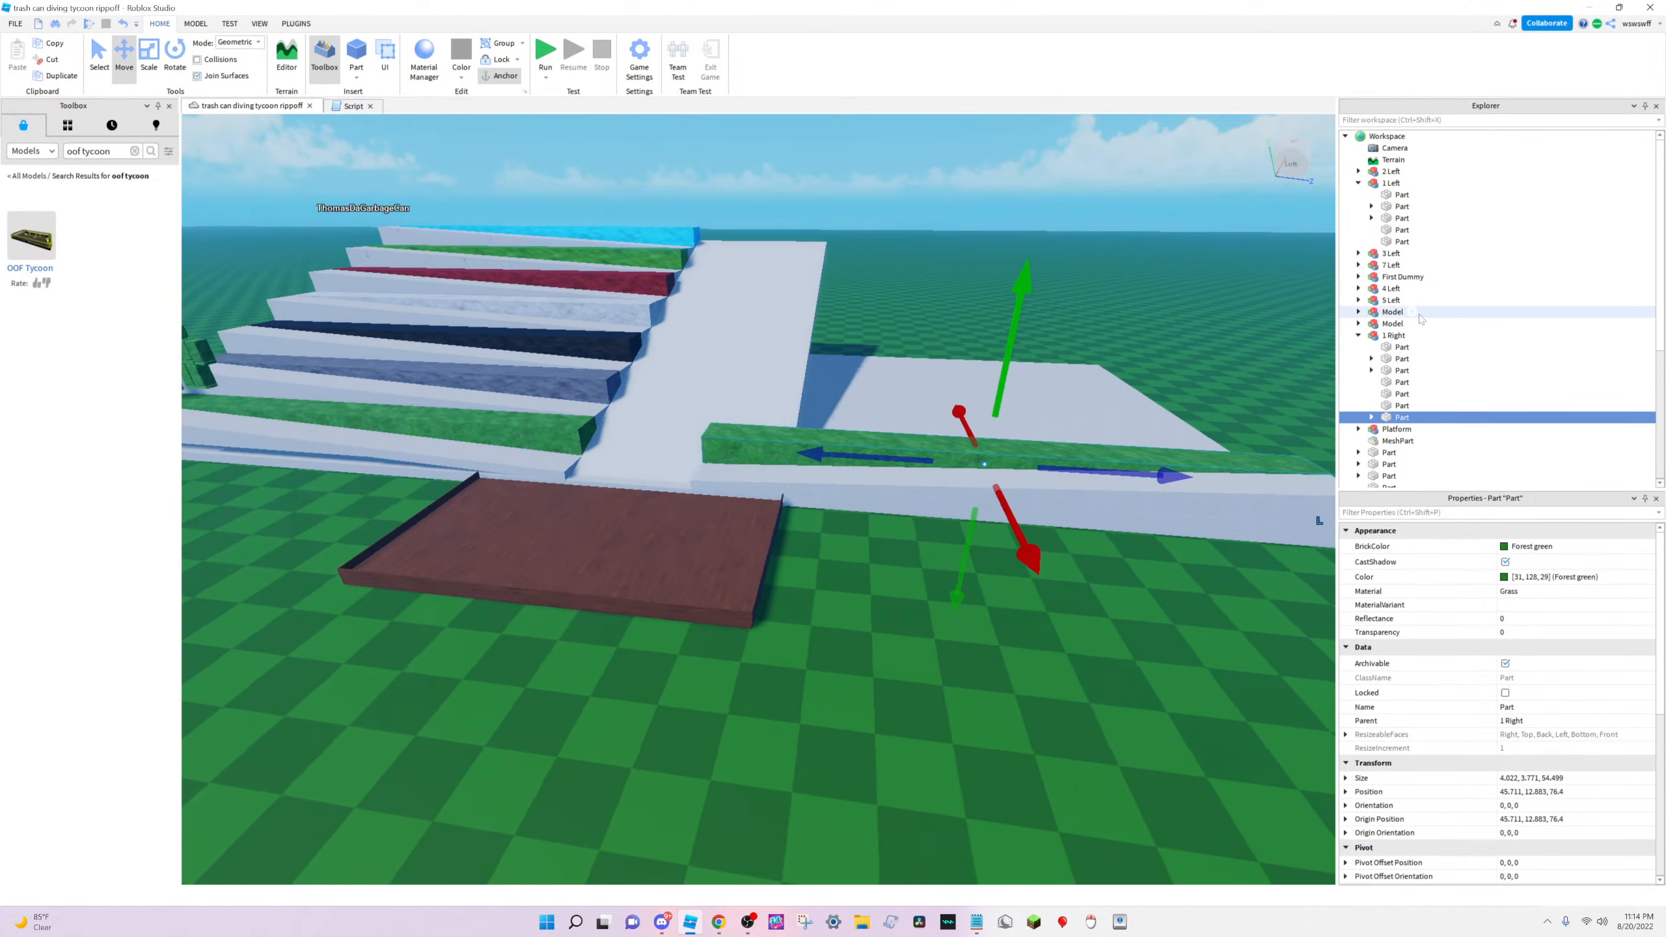
click(1399, 241)
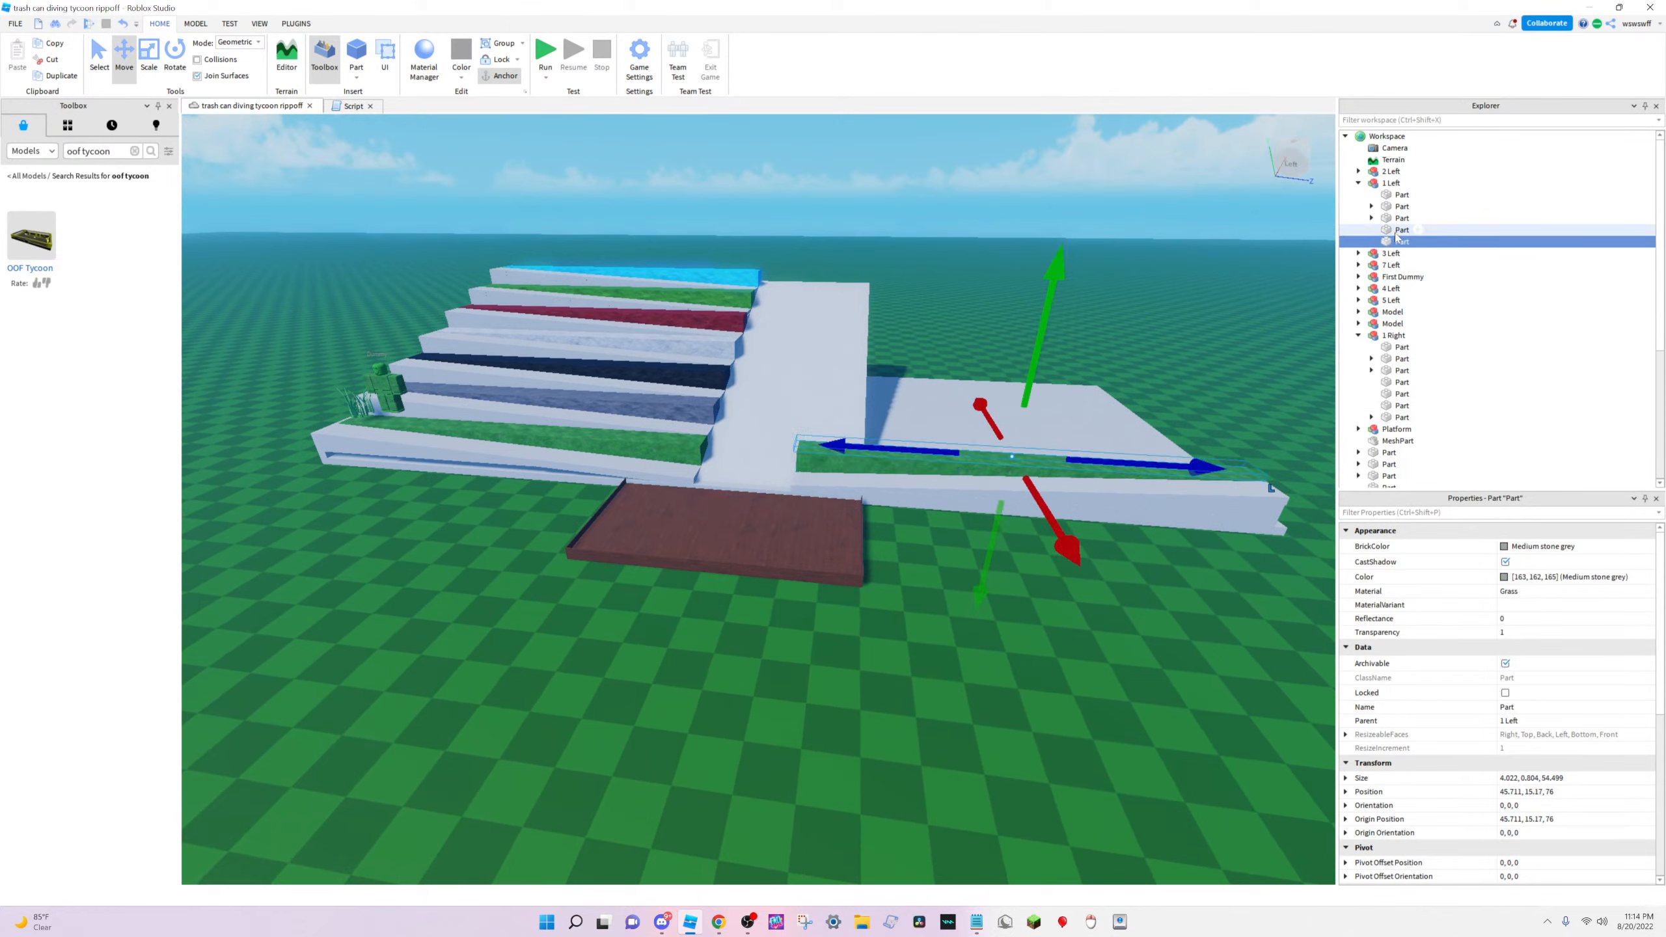
drag(1392, 245, 1394, 334)
Examine the remaining parts of the 1 Left model and the parts of the 1 Right model individually
click(1403, 233)
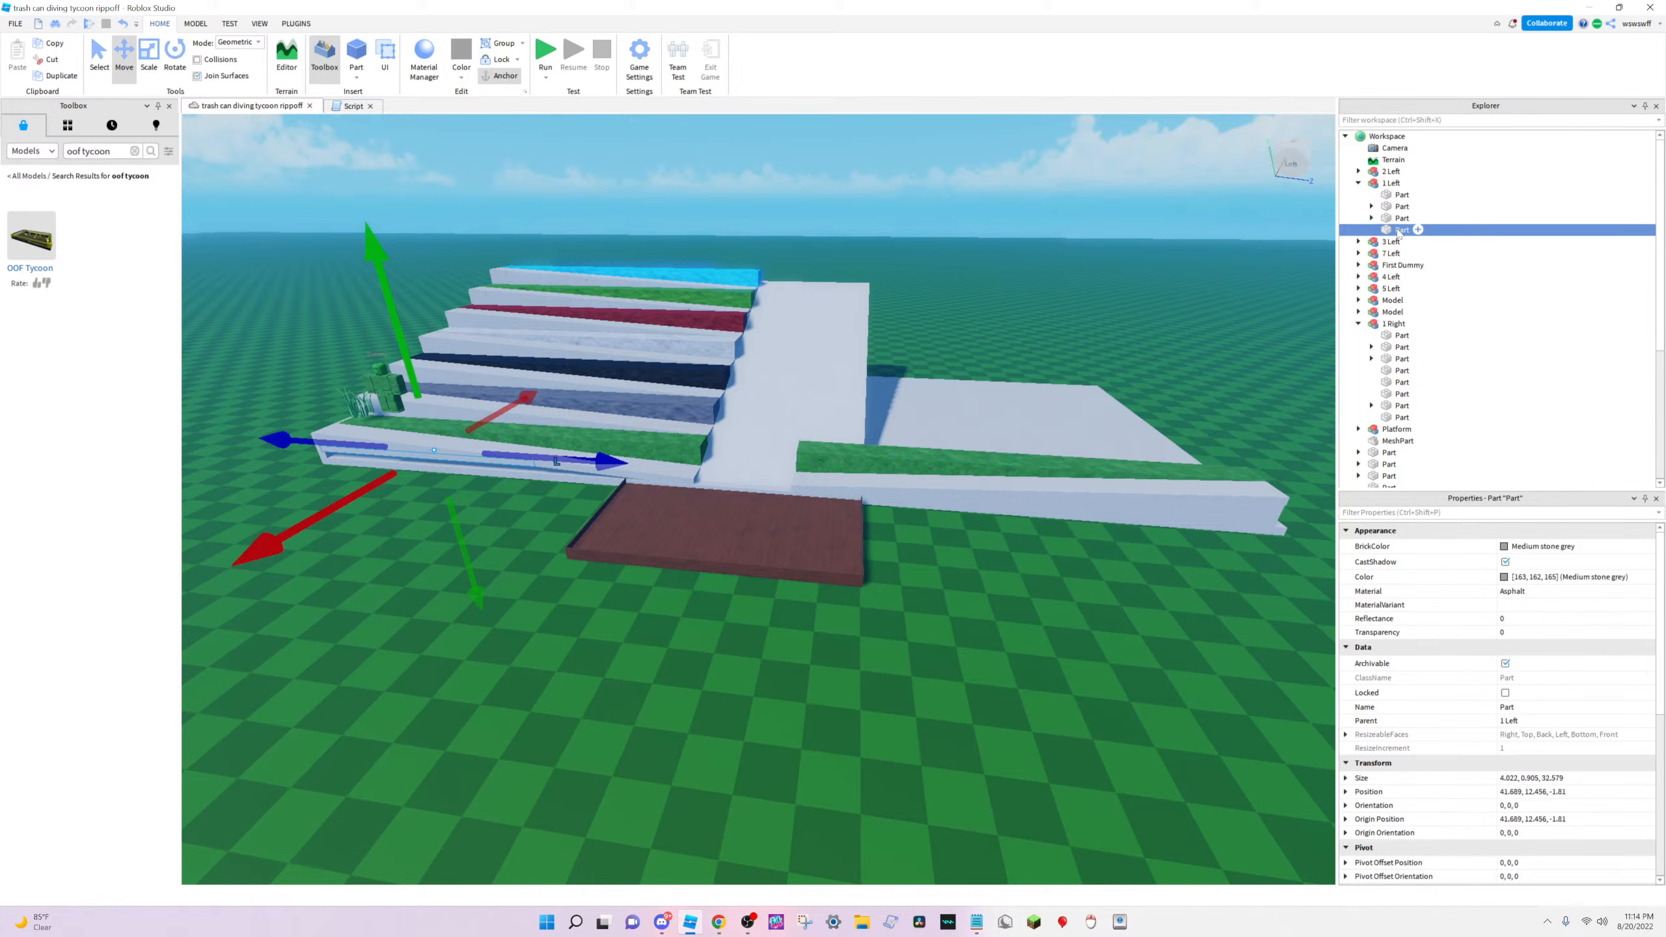
click(1389, 222)
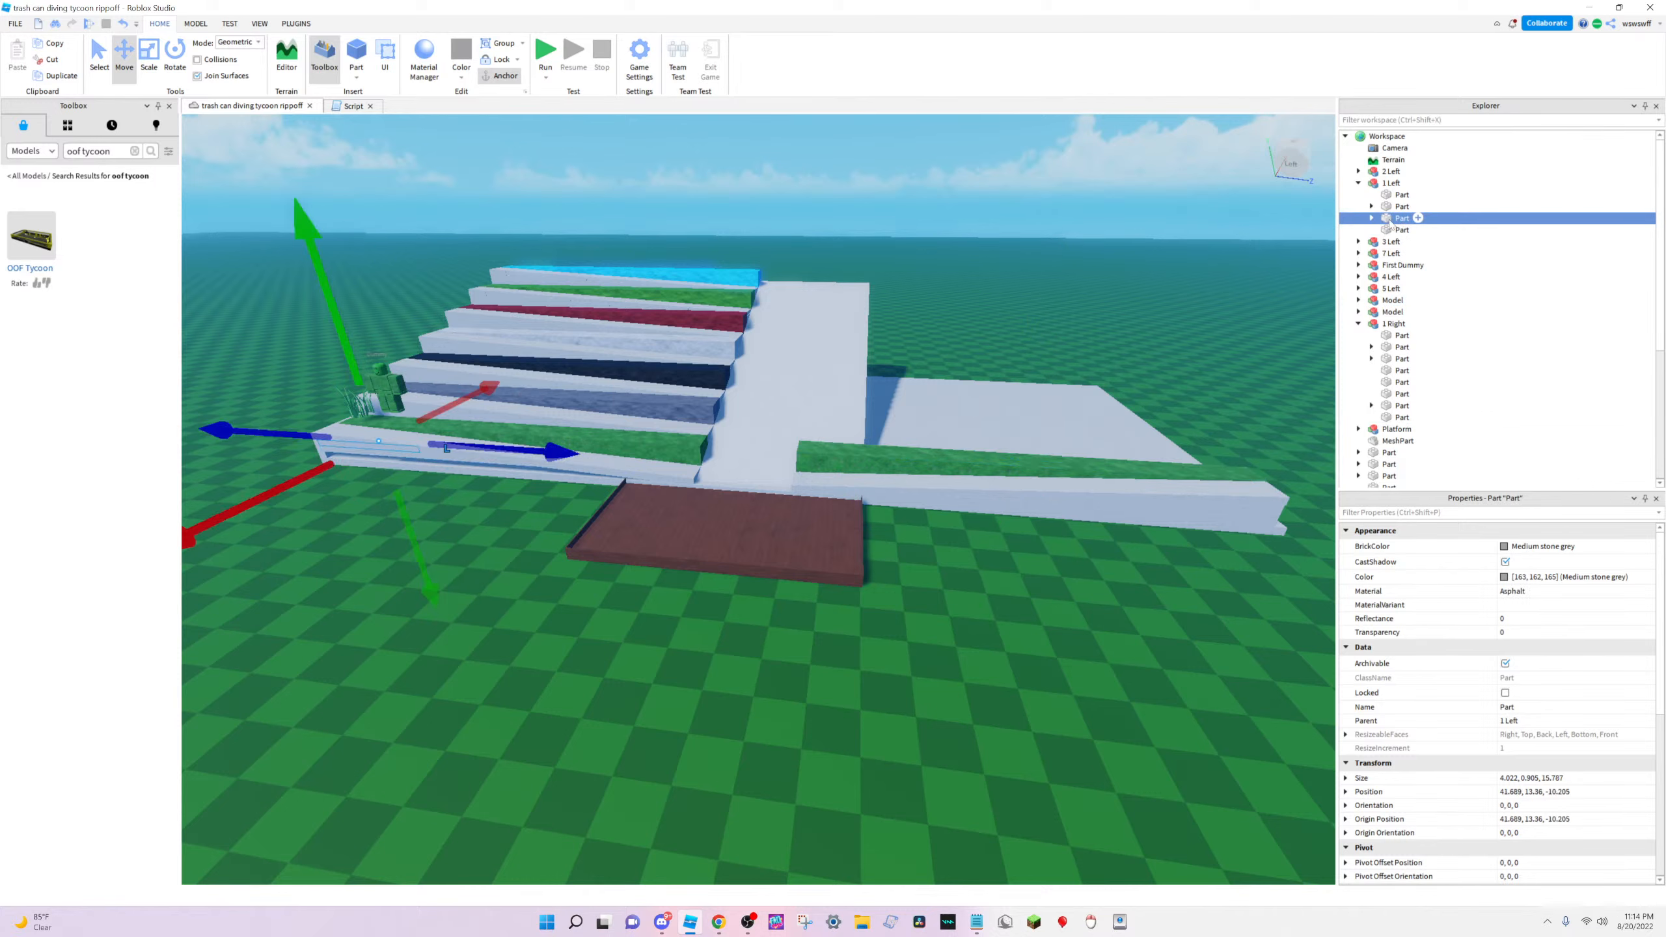
click(1390, 208)
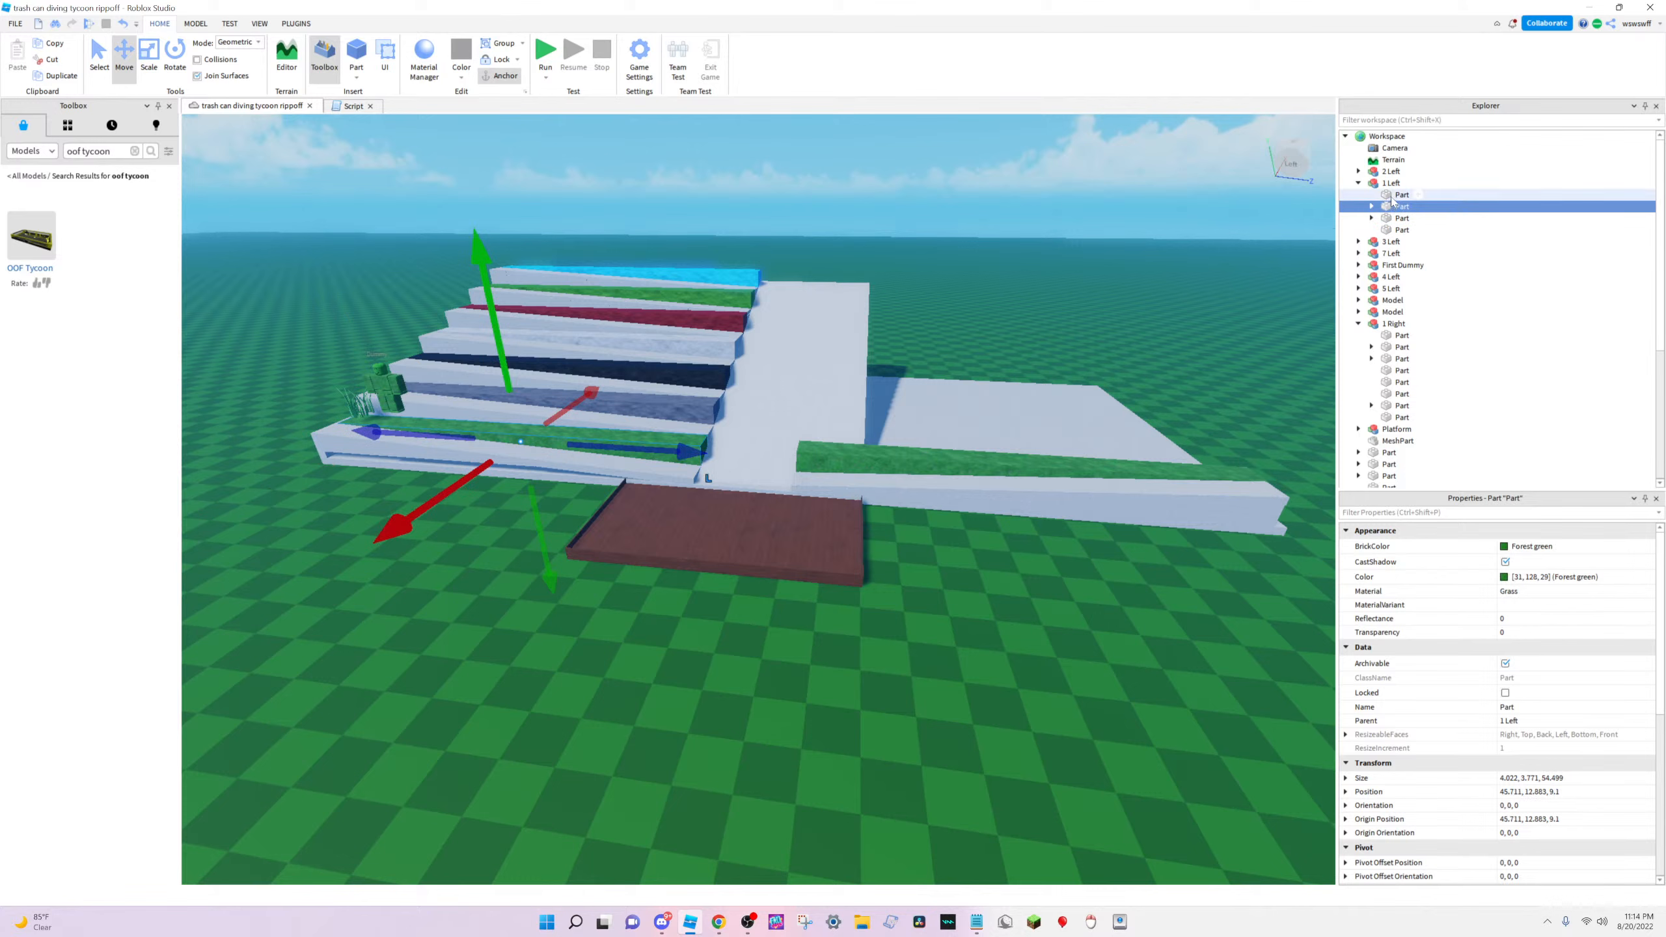
click(1392, 195)
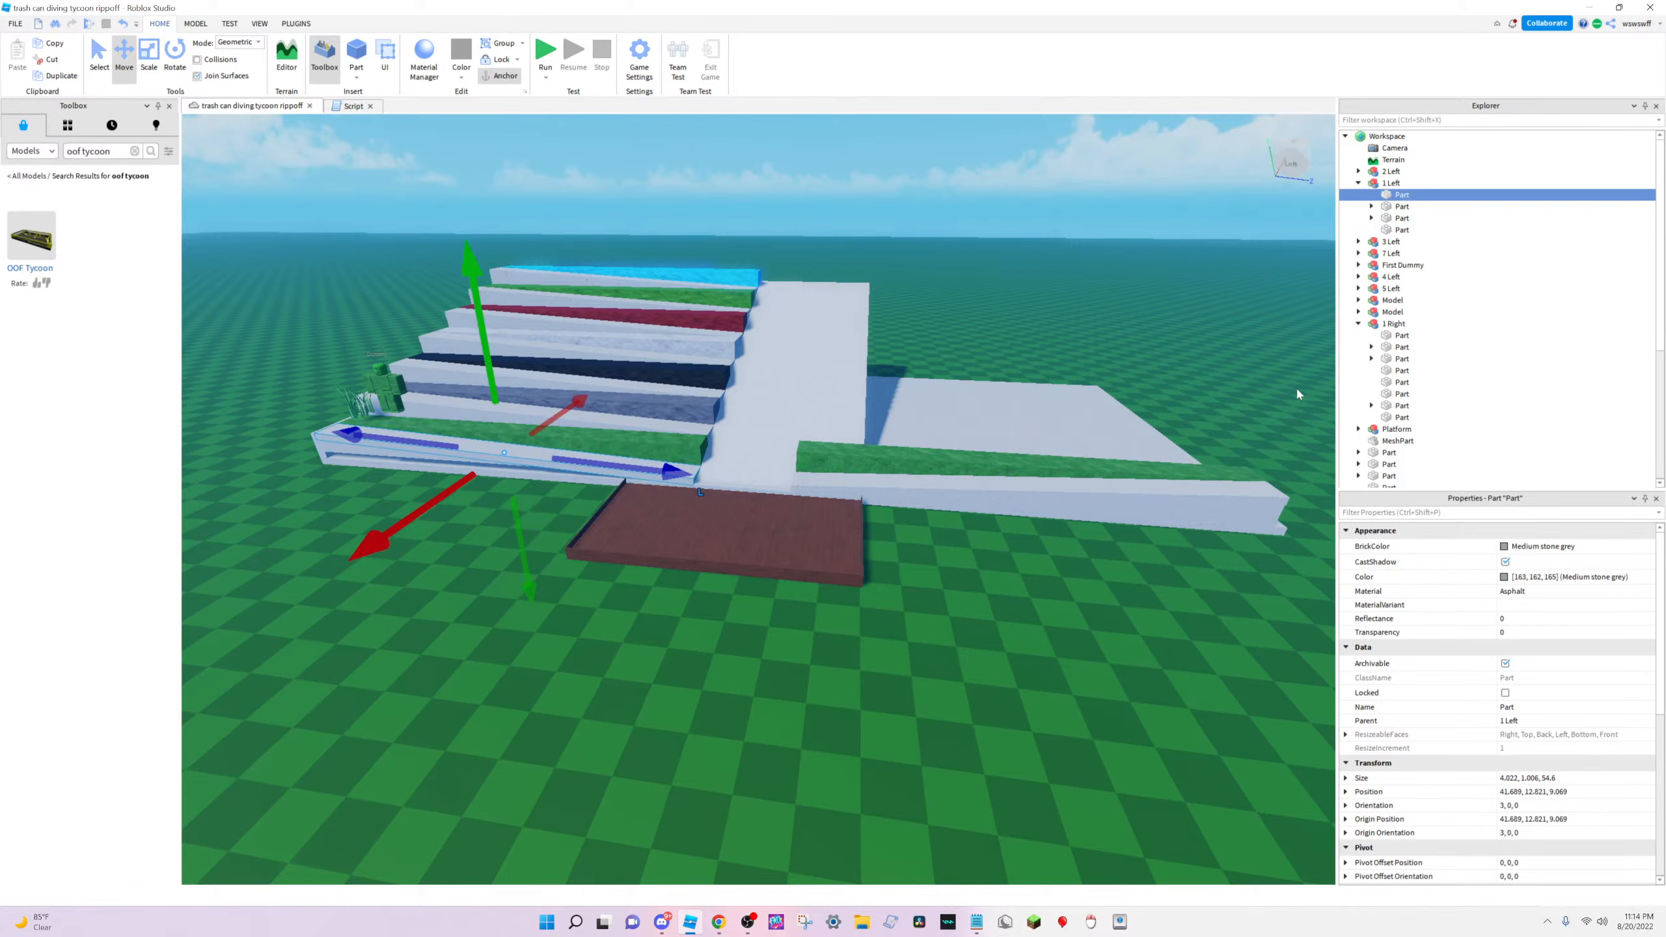
click(1320, 453)
click(1402, 336)
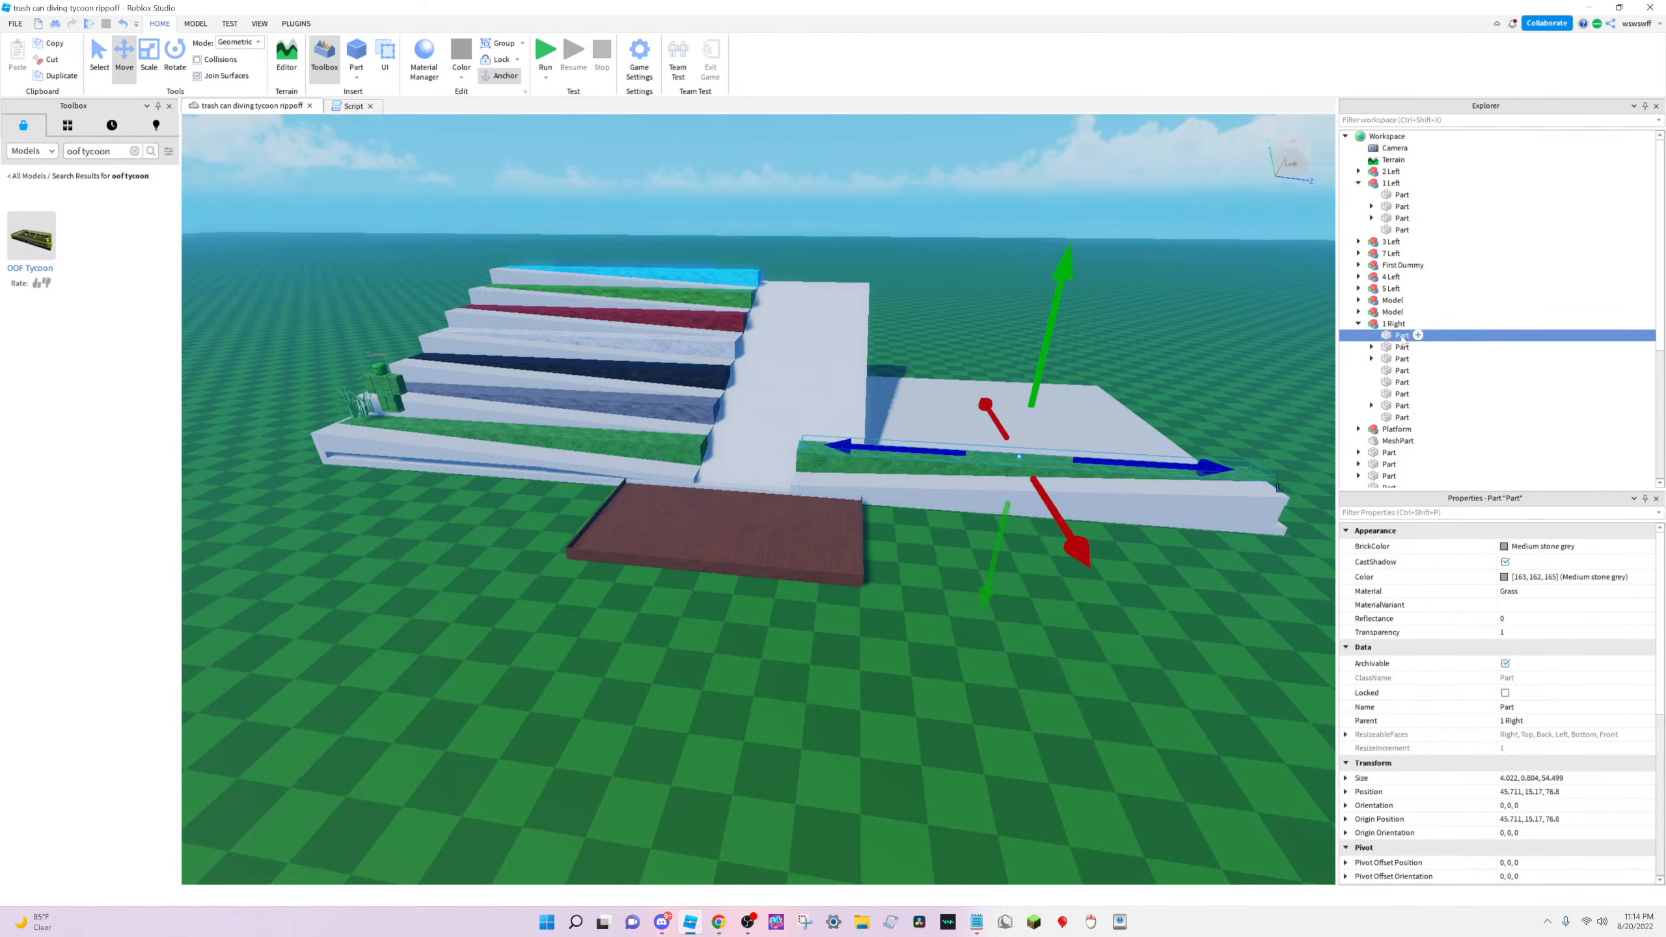
click(1397, 348)
click(1397, 359)
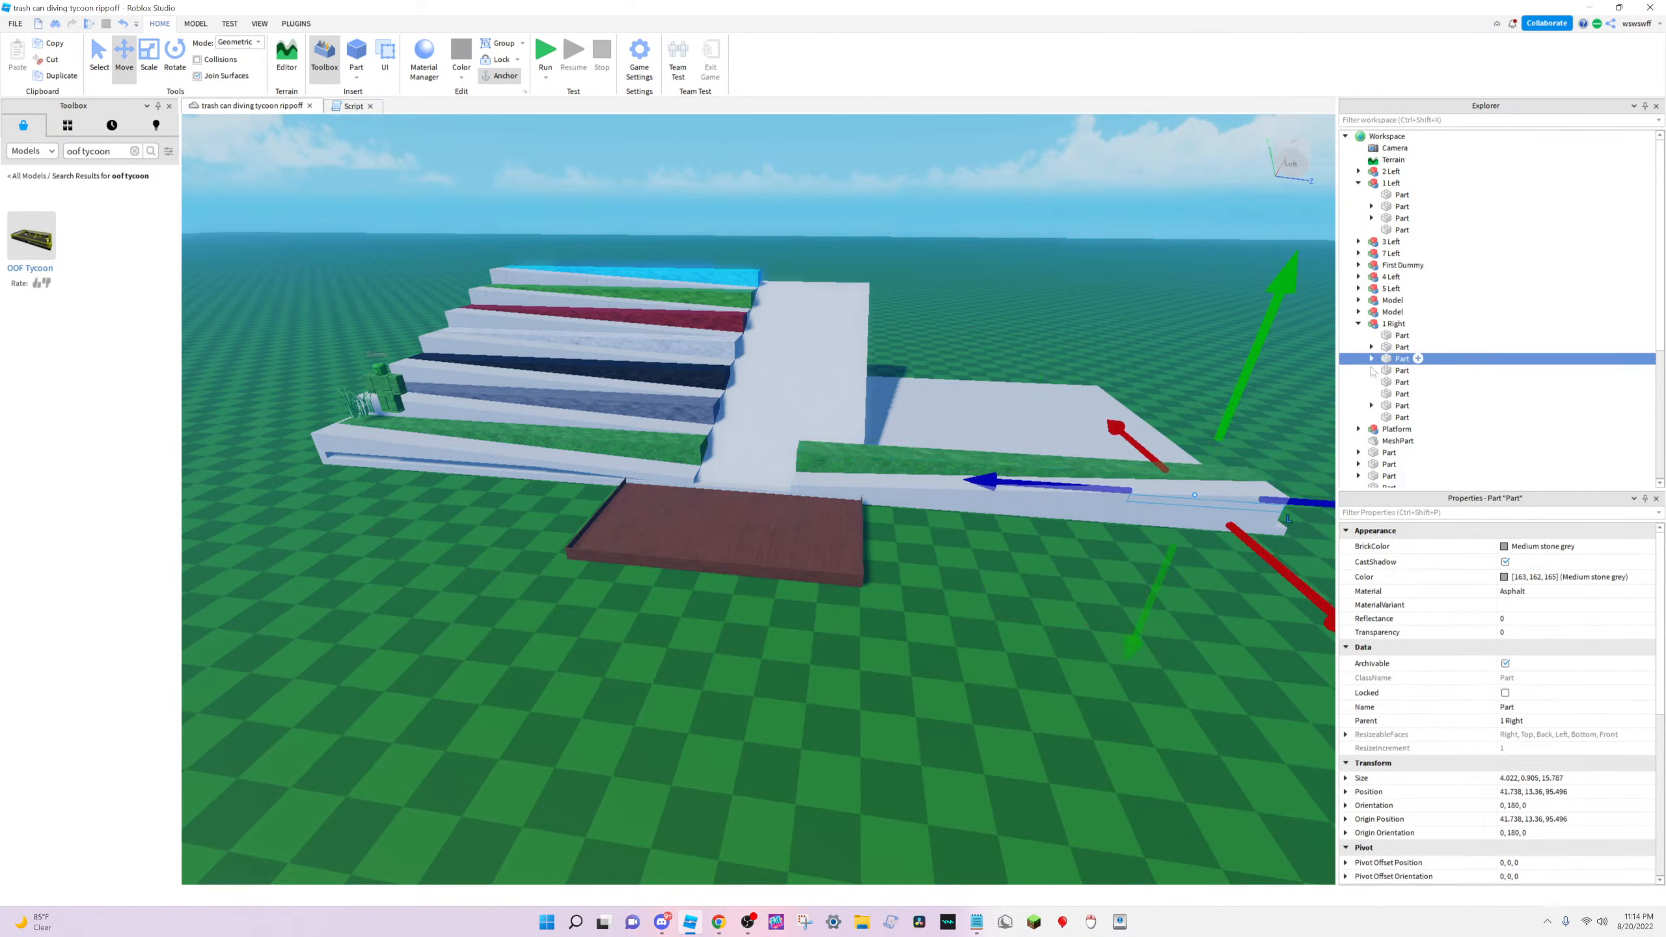
Undo the latest reparenting and placement edits to the Grass parts beyond the ramp
key(ctrl+z)
key(ctrl+z)
key(ctrl+z)
key(ctrl+z)
key(ctrl+z)
key(ctrl+z)
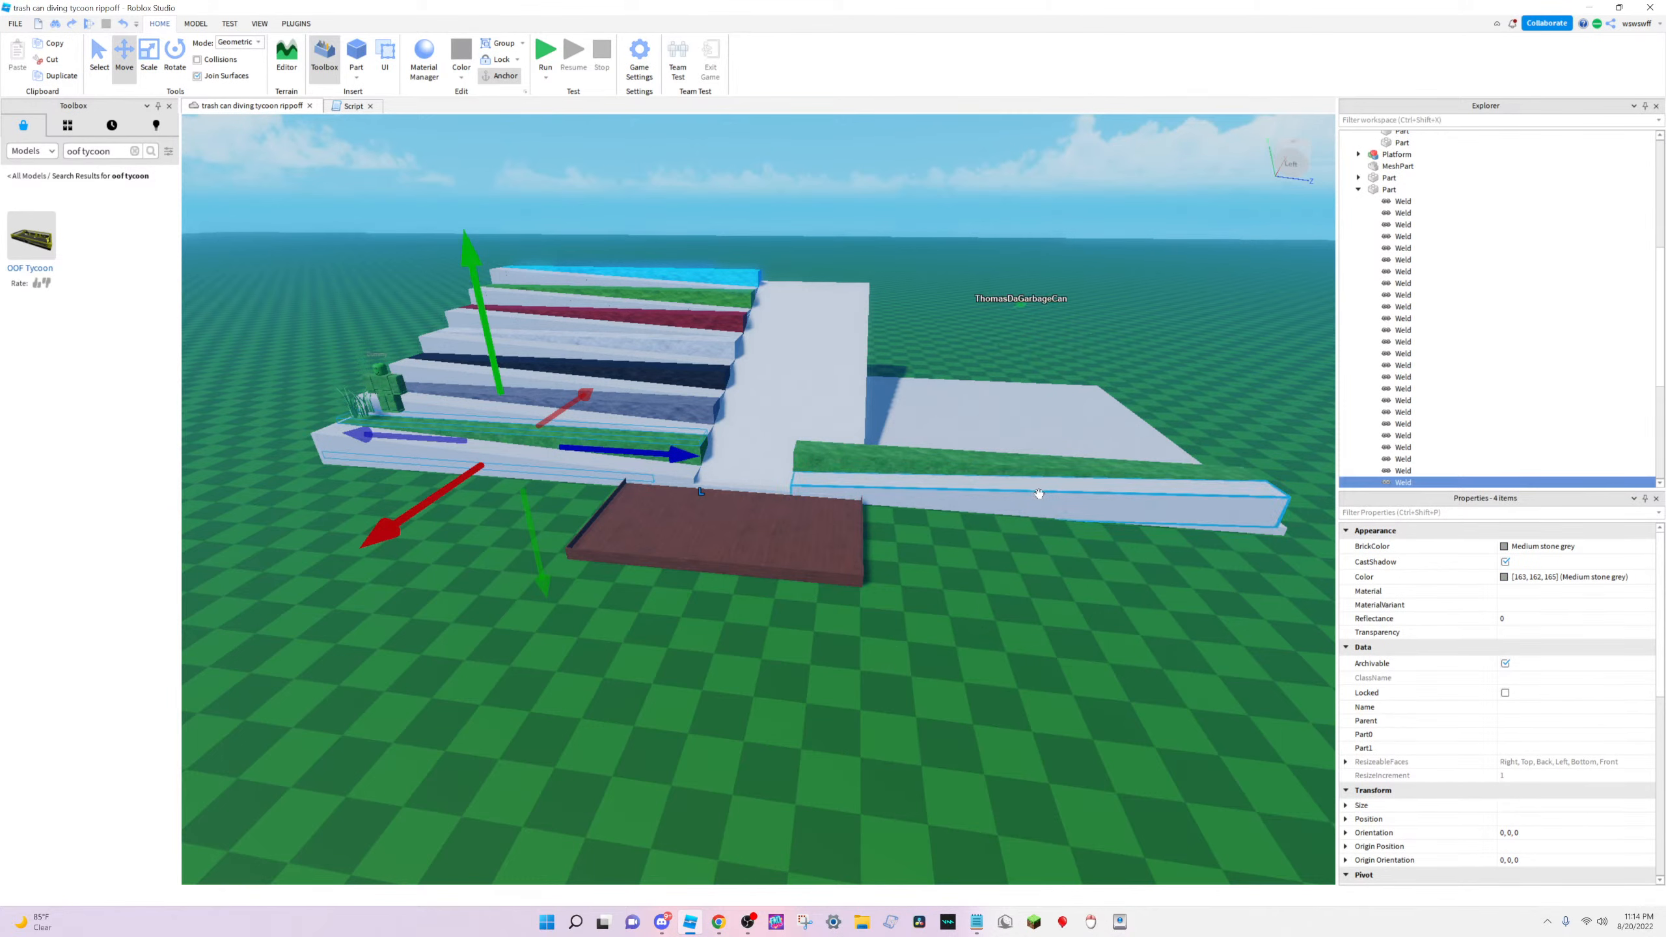
click(1002, 449)
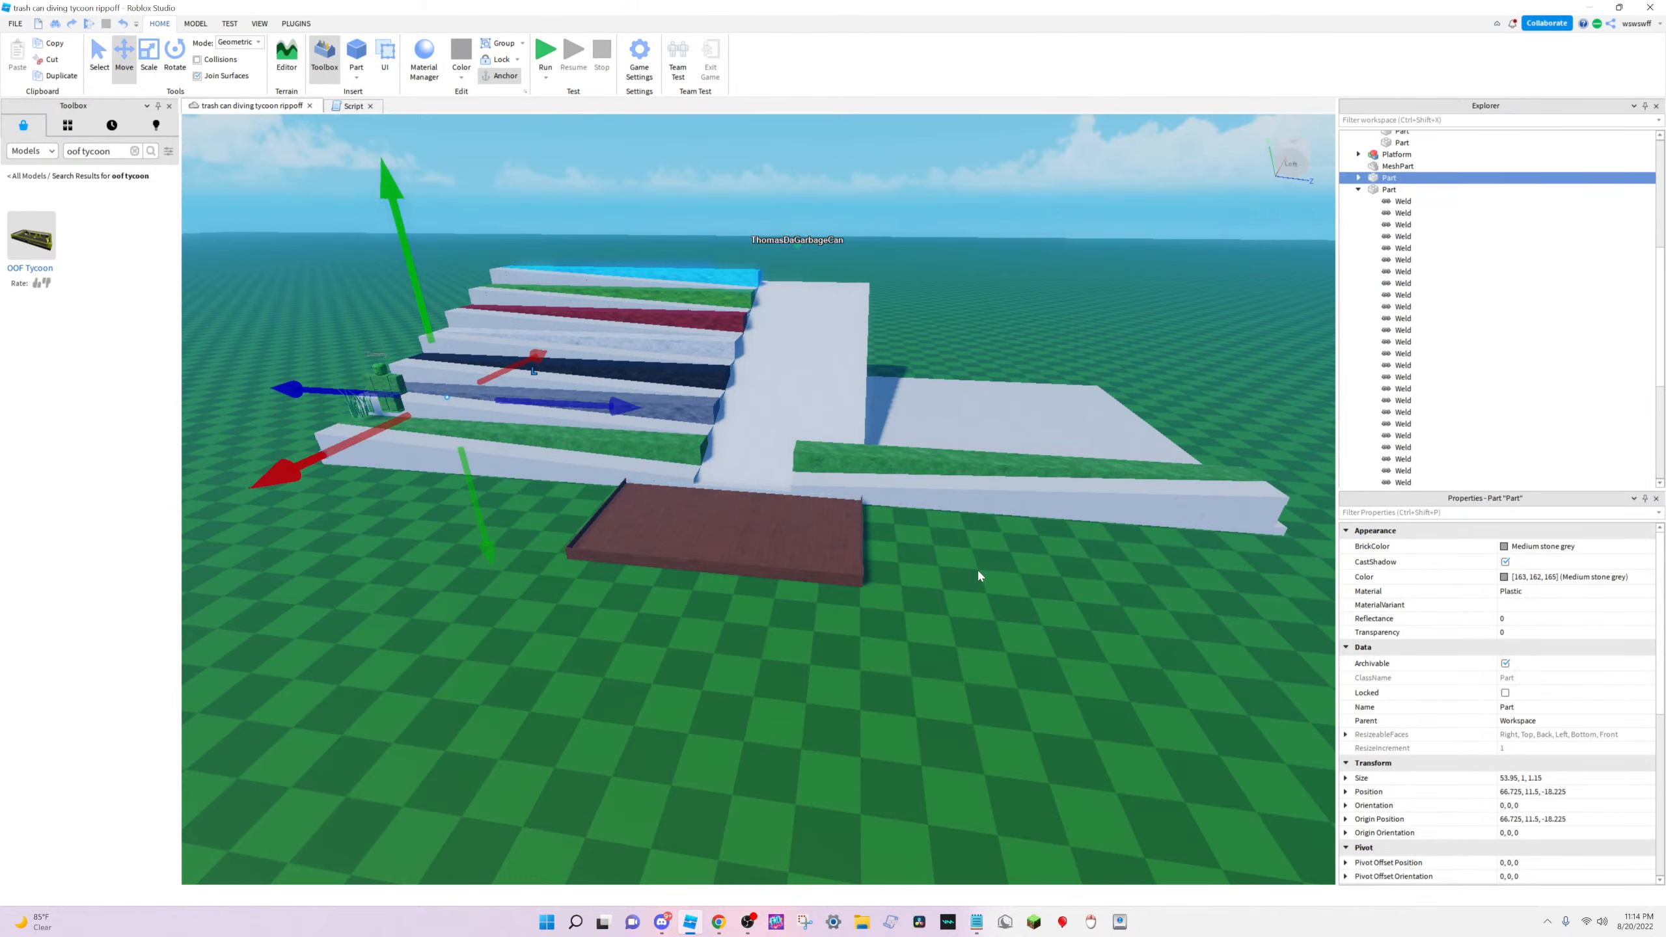
key(ctrl+z)
key(ctrl+z)
key(ctrl+z)
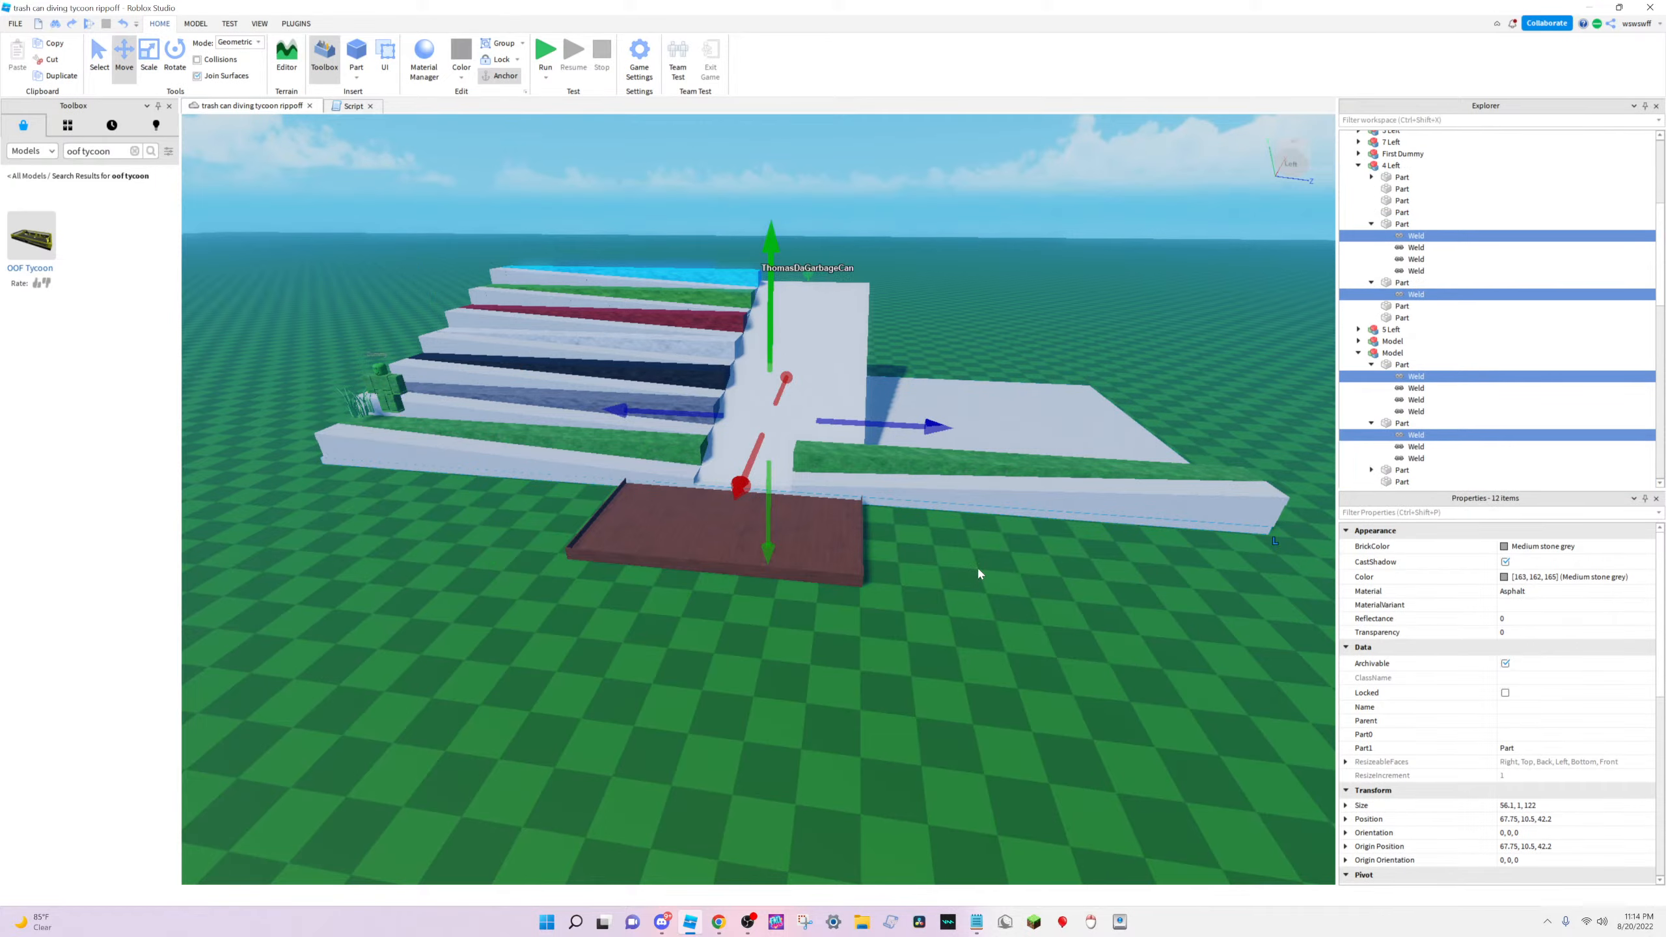
Undo the lengthwise move of the two Grass parts so they leave the area beyond the ramp
key(w)
right_drag(948, 537, 948, 537)
key(s)
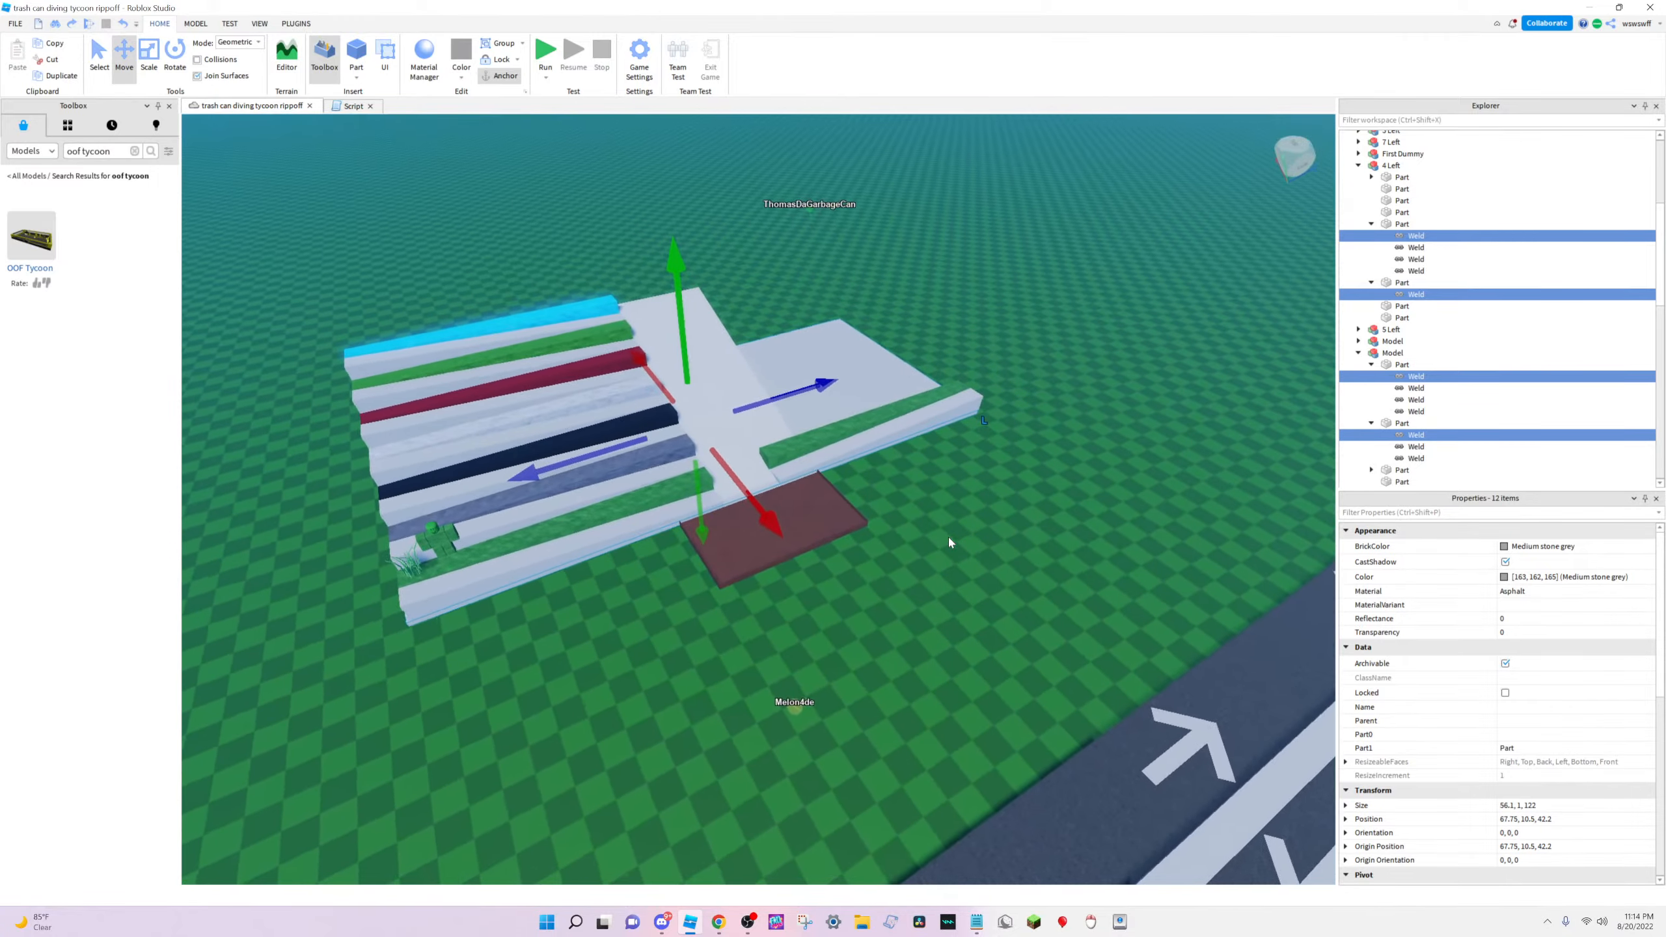
key(ctrl+z)
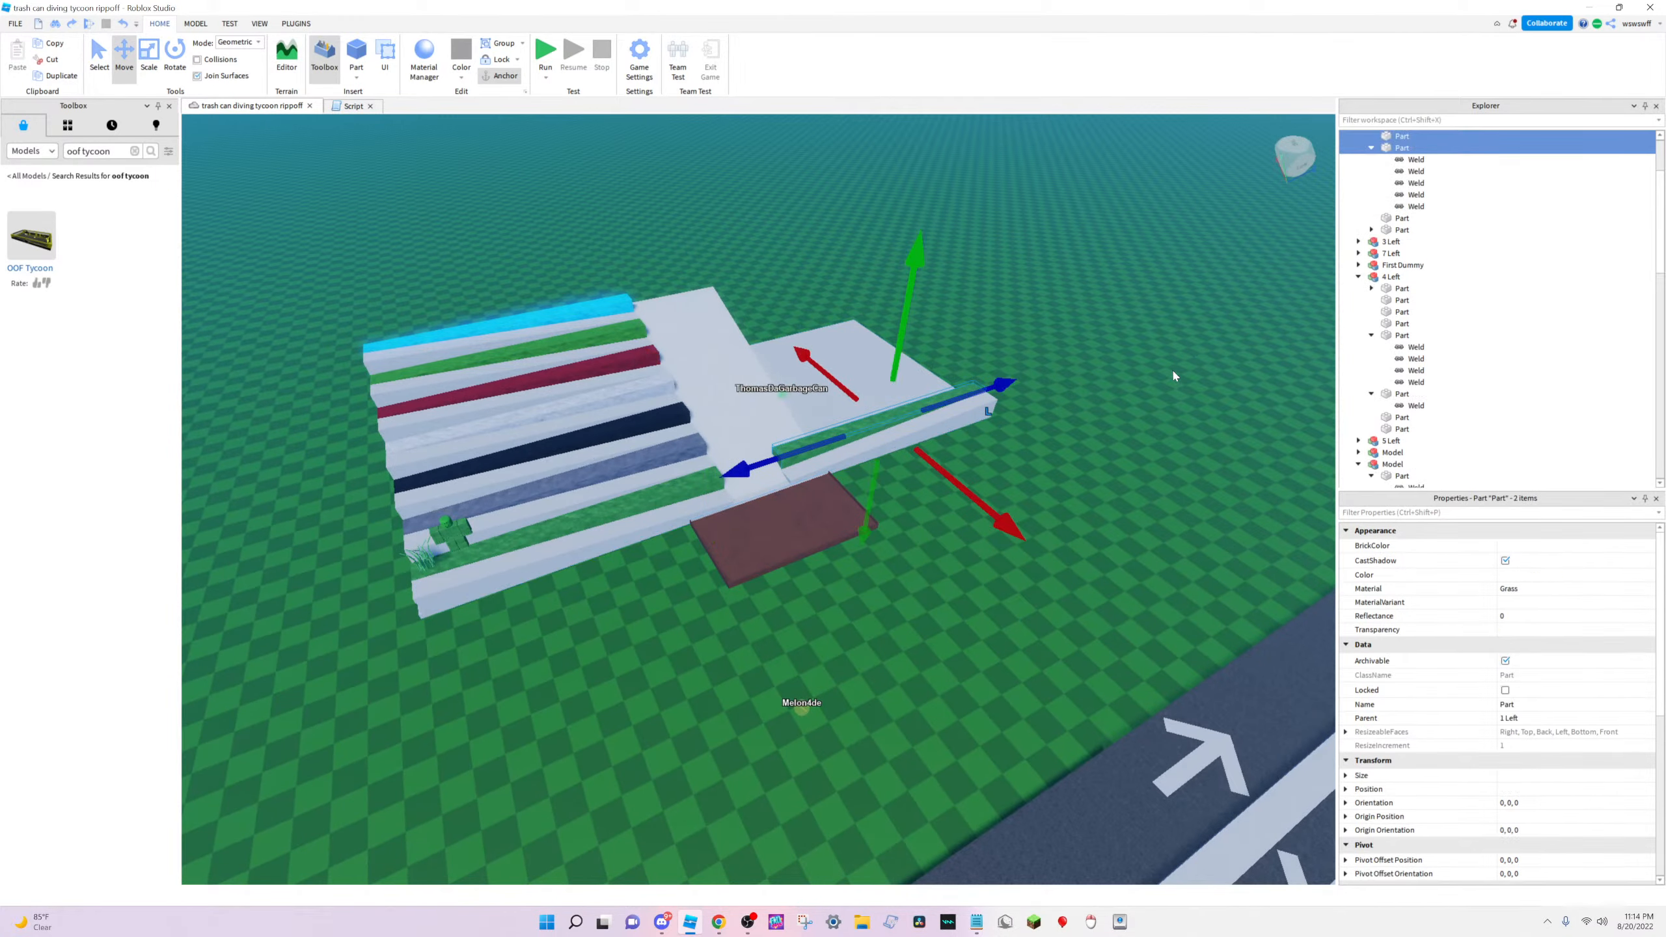
right_drag(1123, 443, 1122, 443)
key(w)
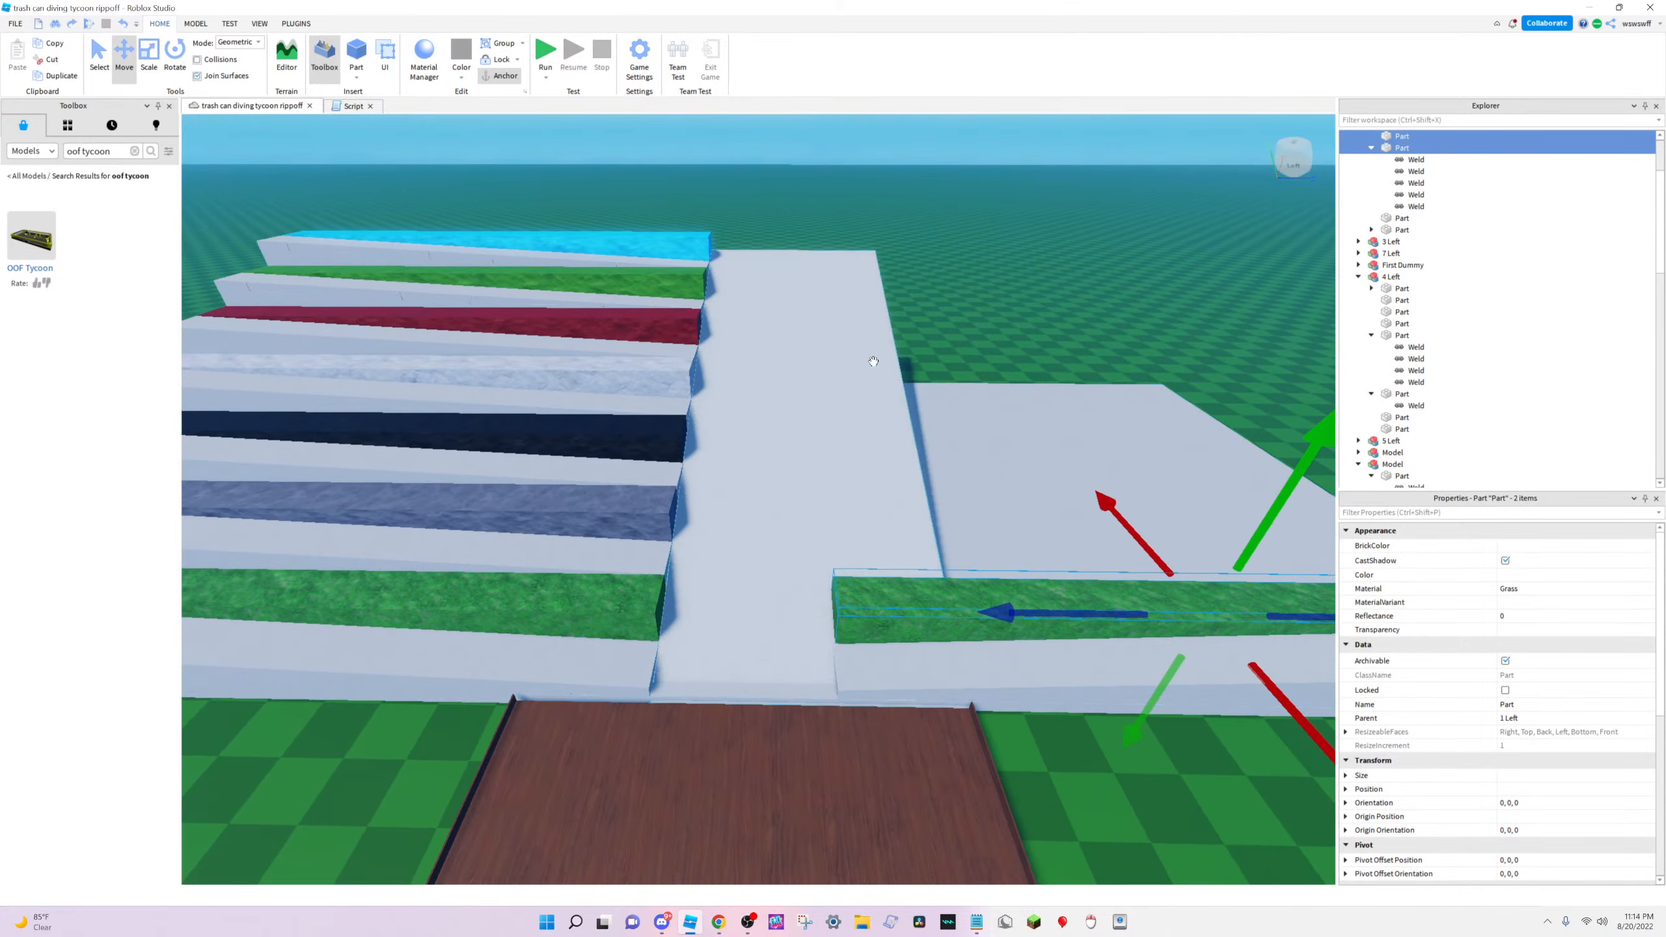
right_drag(873, 361, 1147, 396)
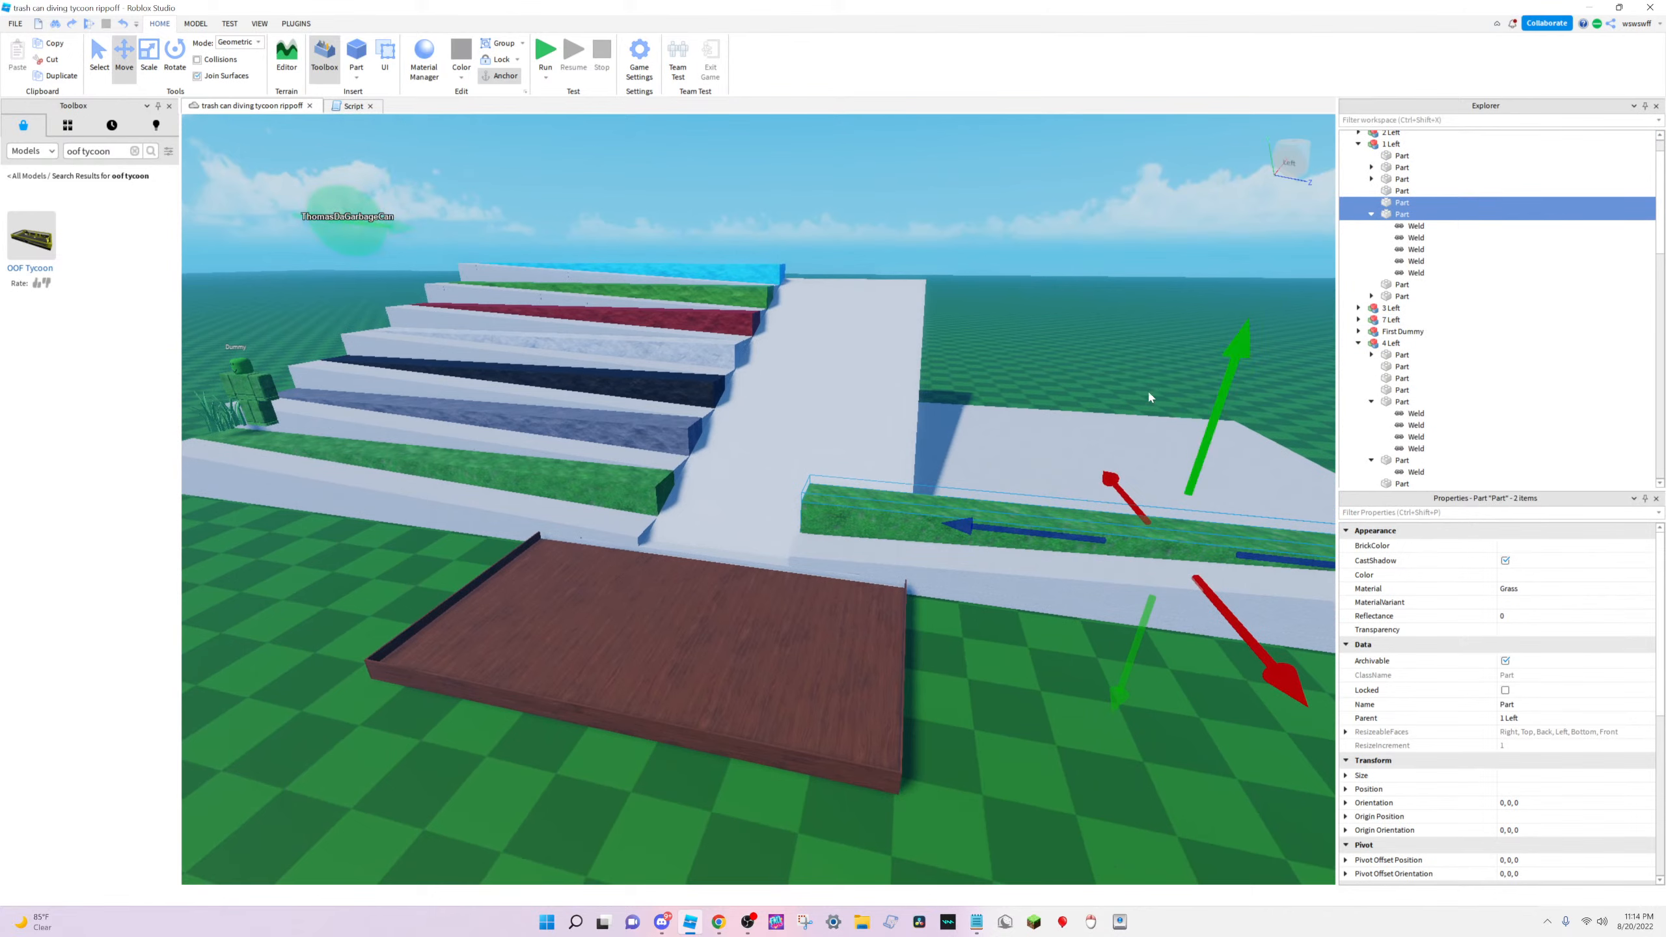
key(ctrl+z)
right_drag(1052, 453, 1052, 454)
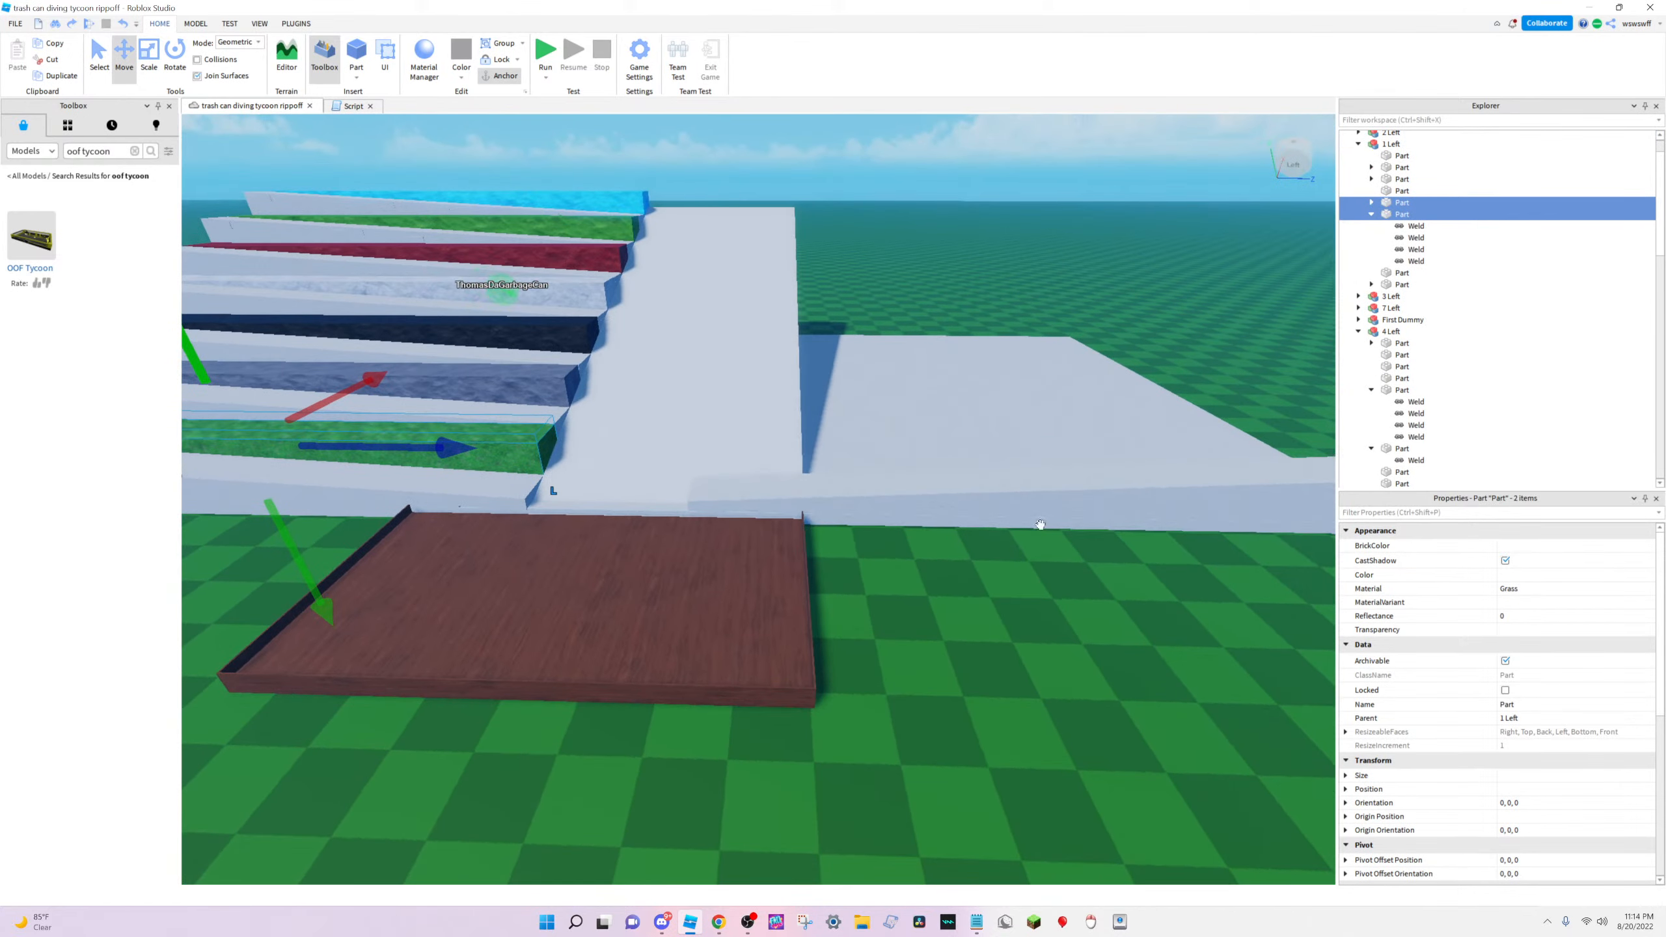
Duplicate the forest green Grass part of the 1 Left model and move the copy lengthwise past the ramp
click(1037, 512)
scroll(1038, 512, down, 3)
scroll(1038, 512, down, 2)
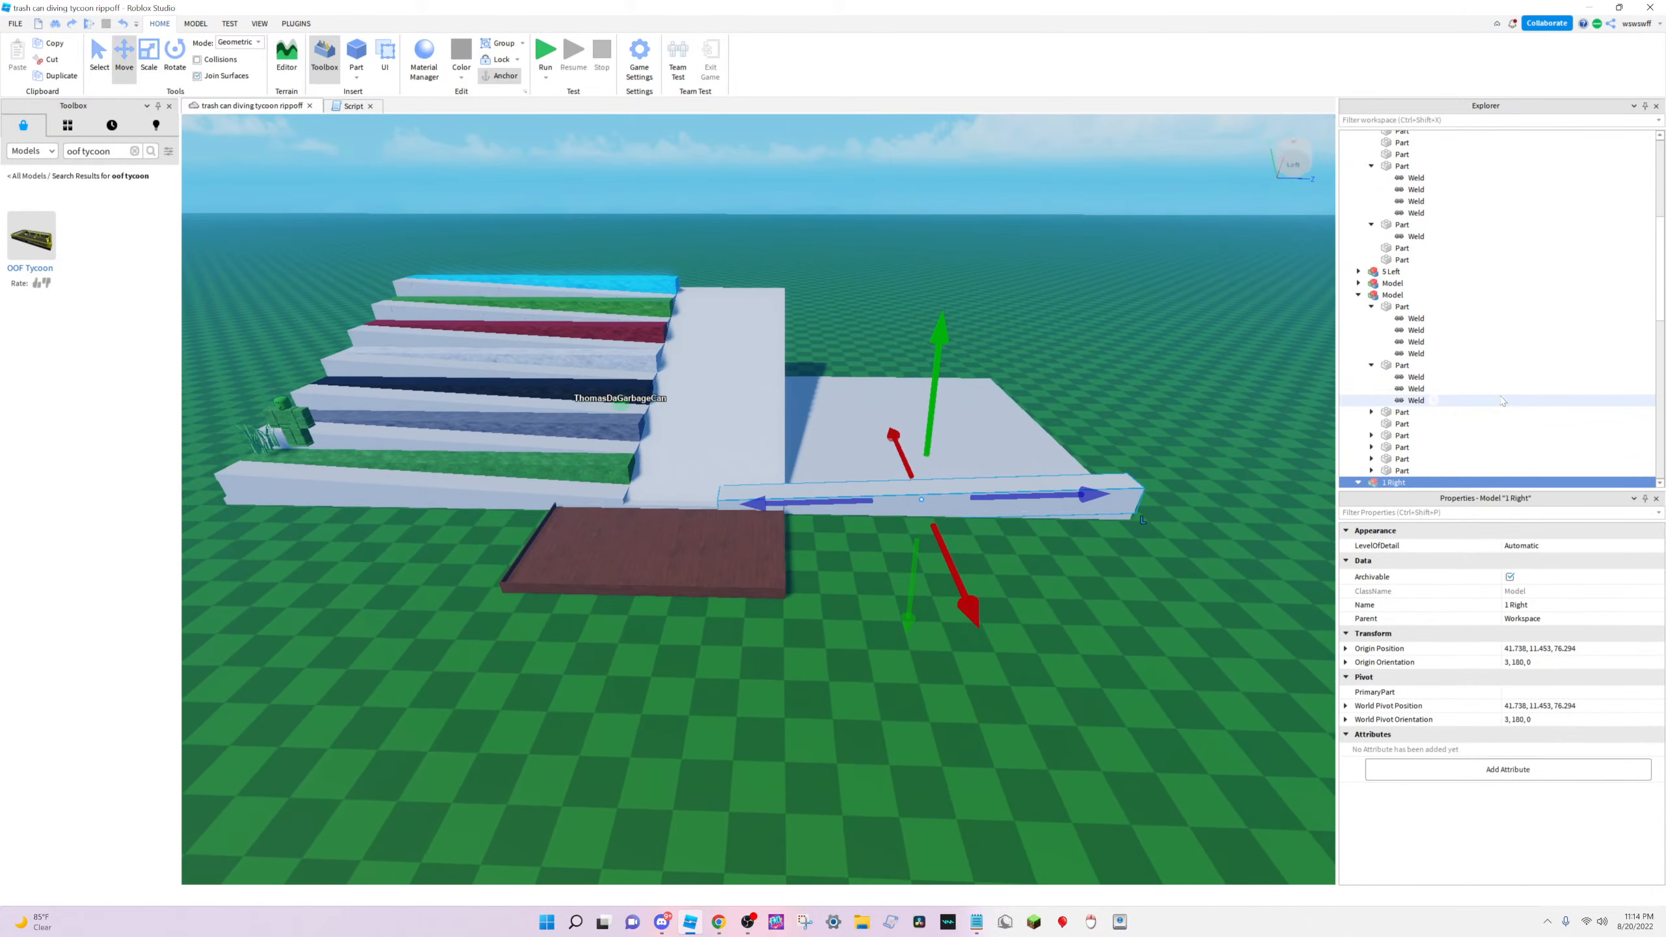
scroll(1502, 401, down, 1)
right_drag(575, 447, 576, 447)
click(575, 447)
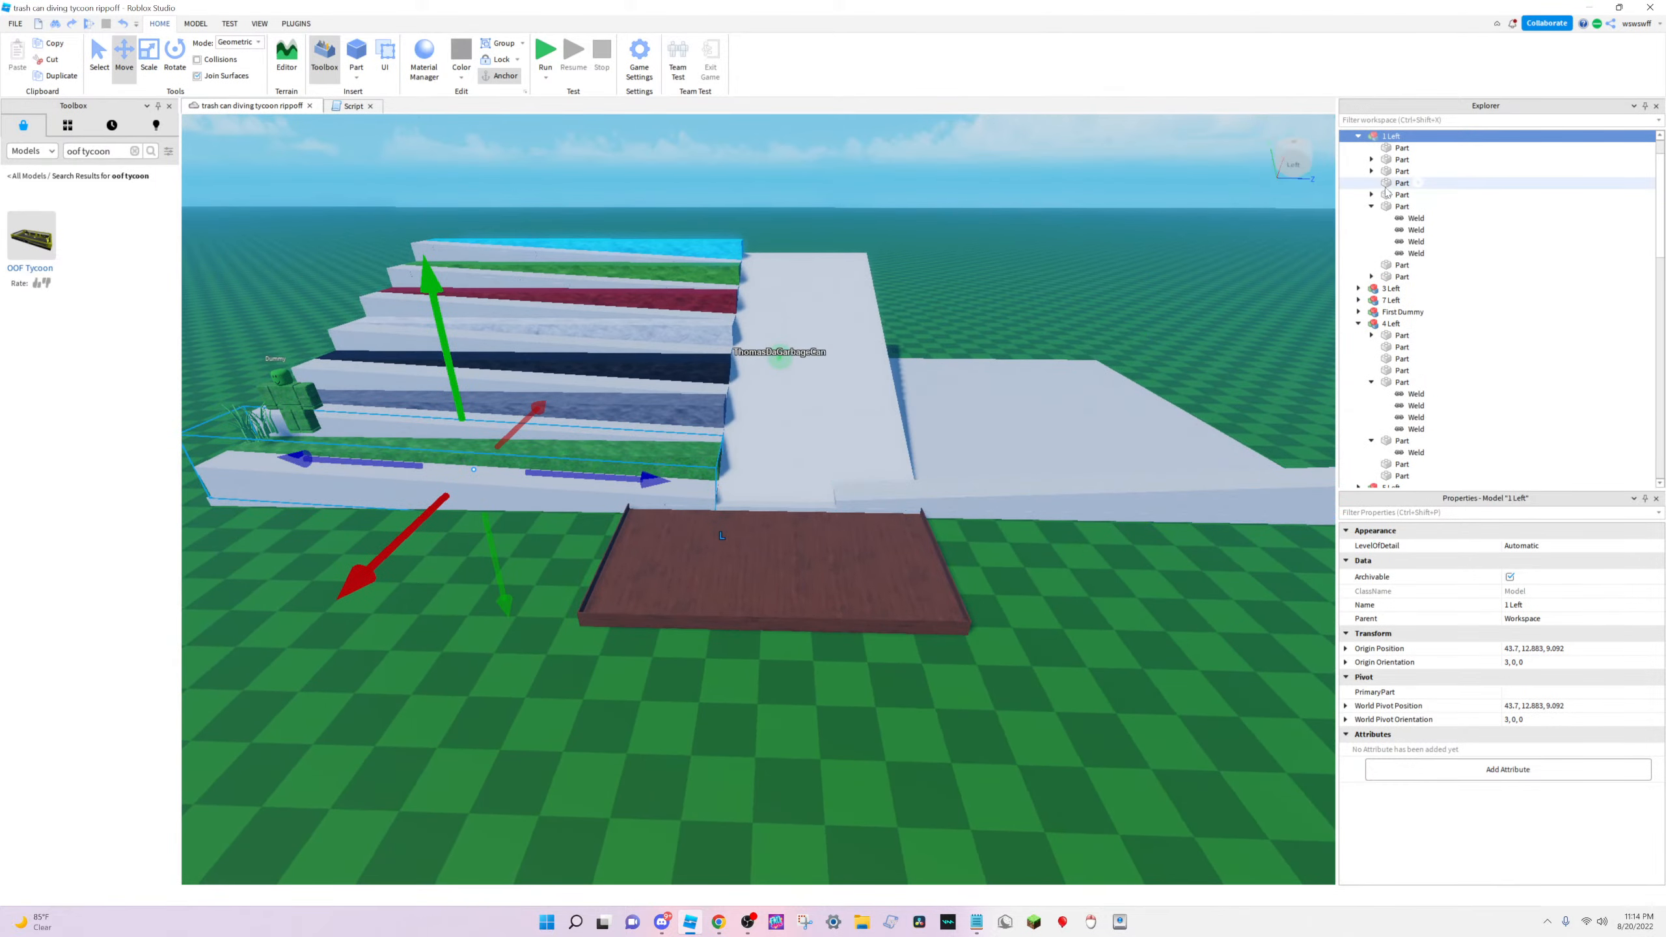
click(1401, 159)
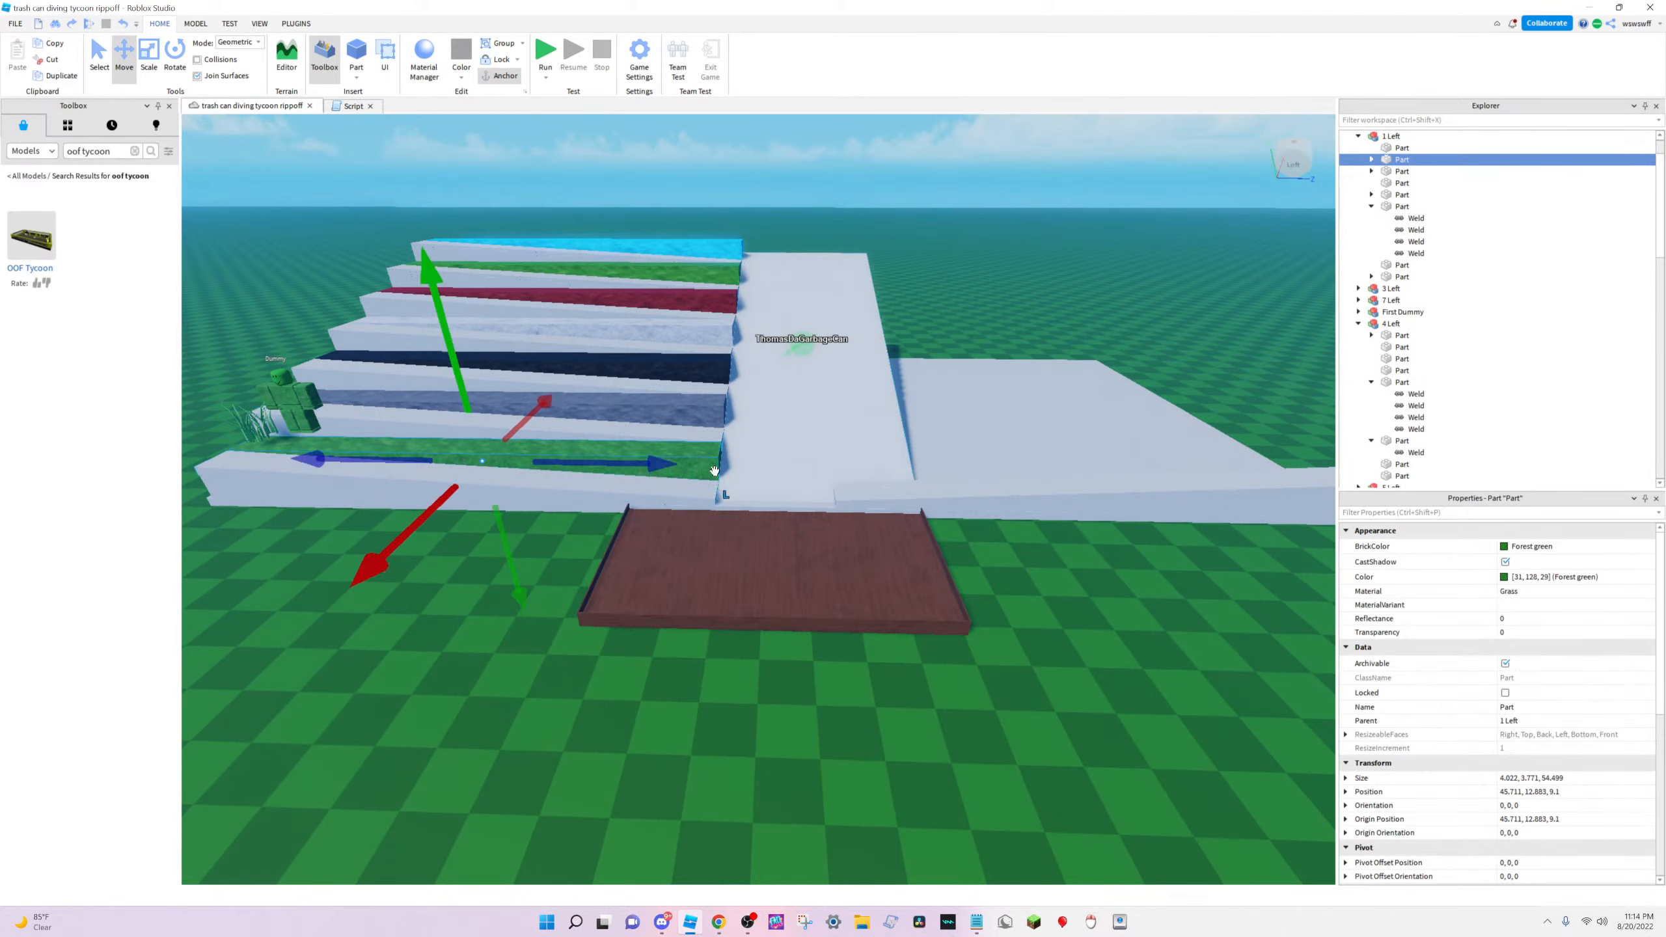
key(ctrl+d)
key(d)
drag(715, 471, 1052, 491)
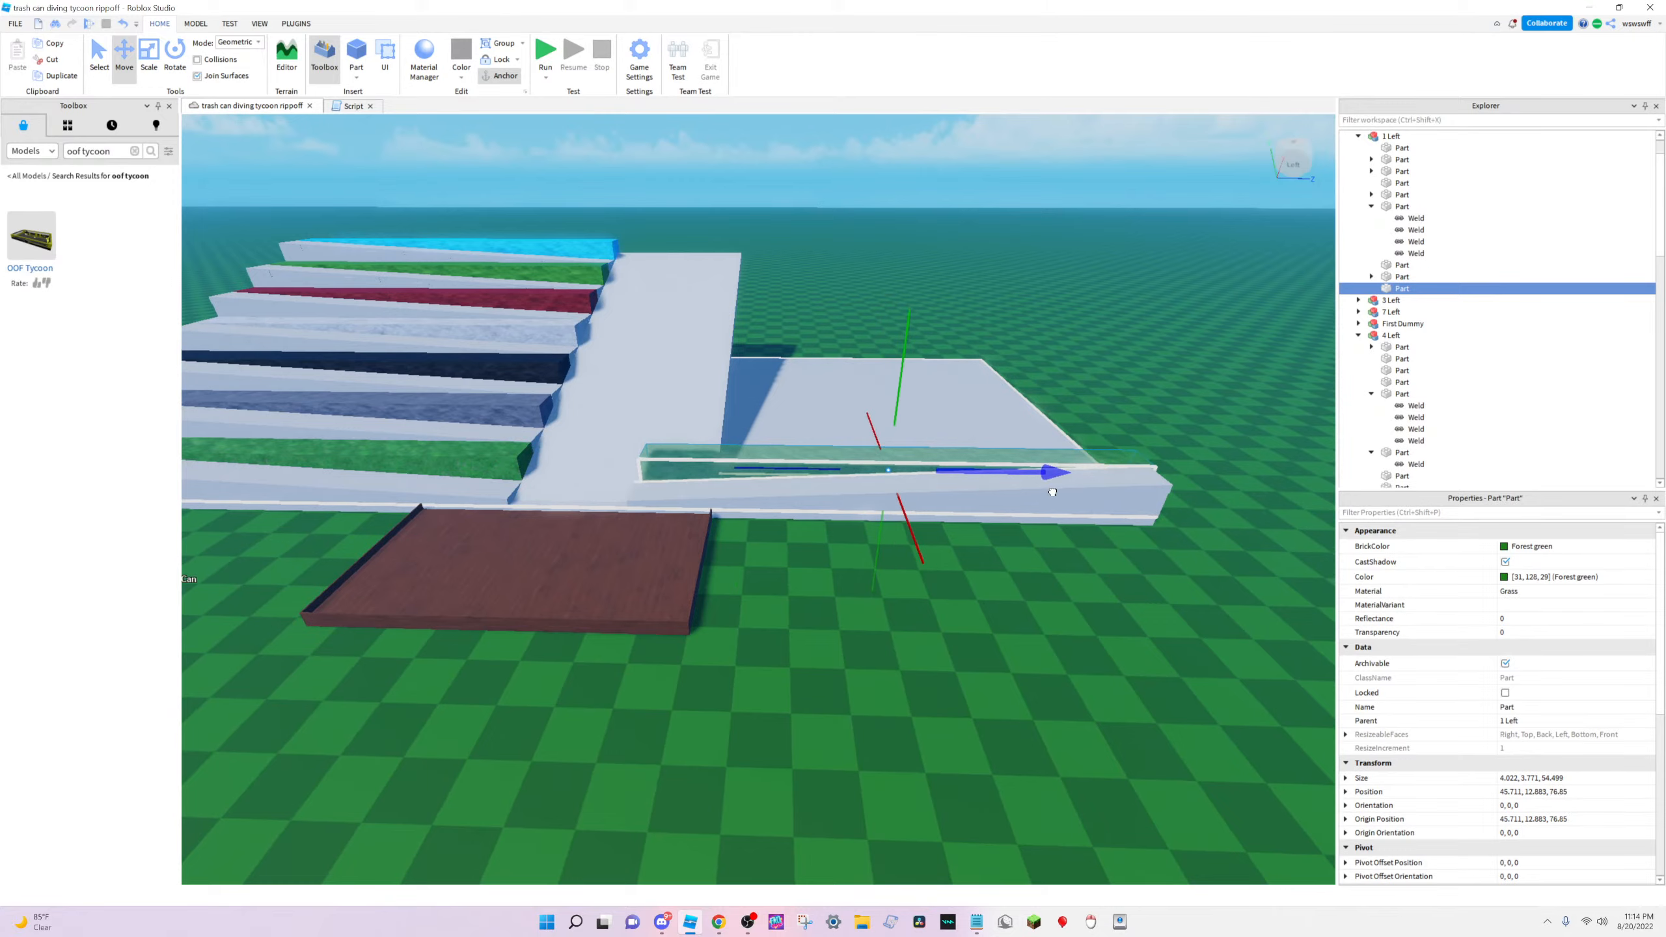
Adjust the copied Grass part lengthwise to 45.711, 12.883, 76.25 and reparent it from 1 Left to 1 Right
scroll(1140, 506, up, 5)
right_drag(1140, 507, 1206, 468)
scroll(1143, 506, down, 3)
drag(1094, 312, 1092, 312)
scroll(1078, 428, up, 5)
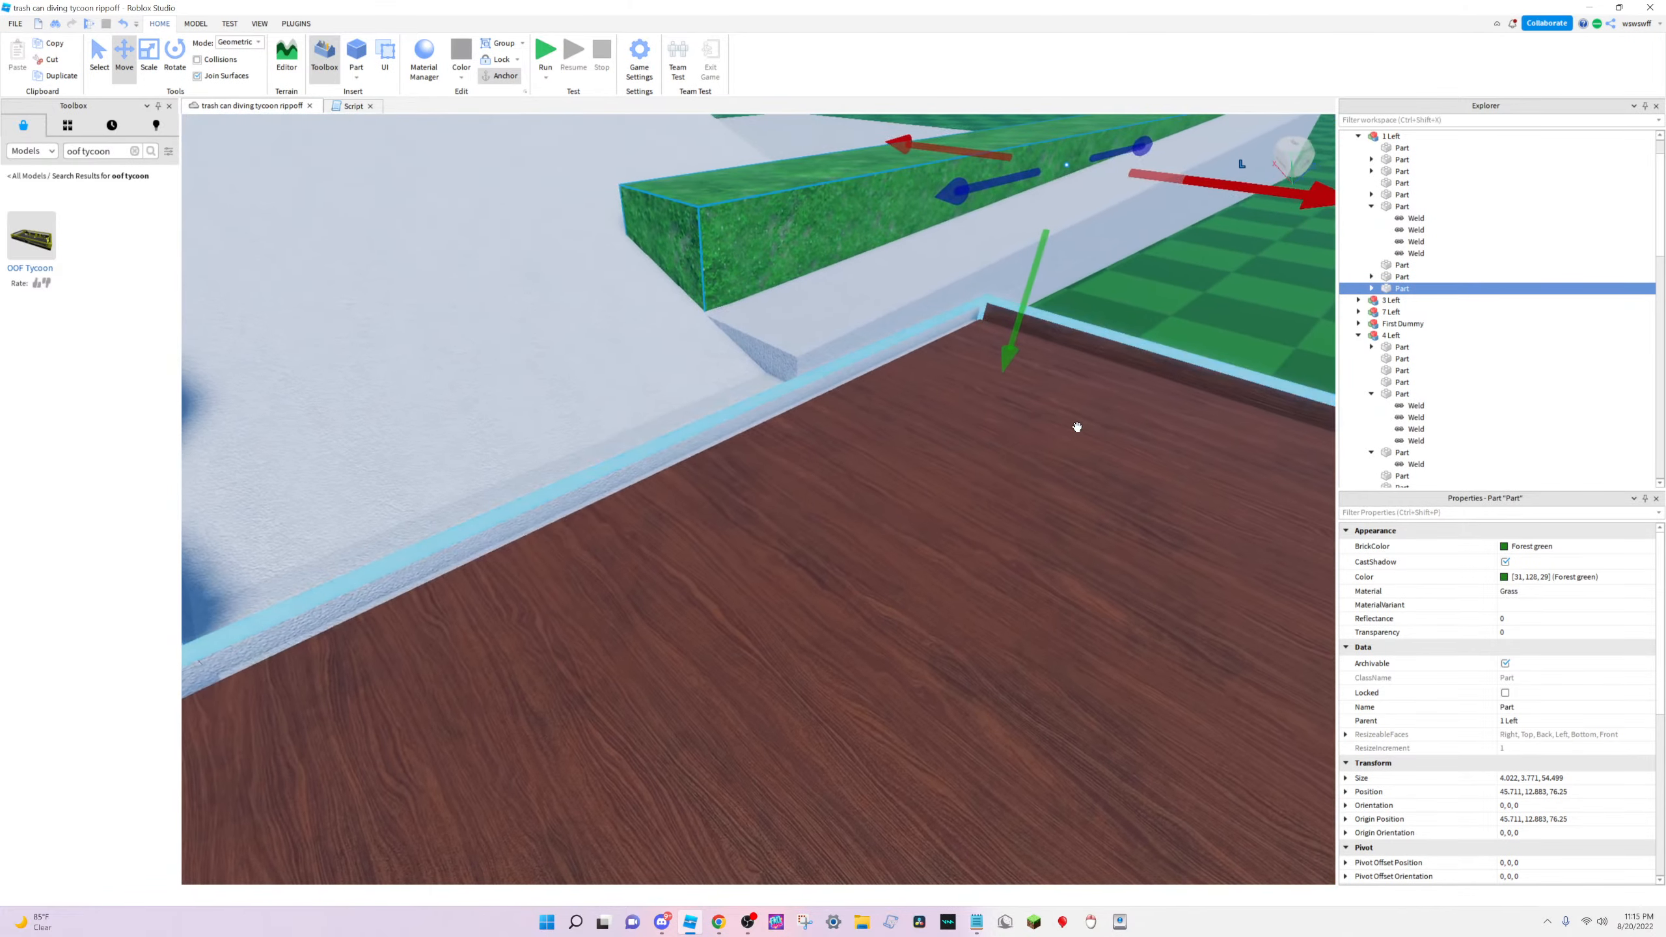
scroll(1077, 426, down, 5)
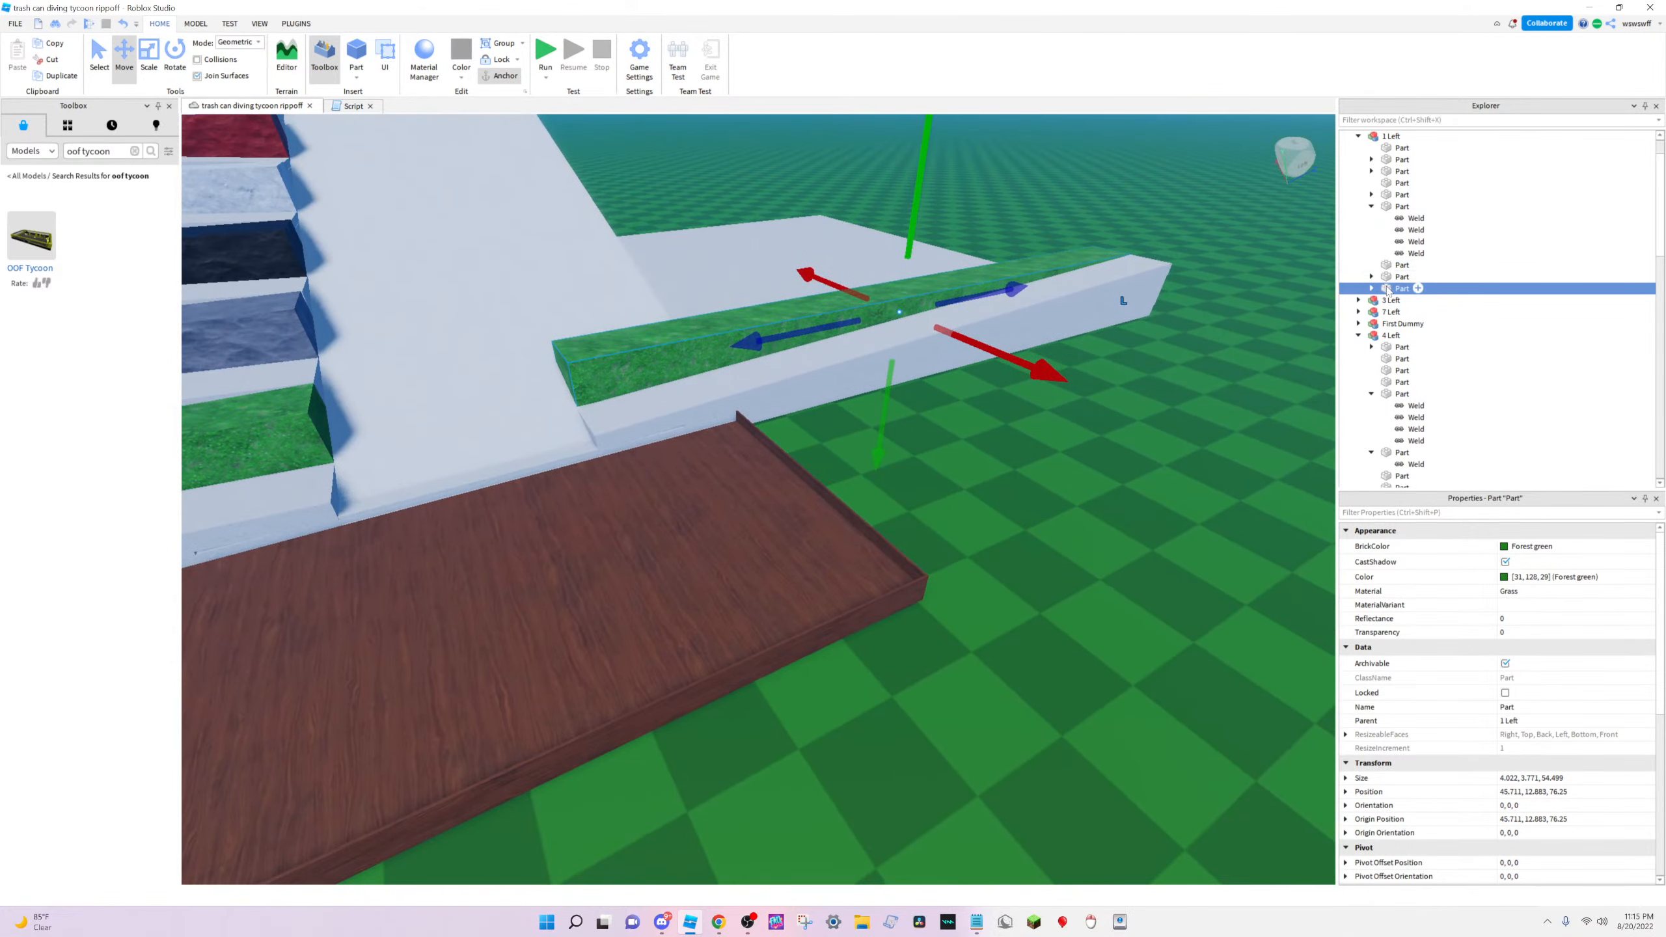
mouse_move(1404, 302)
mouse_down()
mouse_move(1404, 453)
mouse_move(1403, 371)
mouse_move(1385, 343)
mouse_move(1415, 359)
mouse_move(1447, 317)
mouse_move(1433, 323)
mouse_move(1425, 487)
mouse_move(1417, 344)
mouse_move(1394, 311)
mouse_up()
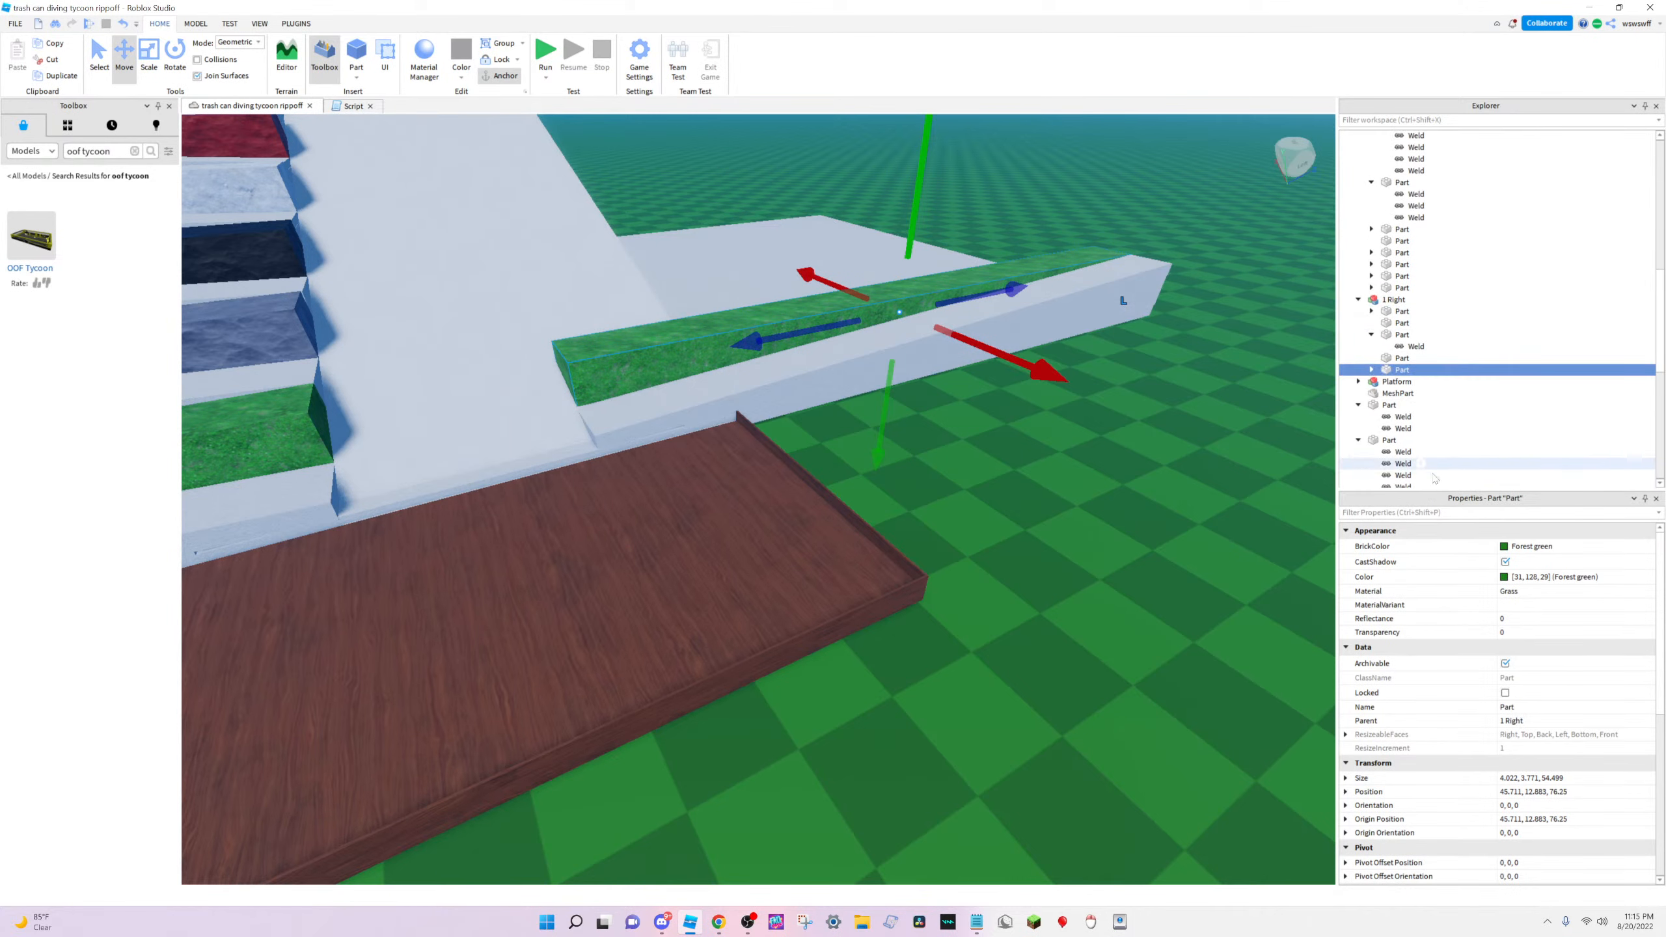
Examine the parts of the 1 Right model one by one beyond the ramp
click(1394, 300)
click(1397, 311)
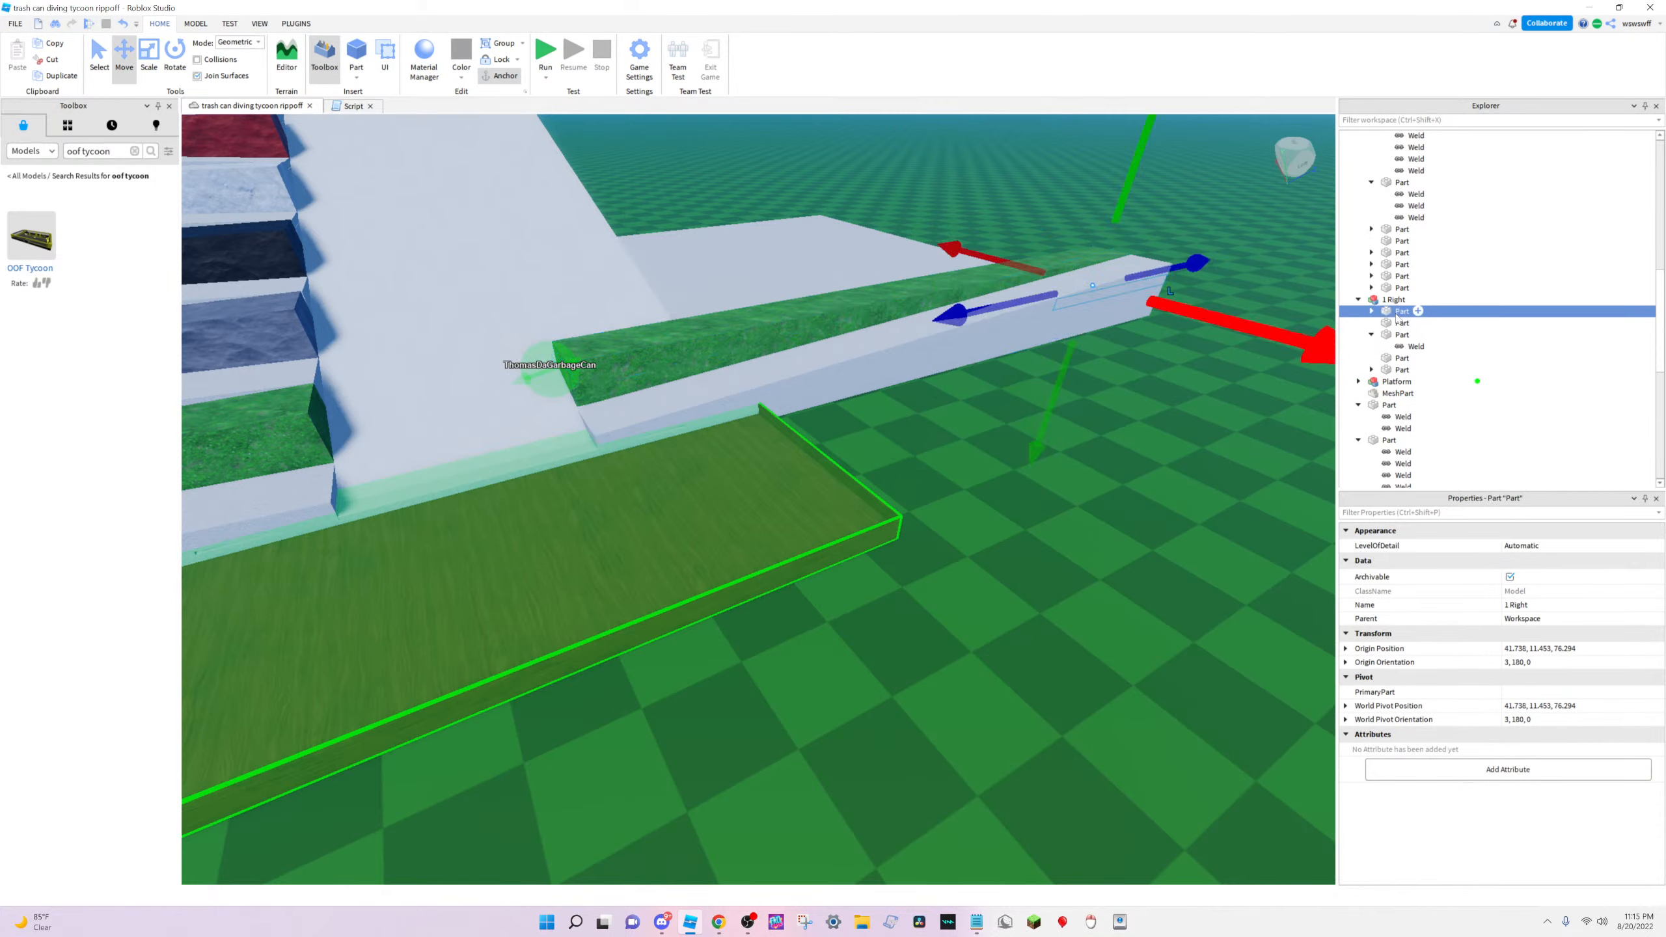
key(Down)
key(Down)
key(Down)
key(Down)
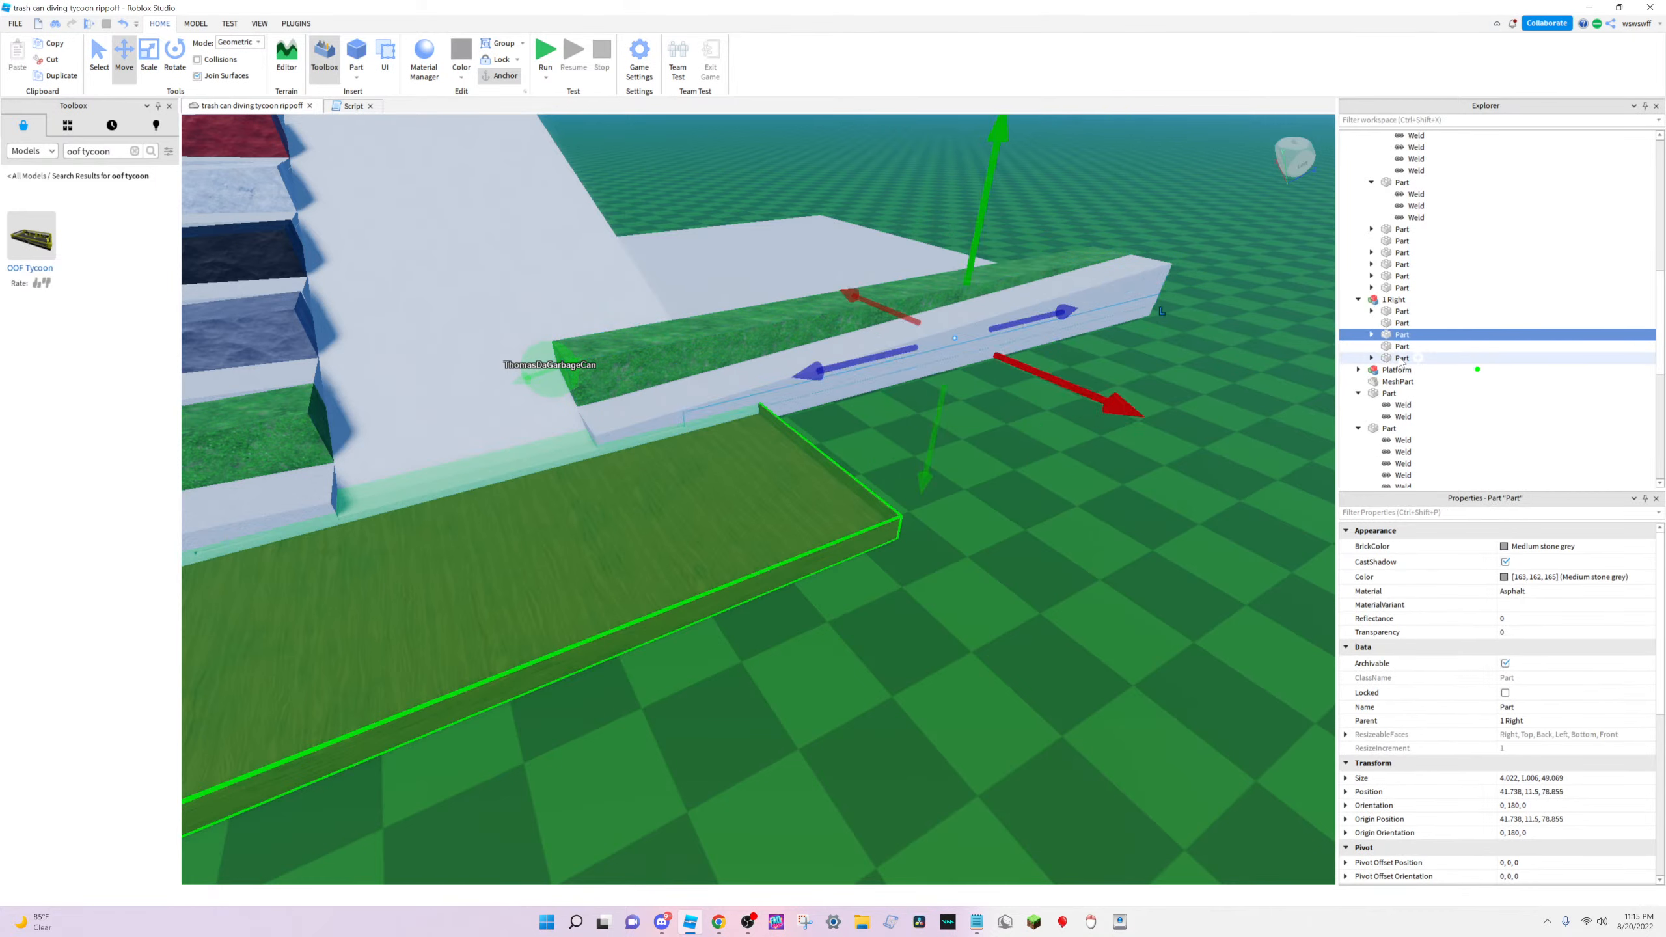
click(1117, 434)
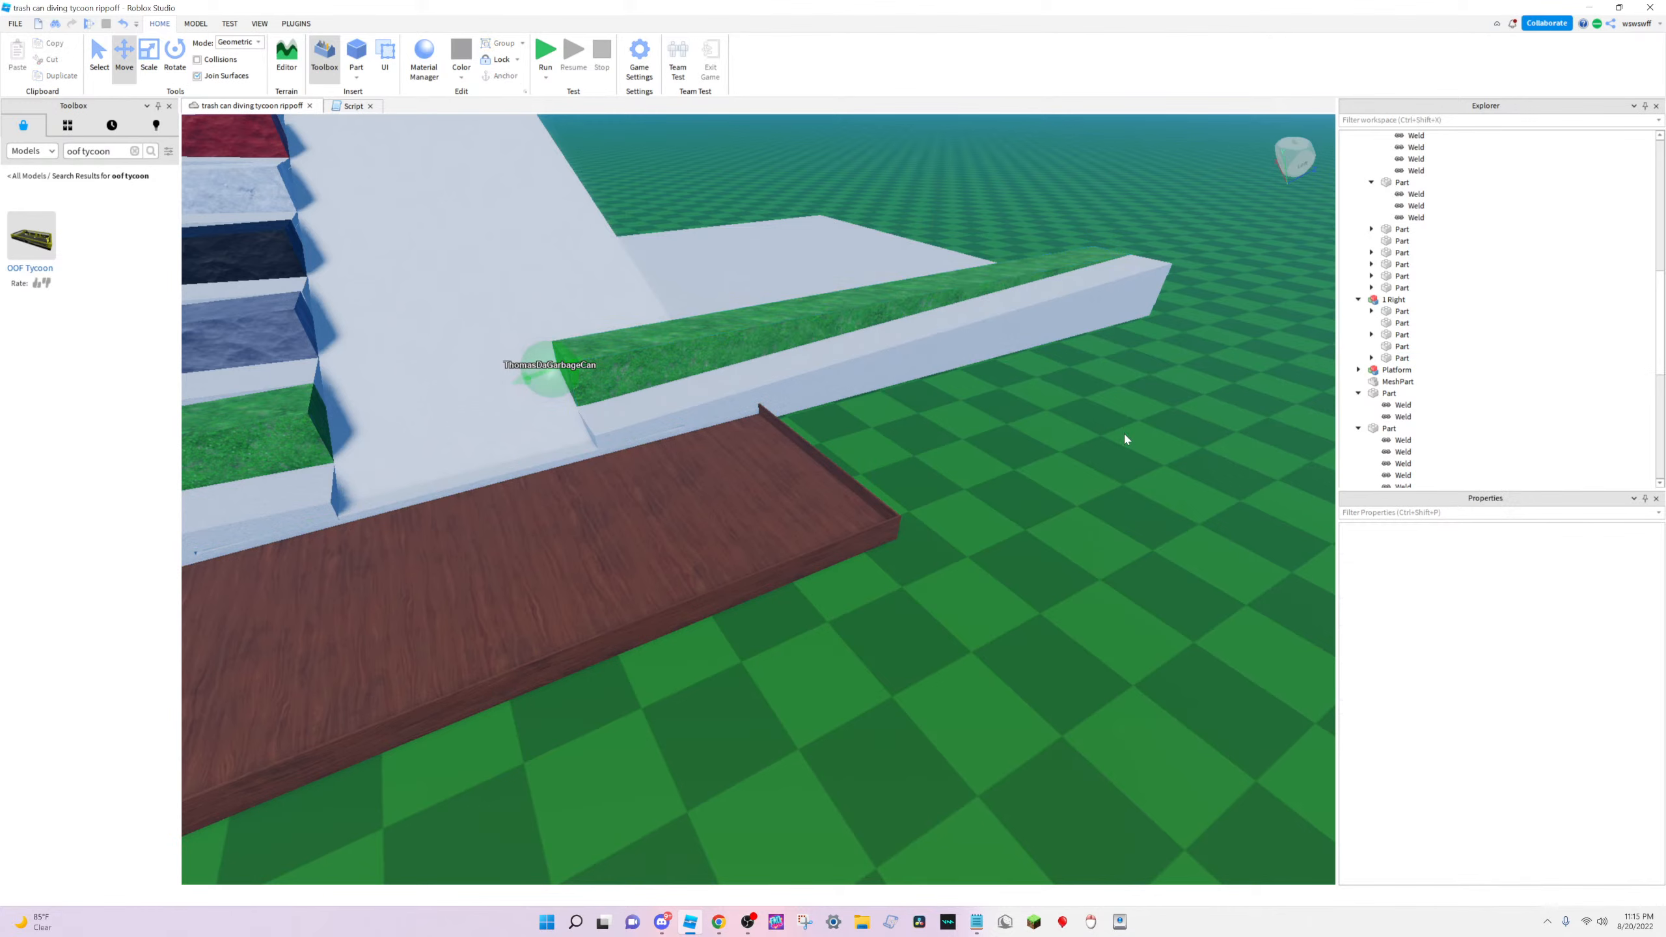
click(761, 359)
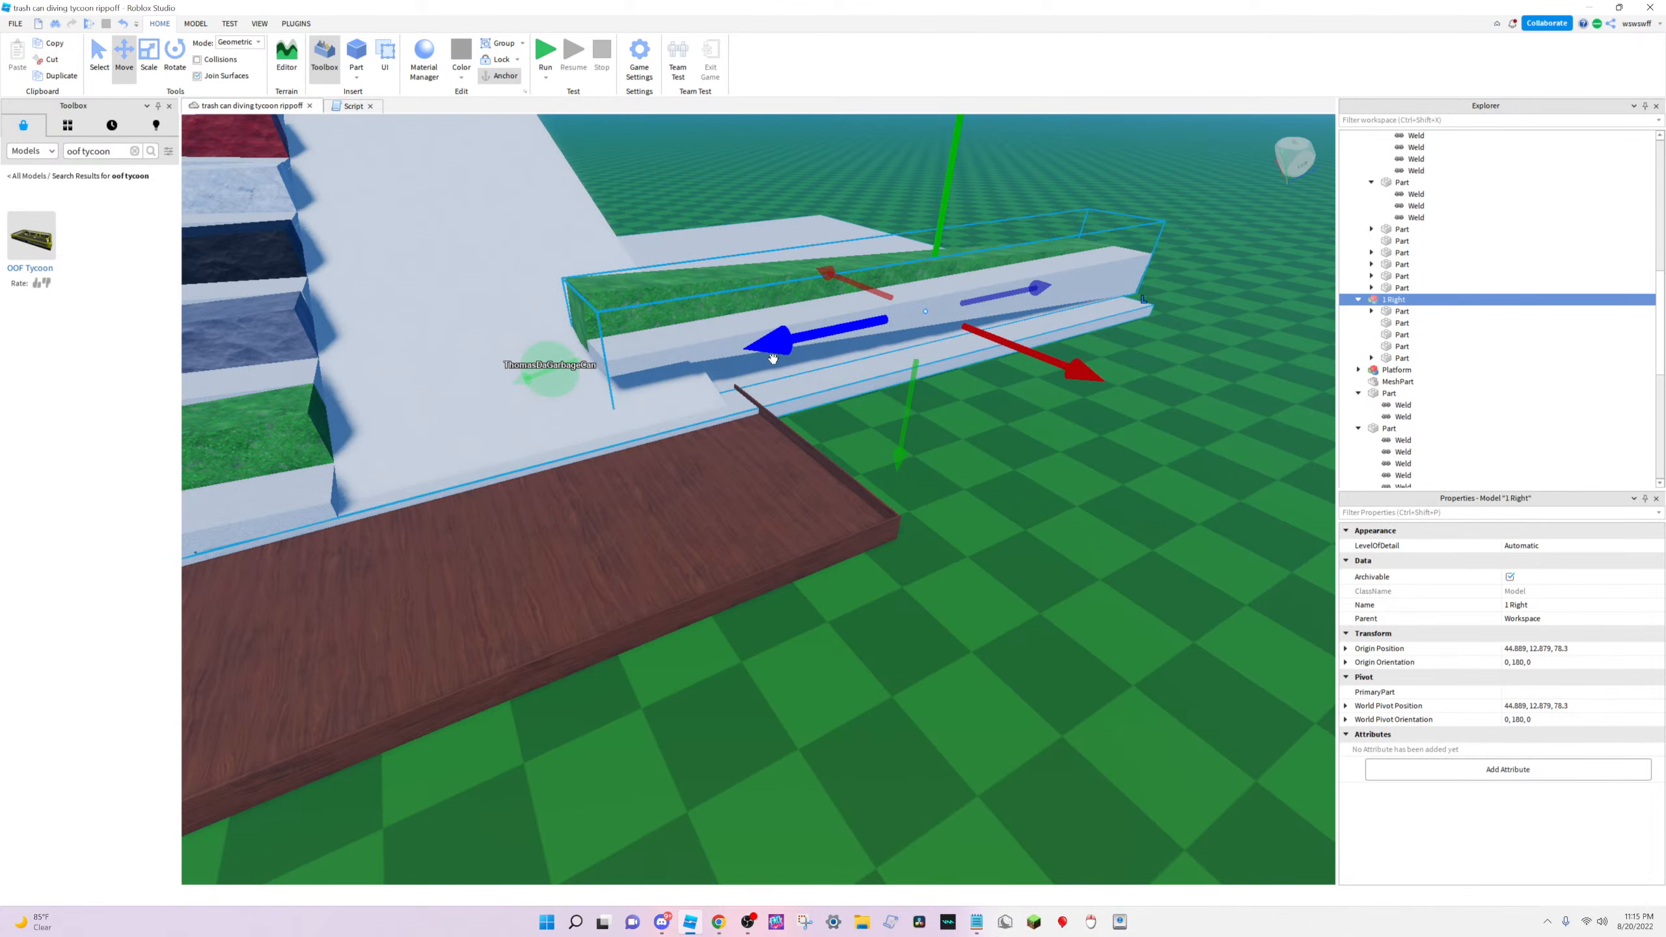
click(984, 545)
scroll(984, 545, down, 3)
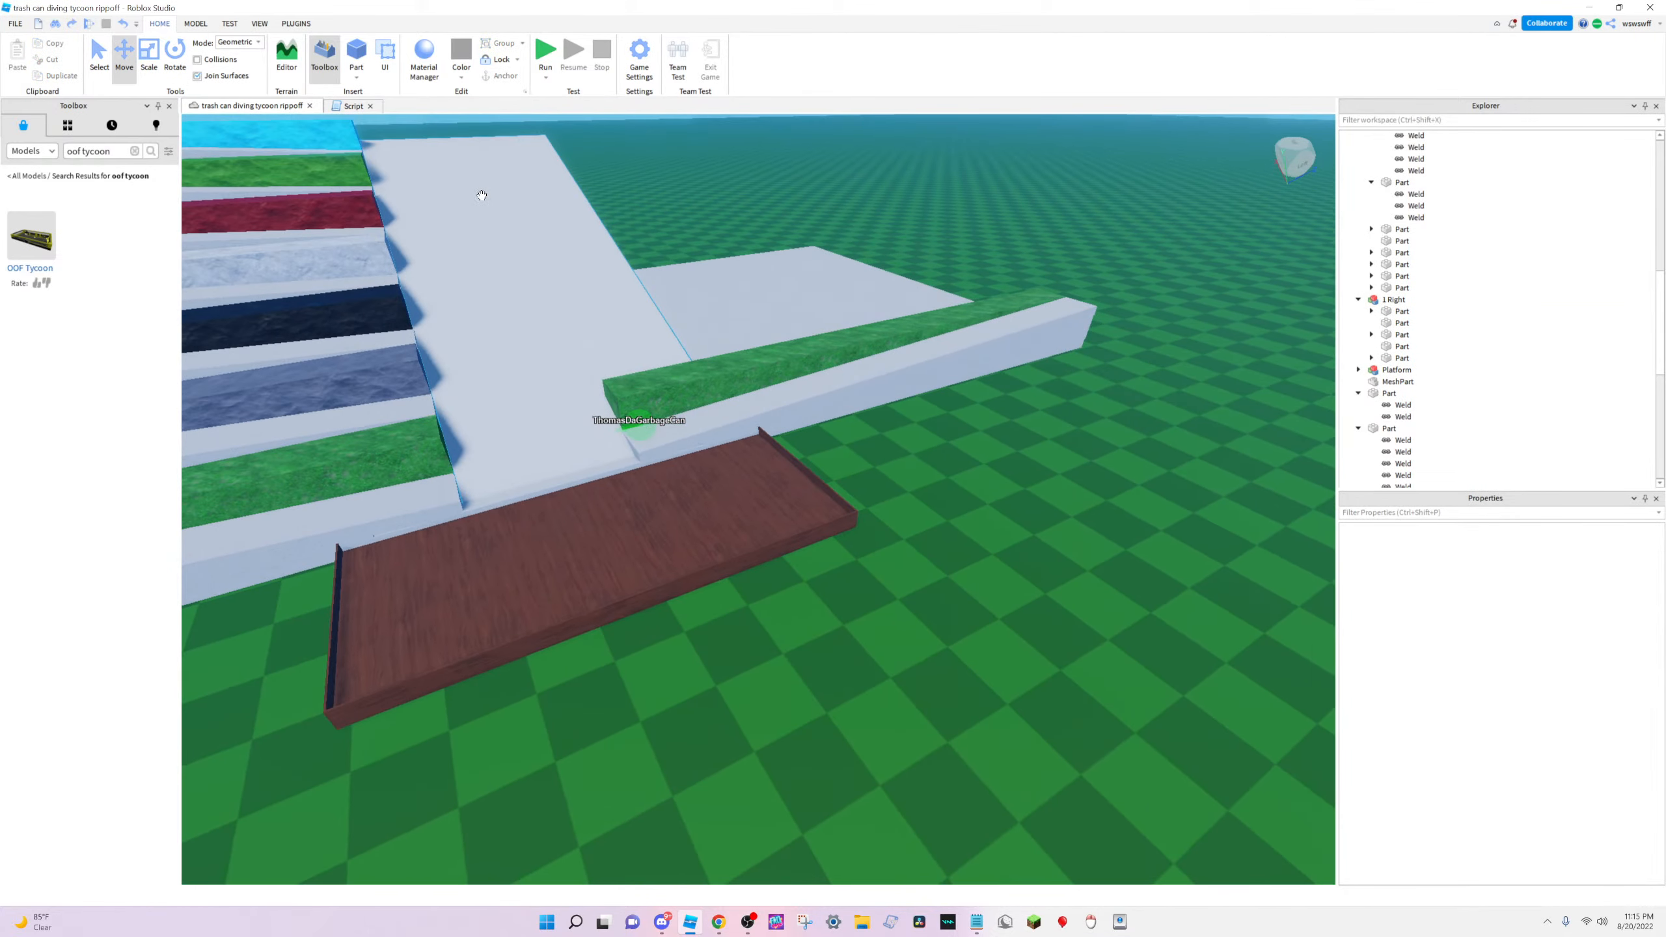
scroll(525, 198, up, 3)
click(342, 107)
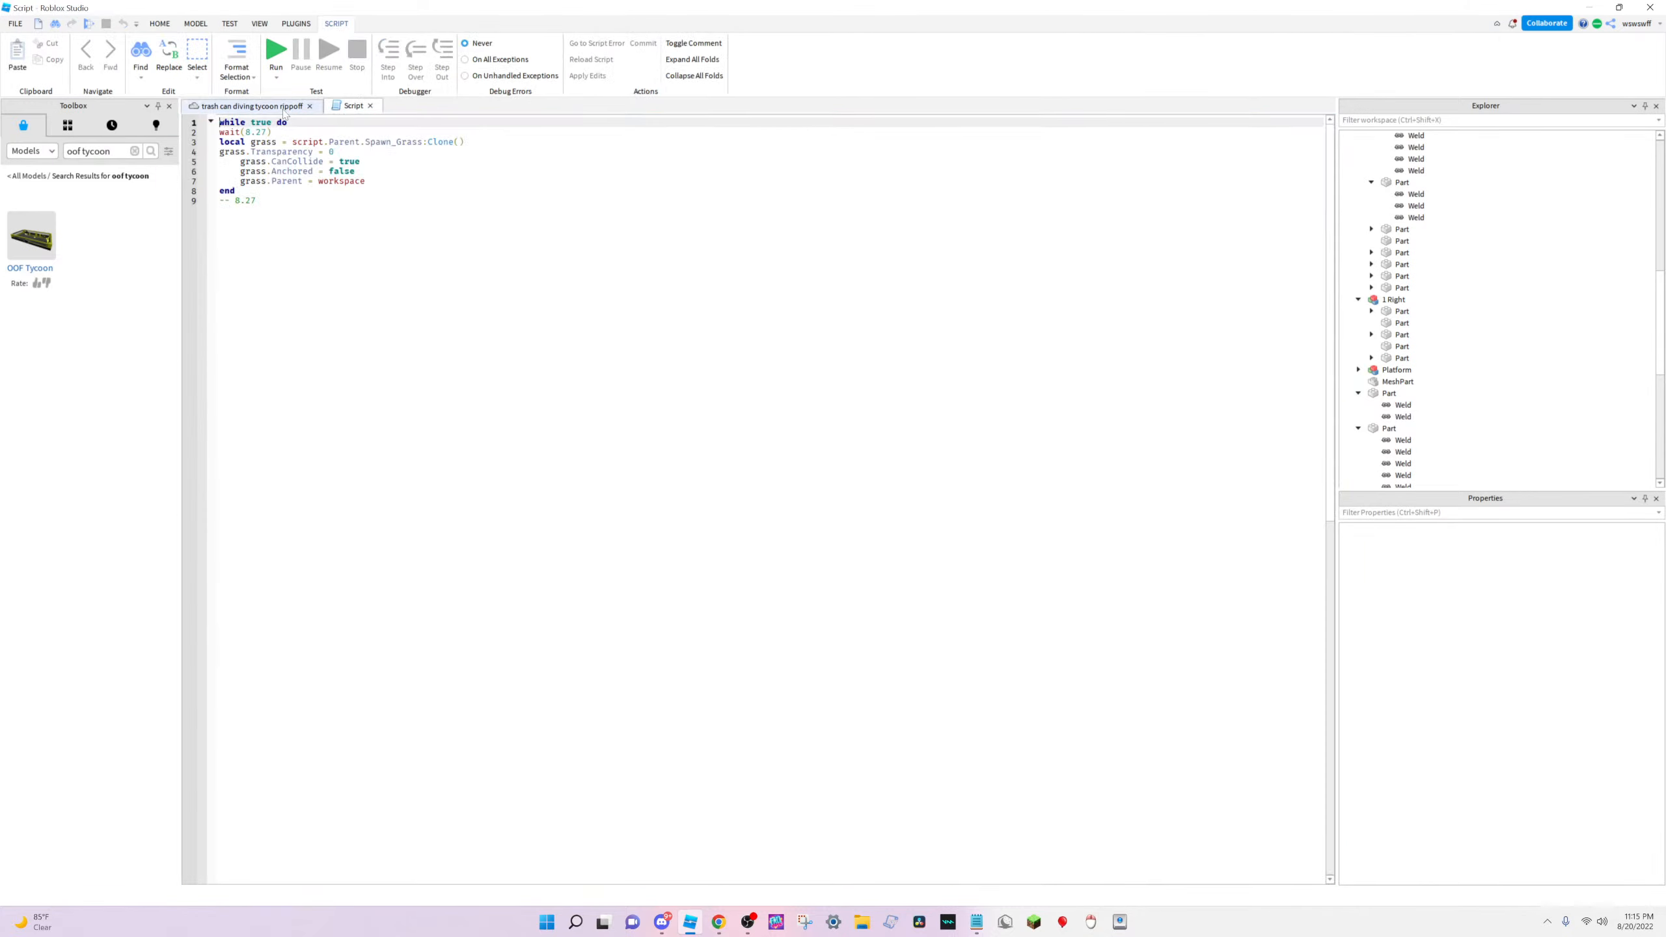
click(274, 109)
Collapse the expanded models and loose parts in the Explorer hierarchy, including 1 Right and 4 Left
scroll(1423, 276, up, 1)
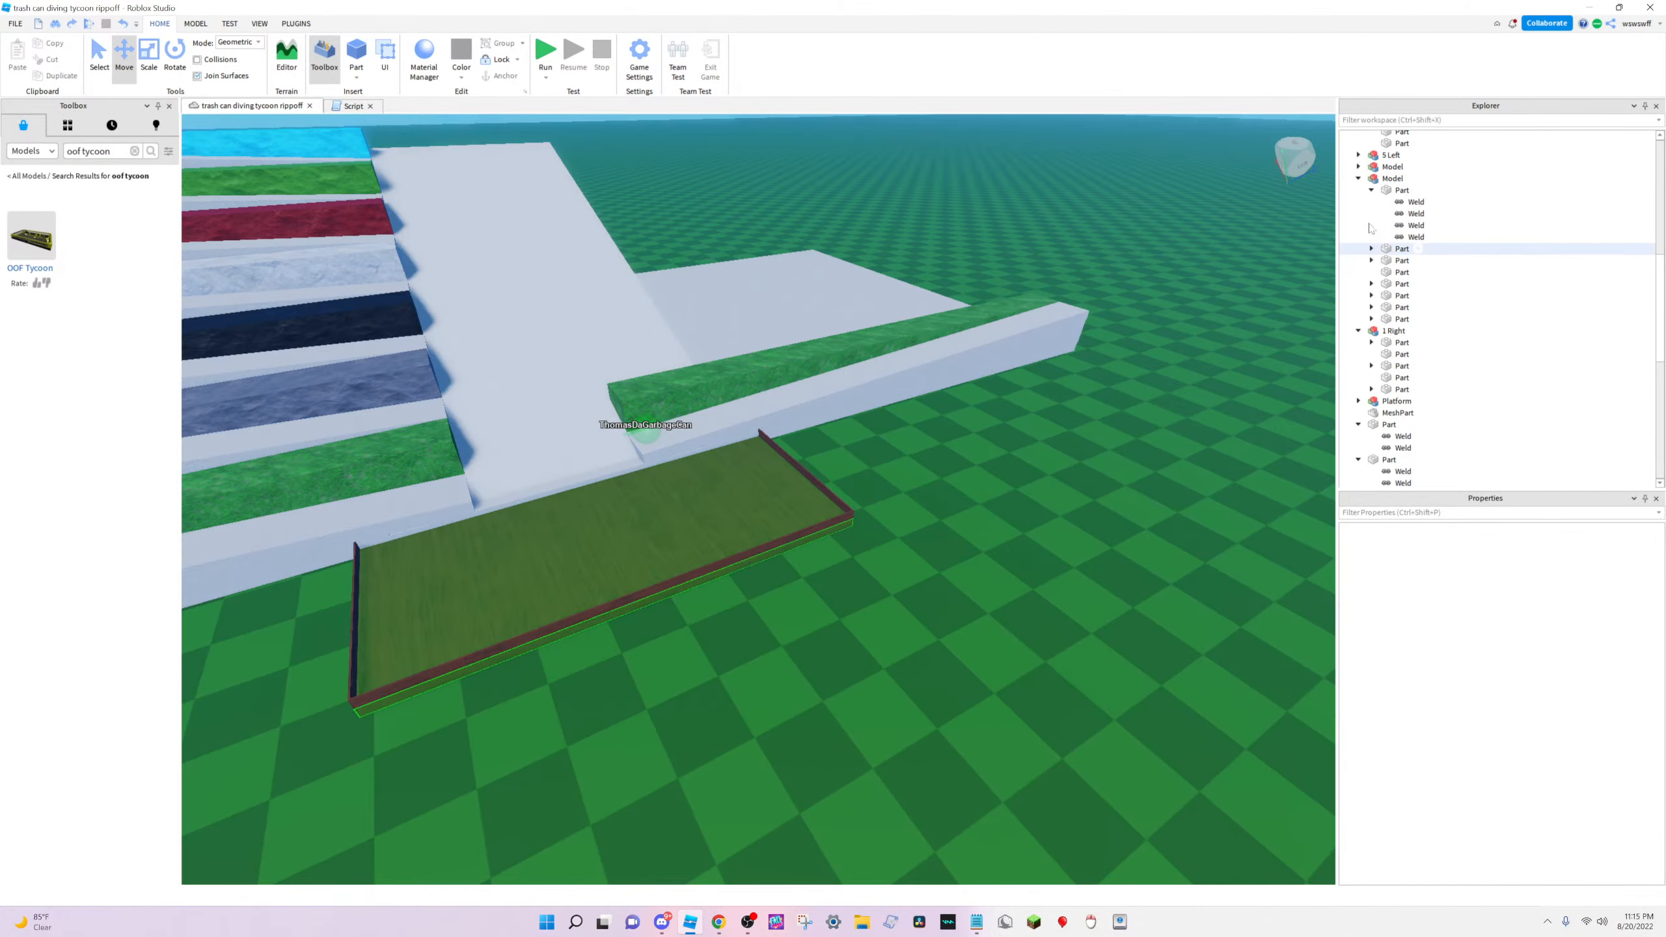
click(1358, 177)
click(1362, 190)
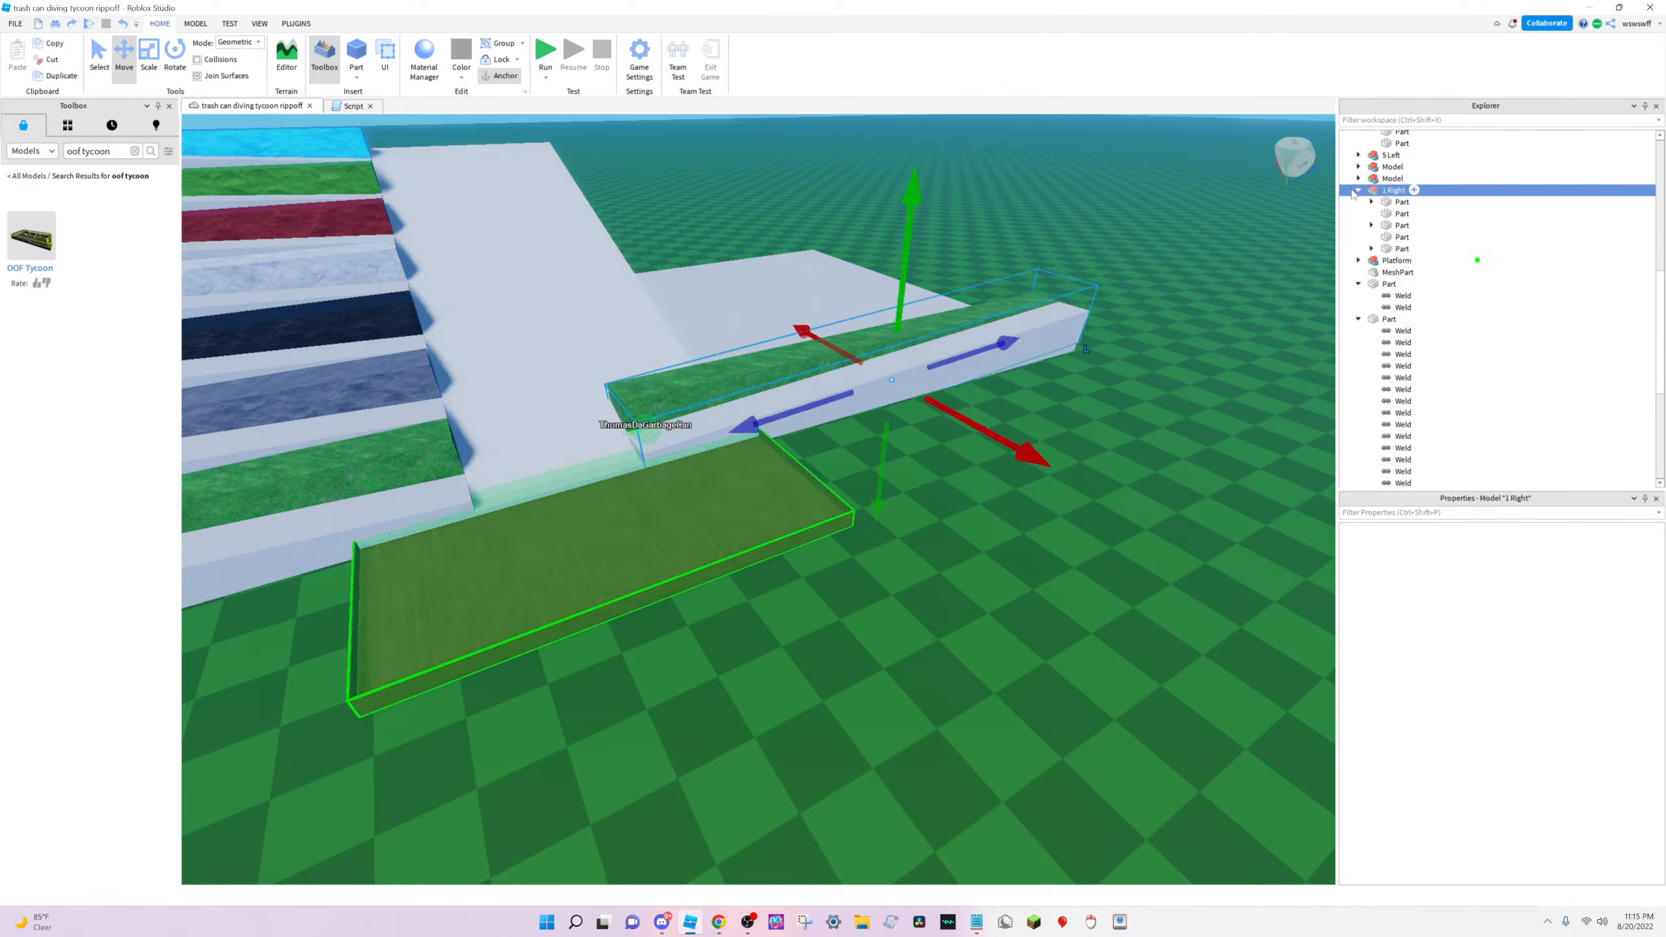
click(1358, 190)
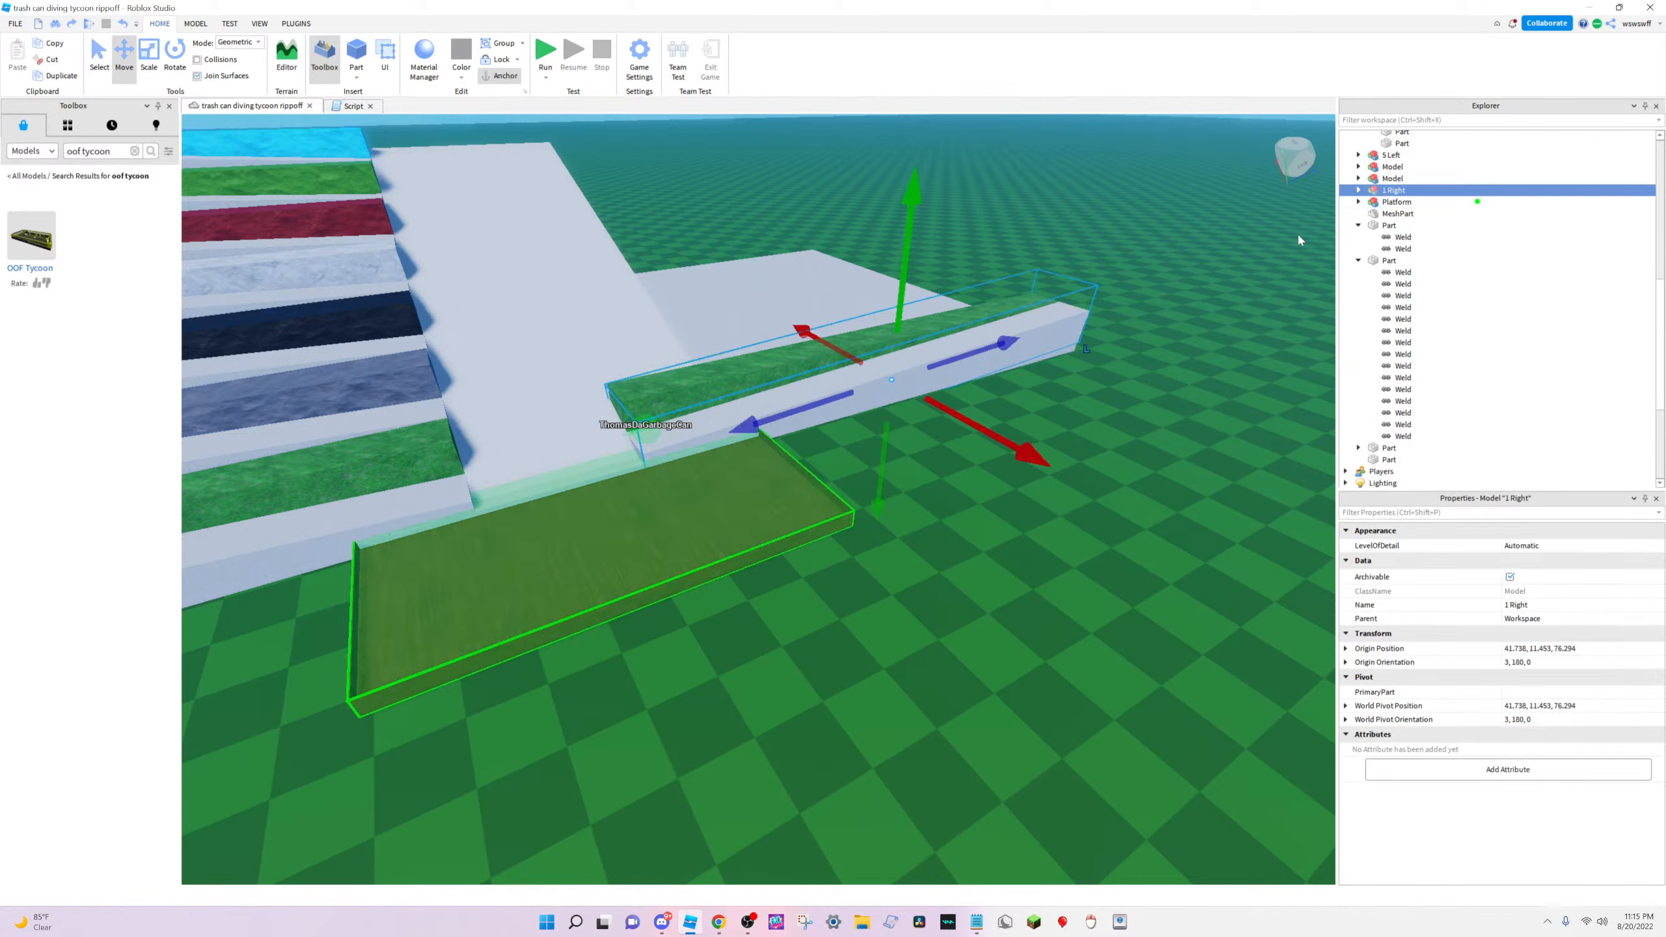
click(1358, 225)
click(1358, 237)
scroll(1358, 247, up, 1)
scroll(1364, 243, up, 3)
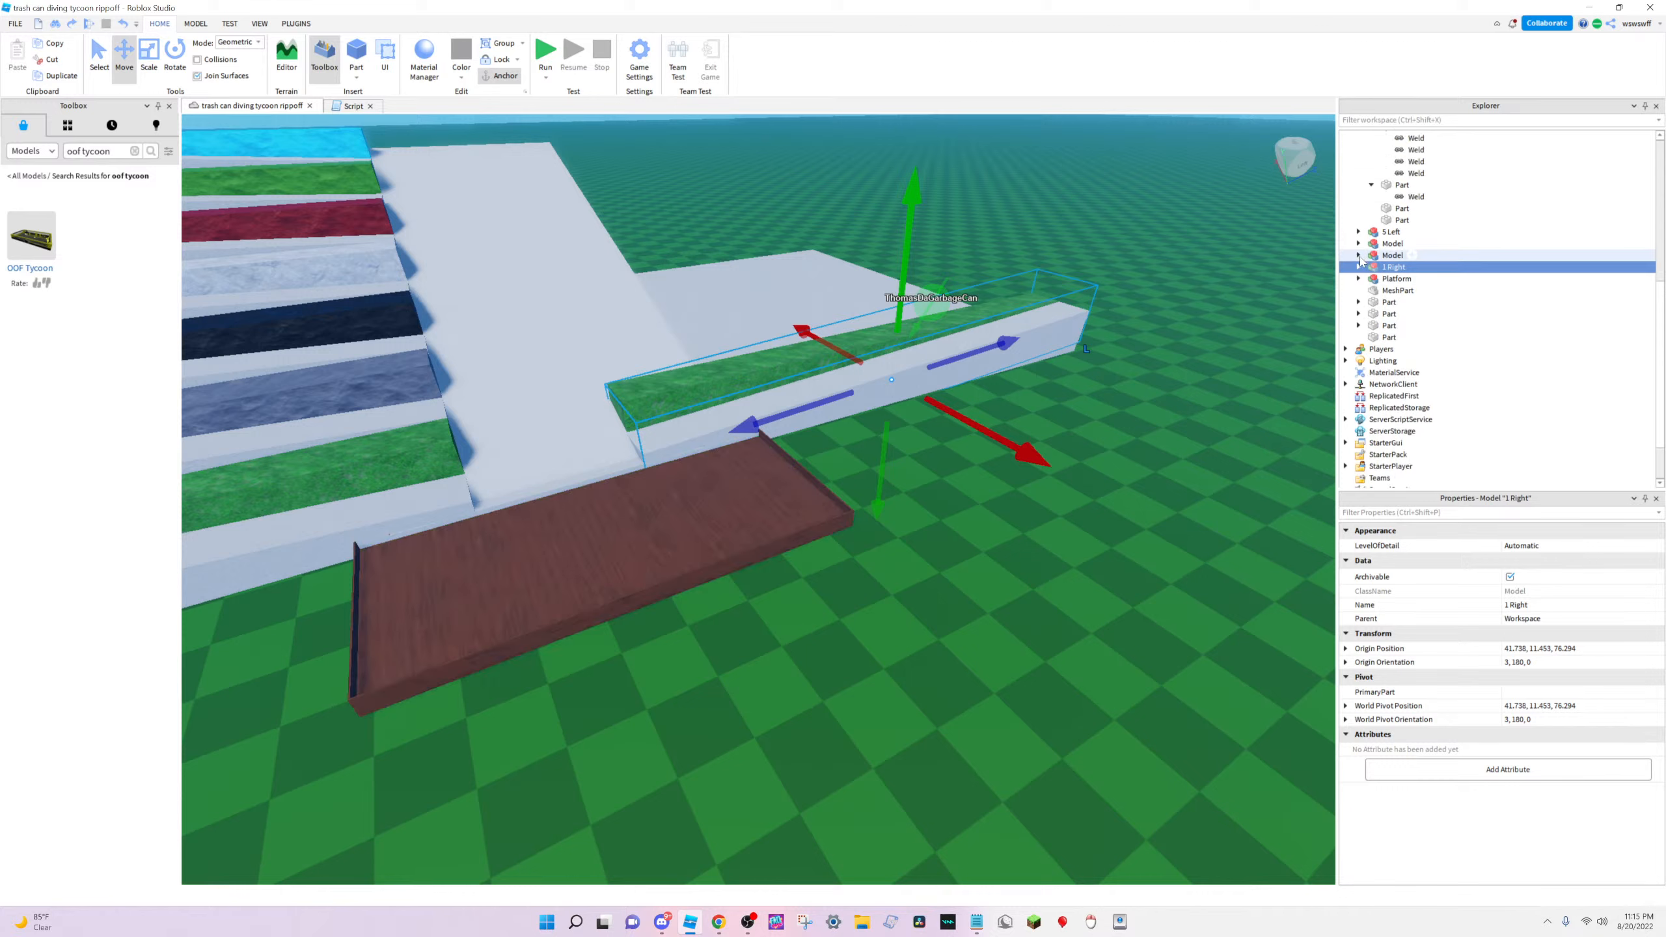
click(1370, 159)
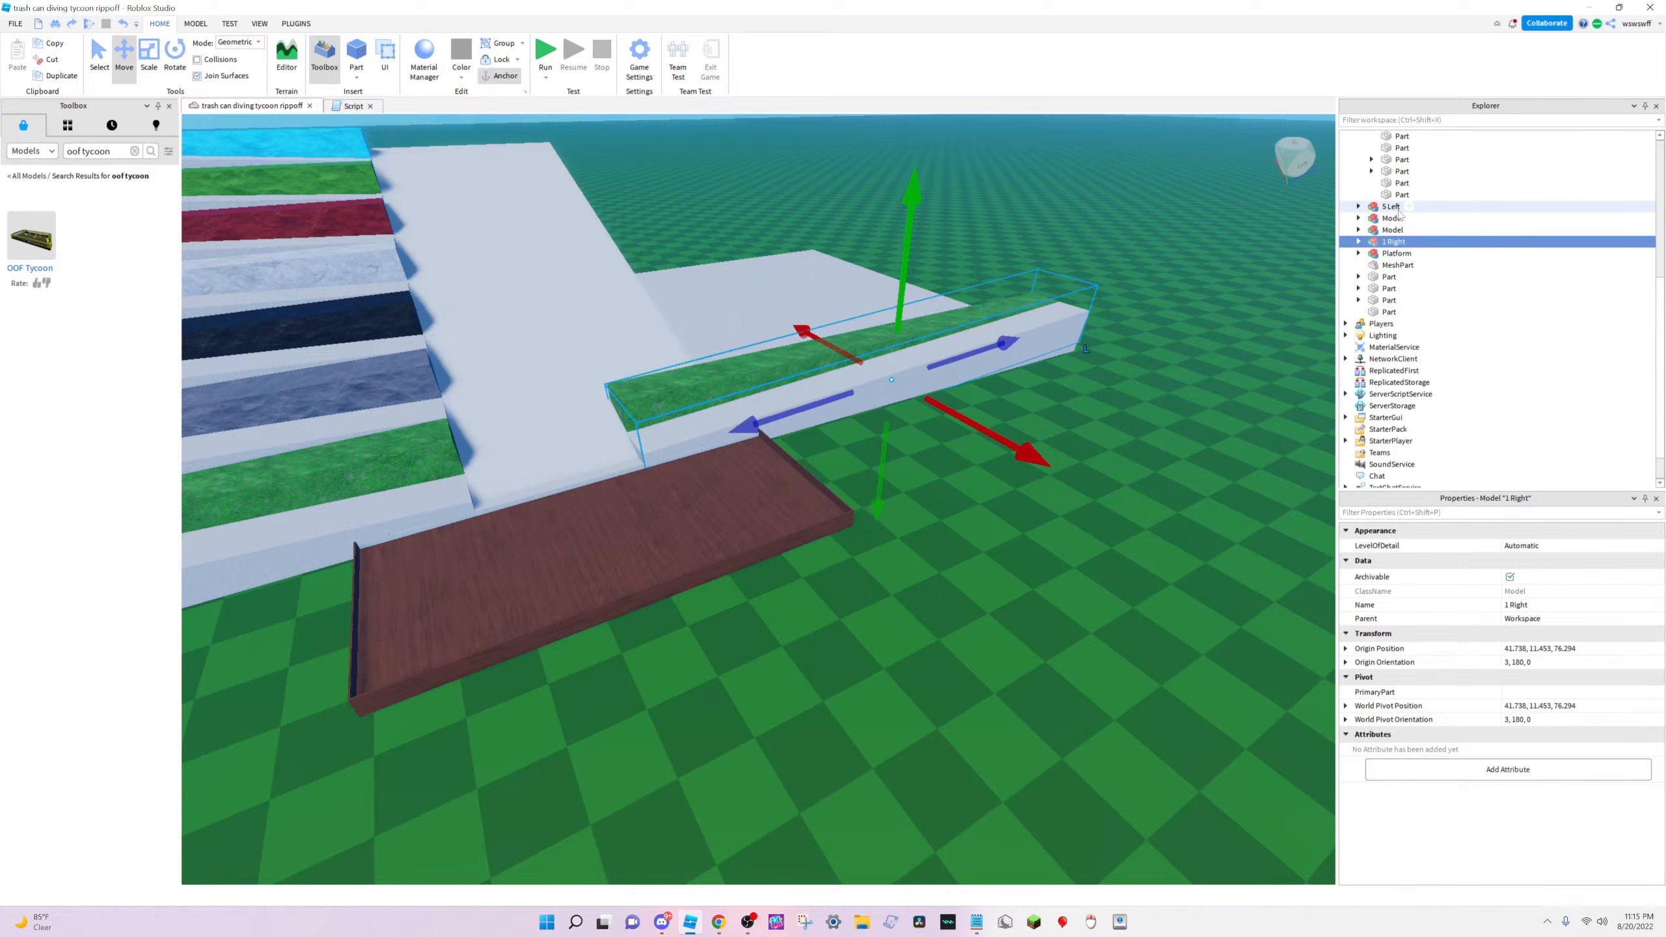
scroll(1370, 276, up, 5)
click(1358, 266)
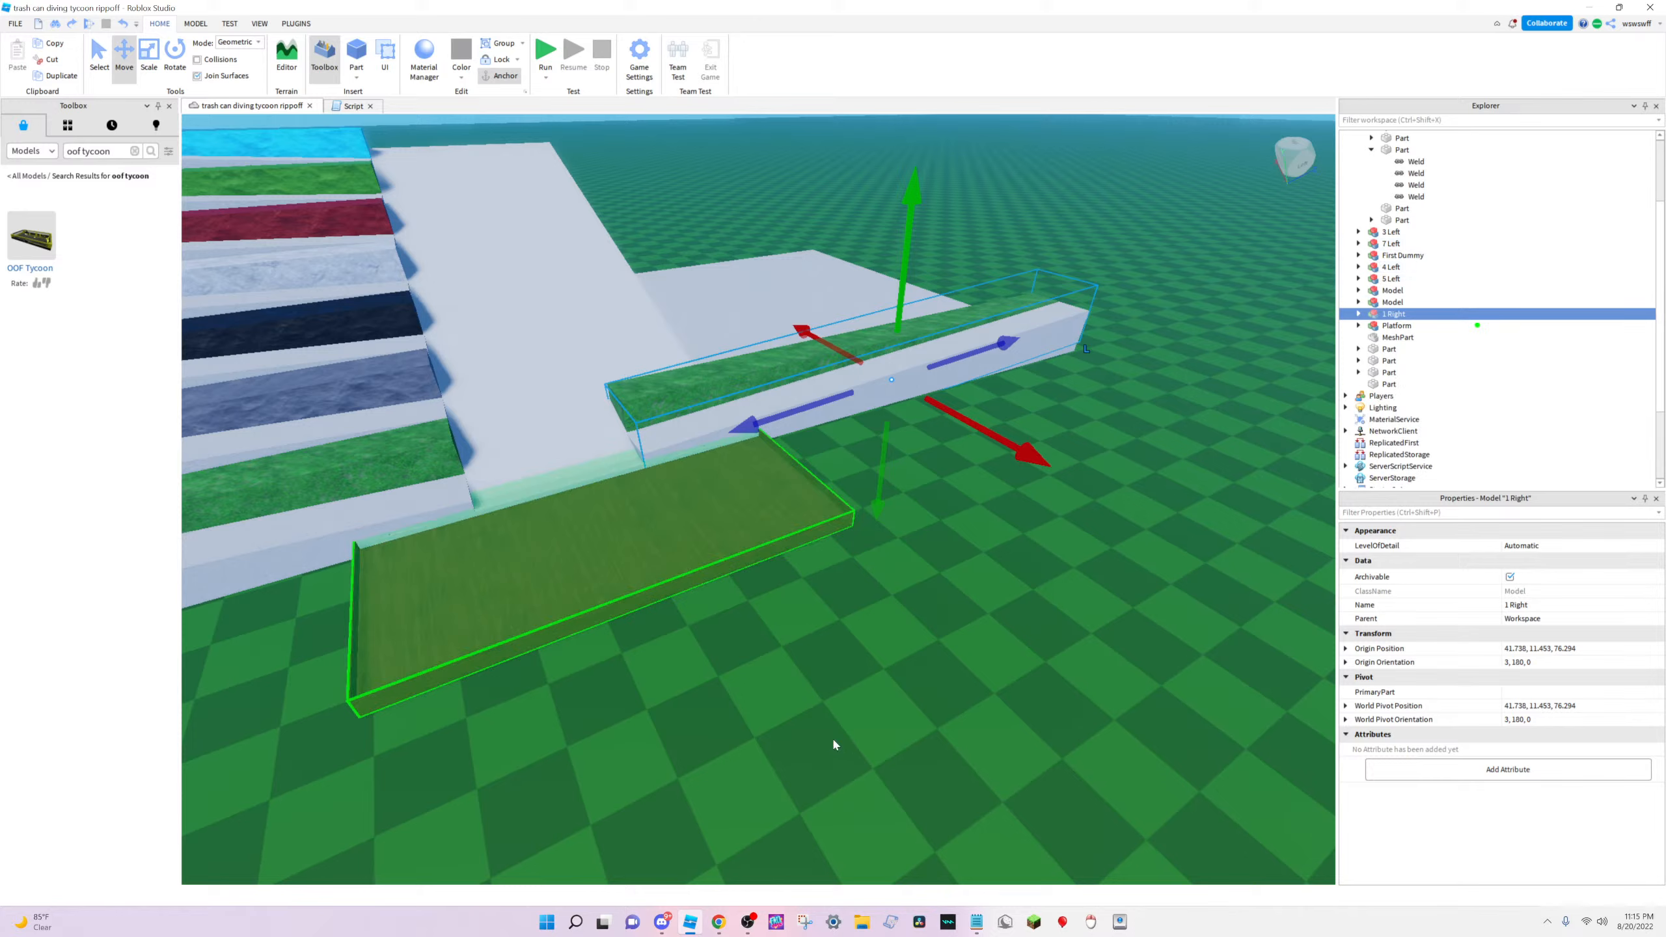
click(664, 924)
click(690, 925)
click(692, 928)
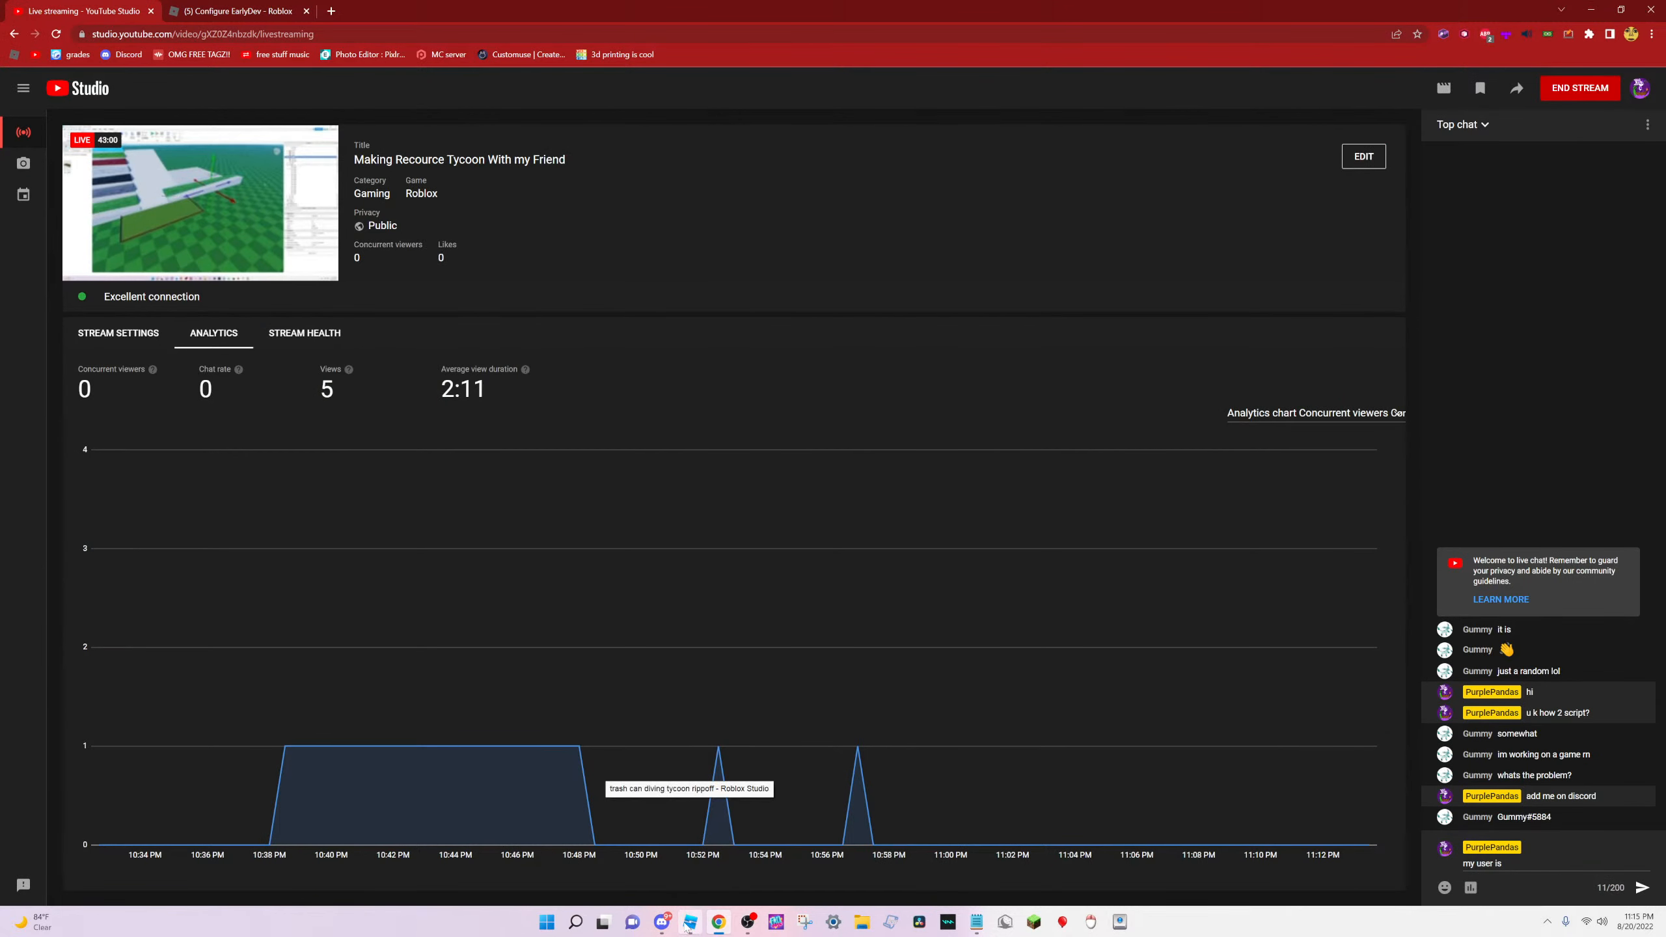
click(687, 927)
key(w)
right_drag(725, 543, 944, 530)
key(w)
key(s)
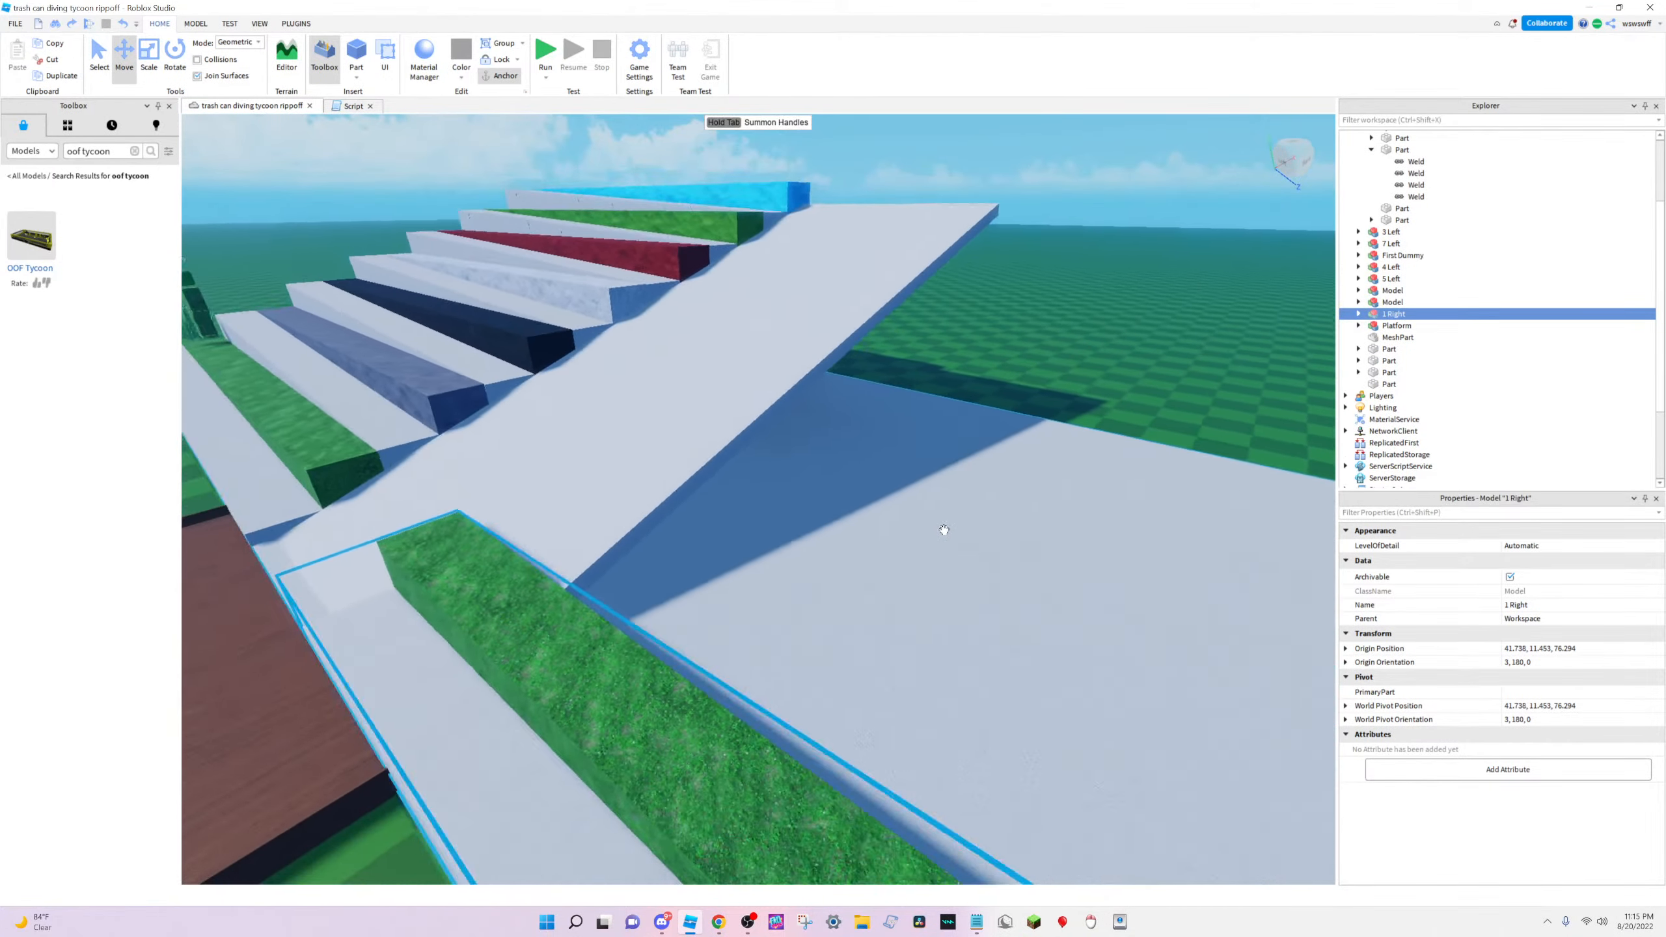
key(s)
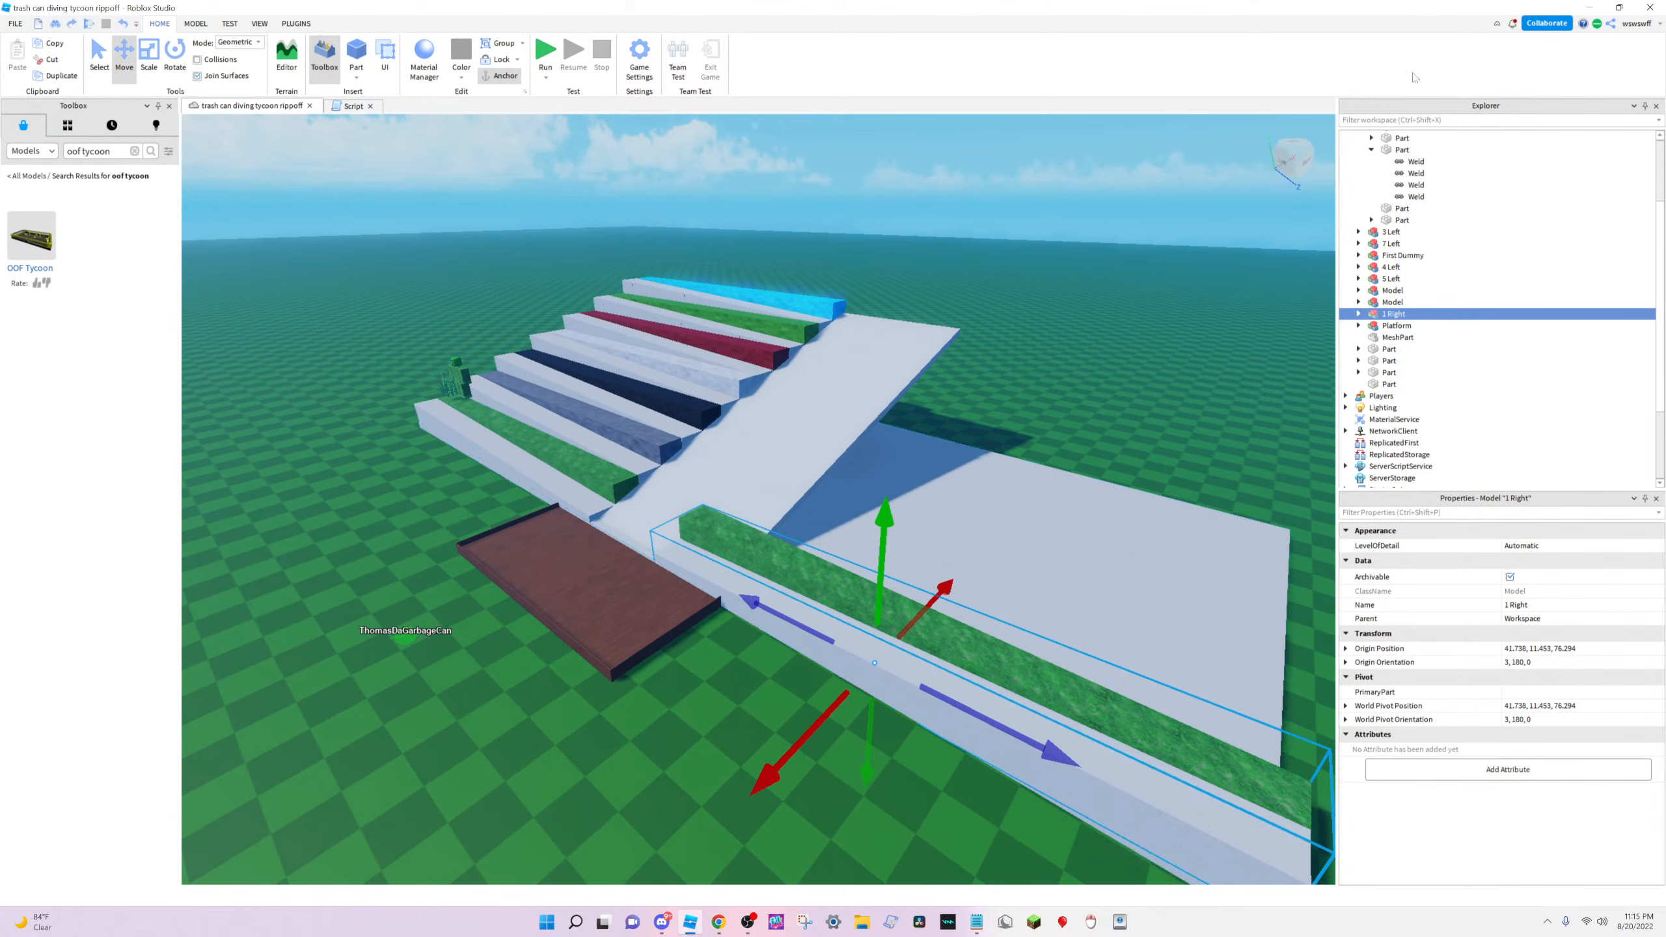
Filter the Explorer by "des" and open the destroyMaterial script in the Platform model
click(1436, 120)
text(des)
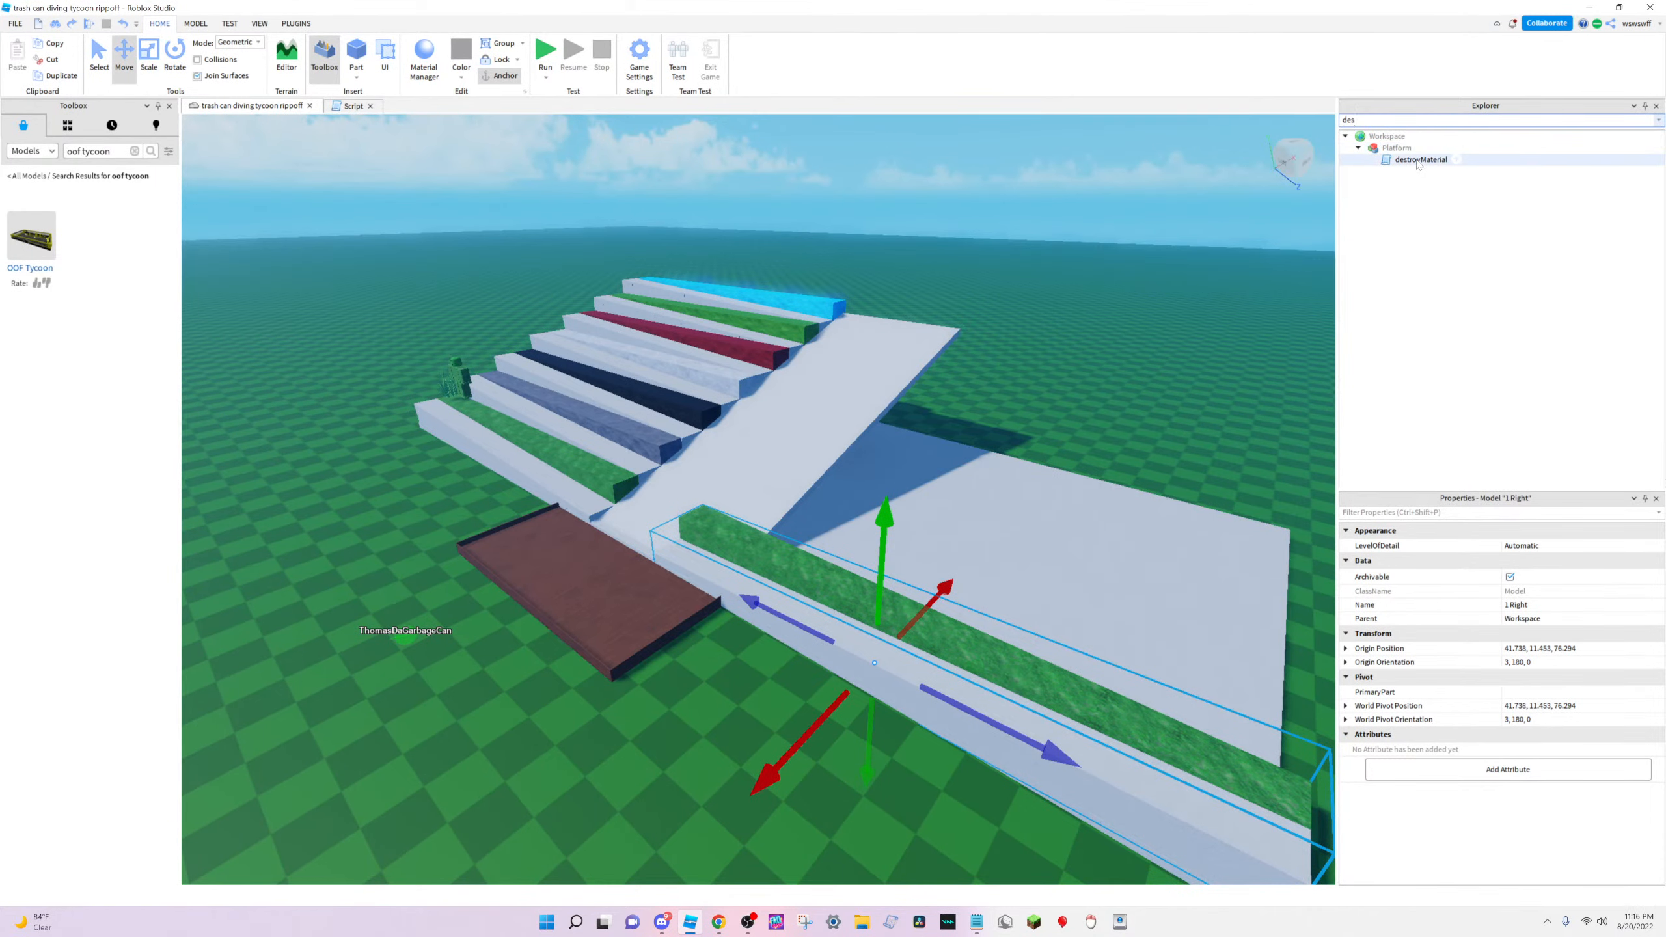
click(1406, 148)
double_click(1405, 162)
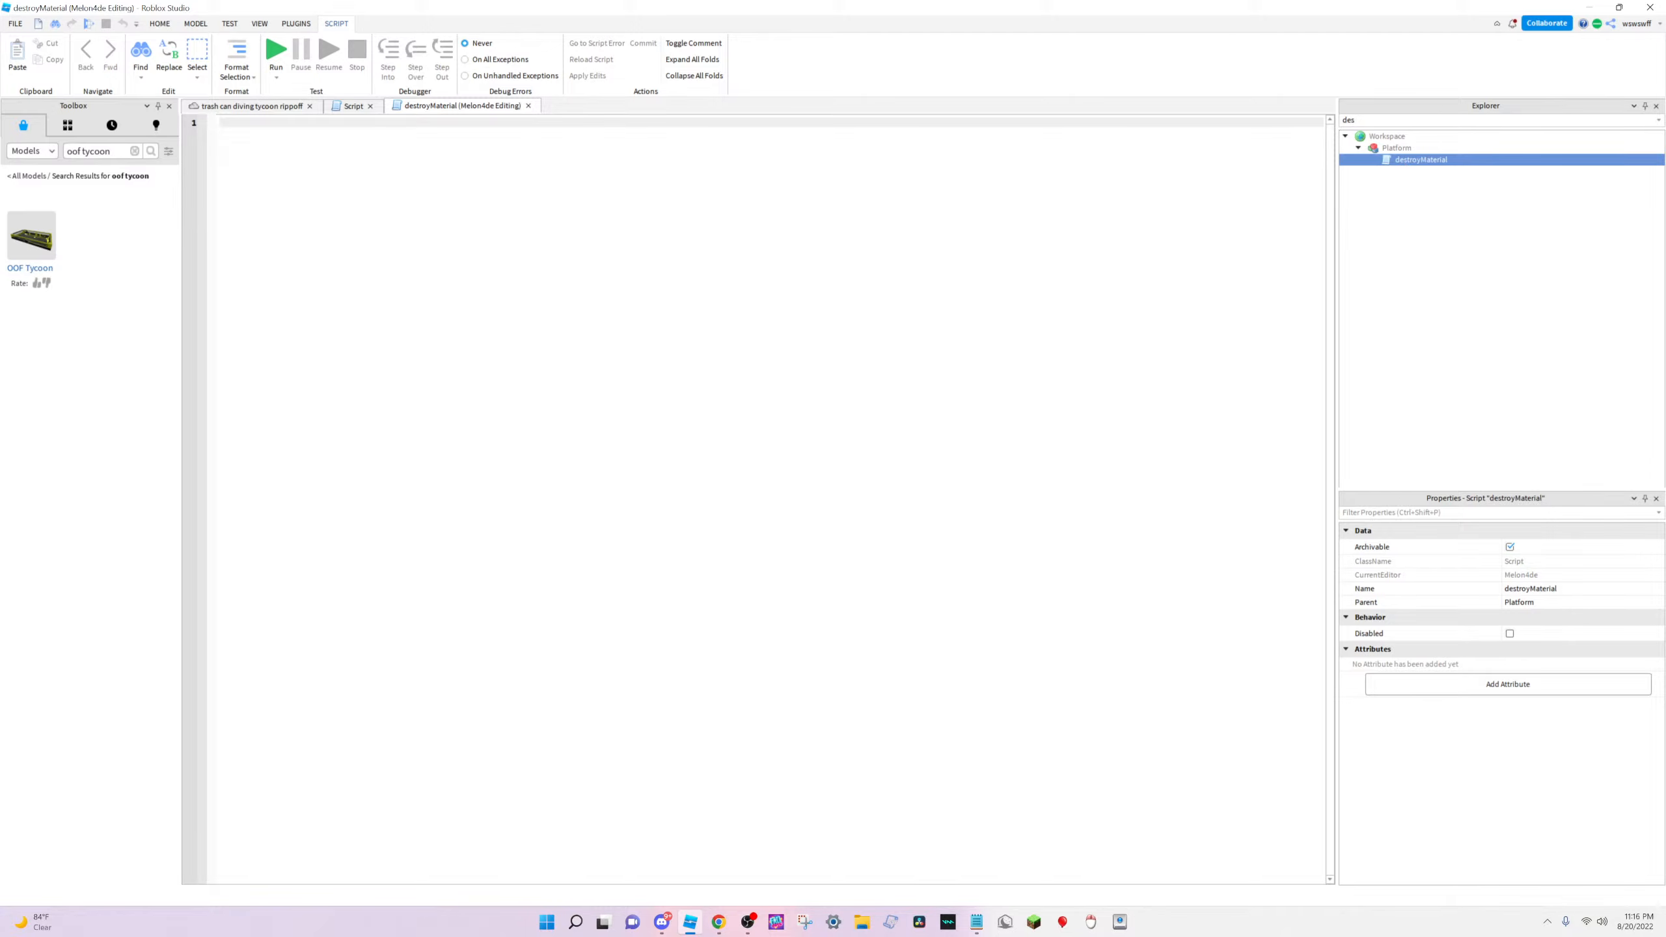
Return to the map and examine the staircase, ramp and 1 Right step on the base platform from several angles
click(248, 106)
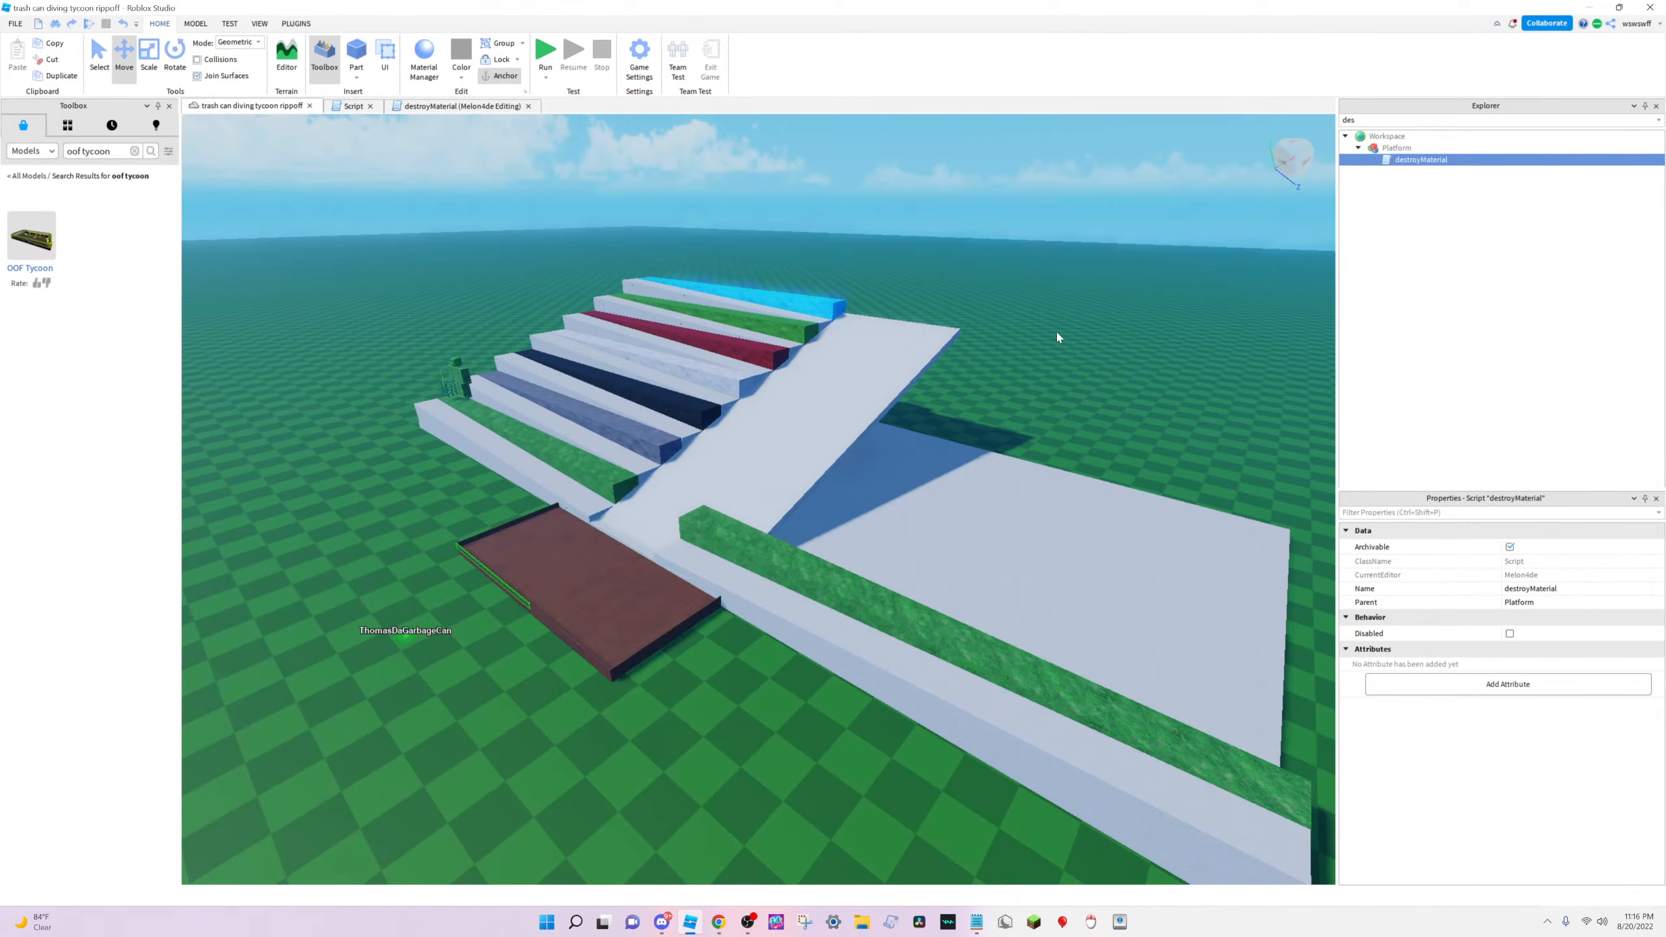
scroll(1056, 329, up, 5)
scroll(1056, 330, down, 5)
right_drag(1056, 330, 453, 472)
scroll(646, 396, down, 3)
scroll(646, 396, down, 5)
right_drag(646, 396, 605, 391)
scroll(645, 371, up, 5)
scroll(606, 398, down, 5)
scroll(614, 391, up, 4)
key(d)
key(s)
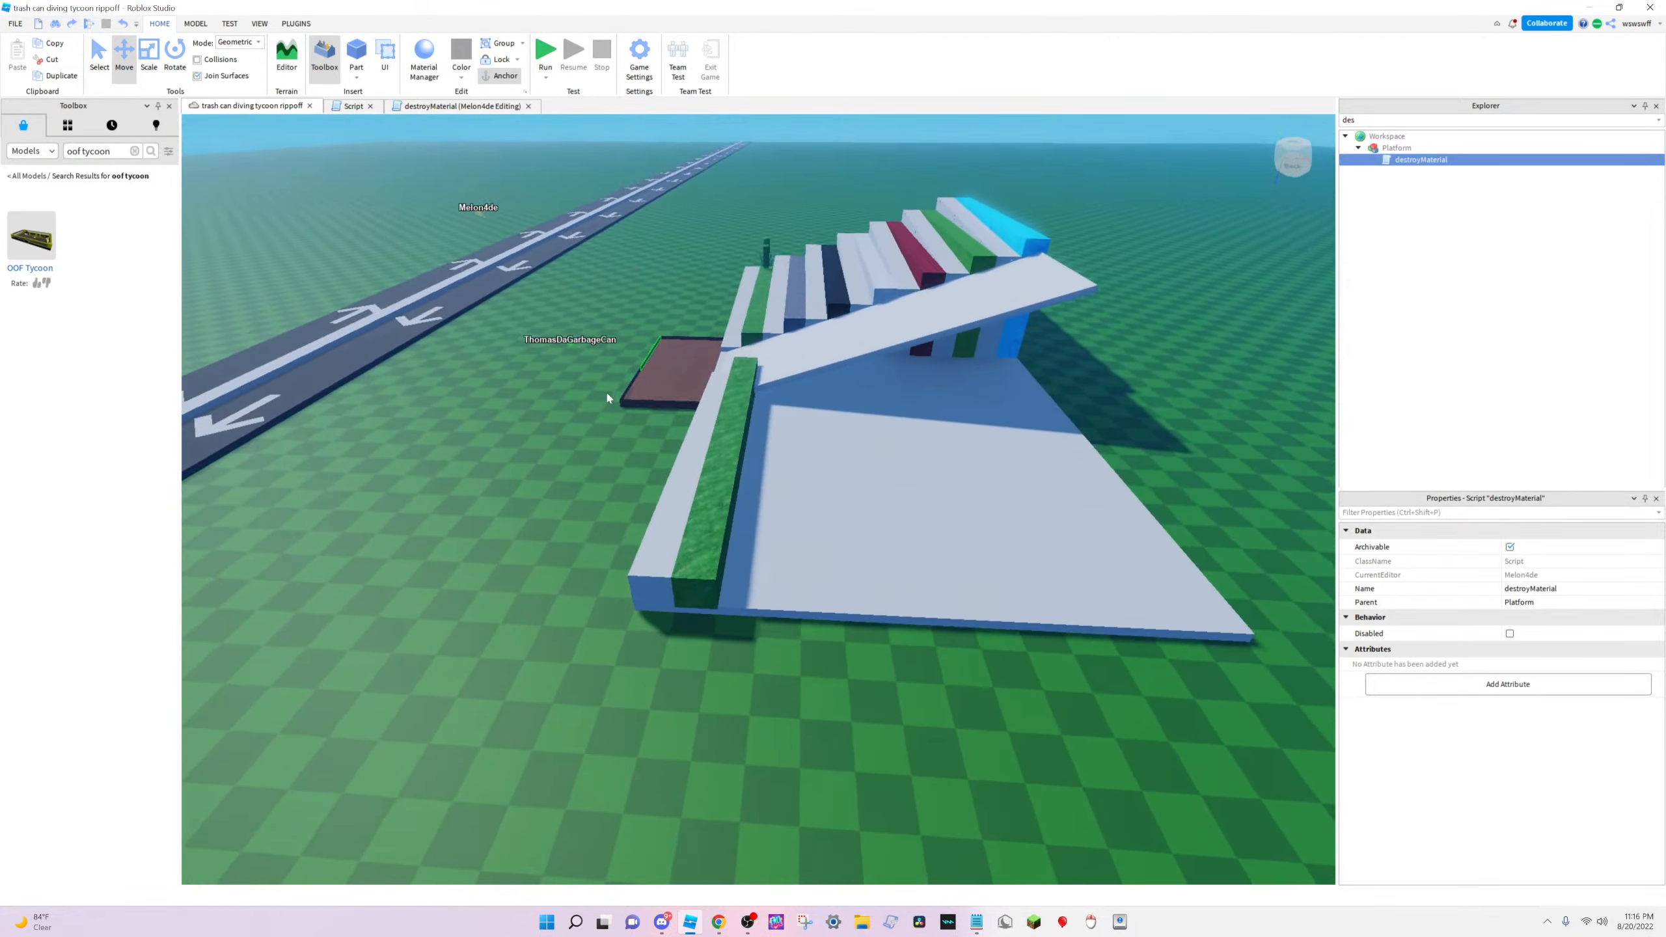
Check the open Script and return to the 3D scene of the place
key(a)
click(434, 113)
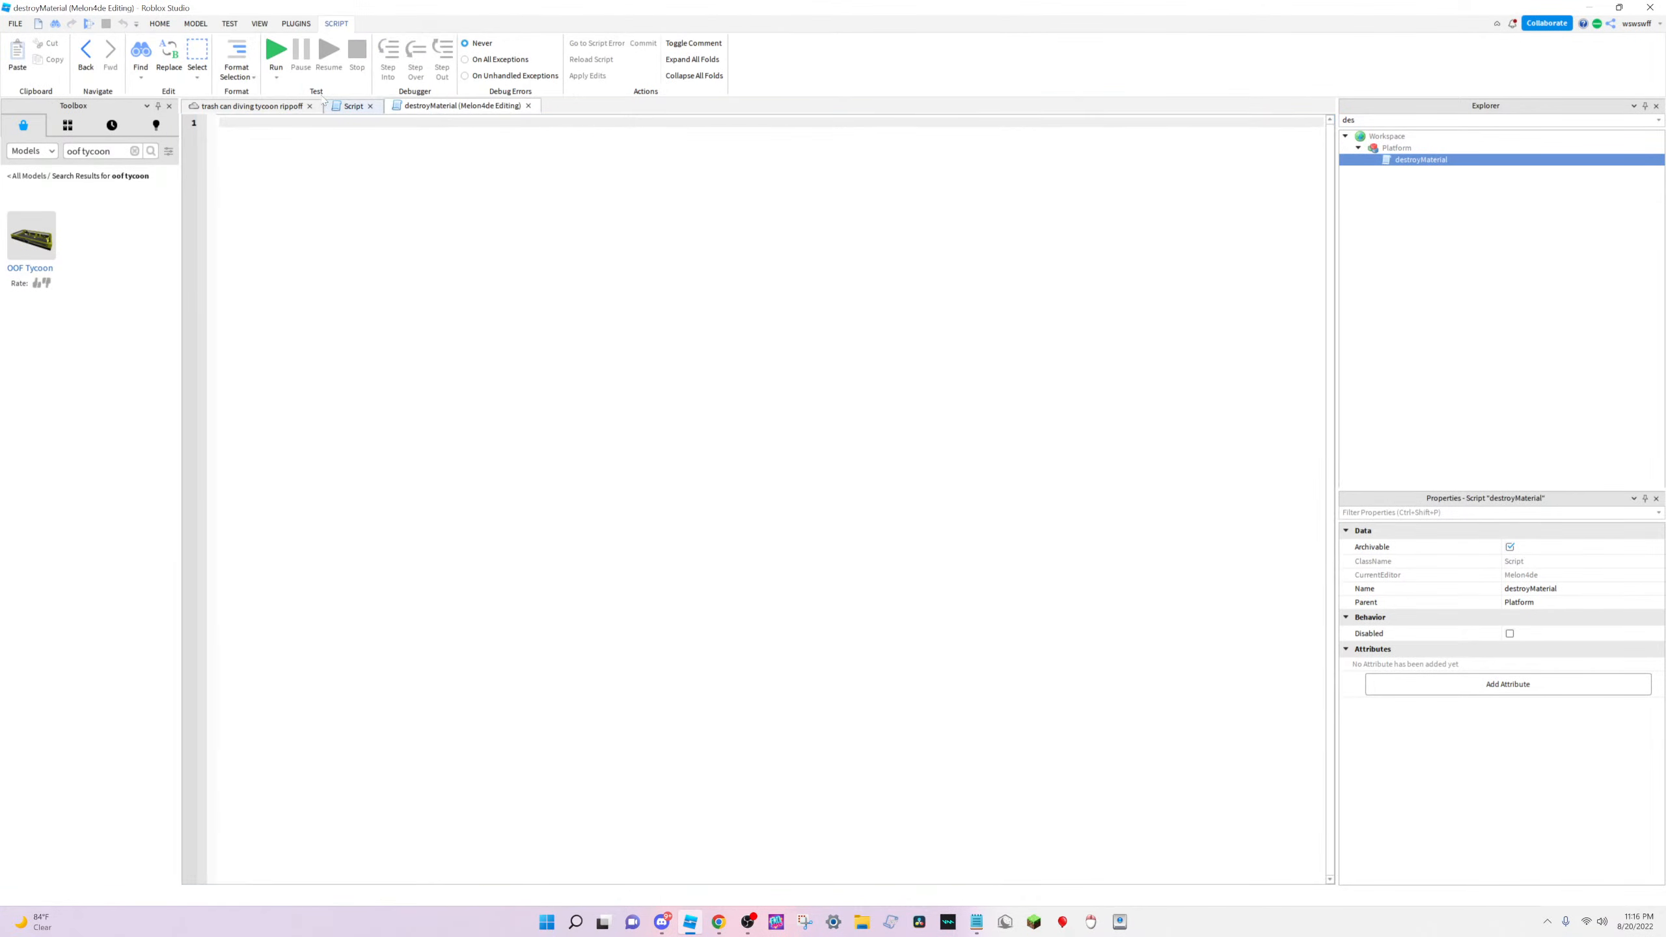
click(240, 105)
Lengthen the asphalt base platform under the tycoon to 123.05 studs along its Z axis
right_drag(817, 427, 753, 489)
key(d)
key(w)
key(a)
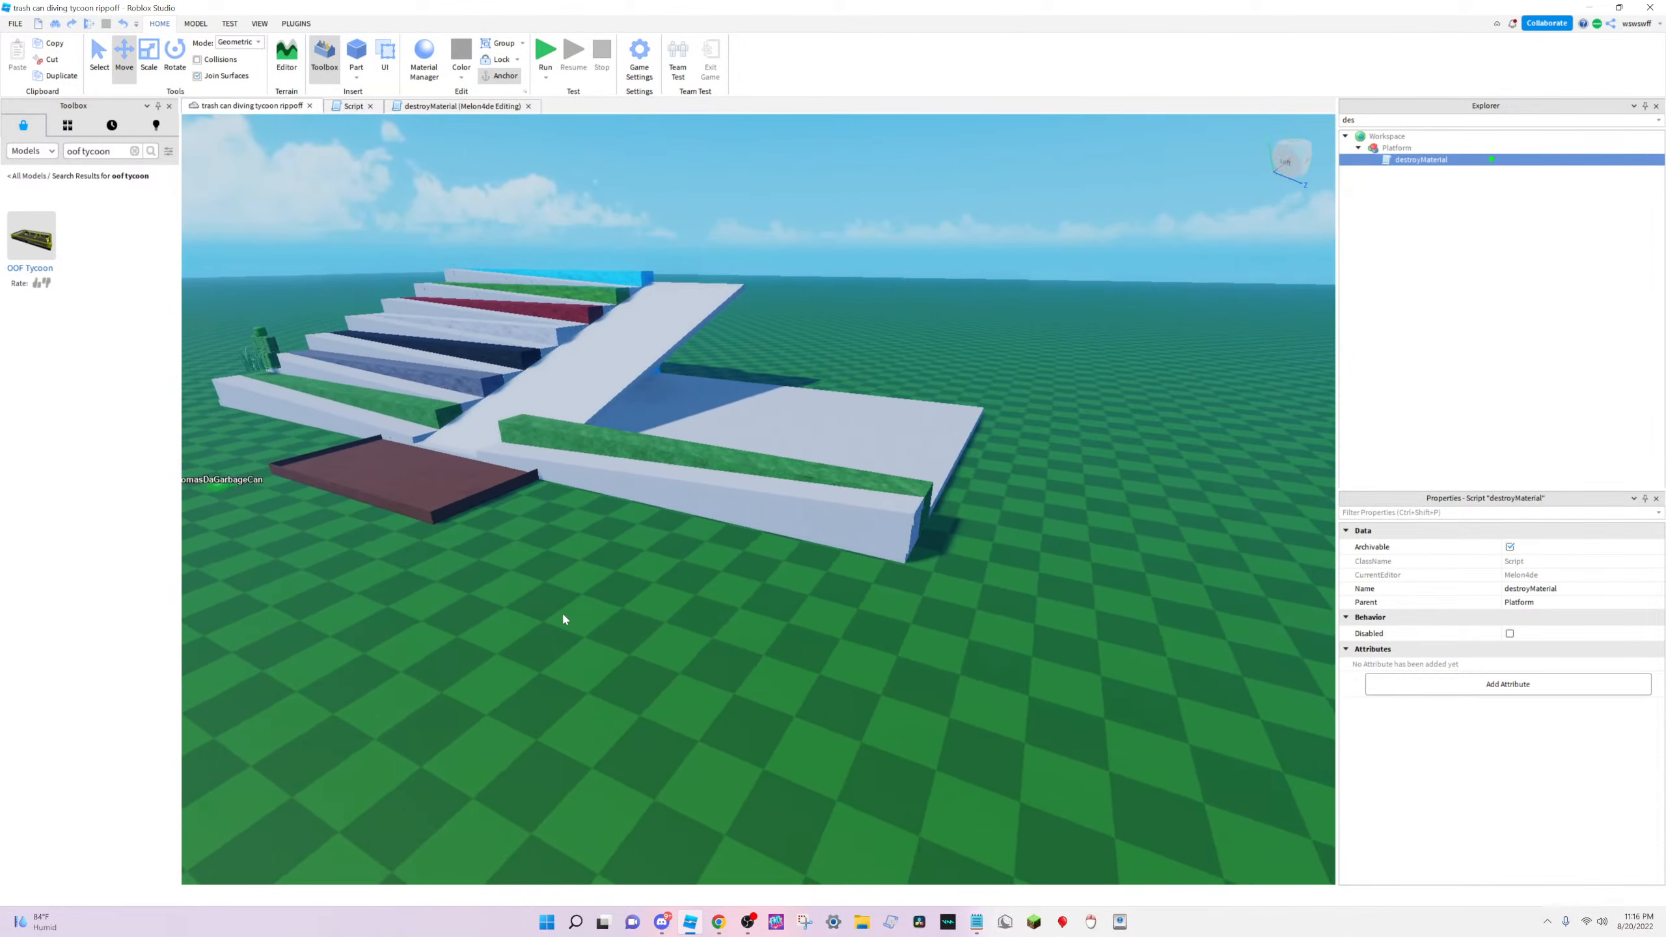
right_drag(562, 612, 554, 609)
key(d)
key(a)
key(d)
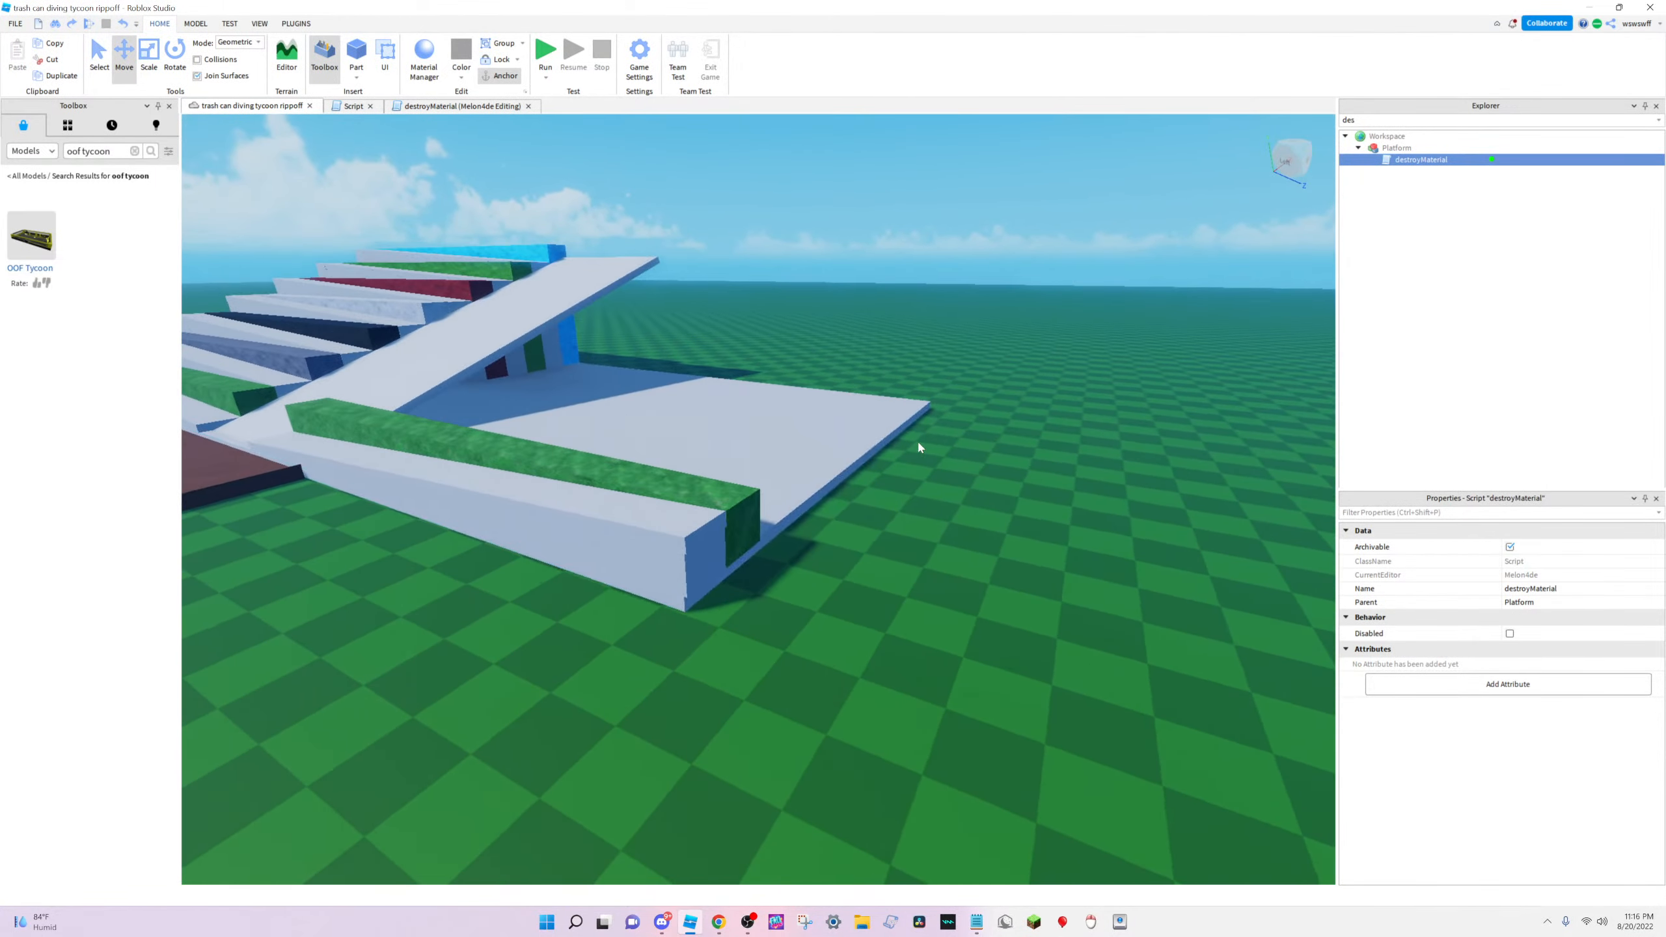
click(774, 409)
key(a)
click(149, 58)
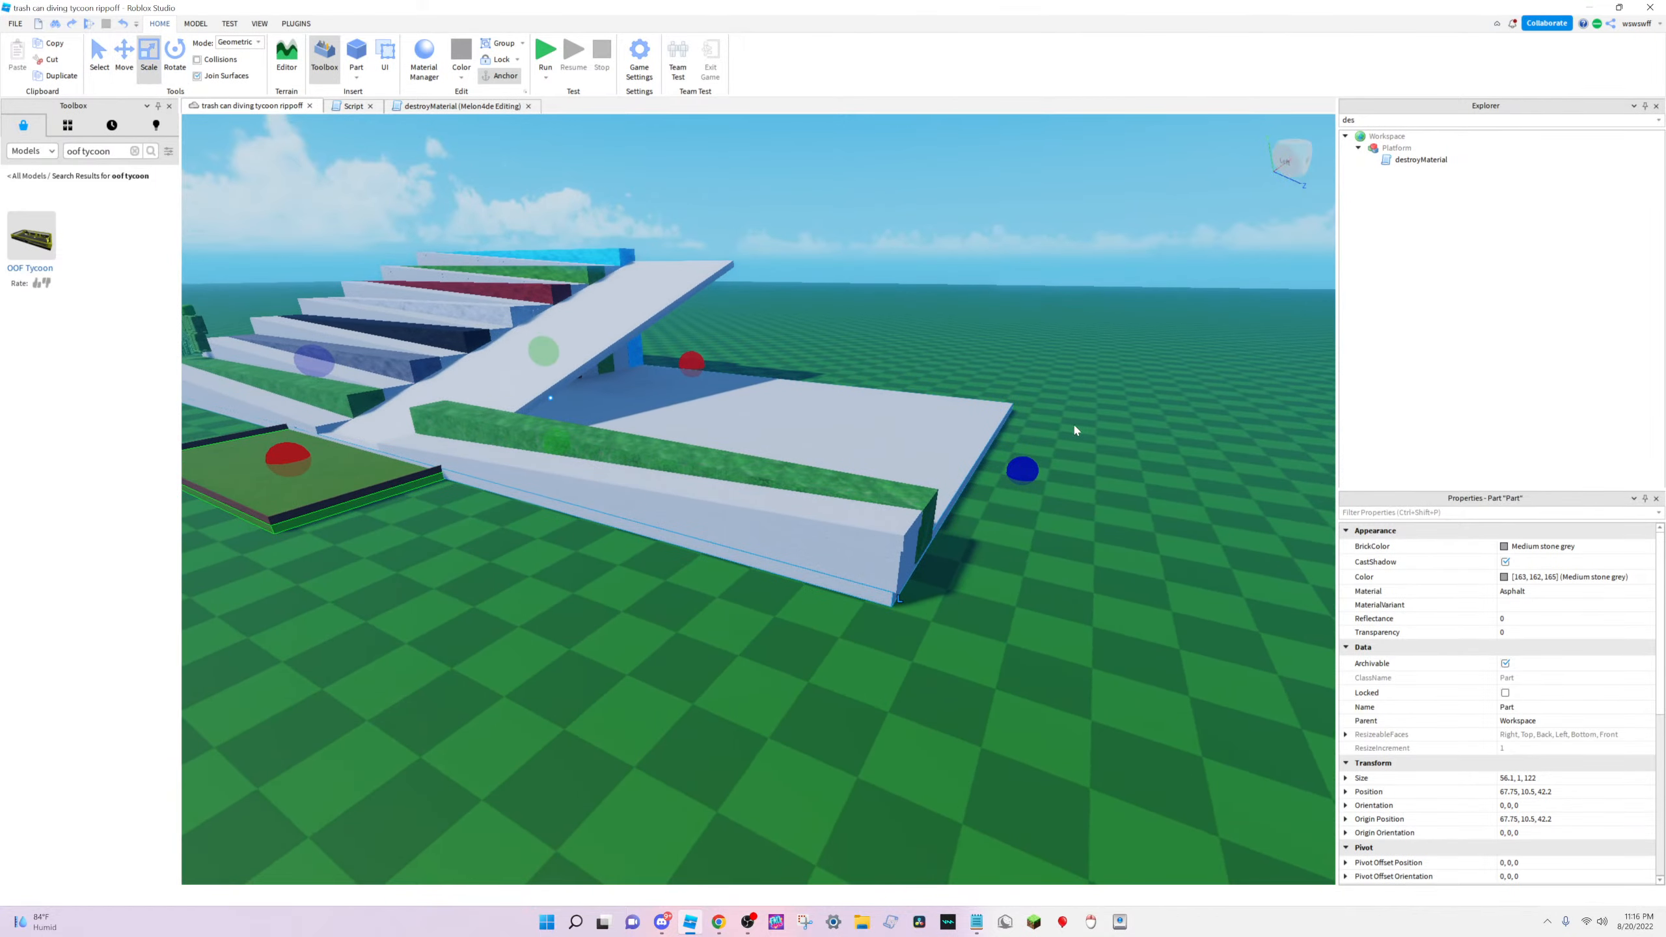
drag(1029, 466, 1037, 473)
key(d)
right_drag(1037, 472, 1006, 454)
key(s)
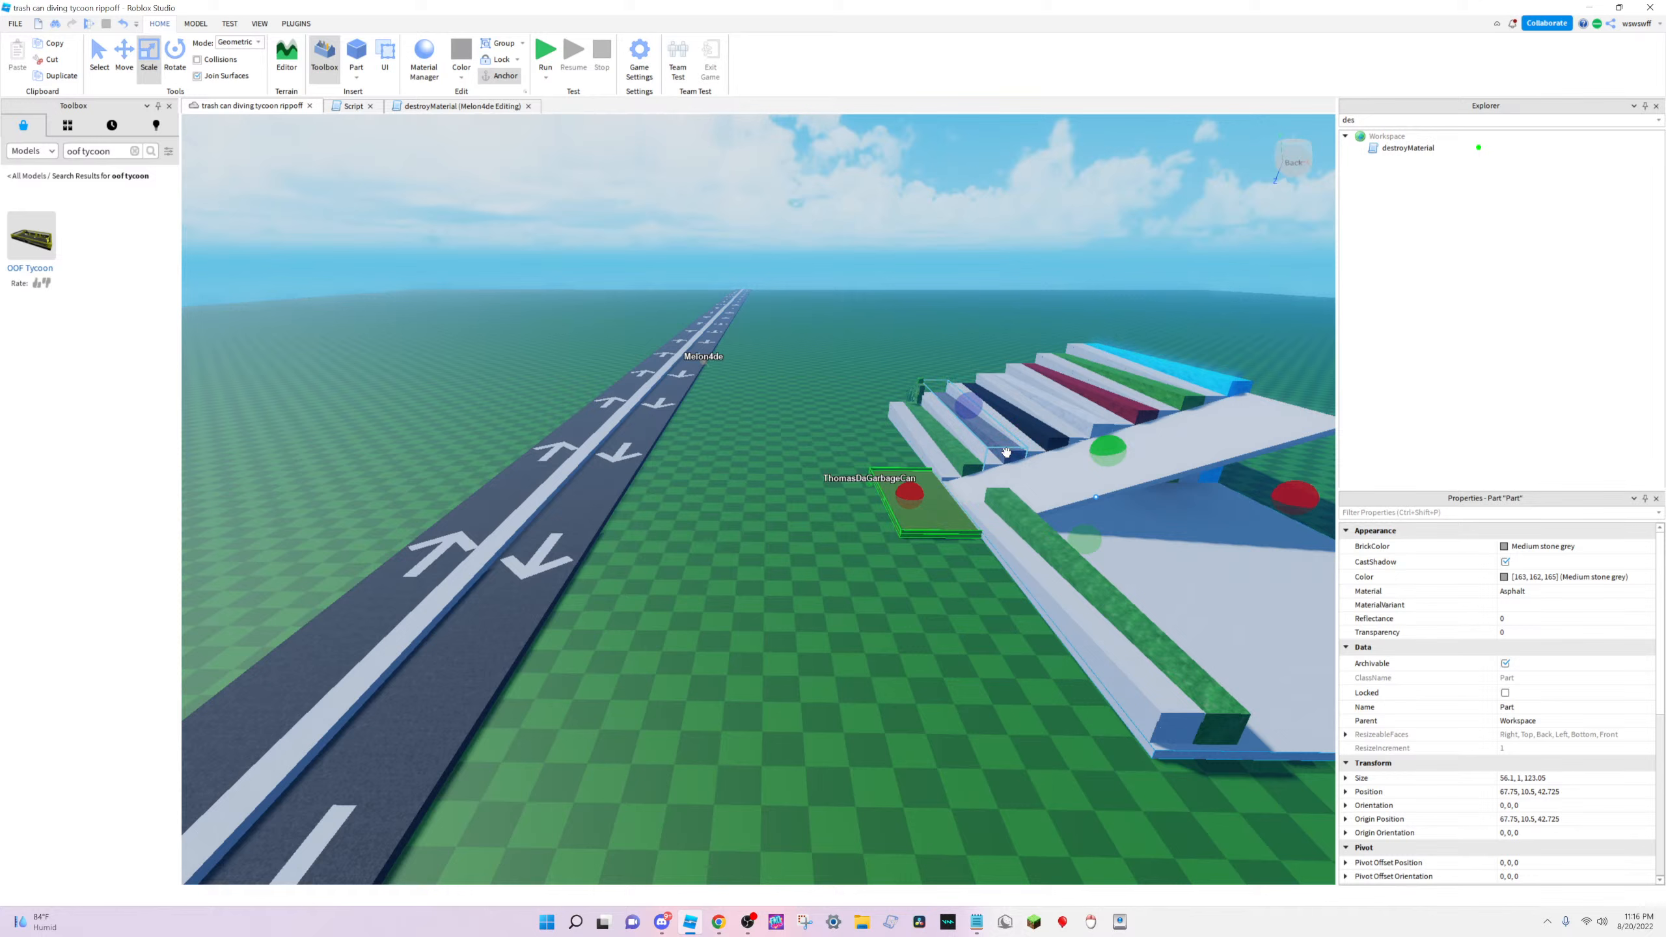
Clear the "des" filter from the Explorer and collapse the expanded models under Workspace
click(1410, 120)
key(BackSpace)
key(BackSpace)
key(BackSpace)
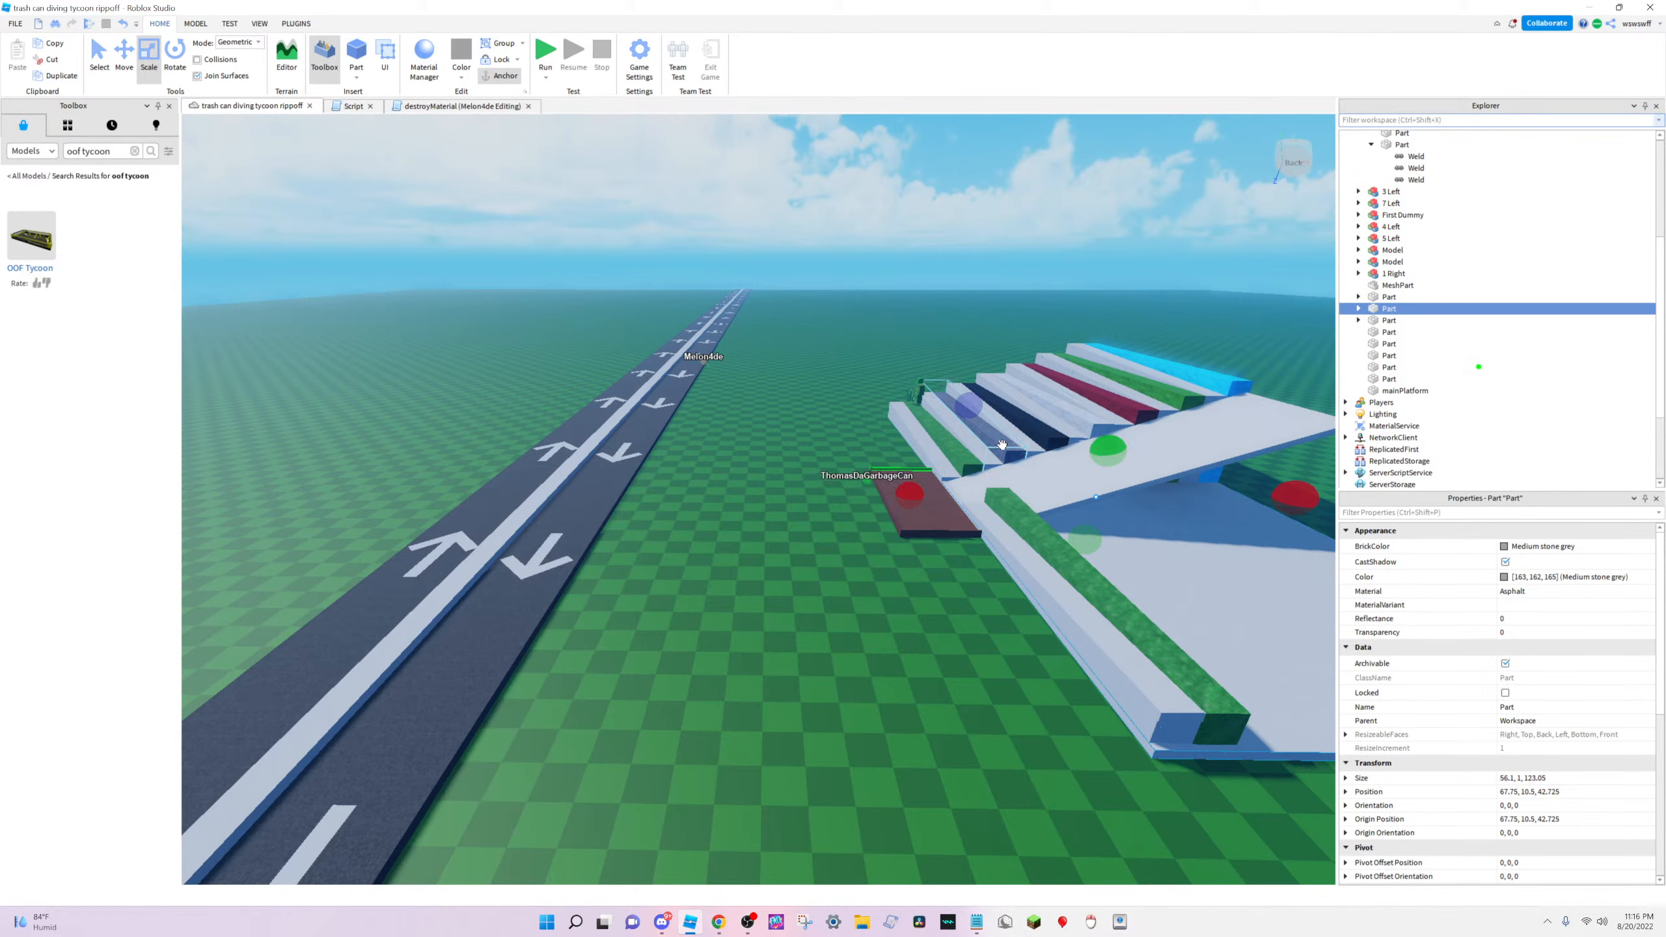
text(w)
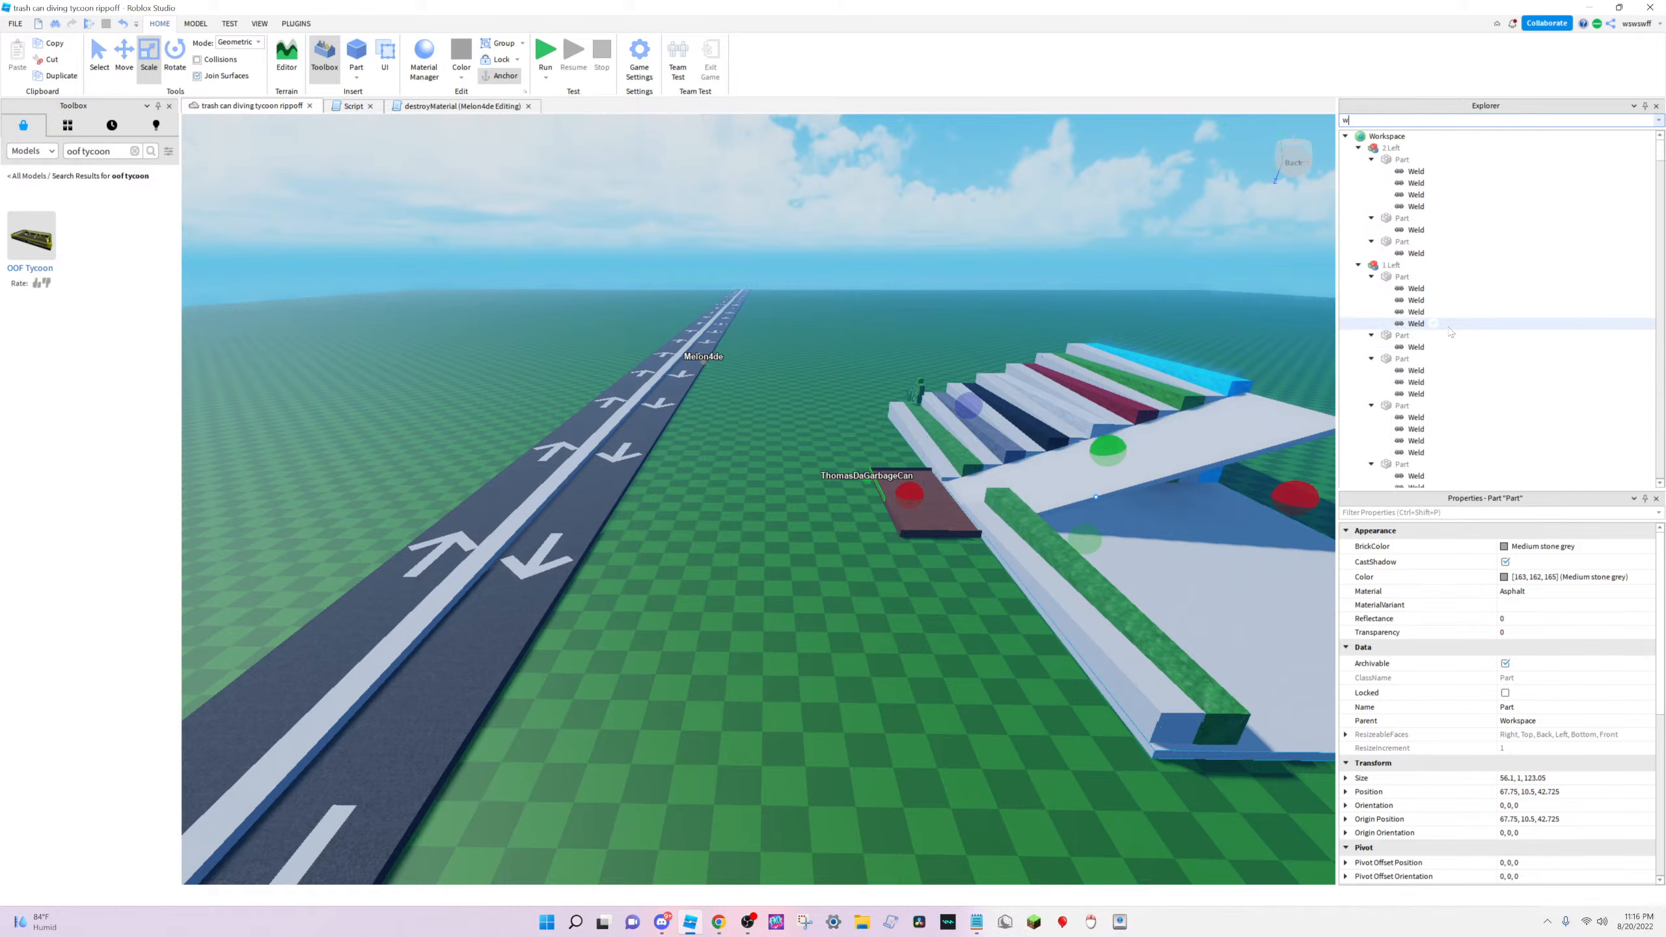
key(BackSpace)
scroll(1438, 367, up, 6)
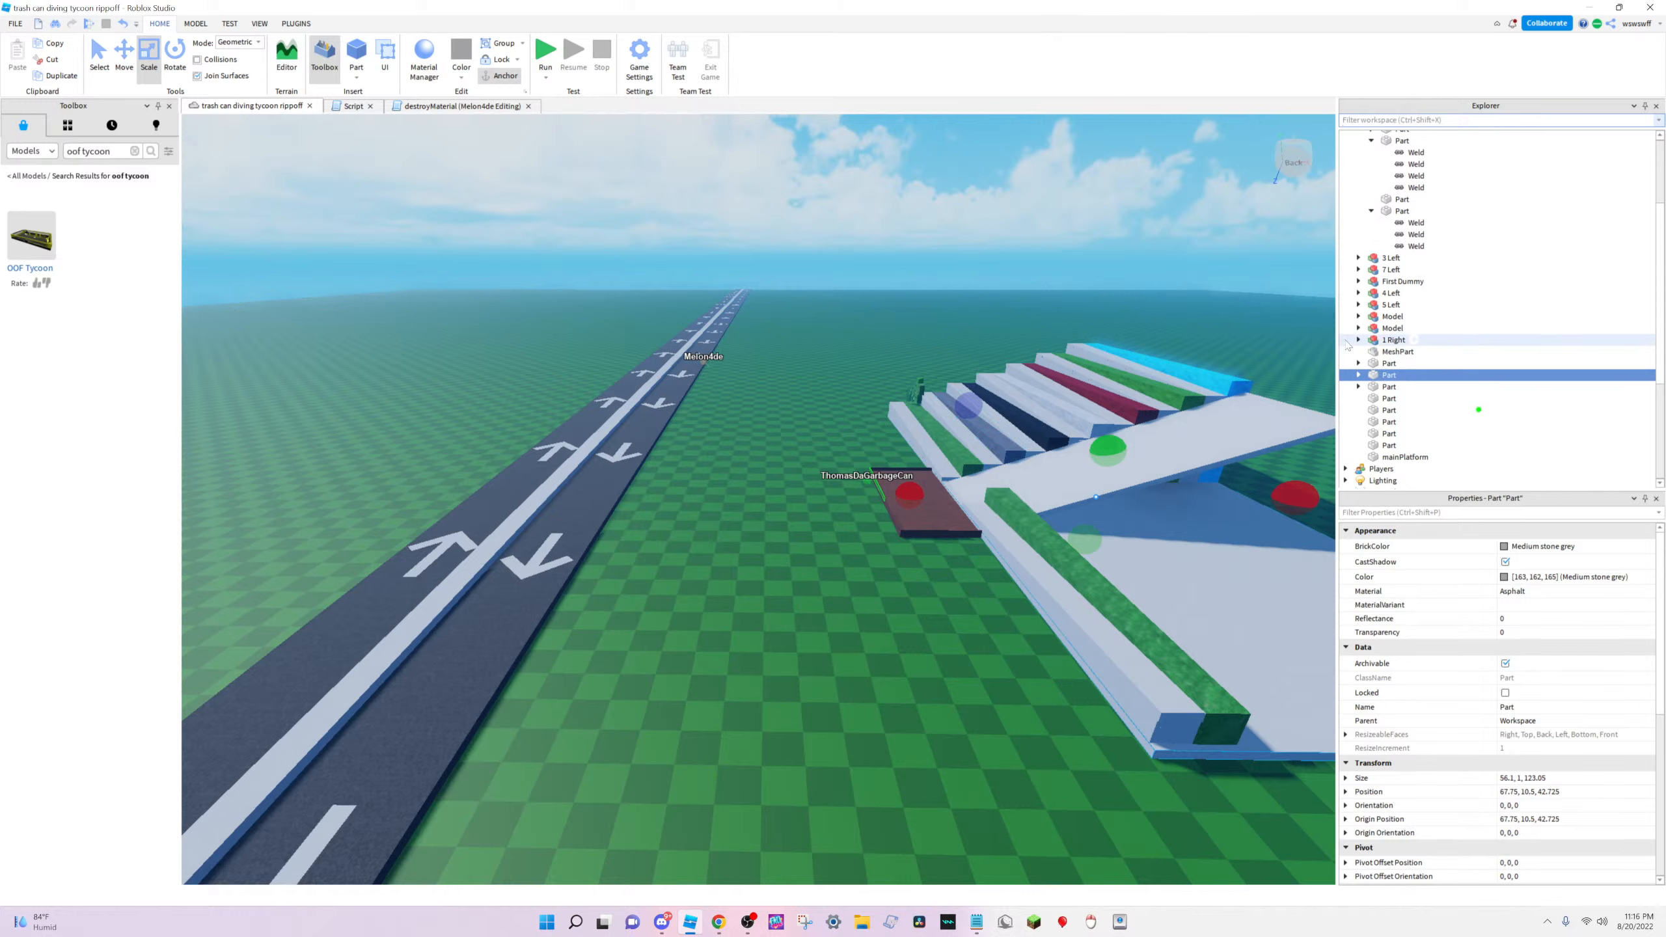
click(1358, 195)
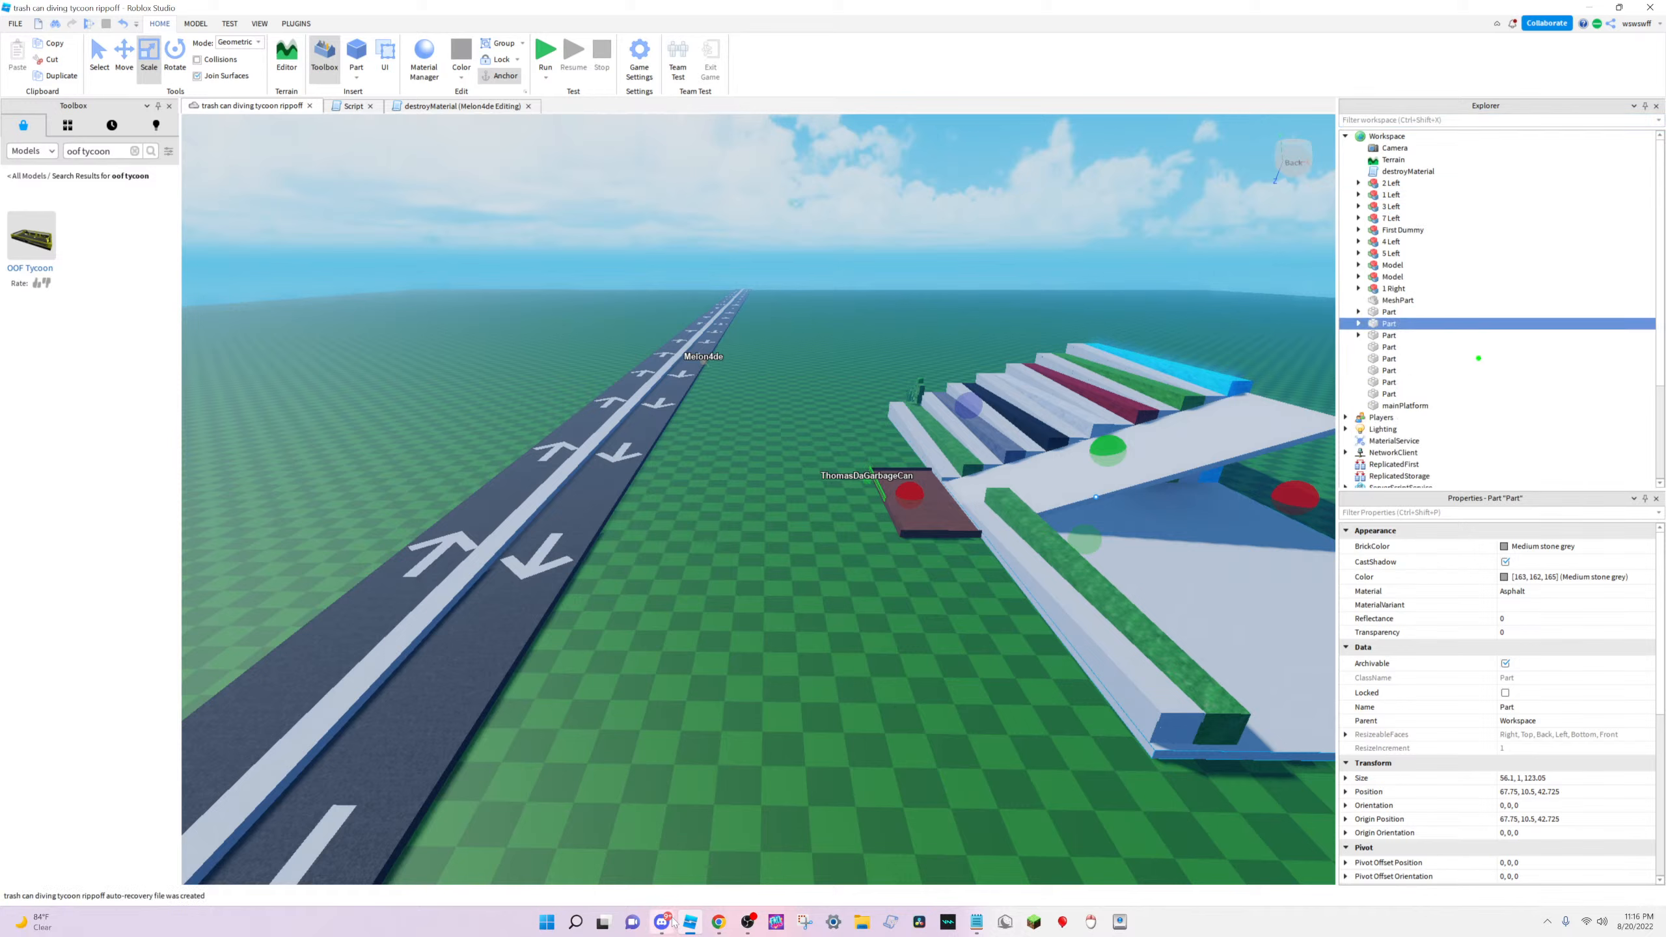
Check the live stream dashboard in YouTube Studio and return to Roblox Studio
click(718, 922)
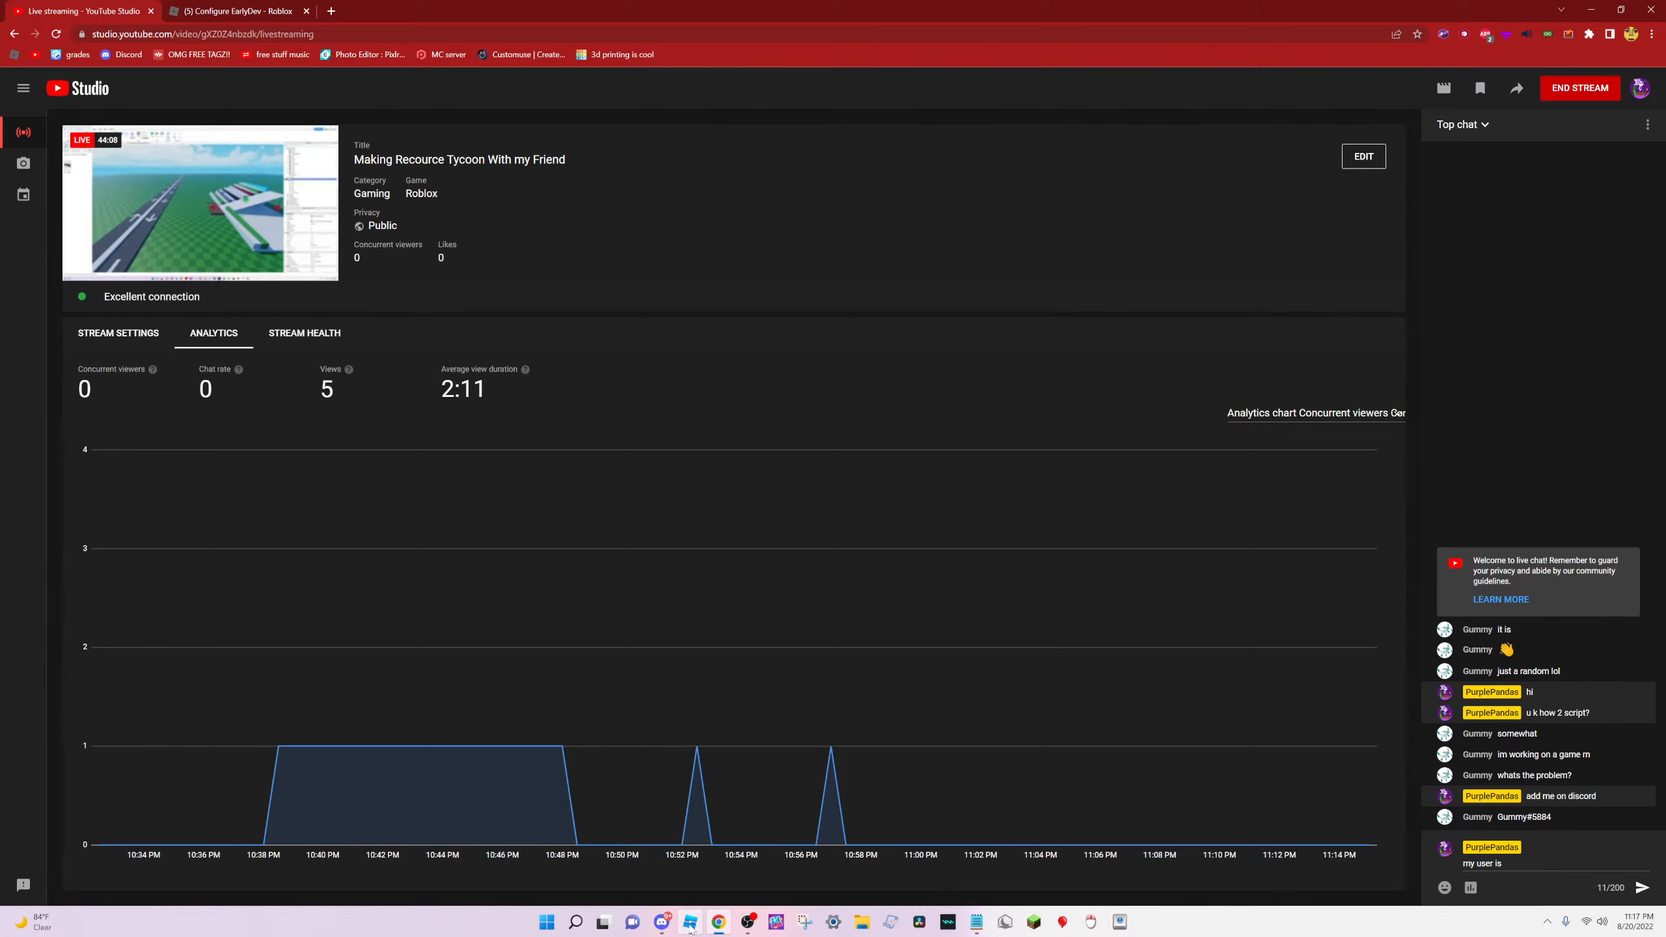
click(690, 923)
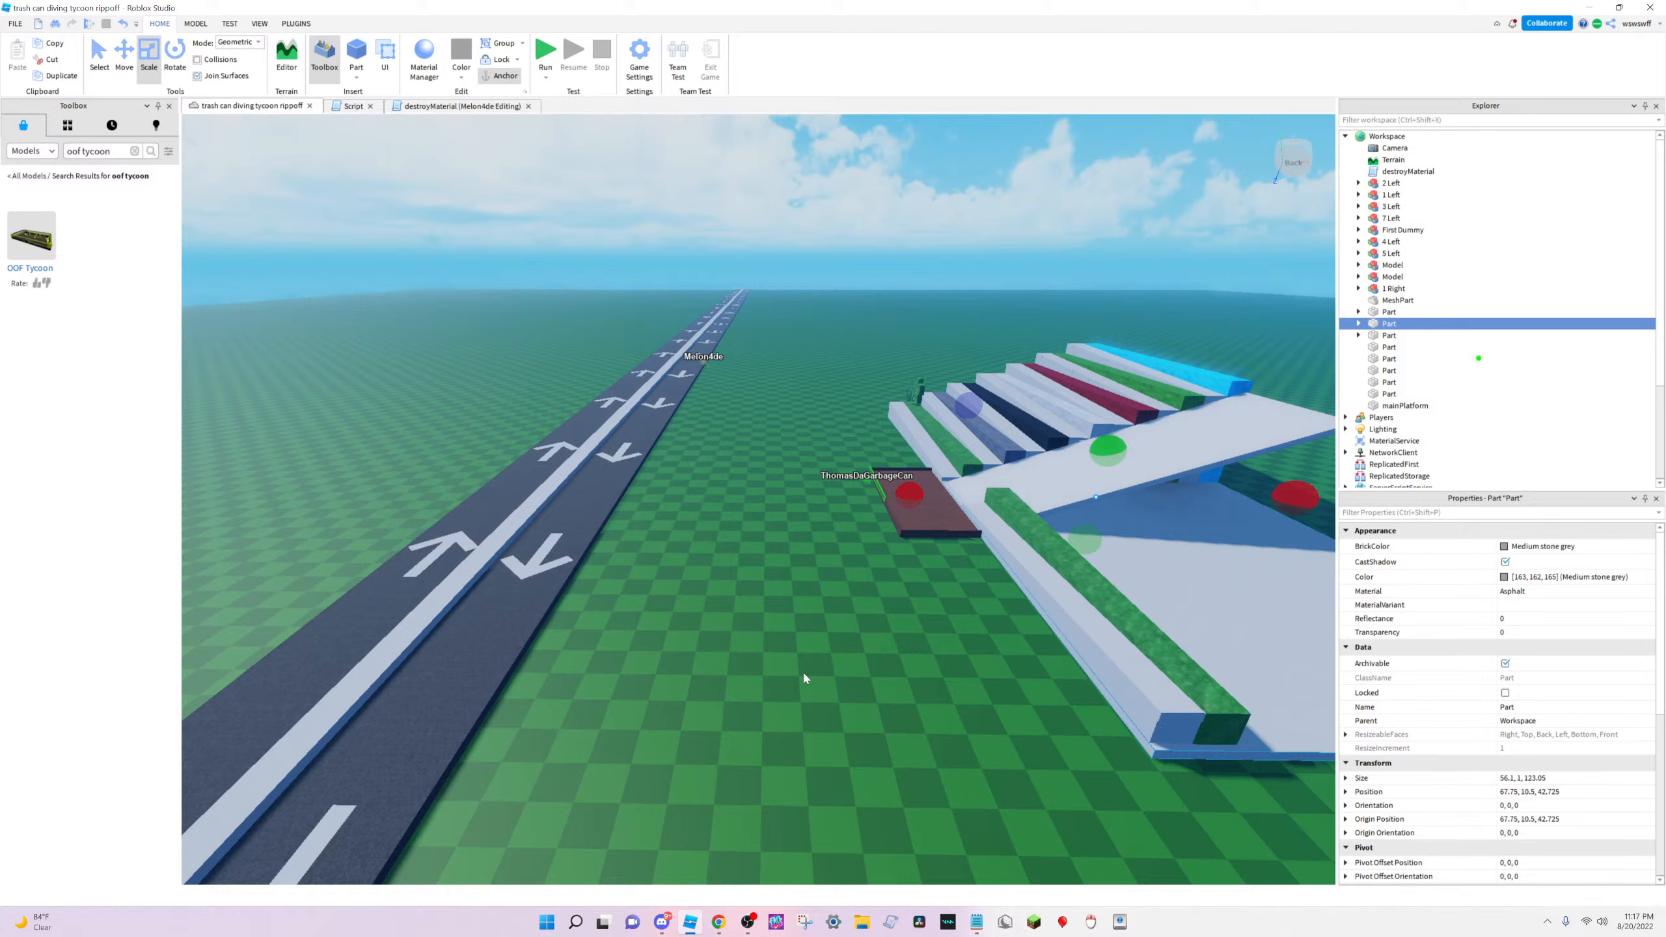
Leave the three-member group's voice call in Discord and return to Roblox Studio
click(661, 927)
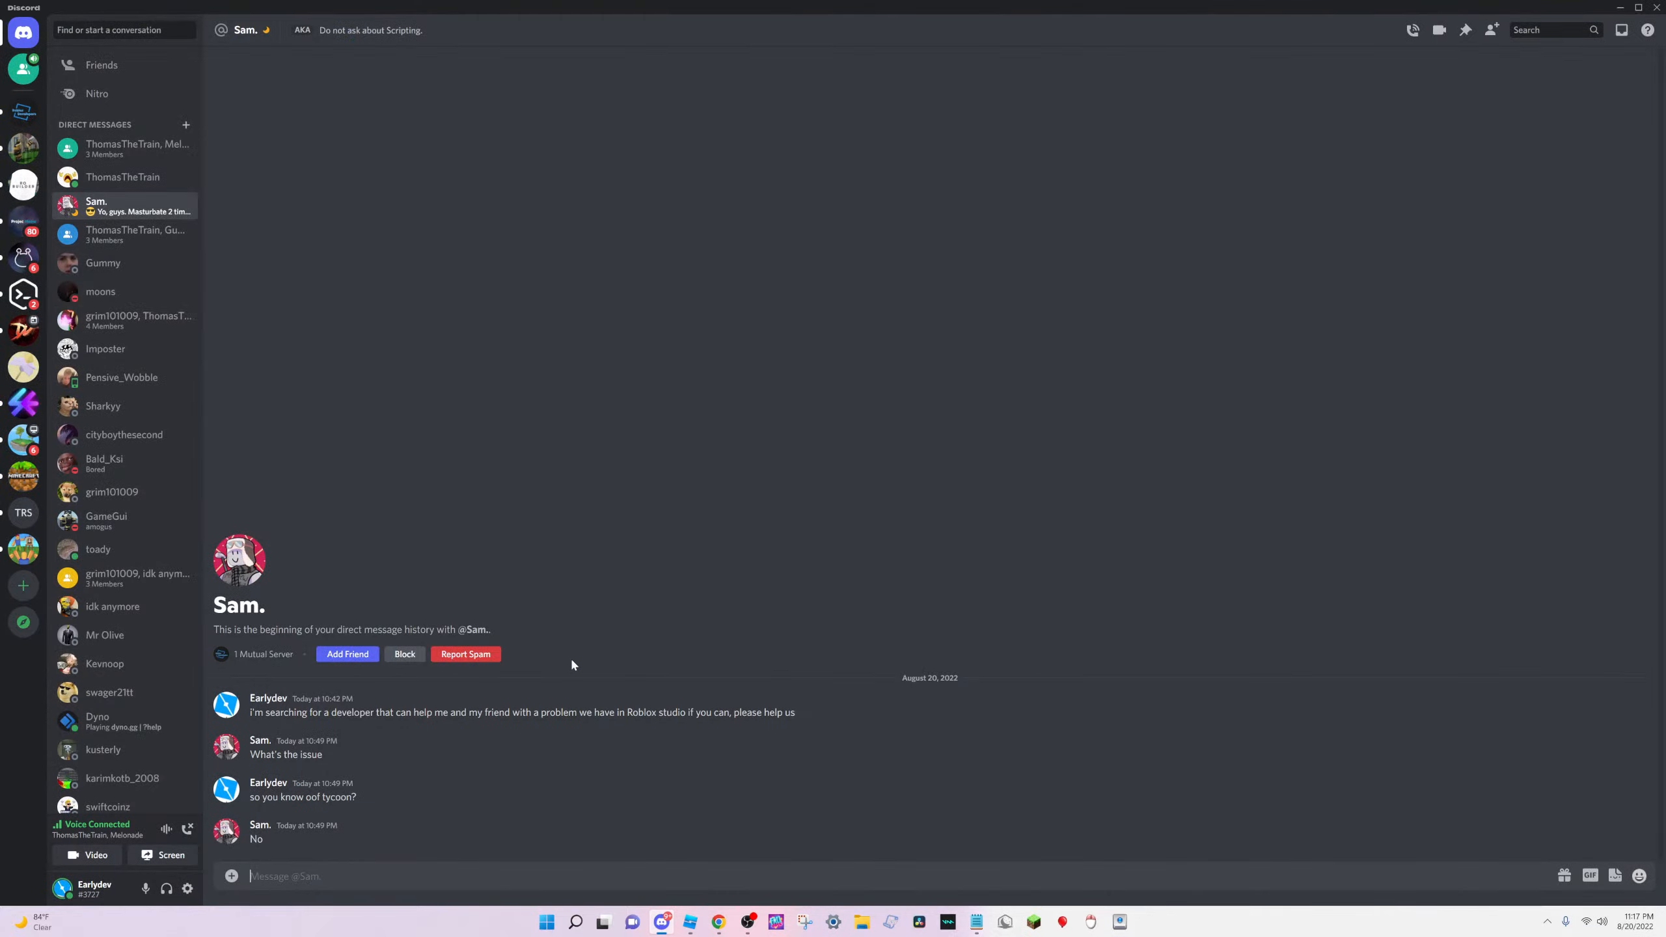
click(98, 147)
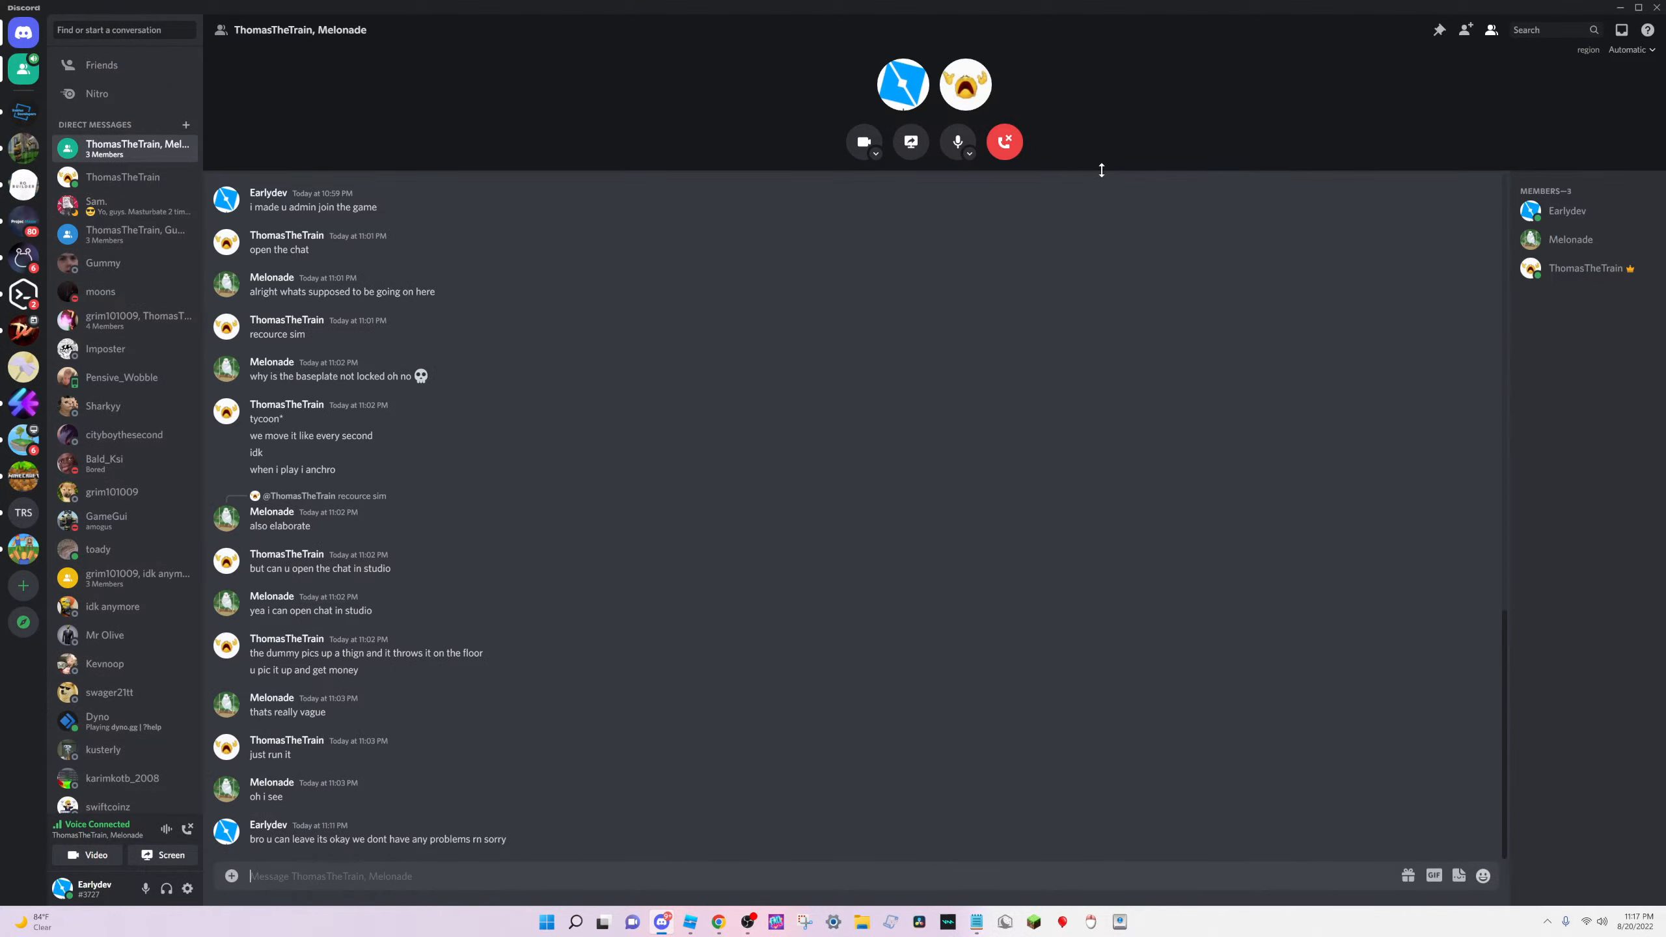
click(1010, 145)
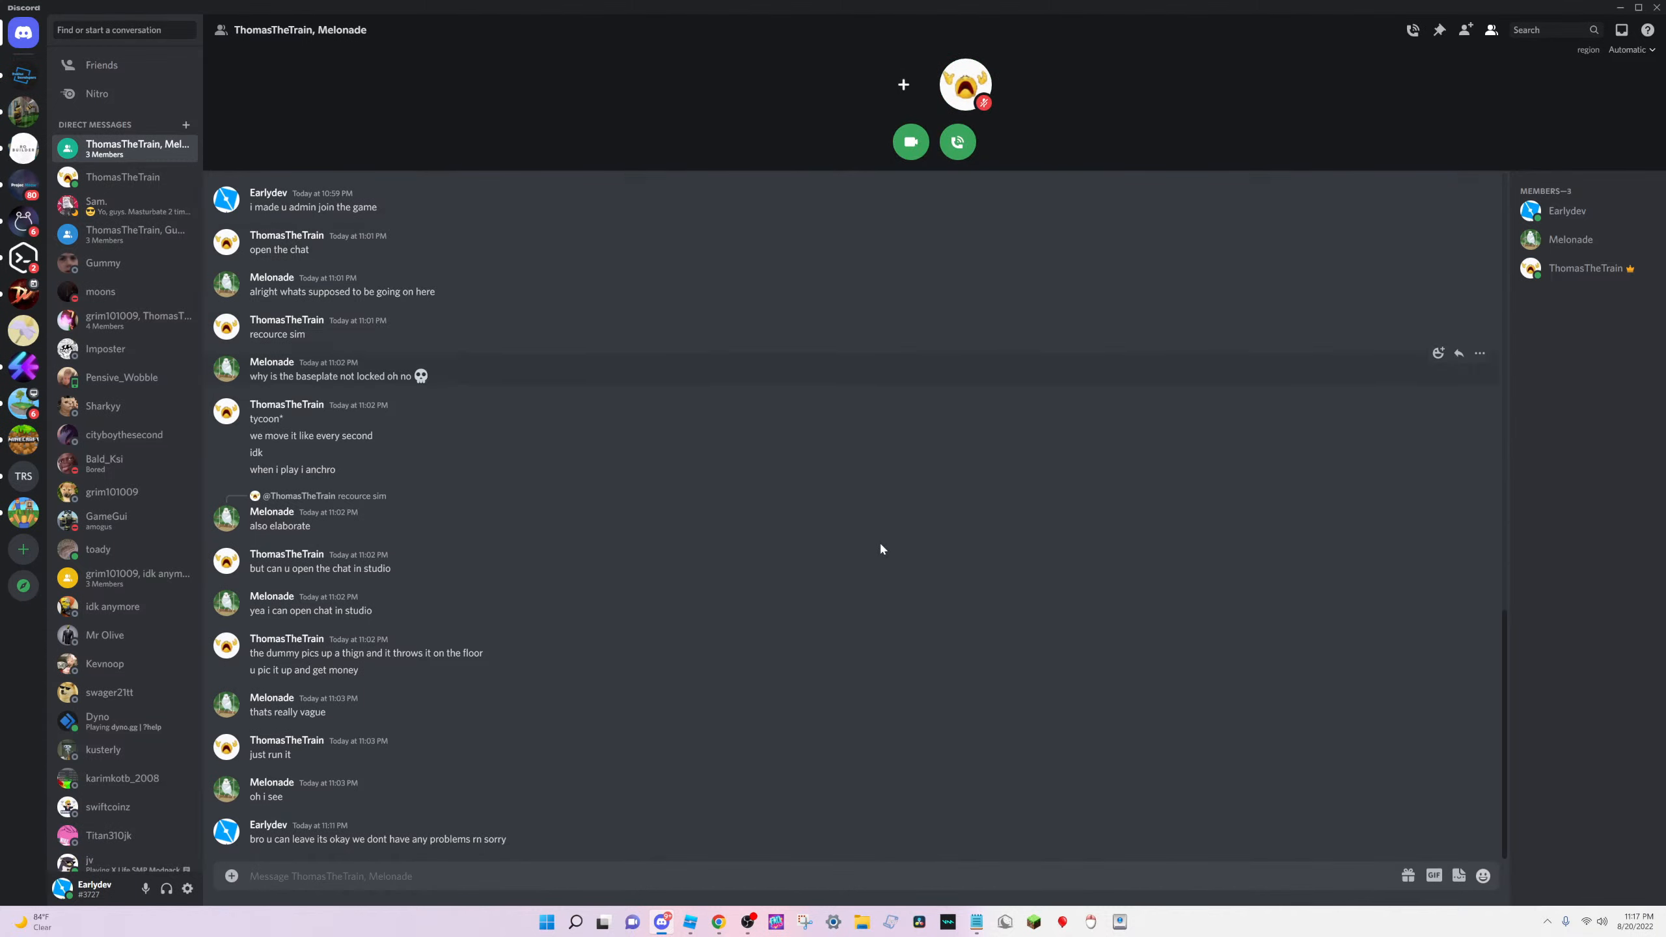
click(696, 924)
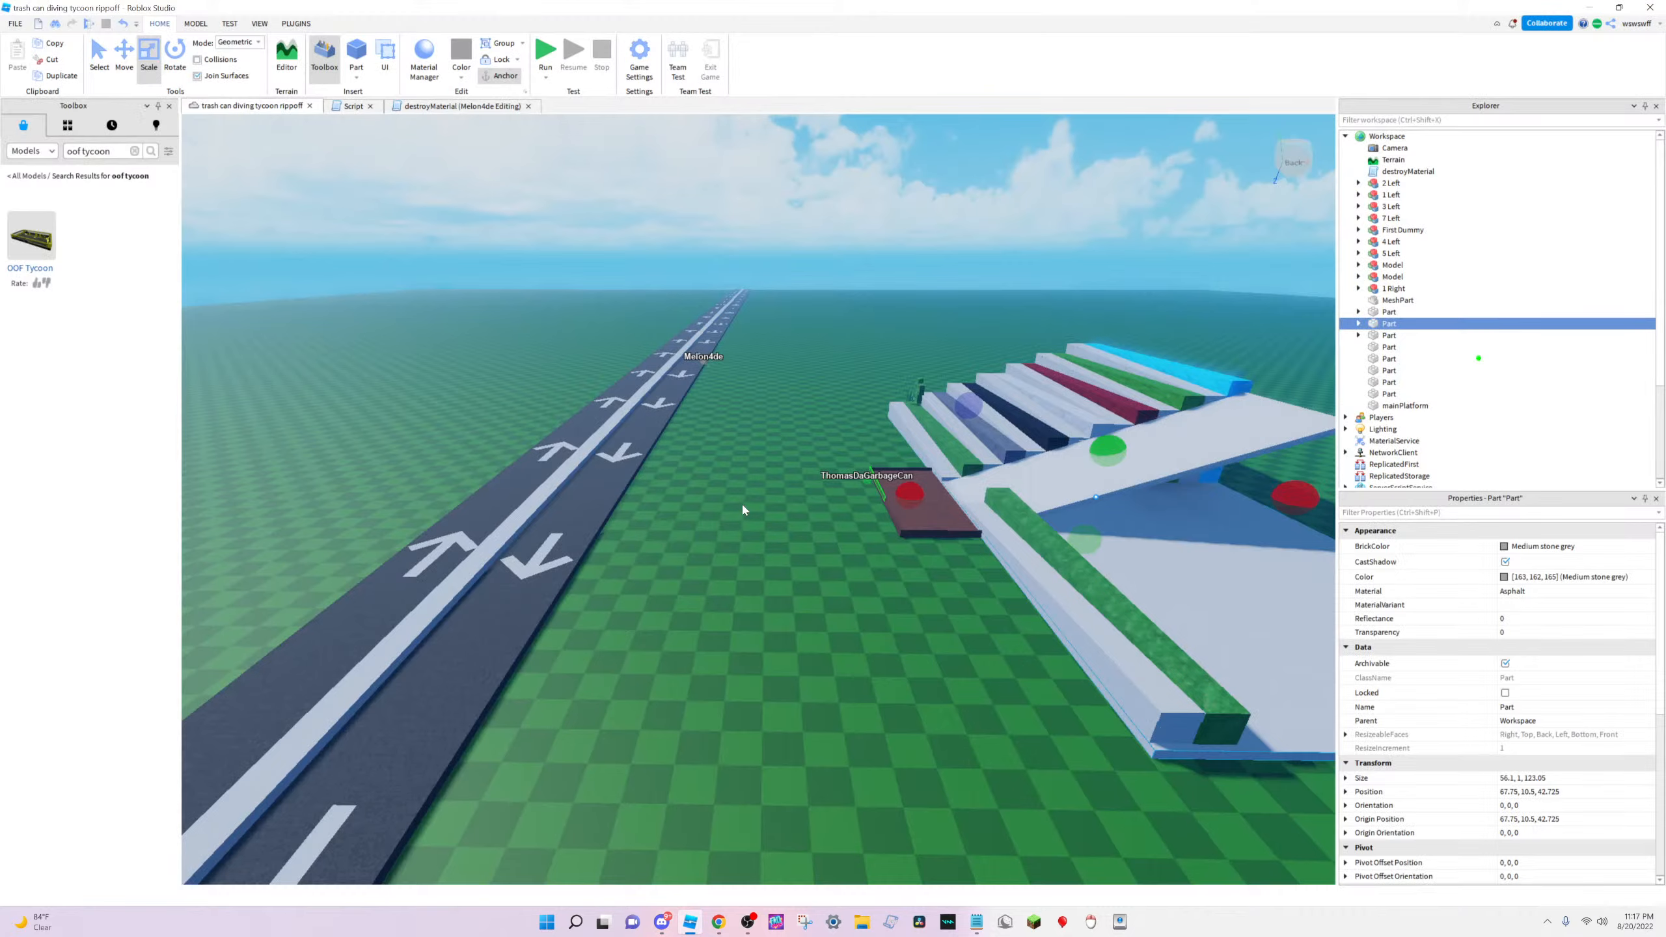
Close the Toolbox to give the 3D scene more room
key(s)
right_drag(743, 505, 742, 505)
key(w)
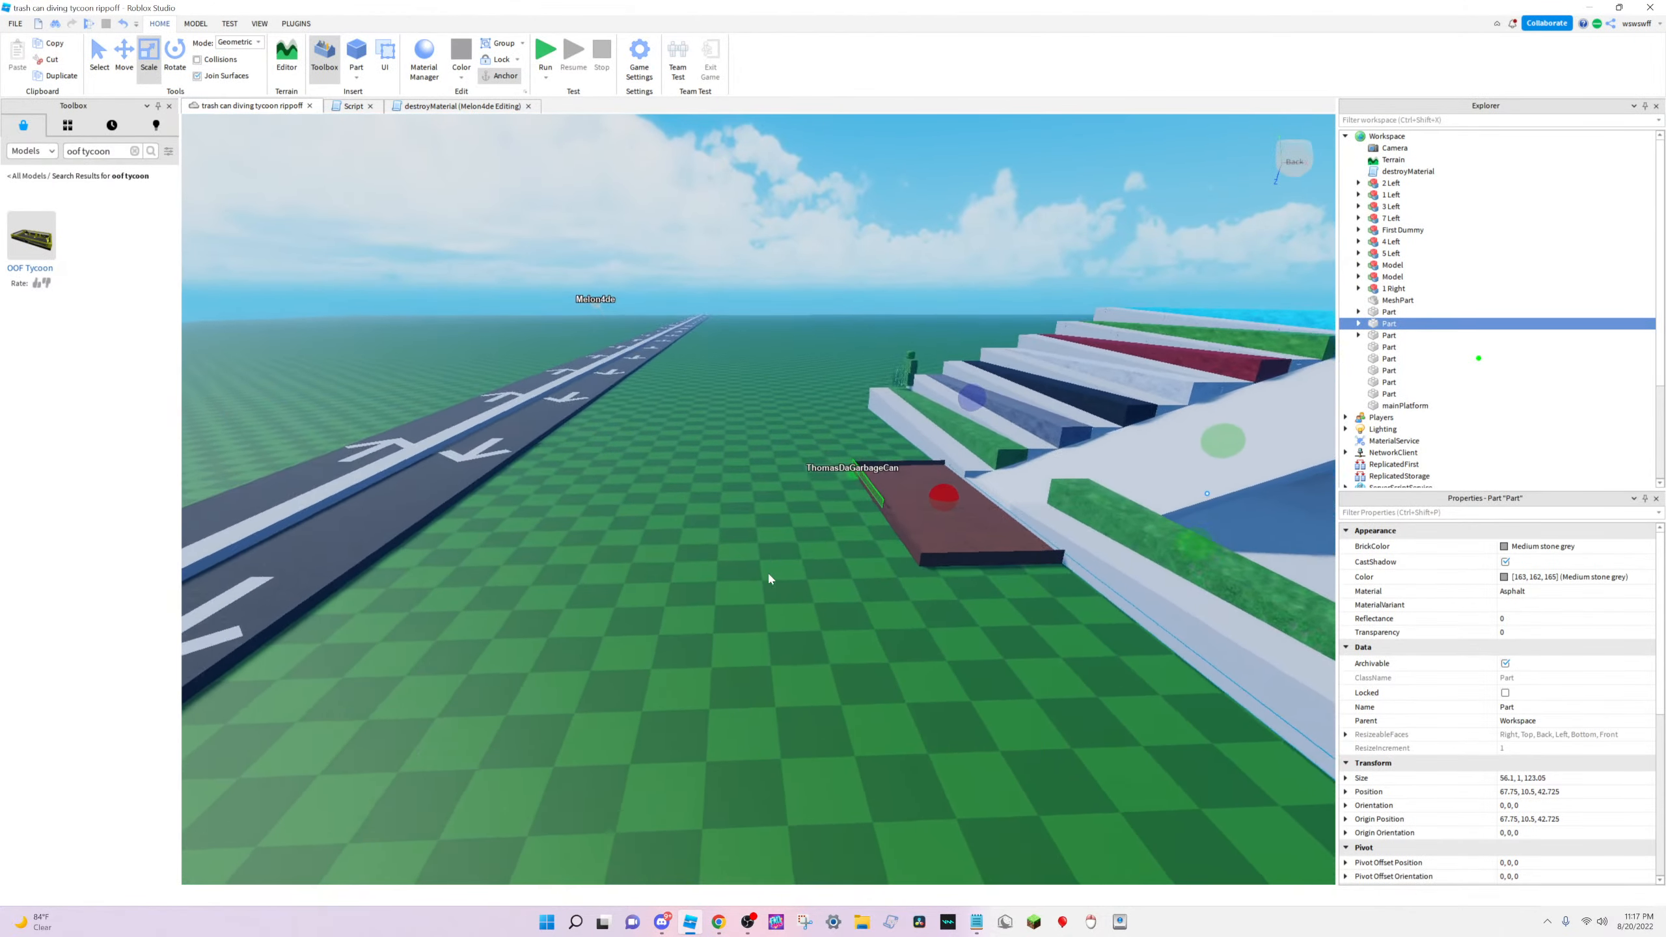
right_drag(740, 670, 739, 669)
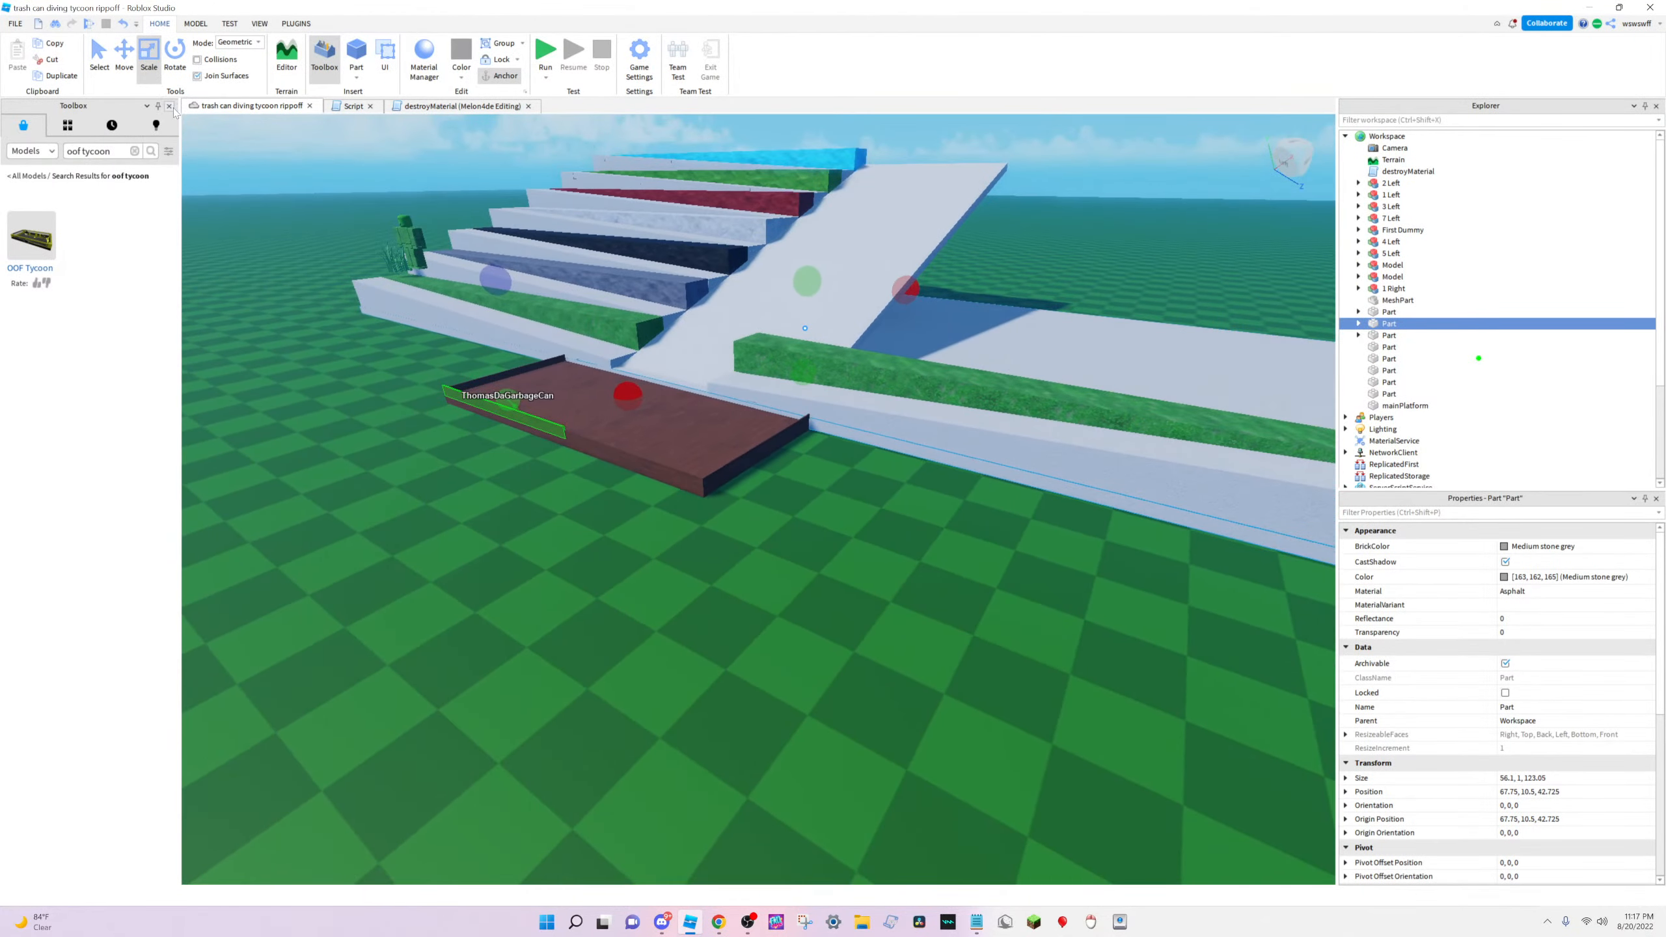
click(169, 106)
scroll(687, 583, down, 3)
scroll(872, 459, up, 2)
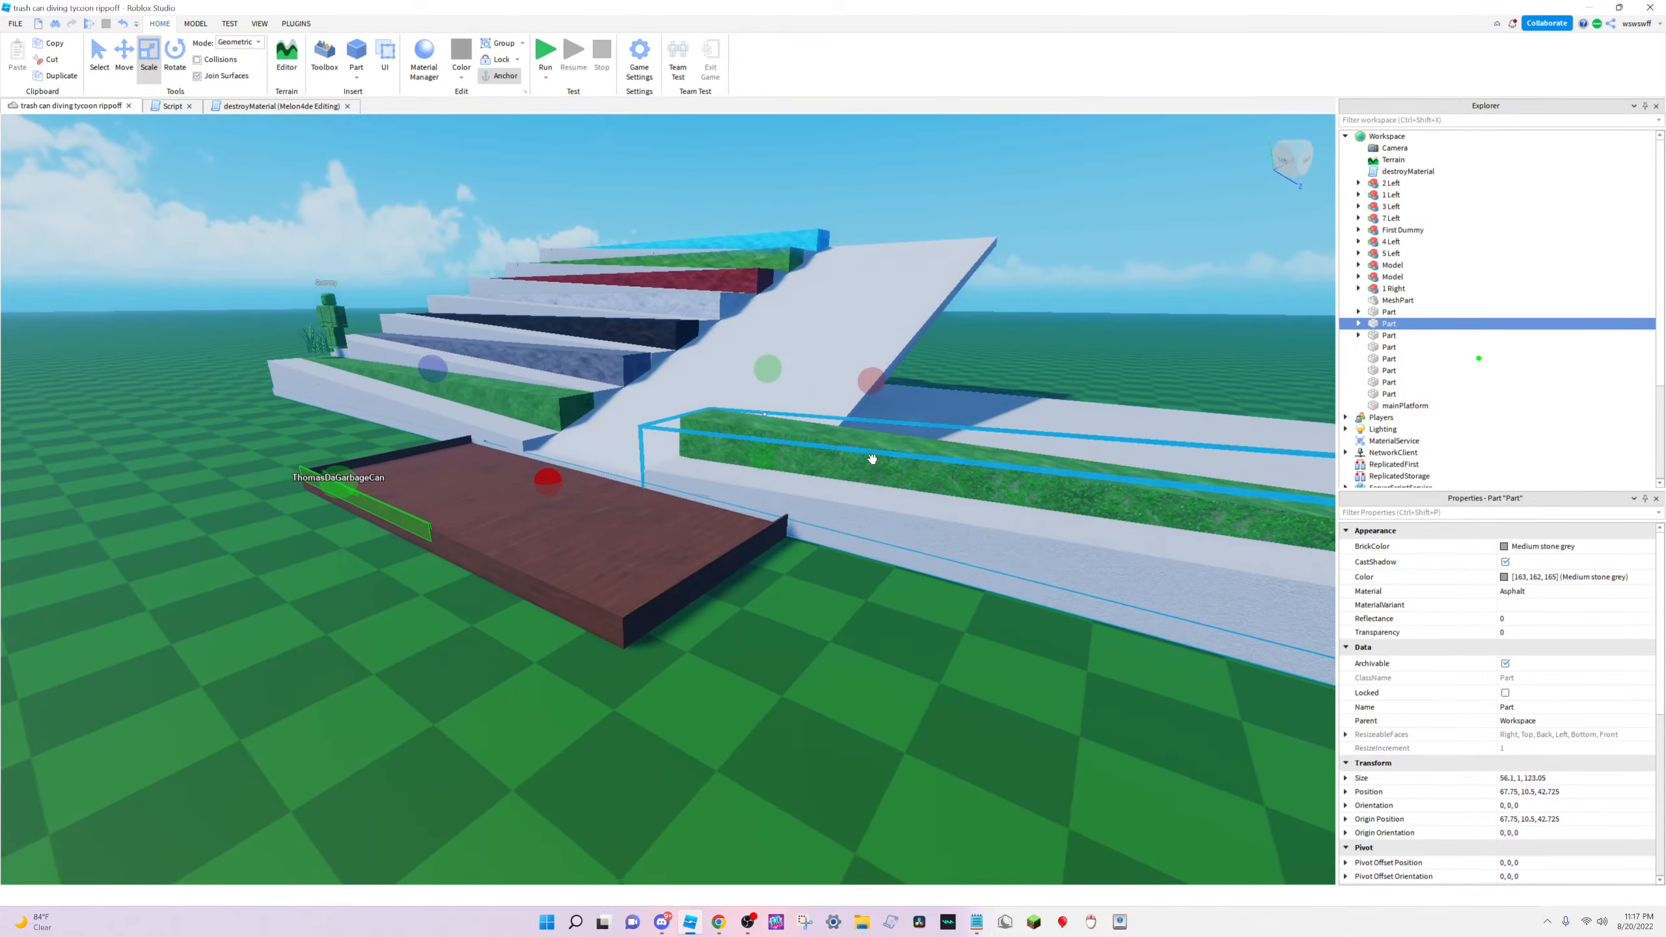
Select and frame the 2 Left shelf model, and expand it to list its parts
right_drag(872, 459, 892, 456)
click(892, 456)
key(w)
right_drag(646, 330, 1037, 380)
click(1389, 183)
key(f)
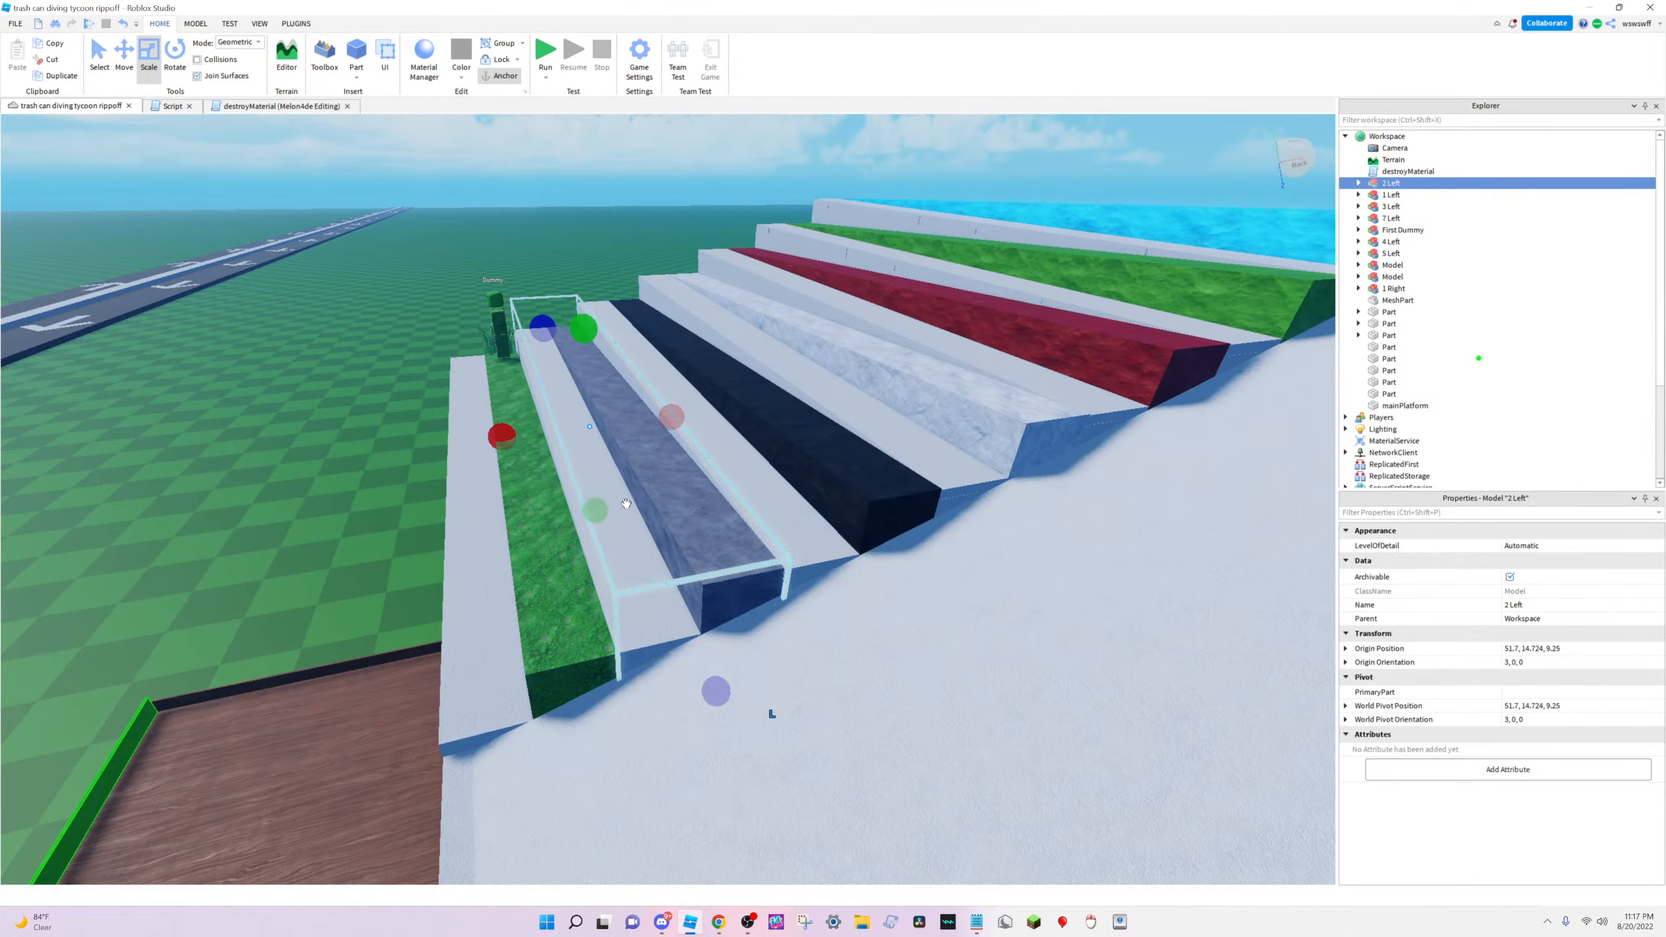
right_drag(627, 502, 611, 467)
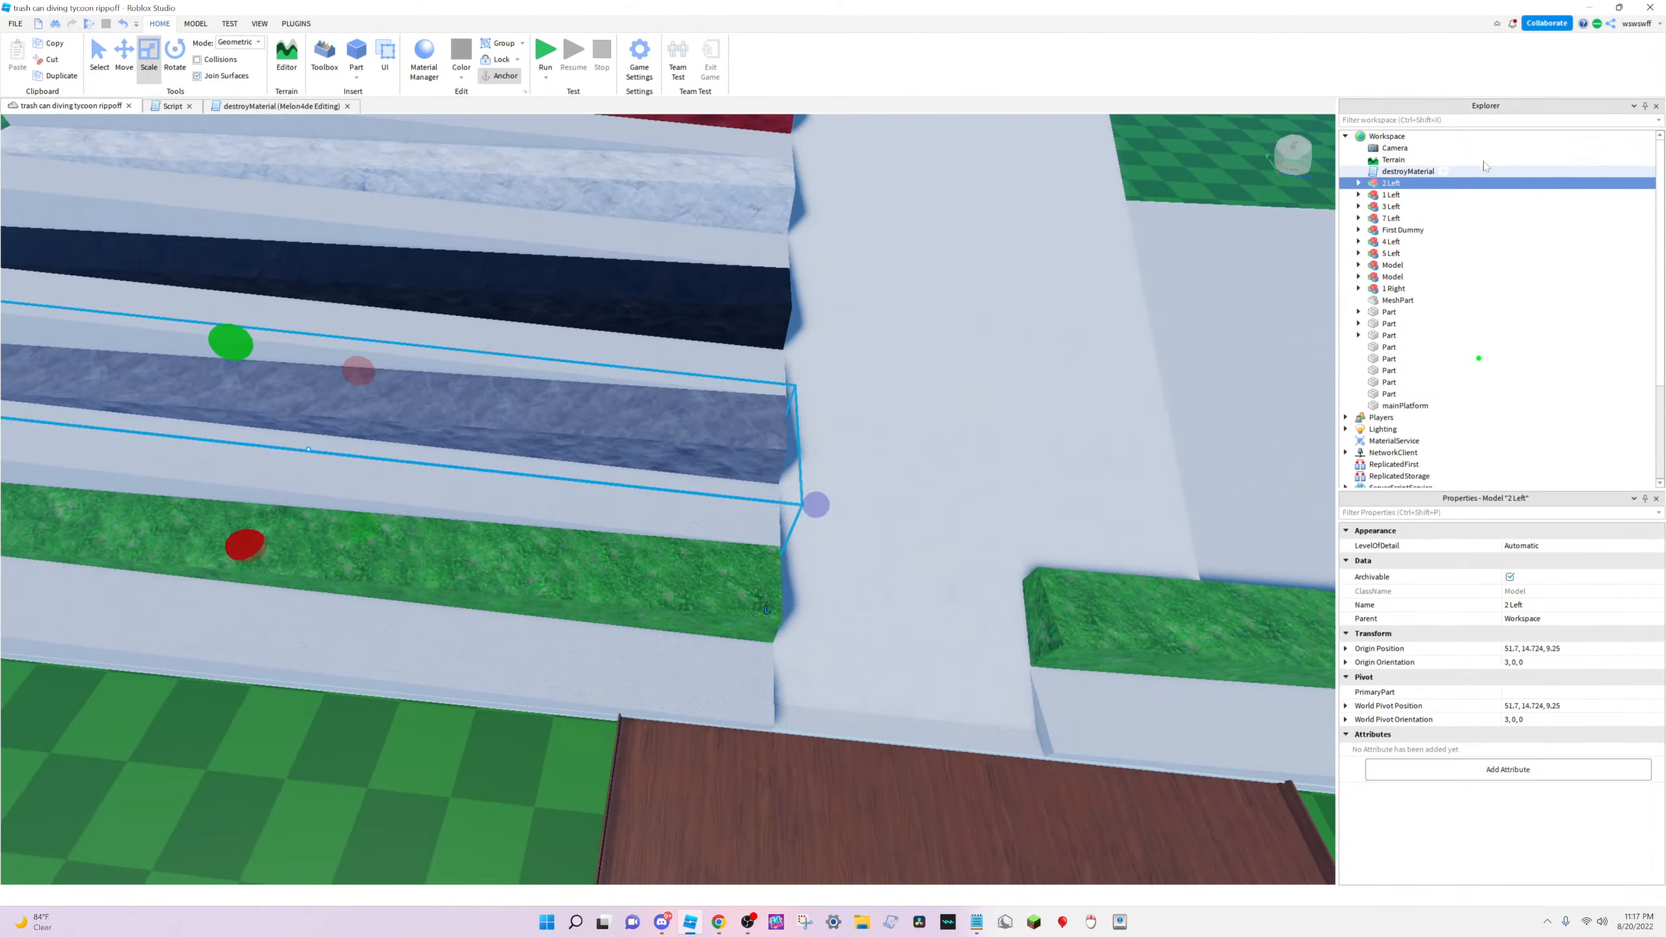
click(1358, 183)
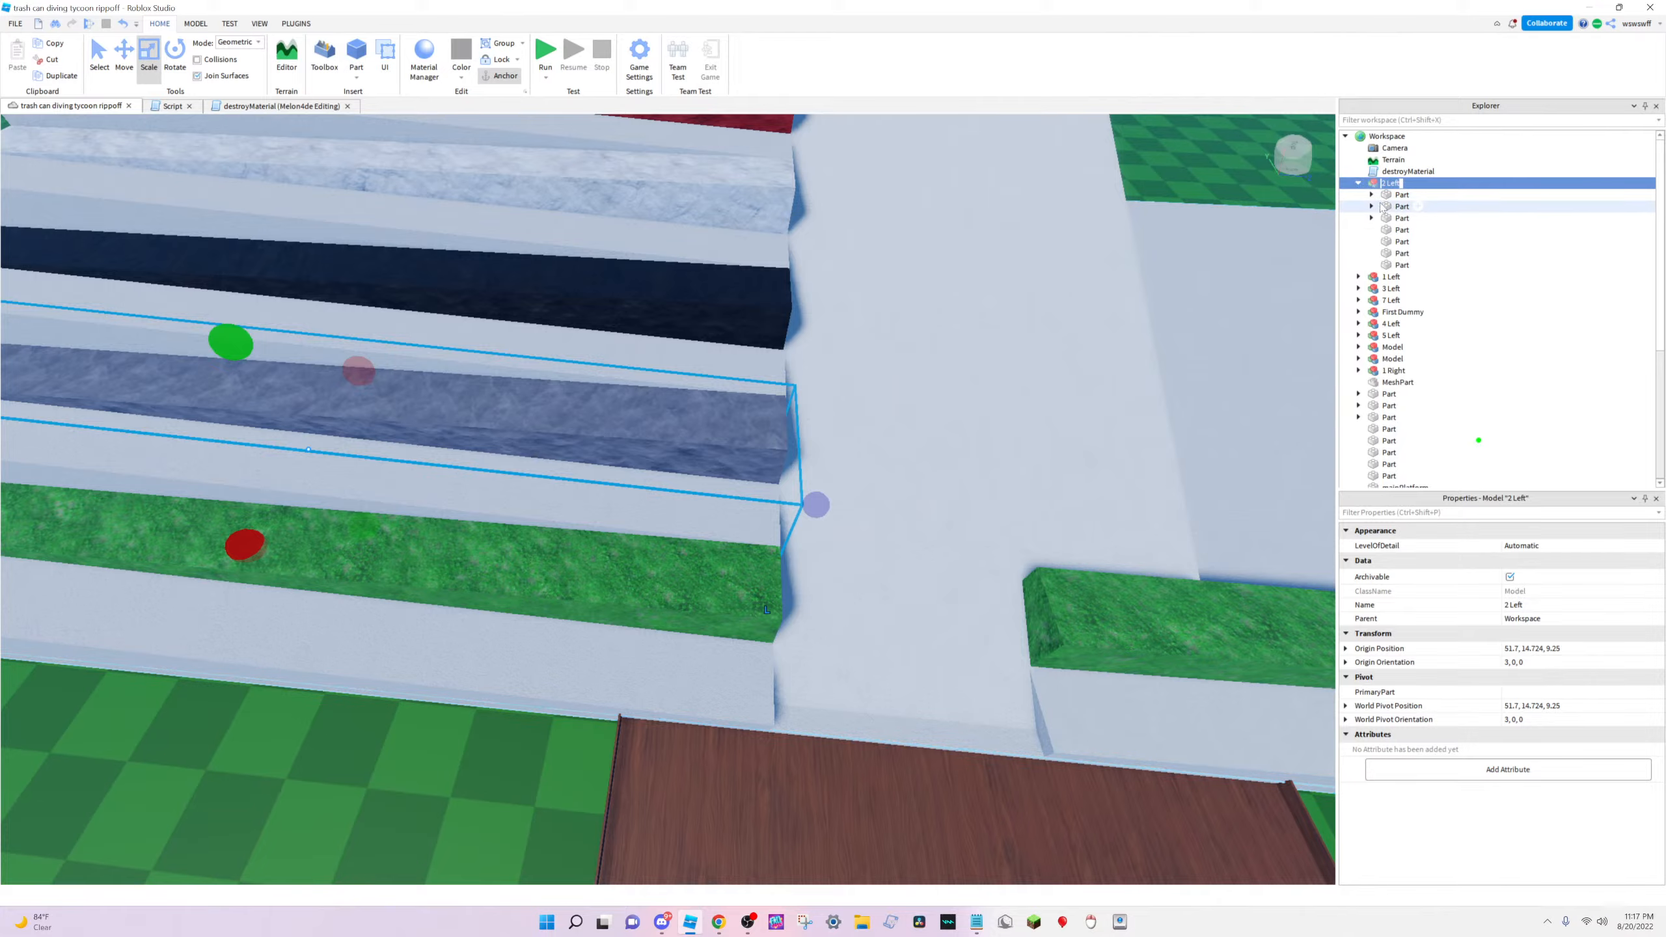
Select the second, third, fourth, sixth and seventh parts inside the 2 Left model, leaving out its coloured bar
click(1383, 206)
right_drag(672, 490, 1266, 297)
scroll(770, 435, down, 4)
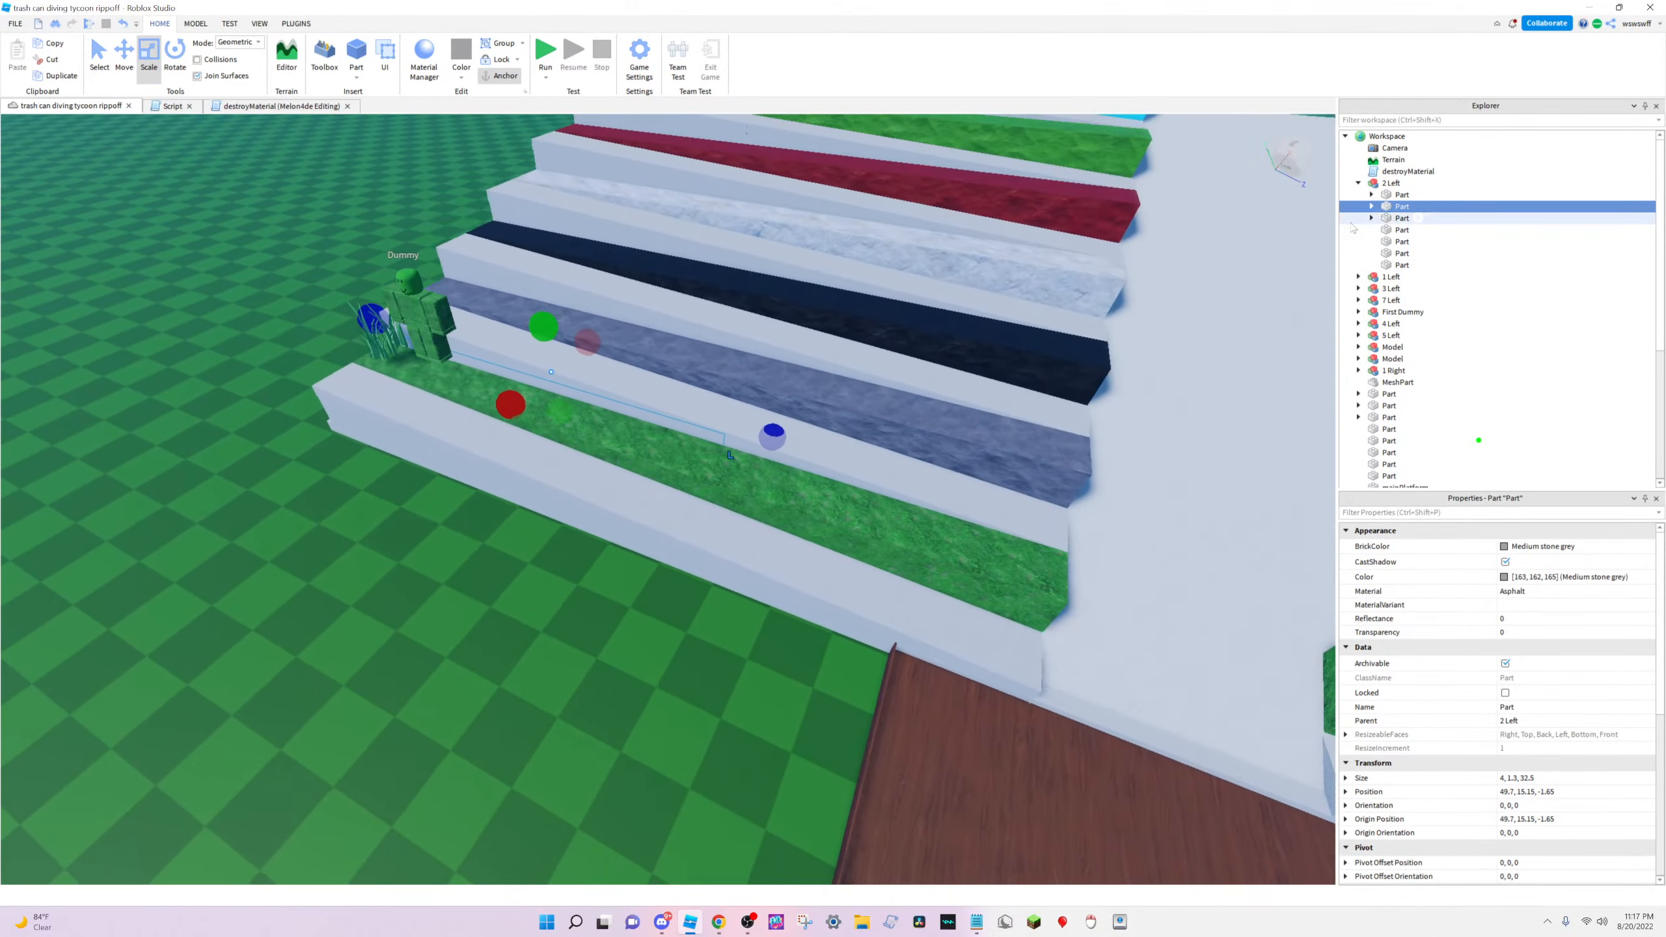
scroll(937, 420, up, 5)
right_drag(937, 420, 903, 462)
scroll(902, 461, down, 4)
scroll(903, 462, down, 5)
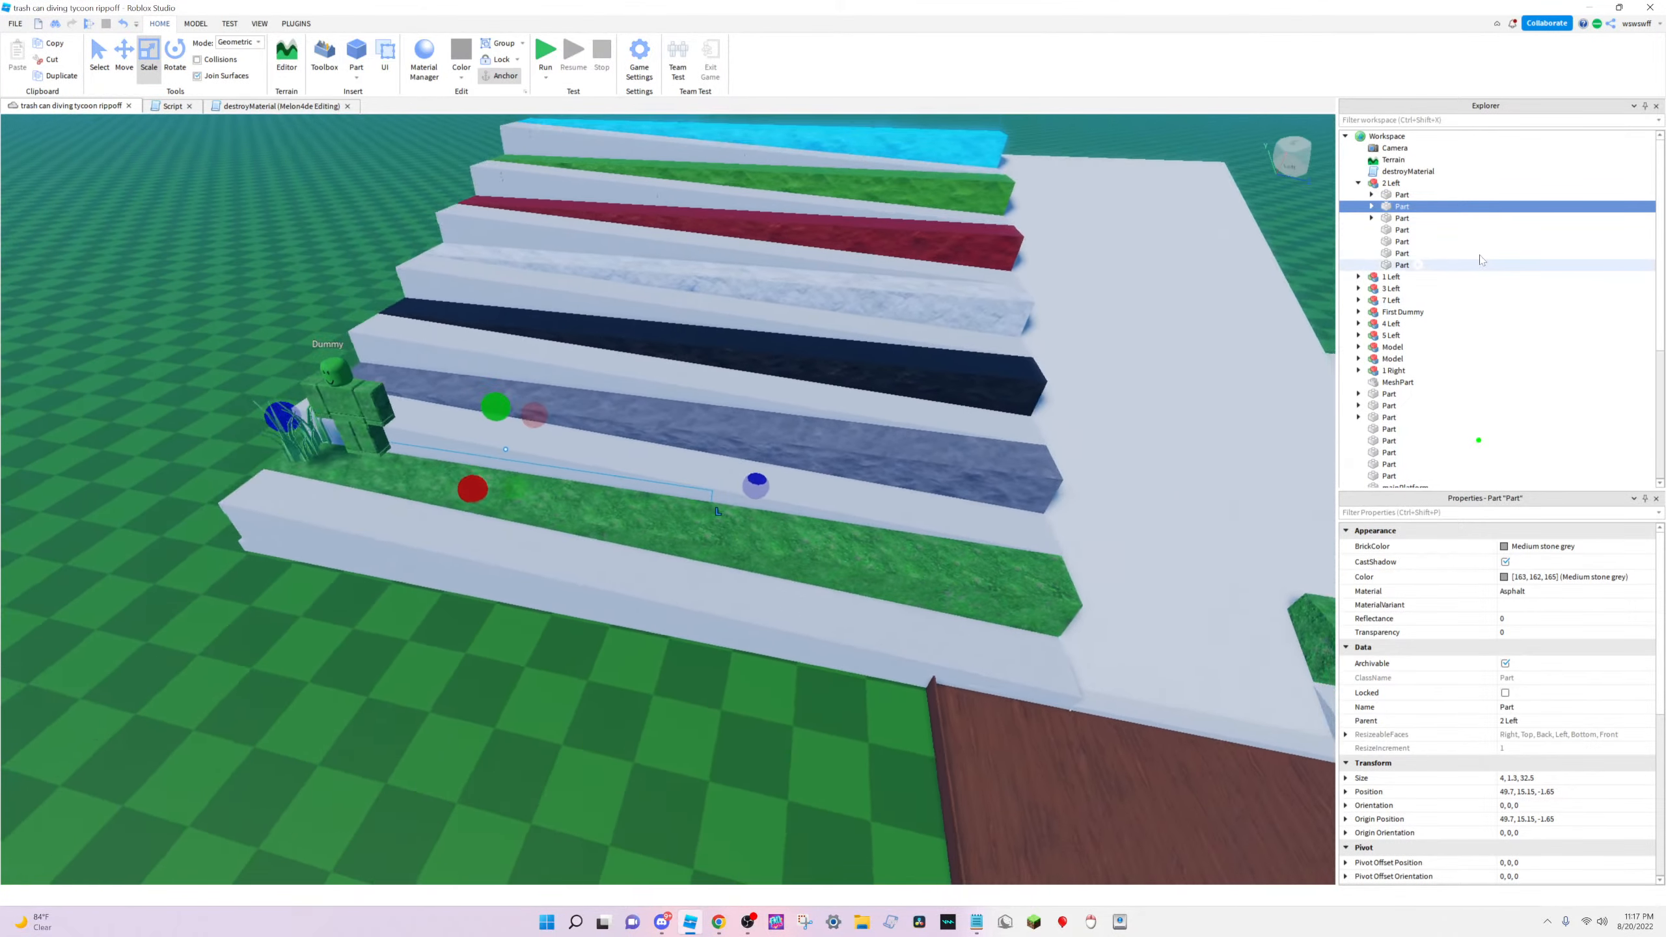
click(1396, 218)
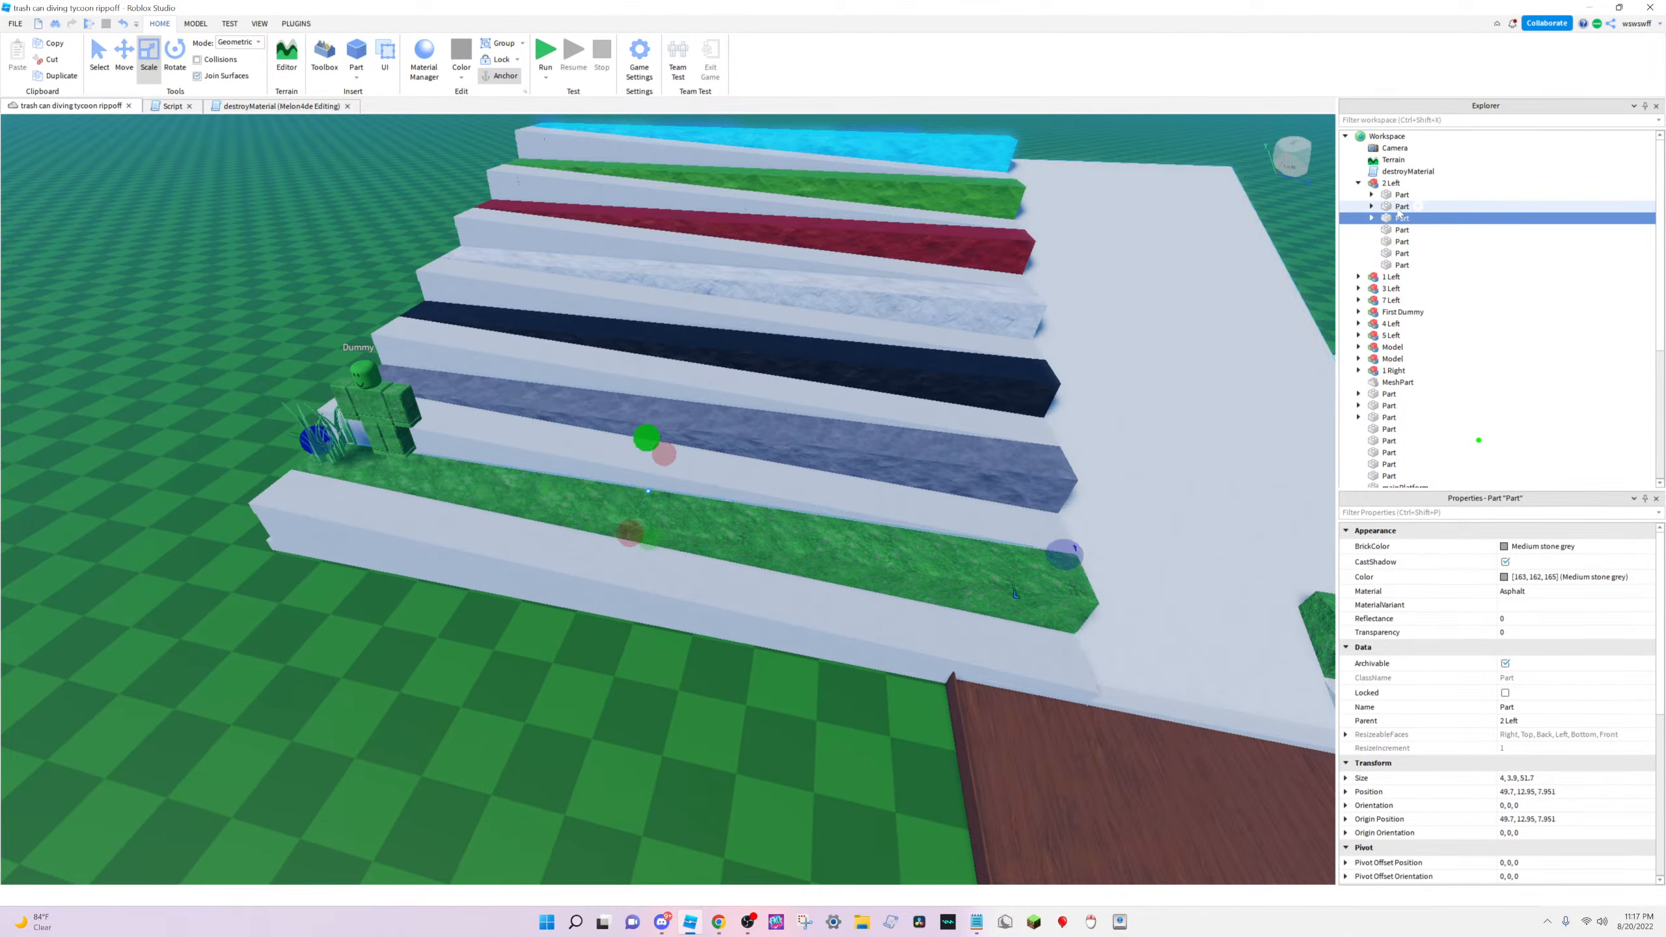
click(1399, 208)
ctrl+click(1391, 219)
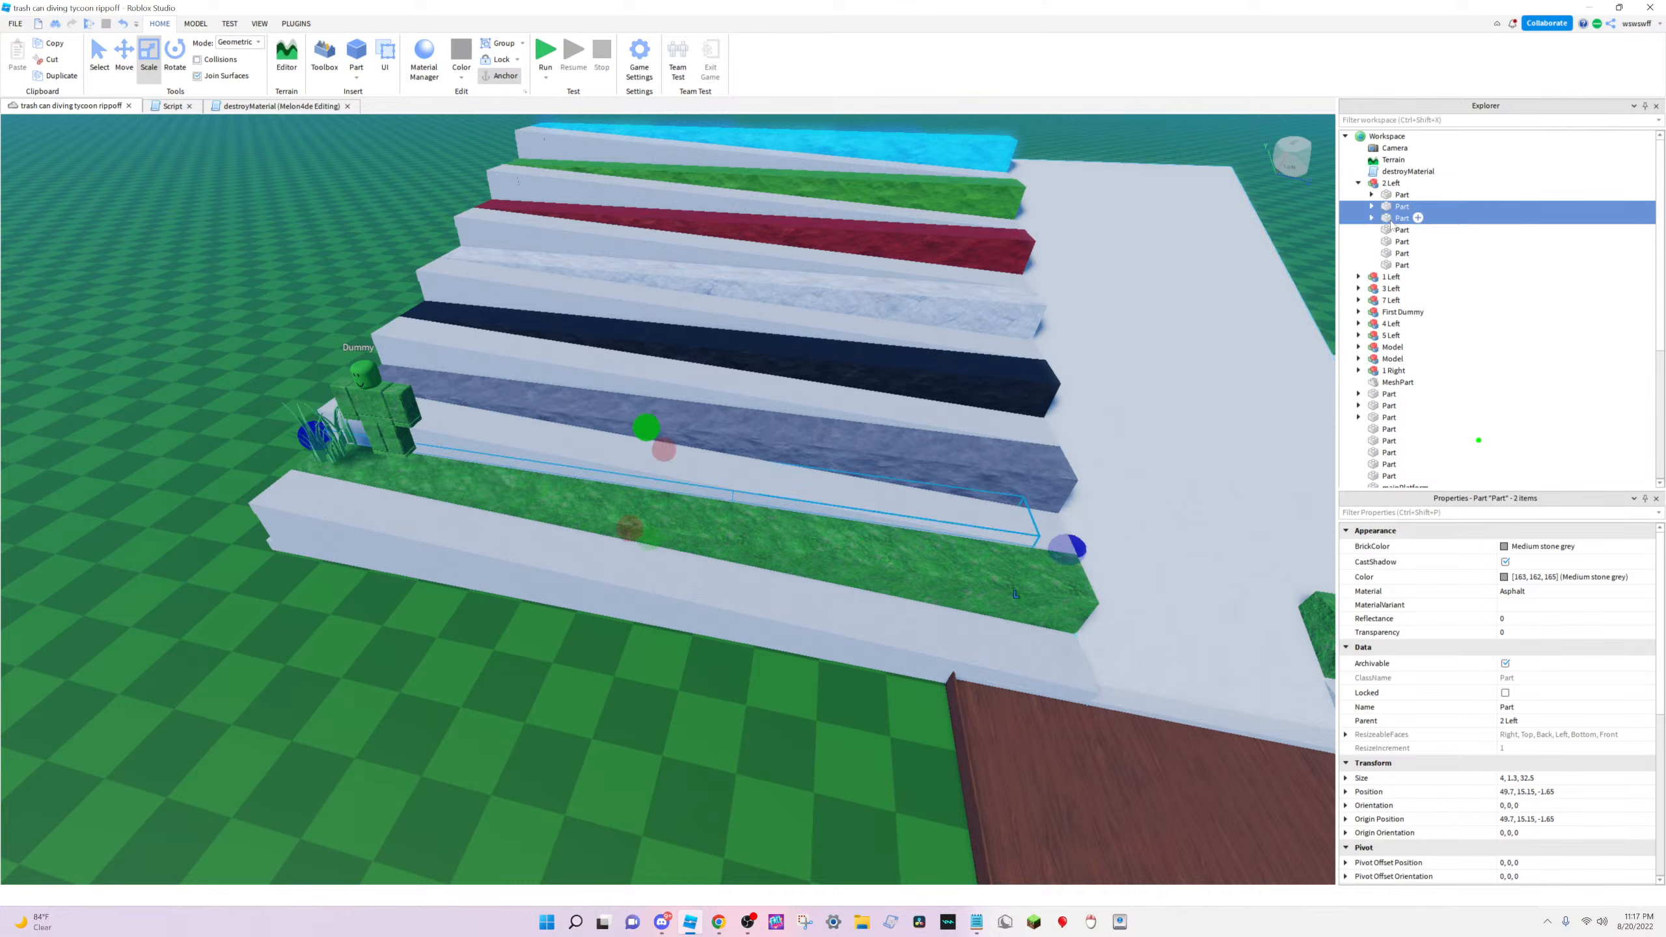
shift+click(1395, 241)
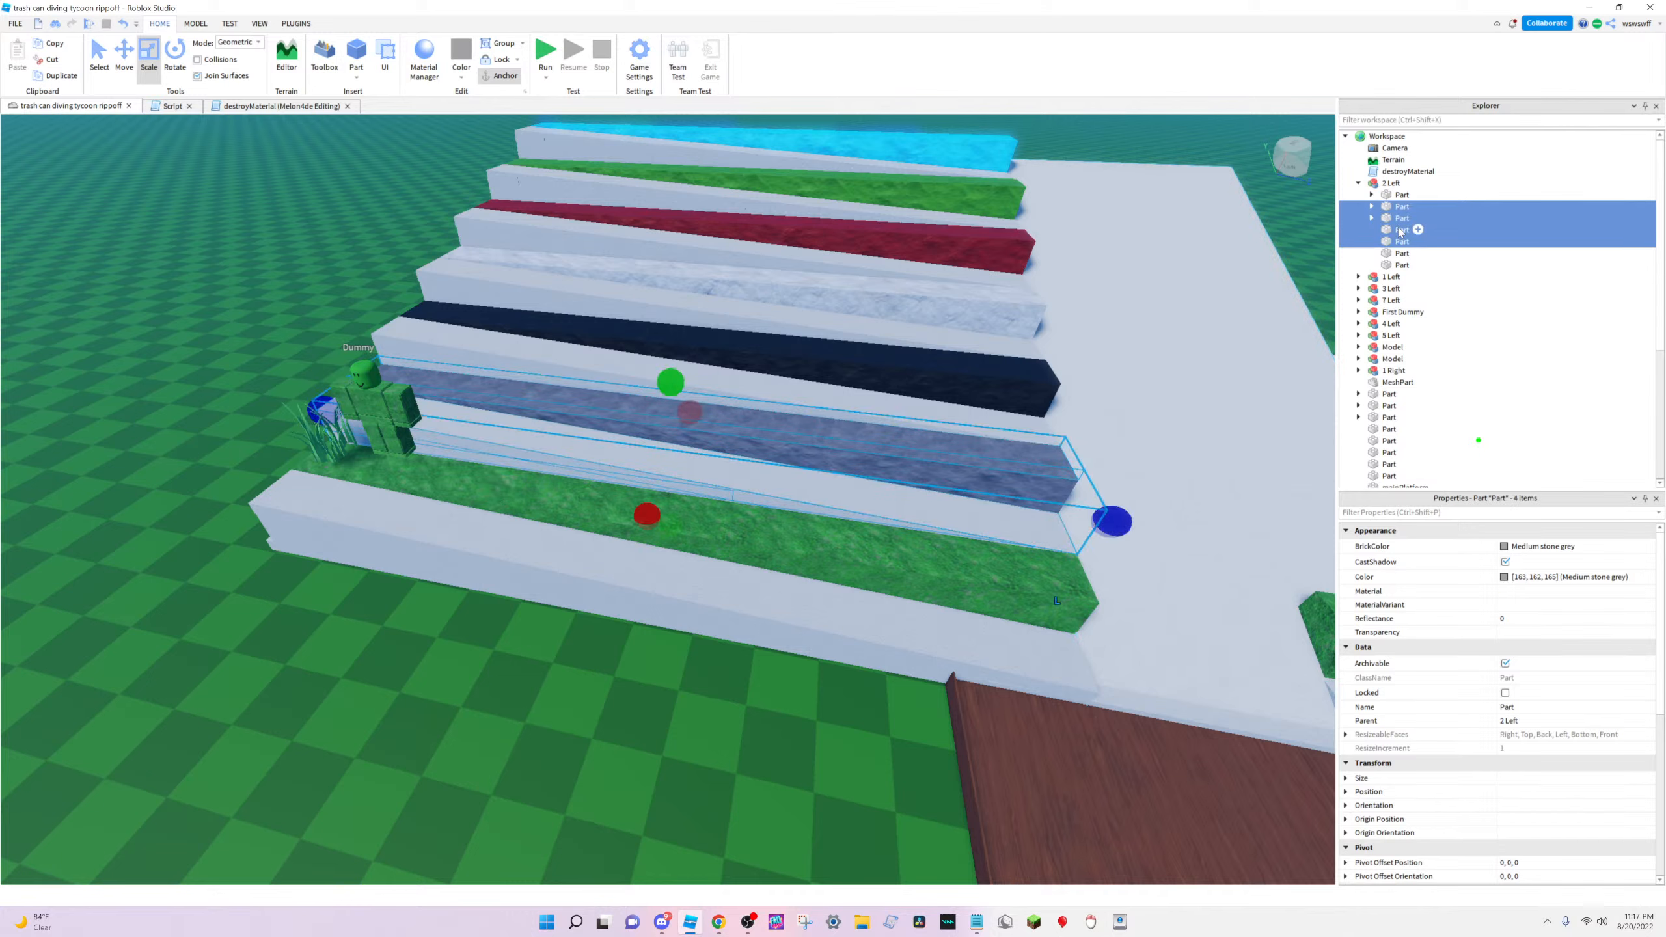
shift+click(1400, 230)
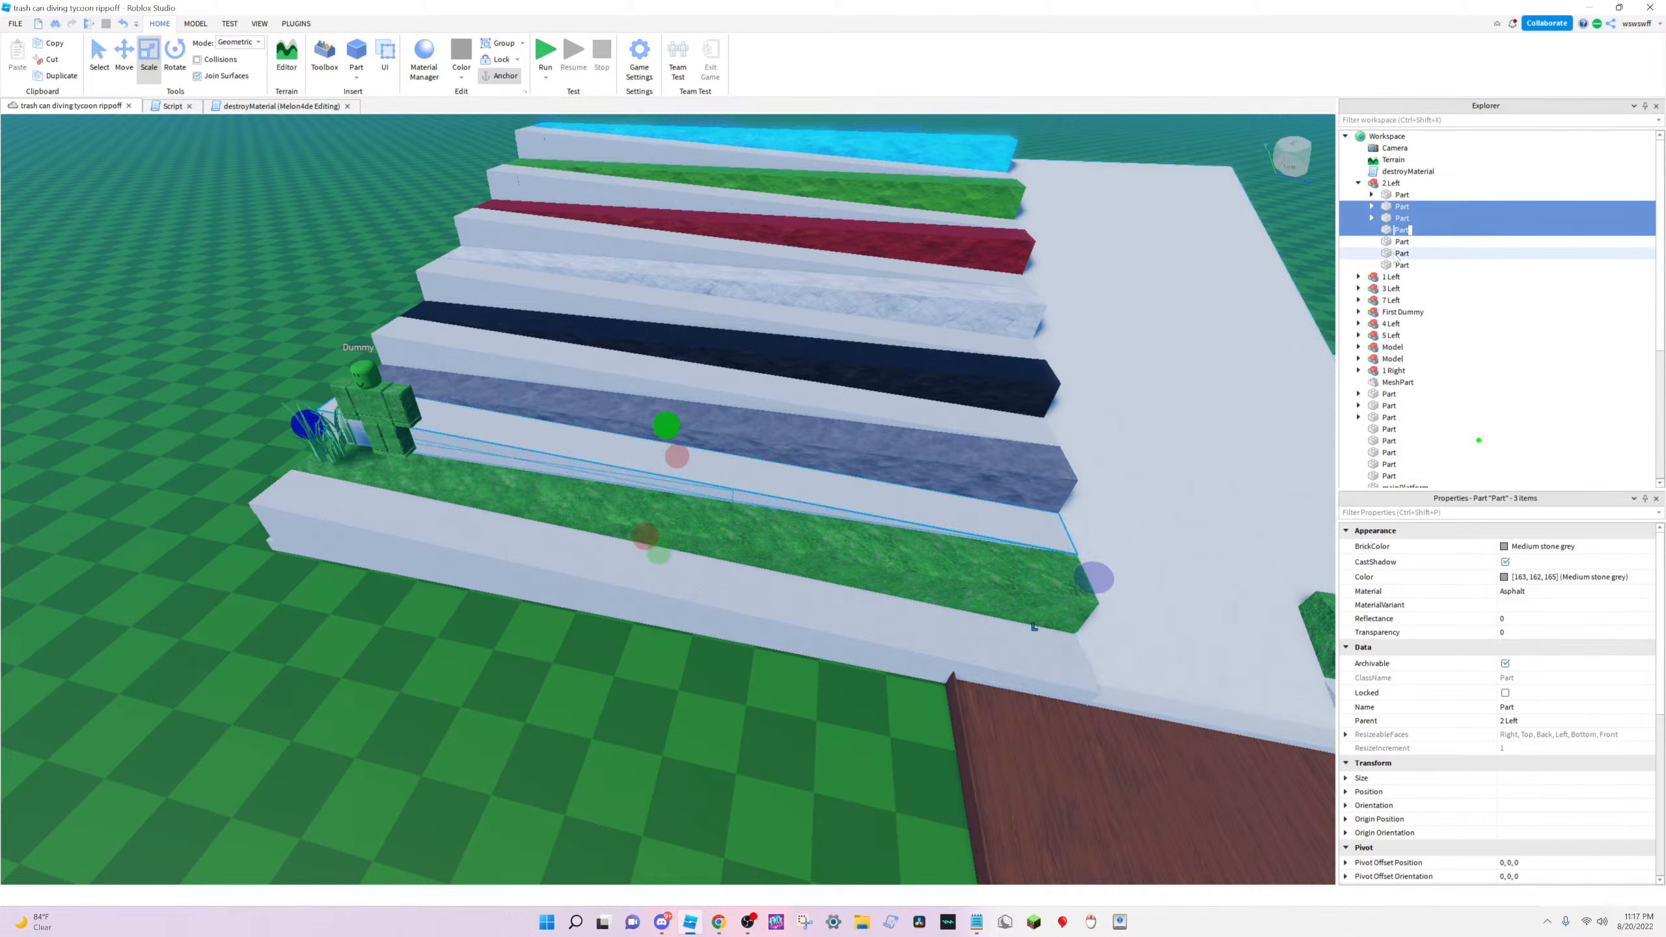
ctrl+click(1398, 254)
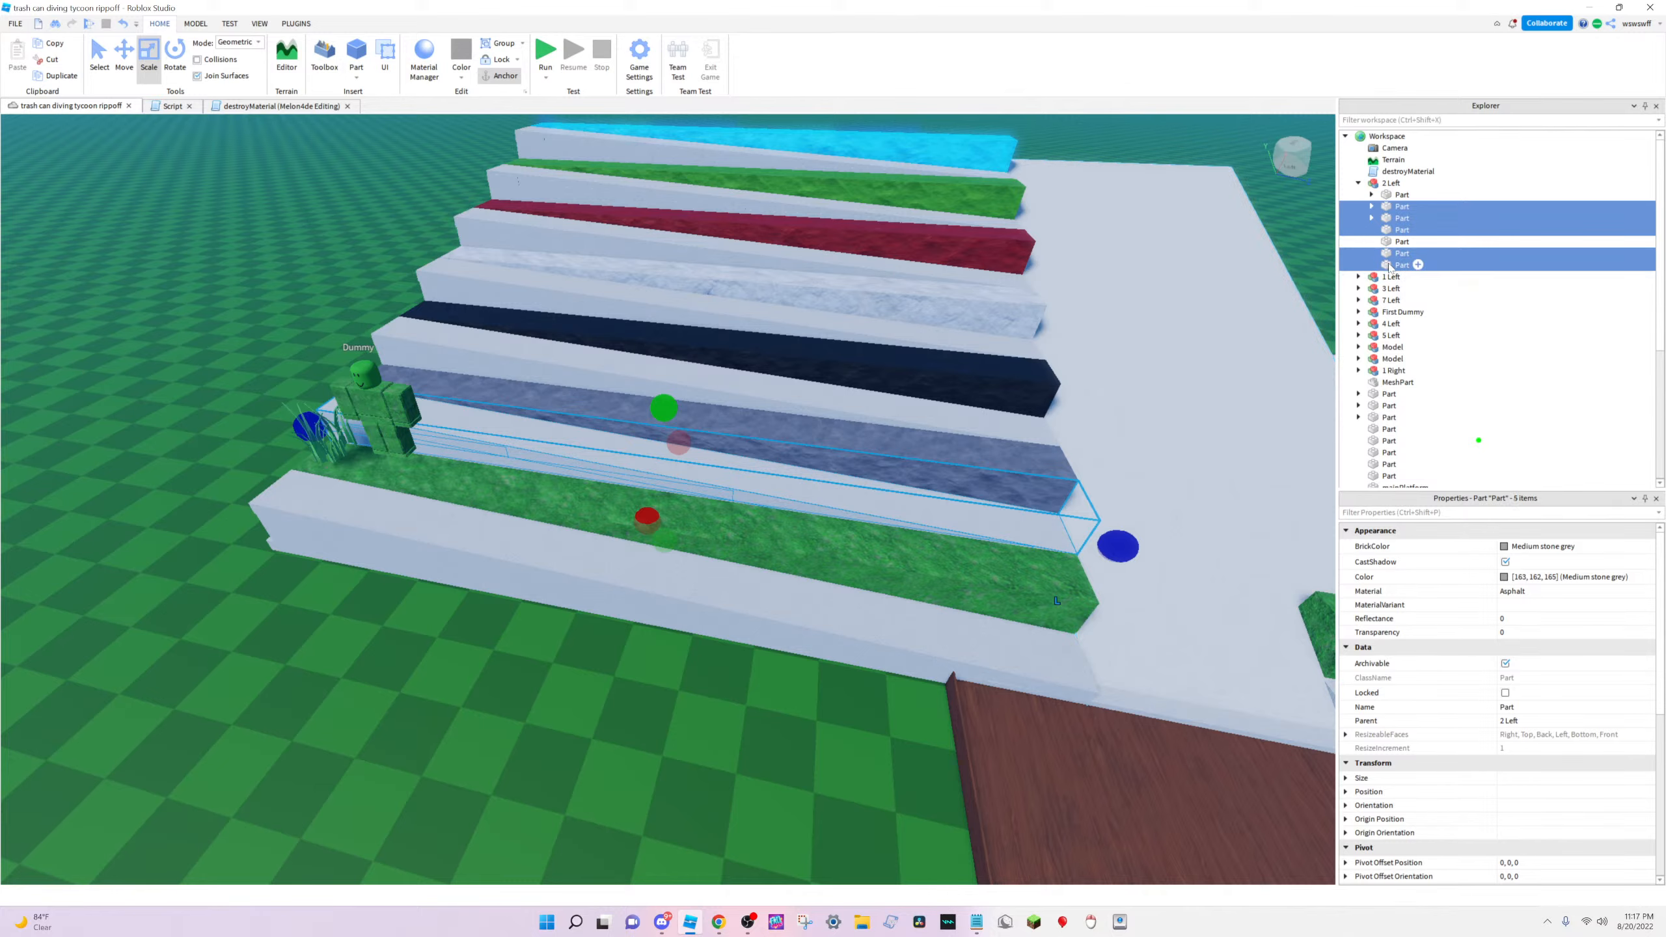
Place the selected 2 Left shelf parts on the opposite side of the ramp, directly behind the grass-topped shelf
click(124, 55)
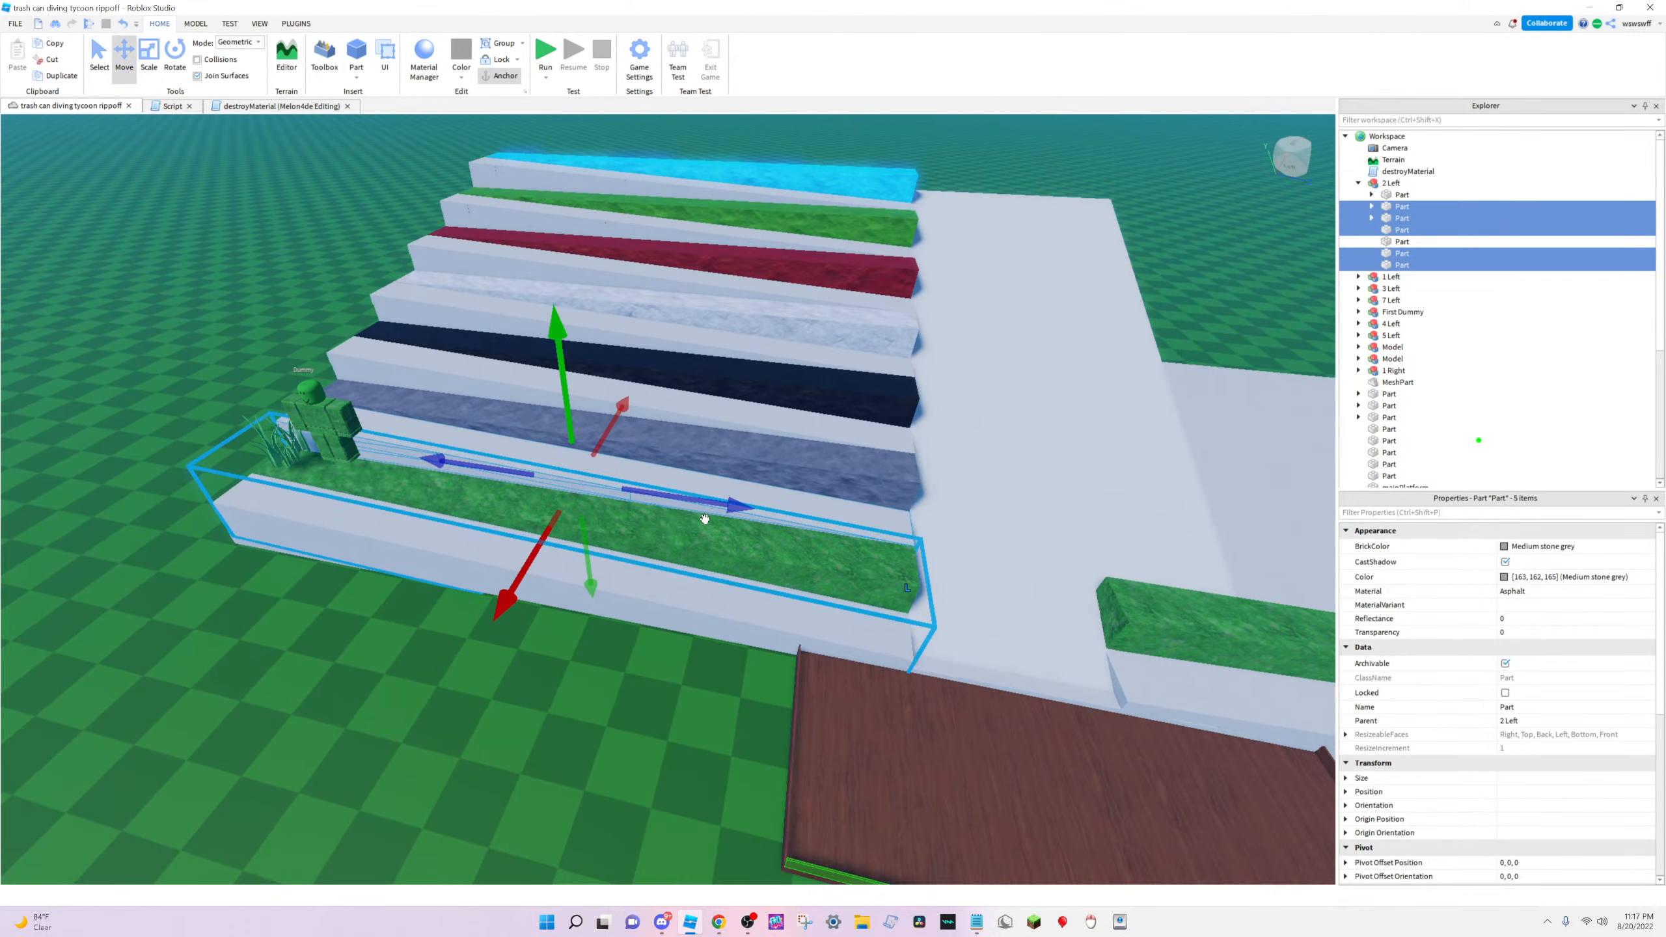
mouse_move(706, 513)
right_down()
mouse_move(722, 502)
mouse_move(704, 496)
right_up()
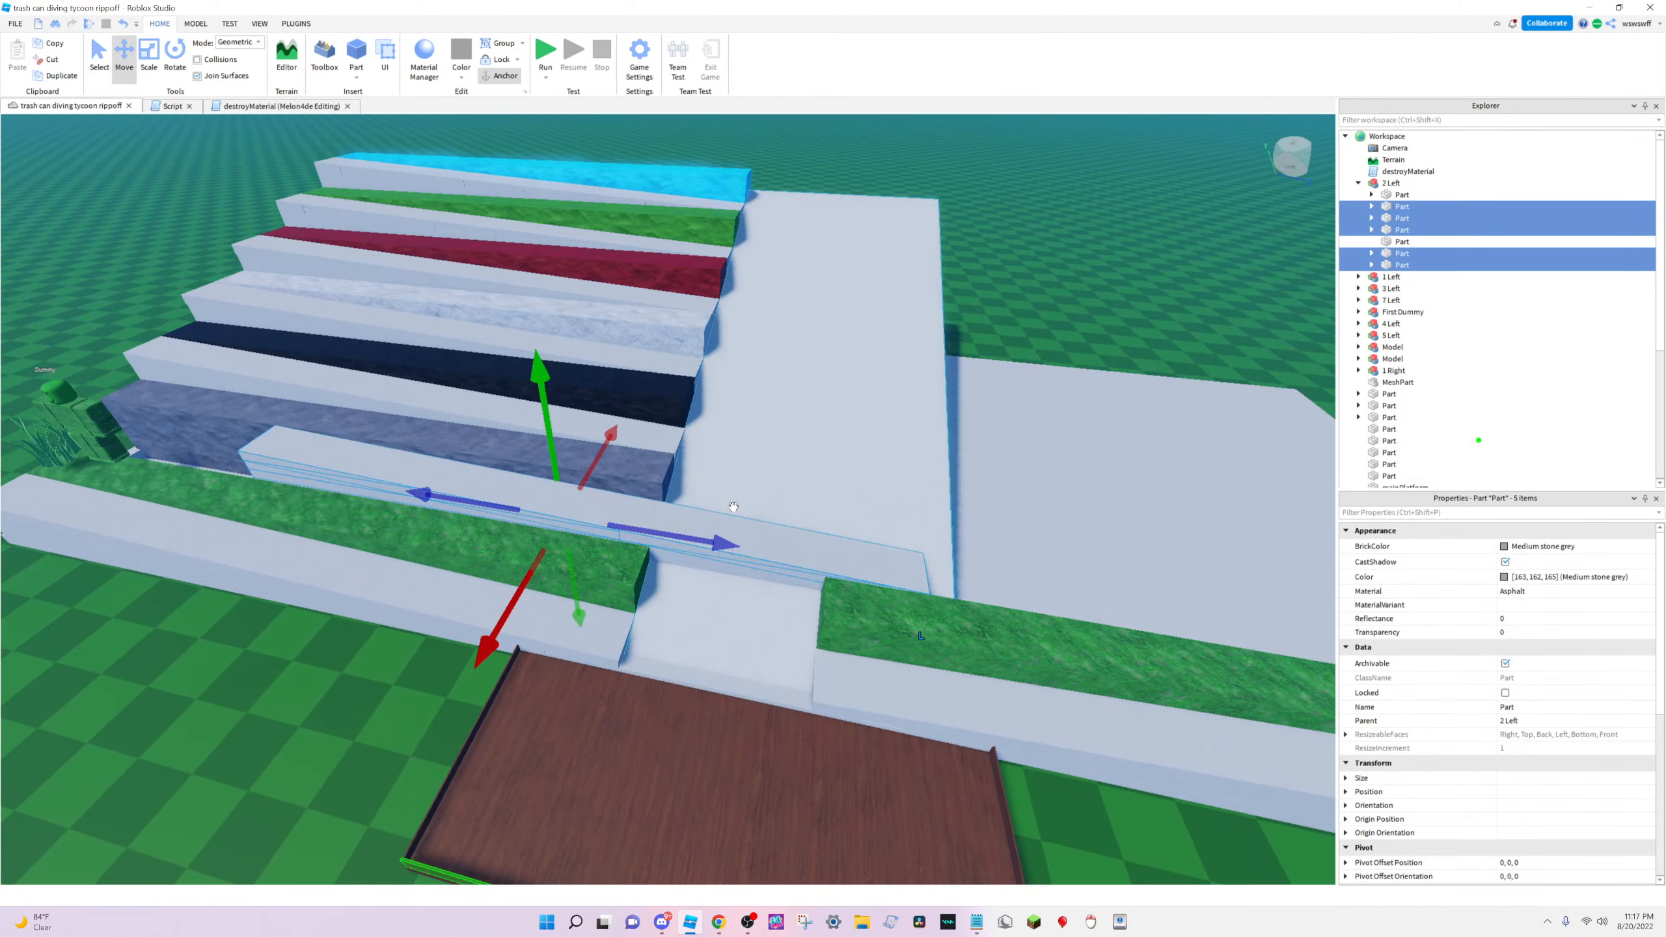
key(ctrl+z)
right_drag(862, 524, 866, 525)
drag(361, 559, 880, 504)
key(d)
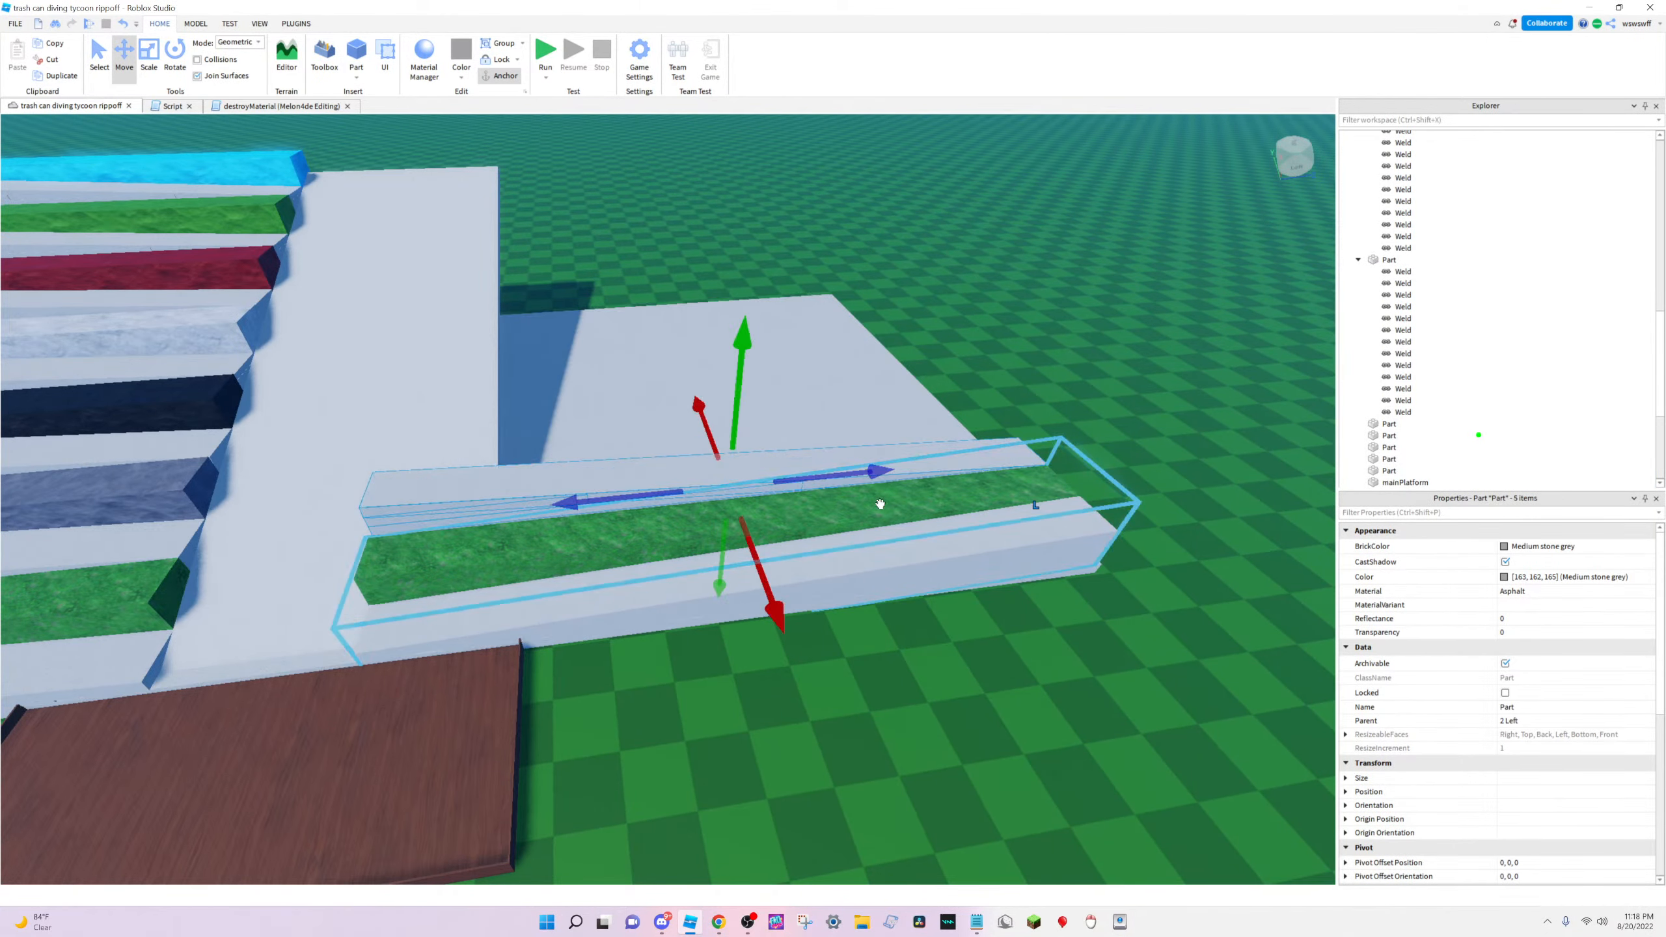
Rotate the selected shelf parts 180 degrees and align their ramp-side end with the grass-topped shelf in front
key(ctrl+r)
key(ctrl+r)
key(a)
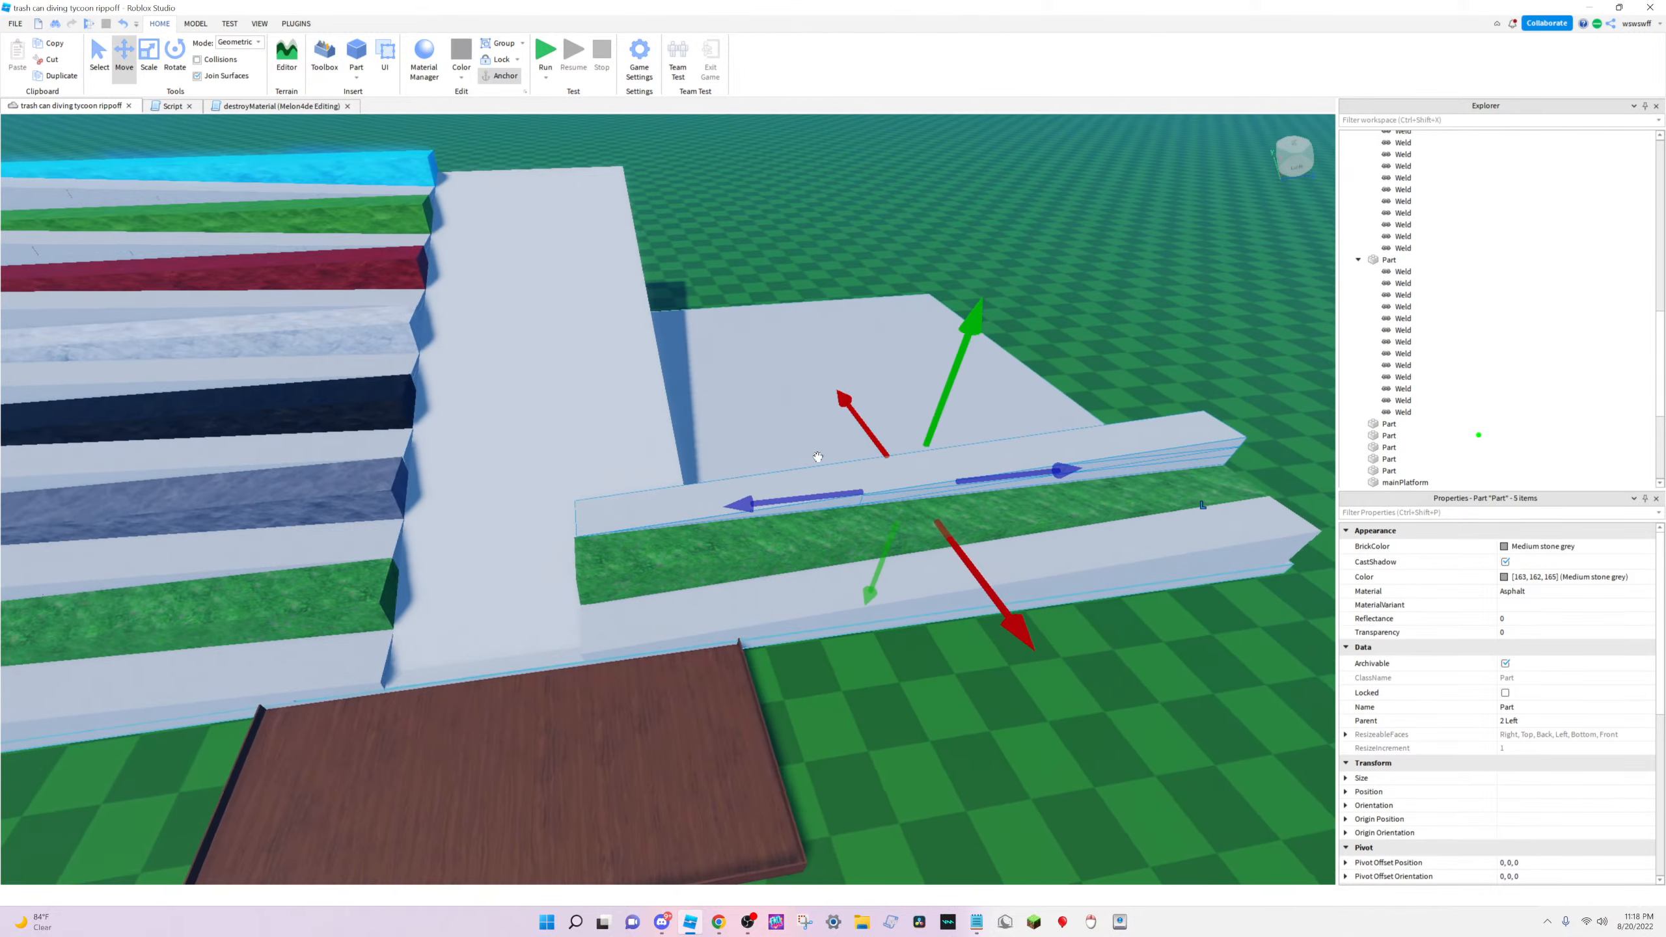
right_drag(817, 456, 813, 438)
key(d)
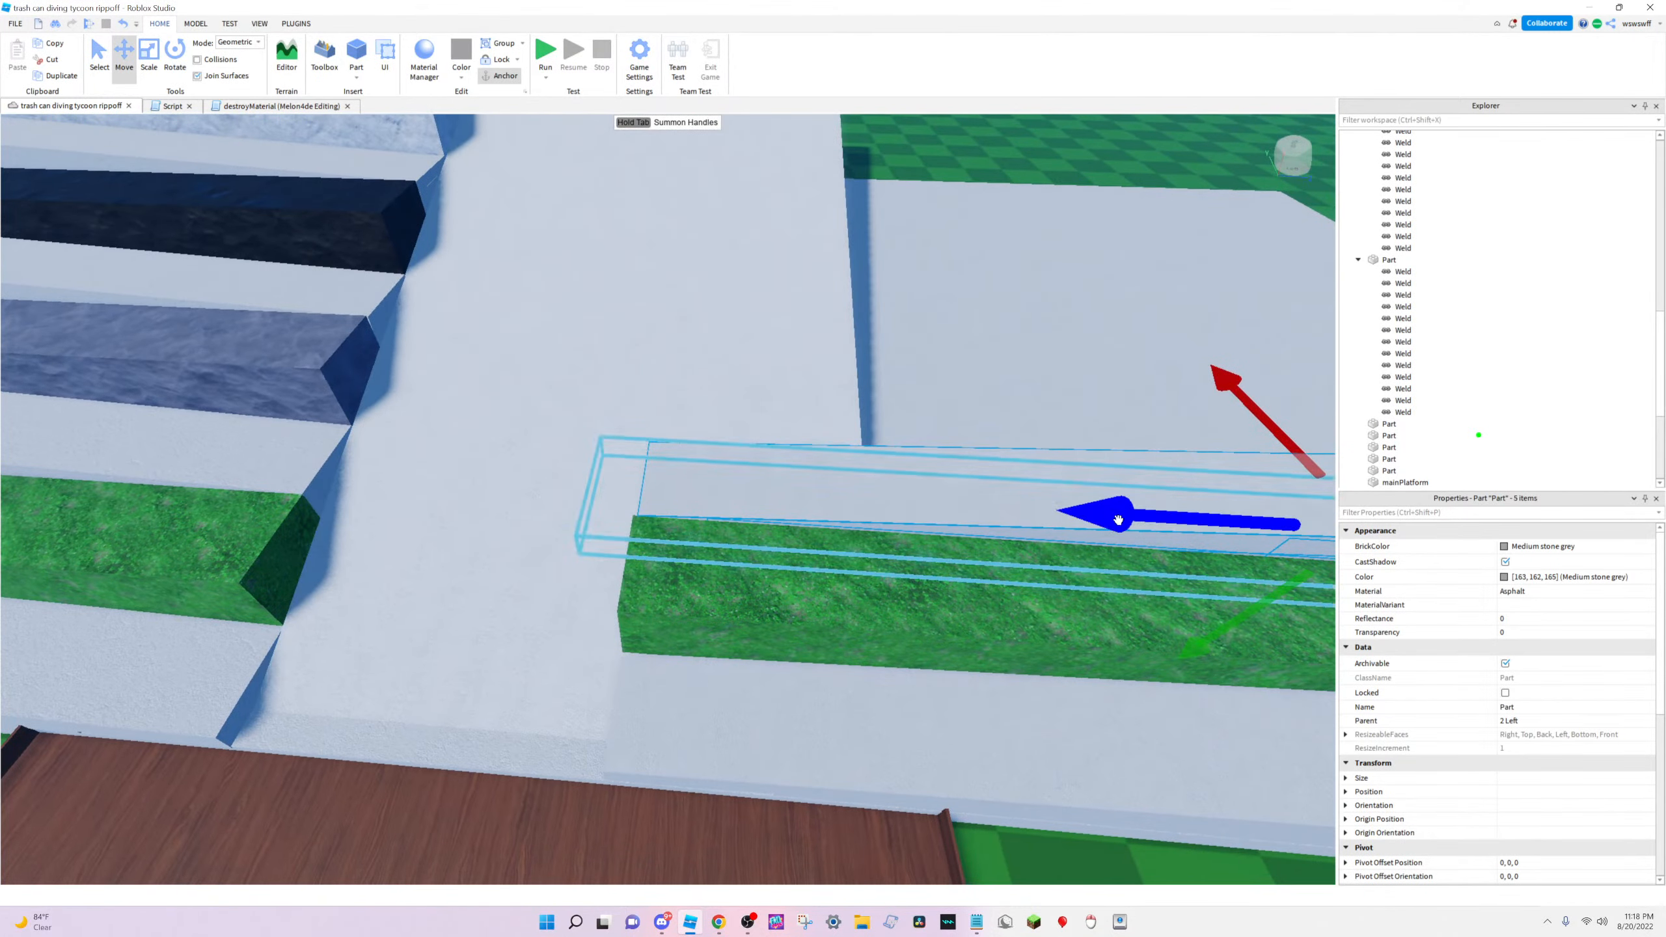
drag(1118, 520, 1114, 518)
key(s)
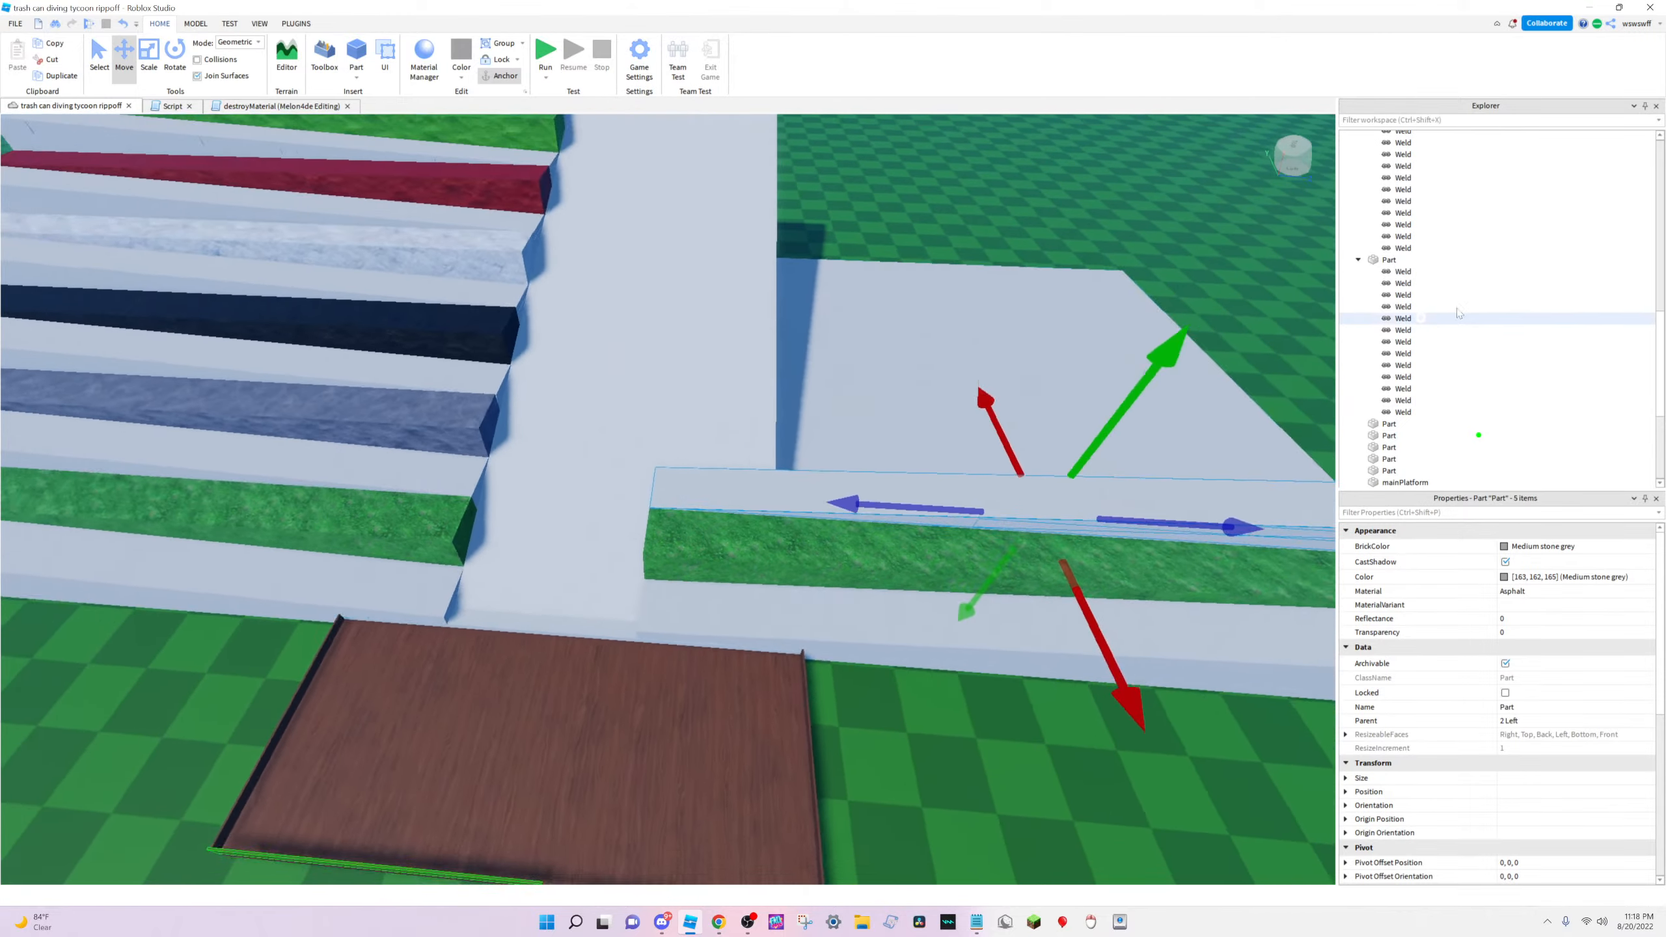
Group the five selected shelf parts inside the 2 Left model into a model of their own
scroll(1451, 418, down, 3)
scroll(1399, 389, up, 5)
key(s)
key(d)
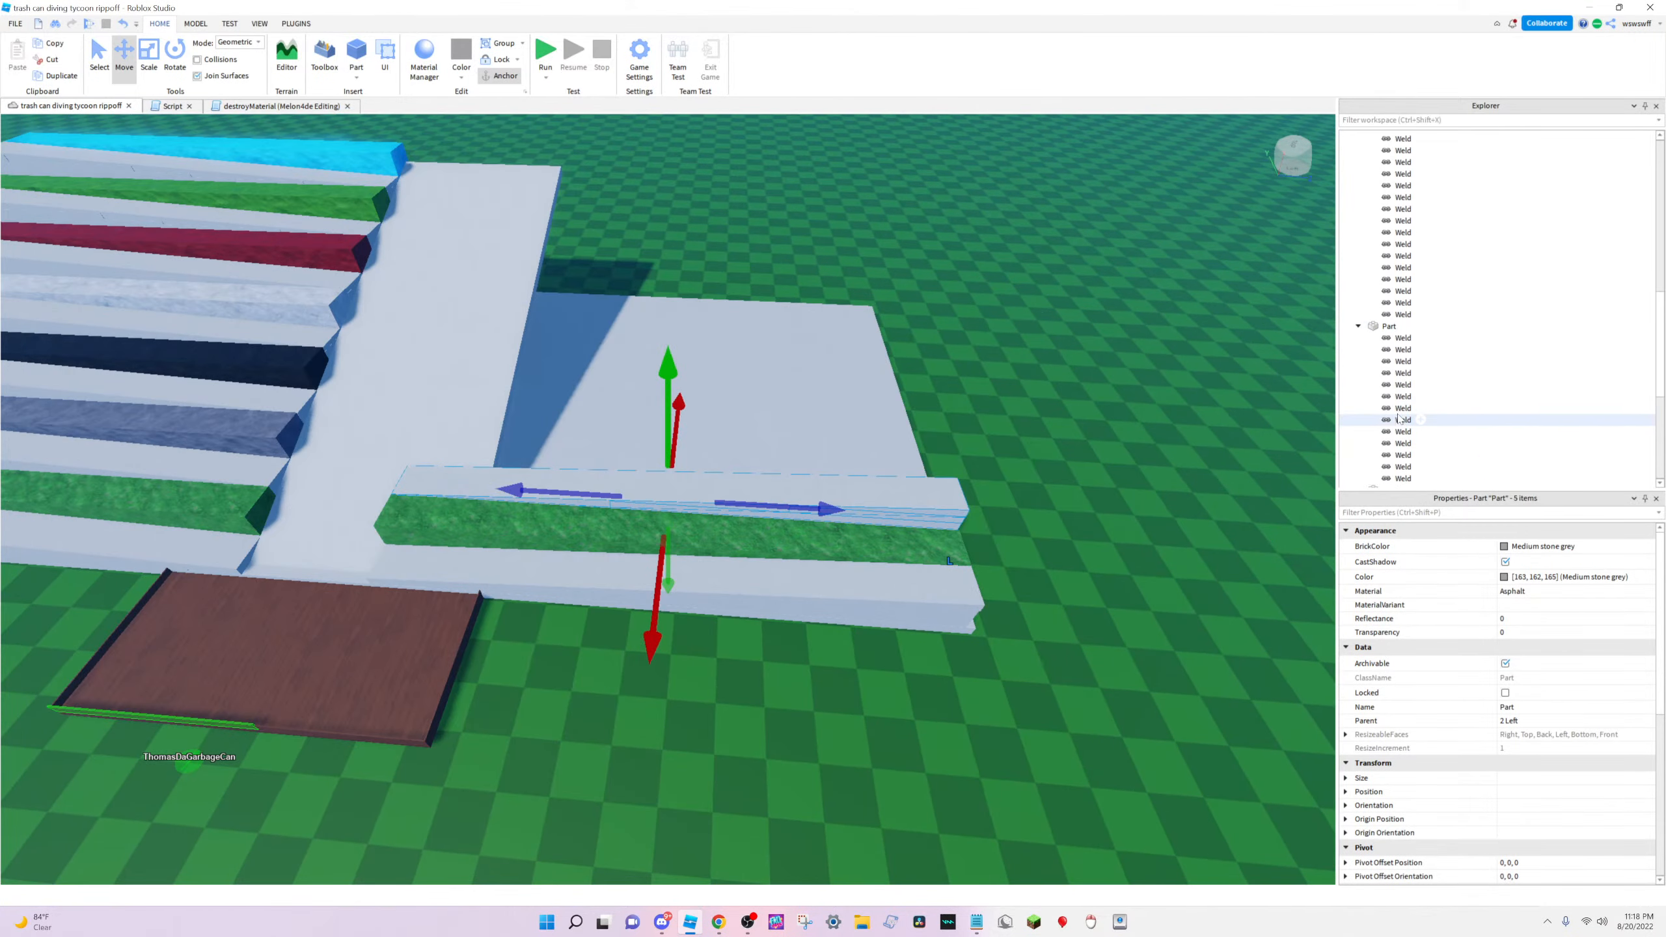
scroll(1398, 418, up, 3)
scroll(1450, 282, up, 5)
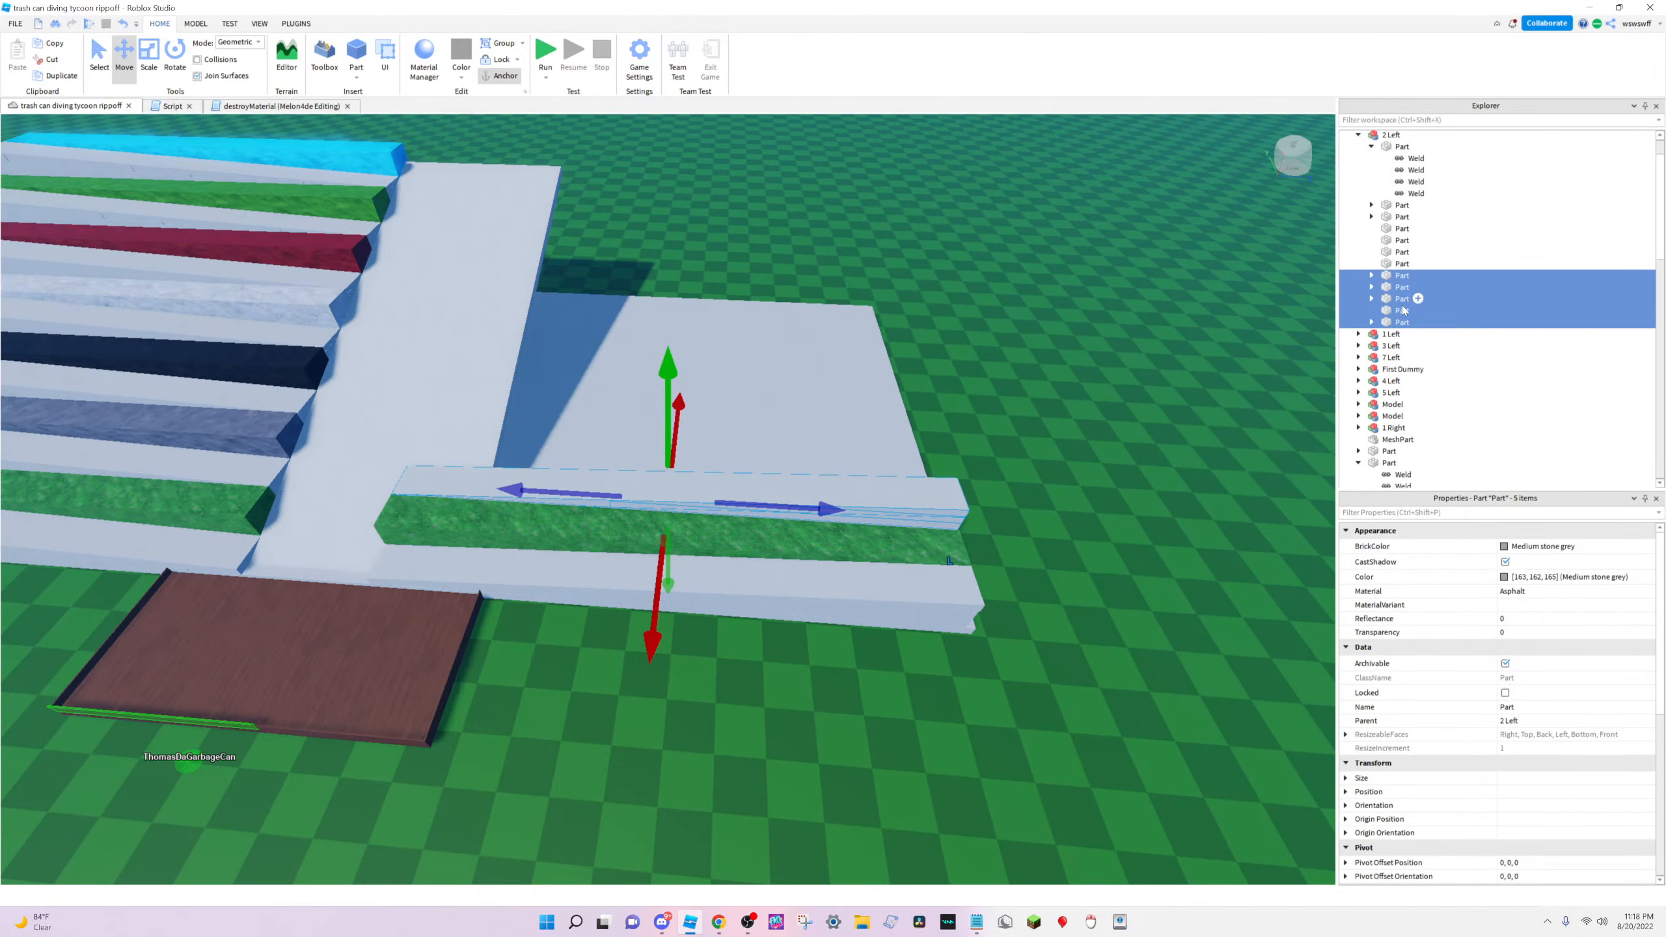
right_click(1386, 362)
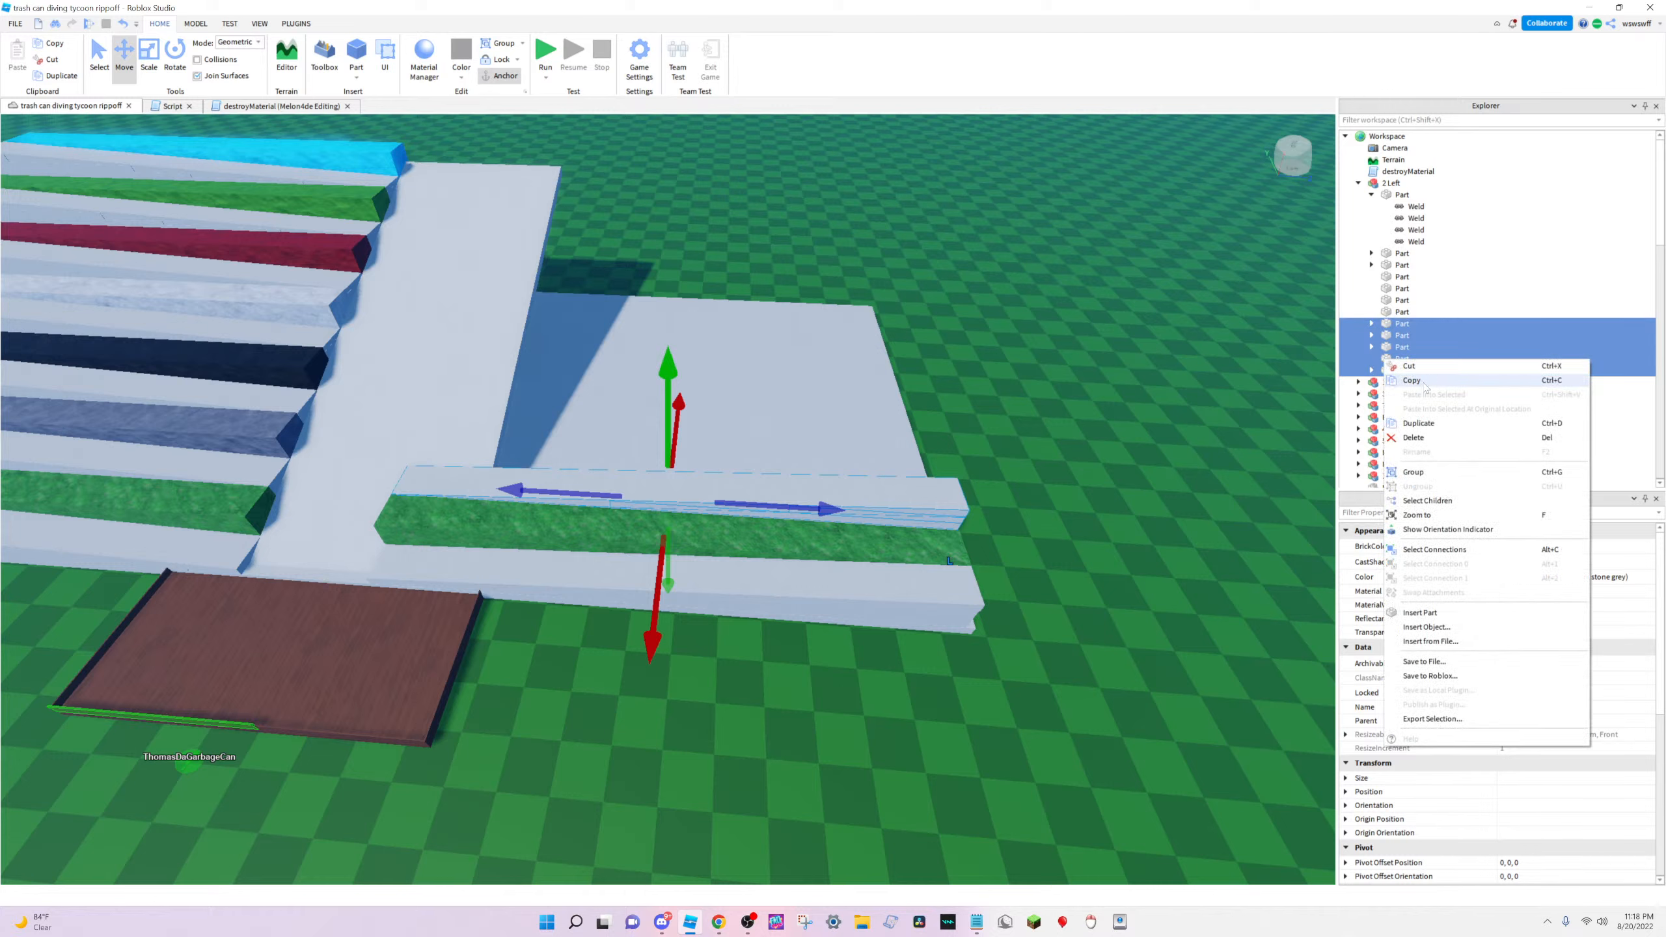
click(1413, 471)
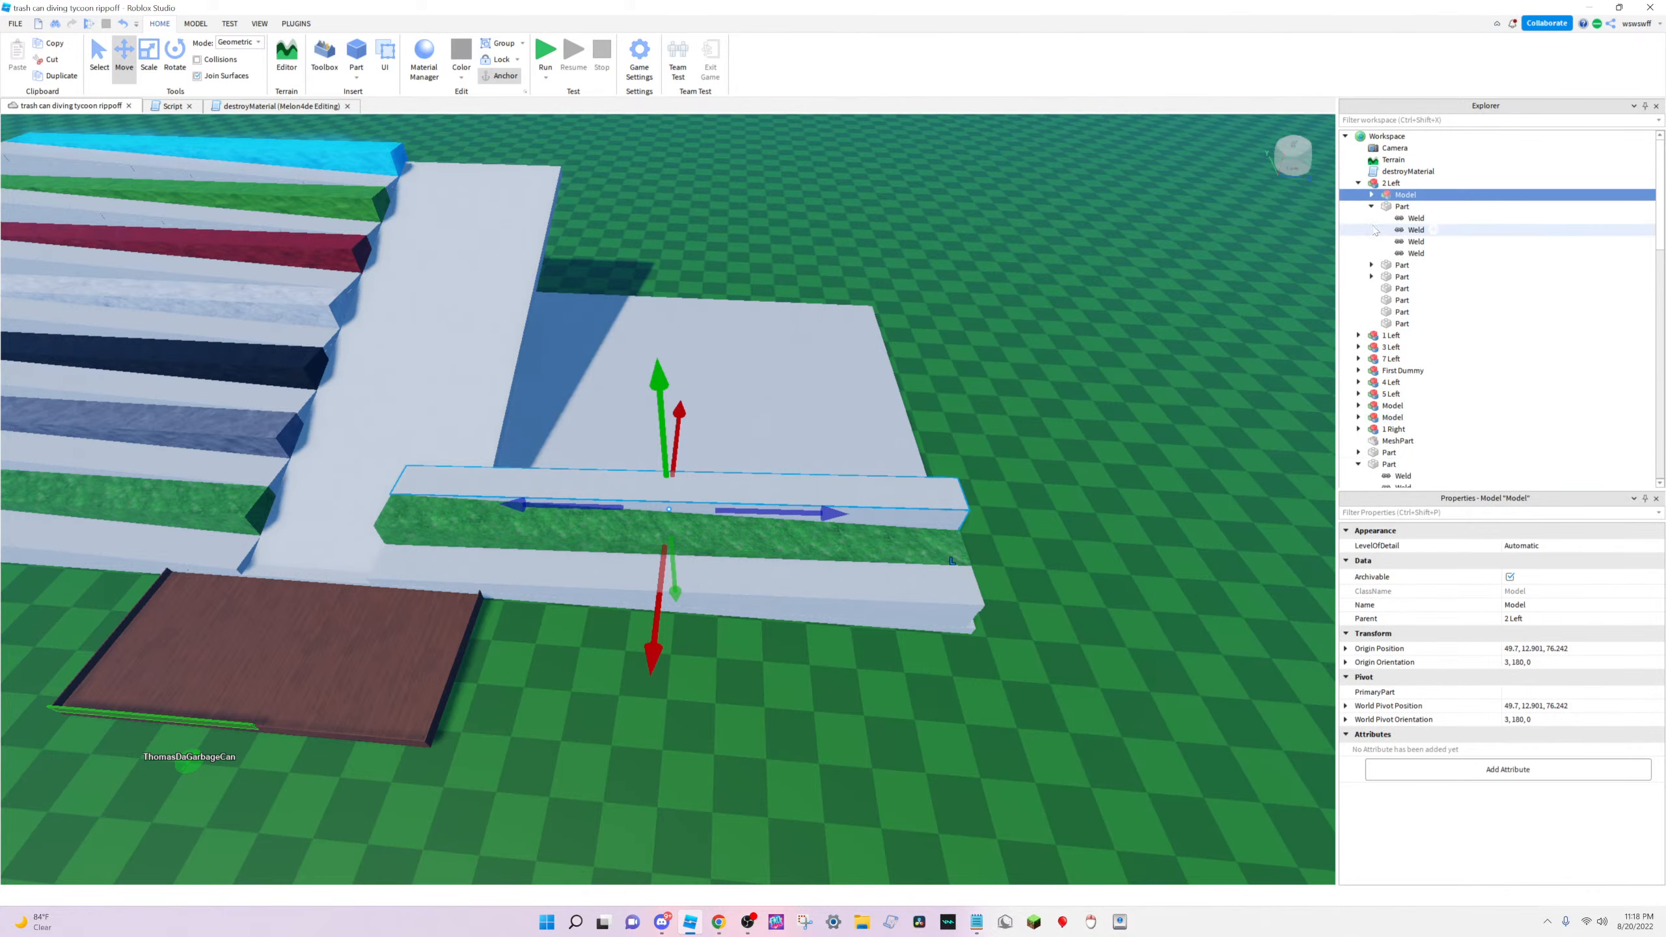
Move the new shelf model out of 2 Left directly into Workspace, and rename it 2 Right
drag(1401, 190, 1388, 137)
text(name)
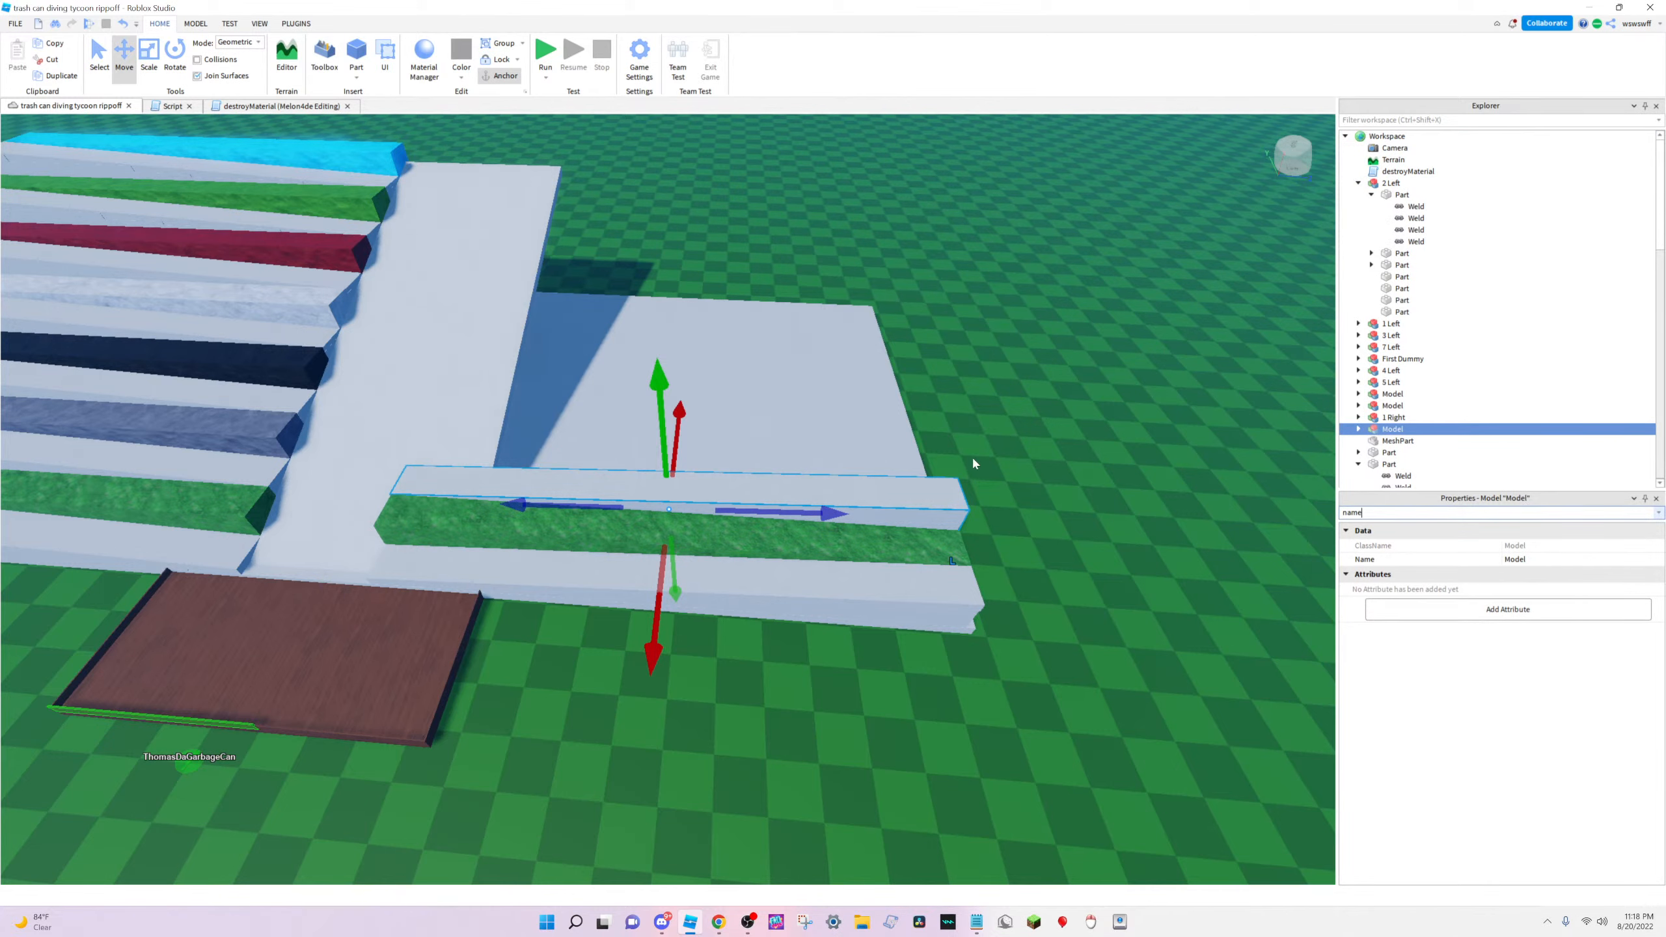
right_drag(973, 463, 973, 462)
scroll(788, 507, up, 3)
key(f)
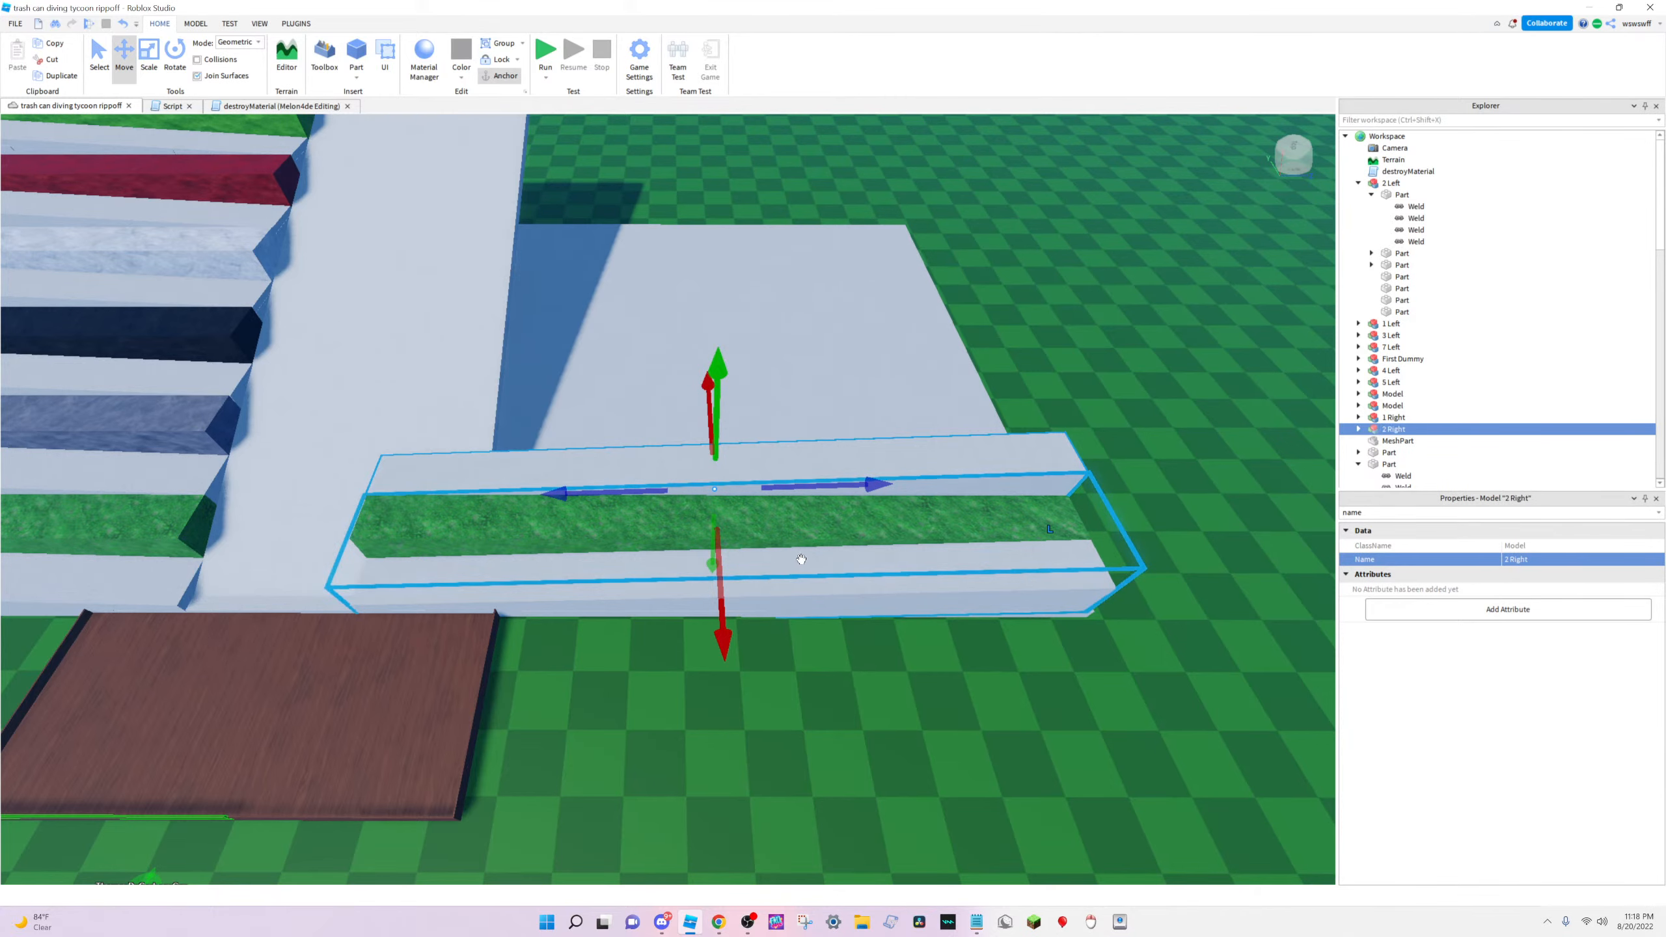
right_drag(1131, 580, 682, 394)
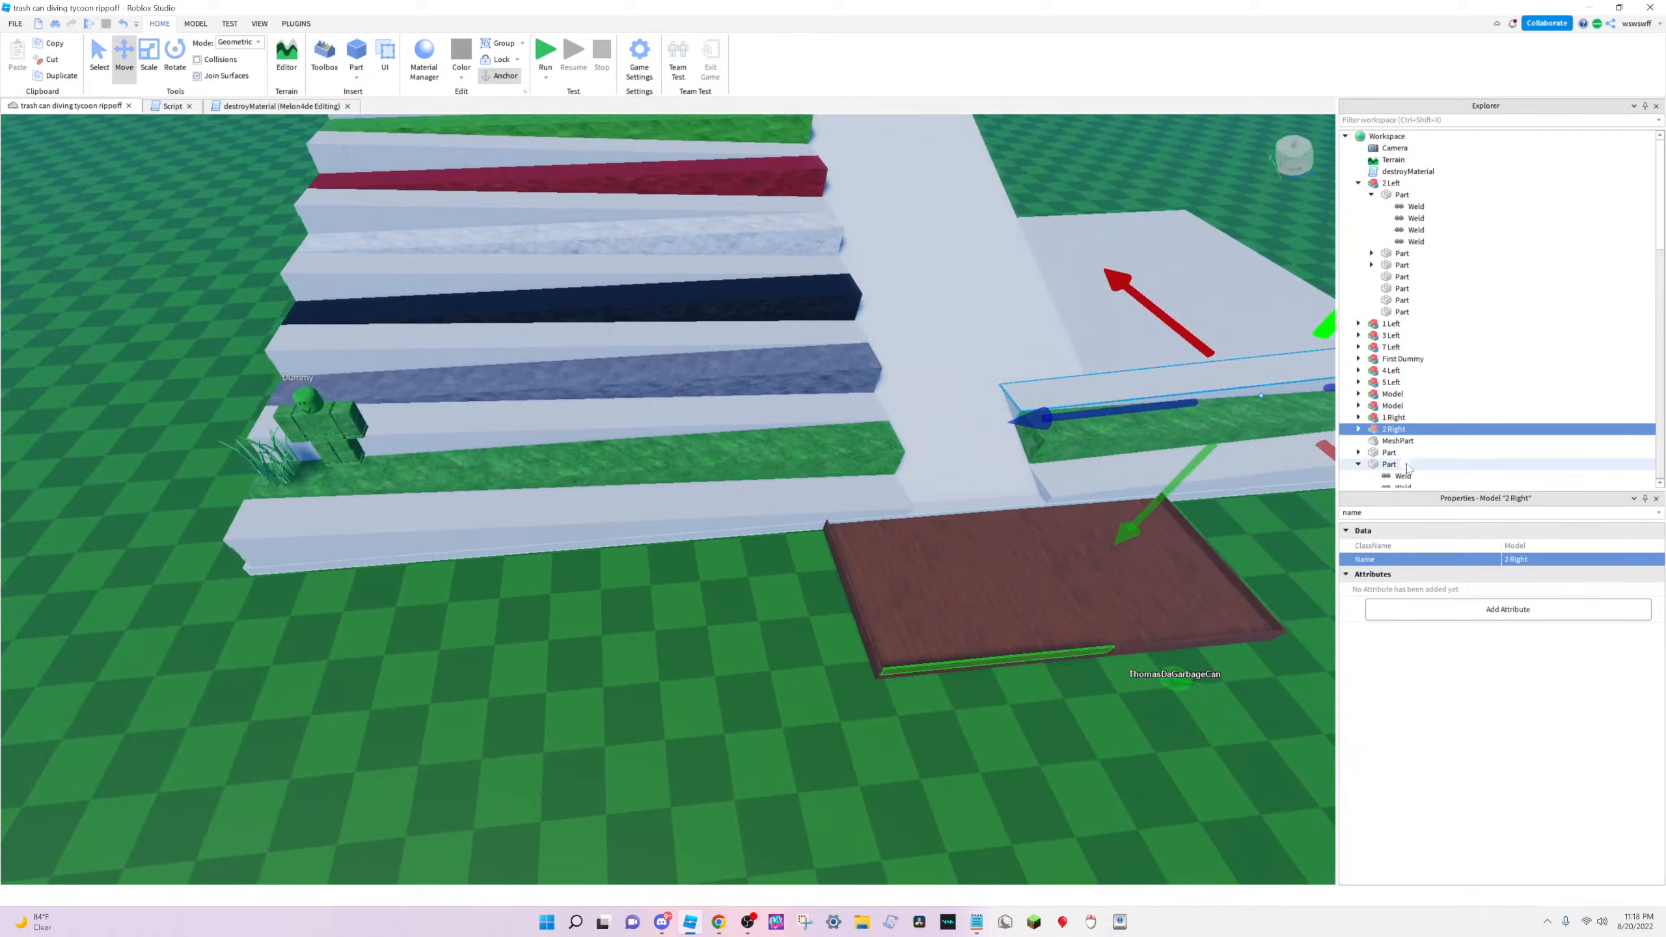
Tidy the expanded entries in the object tree, select the 2 Left model and list its parts
click(1358, 465)
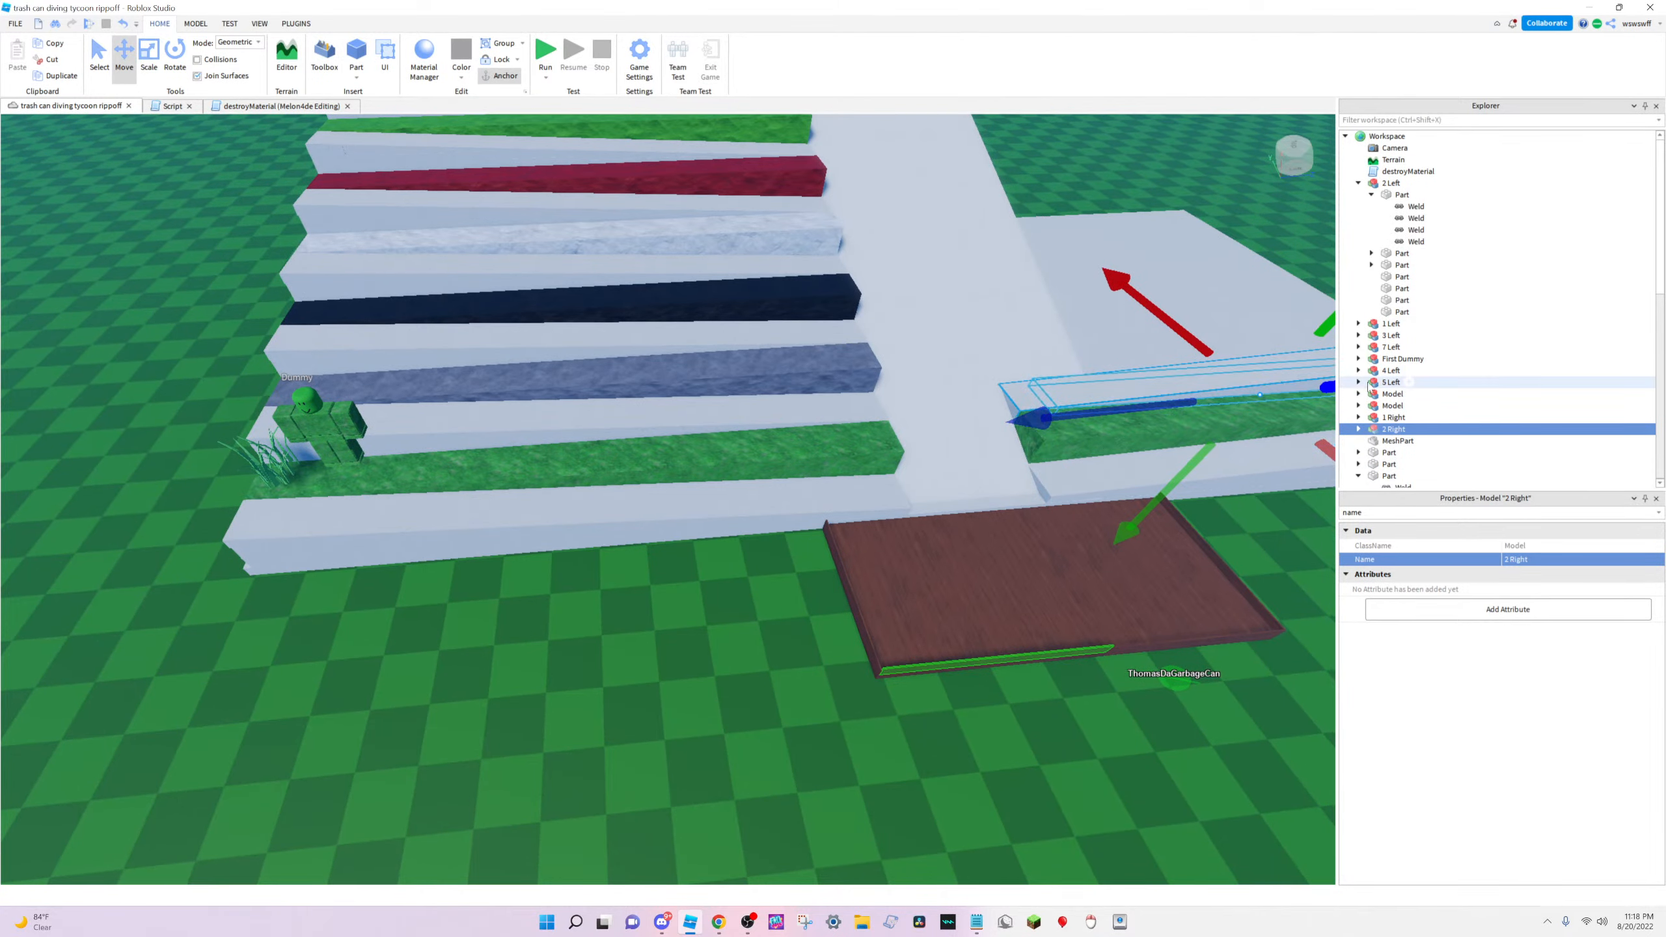
click(1358, 183)
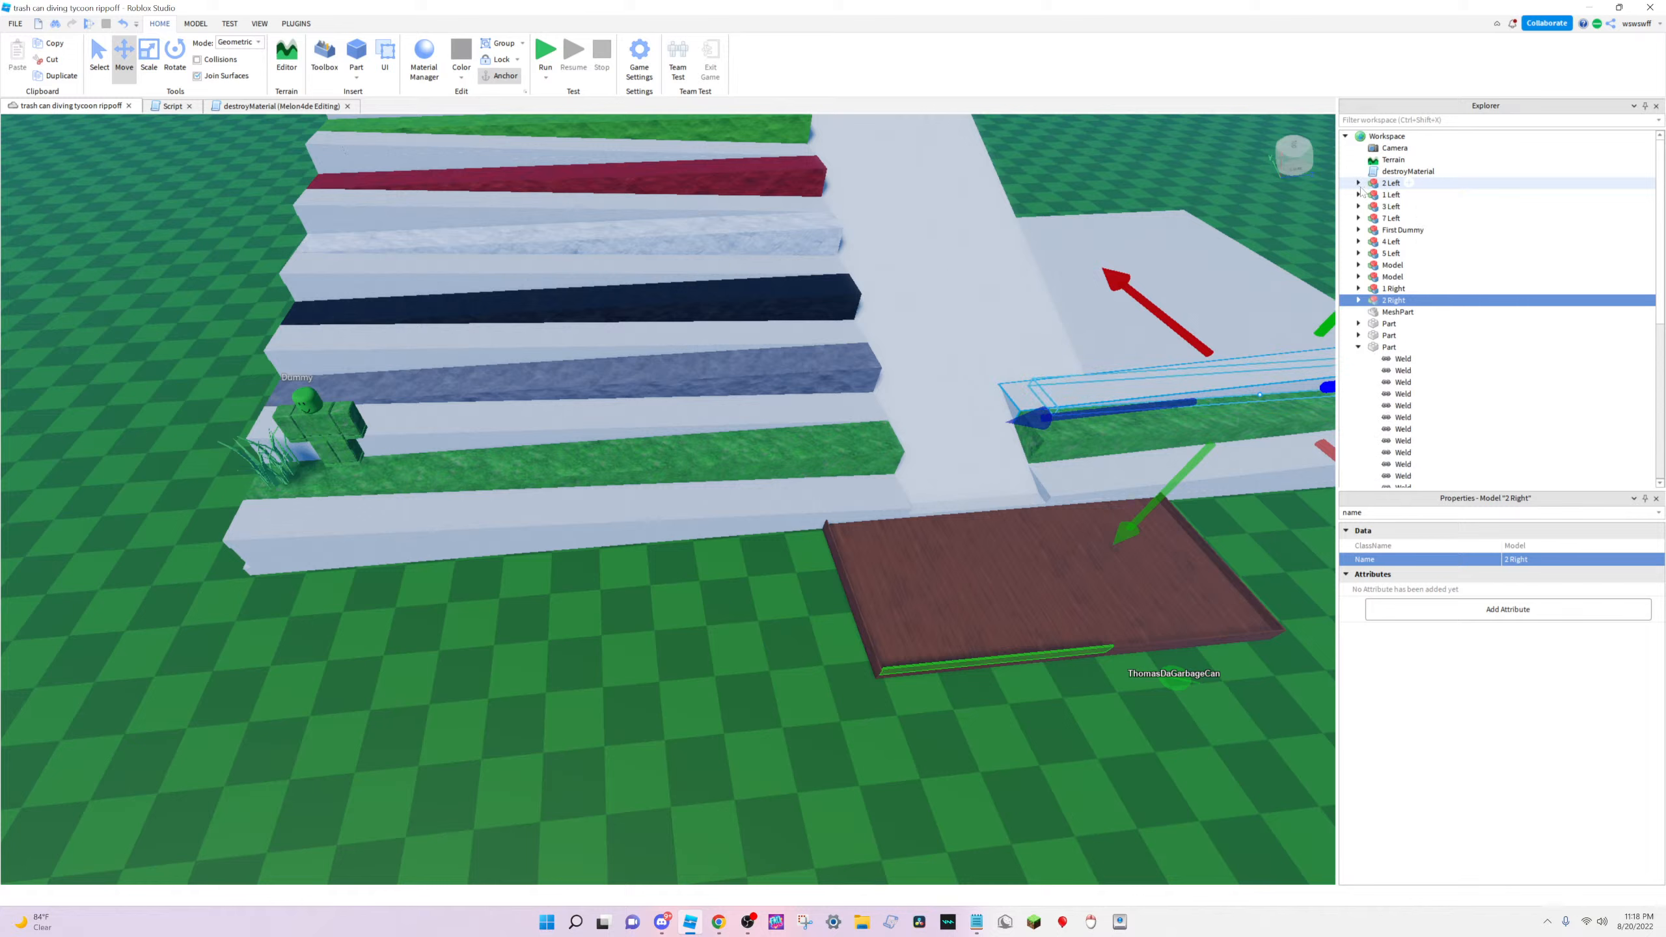
click(1392, 289)
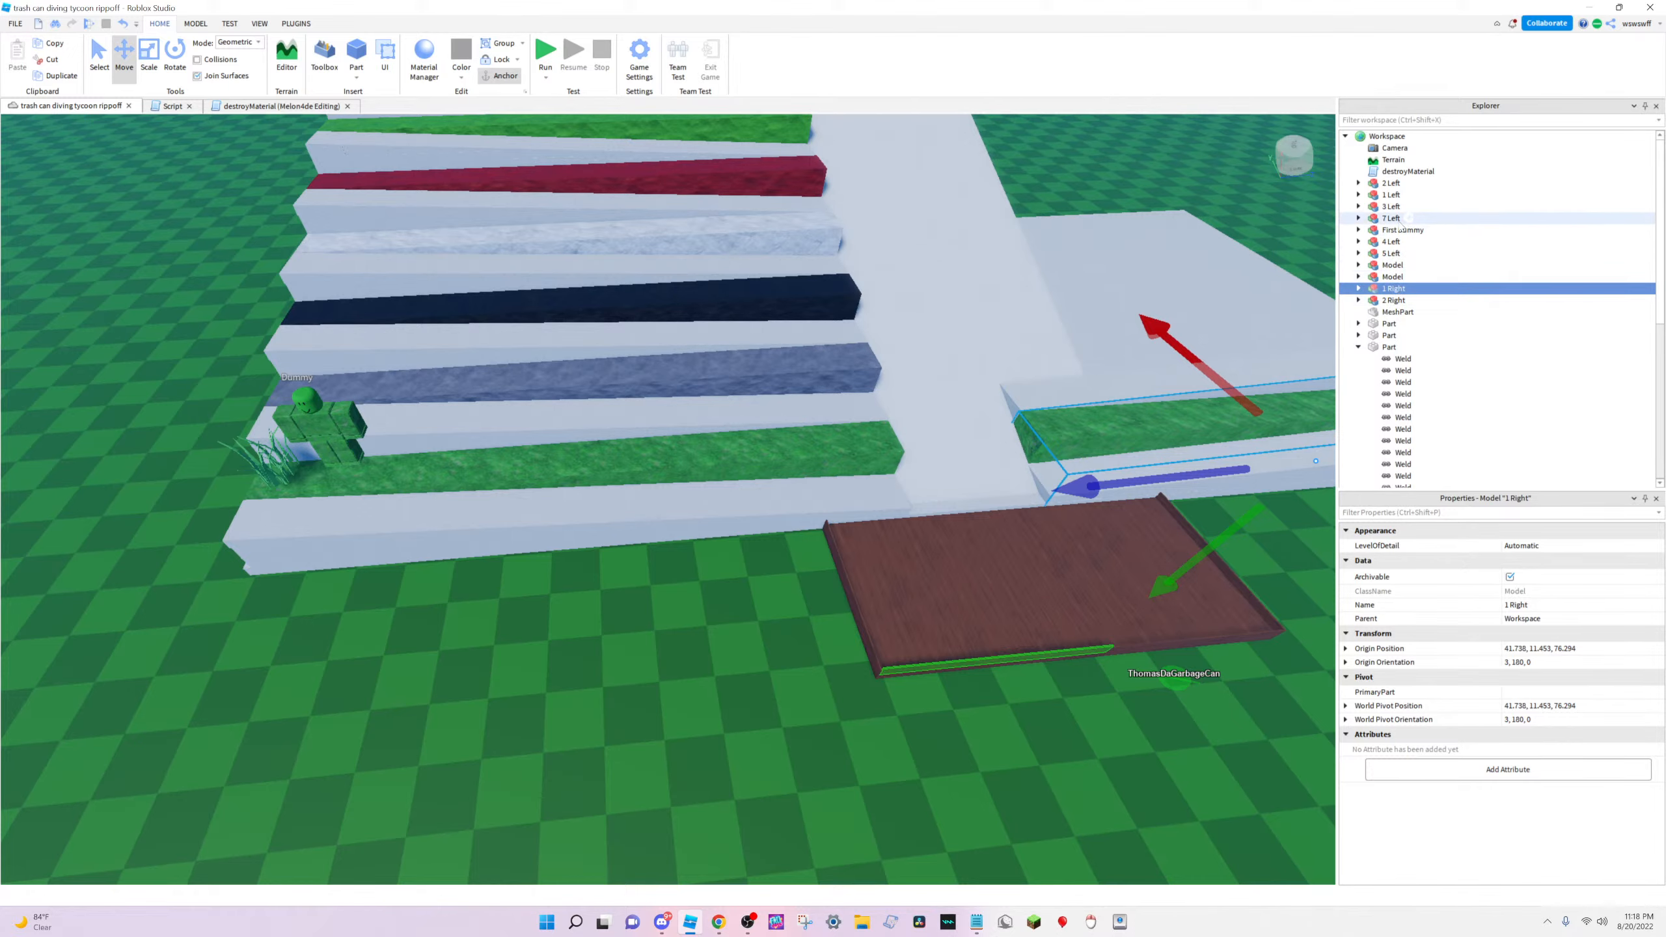
click(1391, 186)
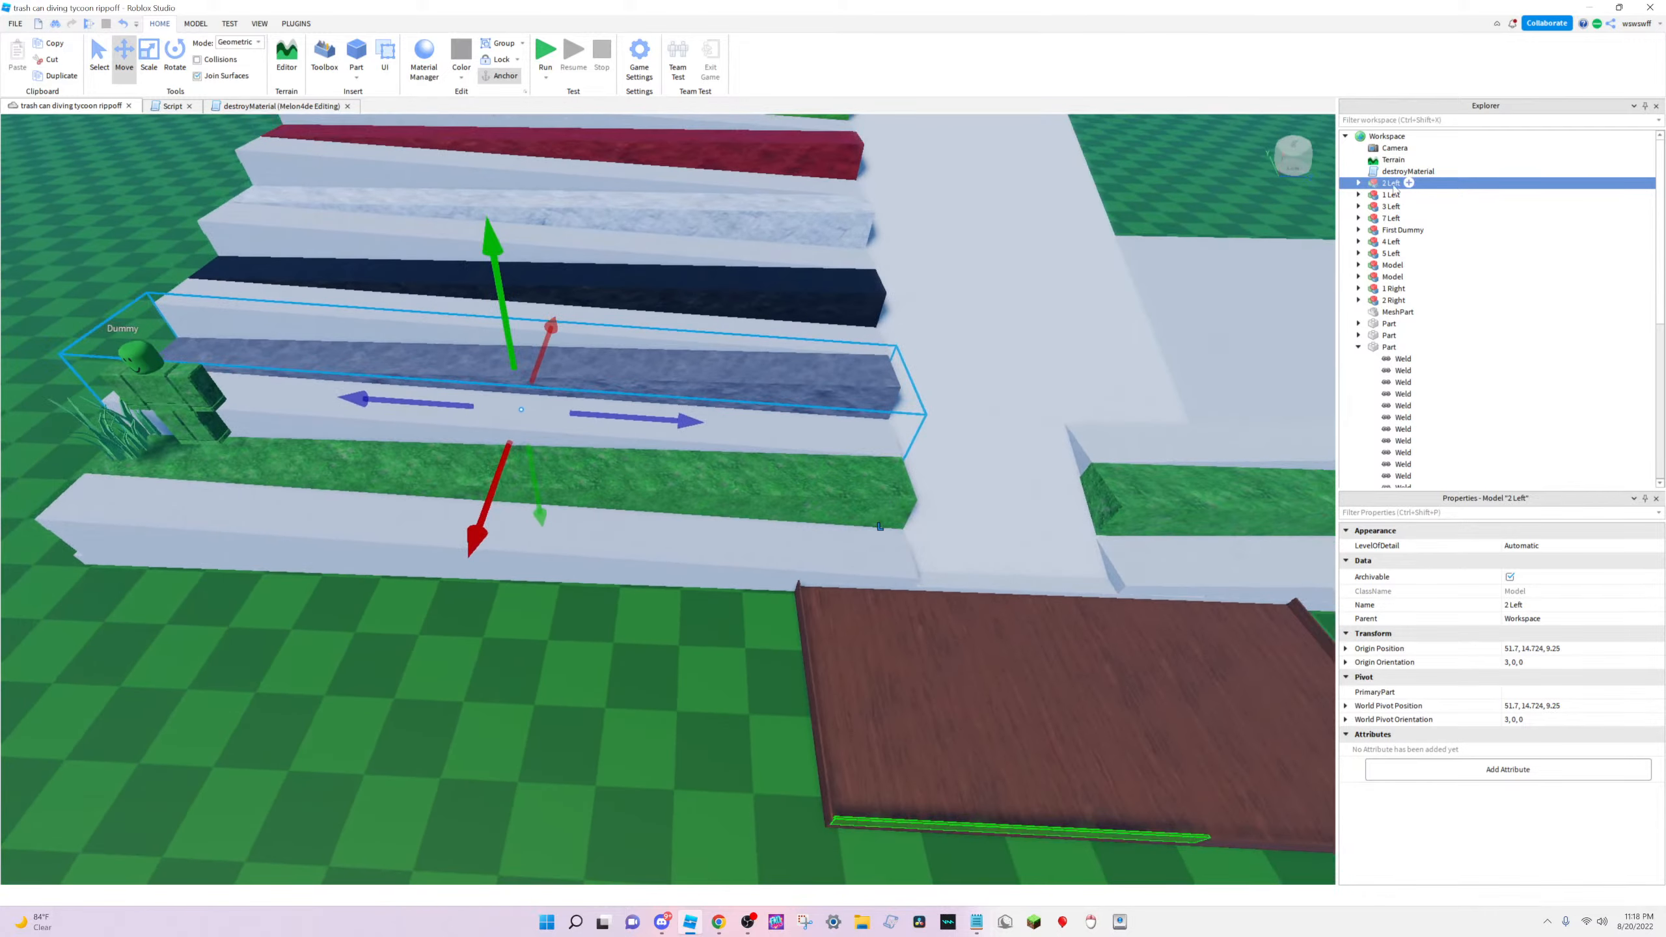
click(1357, 183)
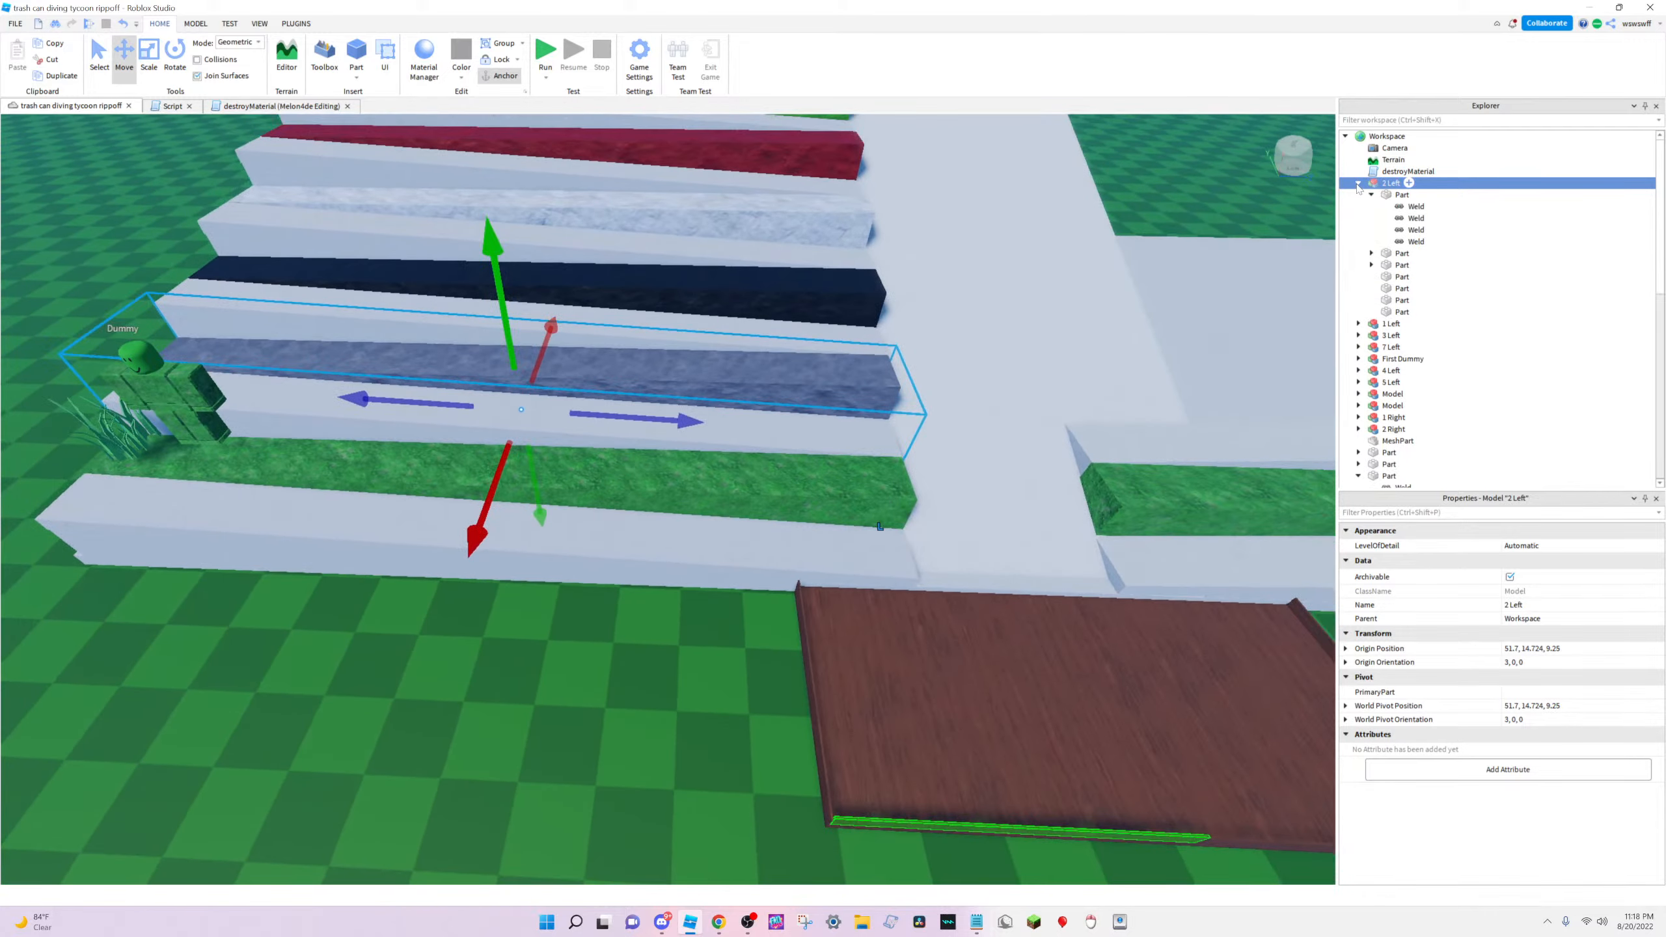
Select the slate bar and the invisible fifth part above it inside the 2 Left model
click(1377, 198)
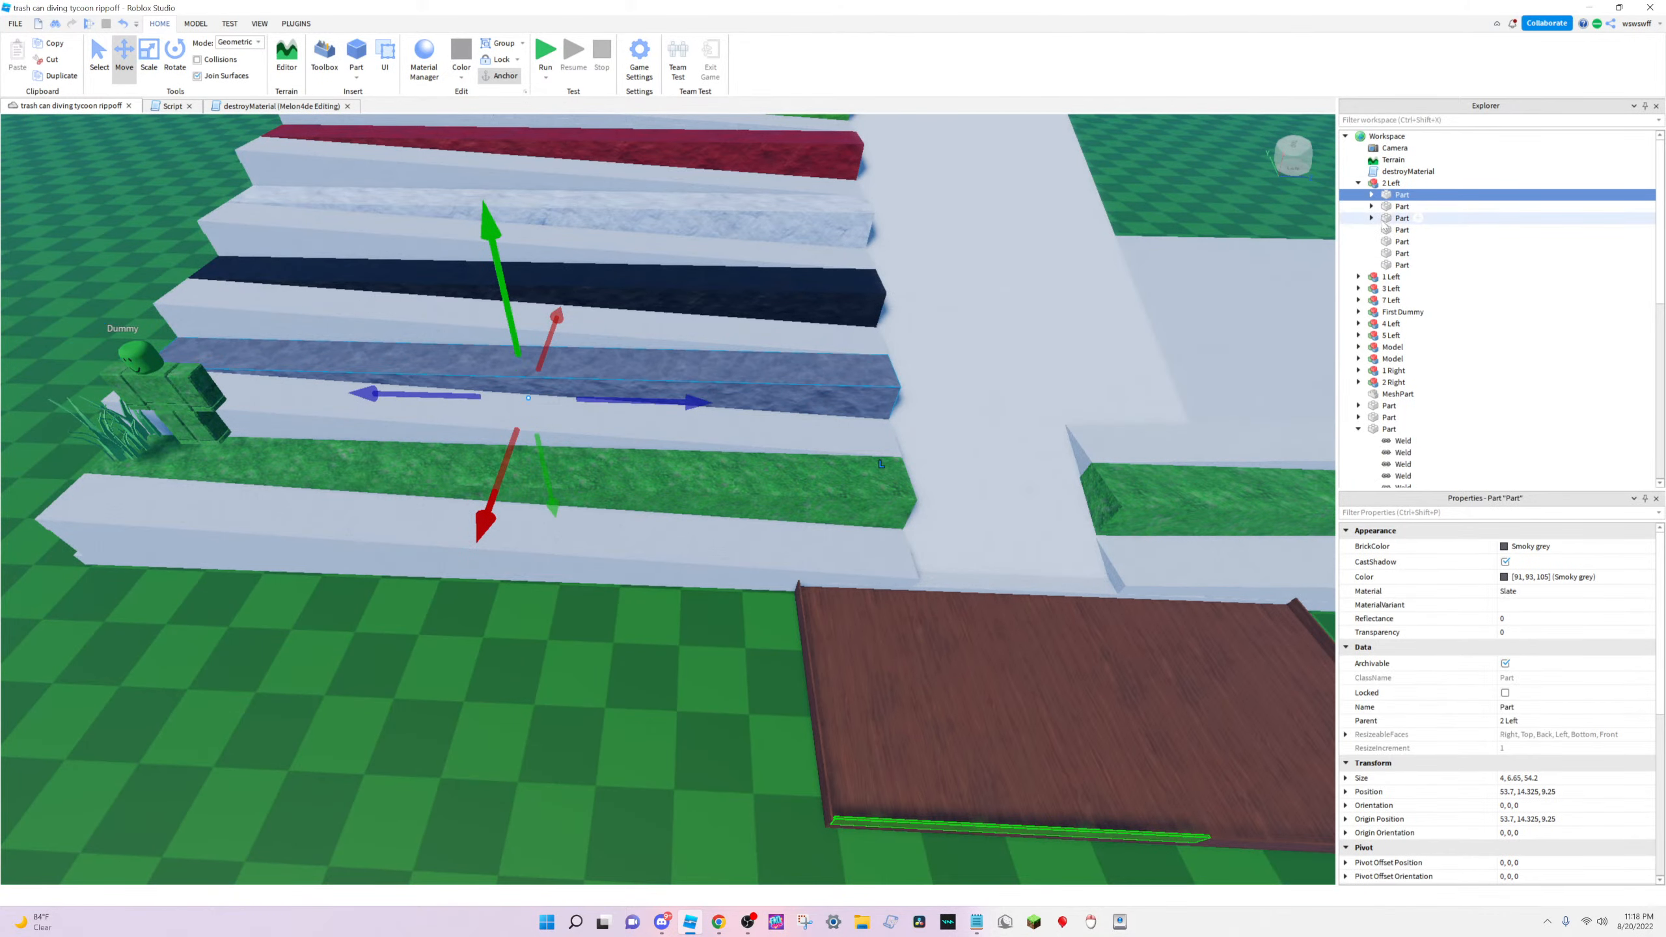
ctrl+click(1402, 265)
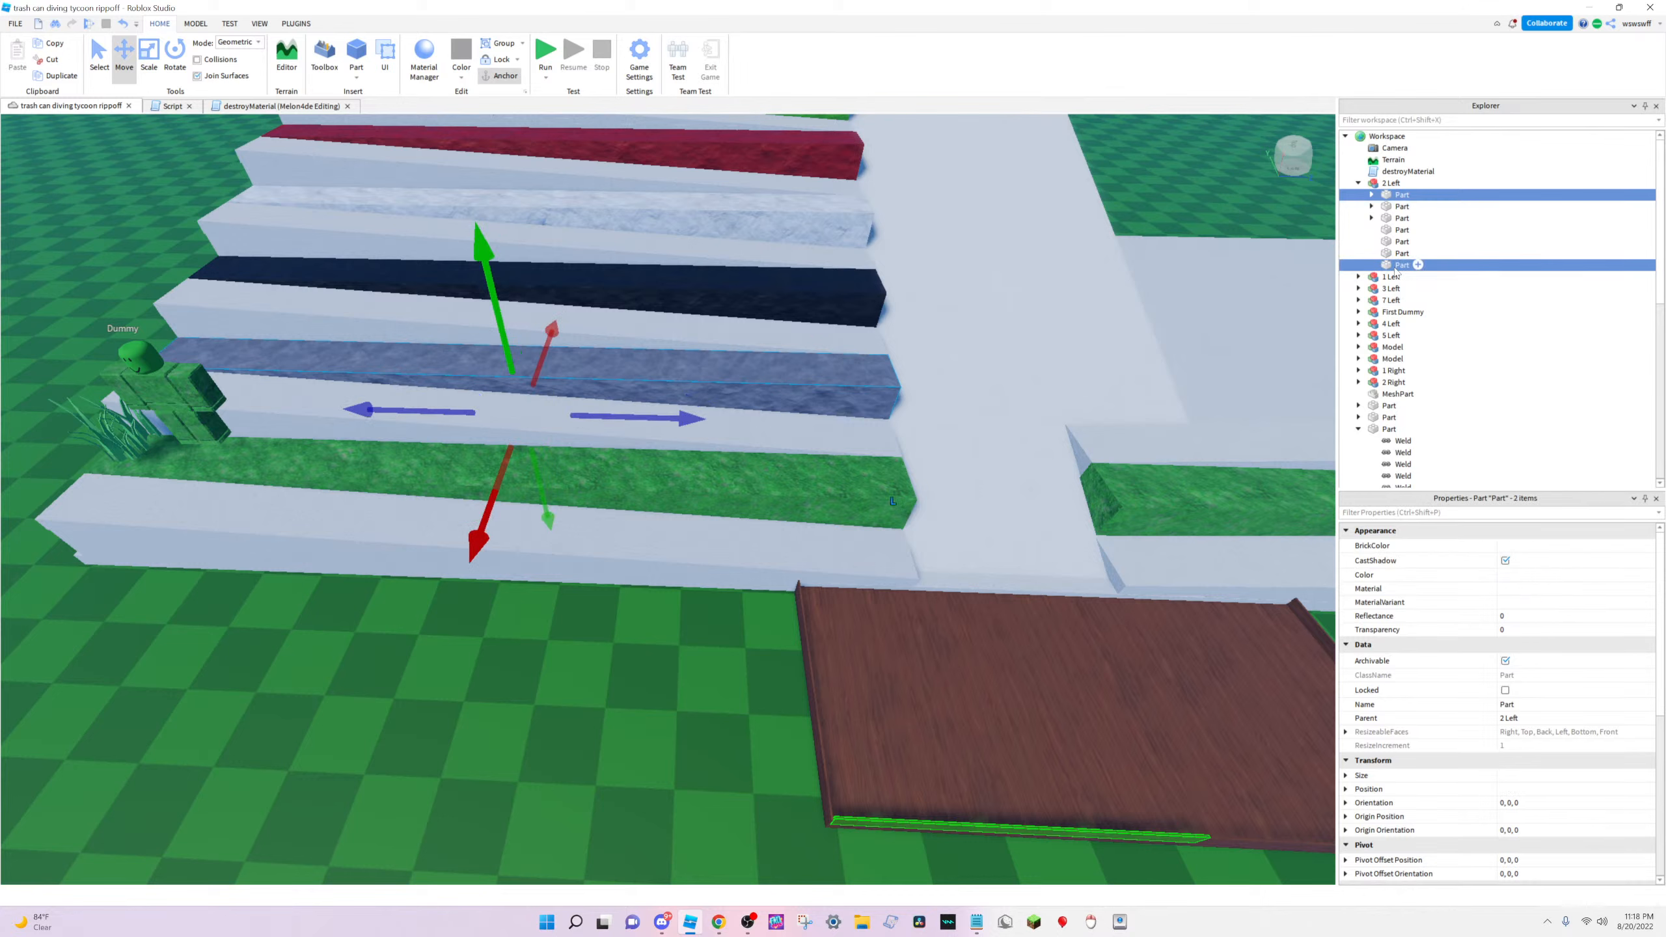
ctrl+click(1402, 265)
ctrl+click(1397, 254)
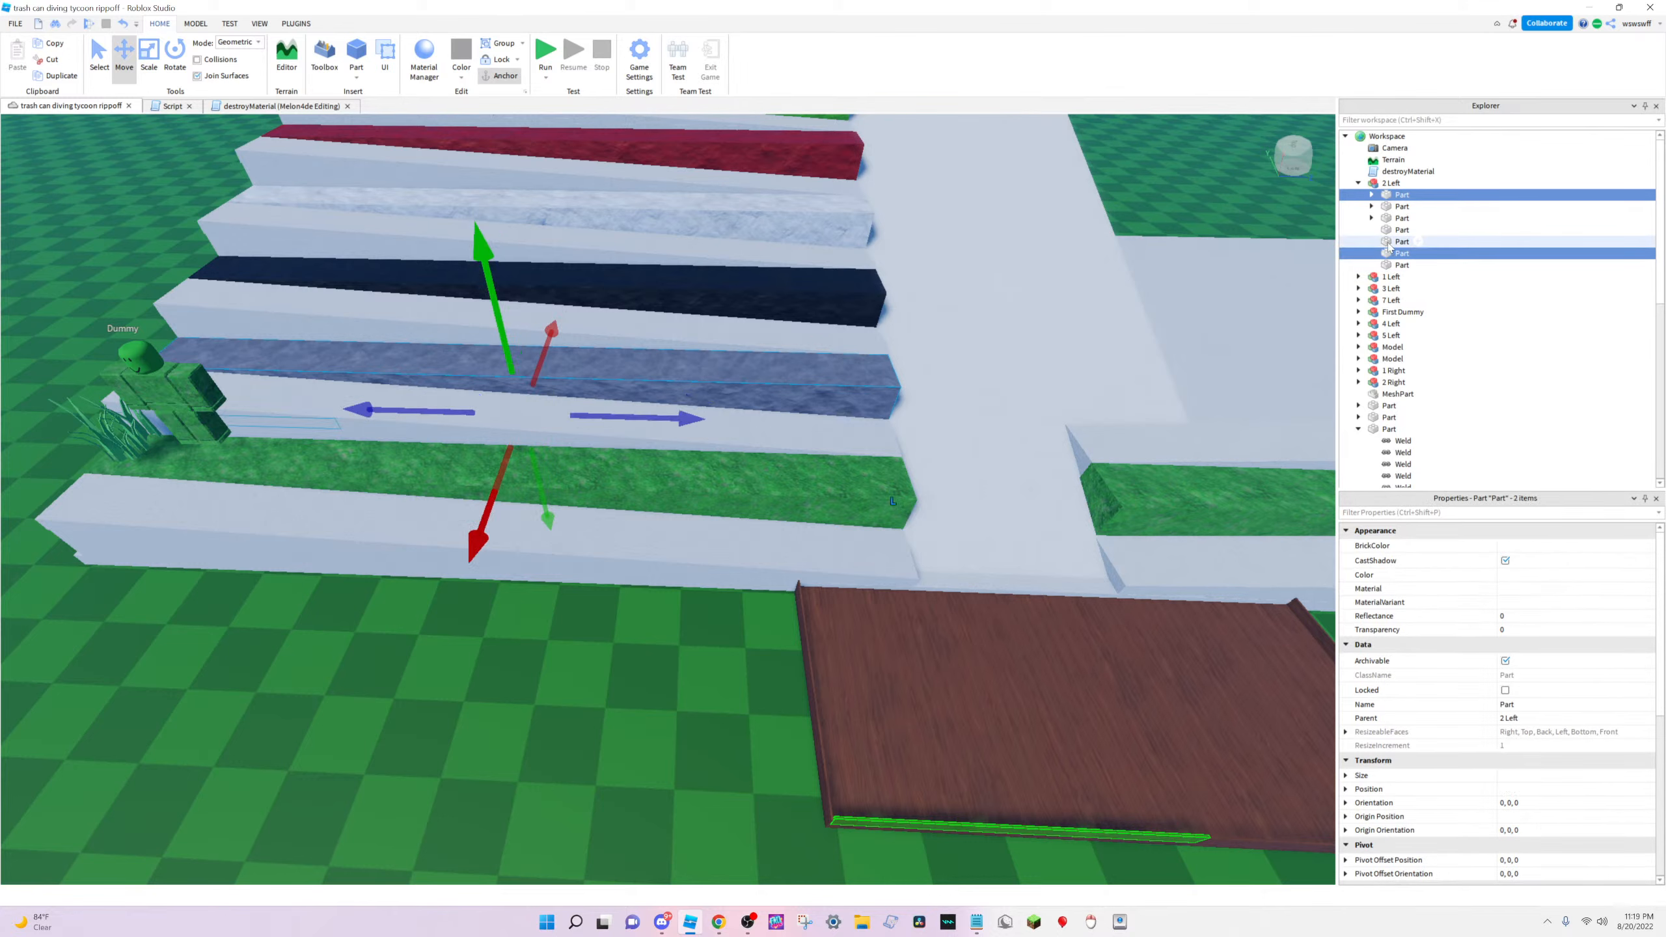
ctrl+click(1397, 253)
ctrl+click(1397, 242)
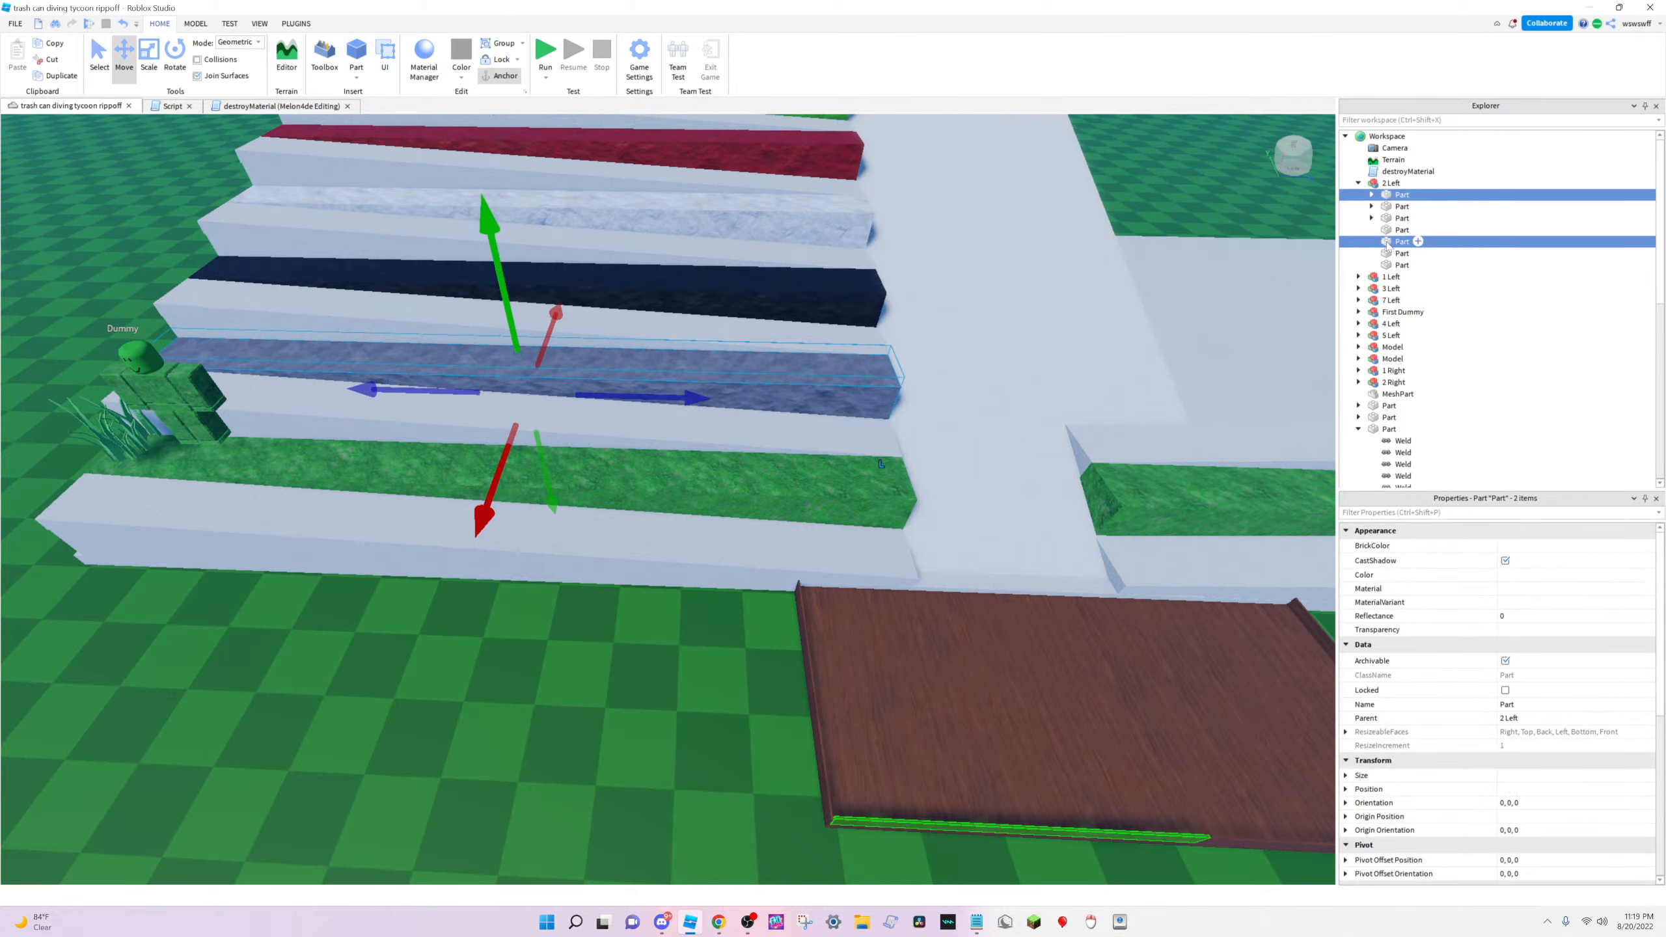
Duplicate the two selected parts and place the copies on the 2 Right shelf across the ramp
right_drag(859, 361, 719, 304)
key(w)
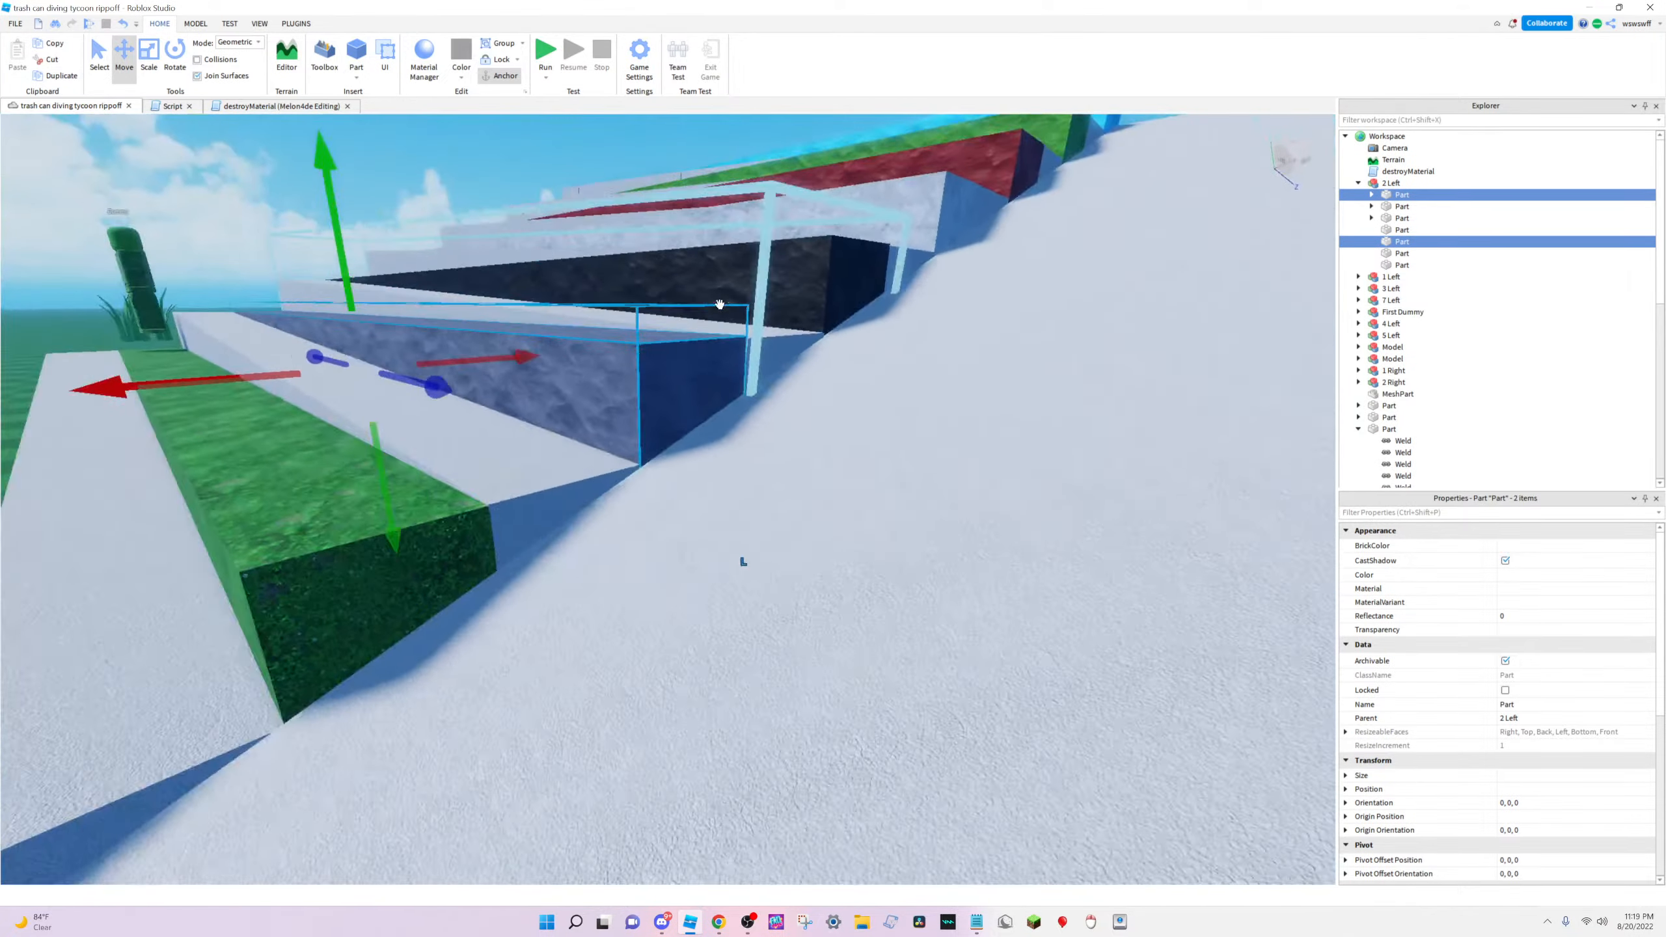
scroll(780, 558, up, 5)
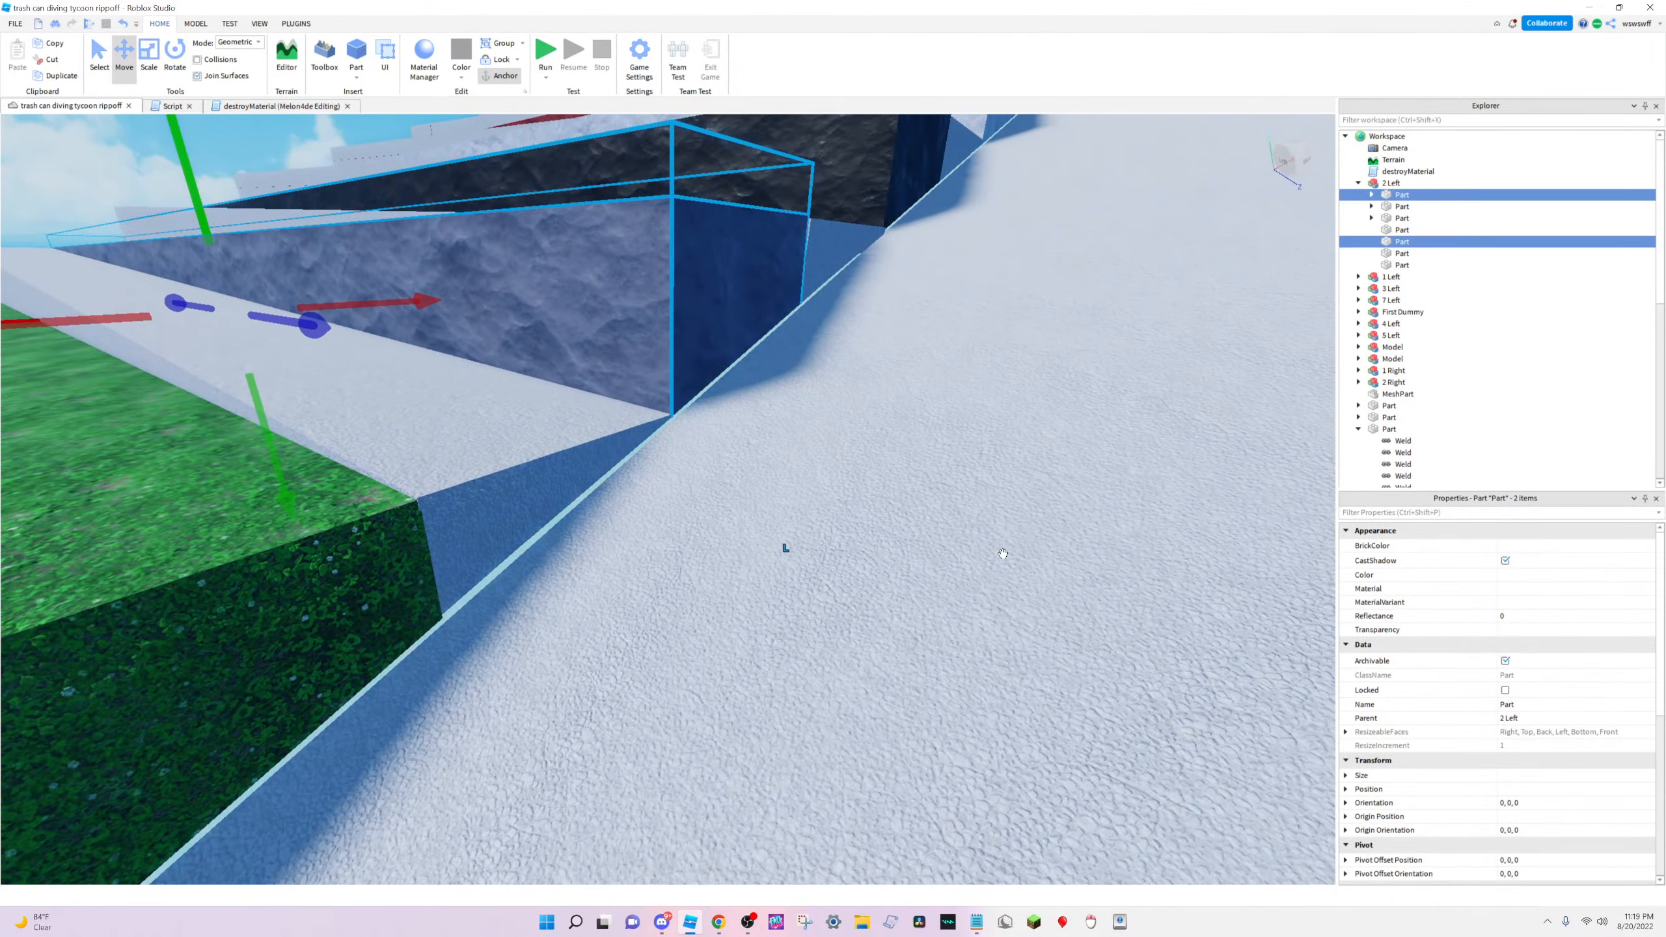
key(s)
right_drag(938, 658, 933, 698)
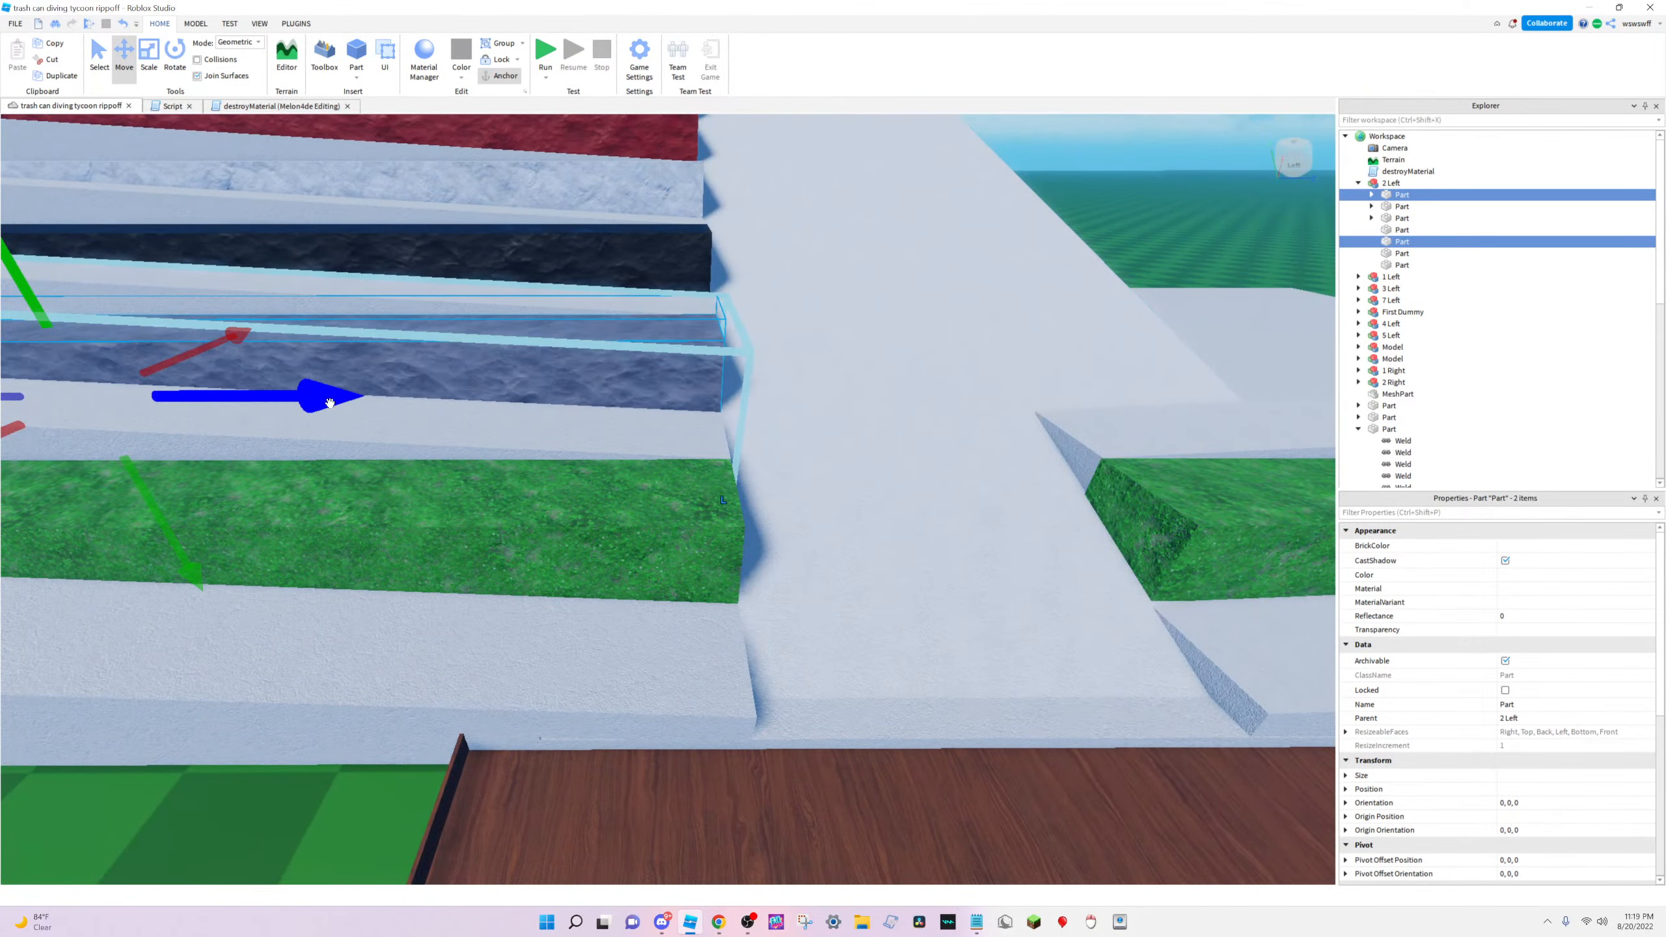
key(ctrl+d)
drag(319, 398, 866, 491)
key(s)
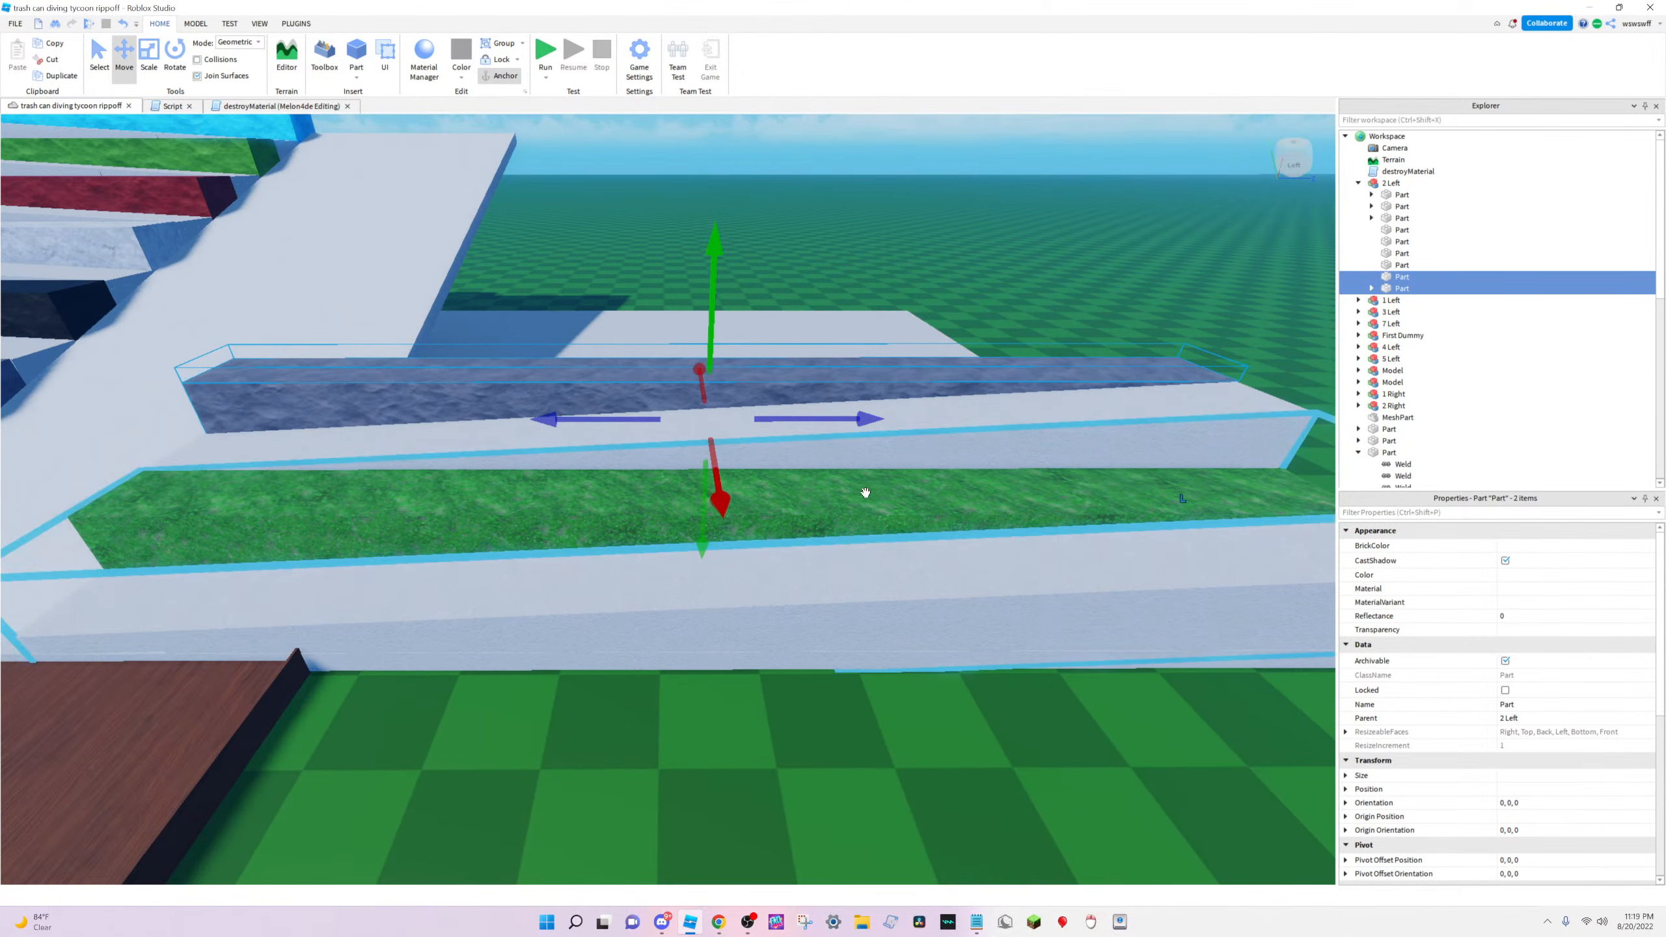
Move the duplicated slate bar and invisible part into the 2 Right model, and align their outer end with the shelf's end
drag(1394, 282, 1442, 405)
right_drag(898, 385, 512, 559)
drag(513, 560, 176, 573)
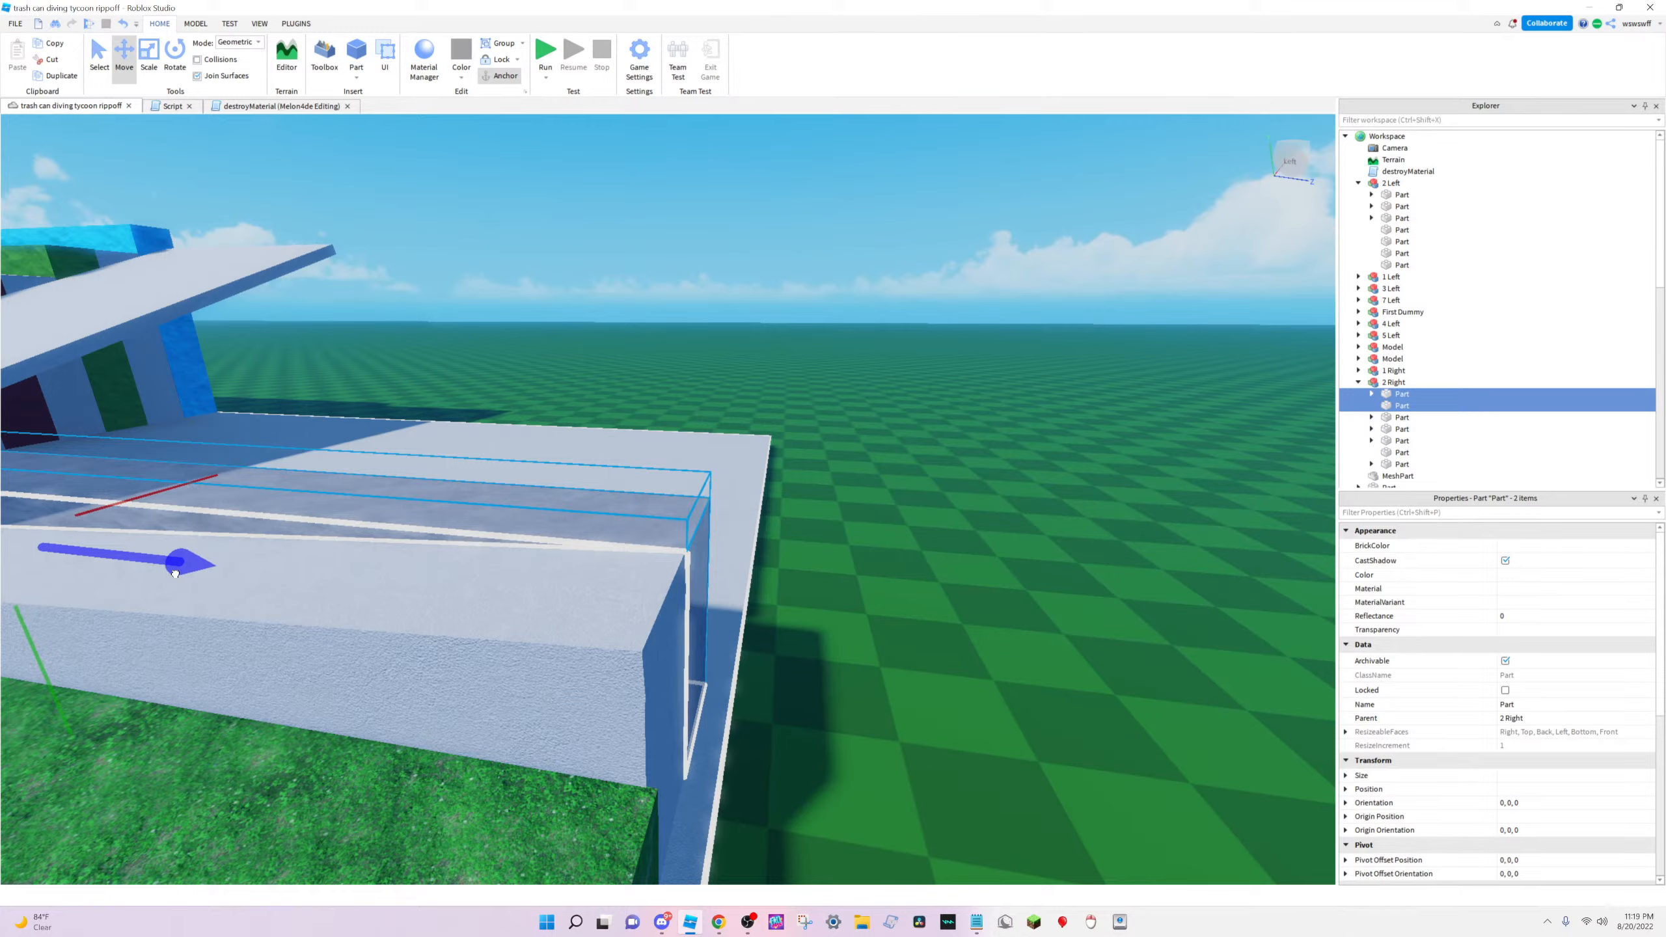
drag(175, 573, 175, 573)
click(950, 640)
key(s)
key(a)
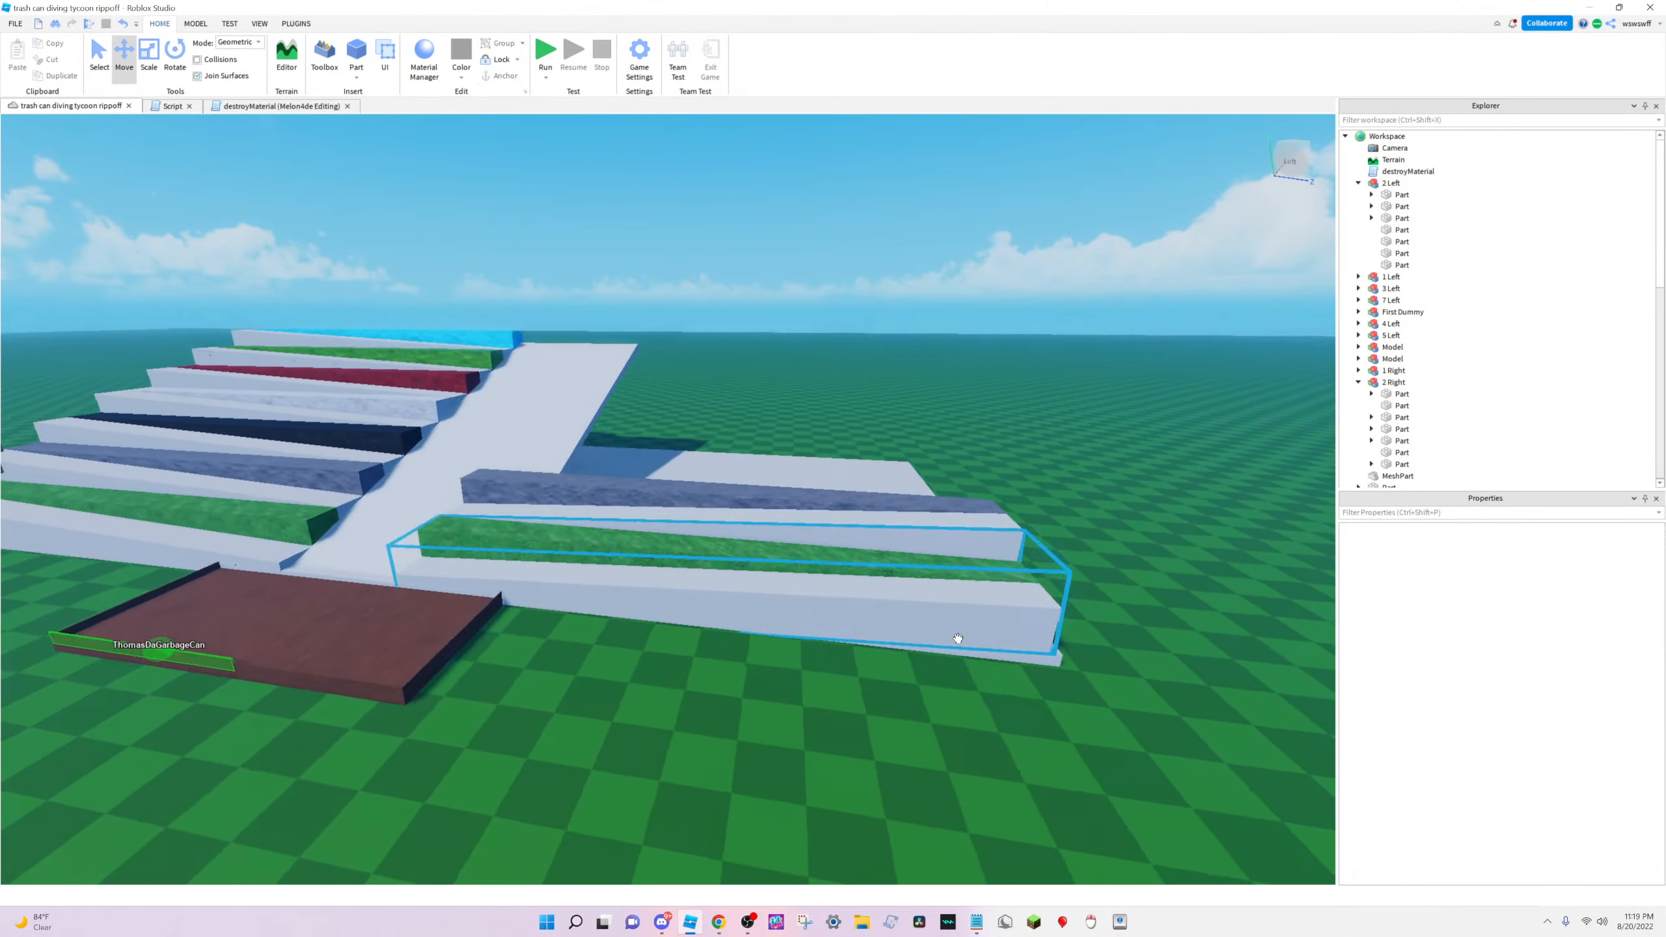
Select the loose invisible part hovering above the grass-topped shelf across the ramp, and move it into the 1 Right model
right_drag(958, 638, 955, 638)
key(w)
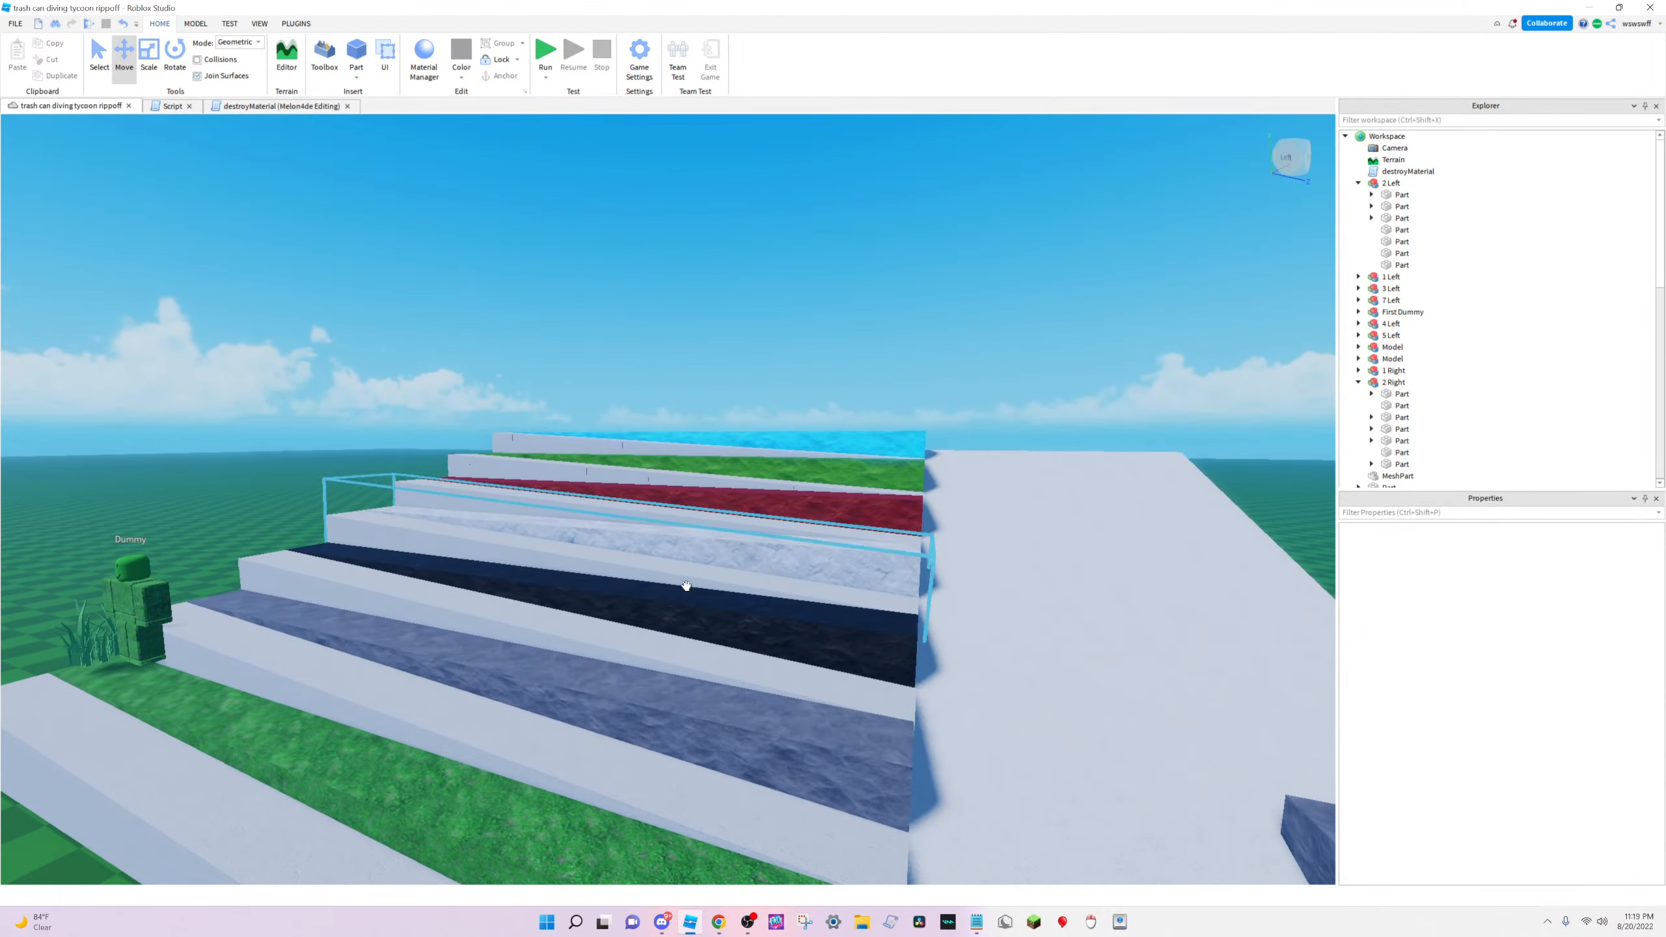
right_drag(780, 596, 826, 550)
click(859, 536)
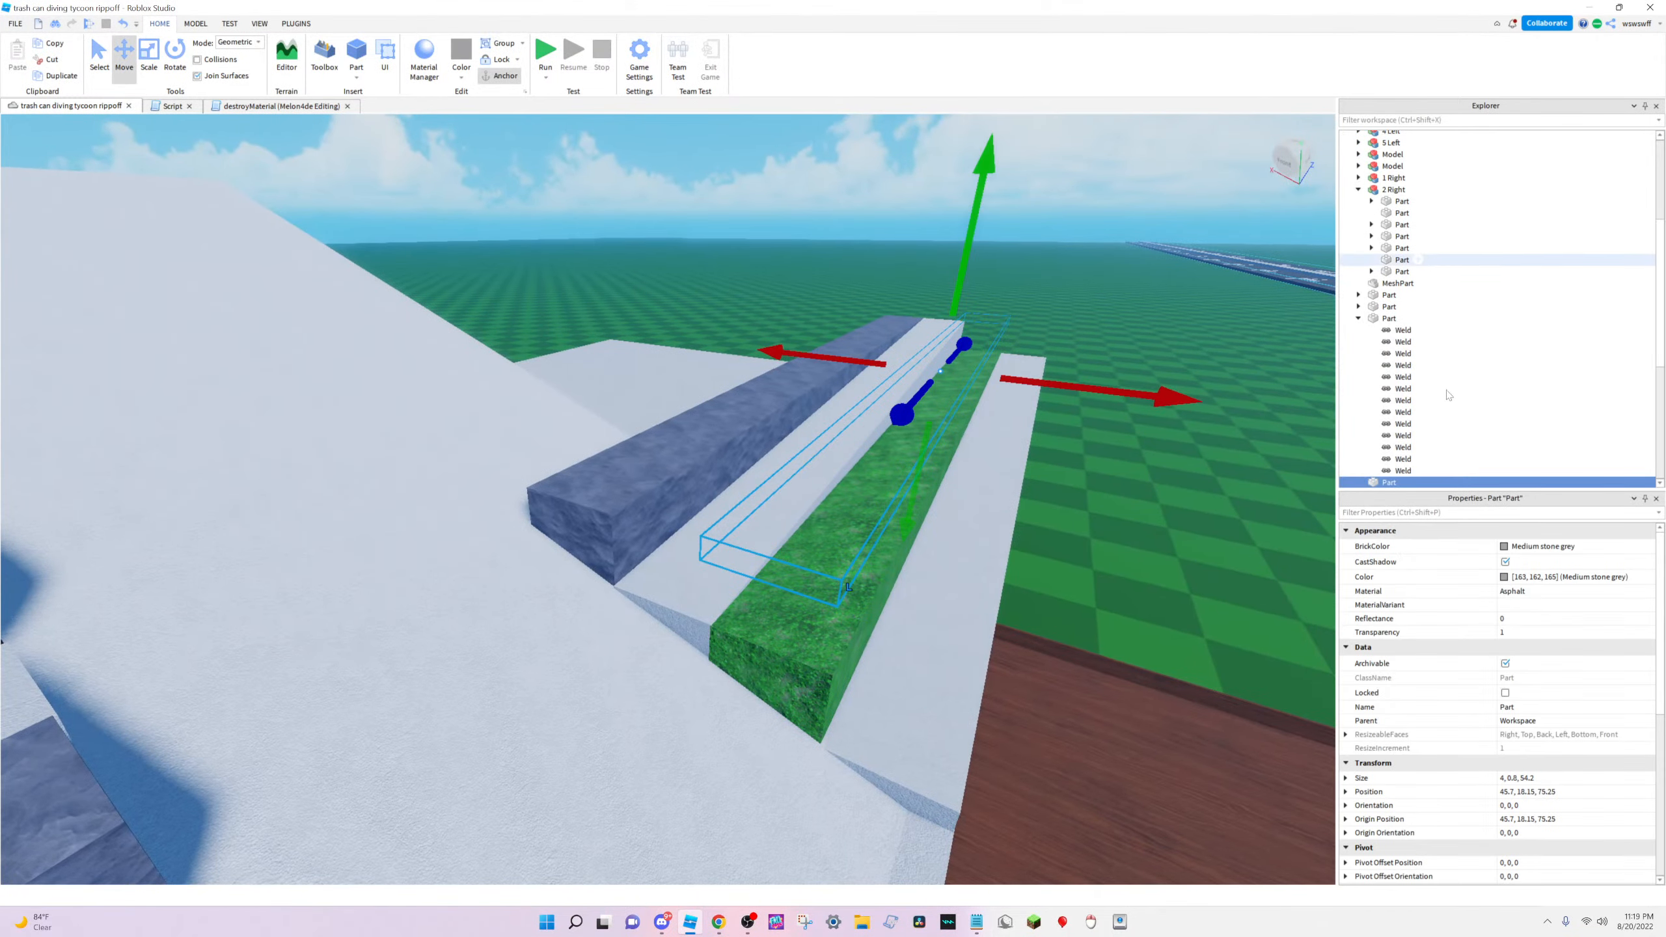
right_drag(845, 513, 844, 514)
key(d)
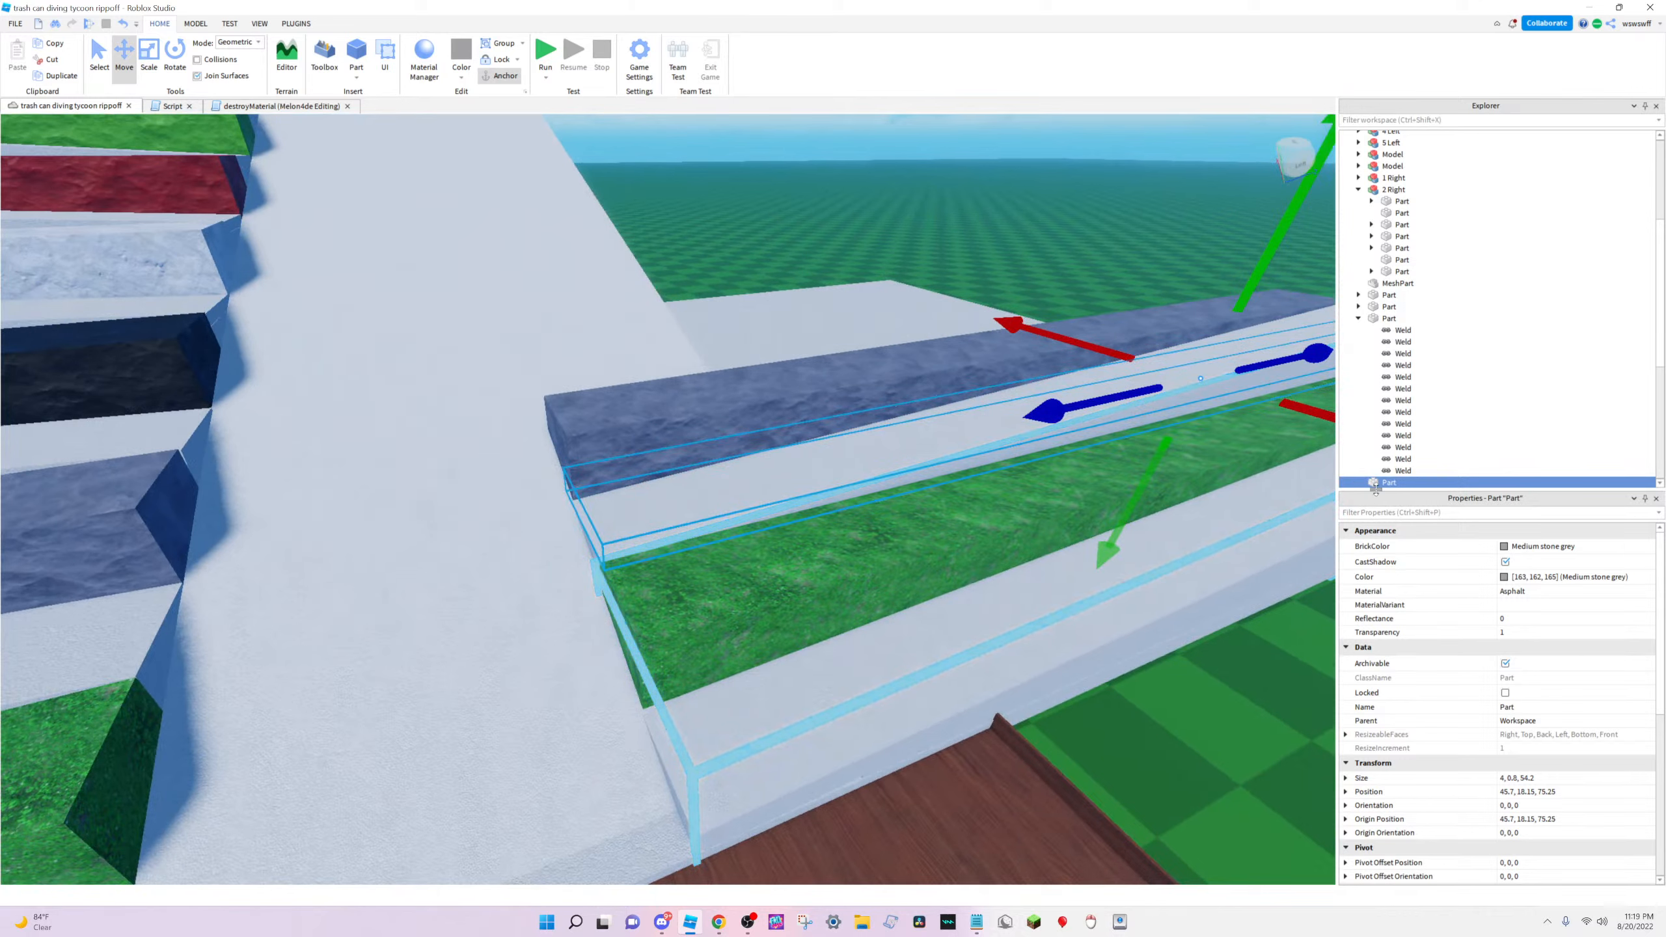
drag(1389, 482, 1411, 374)
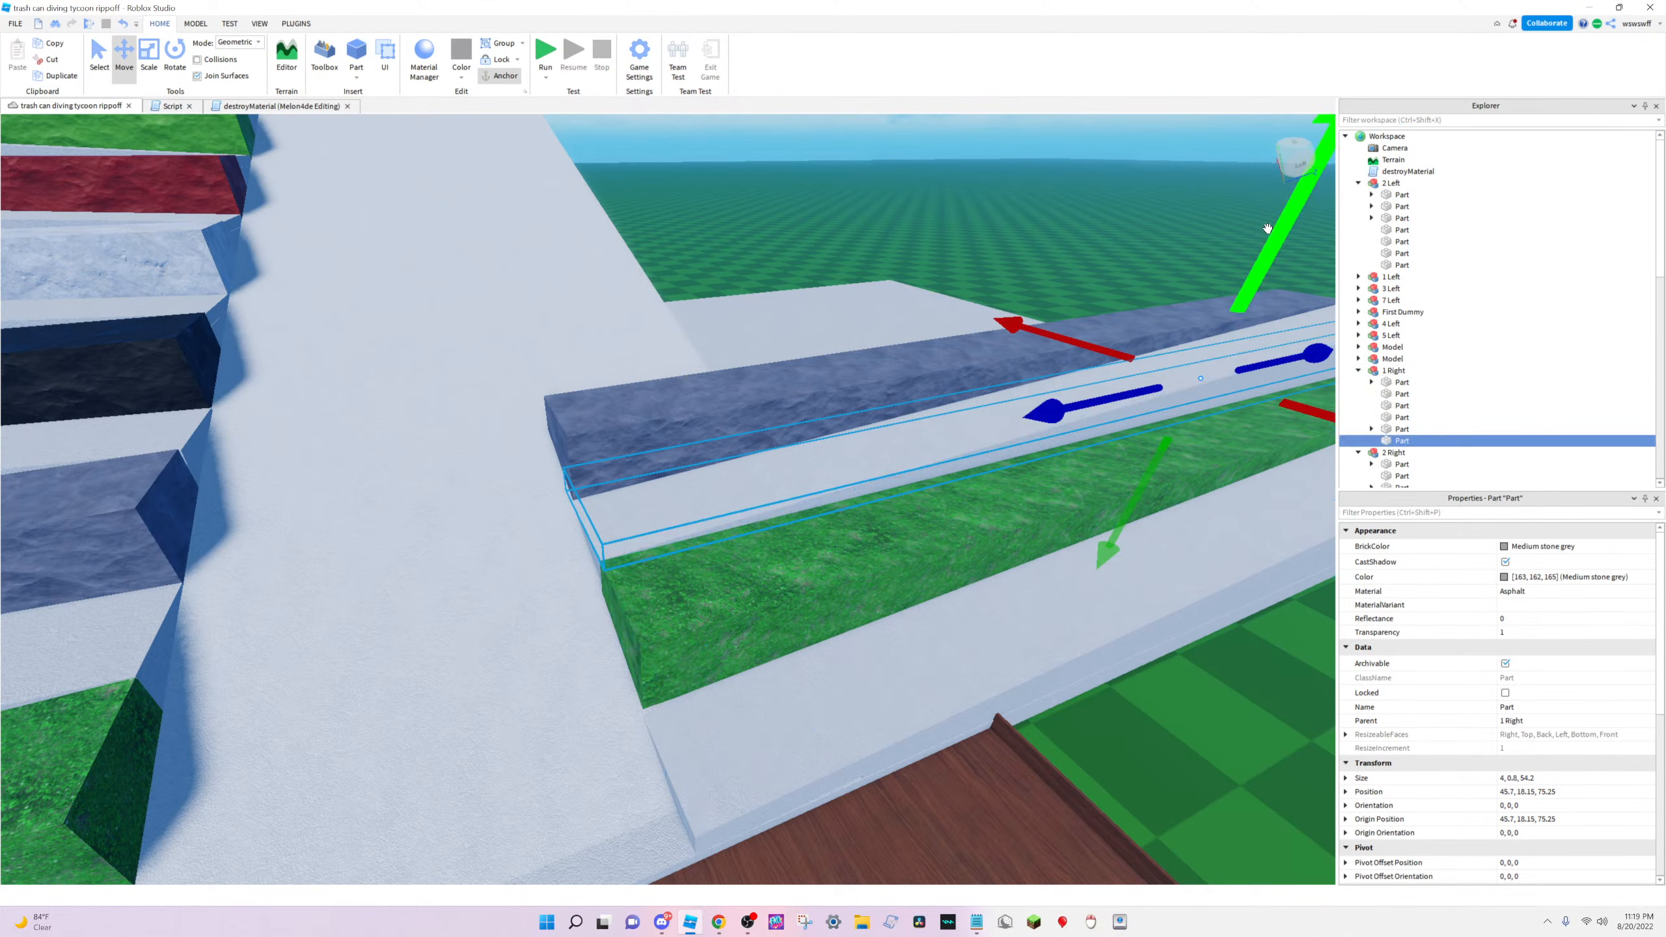
Lower the invisible part onto the grass bar at height 15, and shift it lengthwise to about Z 76.2
drag(1268, 232, 1259, 320)
key(d)
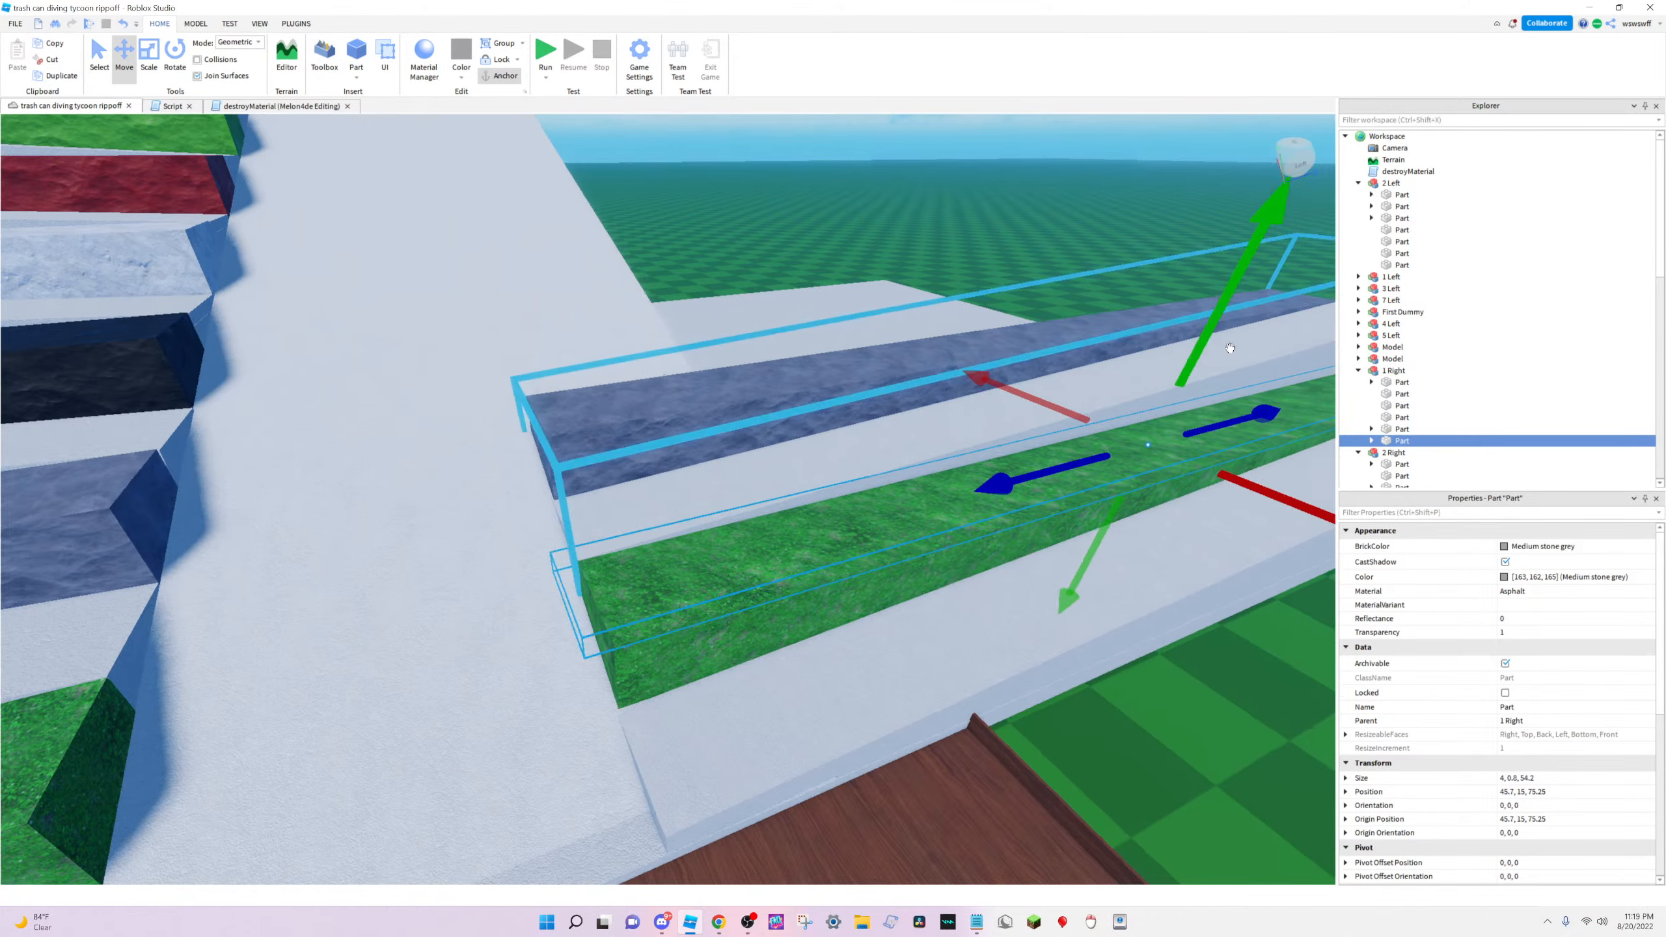
right_drag(1259, 320, 901, 473)
drag(813, 499, 840, 502)
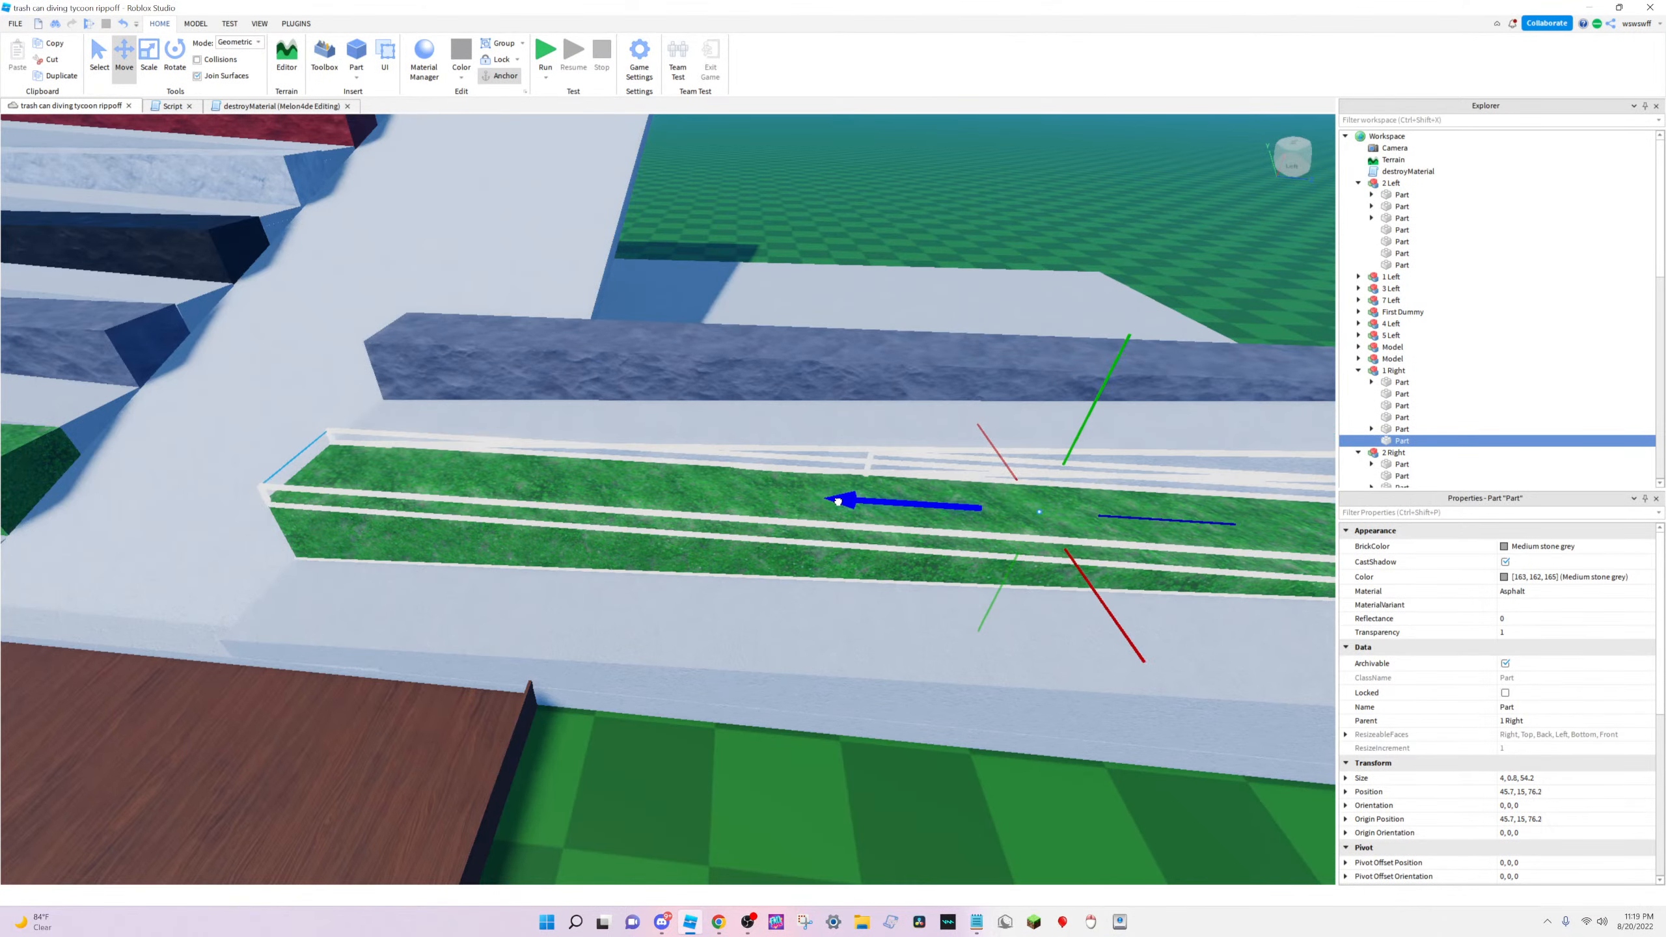
Examine the parts inside the 1 Right model one by one, and clear the selection
click(1402, 382)
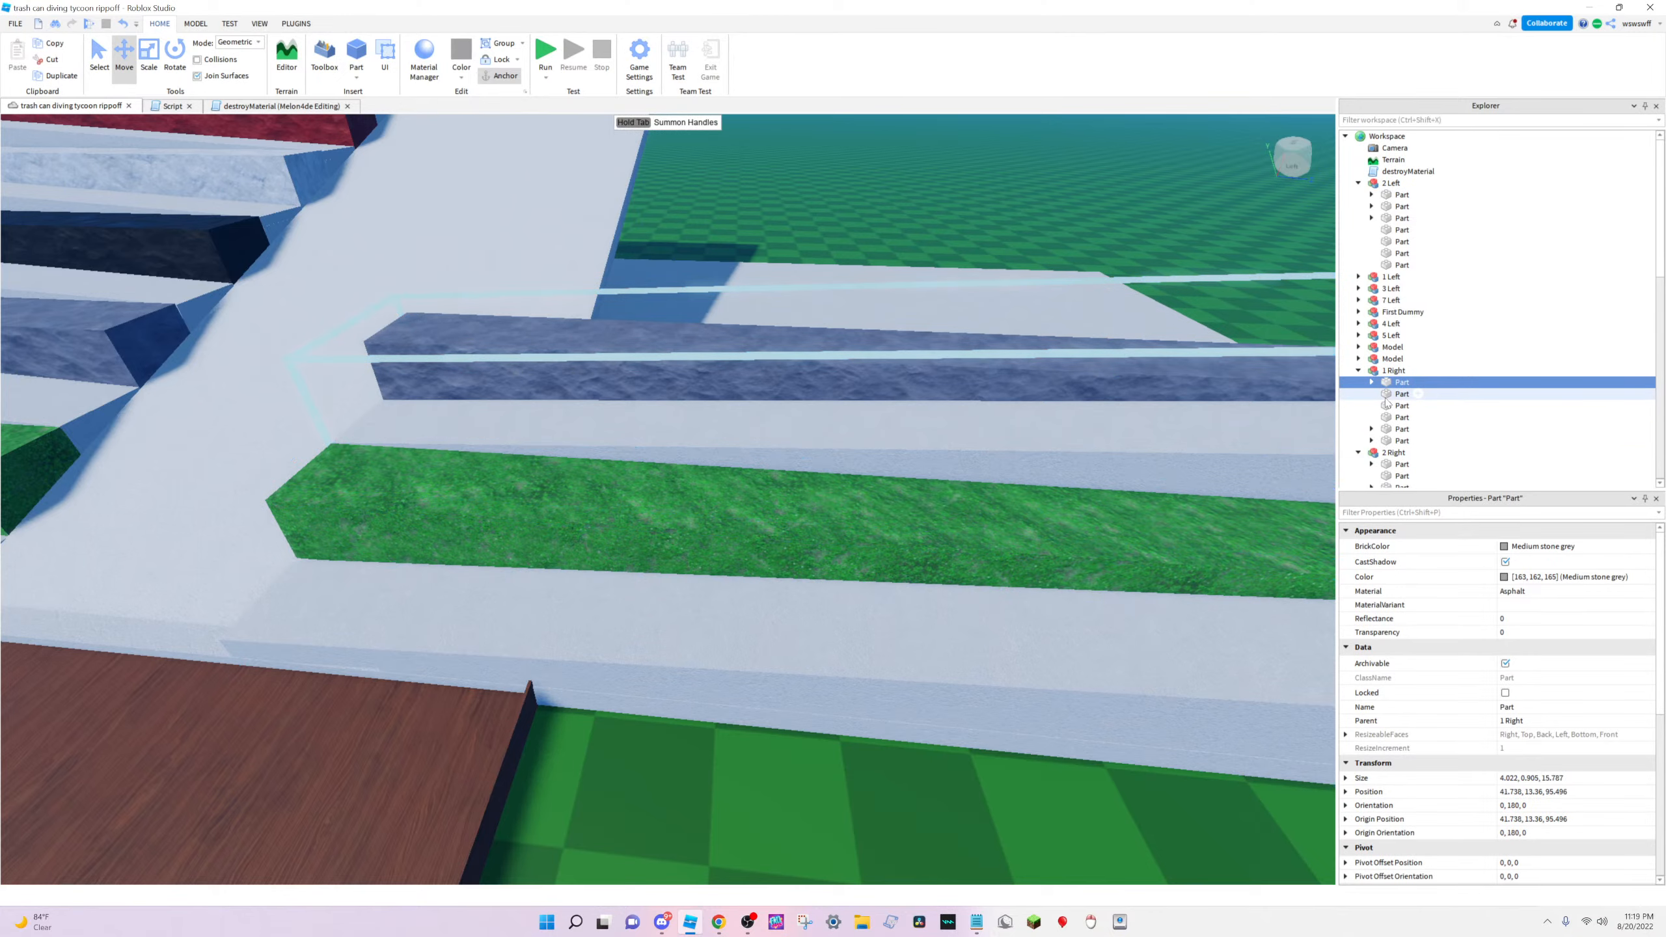
key(s)
right_drag(984, 410, 805, 661)
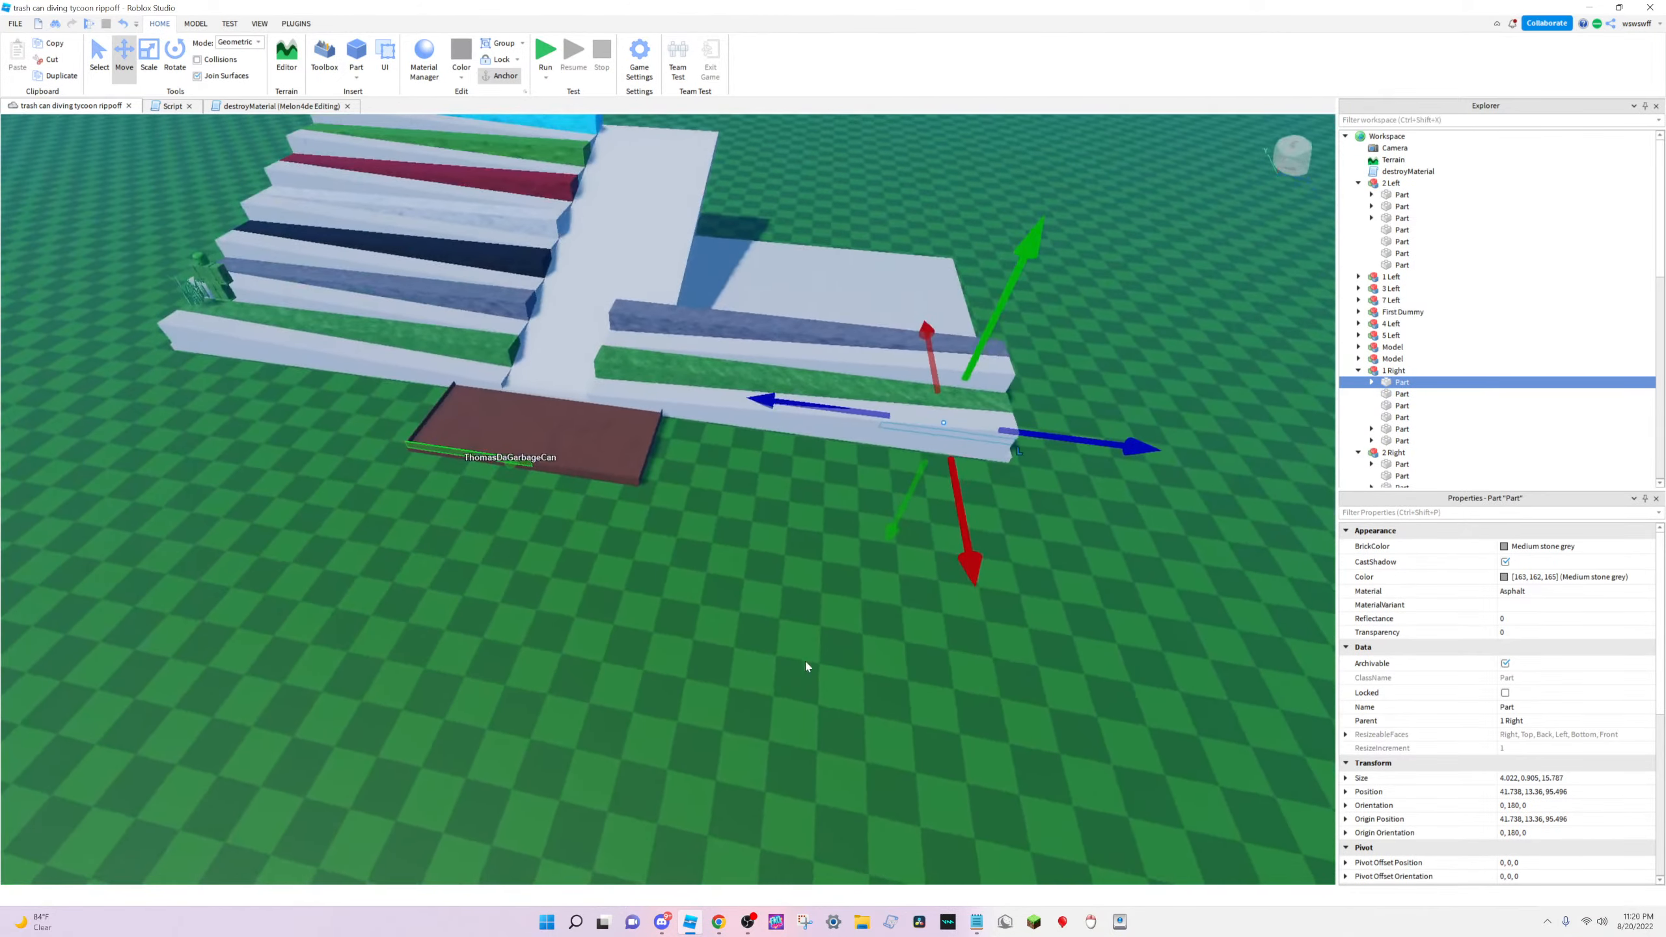
click(1402, 394)
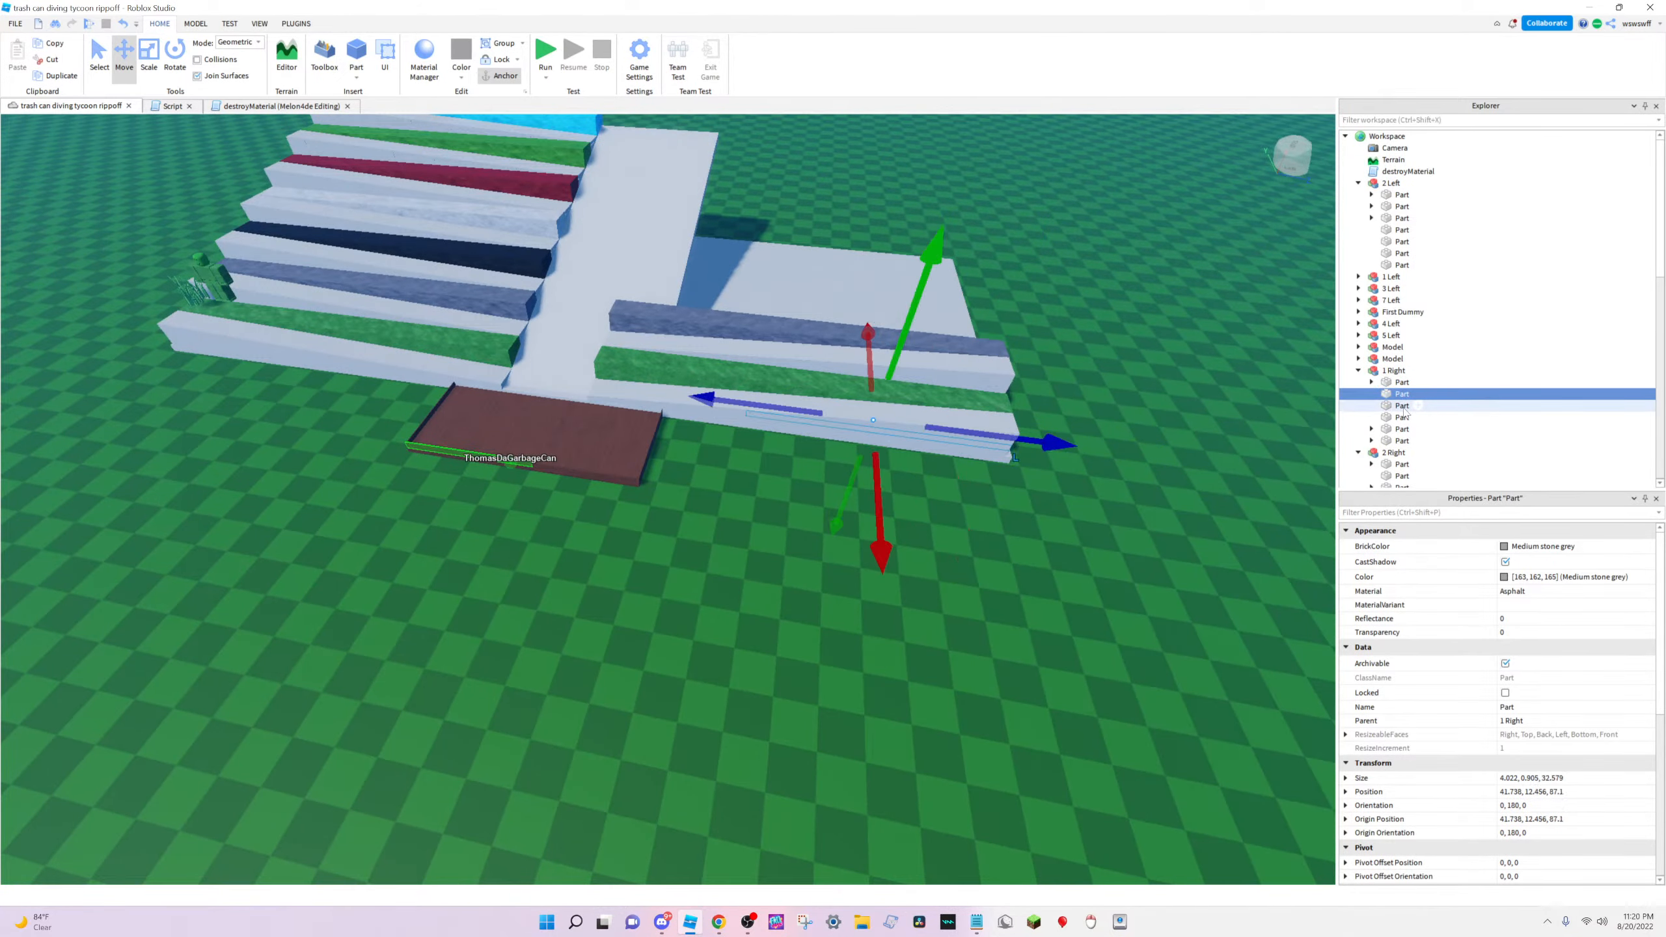
click(1402, 405)
click(1397, 417)
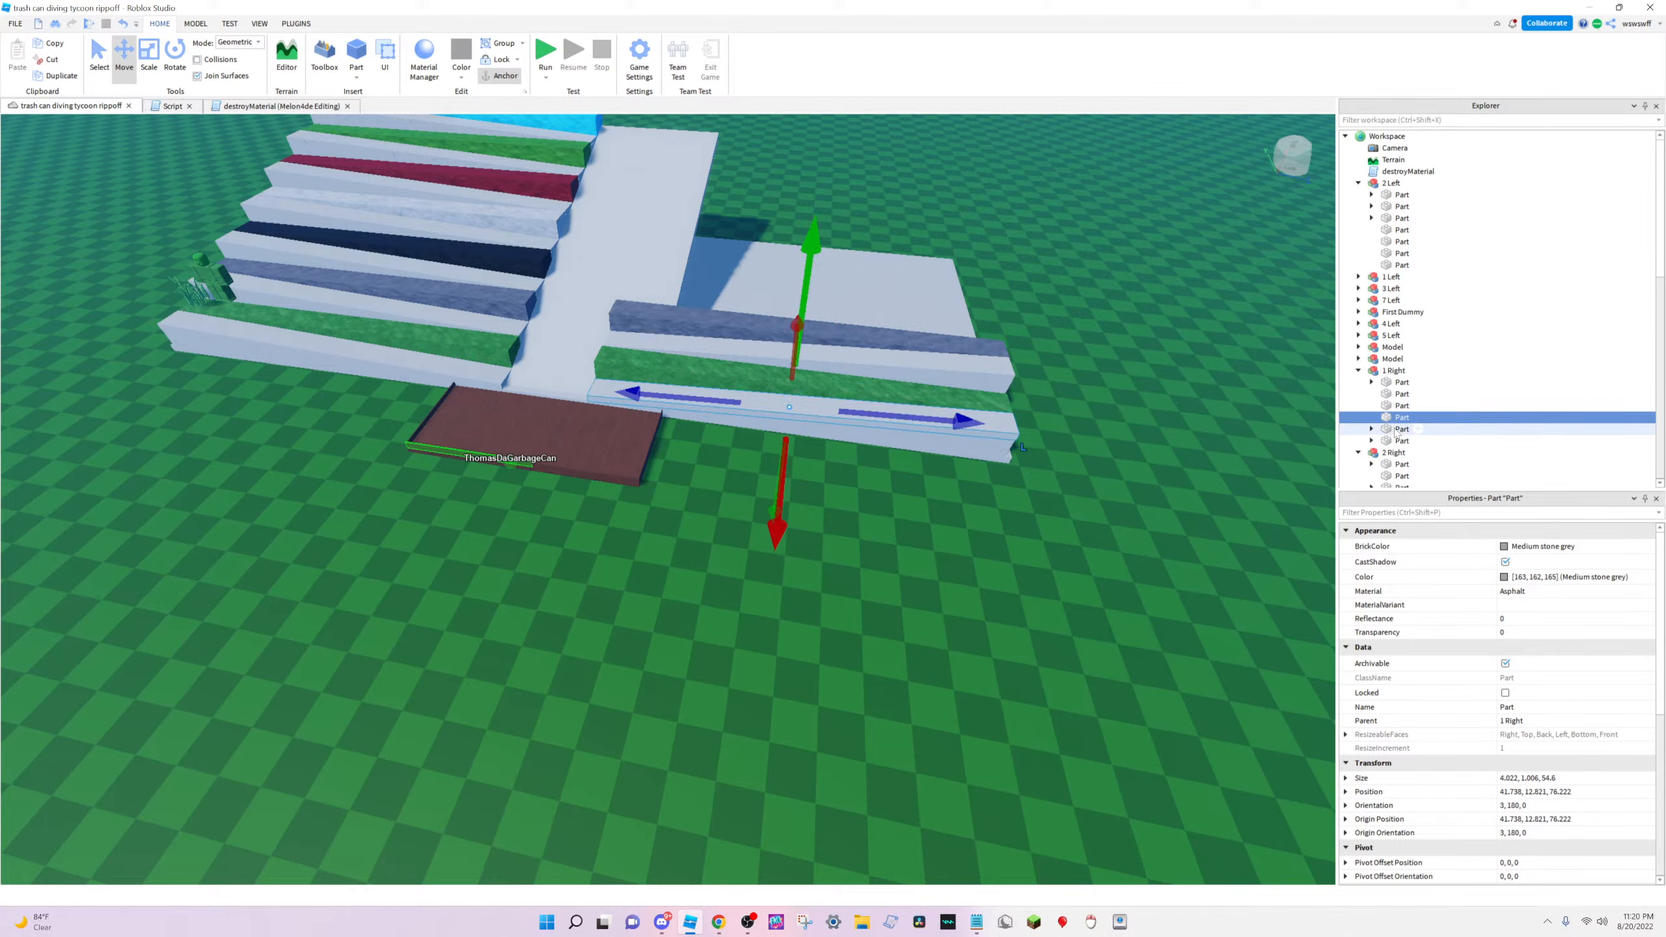
click(1400, 429)
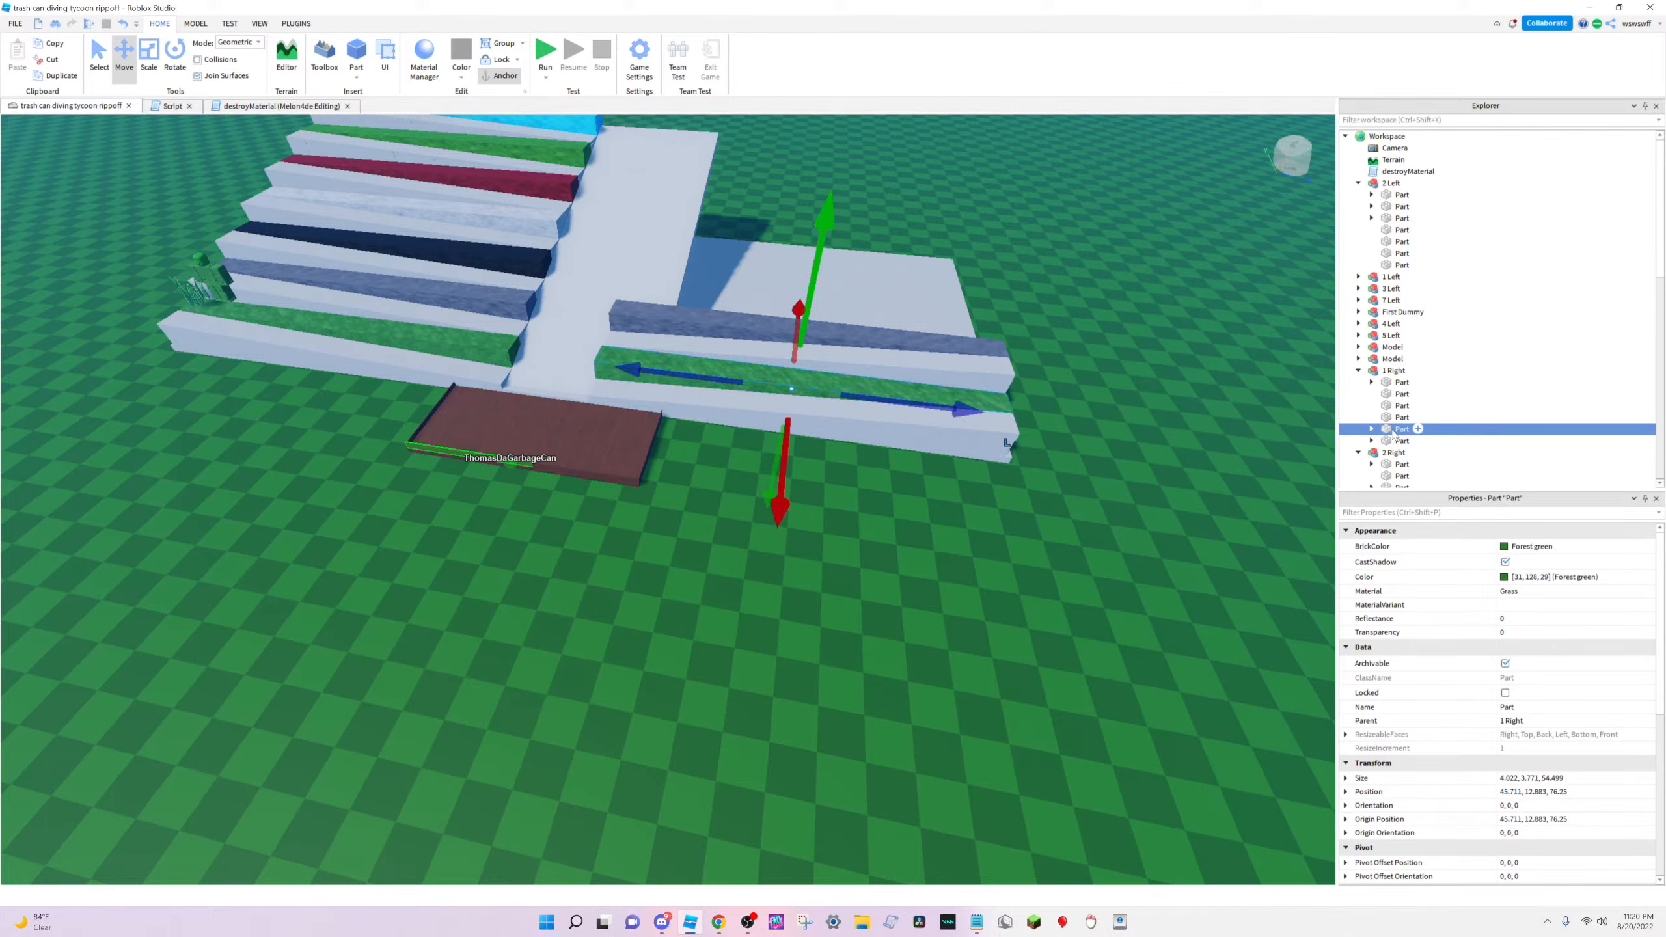
key(f)
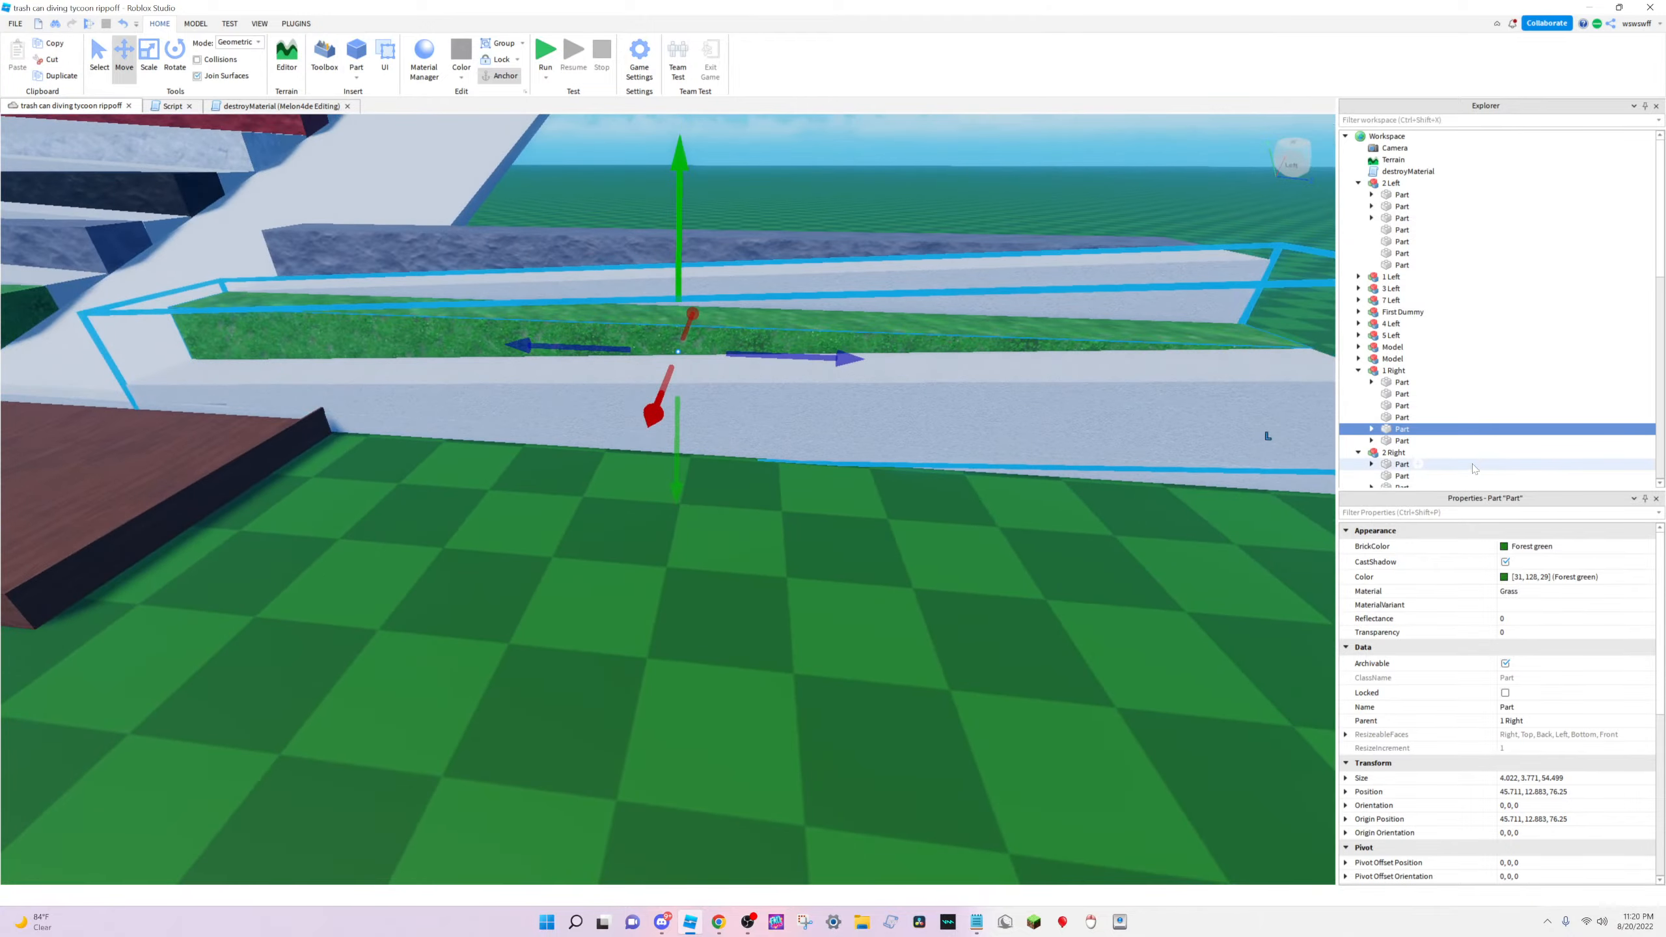
click(1389, 443)
click(1076, 494)
key(d)
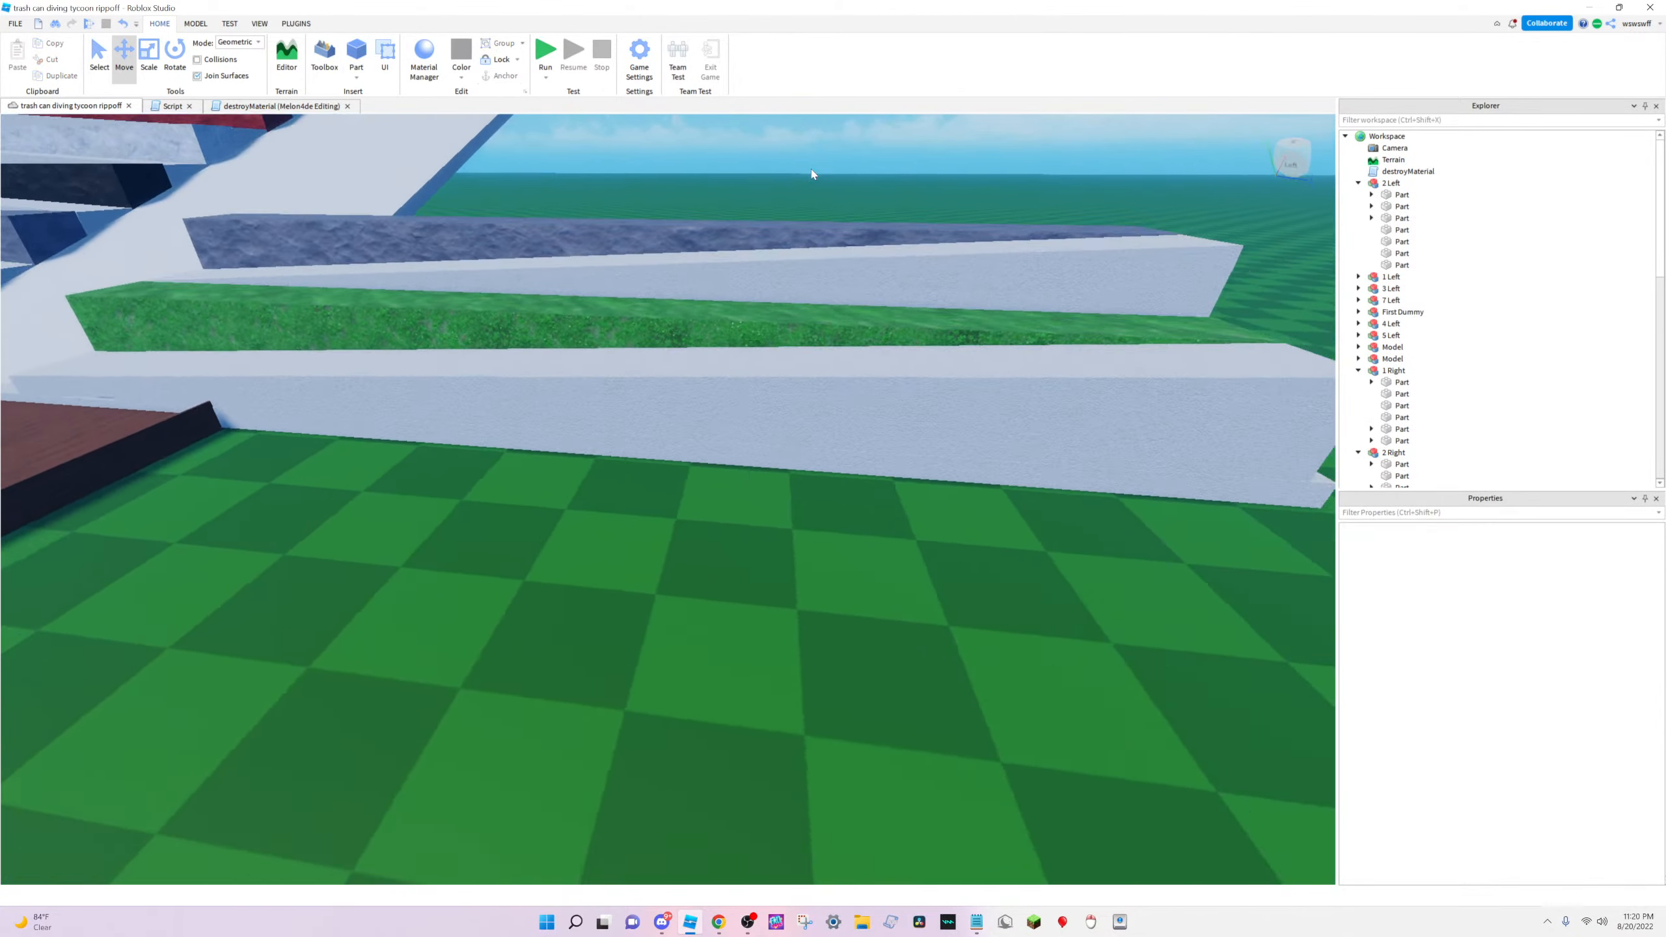
key(s)
click(591, 344)
right_drag(930, 362, 593, 460)
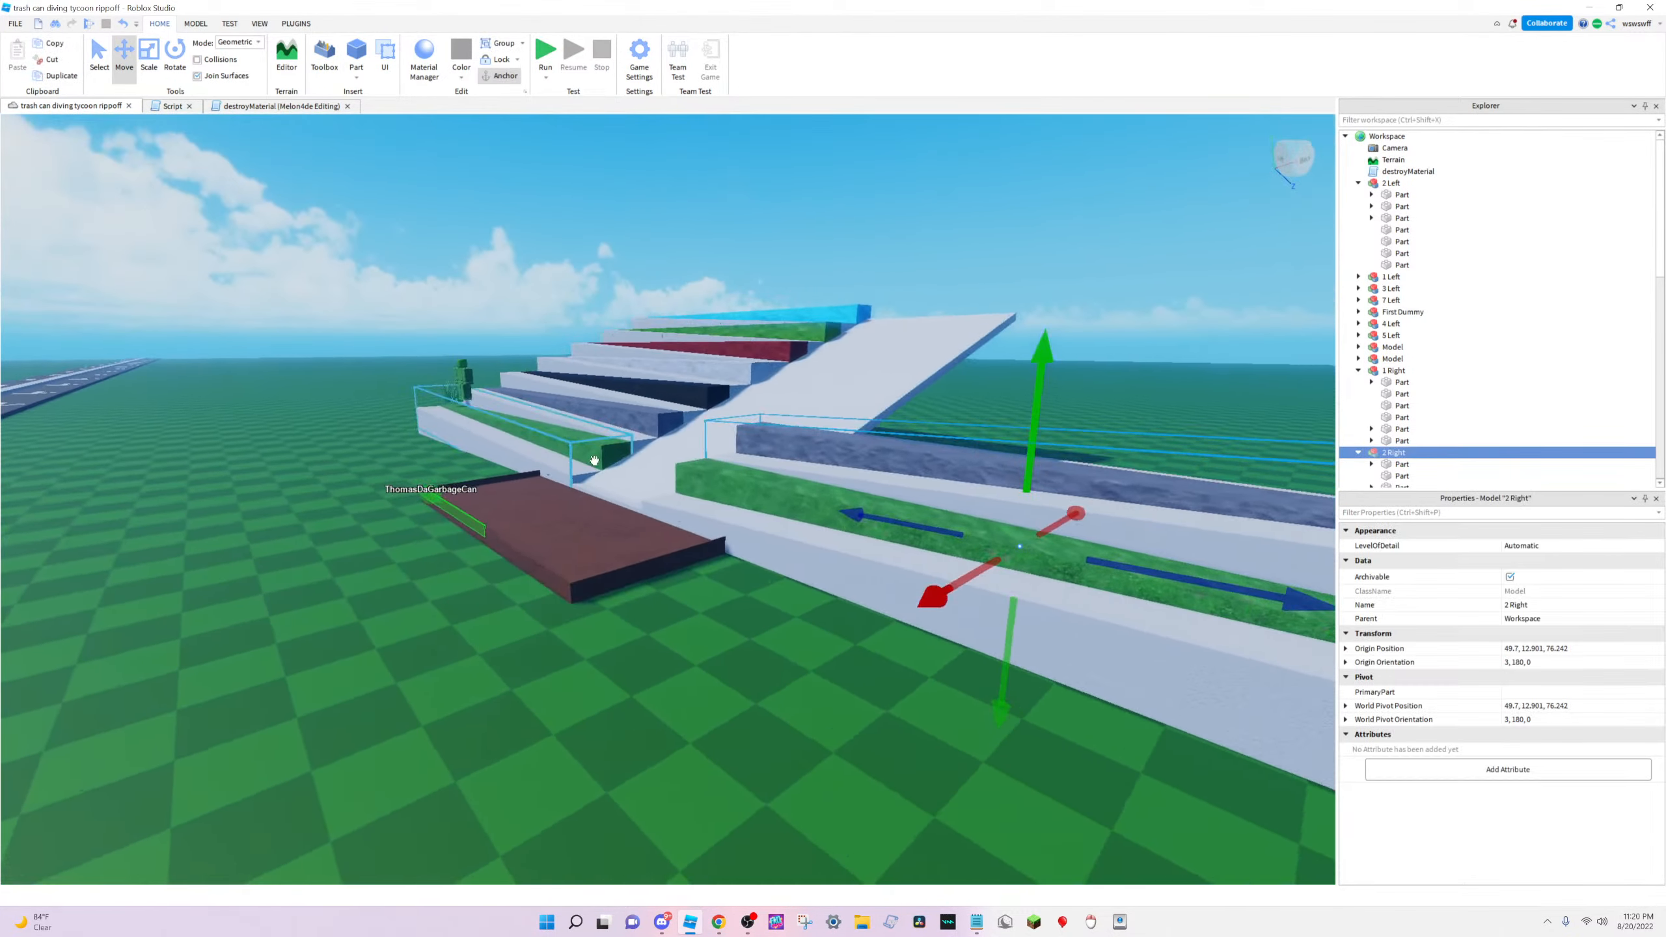
key(w)
click(829, 734)
key(w)
right_drag(827, 736, 807, 786)
key(s)
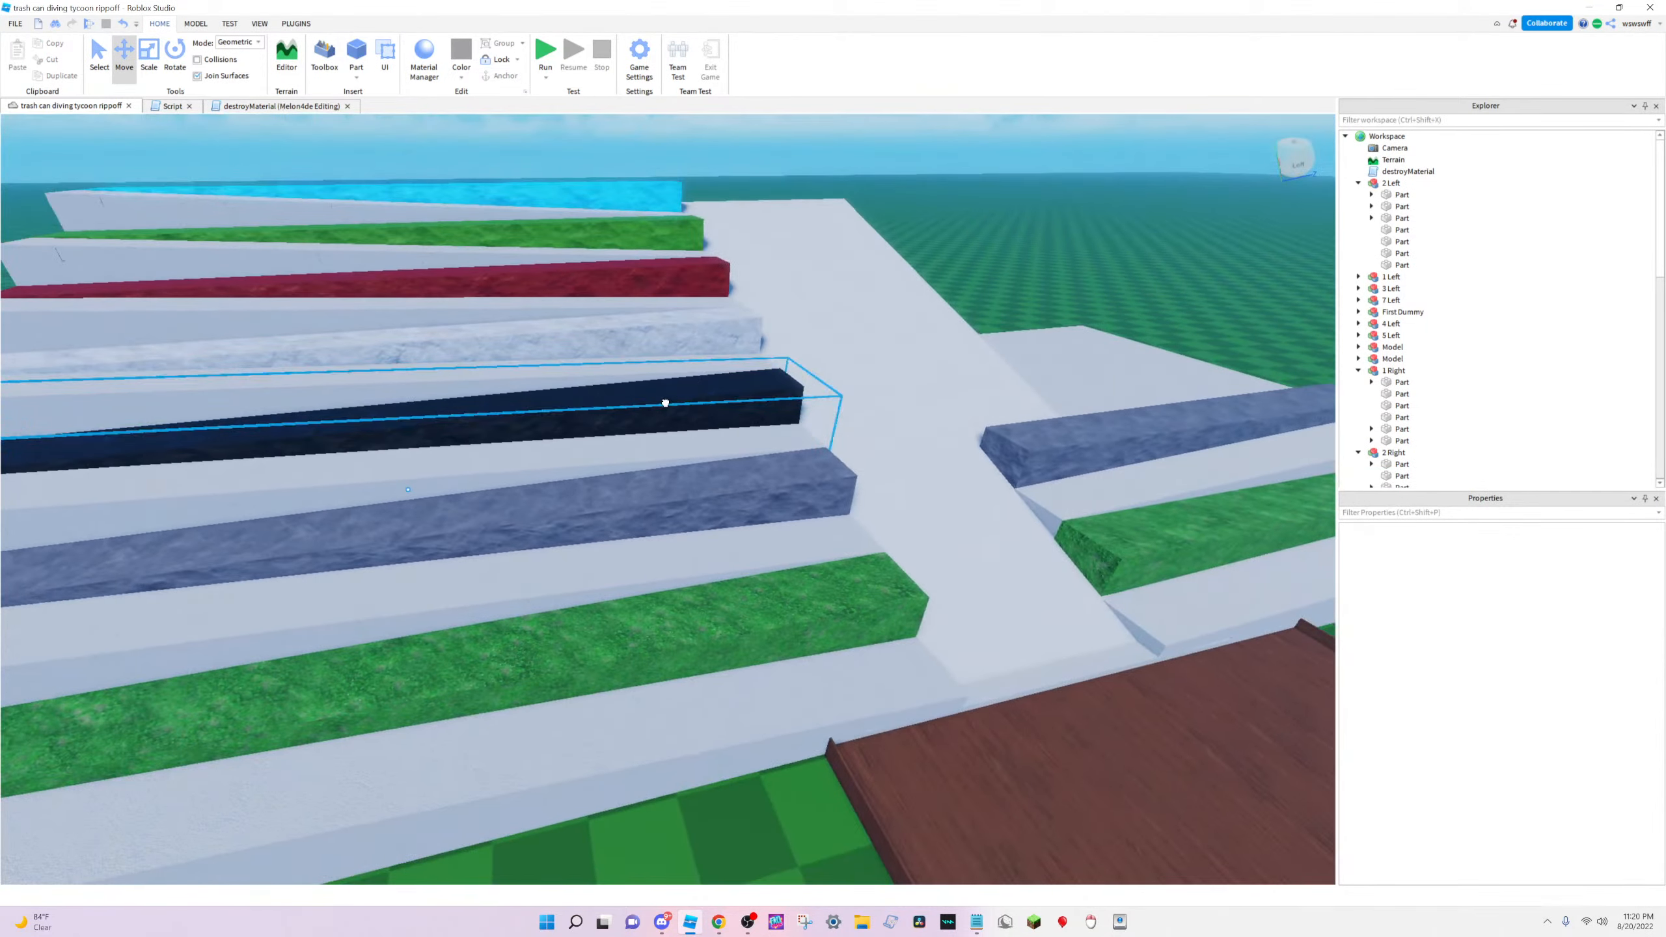
Try to place a duplicate of the whole 3 Left model across the ramp and rotate it
click(706, 430)
key(s)
right_drag(706, 430, 734, 398)
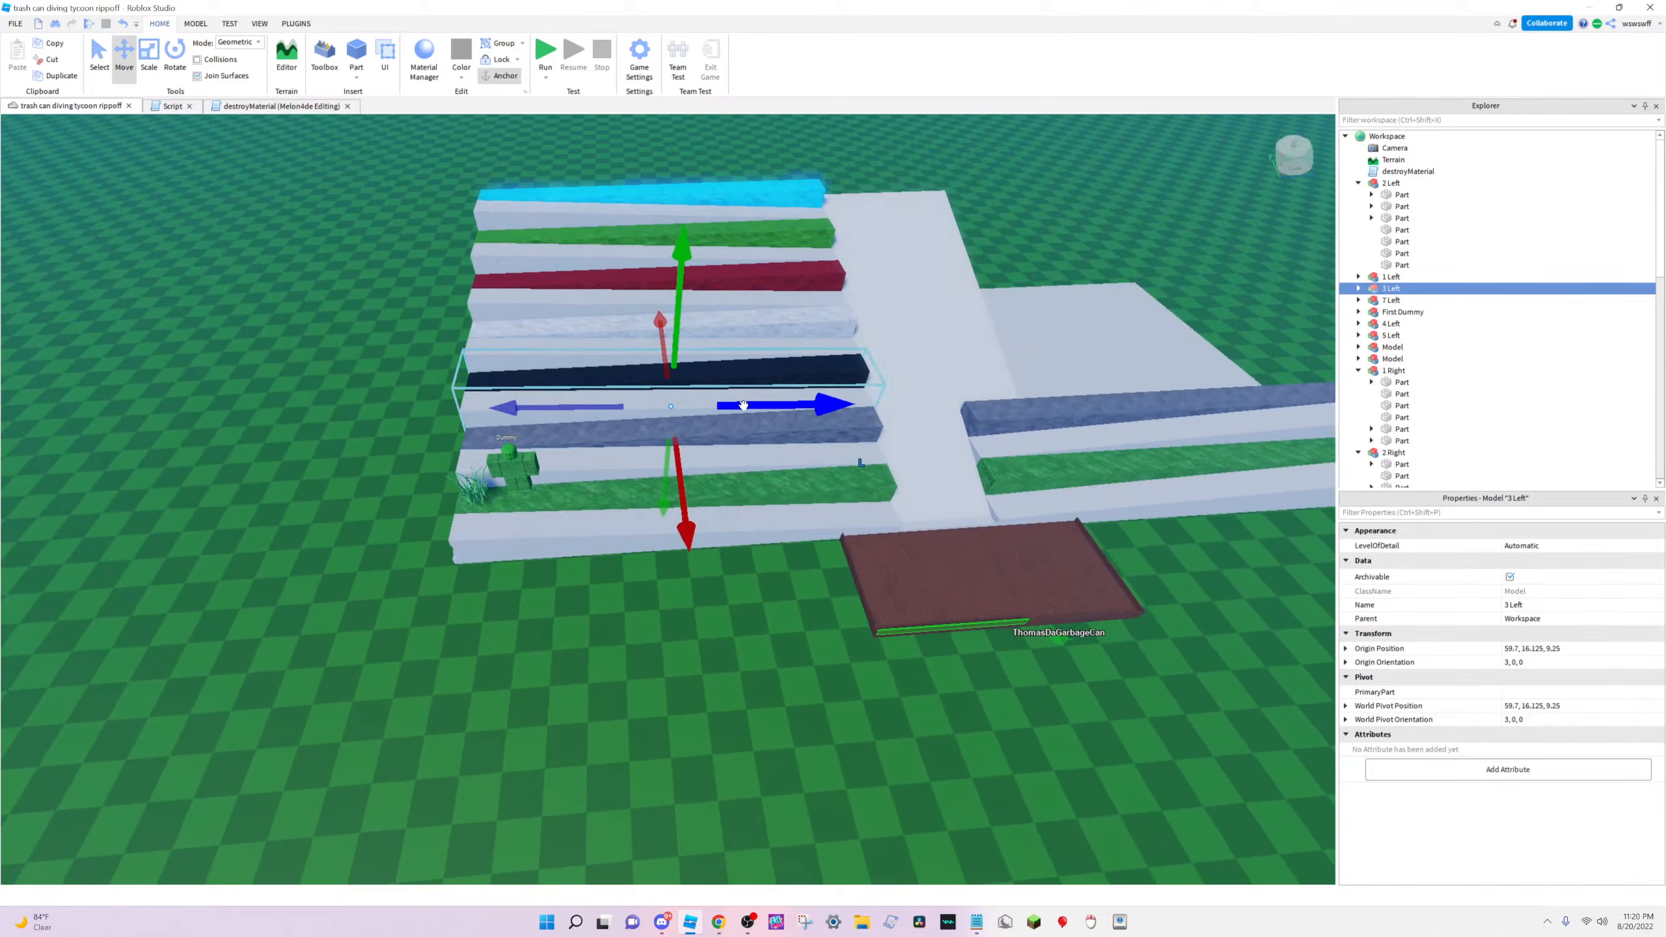
key(d)
drag(770, 406, 862, 399)
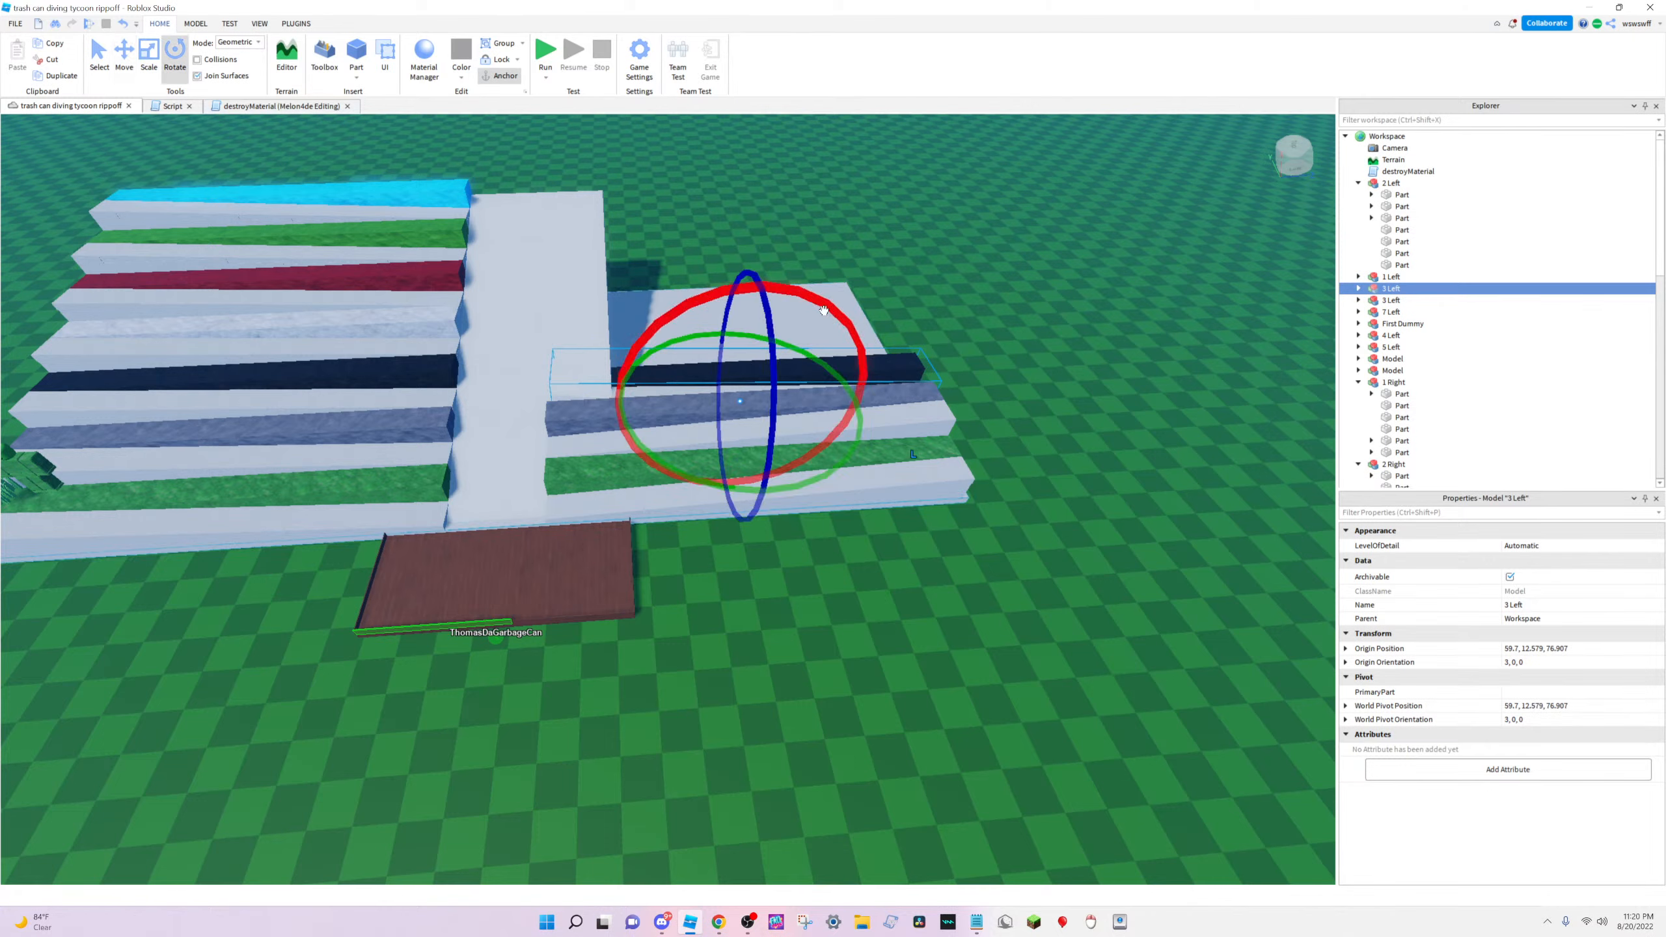
drag(822, 380, 774, 345)
drag(687, 476, 797, 291)
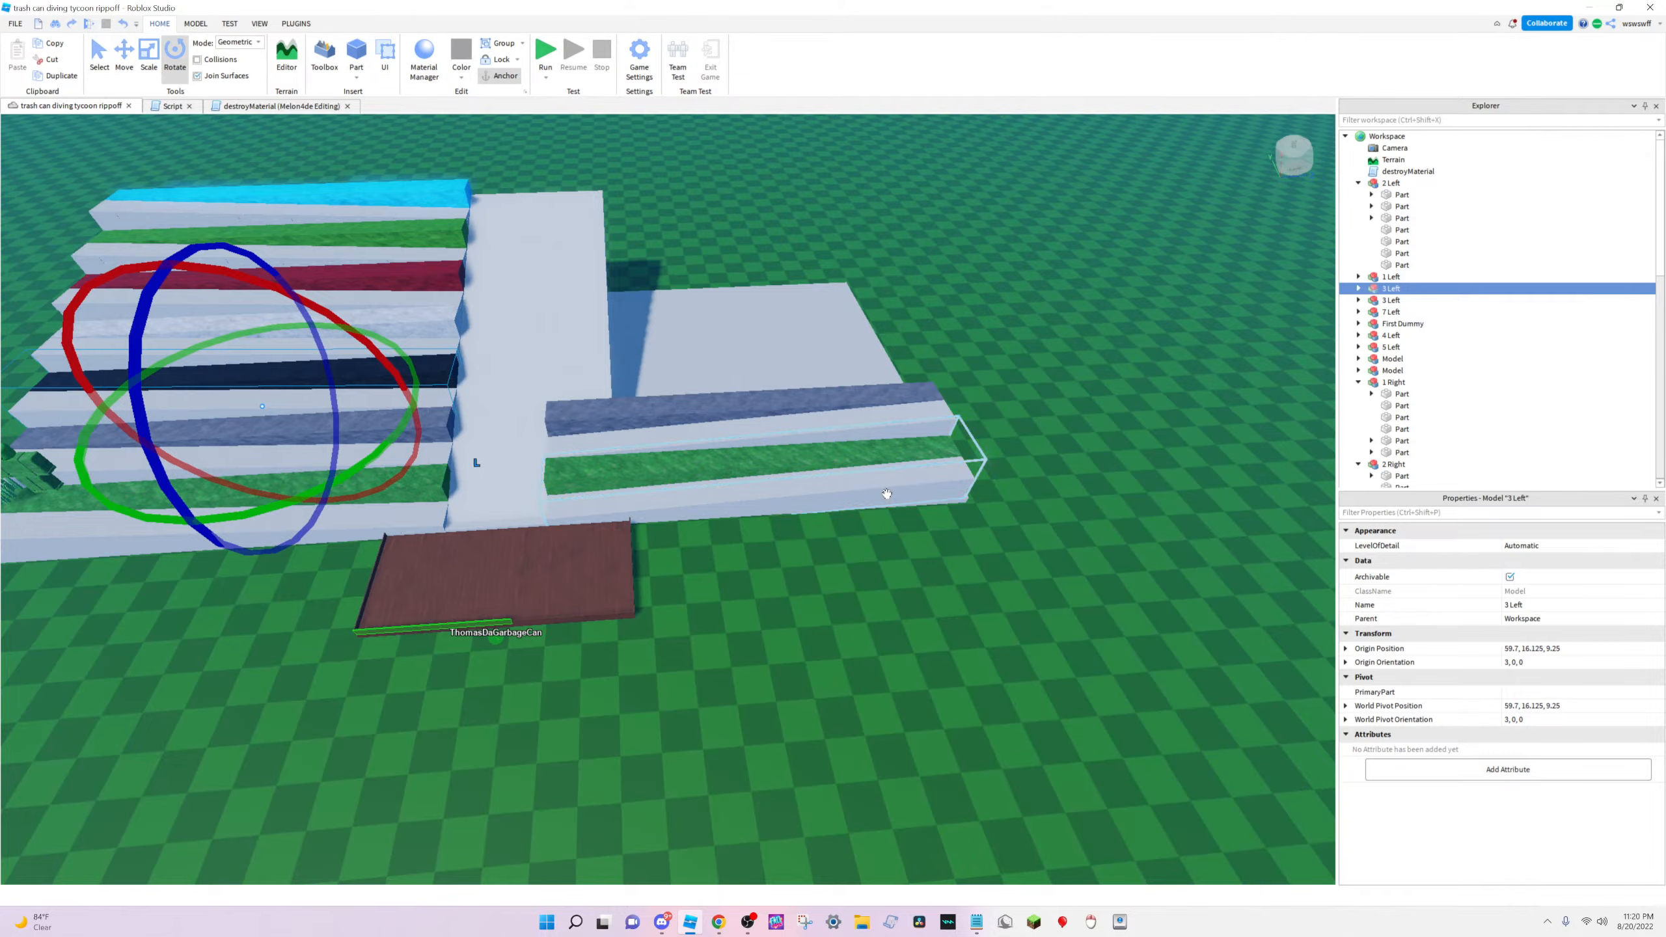
key(Delete)
right_drag(820, 633, 819, 629)
Expand the 3 Left model and examine its first few parts one by one
click(700, 393)
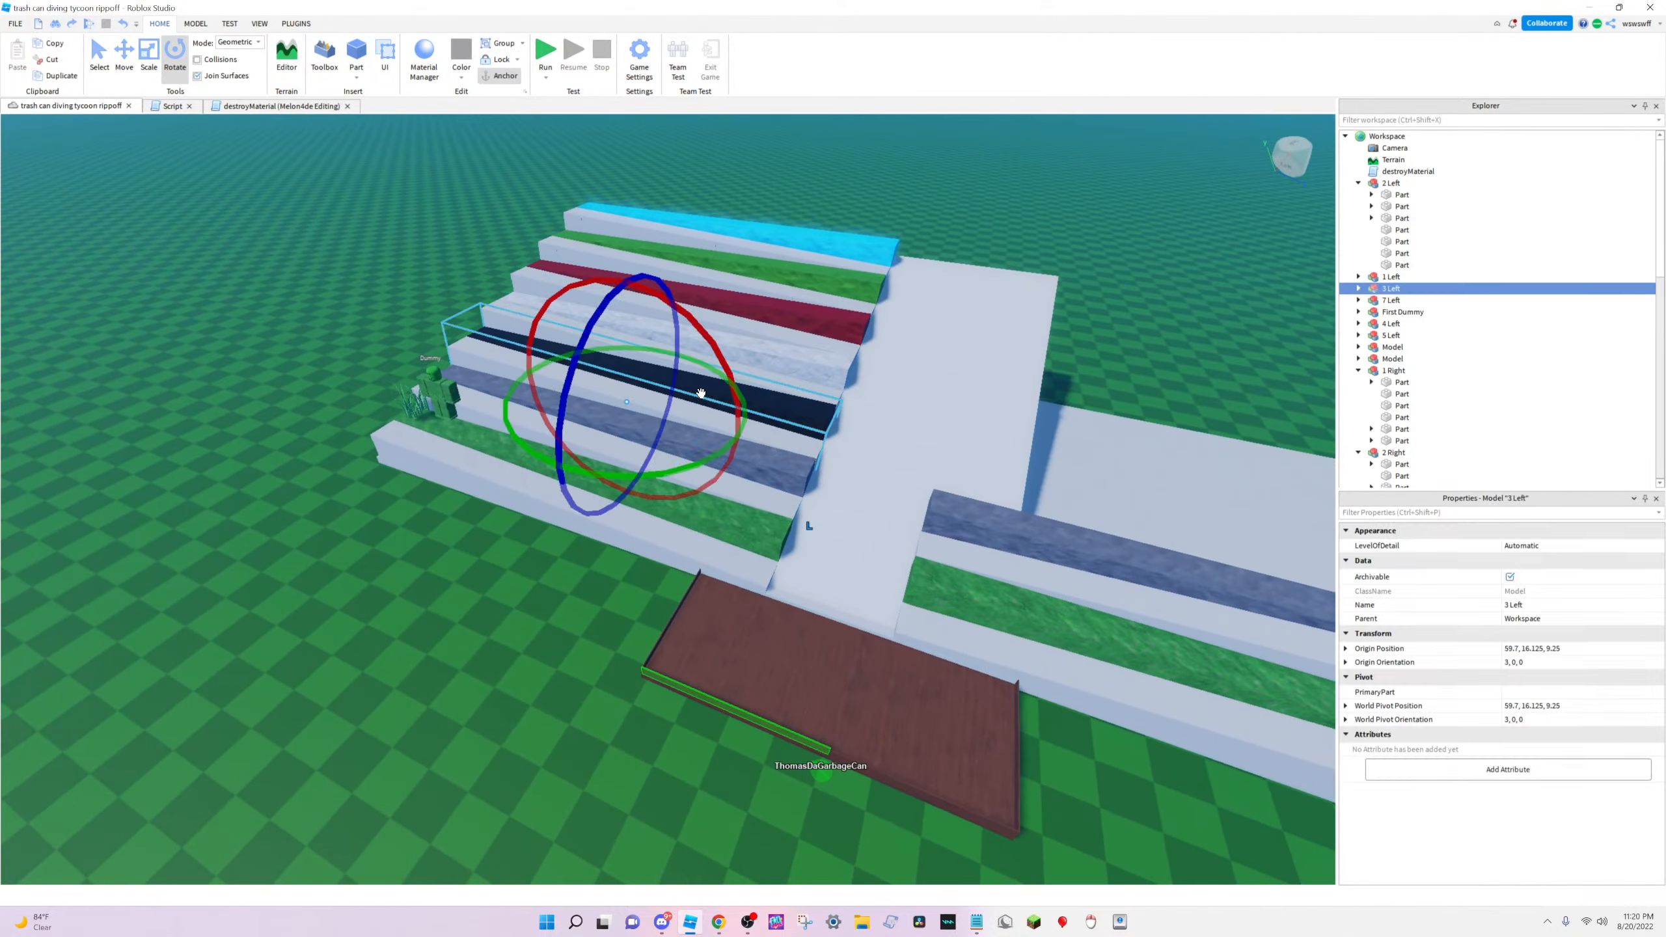
key(w)
right_drag(876, 413, 948, 378)
key(a)
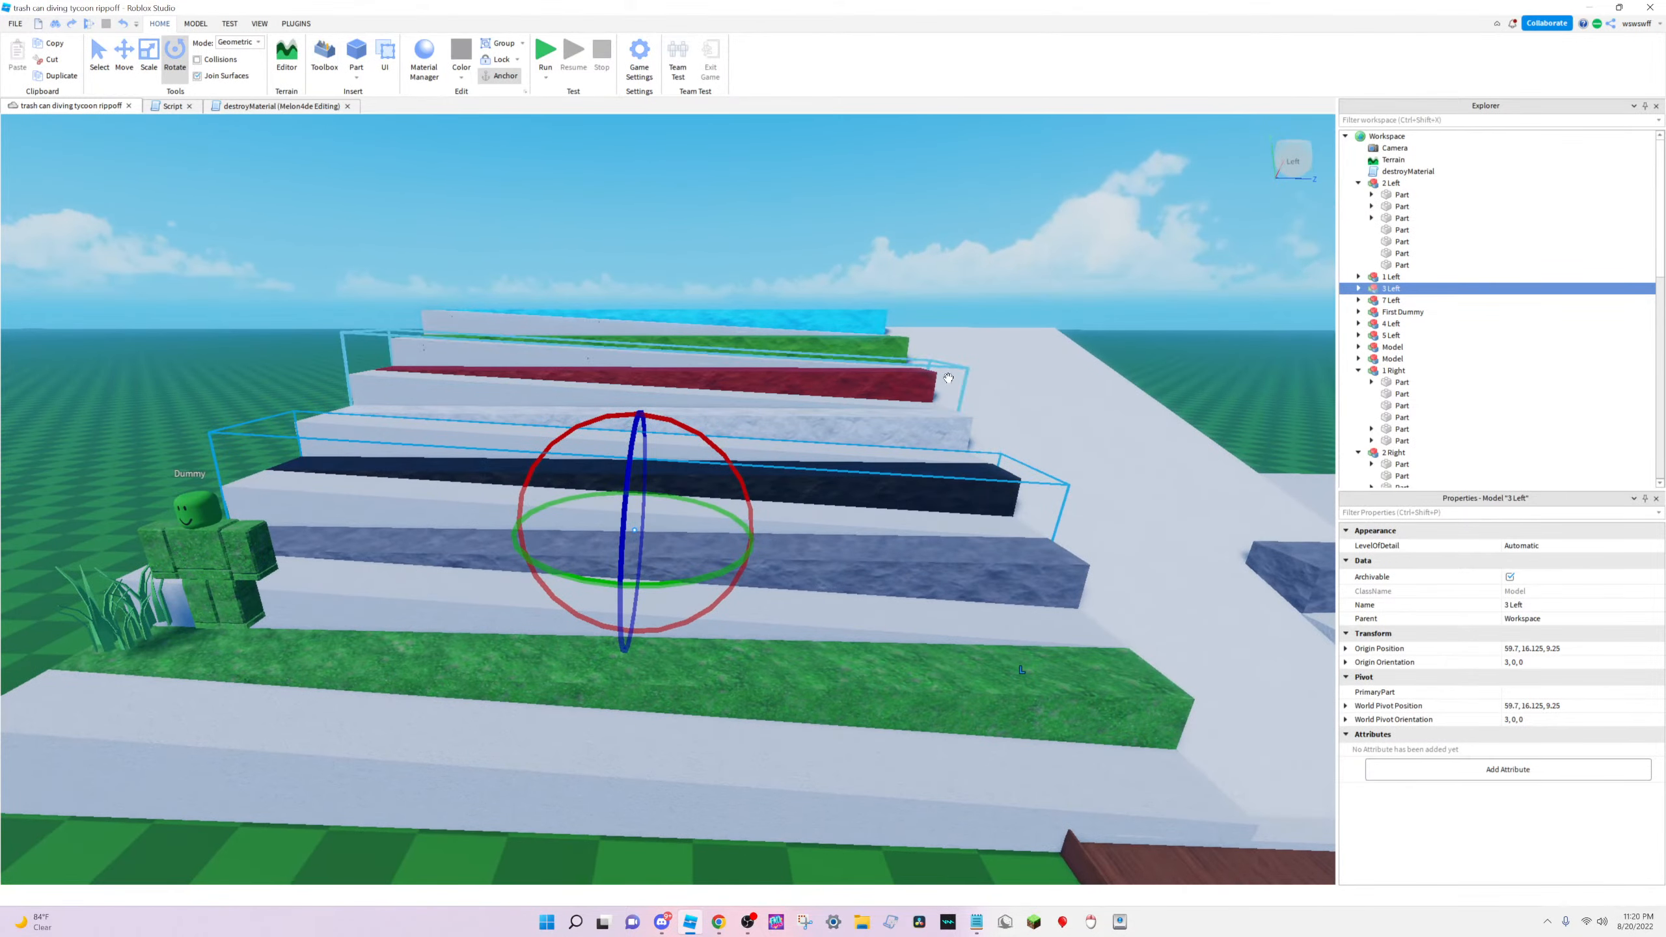
click(1357, 289)
click(1400, 312)
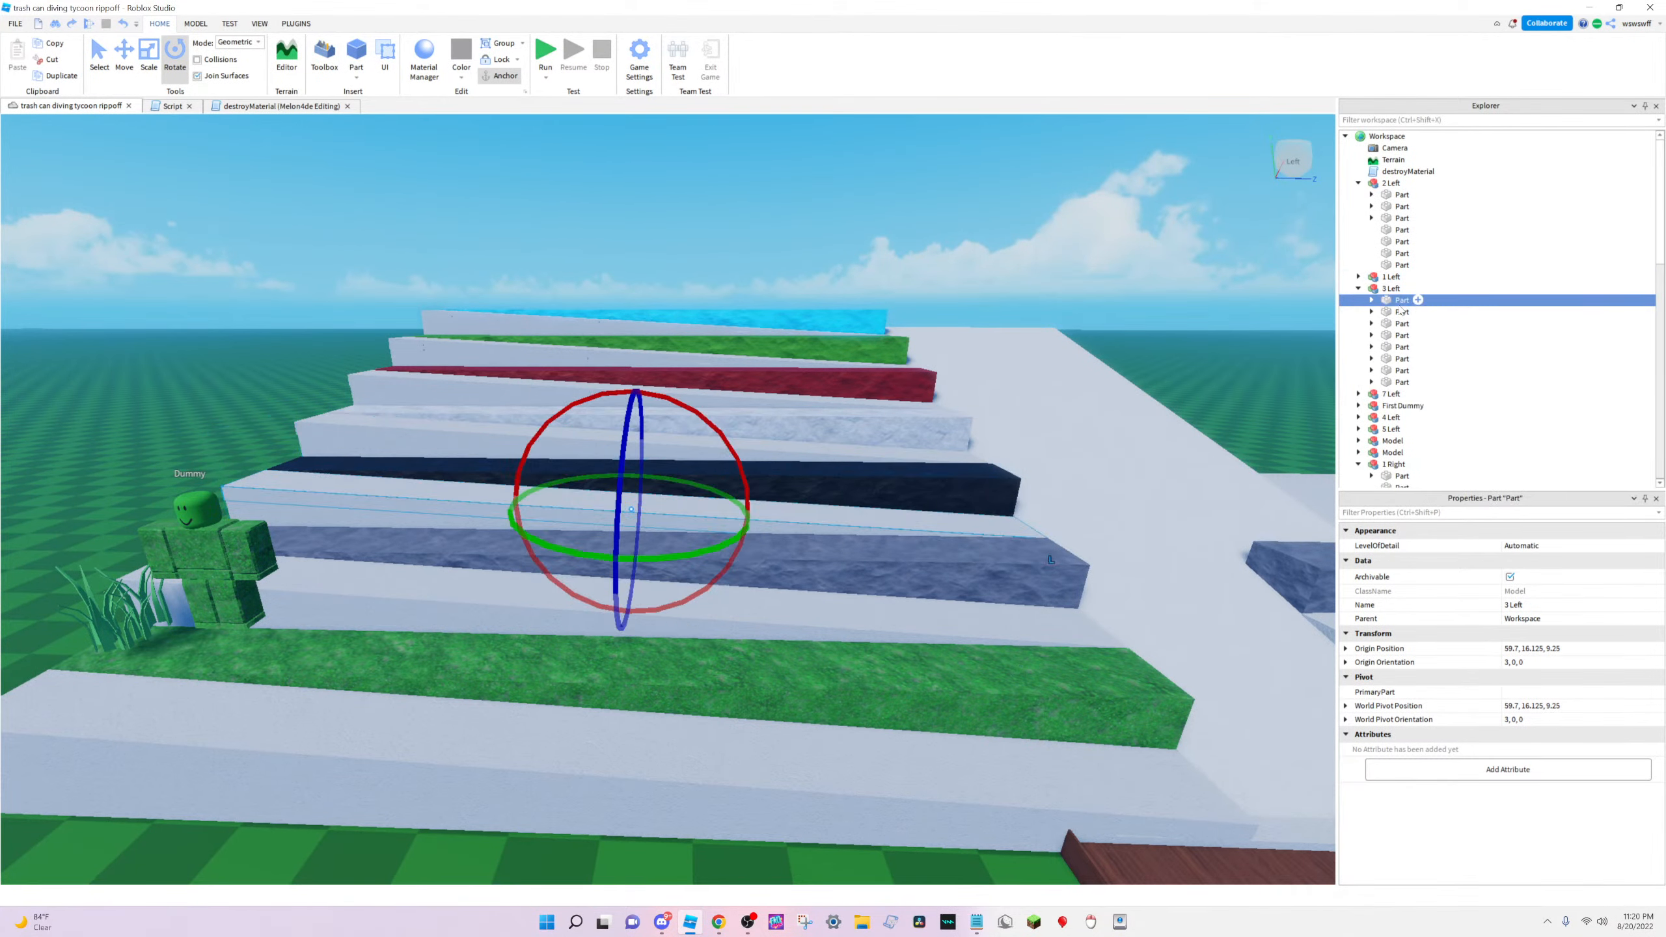
click(1401, 324)
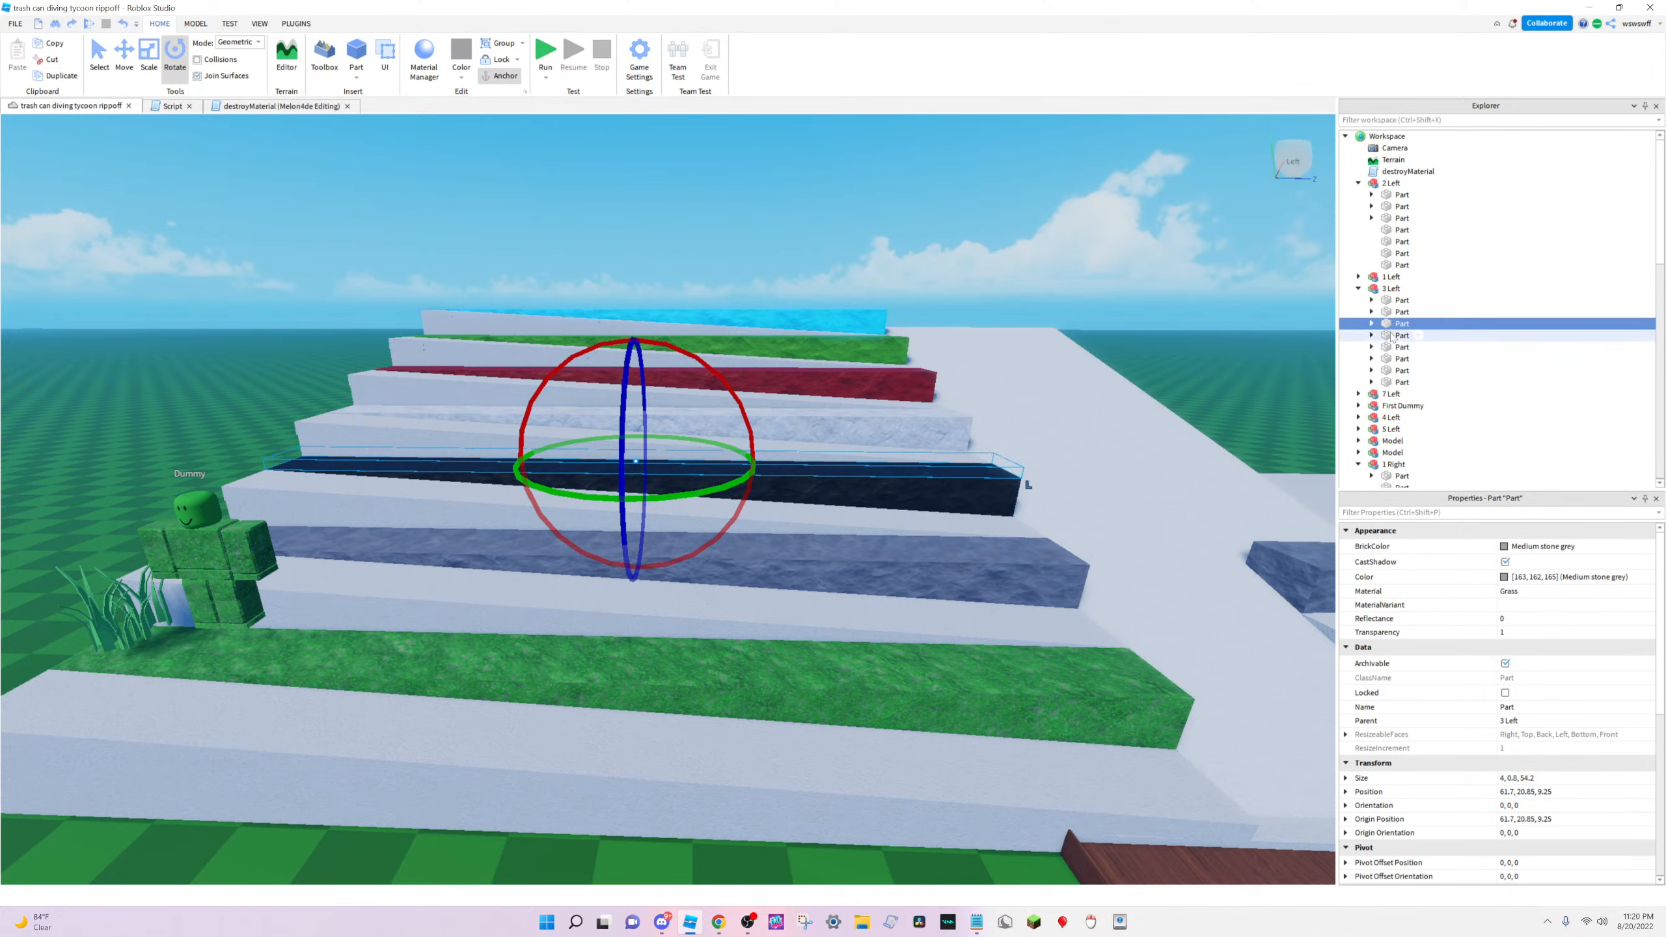
click(1401, 335)
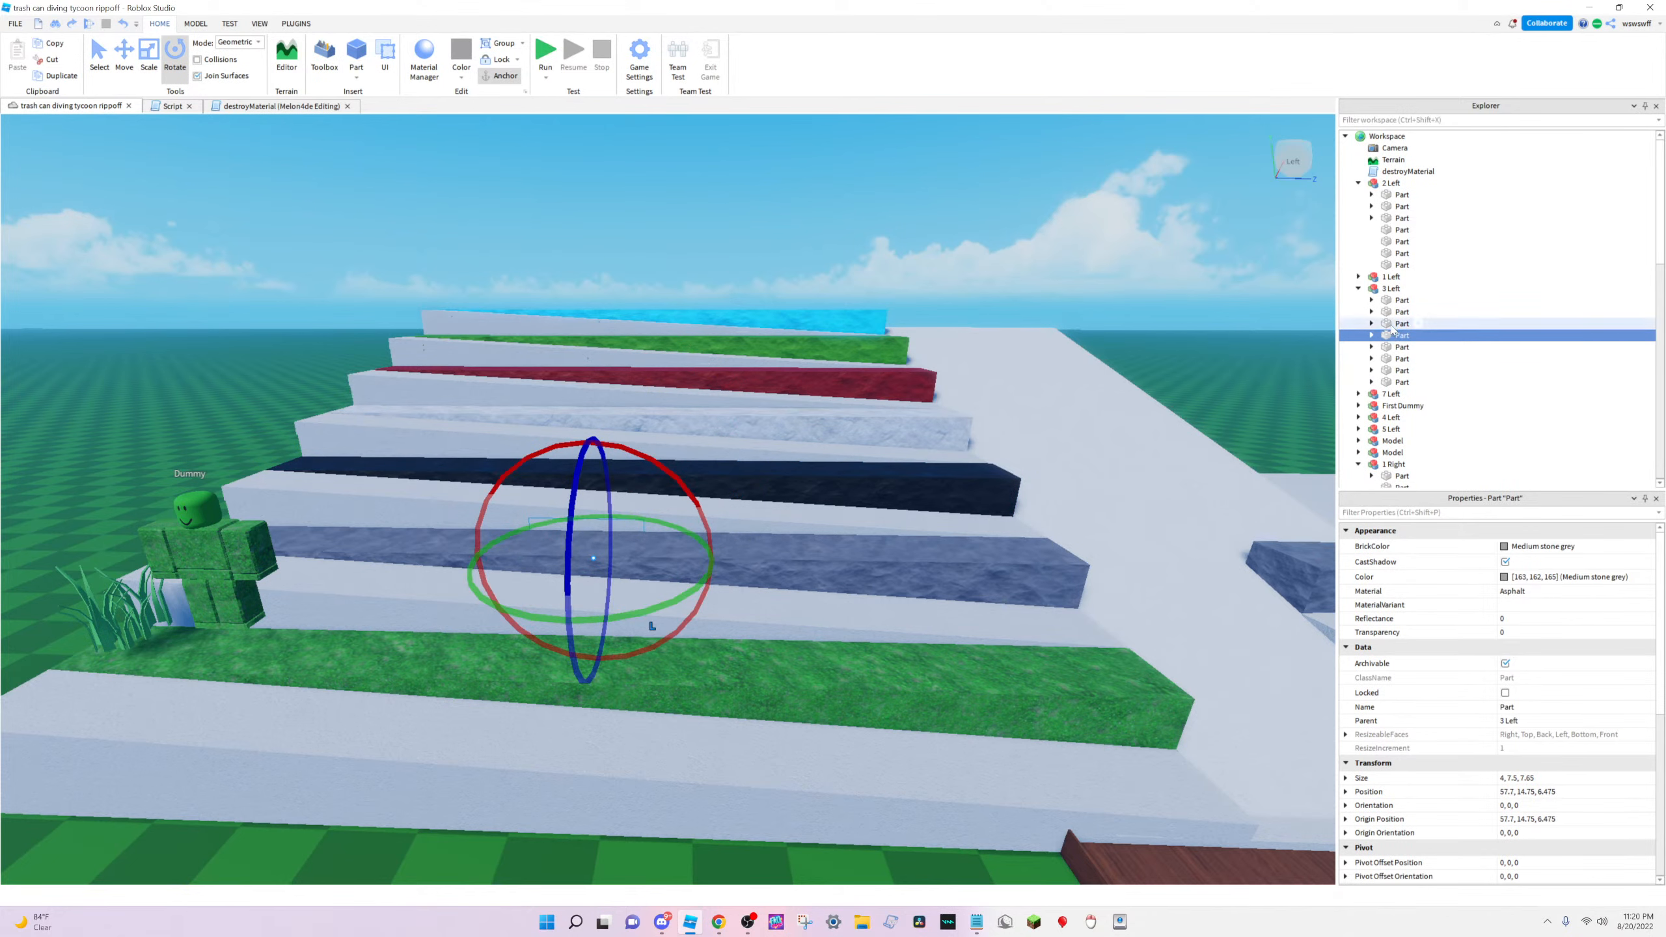
click(1391, 327)
click(1392, 335)
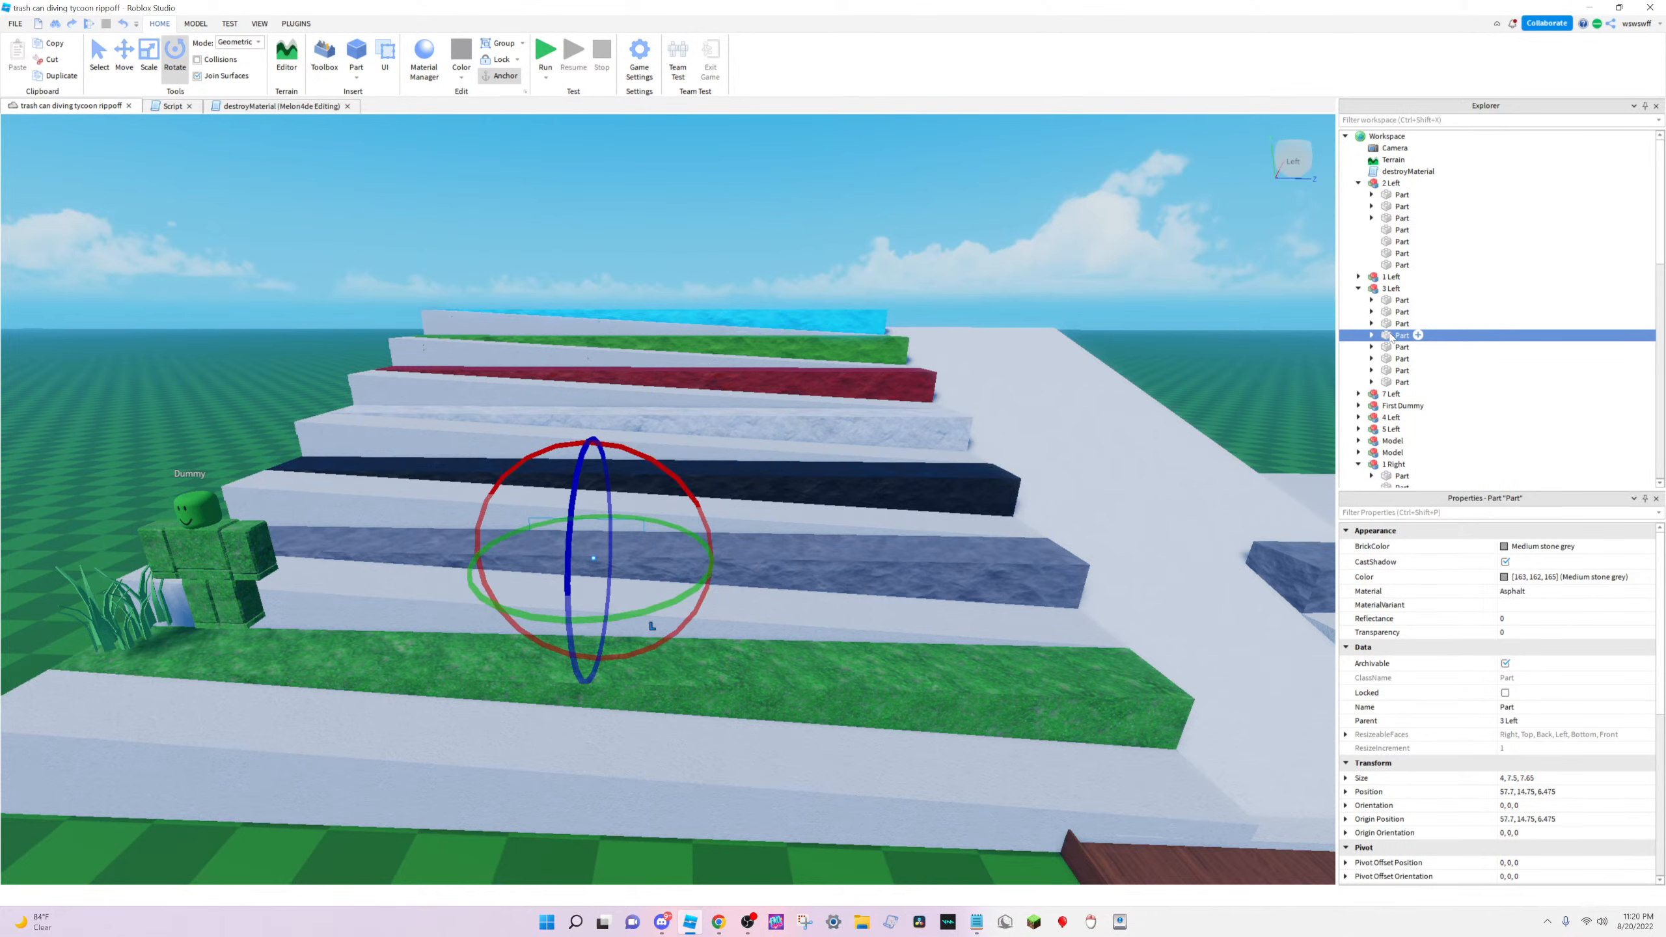
Select the six asphalt parts of 3 Left, leaving out the black slate bar and the invisible grass part, and duplicate them
click(1393, 304)
ctrl+click(1394, 326)
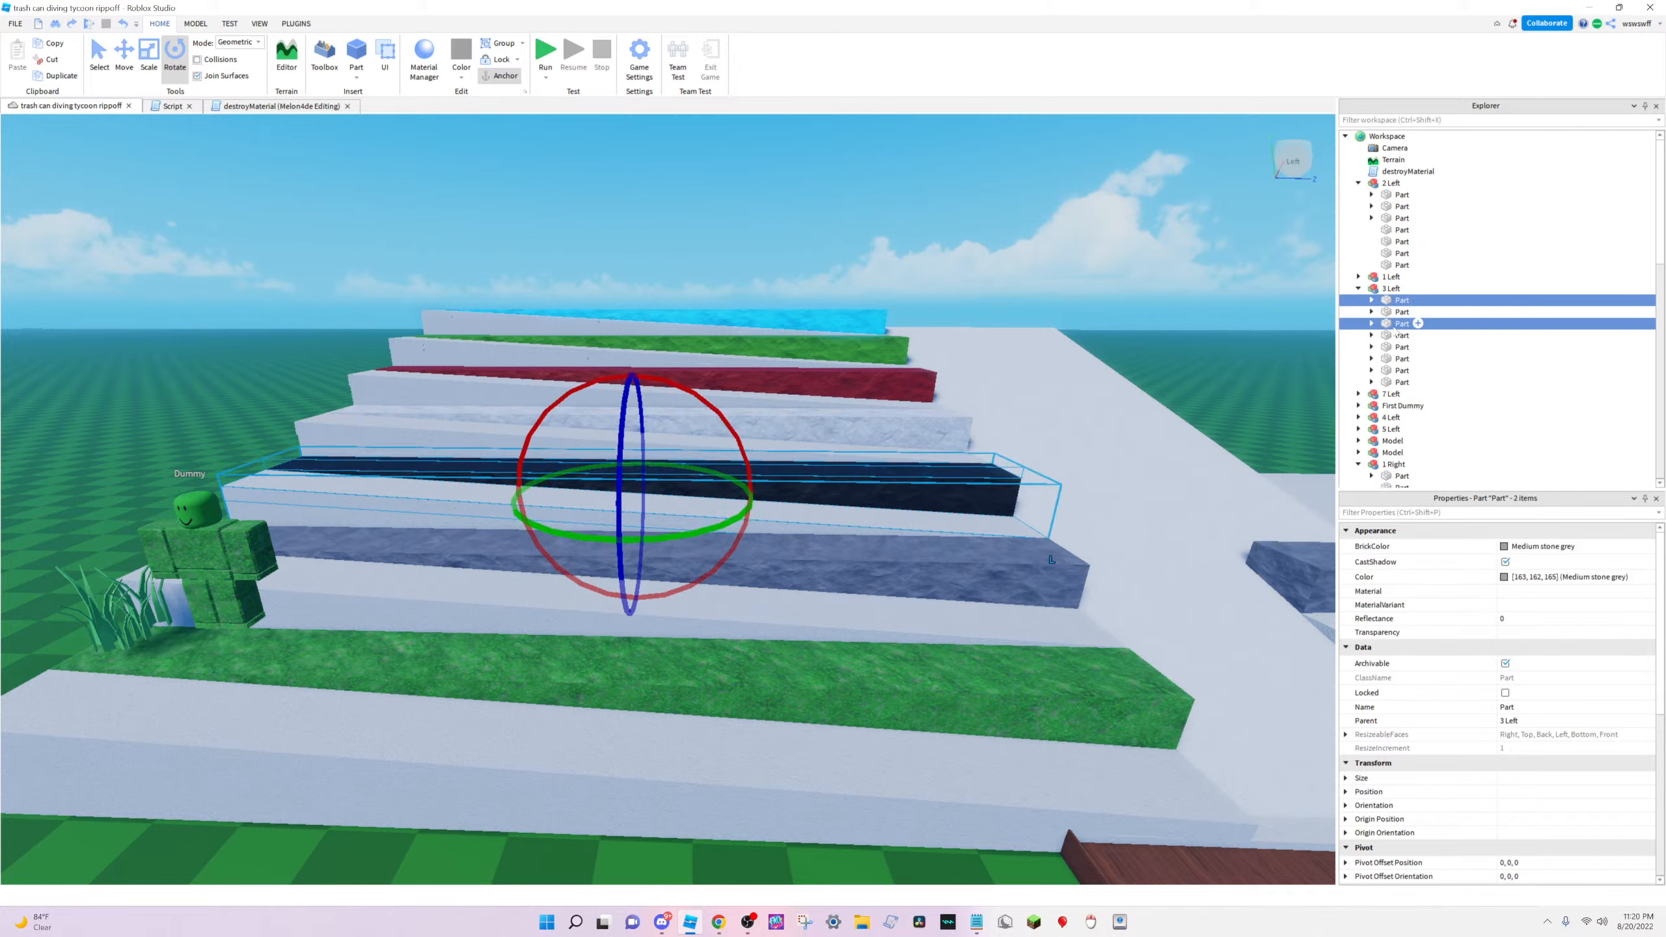
ctrl+click(1396, 326)
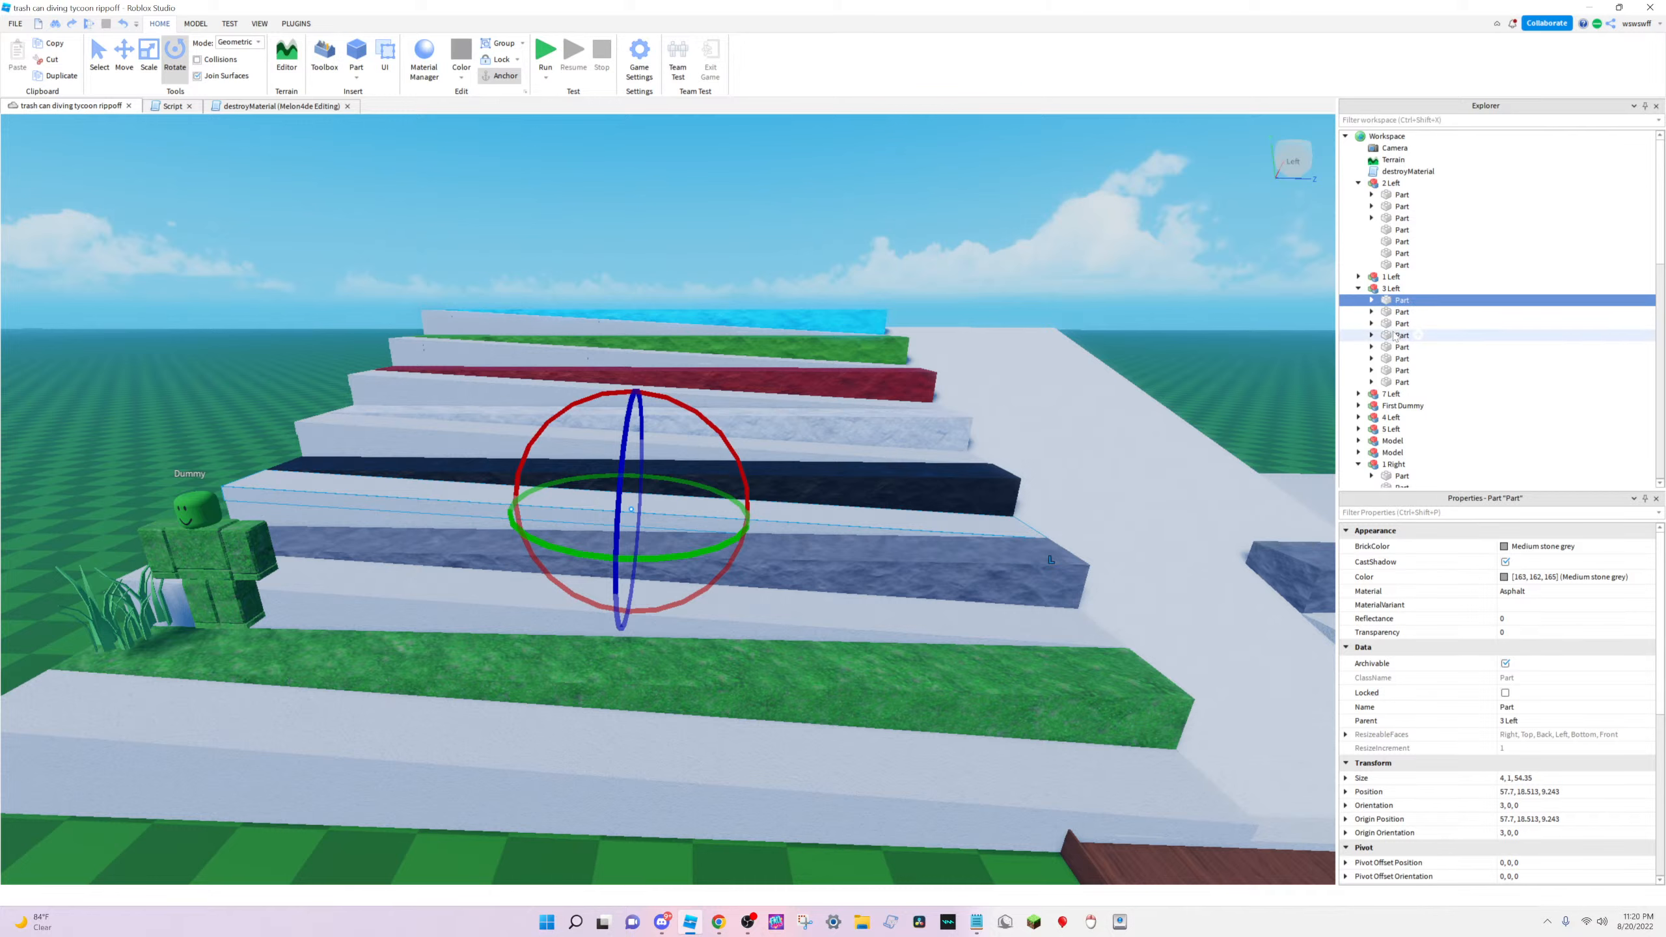
ctrl+click(1396, 335)
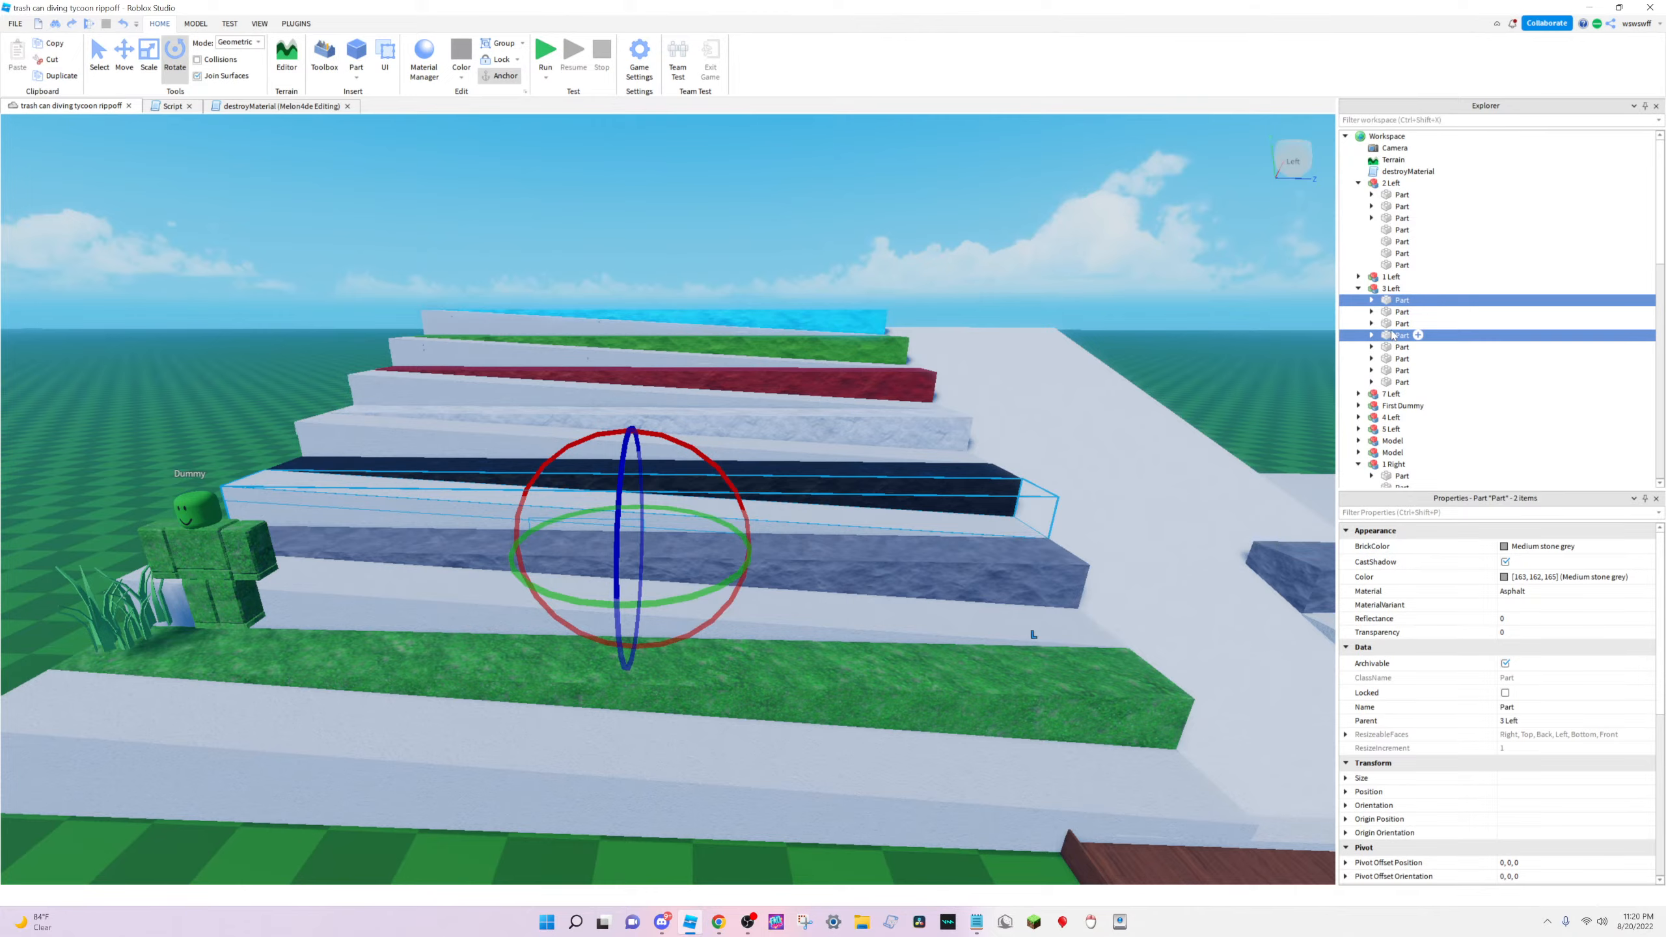
ctrl+click(1395, 324)
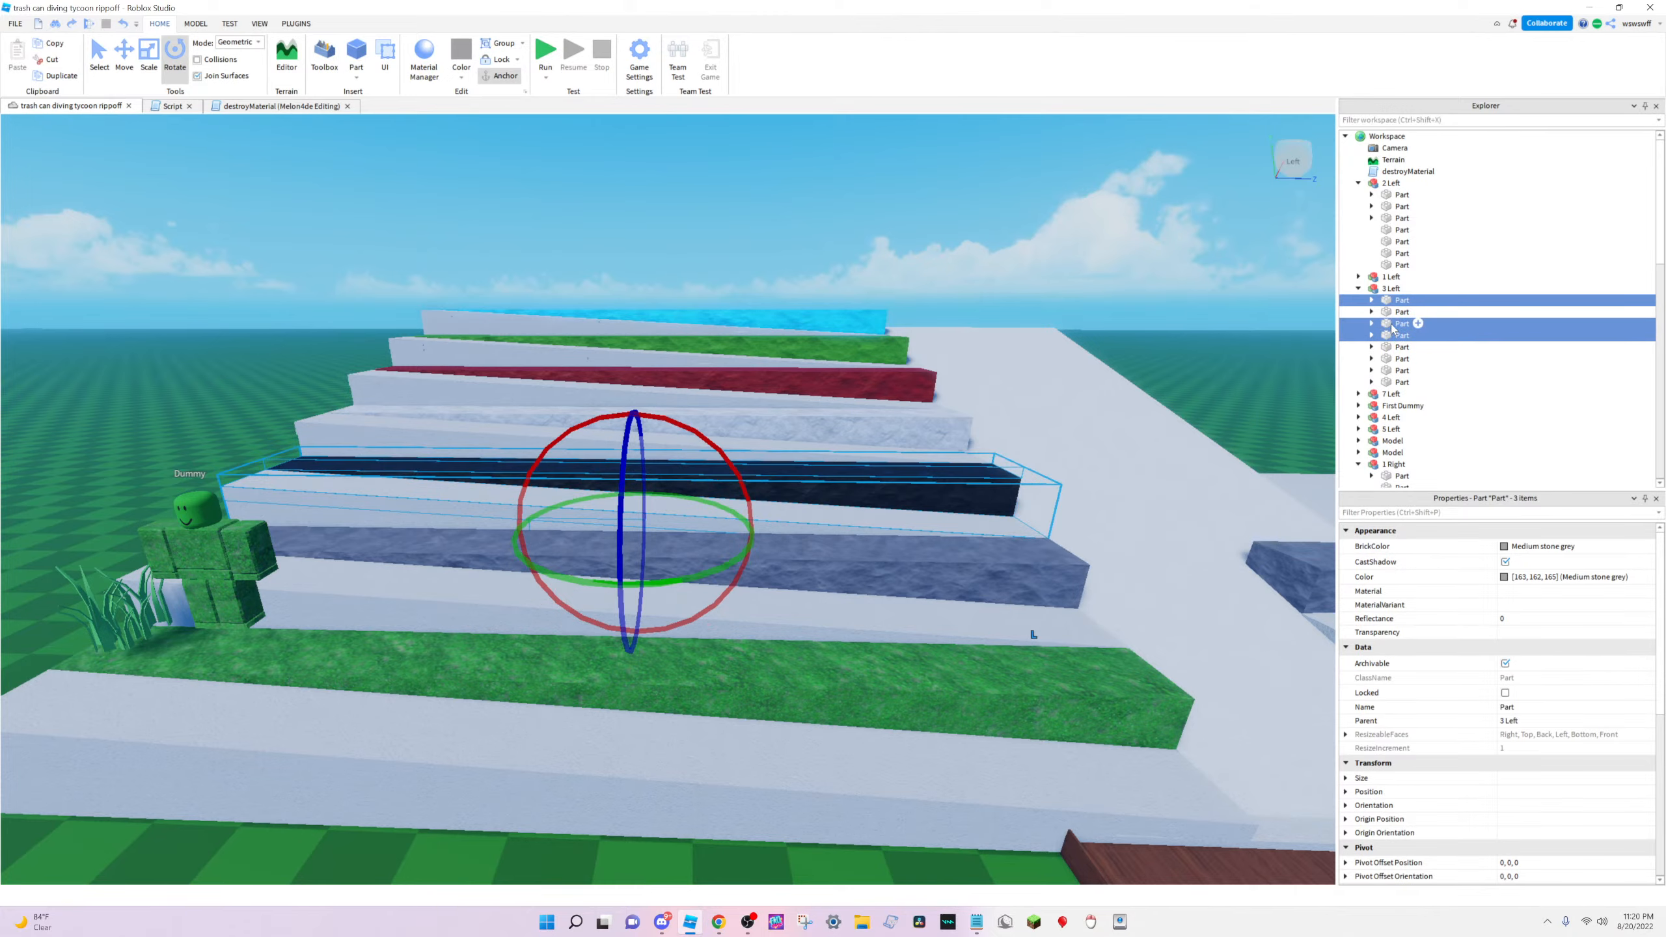
right_drag(983, 448, 982, 448)
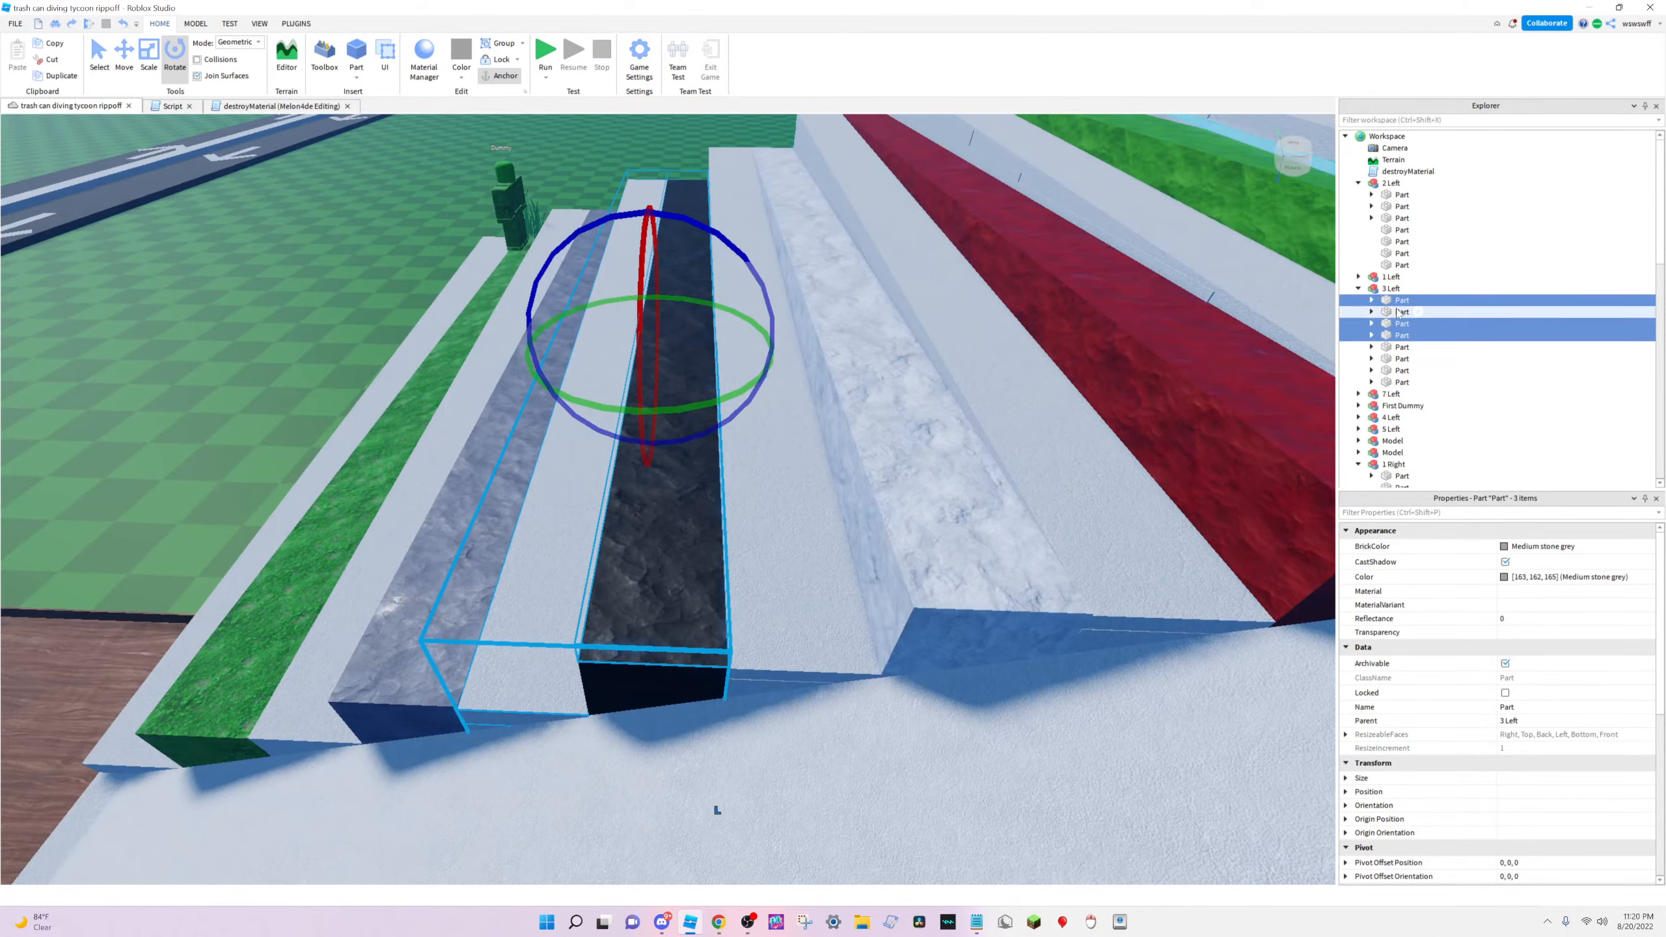
ctrl+click(1395, 326)
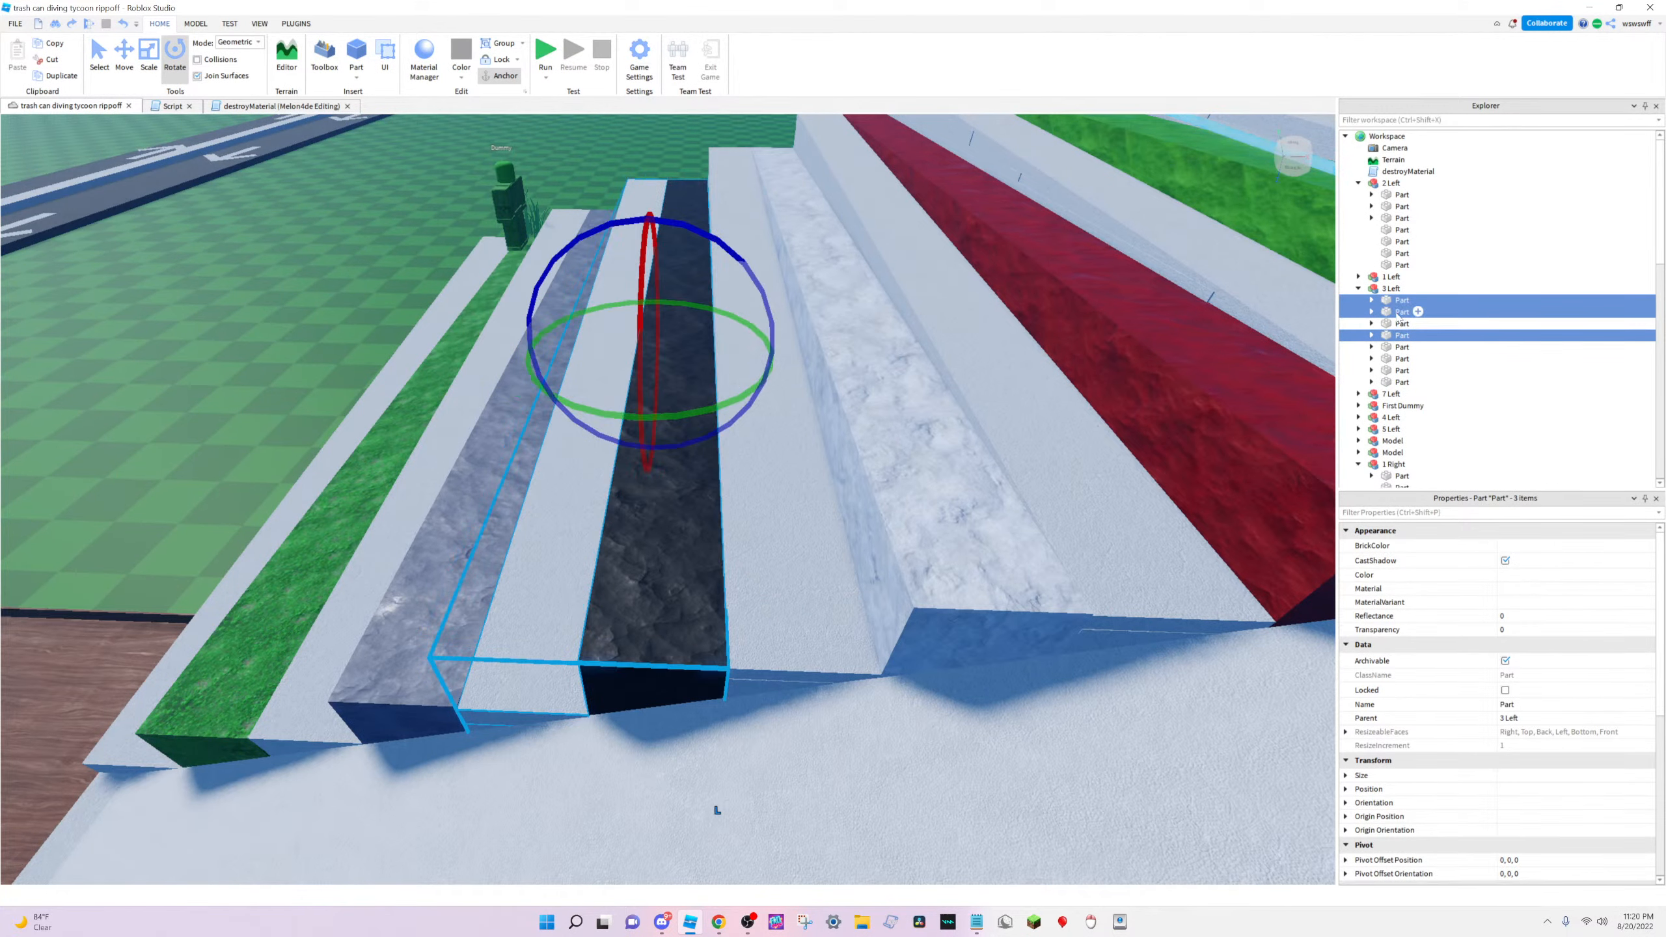
ctrl+click(1397, 347)
ctrl+click(1398, 359)
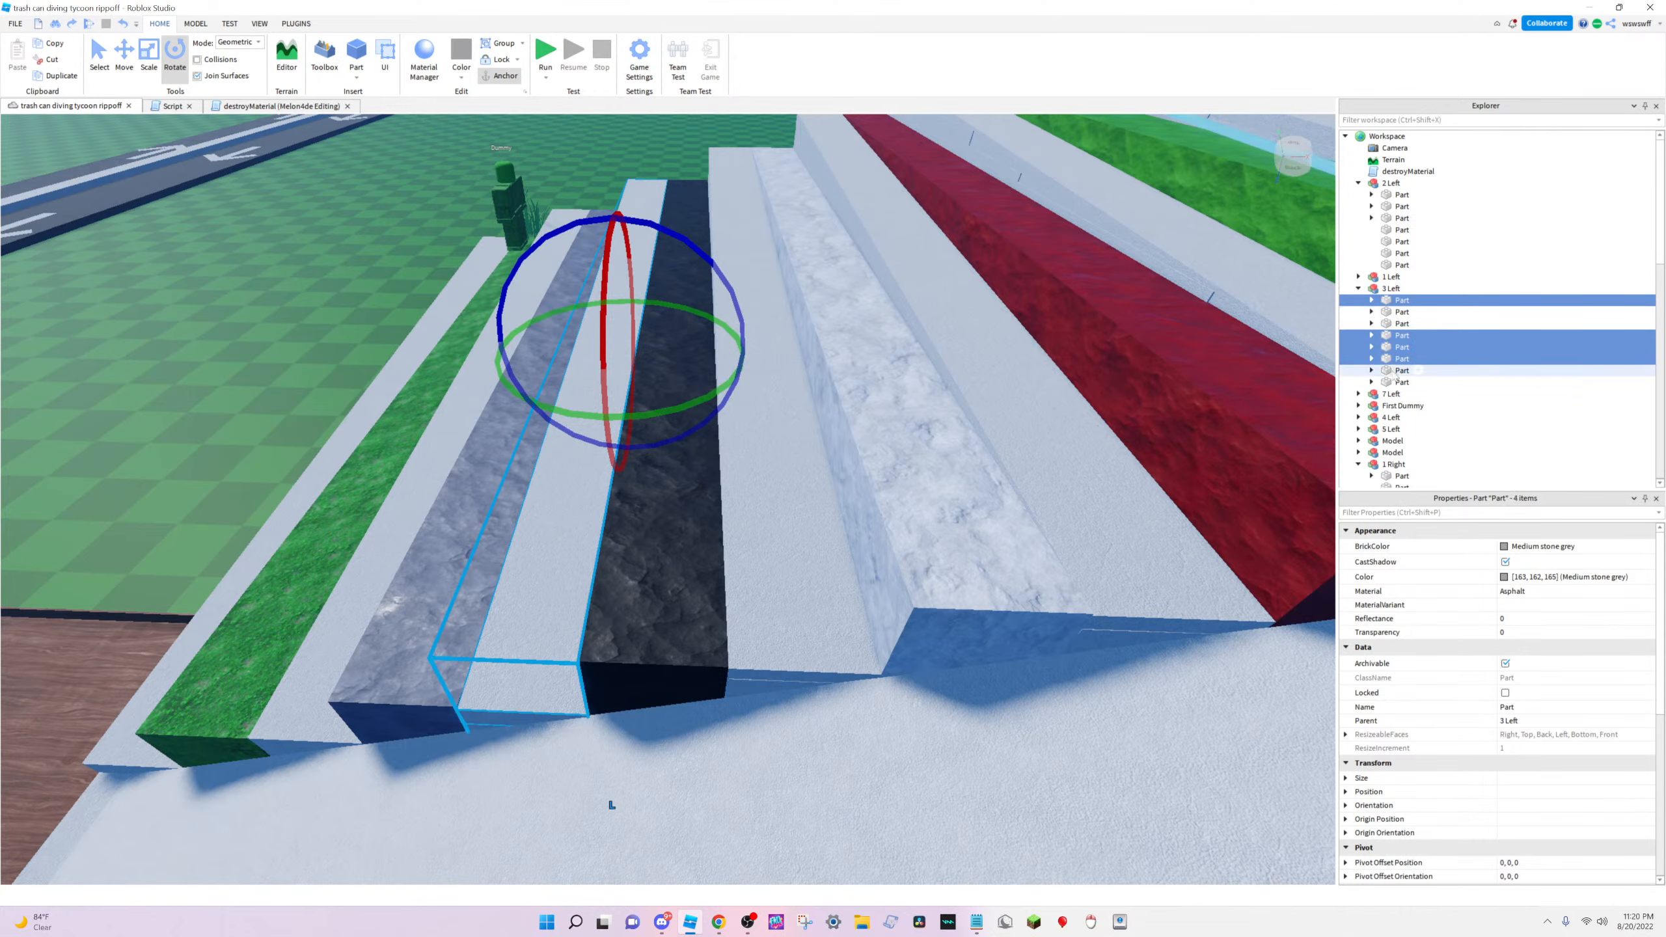
ctrl+click(1397, 382)
right_drag(1111, 420, 1111, 419)
key(ctrl+d)
Move the duplicated 3 Left shelf parts lengthwise across the ramp, behind the slate-topped 2 Right shelf
right_drag(963, 338, 974, 338)
click(132, 76)
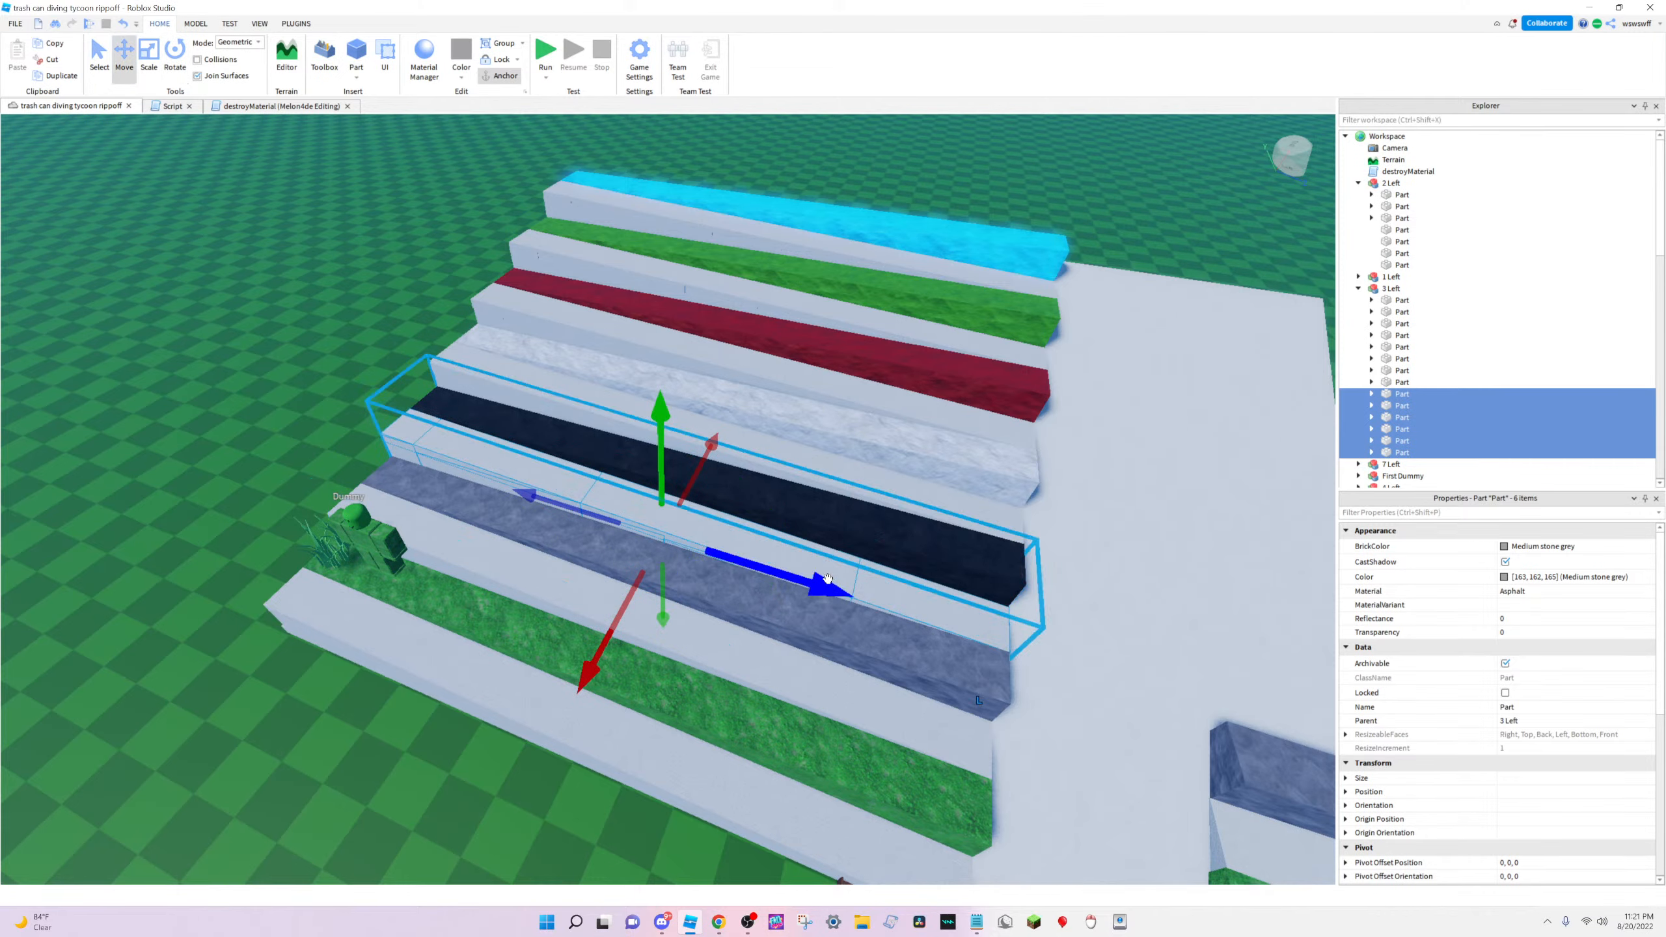
drag(832, 594, 959, 638)
right_drag(959, 638, 1106, 730)
drag(528, 490, 505, 496)
key(s)
key(a)
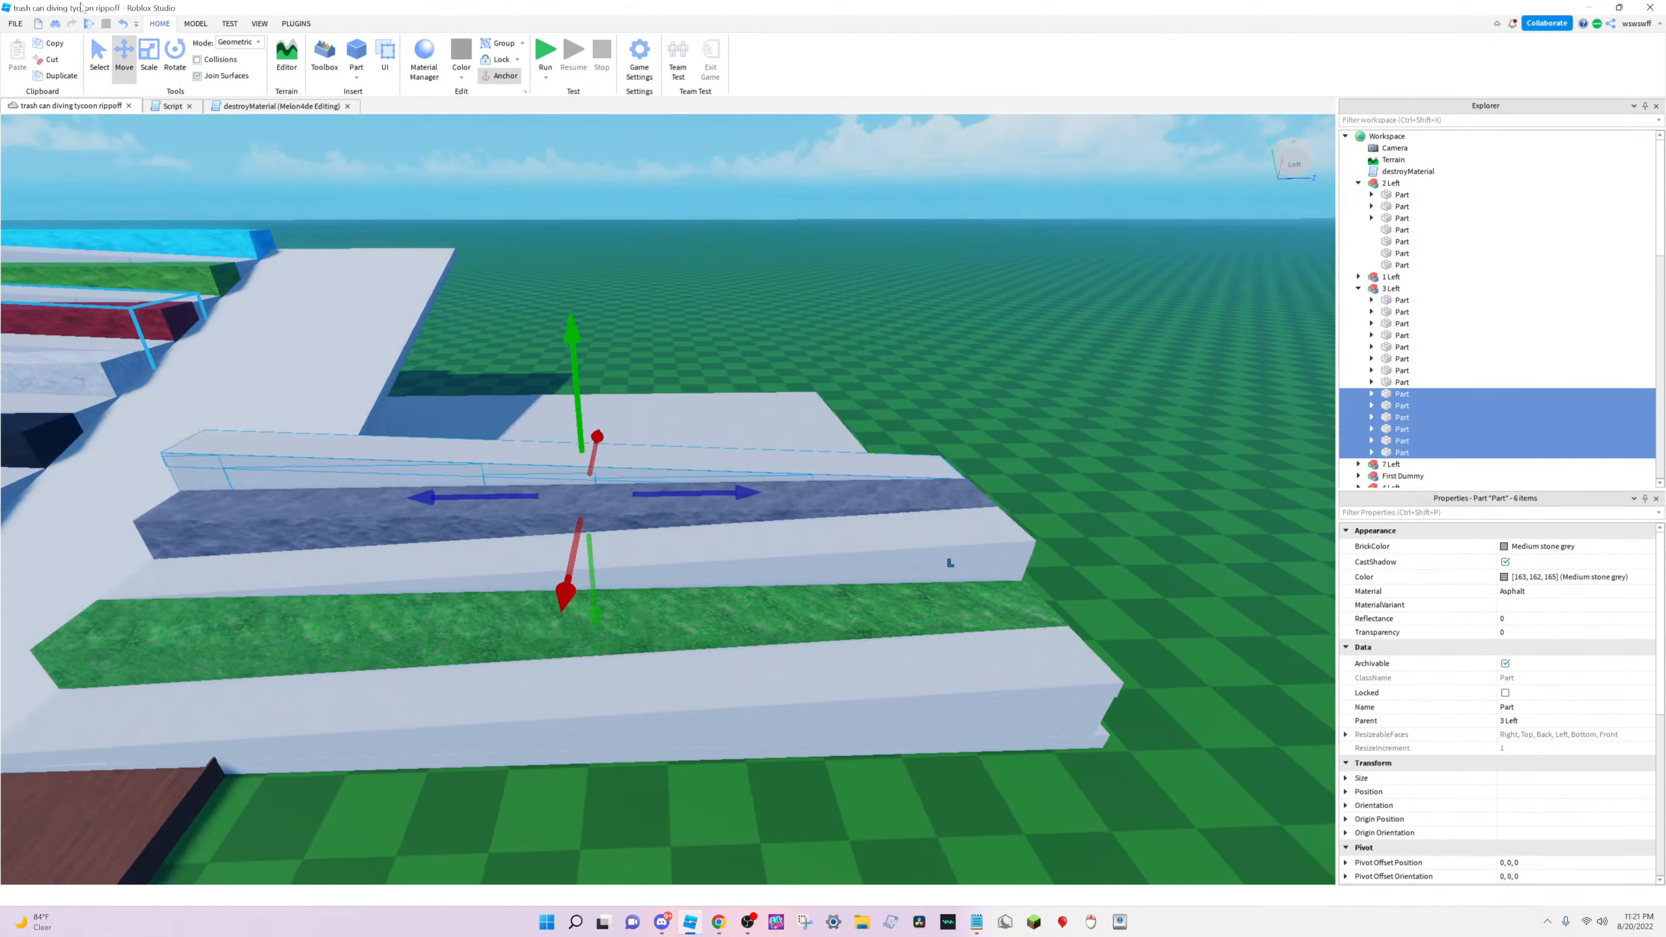
Rotate the six duplicated shelf parts half a turn about the vertical axis so the shelf slopes toward the ramp
click(167, 70)
drag(613, 561, 546, 386)
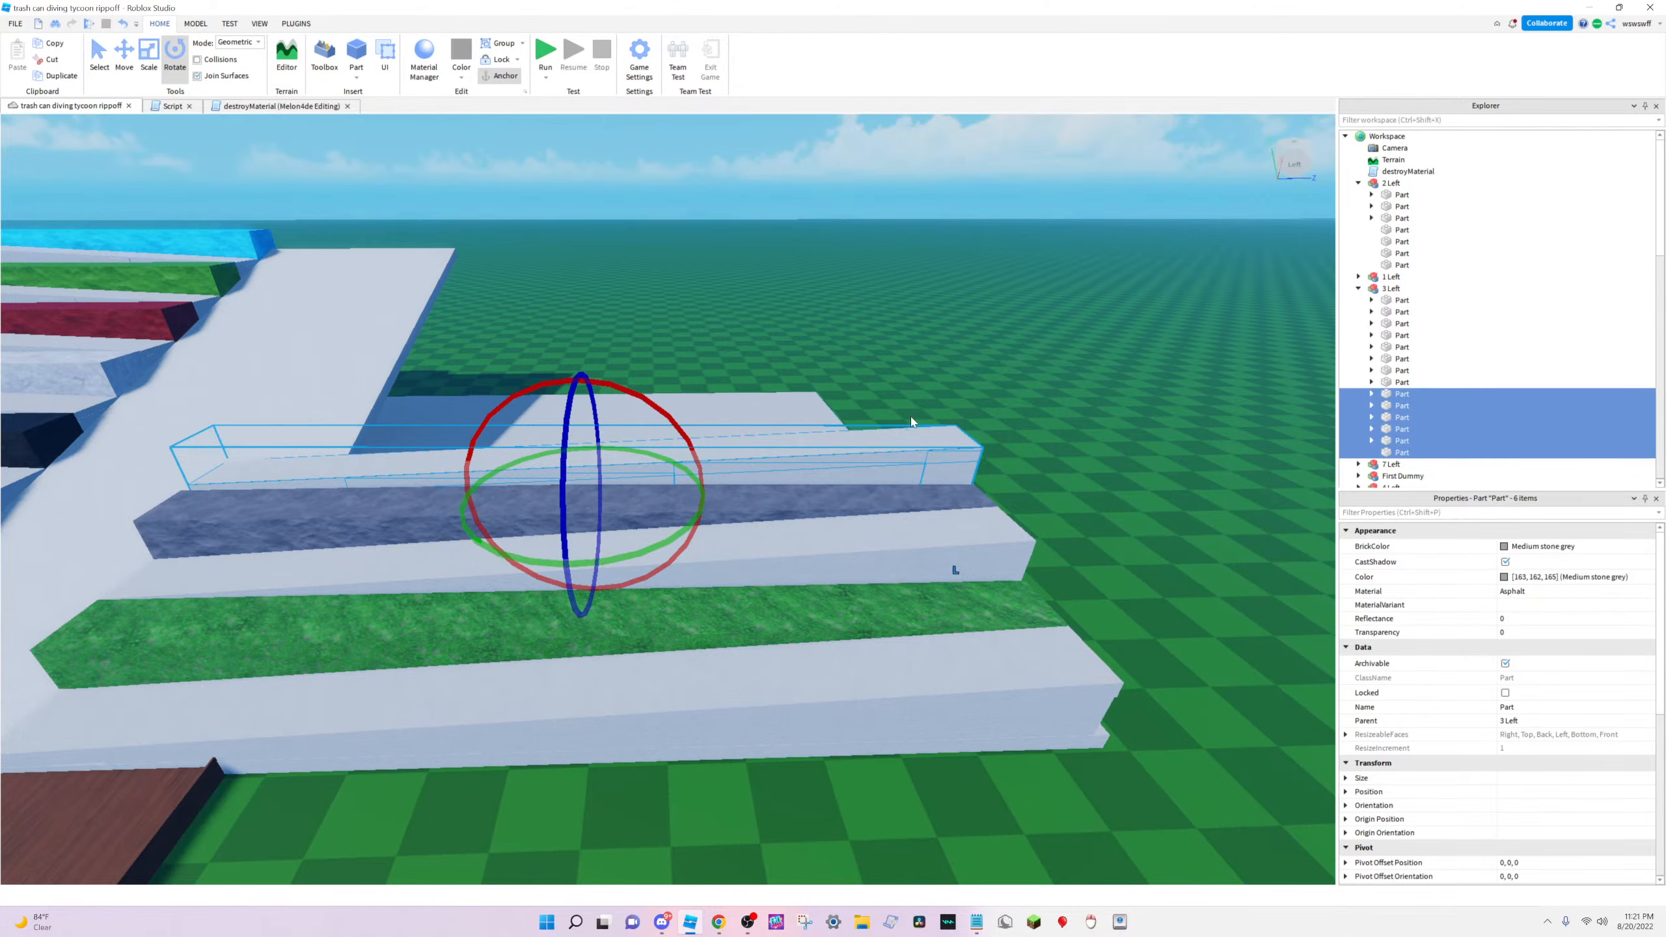
key(w)
key(d)
right_drag(1074, 410, 1072, 407)
key(s)
key(a)
key(a)
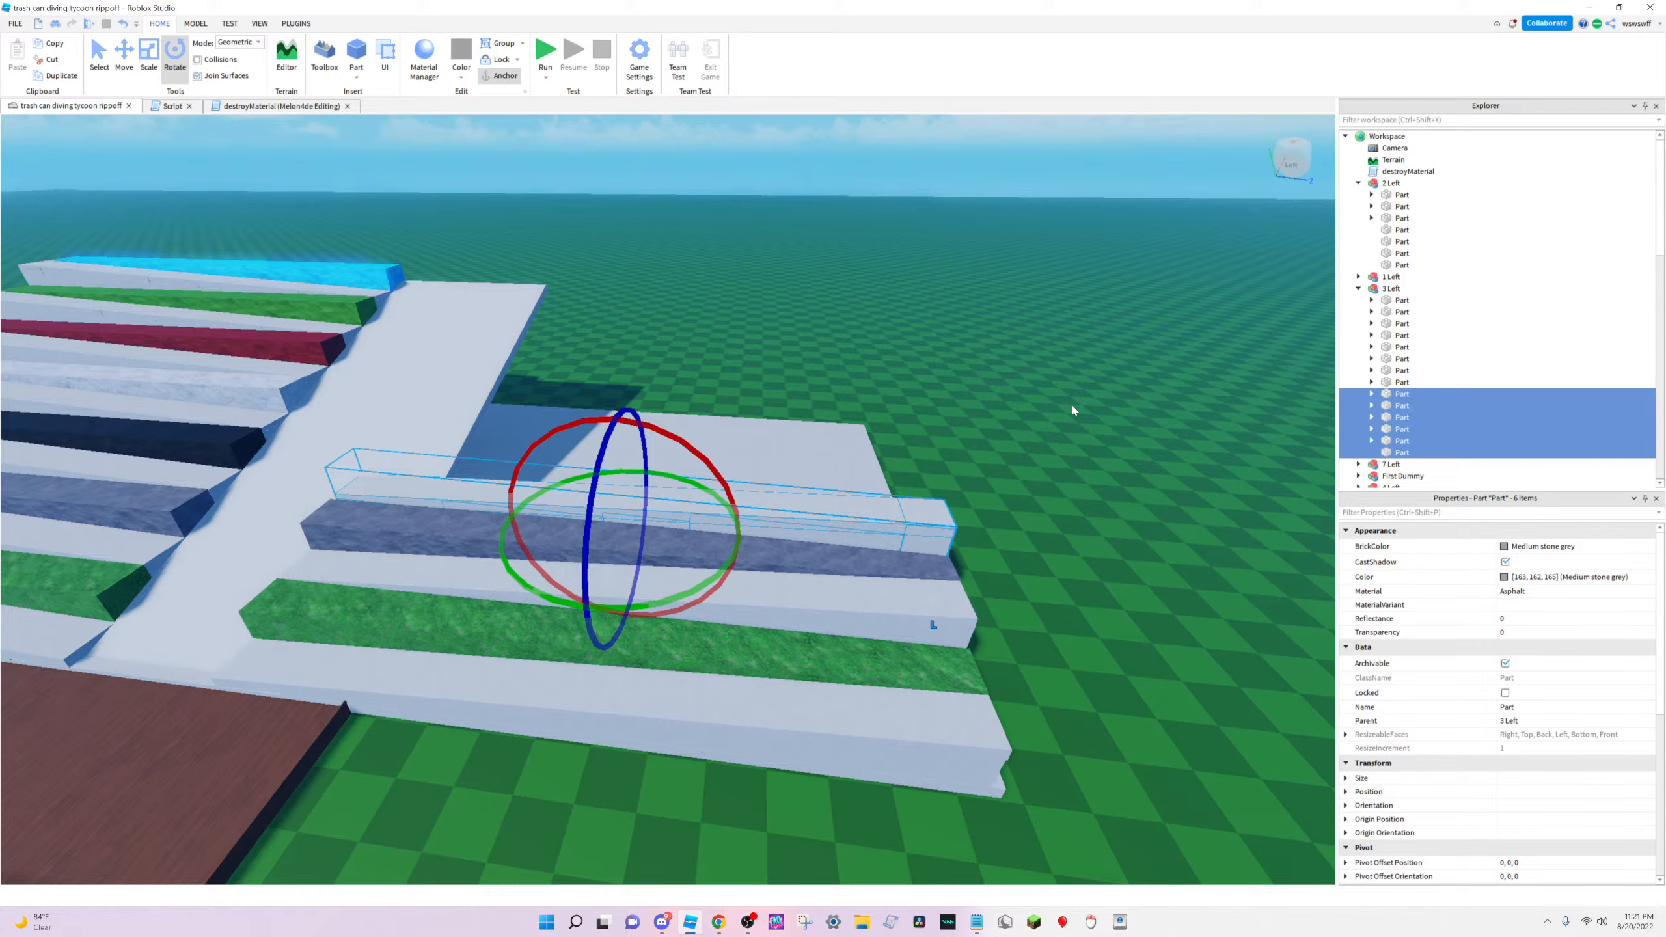
Shift the rotated shelf parts slightly lengthwise to line up their outer end with the end of the 2 Right shelf
scroll(1071, 411, up, 5)
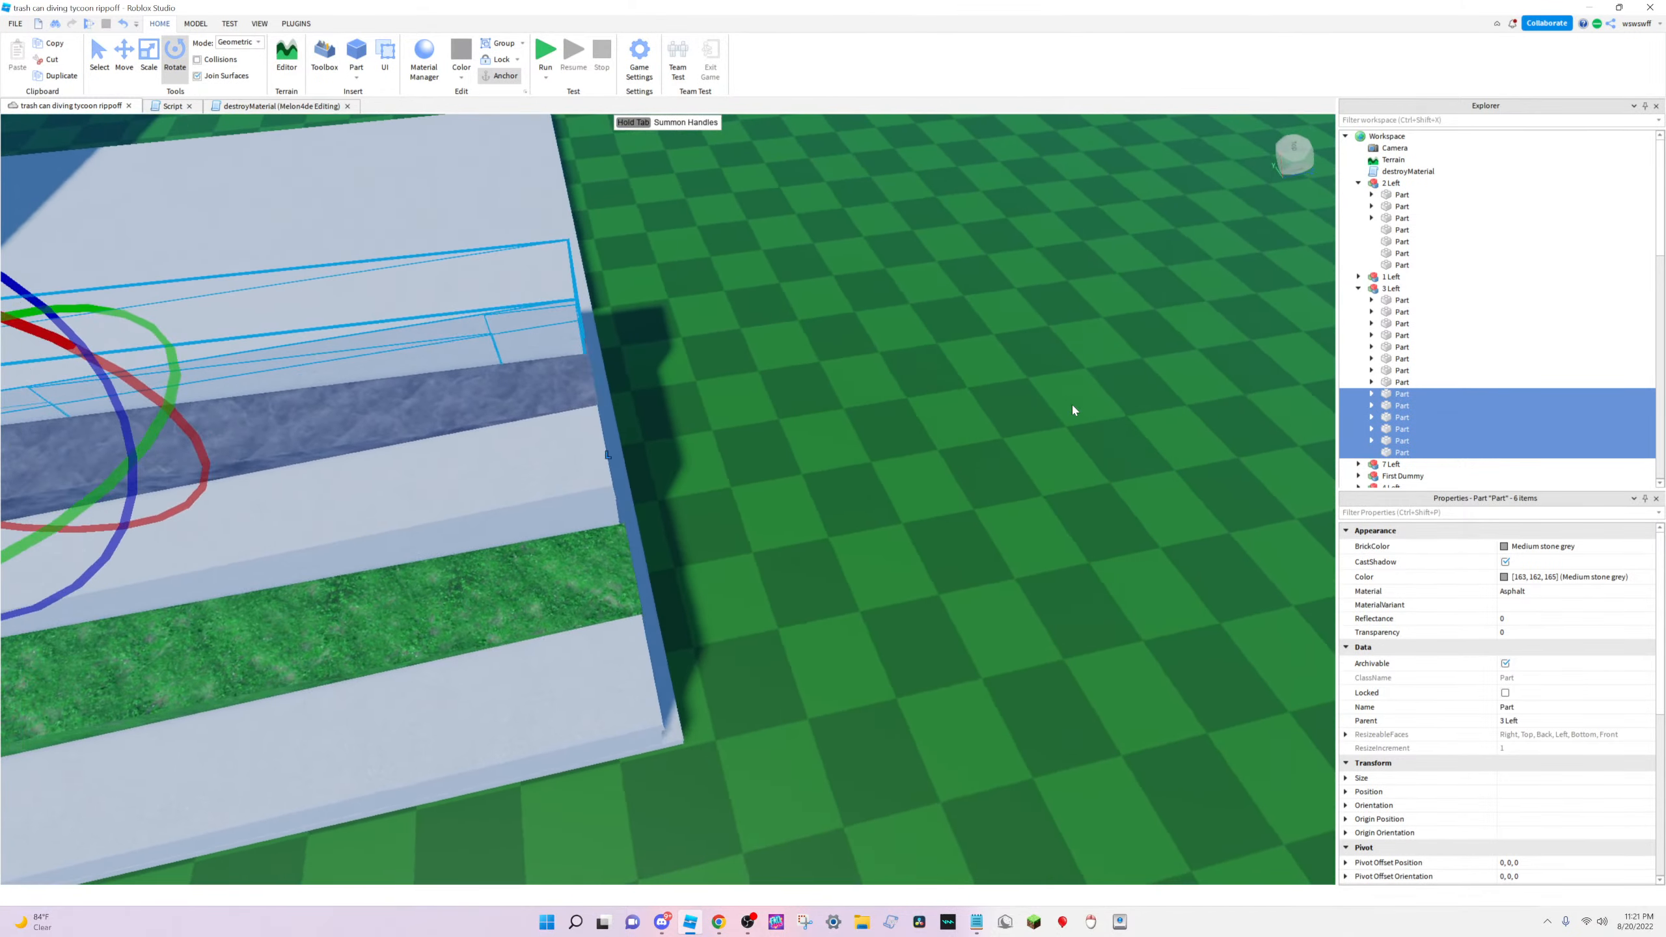
key(w)
right_drag(1073, 408, 1073, 408)
key(s)
key(w)
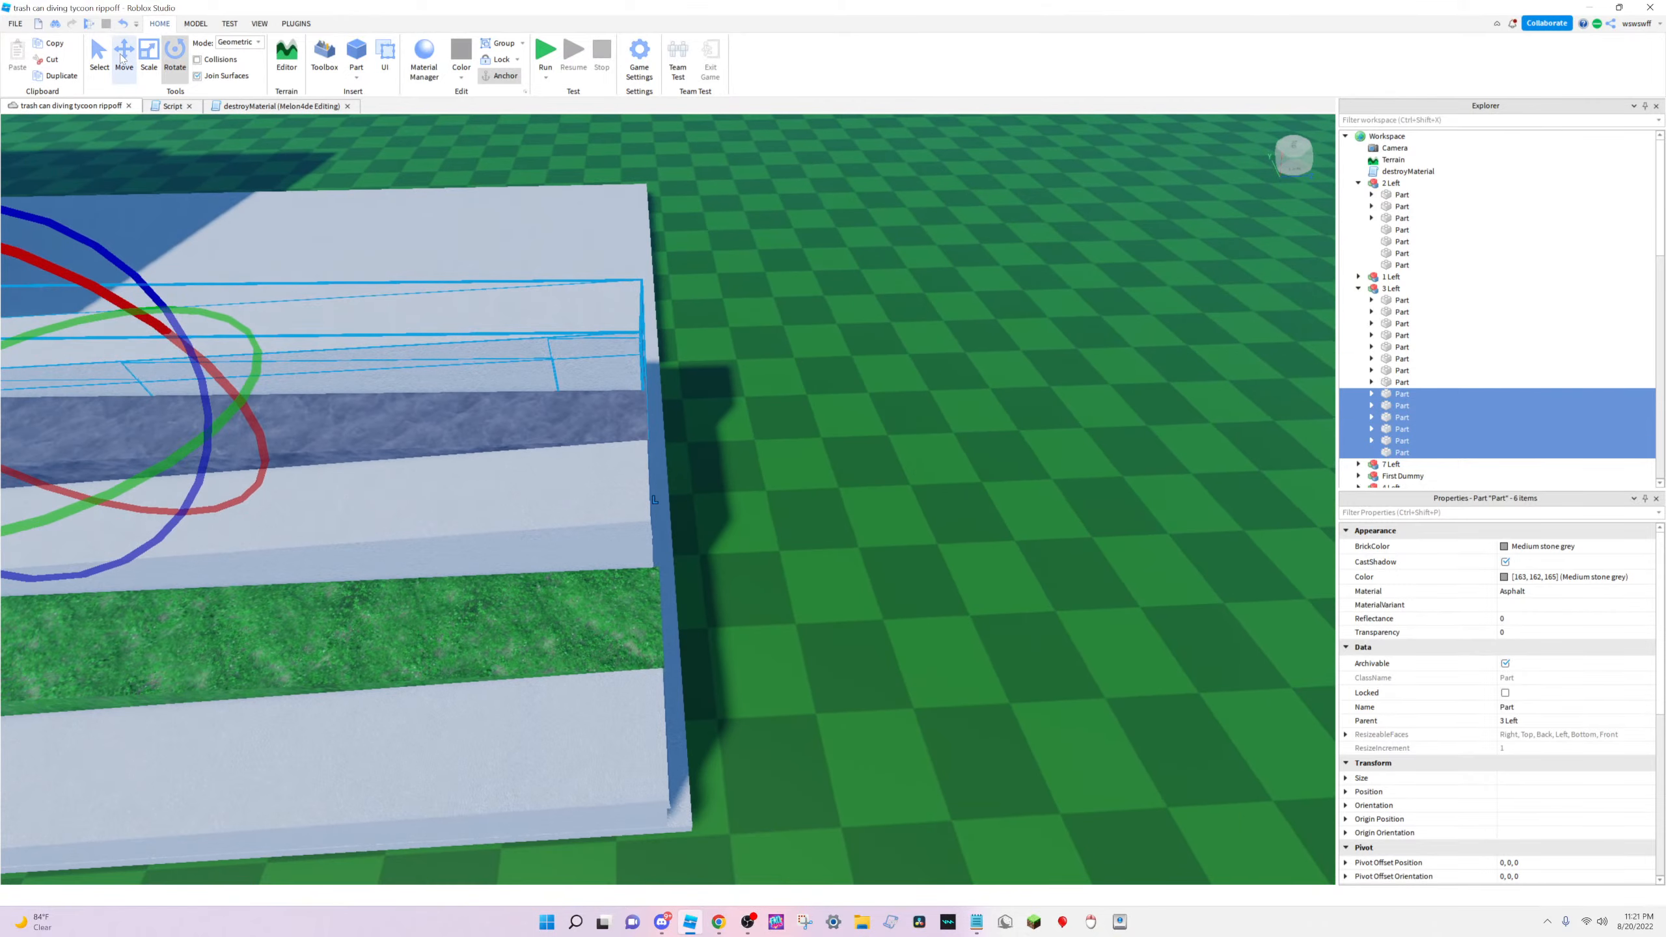
key(ctrl+2)
drag(211, 387, 216, 388)
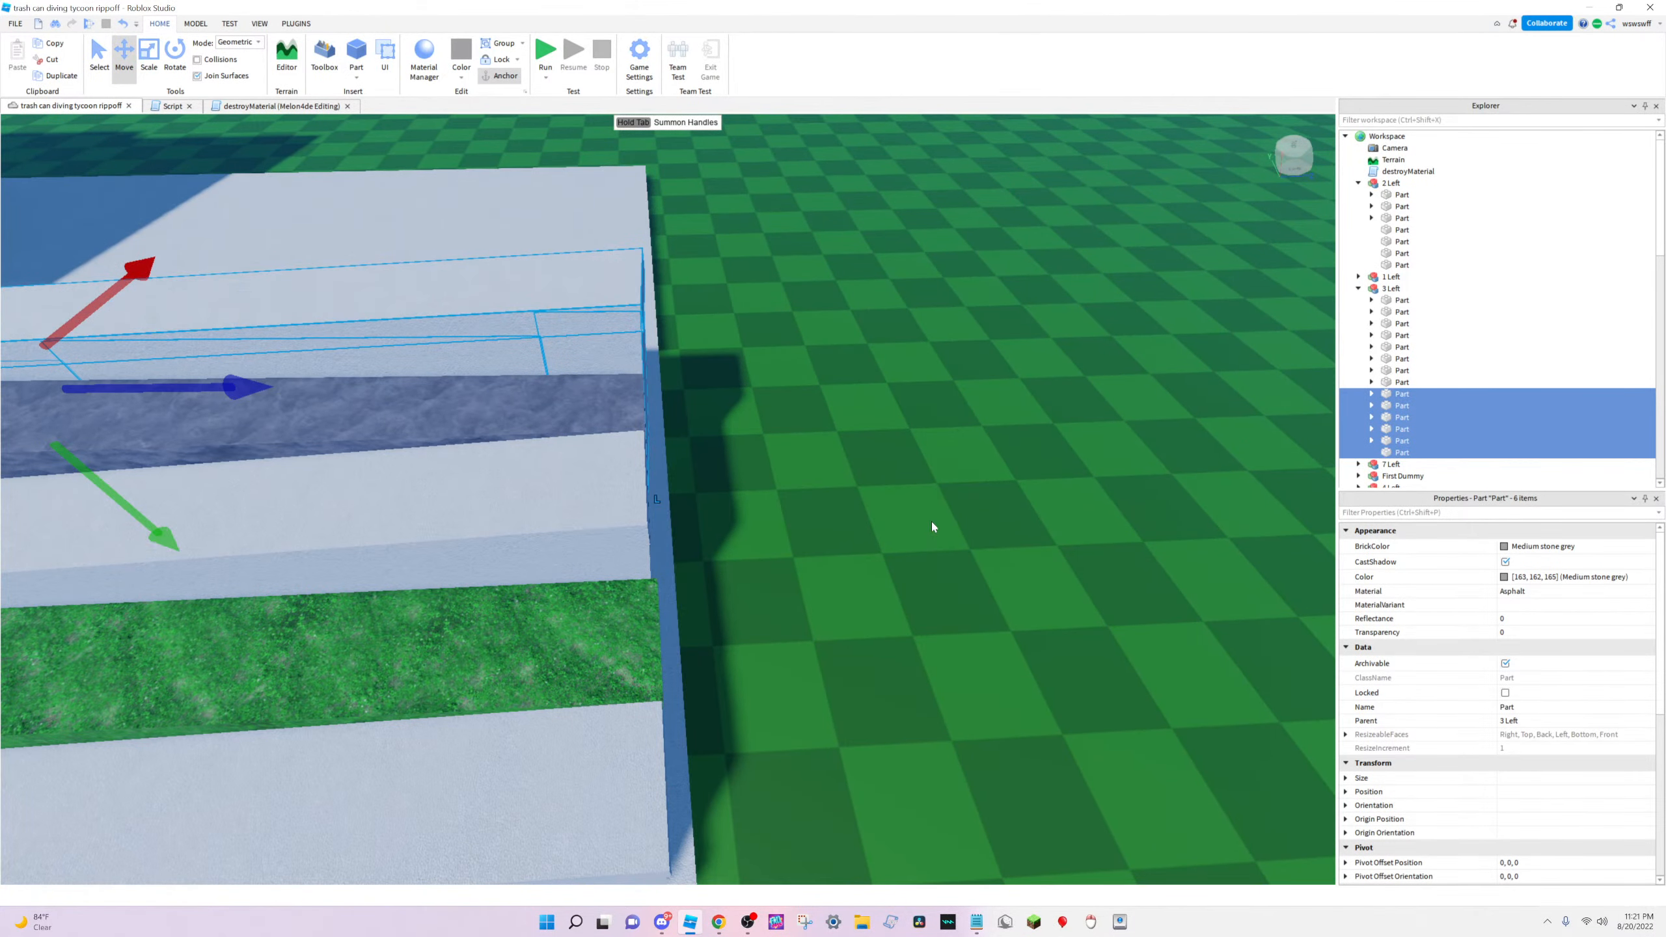
key(s)
right_drag(957, 554, 957, 555)
scroll(848, 468, down, 5)
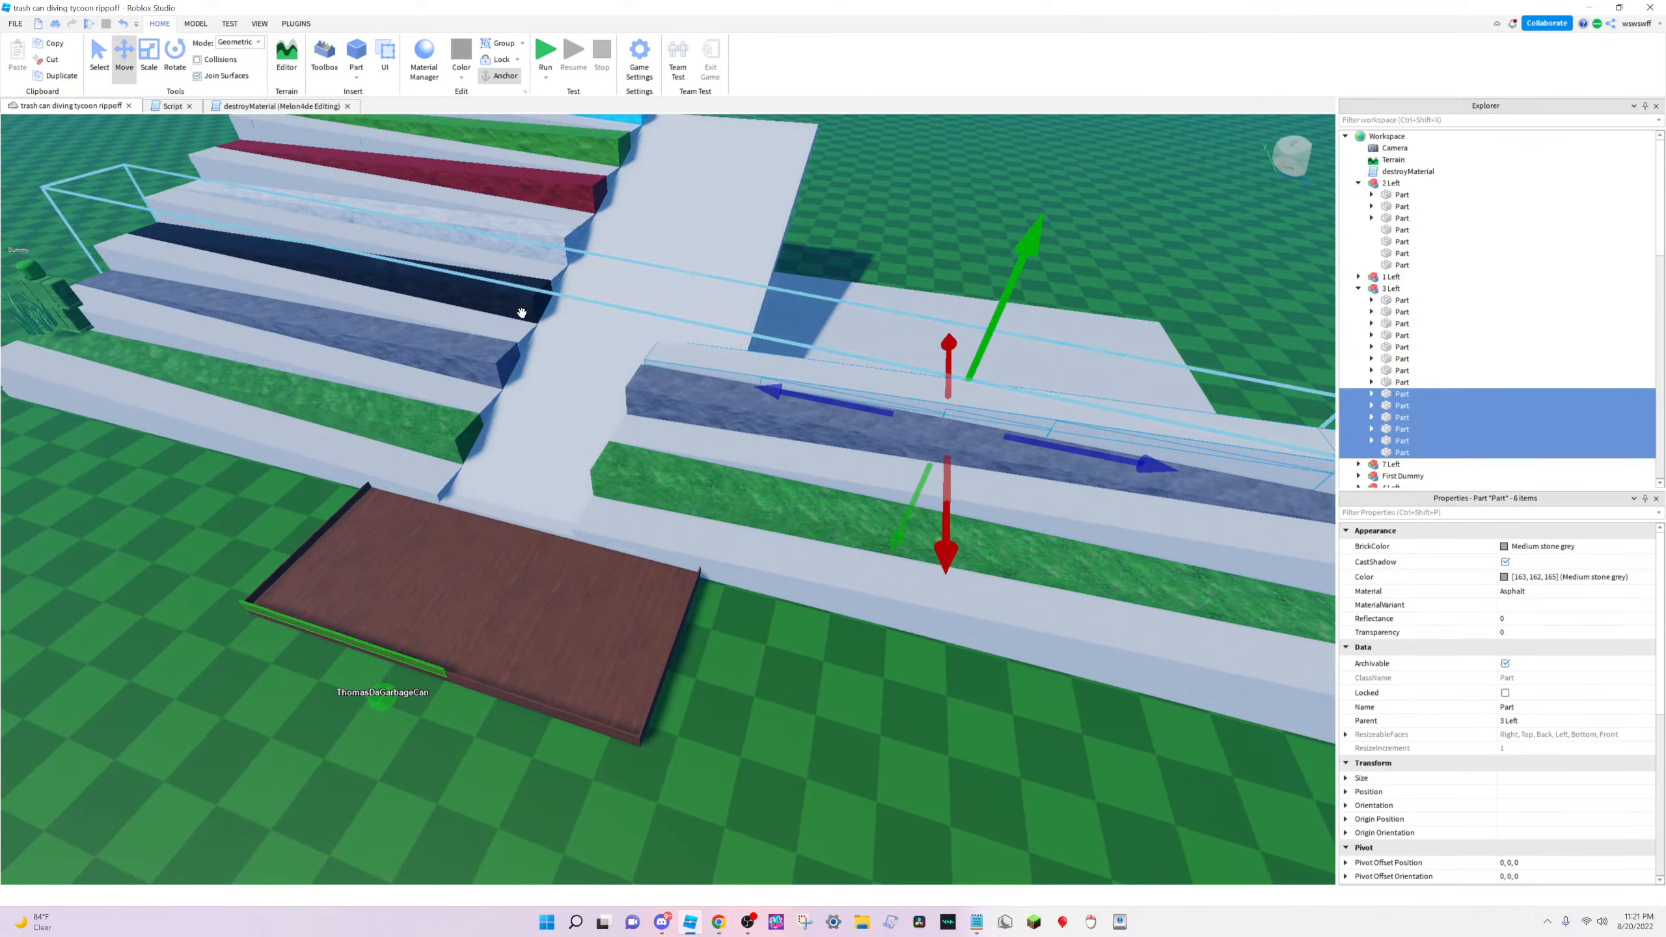
scroll(918, 459, up, 3)
Group the six duplicated shelf parts into a model directly under Workspace, and name it 3 Right
right_click(1386, 418)
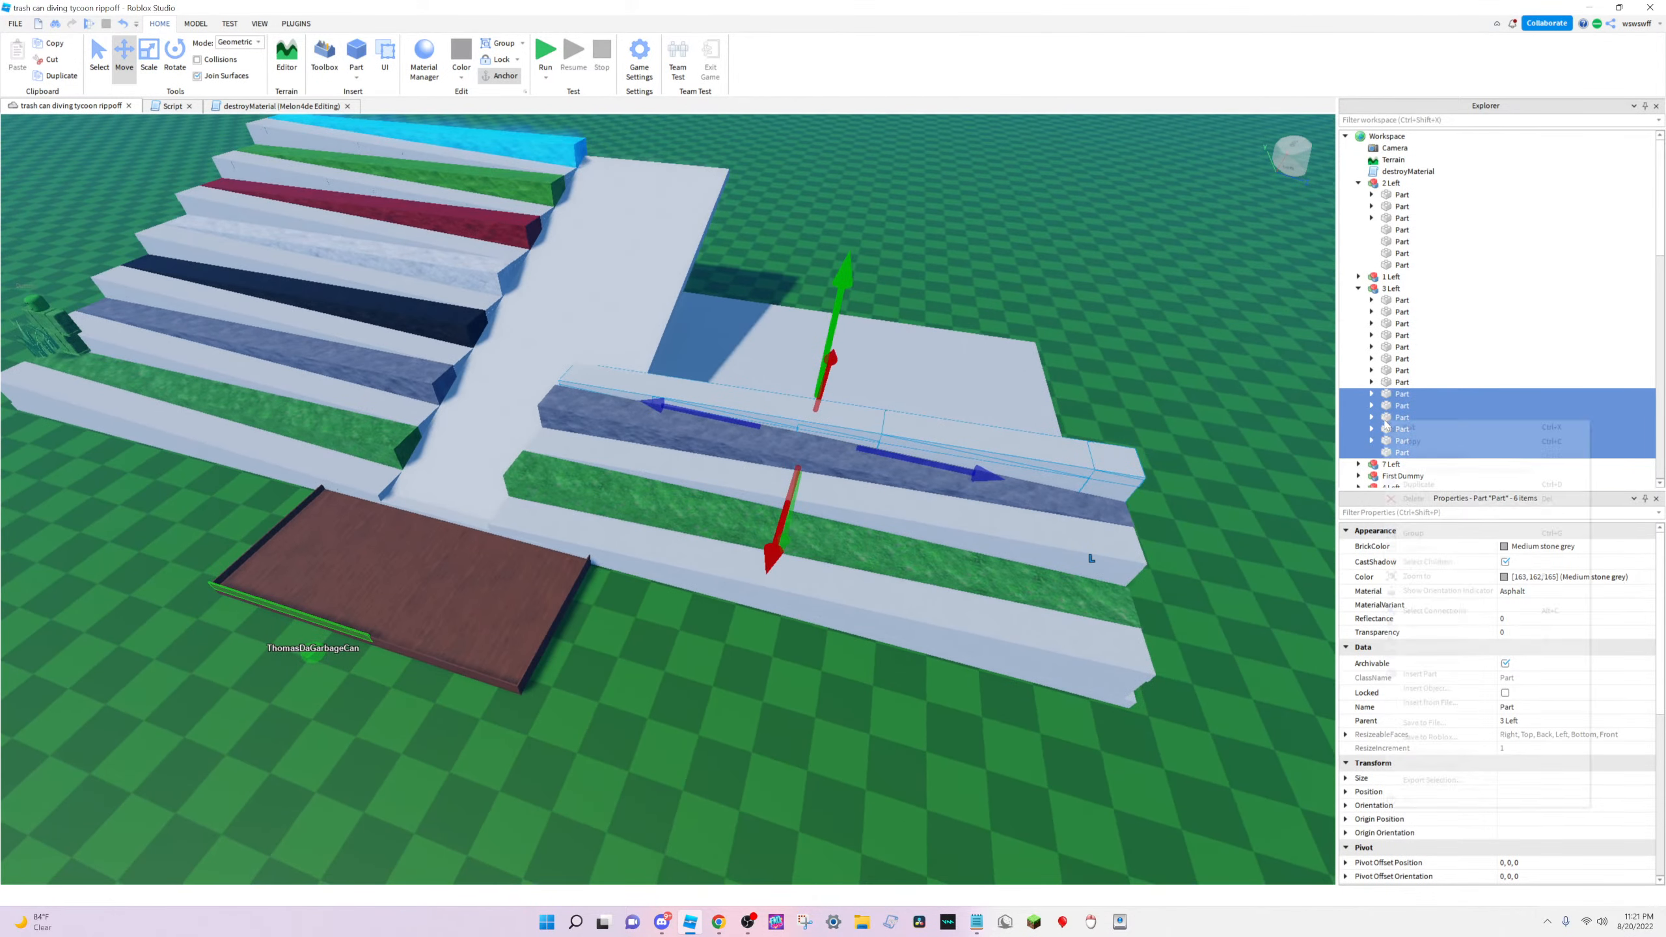
click(1434, 538)
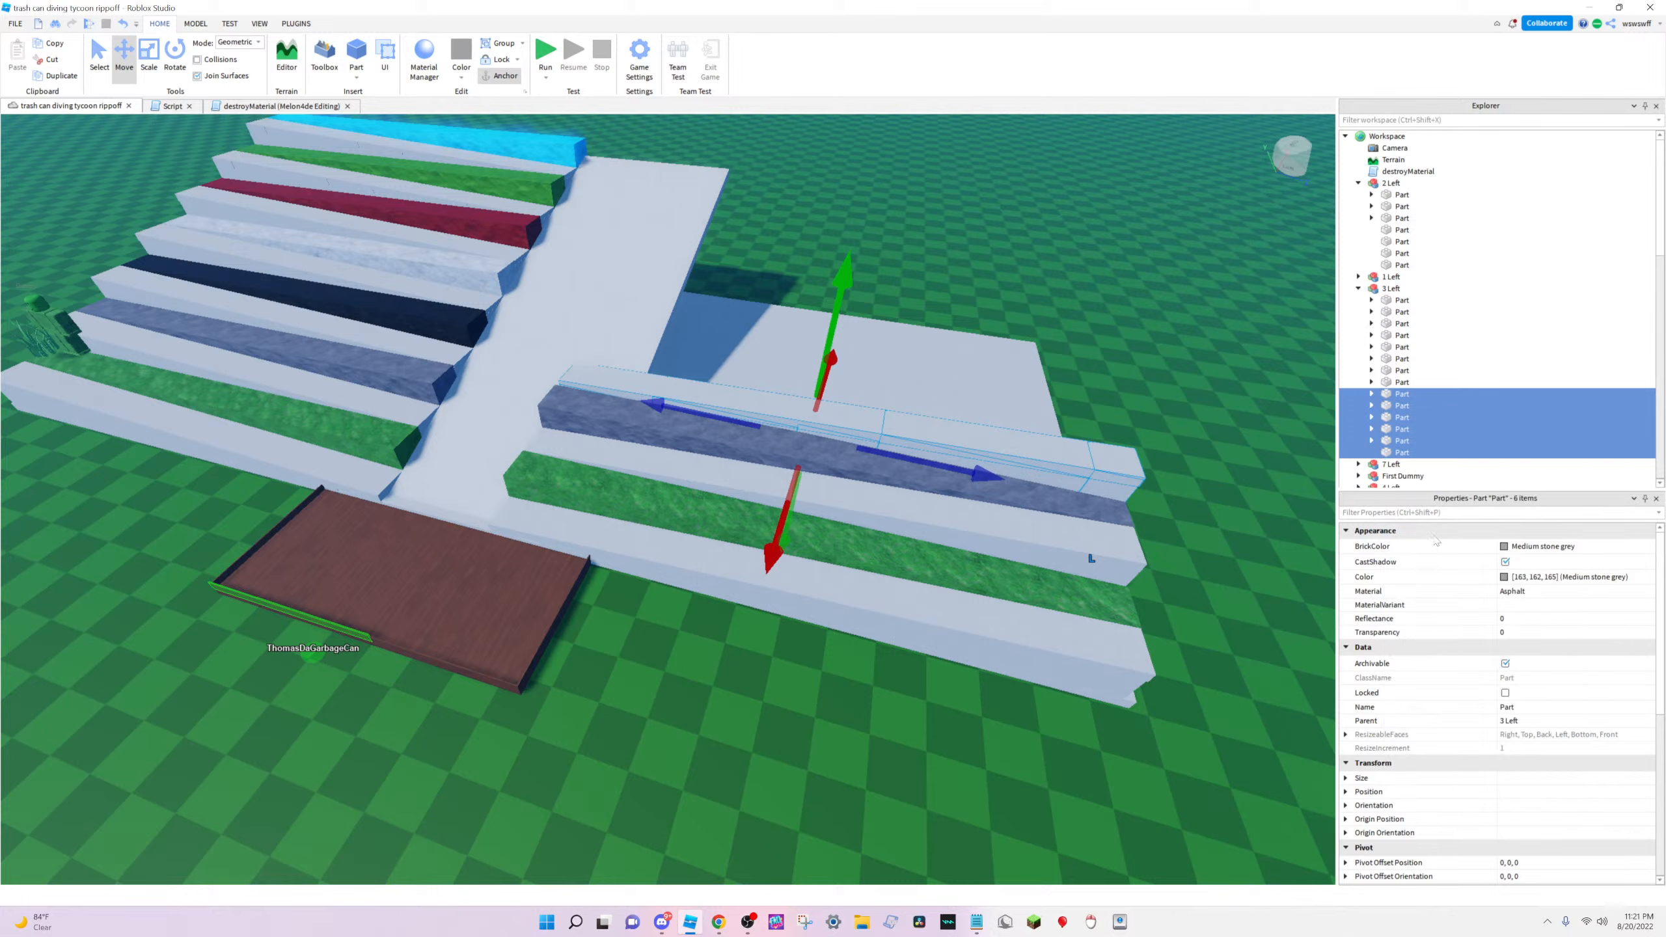
drag(1396, 301, 1386, 136)
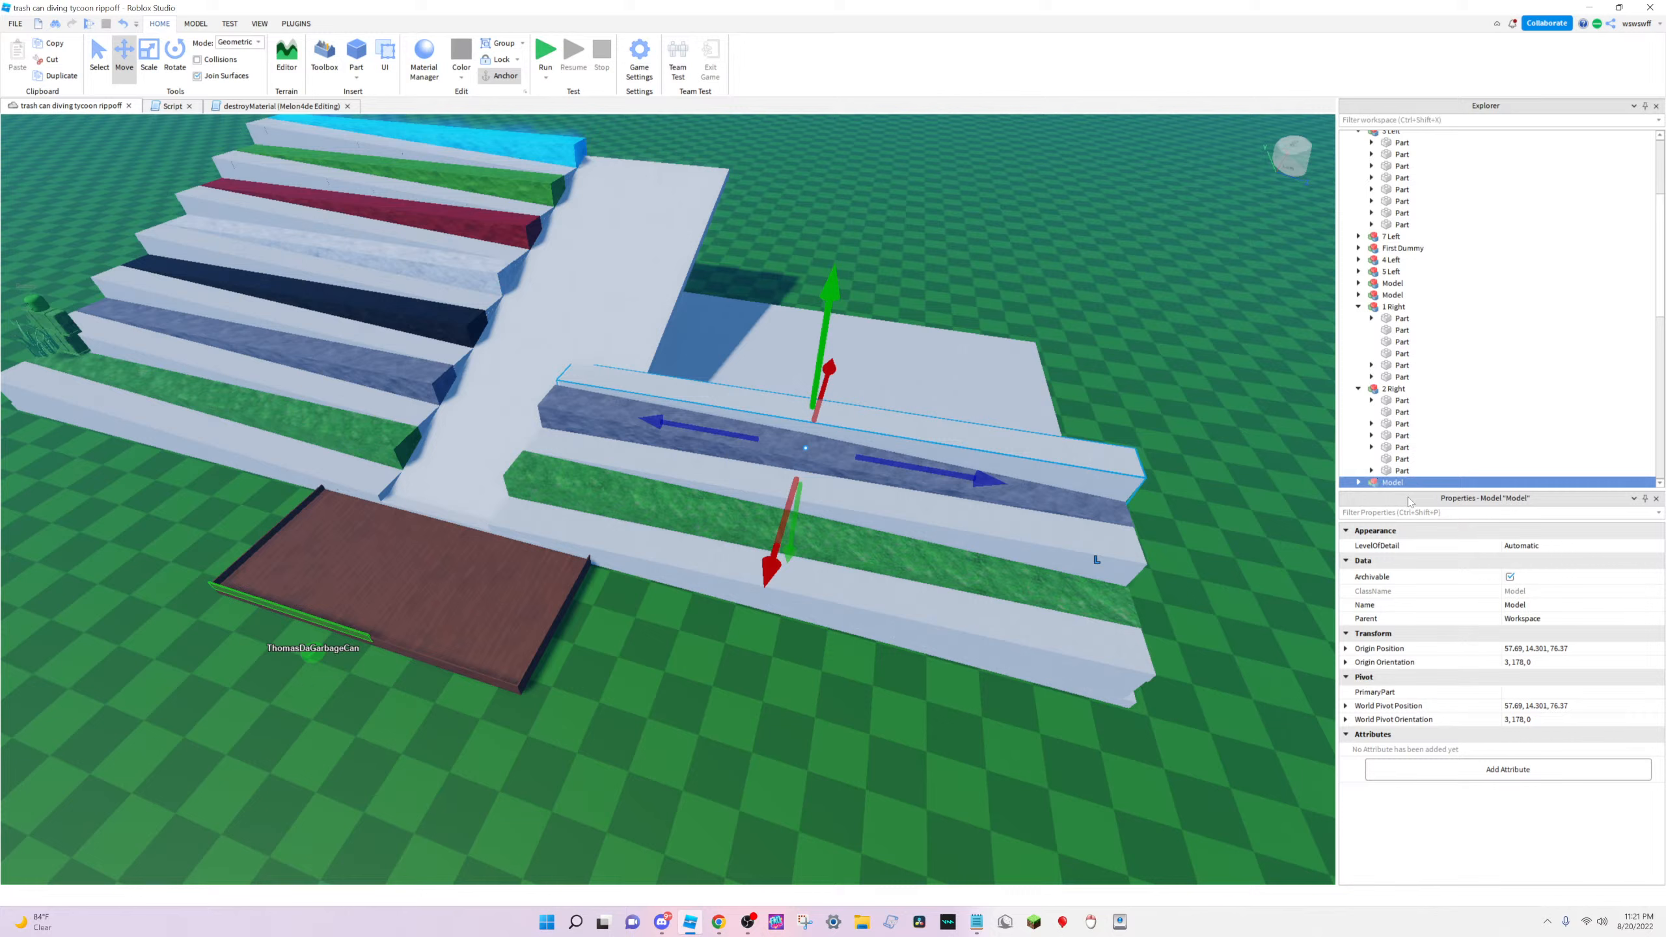
text(name)
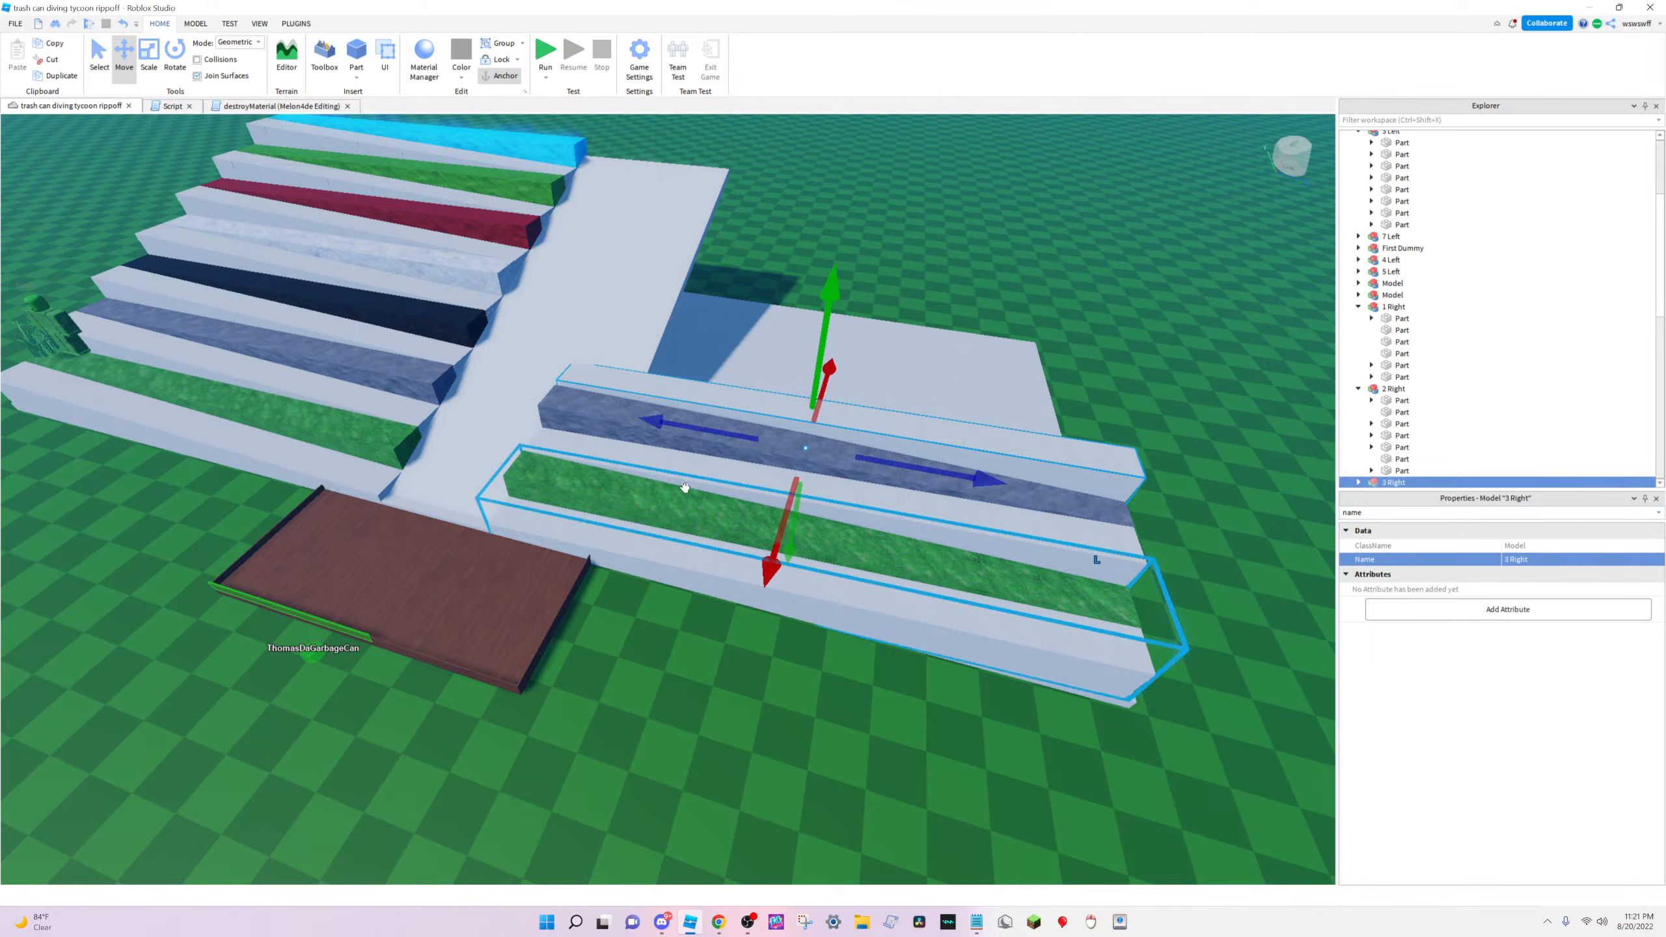
Duplicate the black slate bar and the invisible part of 3 Left, and move the copies across the ramp behind the 3 Right shelf
click(432, 348)
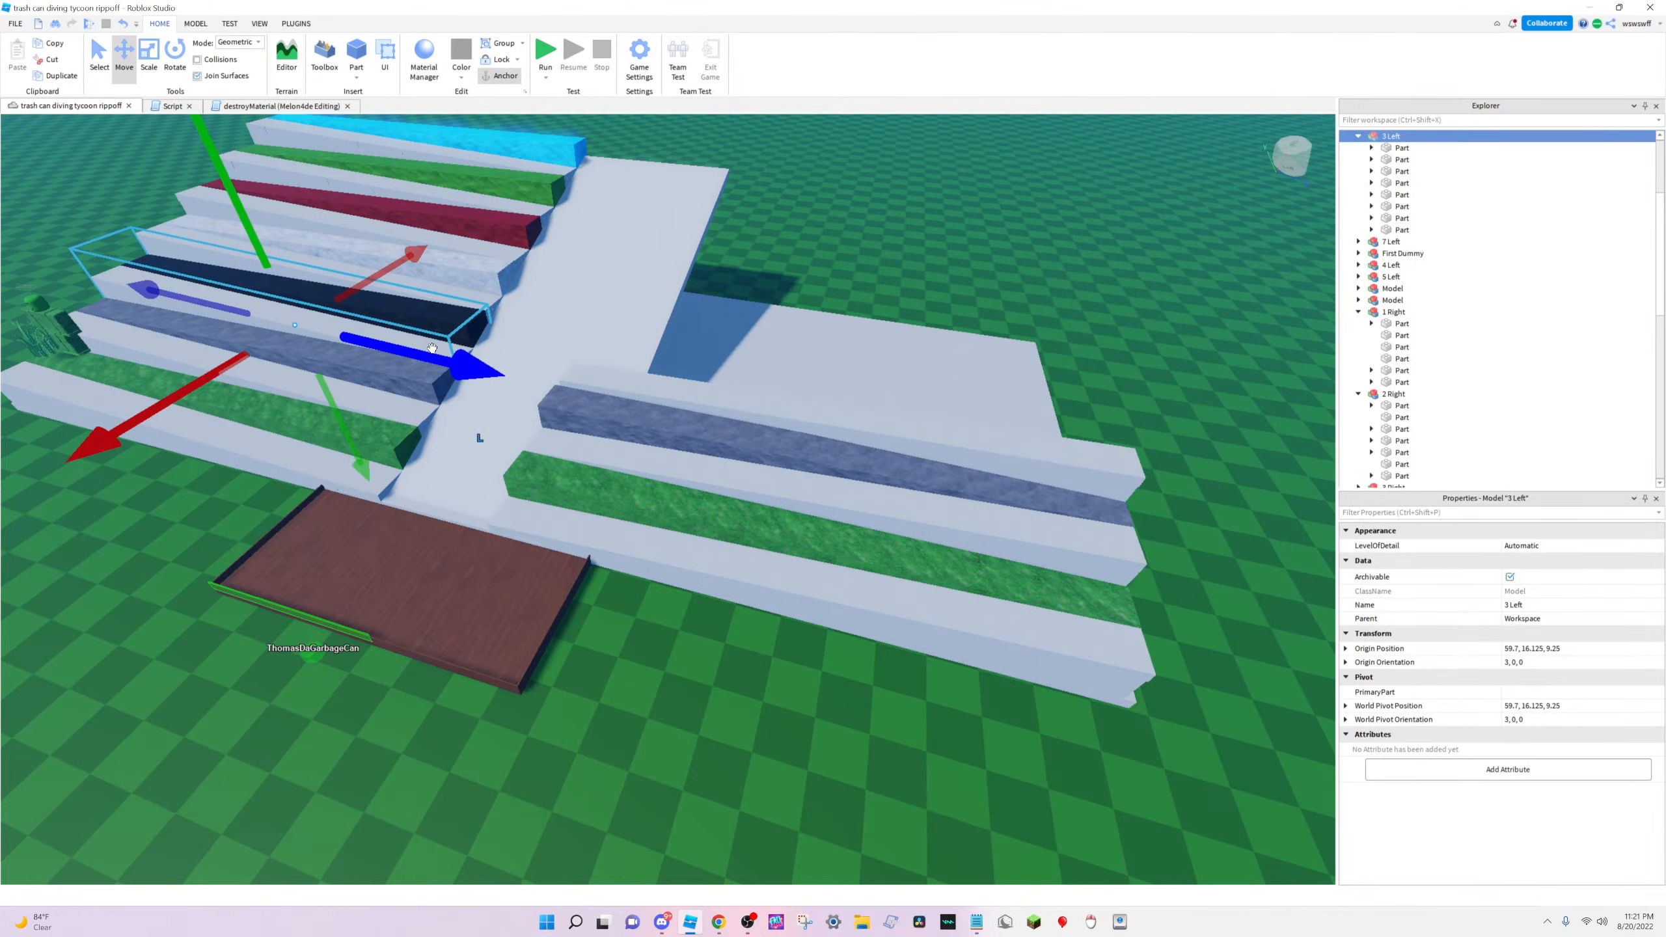
click(1403, 149)
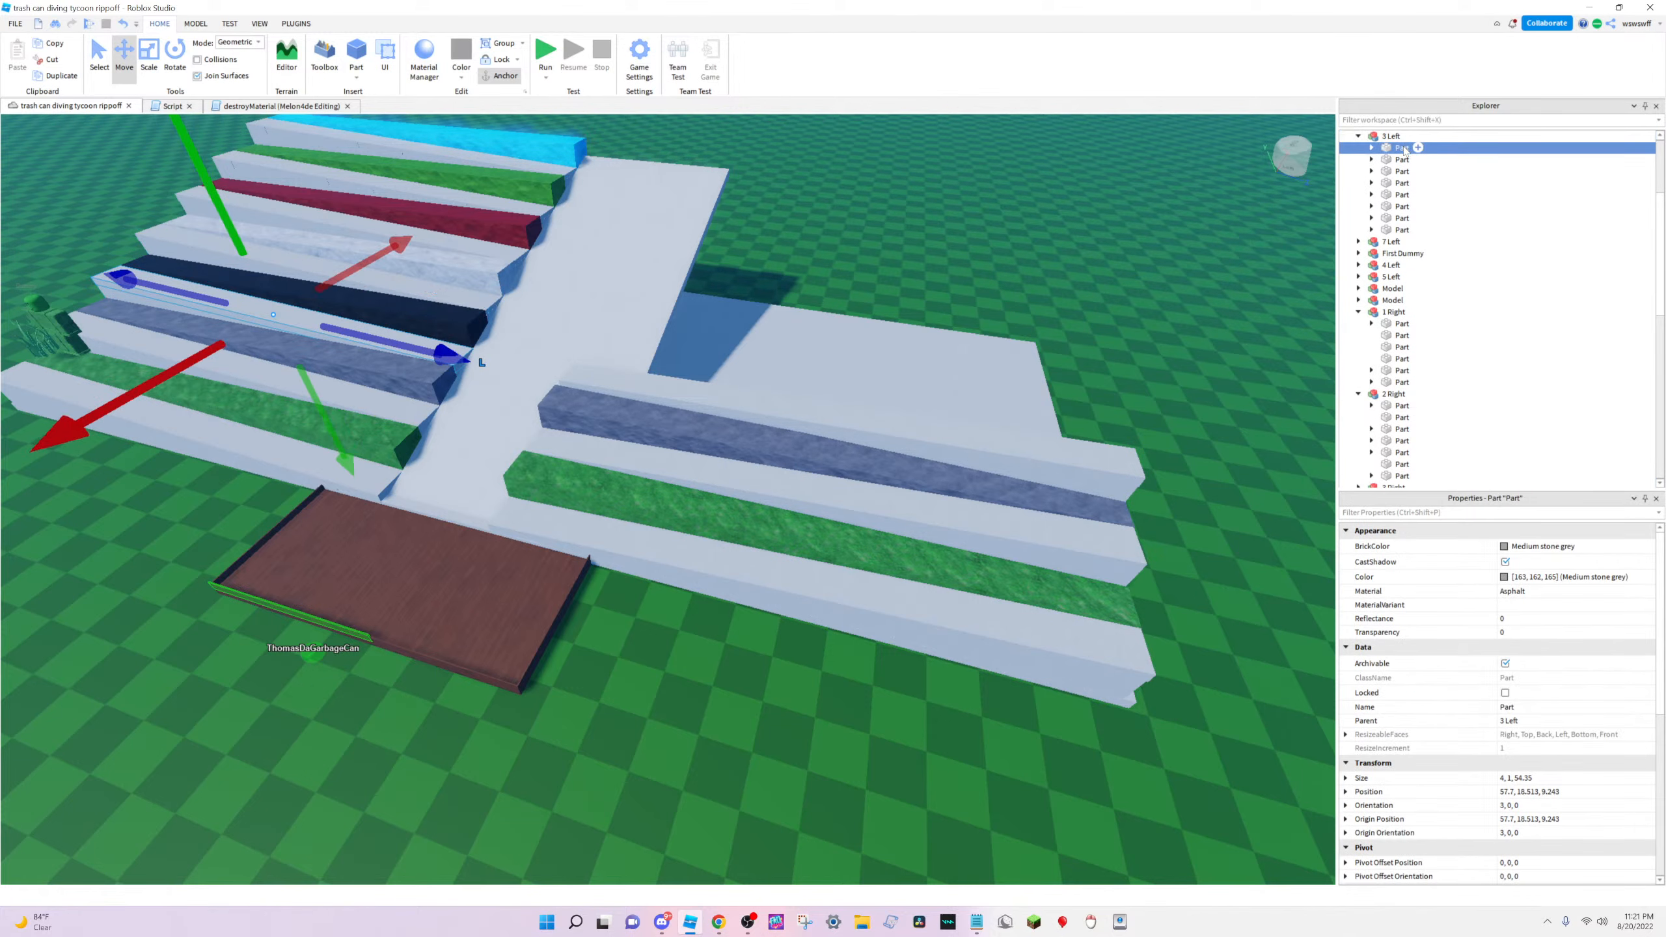
click(1399, 160)
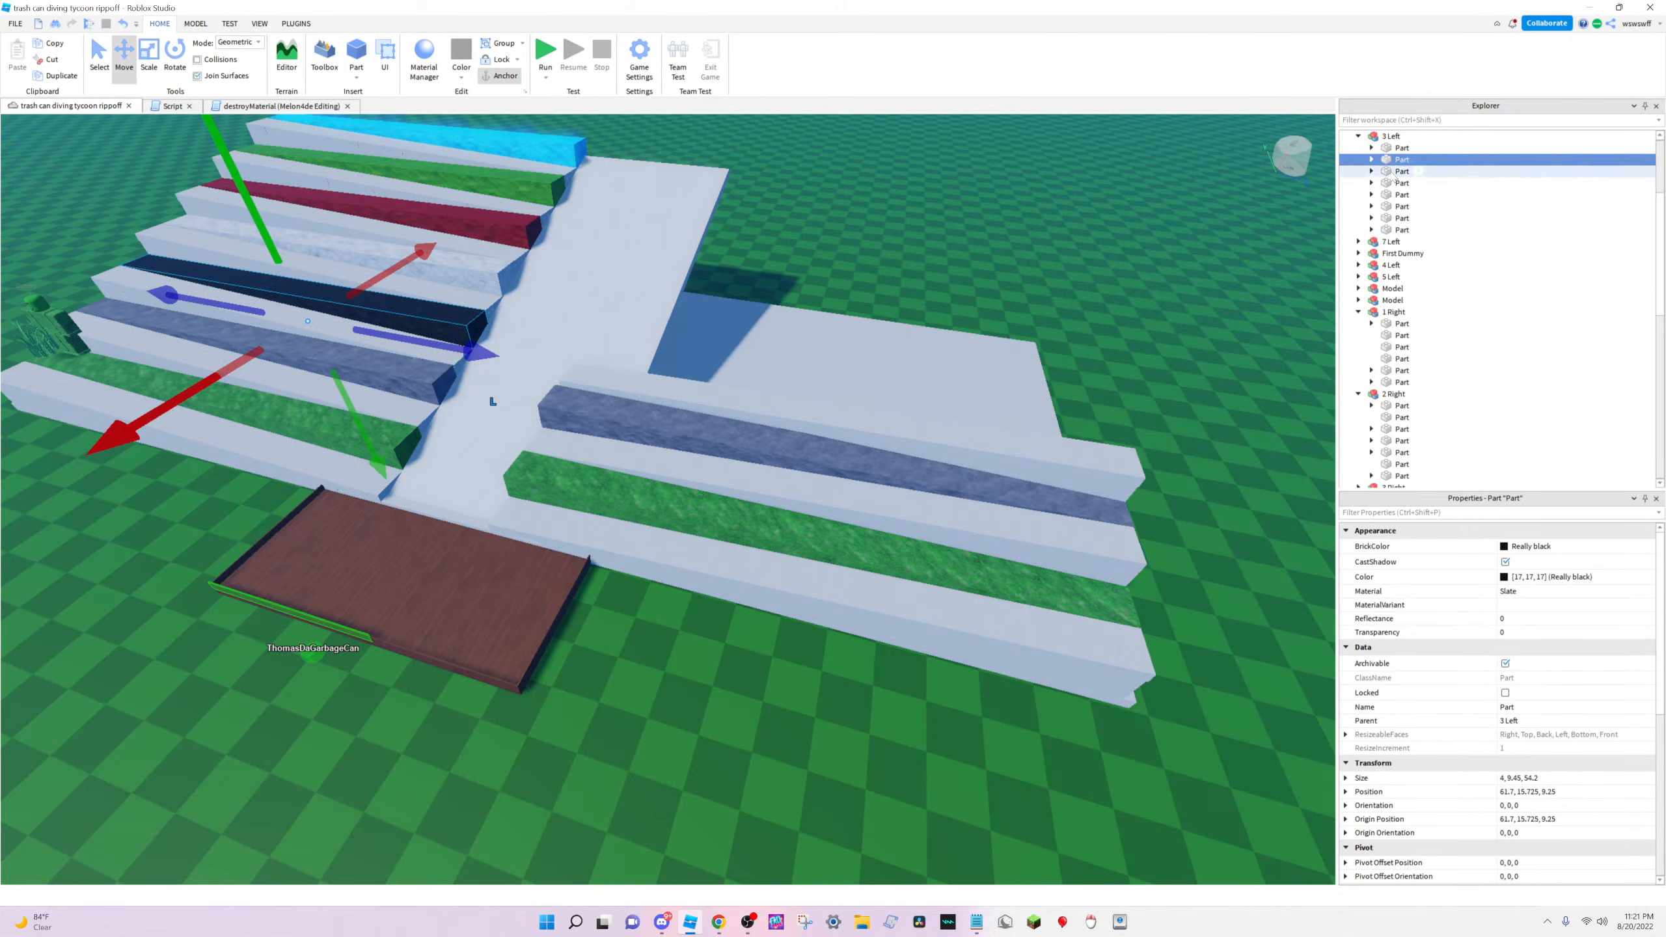
ctrl+click(1401, 171)
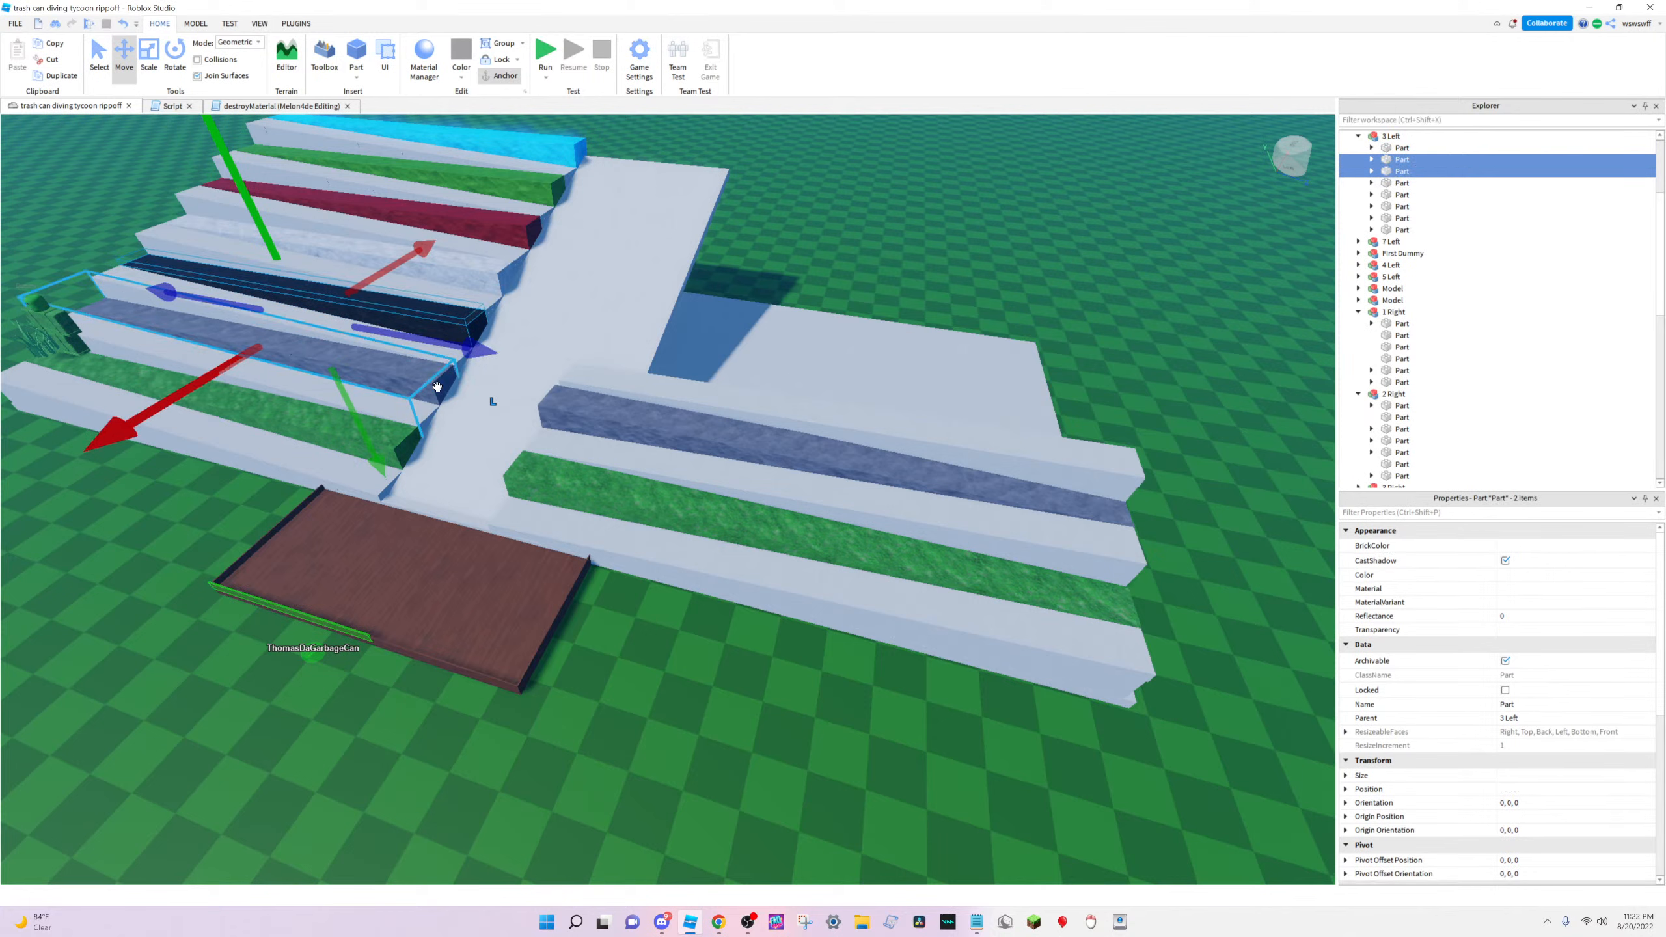
key(ctrl+d)
drag(437, 387, 943, 477)
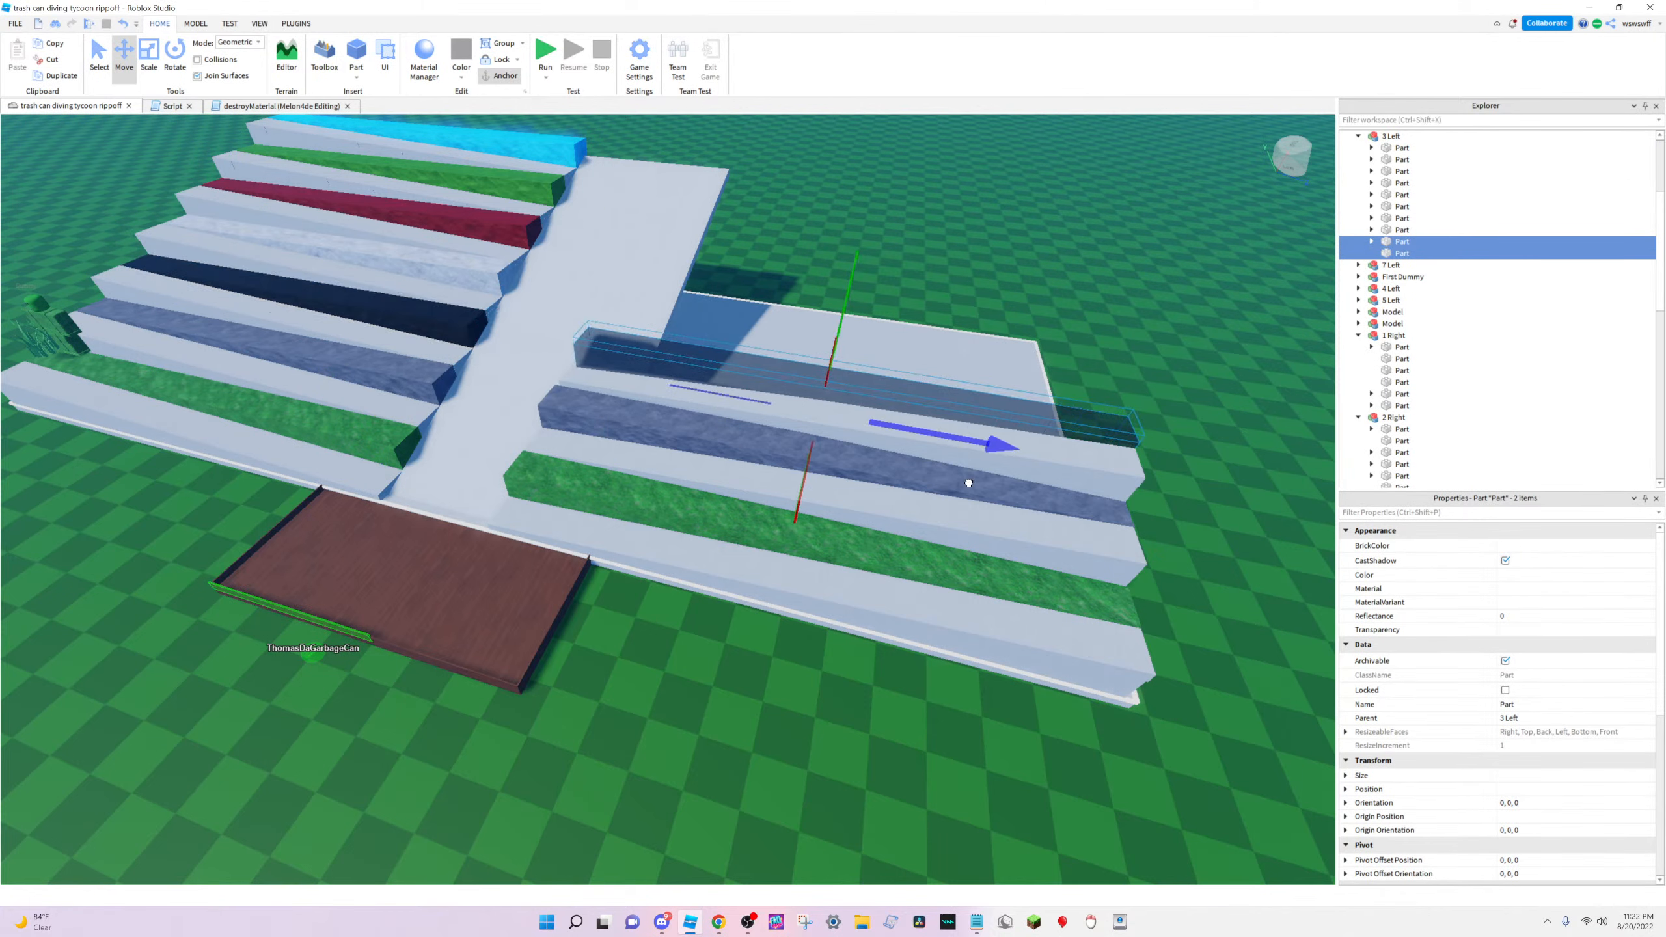
Move the duplicated black slate bar and invisible part out of the 3 Left model to directly under Workspace
key(f)
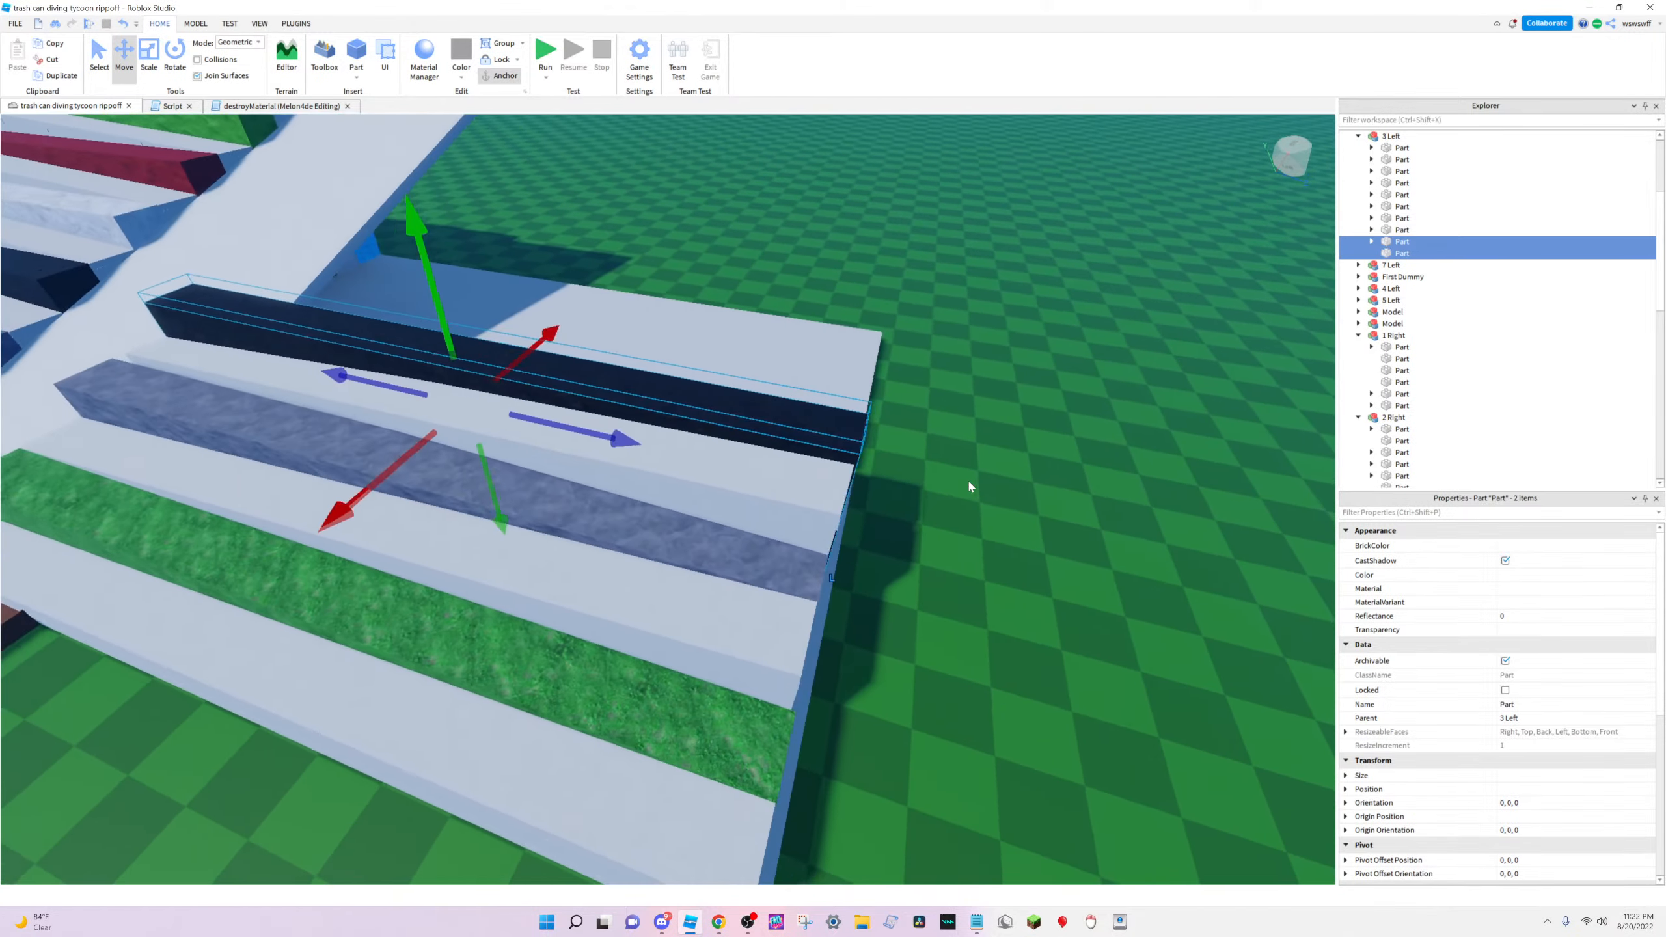
right_drag(970, 484, 697, 415)
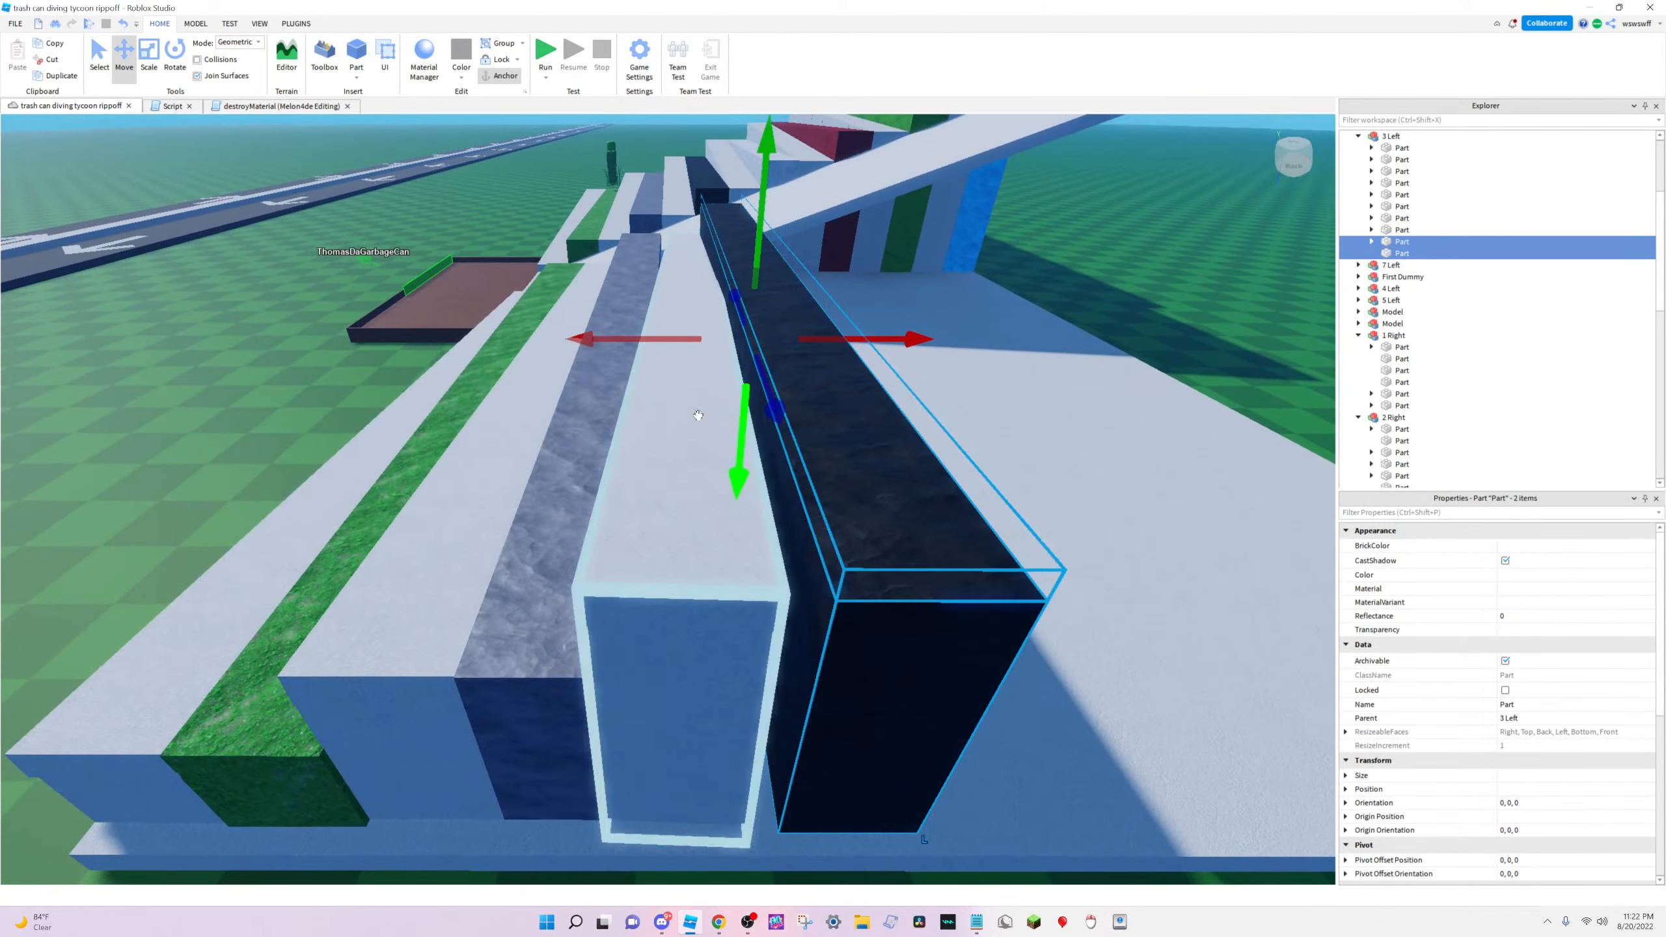
drag(698, 415, 702, 535)
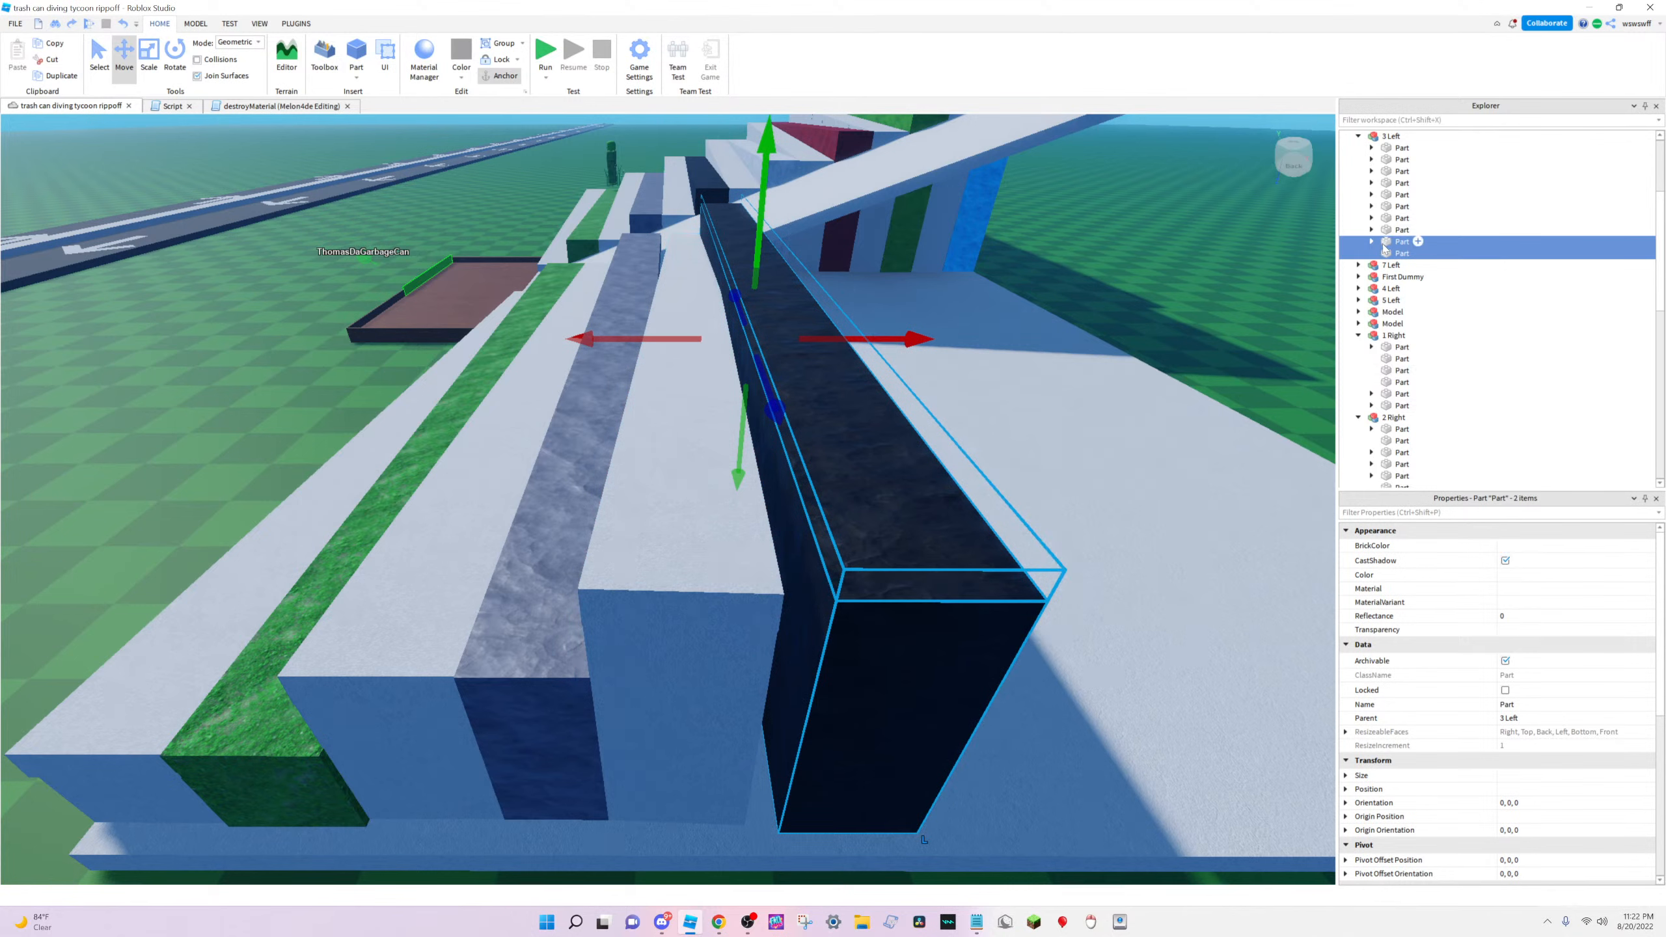
drag(1386, 256, 1399, 143)
Try setting the origin orientation of the 3 Right model to 0, 178, 0, and undo it
click(636, 614)
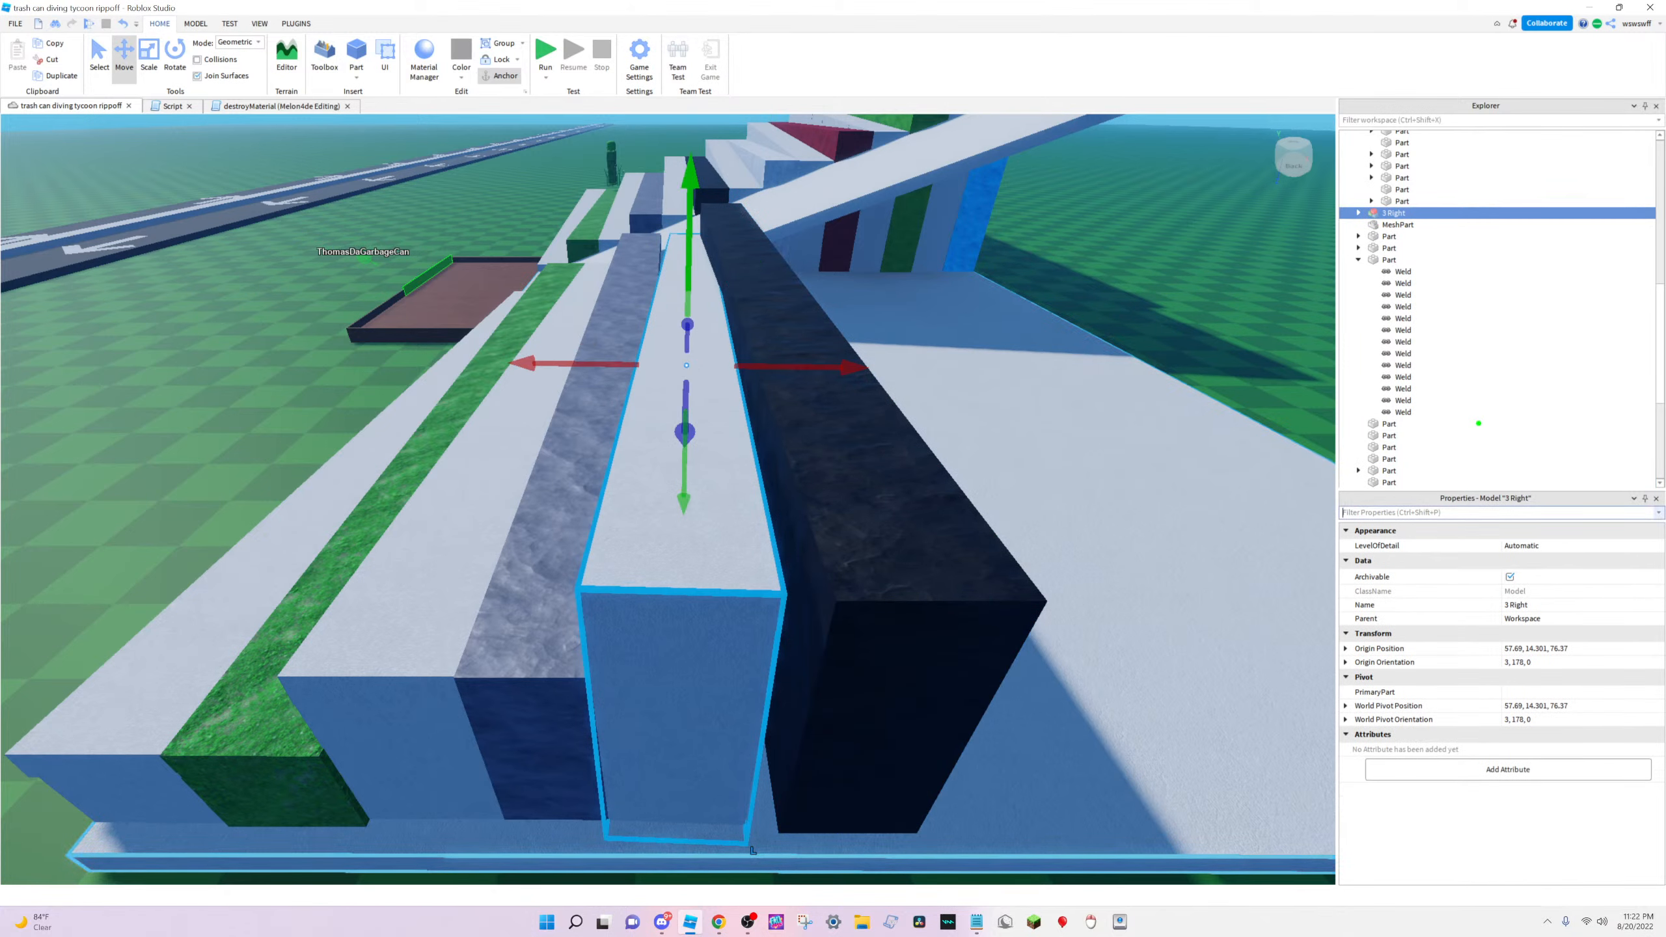
text(or)
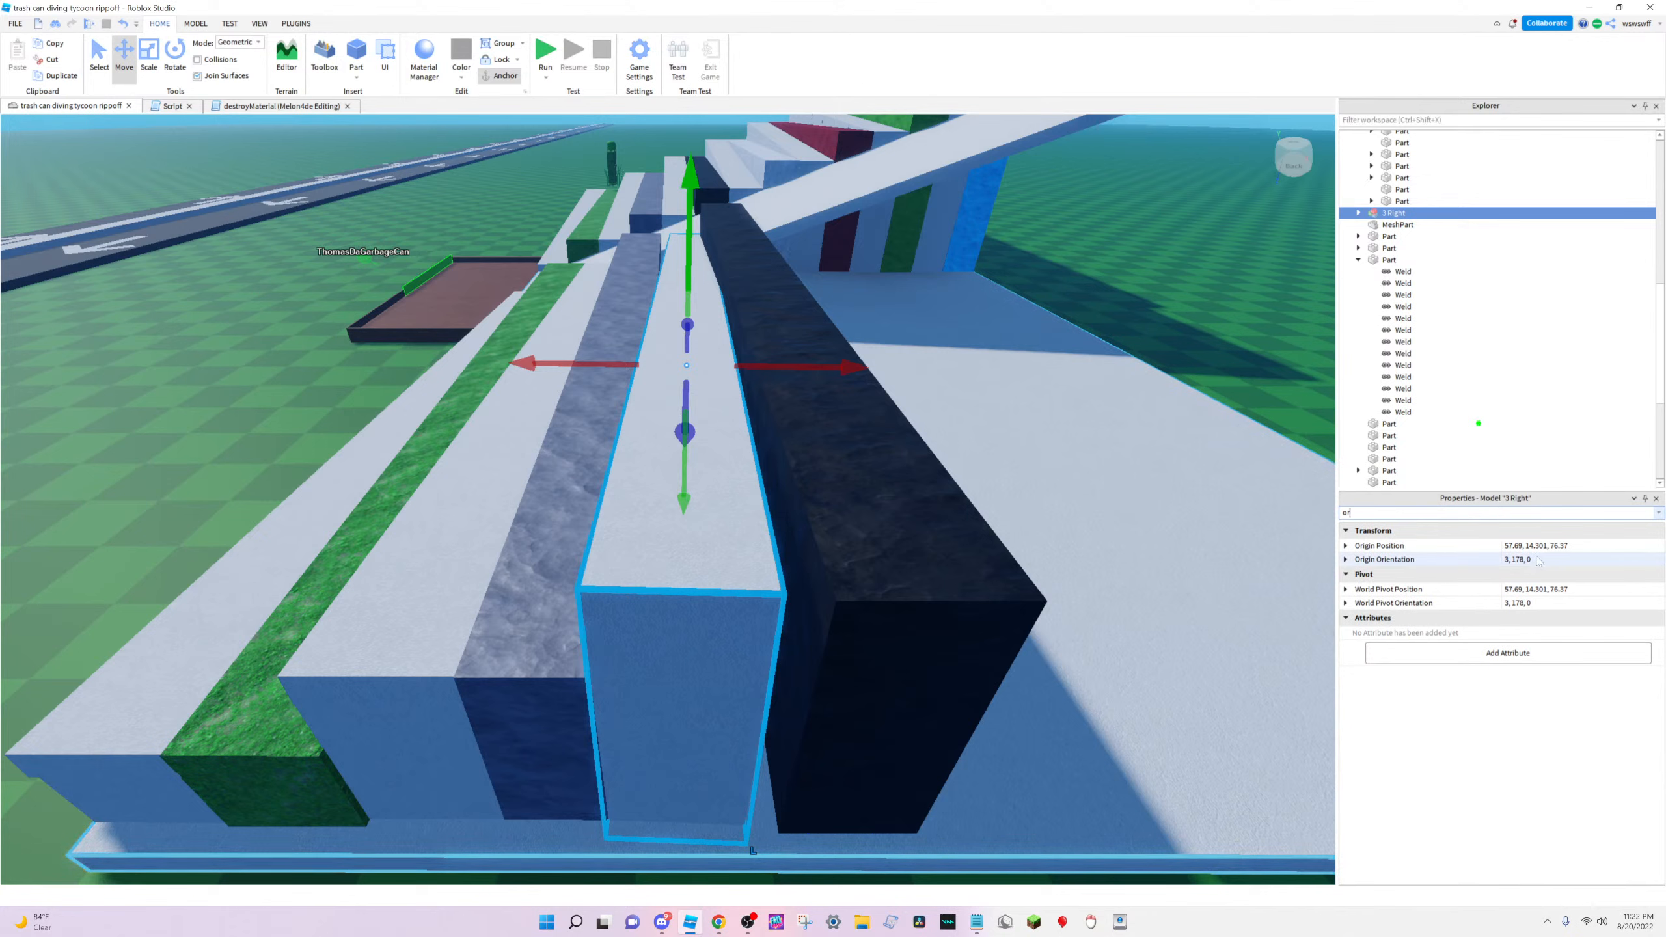
click(1509, 559)
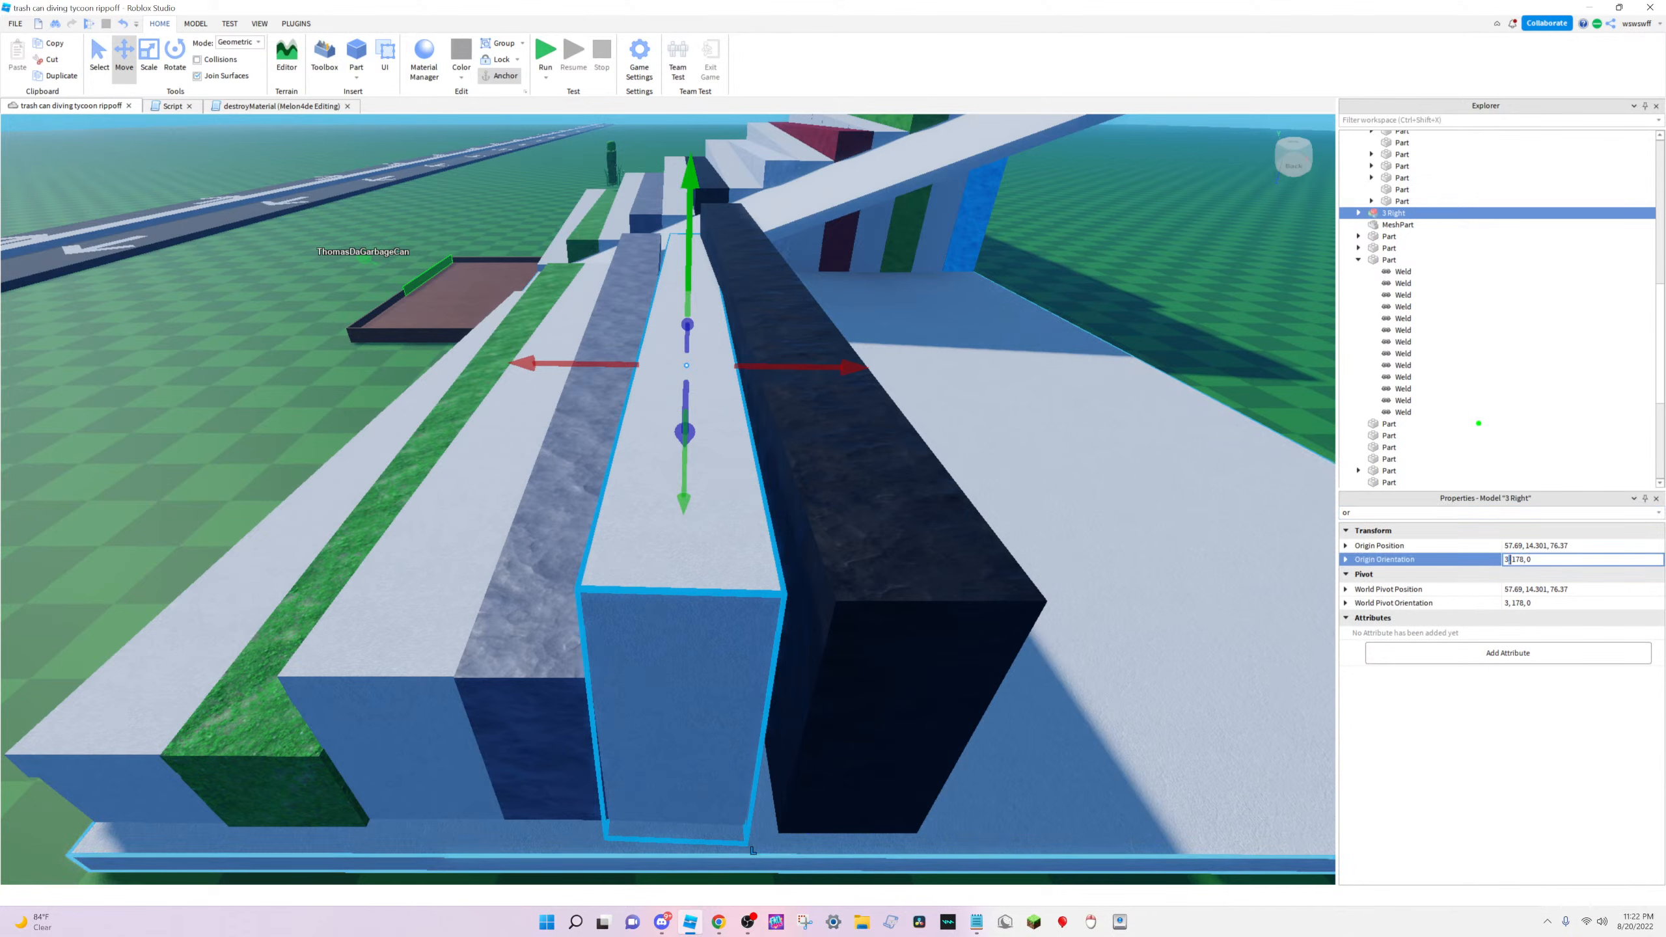
key(BackSpace)
text(0)
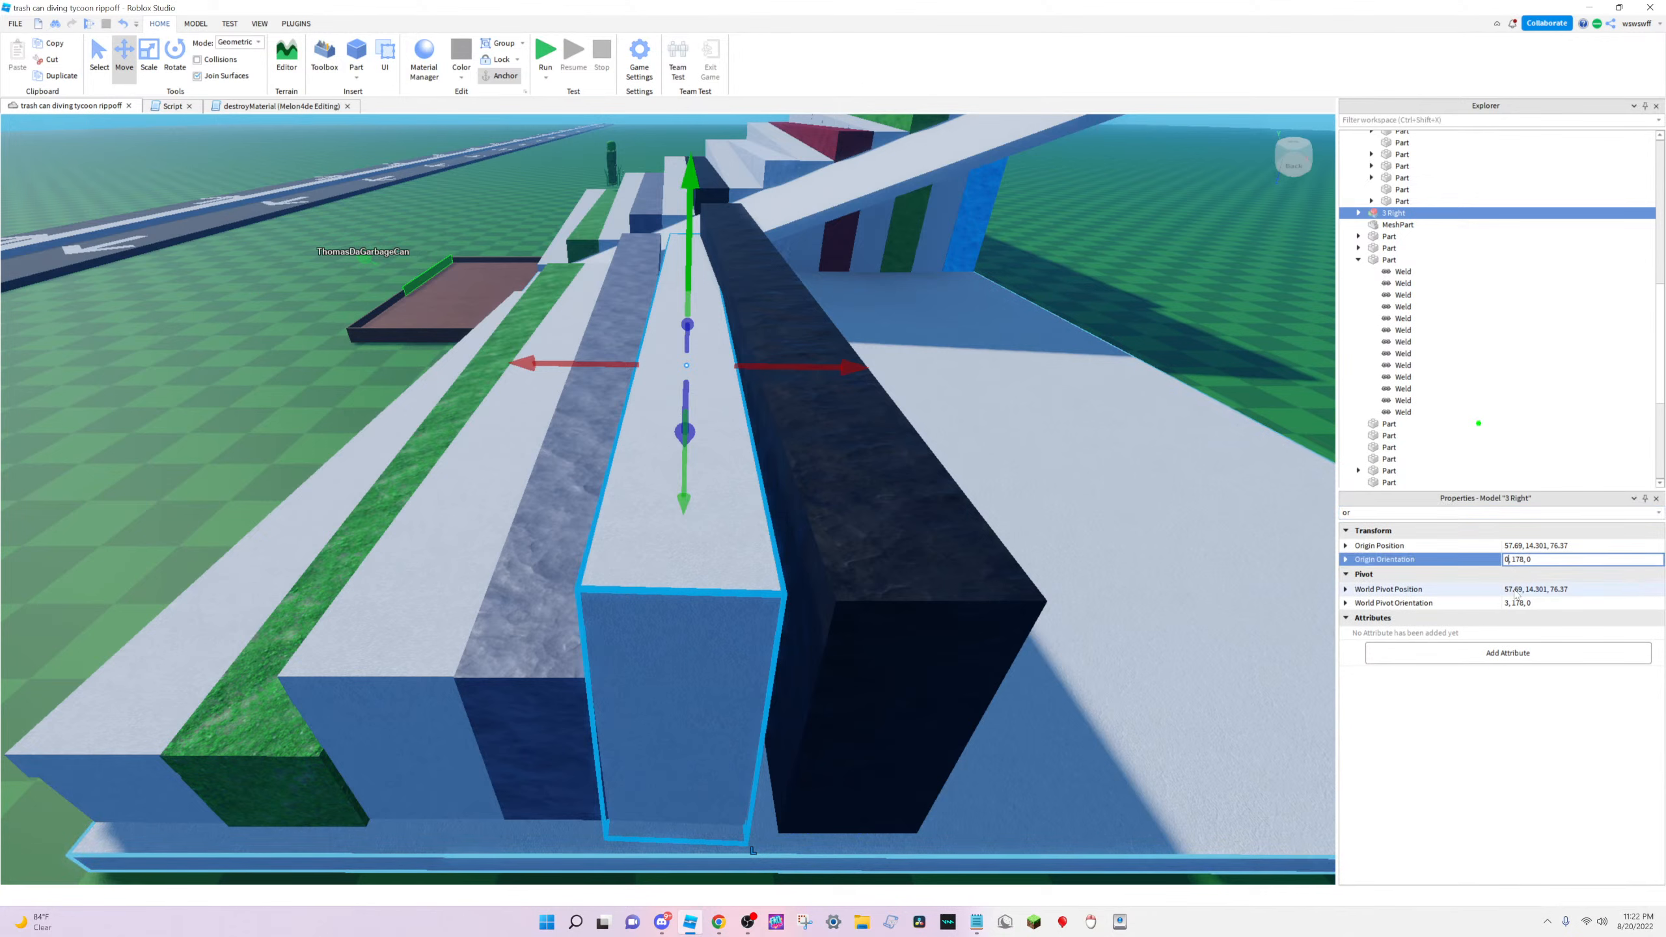
key(Return)
right_drag(713, 466, 956, 546)
key(ctrl+z)
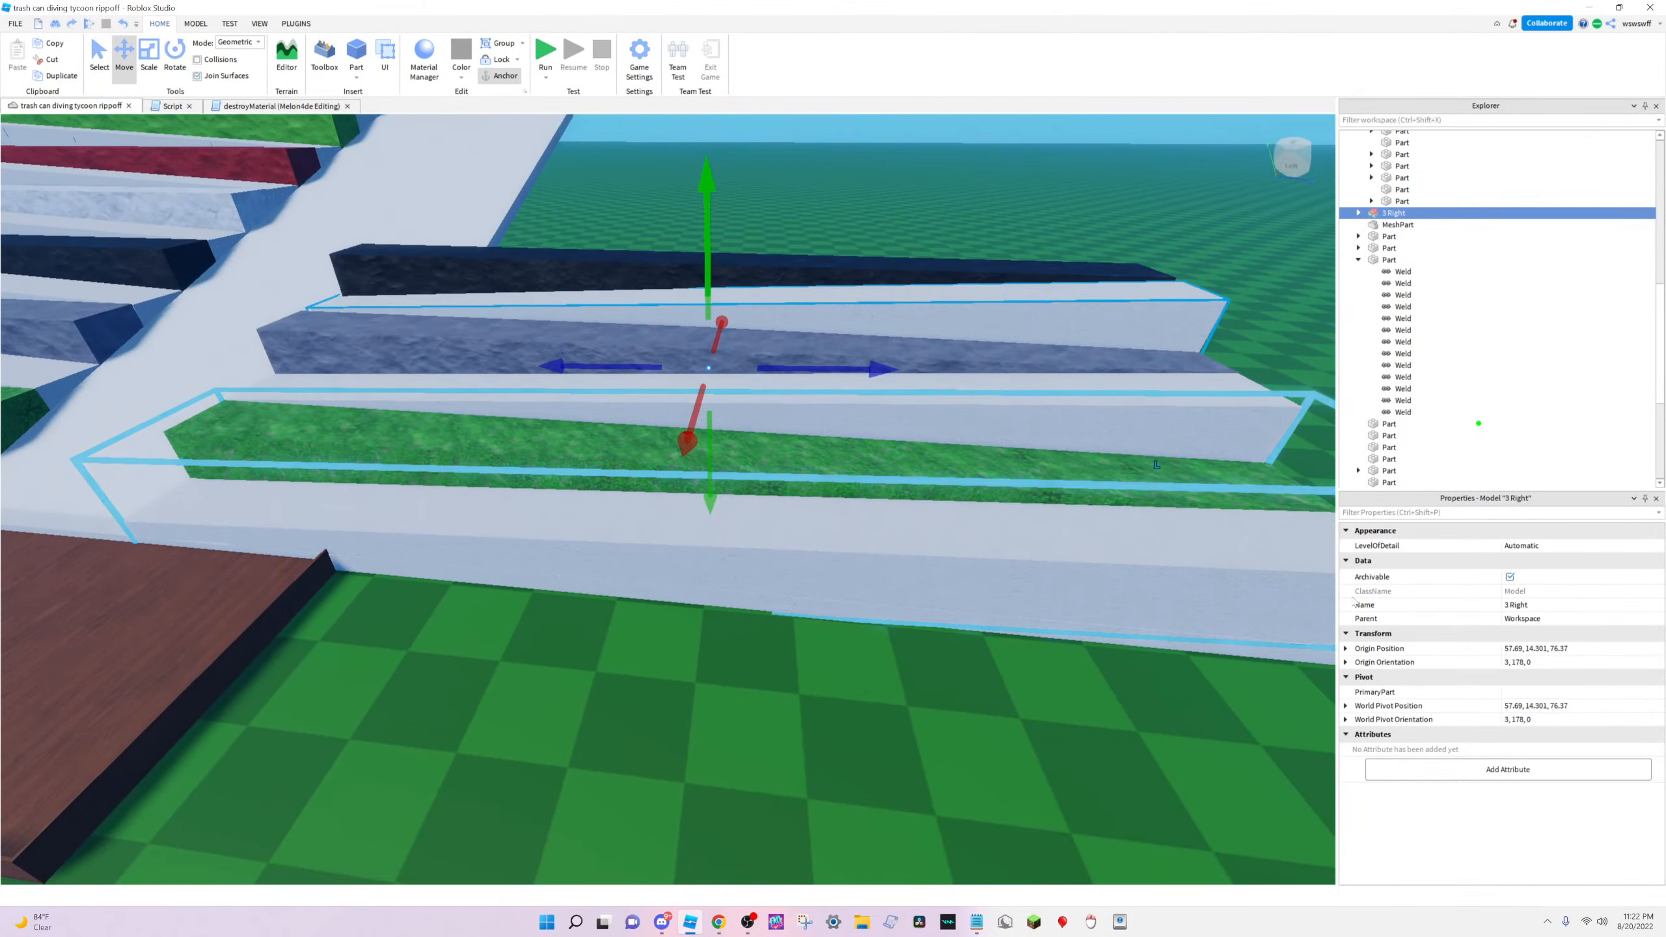
Straighten the 3 Right model by setting its origin orientation to 3, 180, 0
key(ctrl+shift+p)
text(or)
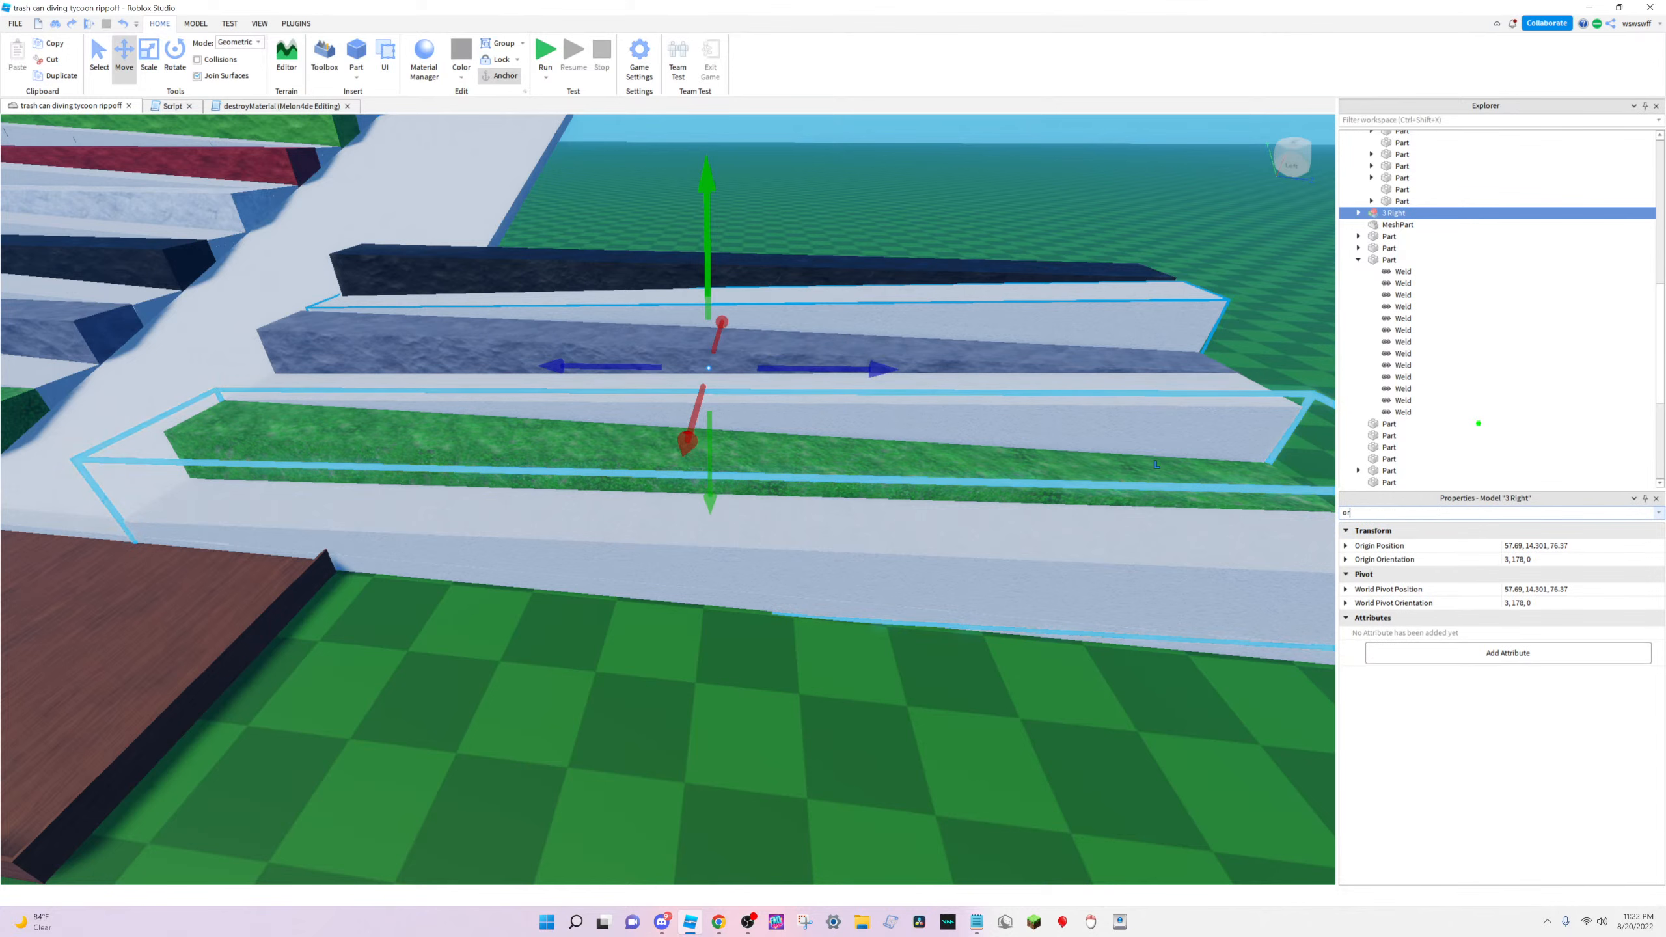
click(1527, 559)
click(1525, 560)
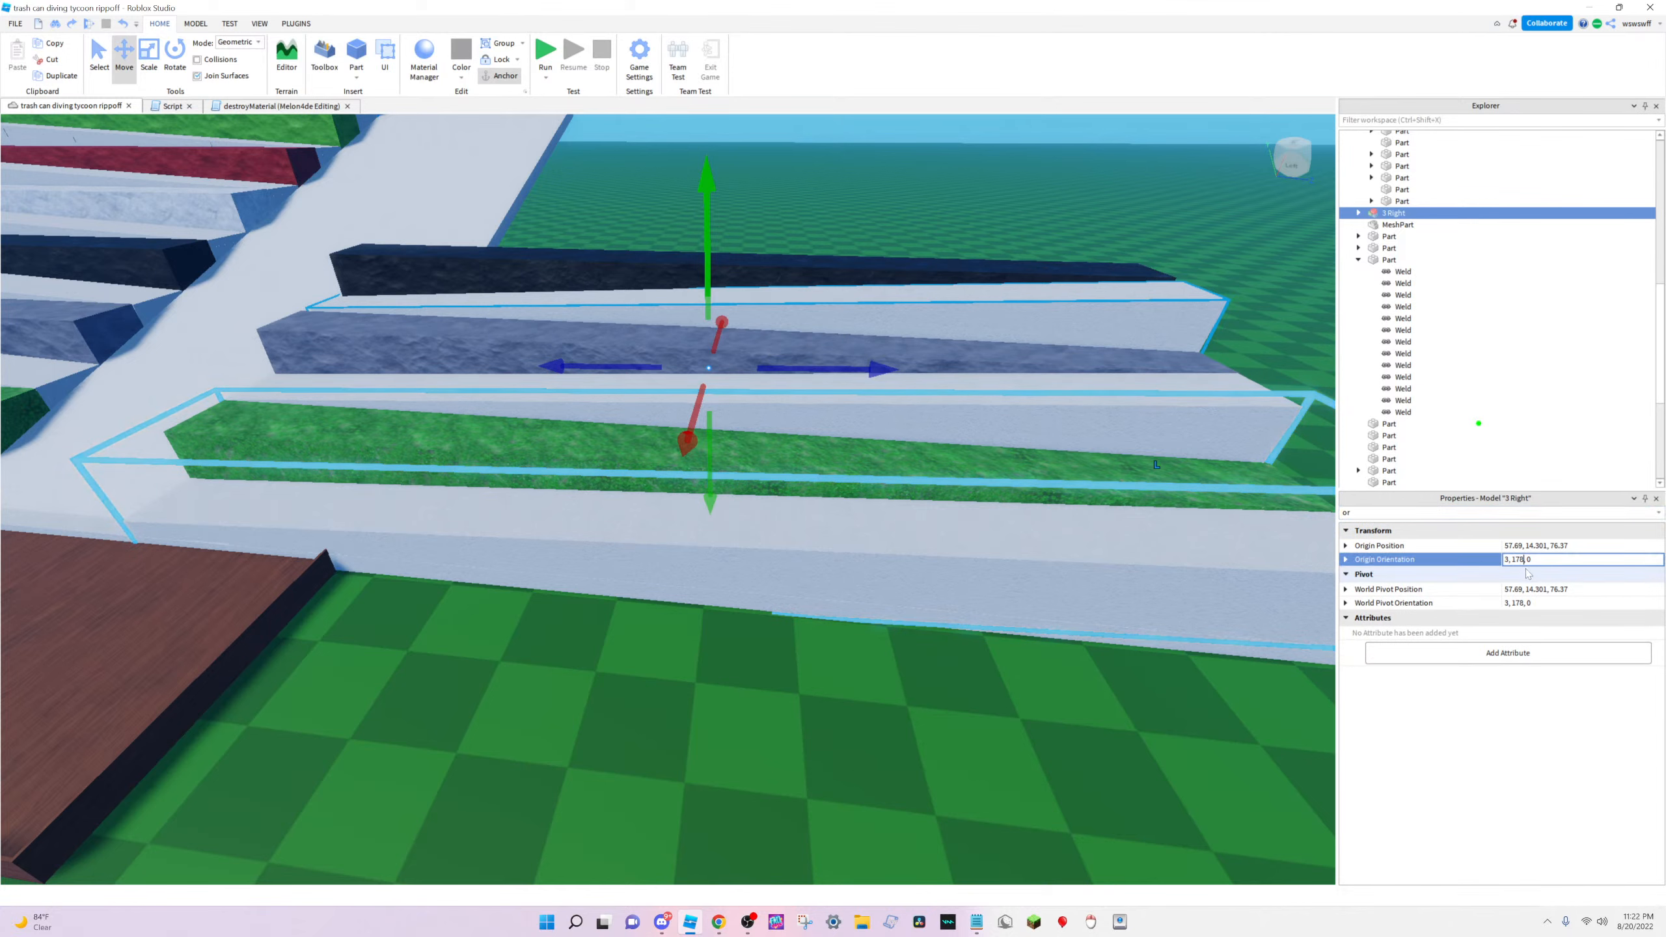
key(BackSpace)
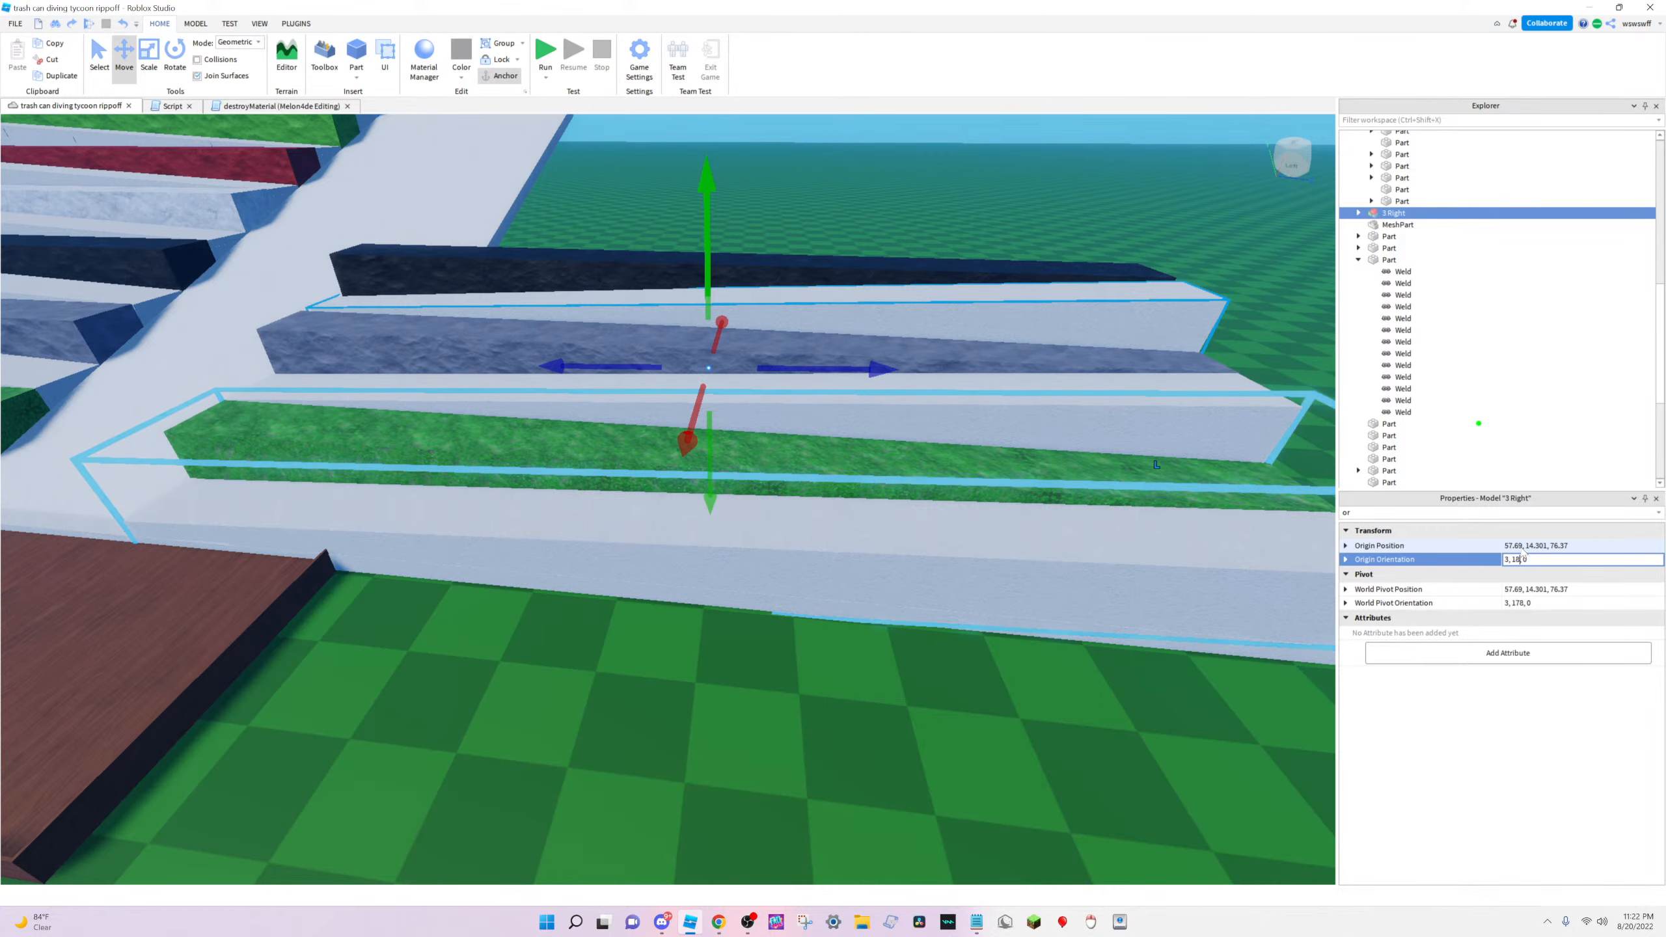
text(0)
key(Return)
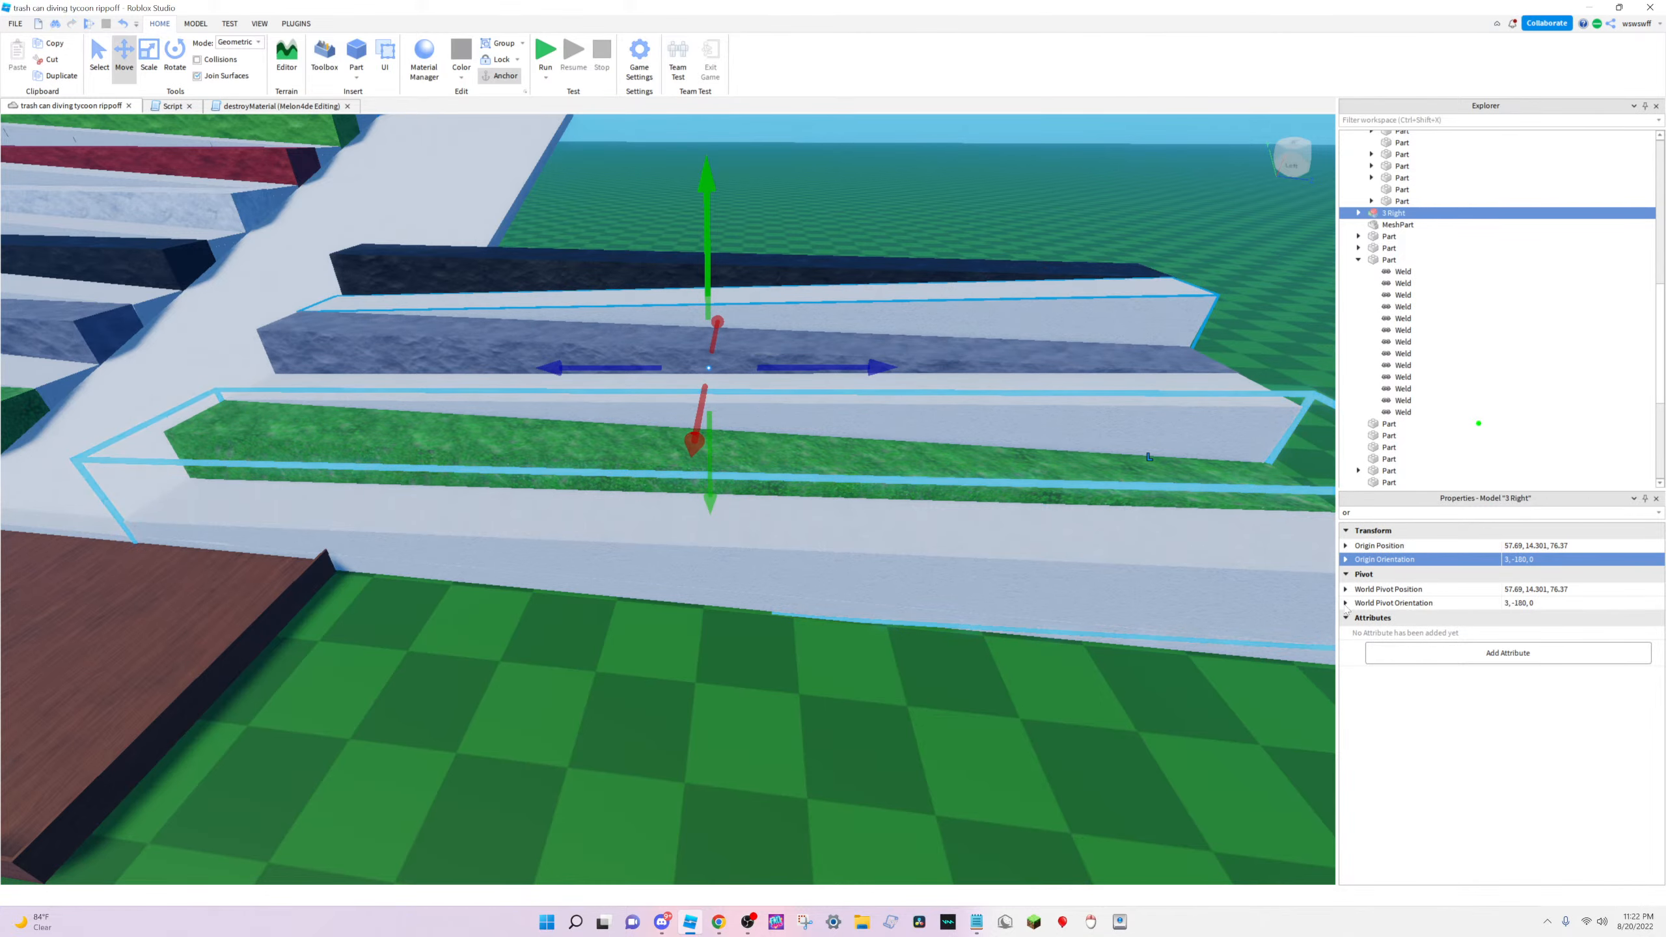
Select the loose black slate bar and its invisible part, and nudge them slightly lengthwise toward the outer end of 3 Right
right_drag(780, 721, 1019, 636)
click(876, 558)
drag(423, 409, 423, 408)
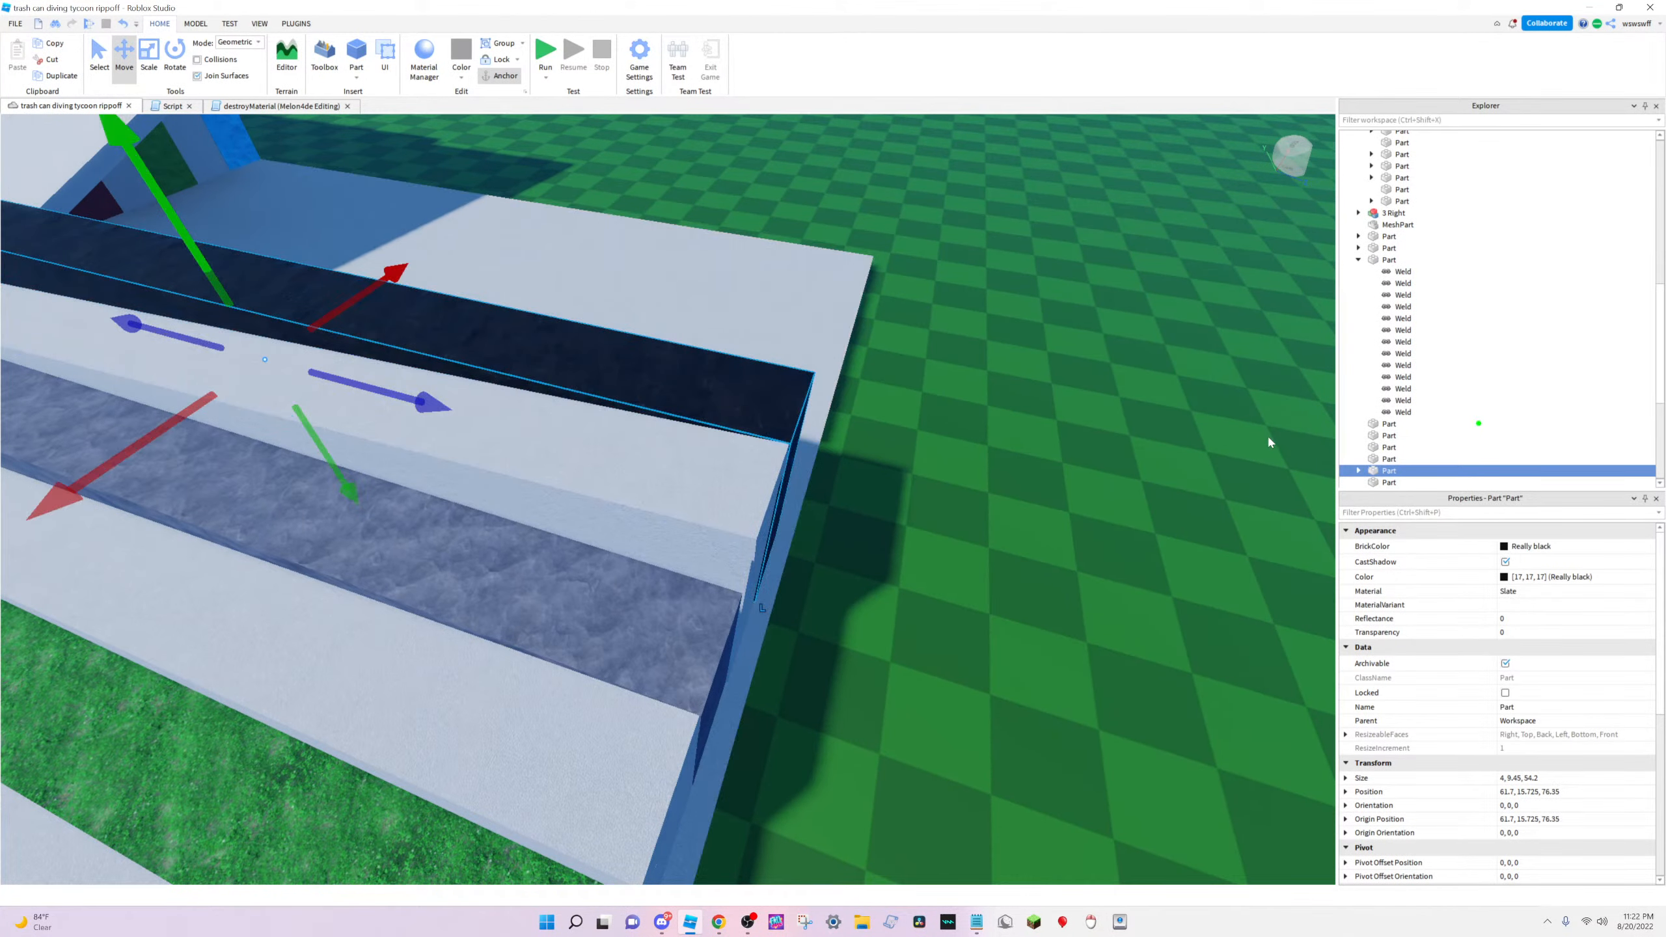
key(d)
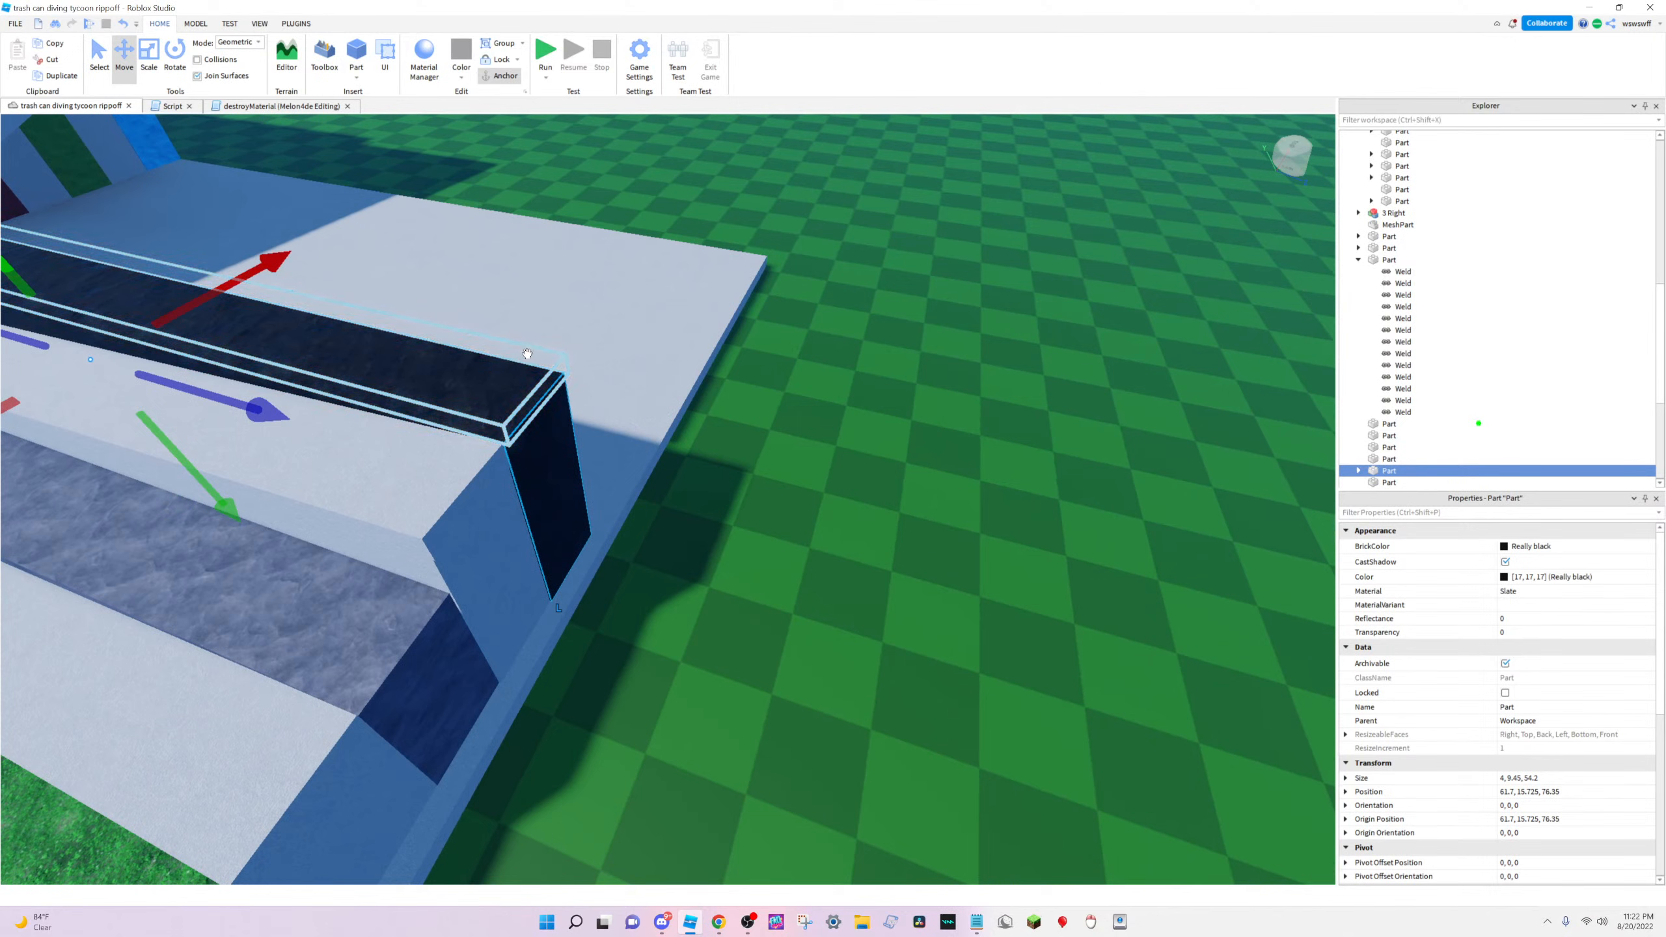
ctrl+click(515, 374)
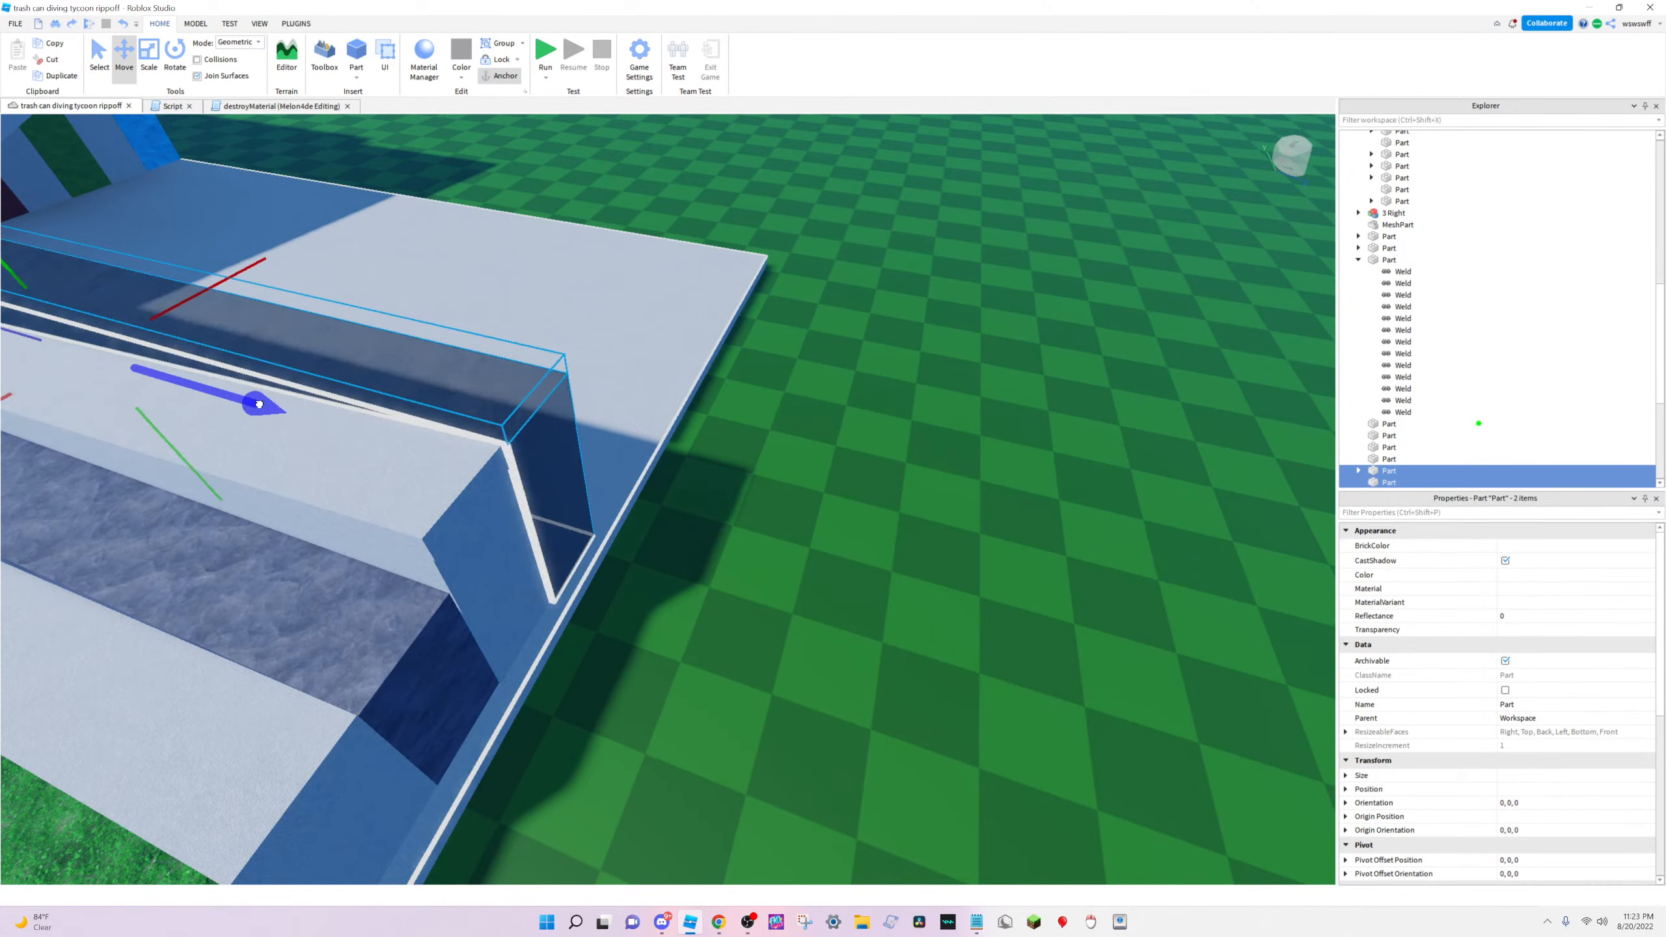
drag(257, 403, 258, 404)
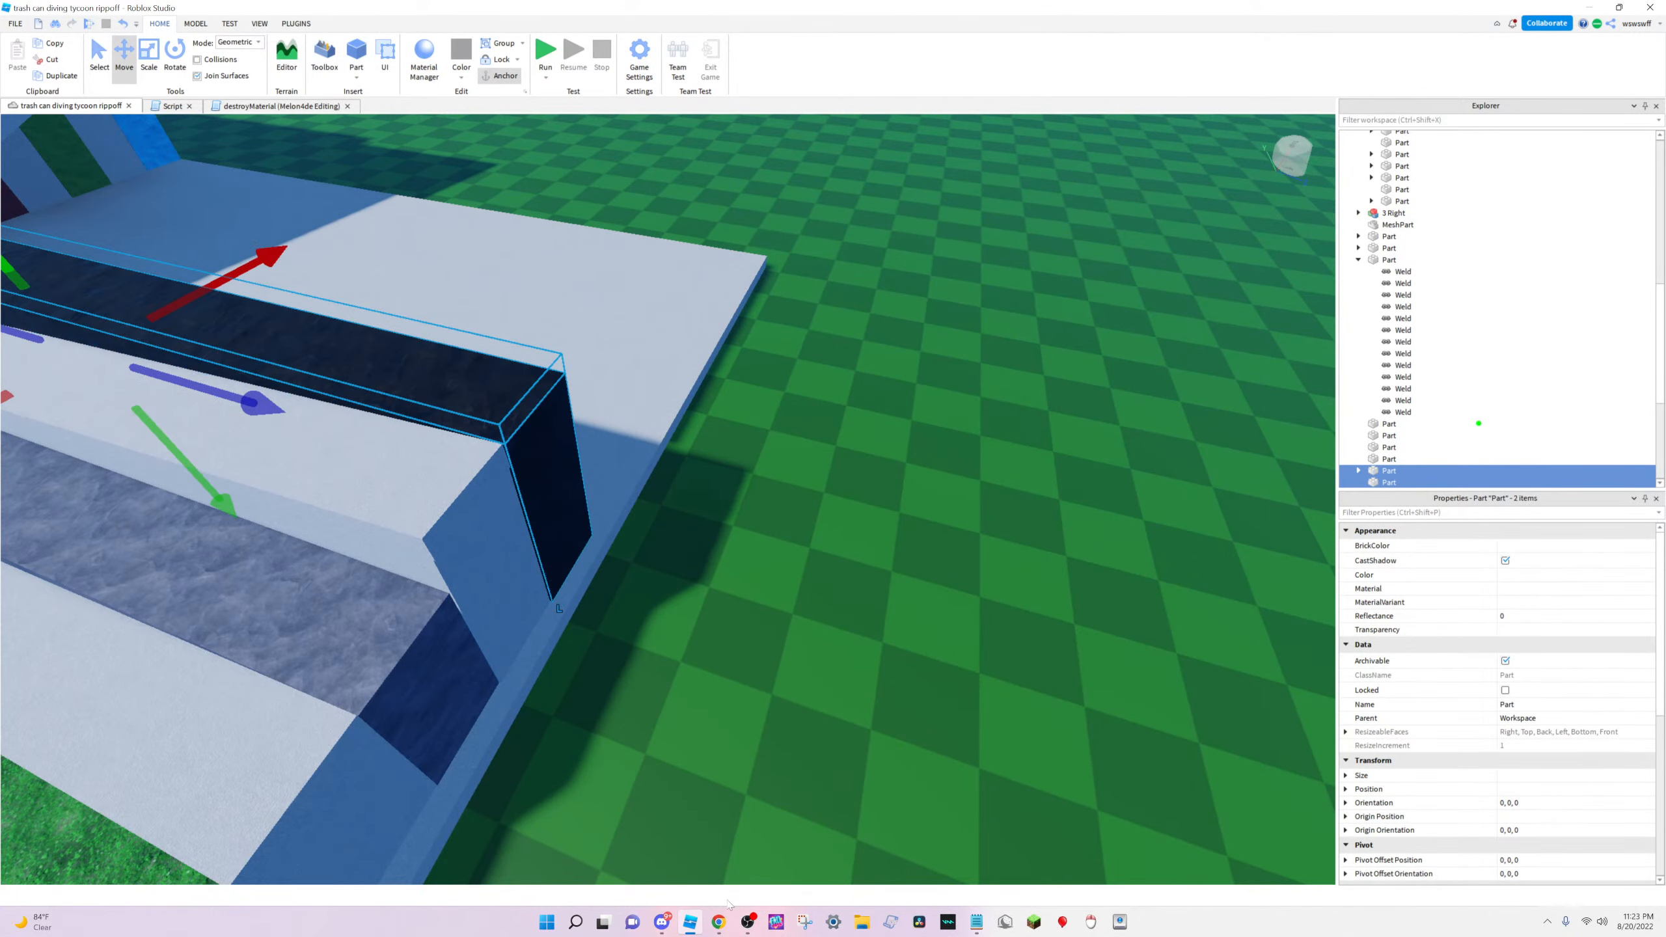
Switch to the YouTube Studio page in Chrome to check the livestream, and return to Roblox Studio
click(719, 922)
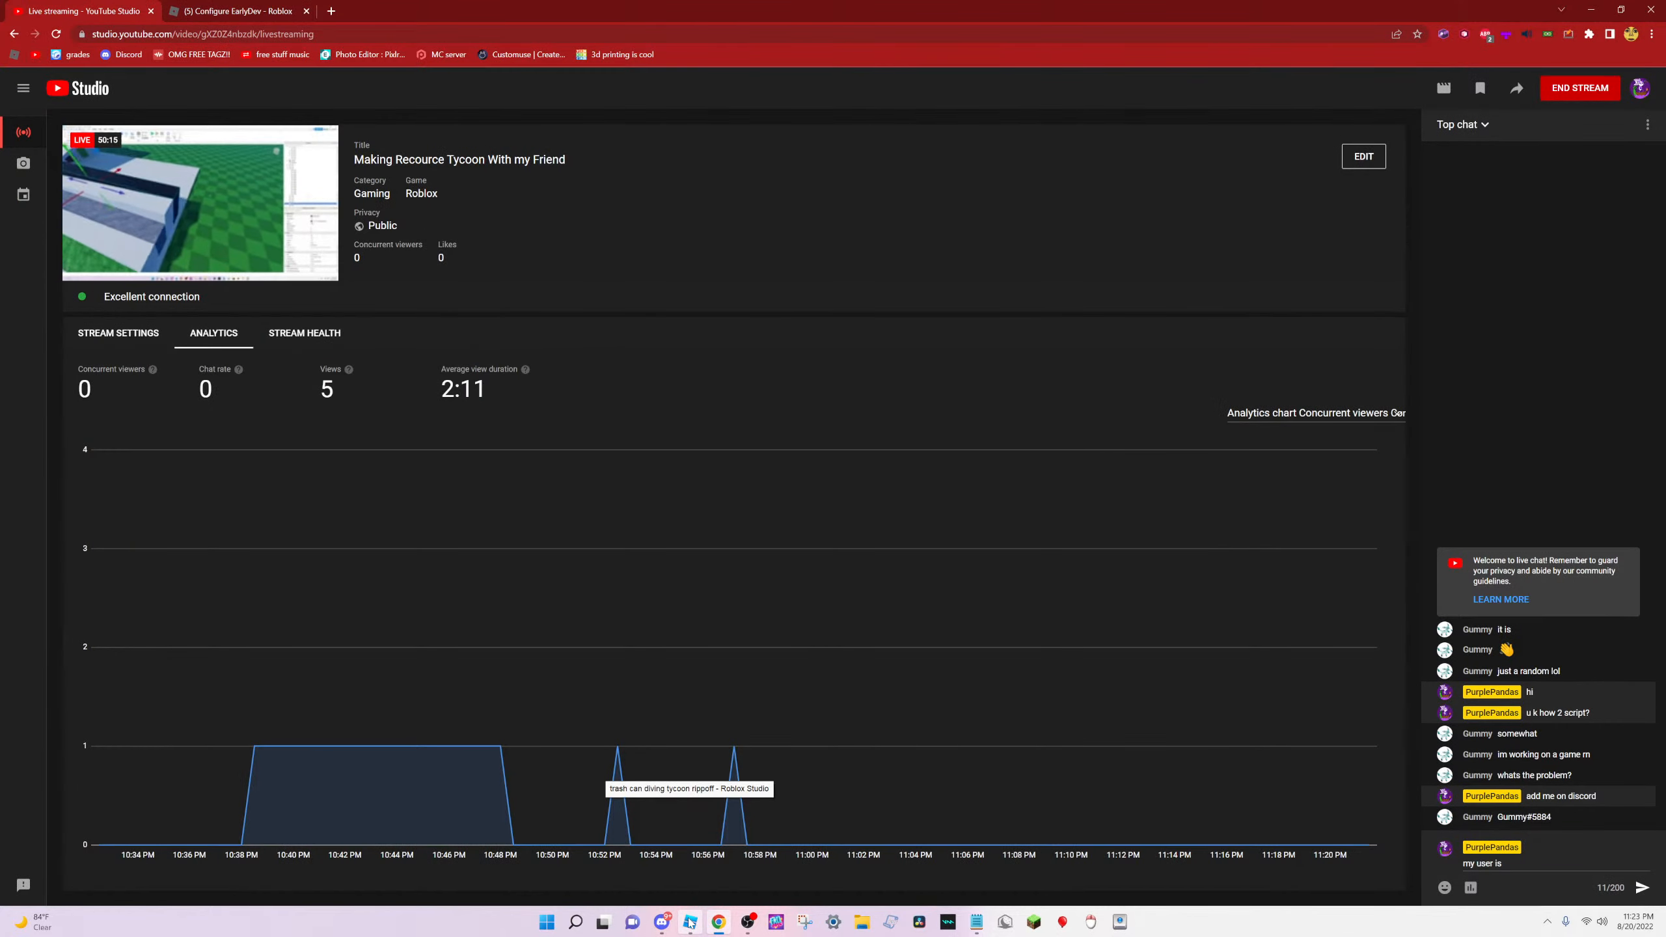
click(690, 922)
key(d)
right_drag(970, 730, 971, 730)
key(s)
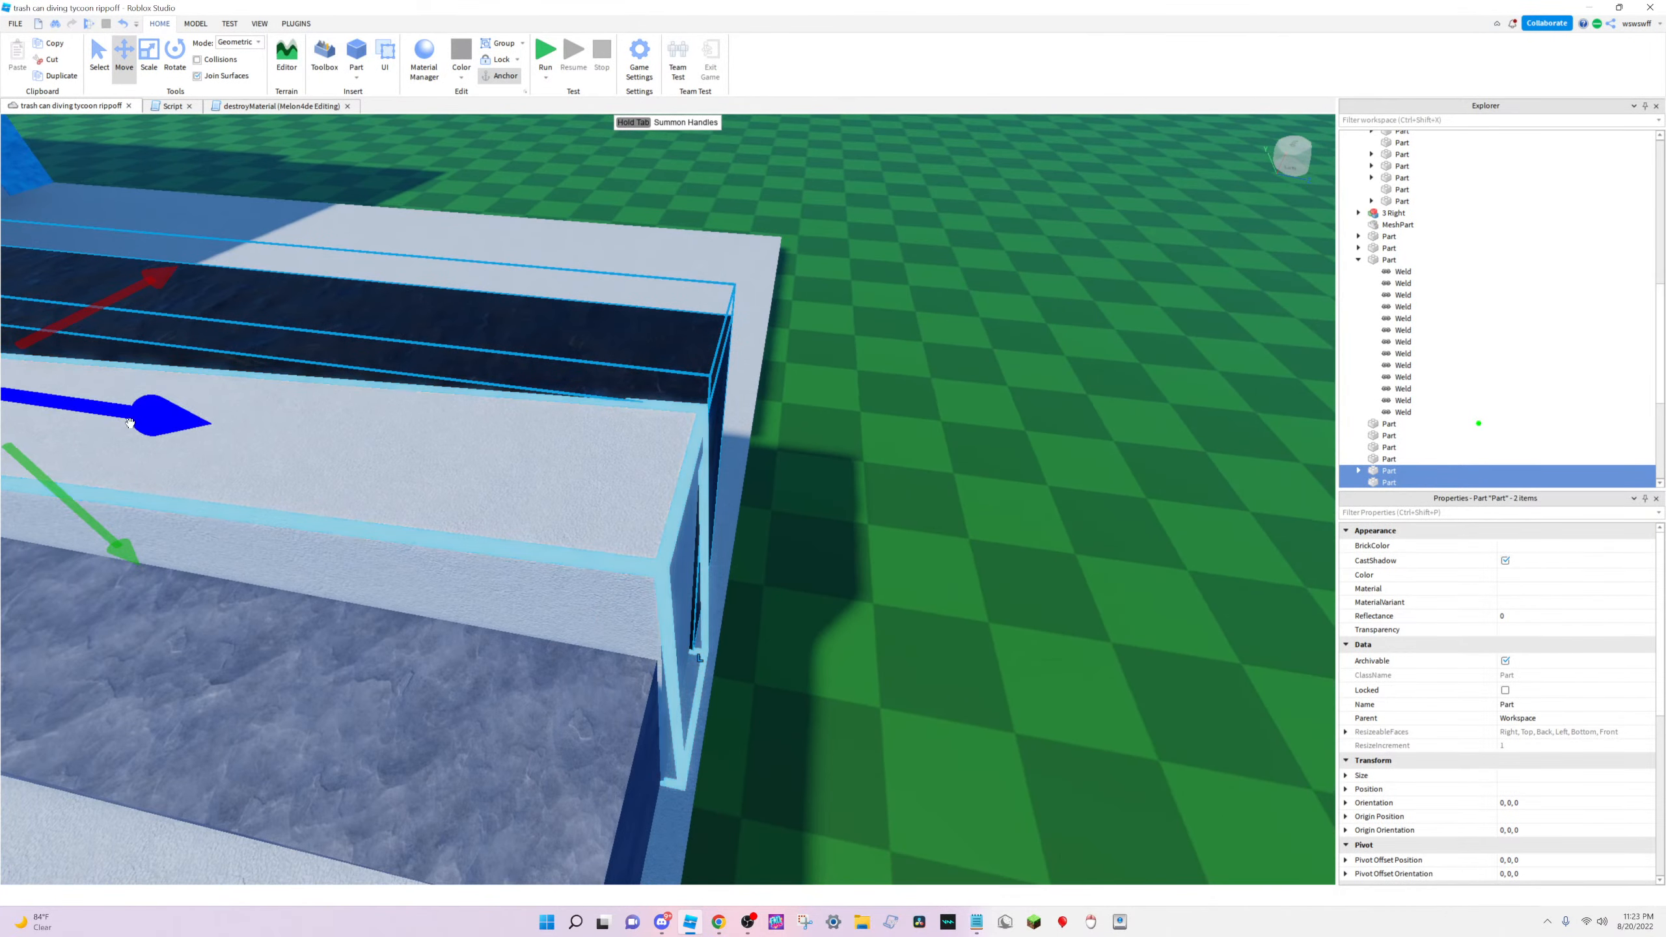
Fine-tune the lengthwise position of the black slate bar and invisible part to sit flush with the 3 Right shelf's outer end
drag(131, 424, 127, 426)
key(s)
key(w)
right_drag(857, 587, 858, 587)
key(s)
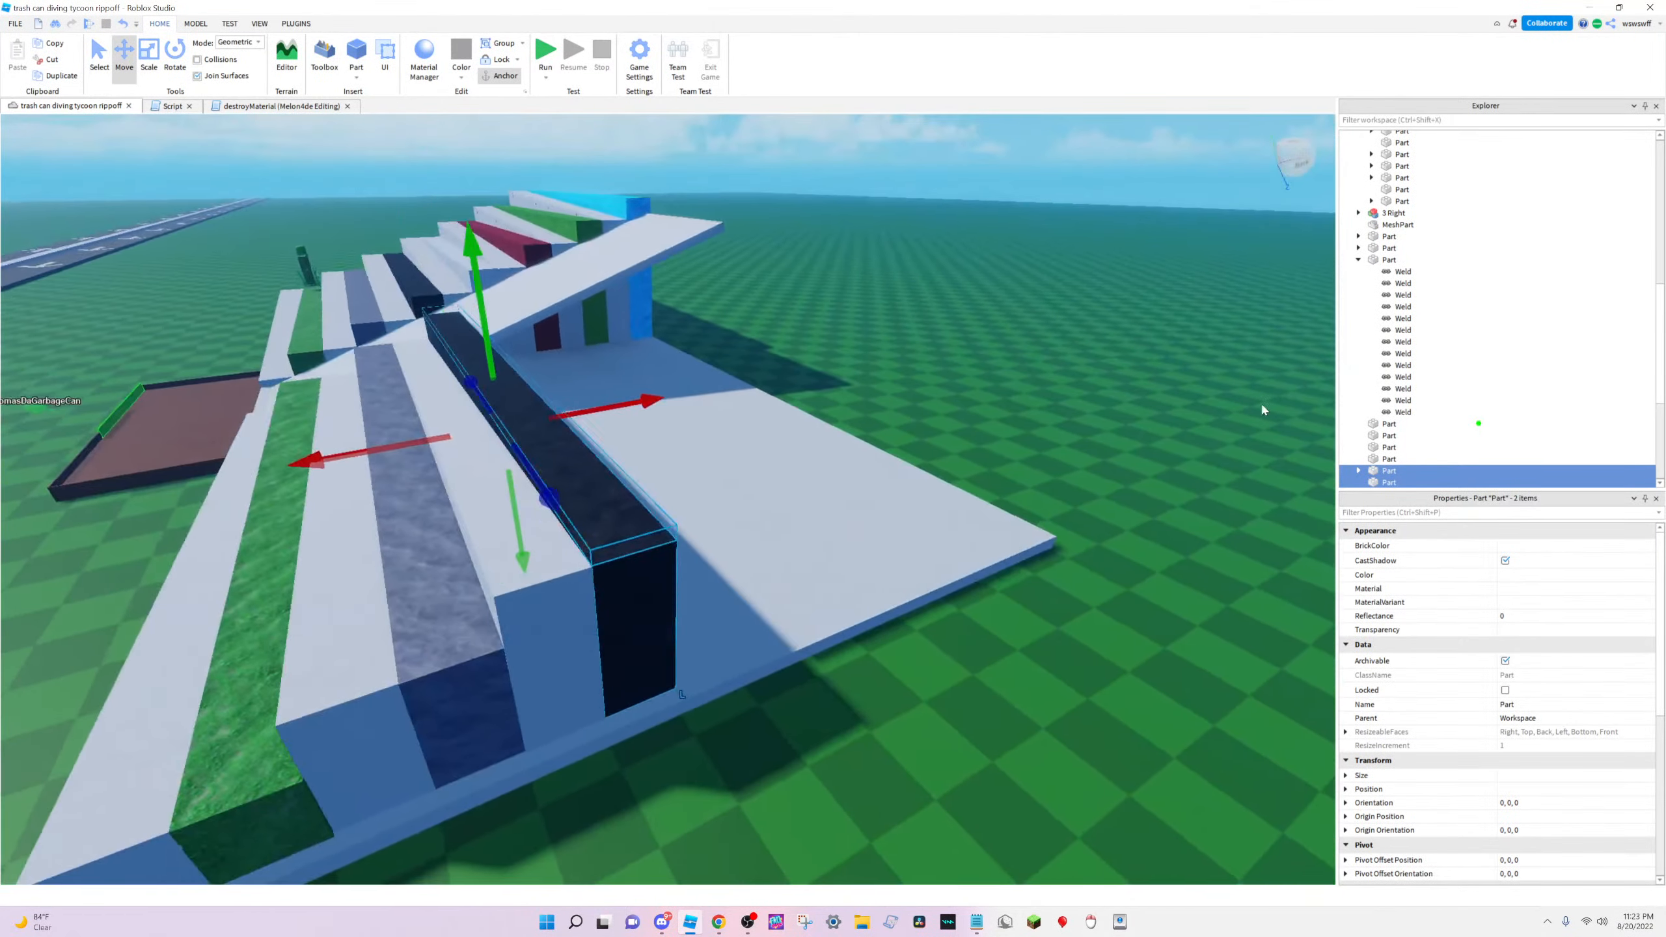
Put the black slate bar and its invisible part into the 3 Right model, and clear the selection
drag(1380, 472, 1395, 222)
click(1393, 214)
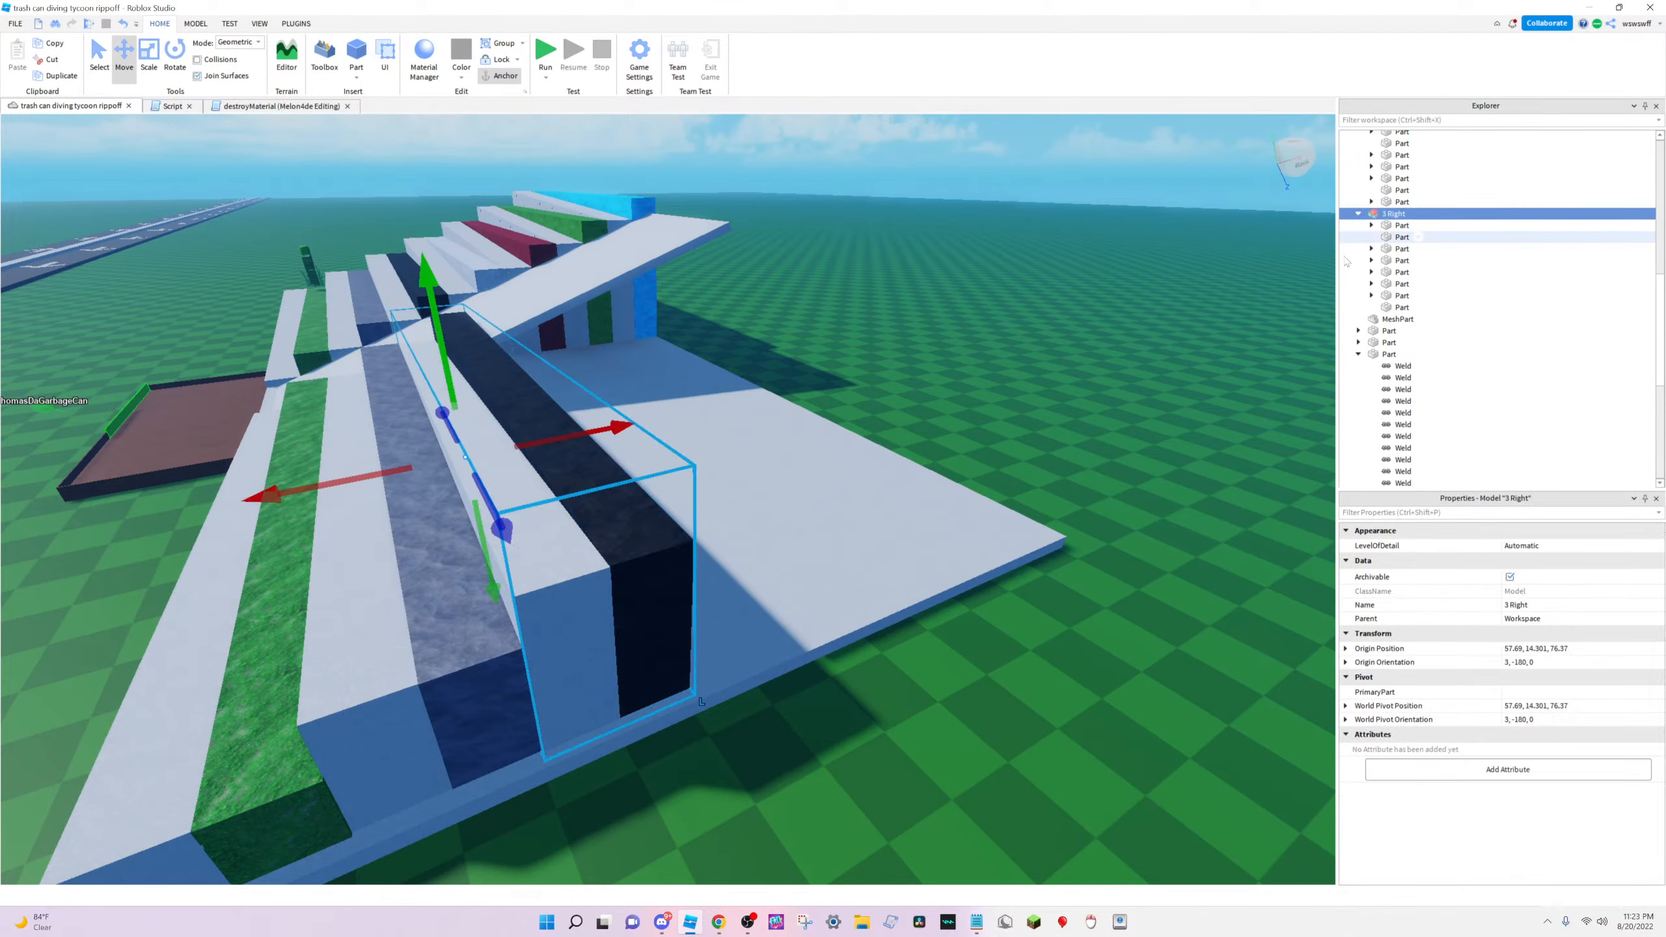
scroll(862, 645, up, 5)
key(a)
right_drag(863, 644, 1000, 666)
key(a)
key(s)
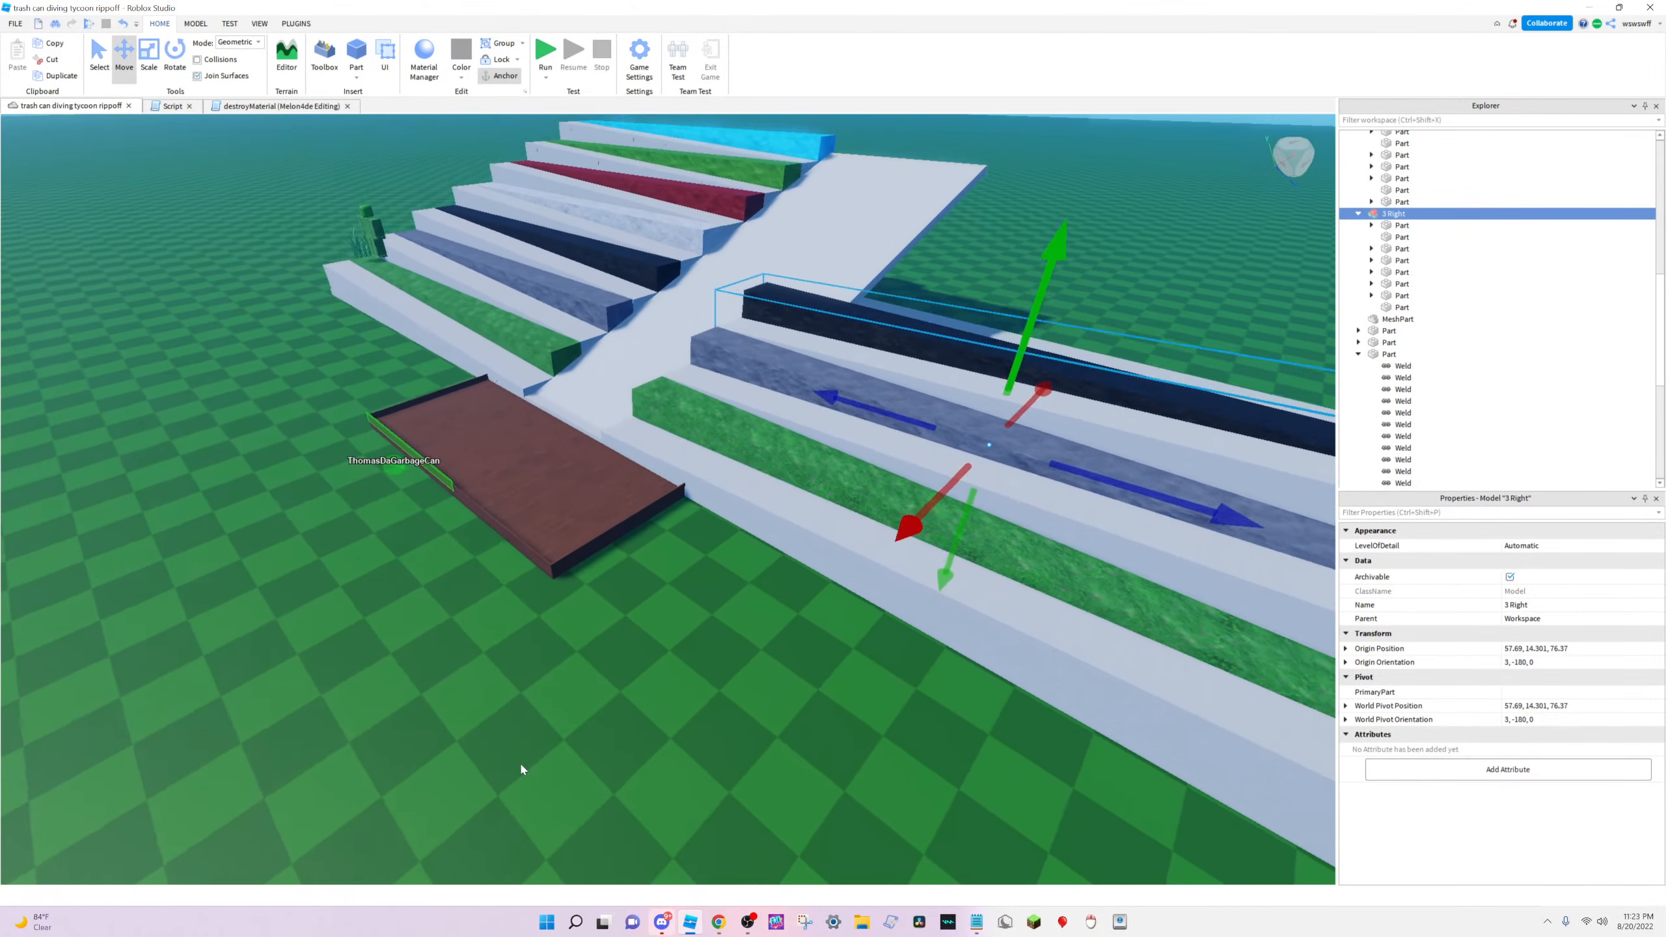
click(519, 762)
Switch to Discord to read the friend's newest direct message, and return to Roblox Studio
click(659, 921)
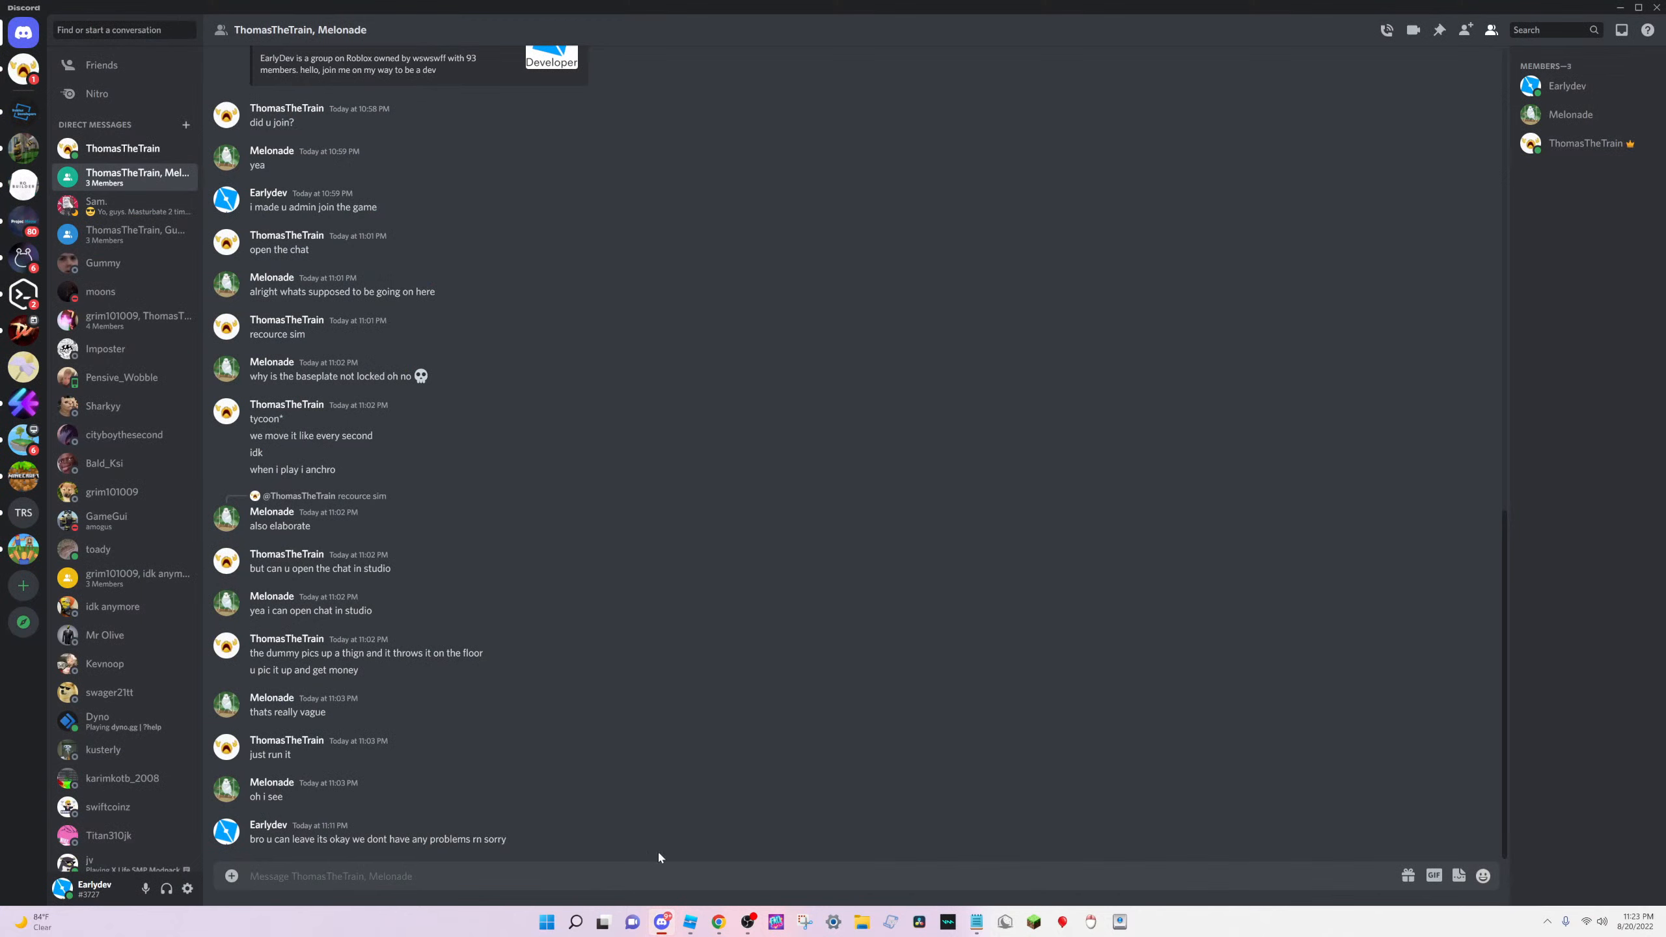
click(114, 150)
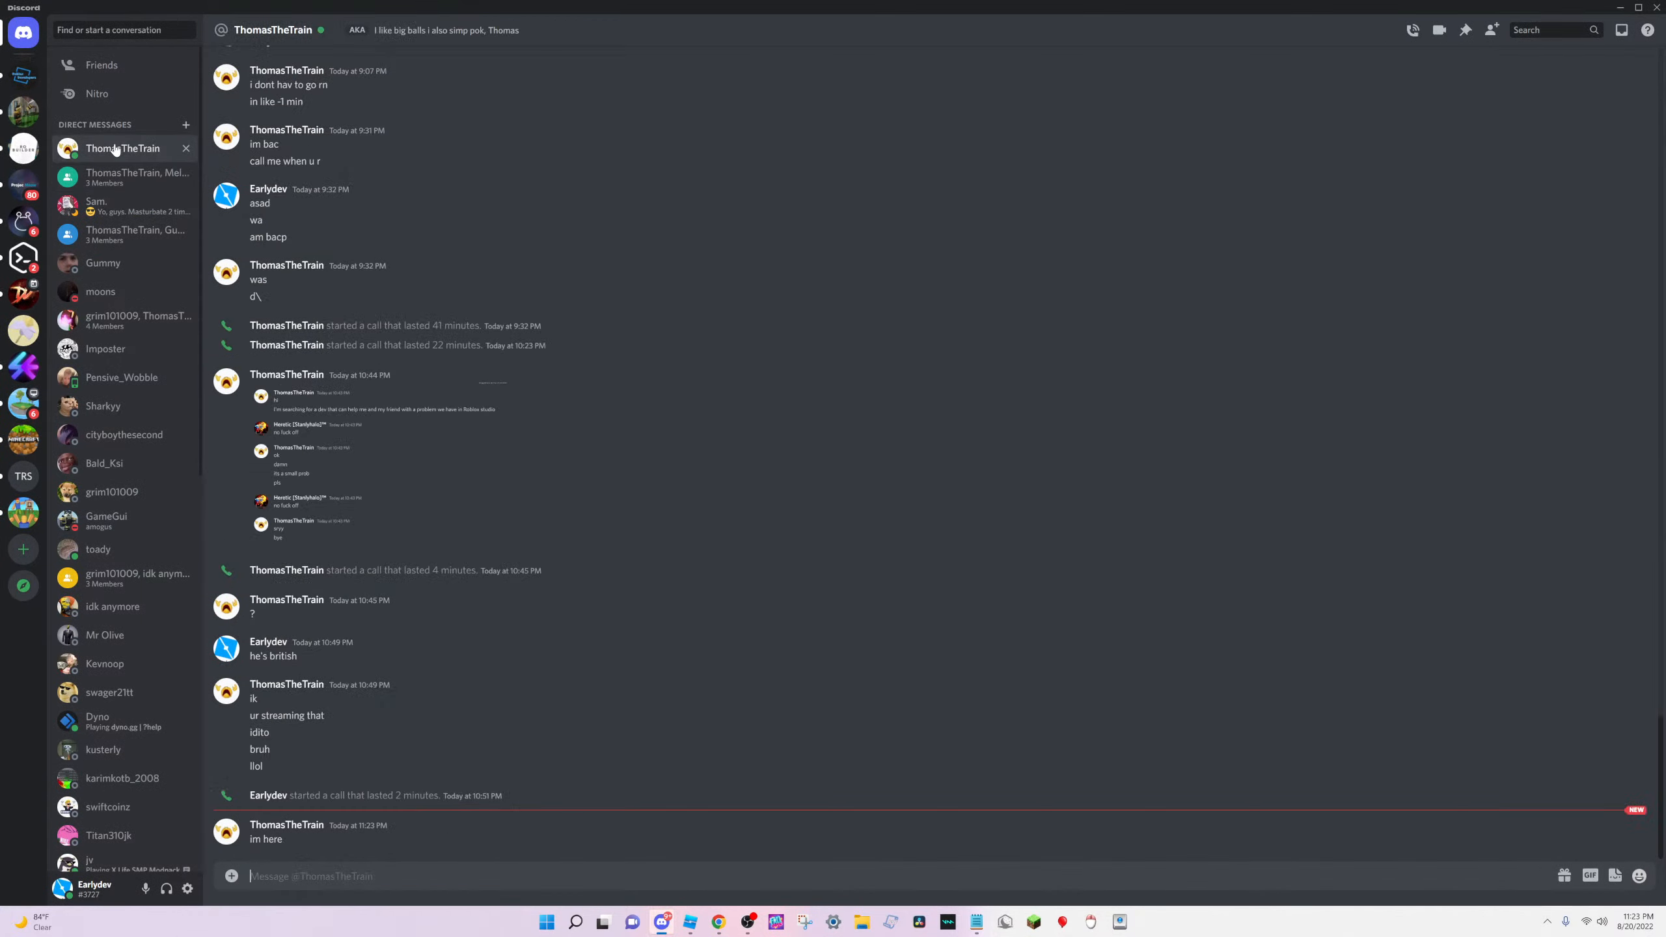
click(693, 932)
Collapse the contents of 2 Right, 3 Right and the part holding the welds in the Workspace hierarchy
right_drag(748, 632, 738, 639)
key(w)
key(d)
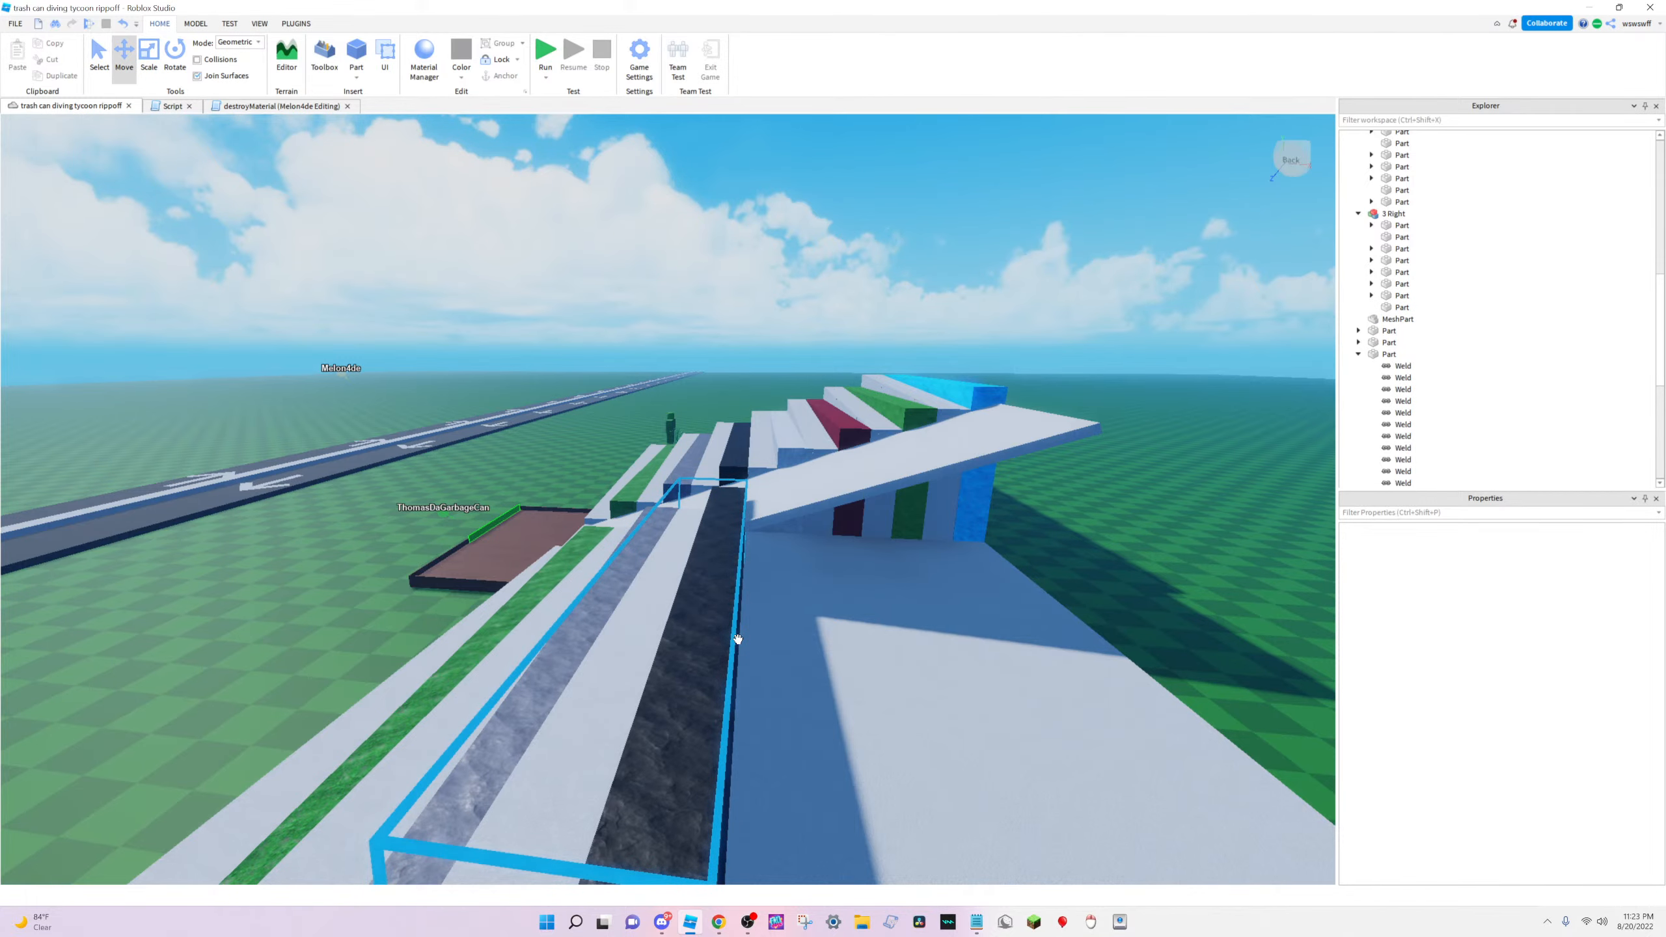
right_drag(606, 607, 666, 698)
click(679, 692)
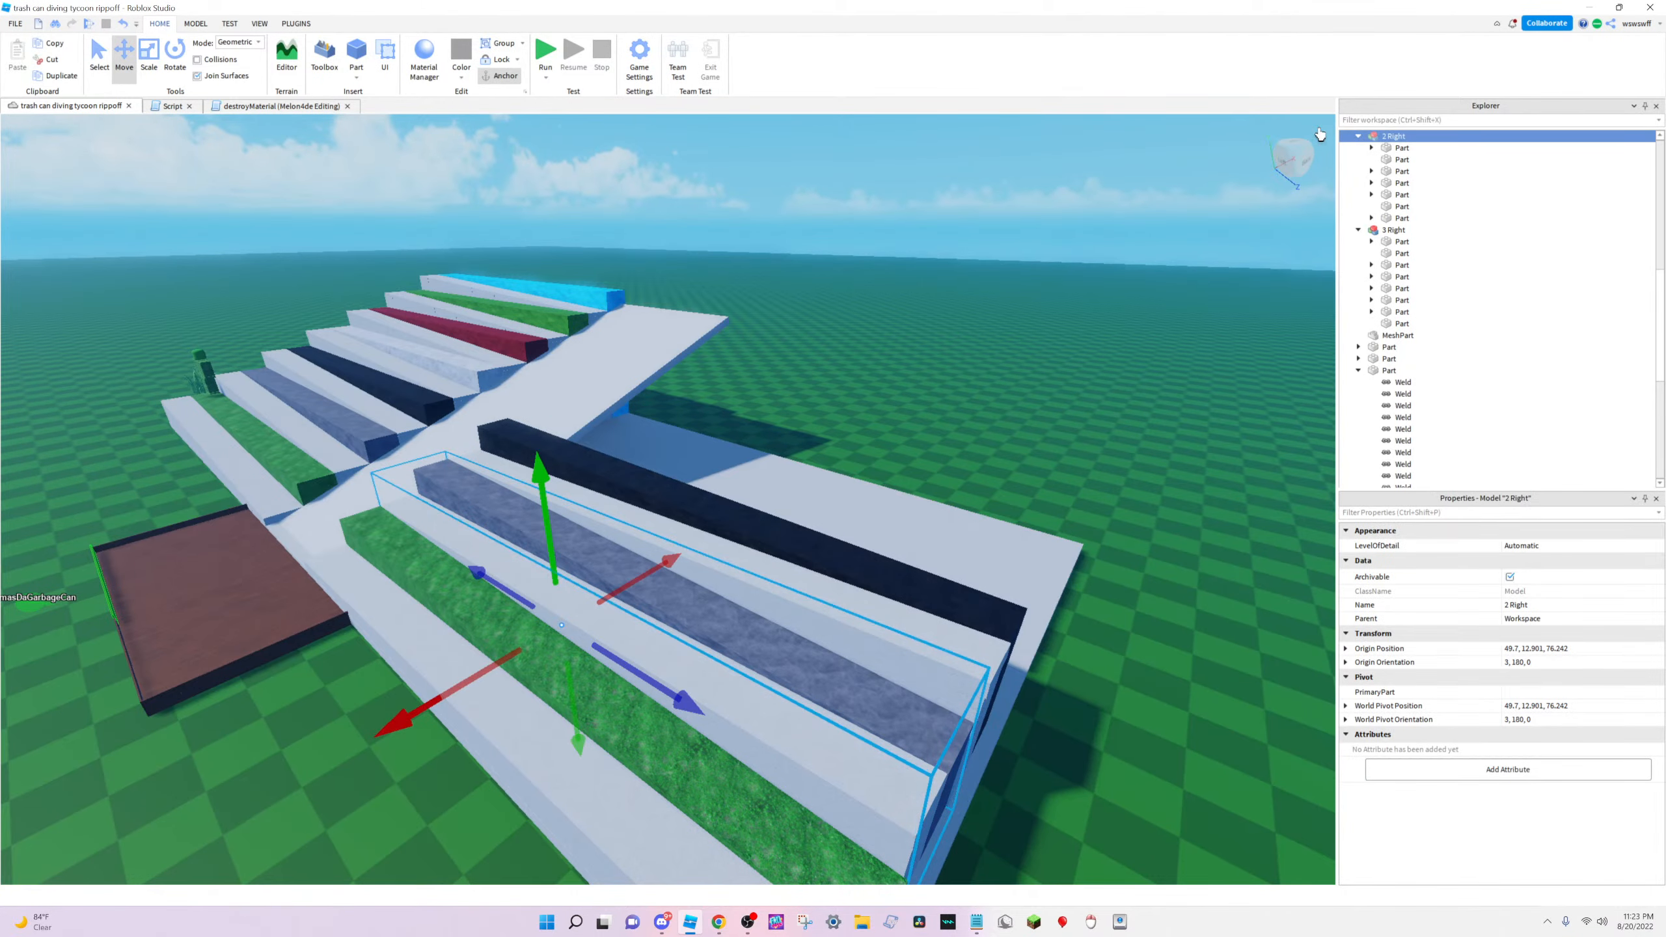
click(1358, 148)
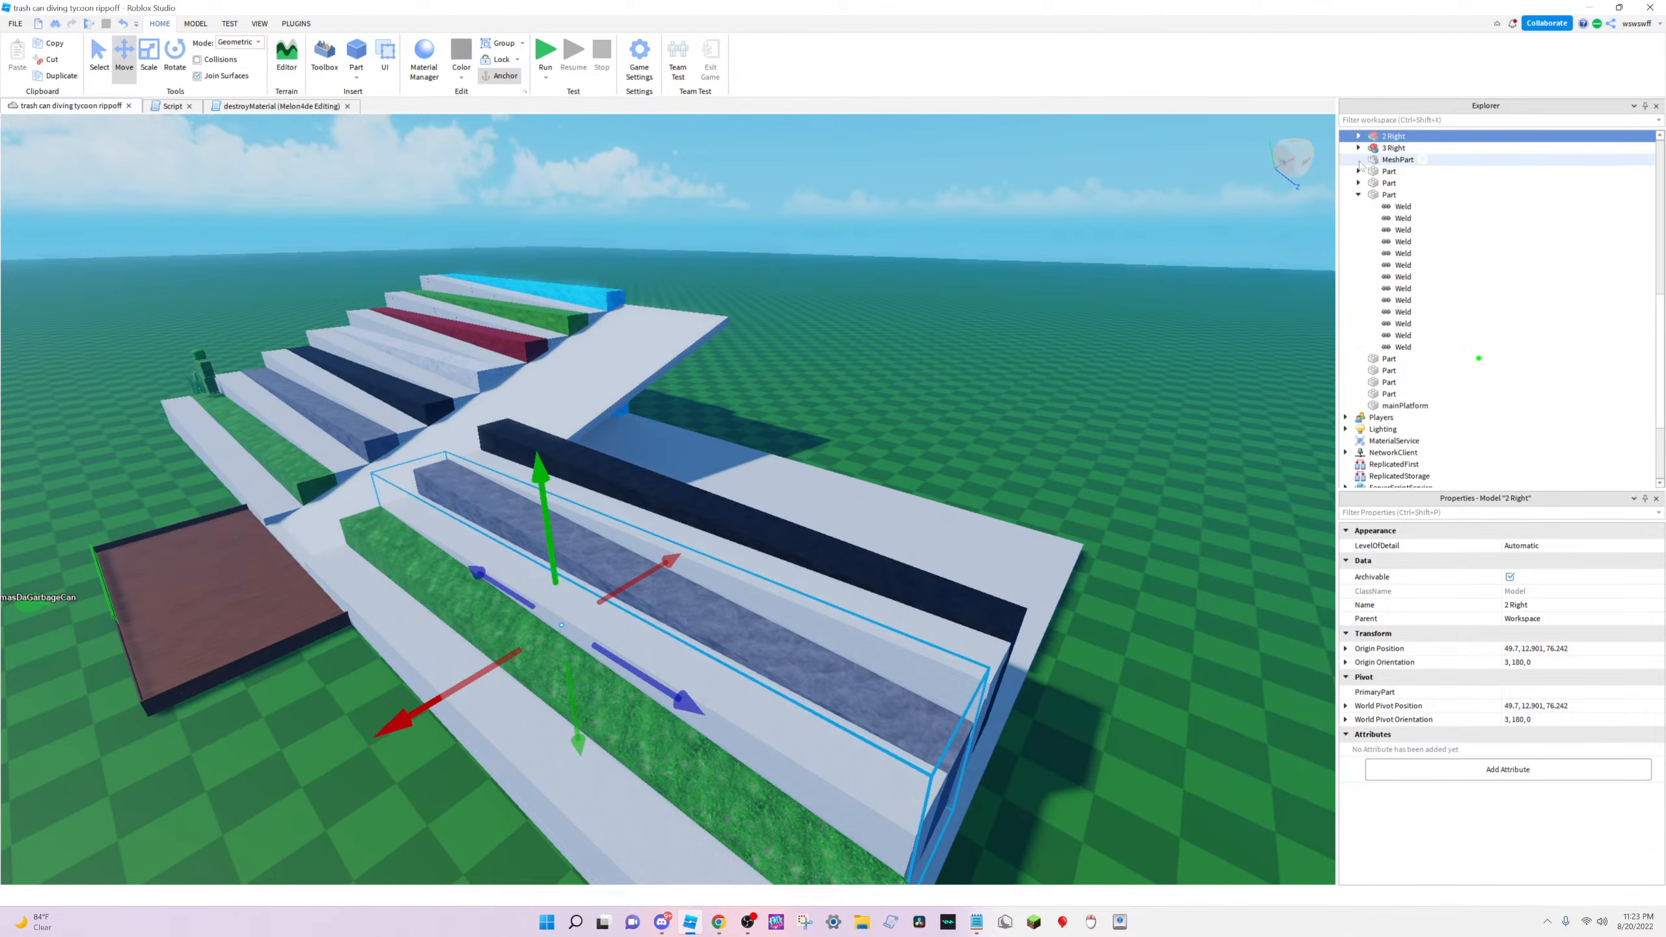
click(1384, 160)
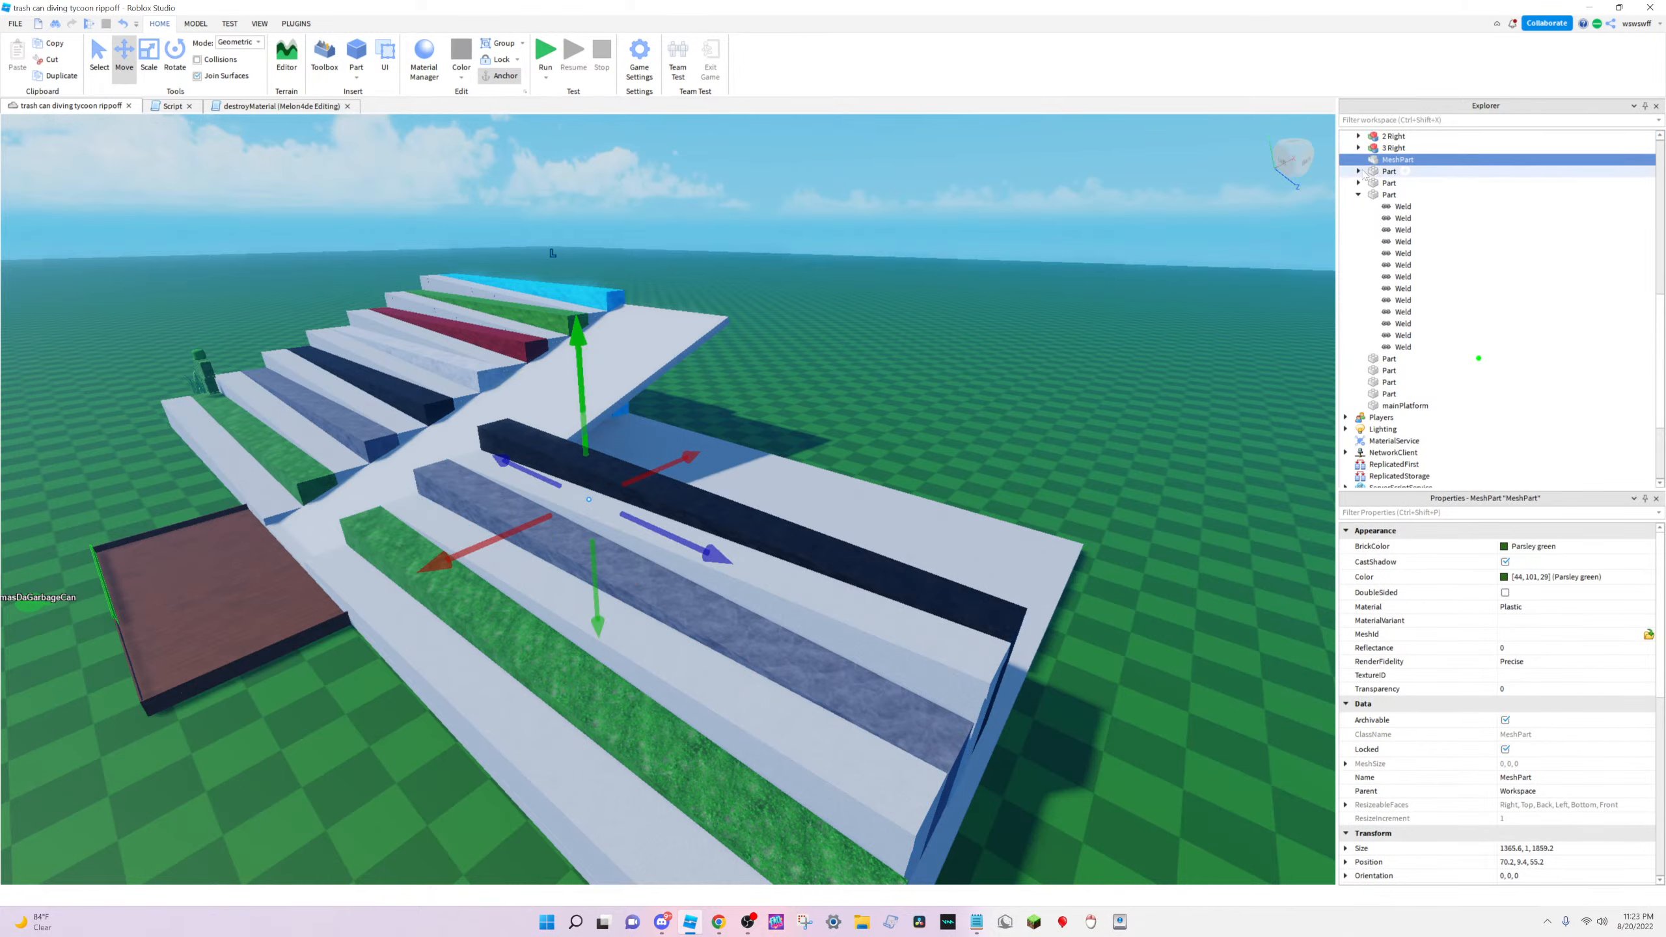
click(1358, 195)
Examine the ungrouped parts under Workspace one by one, locating the wooden rim part and the medium stone grey part in the scene
click(1388, 200)
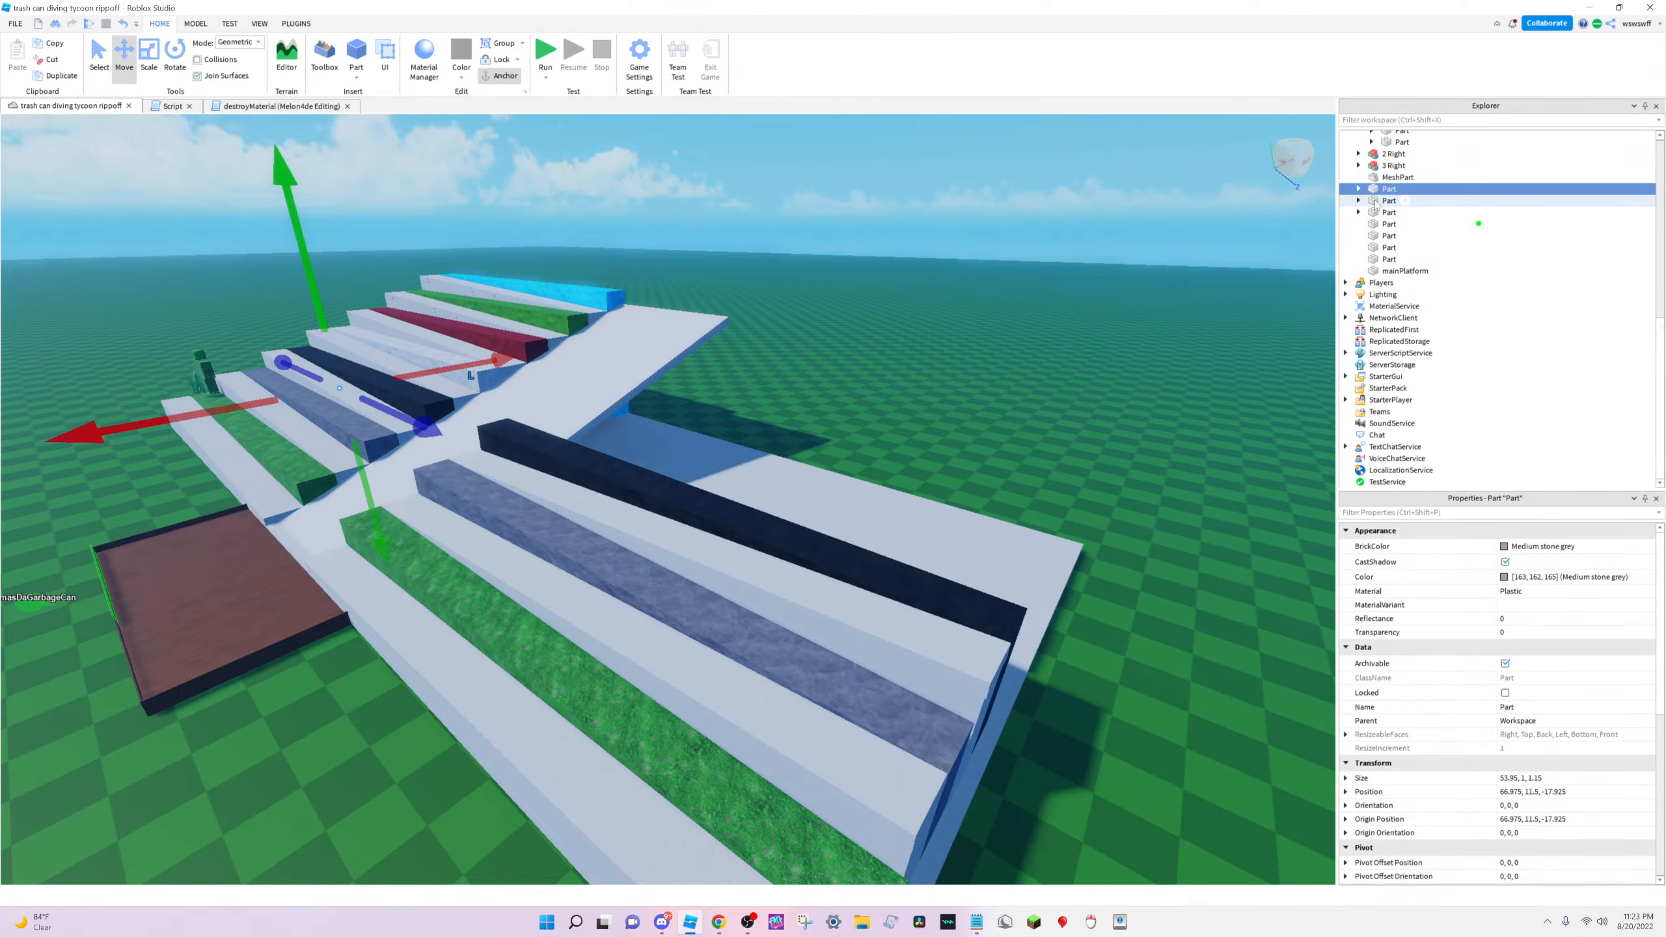
click(1388, 224)
click(1388, 235)
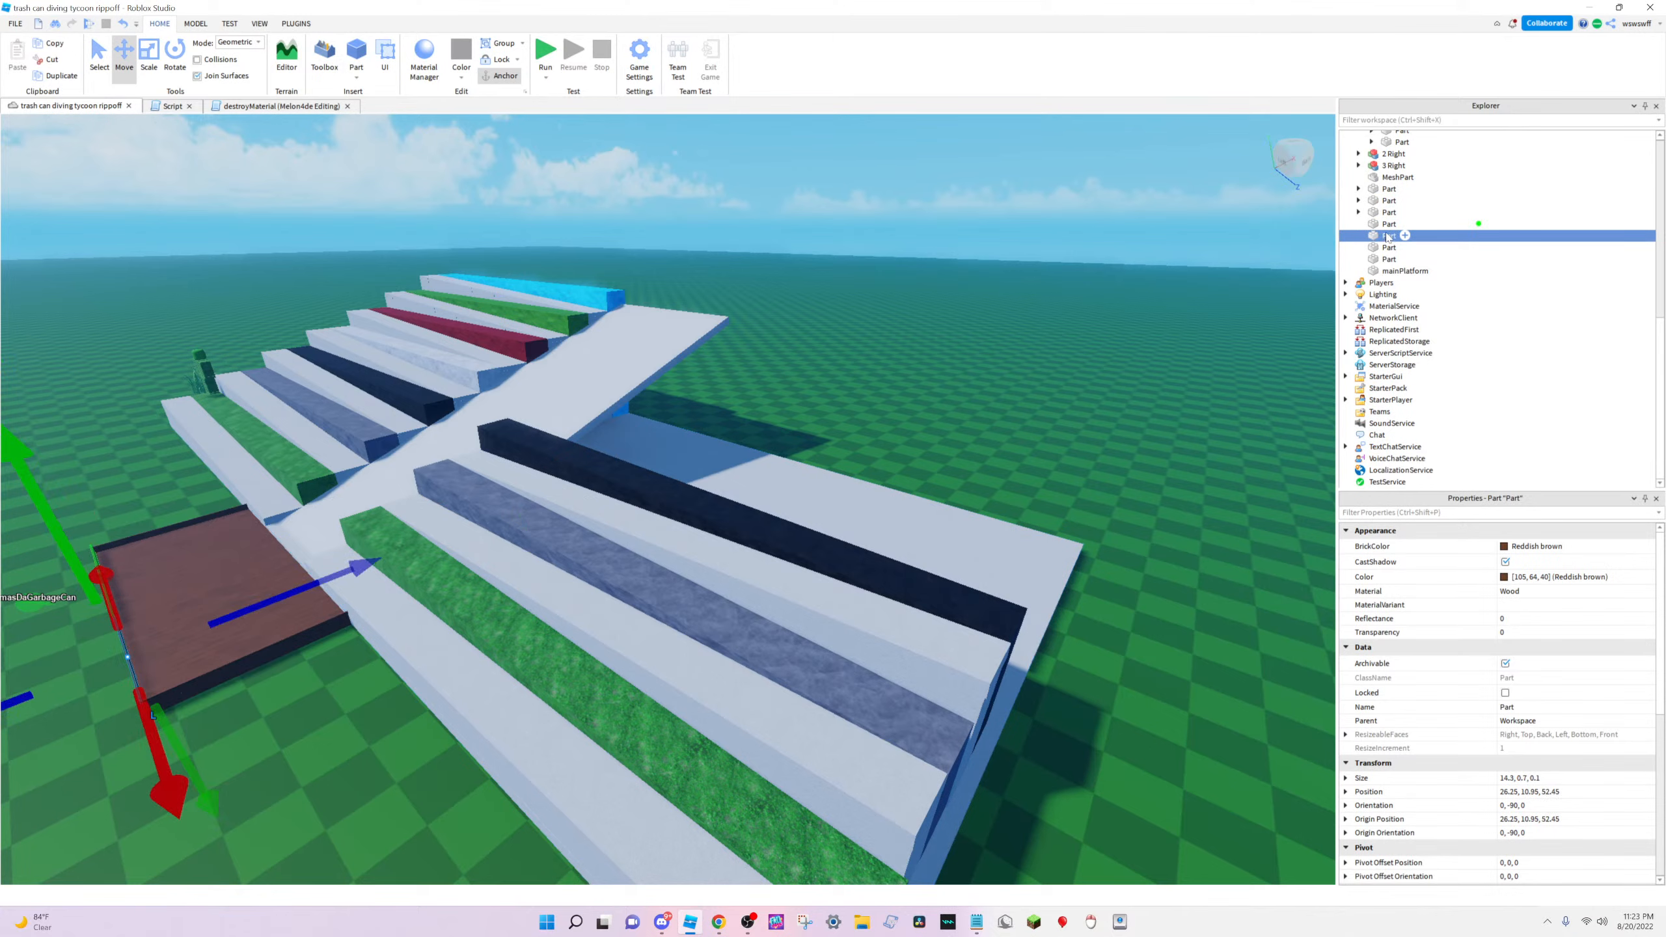
click(1389, 224)
key(f)
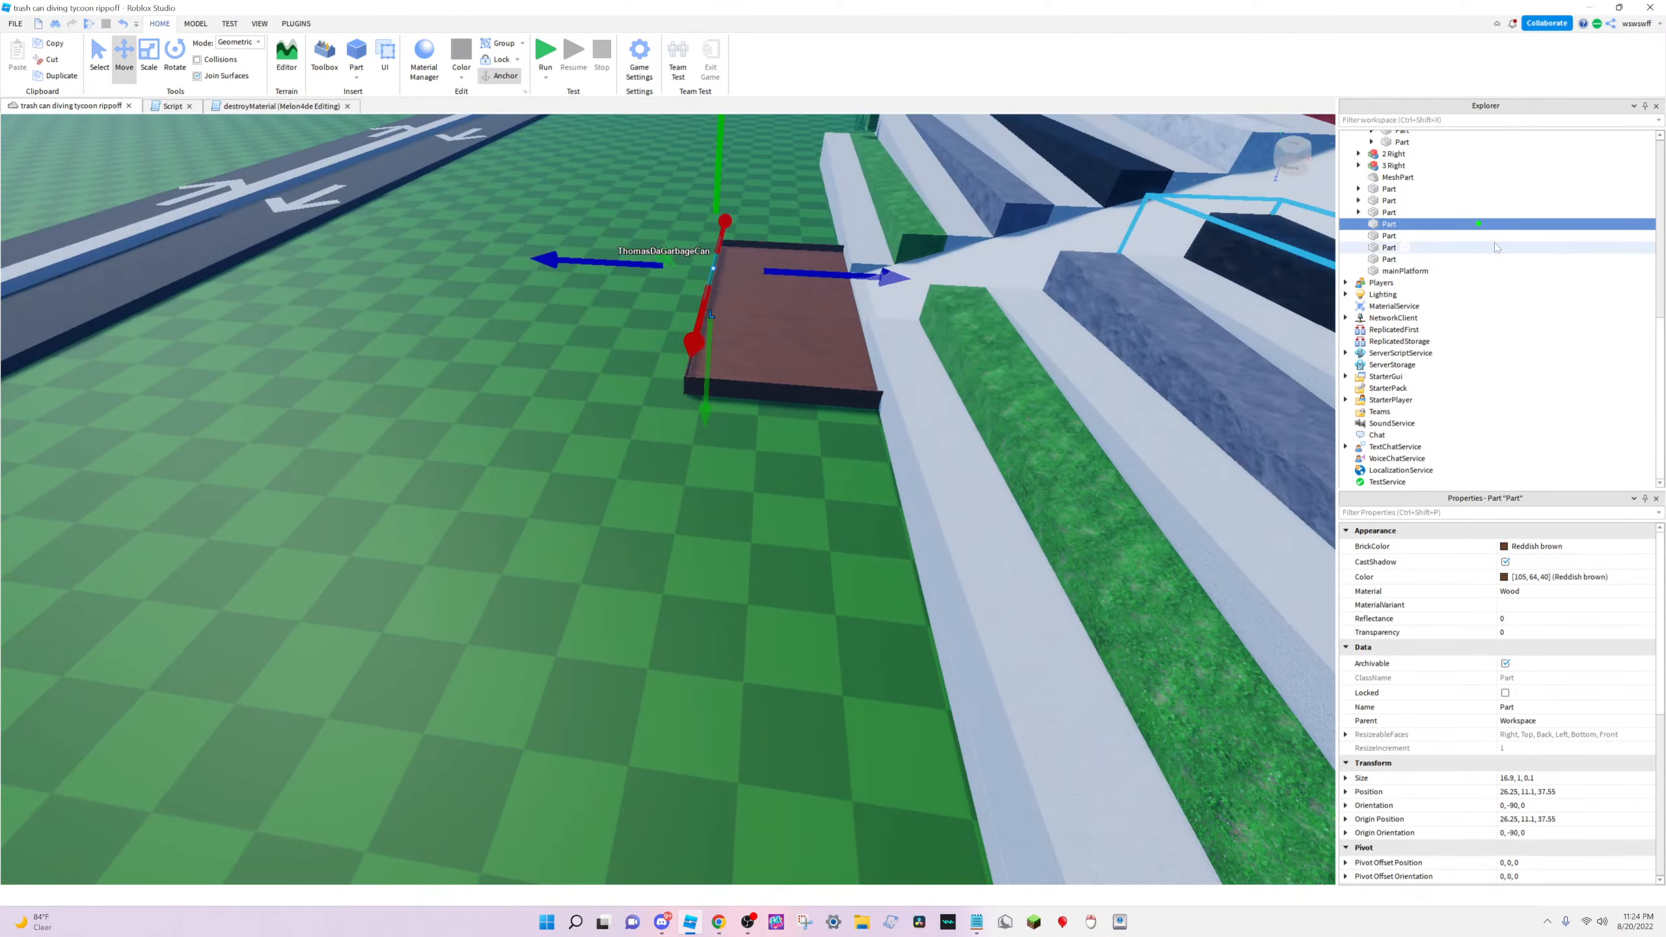
click(1388, 189)
key(f)
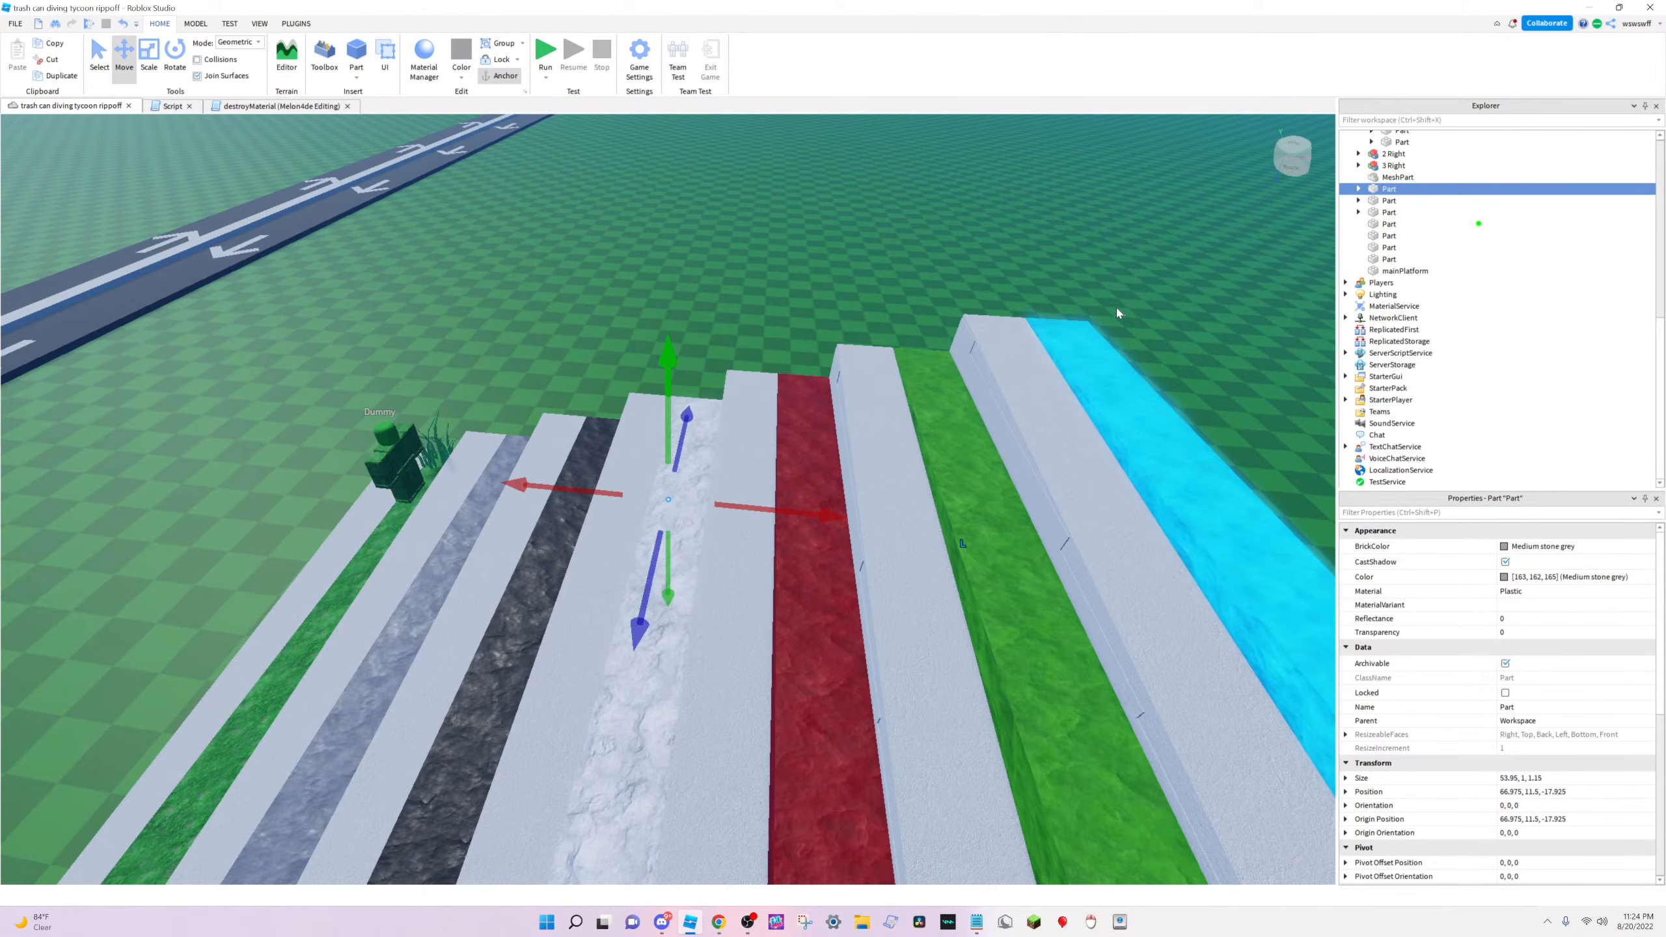
Locate mainPlatform at the foot of the ramp and select the thin wooden rim part on its near short end
right_drag(1116, 304, 933, 367)
scroll(1075, 318, up, 4)
scroll(1075, 317, down, 6)
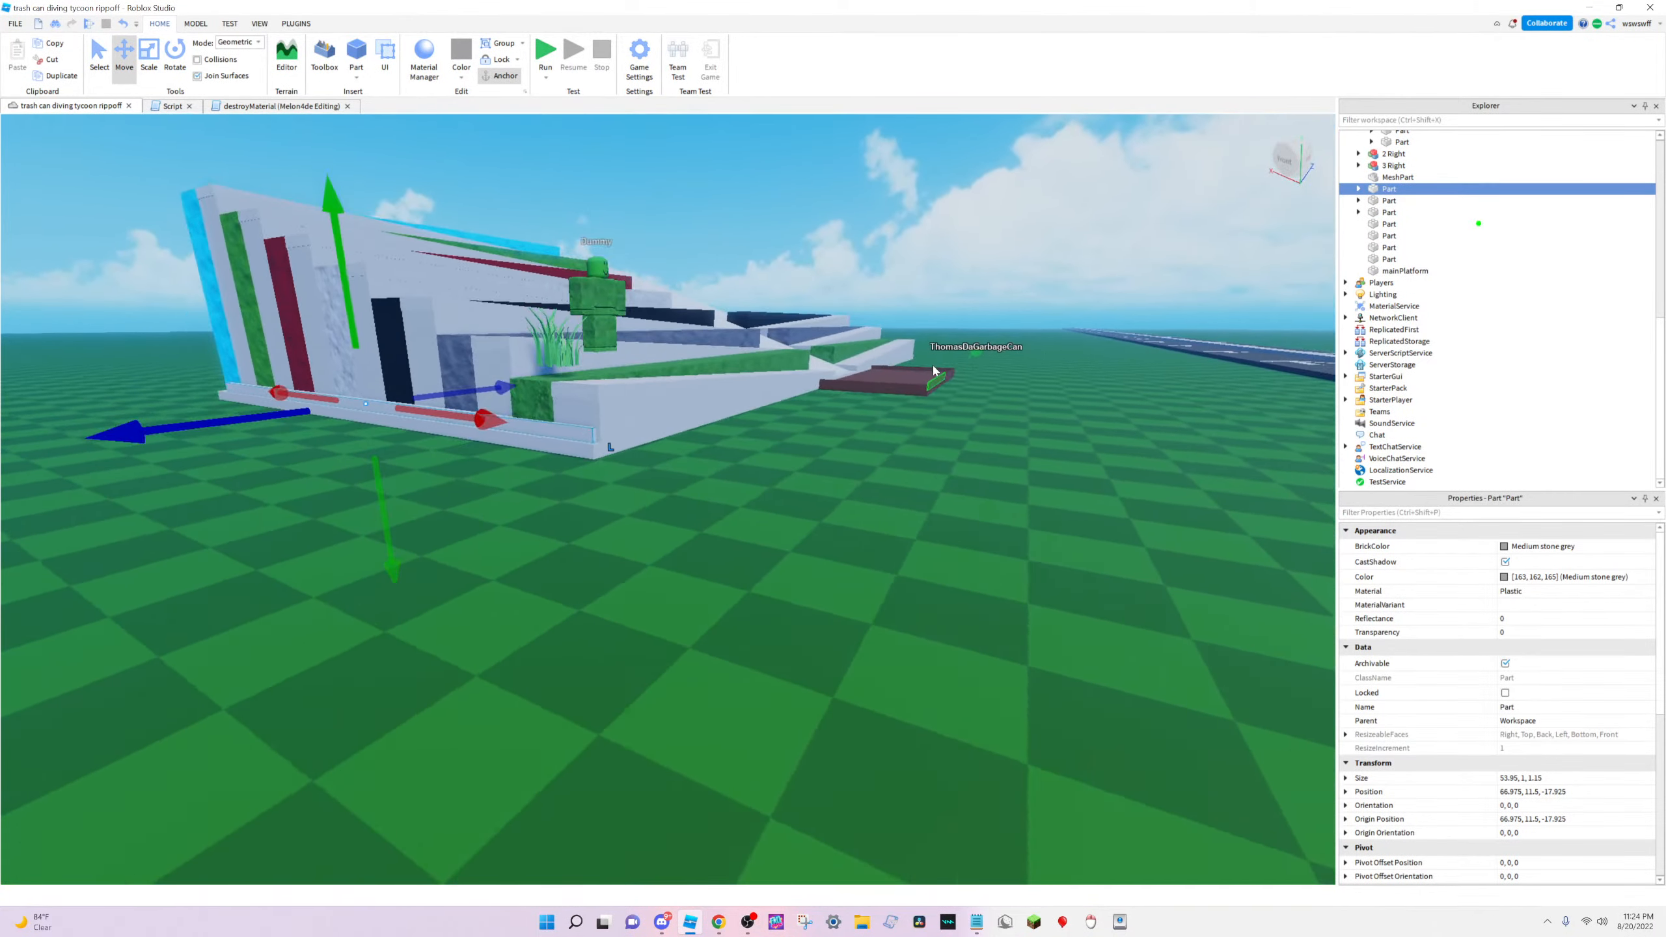
scroll(934, 371, up, 6)
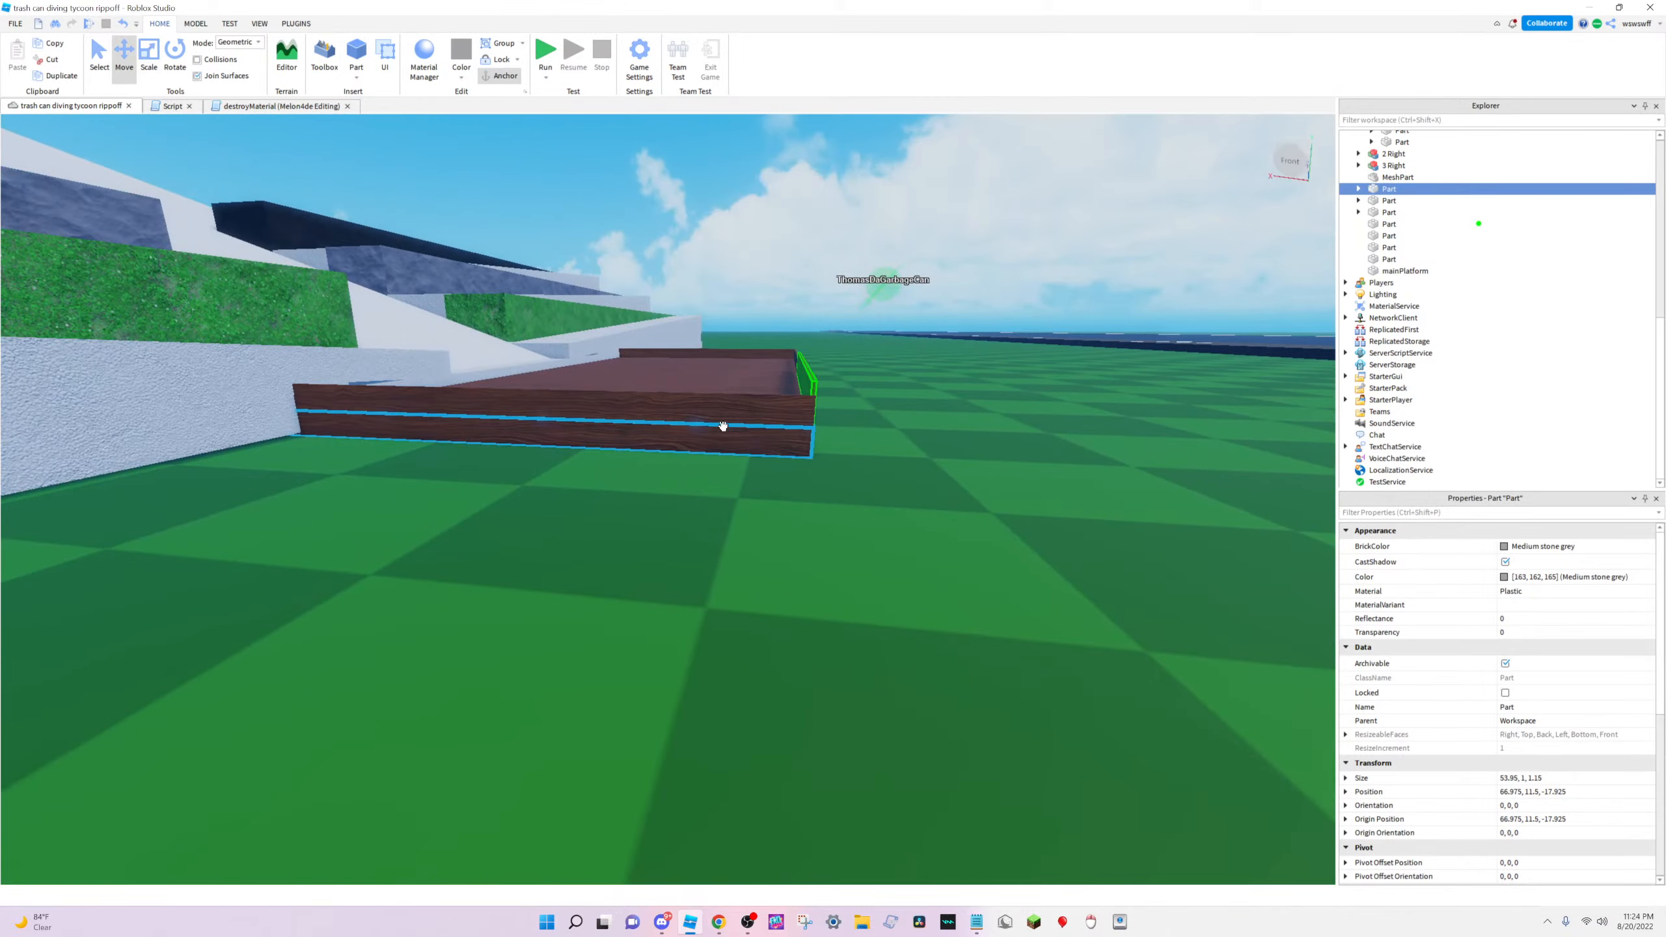
click(723, 426)
right_drag(733, 416, 636, 397)
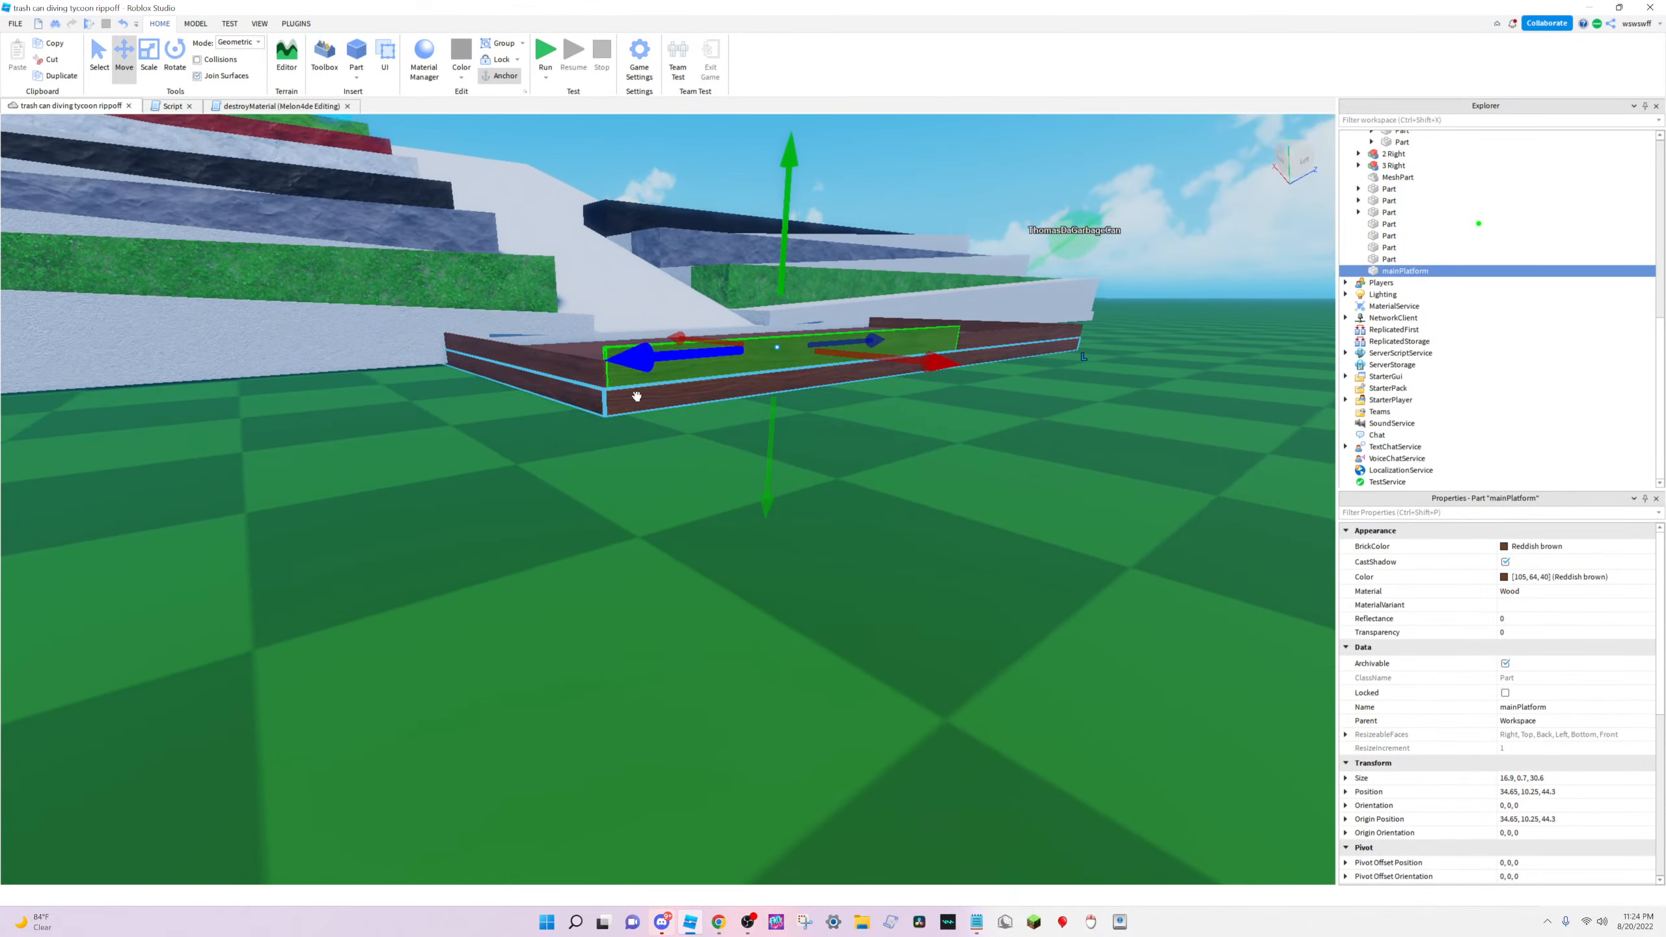
click(636, 396)
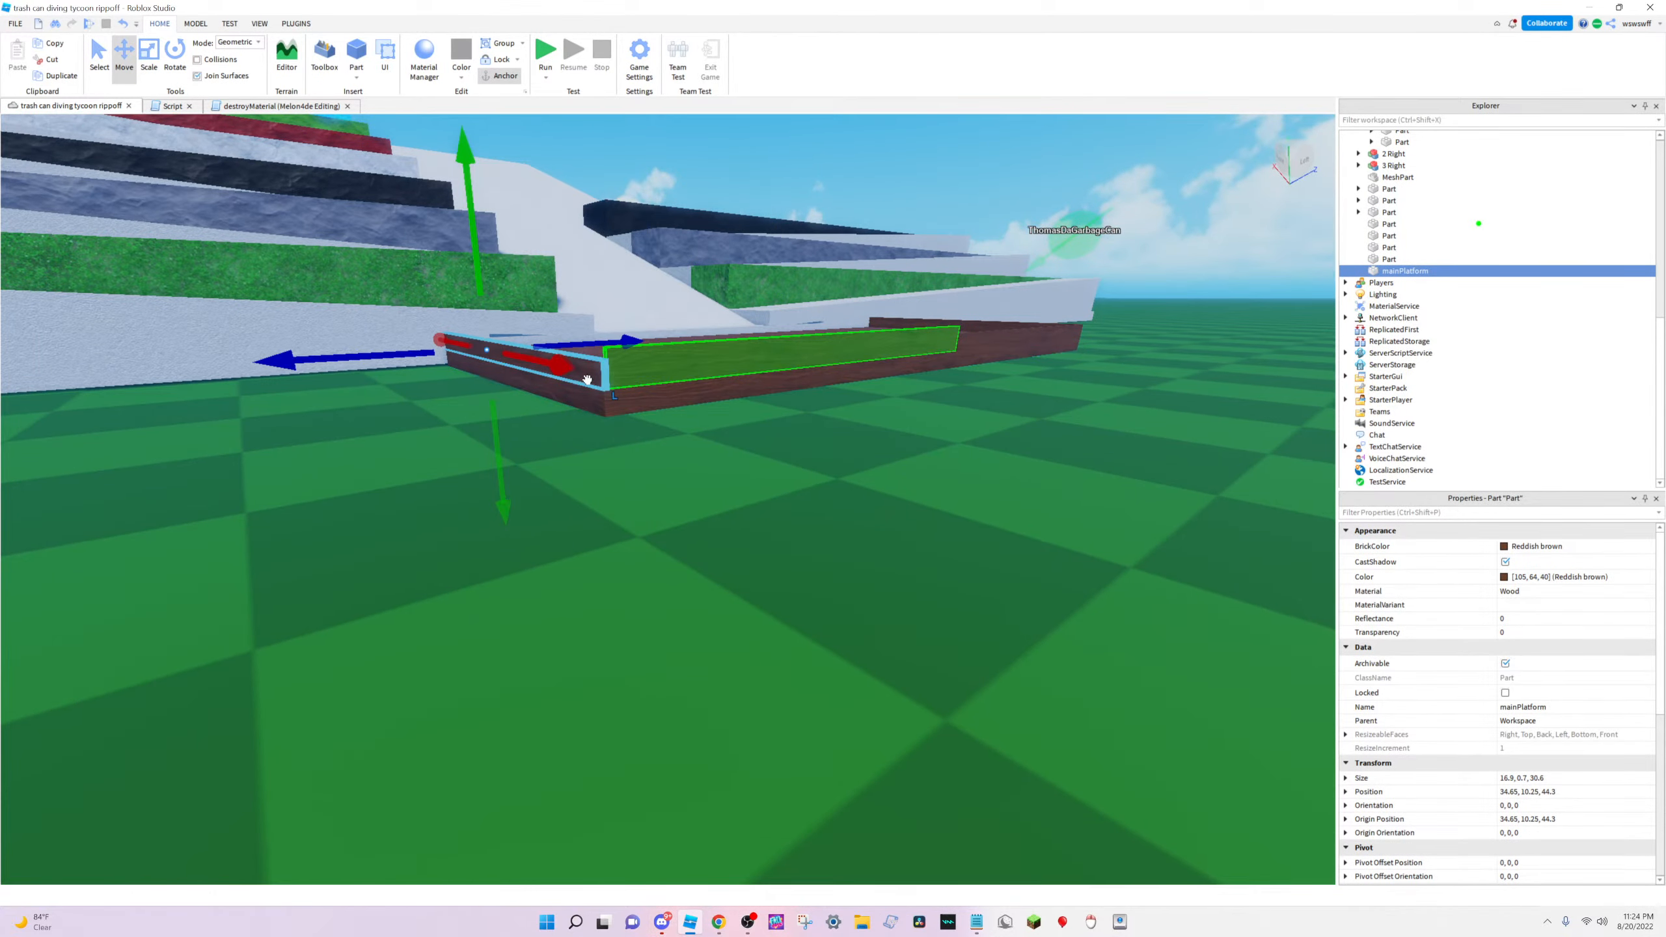
Switch to Discord to check the friend's latest direct messages, and return to Roblox Studio
click(679, 922)
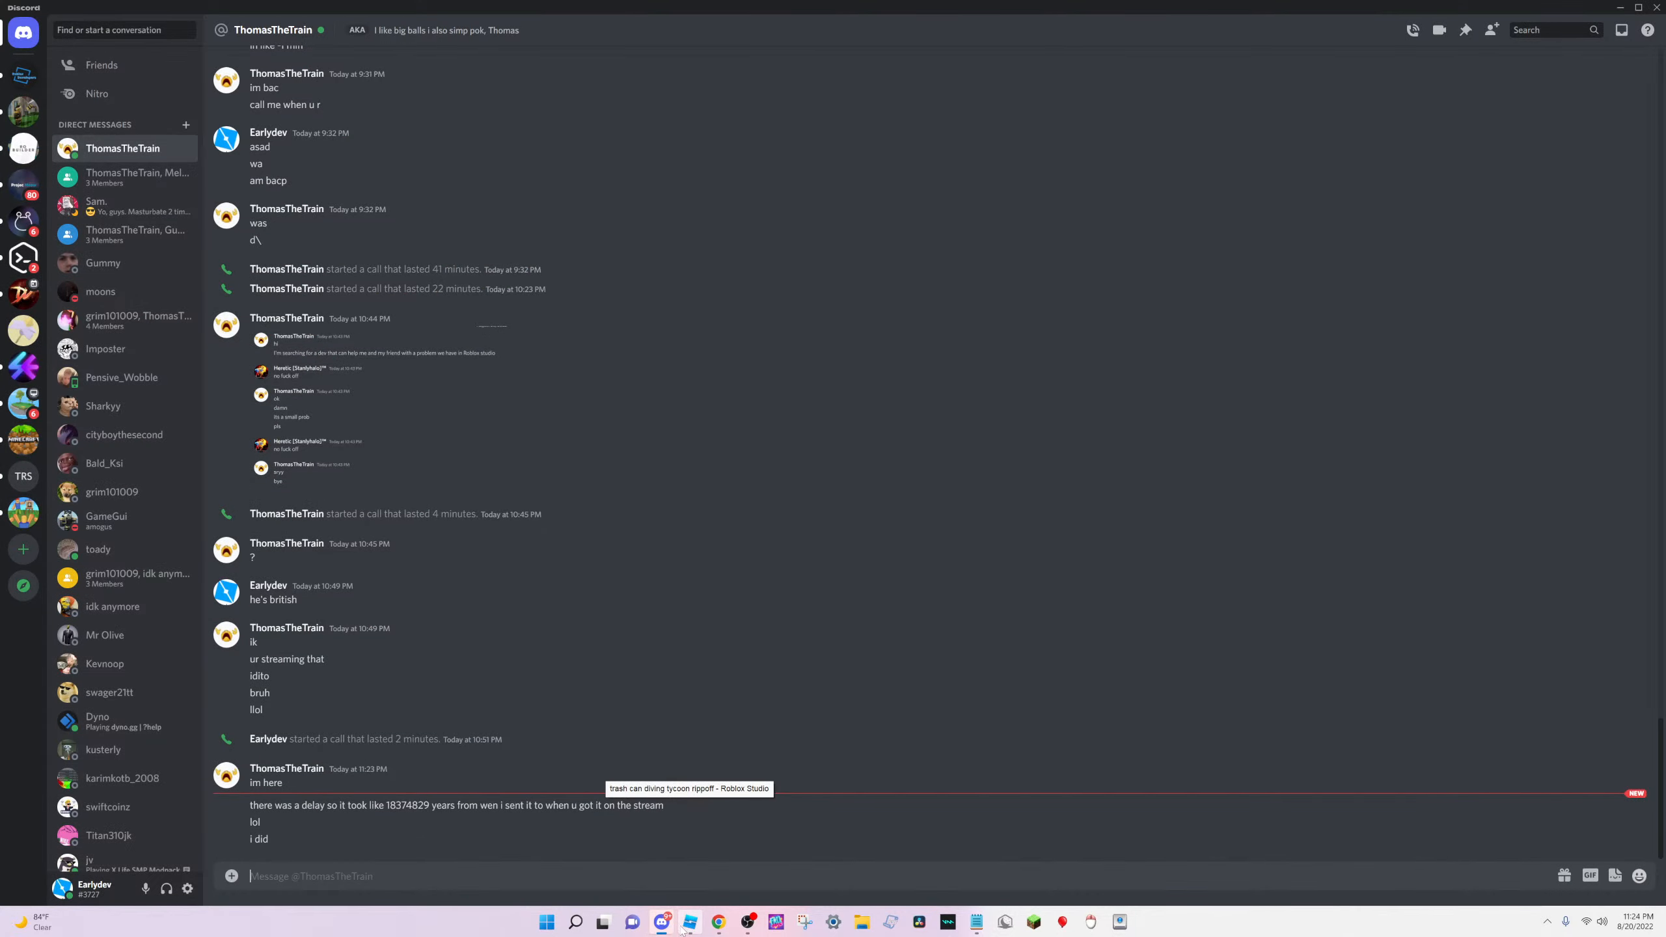
click(687, 922)
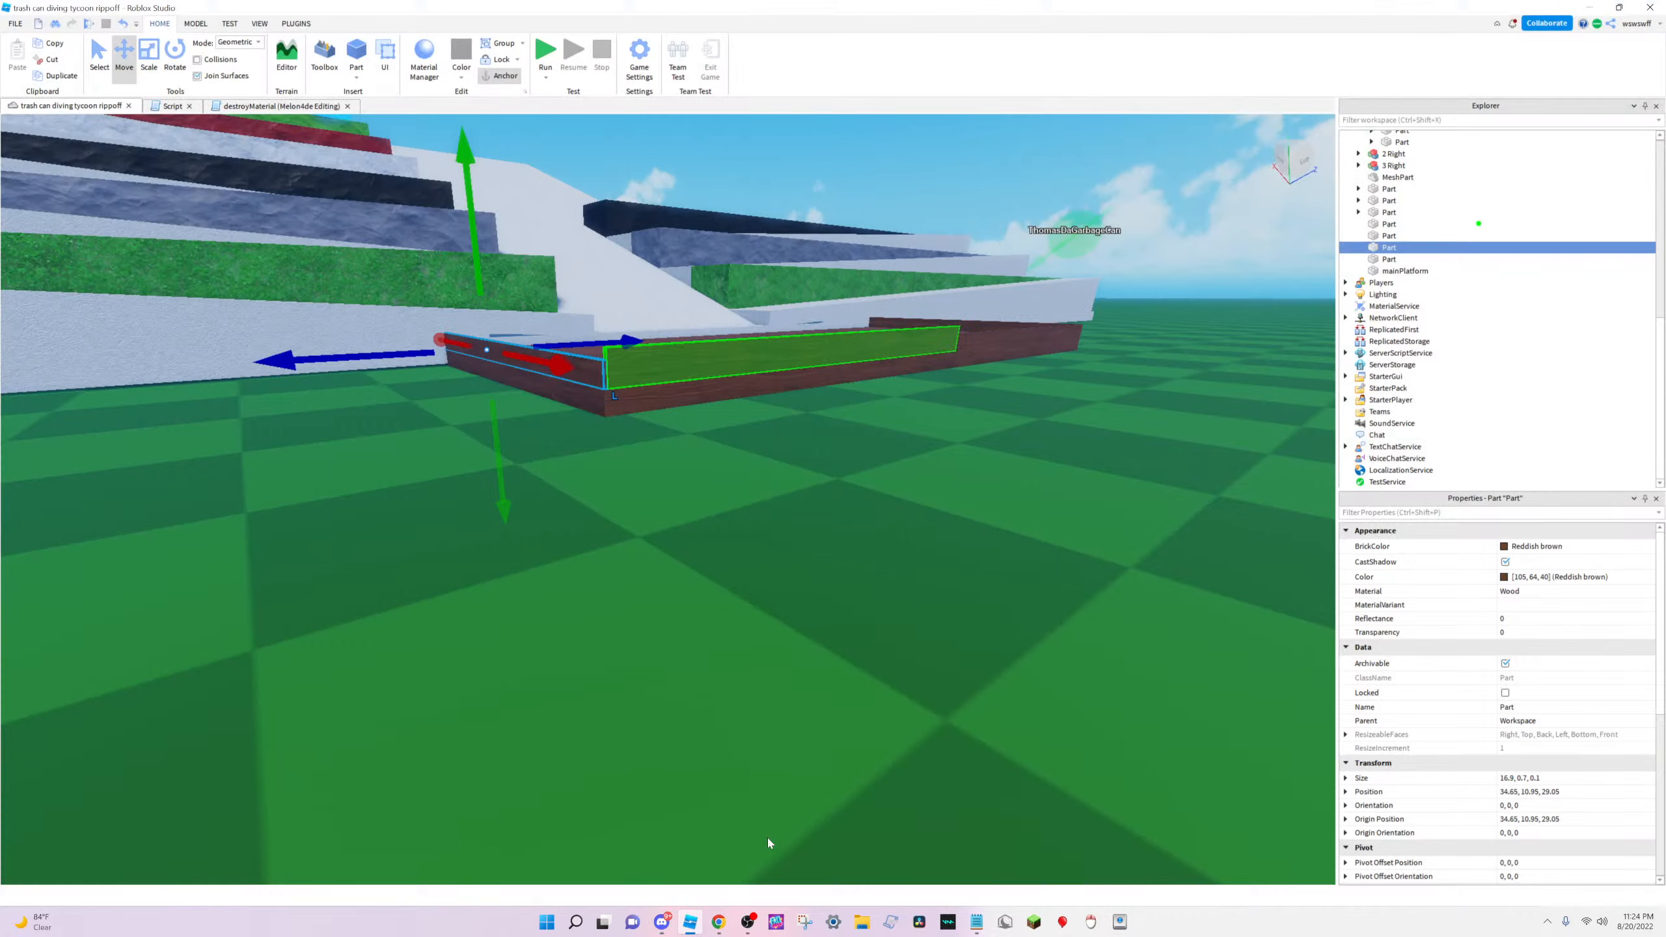
Delete the selected wooden rim part from the near short end of mainPlatform
right_drag(768, 393, 749, 349)
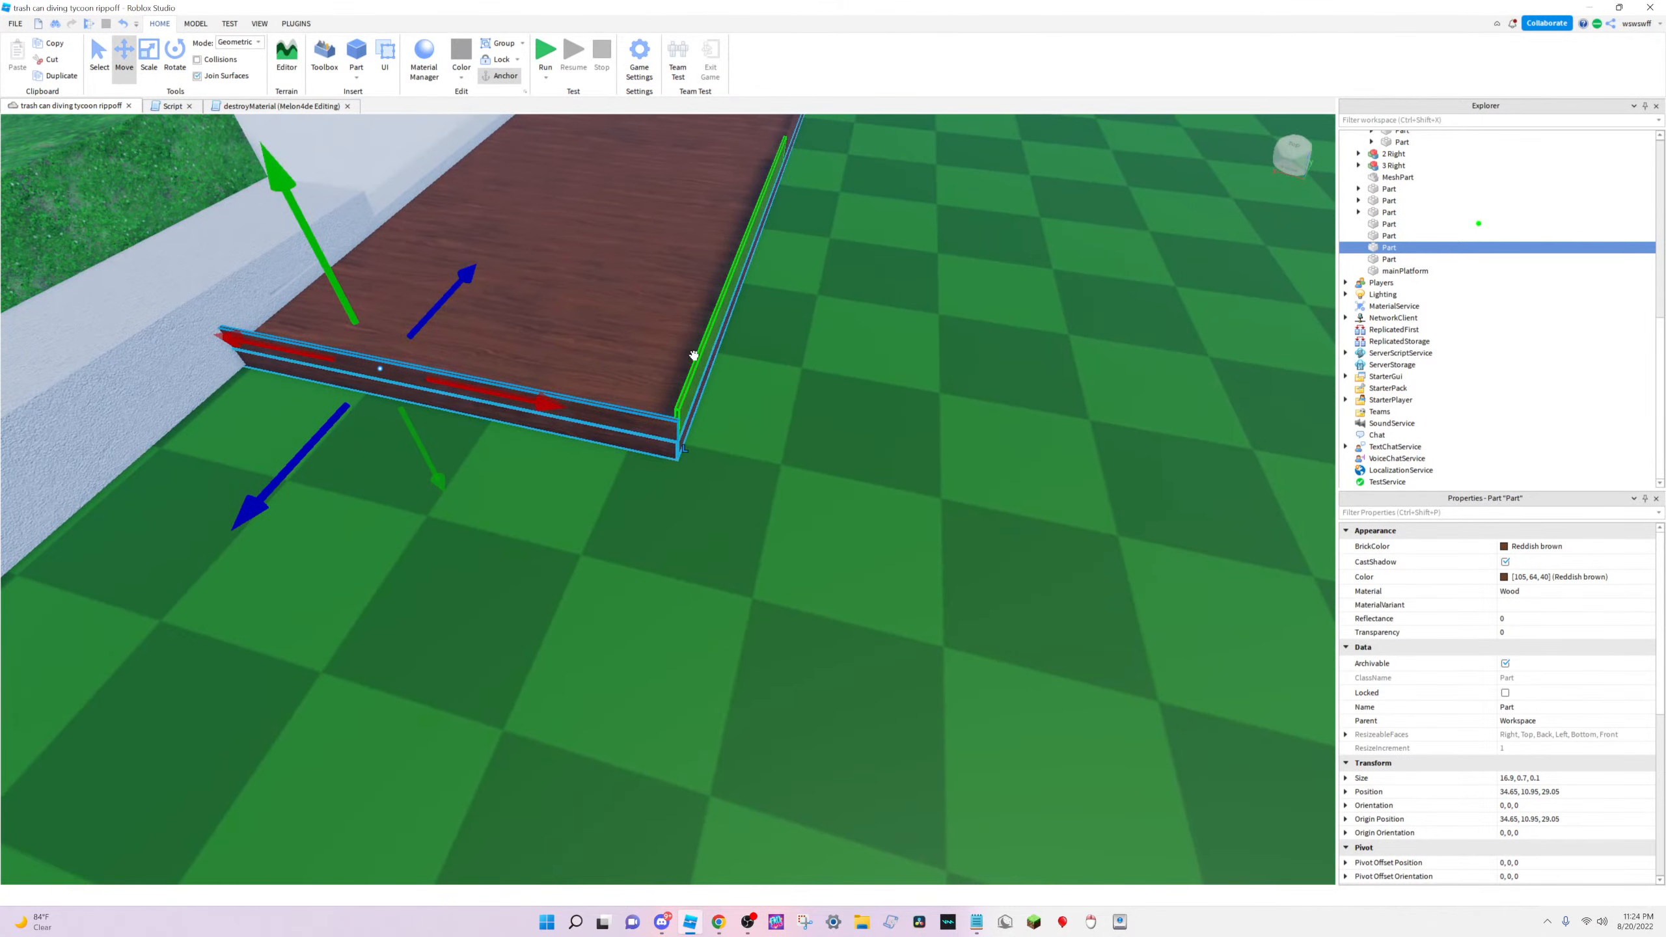
key(Delete)
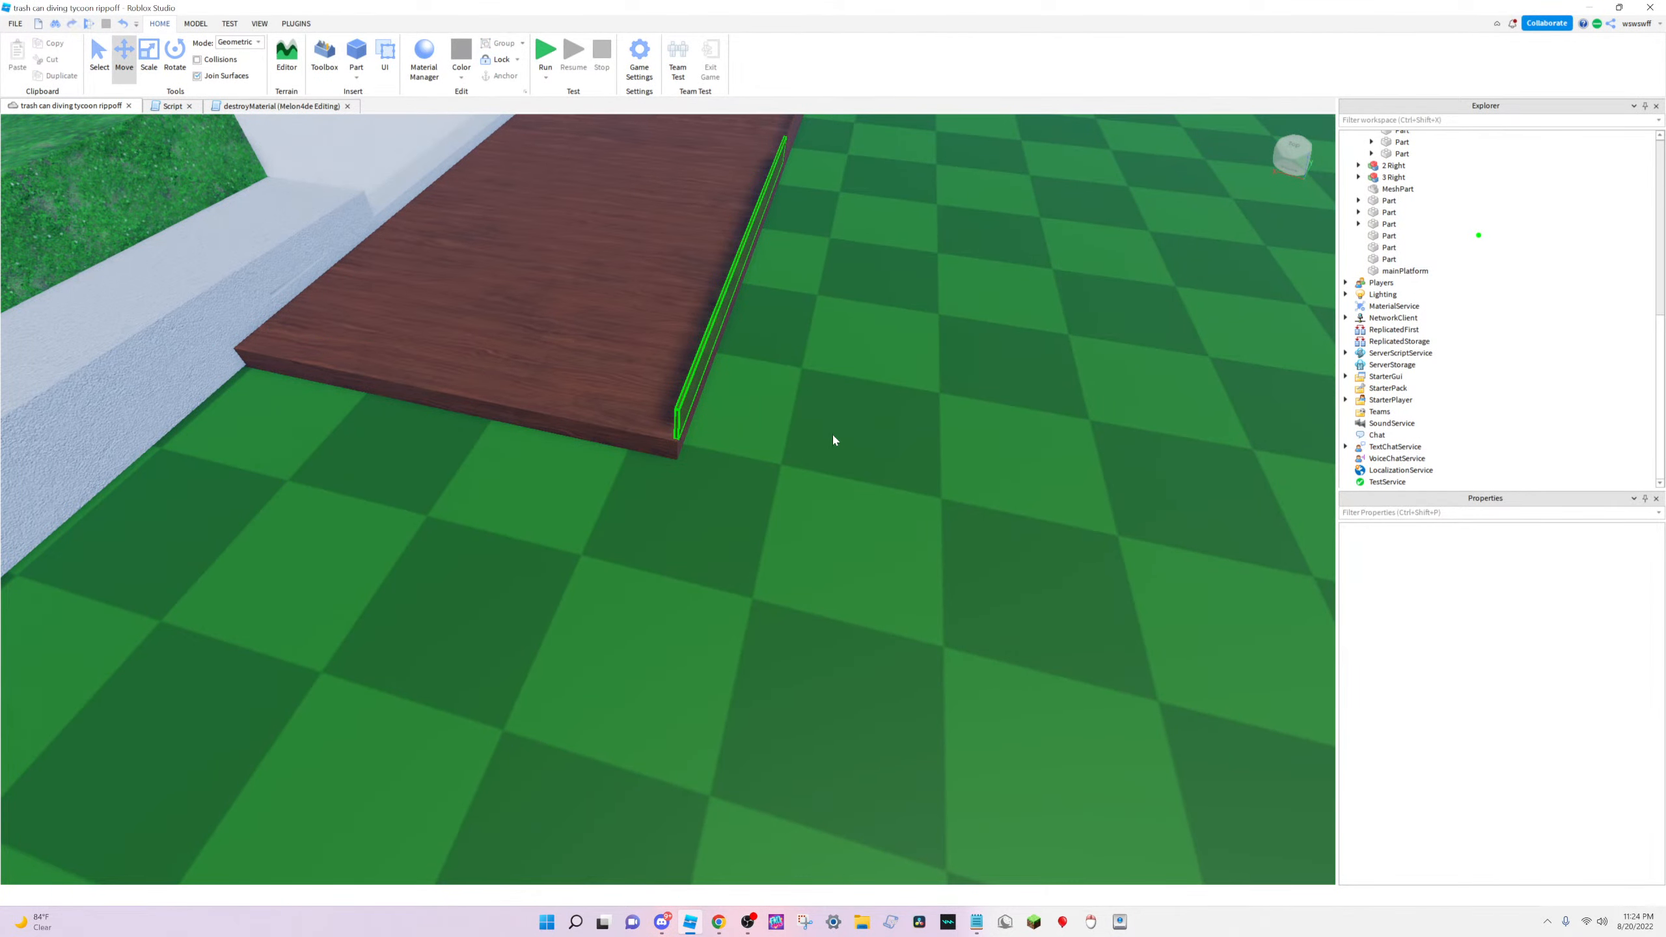
Undo the last regrouping, and put the black slate bar and its invisible part back into the 3 Right model
key(ctrl+z)
right_drag(838, 455, 836, 459)
scroll(919, 583, up, 3)
right_drag(919, 583, 919, 582)
key(w)
key(s)
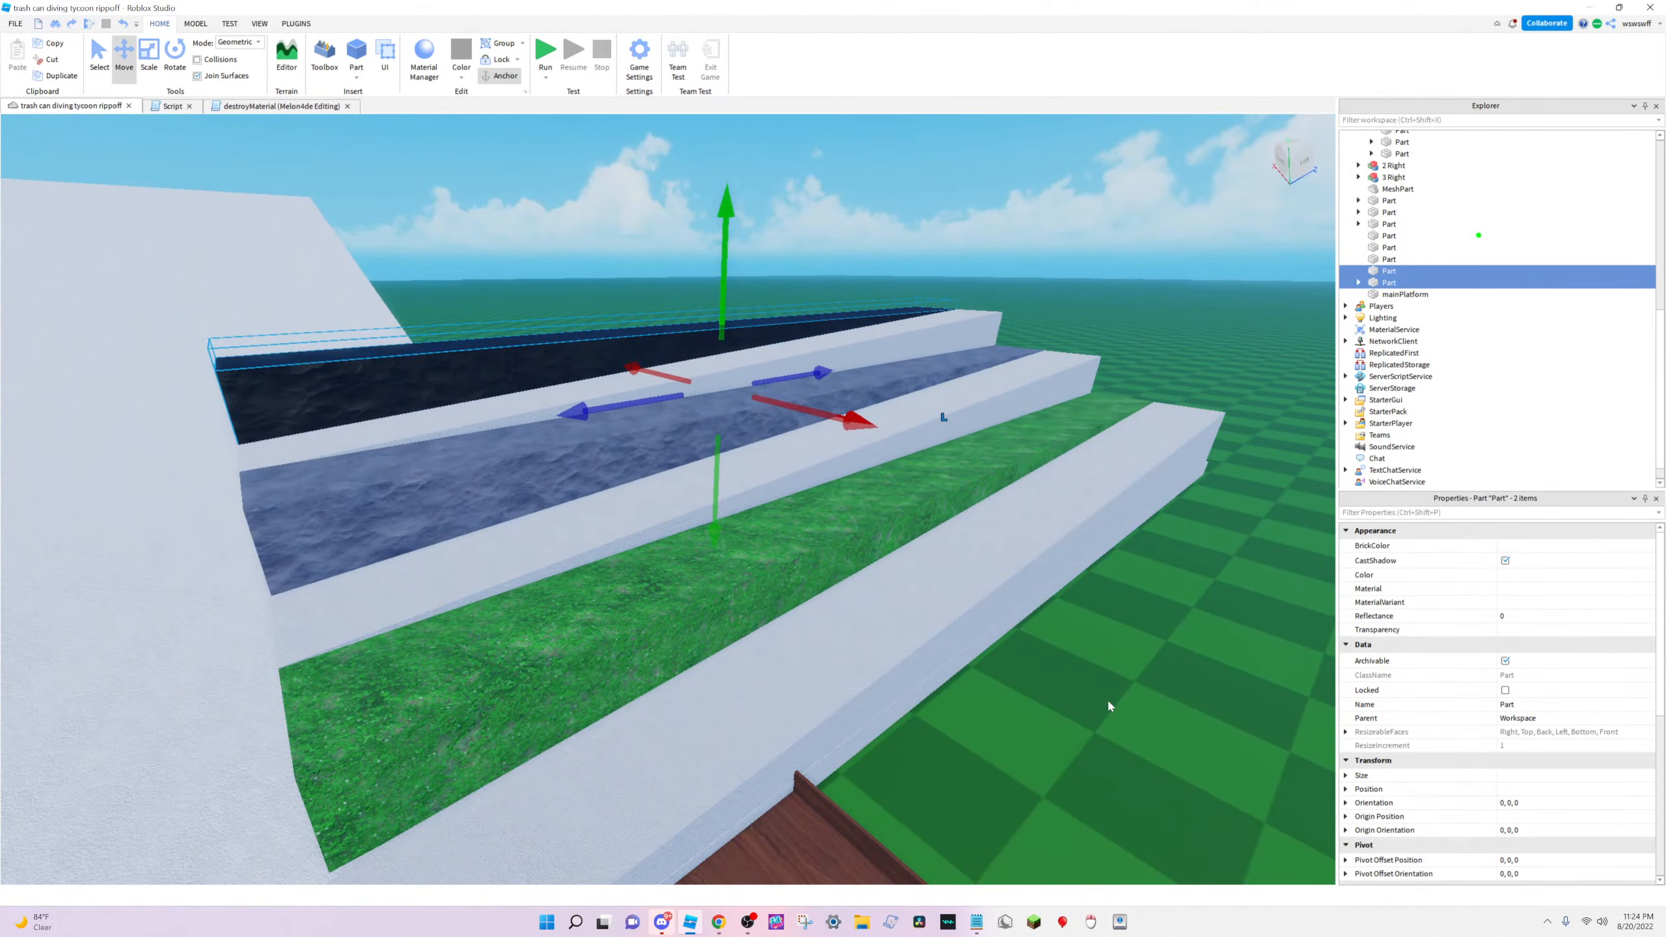
scroll(1390, 283, up, 1)
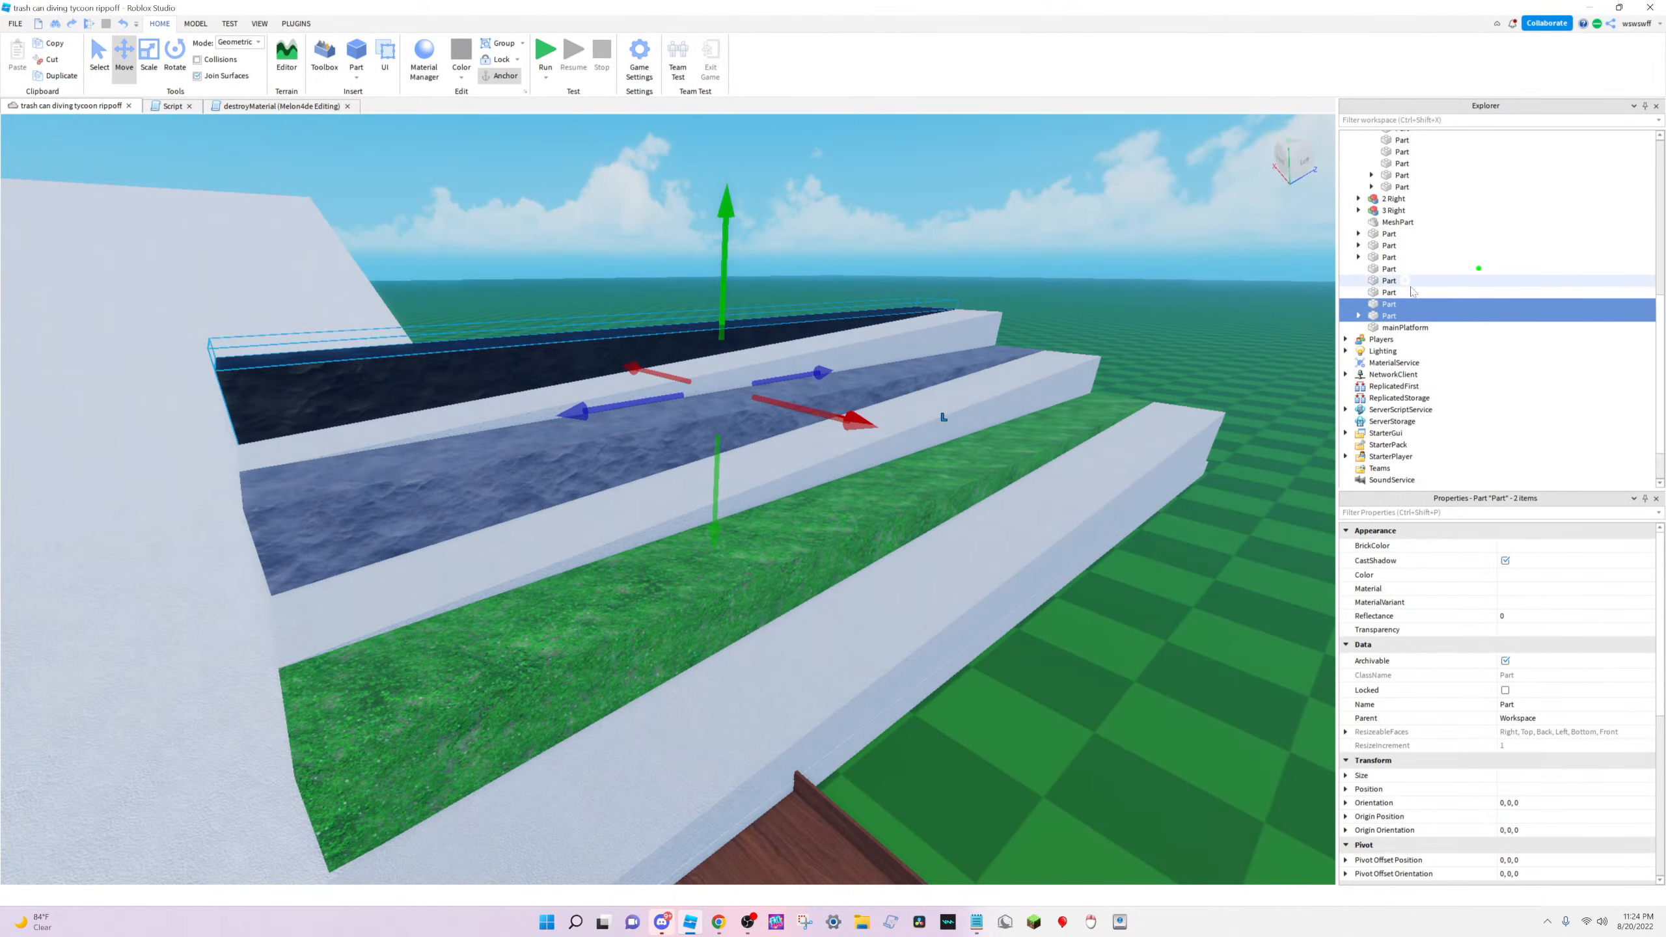
drag(1377, 311, 1414, 214)
right_drag(978, 461, 979, 462)
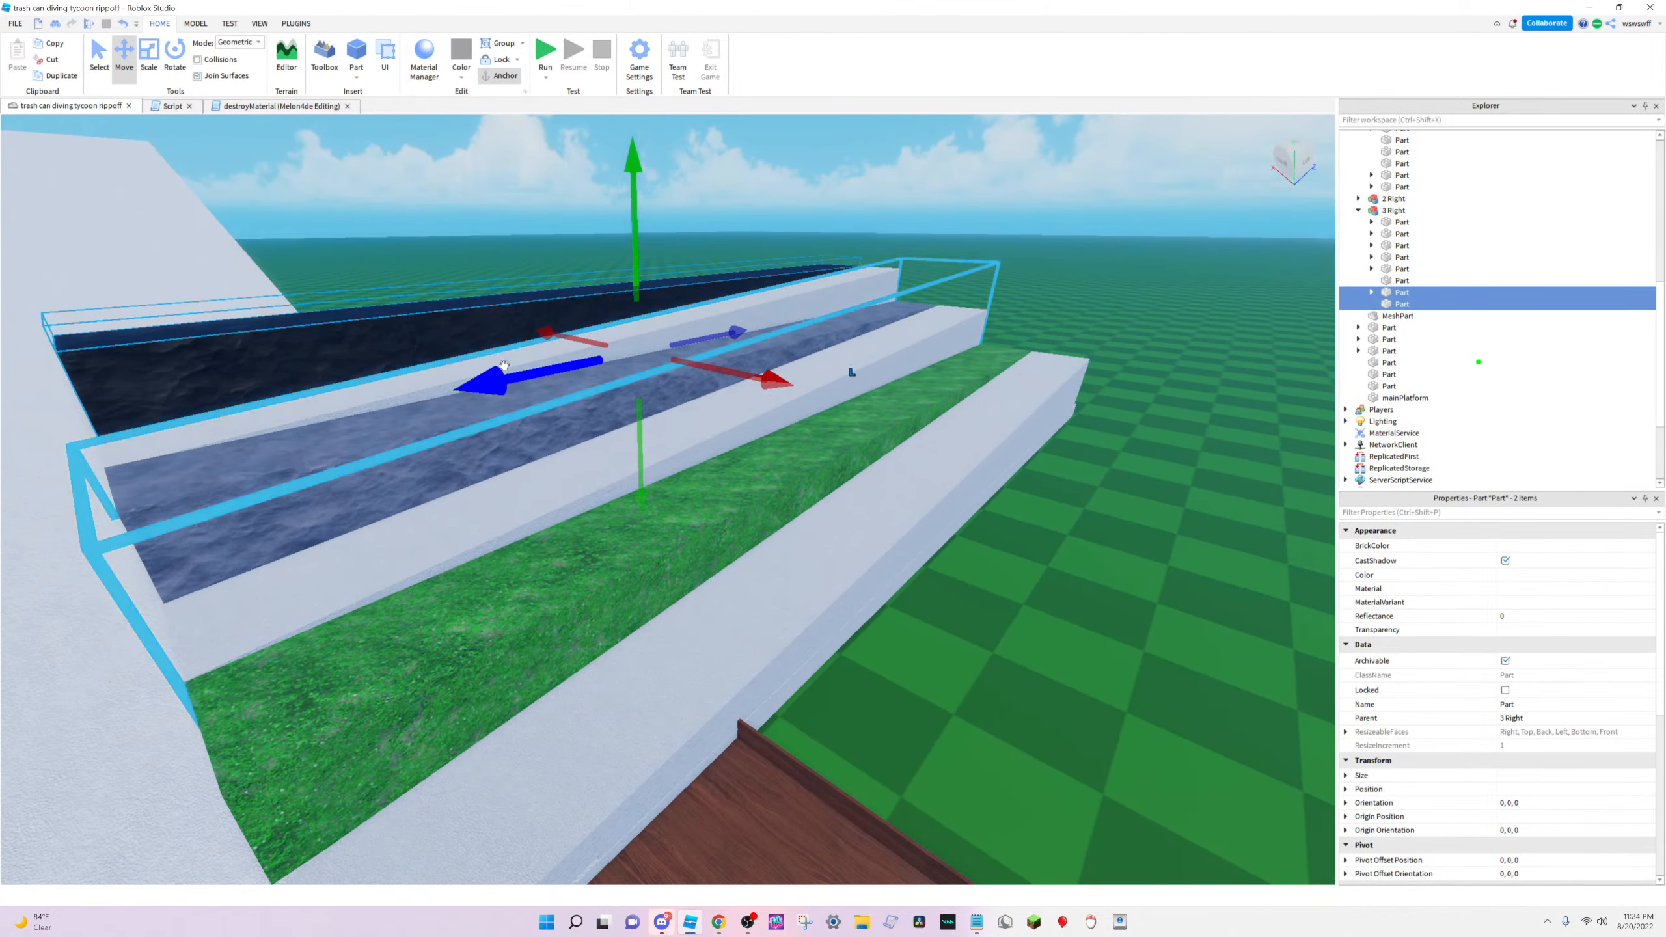
click(1036, 255)
click(700, 298)
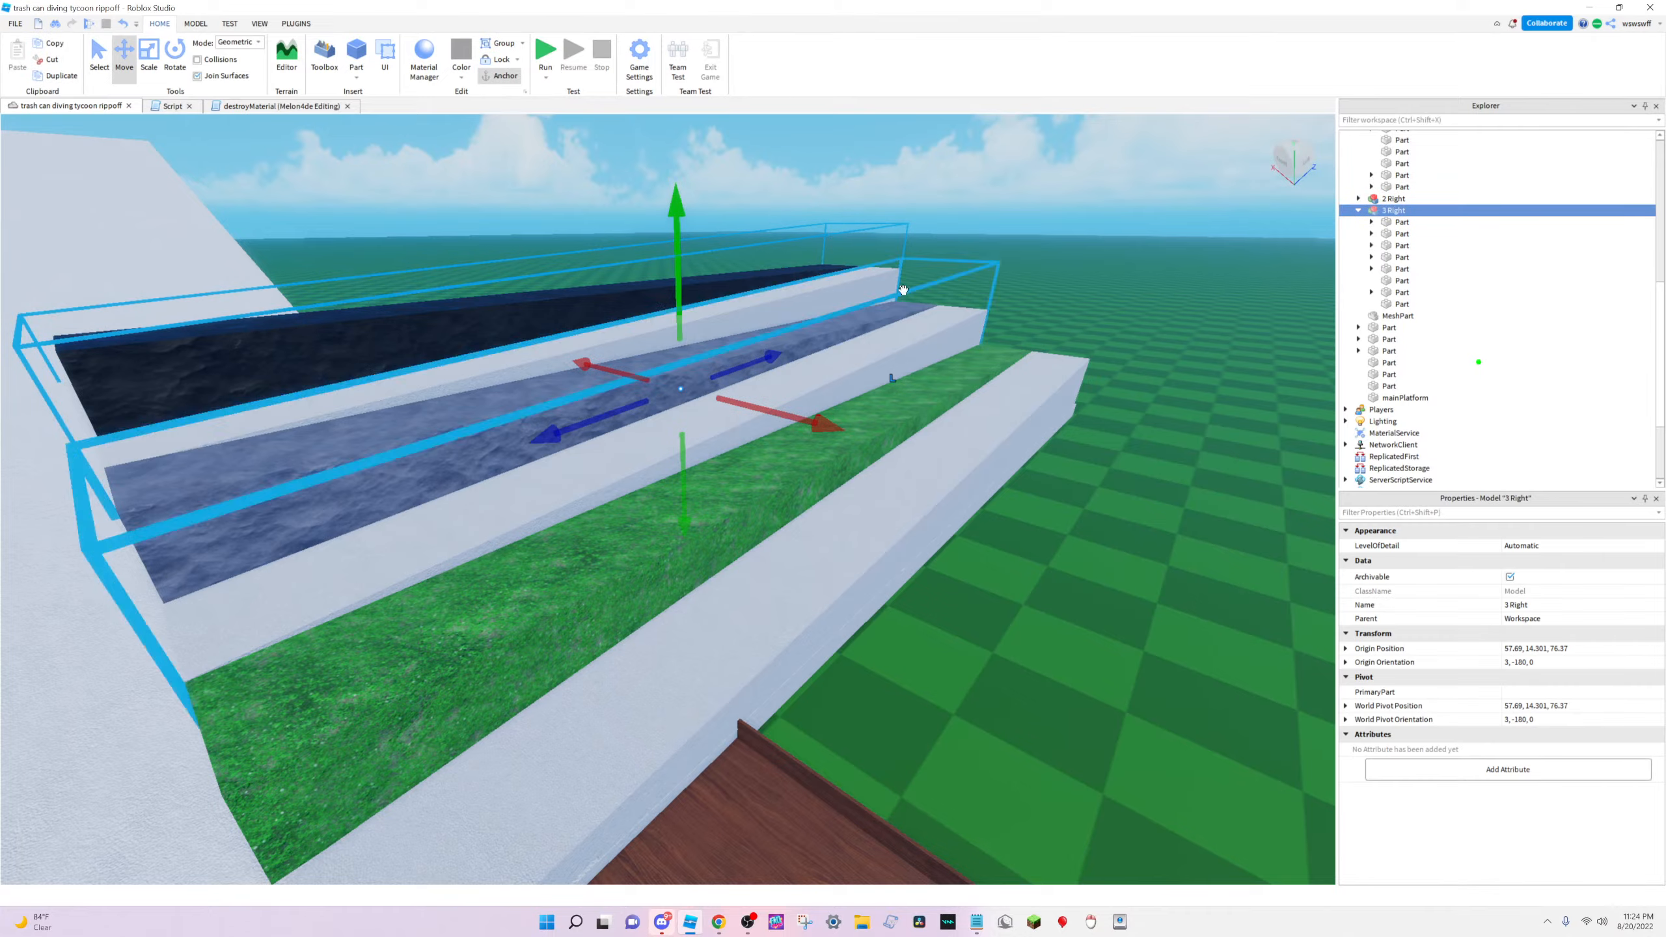
Delete the wooden rim part covering one half of mainPlatform's outer long edge
key(s)
right_drag(1016, 261, 1016, 262)
key(s)
key(w)
right_drag(780, 490, 781, 490)
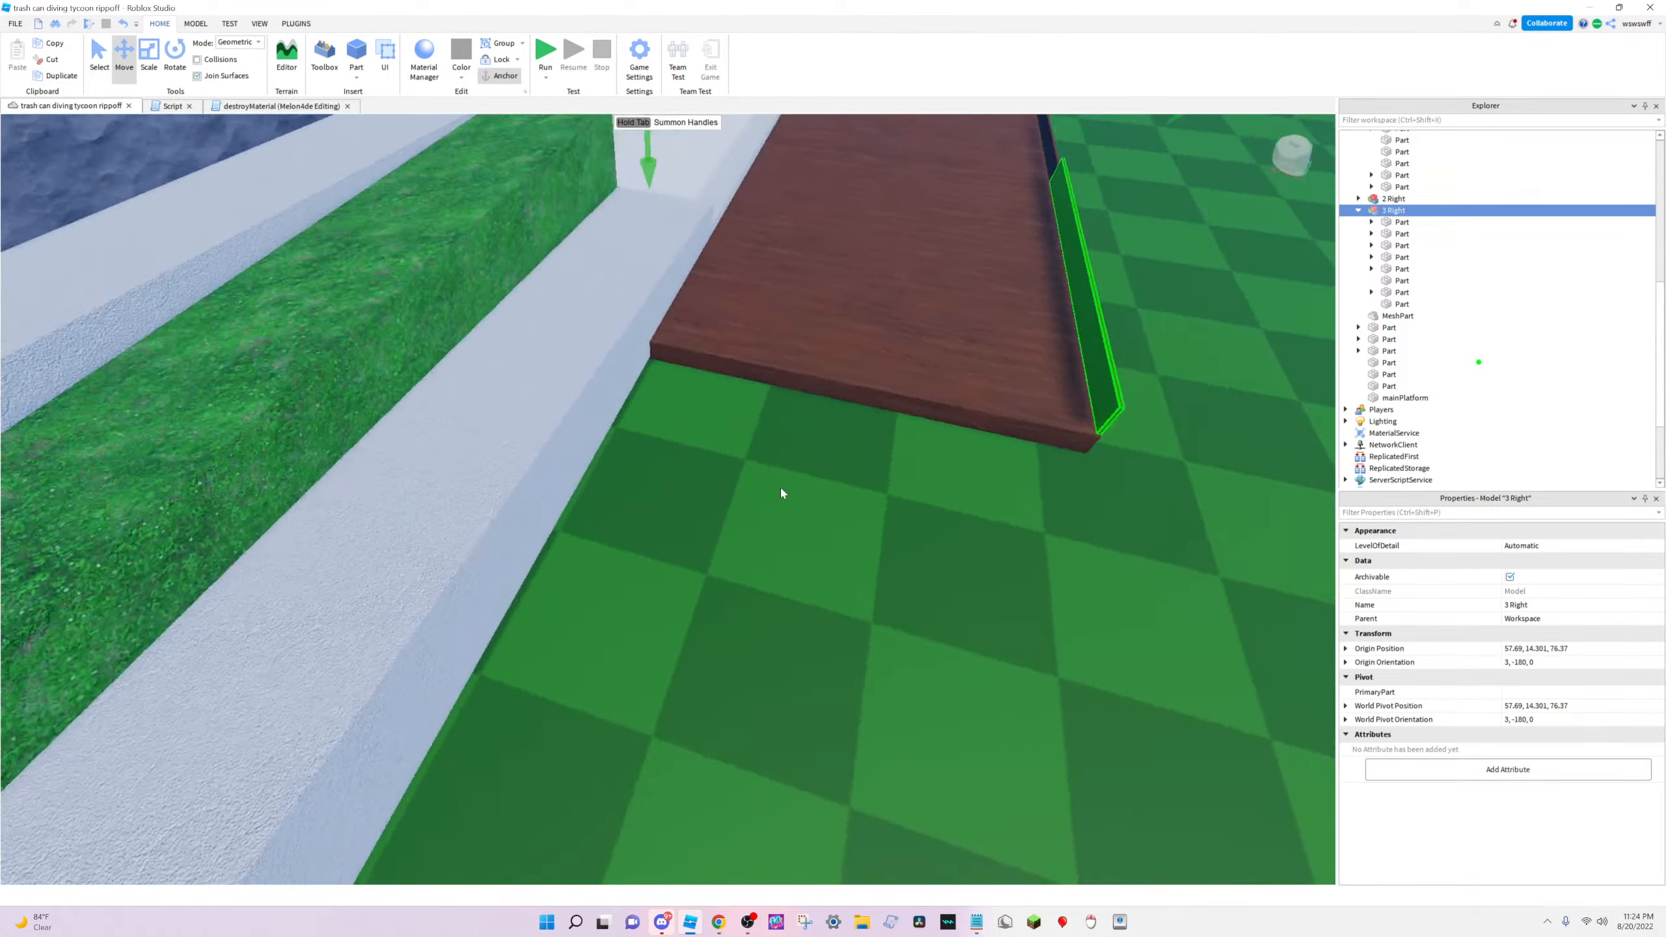
right_drag(919, 480, 921, 481)
key(s)
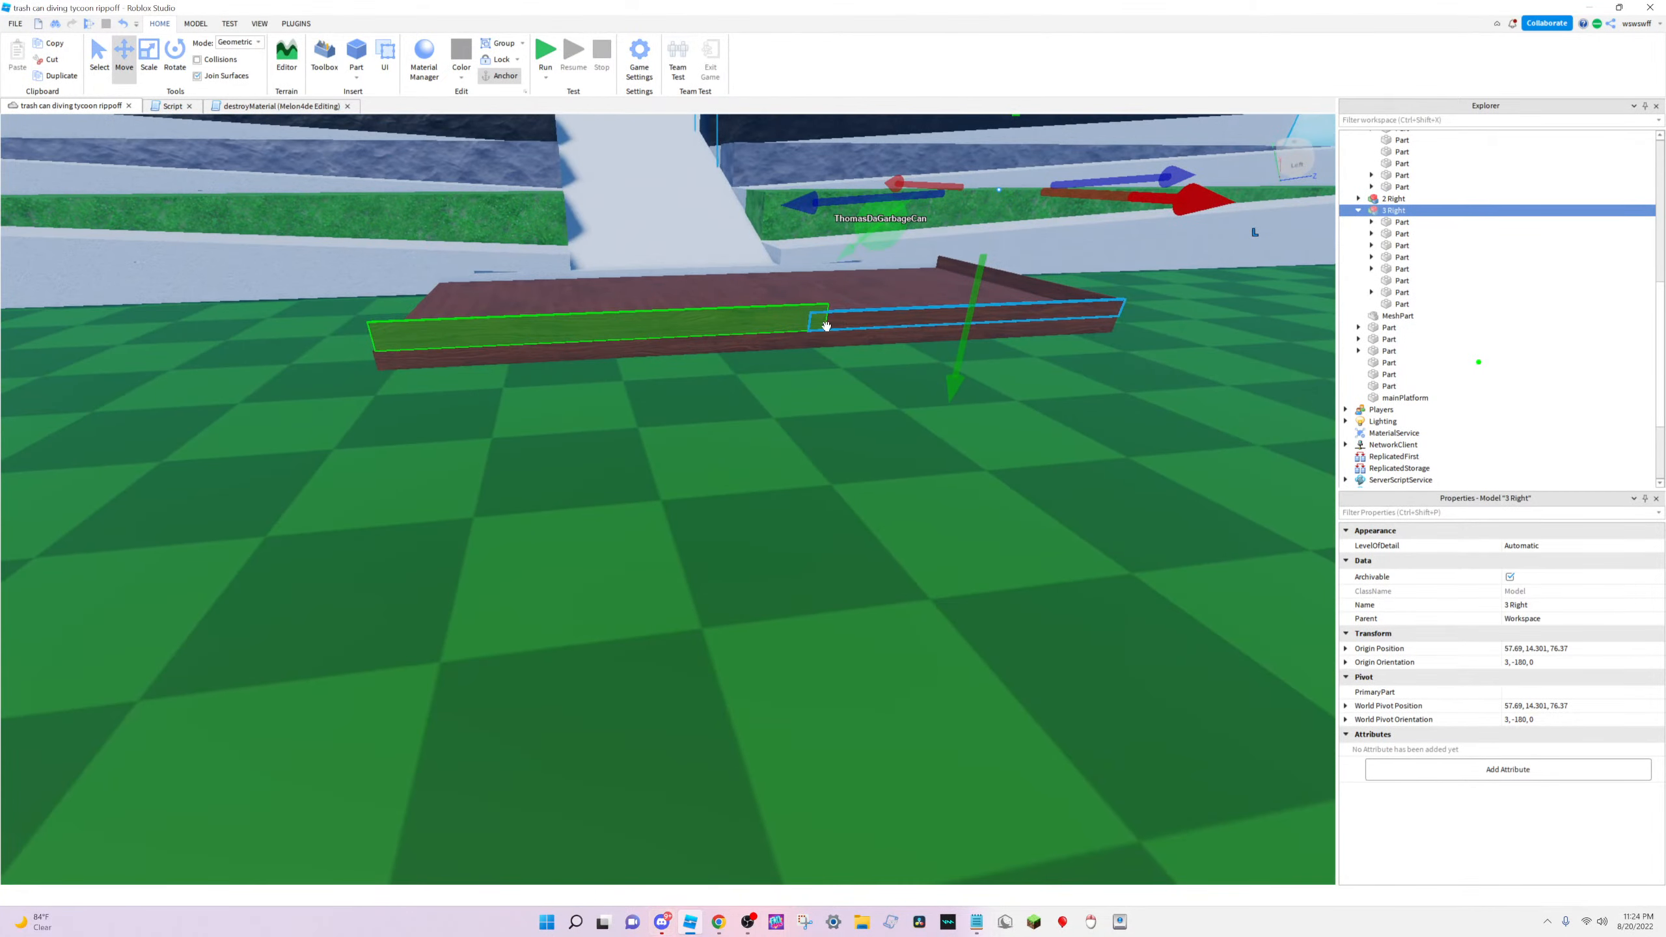
click(846, 317)
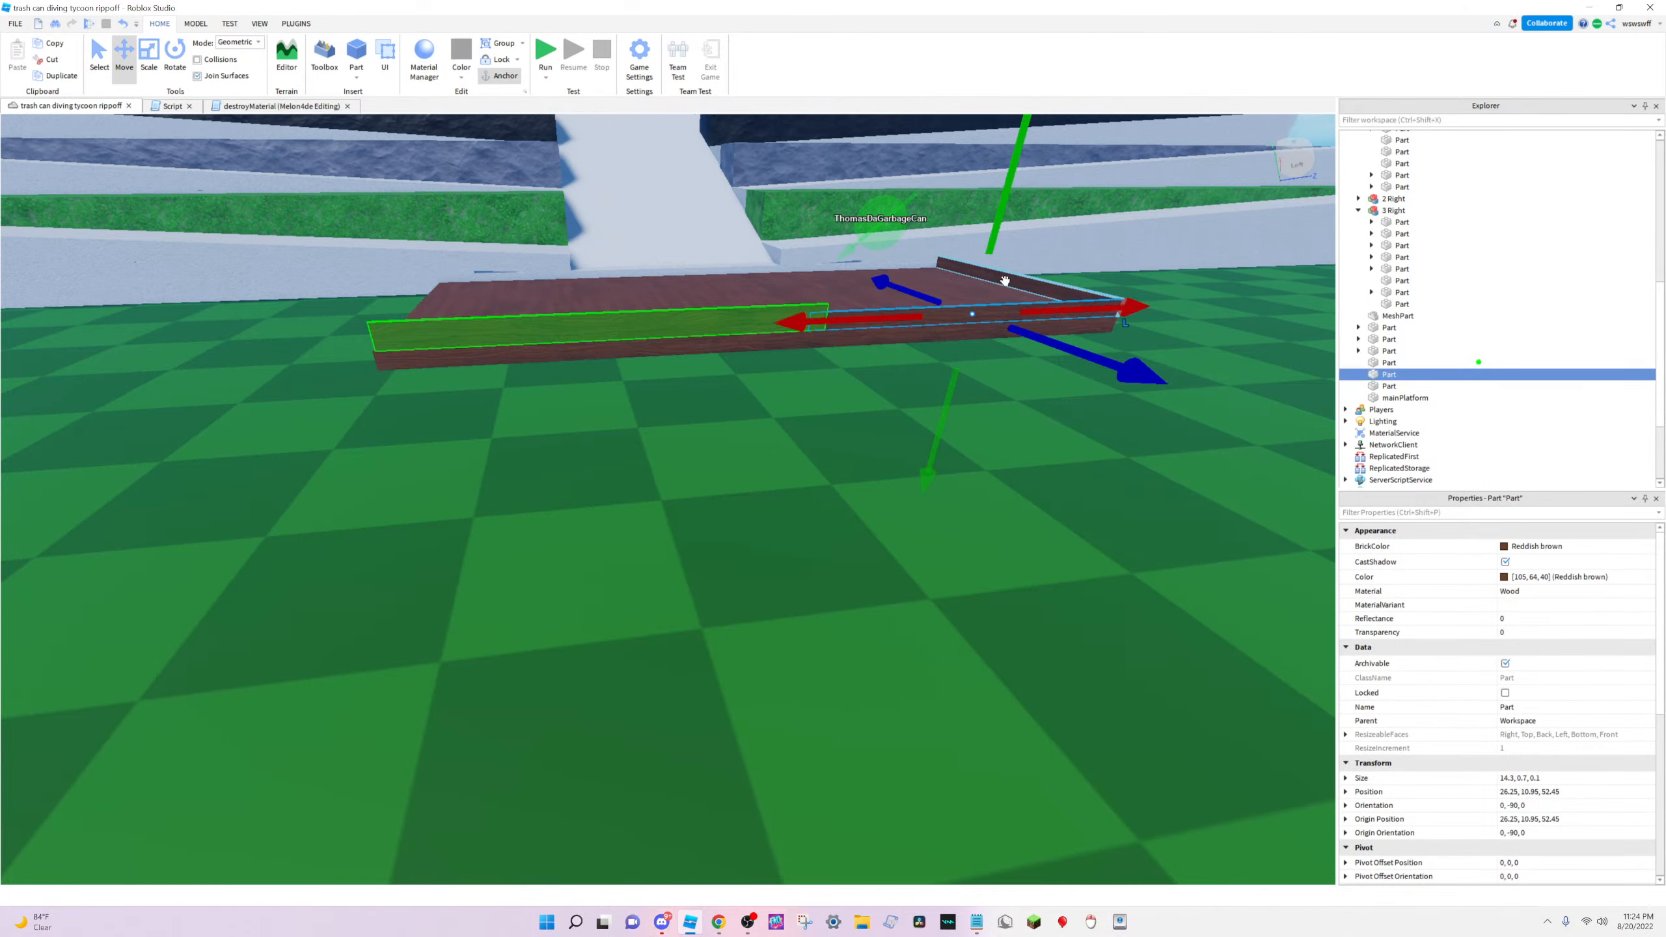
key(Delete)
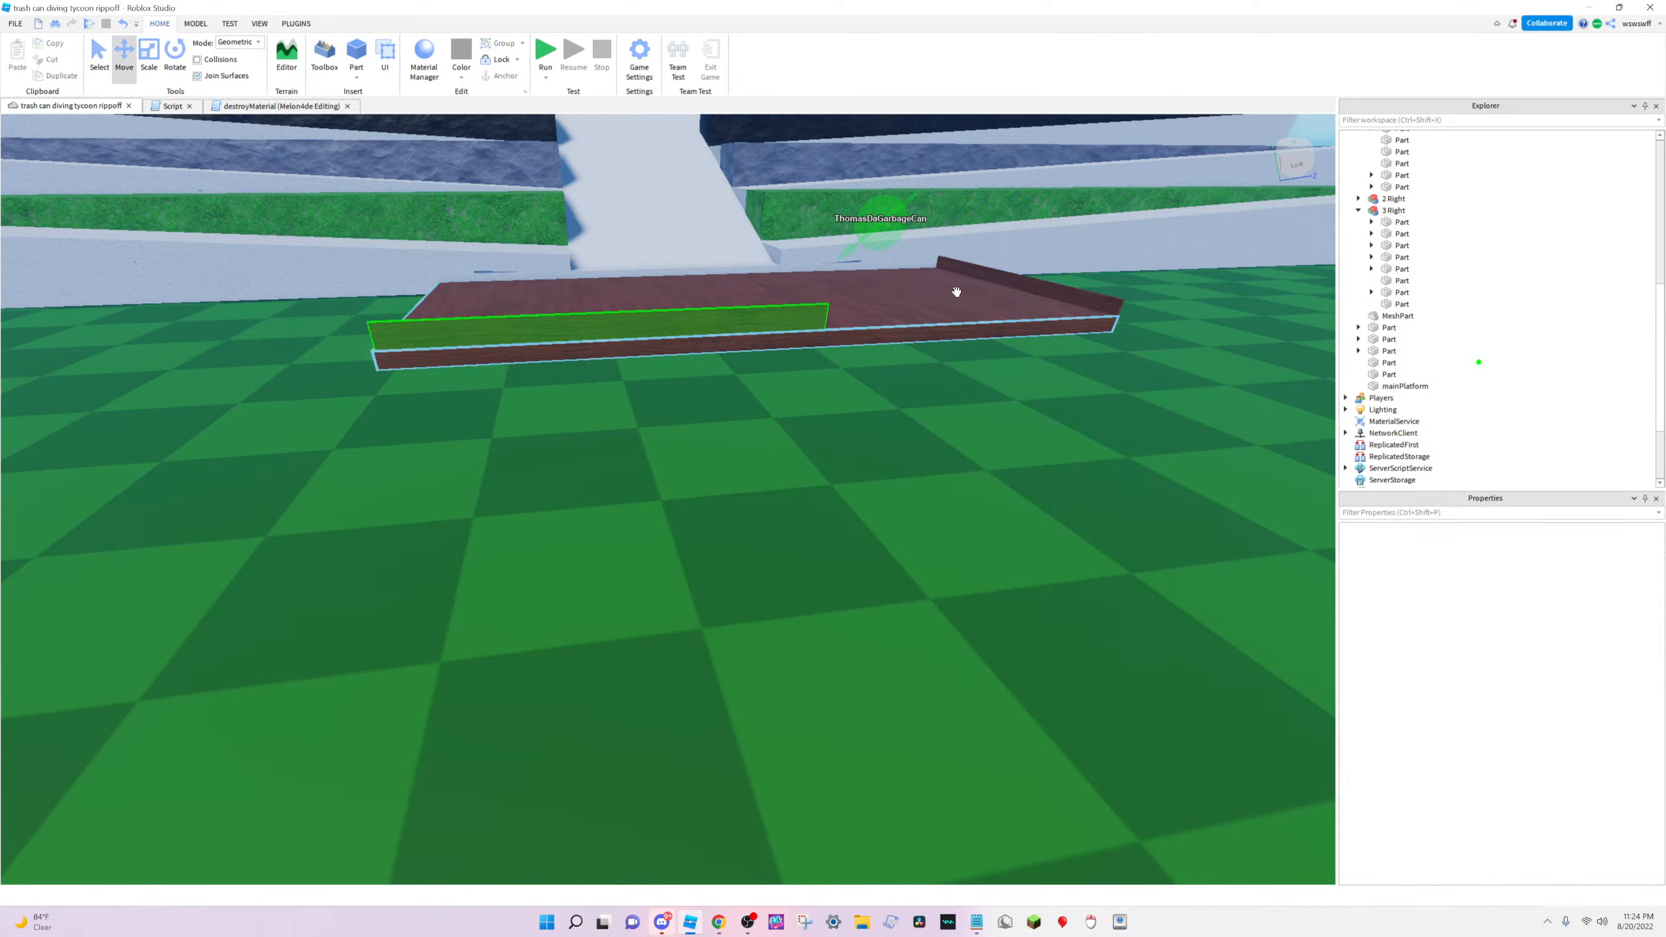
Delete the remaining thin wooden rim parts on mainPlatform's outer long edge and far short end
key(w)
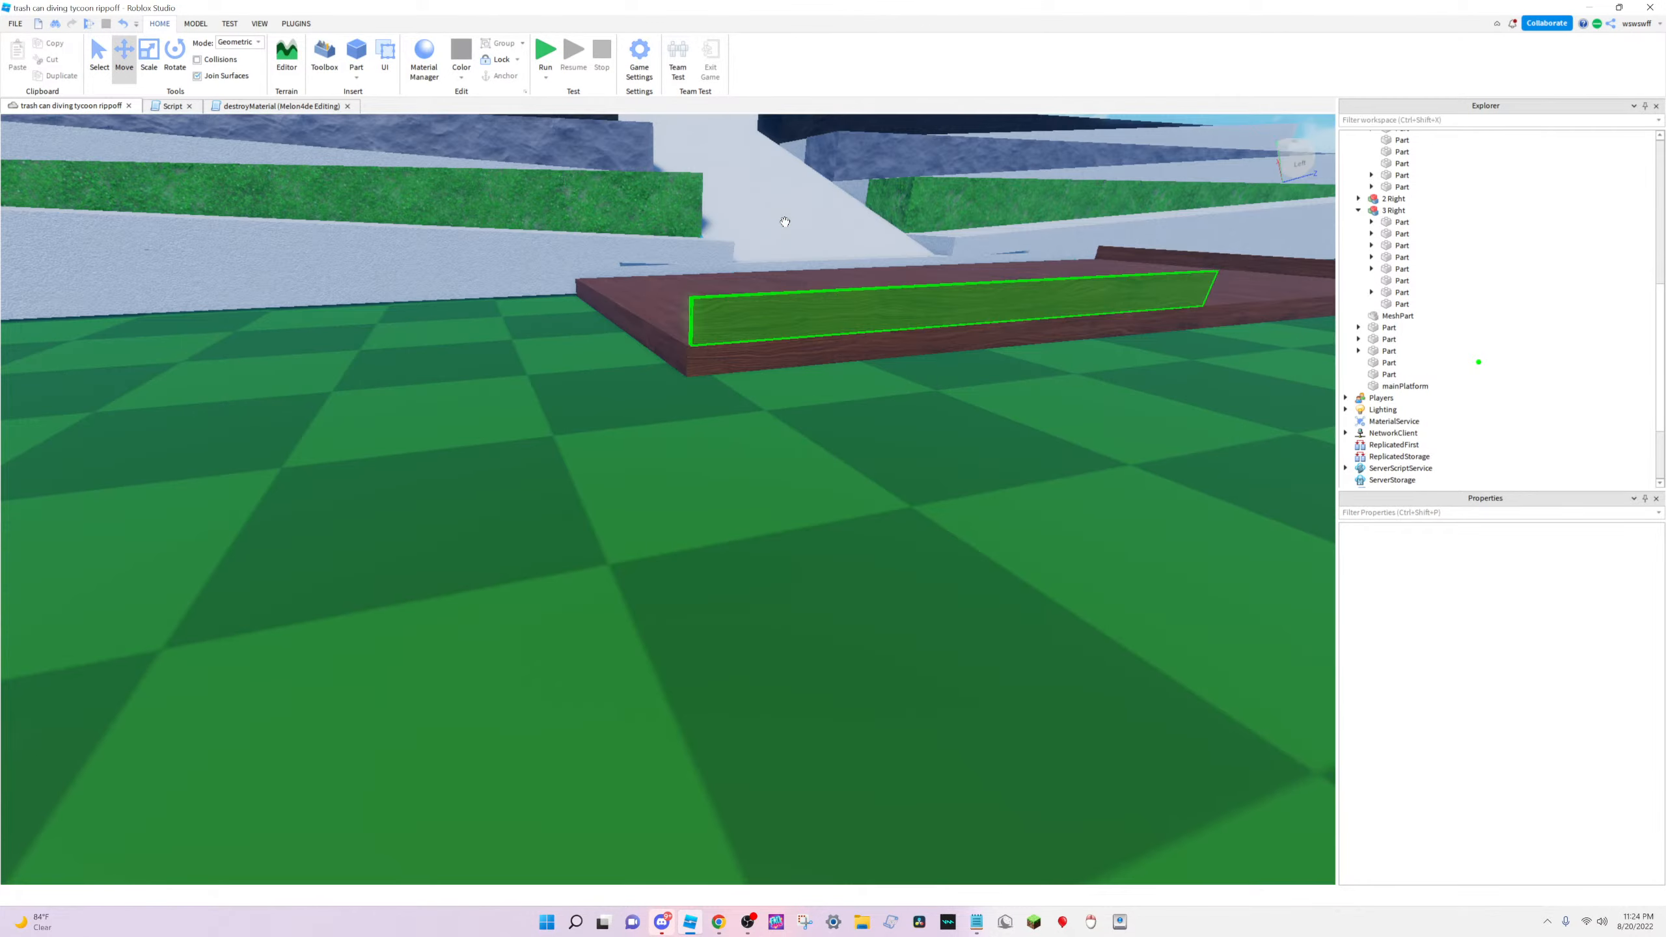
right_drag(785, 222, 851, 338)
key(a)
click(699, 565)
key(Delete)
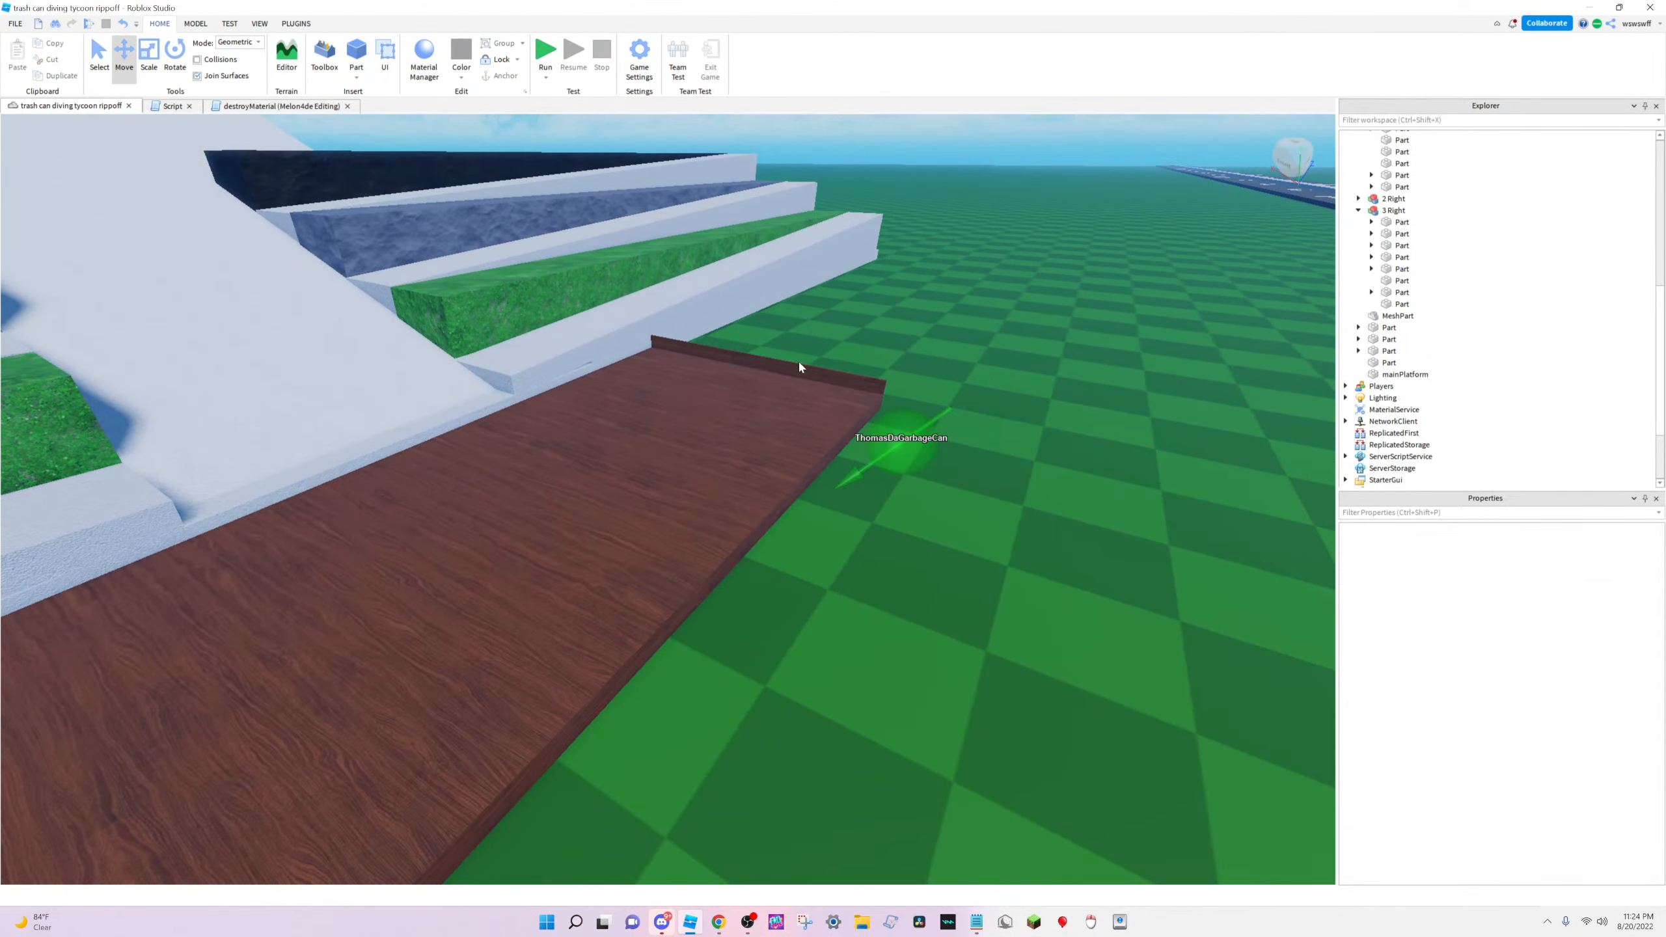
Duplicate mainPlatform and scale the copy down to a strip 0.6 studs thick along the platform's short end
click(639, 412)
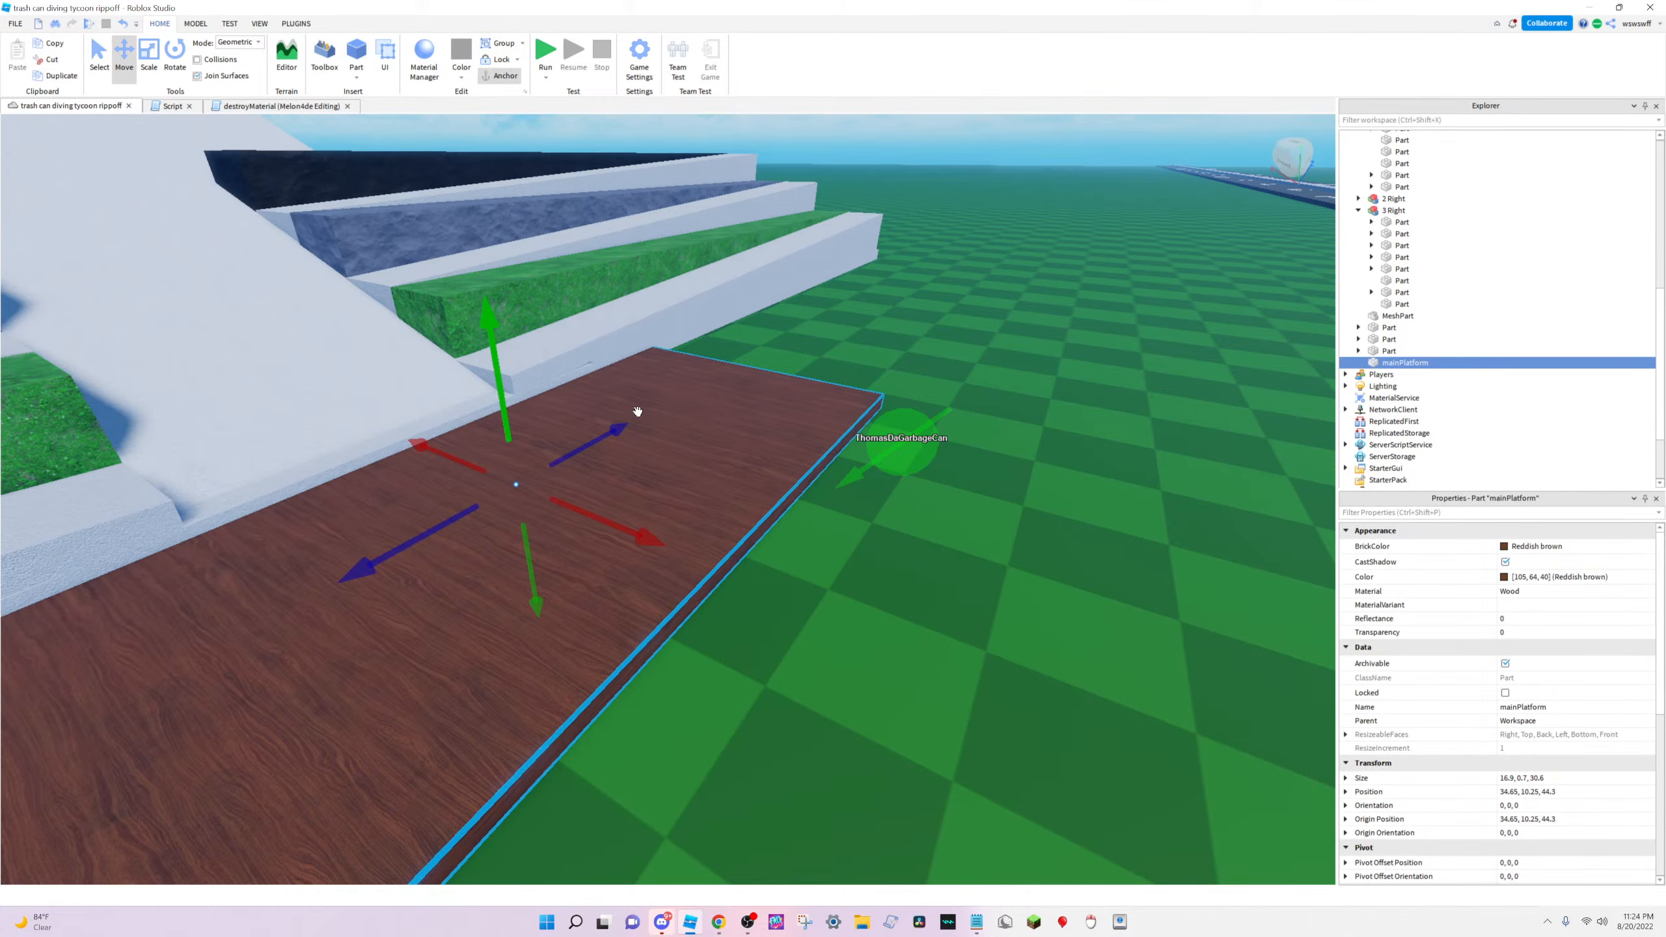
right_drag(640, 413, 444, 353)
click(150, 53)
right_drag(531, 321, 532, 323)
key(ctrl+d)
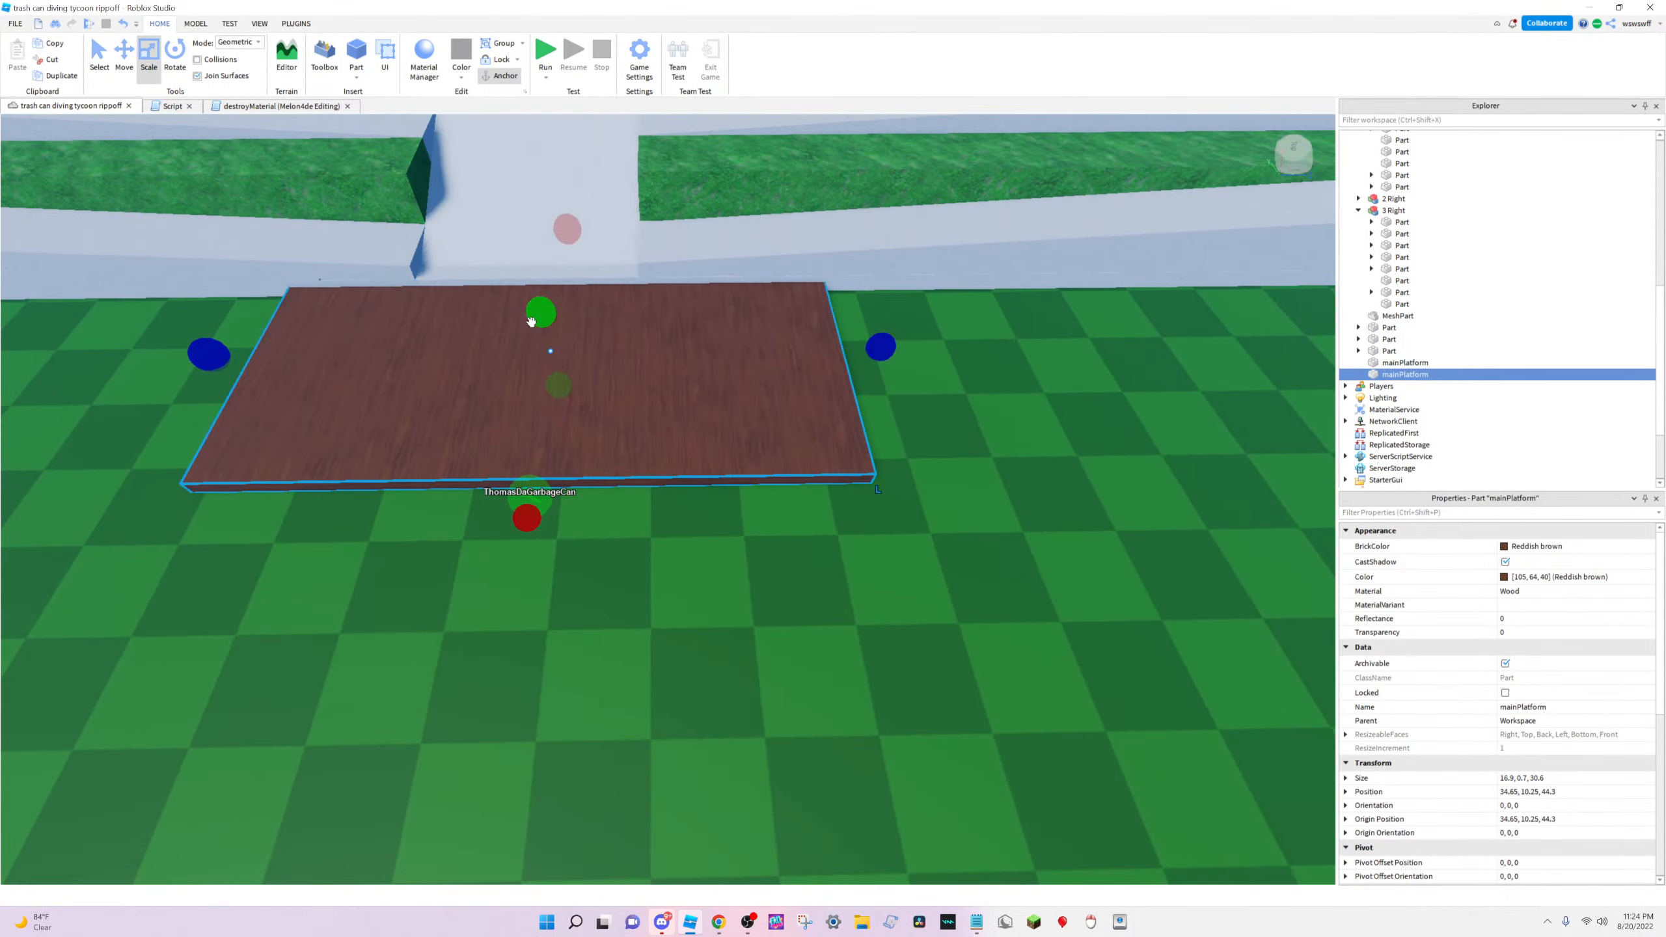
click(195, 23)
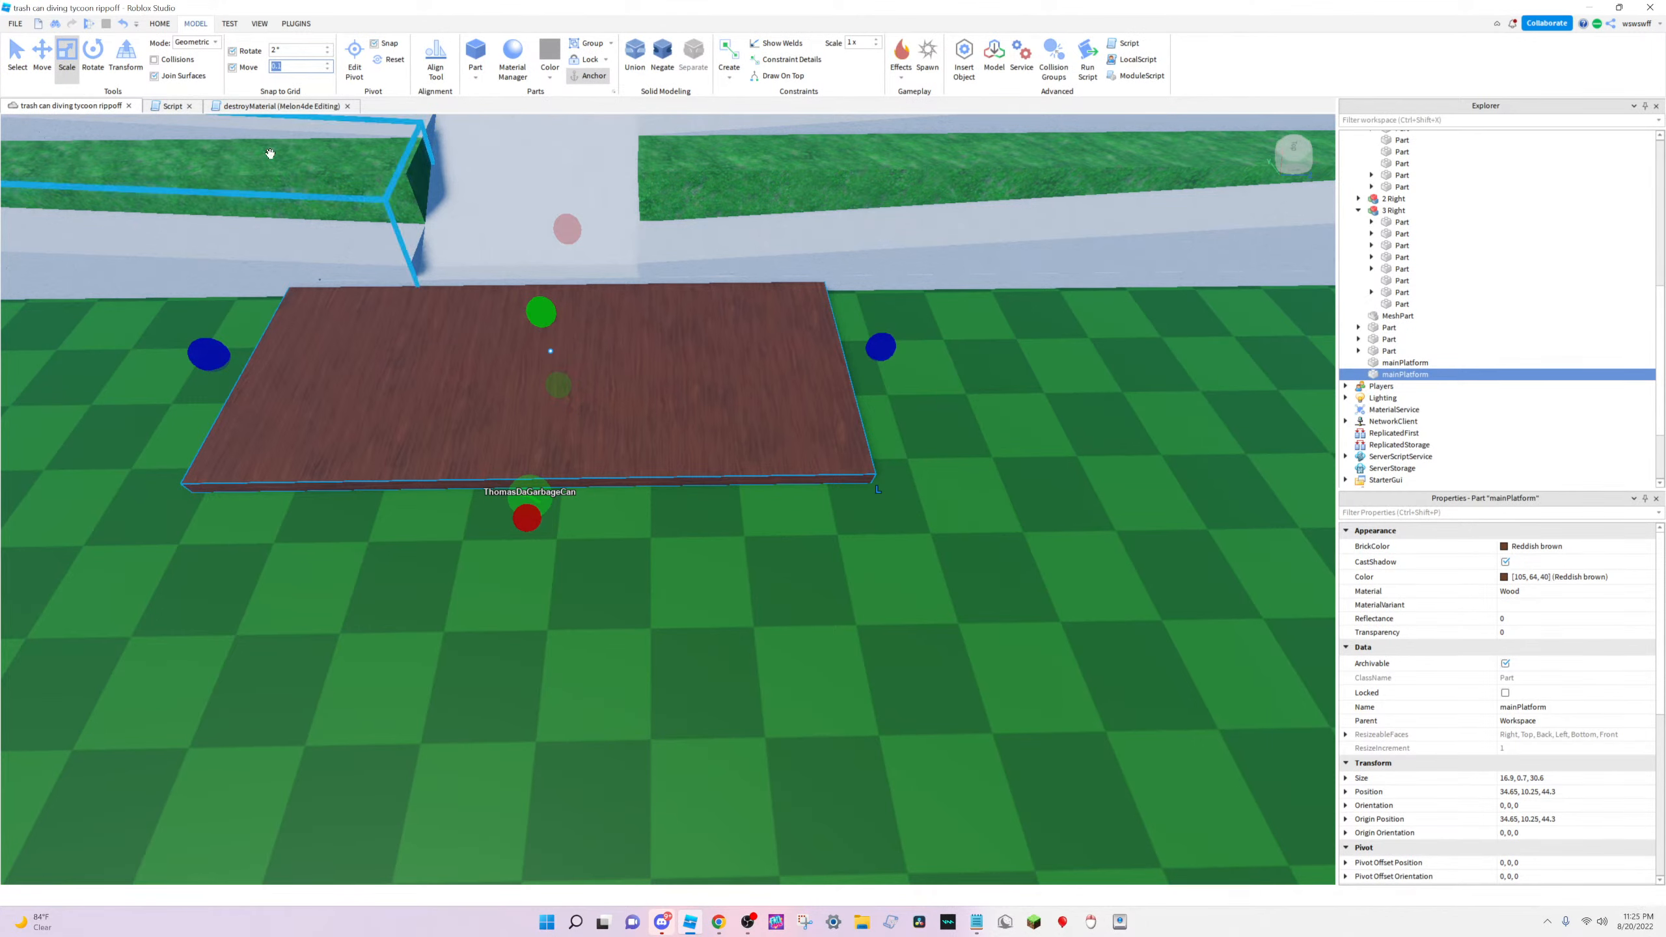
drag(215, 335, 794, 350)
right_drag(794, 350, 1005, 375)
scroll(628, 282, up, 5)
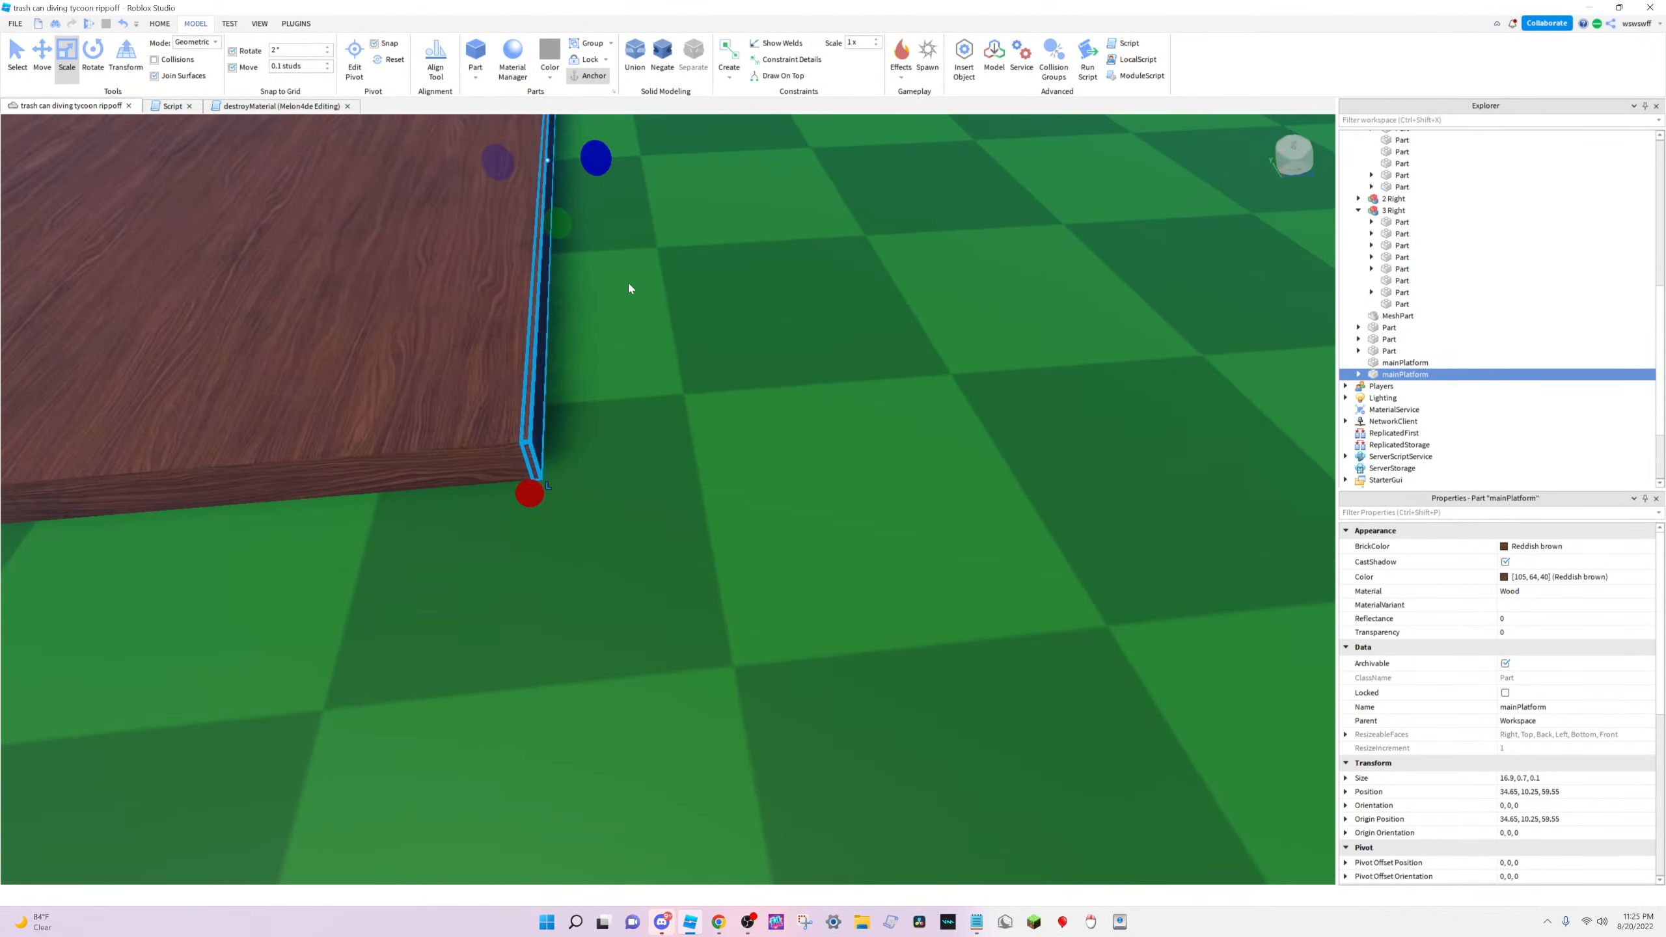
drag(588, 225, 587, 246)
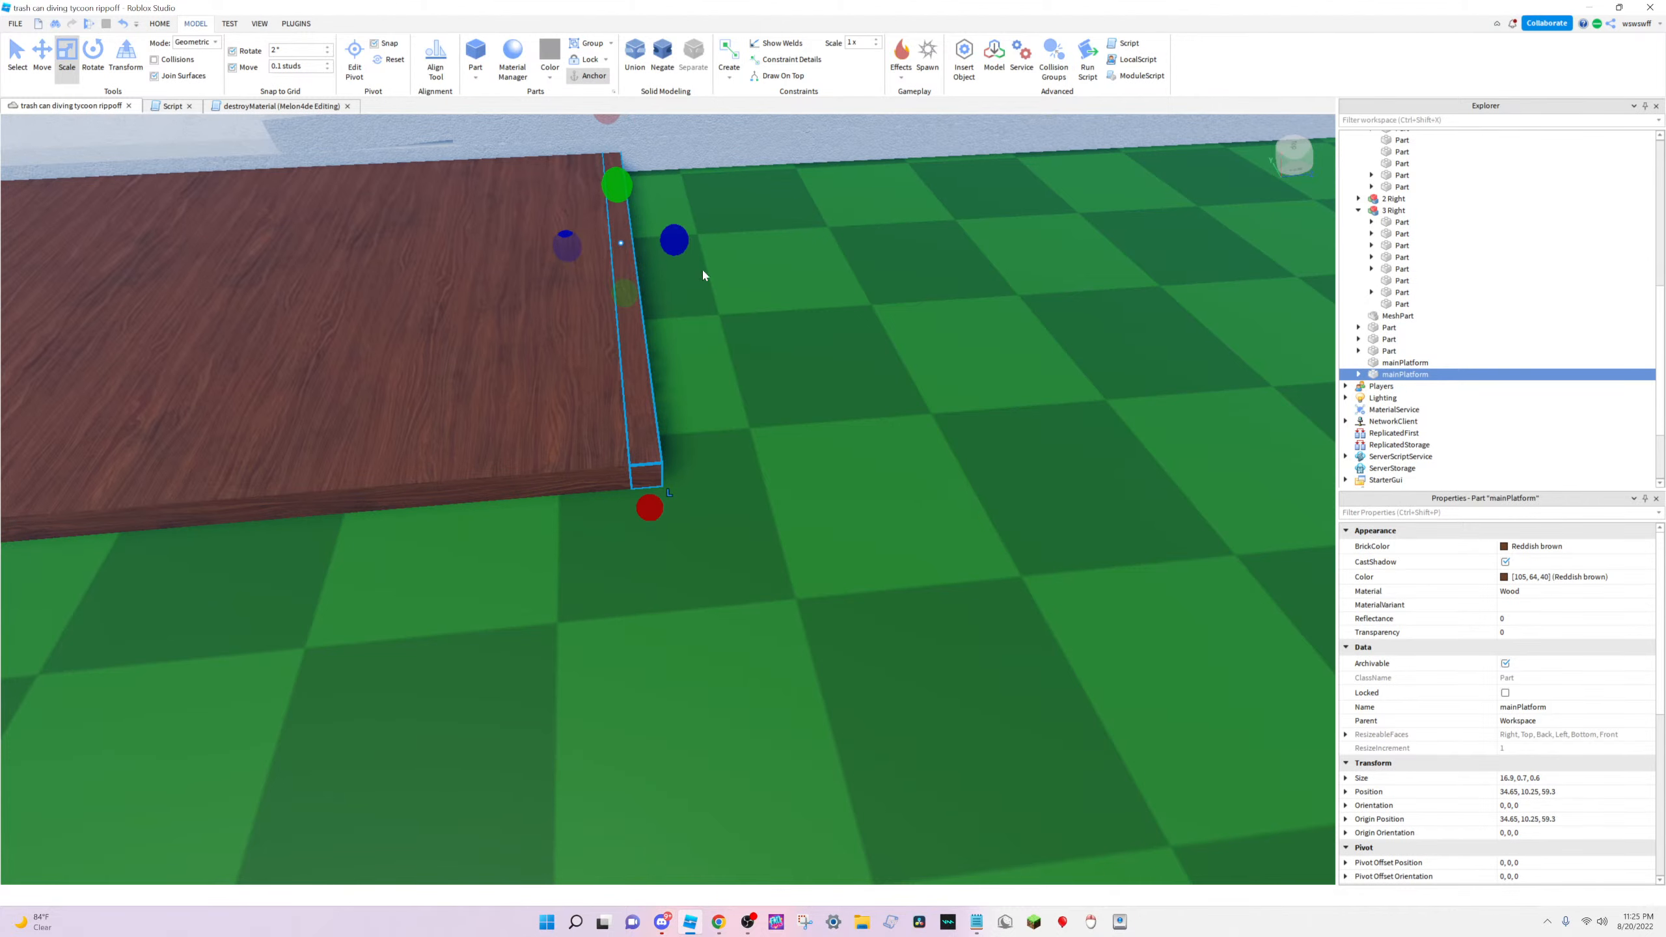
Scale the end strip into a raised rim 1.4 studs tall and 13.5 studs long that reaches the white wall
drag(619, 194, 612, 128)
right_drag(612, 129, 659, 403)
drag(669, 373, 730, 336)
right_drag(730, 336, 754, 265)
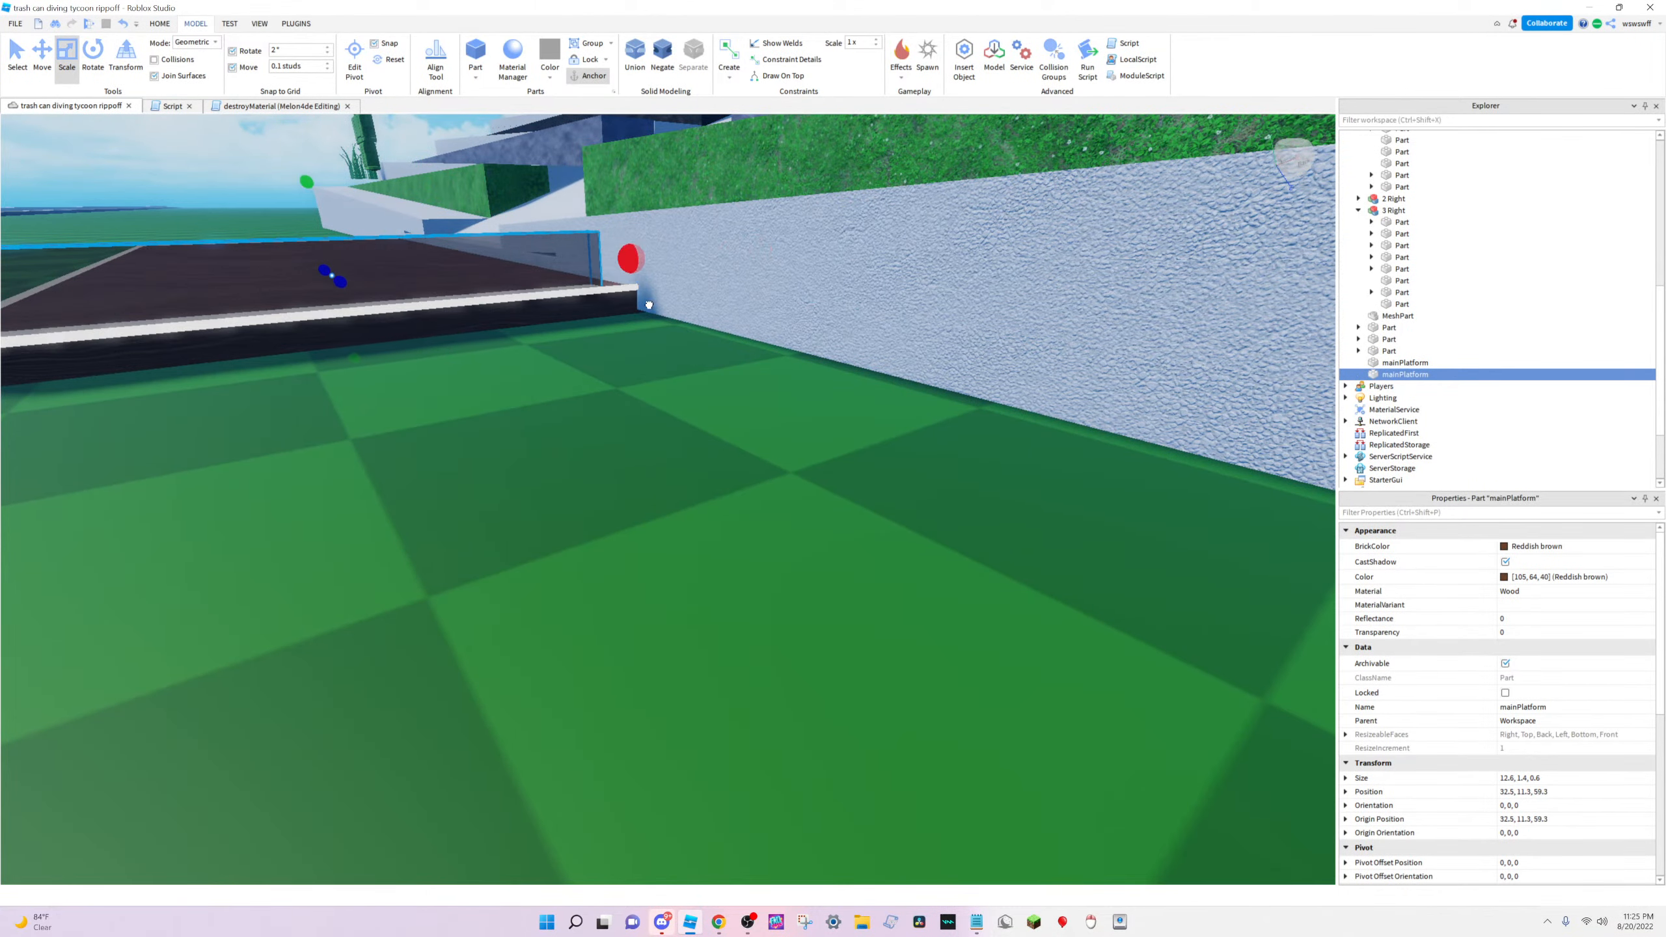
drag(709, 301, 677, 301)
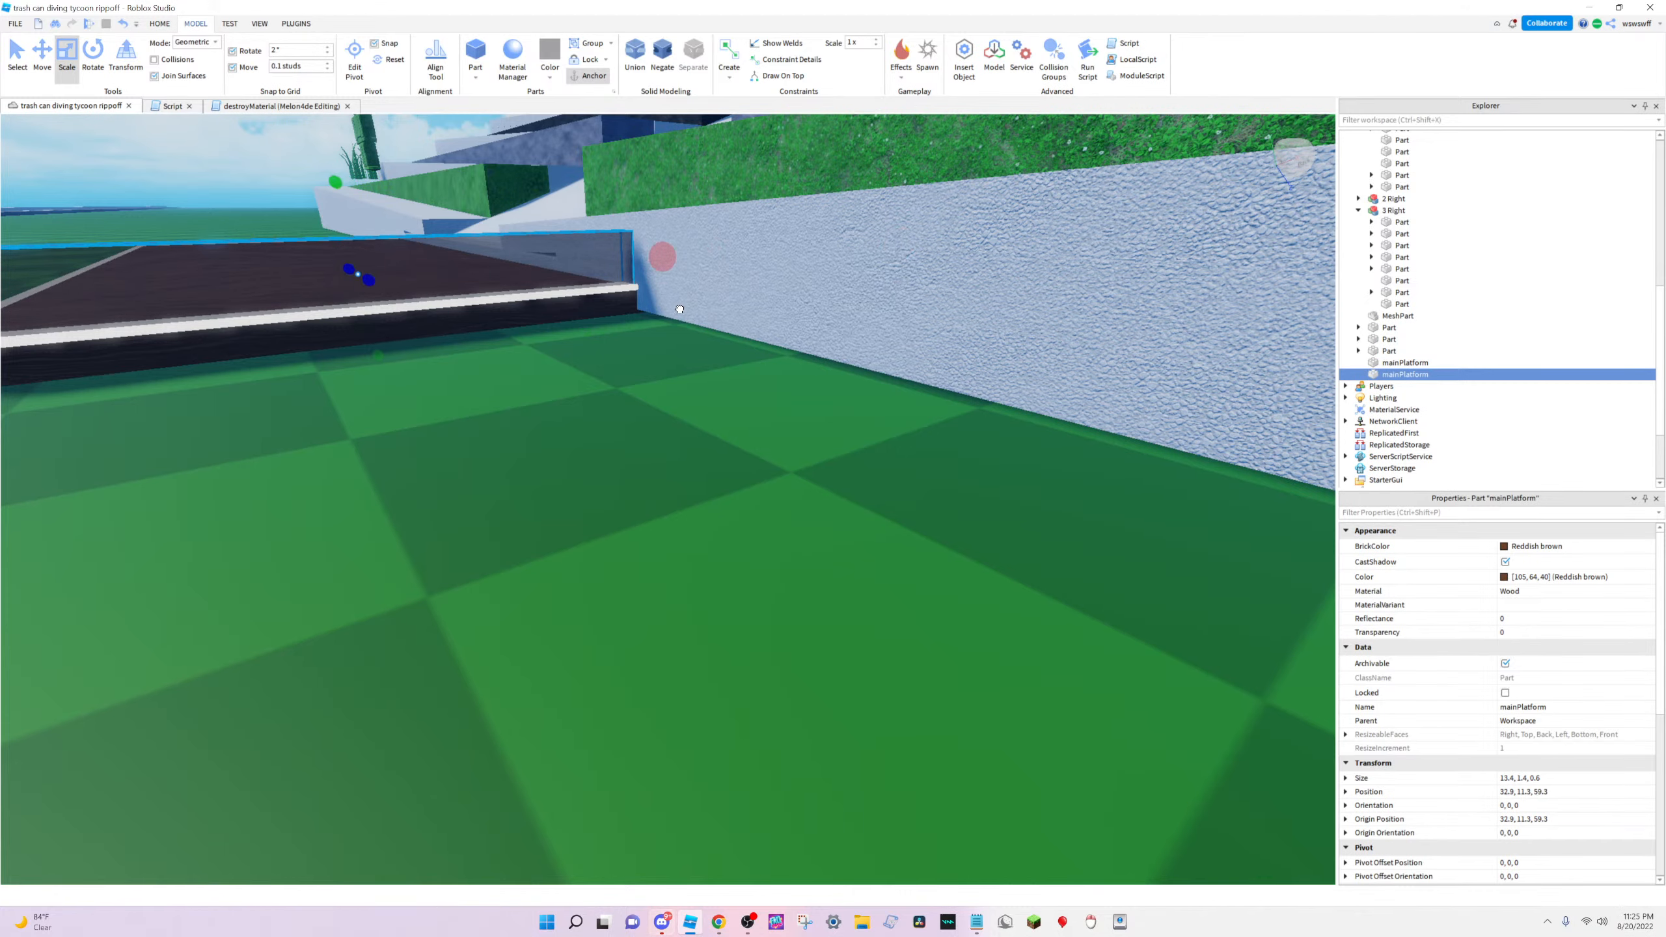
right_drag(677, 301, 720, 333)
Duplicate the end rim, shrink the copy to the outer corner, and stretch it 30.6 studs along mainPlatform's outer long edge
key(ctrl+d)
key(d)
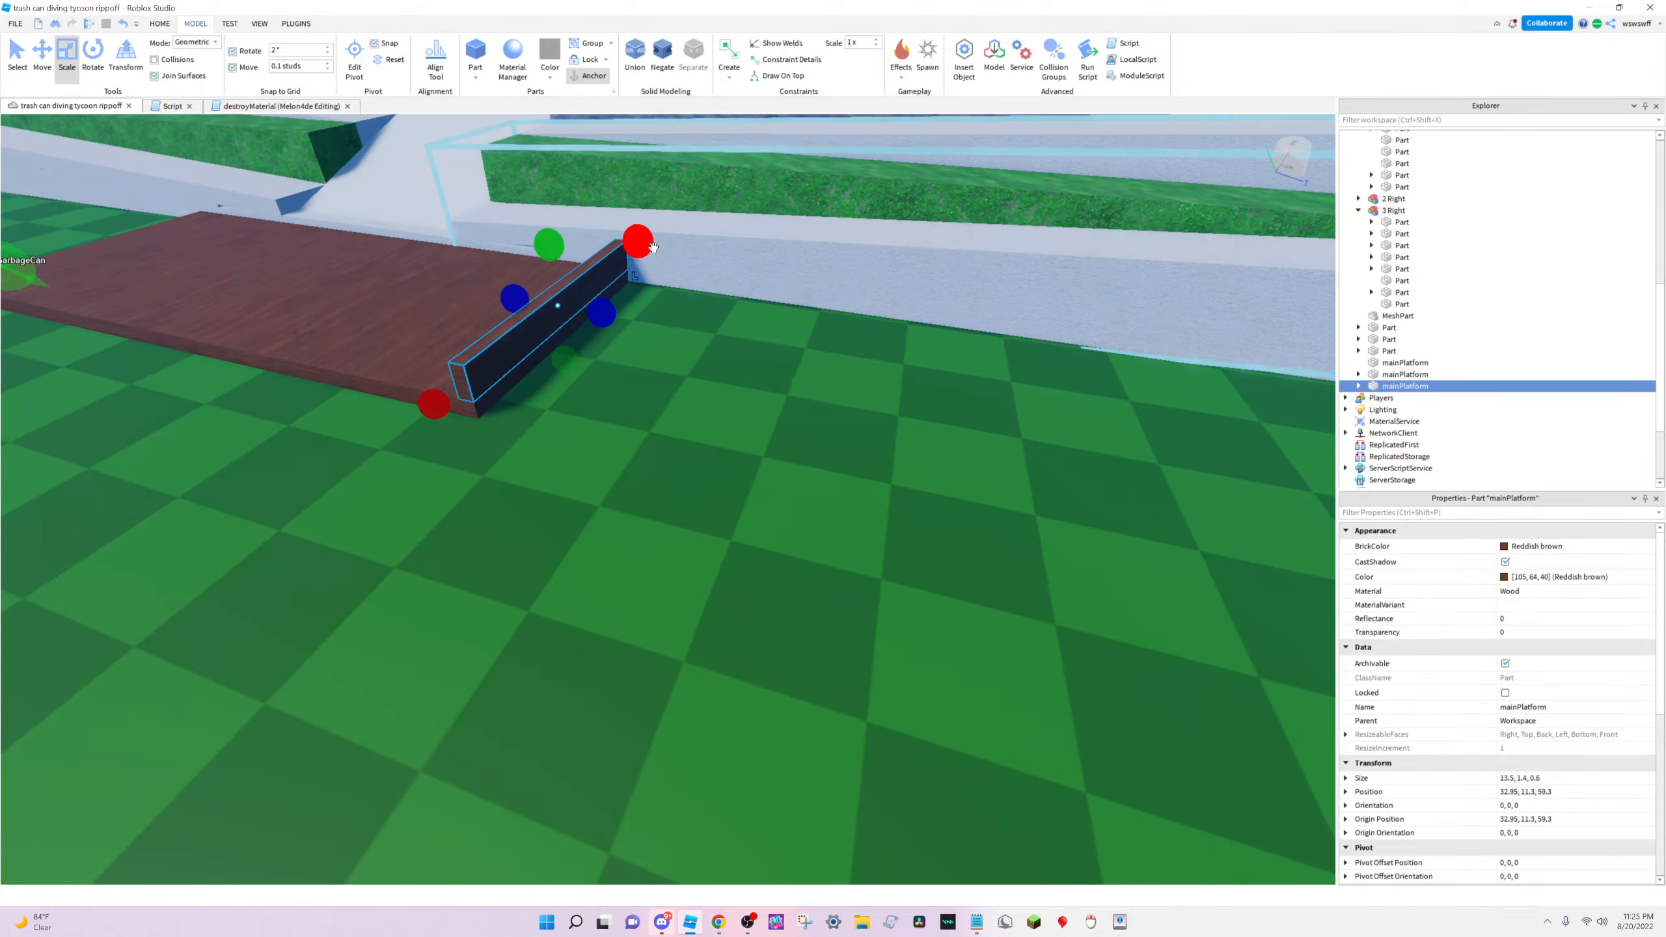
drag(635, 242, 544, 371)
key(f)
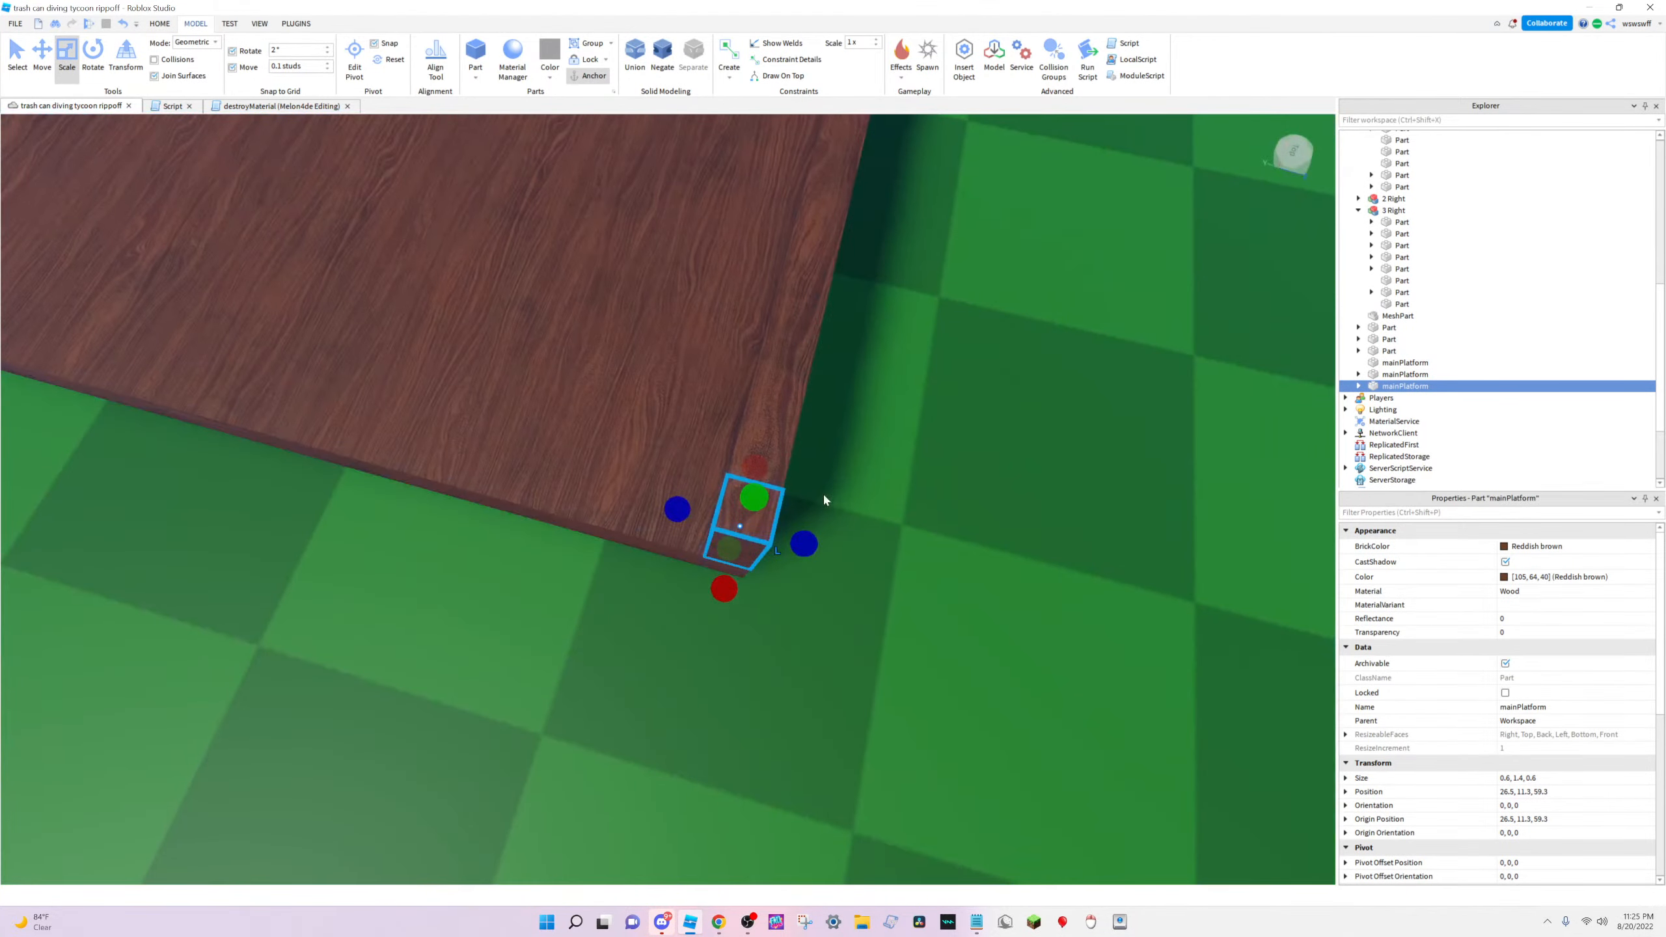
drag(677, 510, 553, 408)
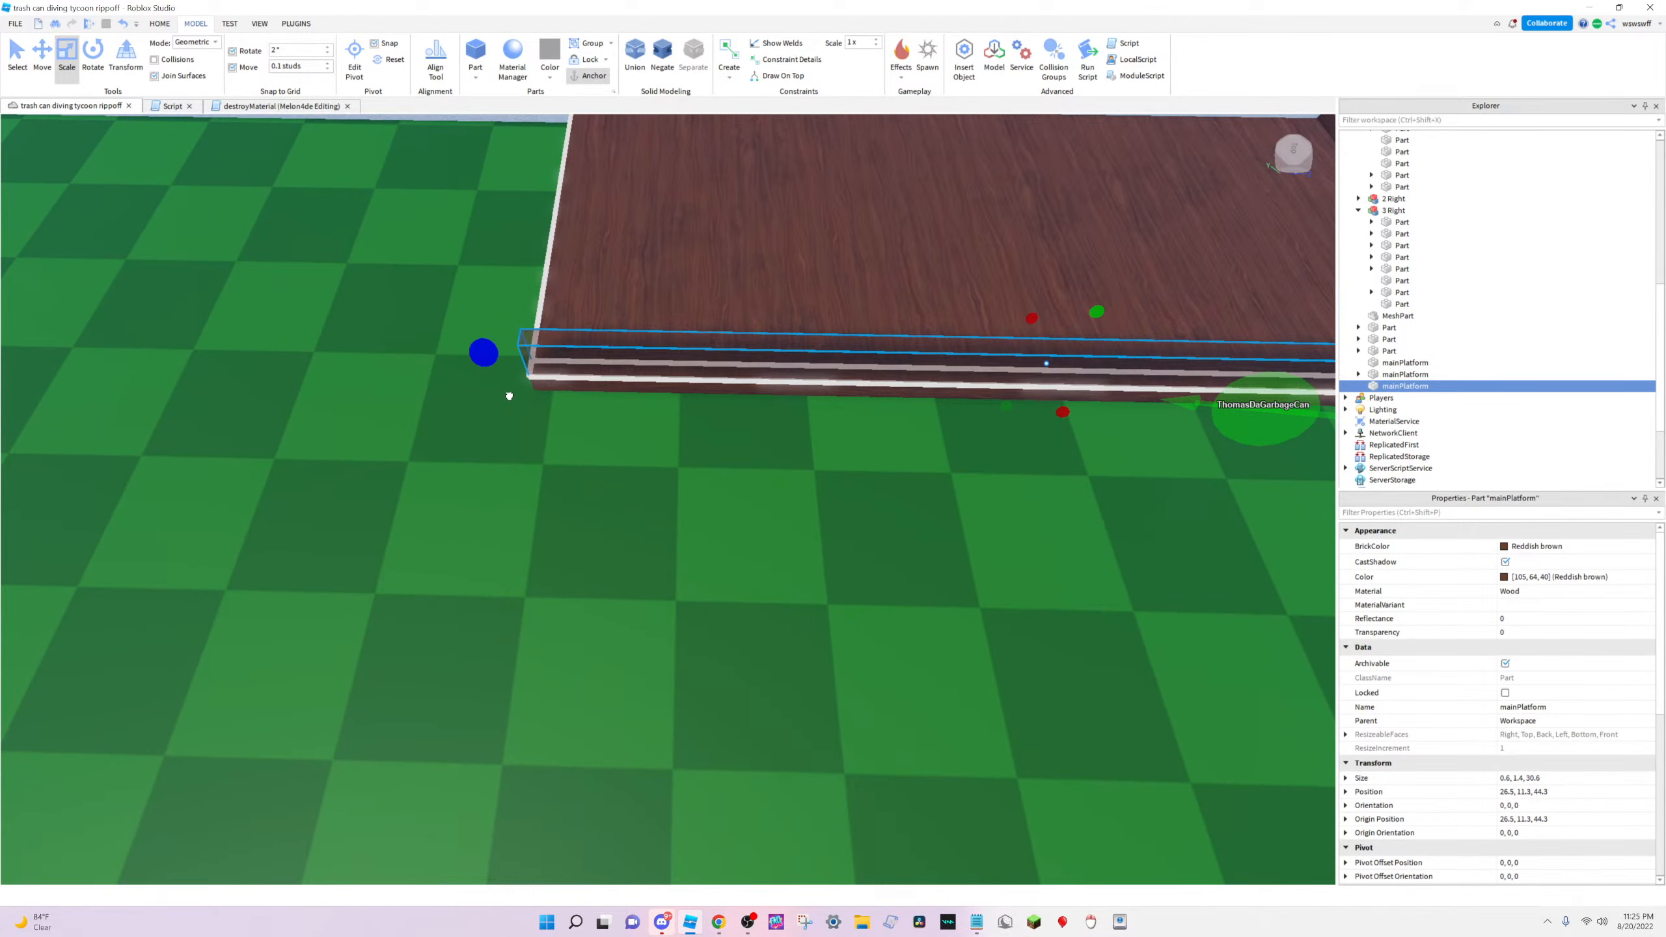
Shorten the long-edge rim to 30 studs so it ends against the short-end rim
right_drag(684, 409, 736, 409)
key(a)
key(w)
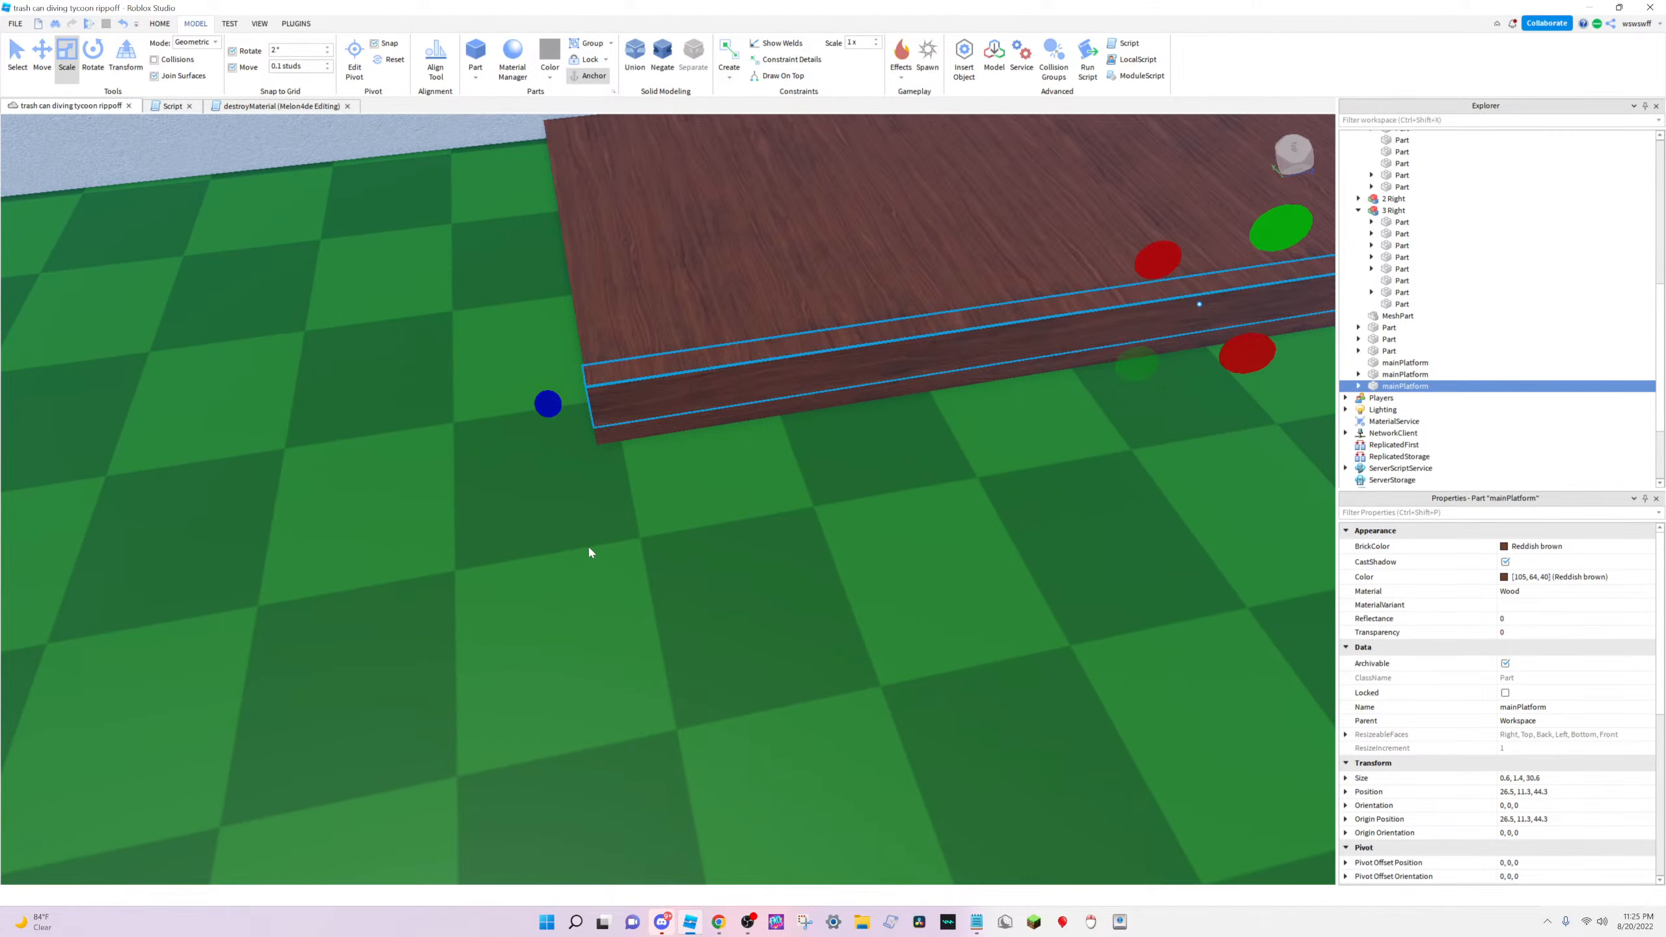
key(d)
right_drag(669, 553, 669, 554)
key(w)
key(s)
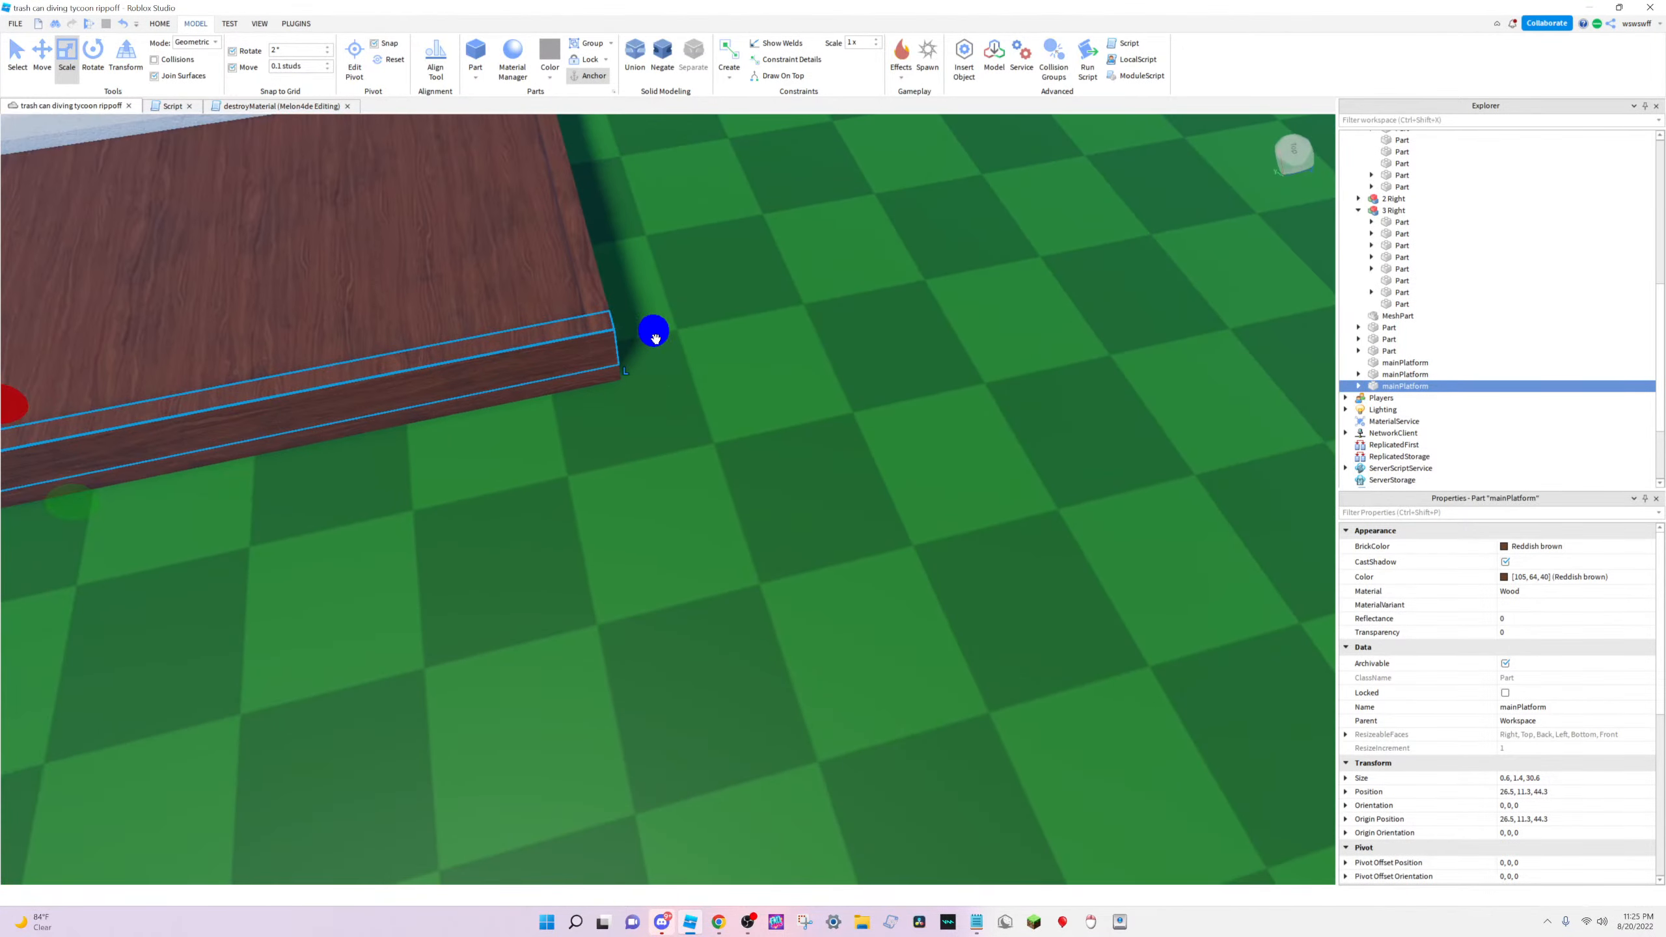
drag(655, 338, 634, 354)
key(s)
key(a)
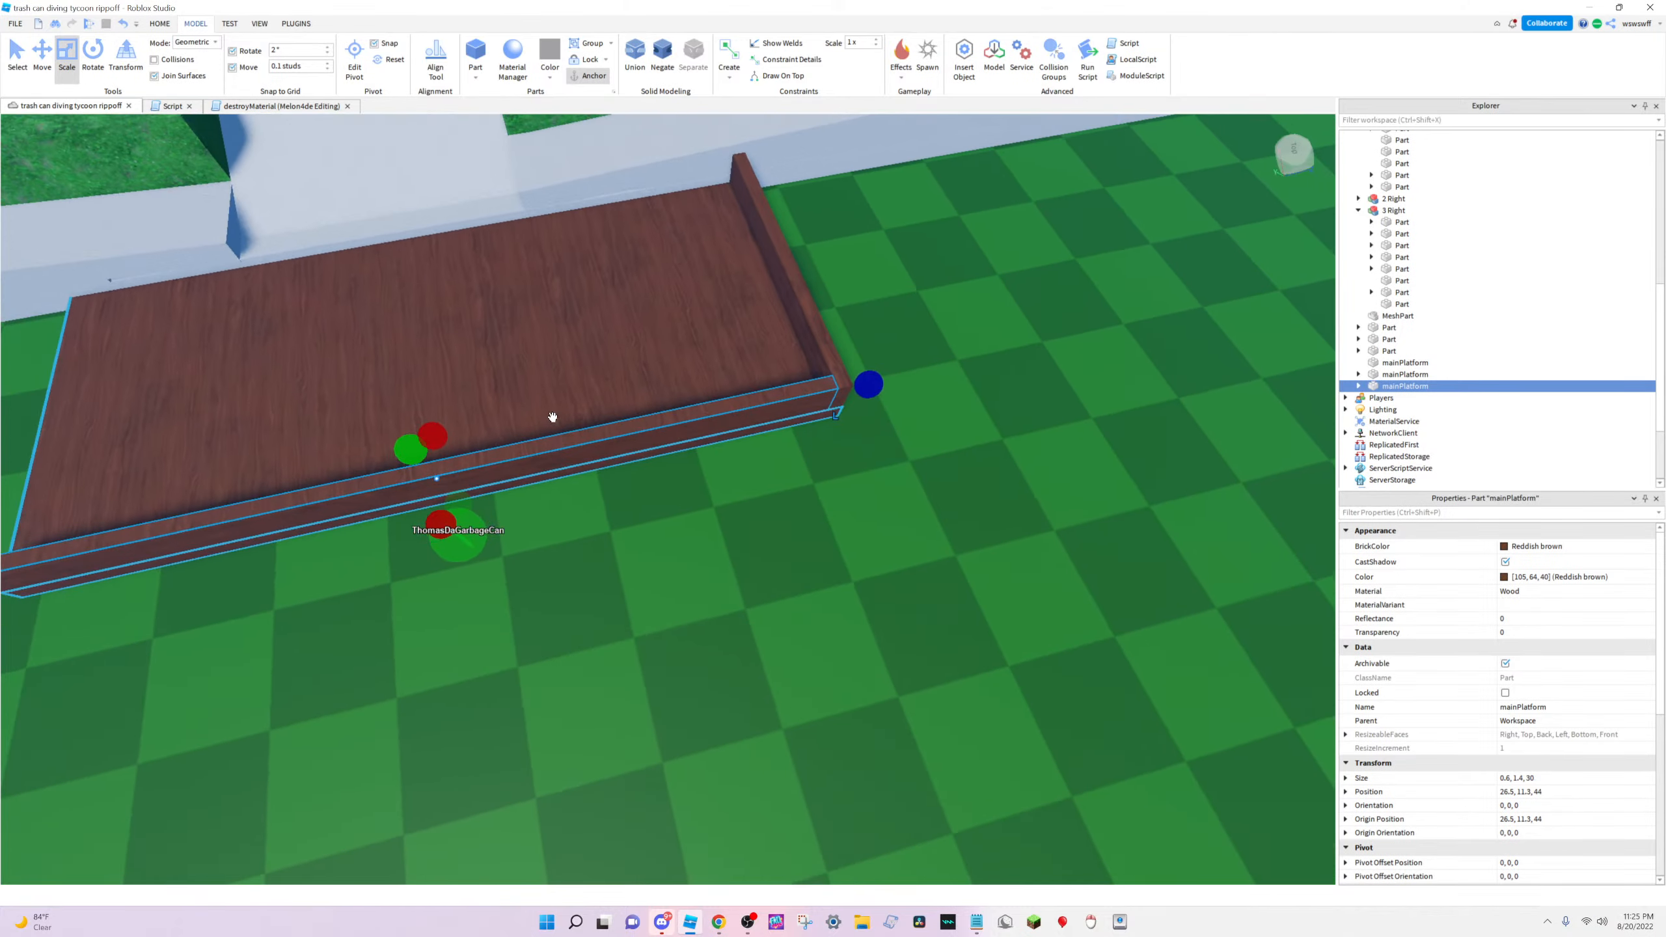
Duplicate the long-edge rim and scale the copy into a 13.5-stud rim across the opposite short end, then clear the selection
key(w)
right_drag(1027, 434, 1027, 439)
key(ctrl+d)
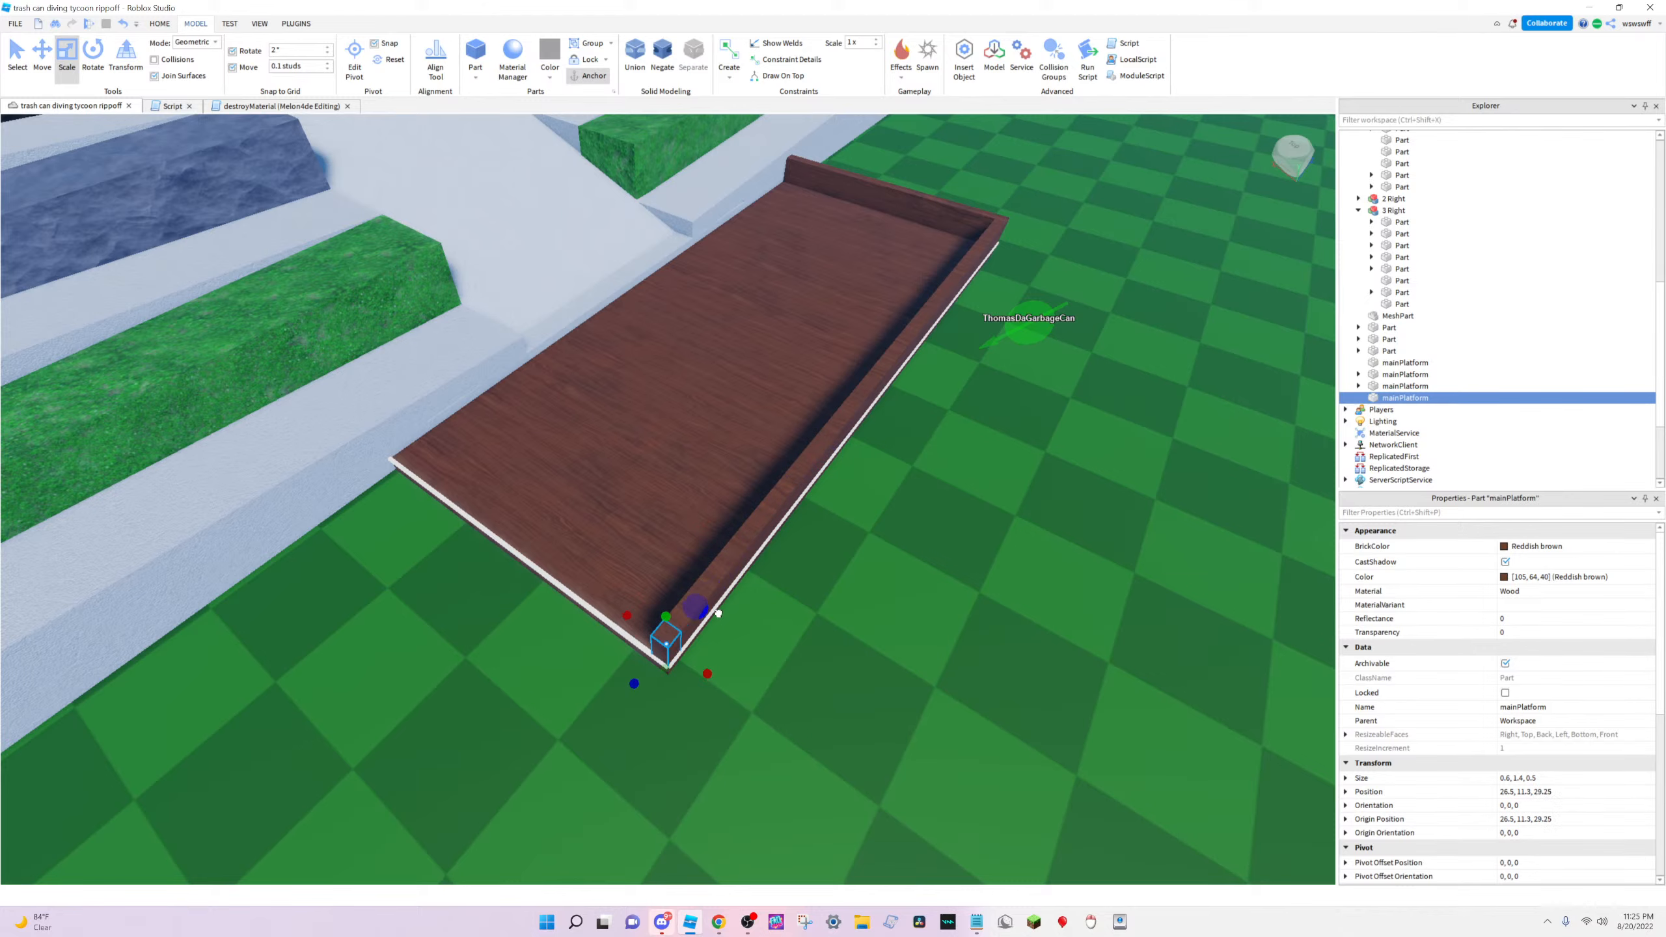
drag(718, 614, 664, 541)
key(w)
key(a)
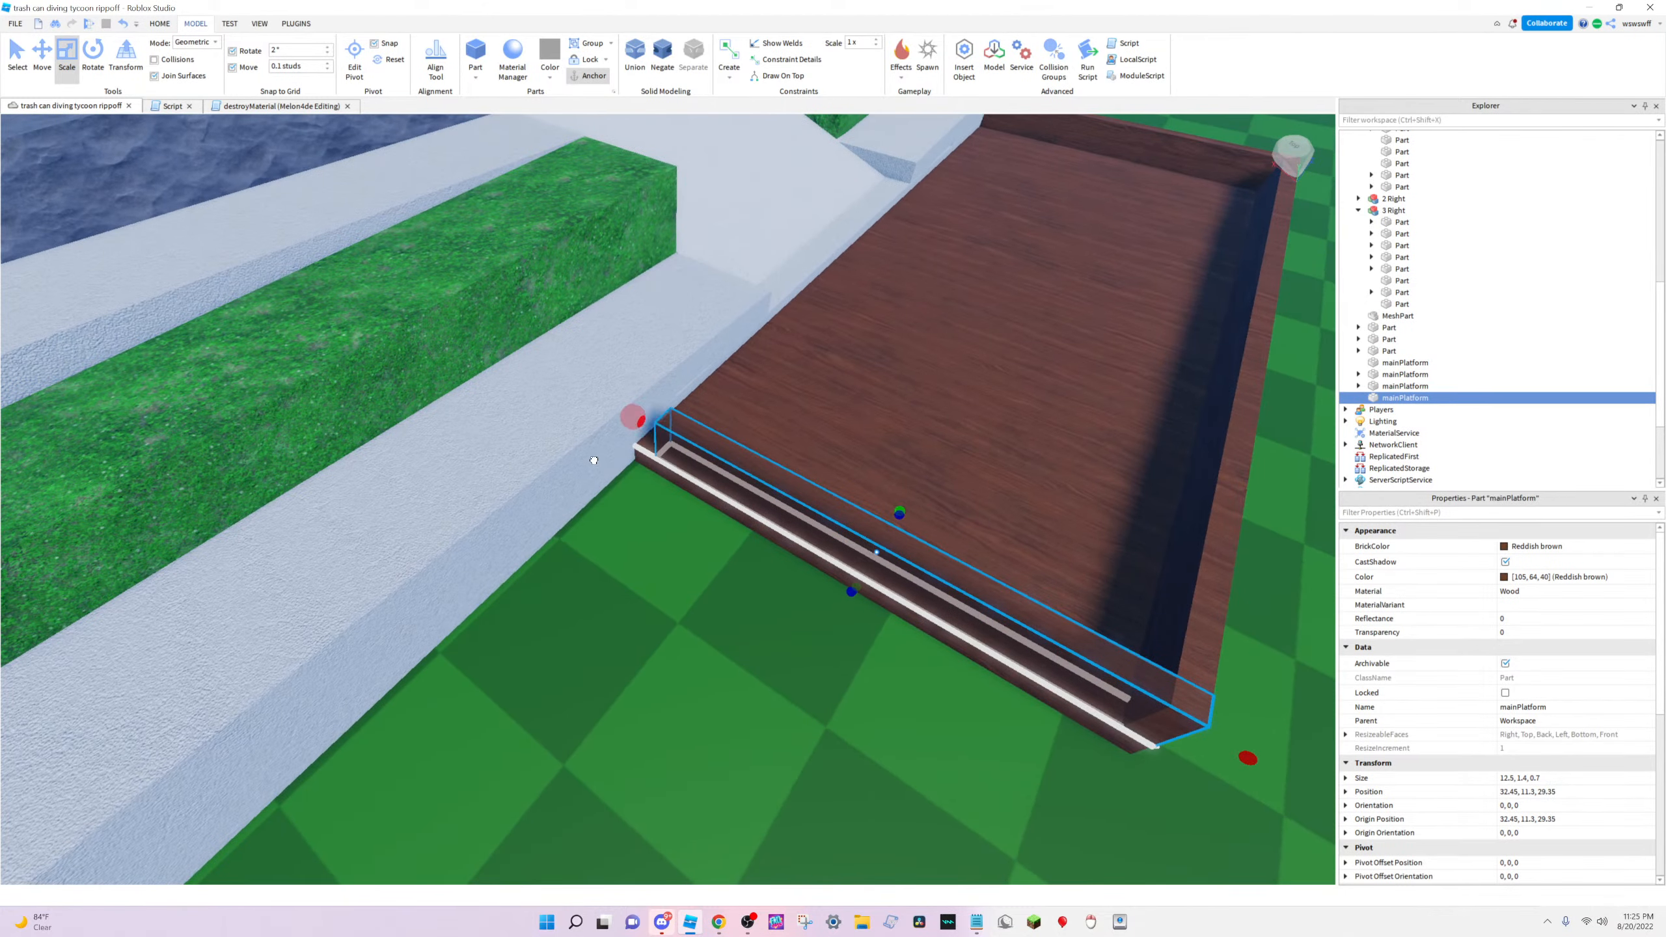
drag(578, 451, 623, 464)
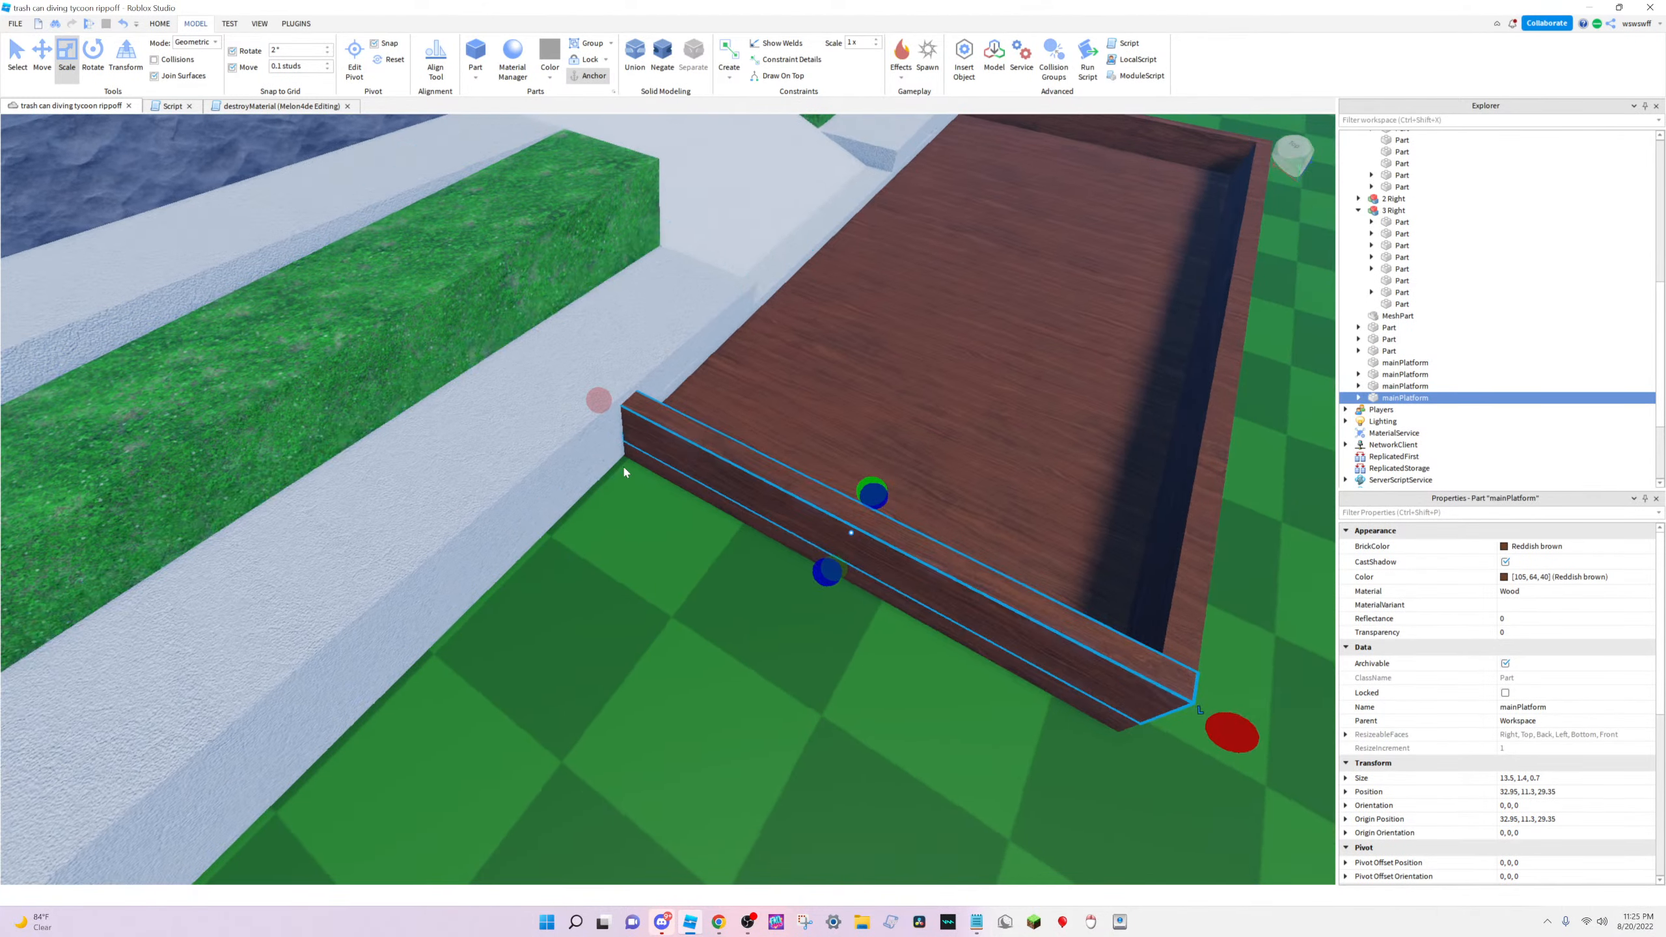
key(w)
drag(831, 512, 804, 509)
click(797, 572)
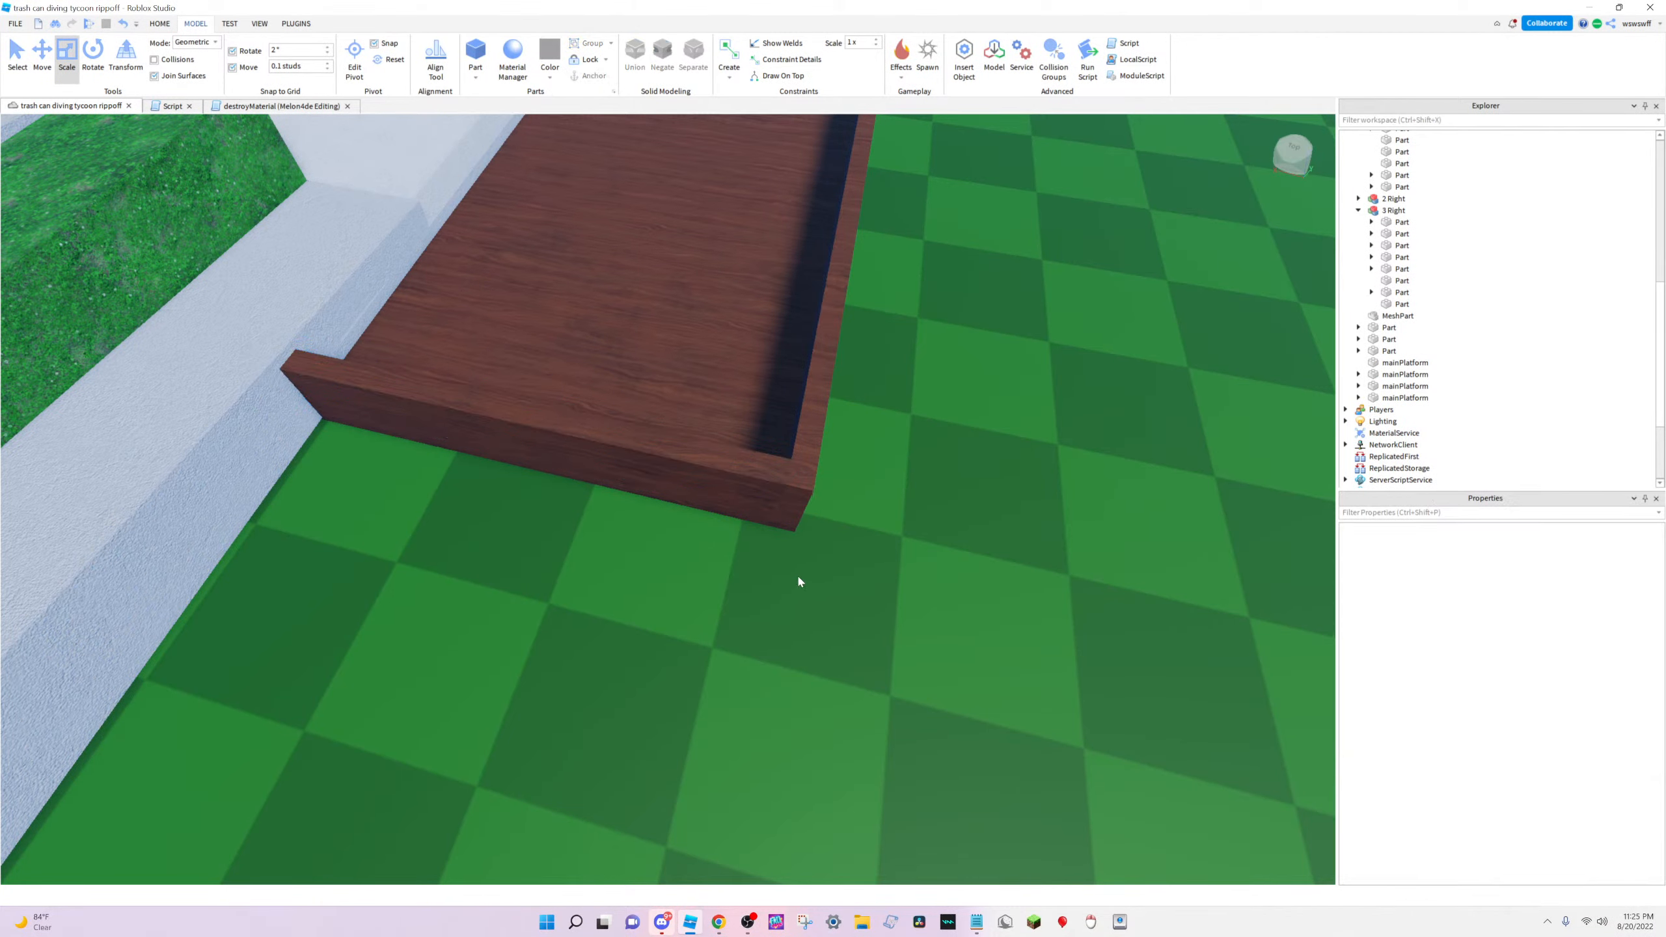
Select the platform base and its three raised rim parts, all named mainPlatform, together
key(s)
right_drag(797, 572, 640, 526)
click(640, 526)
ctrl+click(774, 446)
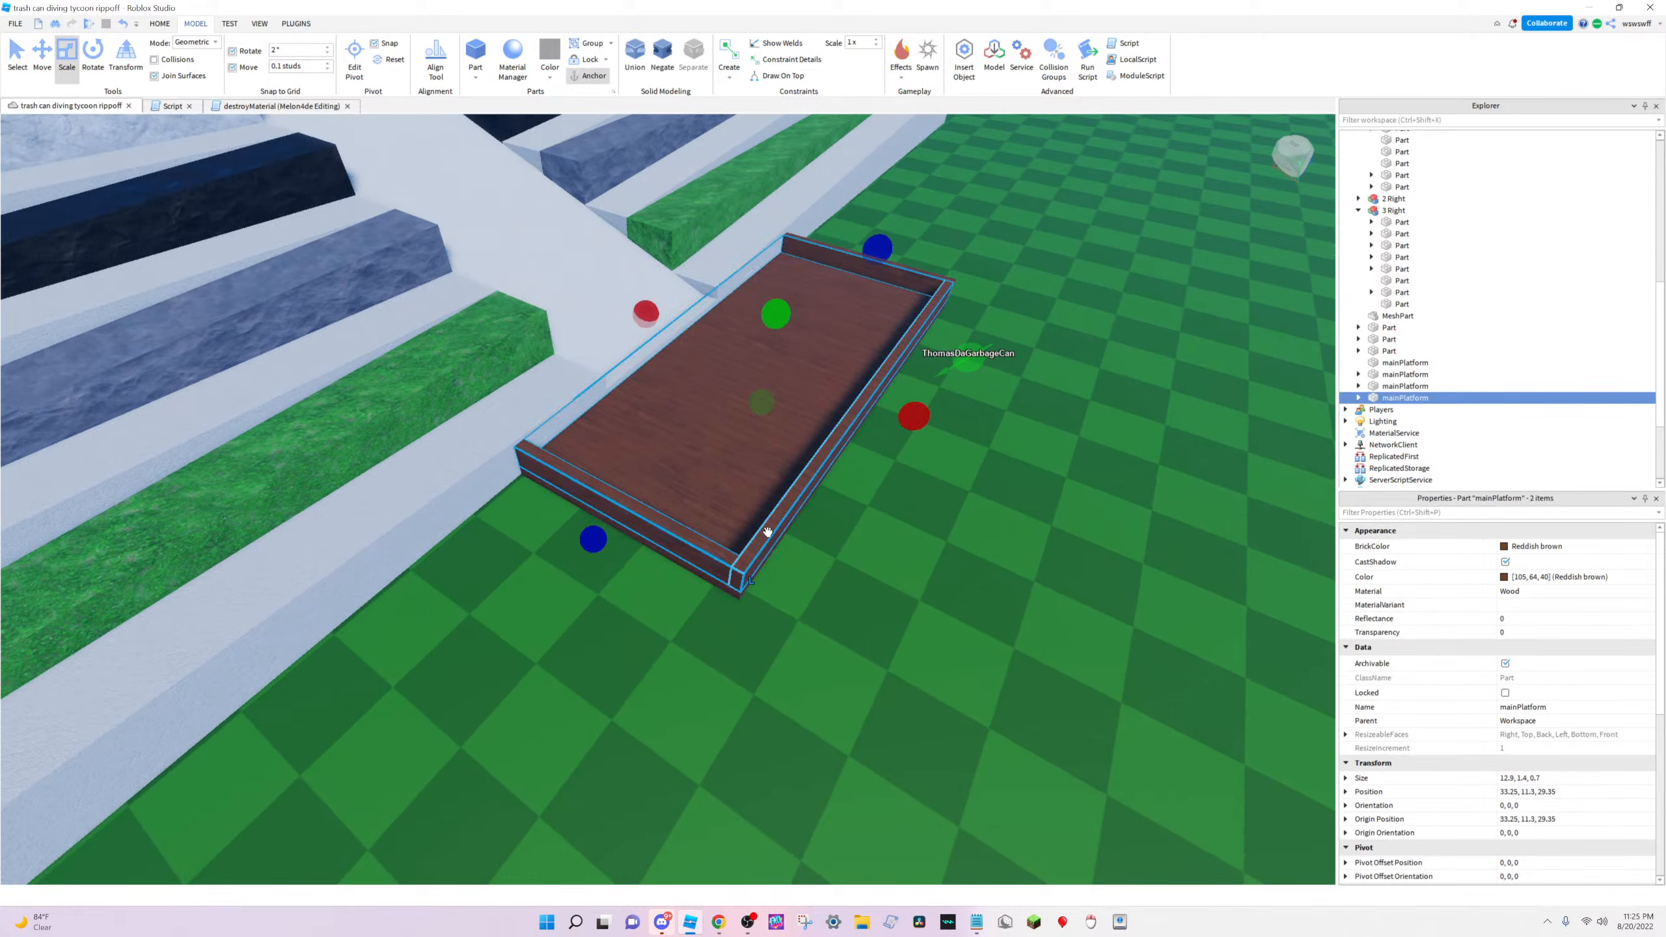
ctrl+click(892, 287)
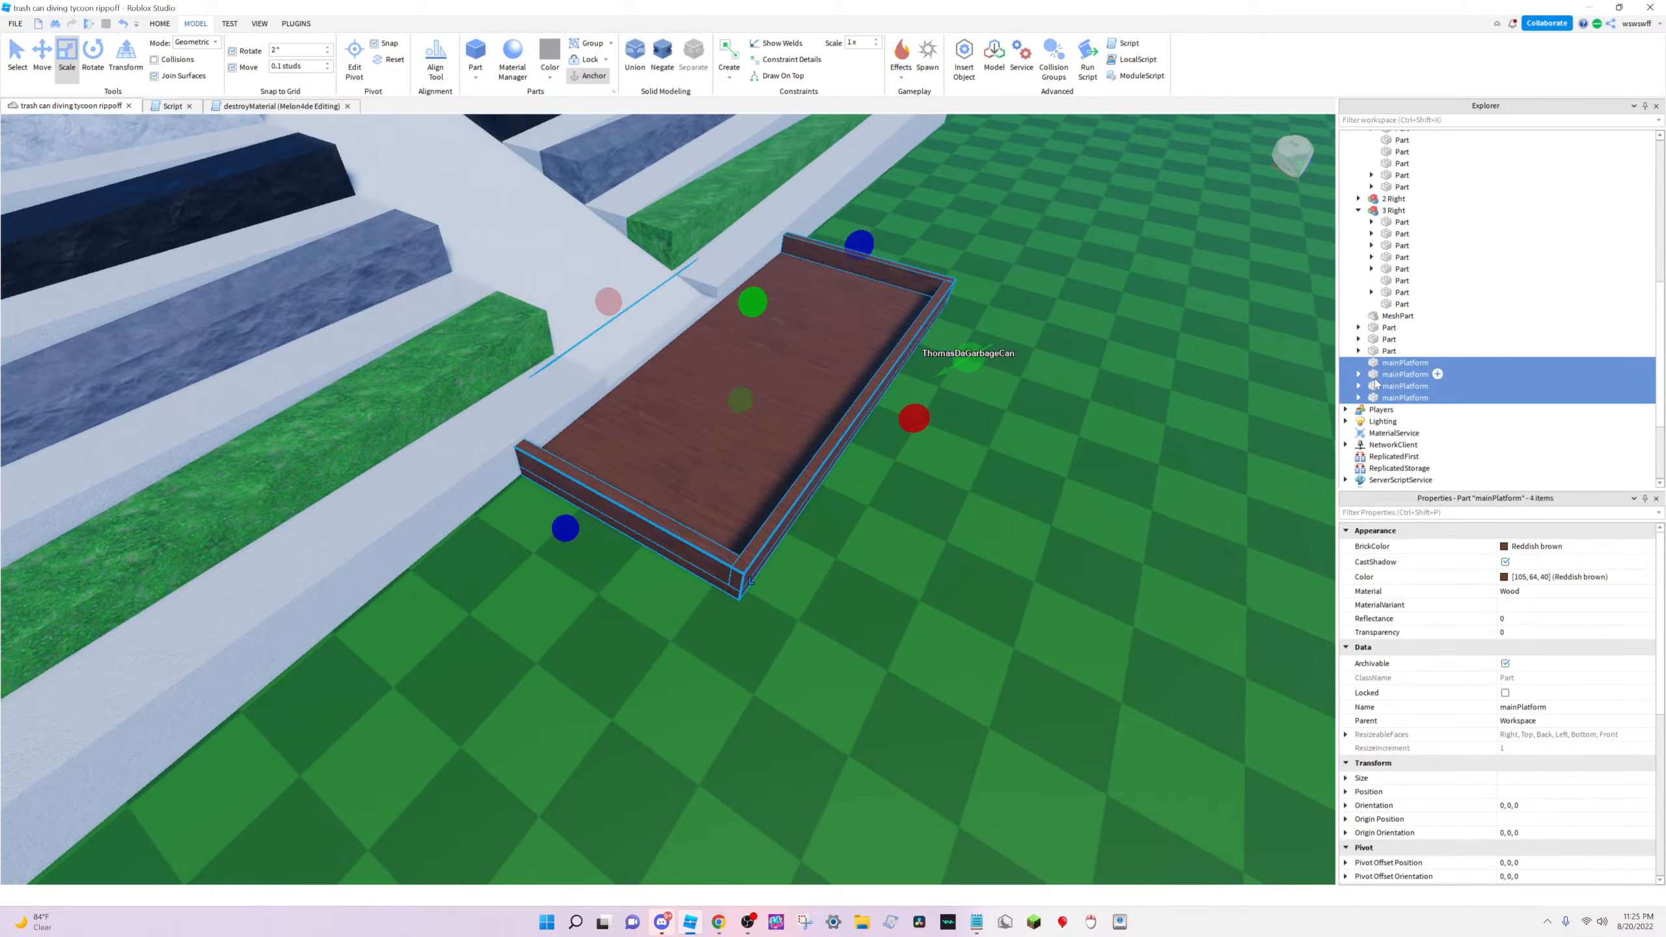
click(1358, 374)
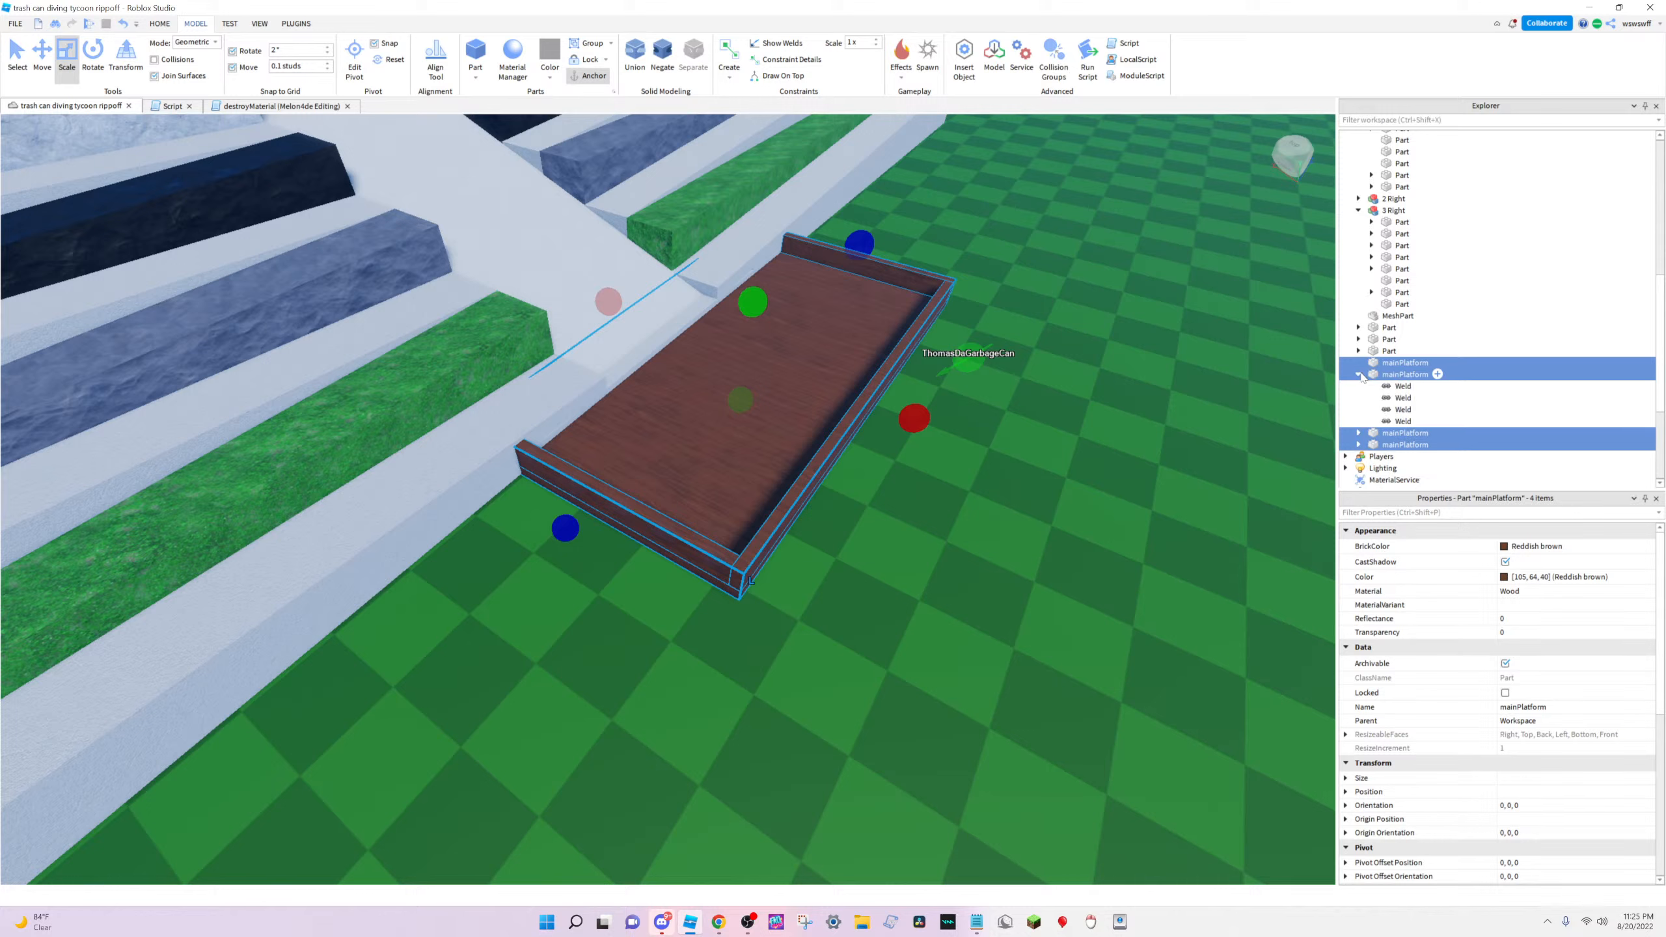
click(1359, 375)
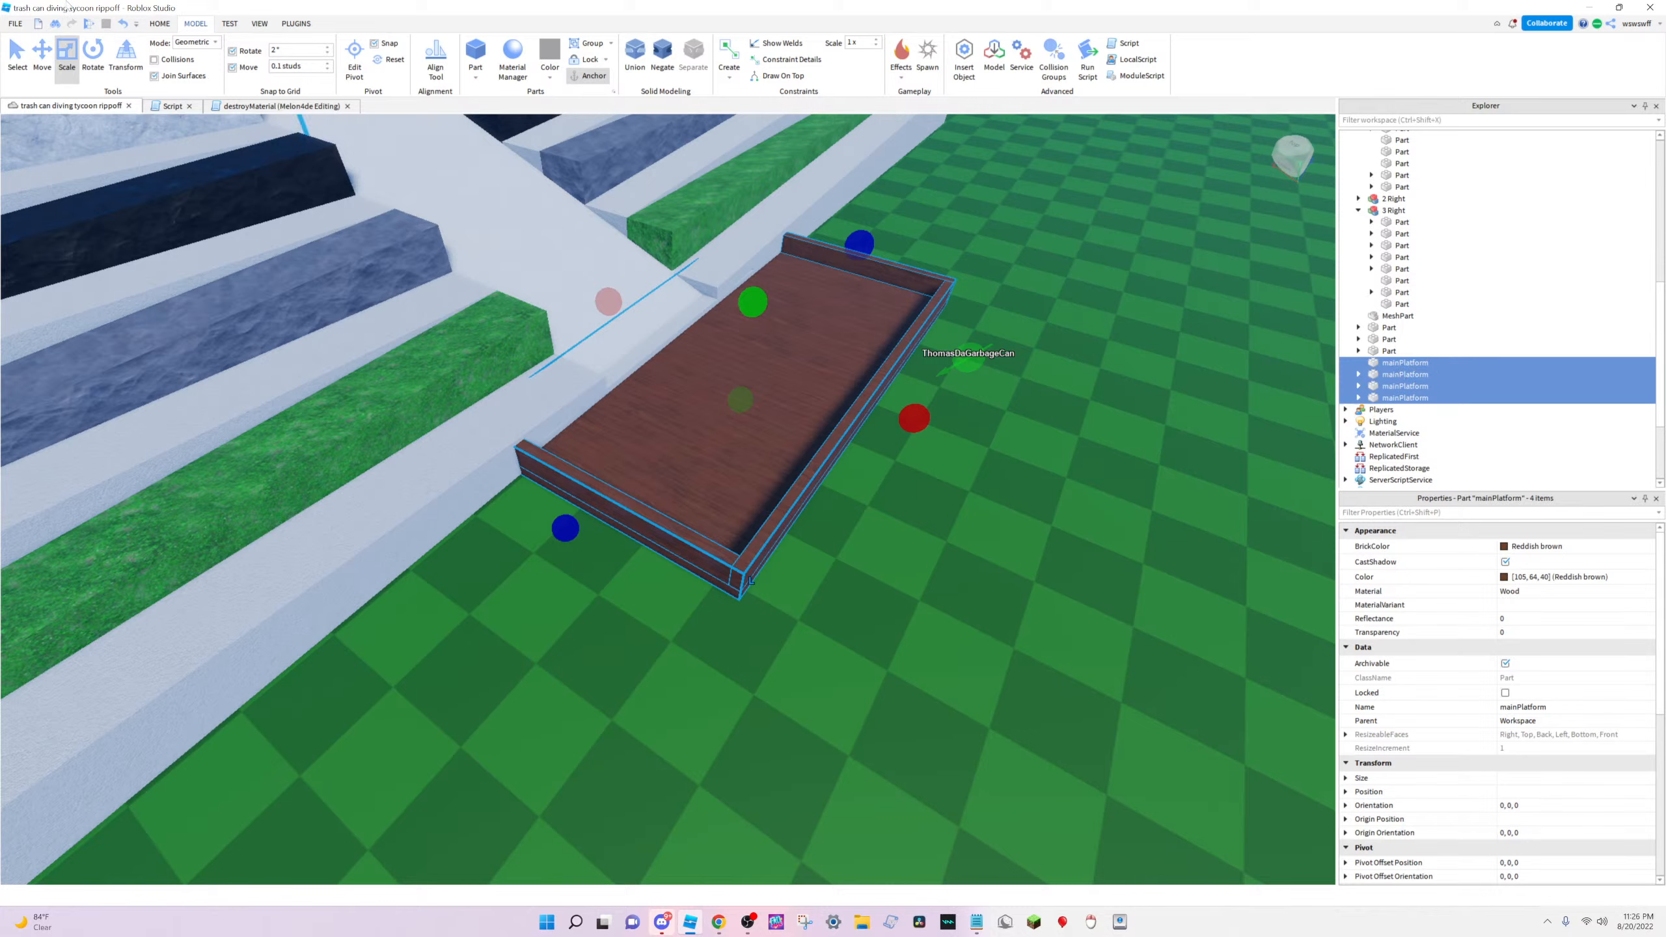
Try to move the four selected platform parts sideways along the red axis, and undo the move
click(50, 59)
drag(918, 421, 1130, 612)
key(ctrl+z)
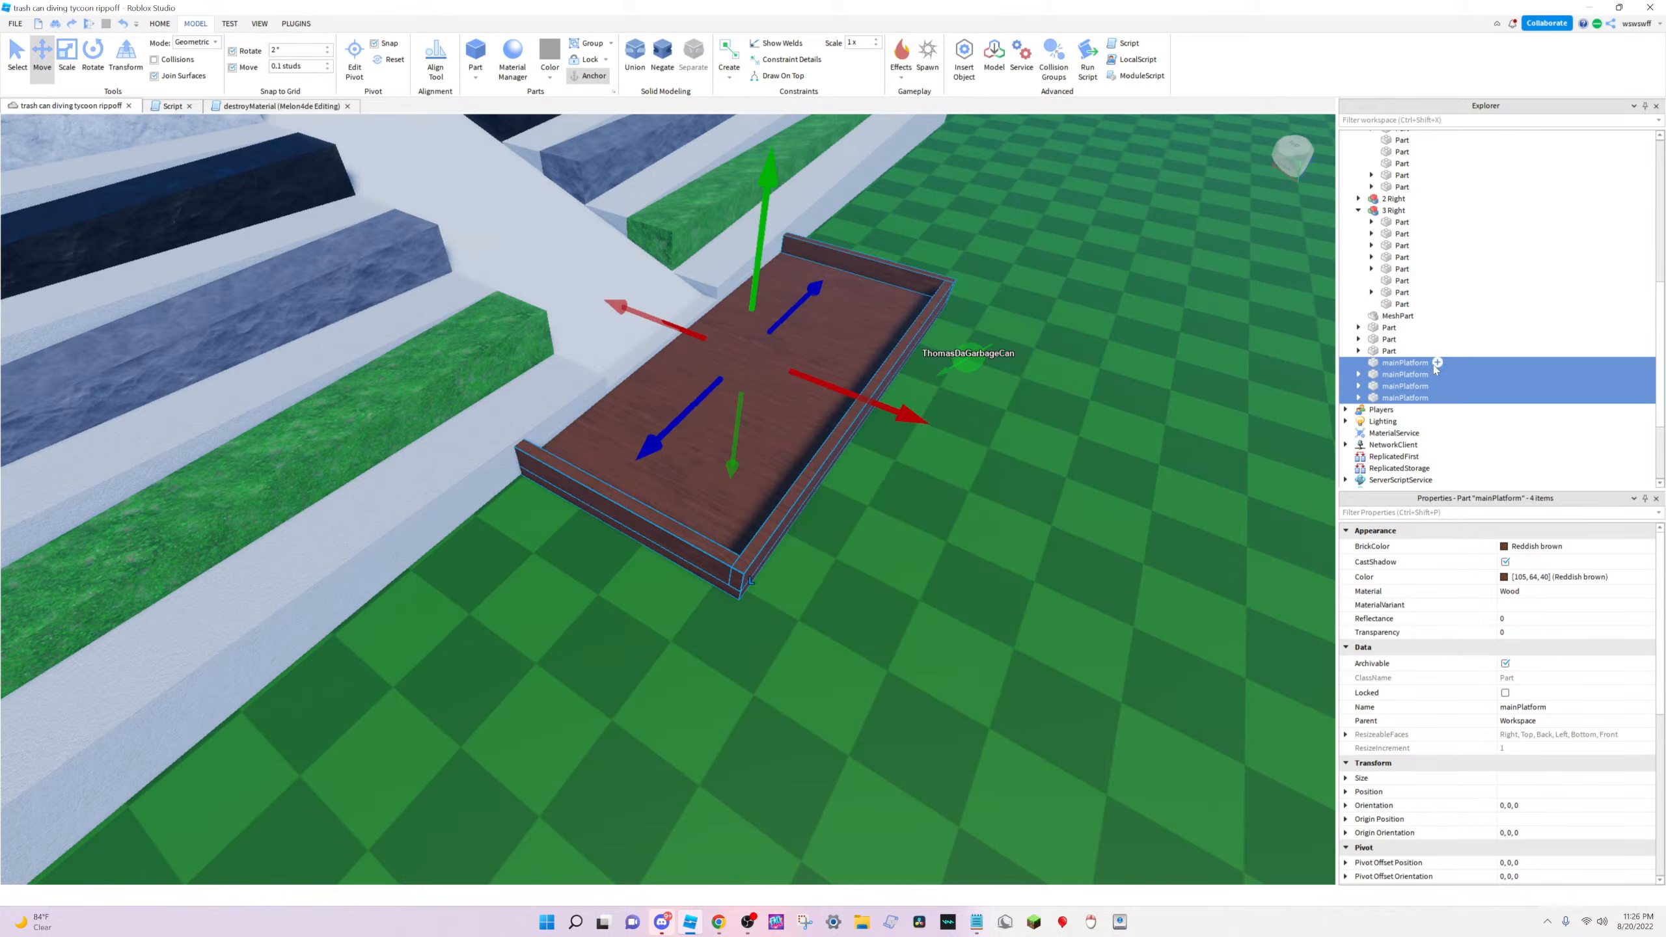
Group the four selected mainPlatform parts into one model and select that model
right_click(1382, 387)
click(1412, 496)
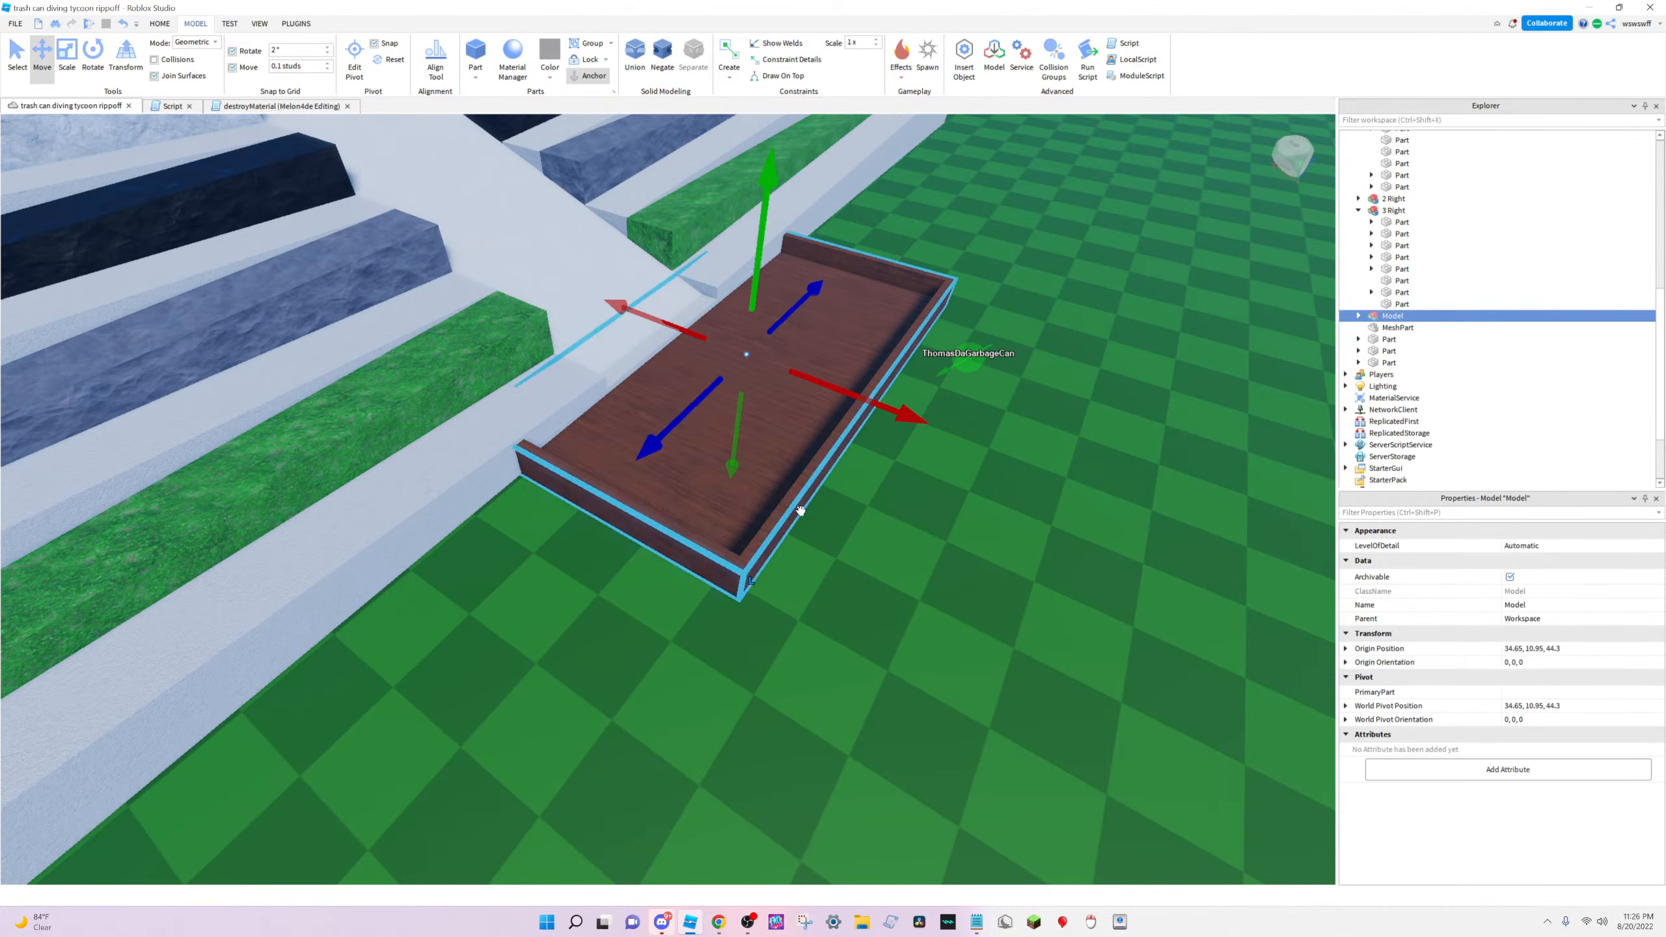
click(1393, 328)
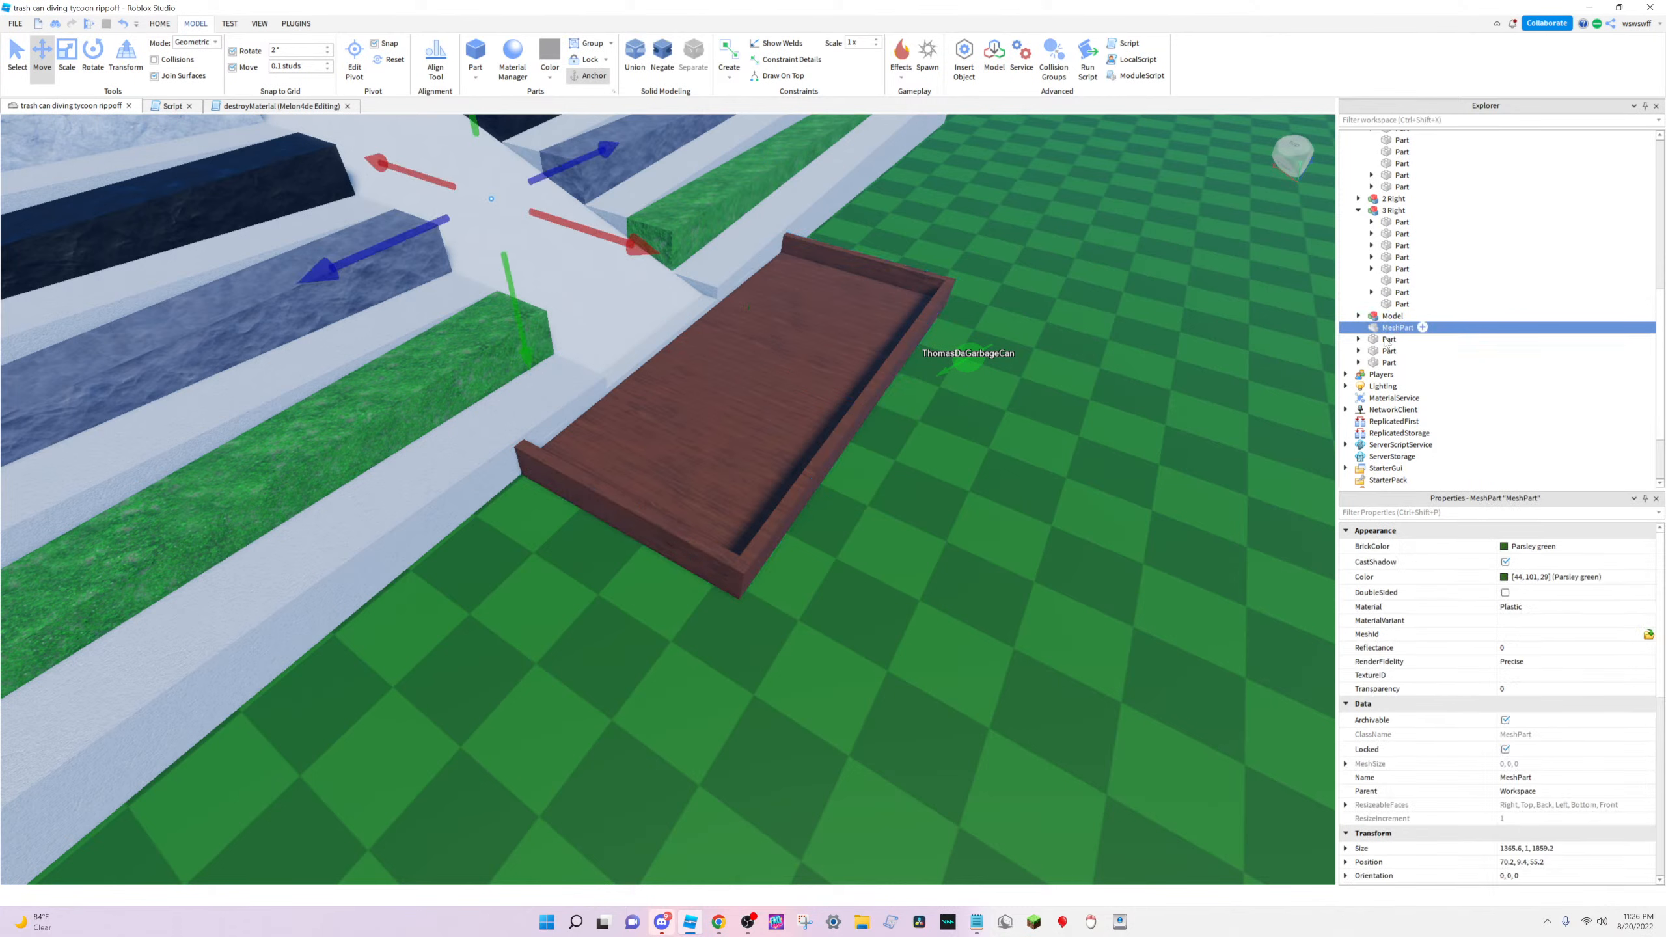
click(1390, 316)
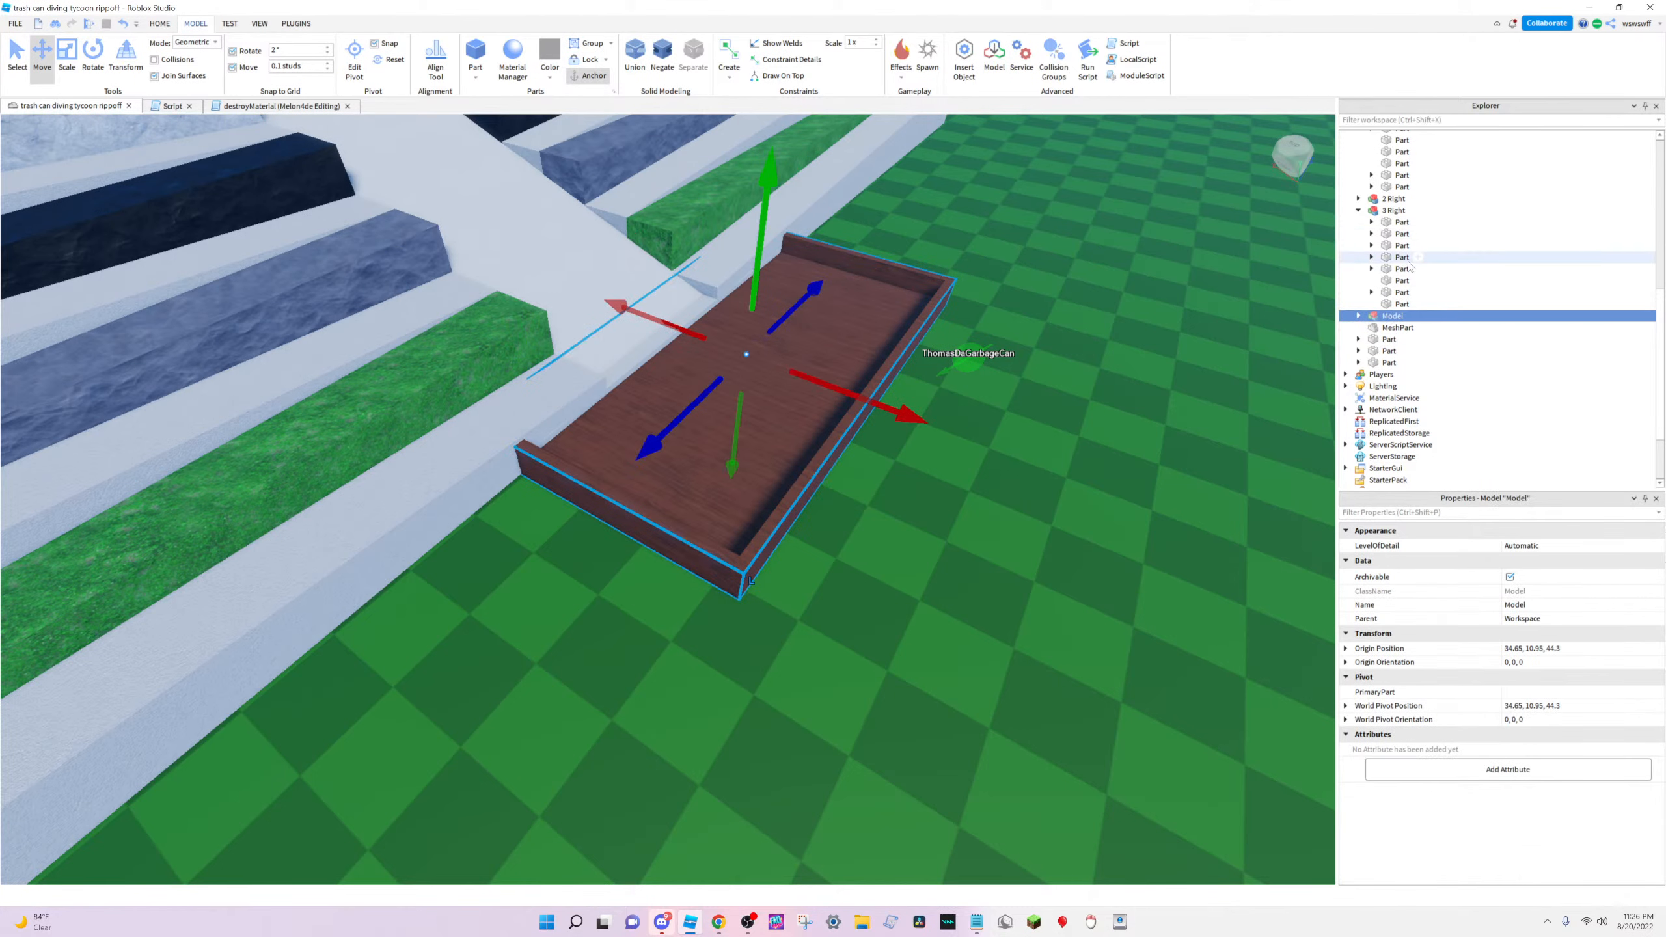
Collapse the 1 Right and 3 Right groups in the Workspace tree and expand the platform's new model
scroll(1397, 368, up, 6)
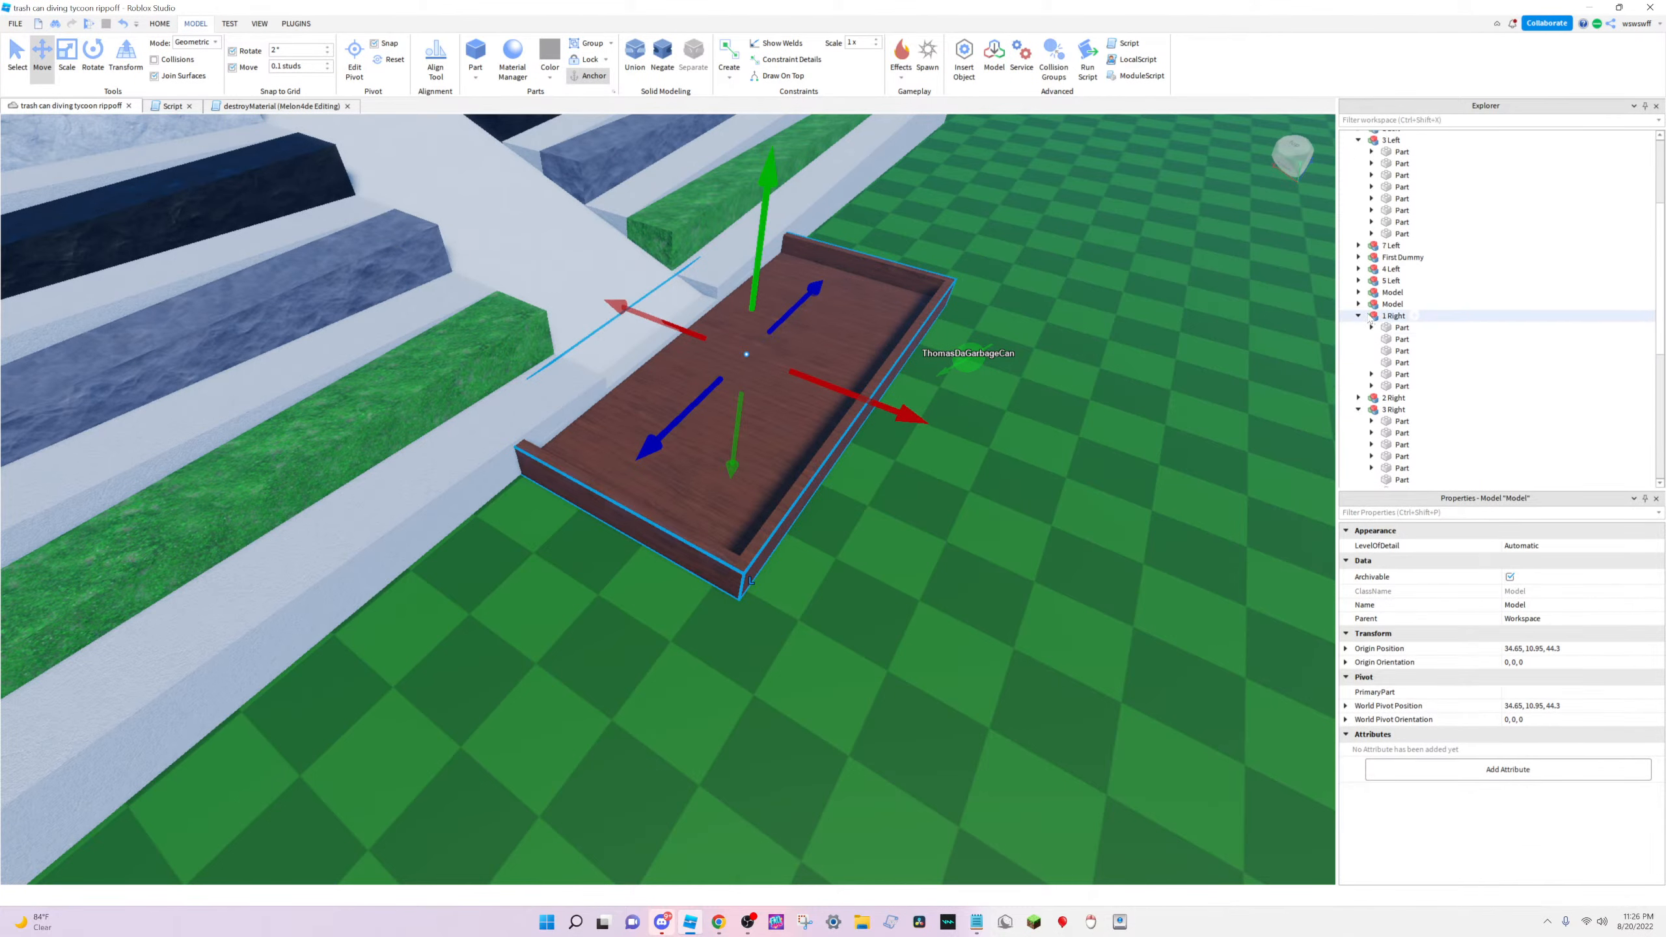
click(1359, 317)
click(1360, 340)
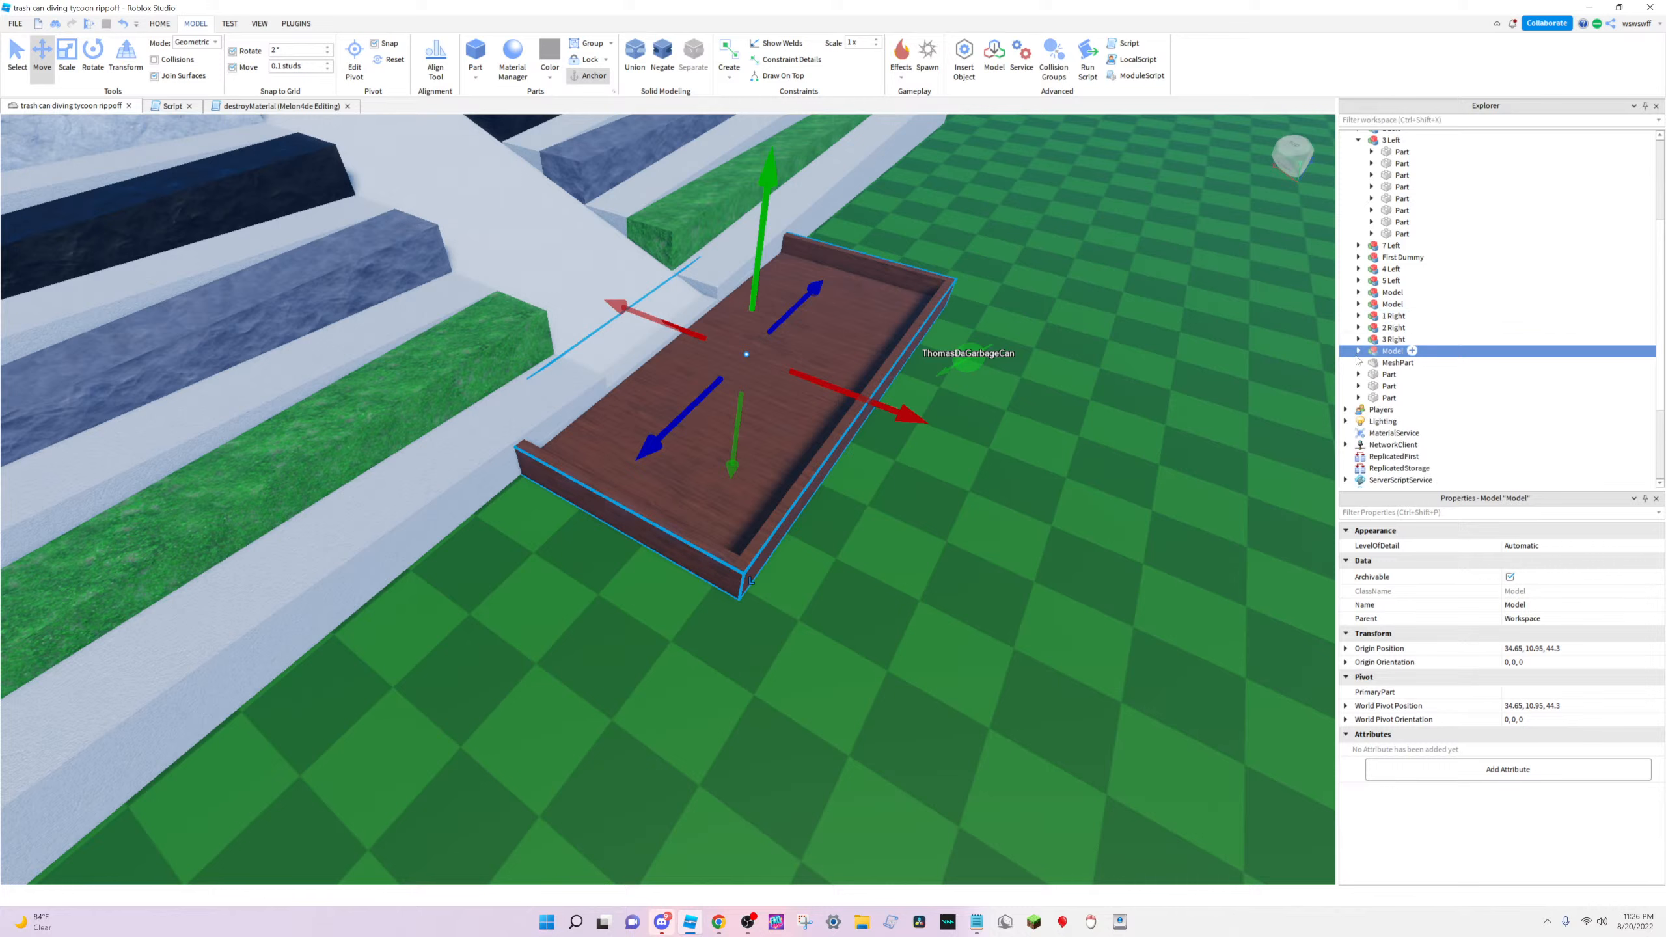
click(1352, 342)
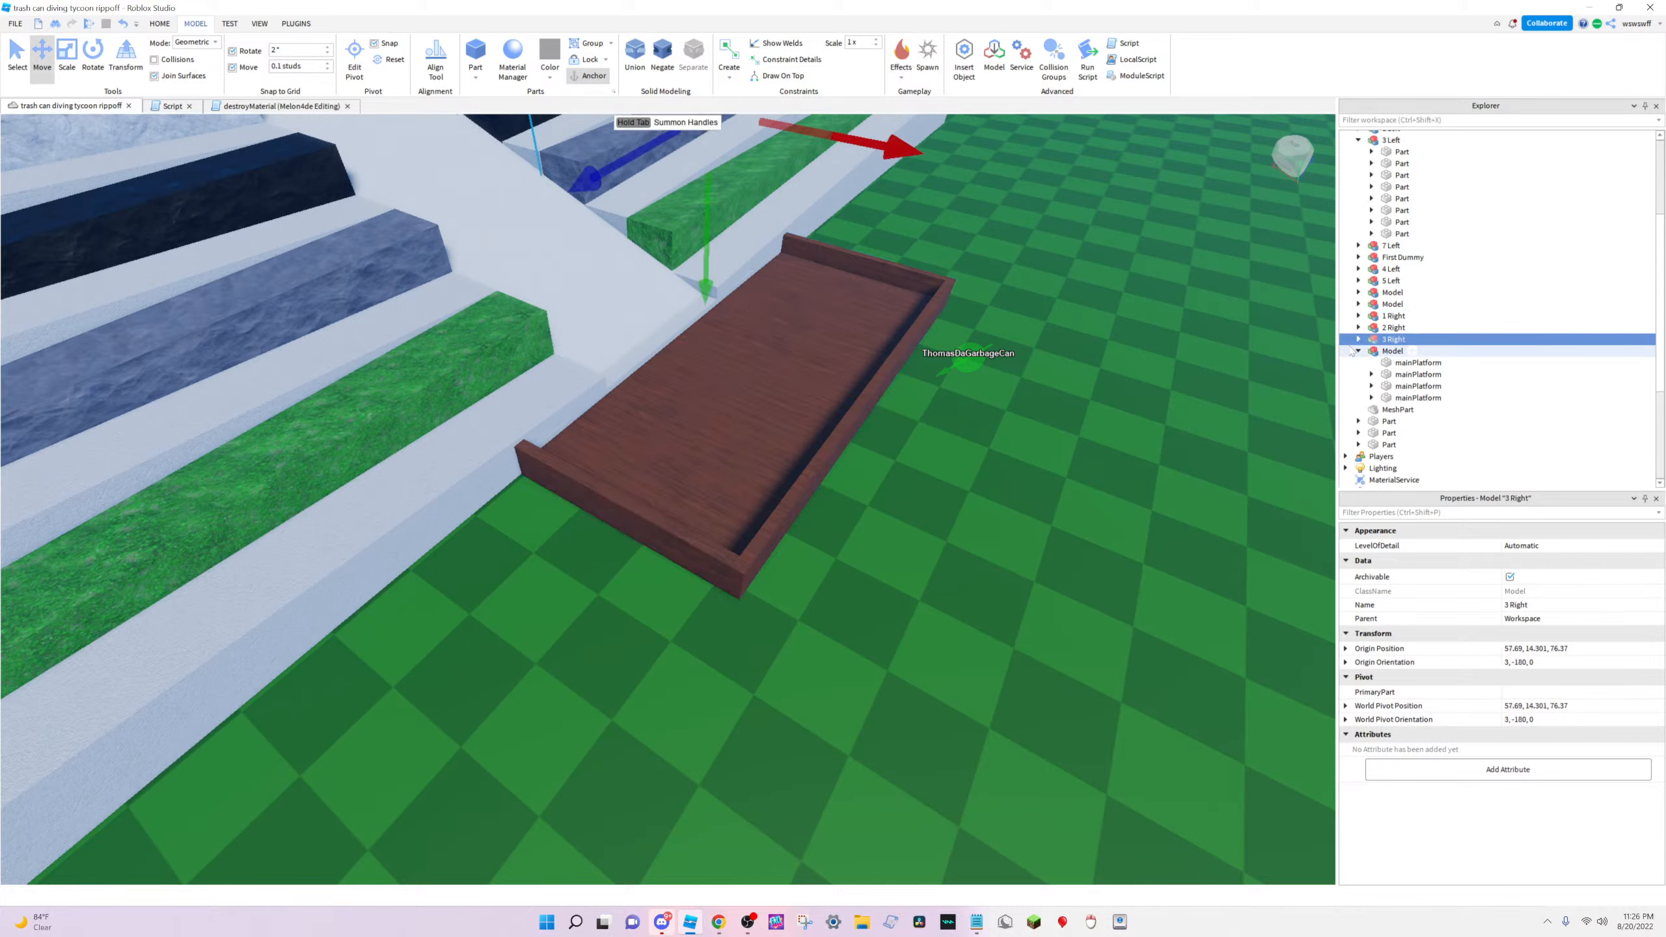
Scale the base mainPlatform part in from the ramp side to a width of 13.5 studs
click(1384, 363)
click(1400, 375)
click(1396, 363)
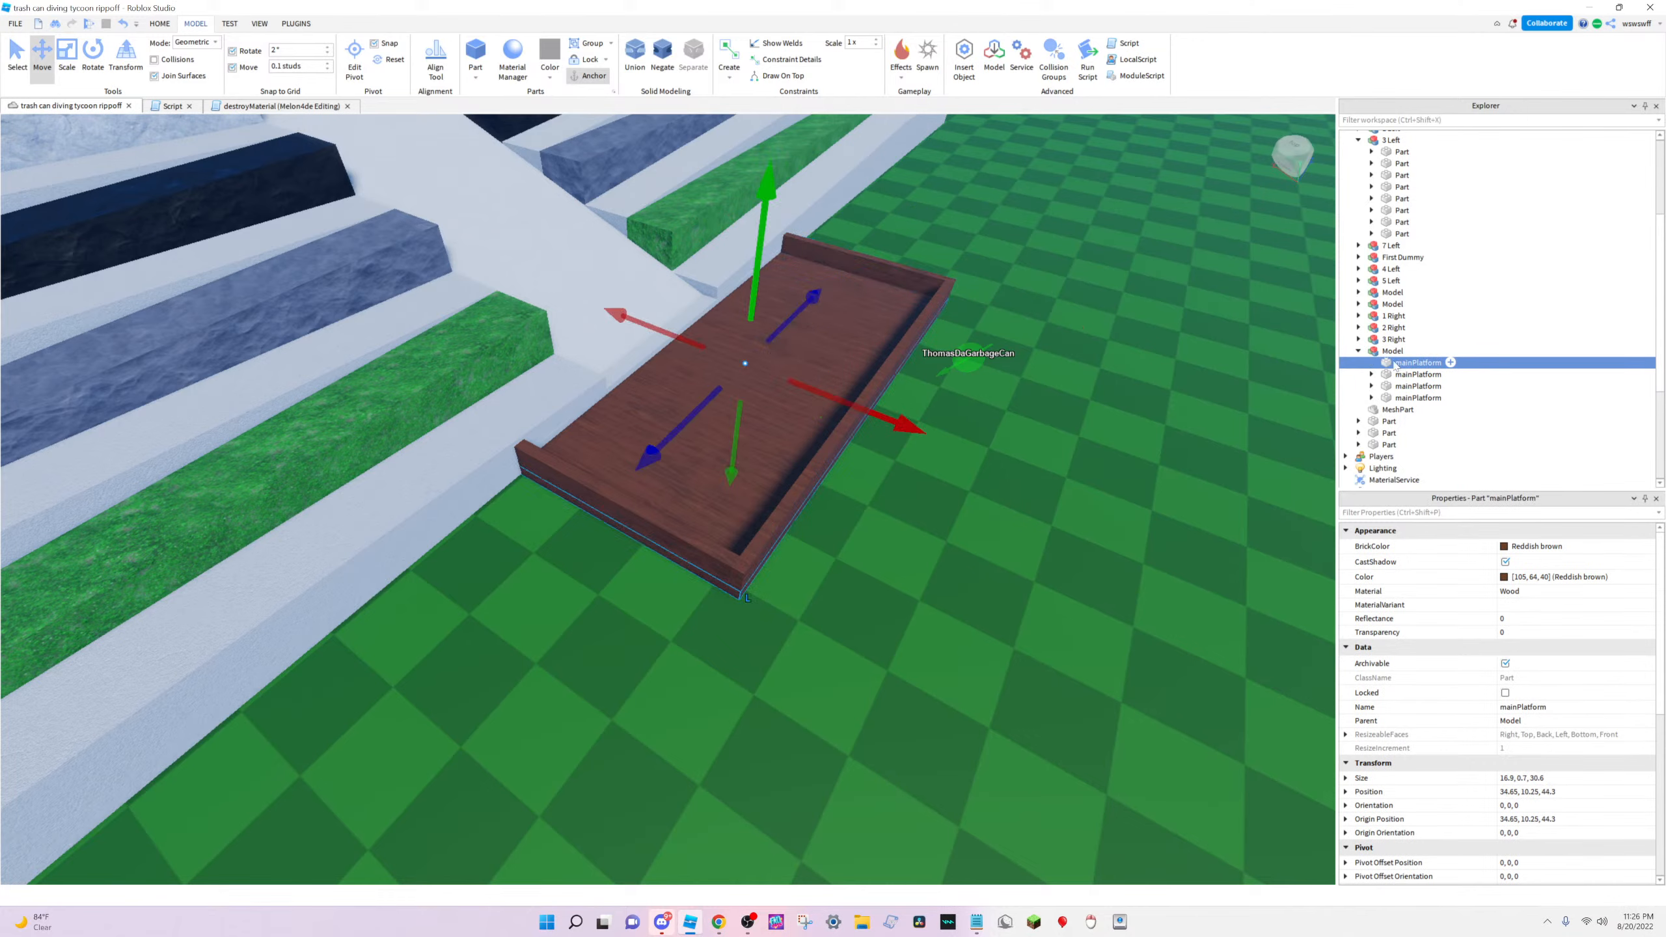
key(a)
right_drag(1052, 396, 1054, 395)
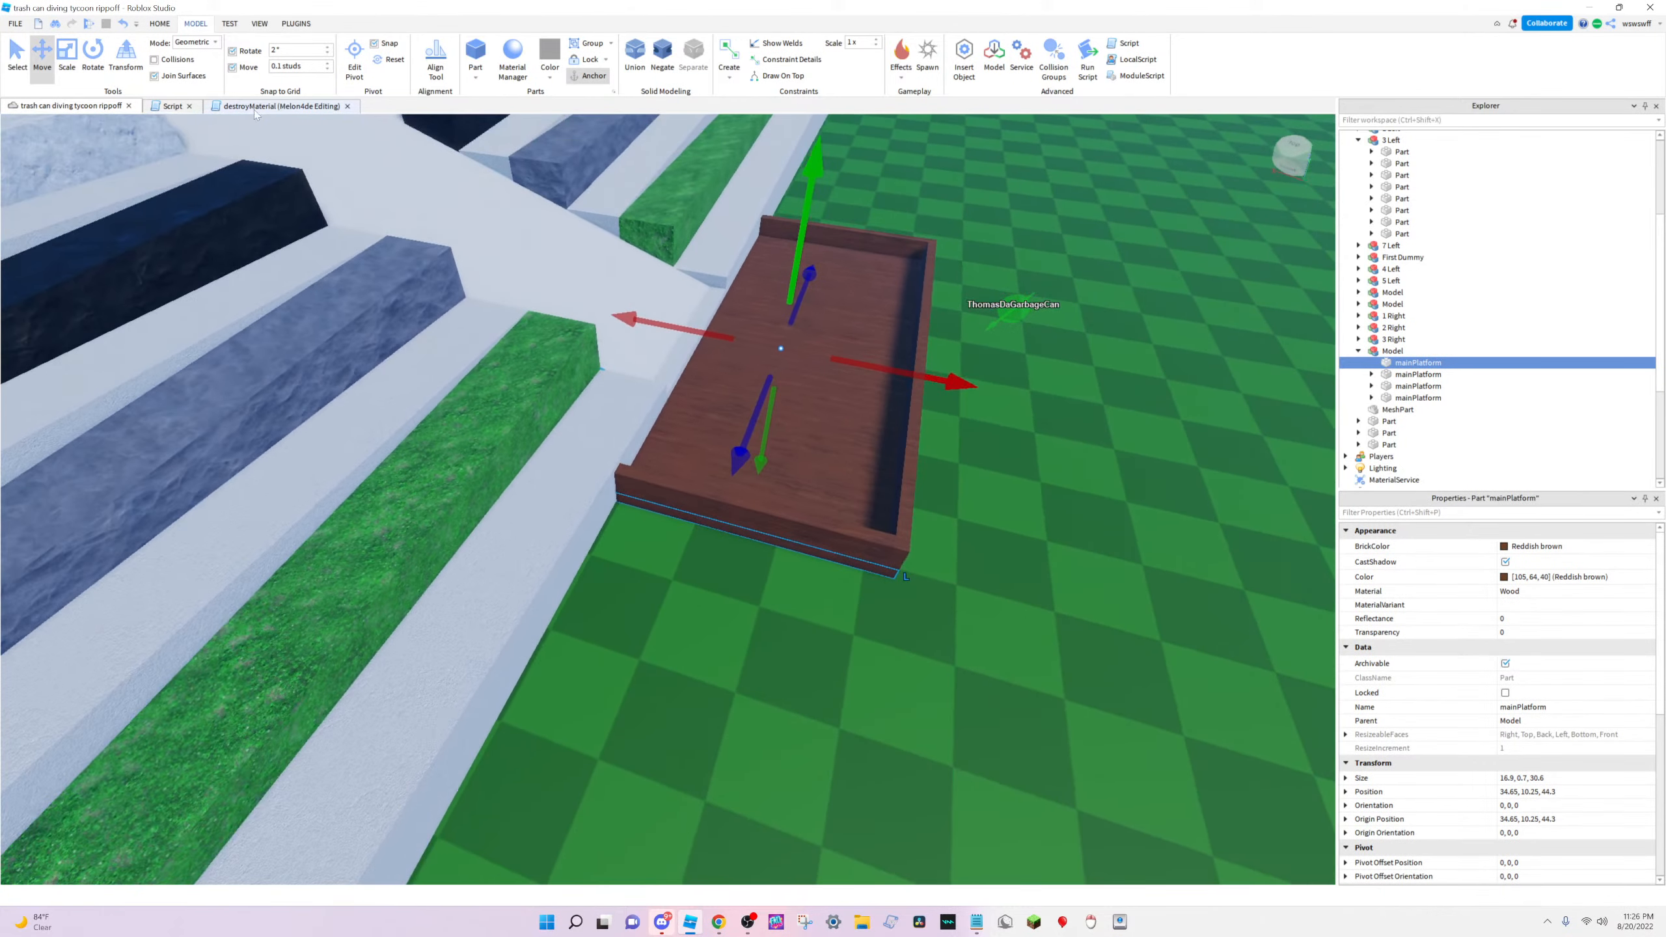
click(67, 56)
drag(620, 327, 678, 344)
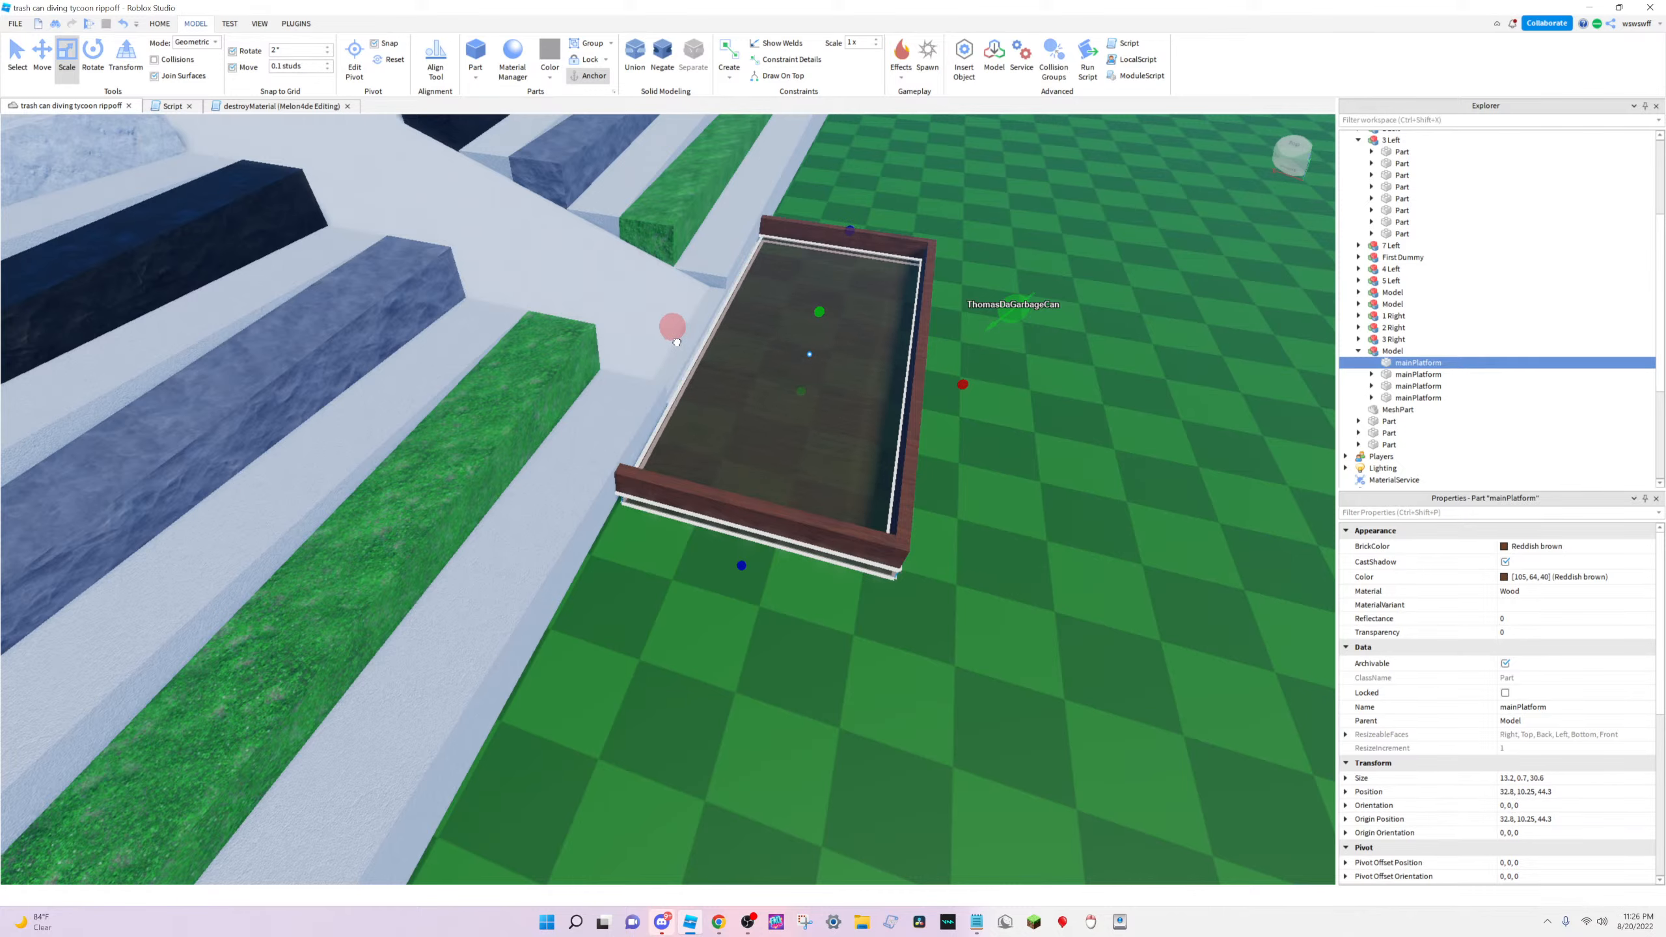
drag(673, 340, 673, 339)
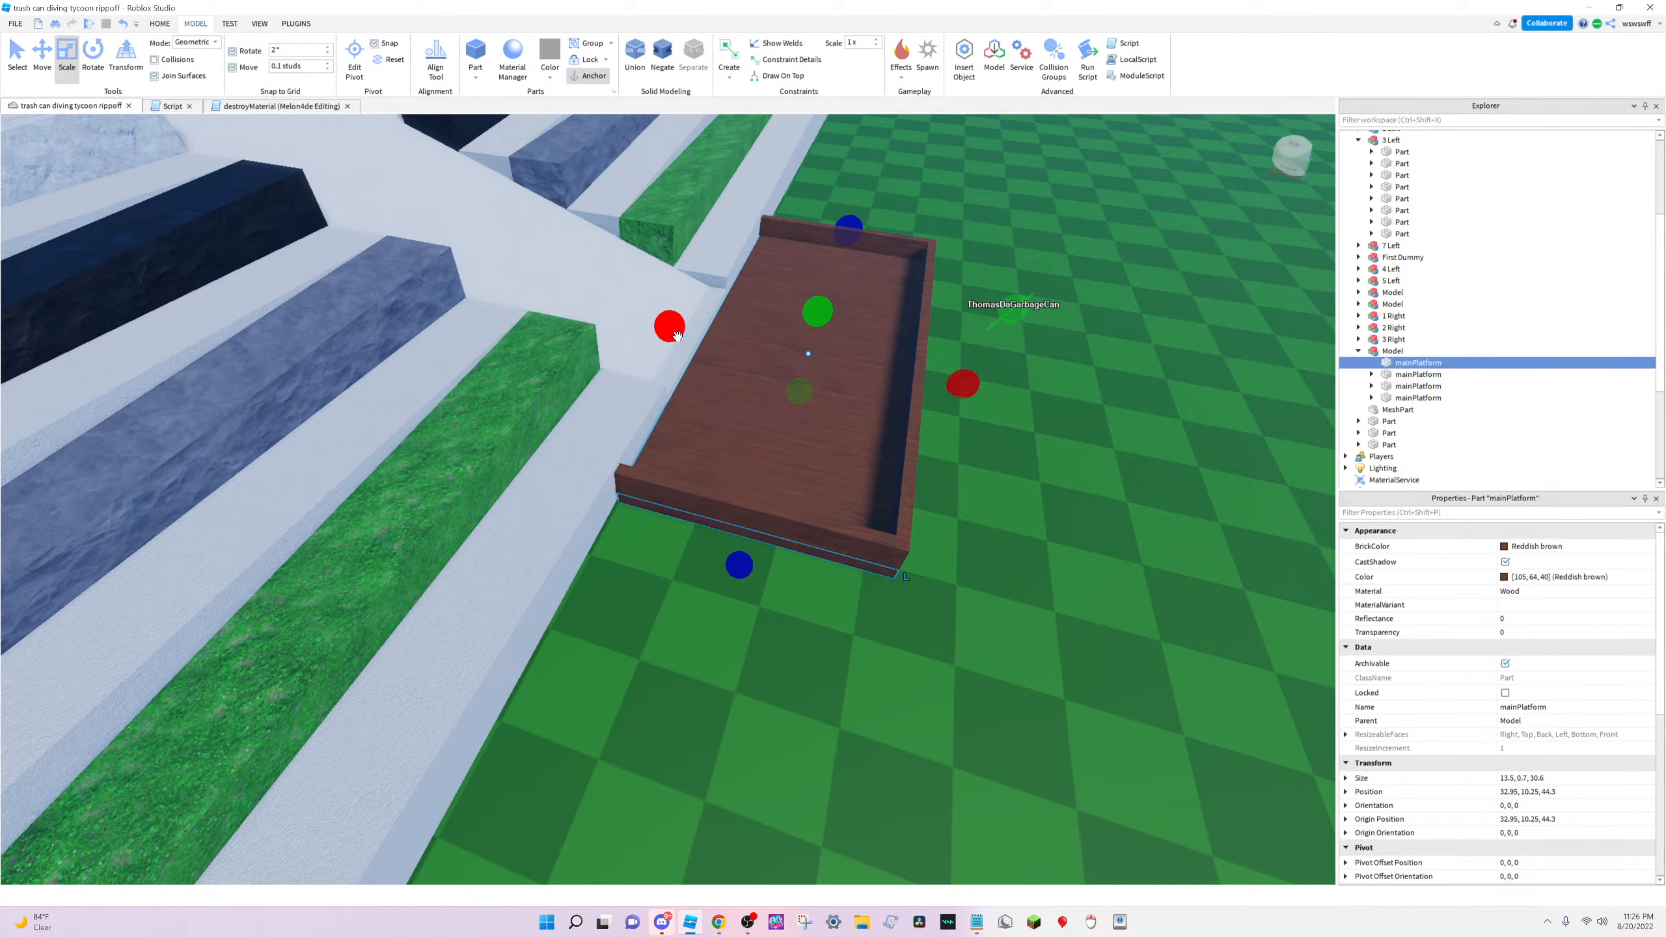
Clear the selection and inspect the rimmed platform's corners and its fit against the white wall and ramp
key(w)
right_drag(1002, 435, 997, 432)
click(1001, 435)
key(w)
key(s)
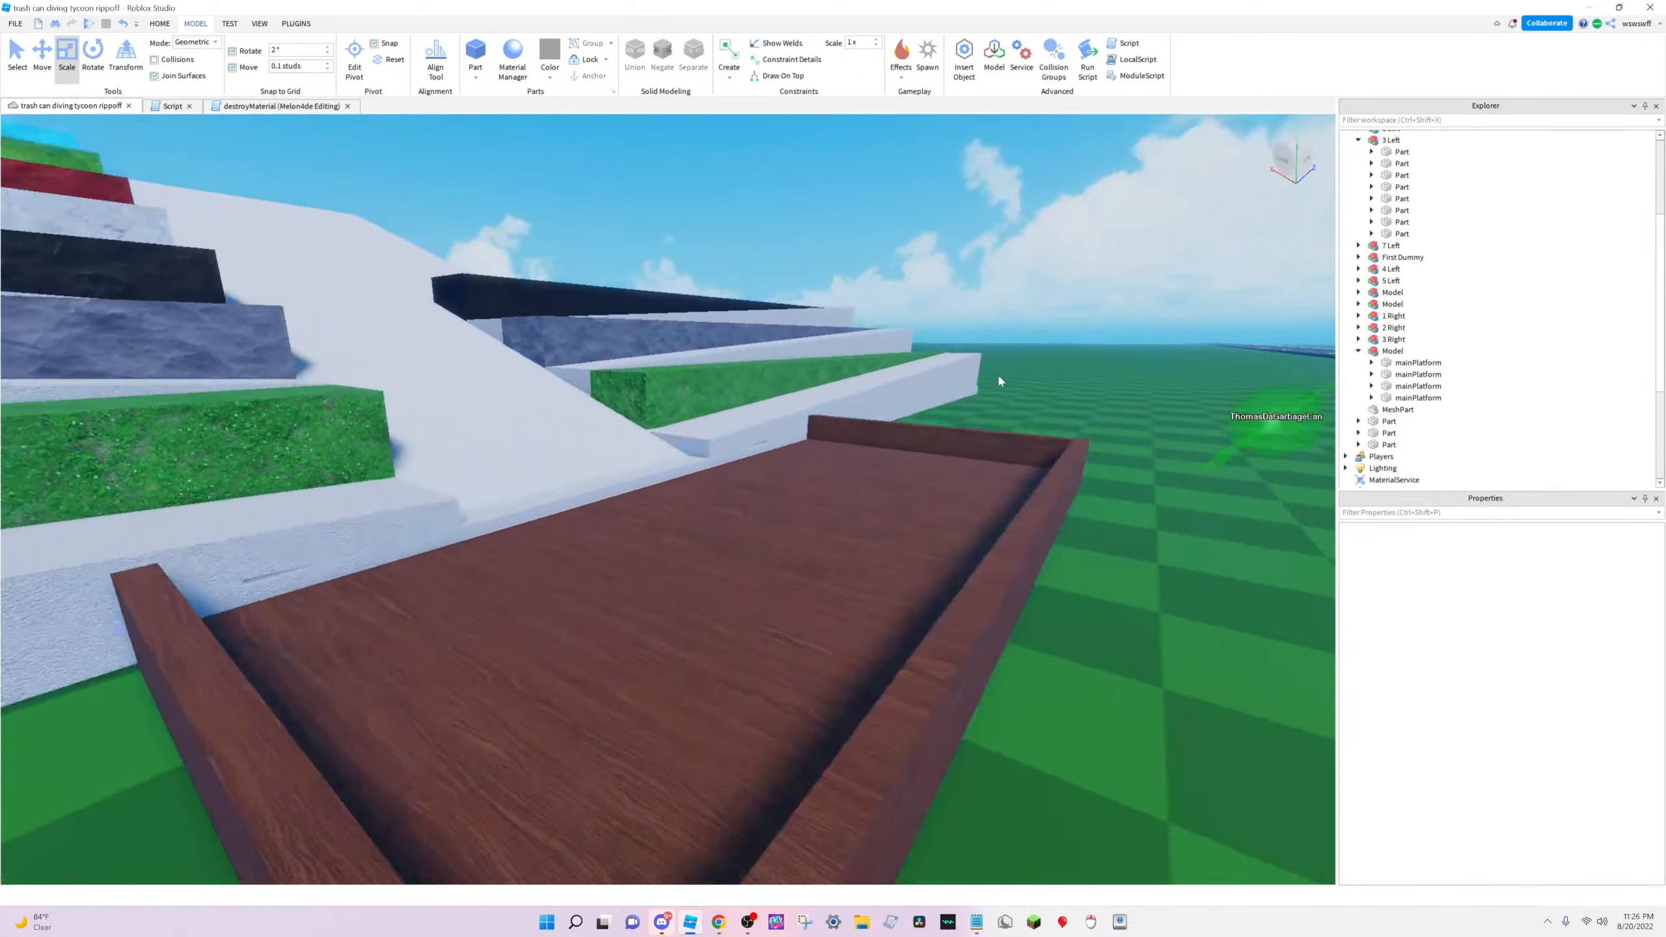
right_drag(1105, 605, 1106, 605)
key(w)
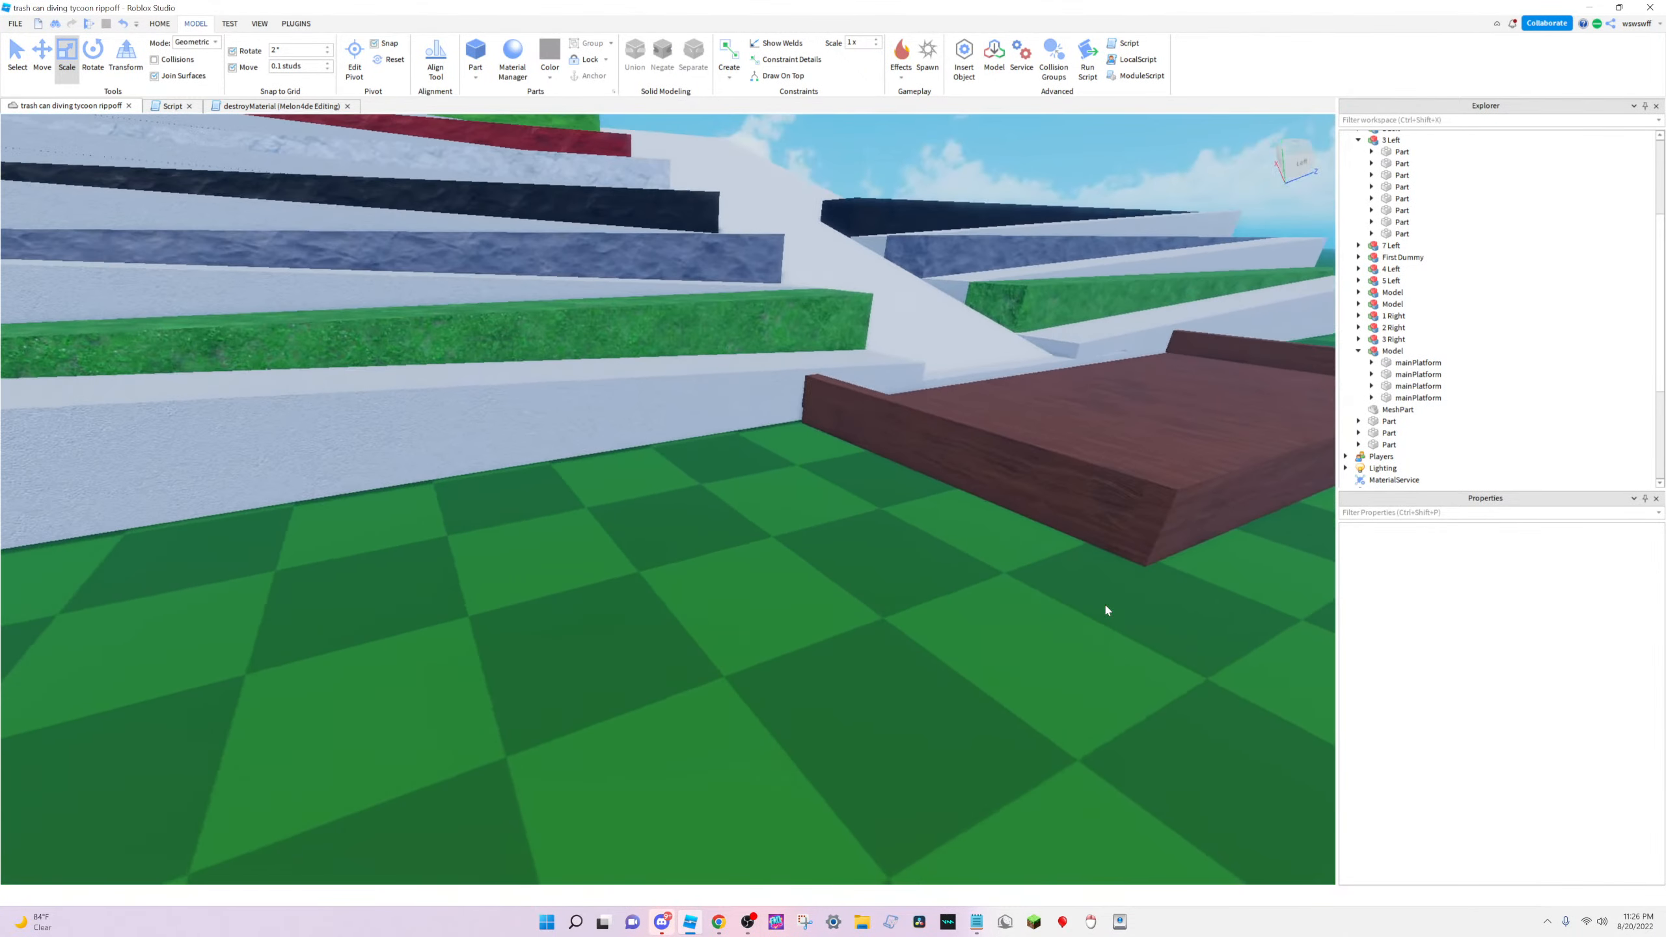
key(w)
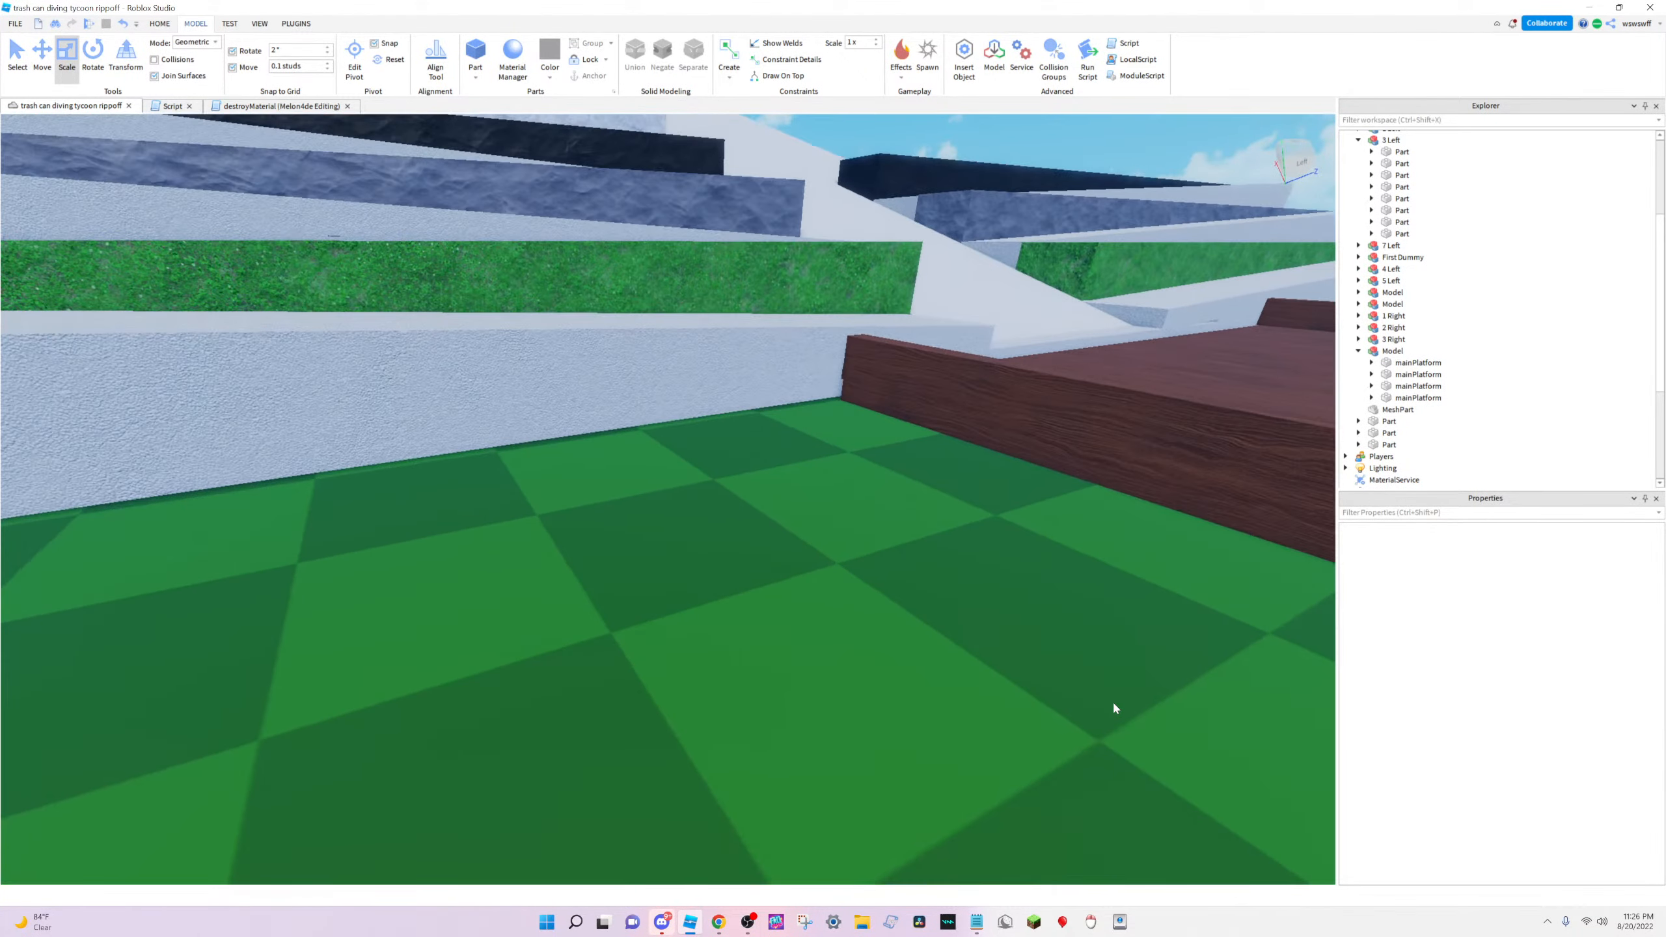
key(s)
right_drag(1133, 684, 1119, 730)
key(d)
key(d)
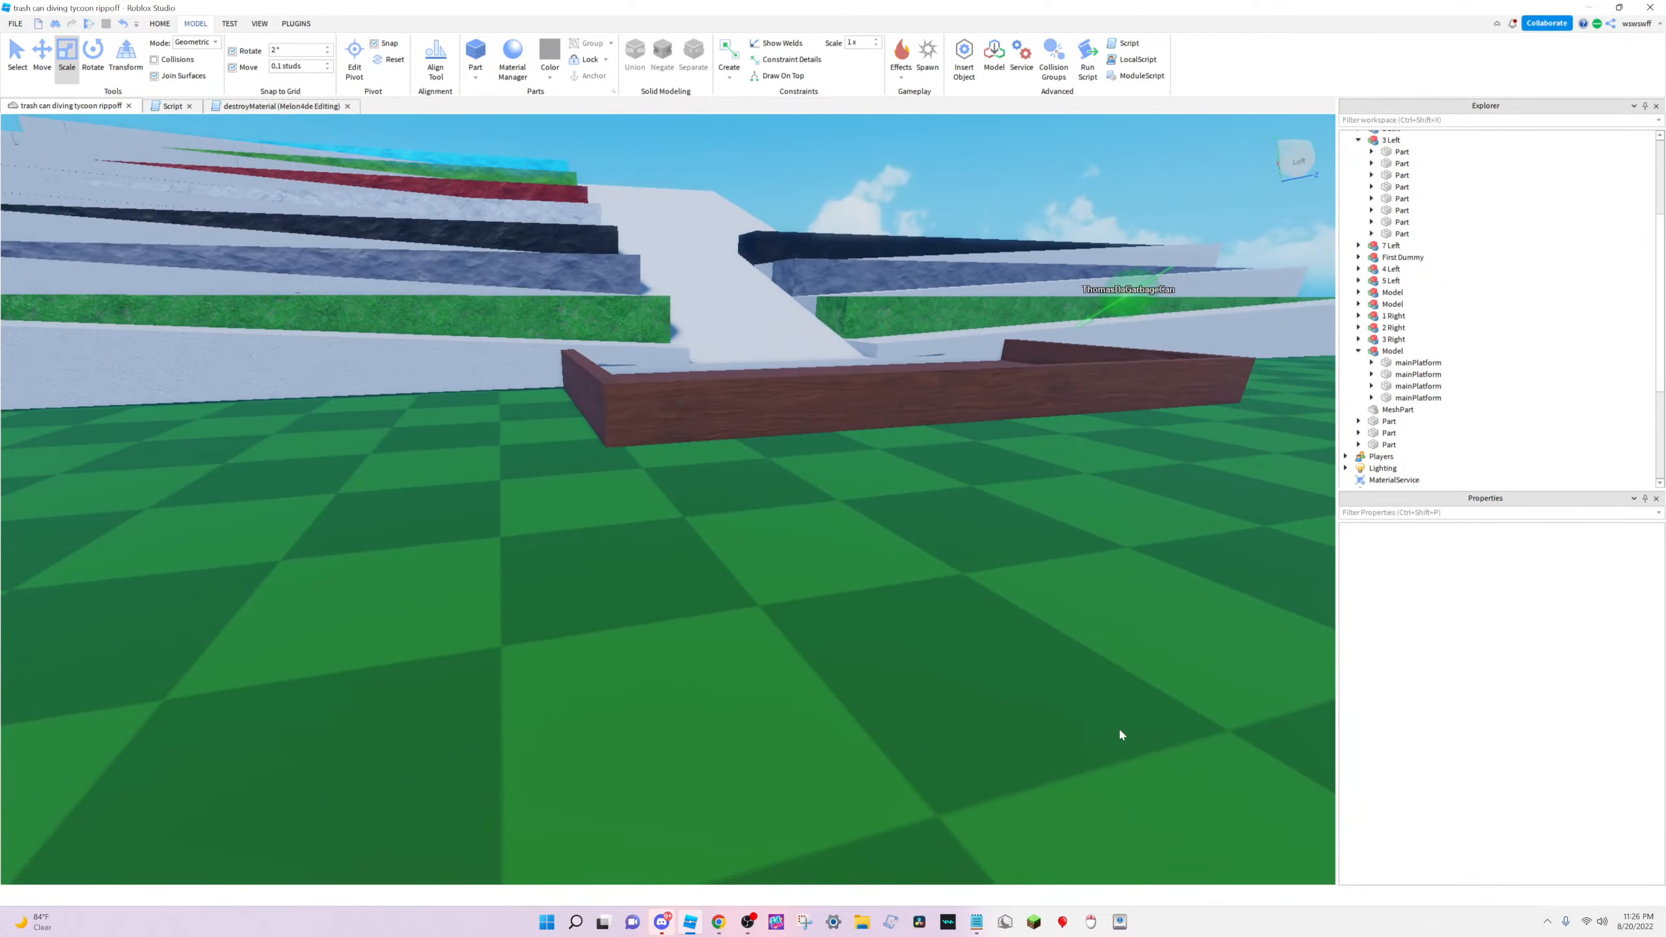
Check the direct messages in Discord, return to Roblox Studio, and look over the ramp and its shelves
click(662, 924)
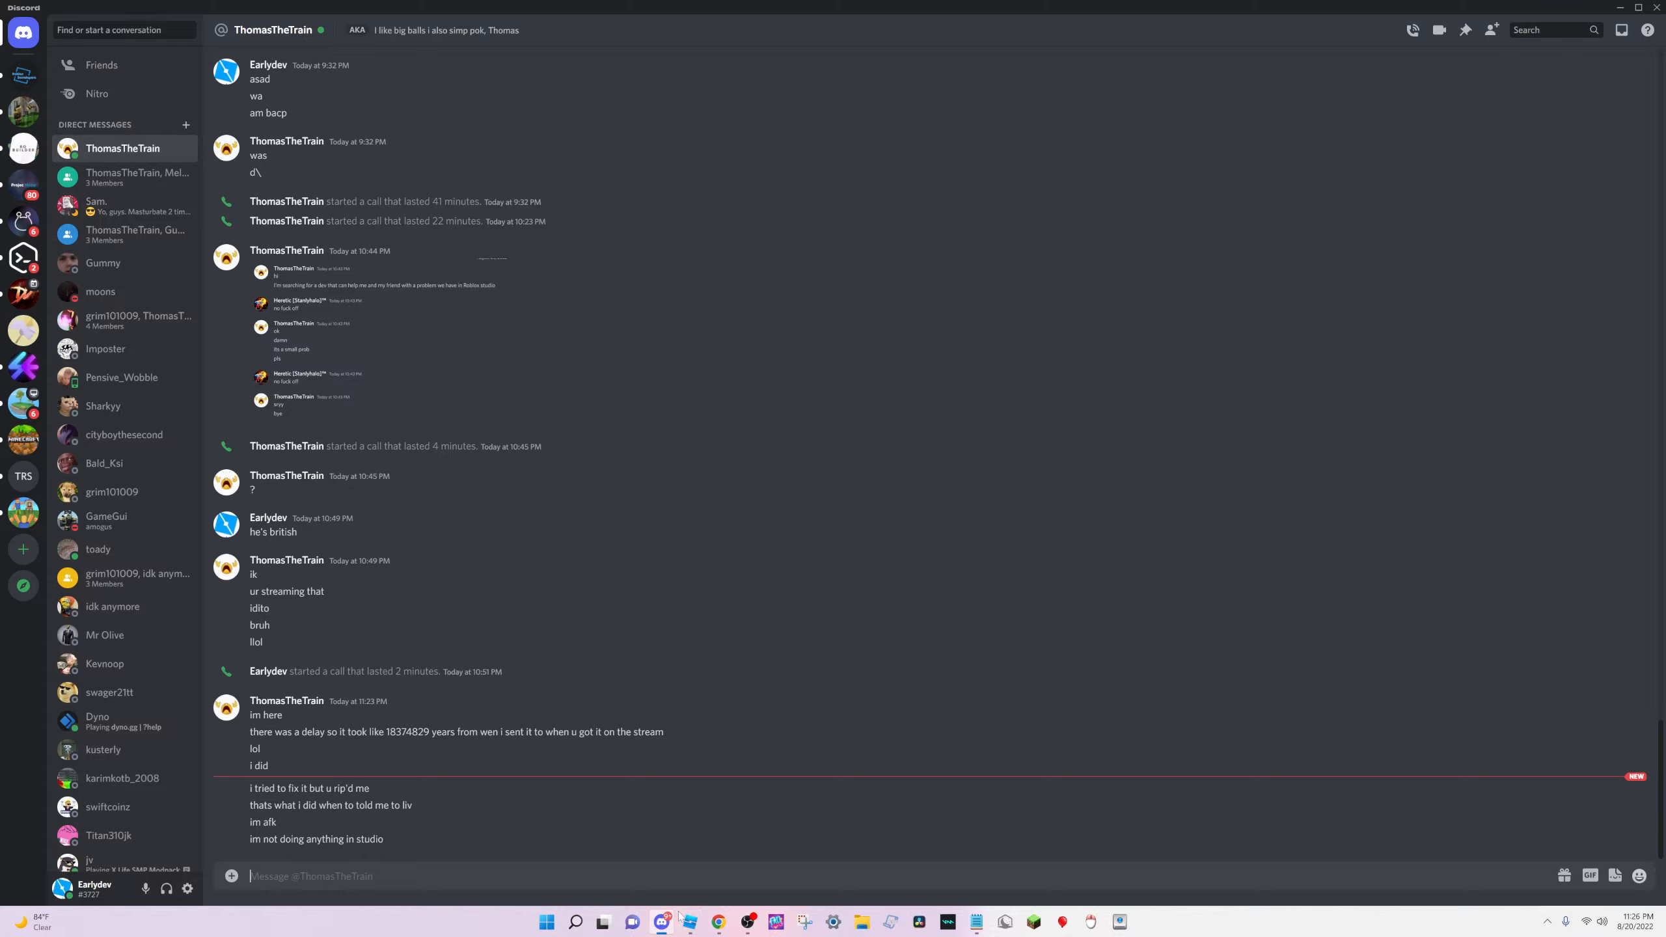
click(685, 920)
right_drag(900, 401, 900, 401)
key(w)
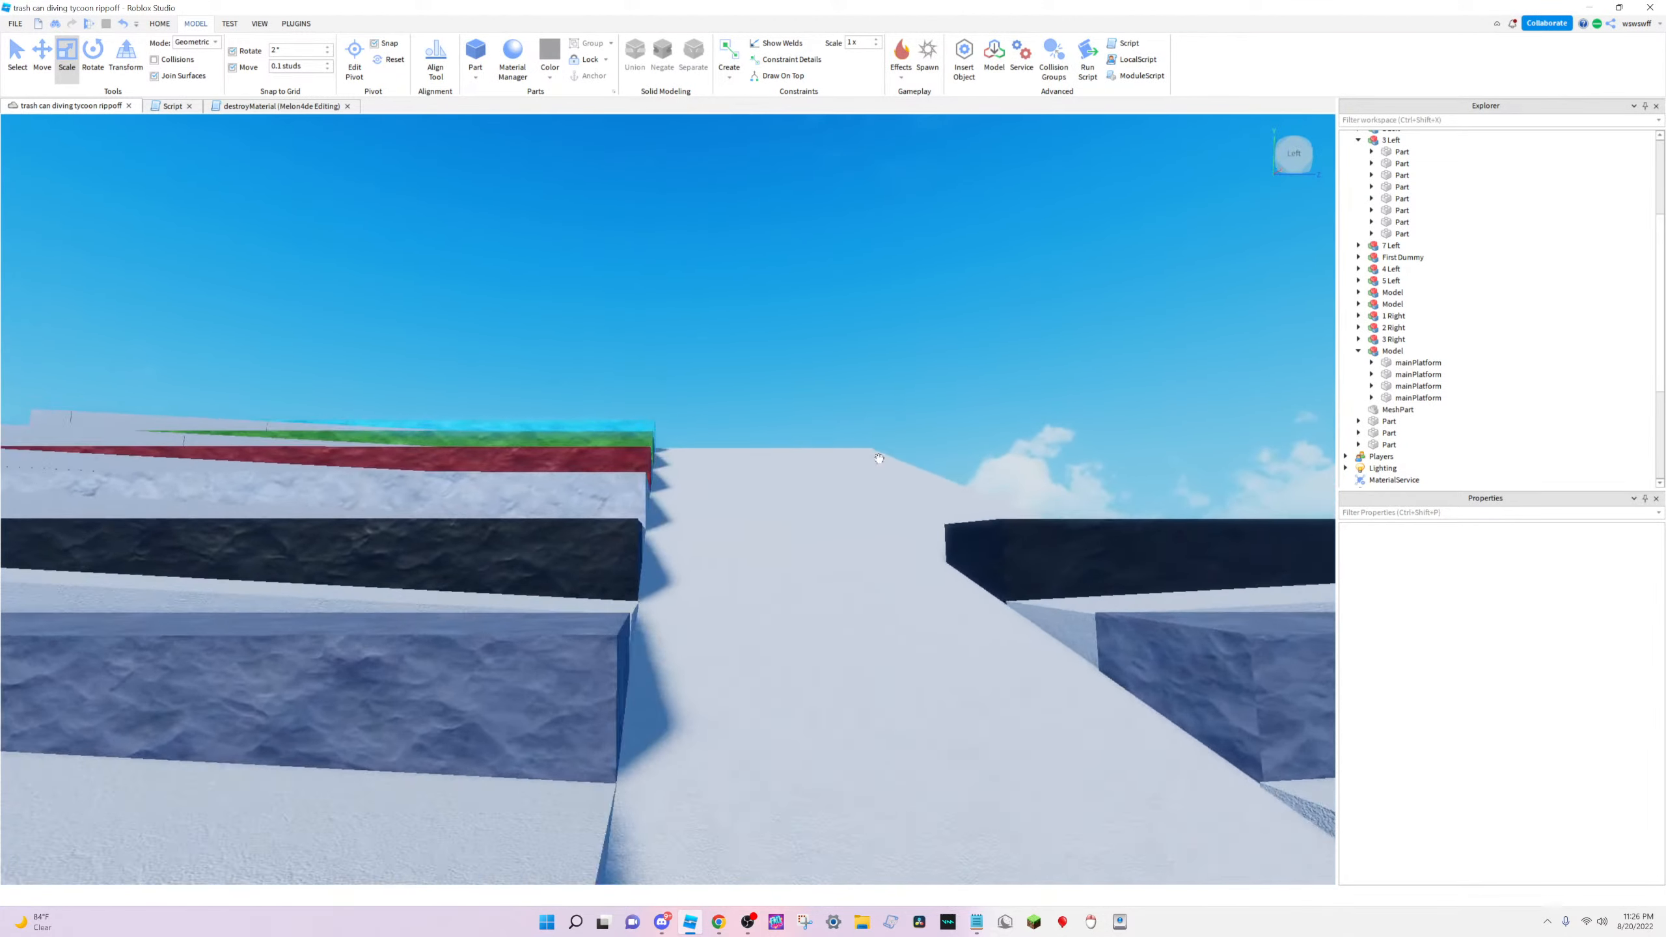
right_drag(827, 572, 826, 571)
mouse_move(621, 507)
right_down()
mouse_move(608, 546)
mouse_move(622, 591)
mouse_move(576, 636)
mouse_move(660, 469)
mouse_move(636, 483)
right_up()
key(s)
key(a)
key(w)
right_drag(635, 477, 780, 576)
Switch to Discord and join the incoming direct-message voice call
click(662, 922)
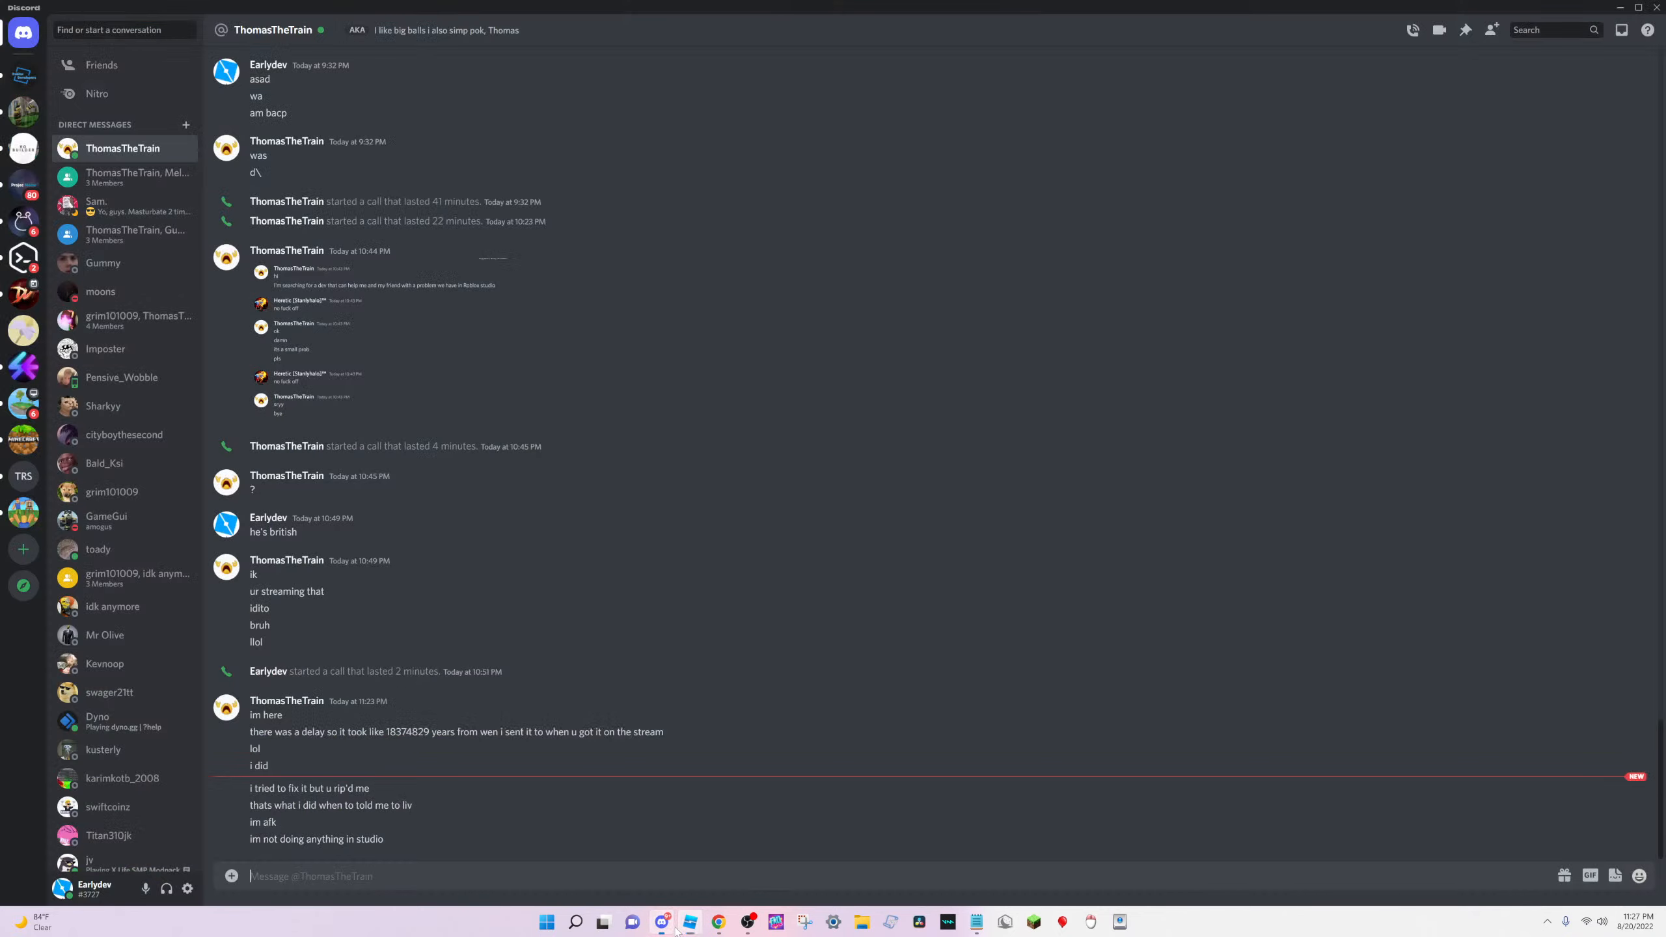
click(856, 512)
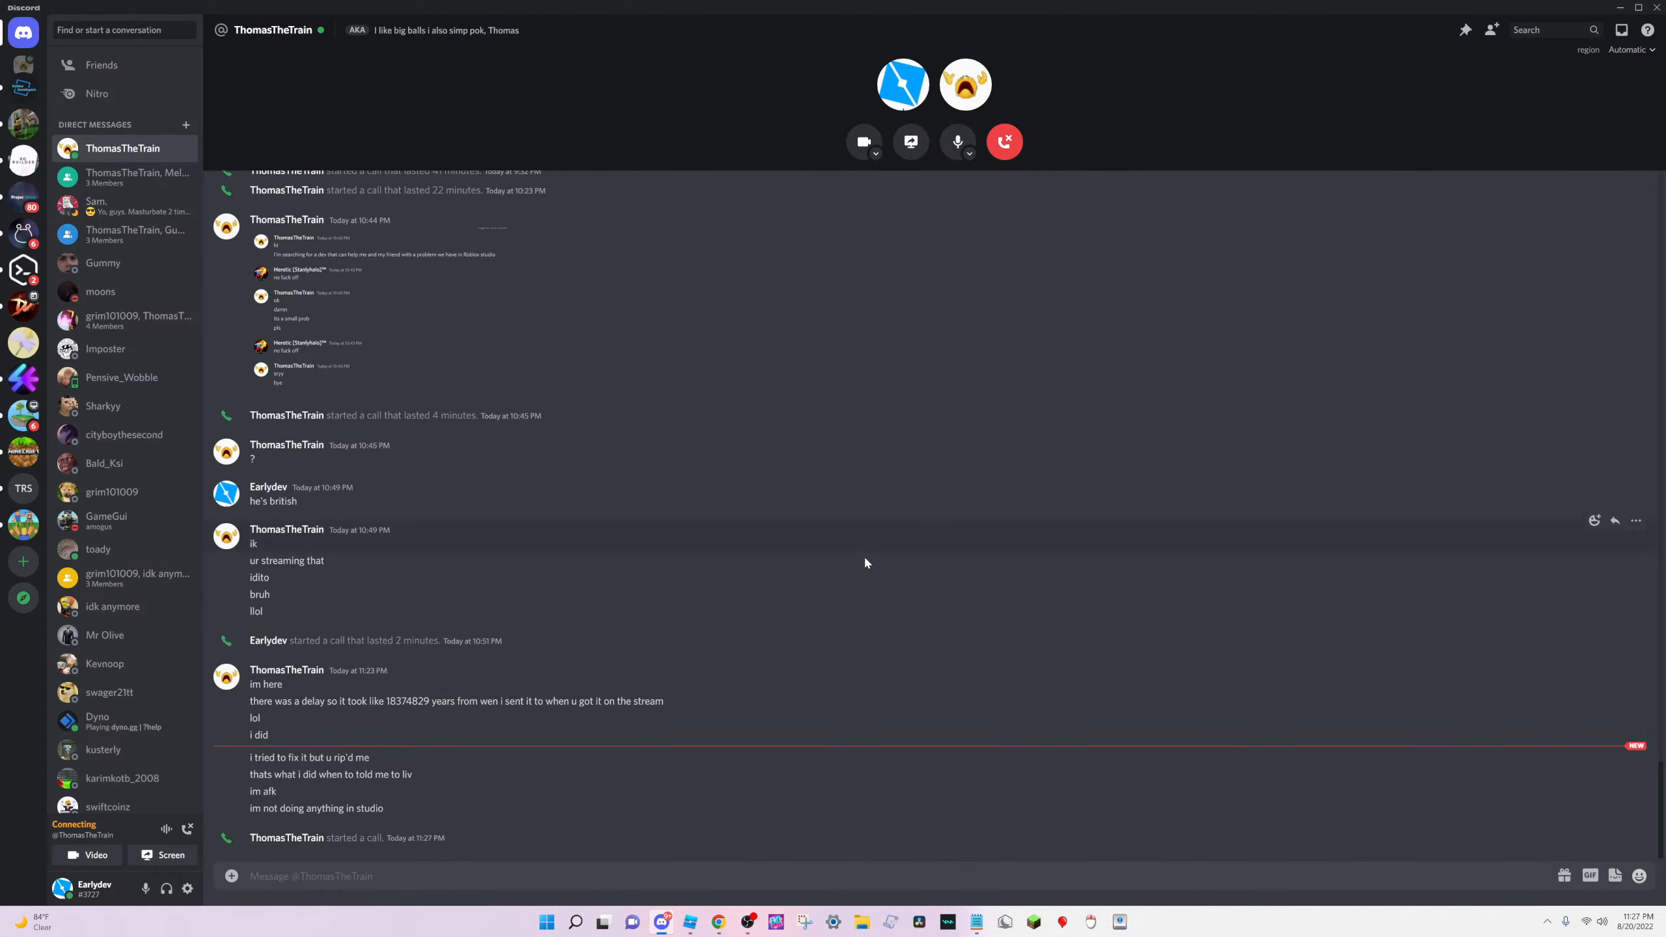
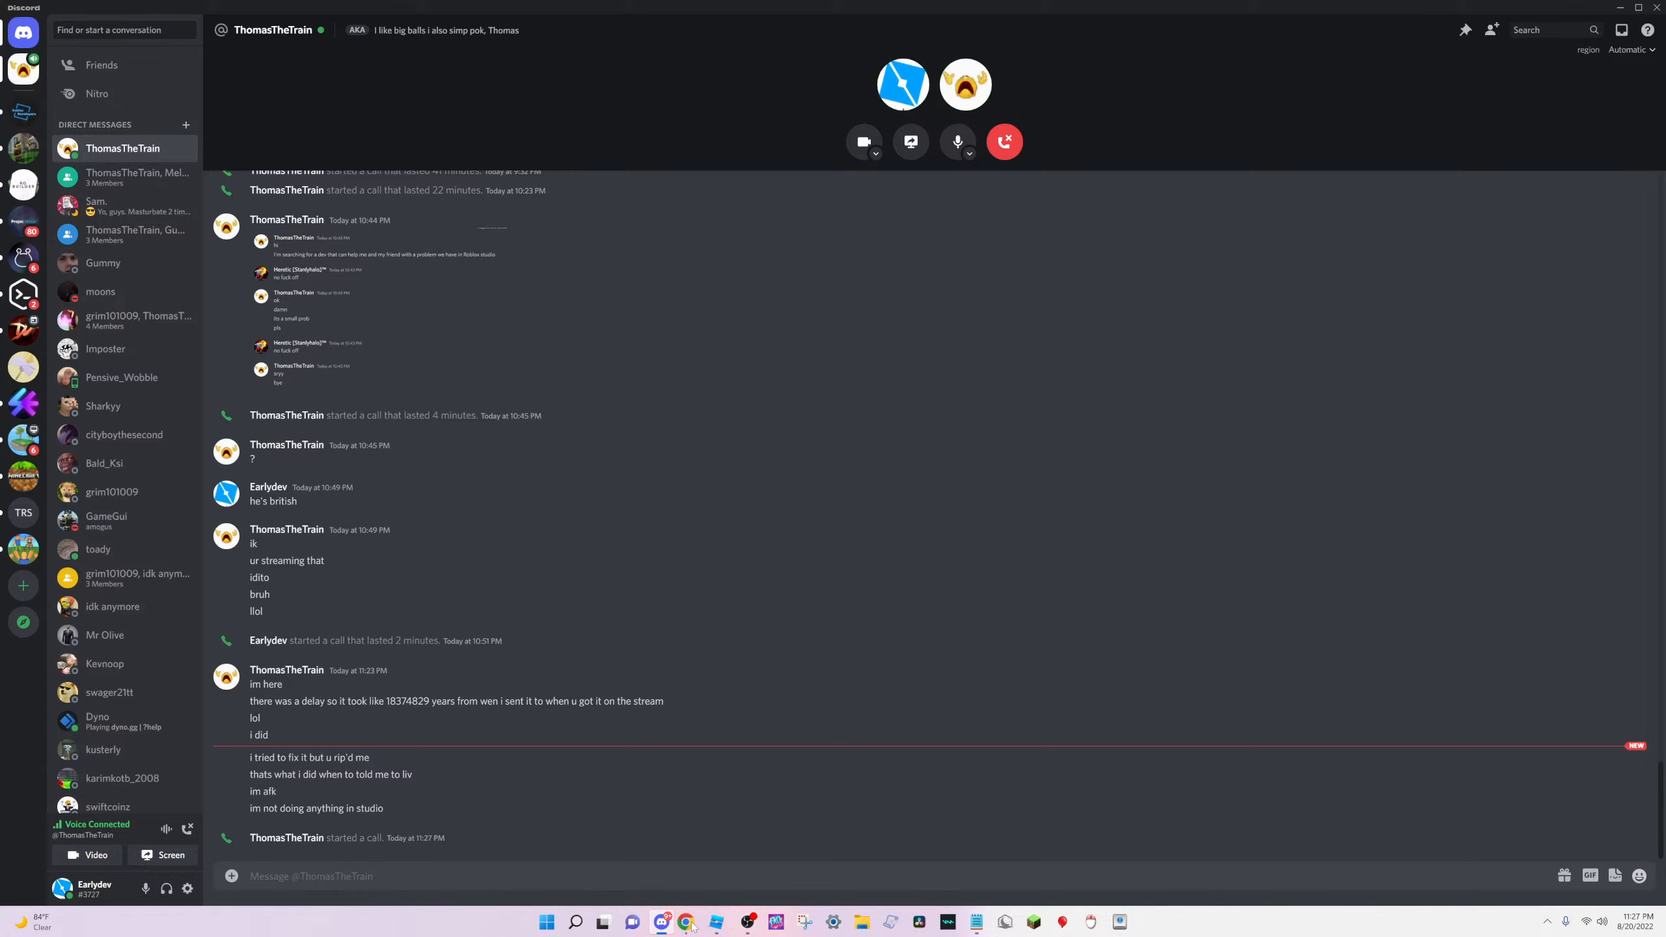
Switch to Chrome and open the Roblox home page to look at what friends are playing
click(689, 922)
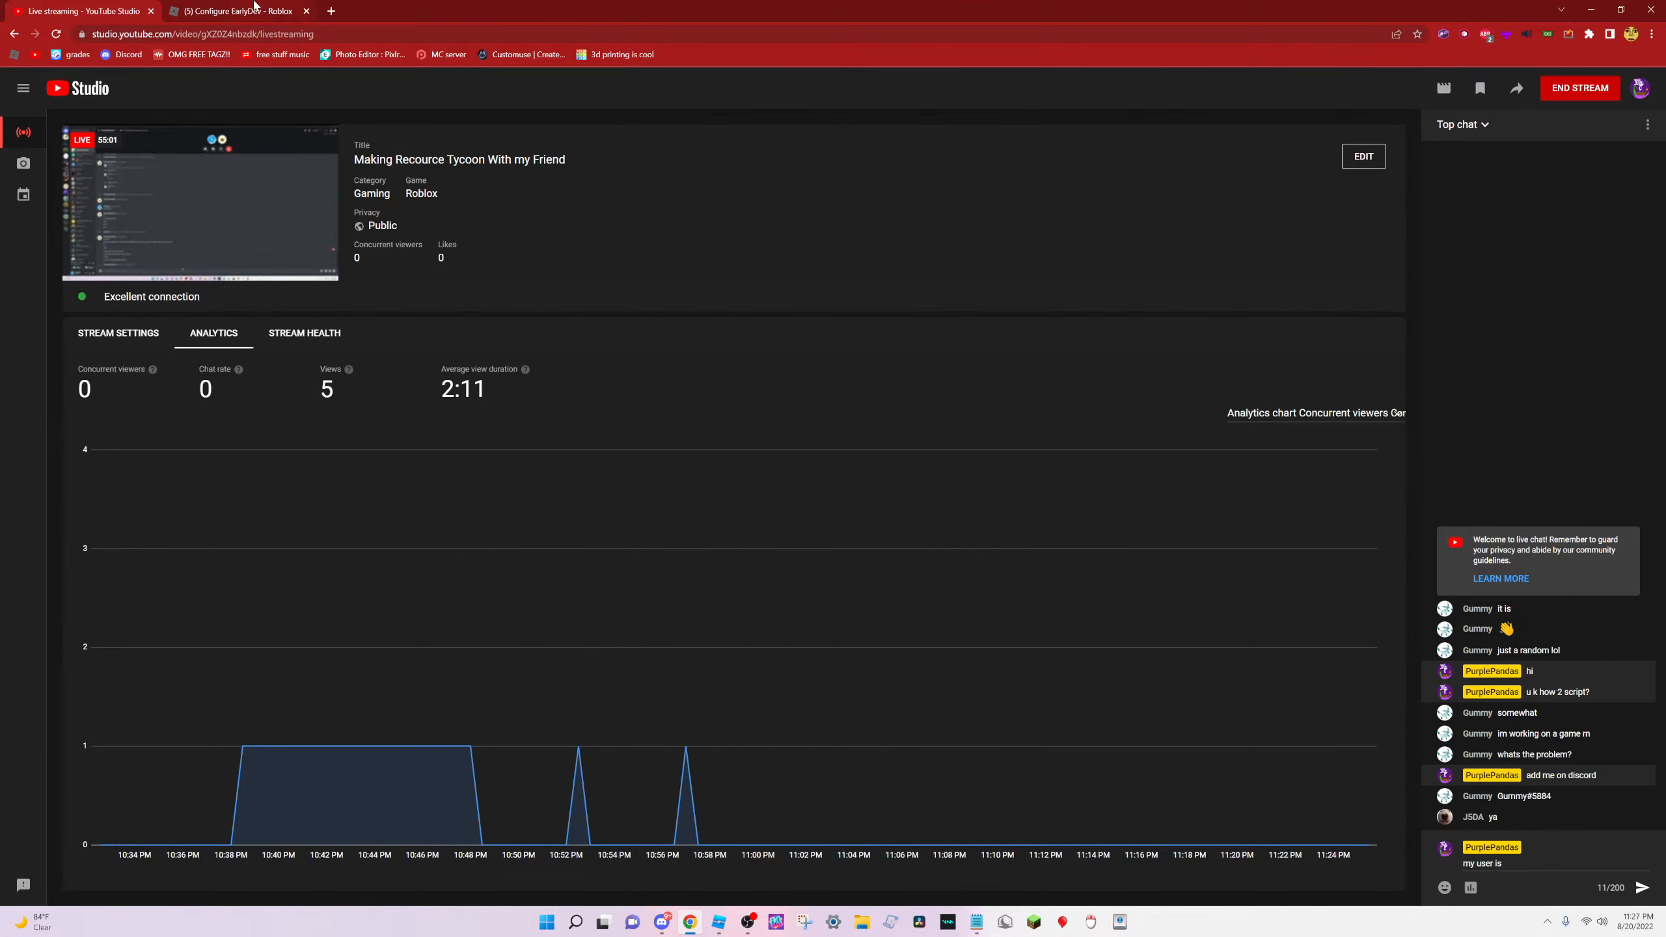
click(242, 11)
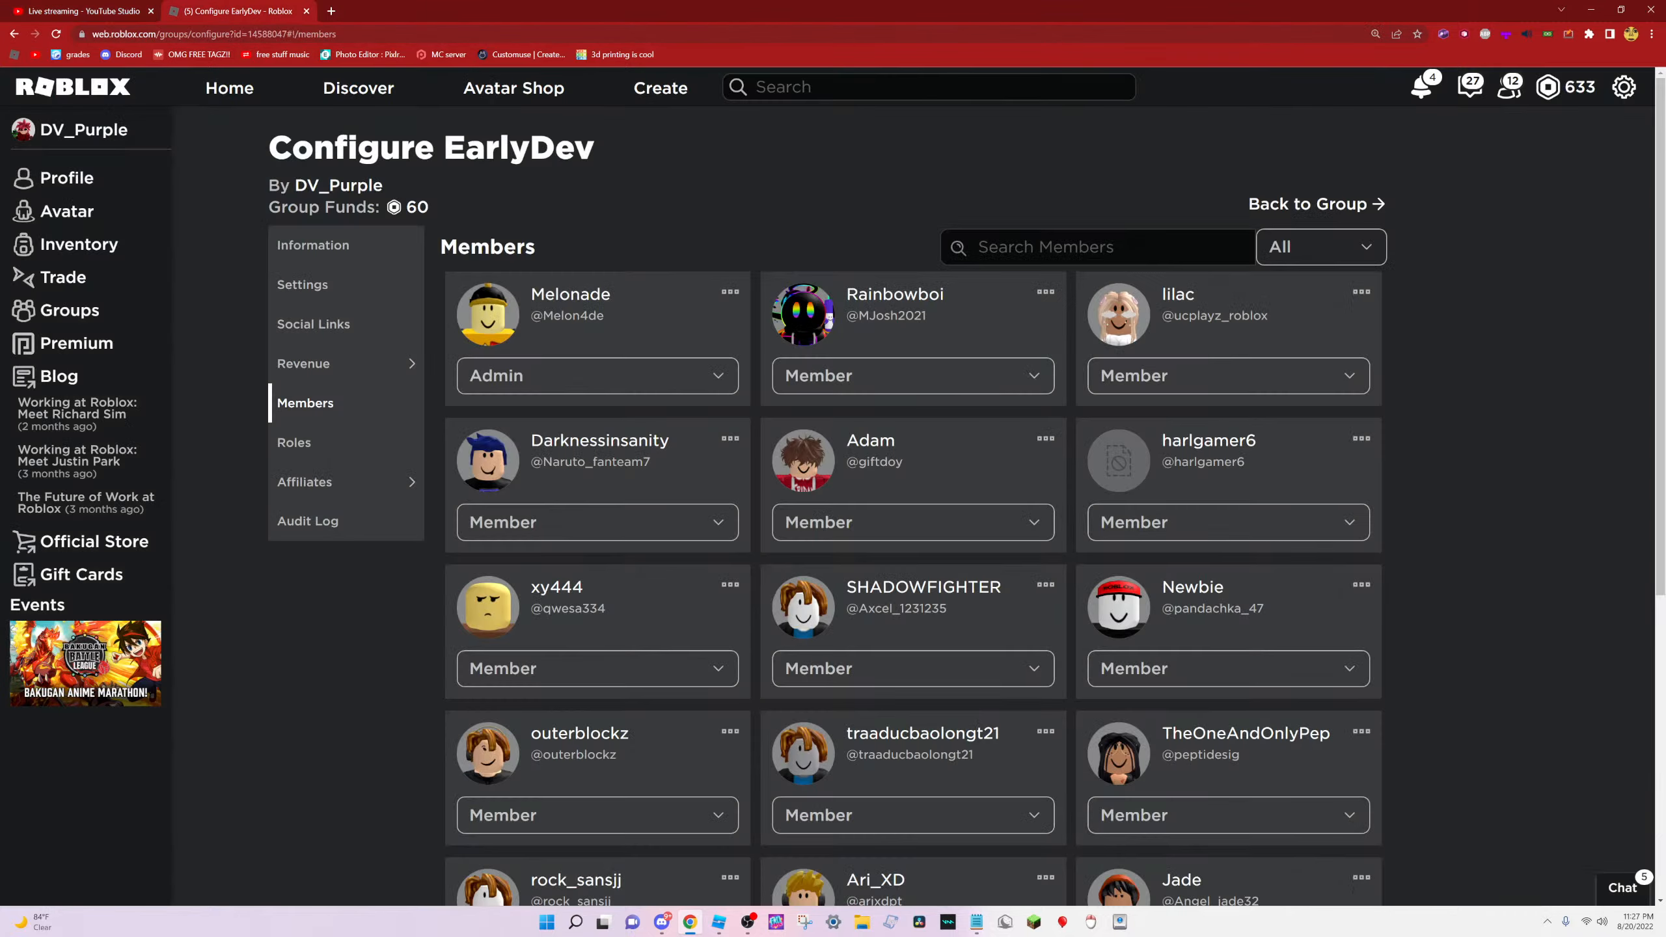
click(93, 86)
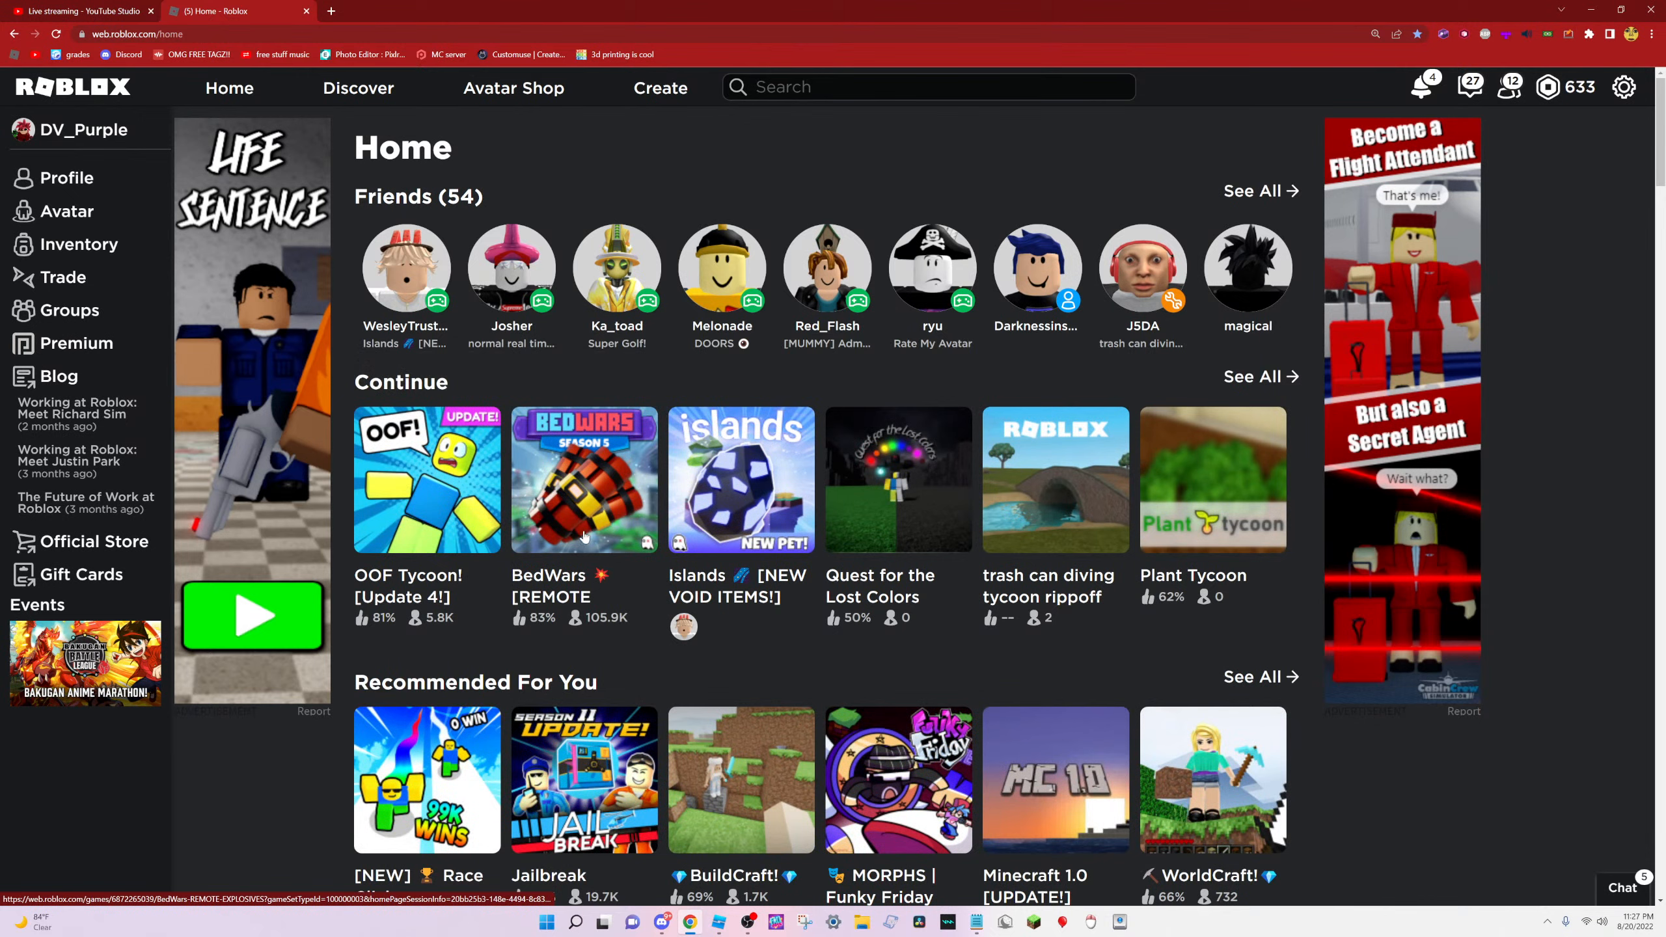
mouse_move(750, 304)
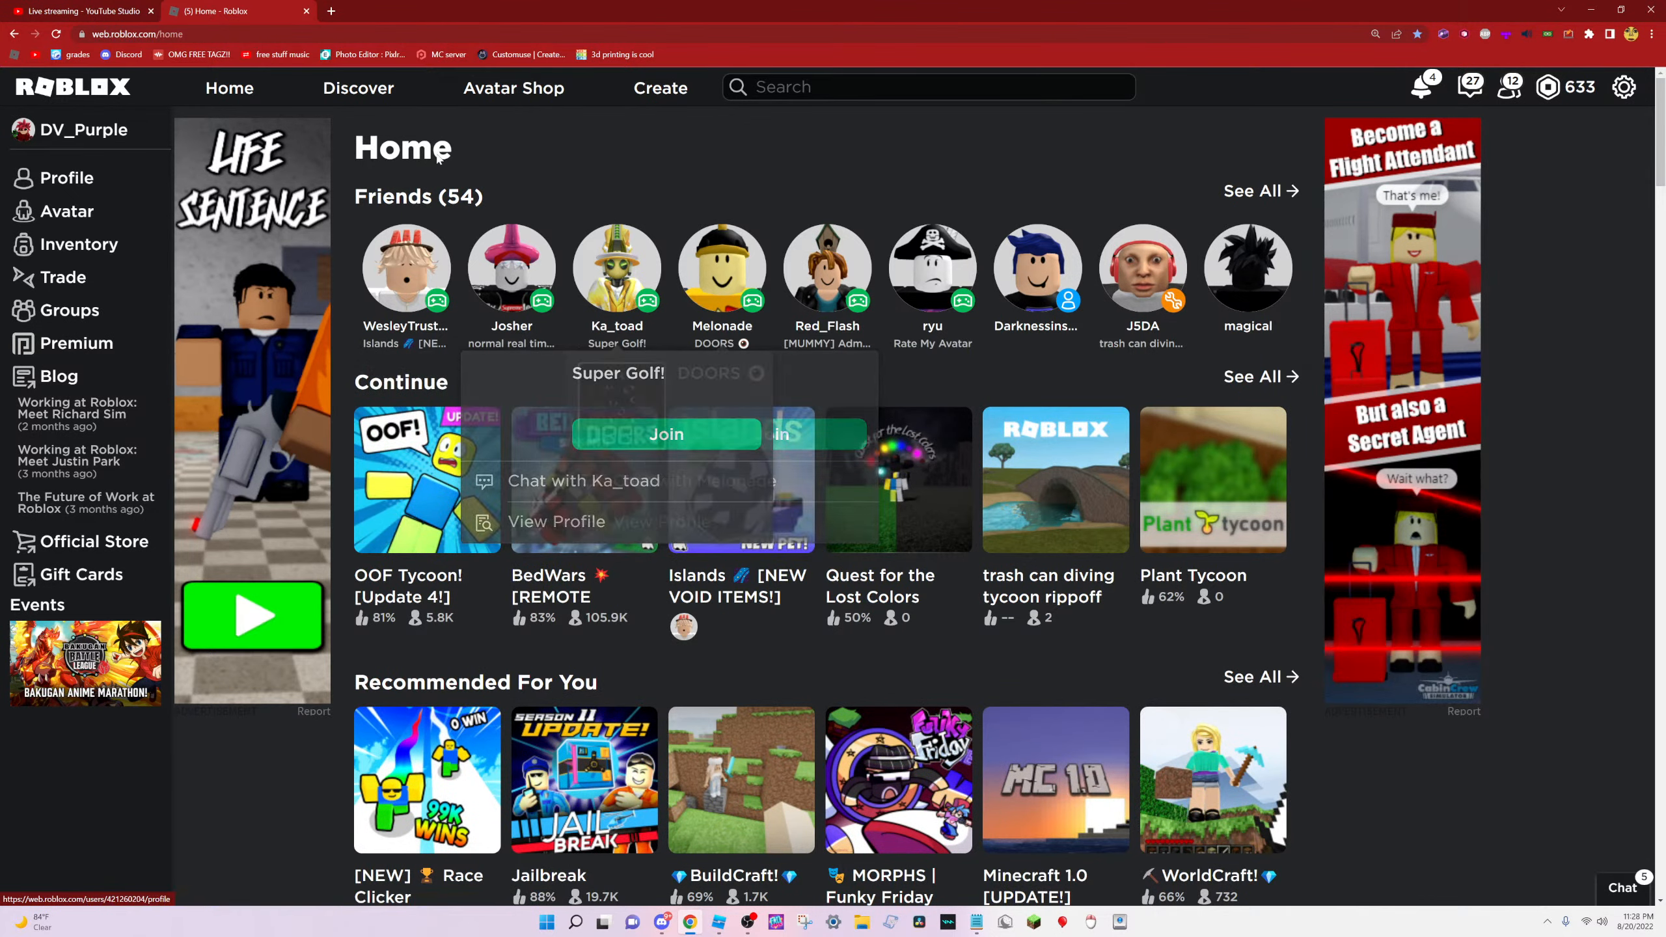
Open YouTube in a new browser tab and search for "alvinbloxs"
click(332, 11)
click(35, 55)
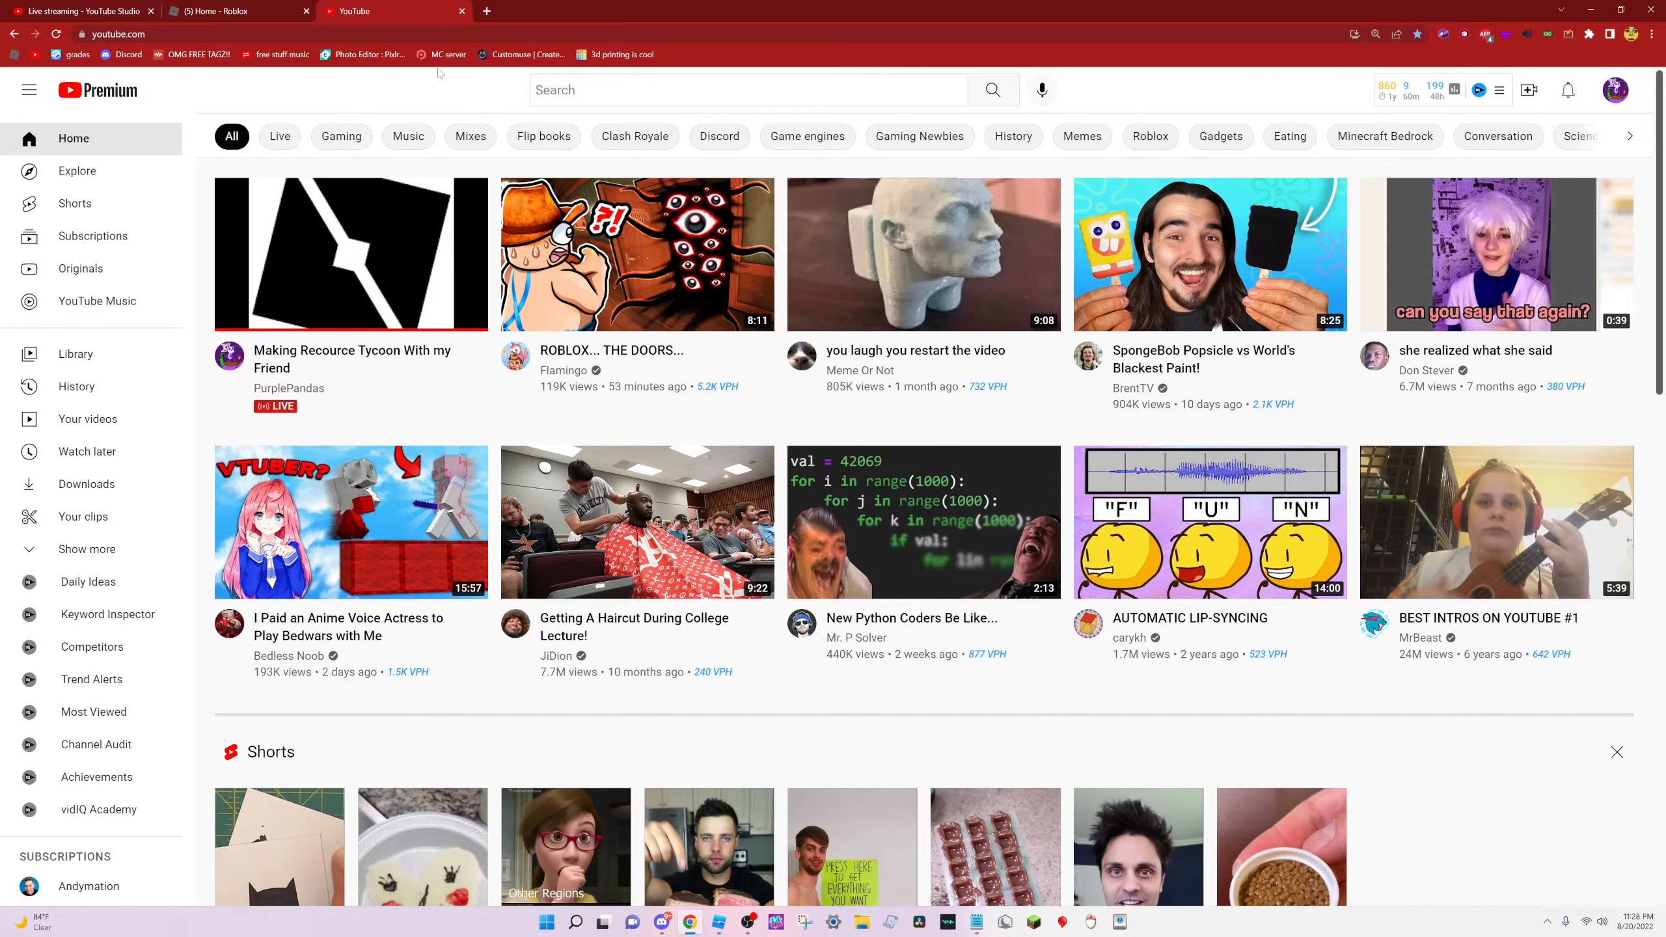
text(/alvinbl)
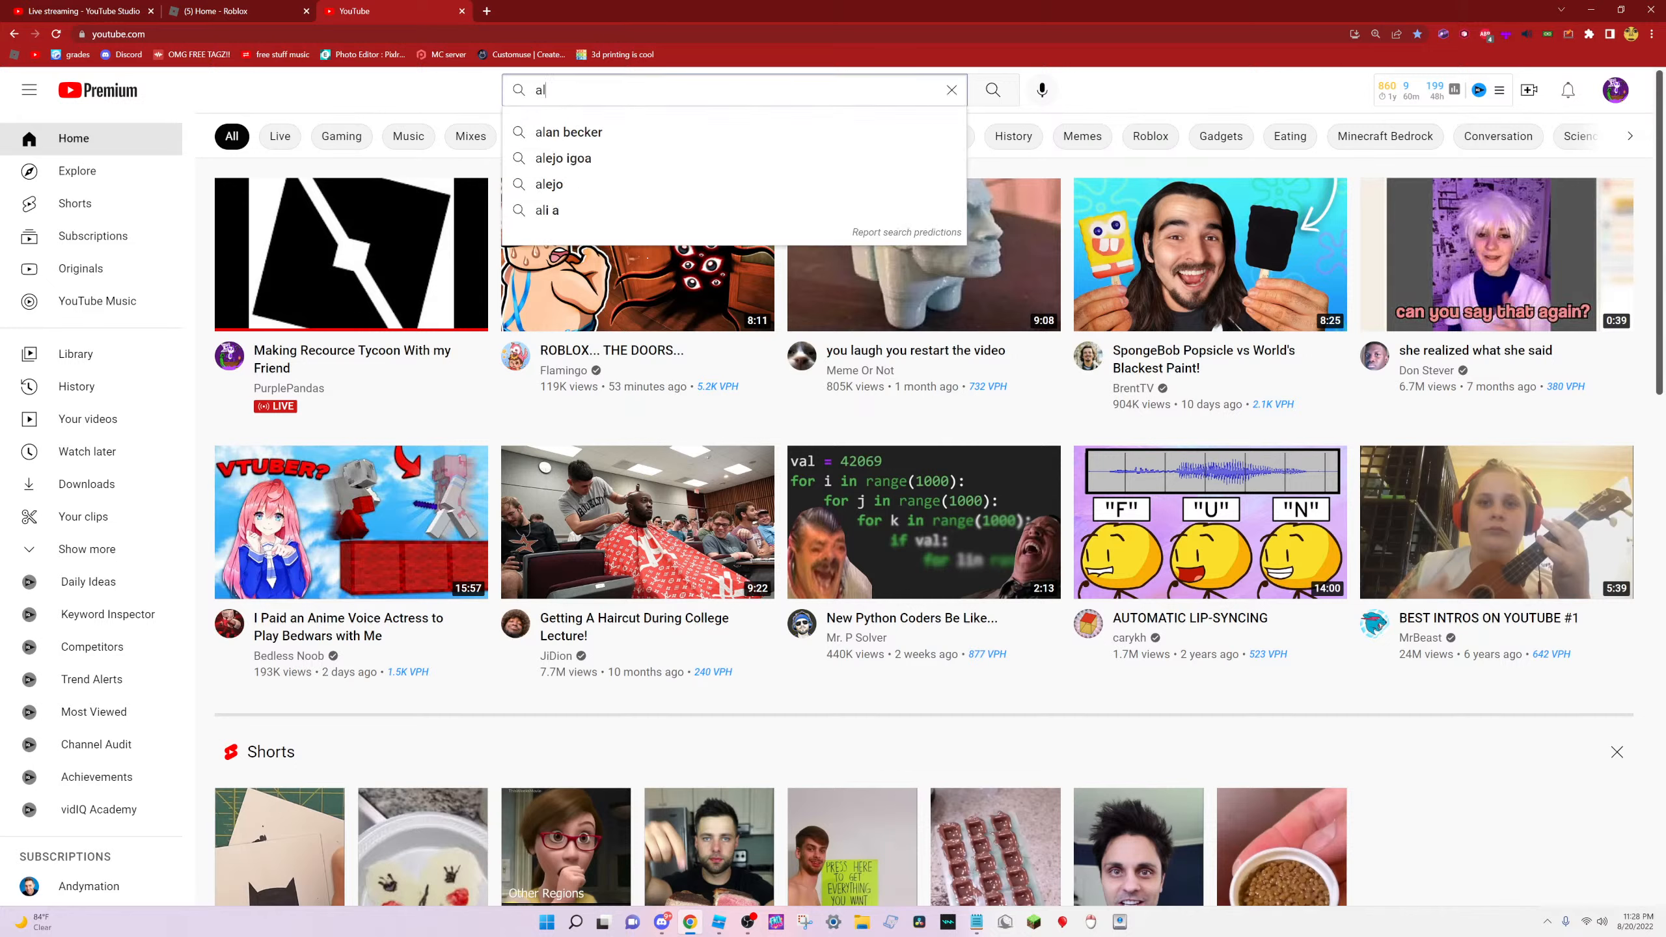
text(oxs)
key(Return)
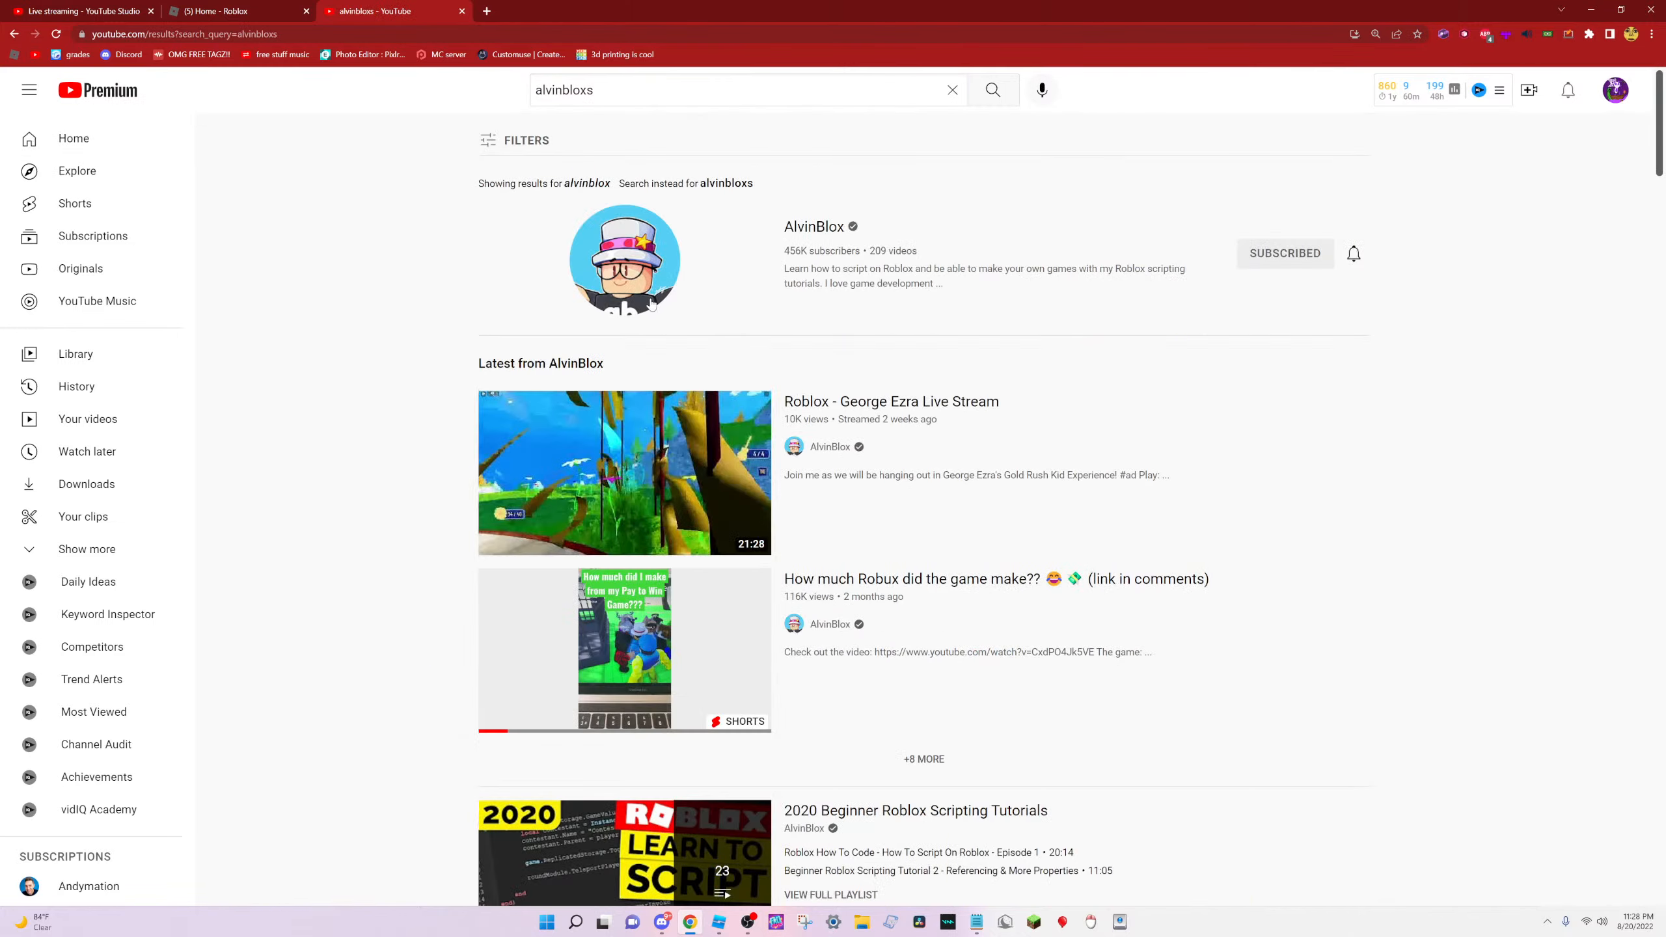
Open the AlvinBlox channel's playlists and play the "2020 Beginner Roblox Scripting Tutorials" playlist
click(651, 304)
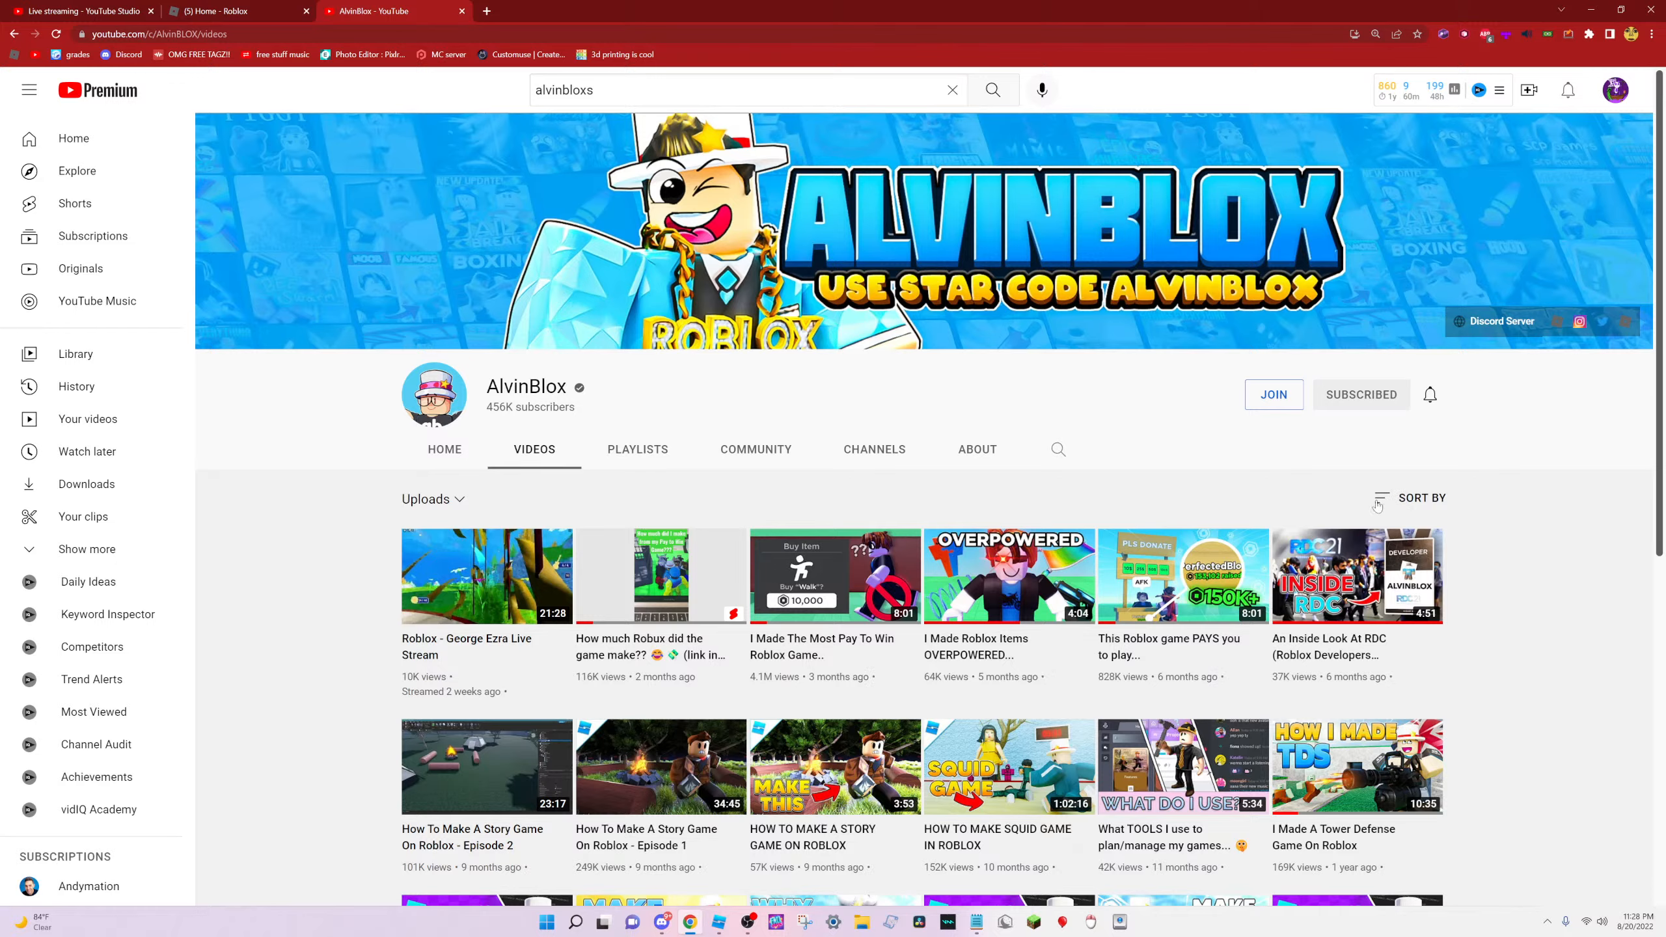
click(637, 453)
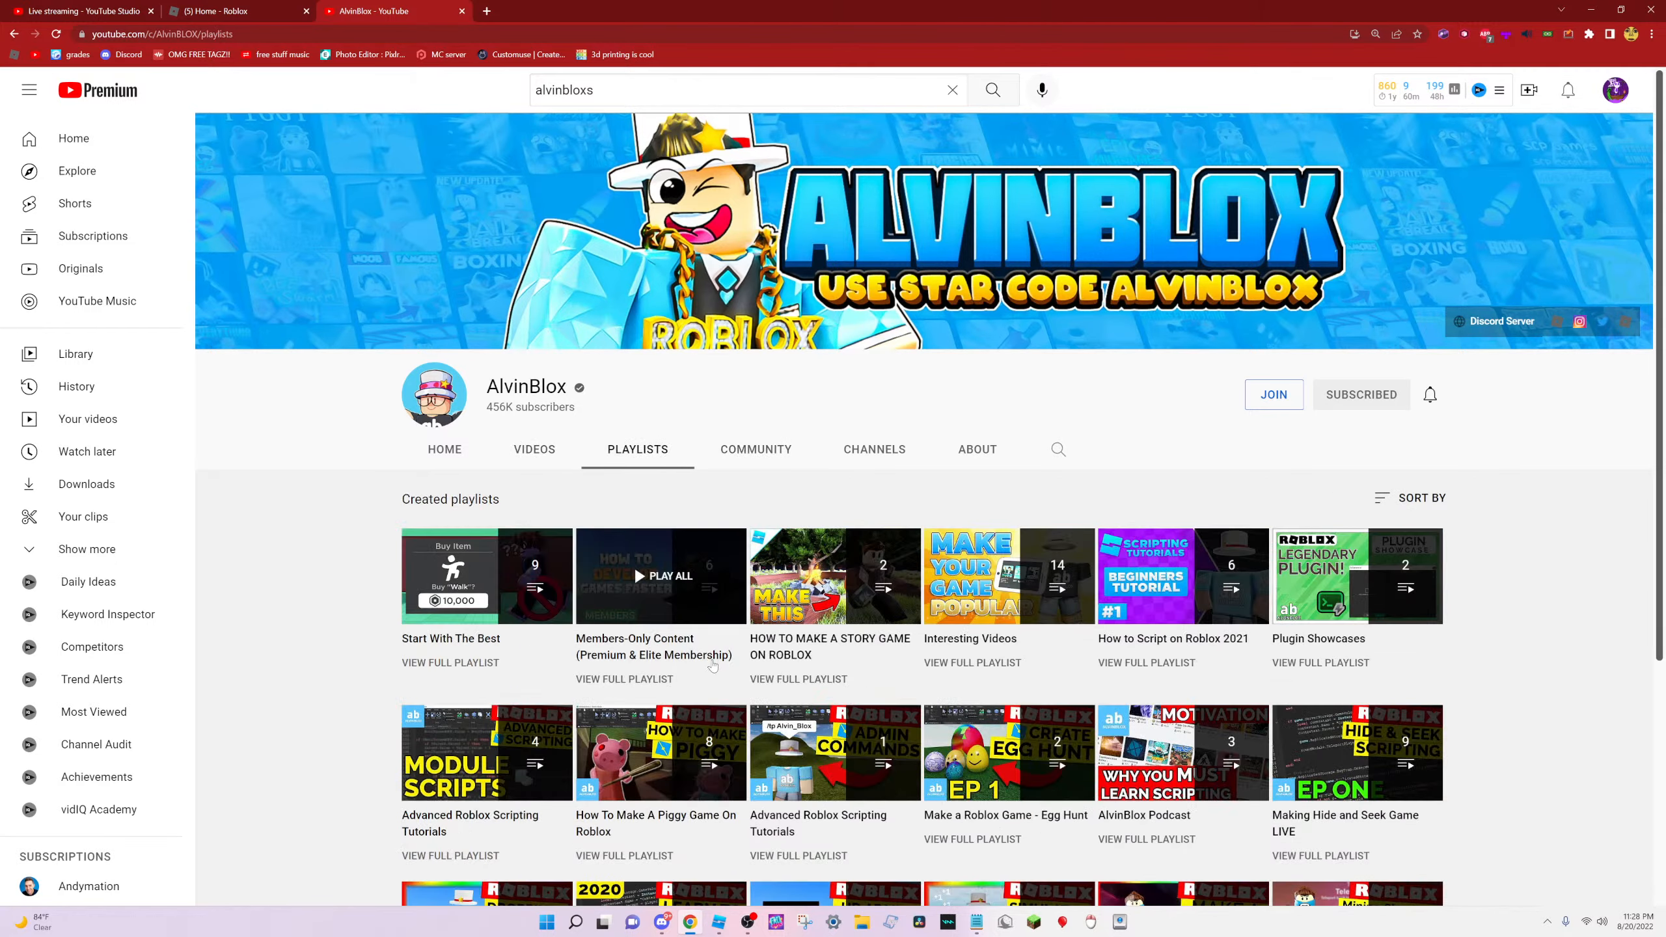
scroll(713, 665, down, 5)
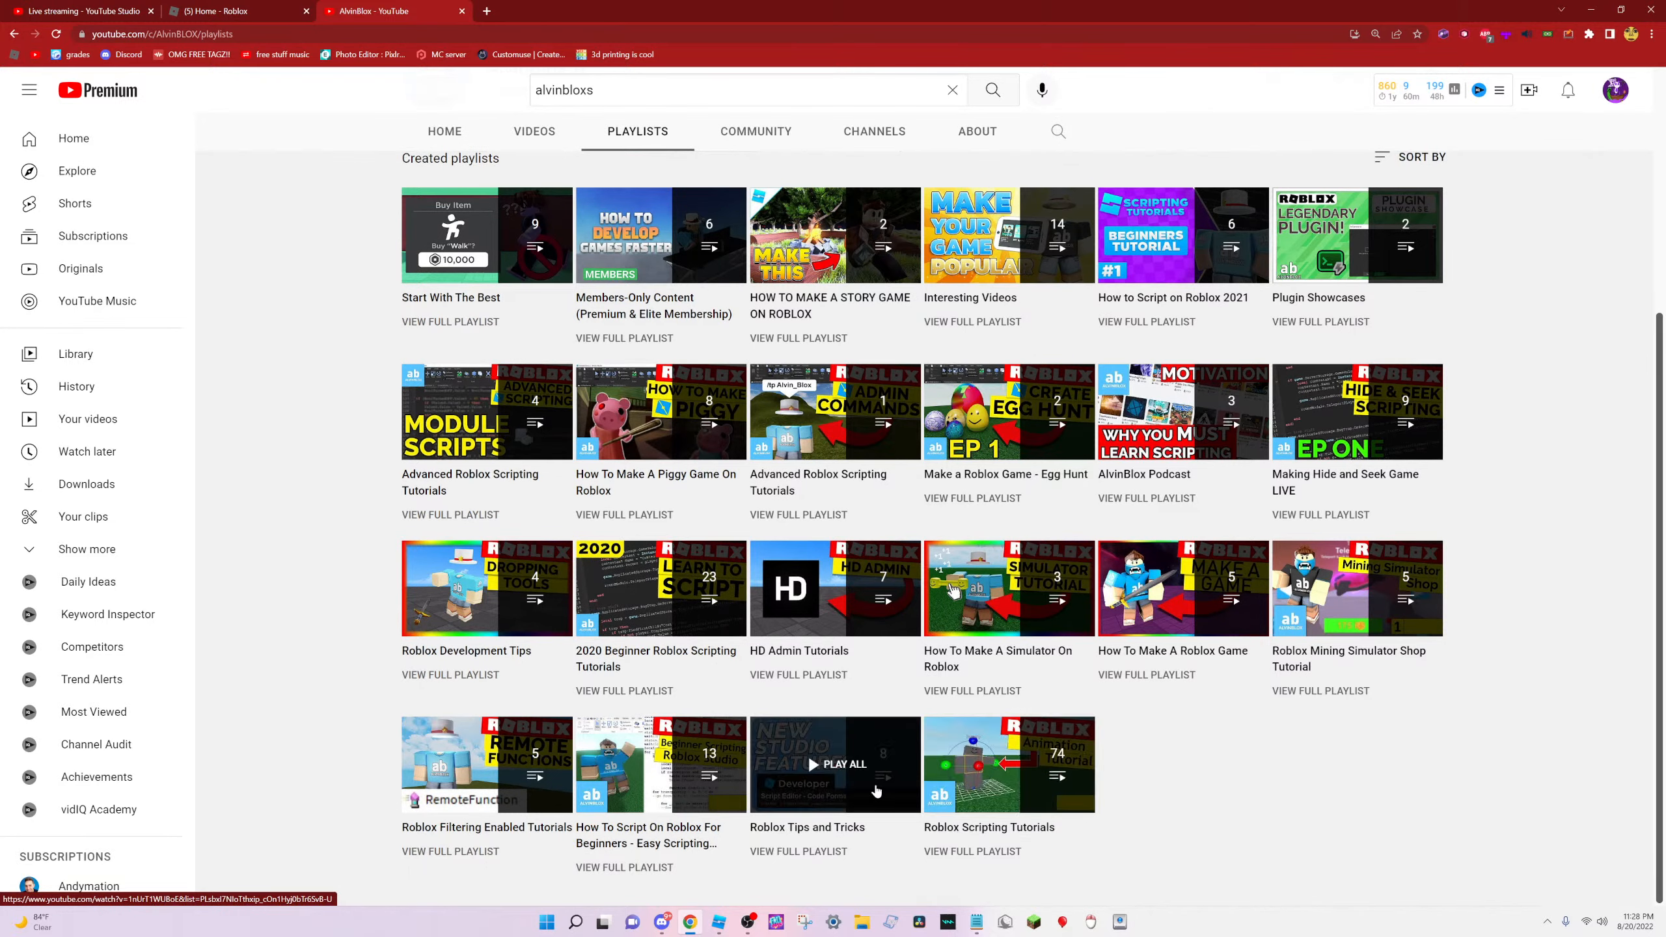
click(642, 630)
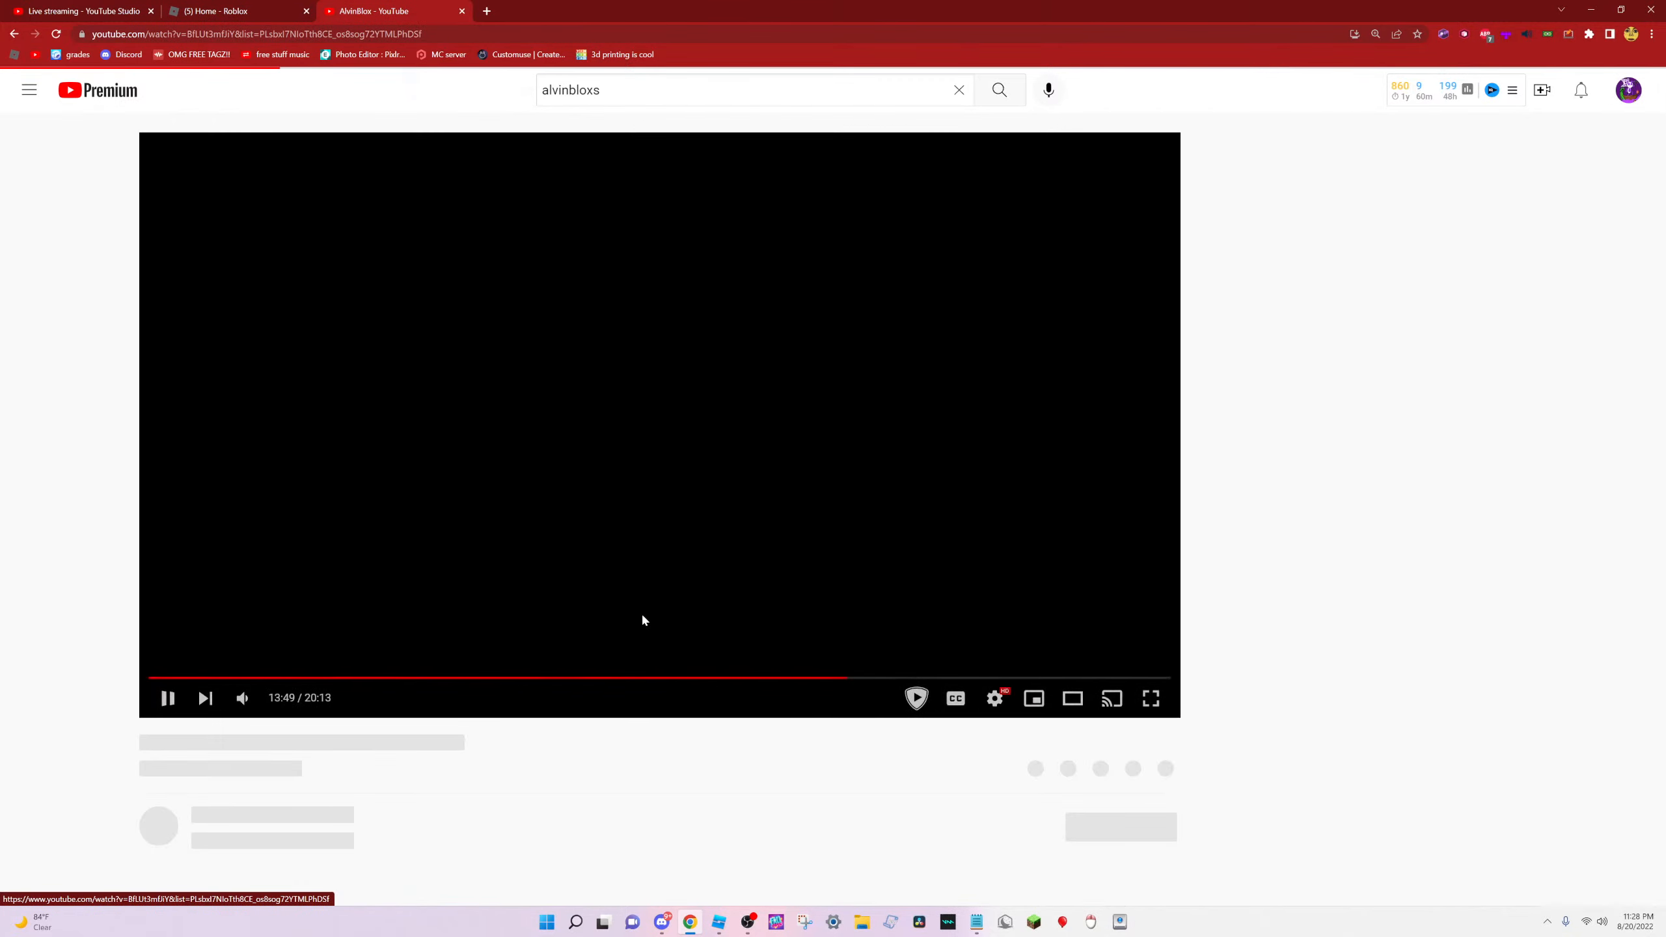
Look through the scripting playlist's videos and check the live stream dashboard in YouTube Studio
scroll(1457, 550, down, 11)
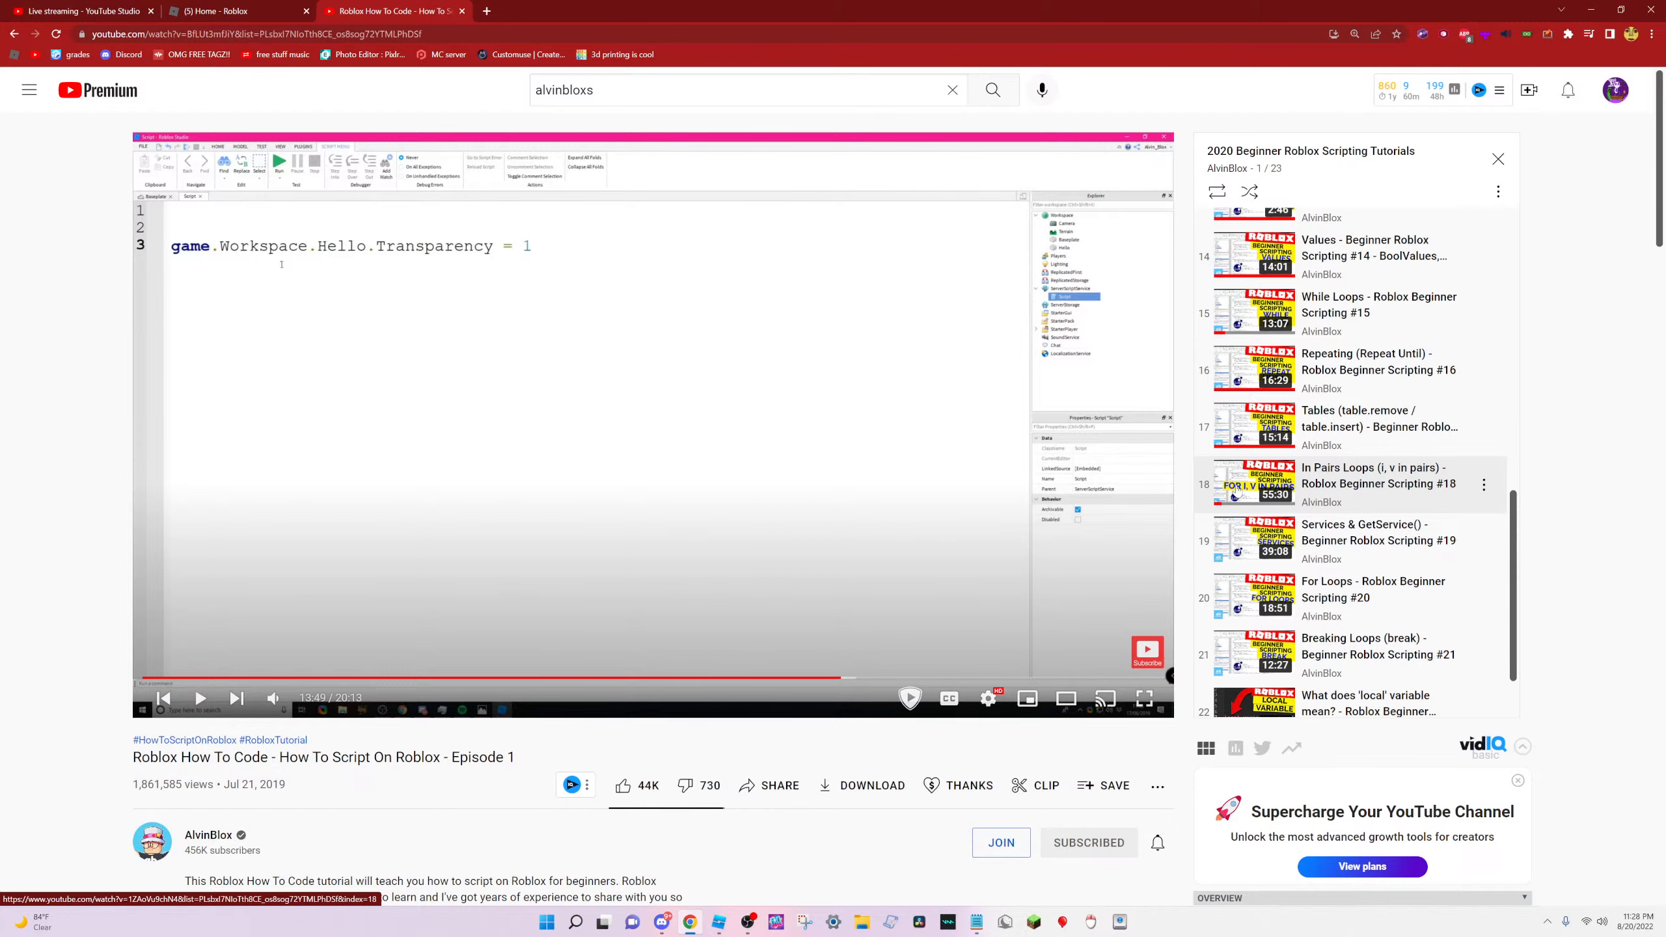
click(66, 15)
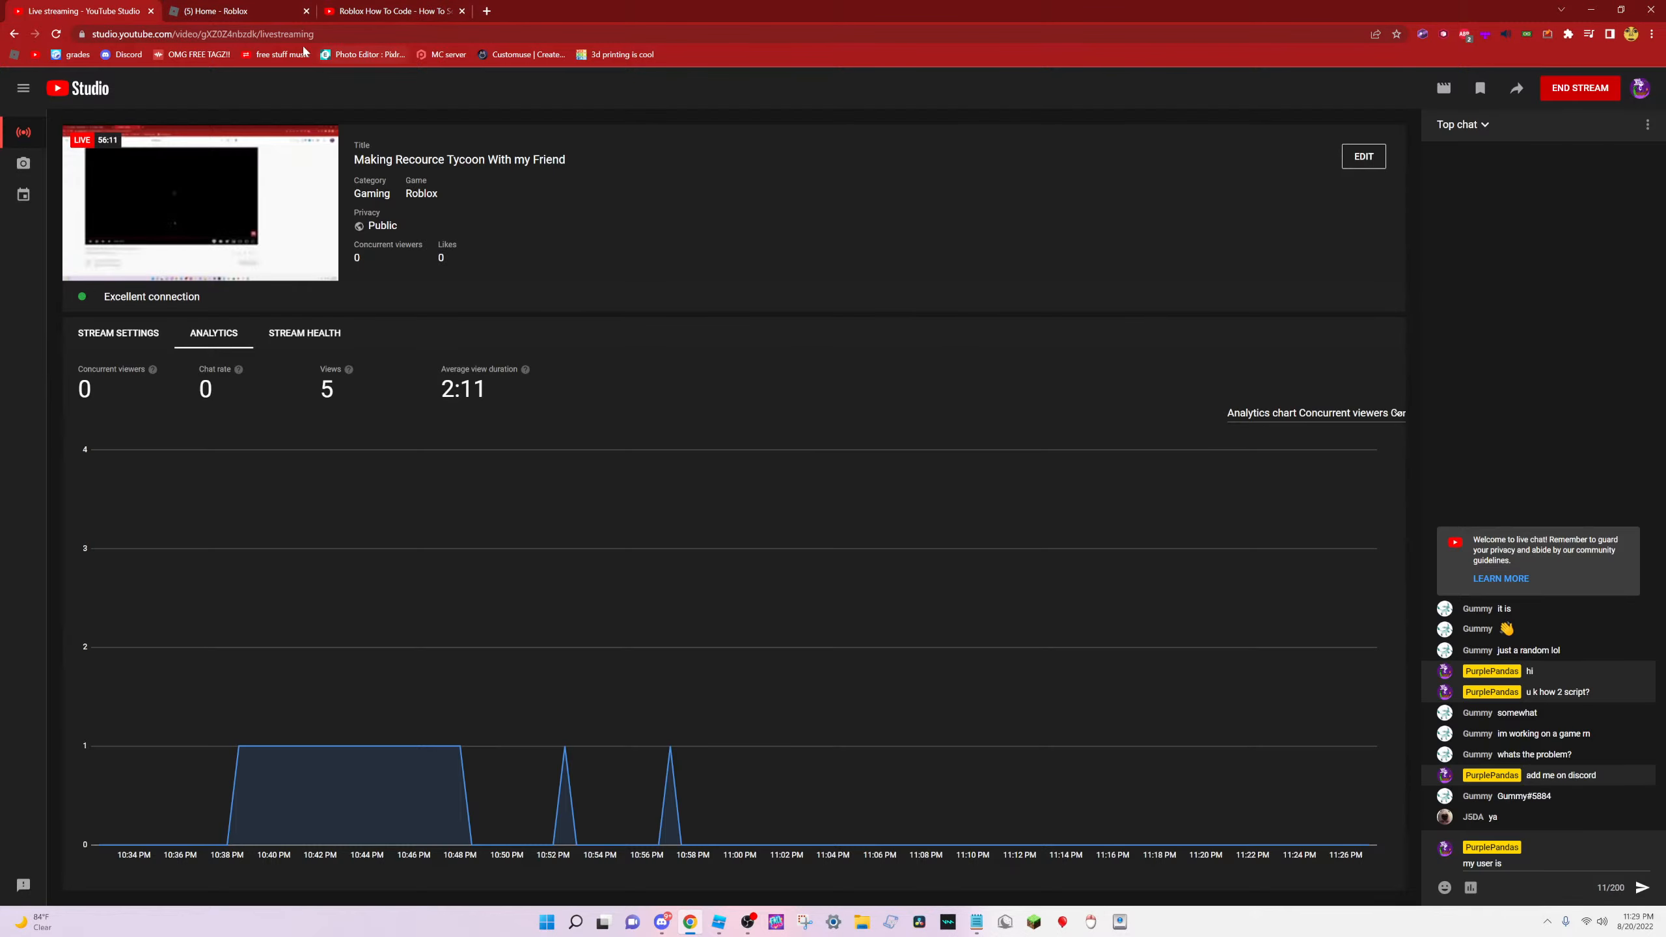
click(662, 922)
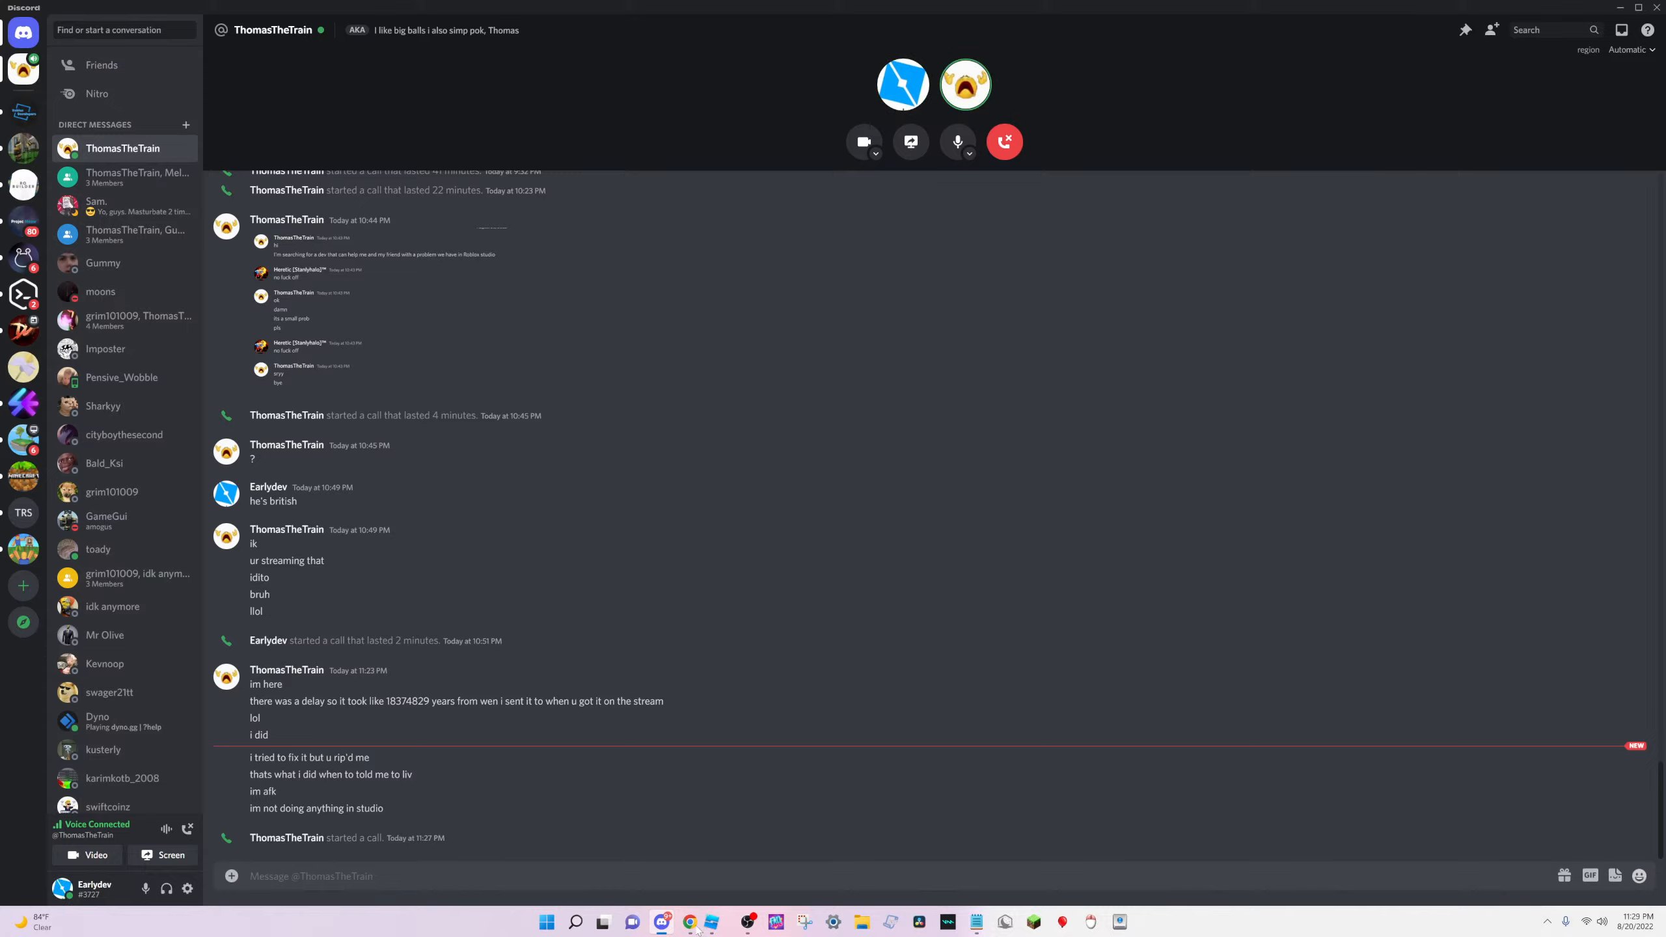
Switch to Roblox Studio and look over the tycoon map, including the coloured shelves, the road and the surrounding baseplate
drag(697, 930, 679, 931)
click(689, 925)
right_drag(676, 497, 678, 492)
scroll(676, 497, down, 3)
right_drag(559, 486, 559, 486)
right_drag(781, 650, 780, 649)
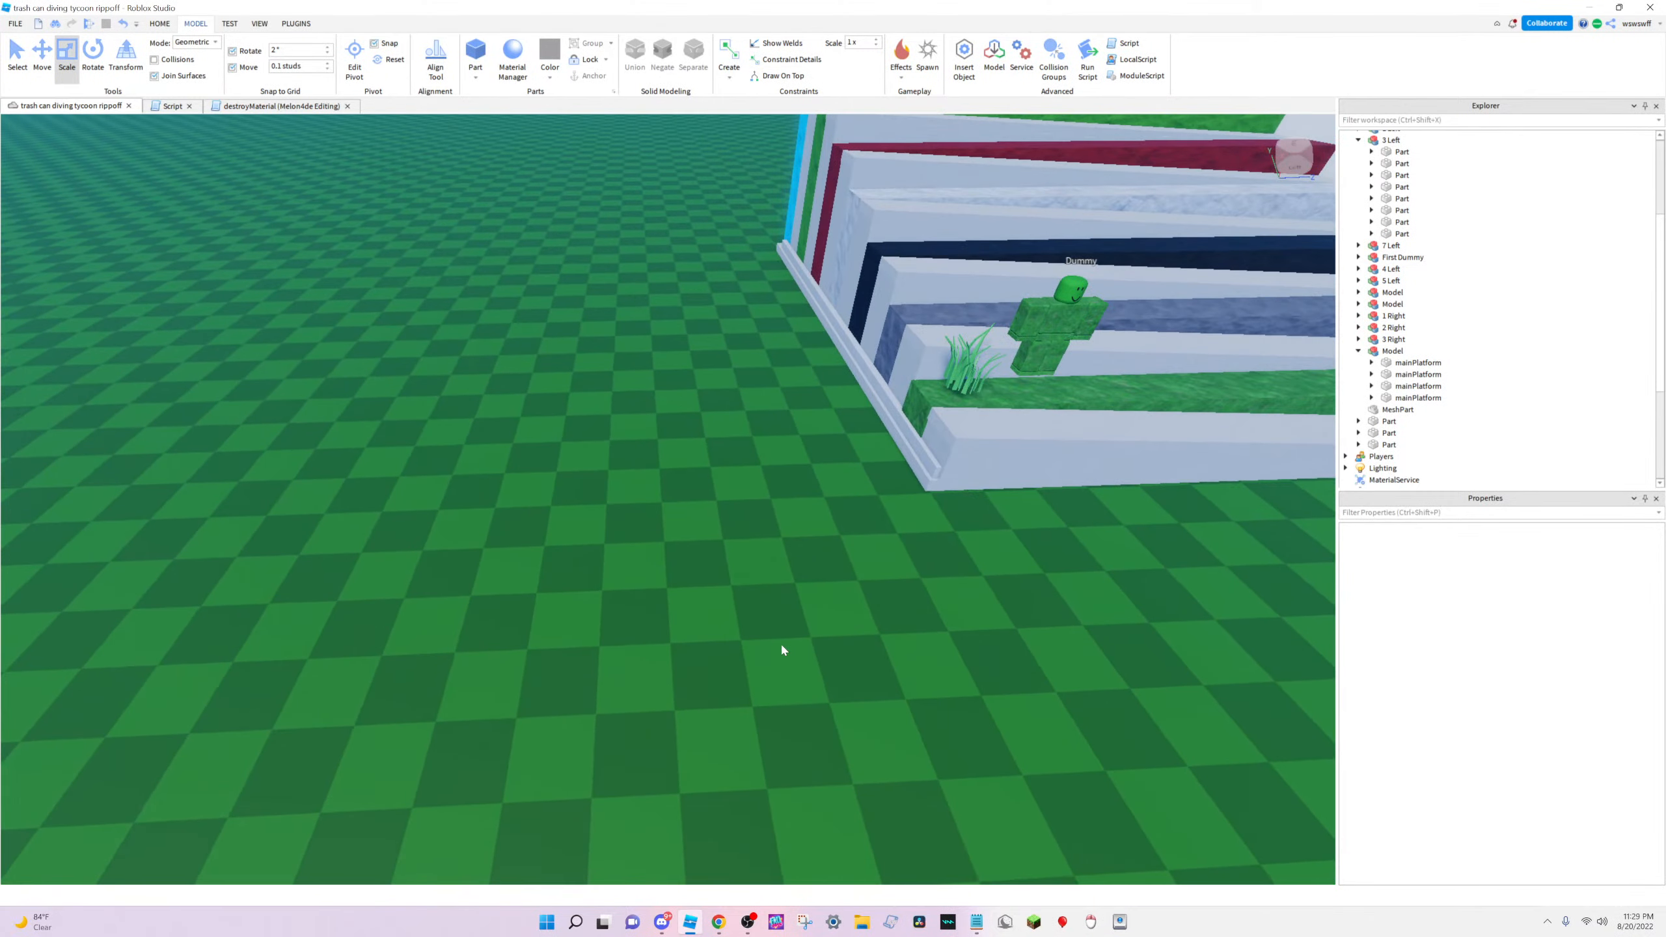
scroll(781, 645, down, 3)
right_drag(609, 580, 609, 580)
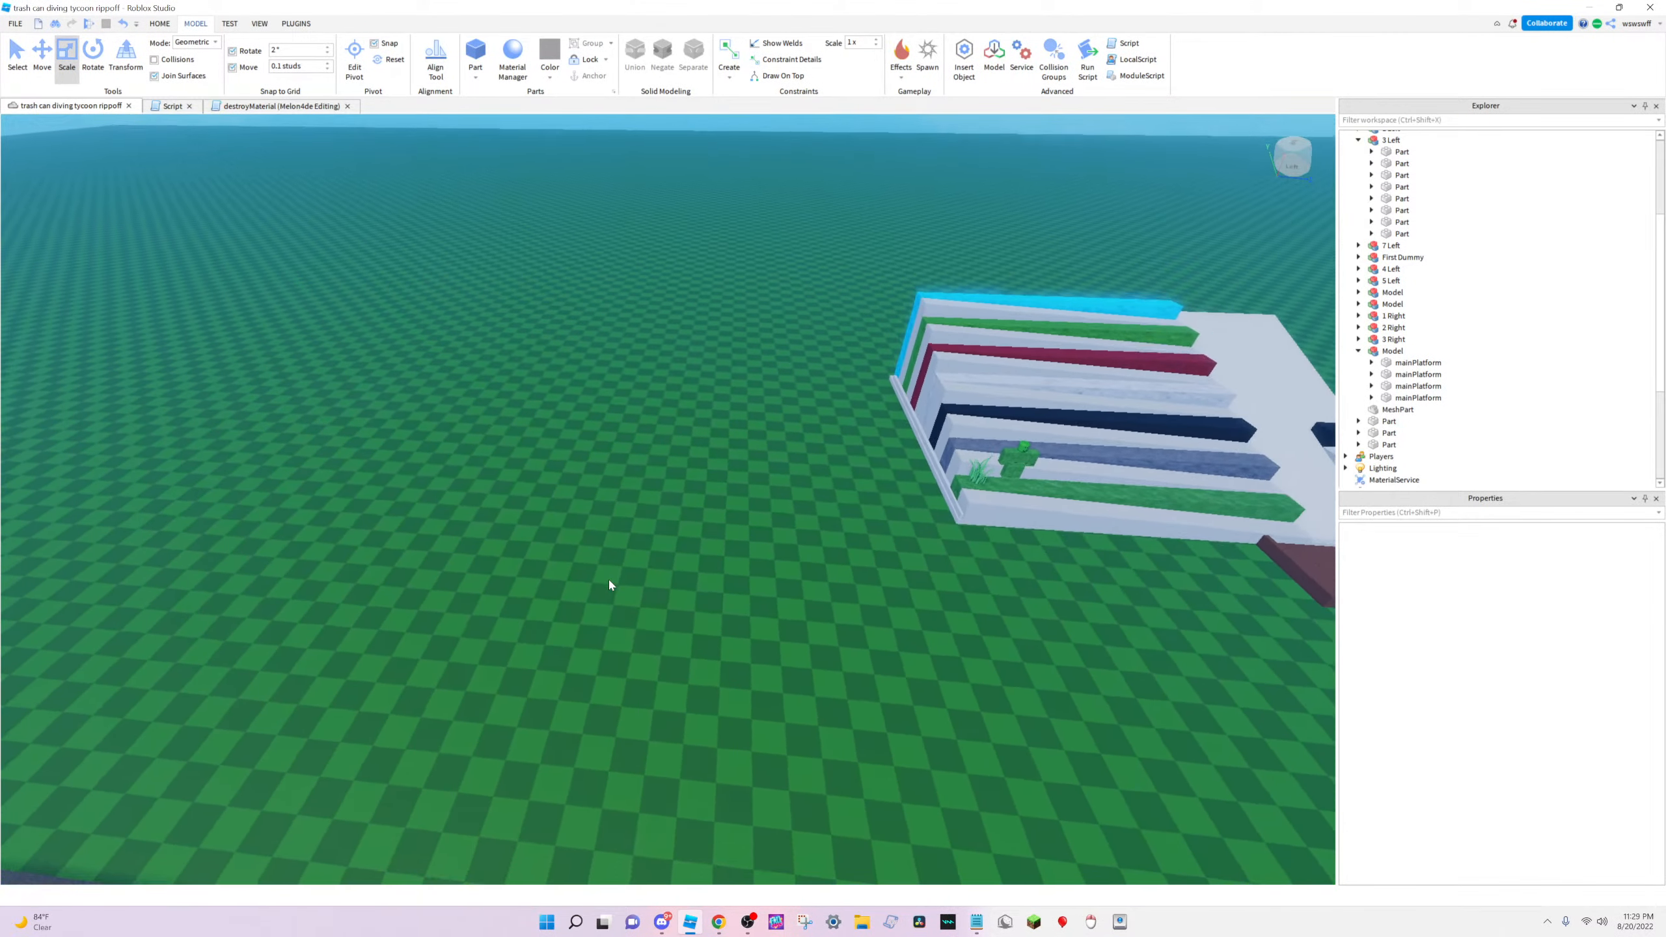
key(s)
key(a)
key(w)
key(a)
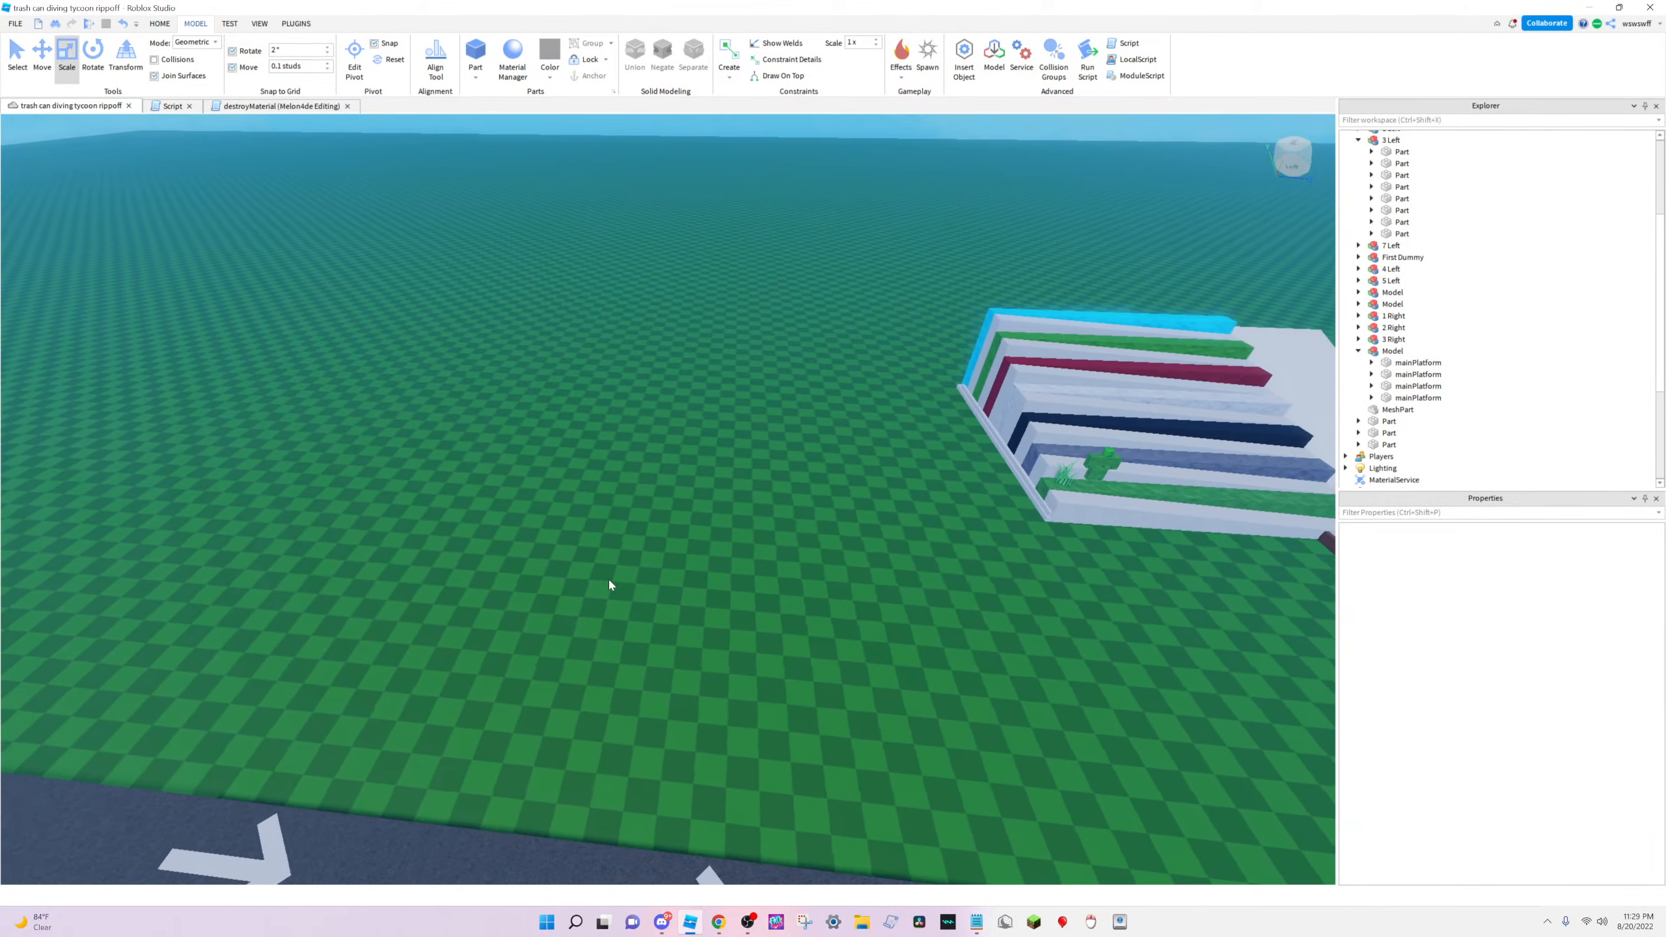
key(a)
key(w)
key(s)
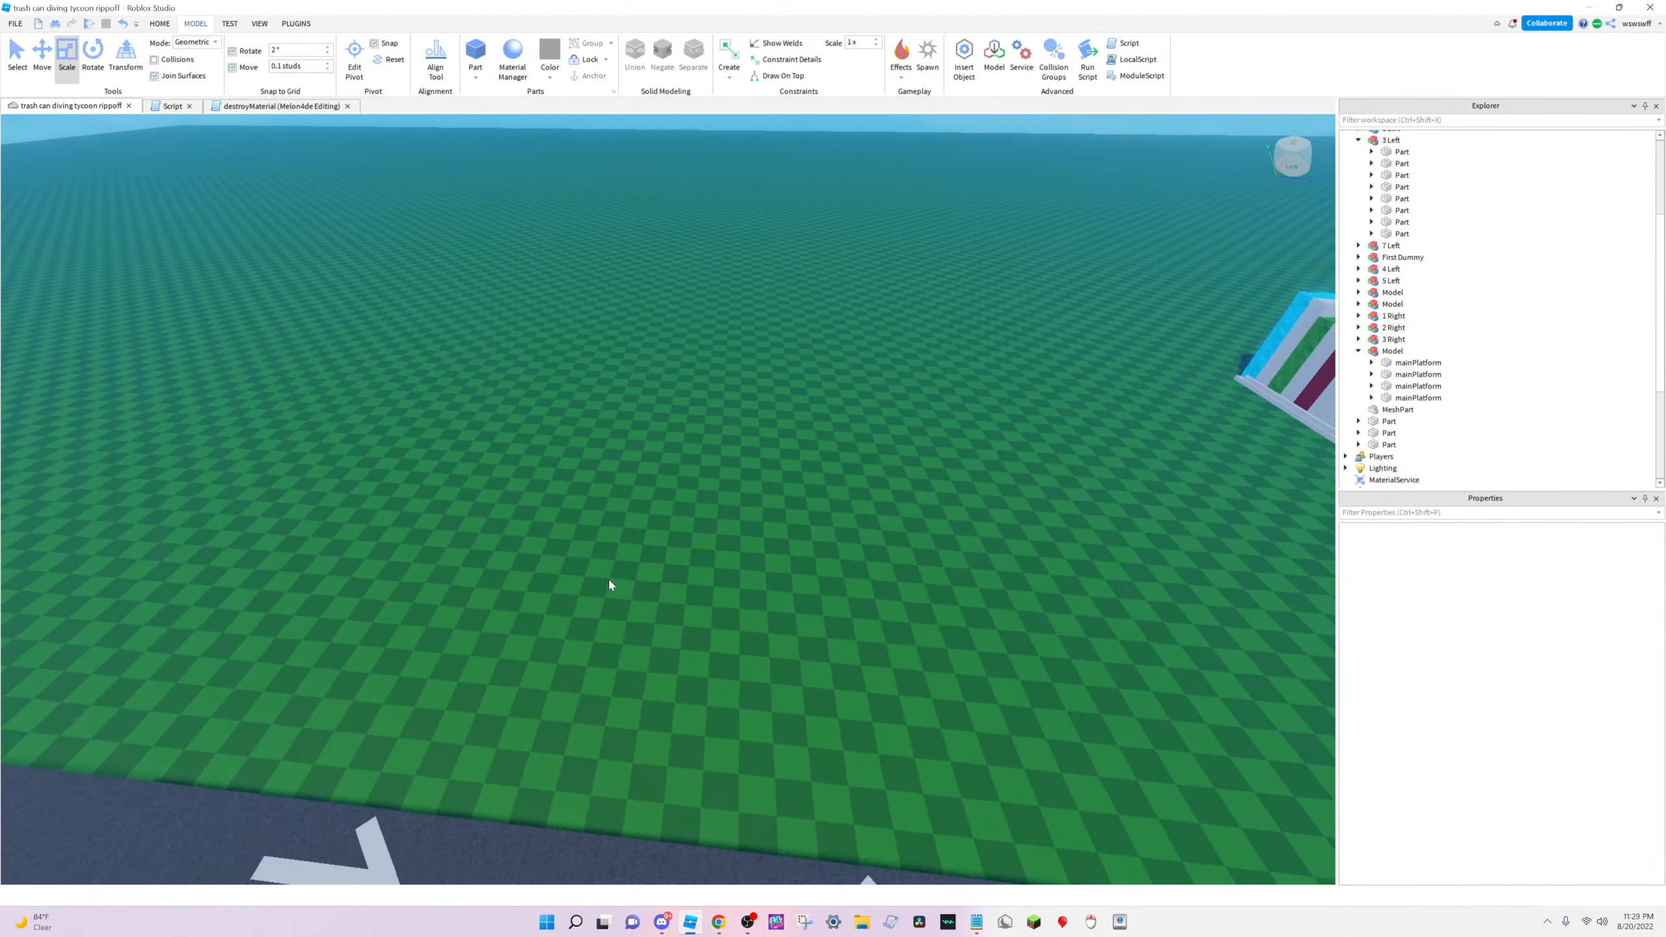
key(s)
right_drag(584, 707, 809, 597)
key(w)
key(a)
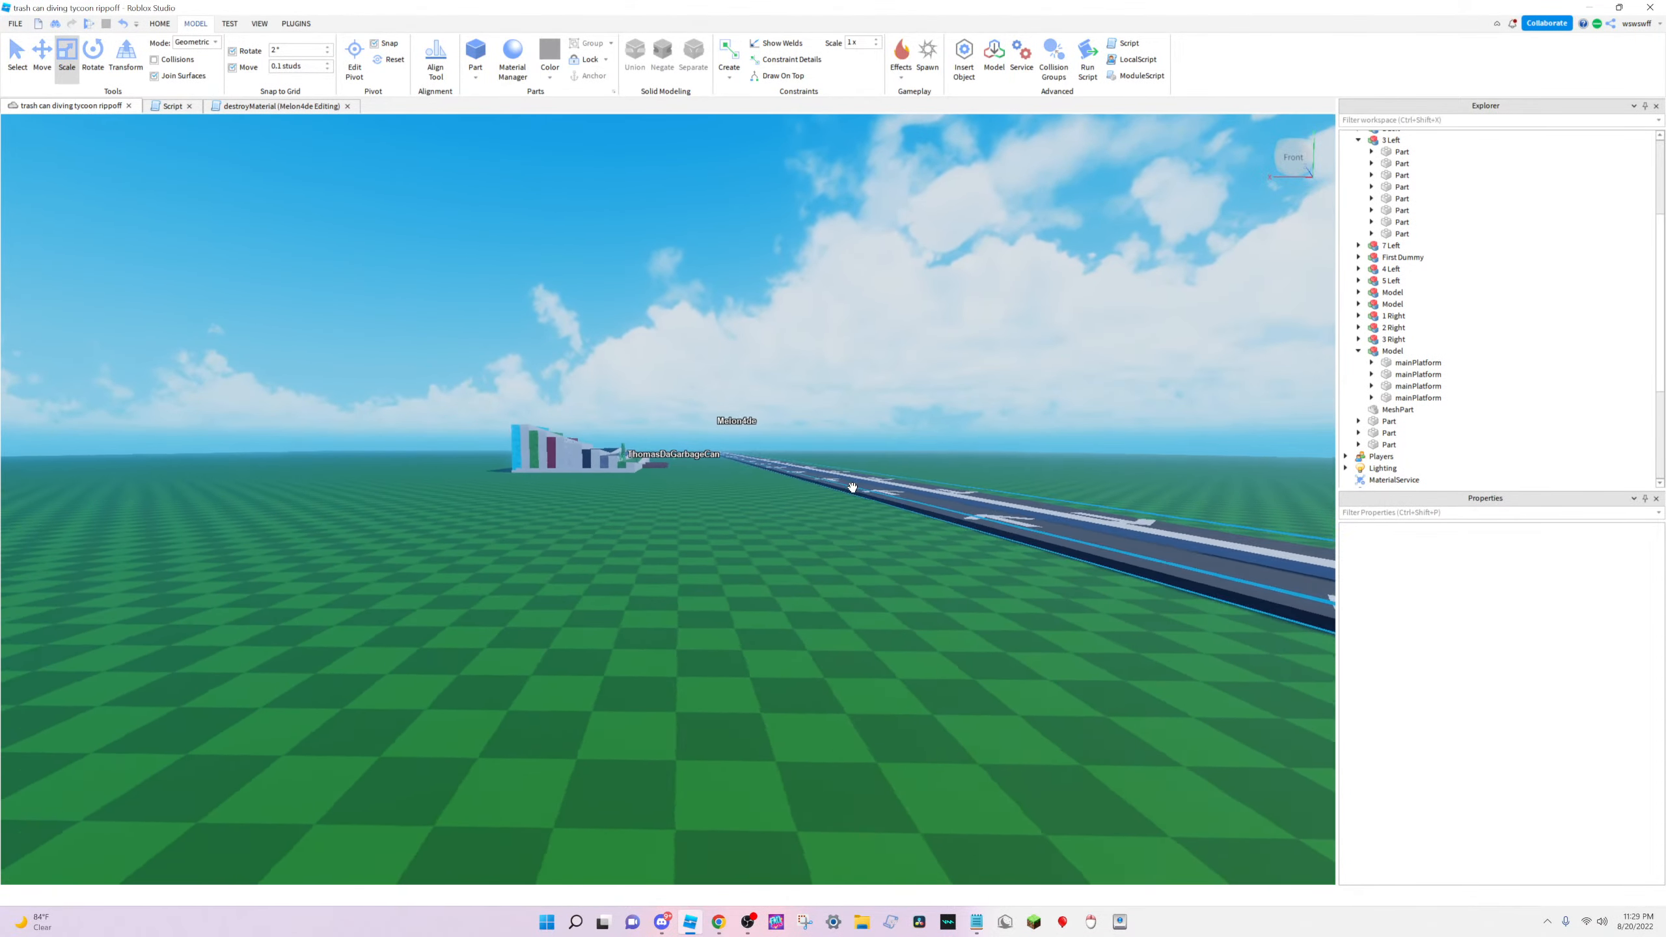
right_drag(853, 487, 840, 536)
key(s)
key(w)
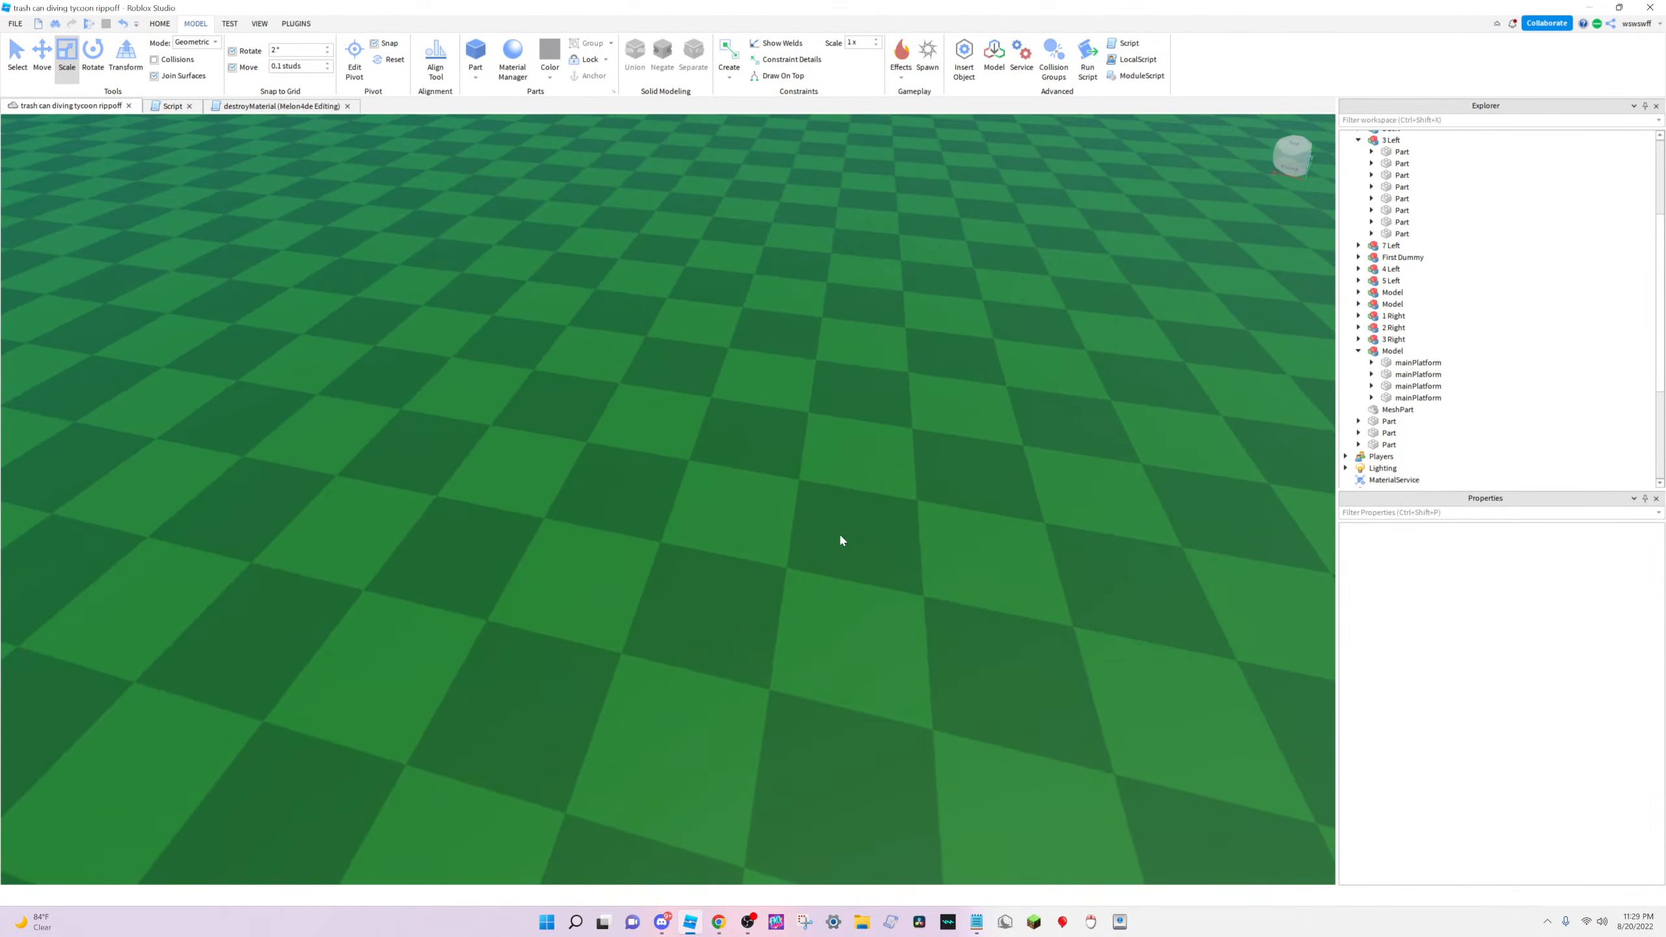
key(s)
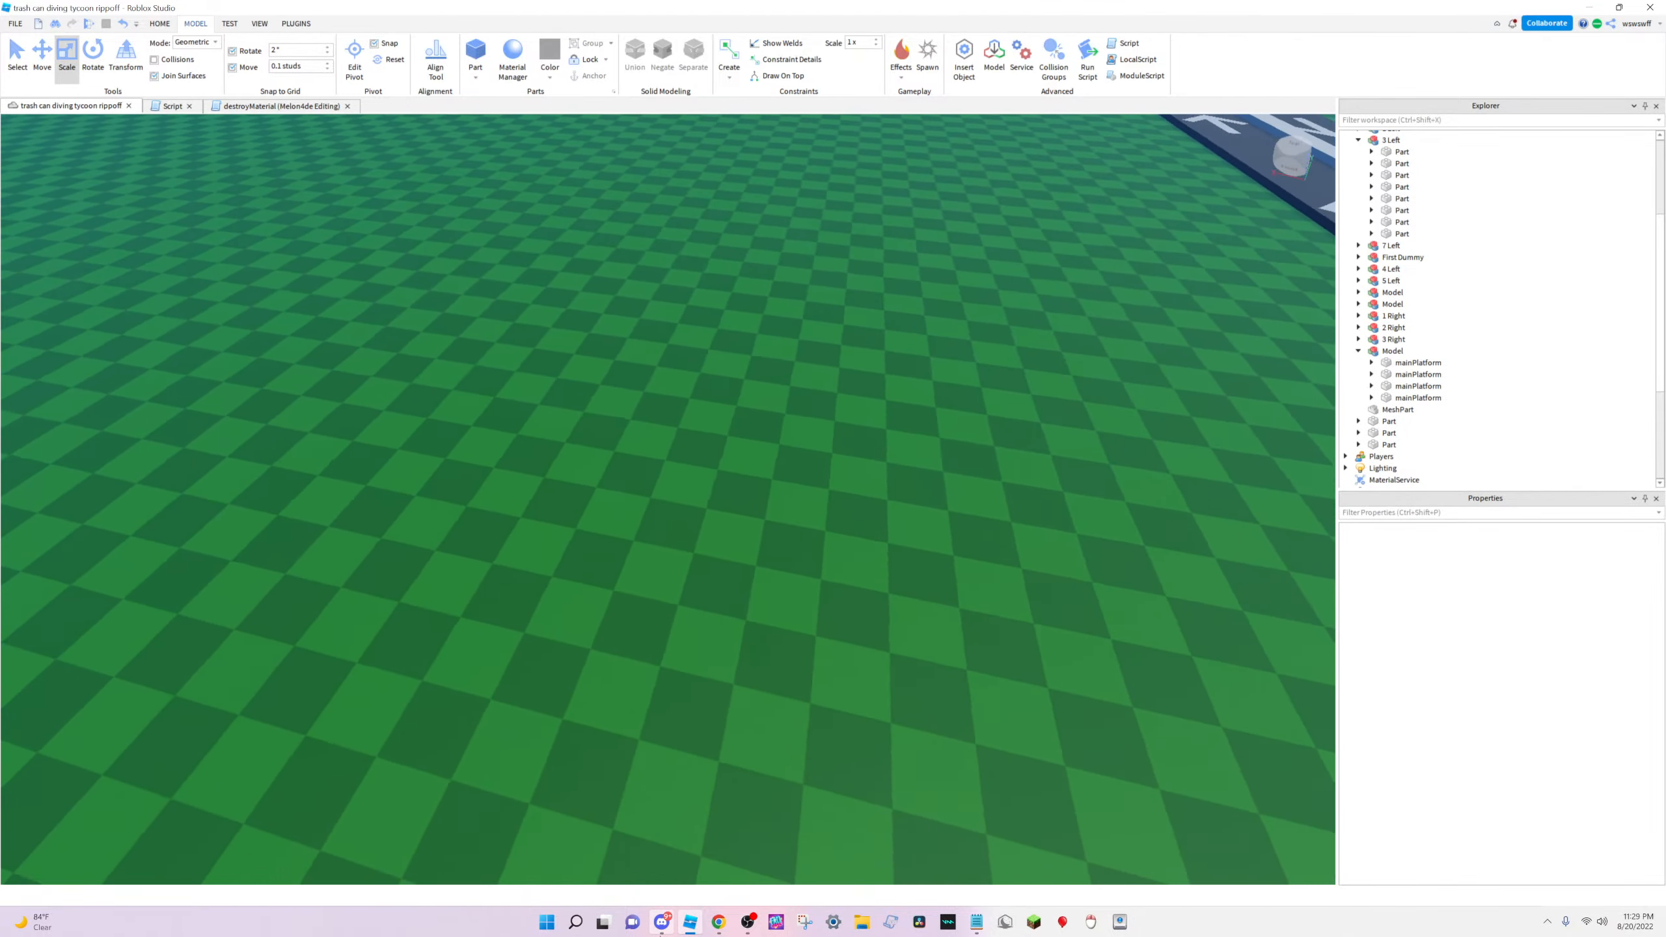
key(w)
key(s)
key(w)
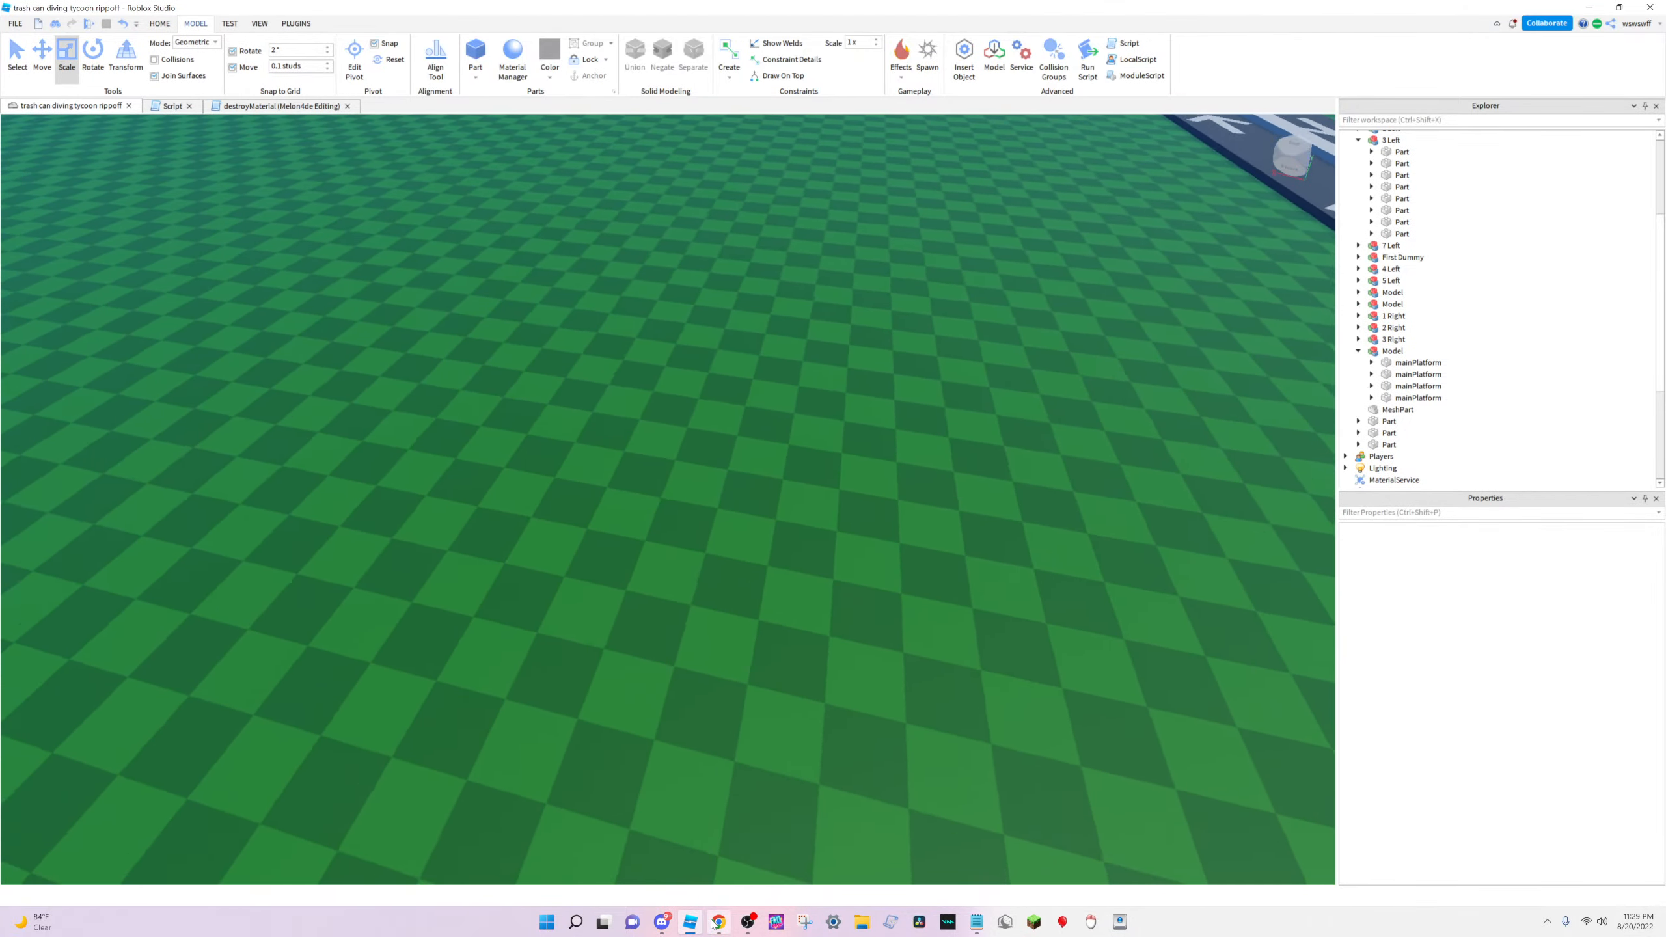
key(s)
key(w)
right_drag(750, 788, 747, 755)
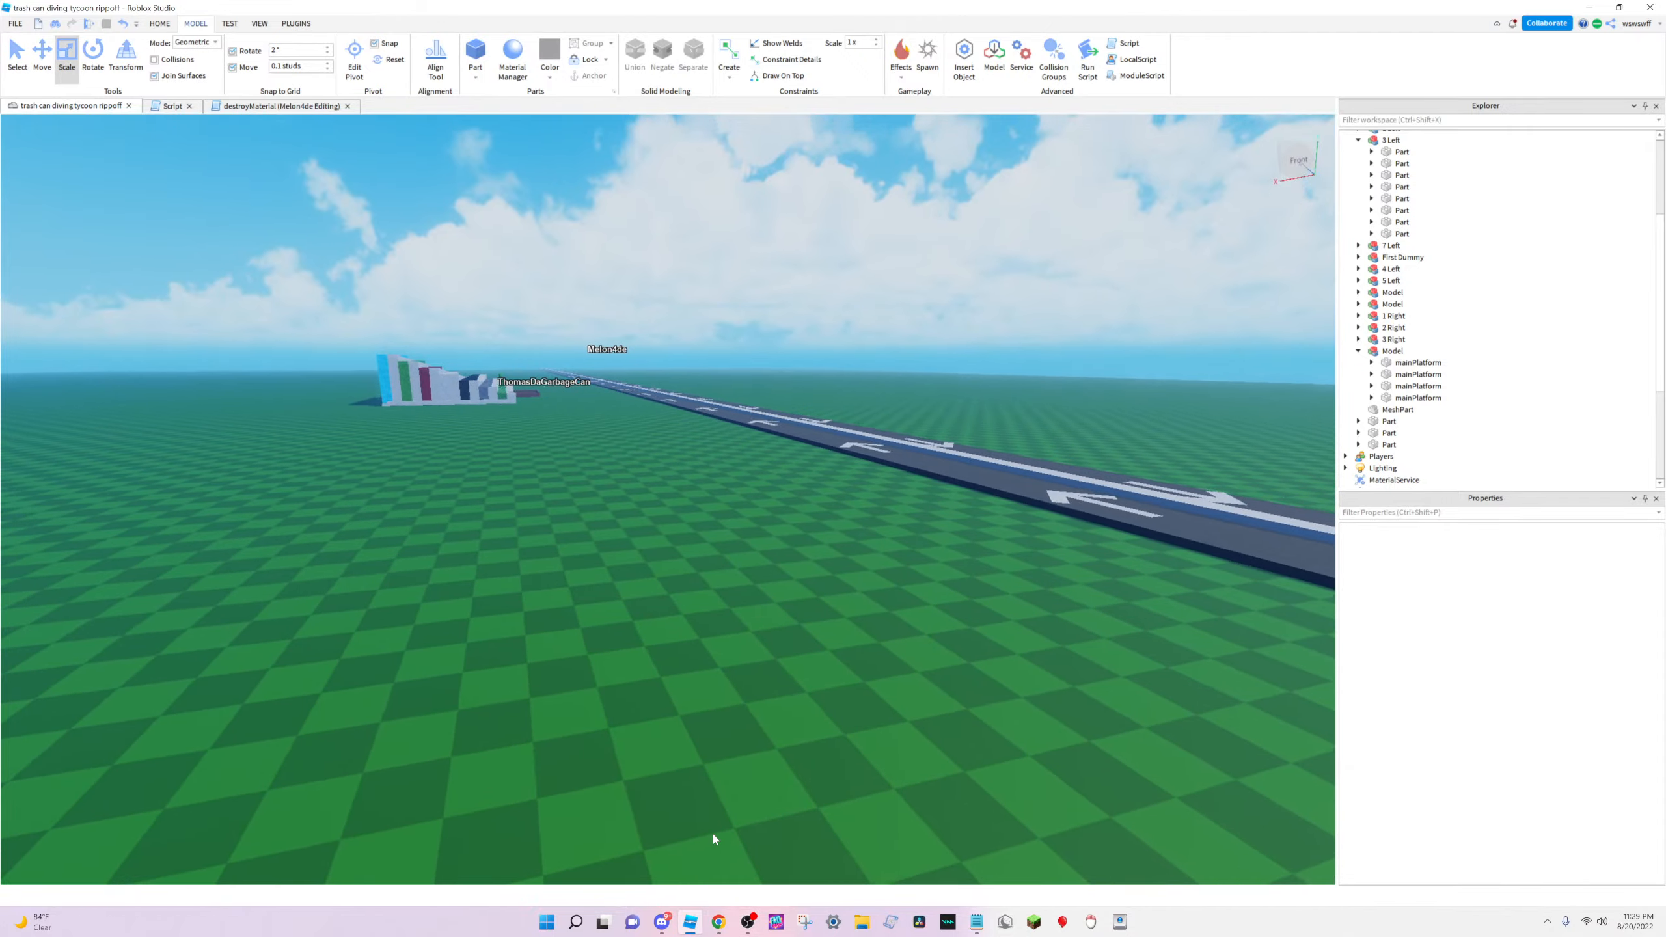
right_drag(714, 834, 679, 817)
scroll(680, 818, up, 5)
scroll(608, 207, up, 6)
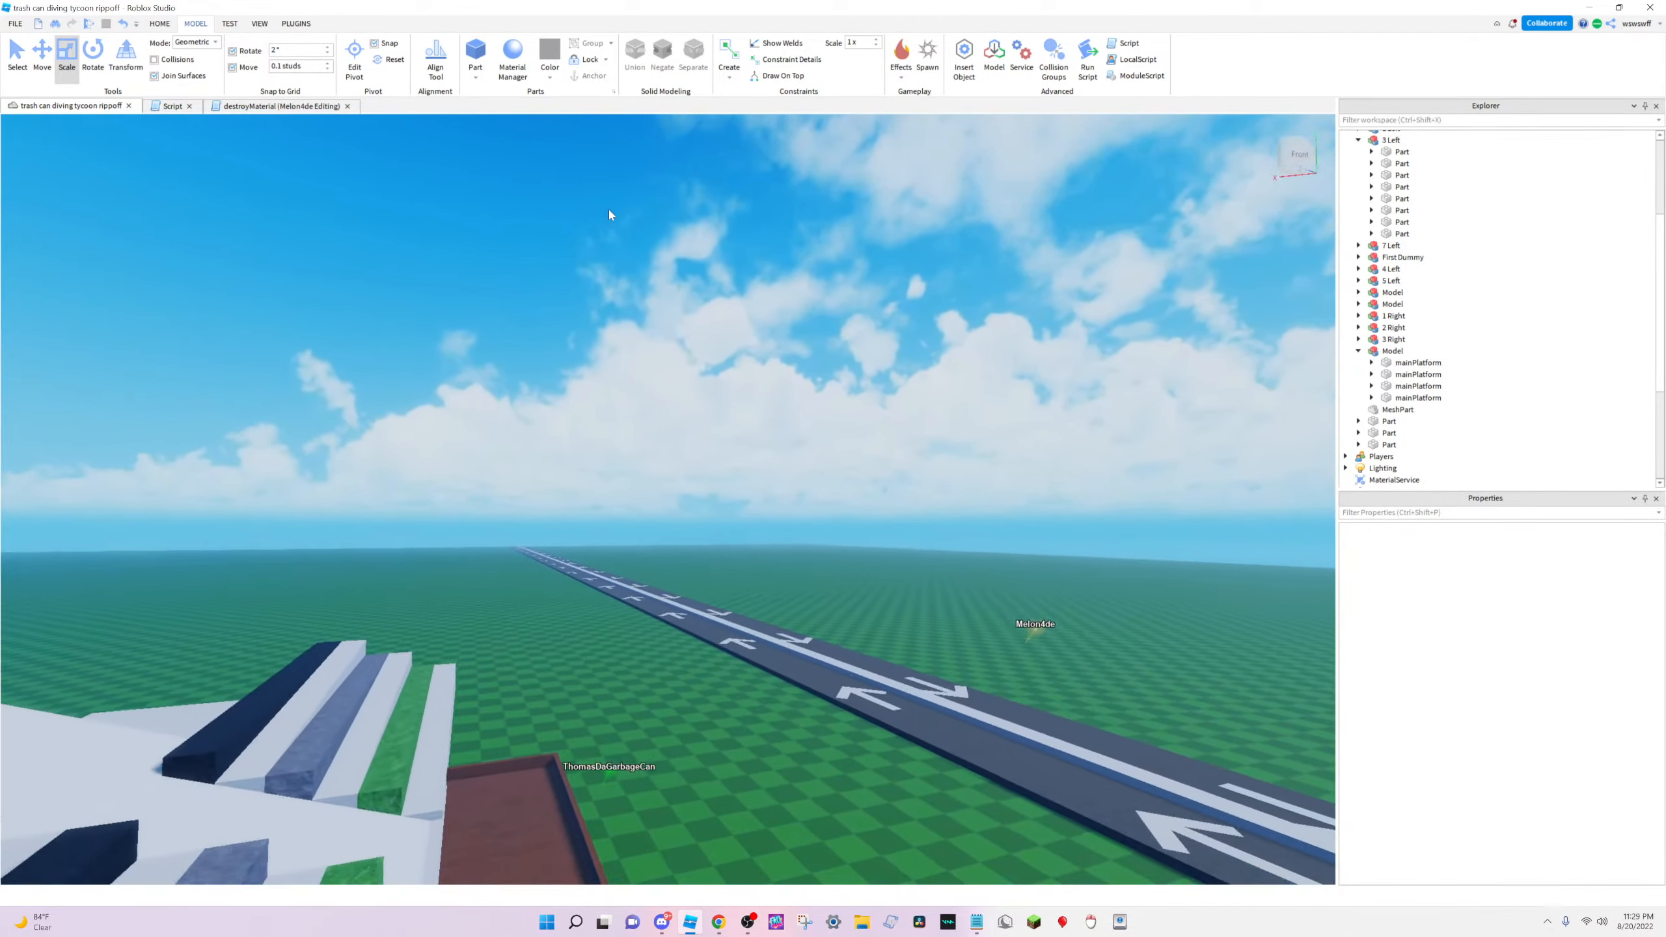
scroll(609, 210, up, 4)
right_drag(609, 209, 694, 229)
scroll(689, 368, up, 8)
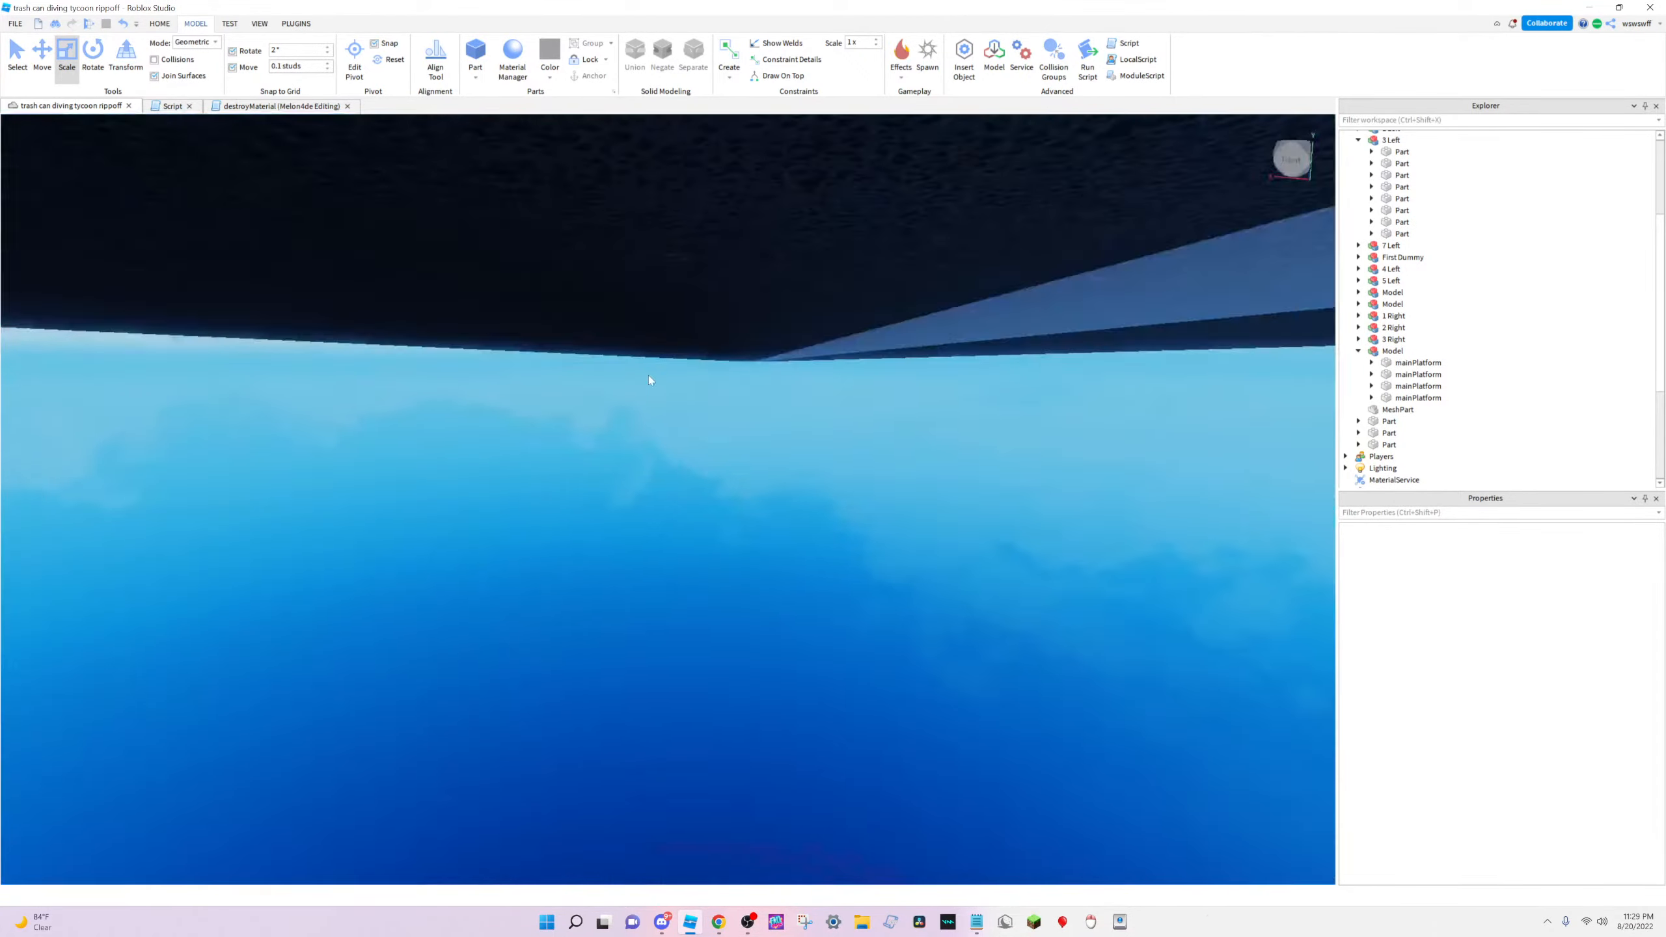
key(s)
right_drag(648, 375, 648, 376)
key(w)
key(s)
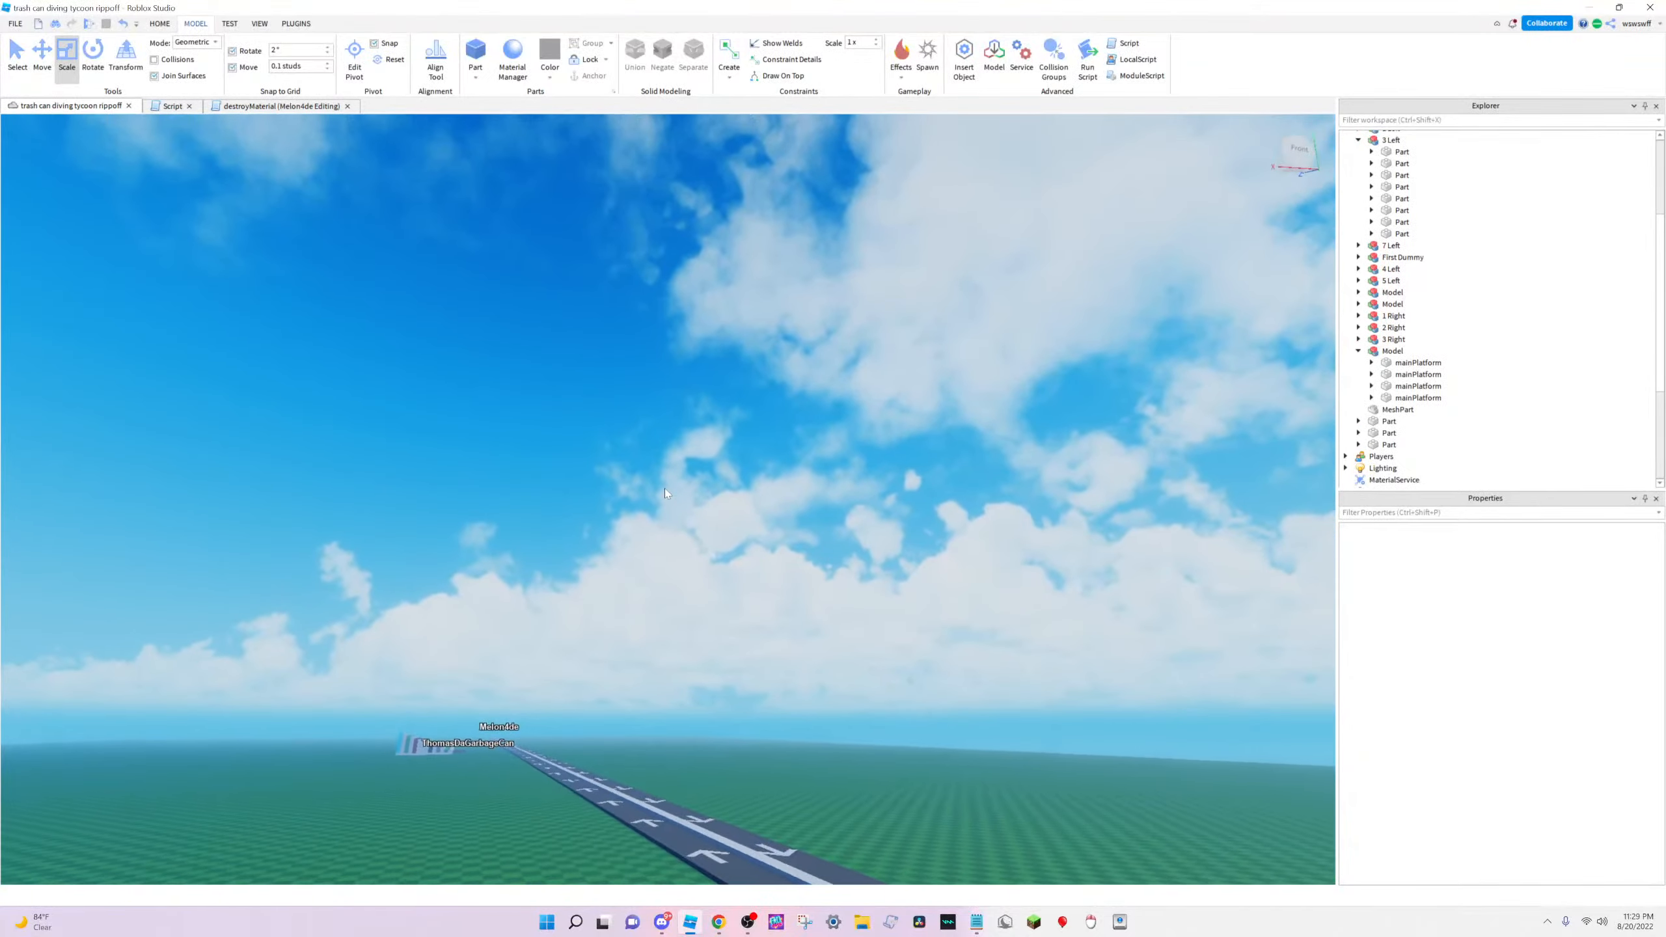
Switch to Discord, mute the microphone and leave the direct-message voice call
click(662, 922)
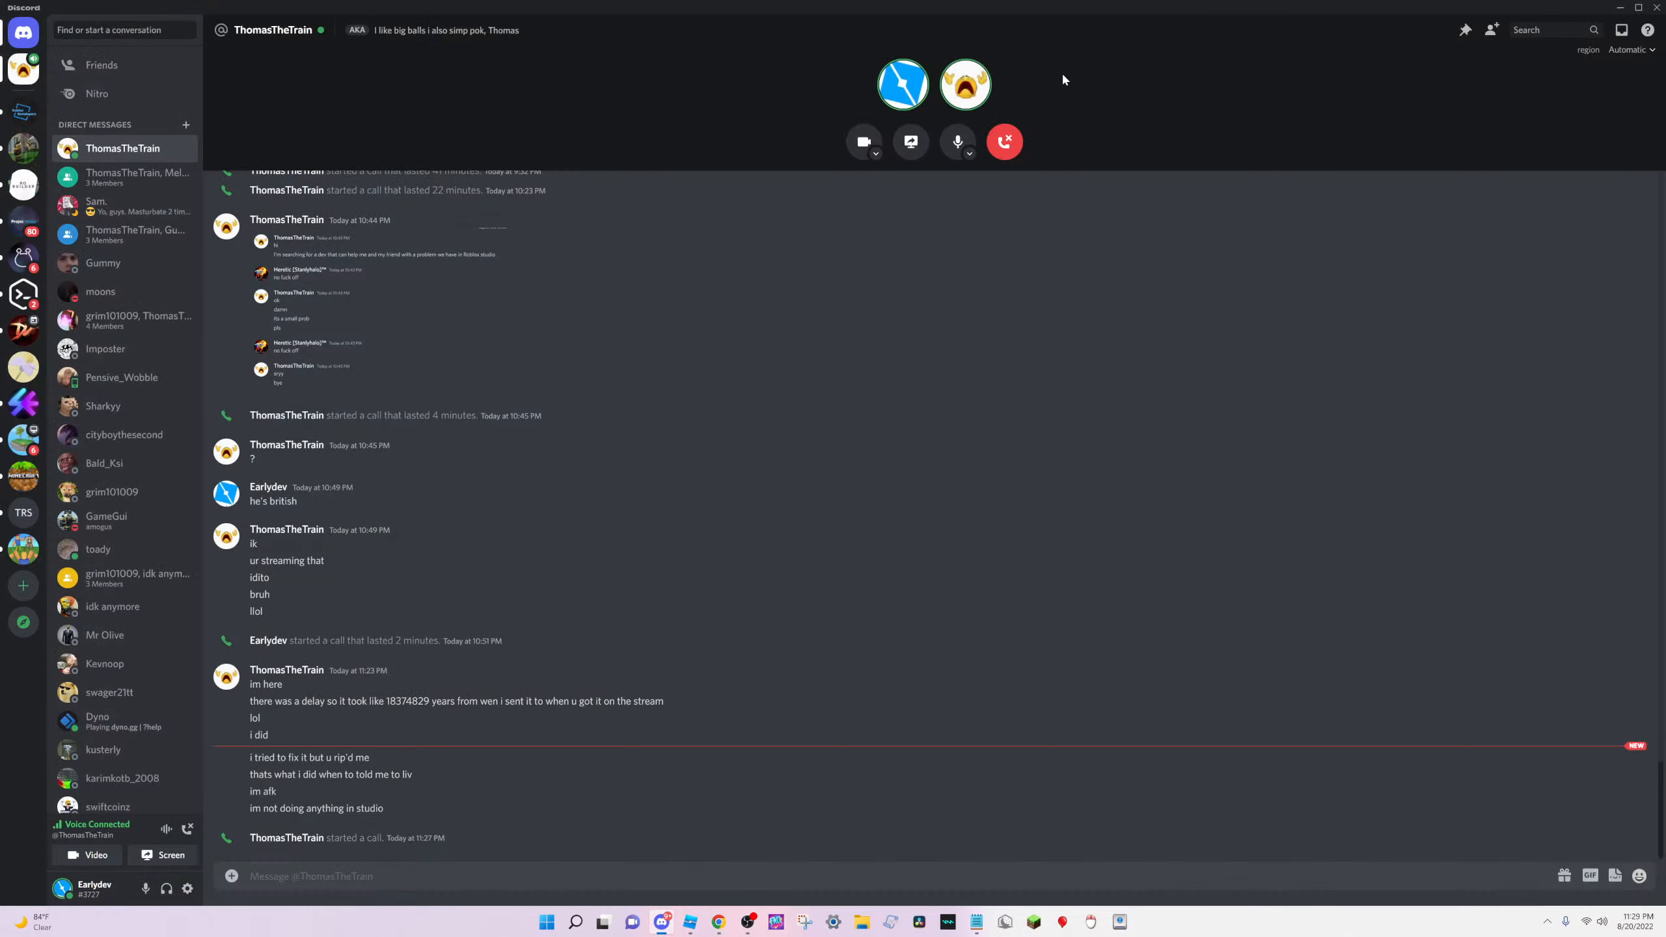
click(957, 141)
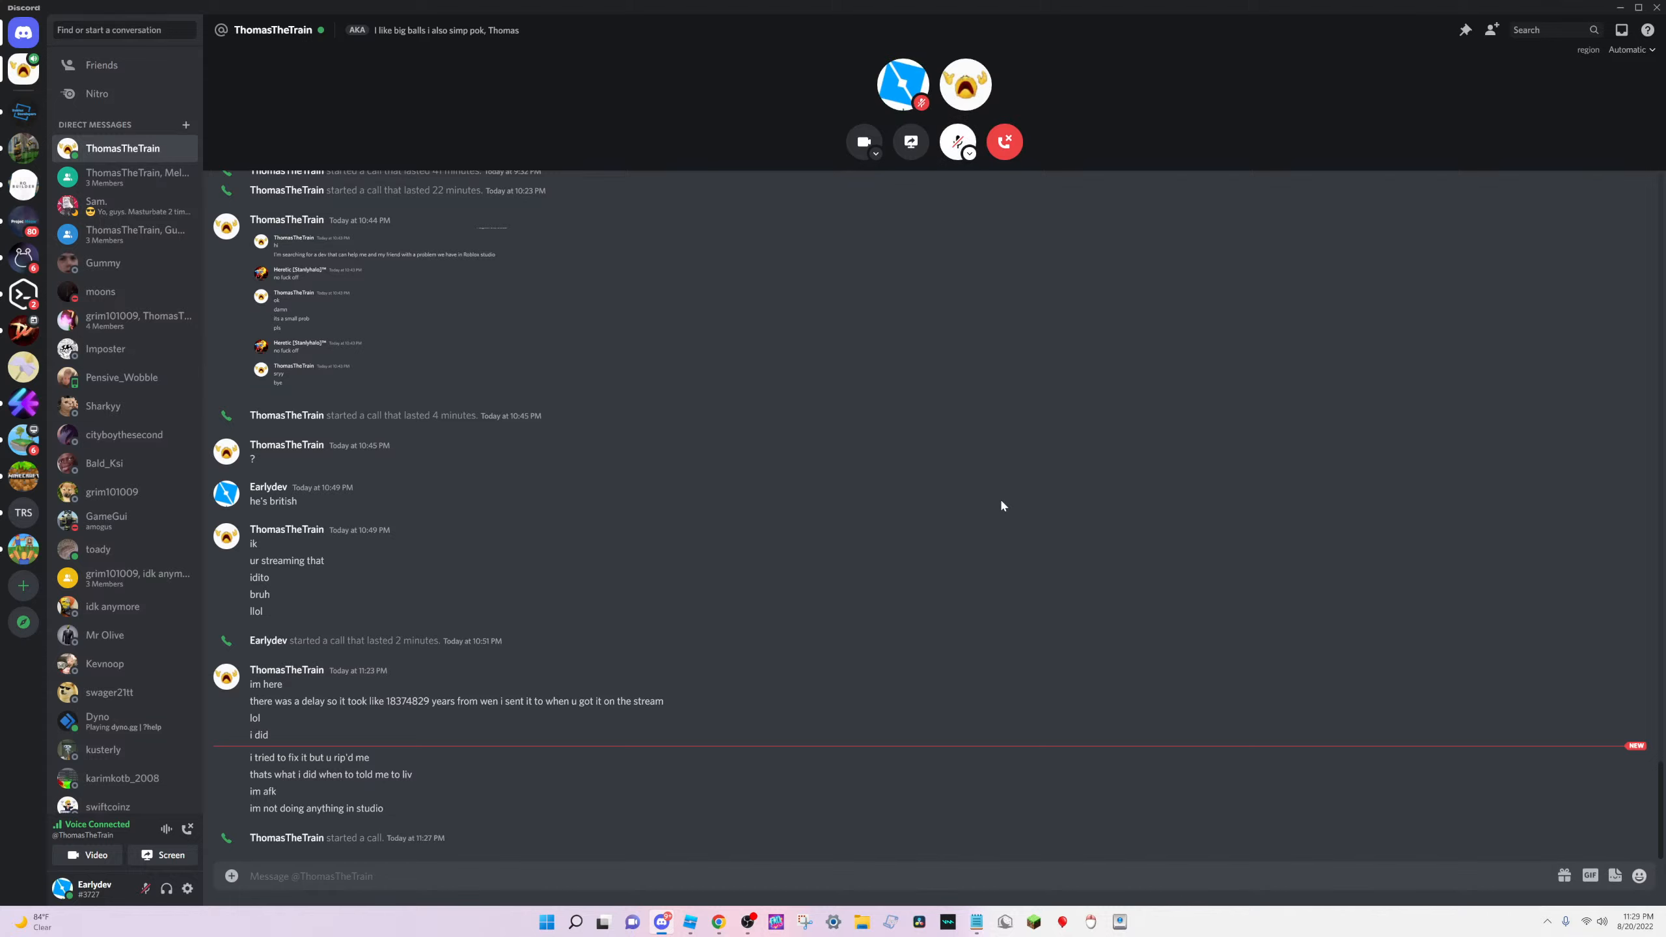
click(717, 924)
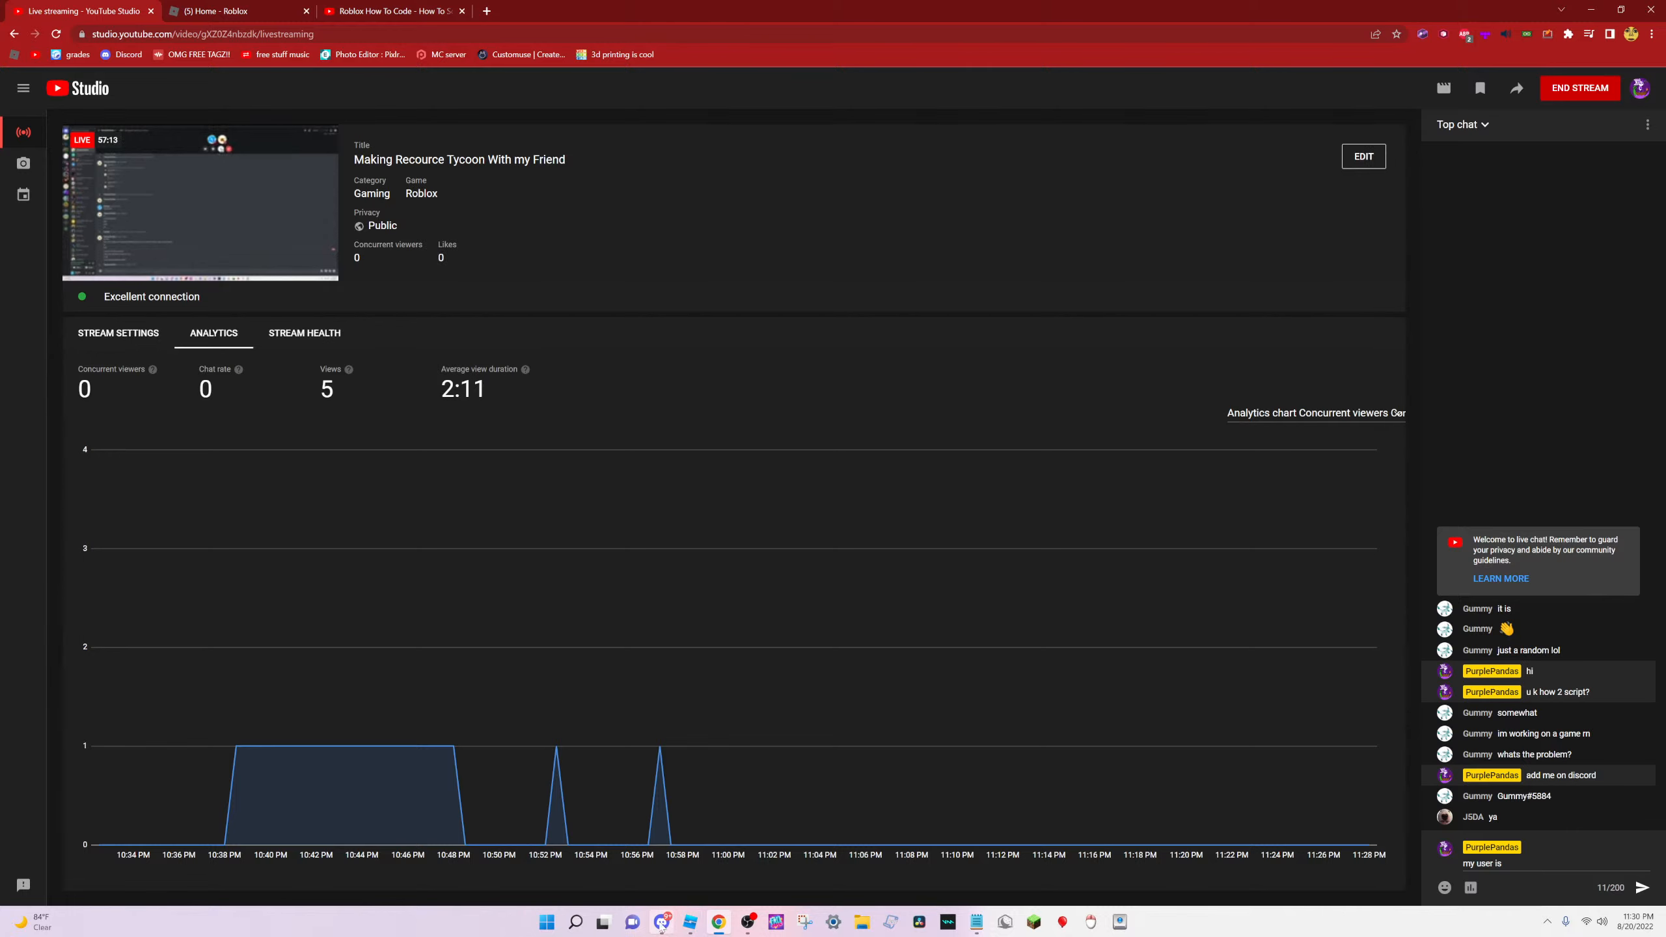
click(661, 923)
click(1004, 141)
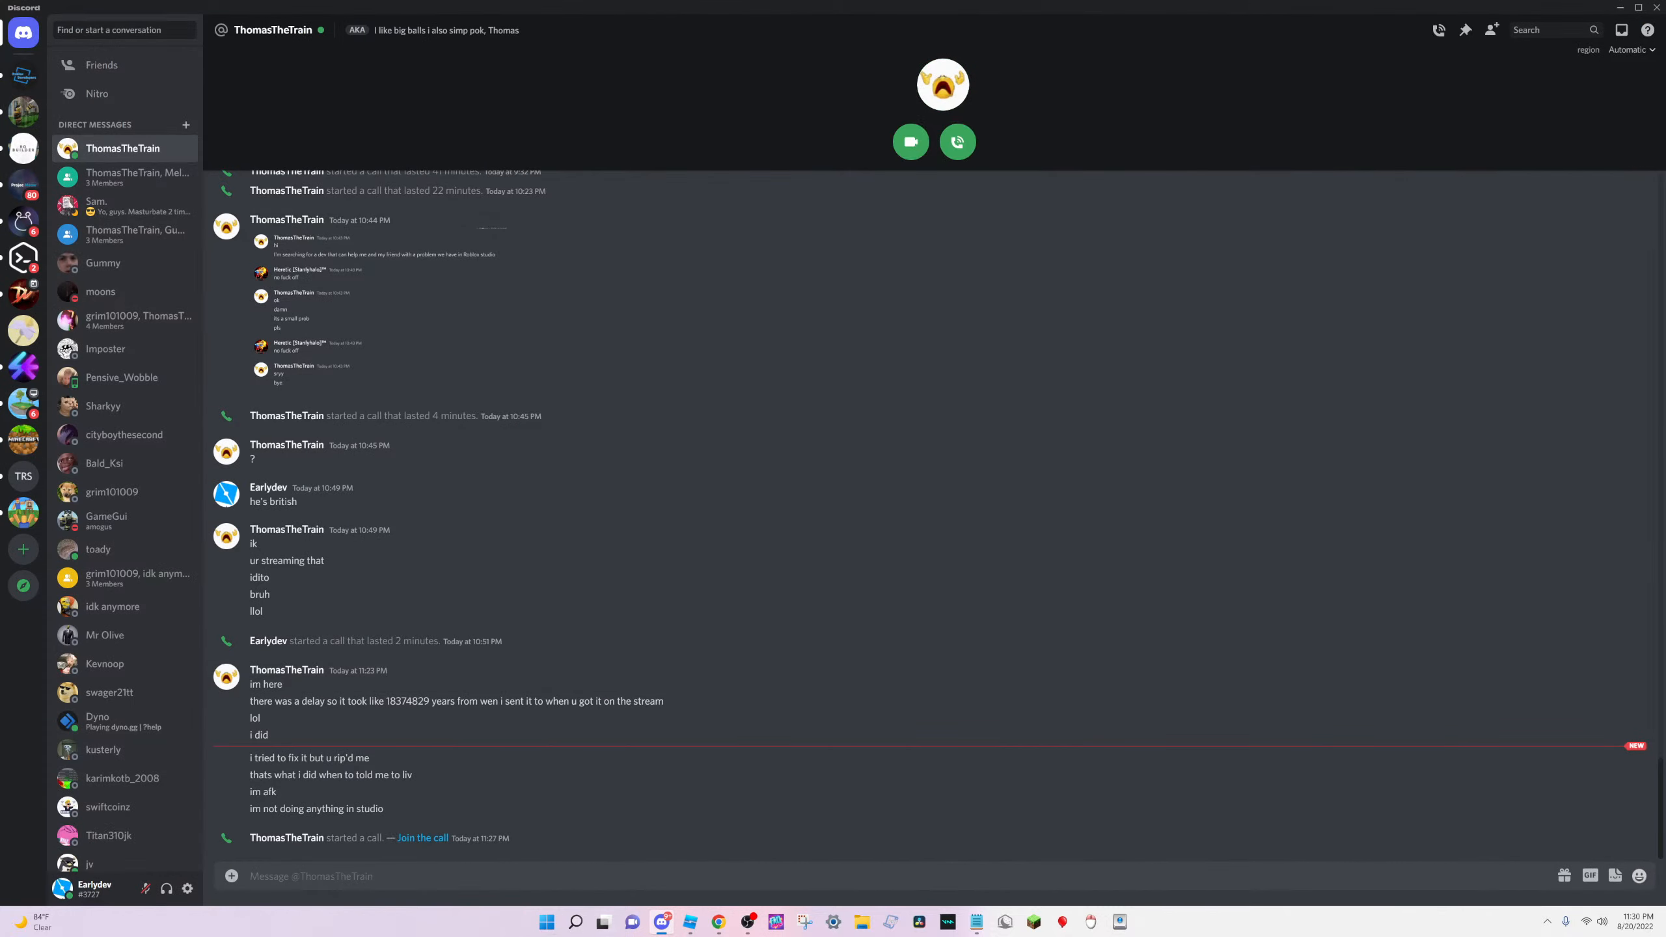
Switch to Chrome and open your own YouTube channel in a new tab
click(718, 922)
click(398, 8)
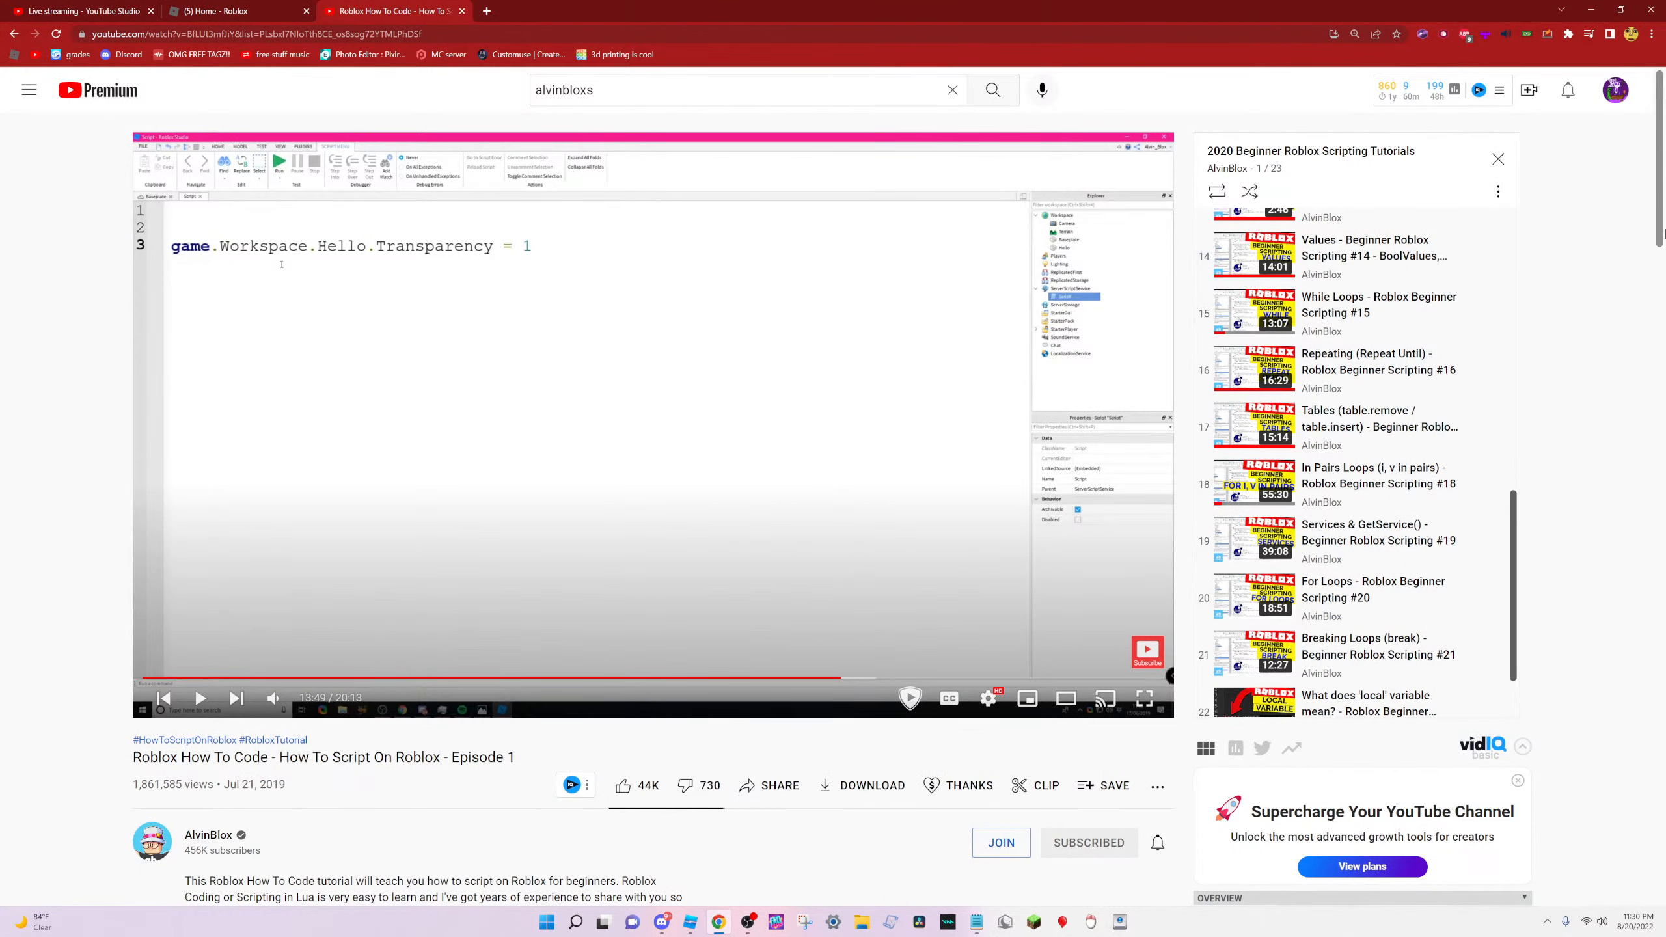
click(1612, 95)
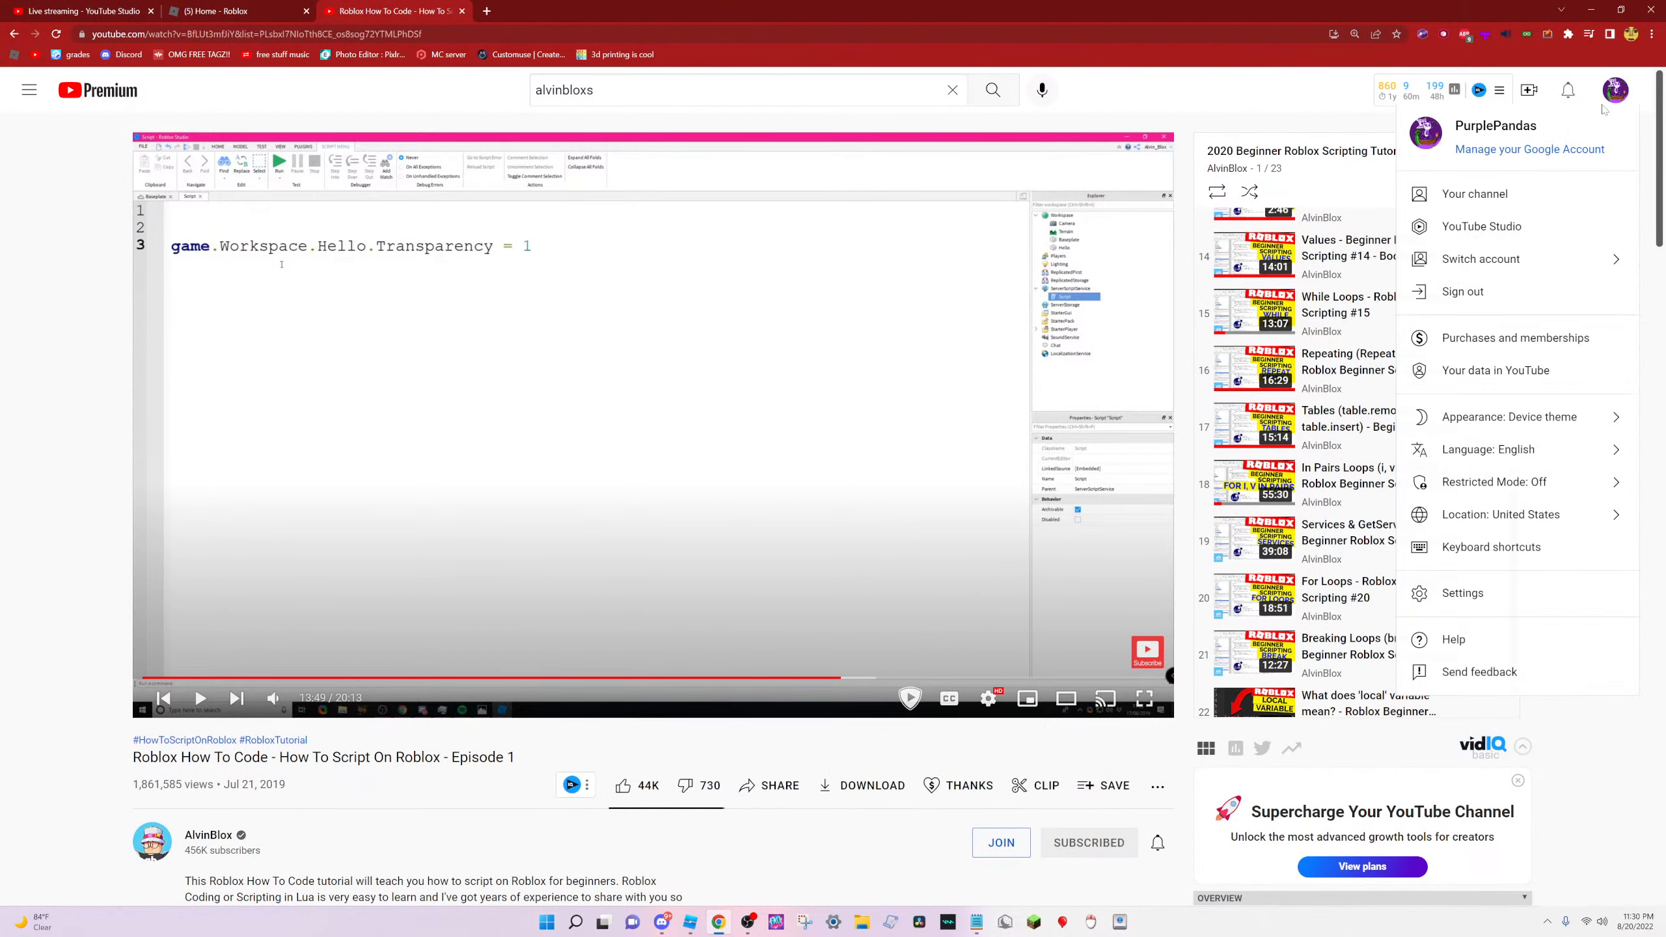
middle_click(1482, 196)
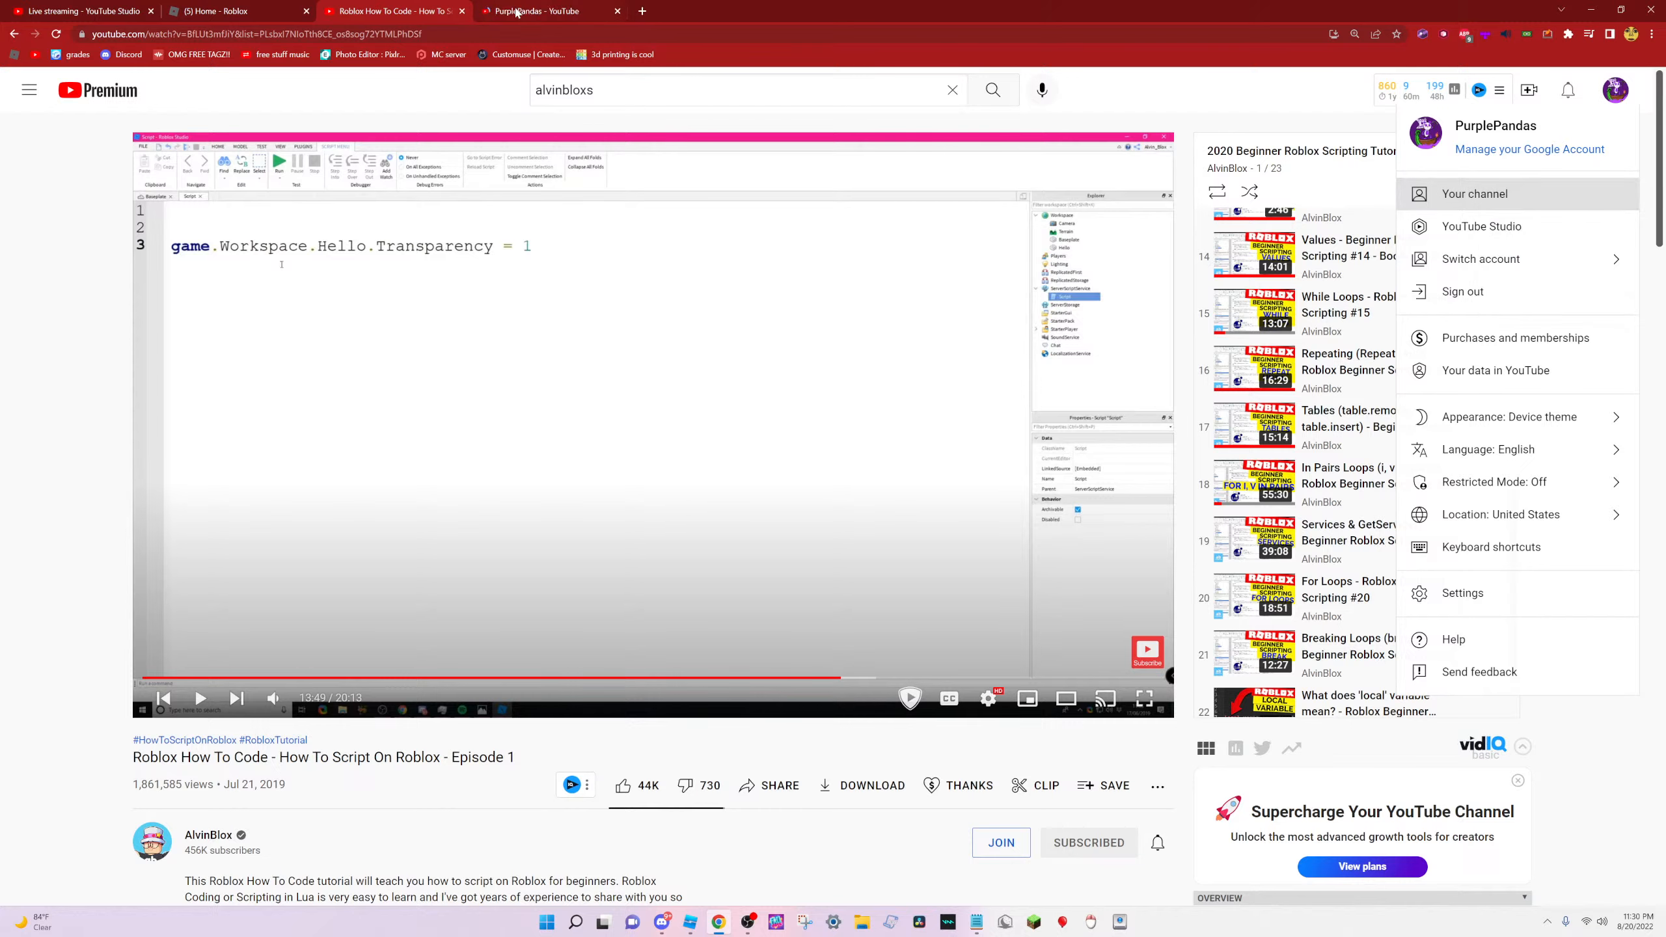
click(505, 7)
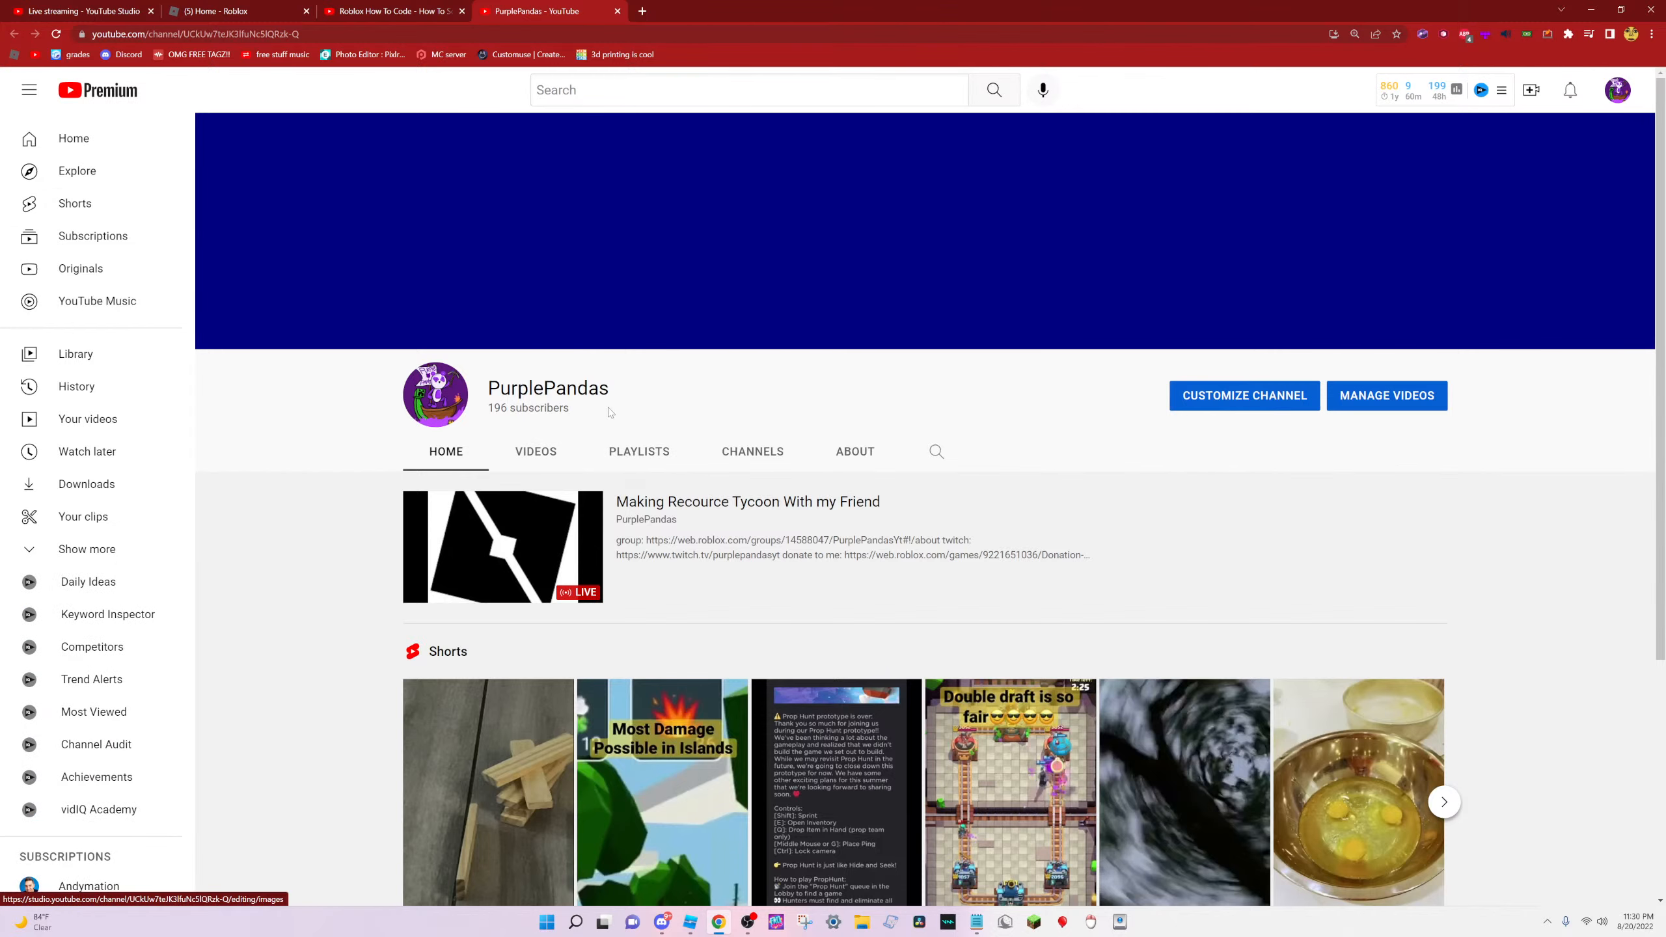
Open your channel's playlists and play the saved "Best Video For Vids" music playlist
click(531, 453)
click(642, 459)
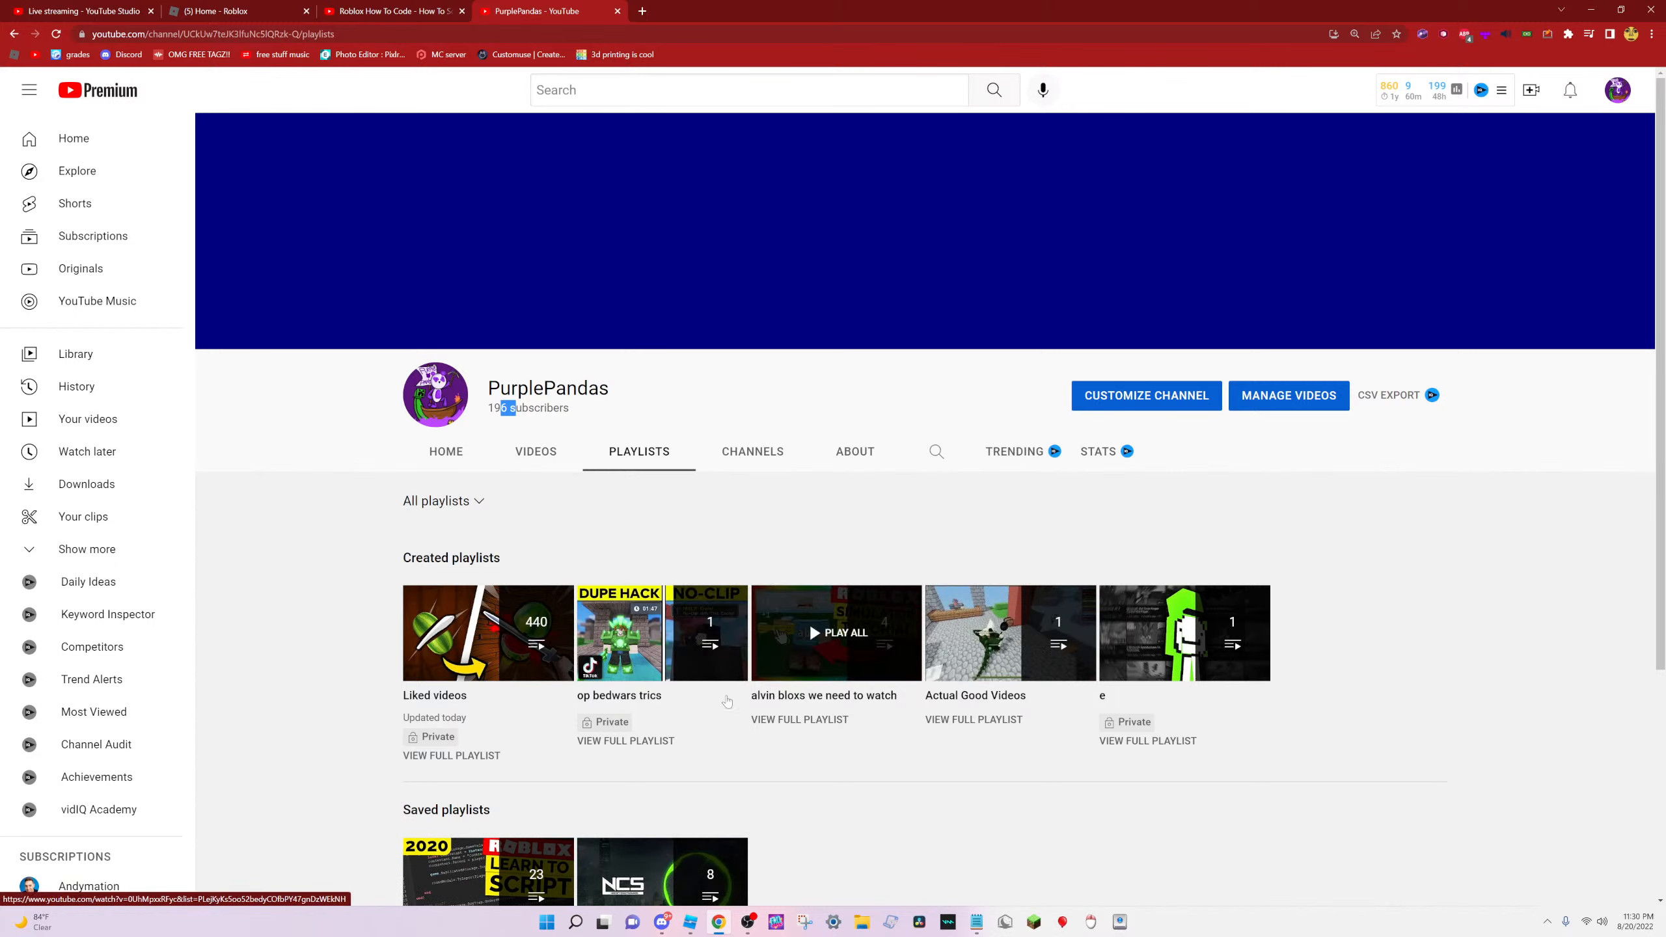
scroll(629, 751, down, 2)
click(629, 752)
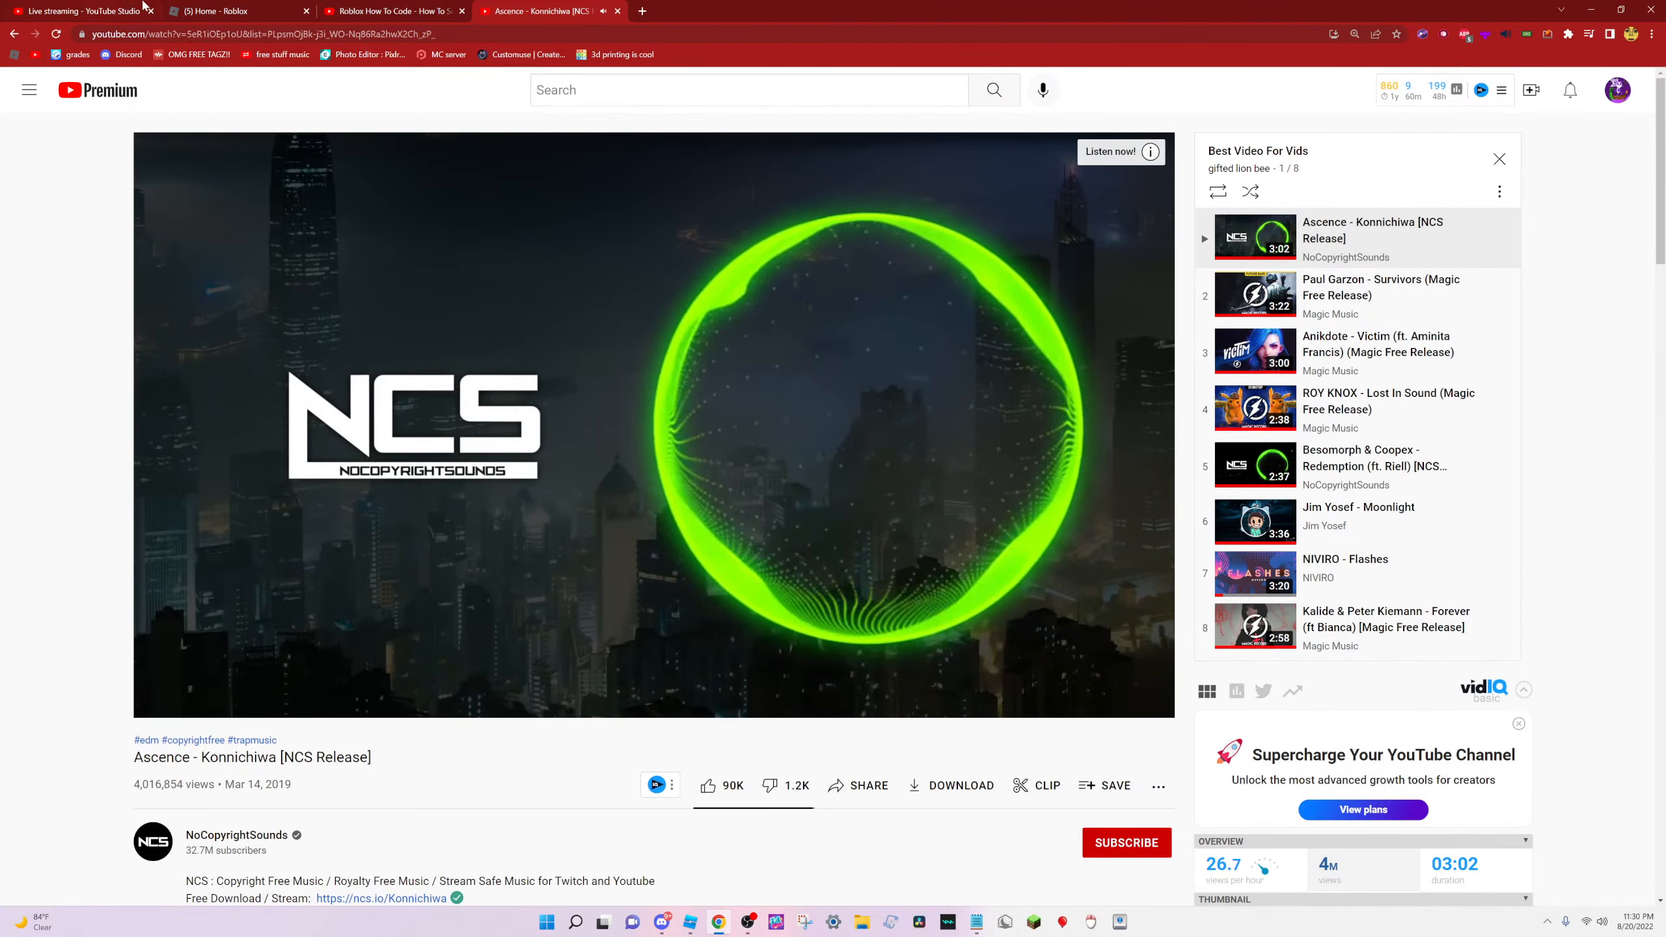
mouse_move(293, 700)
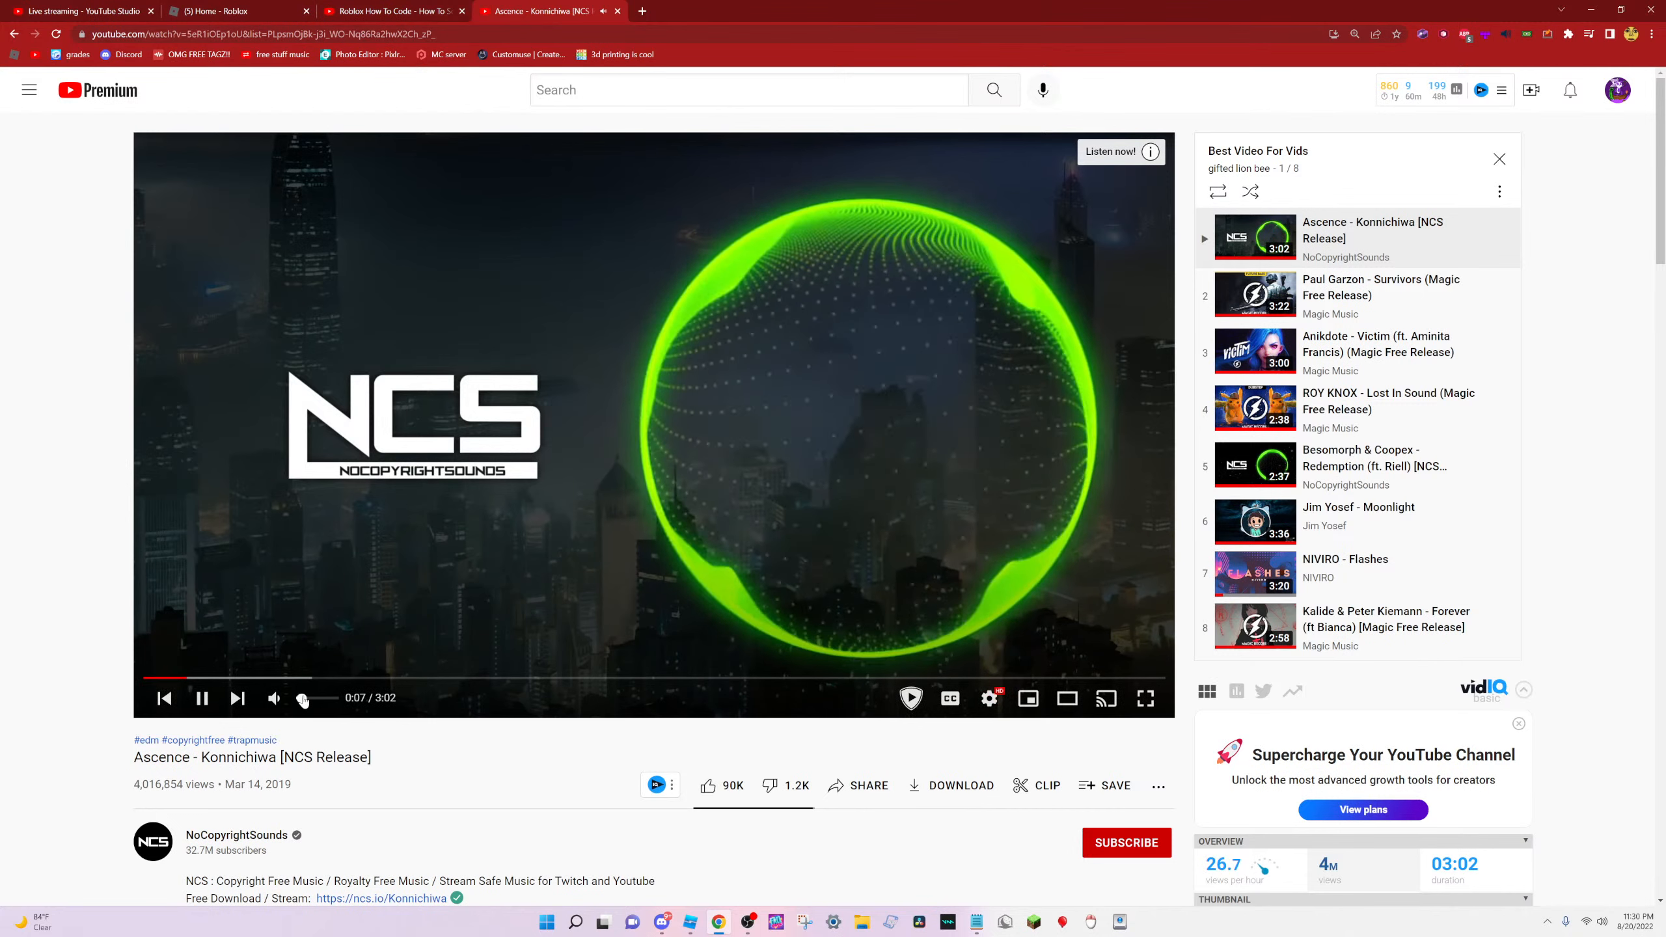
Search YouTube for "alvinbloxs" in the scripting tutorial's tab and open the AlvinBlox channel's playlists
click(404, 9)
click(1474, 193)
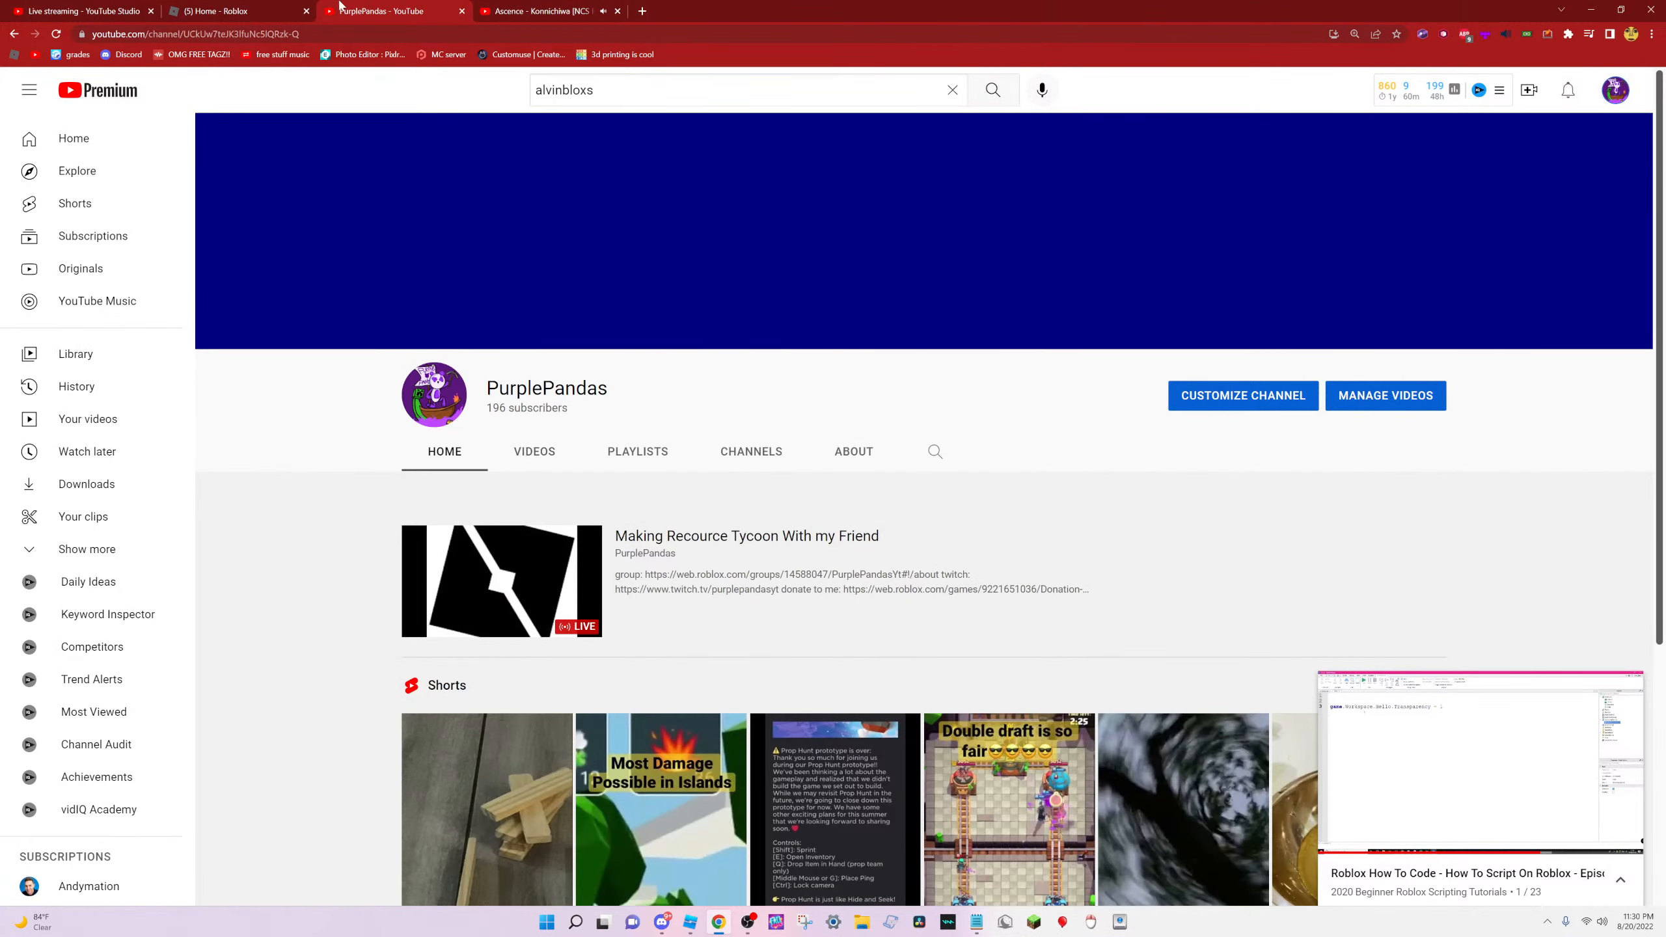
click(580, 98)
key(Return)
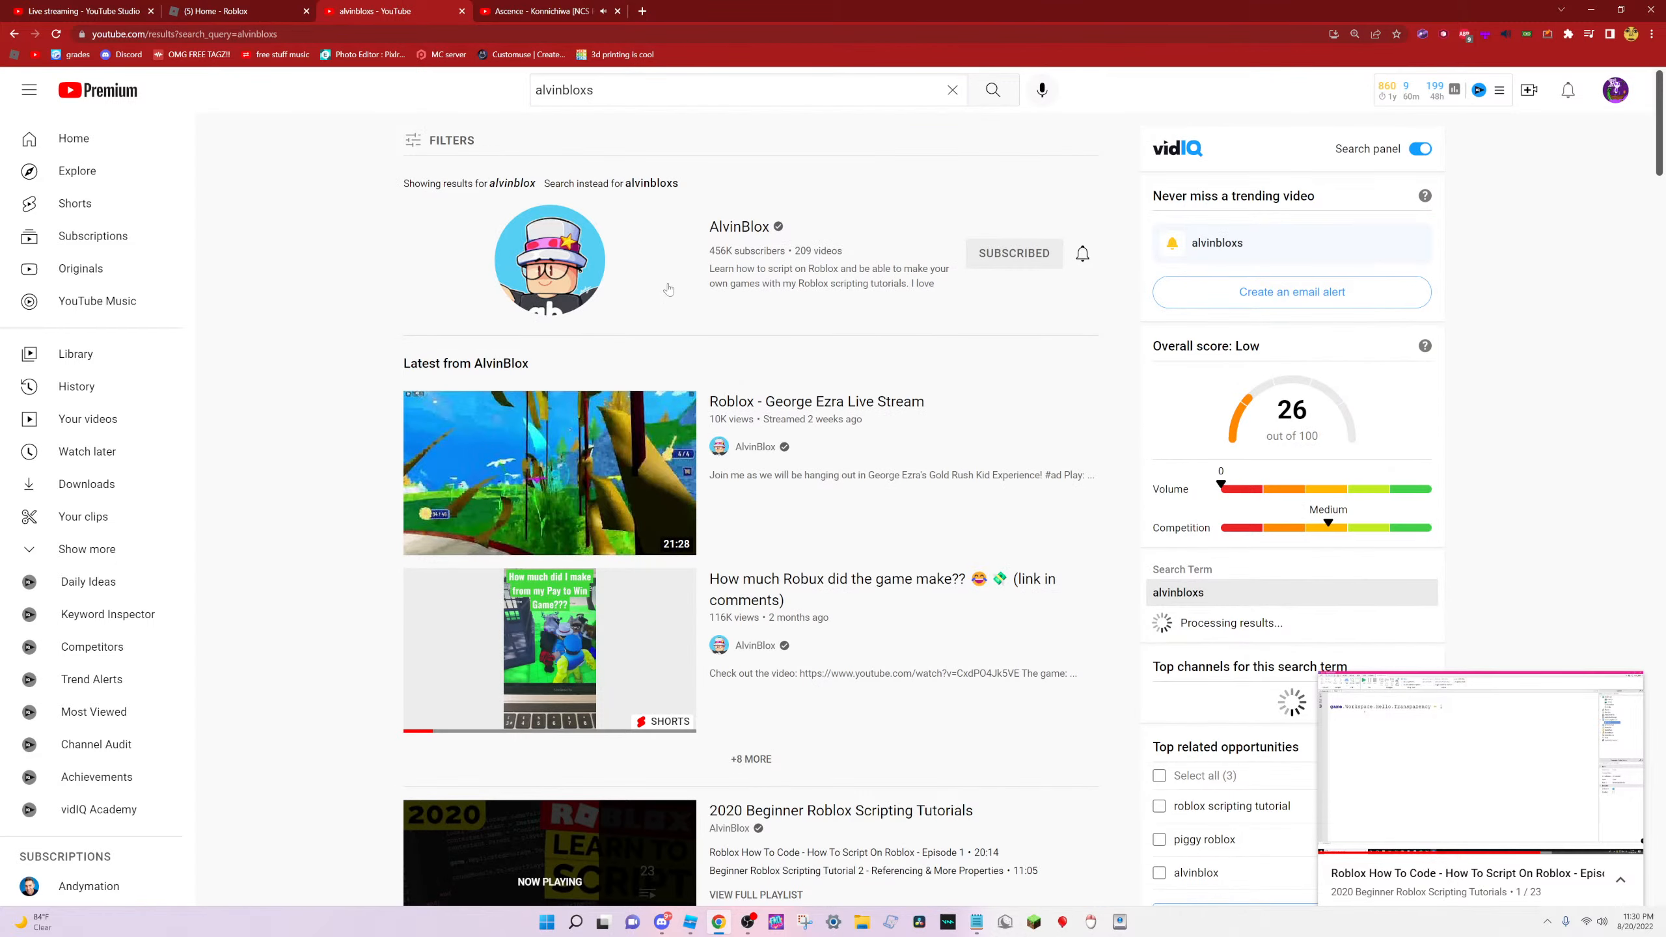
click(669, 290)
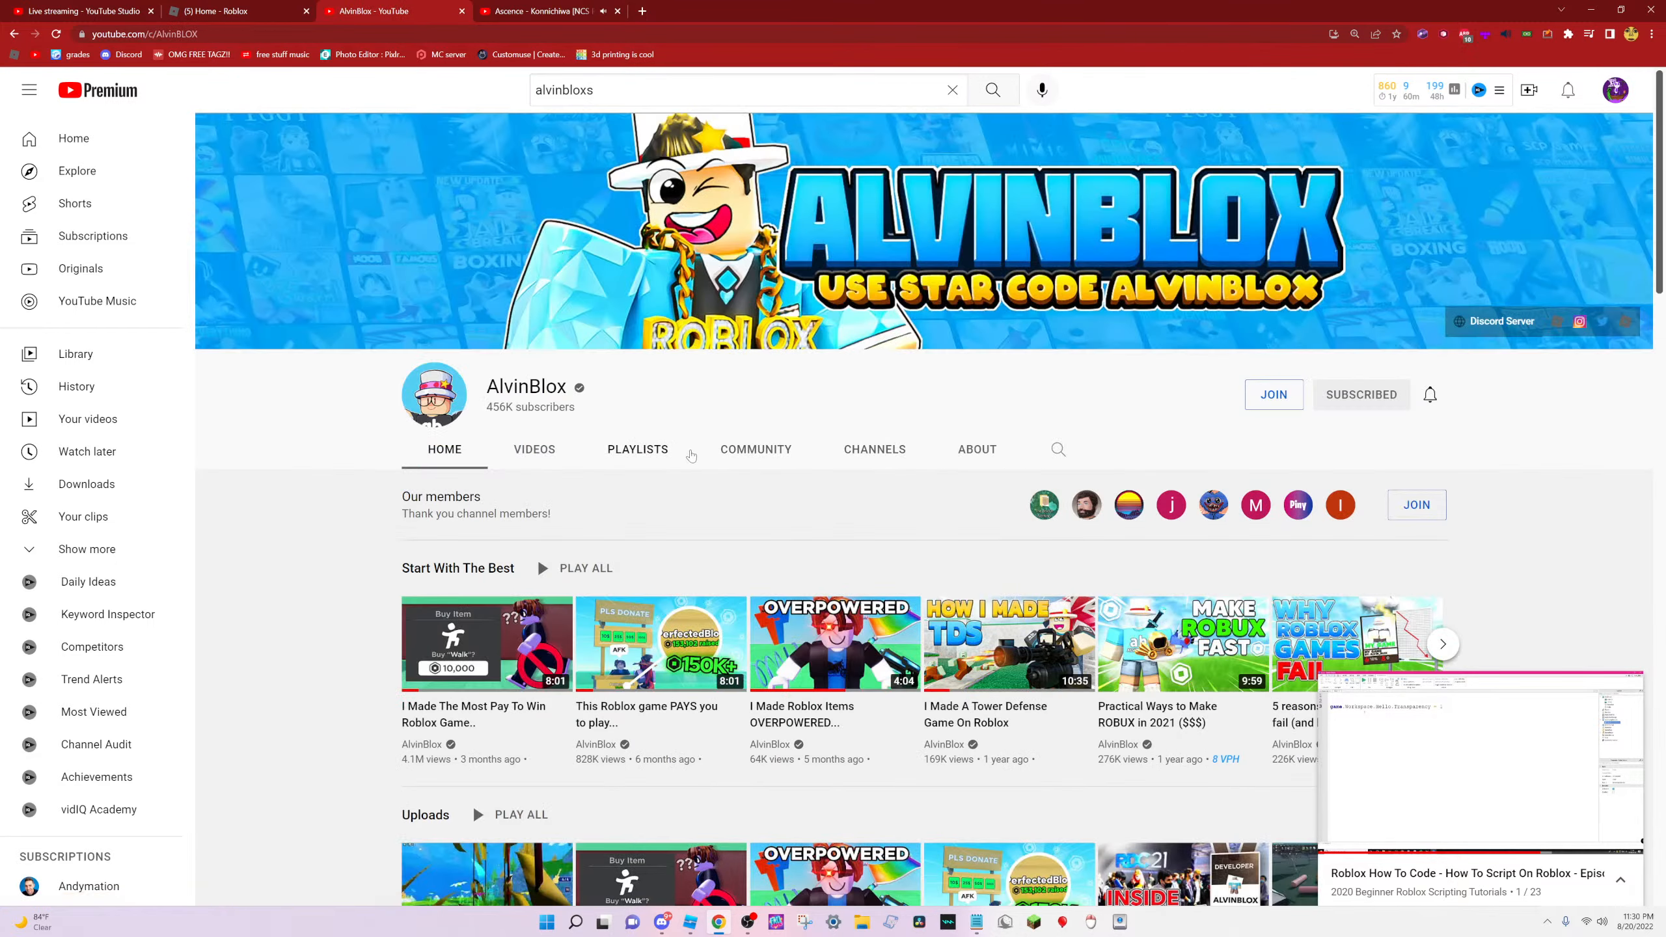
click(679, 451)
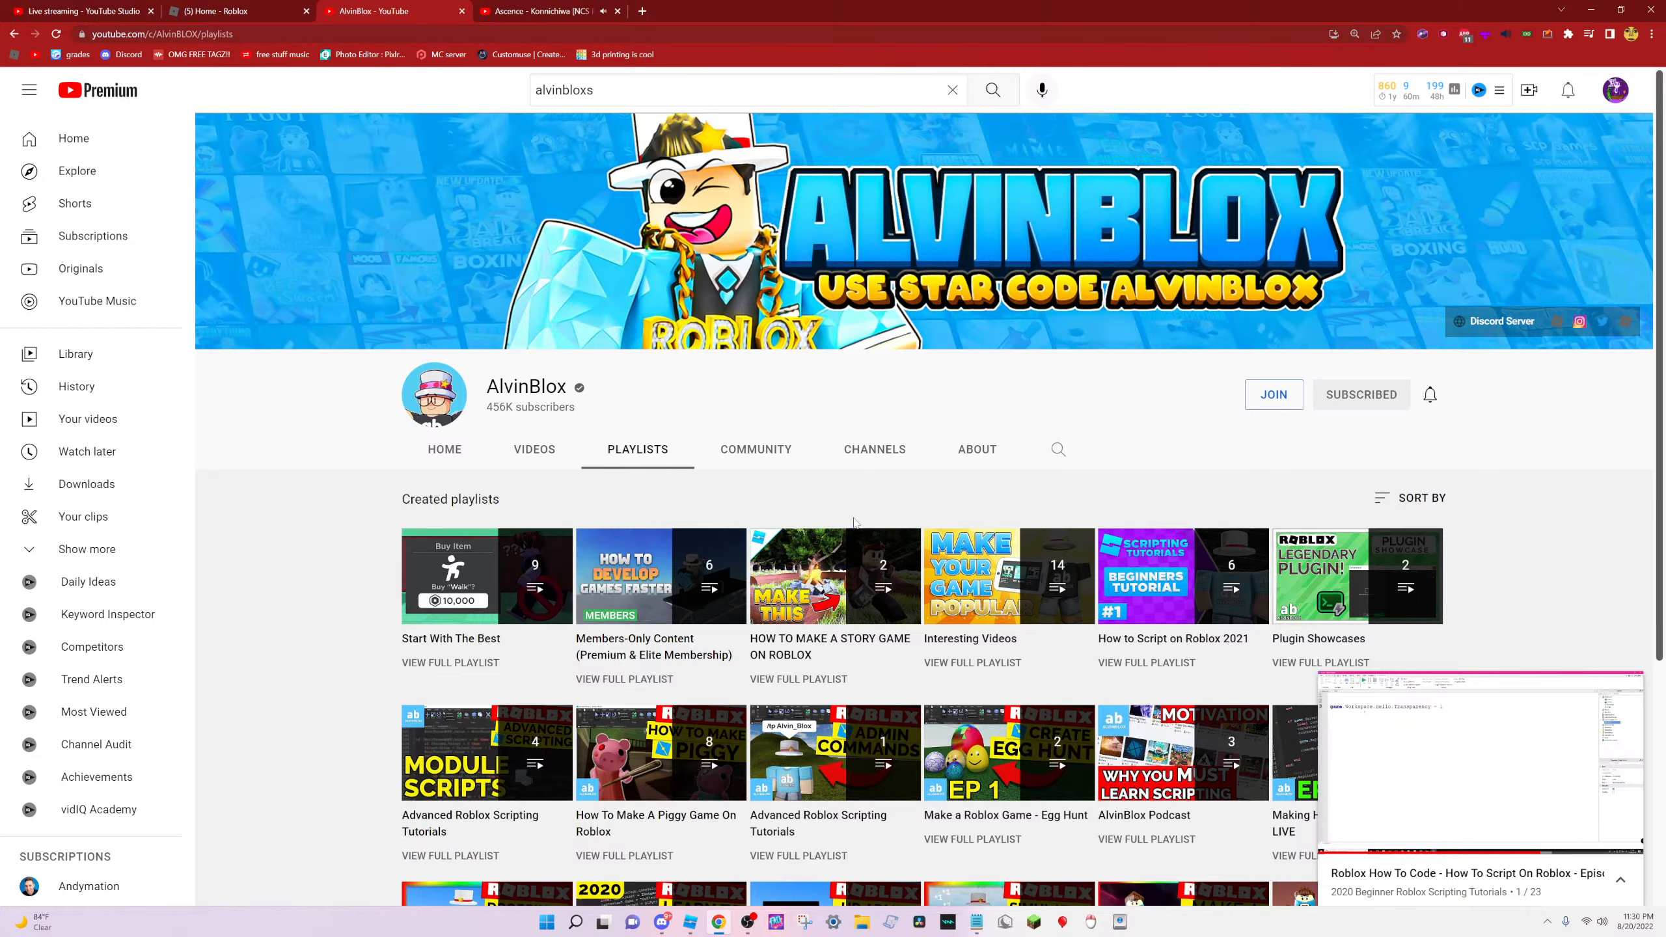
Play the "2020 Beginner Roblox Scripting Tutorials" playlist and look through its remaining videos
mouse_move(1087, 787)
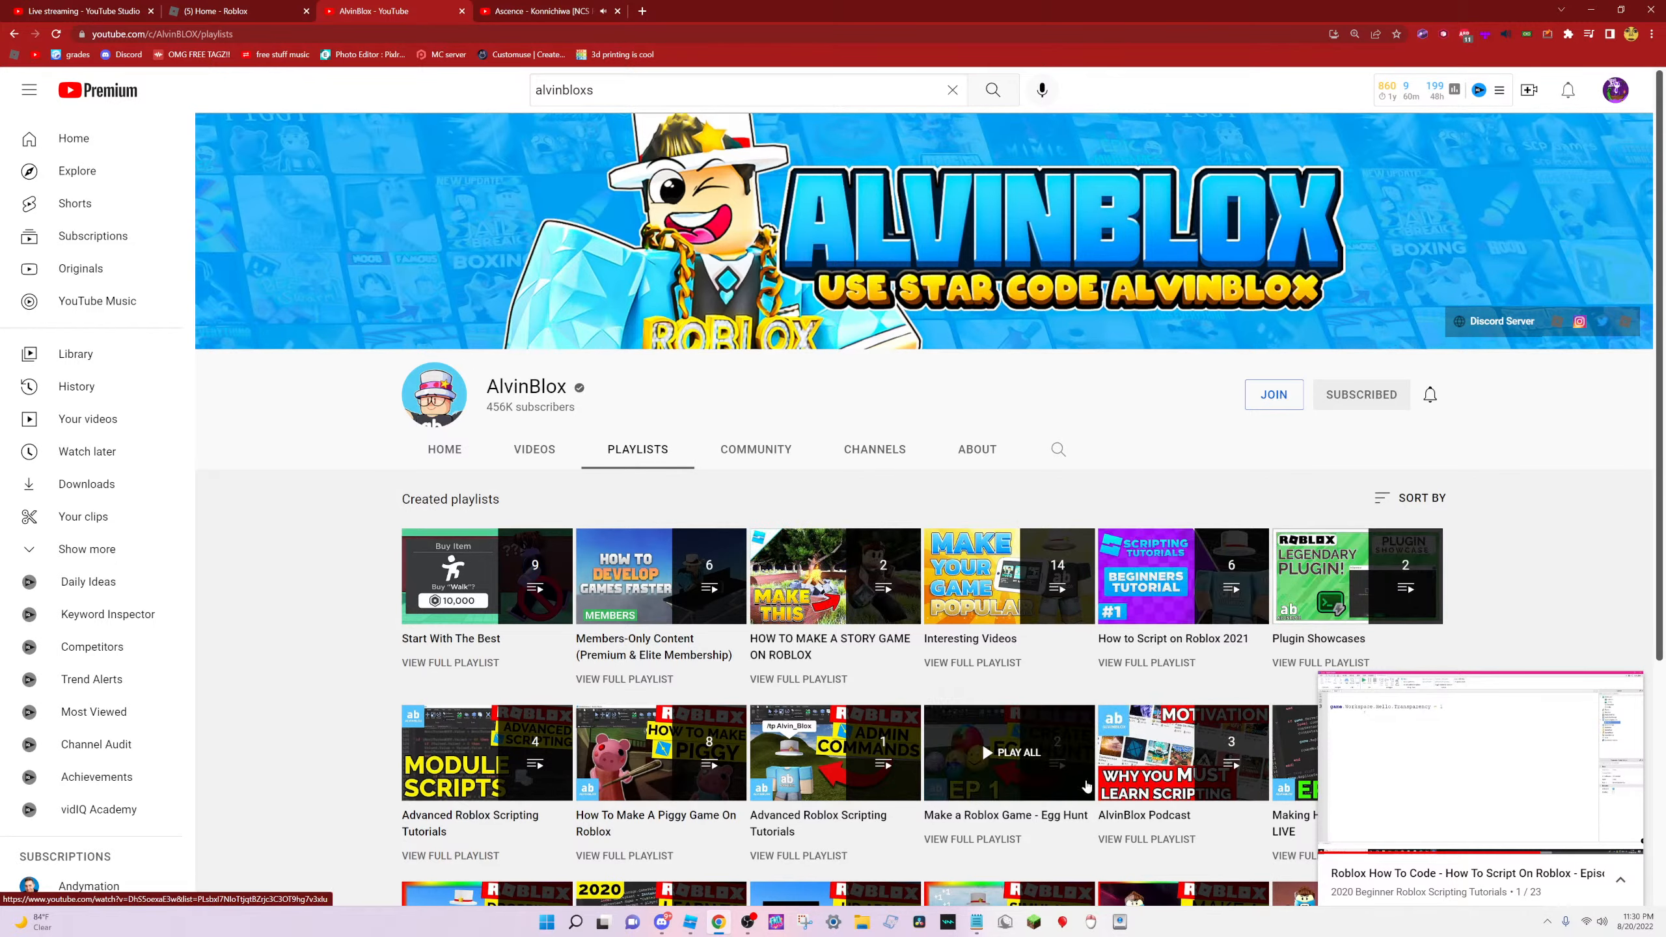
scroll(1036, 832, down, 5)
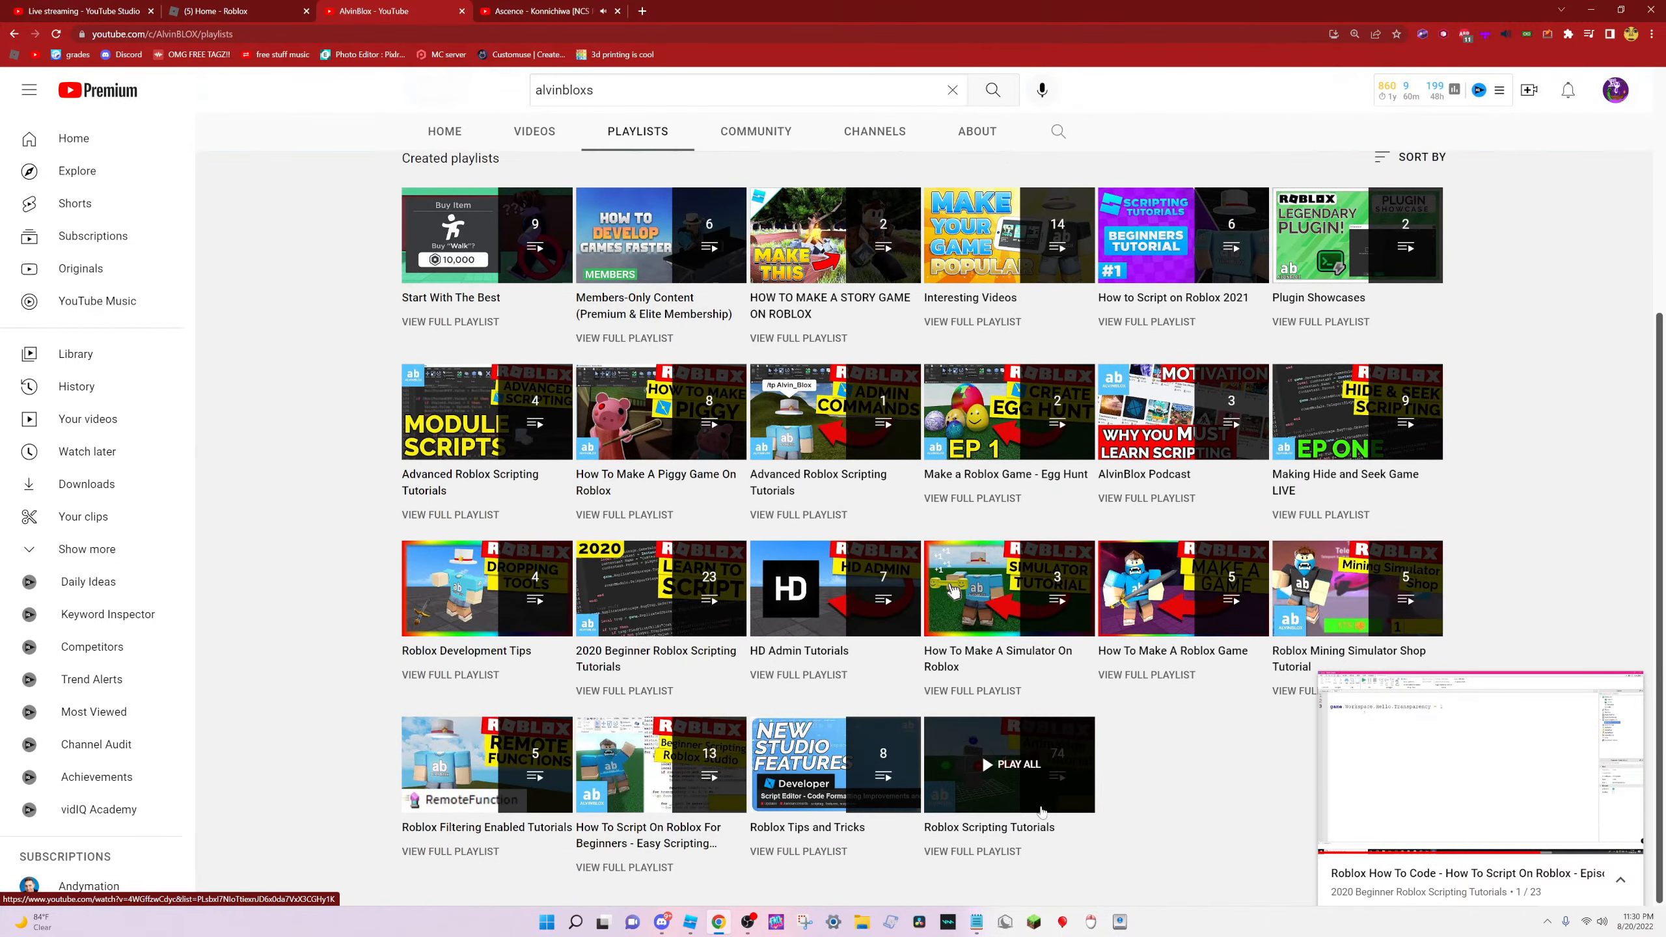
click(602, 605)
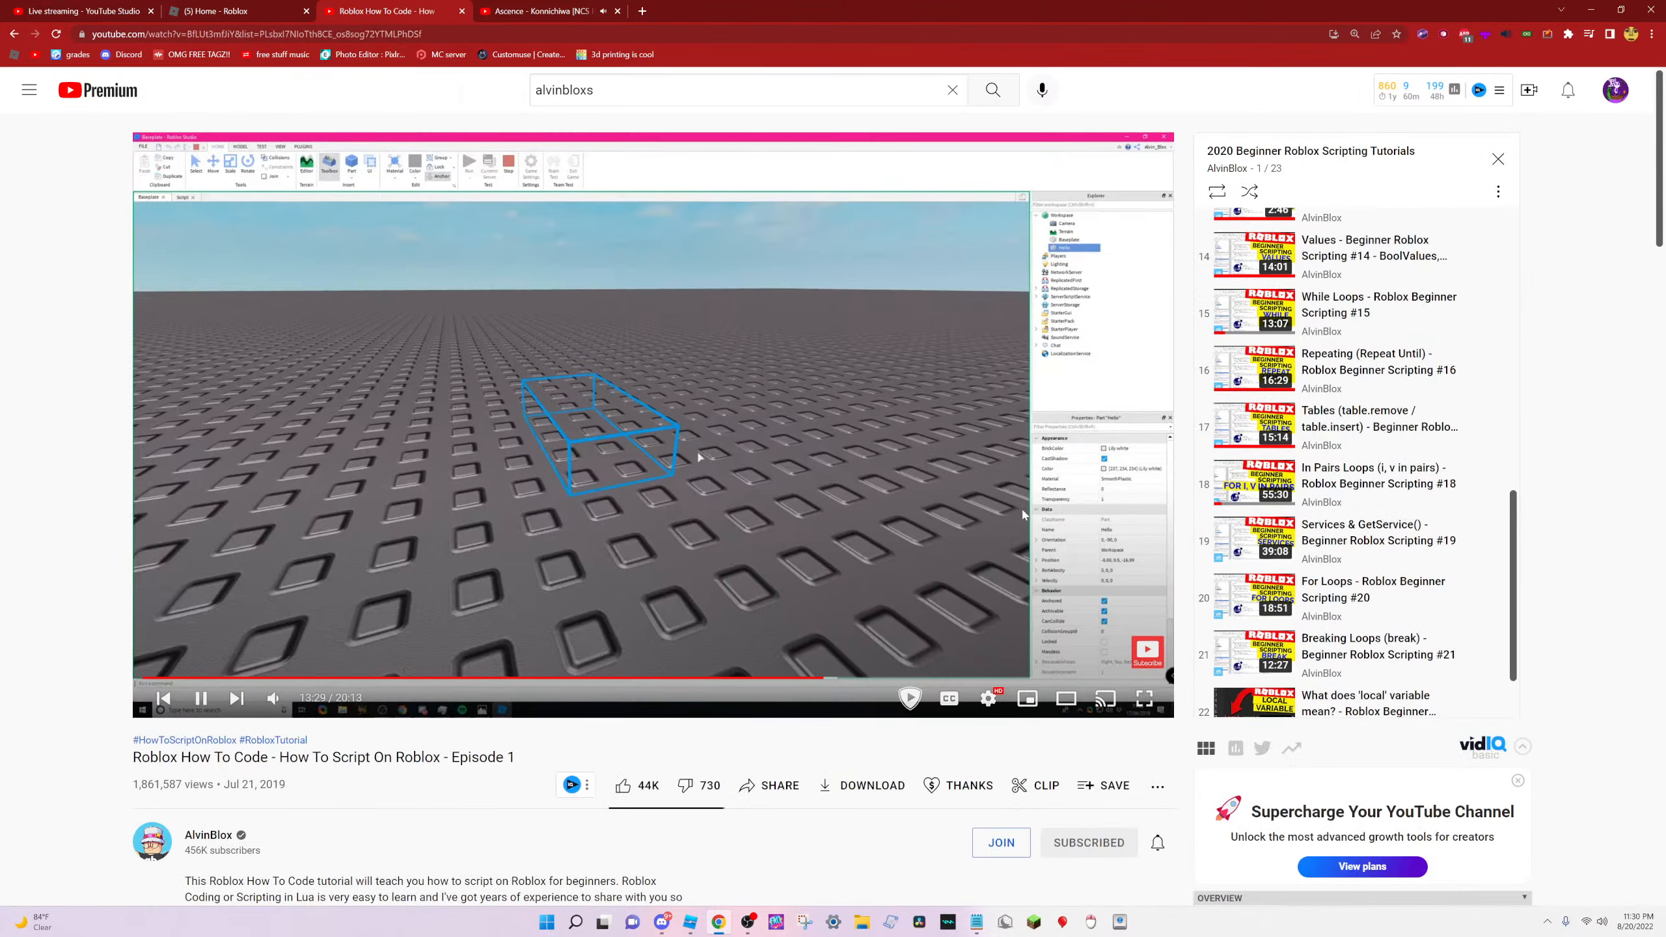
mouse_move(274, 698)
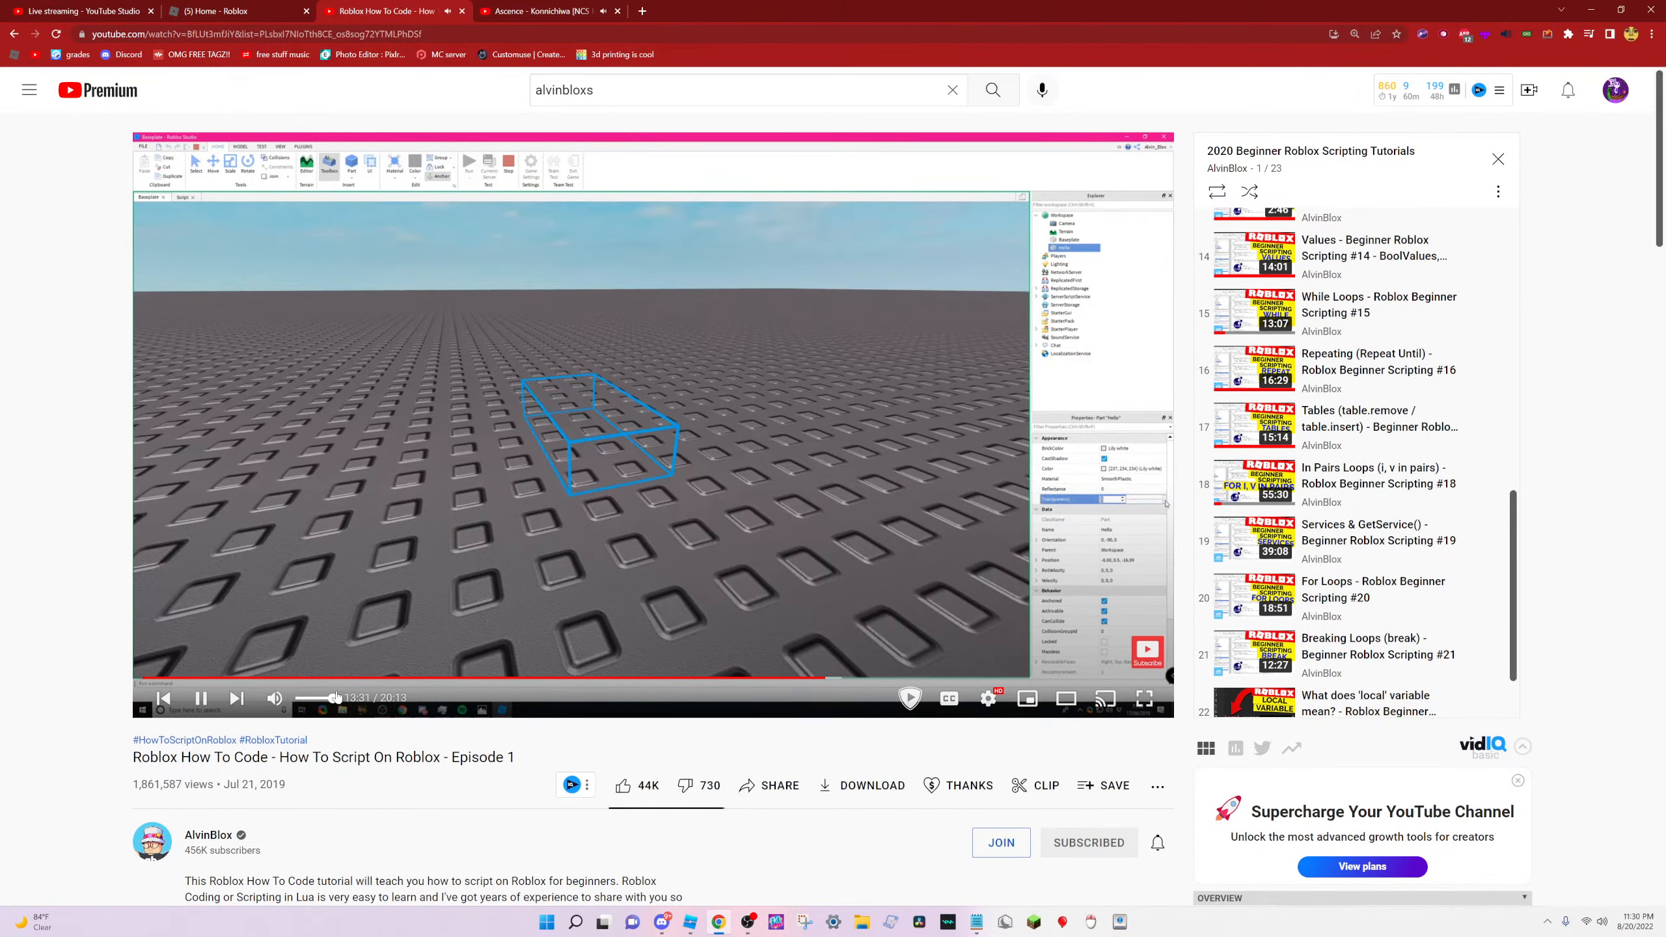
scroll(1318, 519, down, 2)
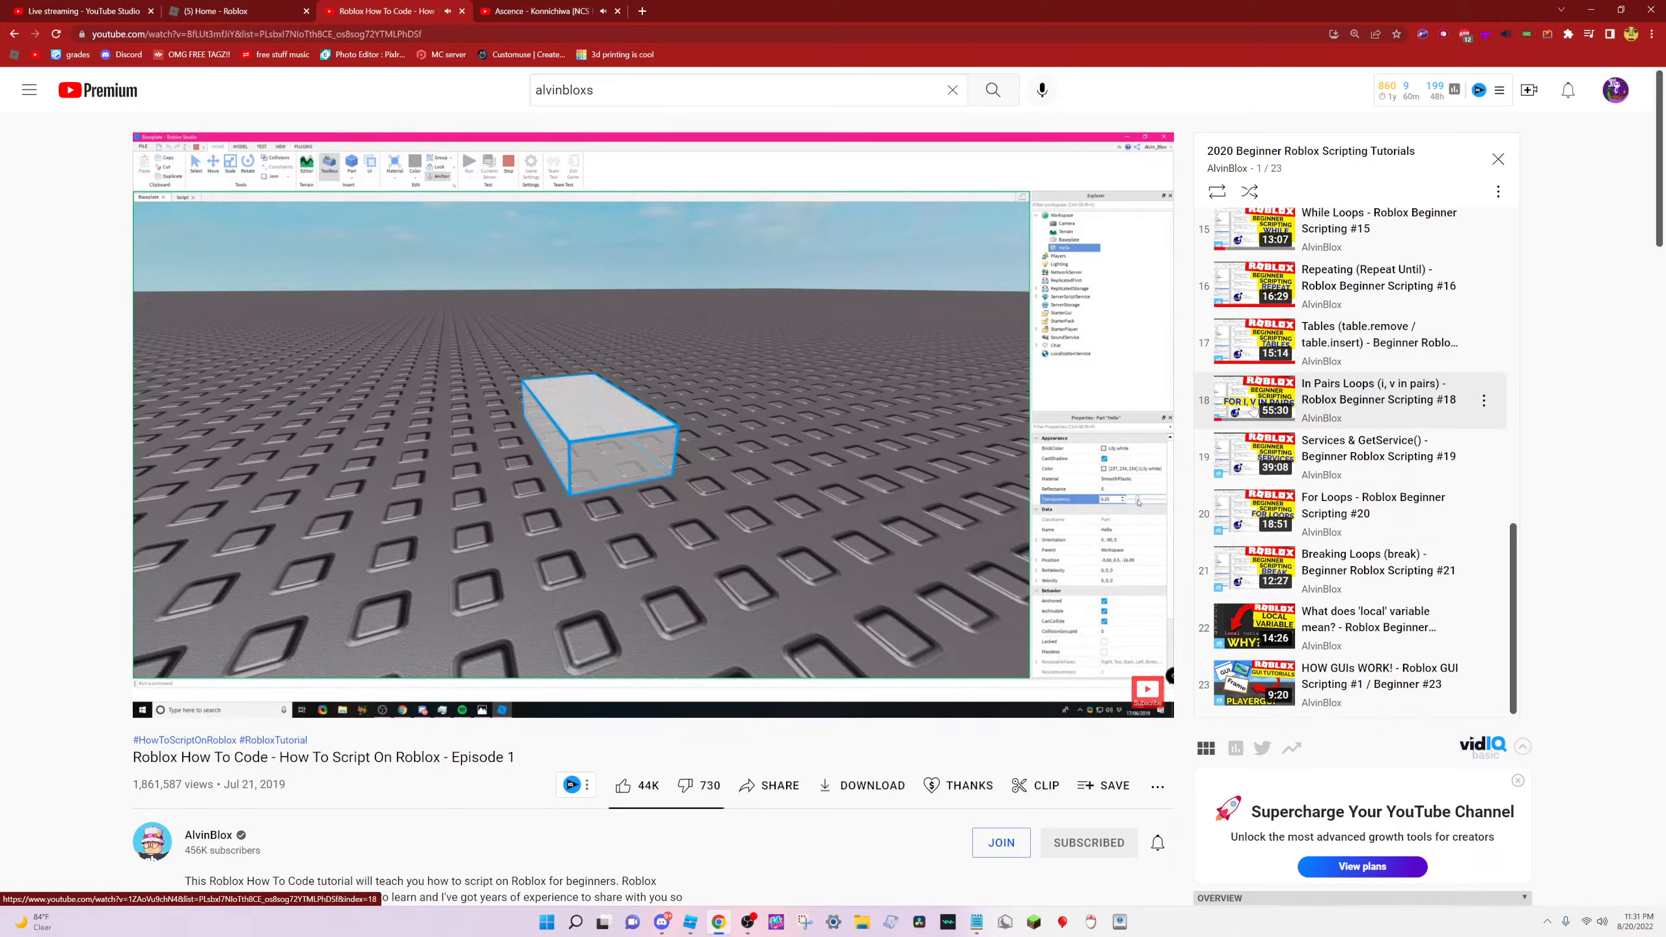
Play "In Pairs Loops (i, v in pairs) - Roblox Beginner Scripting #18" from the playlist in full screen
drag(1252, 408, 1362, 422)
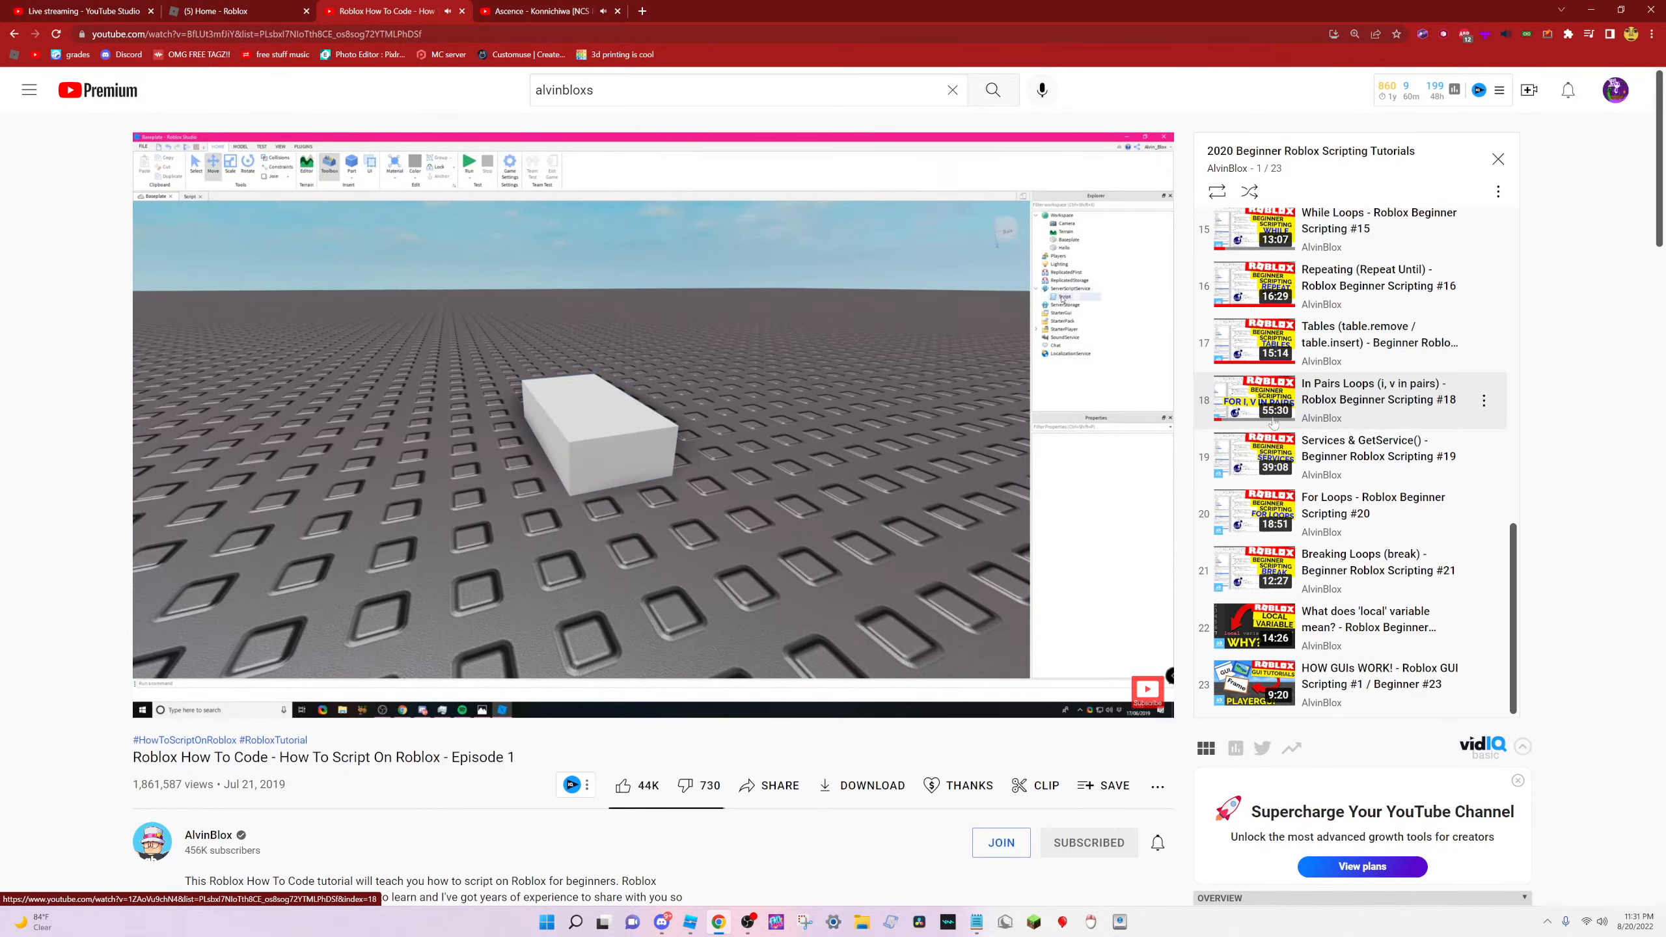
click(1254, 409)
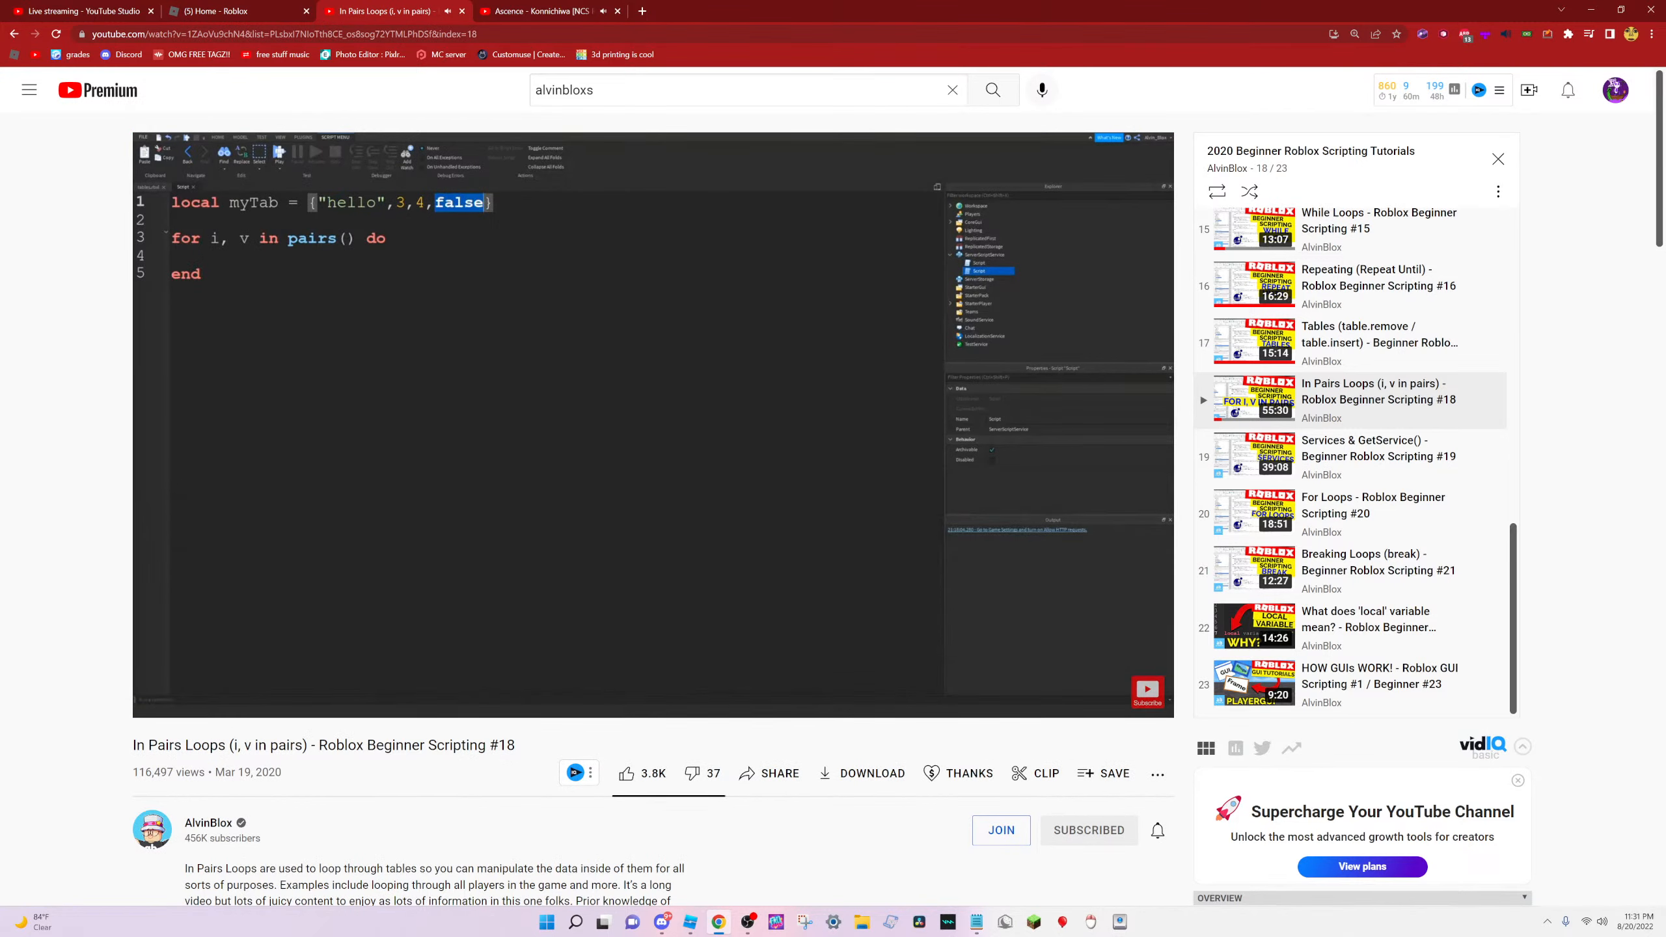
click(1141, 701)
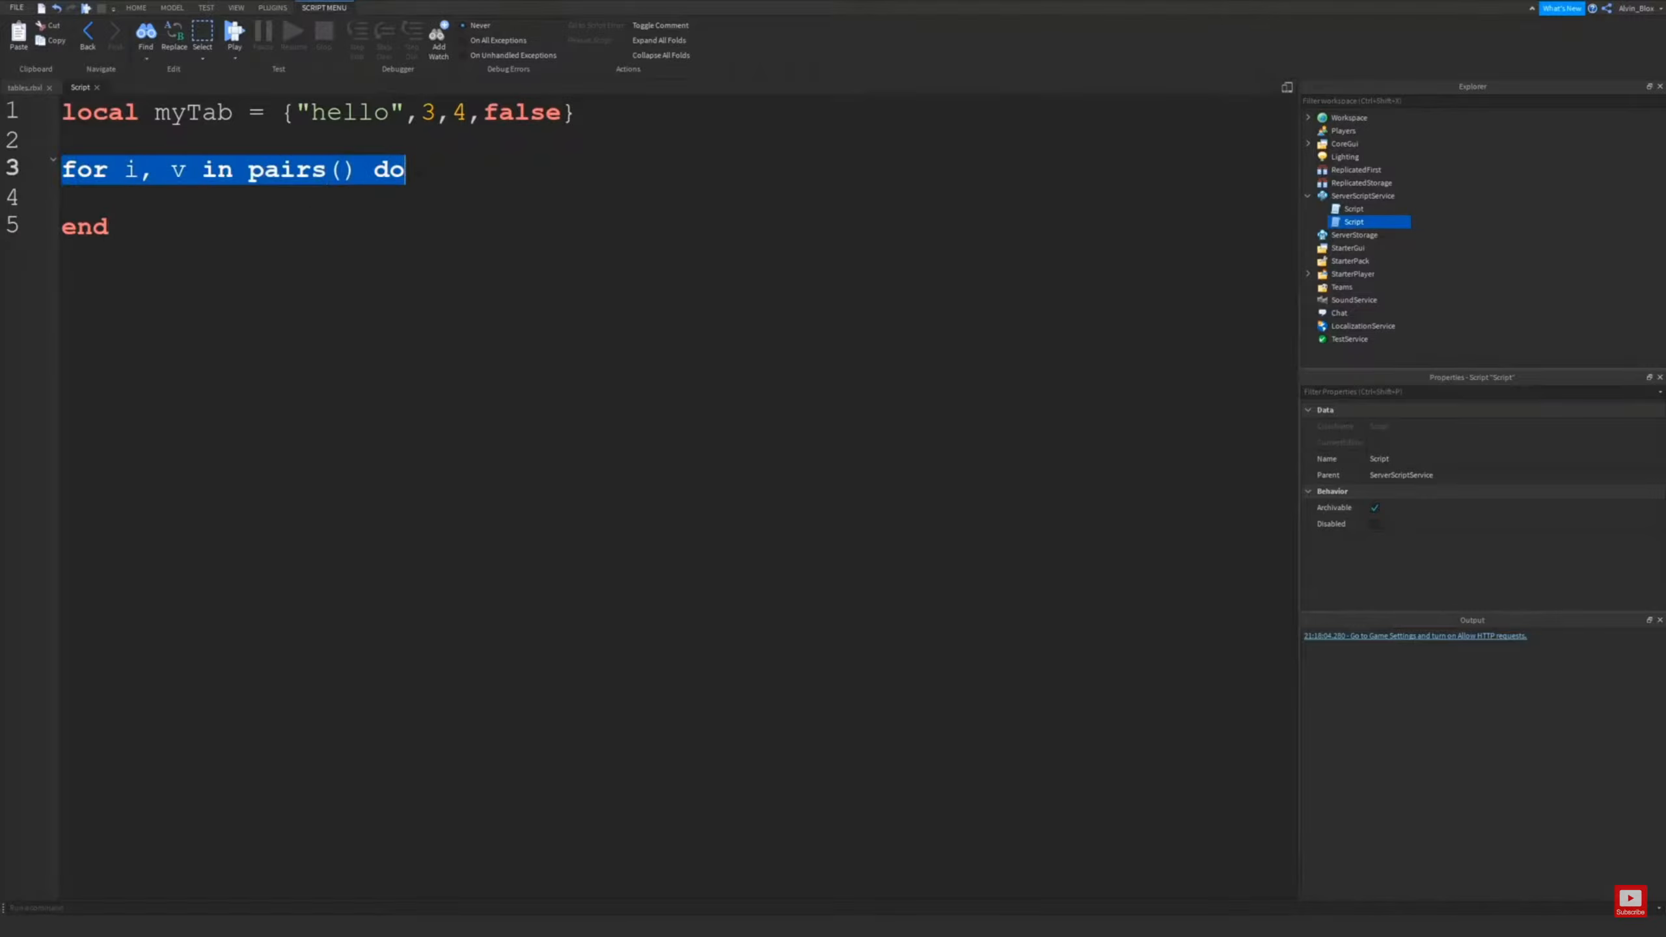
drag(282, 112, 576, 112)
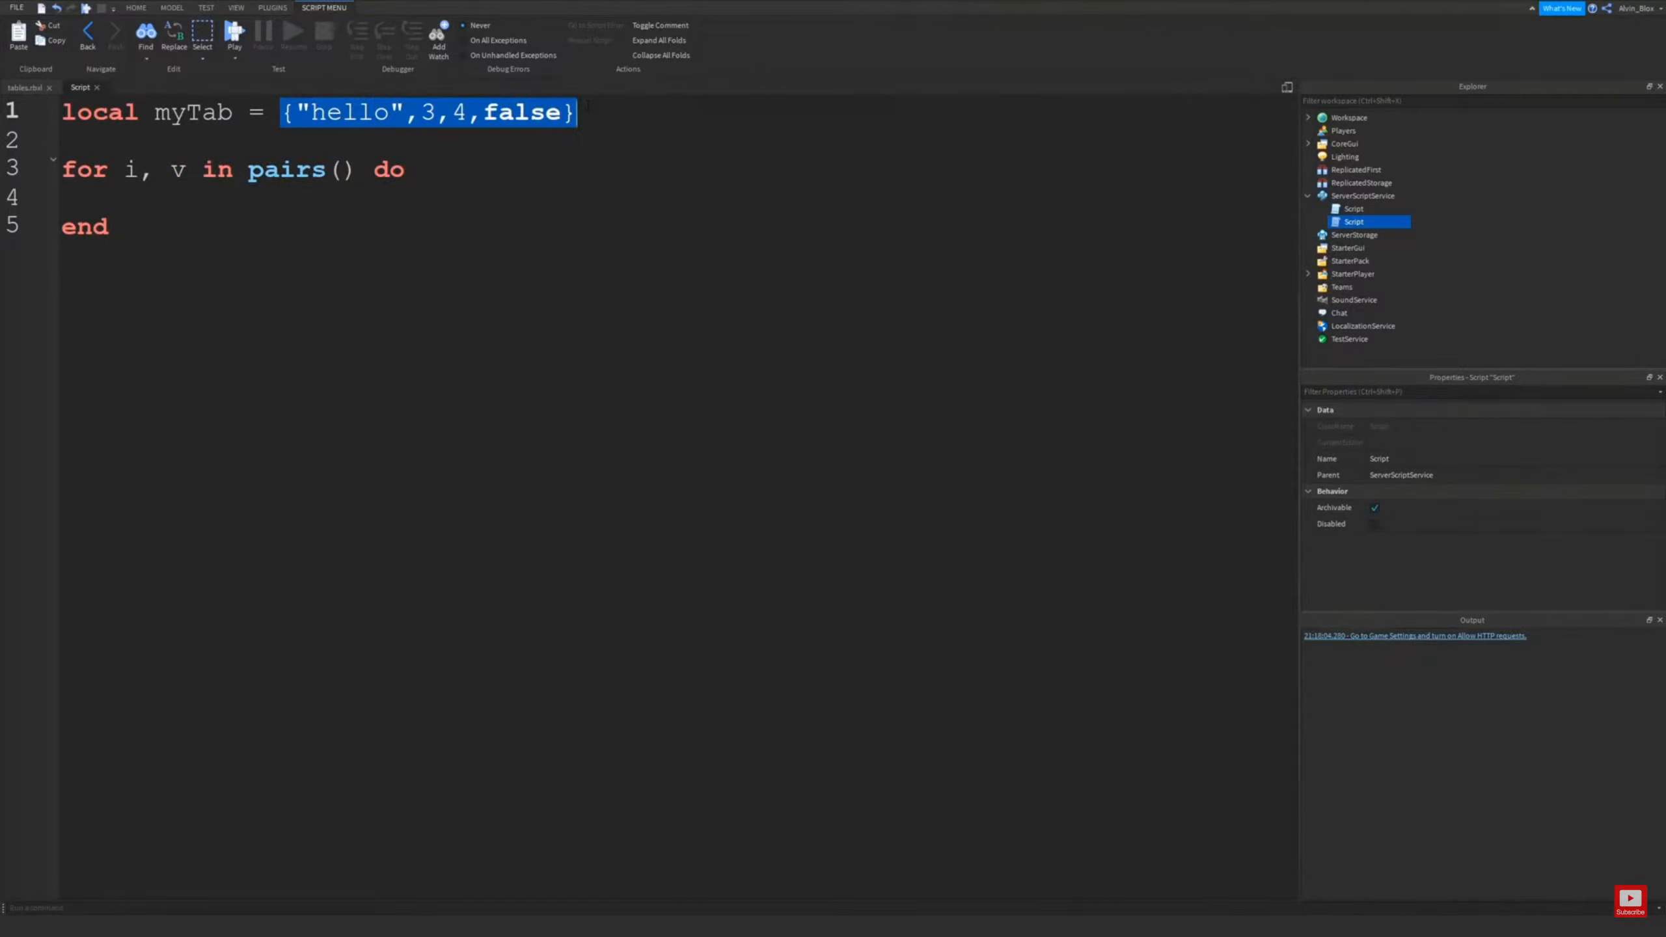
click(511, 199)
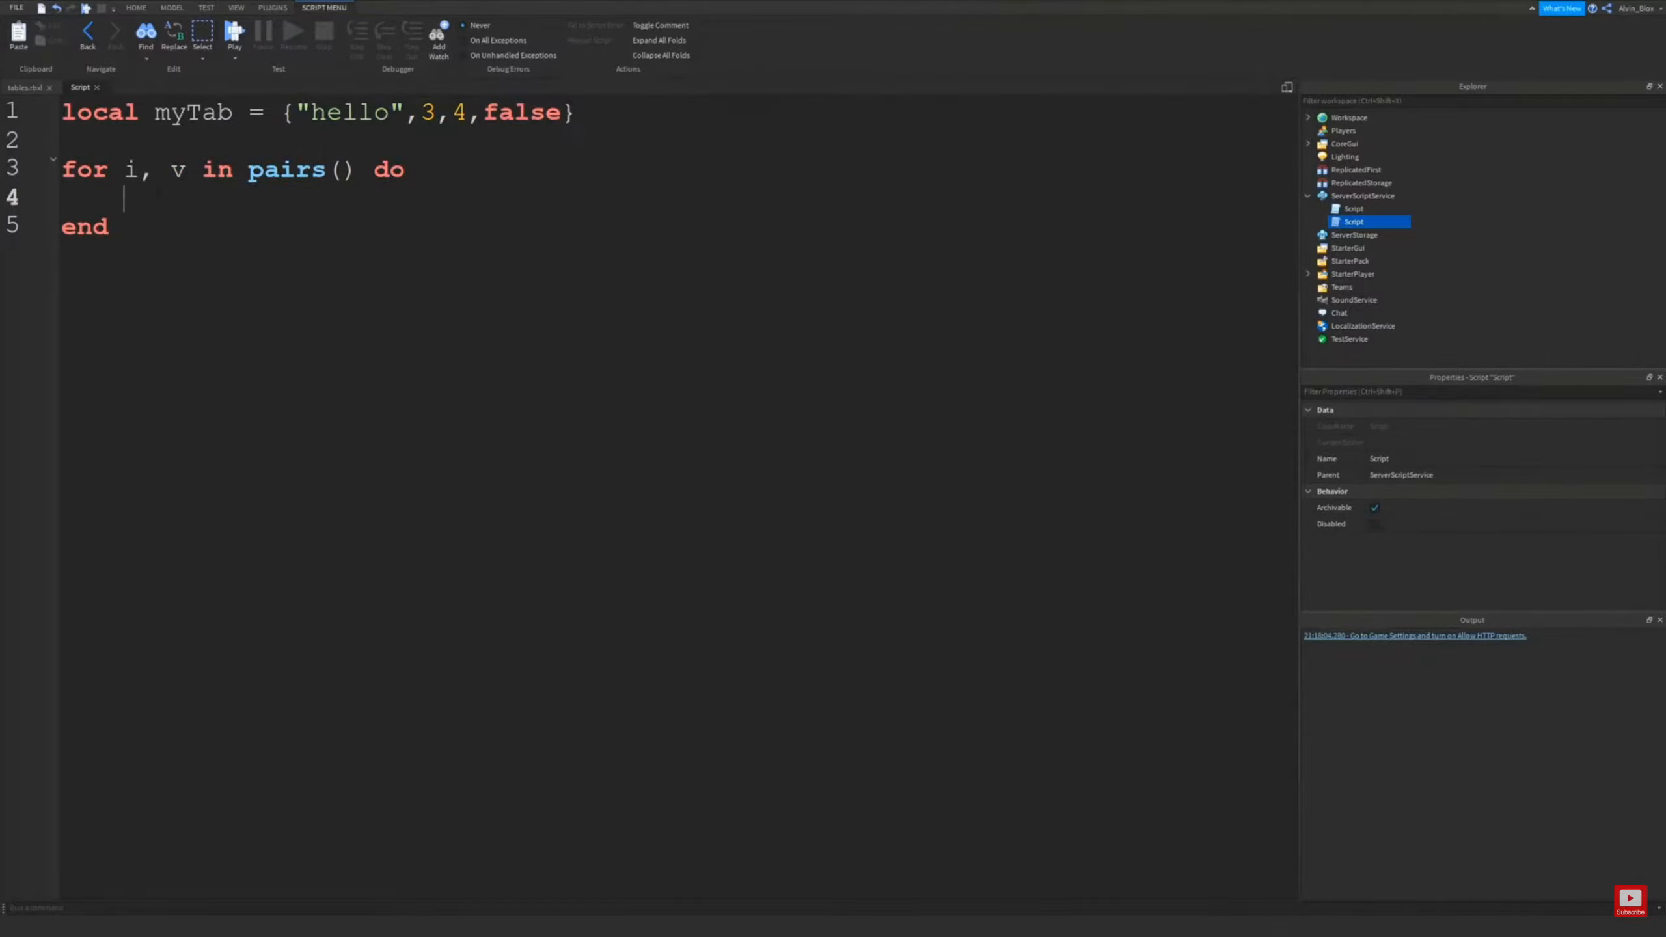
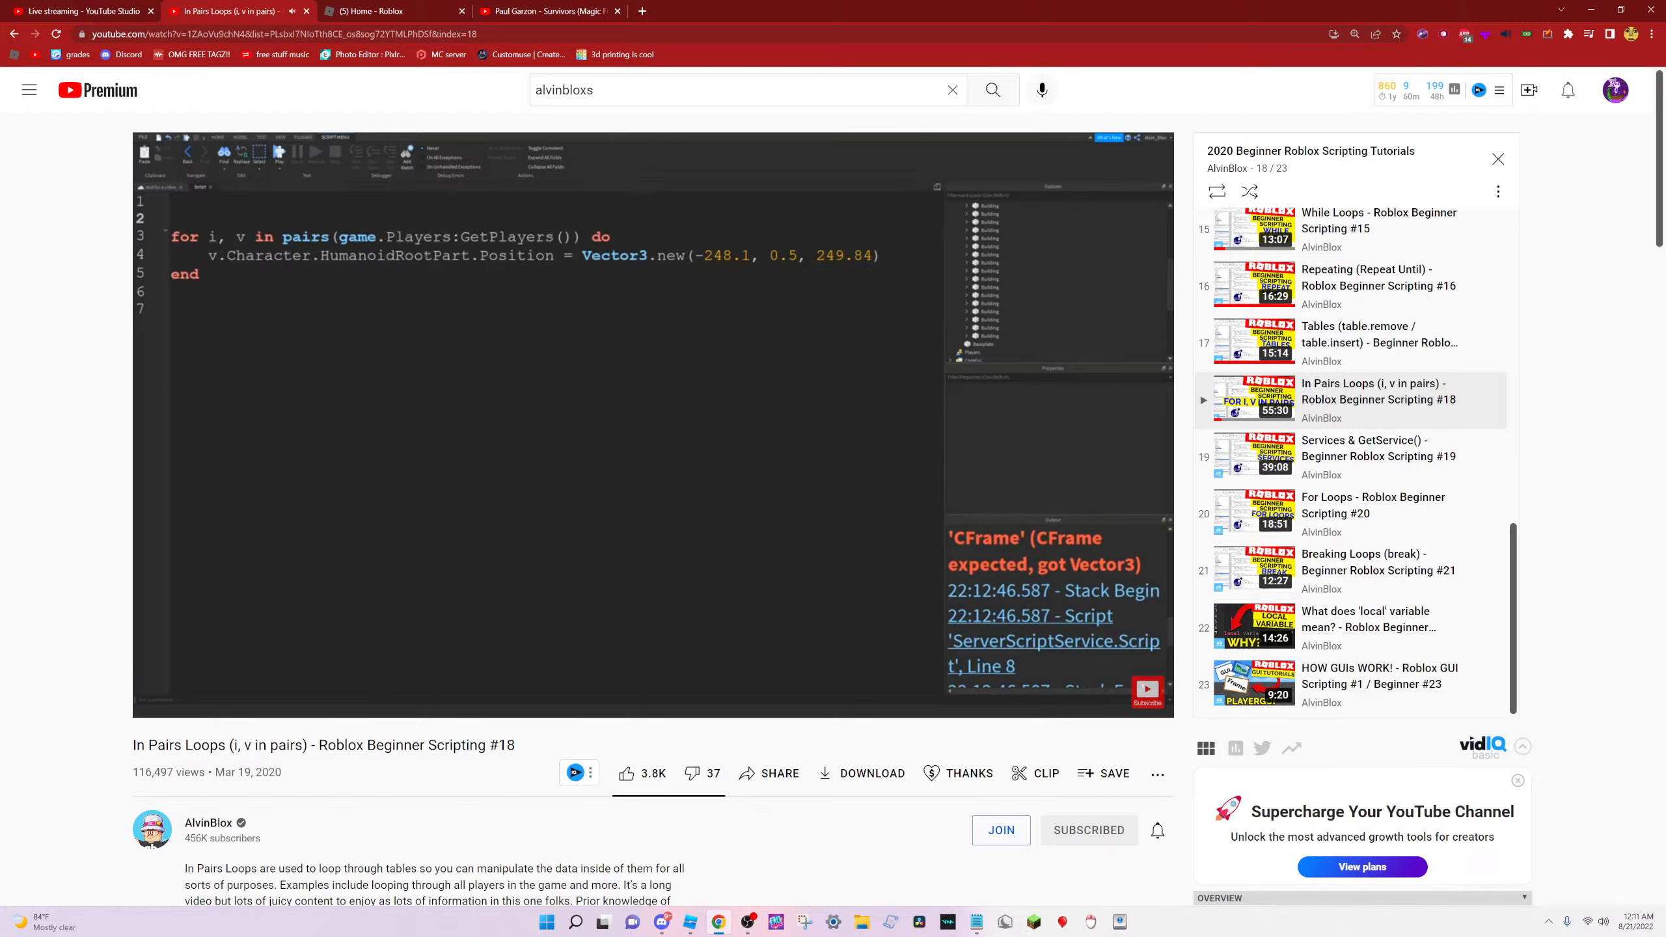
Keep watching the In Pairs Loops tutorial, pausing it to check the live stream's analytics and chat in YouTube Studio
click(751, 606)
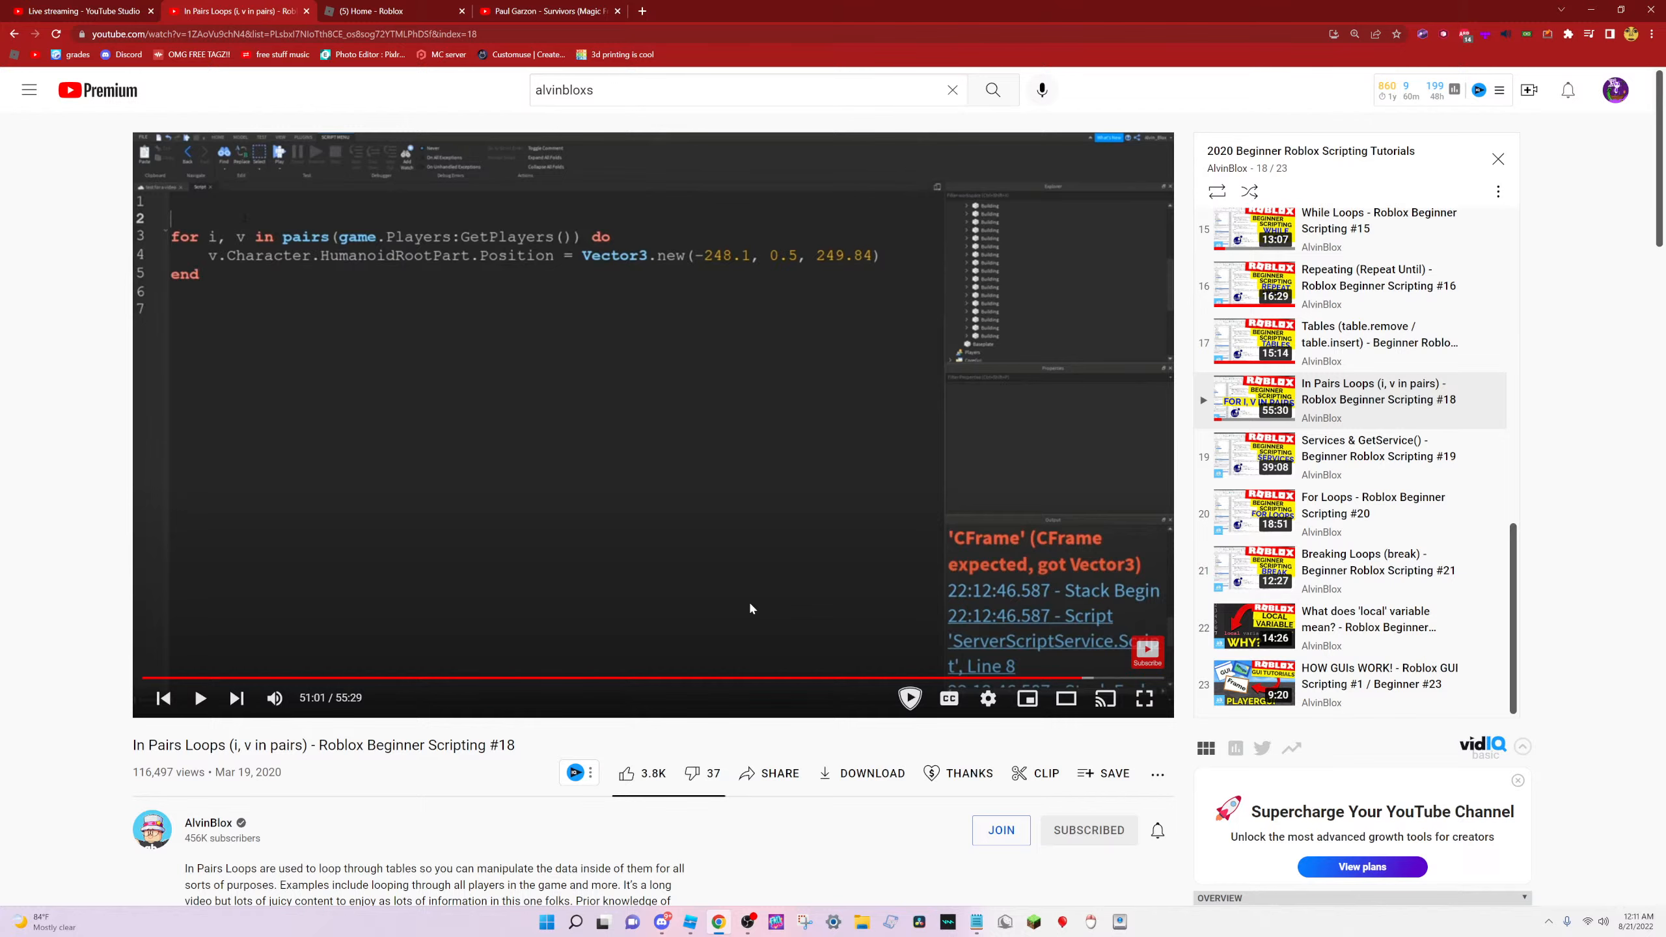
click(750, 605)
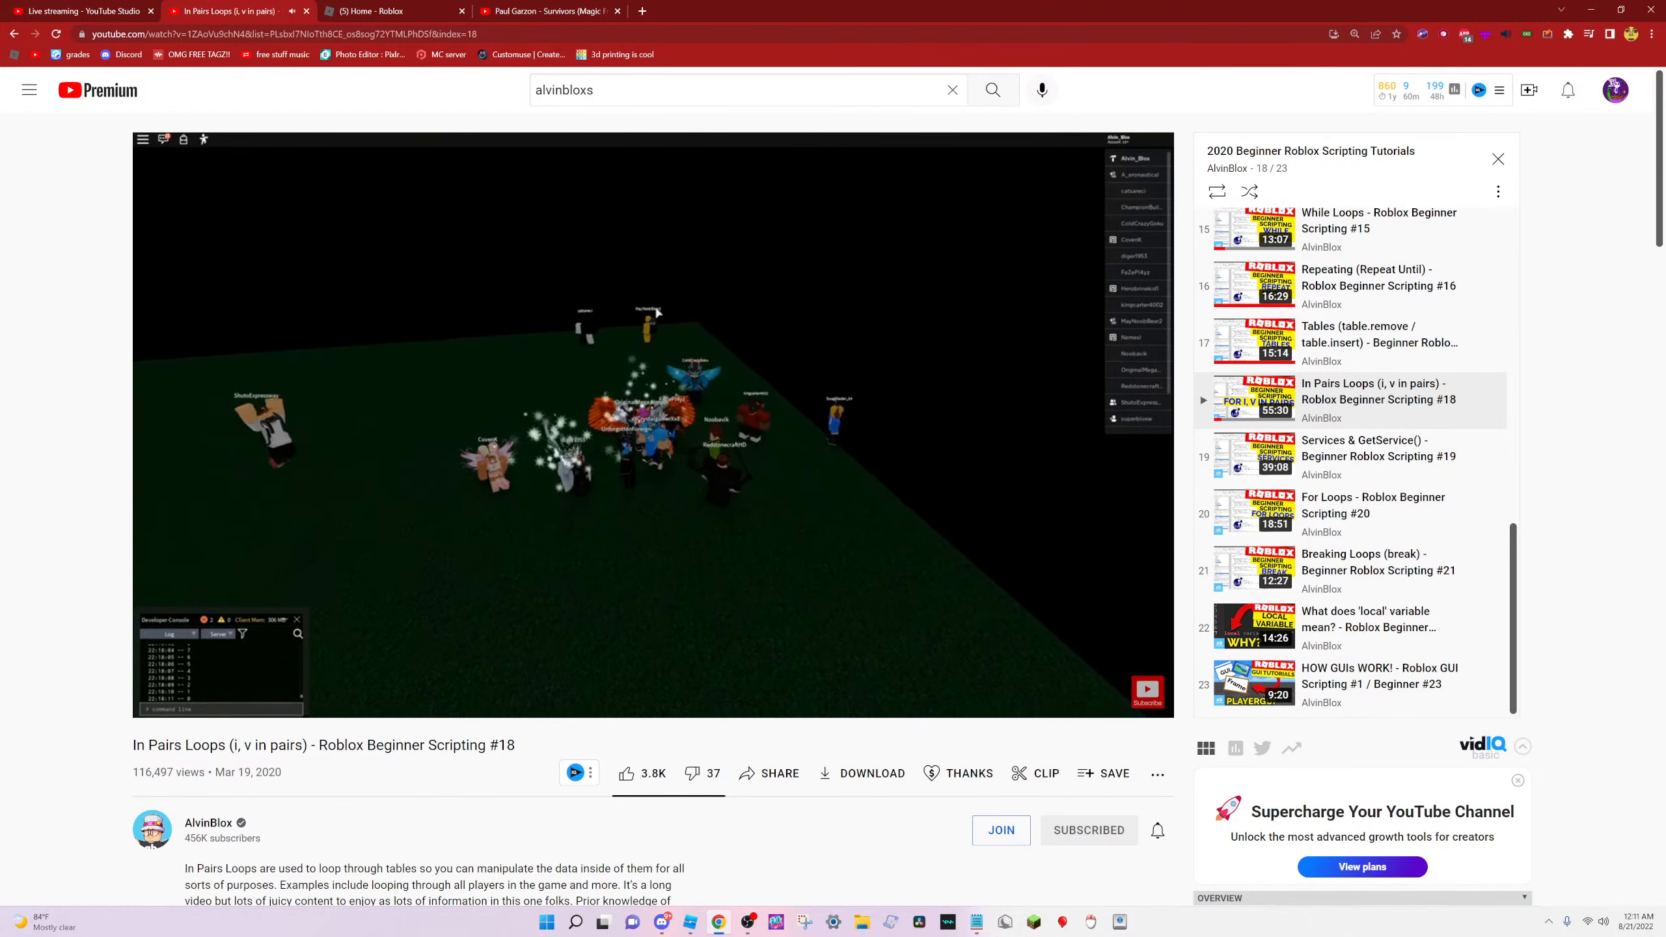
mouse_move(611, 365)
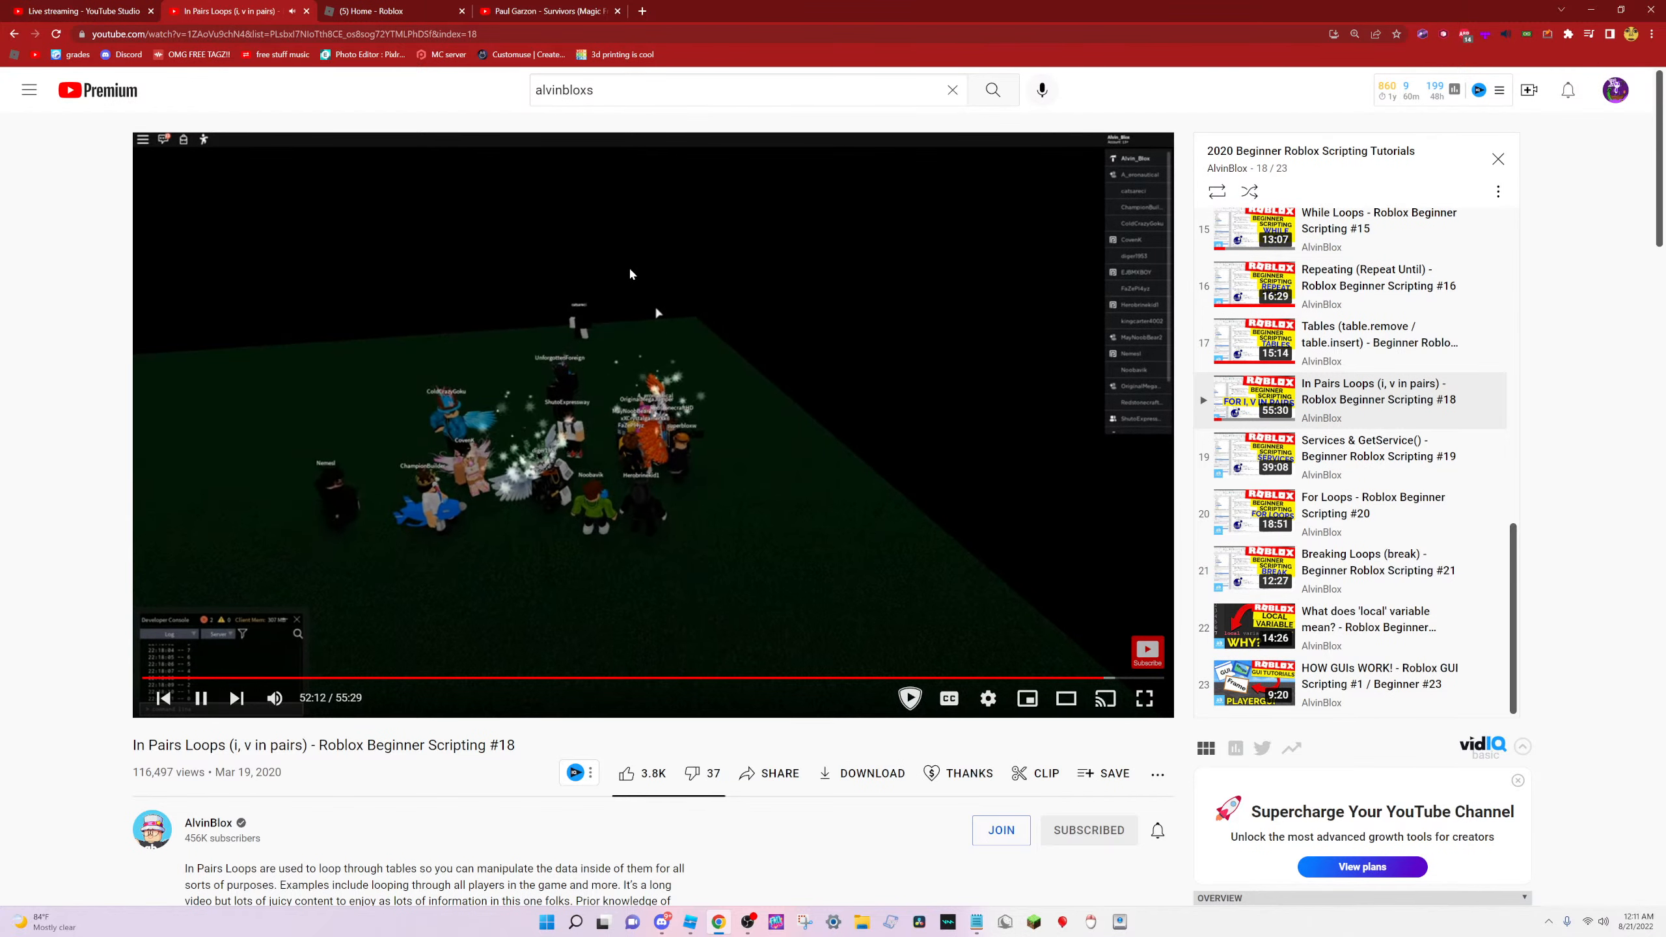
click(582, 446)
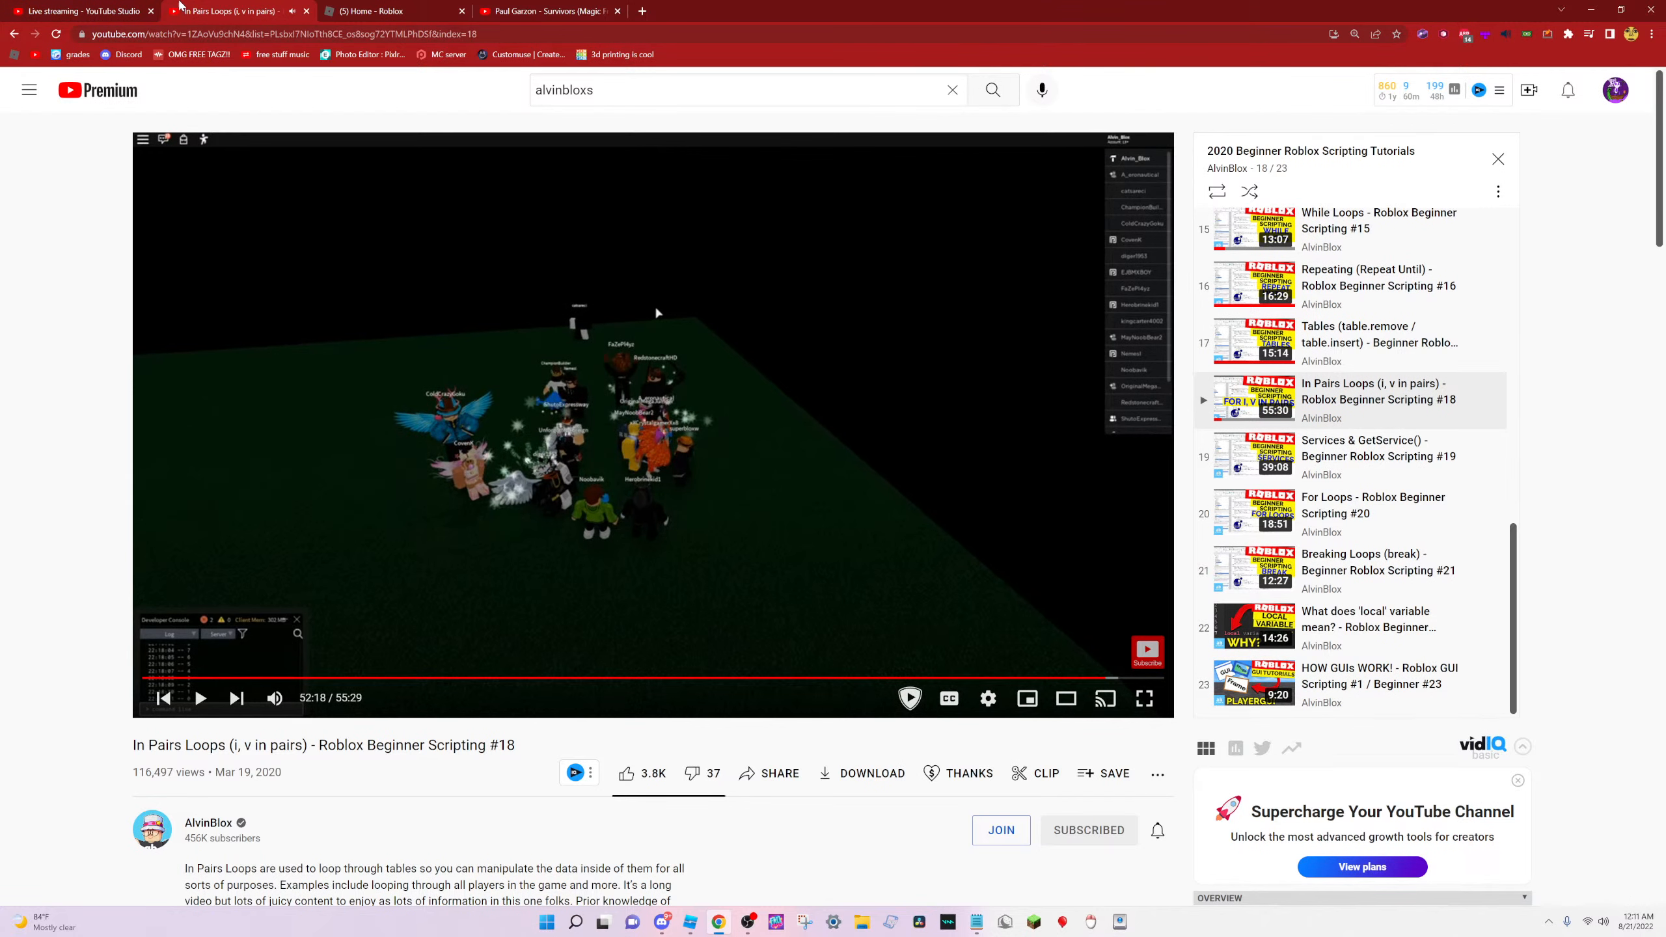
click(91, 16)
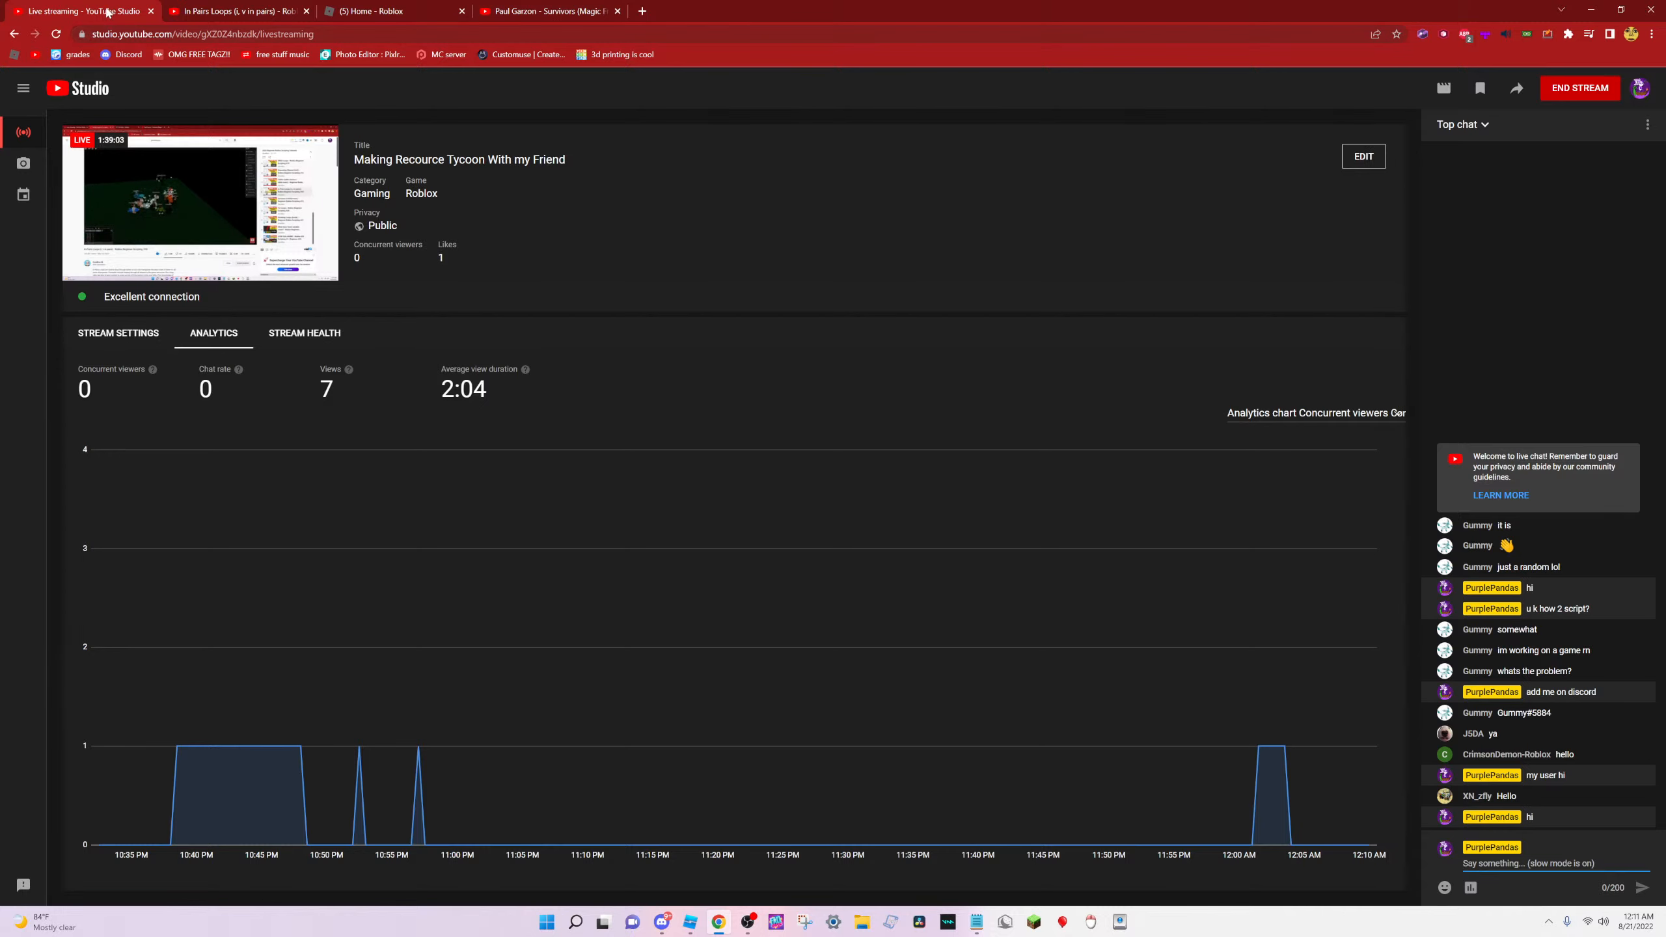
click(250, 11)
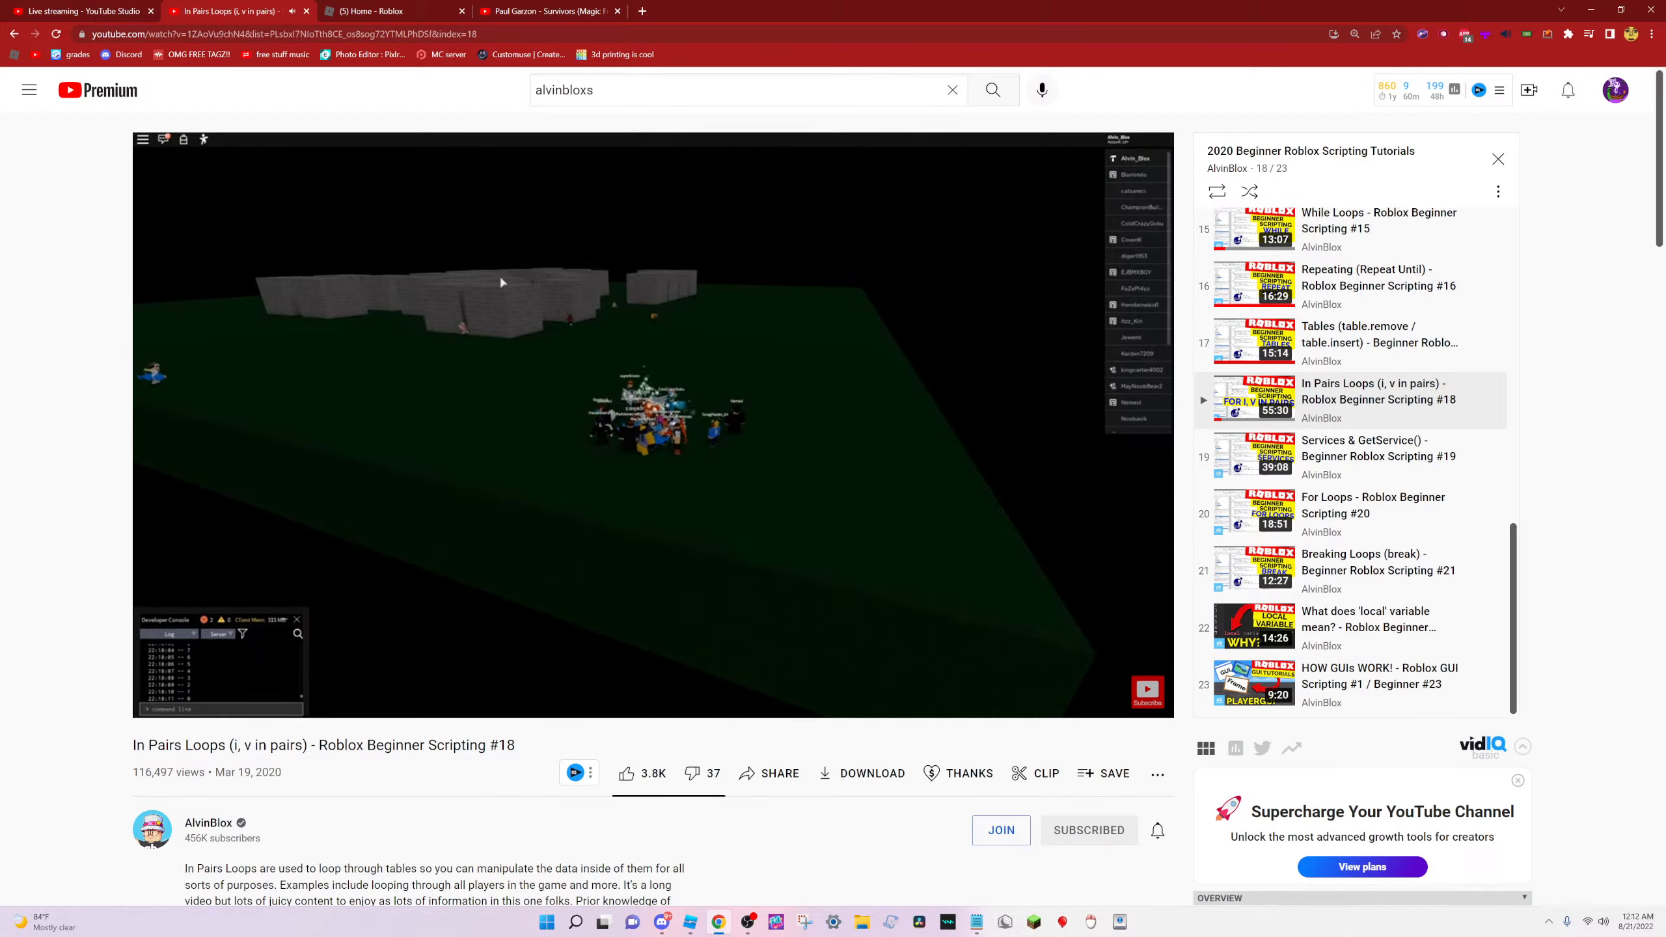
click(672, 524)
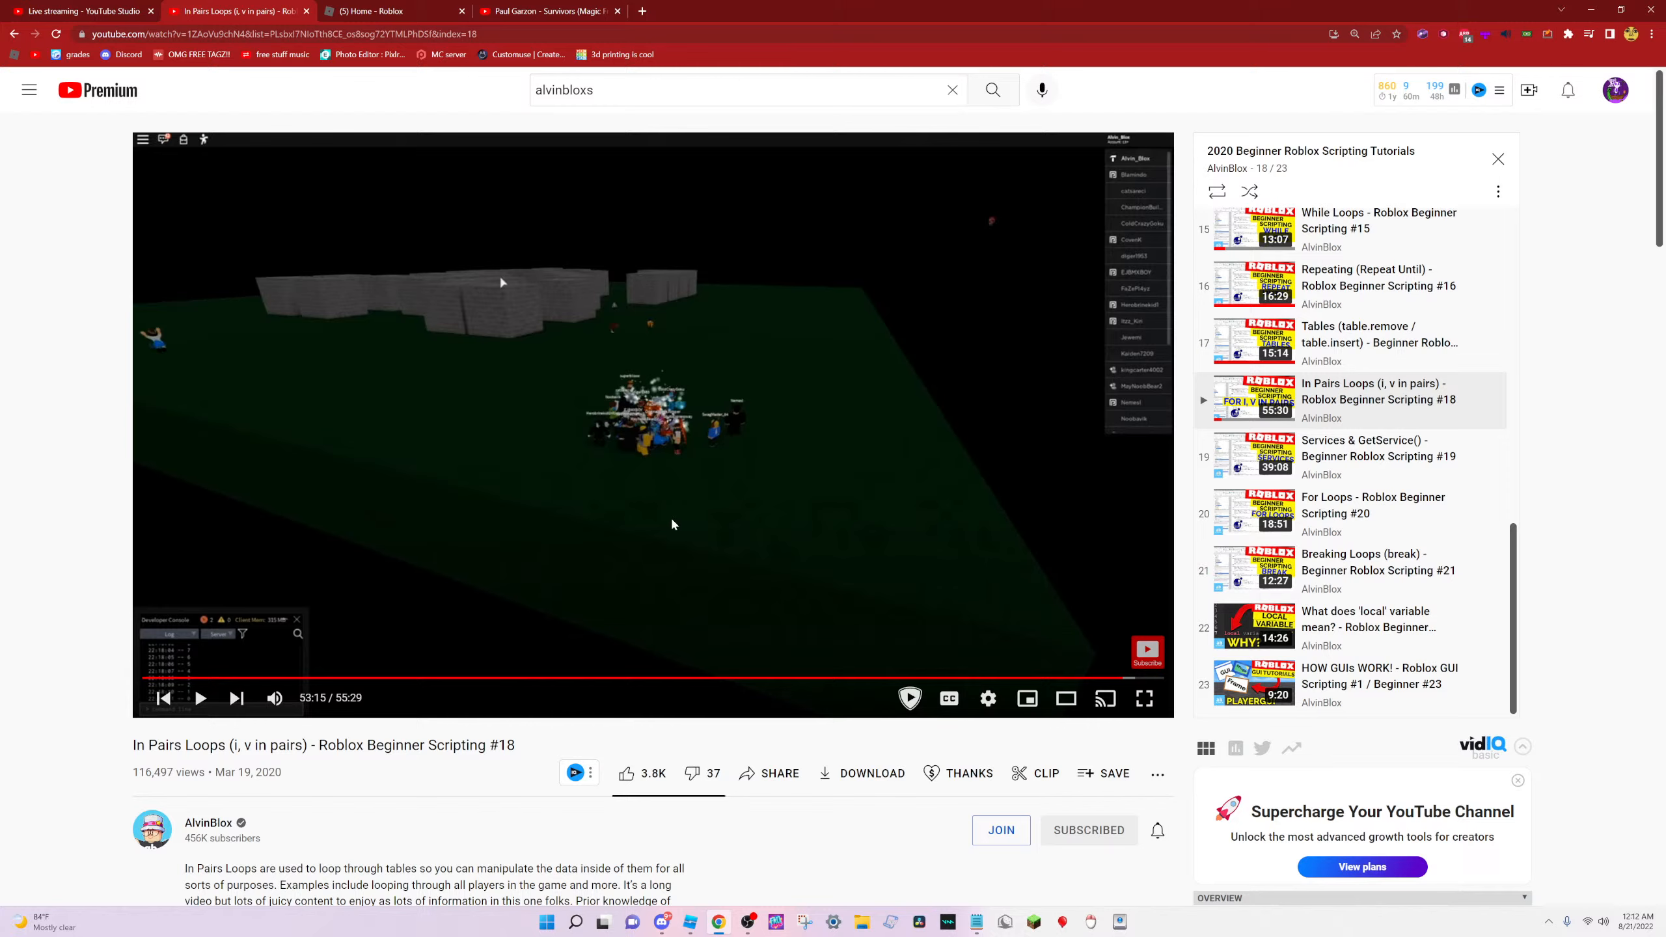
click(672, 520)
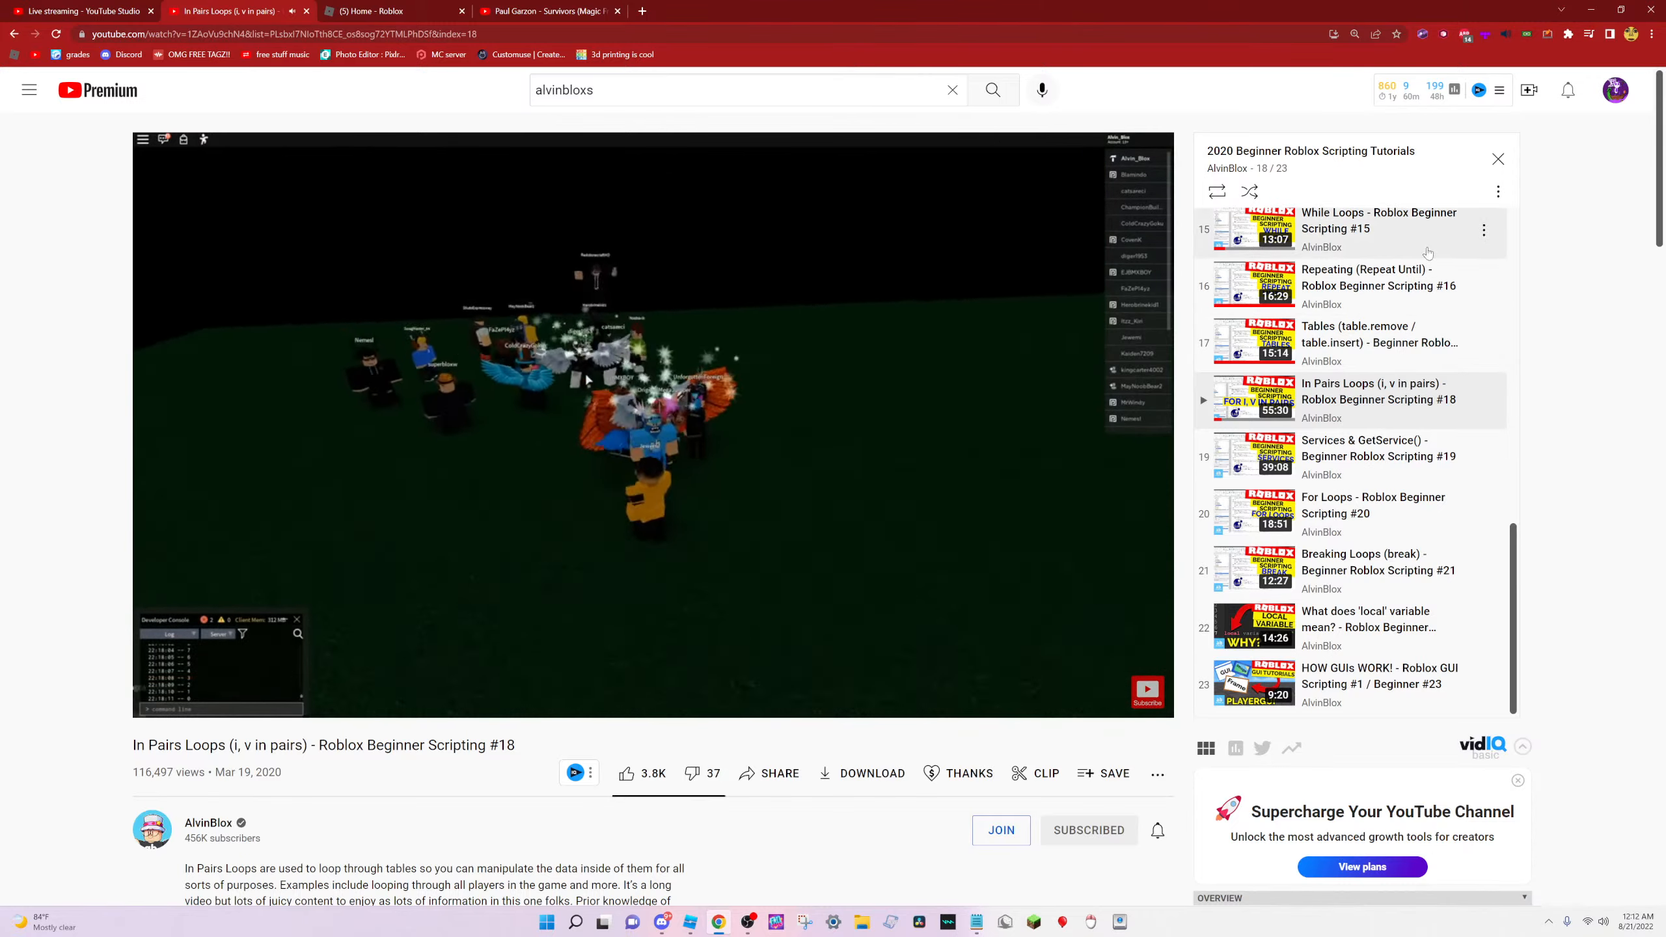
Play "Services & GetService() - Beginner Roblox Scripting #19" in full screen and set its playback speed to 1.25
click(1272, 480)
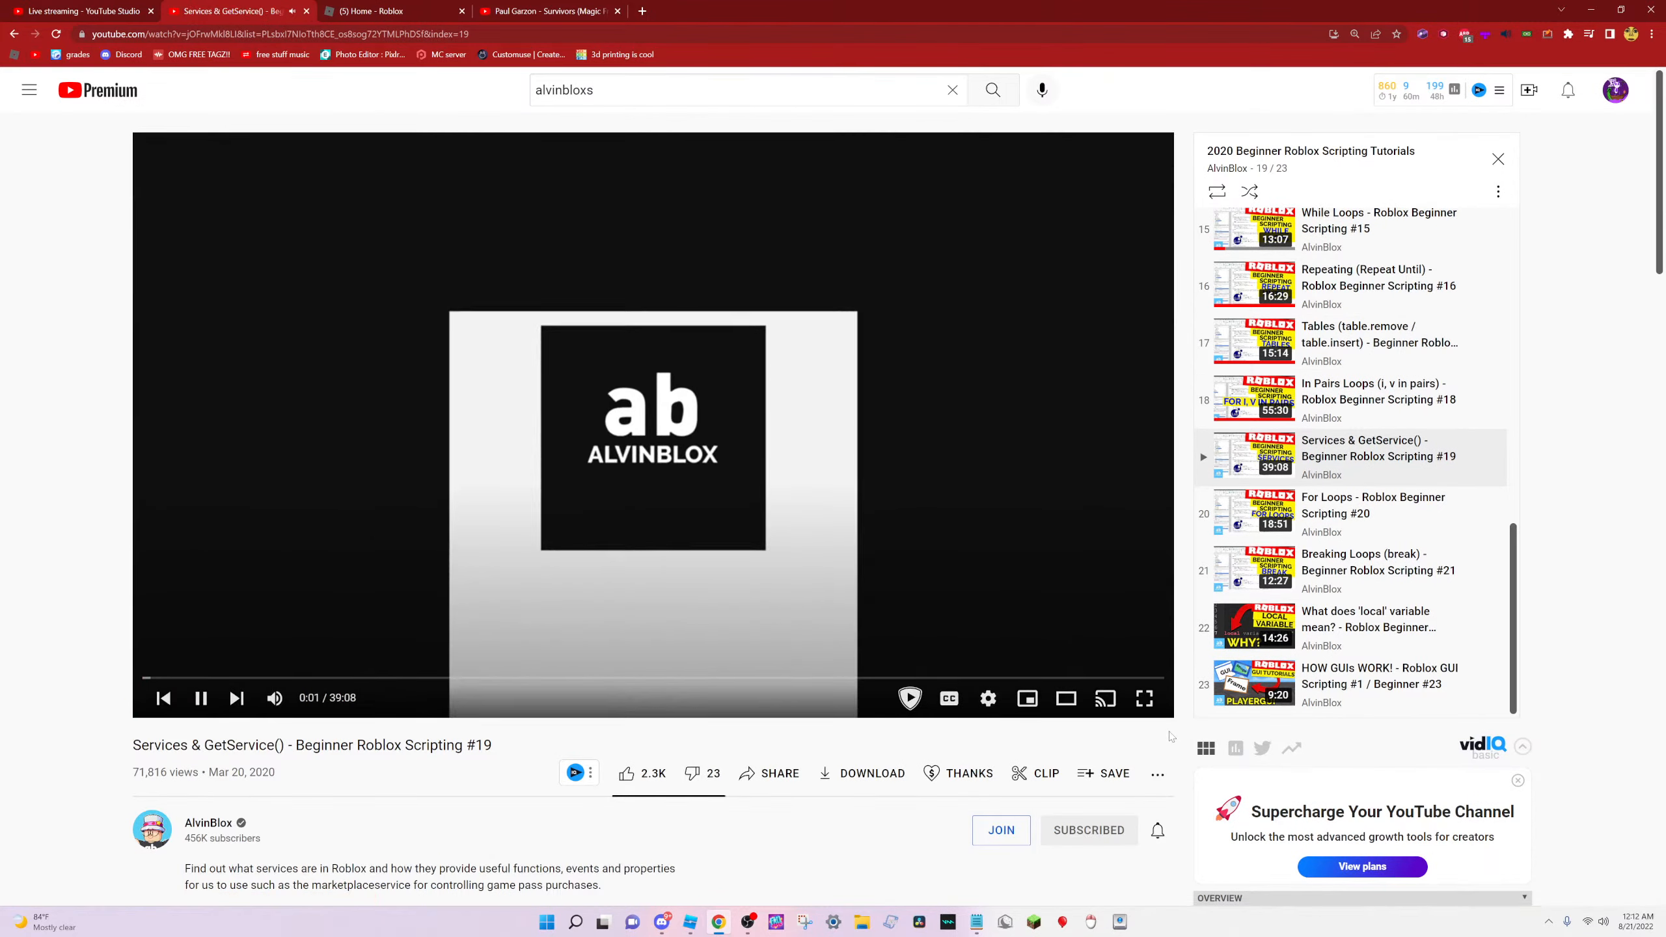
click(1146, 698)
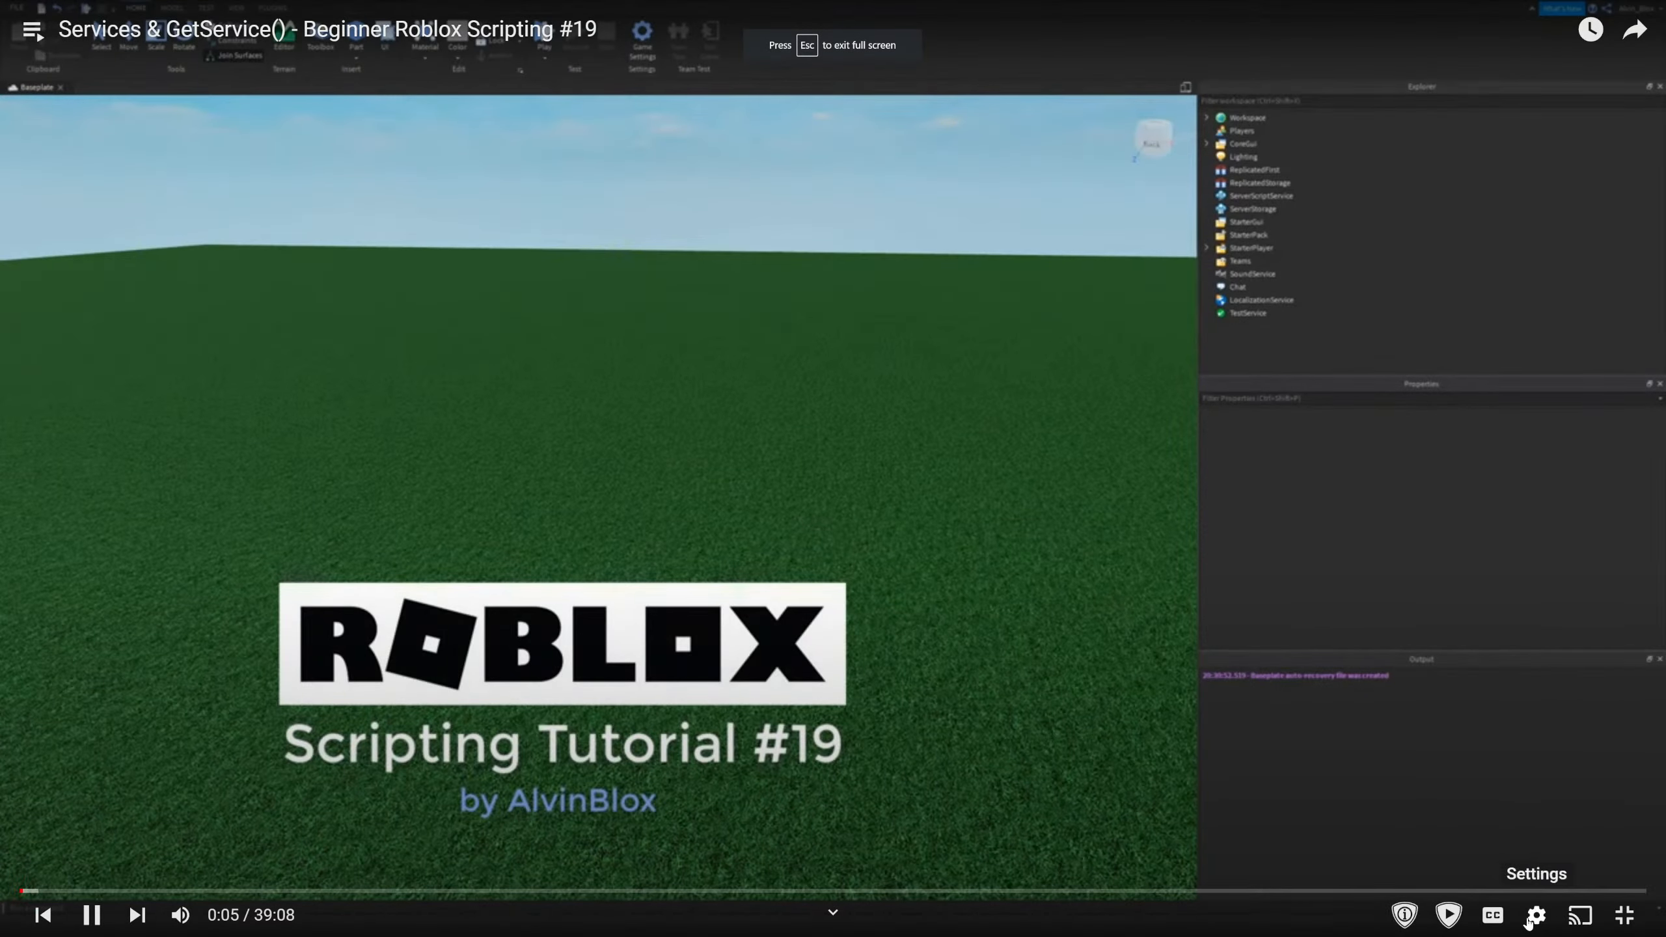
click(1536, 914)
click(1524, 770)
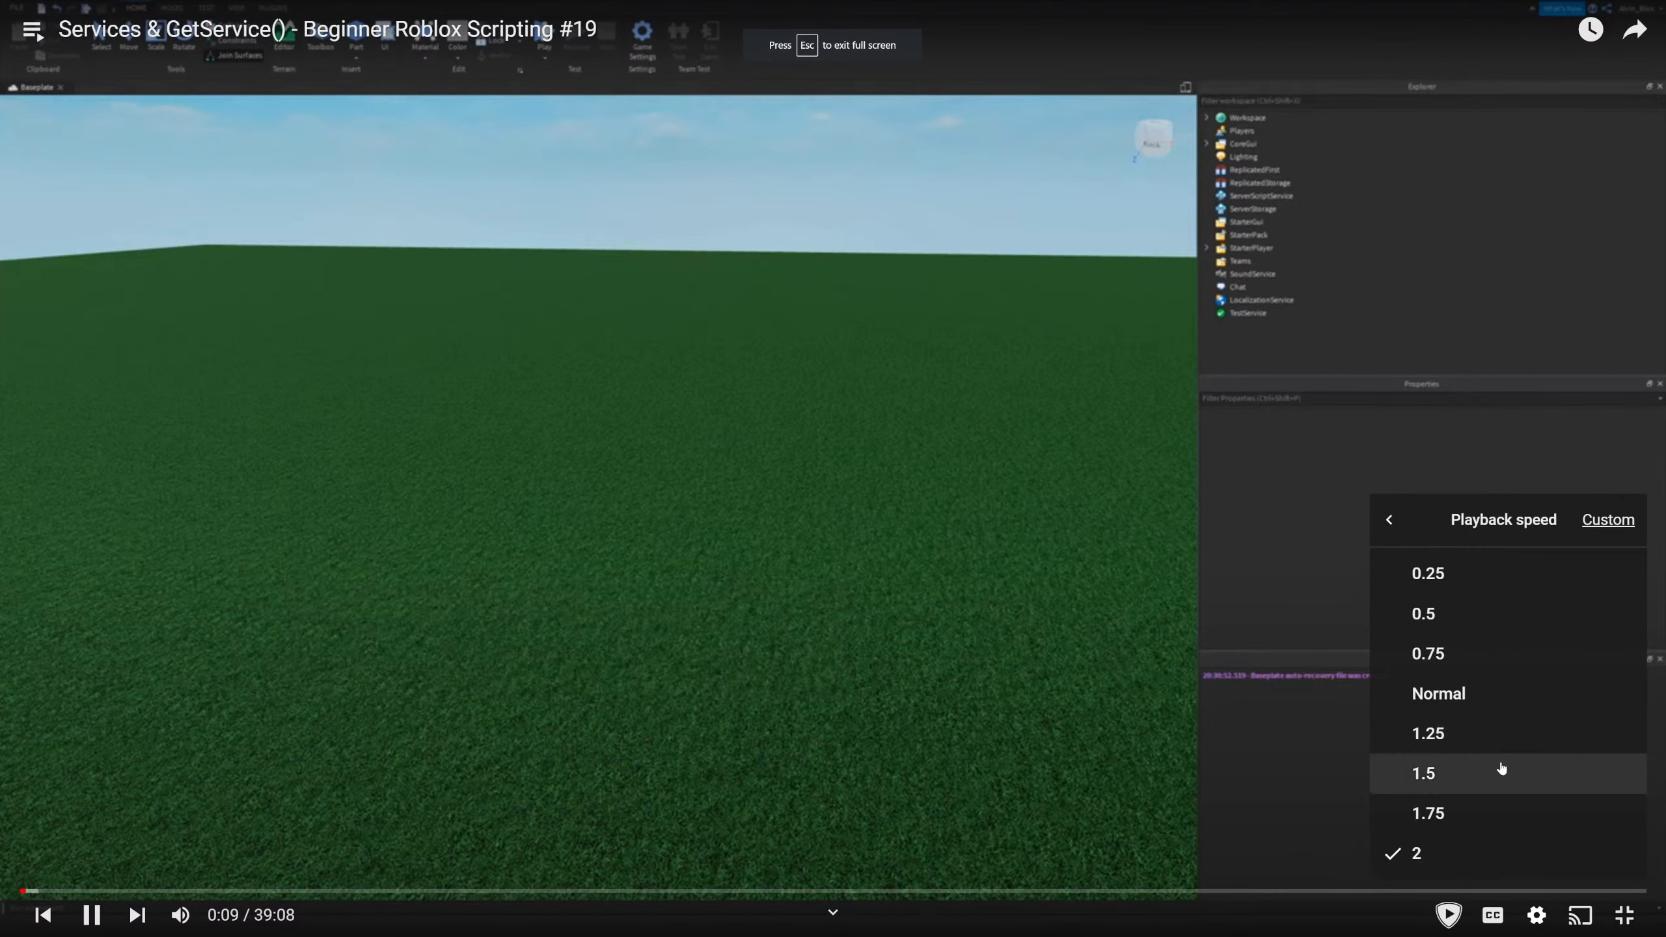
click(1488, 732)
click(711, 365)
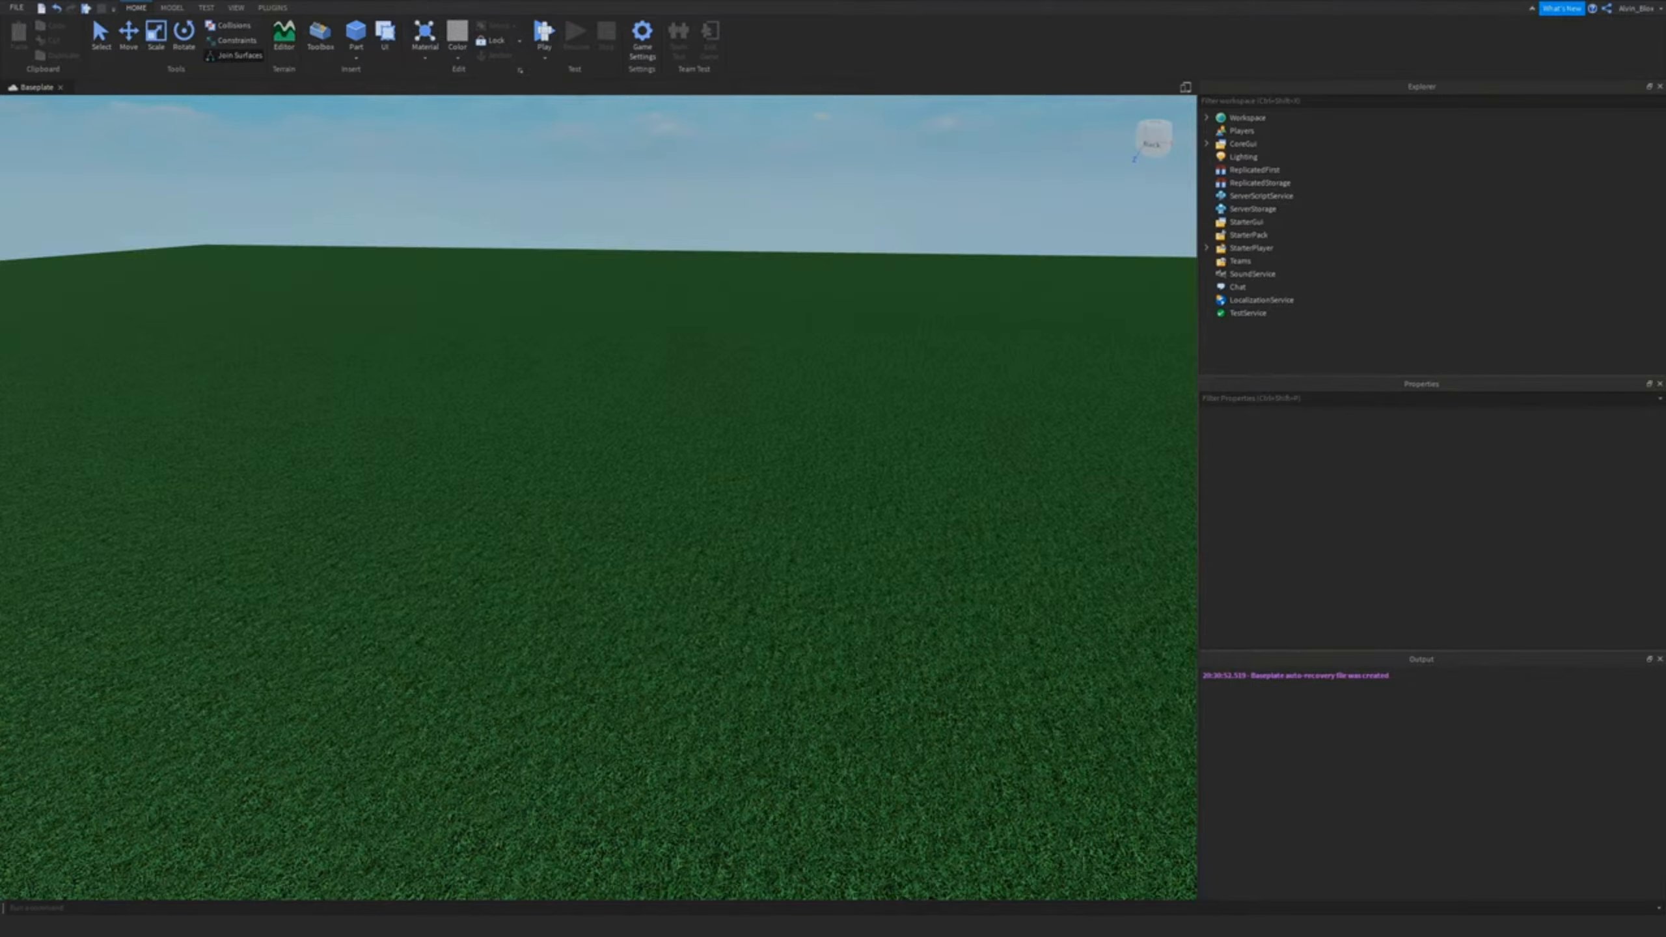
mouse_move(174, 331)
mouse_down()
mouse_move(418, 384)
mouse_move(558, 621)
mouse_move(681, 689)
mouse_move(733, 677)
mouse_move(718, 709)
mouse_move(737, 710)
mouse_up()
drag(250, 401, 367, 405)
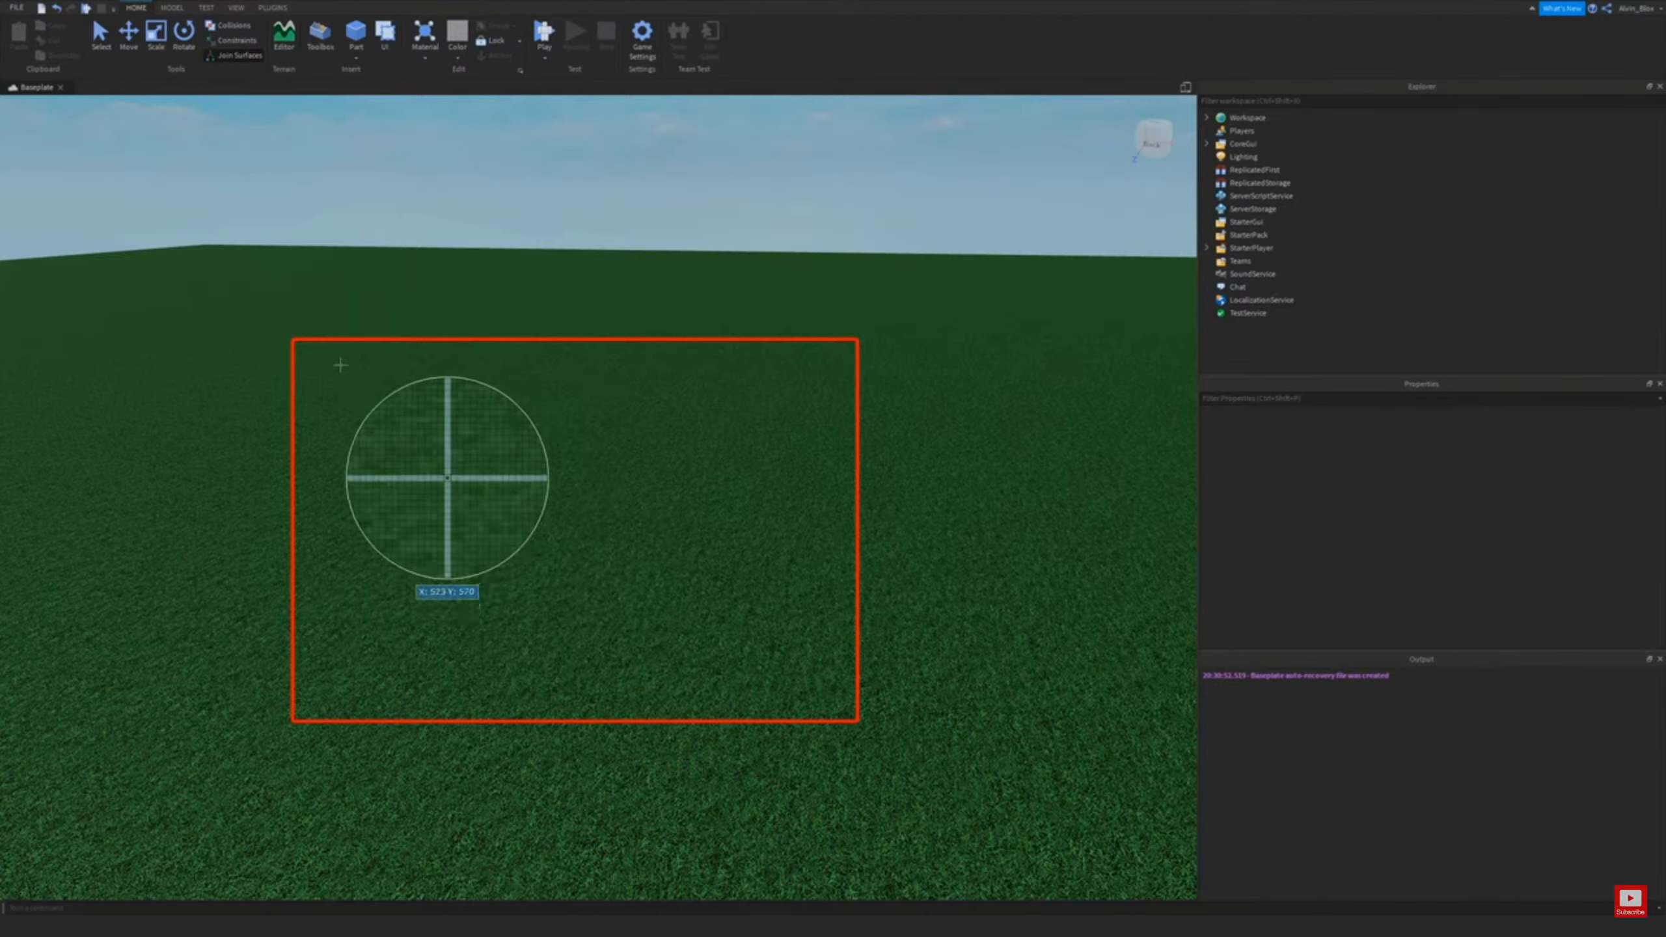
mouse_move(341, 370)
mouse_down()
mouse_move(351, 448)
mouse_move(351, 402)
mouse_move(400, 412)
mouse_up()
mouse_move(423, 412)
mouse_down()
mouse_move(438, 428)
mouse_move(413, 415)
mouse_up()
mouse_move(461, 403)
mouse_down()
mouse_move(482, 421)
mouse_move(581, 388)
mouse_up()
mouse_move(346, 489)
mouse_down()
mouse_move(346, 533)
mouse_move(418, 473)
mouse_up()
mouse_move(344, 502)
mouse_down()
mouse_move(524, 545)
mouse_move(714, 452)
mouse_up()
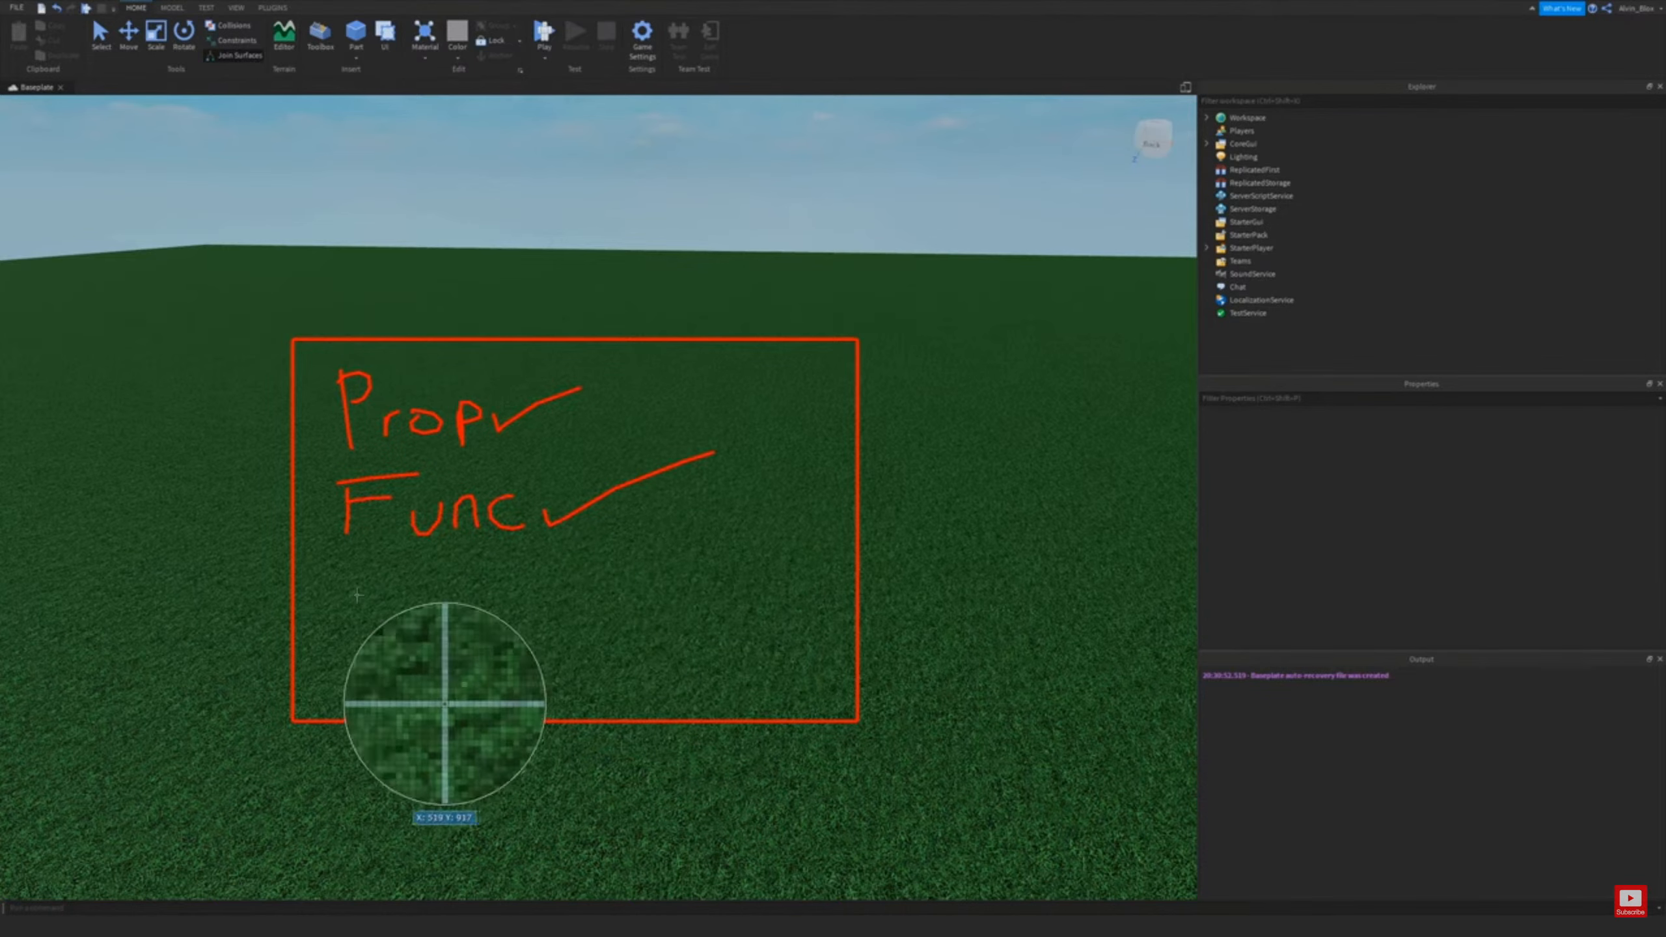
mouse_move(367, 589)
mouse_down()
mouse_move(388, 648)
mouse_move(384, 612)
mouse_up()
mouse_move(414, 627)
mouse_down()
mouse_move(423, 640)
mouse_move(462, 614)
mouse_up()
mouse_move(467, 631)
mouse_down()
mouse_move(549, 645)
mouse_move(565, 612)
mouse_up()
mouse_move(589, 607)
mouse_down()
mouse_move(573, 635)
mouse_move(781, 577)
mouse_up()
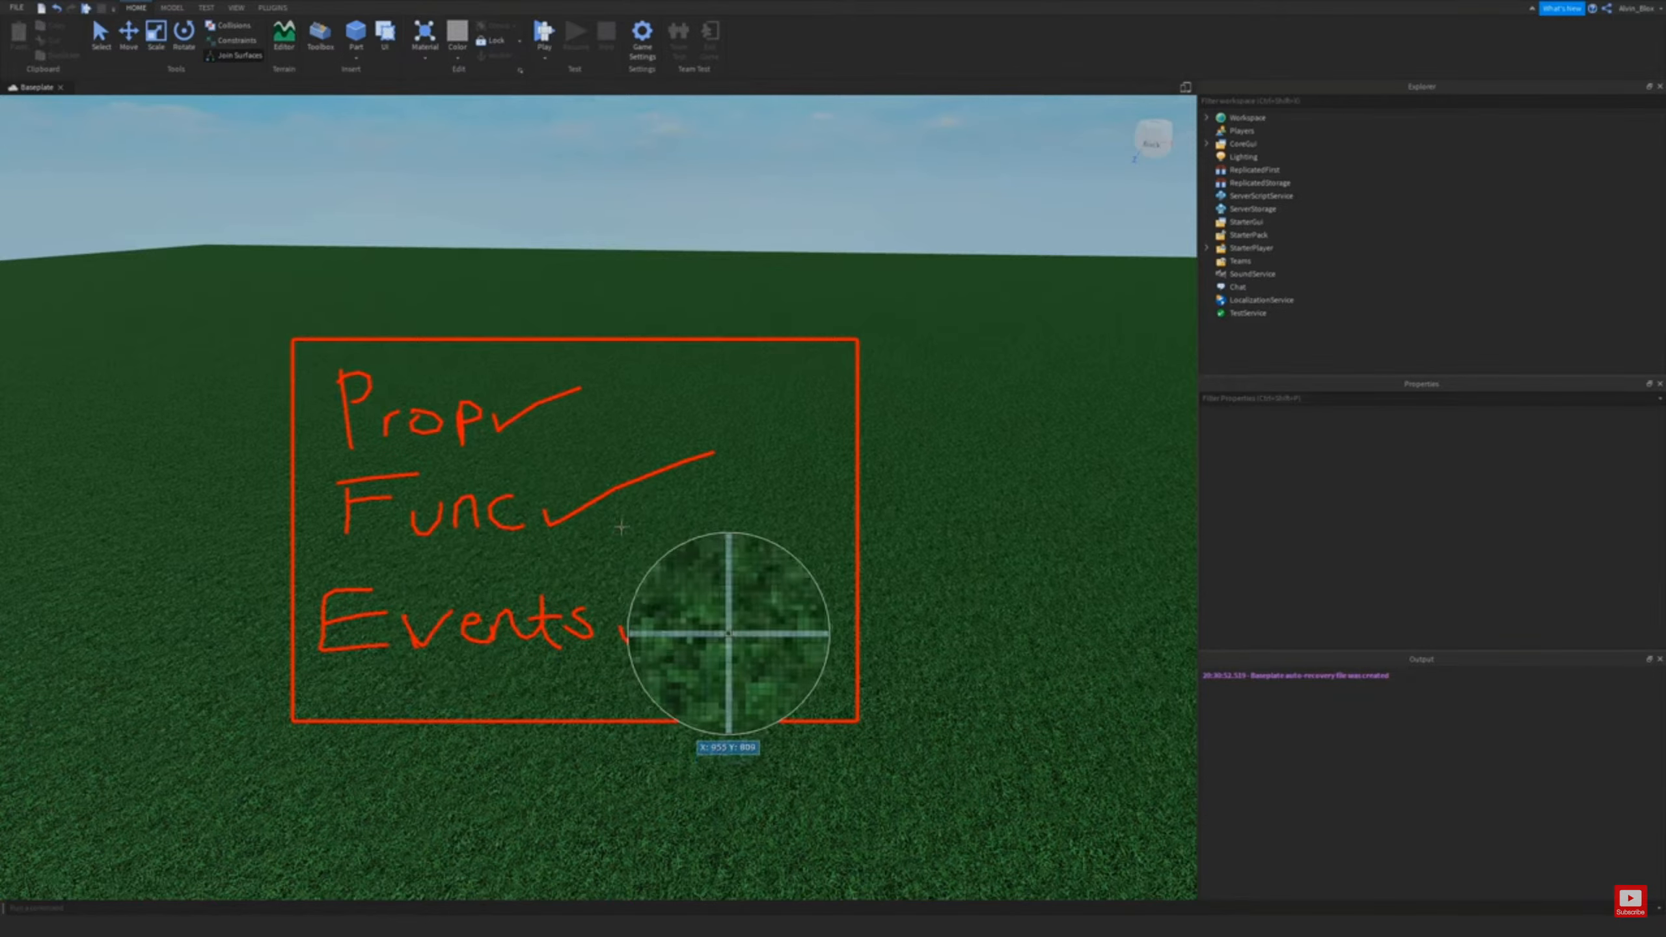
drag(900, 486, 908, 533)
mouse_move(917, 516)
mouse_down()
mouse_move(1082, 558)
mouse_move(1145, 535)
mouse_move(1170, 546)
mouse_up()
click(886, 509)
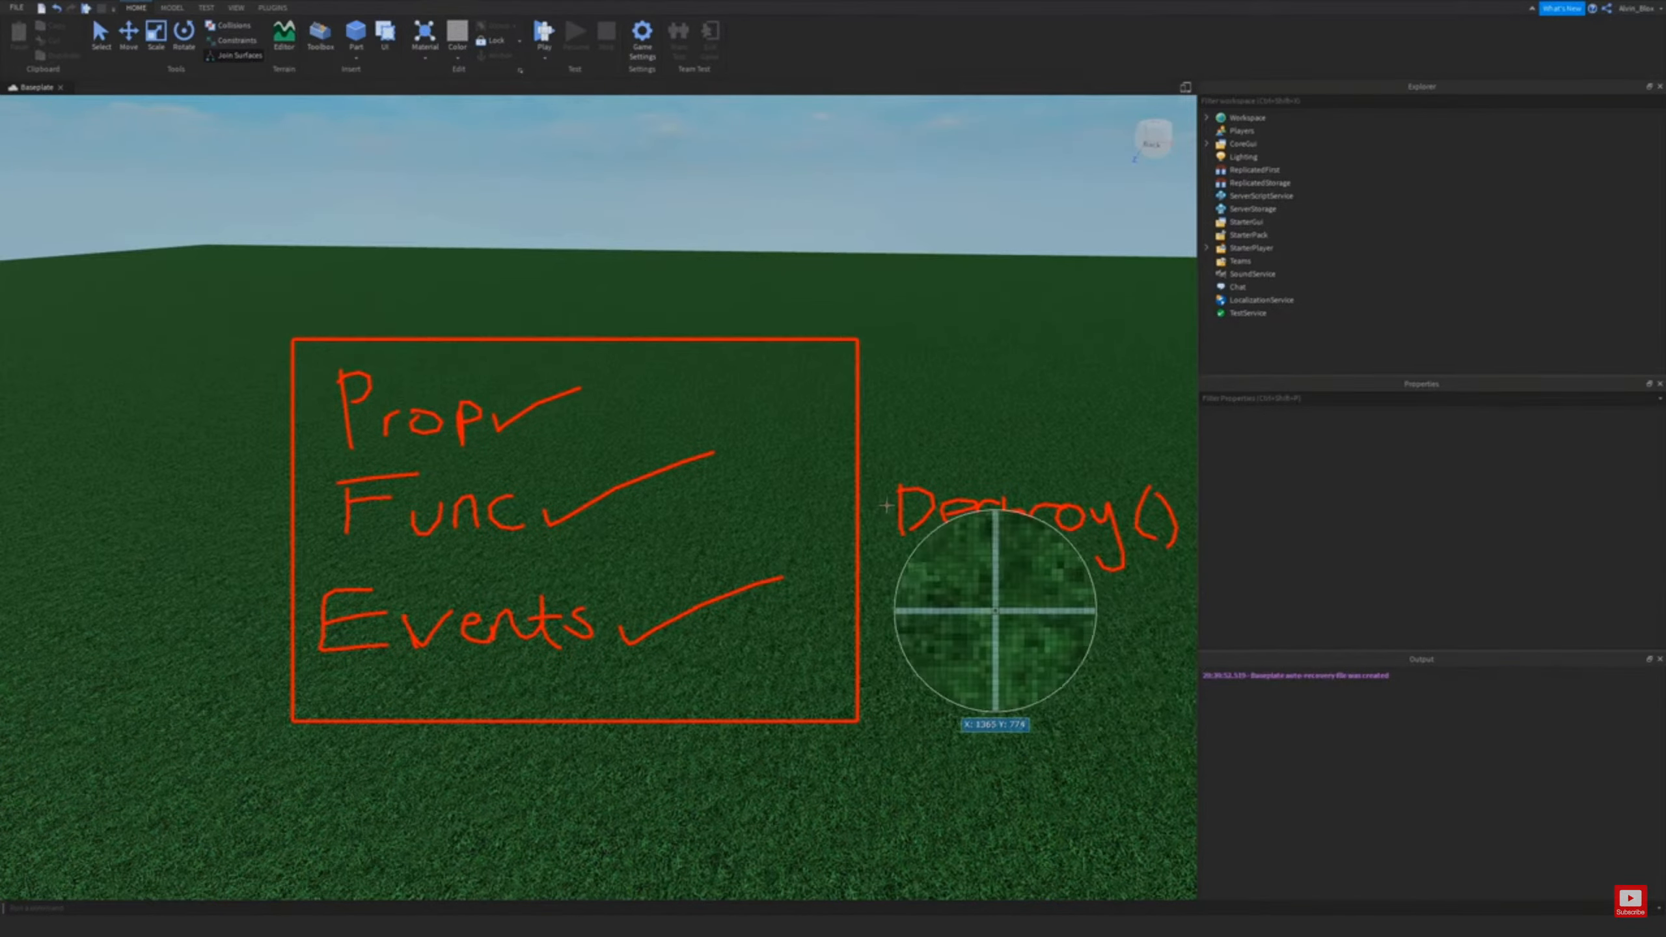
click(887, 526)
mouse_move(872, 488)
mouse_down()
mouse_move(876, 548)
mouse_move(1023, 555)
mouse_move(1174, 479)
mouse_move(1112, 543)
mouse_up()
key(ctrl+z)
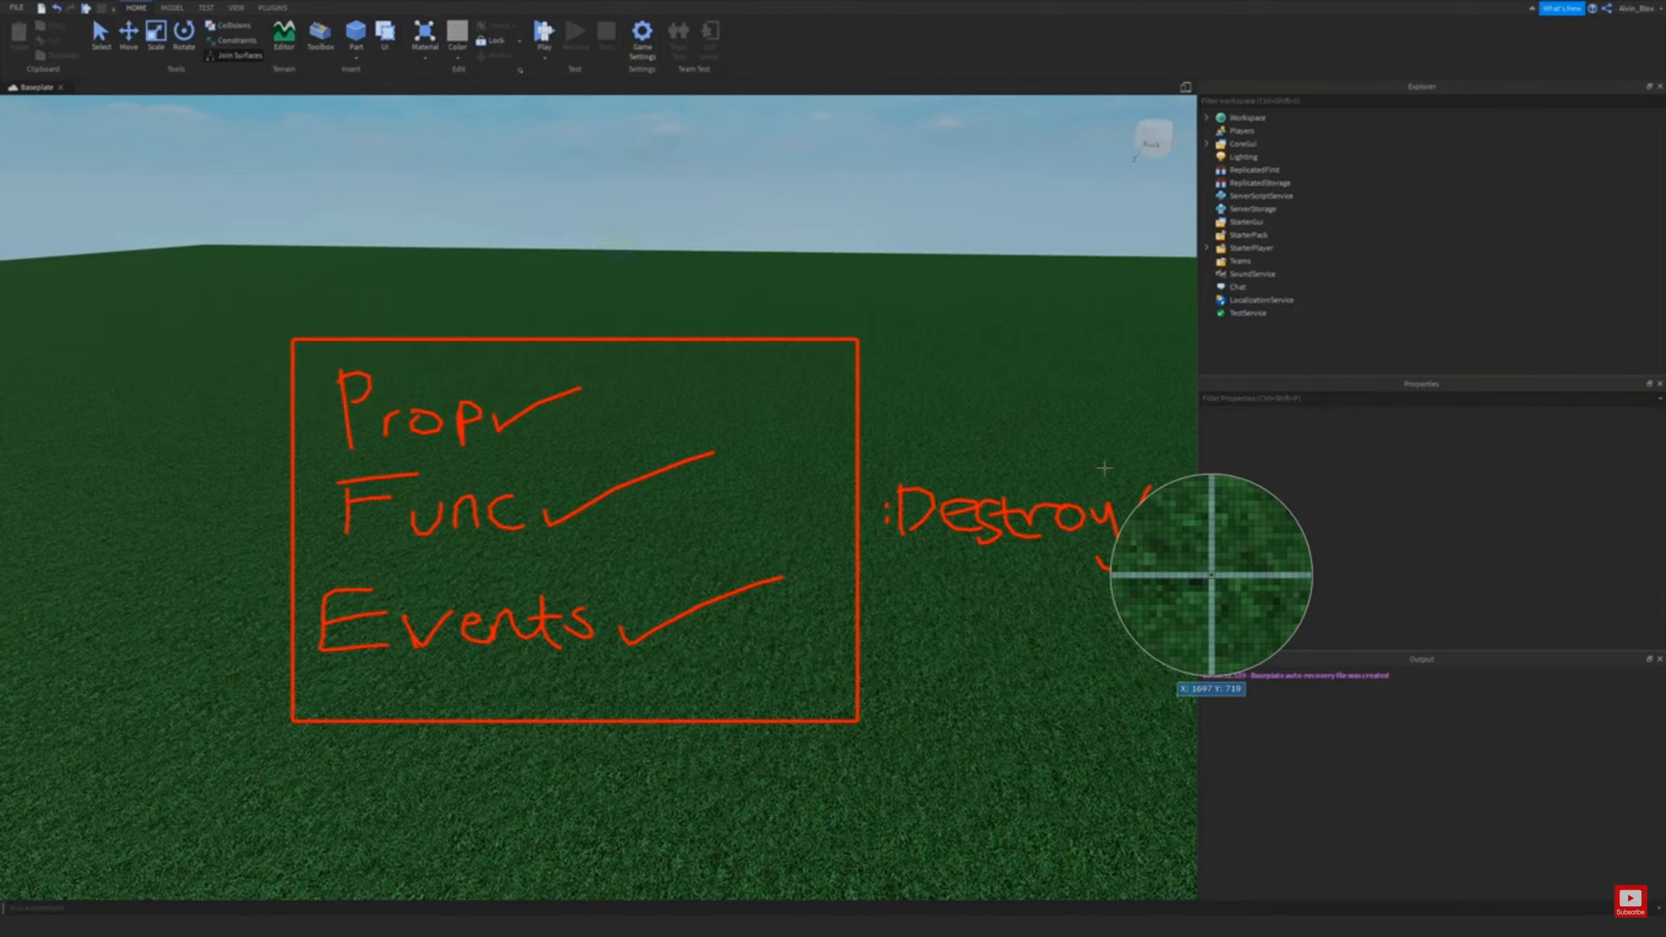
key(Escape)
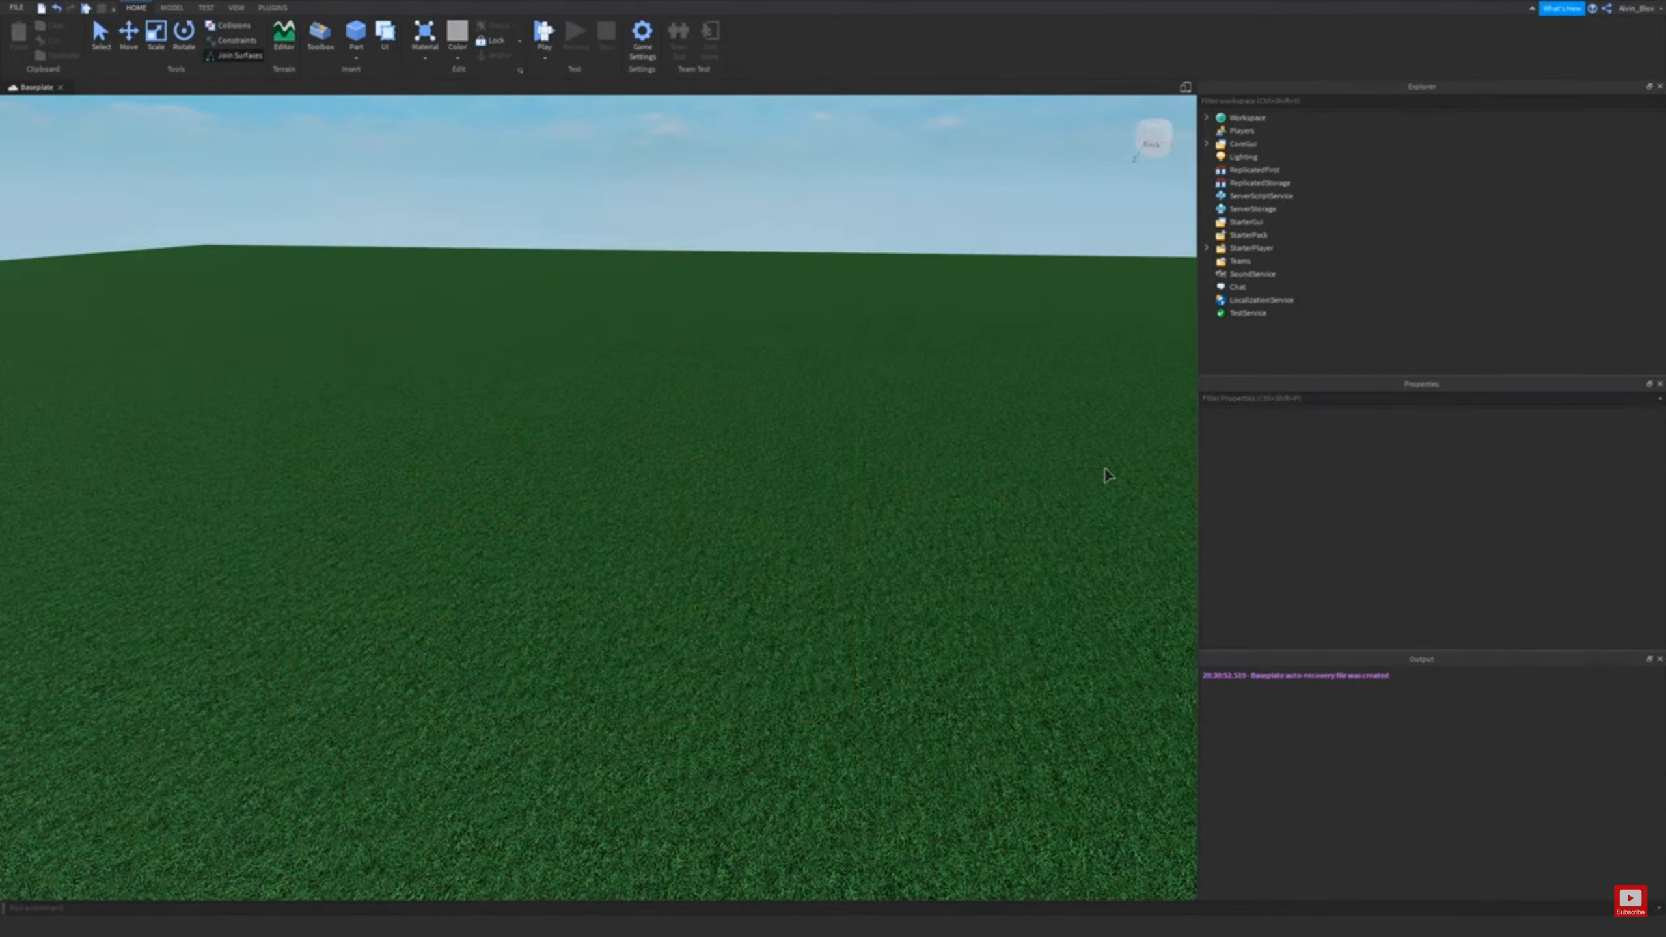
drag(1374, 348, 1245, 180)
drag(1371, 336, 1222, 124)
click(1416, 328)
drag(1367, 328, 1214, 111)
drag(1370, 346, 1215, 113)
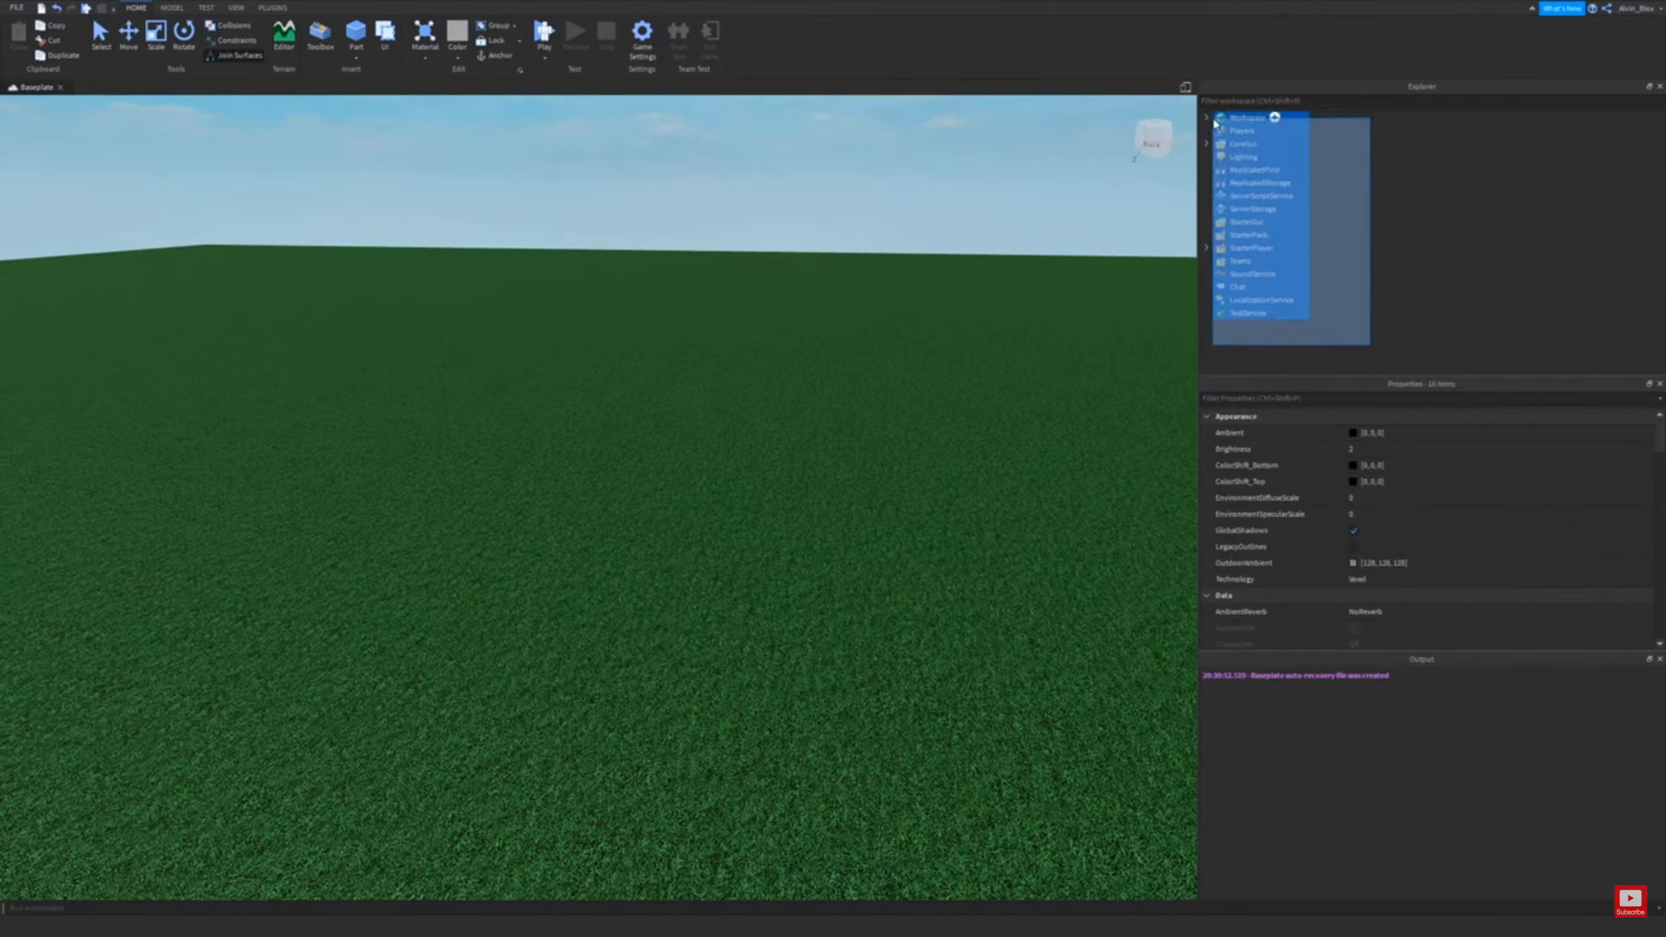
click(1370, 315)
Pause the Services & GetService() tutorial, leave full screen and switch to Discord
click(712, 365)
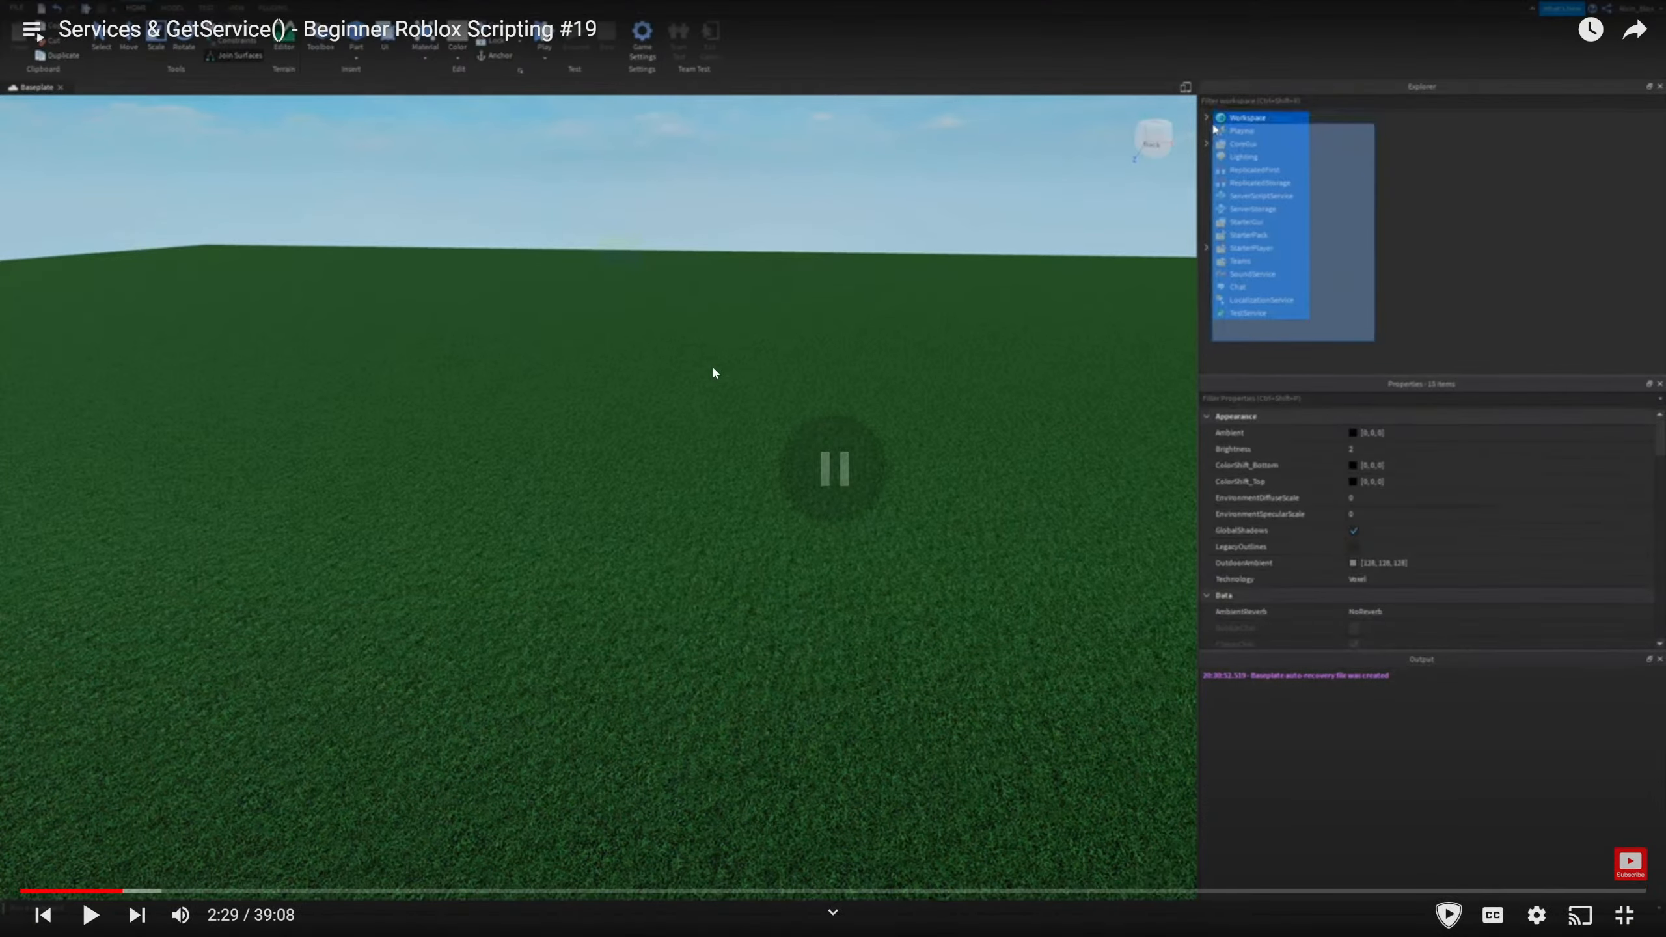
key(Escape)
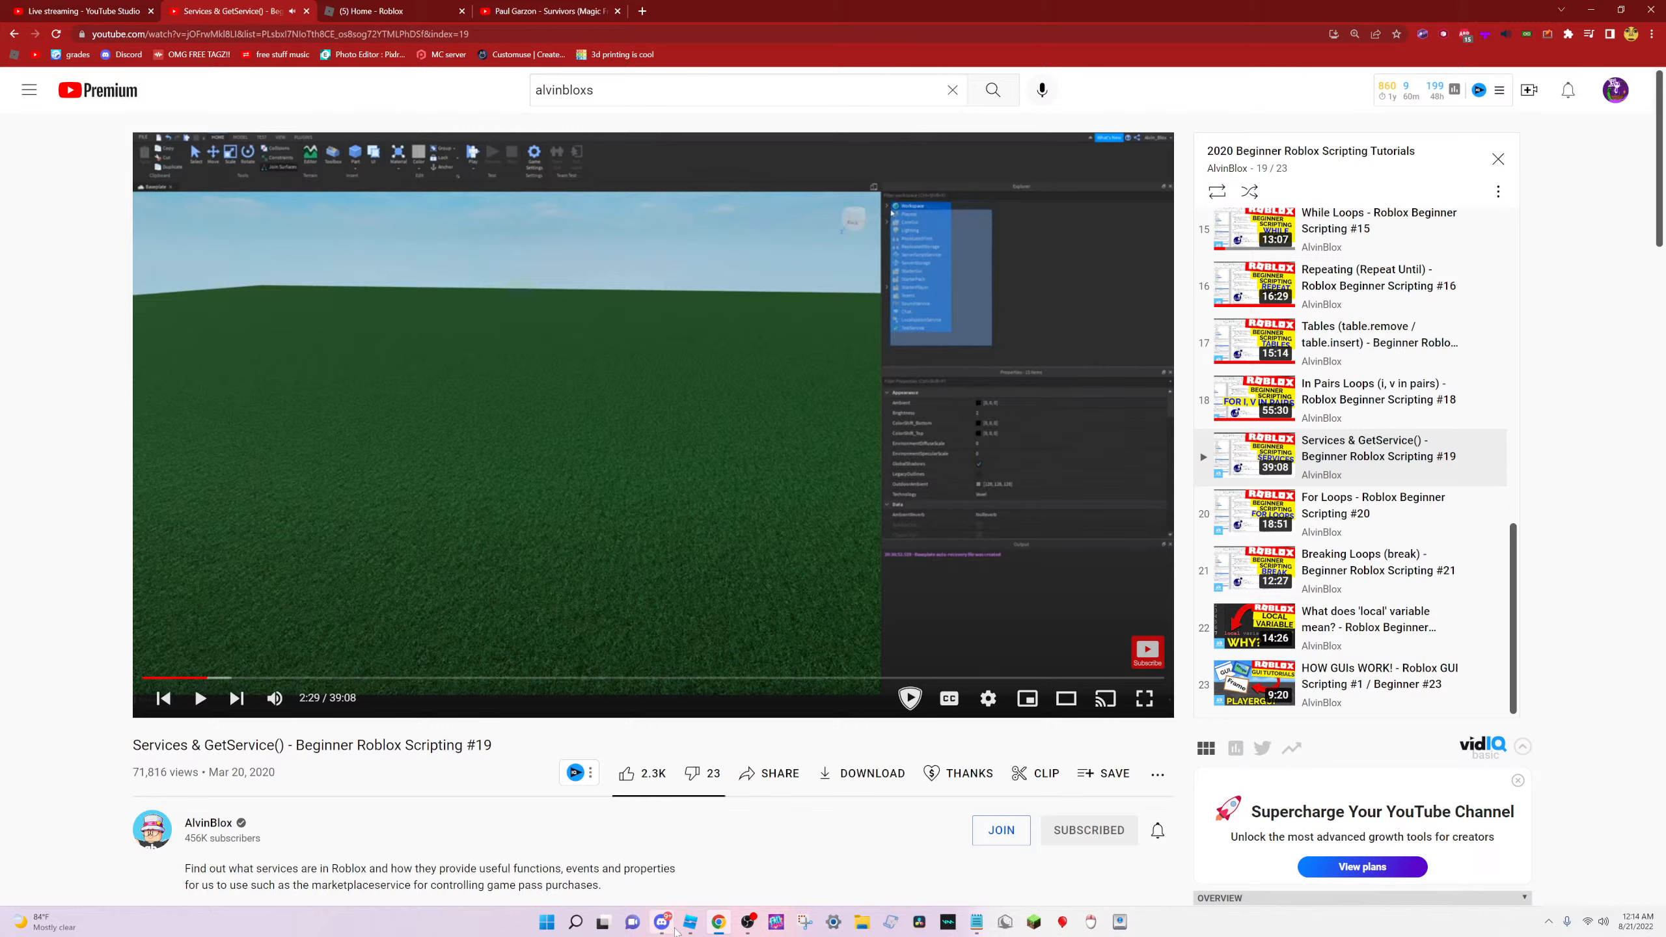
click(672, 927)
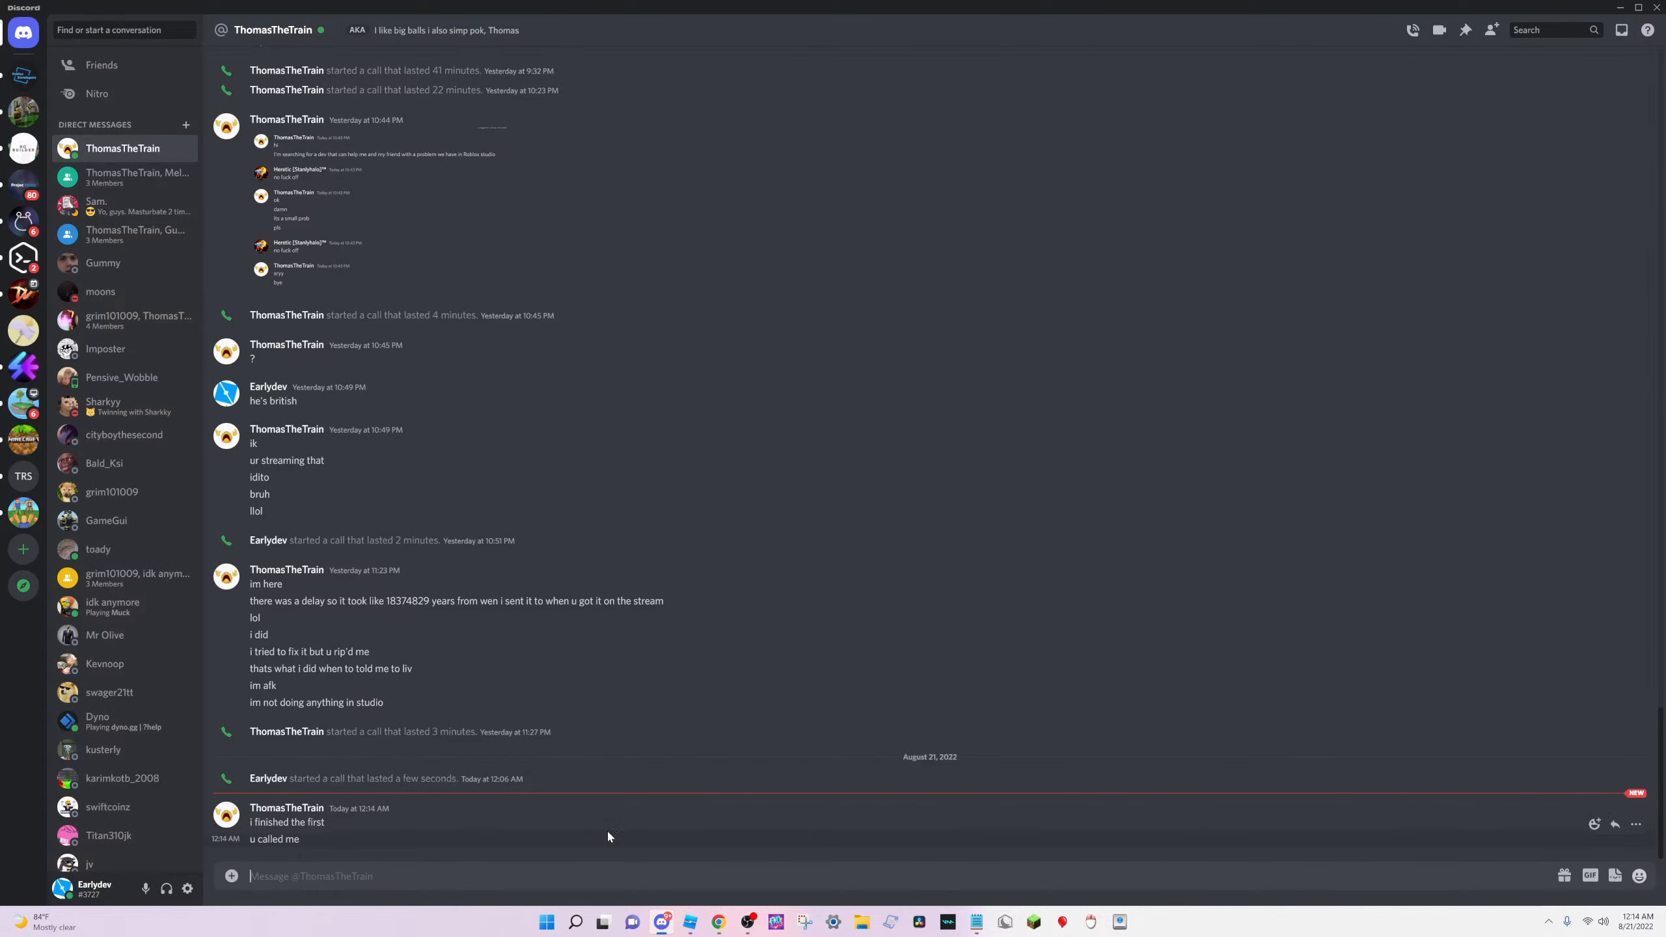
Send the friend the direct messages "hi" and "call" and start a voice call with them
text(hi)
key(Return)
text(call)
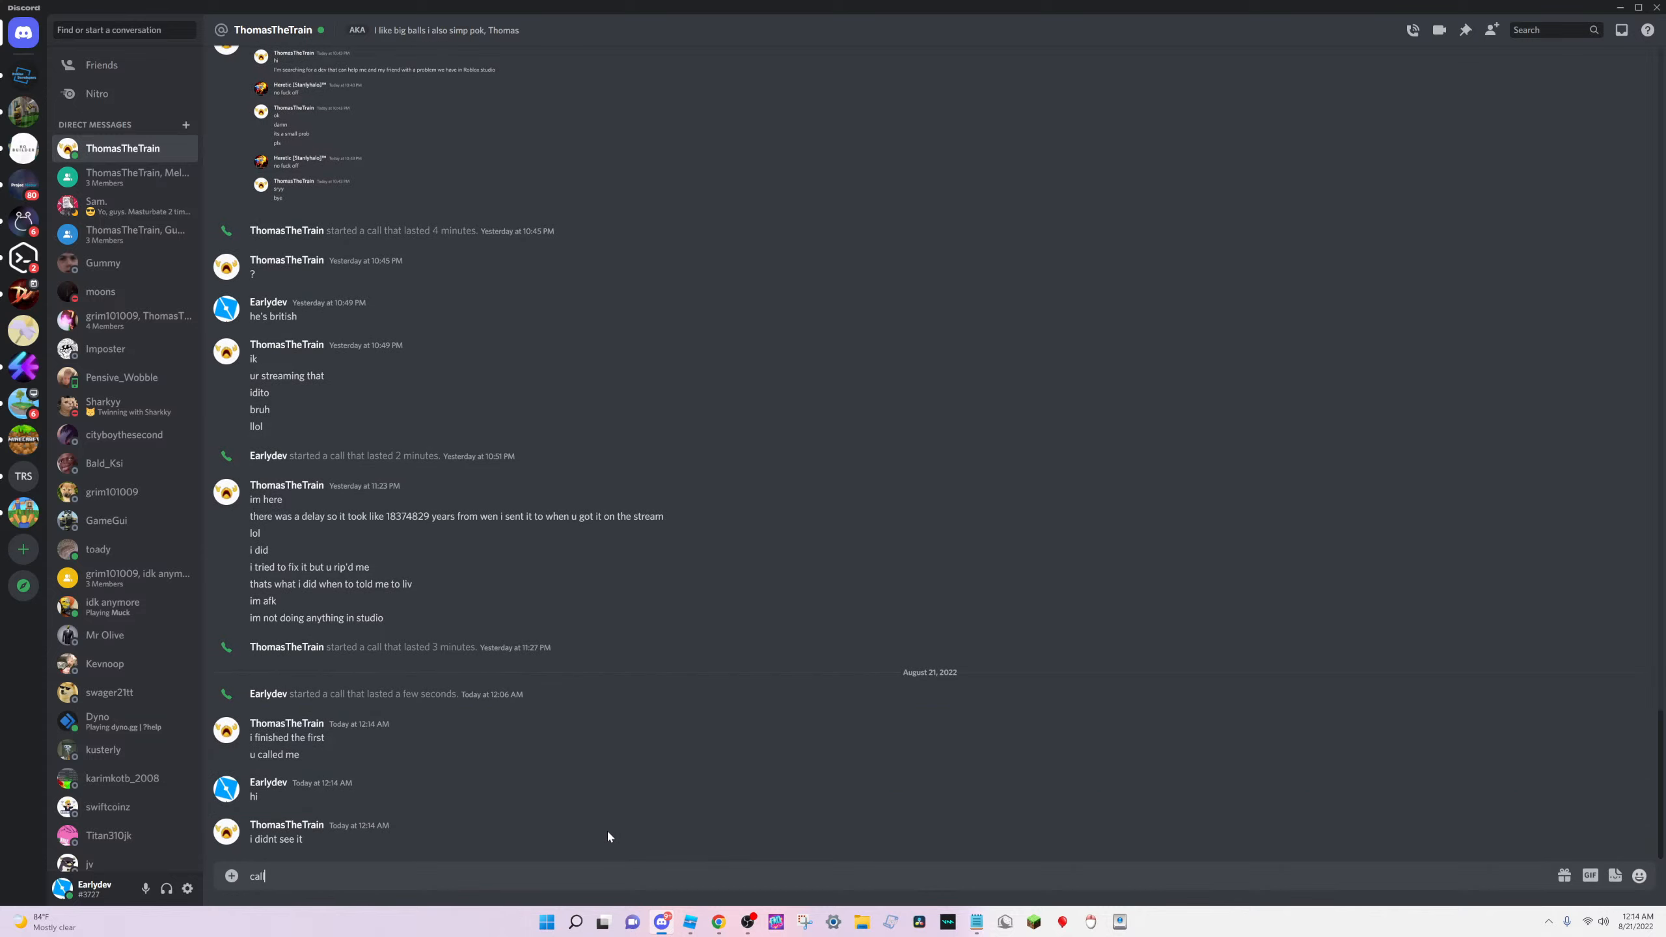
key(Return)
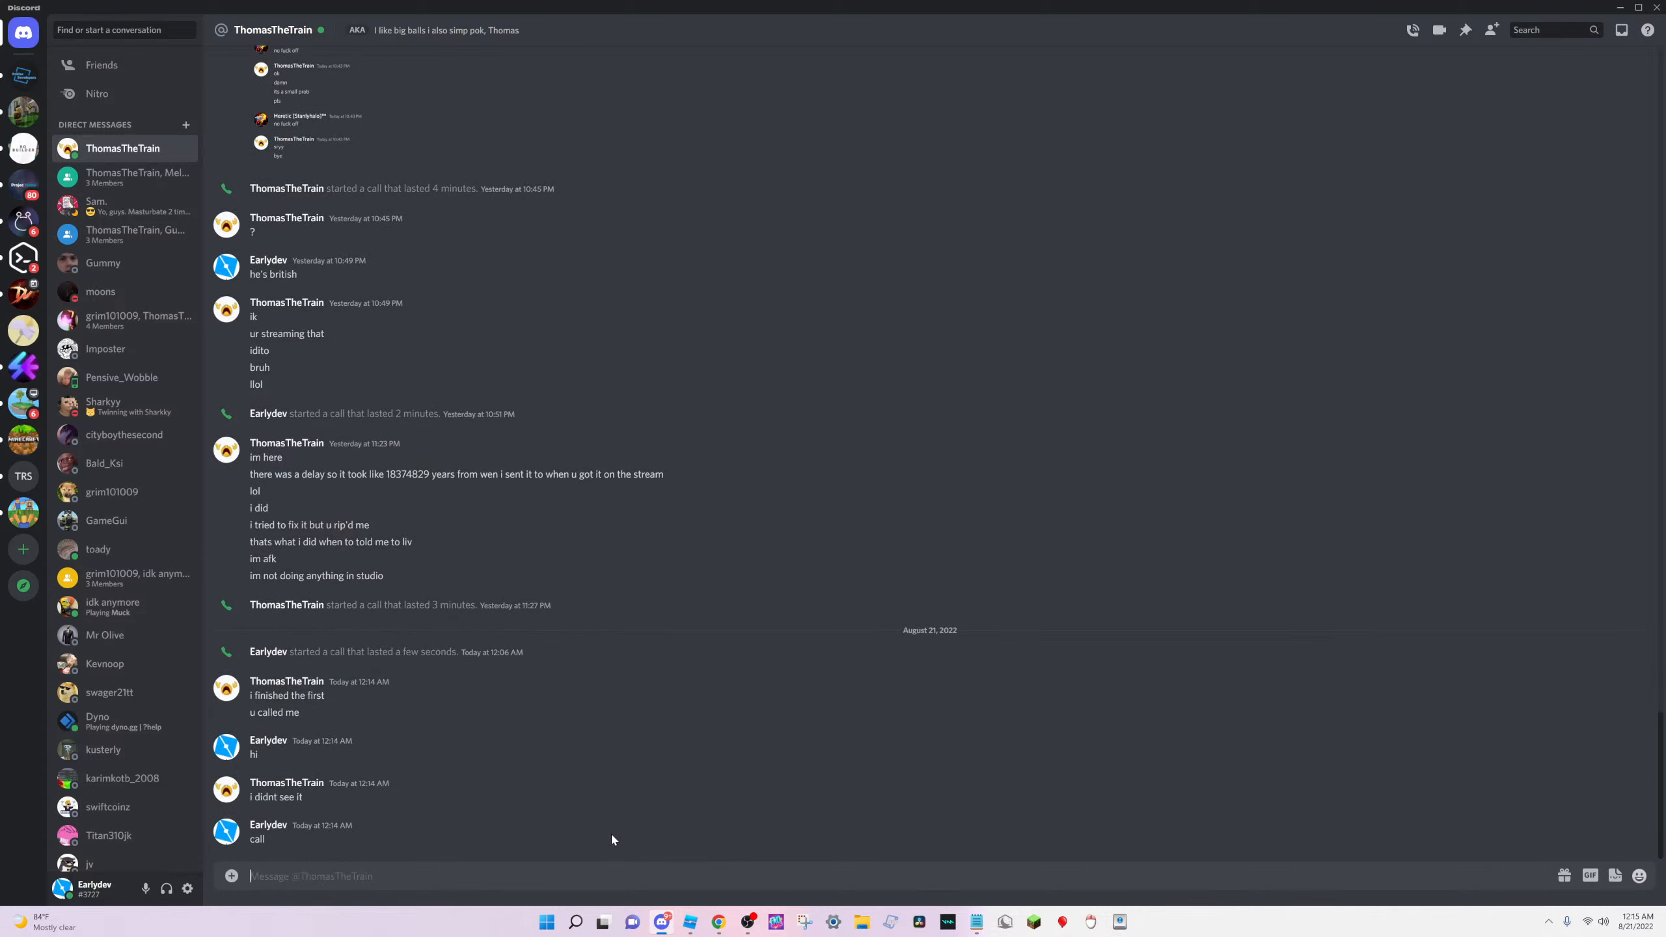
click(1412, 30)
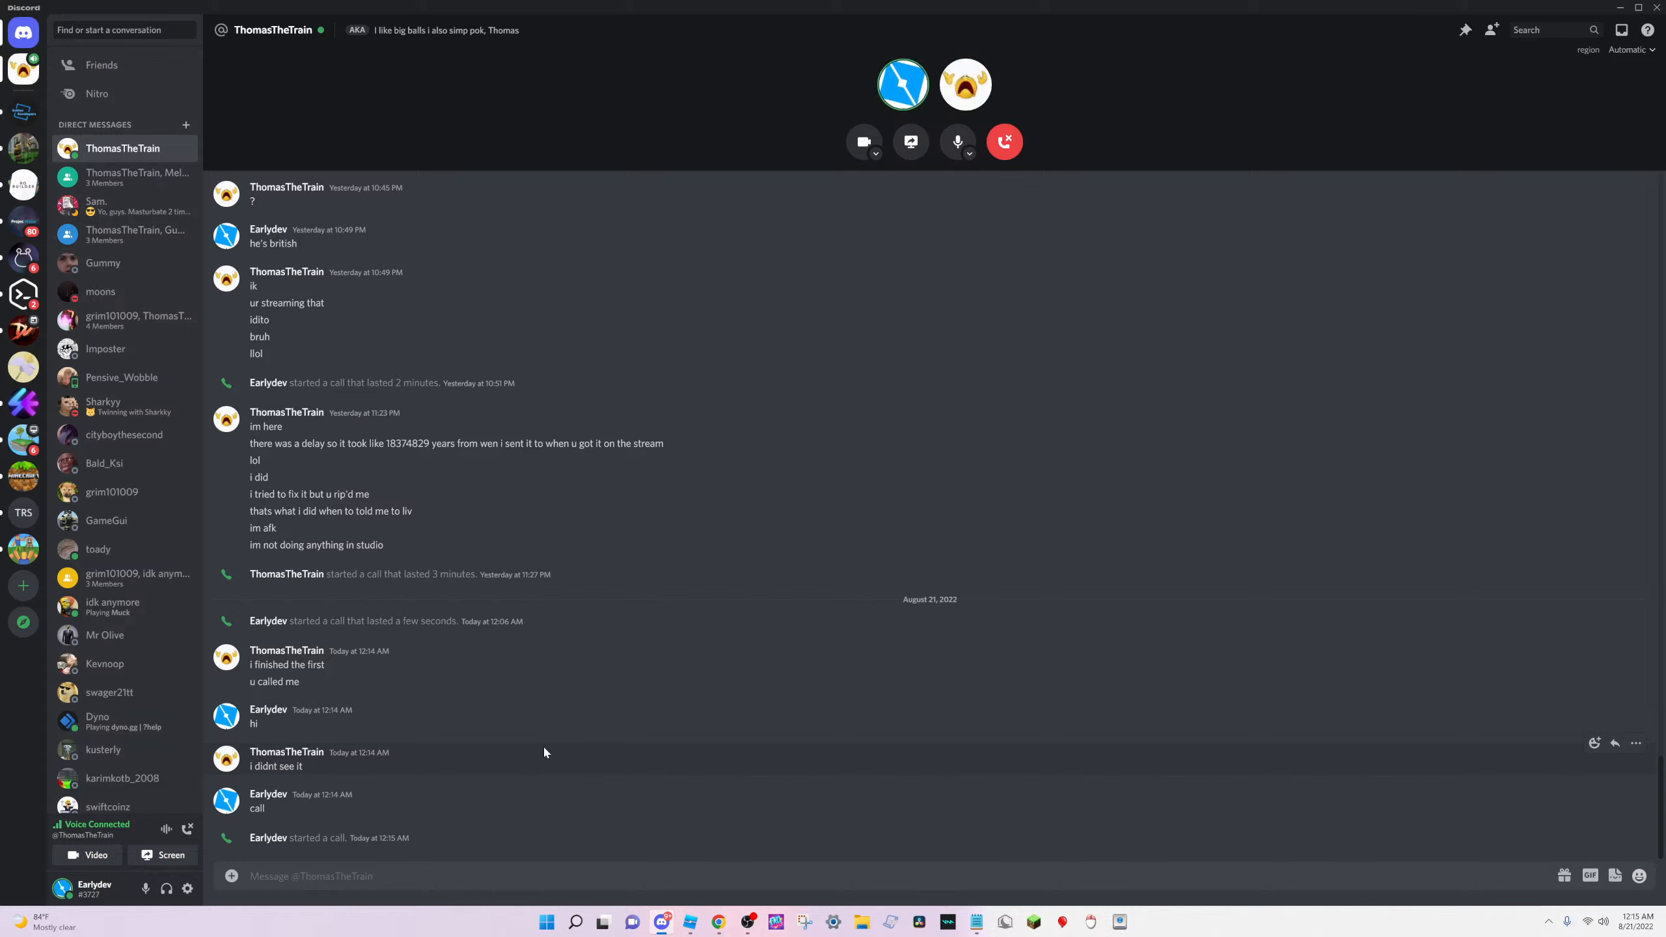
Look at the tycoon in Roblox Studio and the live stream dashboard in Chrome, and return to the Discord call
click(690, 922)
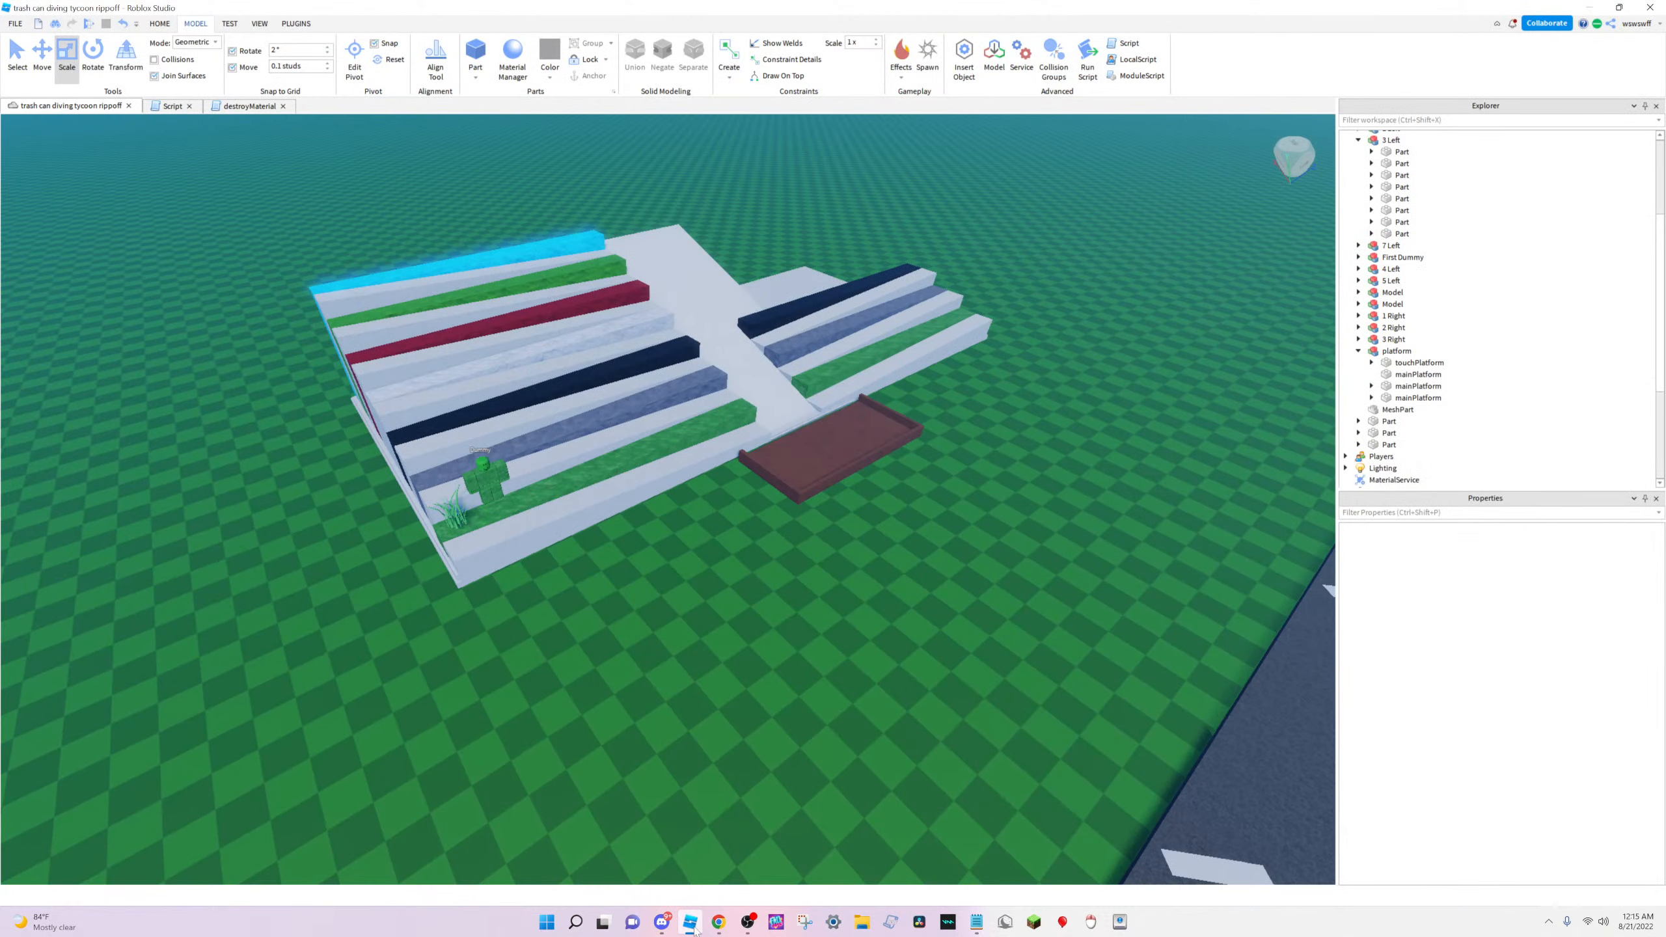
click(719, 922)
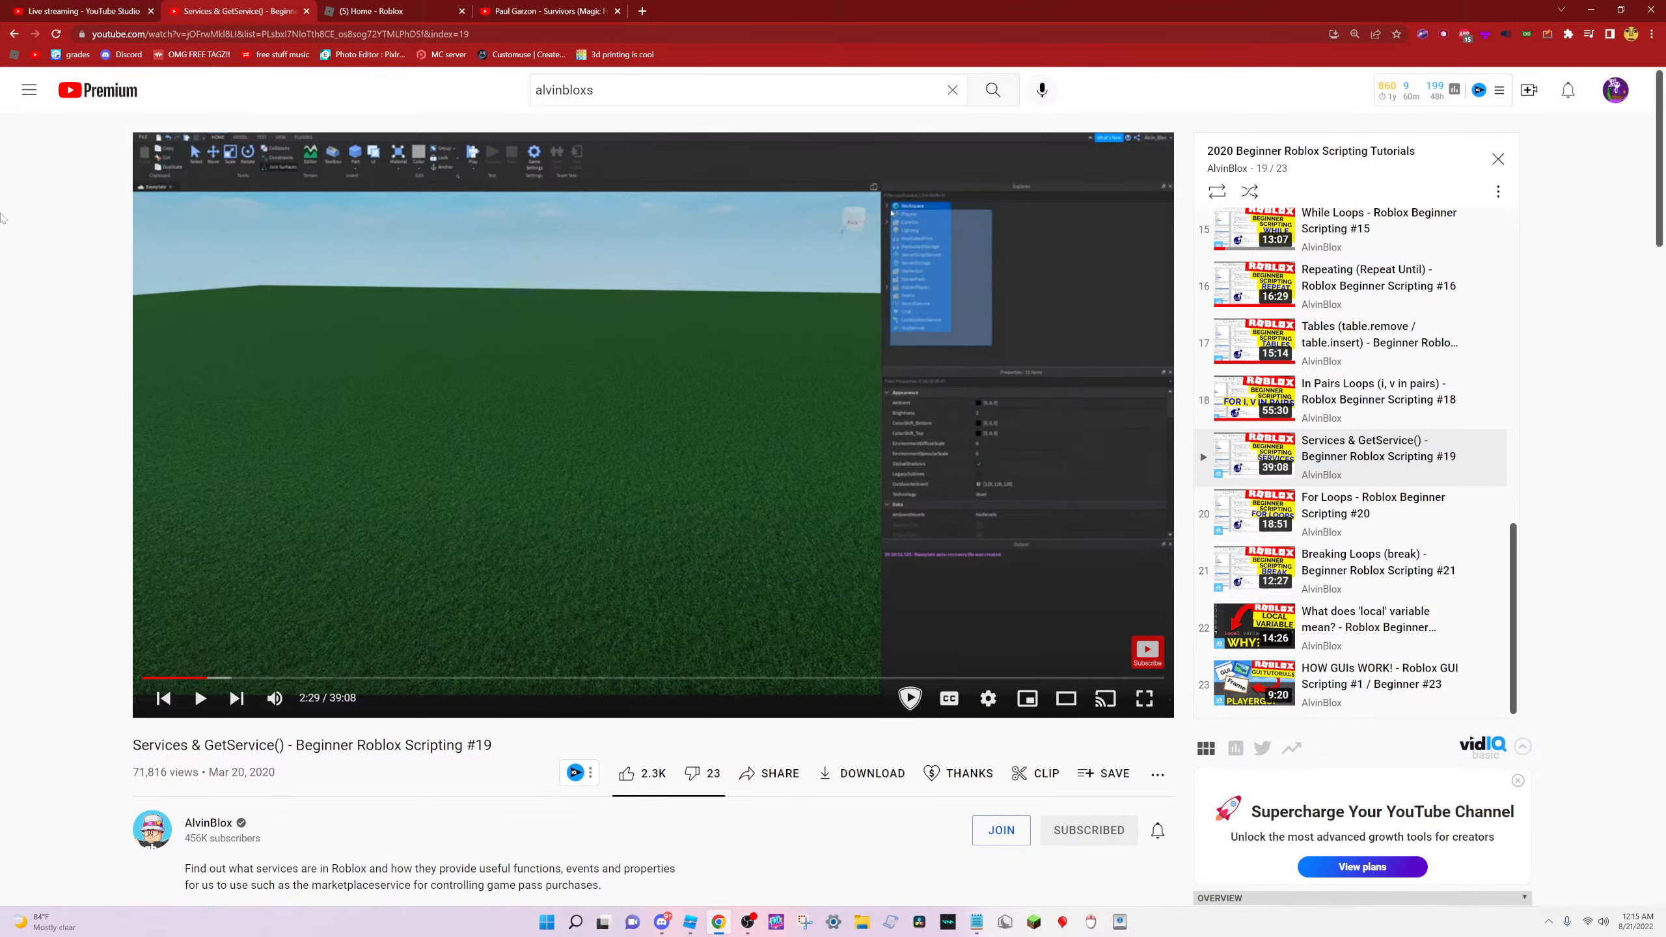
click(66, 8)
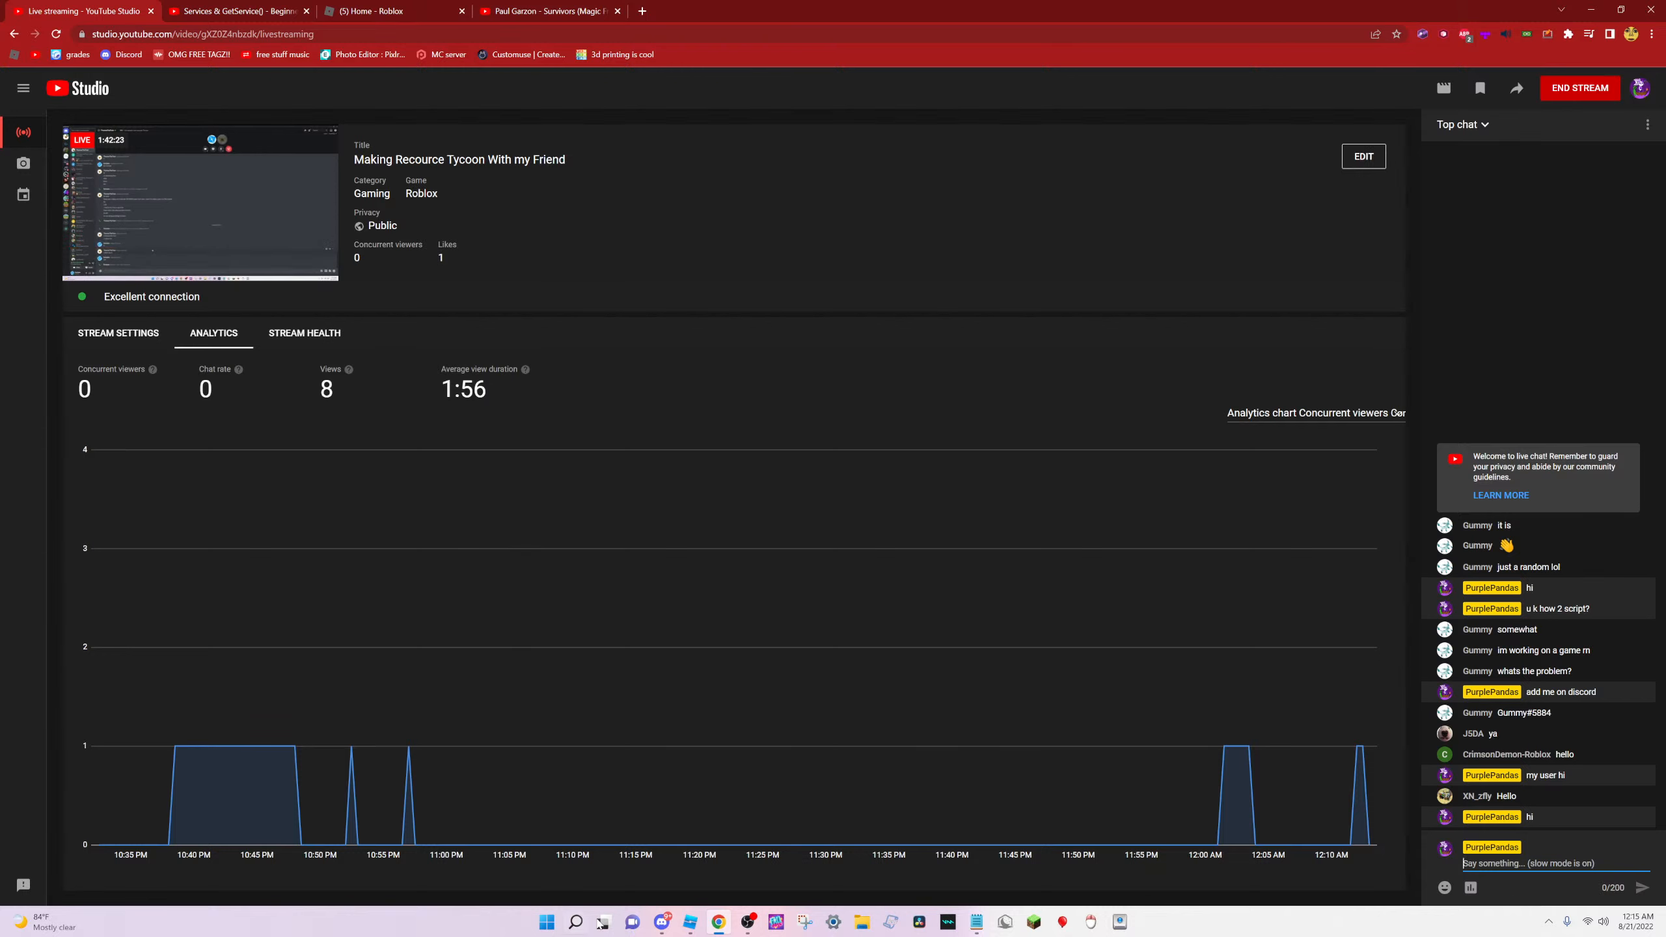
click(662, 922)
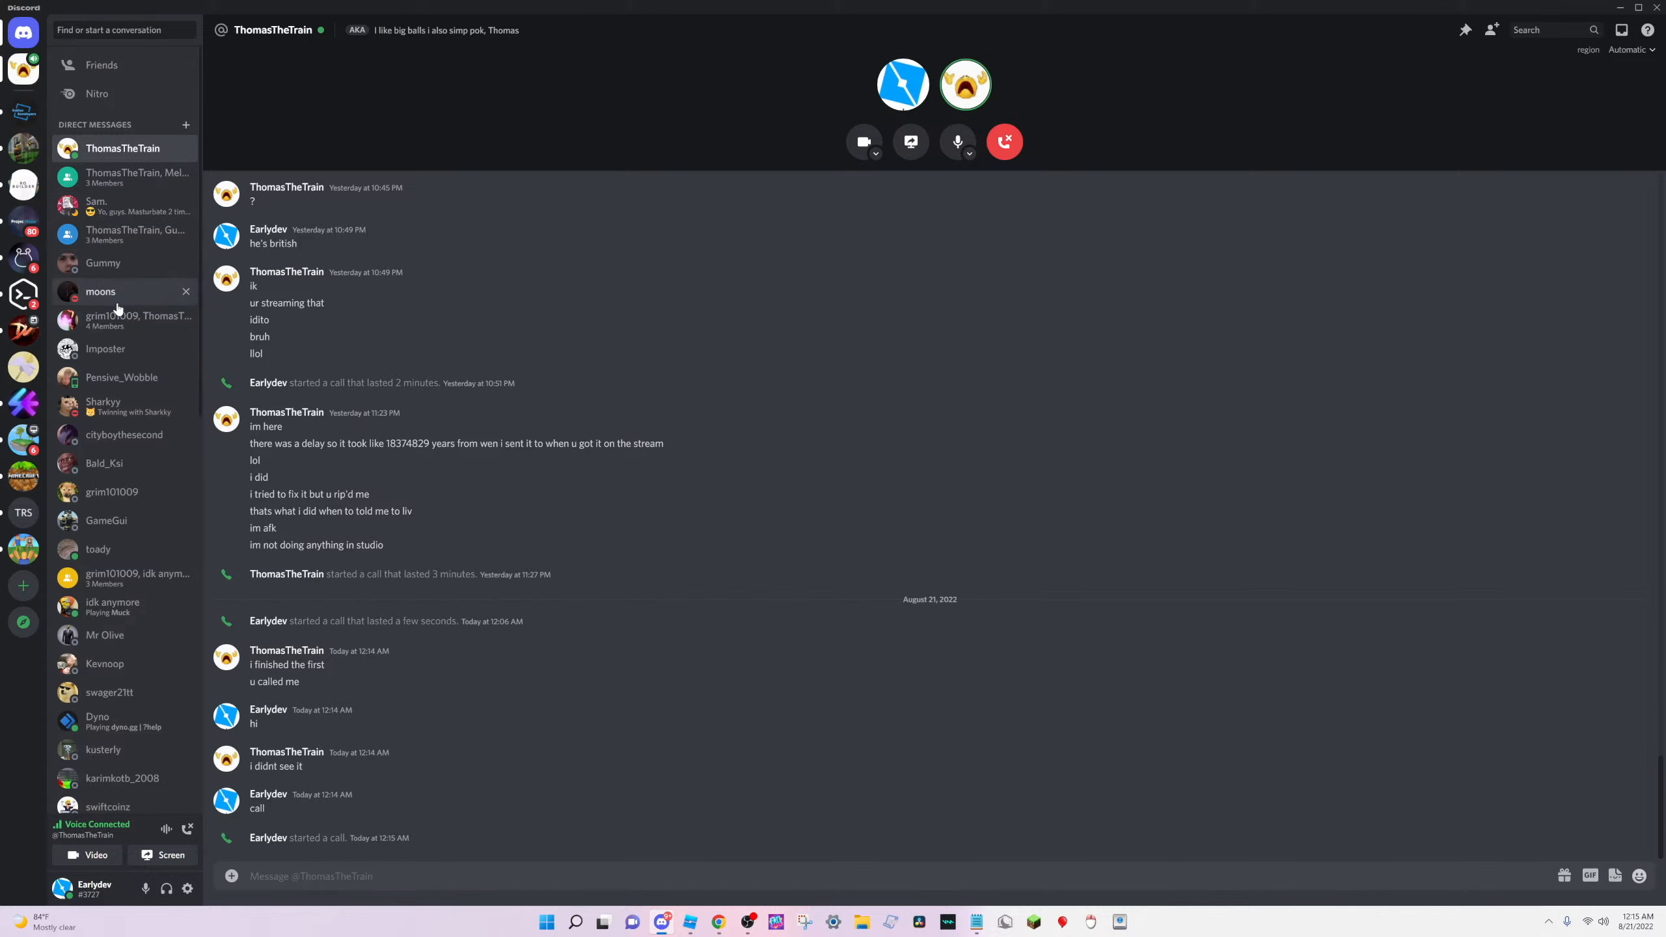
Look through two other direct-message conversations and return to the friend's call
click(117, 216)
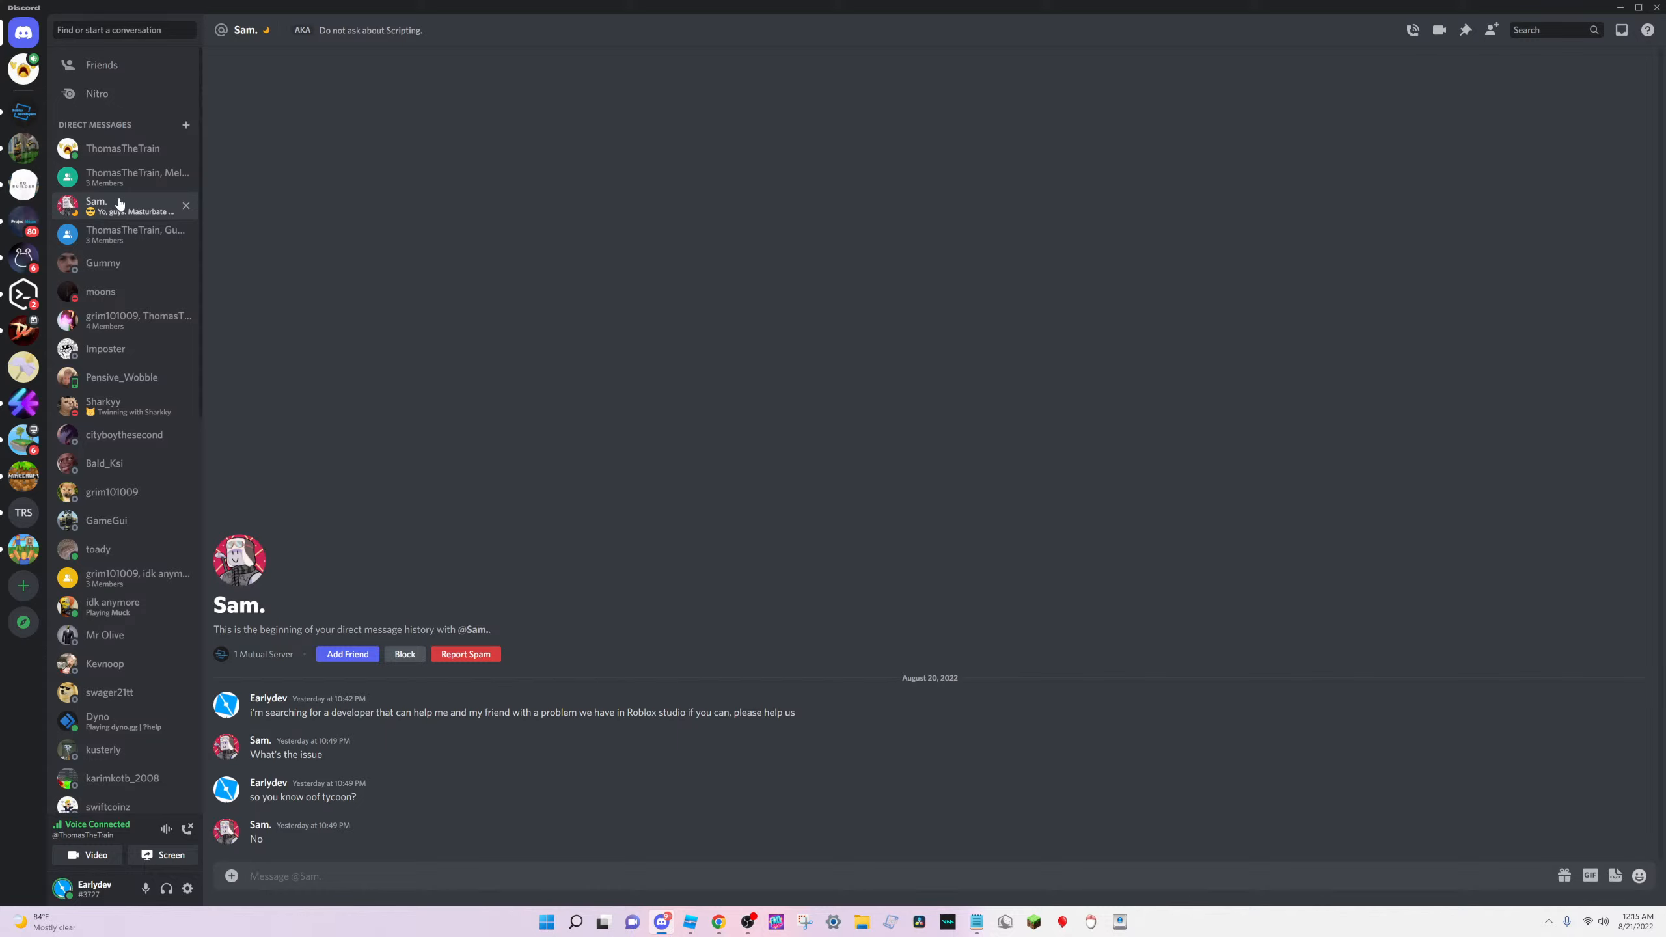
click(131, 175)
click(122, 149)
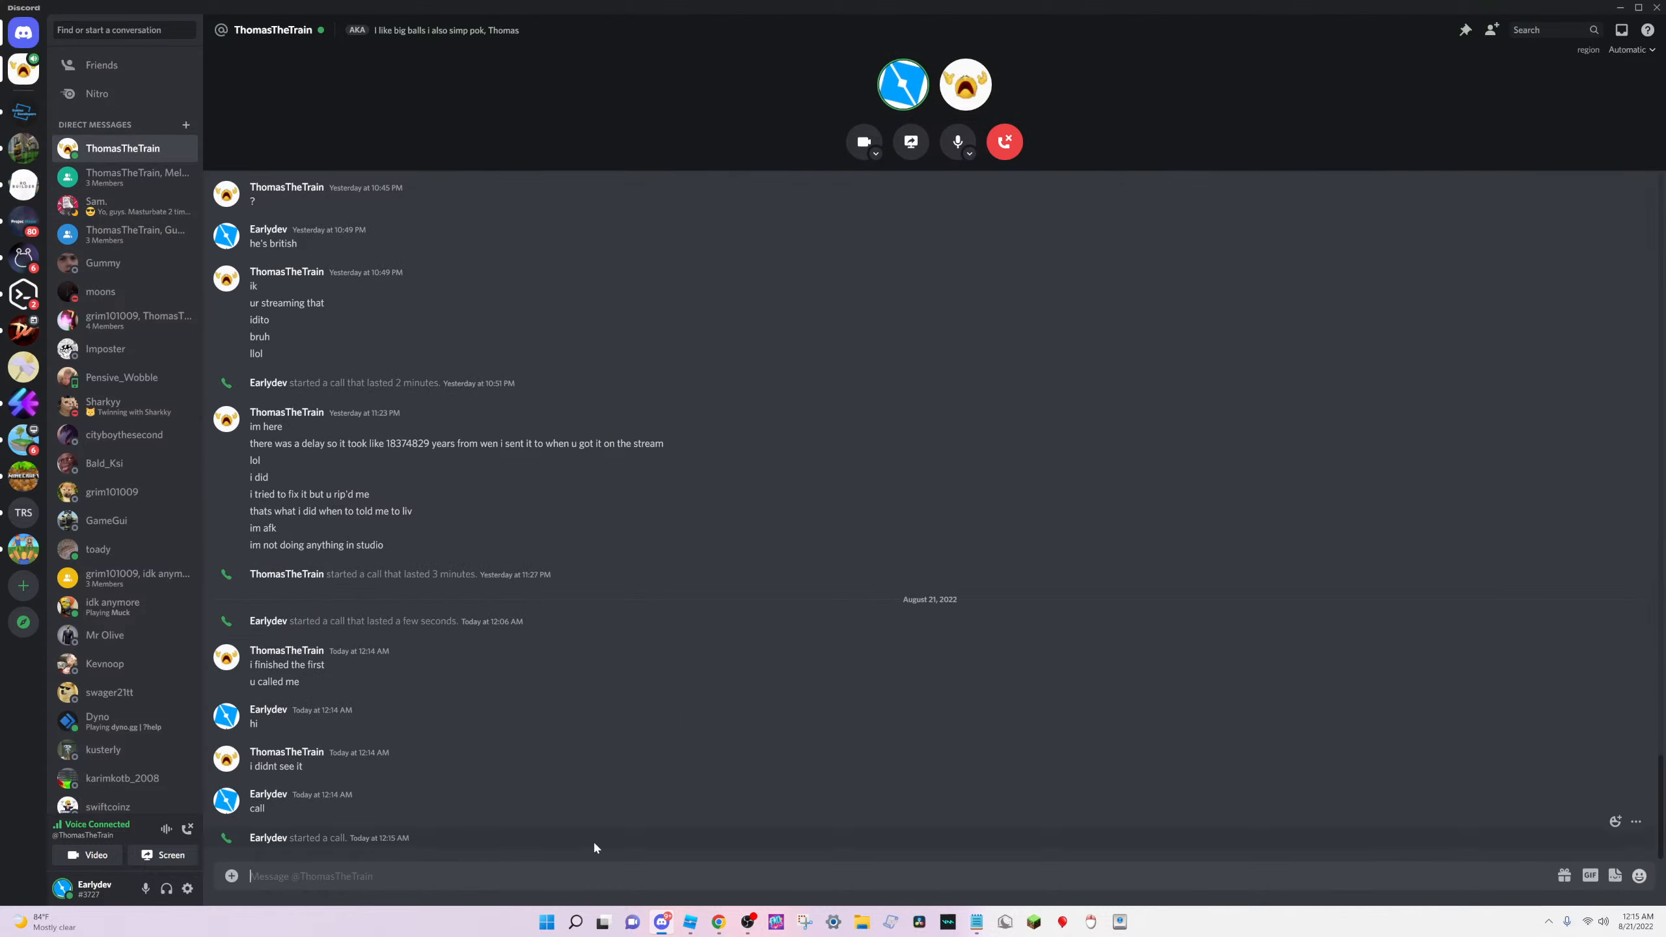
Switch to Roblox Studio and examine the tycoon's coloured rows and the wooden platform from close up and from above
click(690, 922)
right_drag(729, 486, 690, 428)
scroll(685, 457, up, 10)
scroll(690, 448, down, 10)
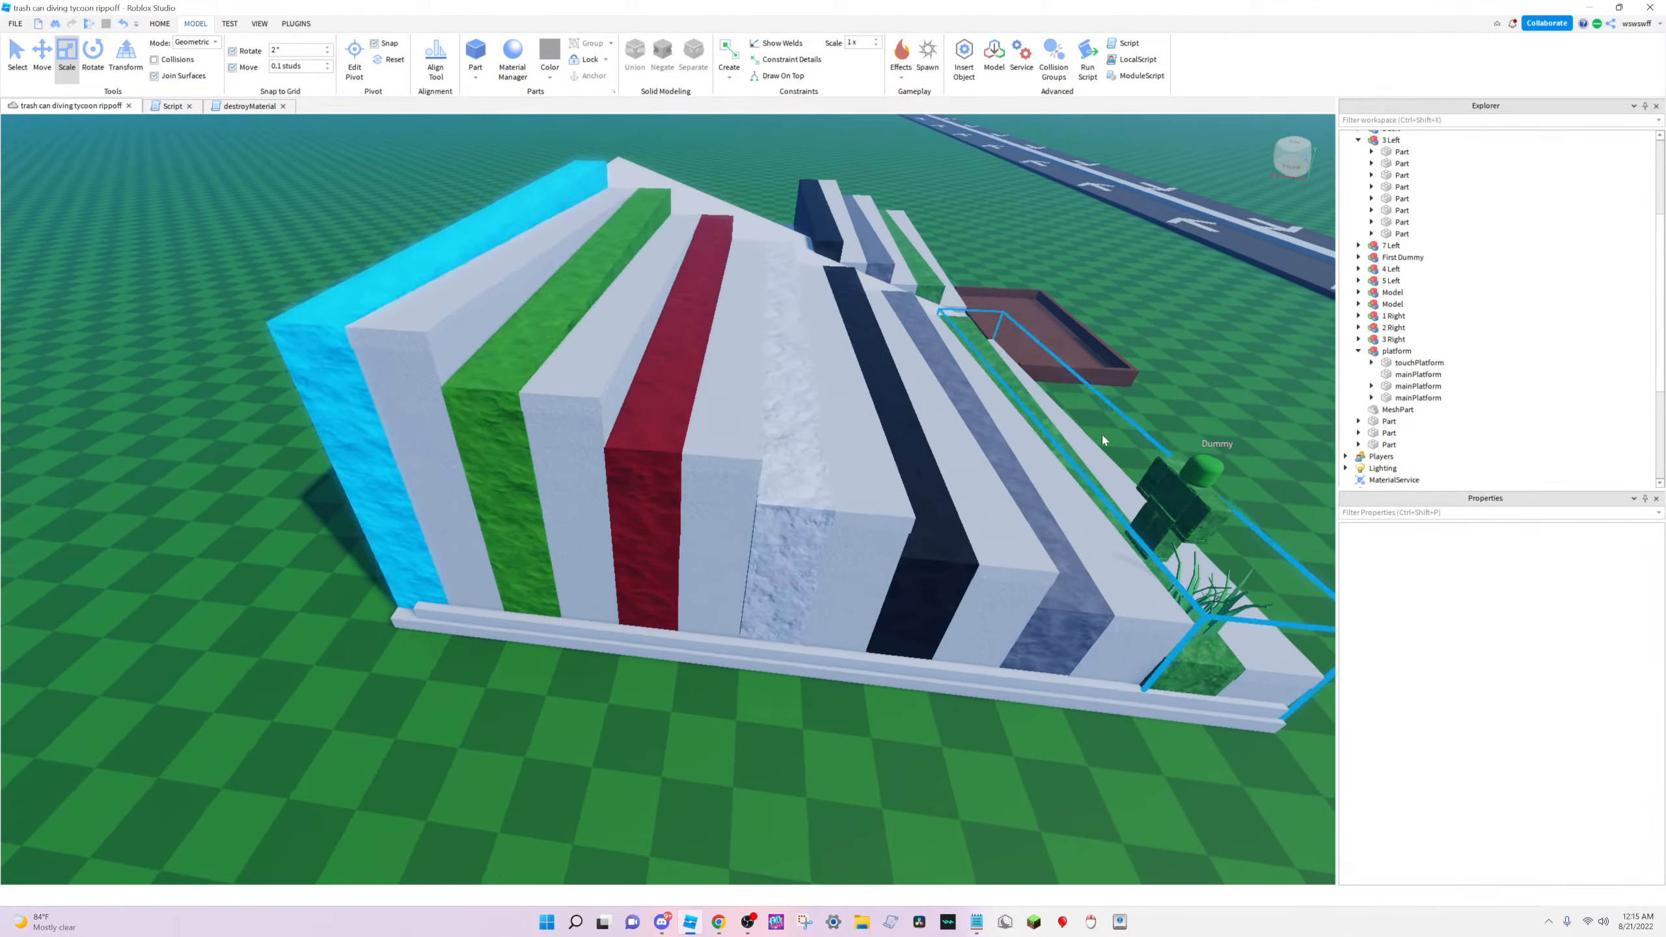
scroll(1113, 439, up, 10)
right_drag(1112, 439, 1045, 466)
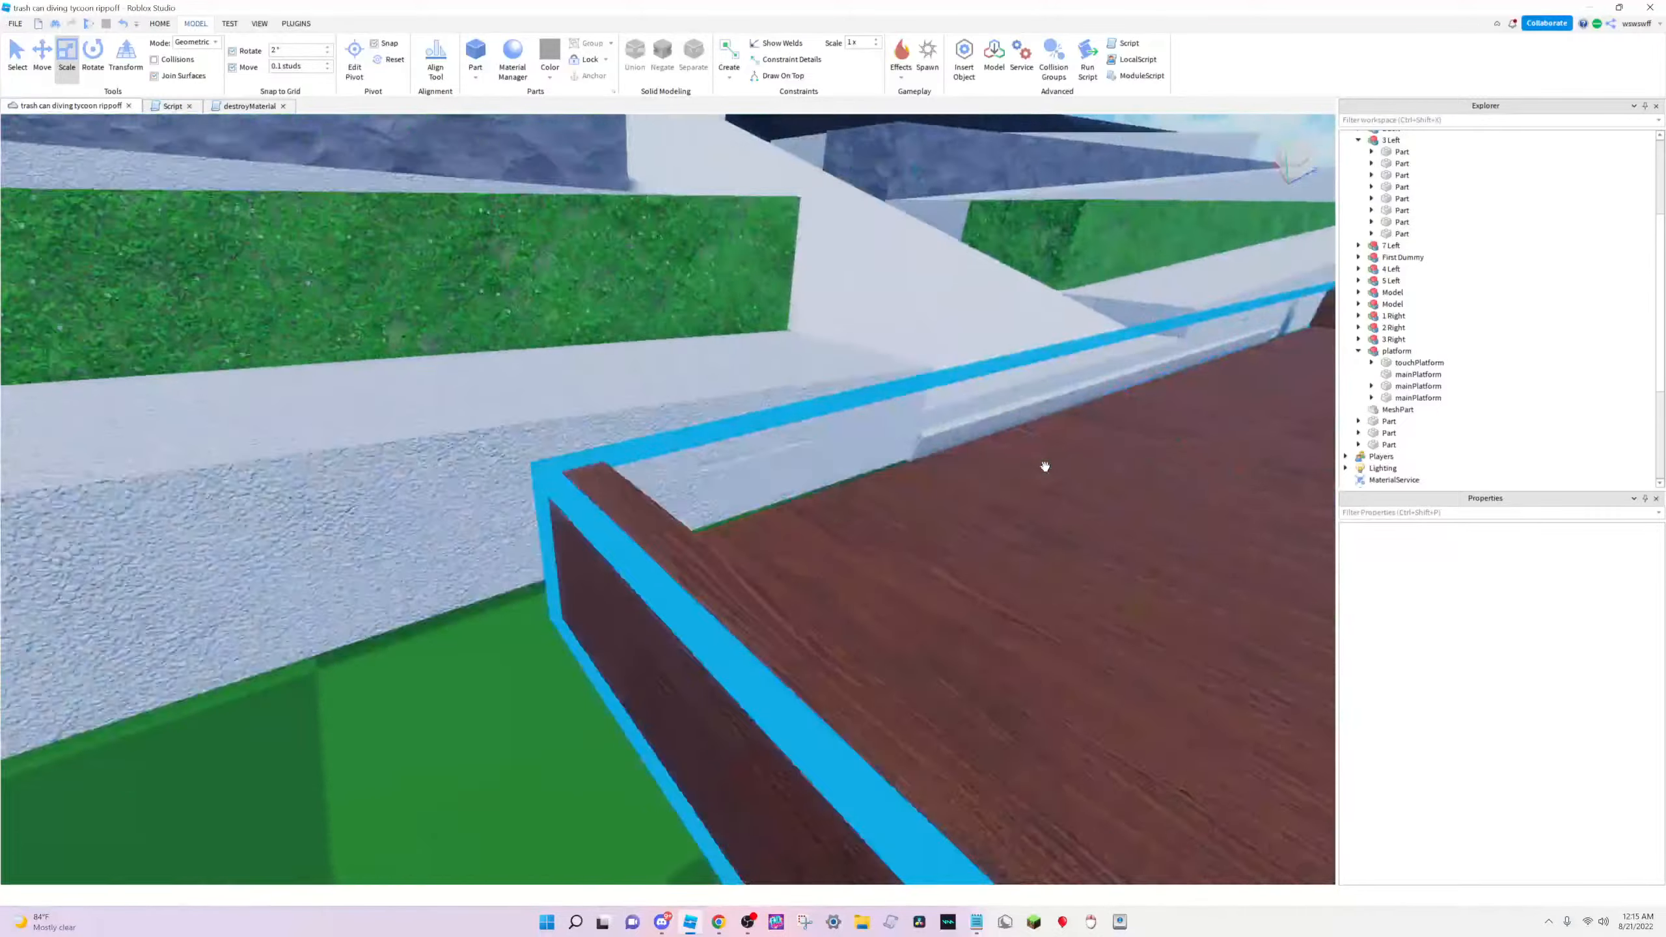
scroll(1045, 465, down, 5)
scroll(818, 342, down, 5)
right_drag(818, 342, 819, 344)
scroll(819, 344, down, 5)
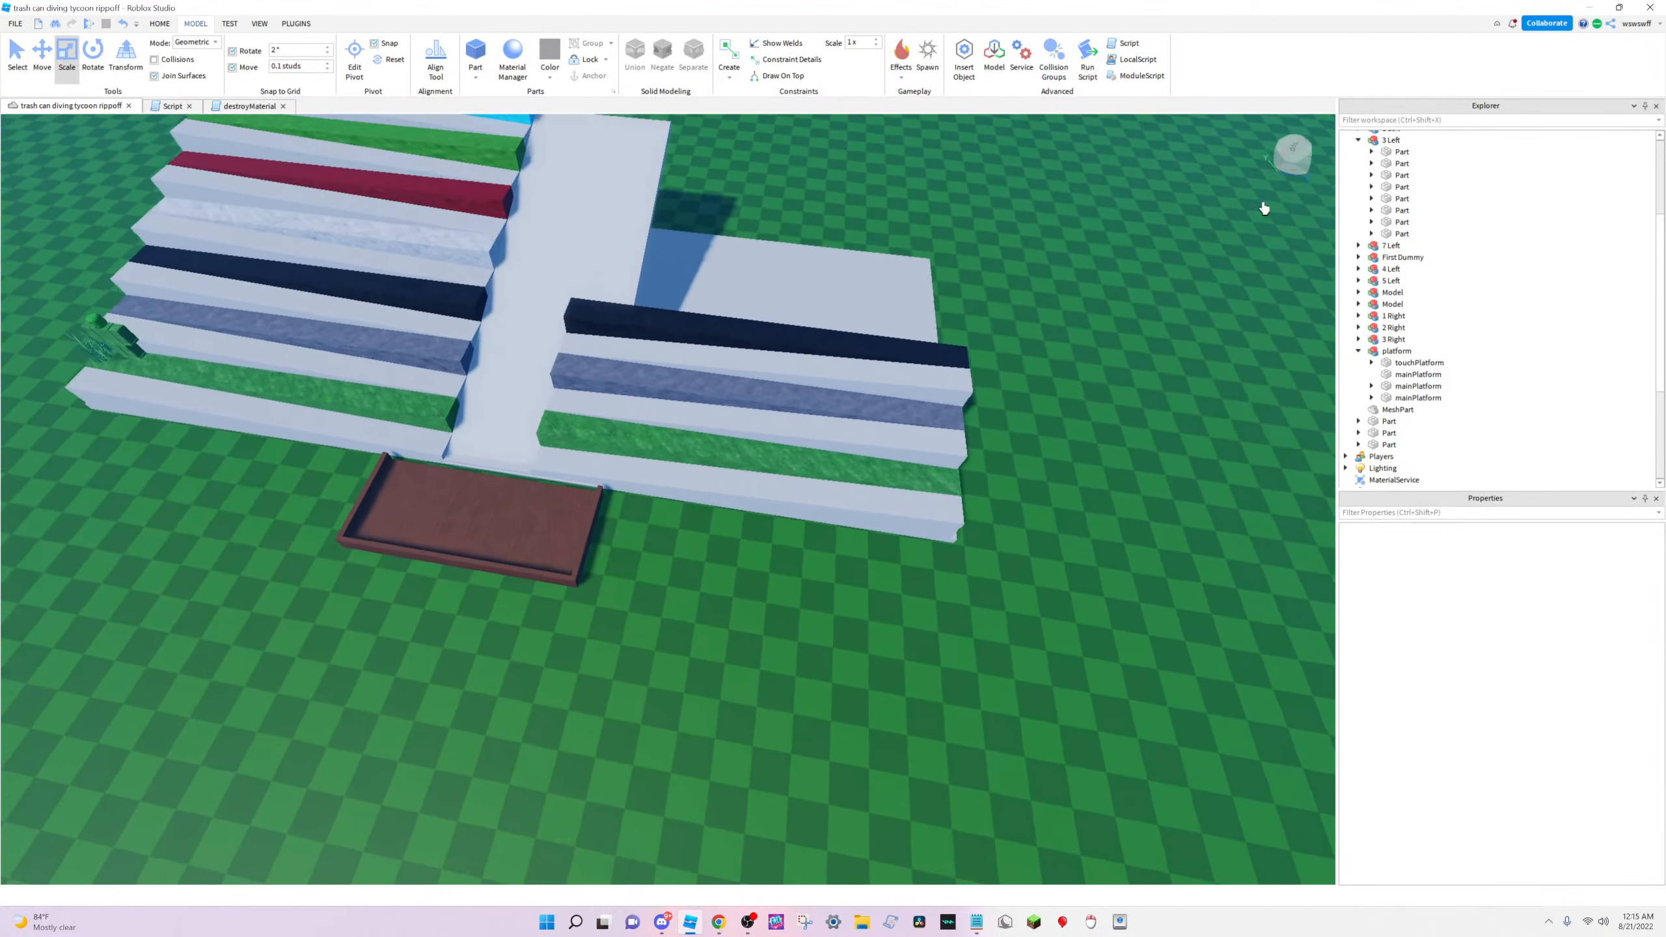
scroll(1476, 296, up, 2)
Collapse the expanded 3 Left and 2 Left models in the Explorer
click(1348, 208)
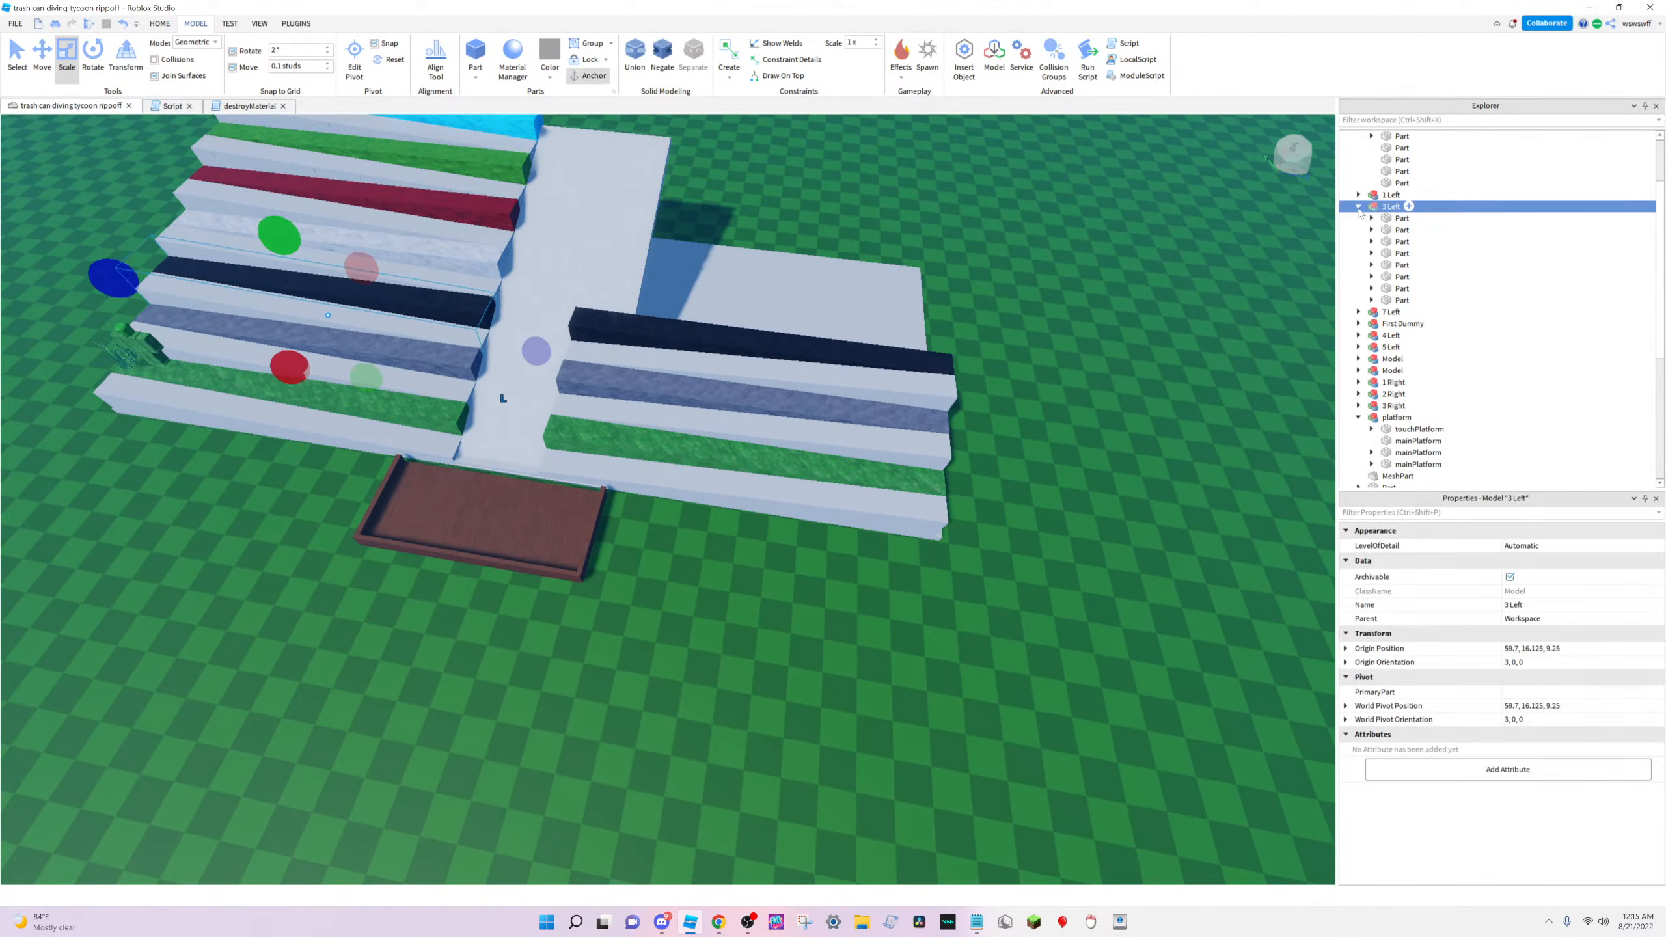
click(1358, 207)
scroll(1357, 211, up, 2)
click(1358, 175)
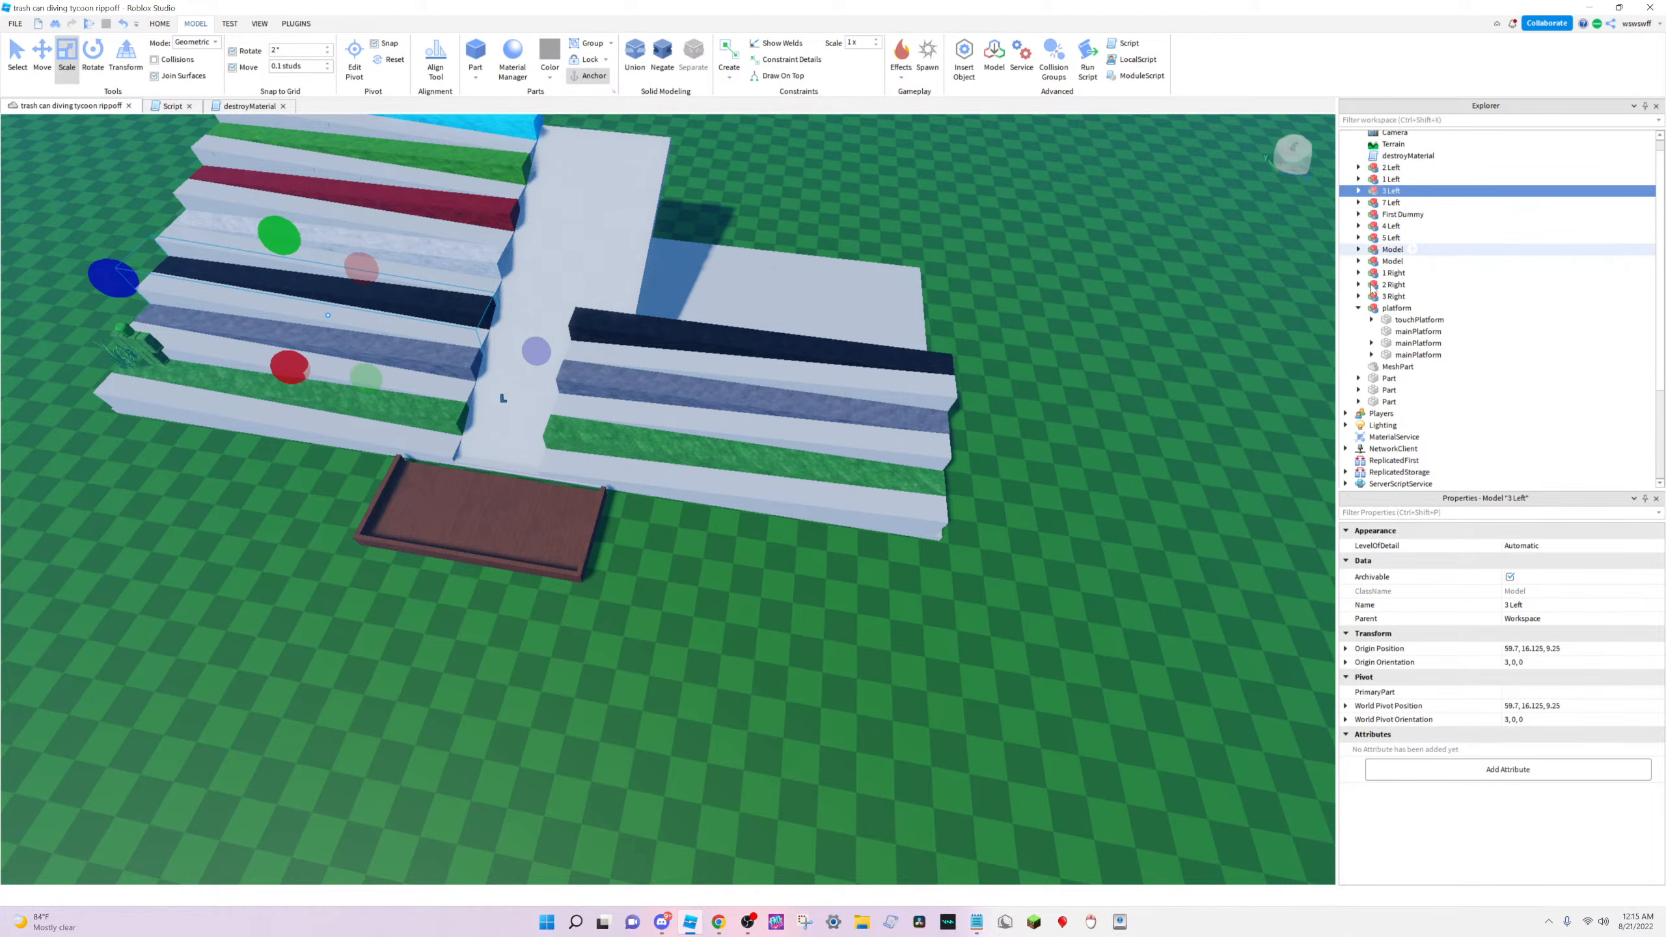
Inspect the touchPlatform and mainPlatform parts and their welds inside the platform model, ending with the whole model selected
click(1358, 308)
click(1358, 308)
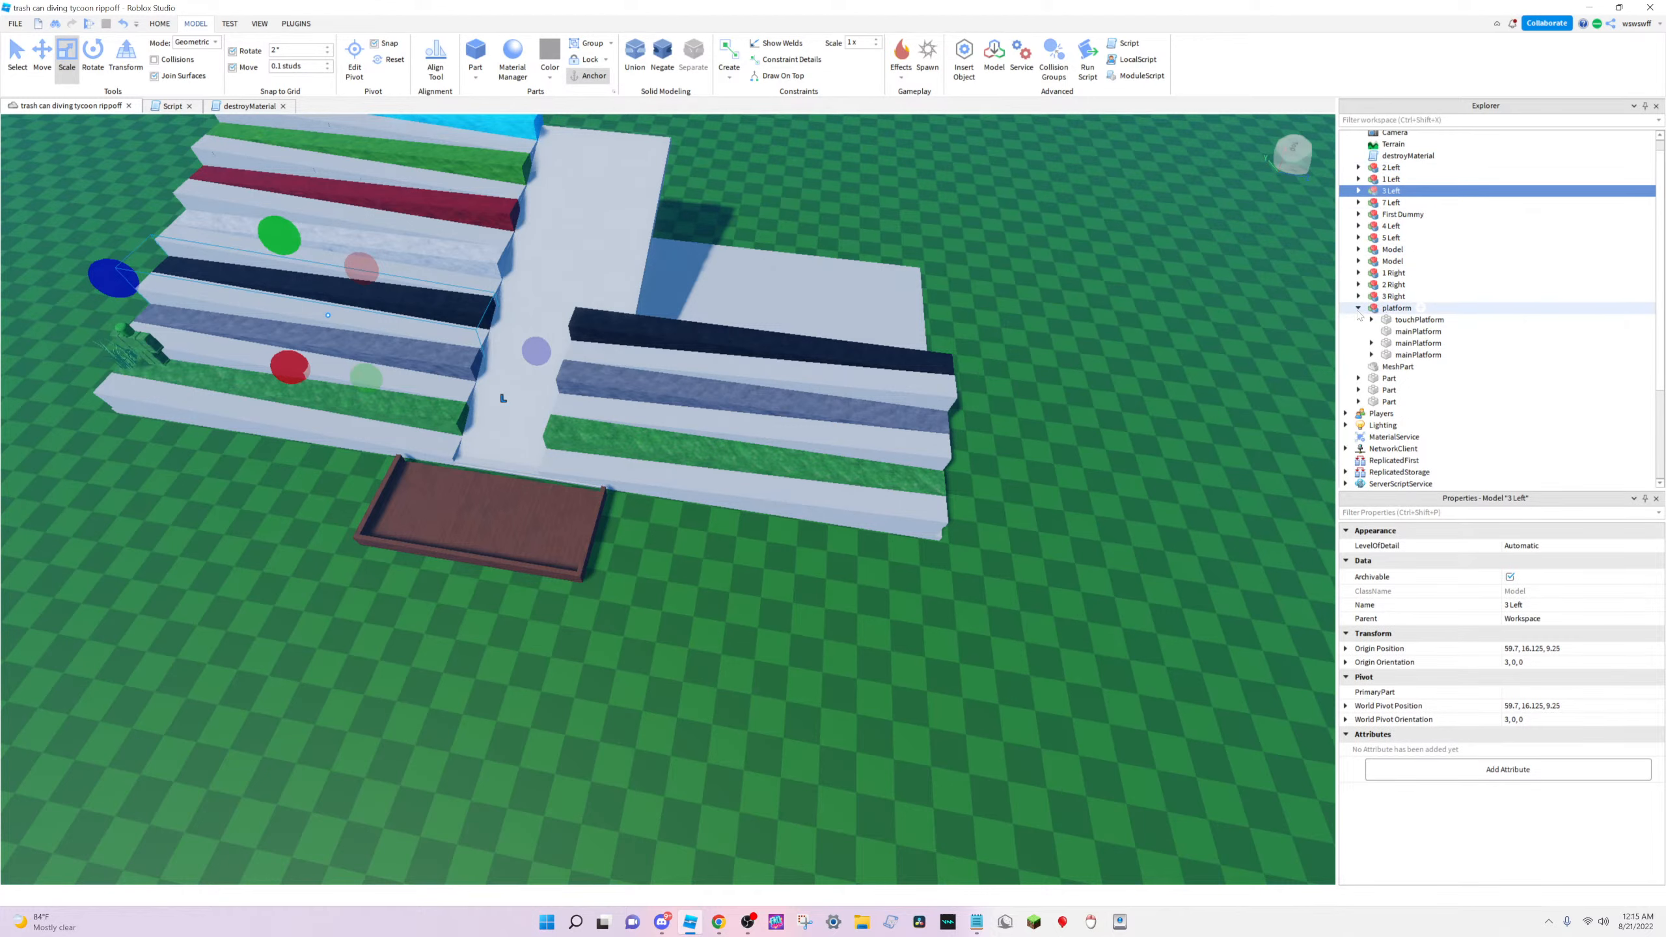
click(1384, 331)
click(1371, 319)
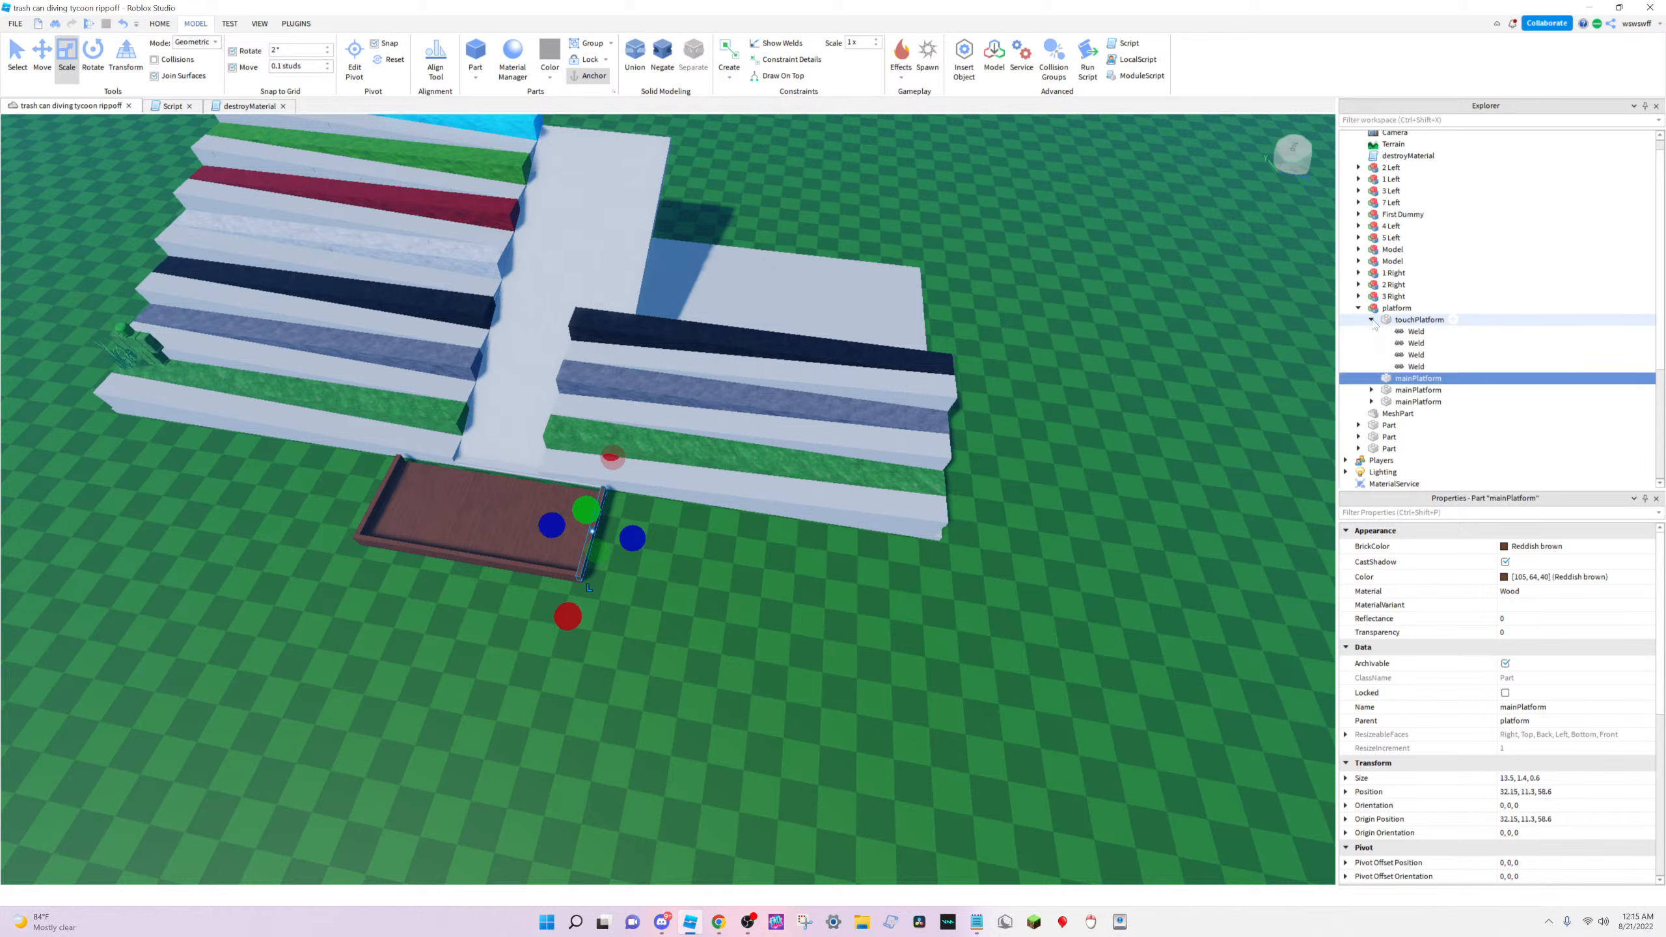
click(1371, 319)
click(1371, 343)
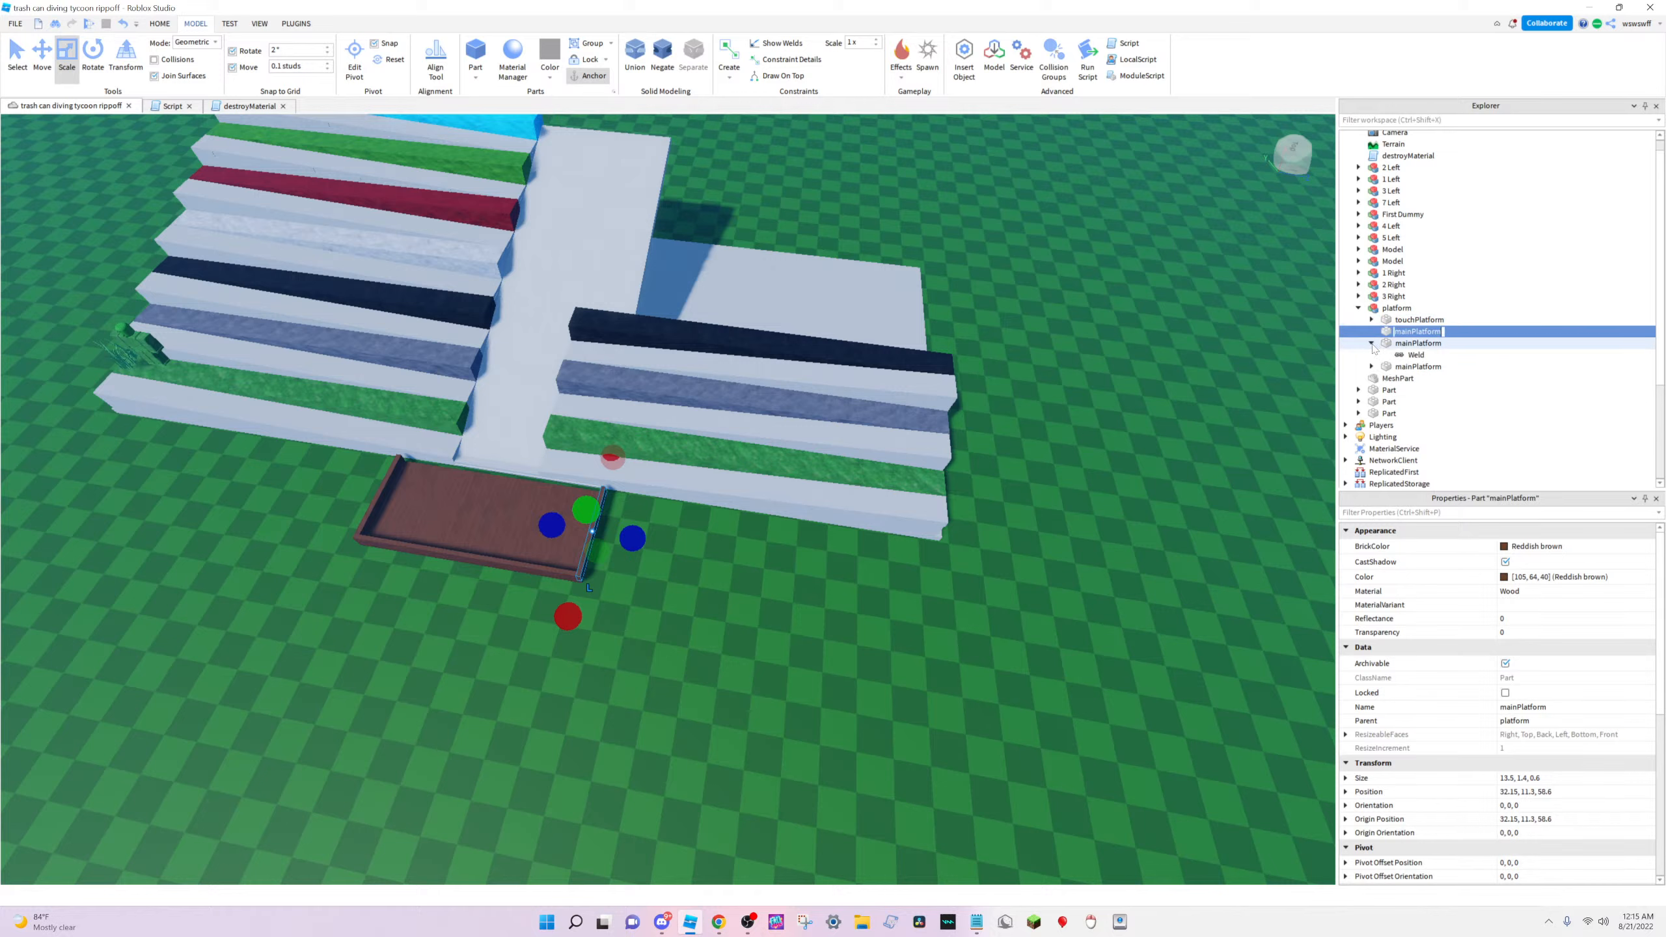
click(1371, 355)
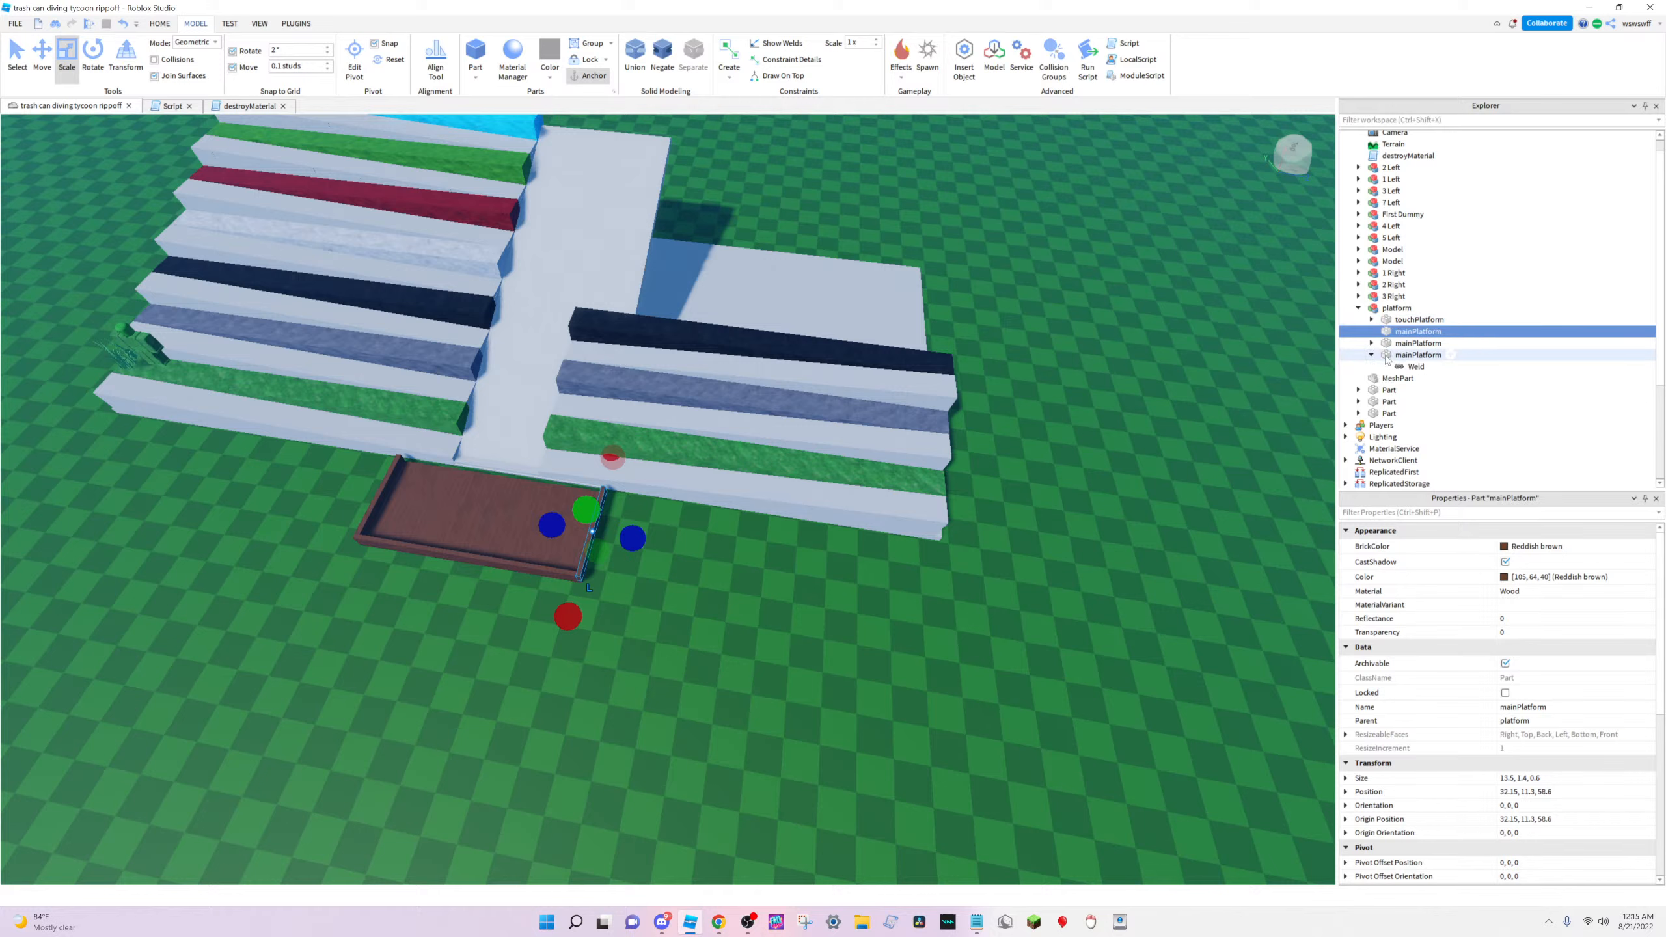
click(1417, 355)
click(1418, 320)
click(1396, 307)
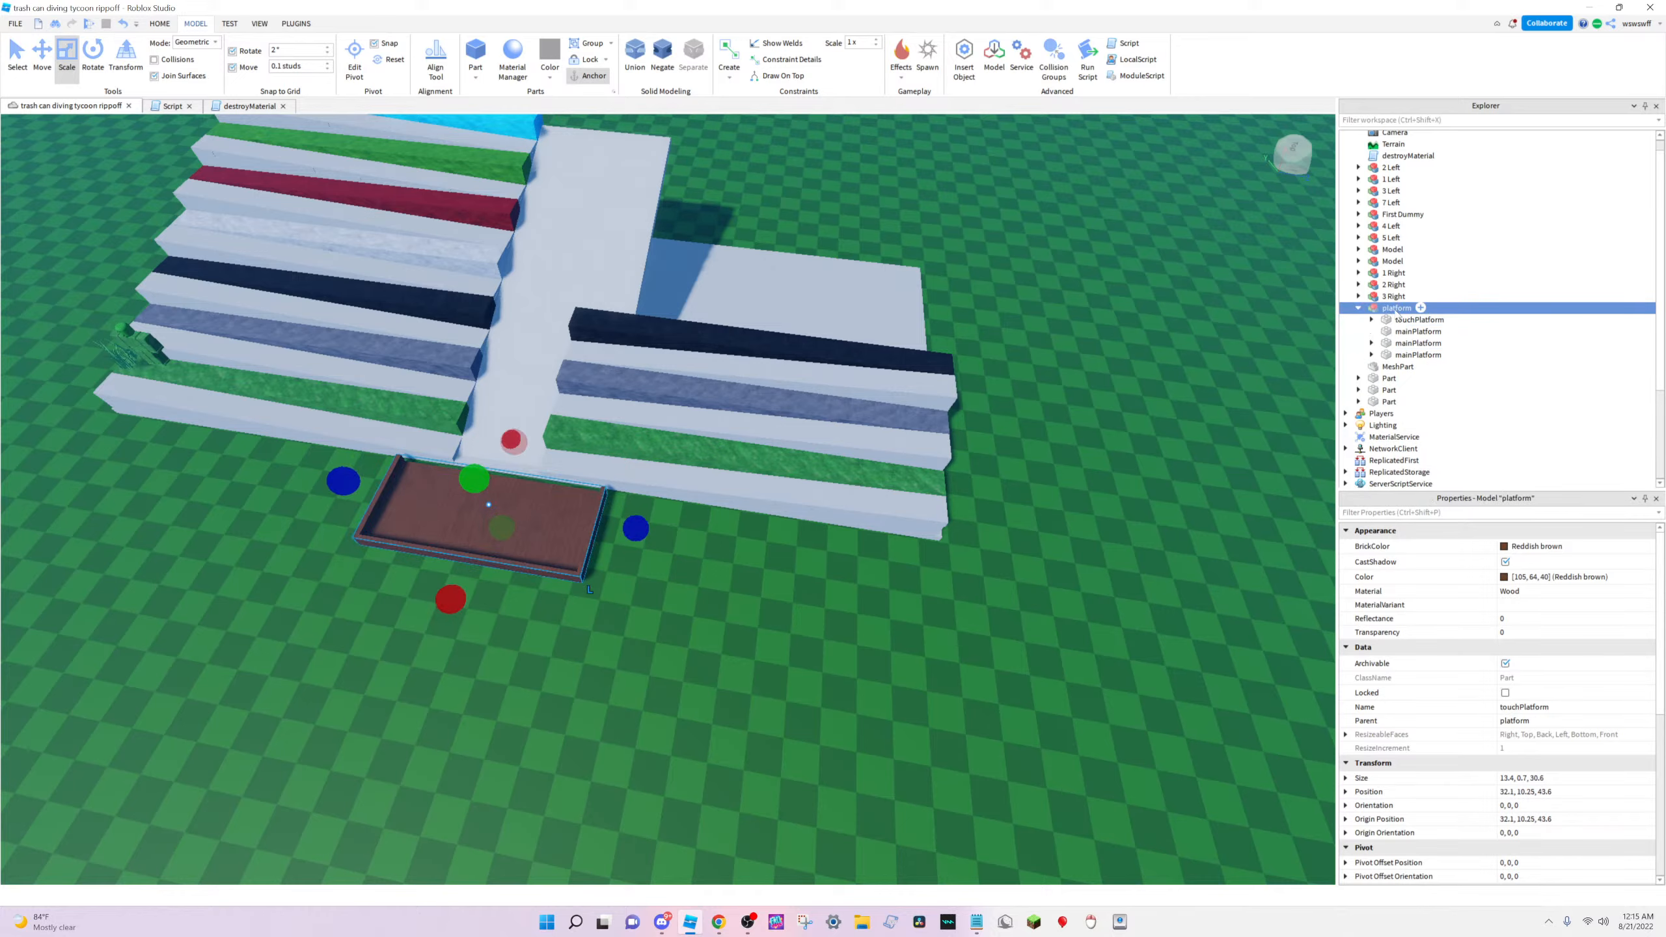
Move the platform model about 0.9 studs along the X axis toward the tycoon's walkway
click(1103, 487)
right_drag(1101, 493, 1101, 493)
key(w)
key(s)
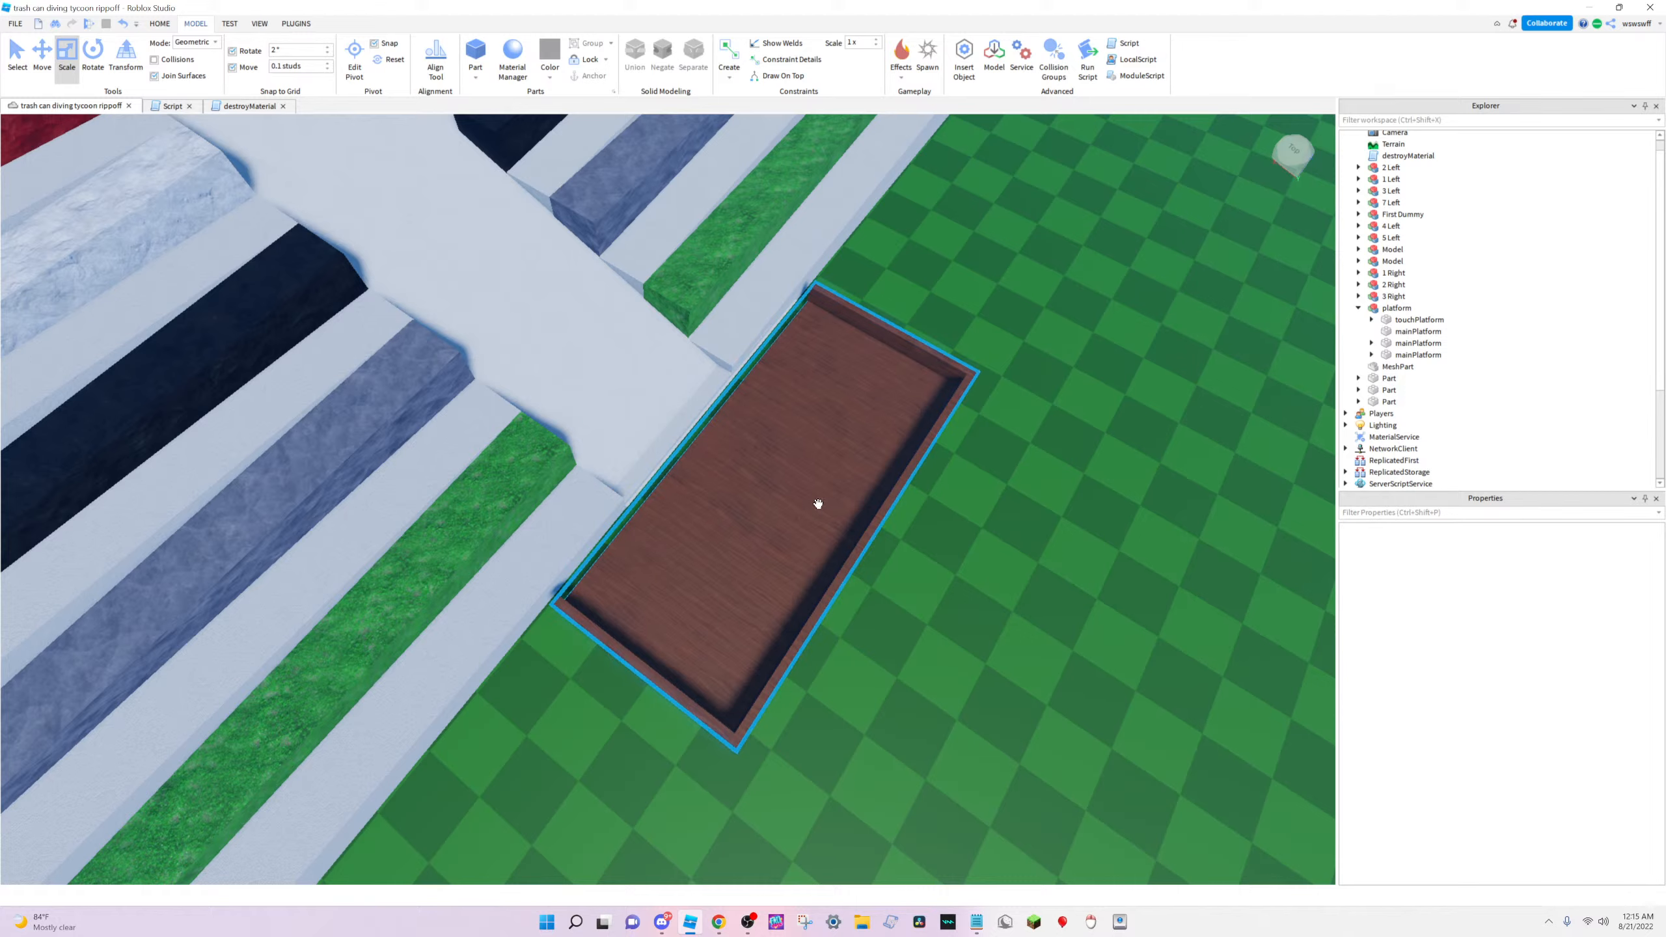
right_drag(934, 497, 865, 503)
key(s)
key(w)
click(865, 502)
right_drag(655, 367, 655, 368)
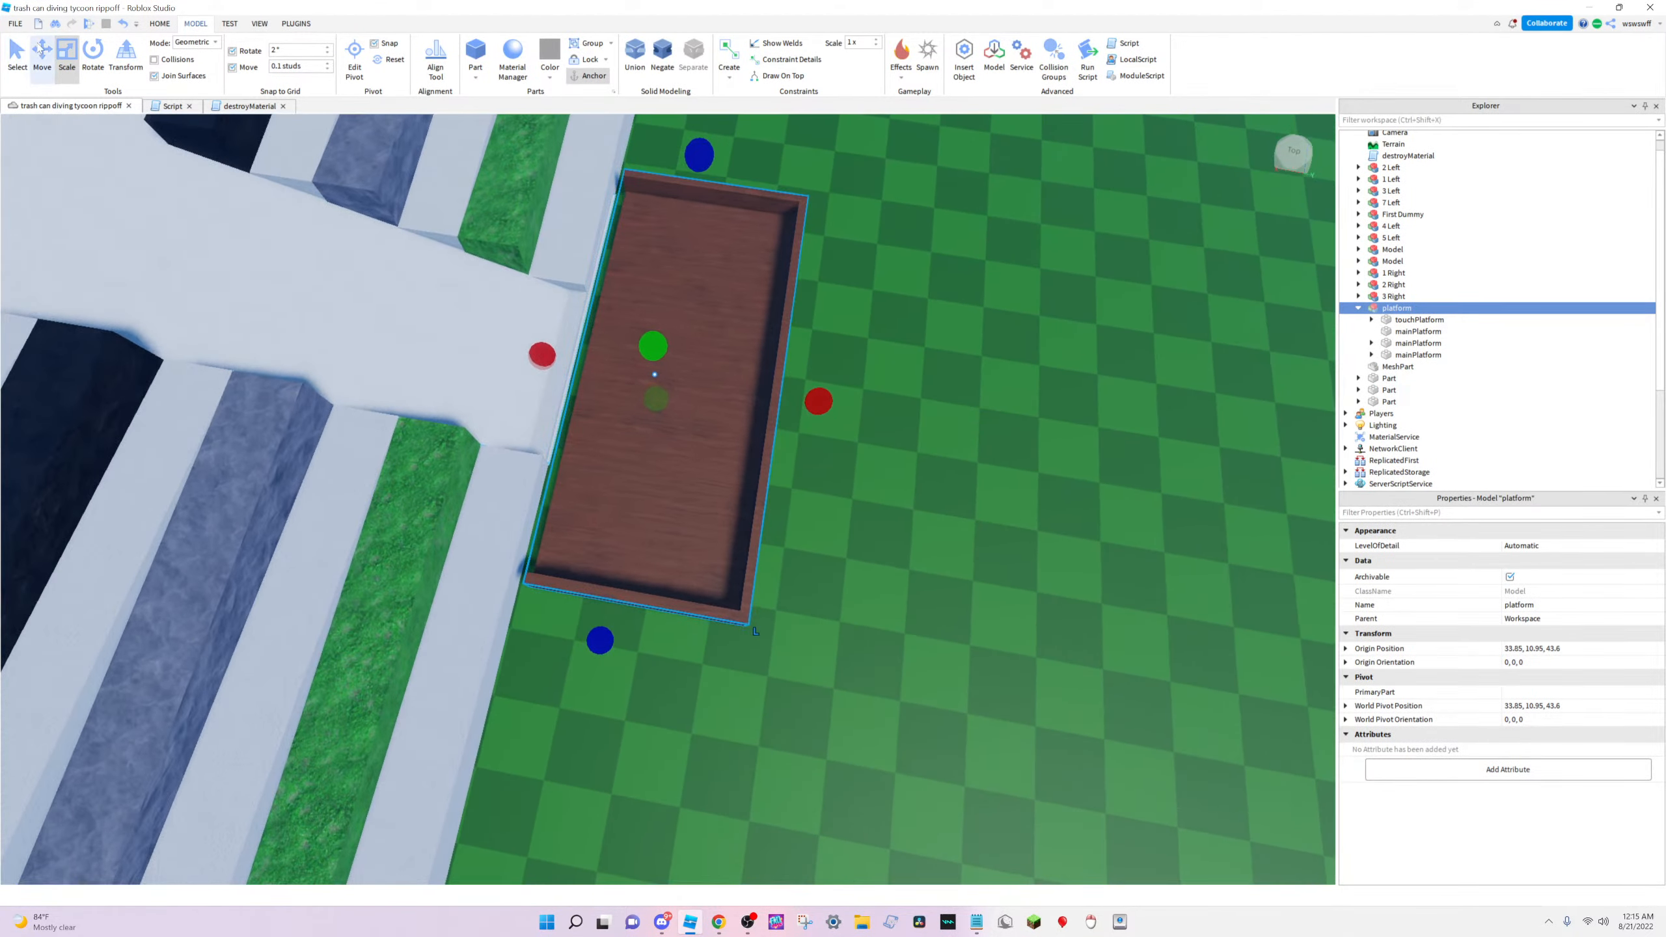
key(ctrl+2)
drag(544, 356, 540, 358)
key(s)
key(d)
key(a)
key(w)
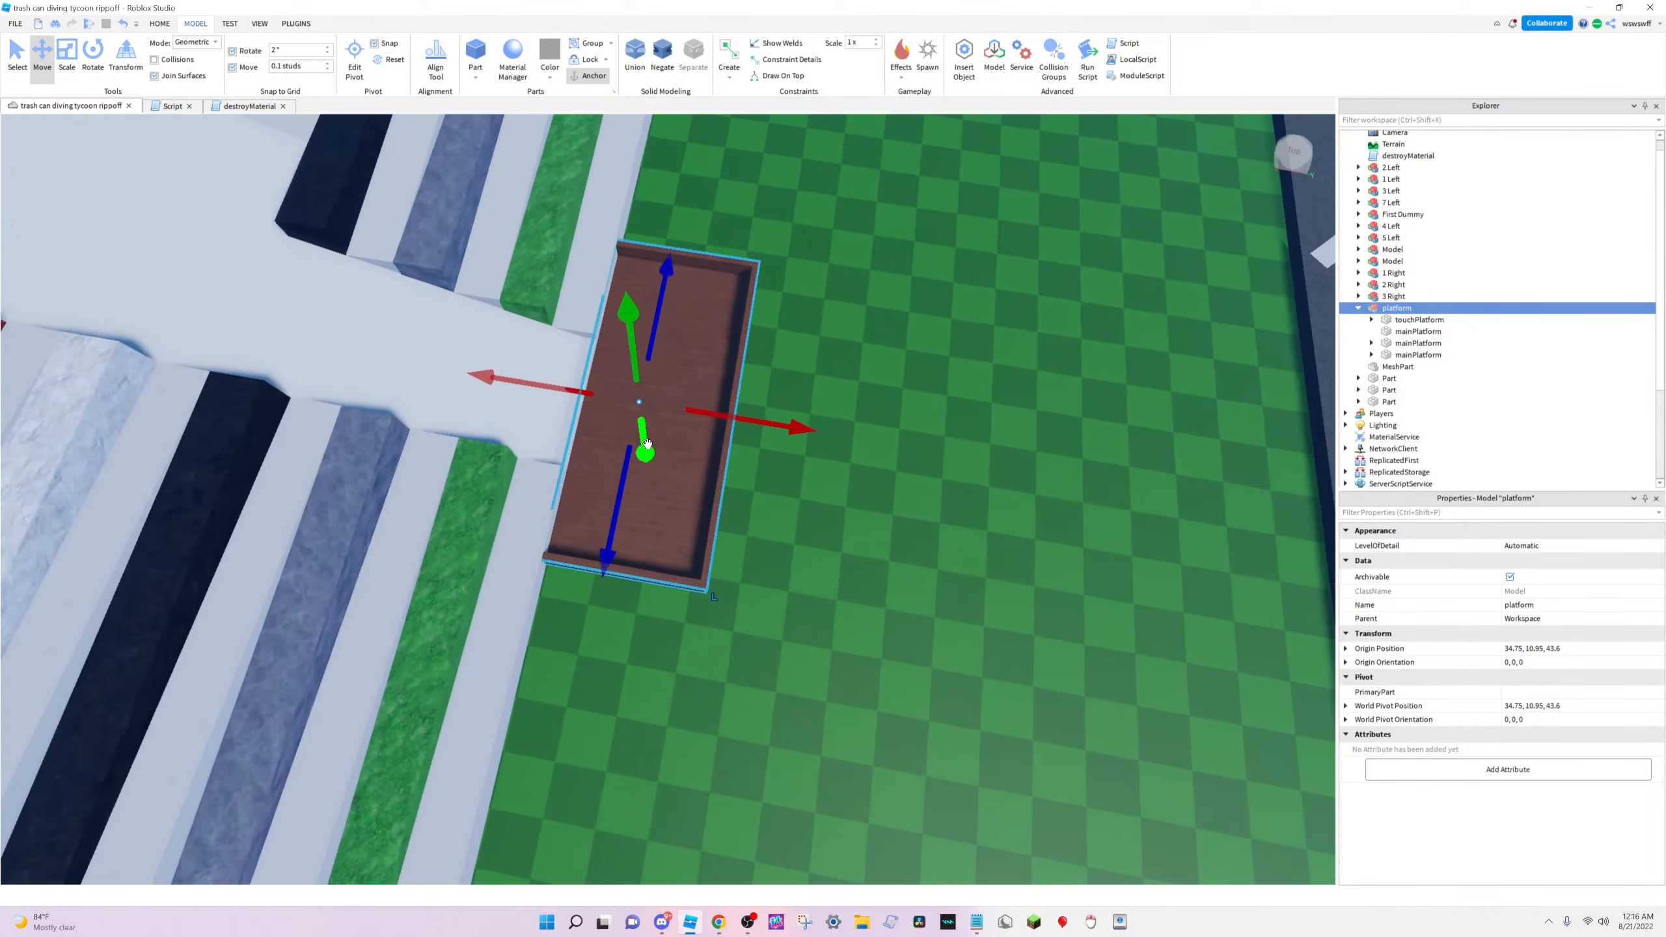
key(s)
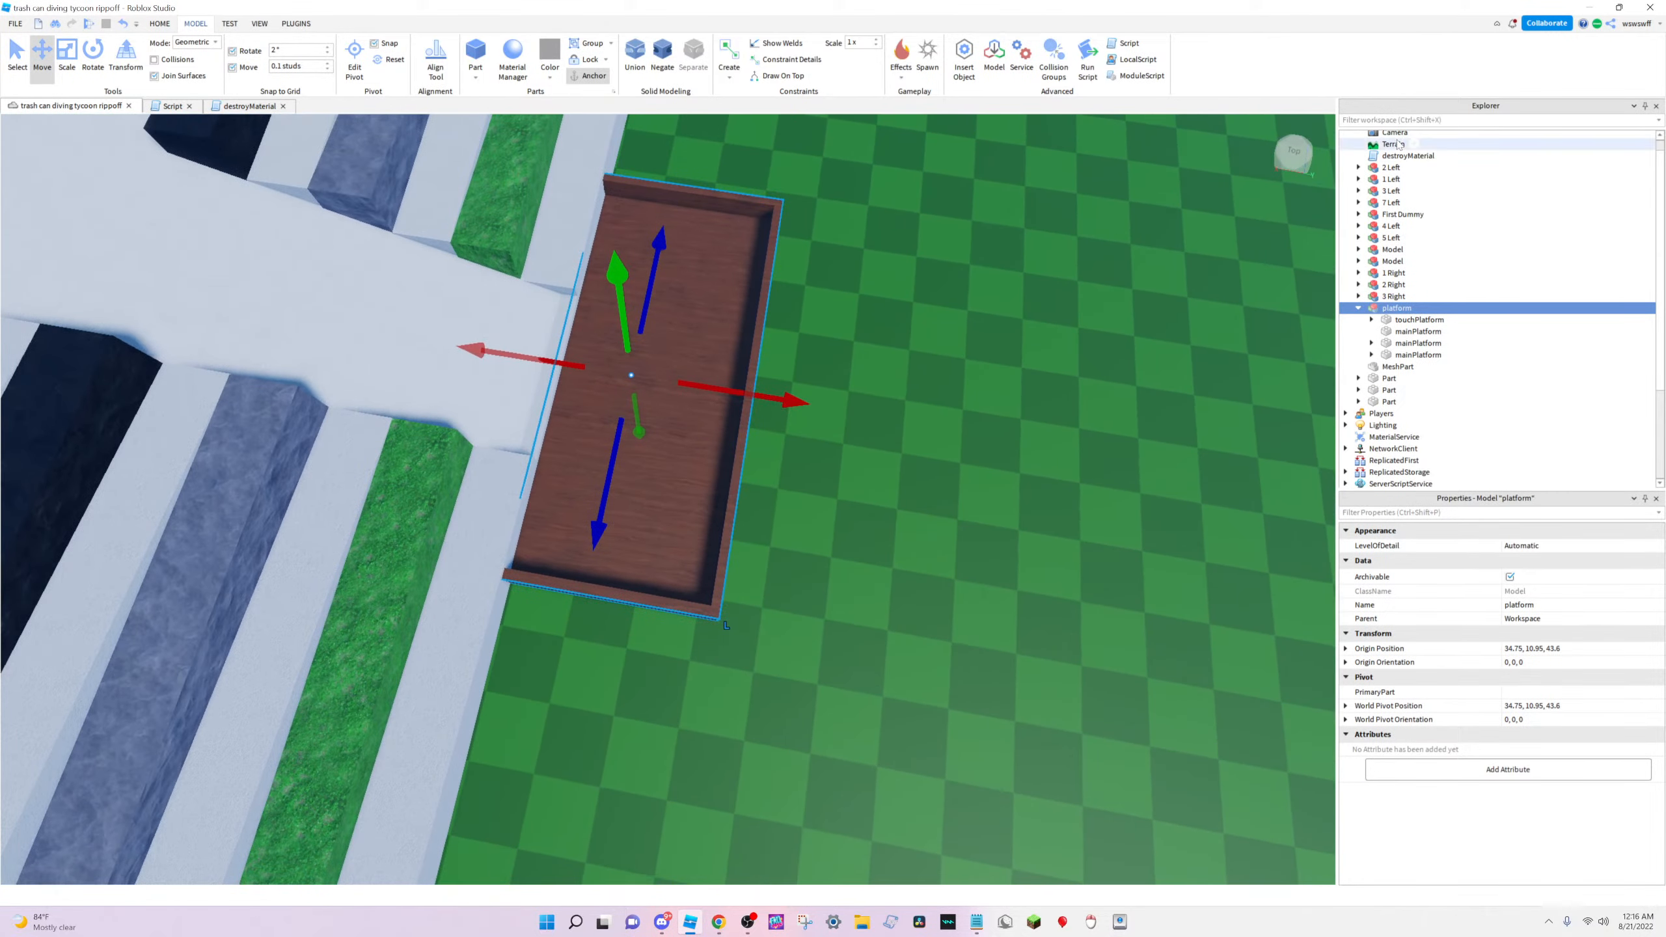
click(1350, 120)
text(pla)
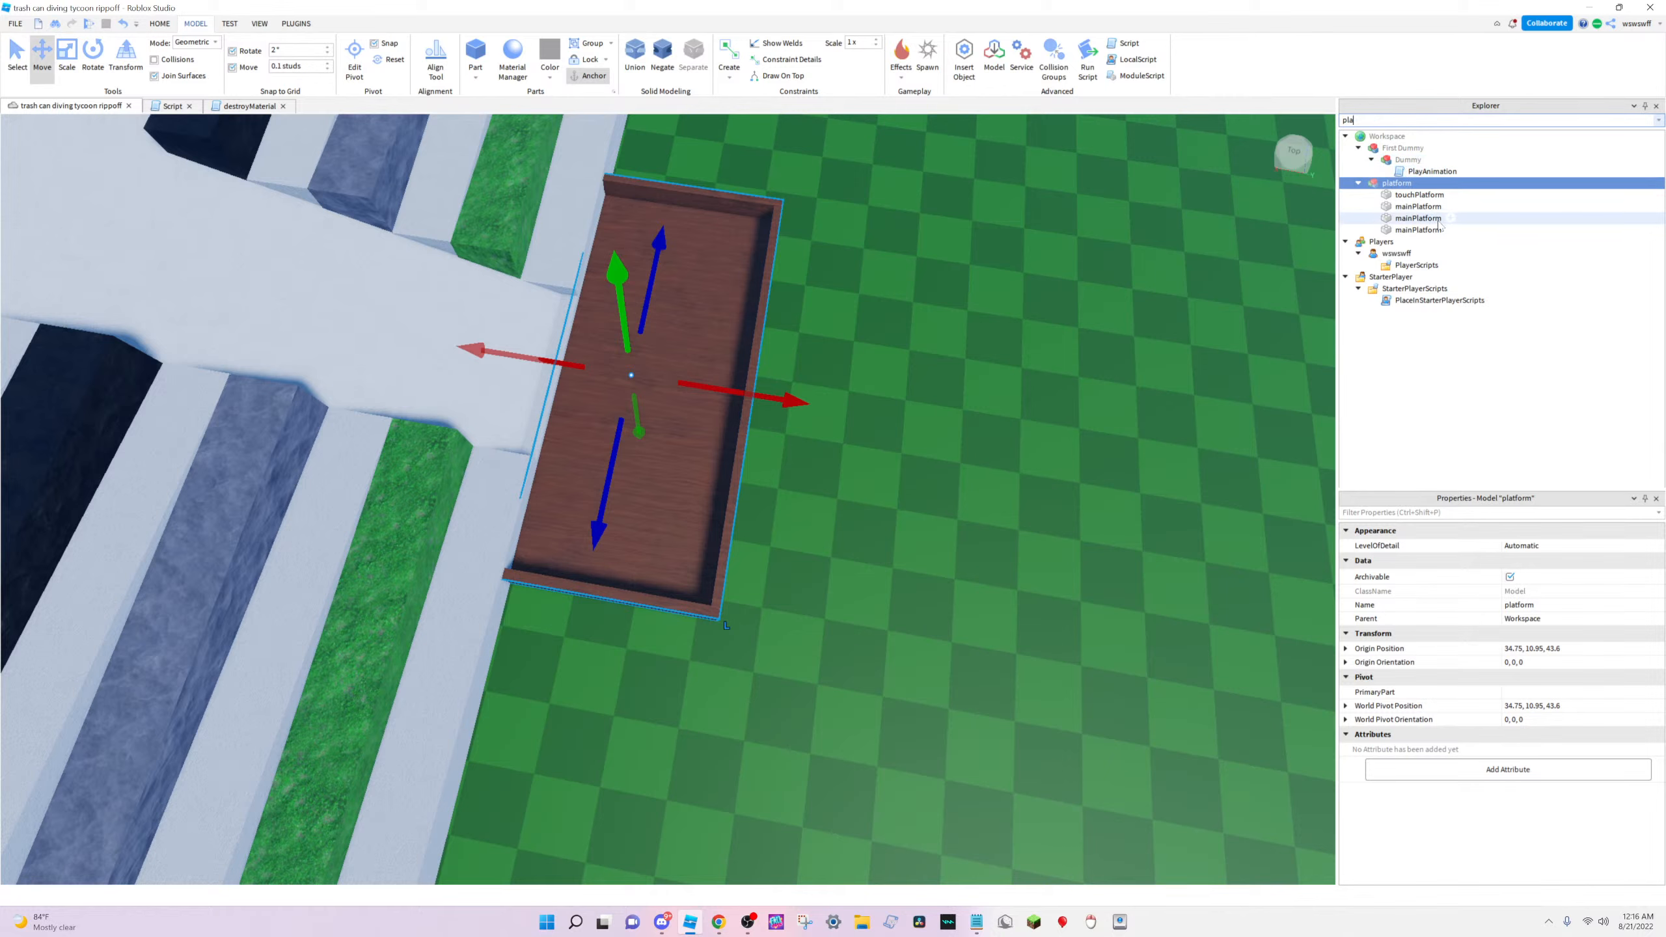
text(a)
key(BackSpace)
key(BackSpace)
key(BackSpace)
key(BackSpace)
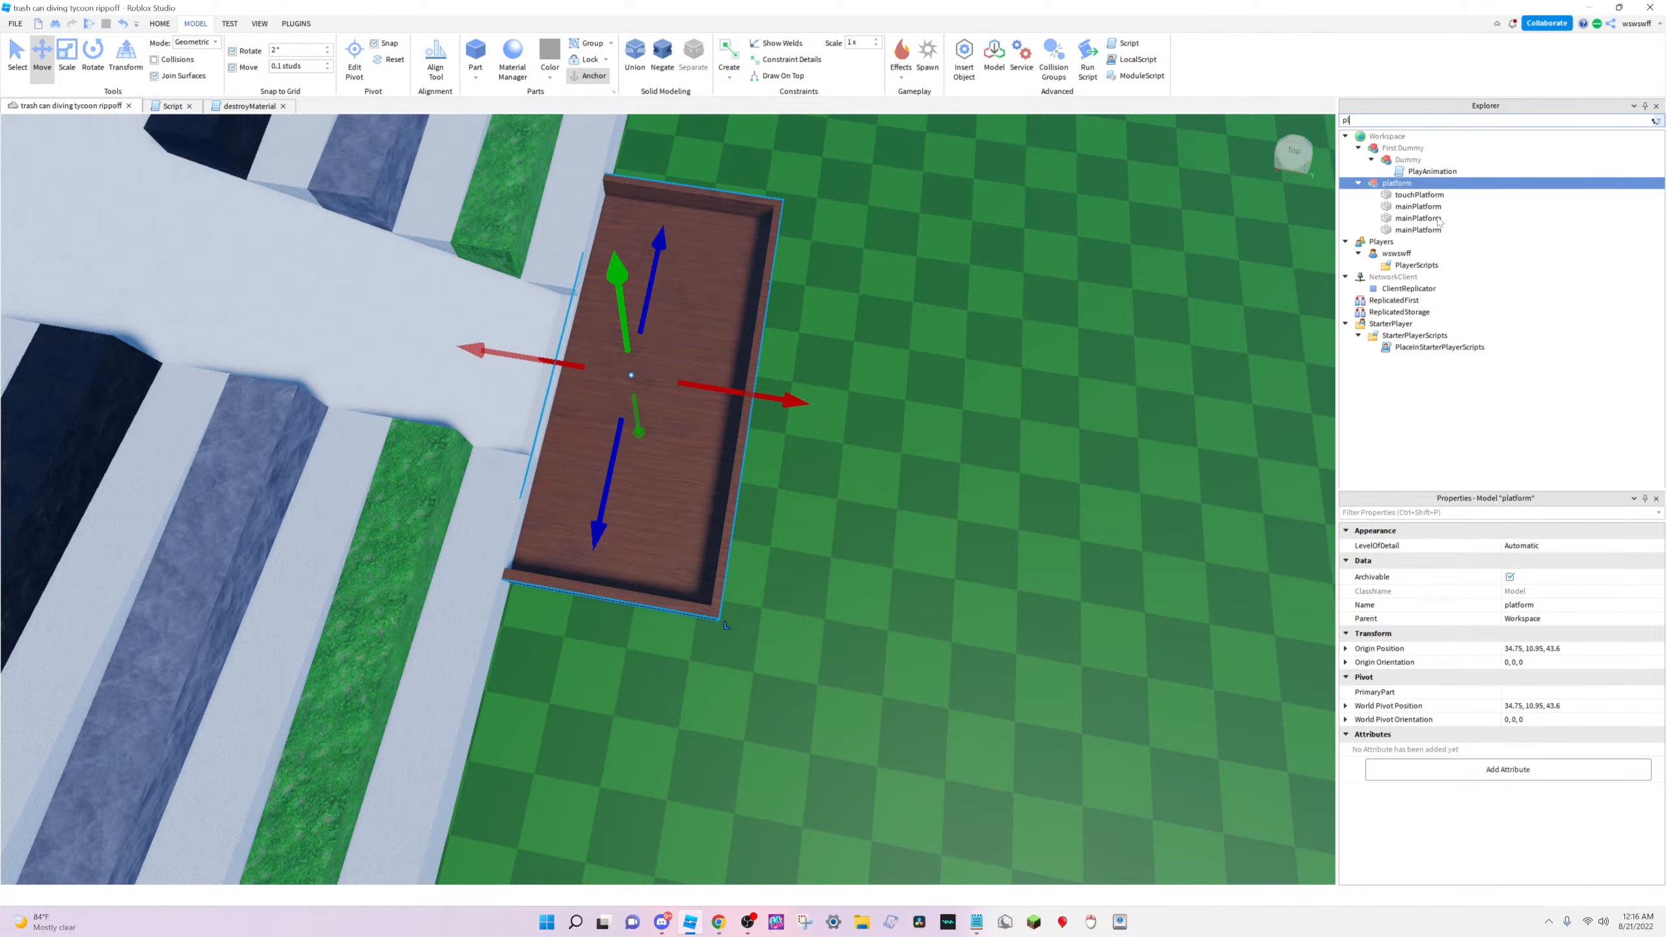
Filter the Explorer for "destr", open the destroyMaterial script and return to the 3D view
text(destr)
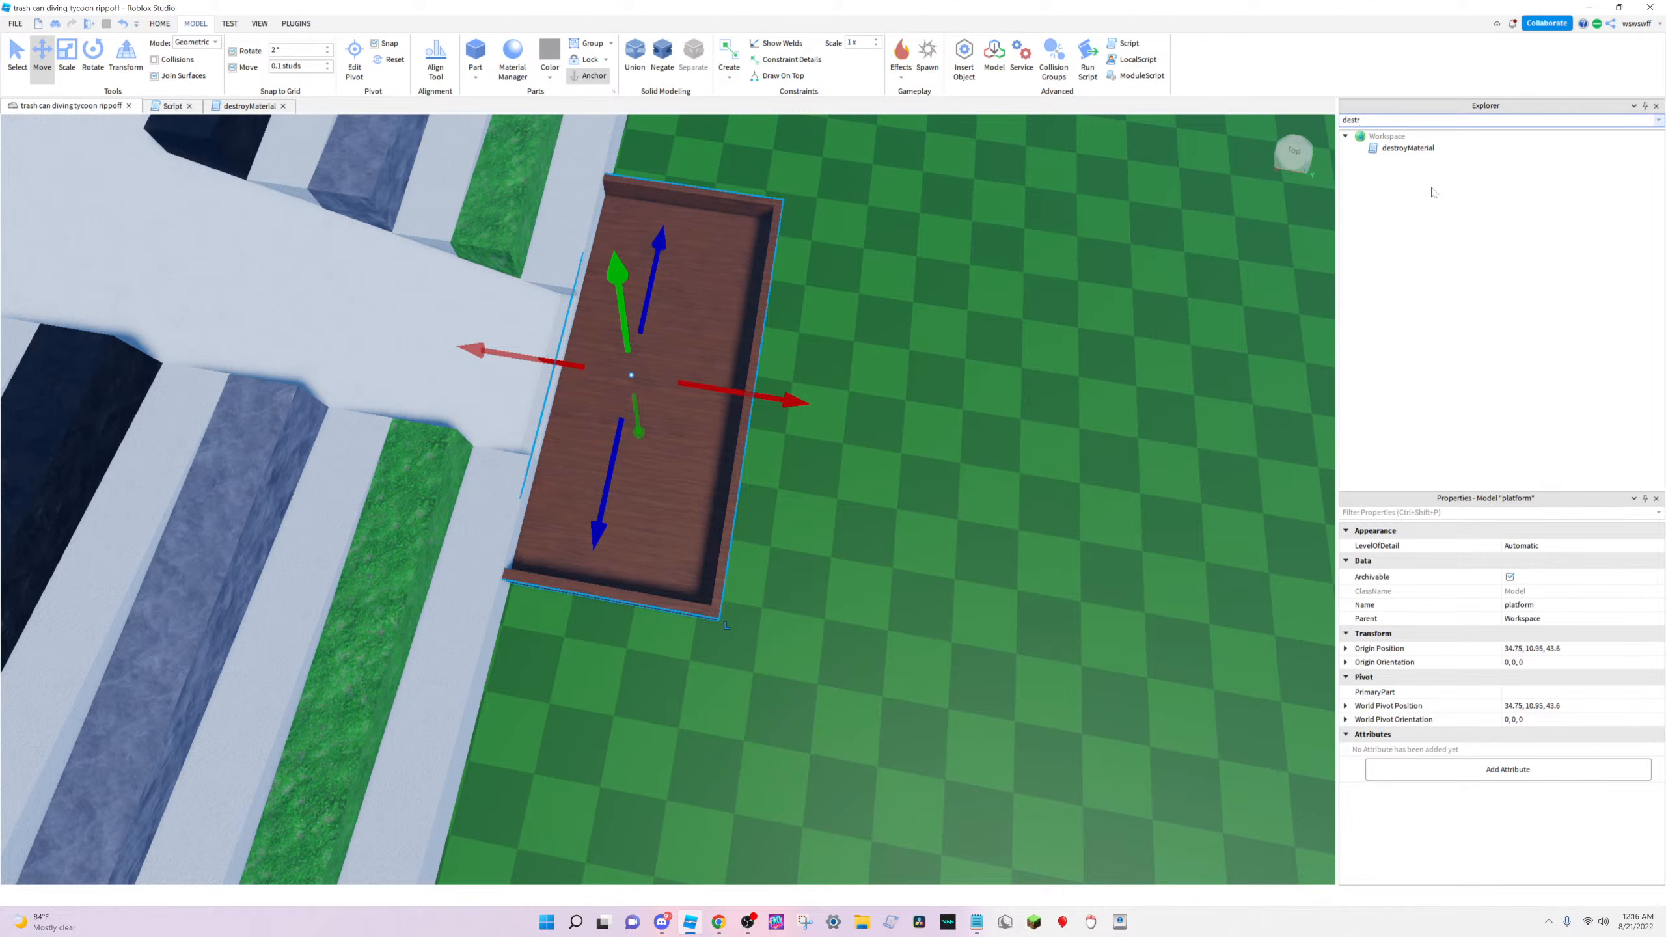
double_click(1394, 148)
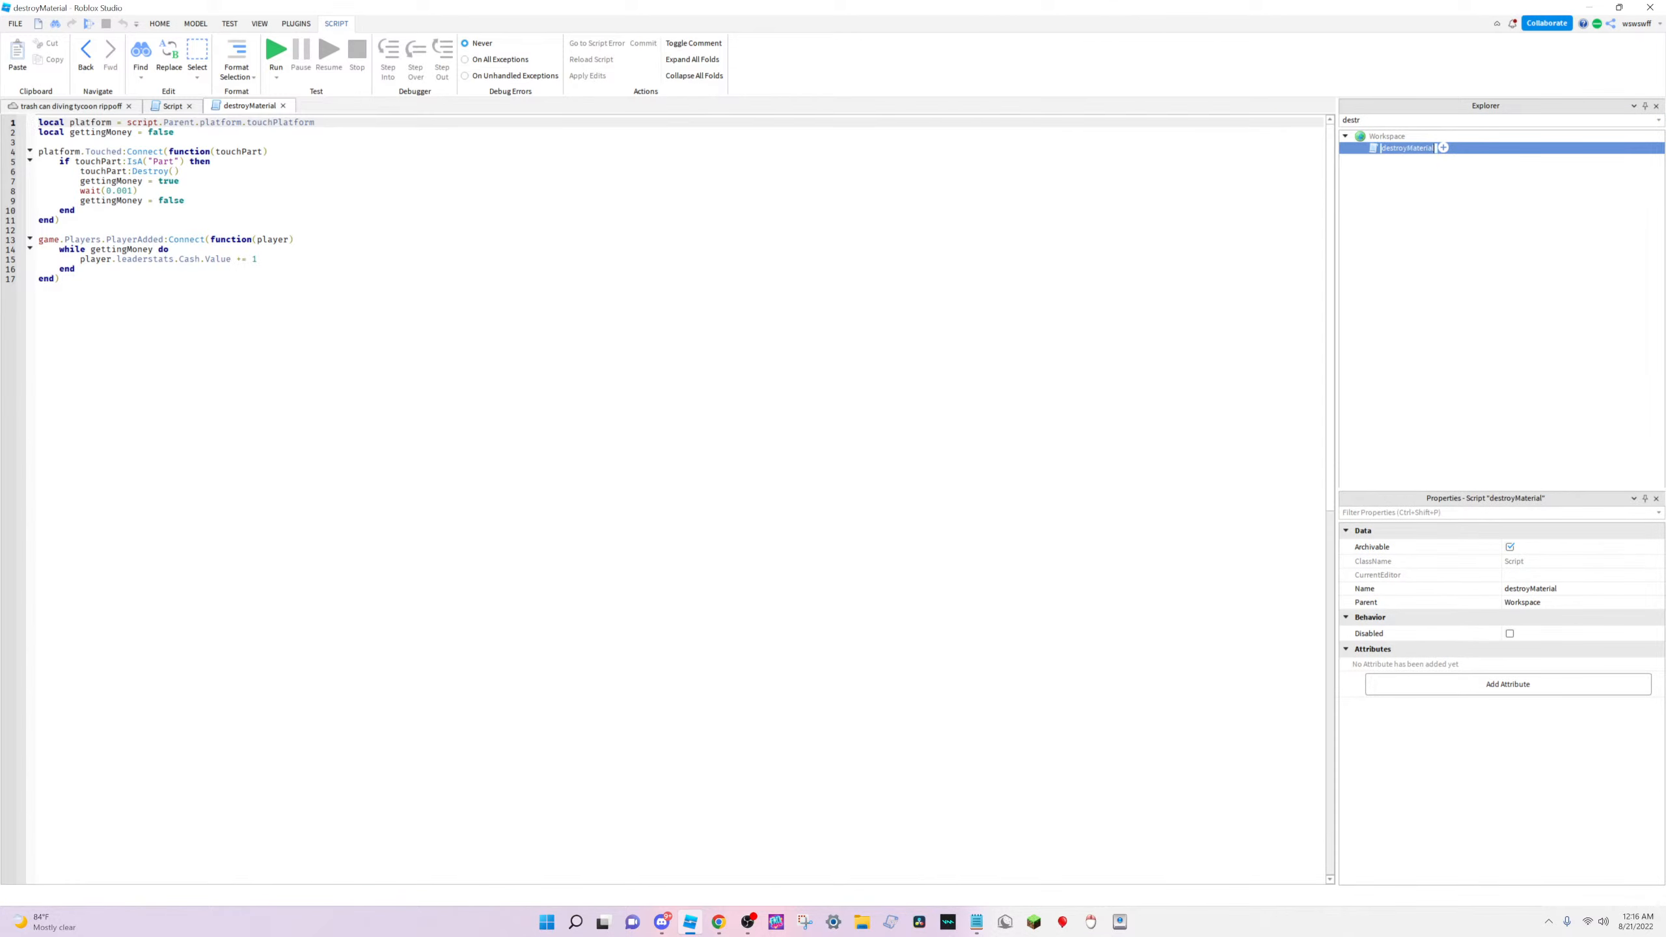
click(66, 105)
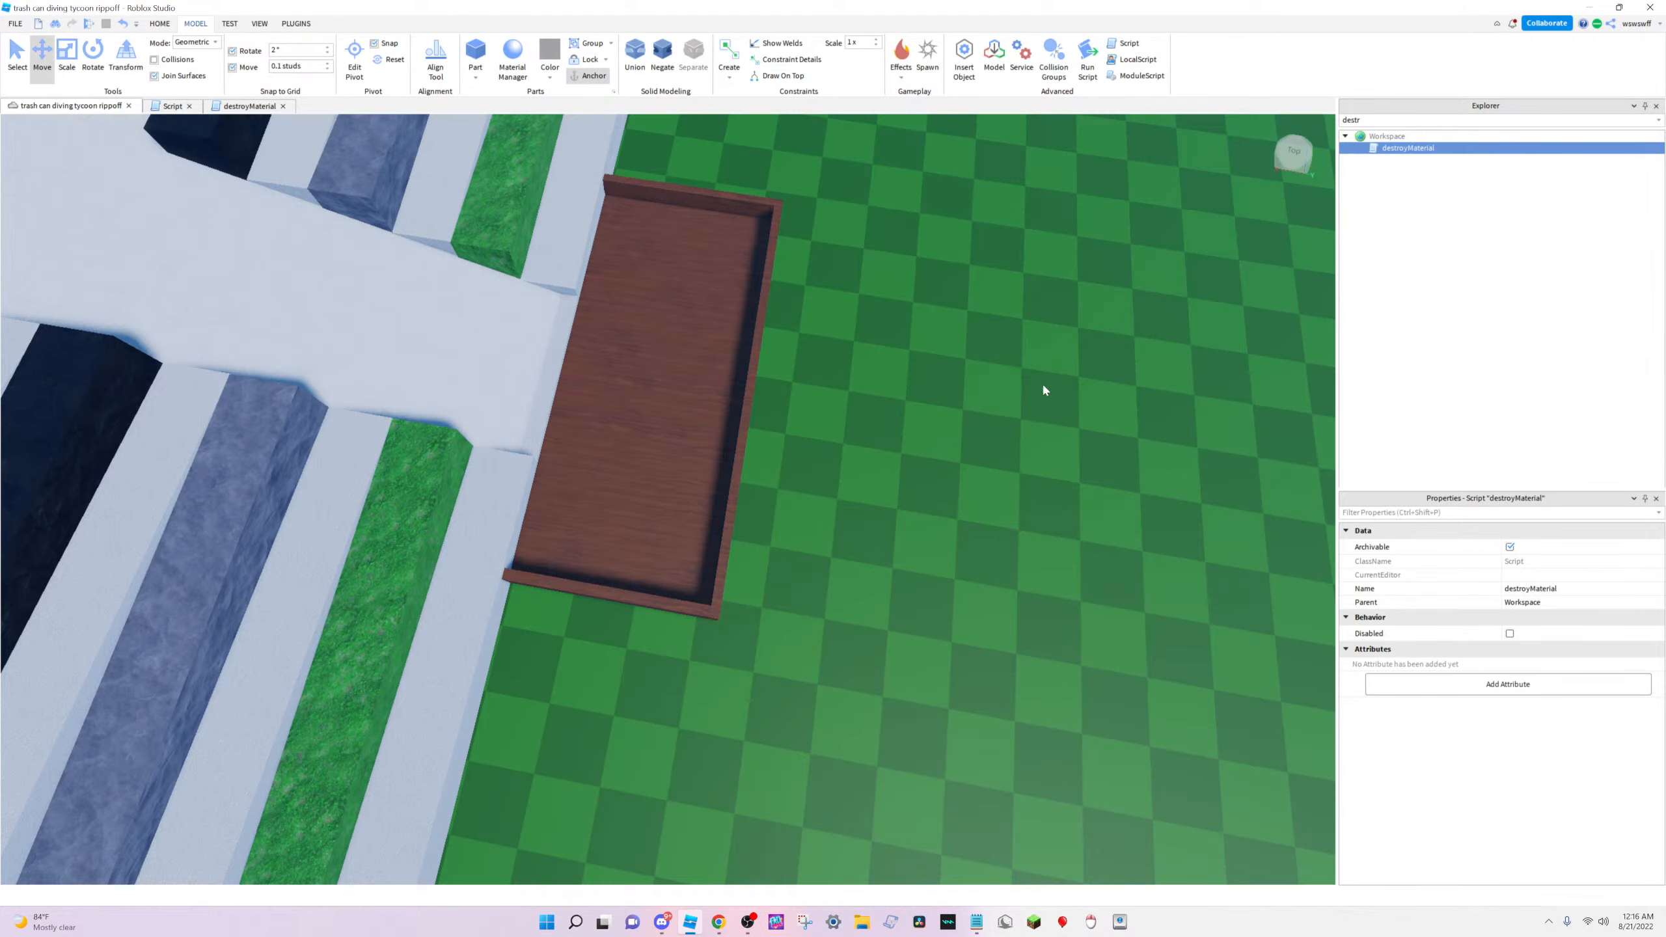
Clear the Explorer filter and reopen the destroyMaterial script to review its Touched and PlayerAdded functions
key(s)
right_drag(1042, 381, 1079, 331)
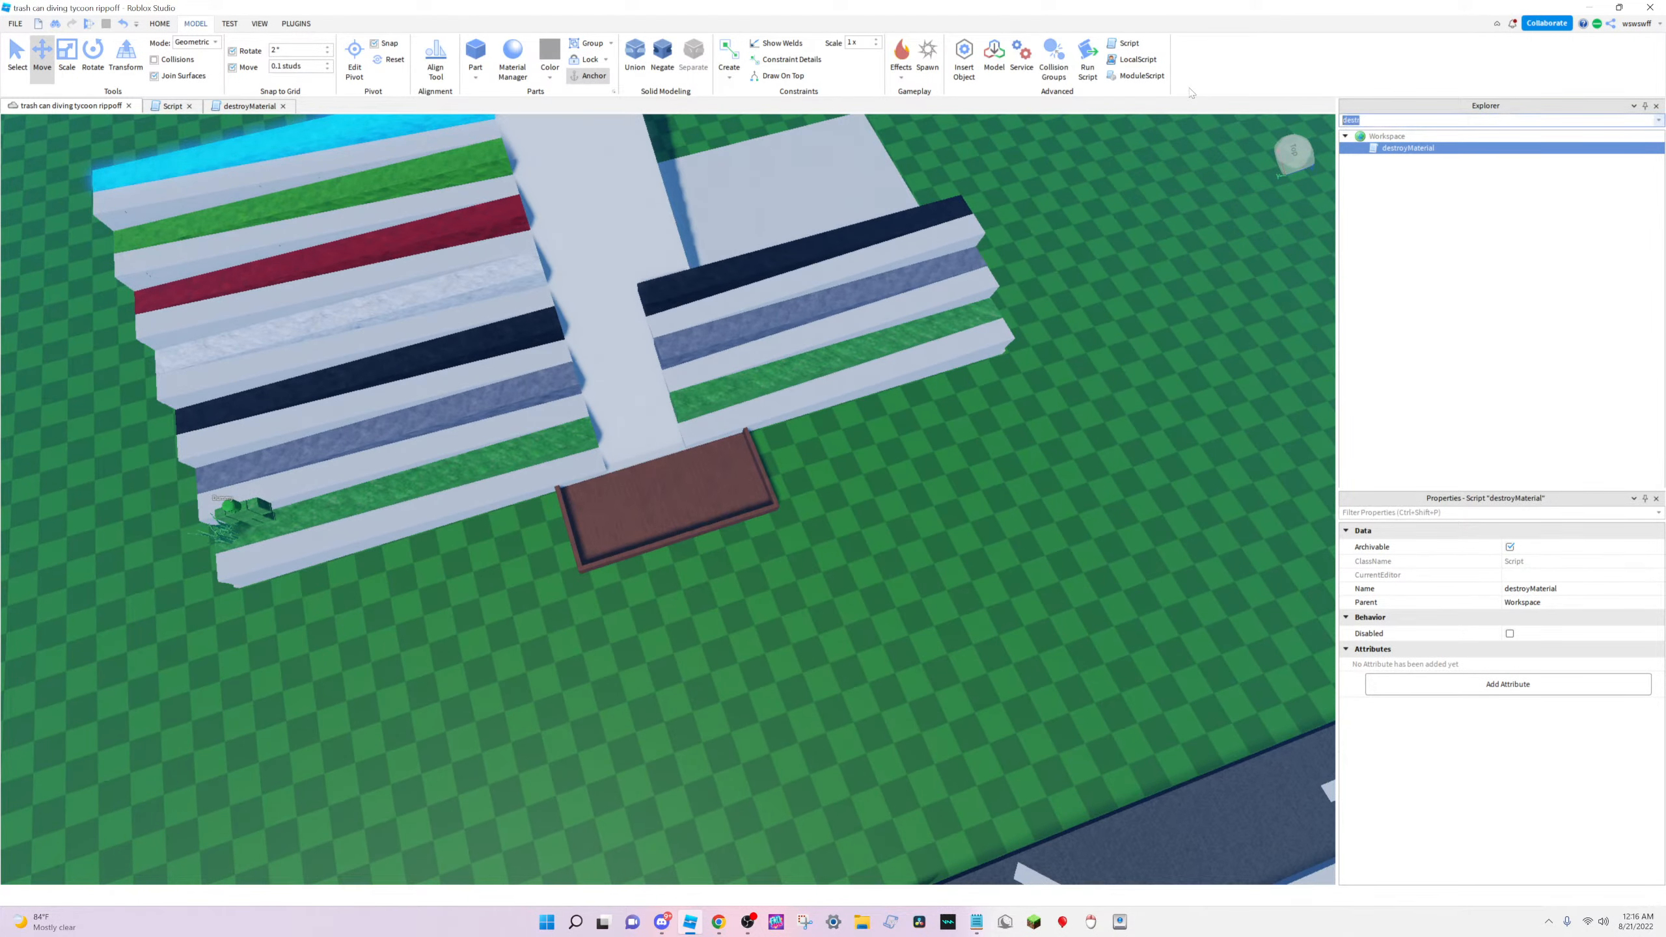
key(BackSpace)
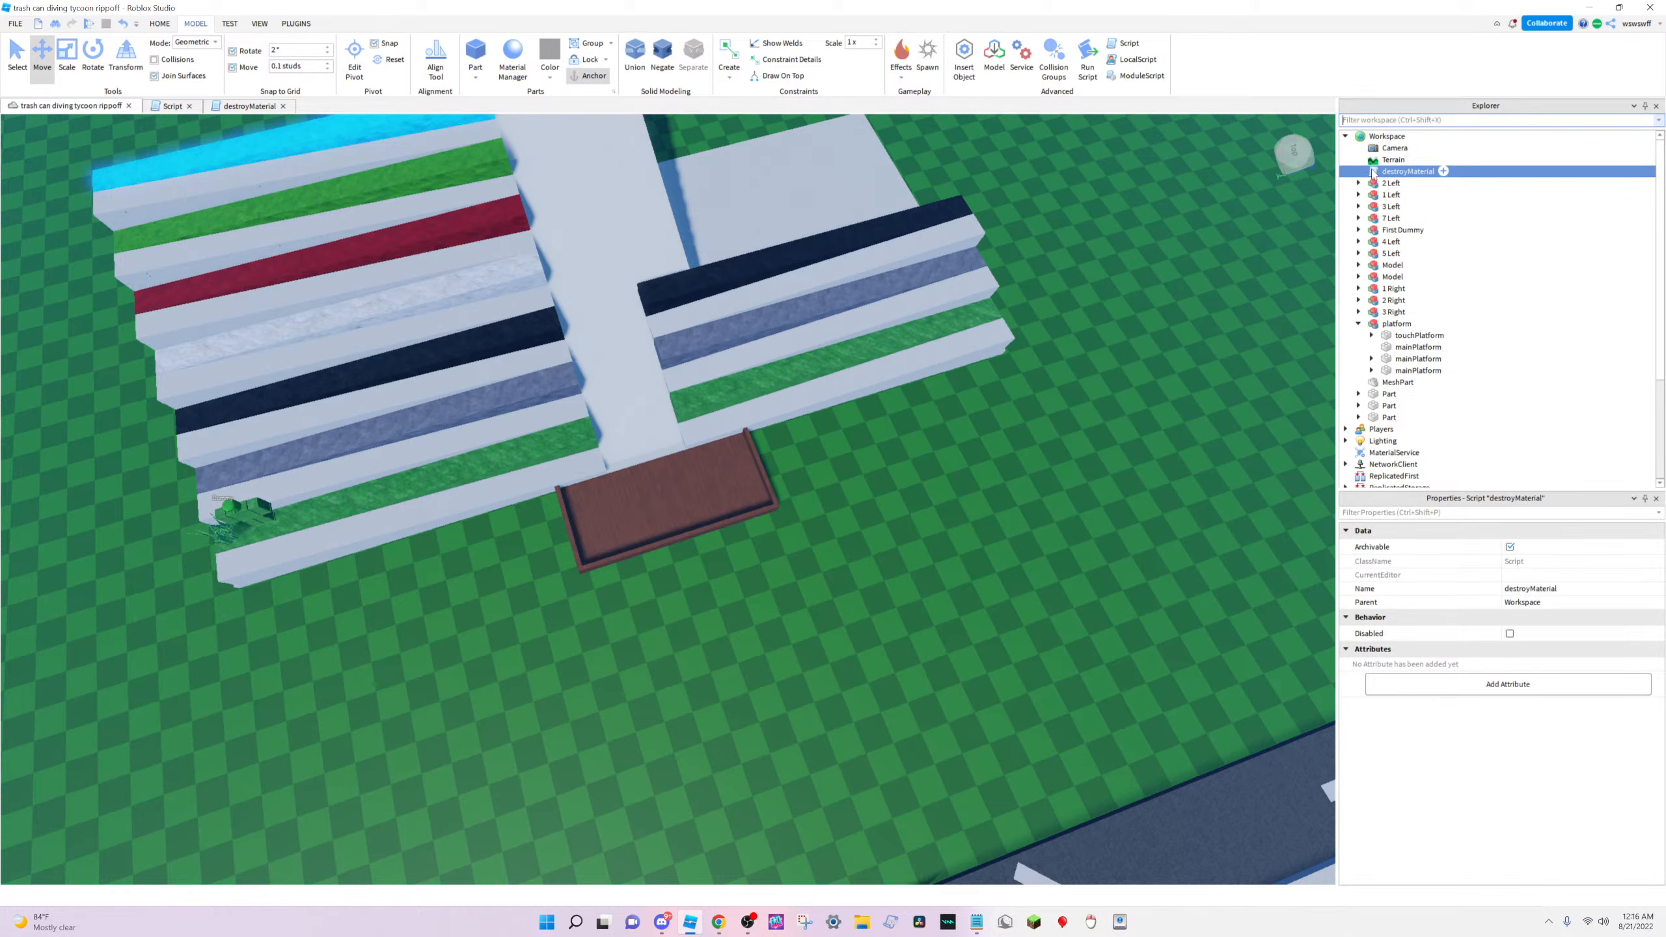
double_click(1373, 173)
click(179, 172)
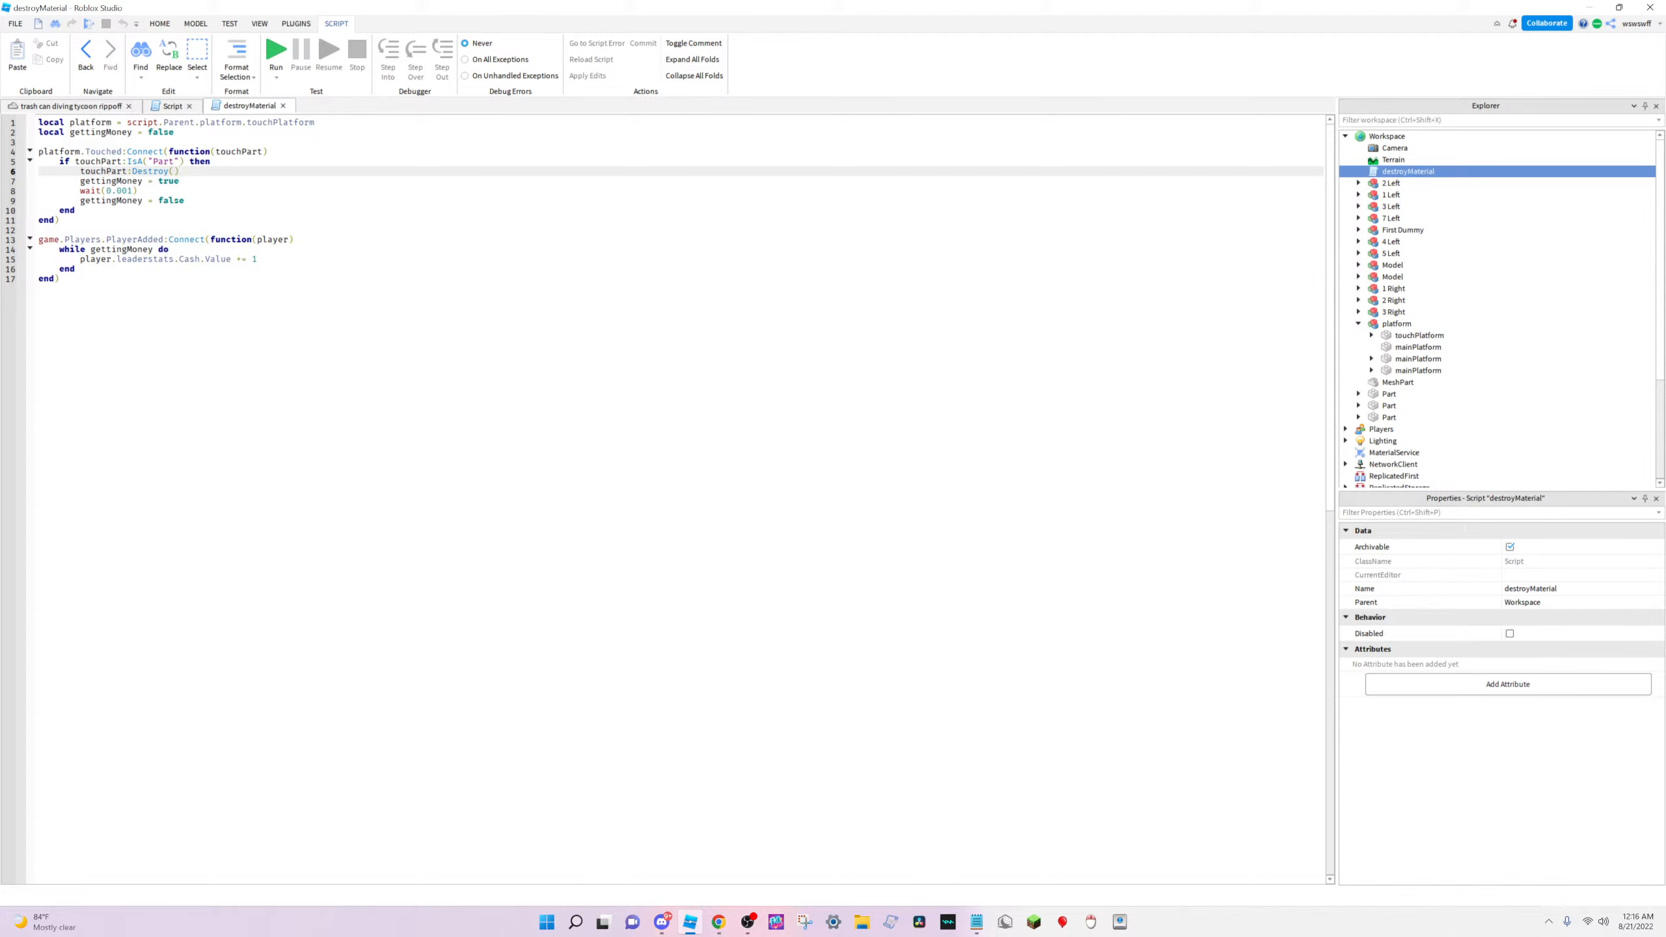
click(76, 269)
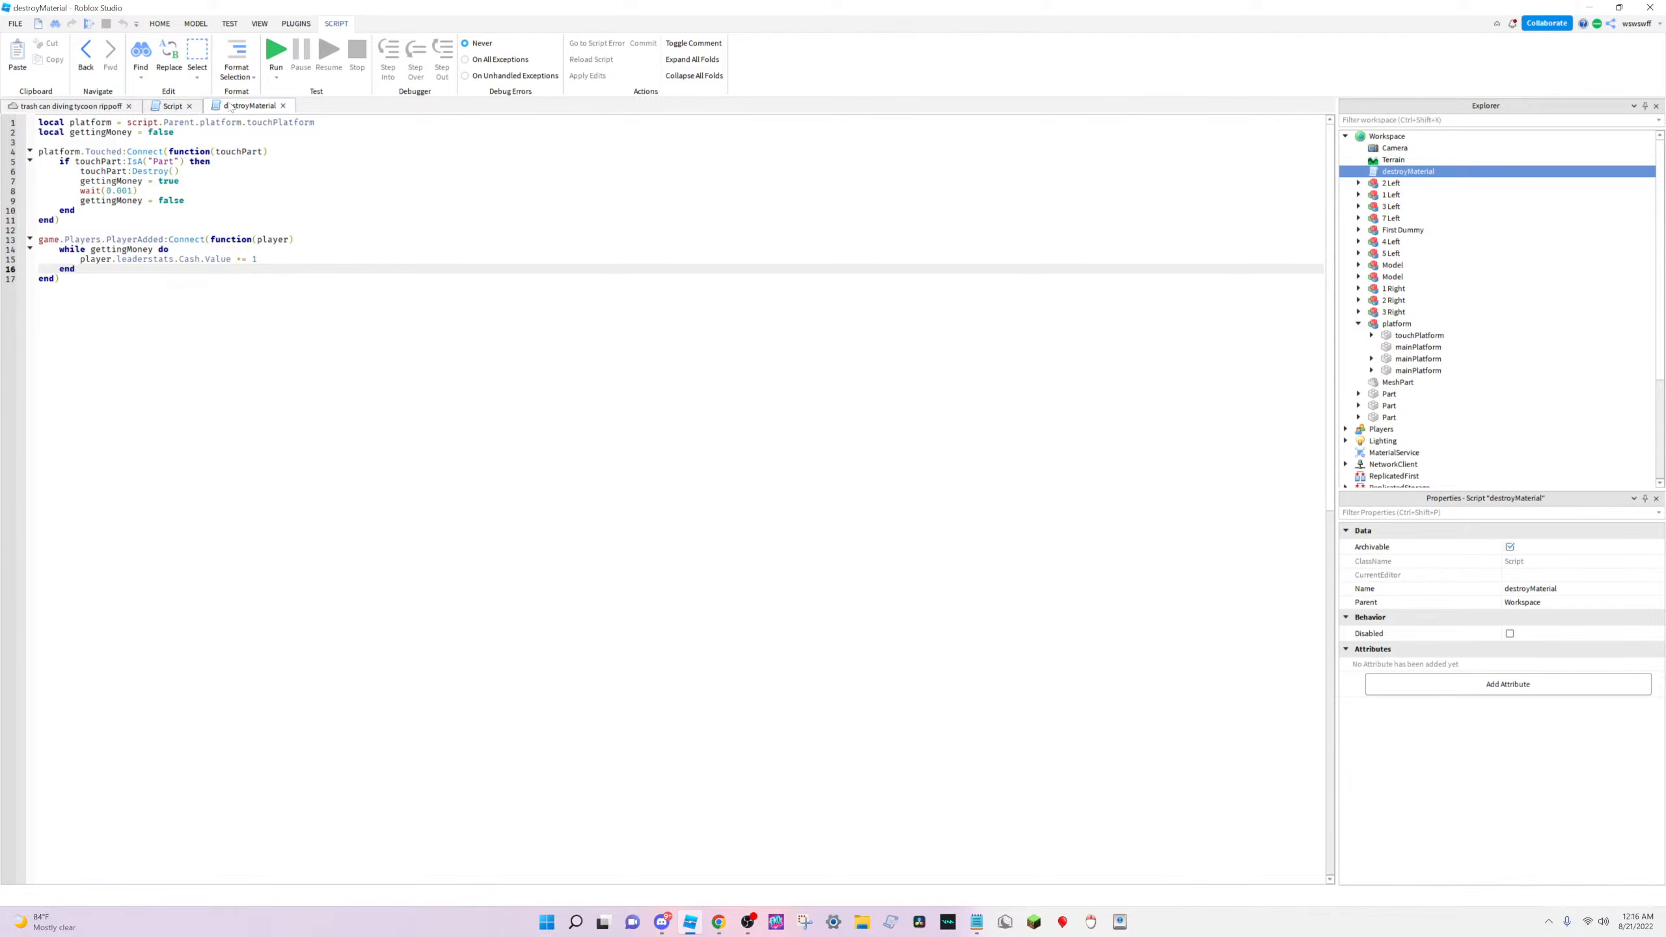
Return to the 3D view and examine the platform, the walkway and the rows on both sides
click(102, 108)
right_drag(769, 563, 771, 564)
key(w)
key(w)
key(a)
right_drag(754, 640, 695, 645)
key(d)
key(w)
key(w)
key(w)
key(w)
key(w)
key(w)
key(w)
key(w)
right_drag(709, 557, 710, 557)
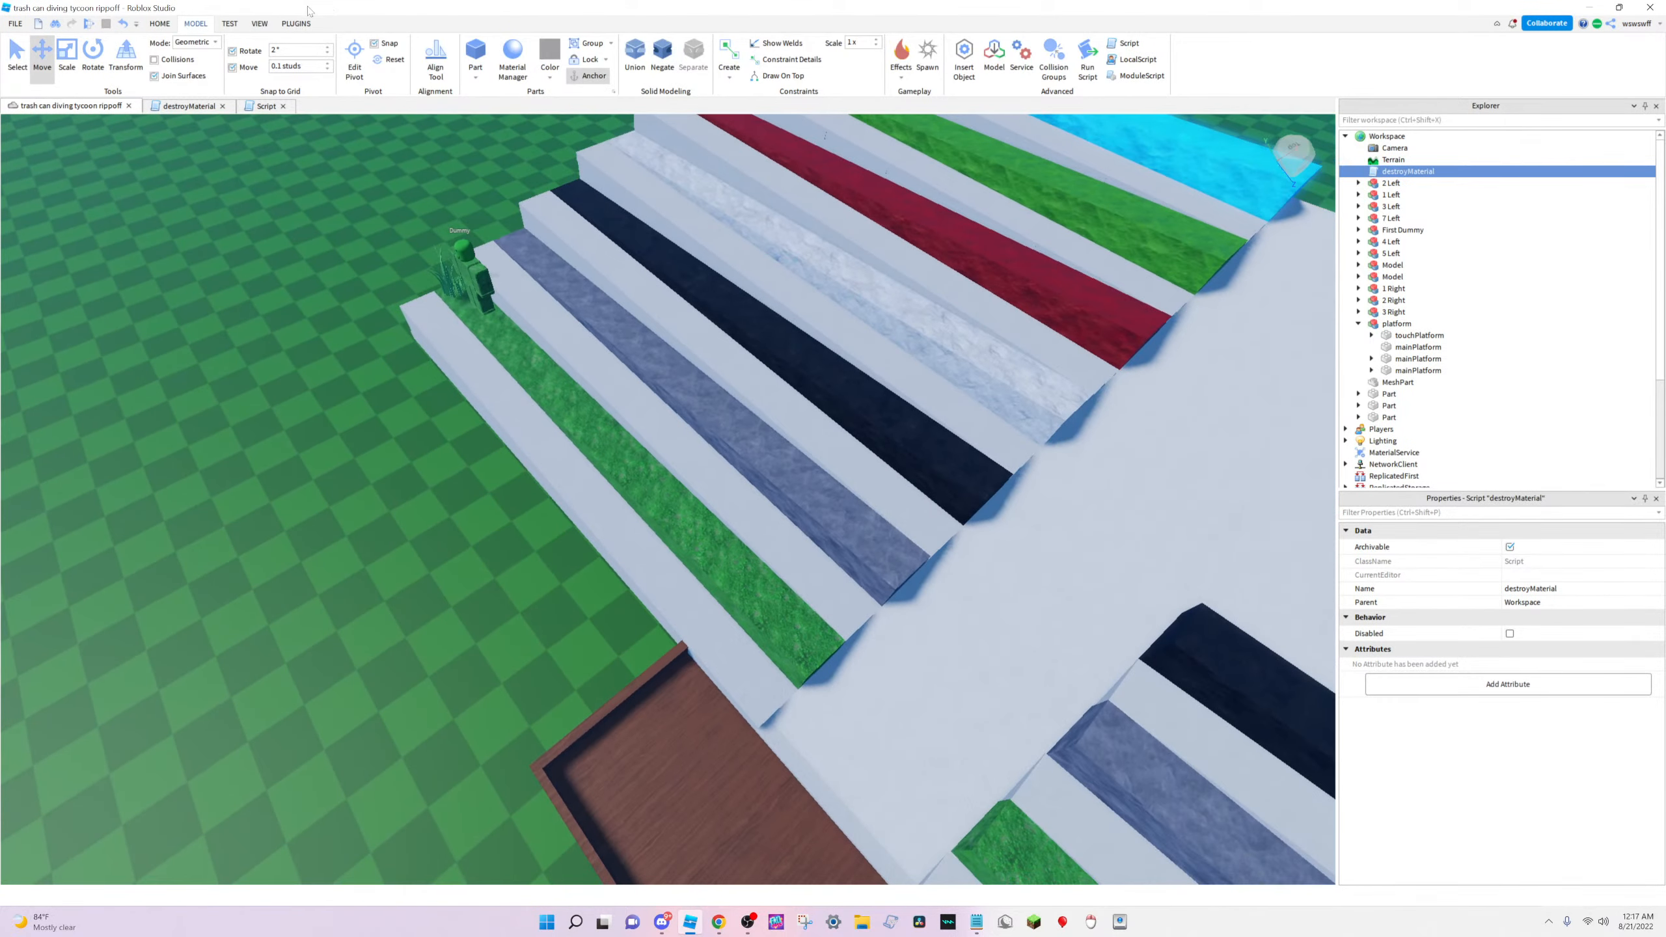
Playtest the tycoon with Play Here, look around from the wooden platform and stop the test
click(159, 23)
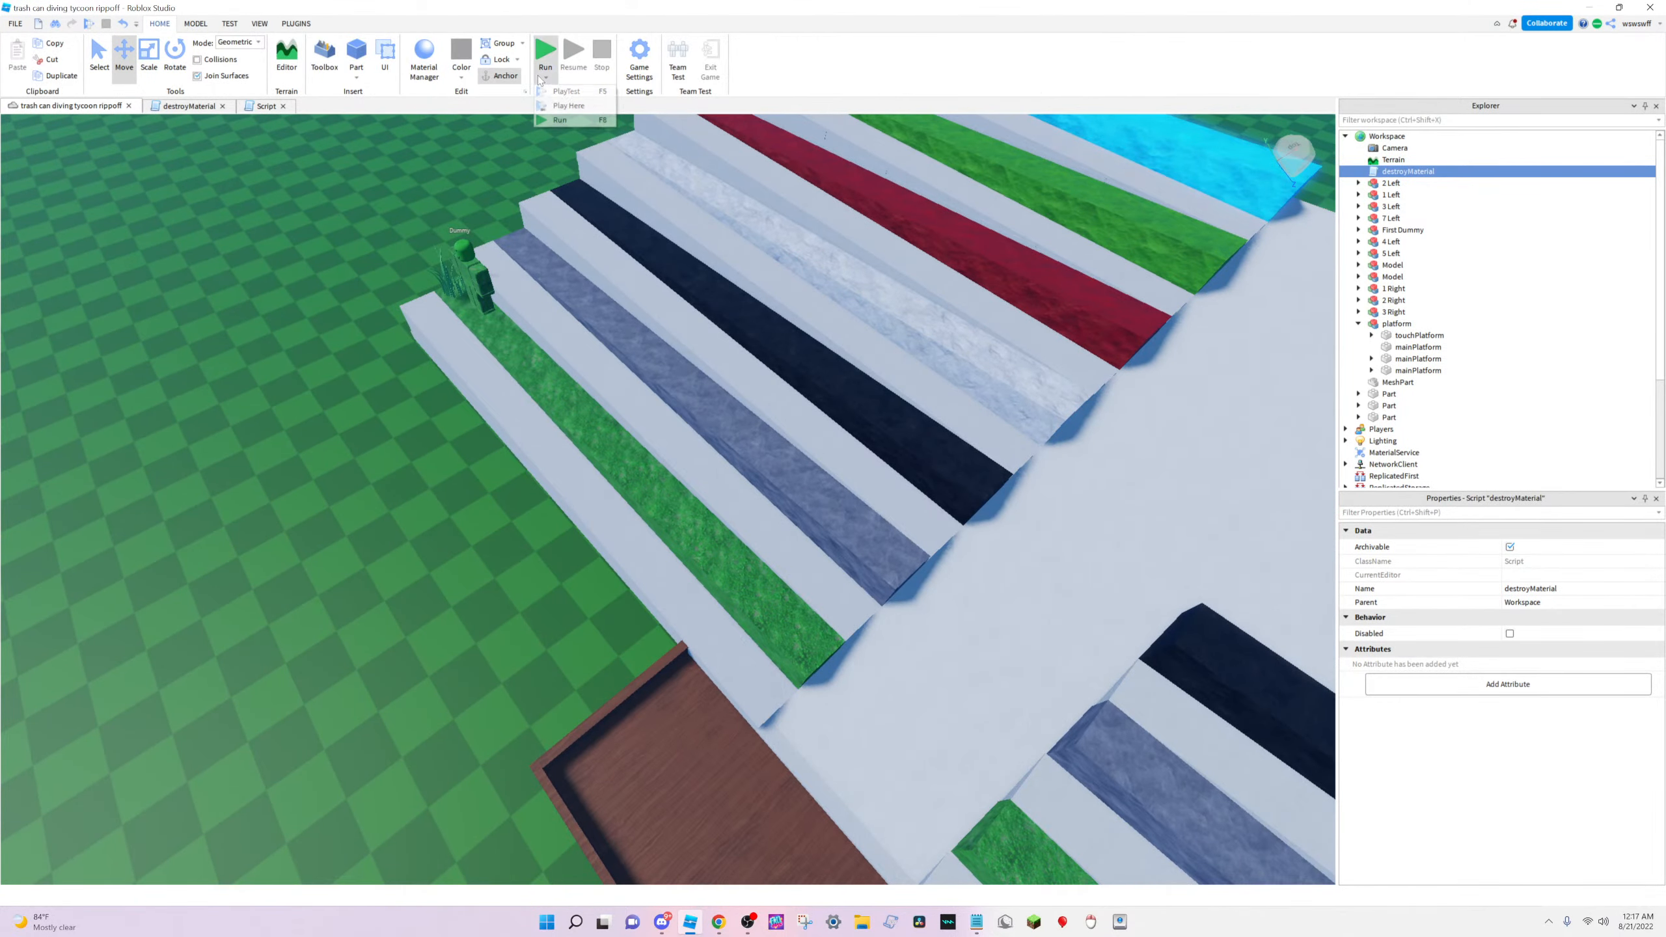
click(587, 106)
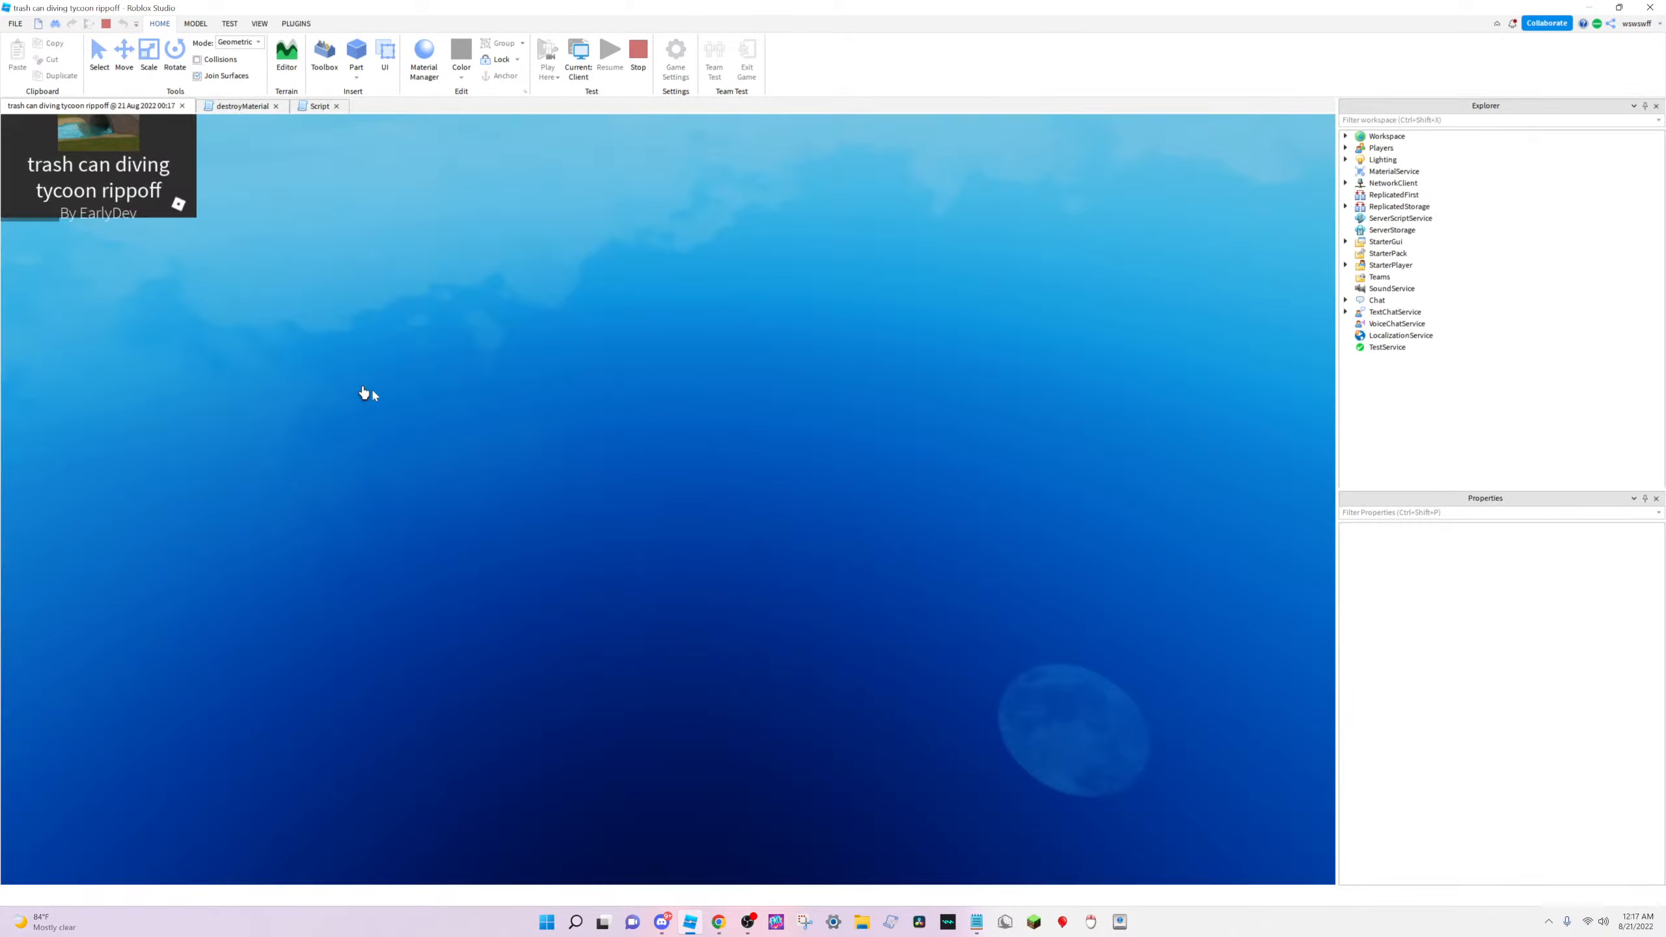
scroll(698, 487, down, 5)
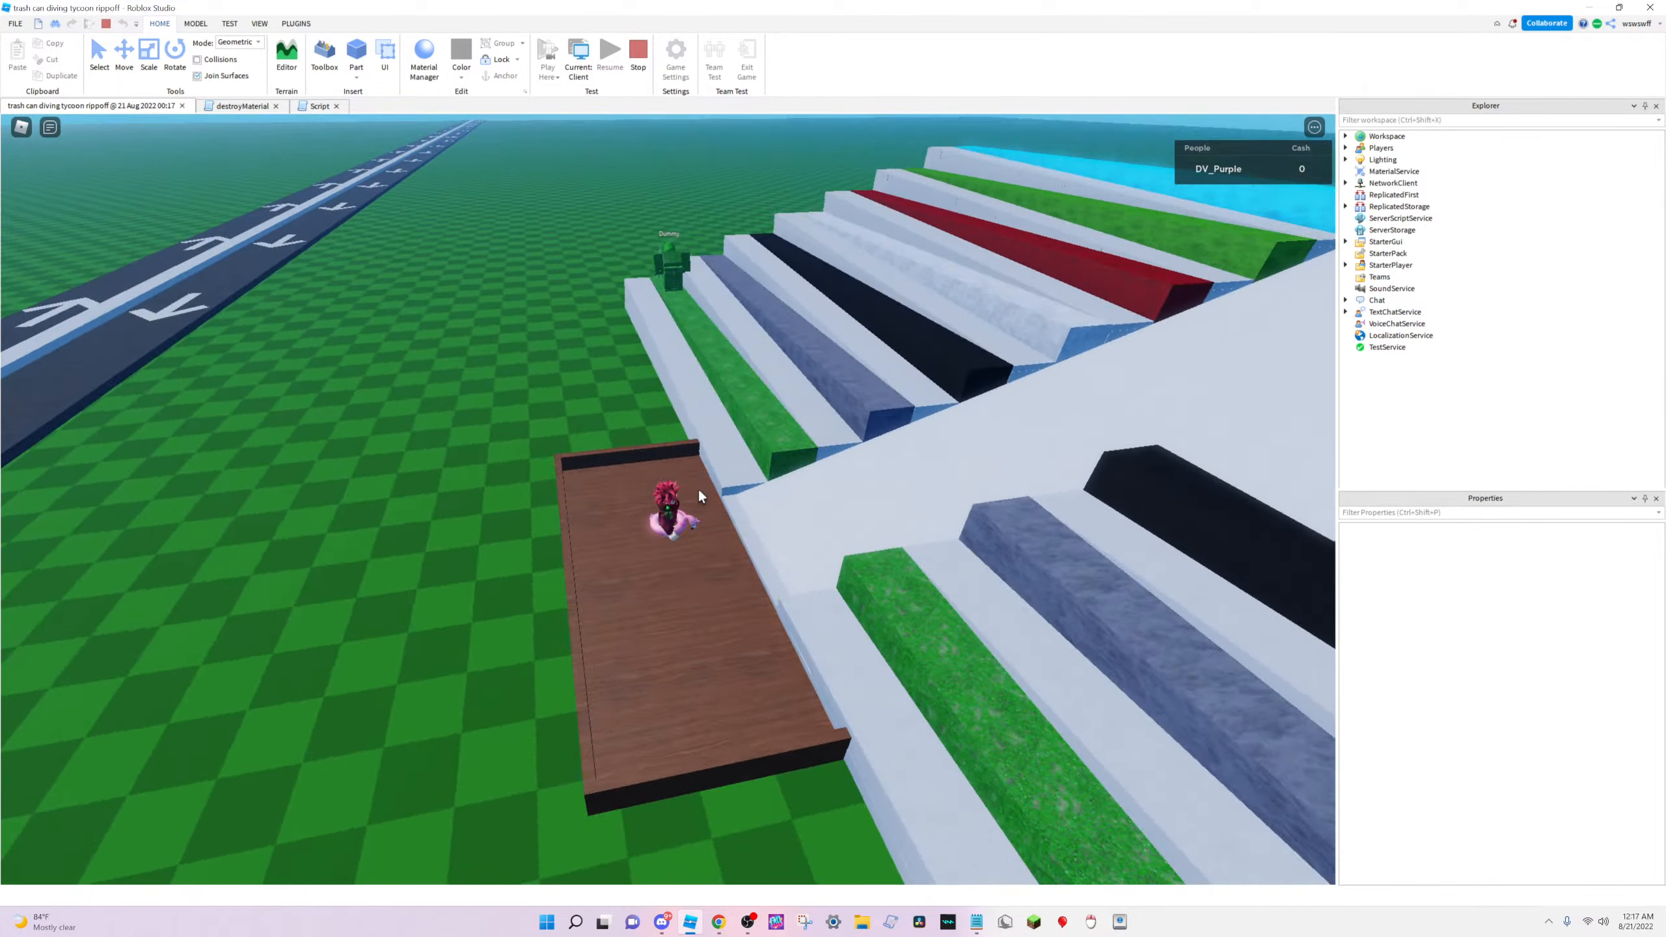
right_drag(699, 490, 698, 487)
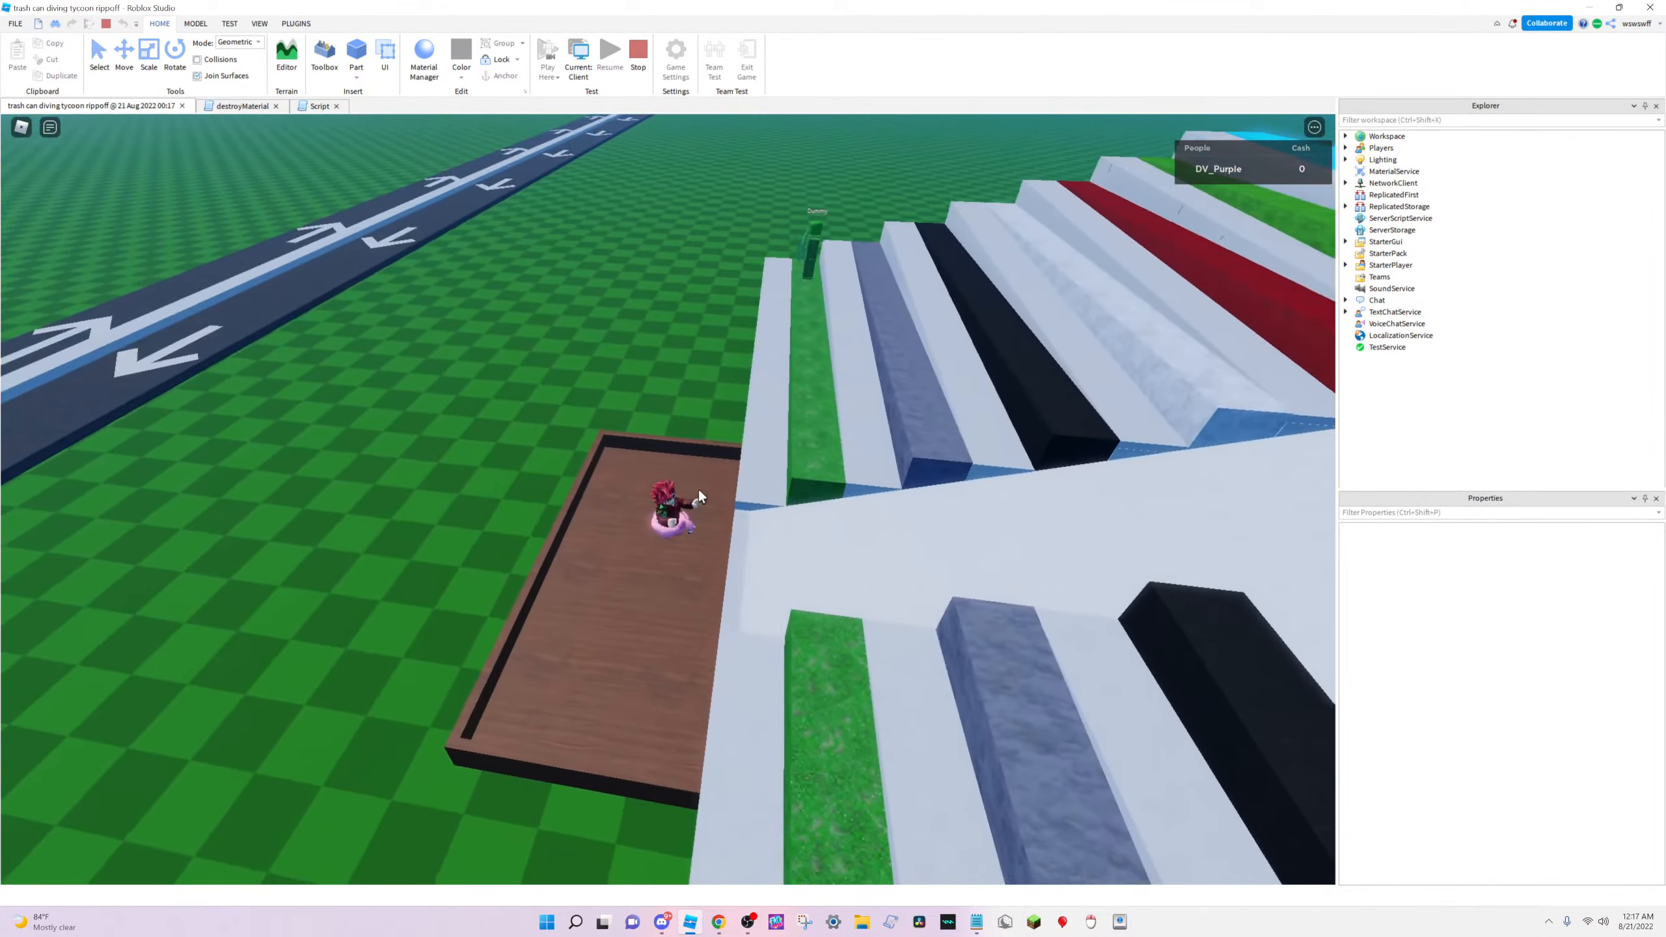
right_drag(720, 345, 719, 340)
click(639, 59)
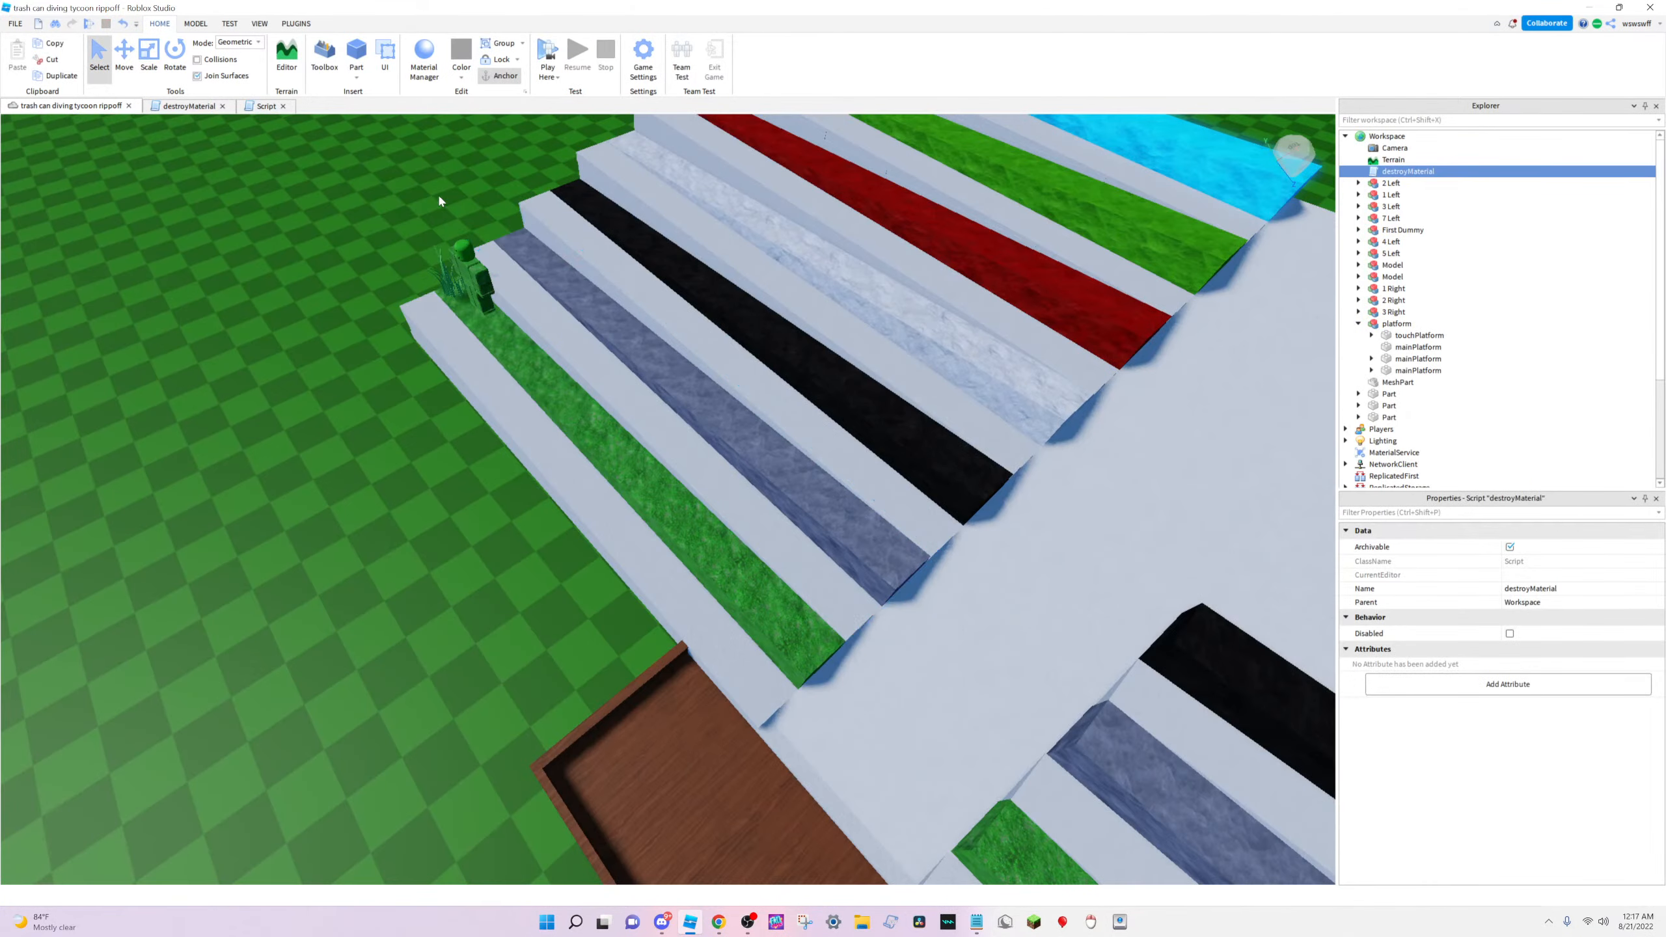
Review the destroyMaterial script and select the touchPlatform part it refers to
click(183, 106)
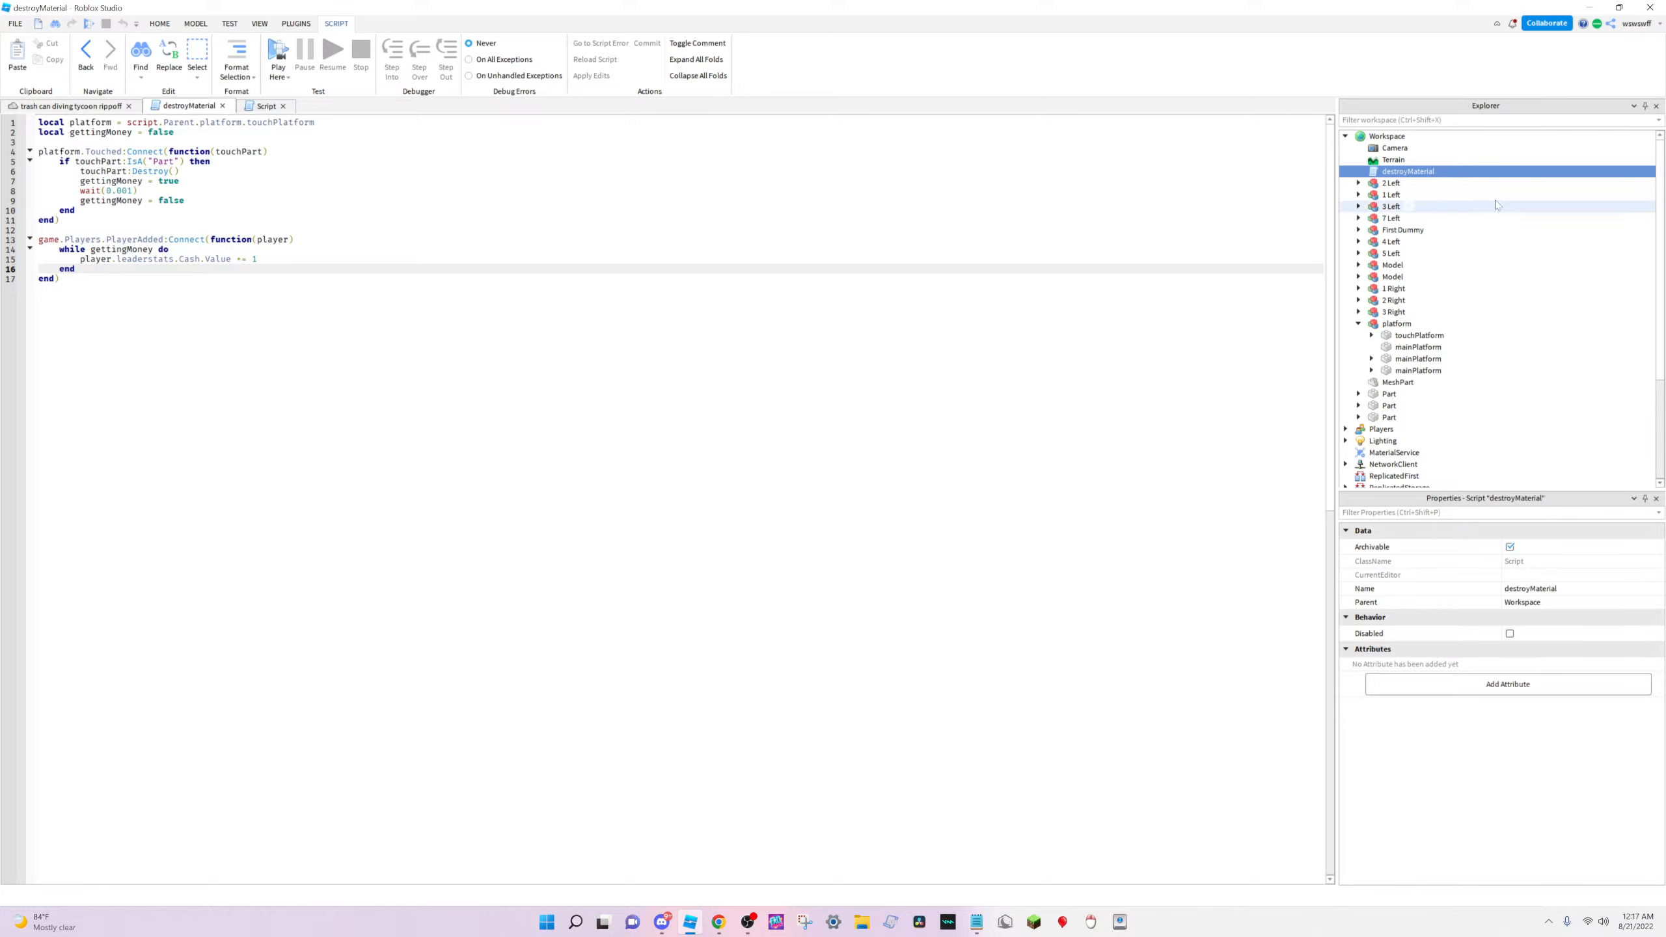
click(1410, 335)
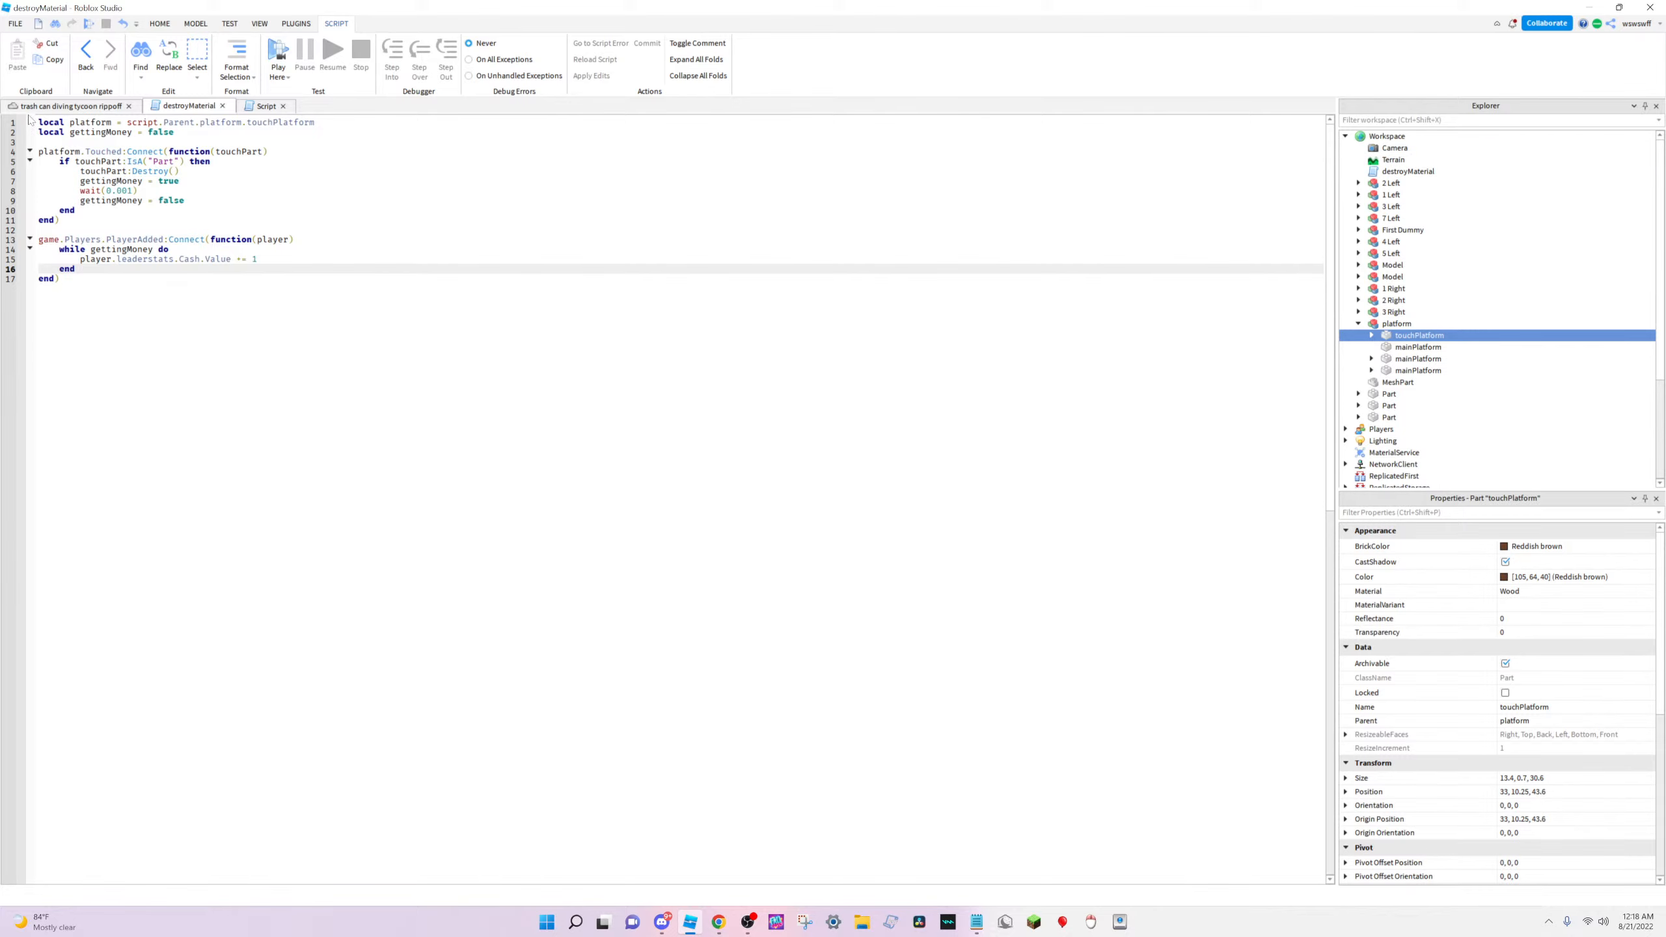
Return to the 3D view, close in on the tycoon's central walkway and start a Play Here test there
click(72, 105)
scroll(673, 279, up, 3)
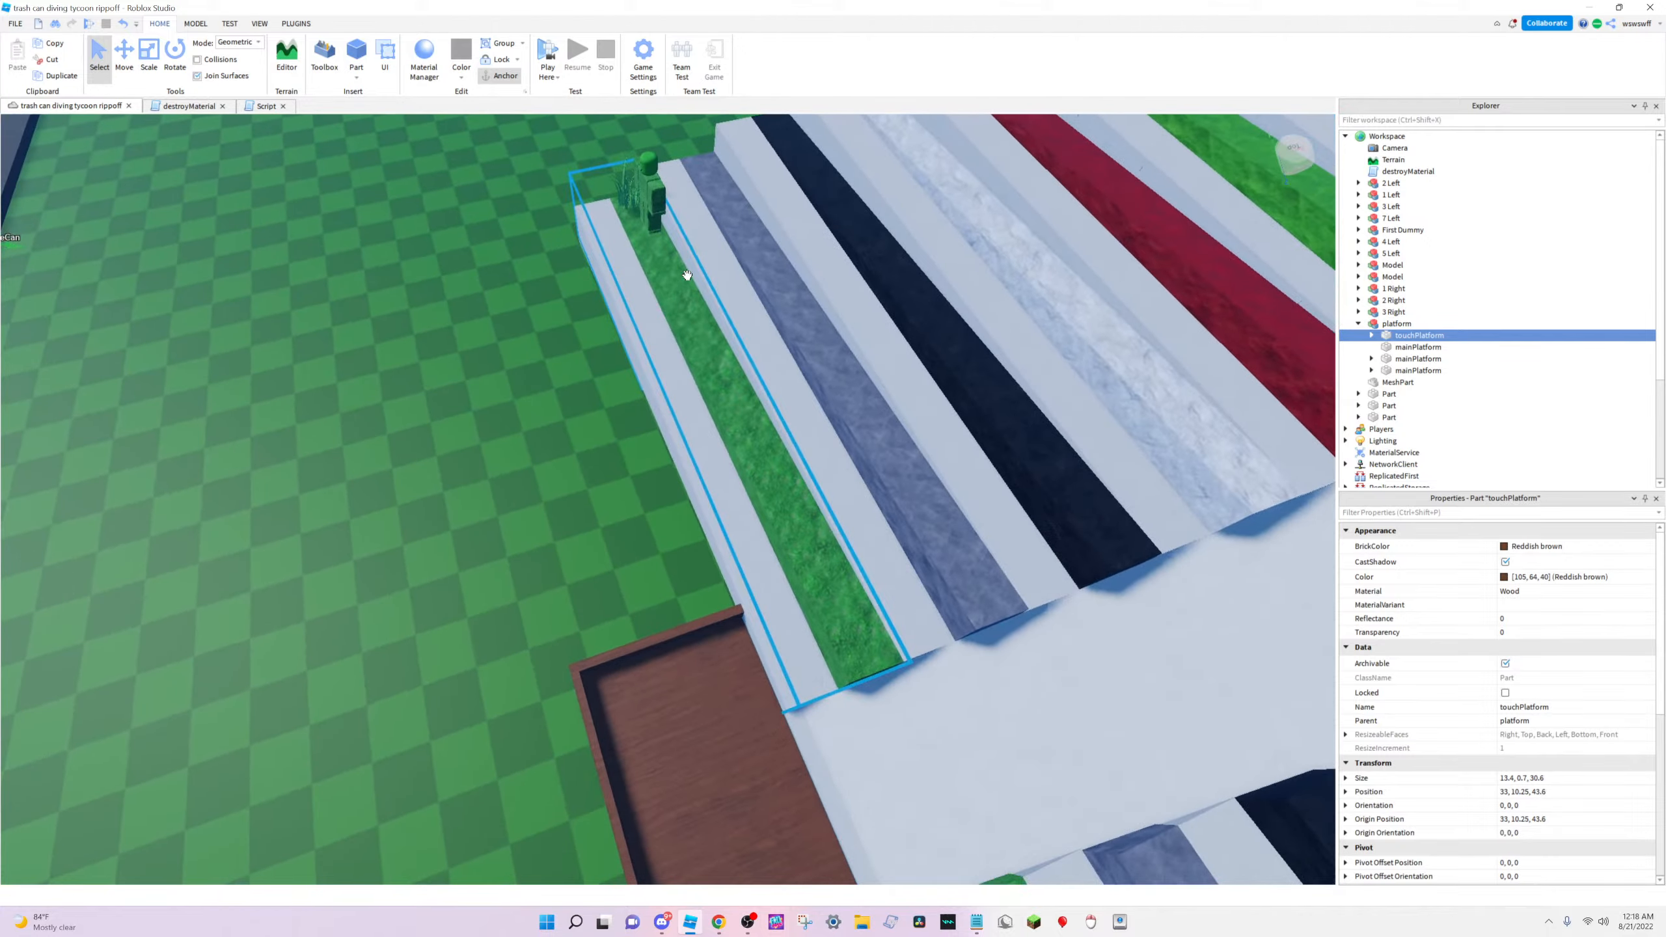
scroll(768, 456, up, 3)
right_drag(768, 456, 691, 354)
scroll(467, 140, up, 2)
click(547, 56)
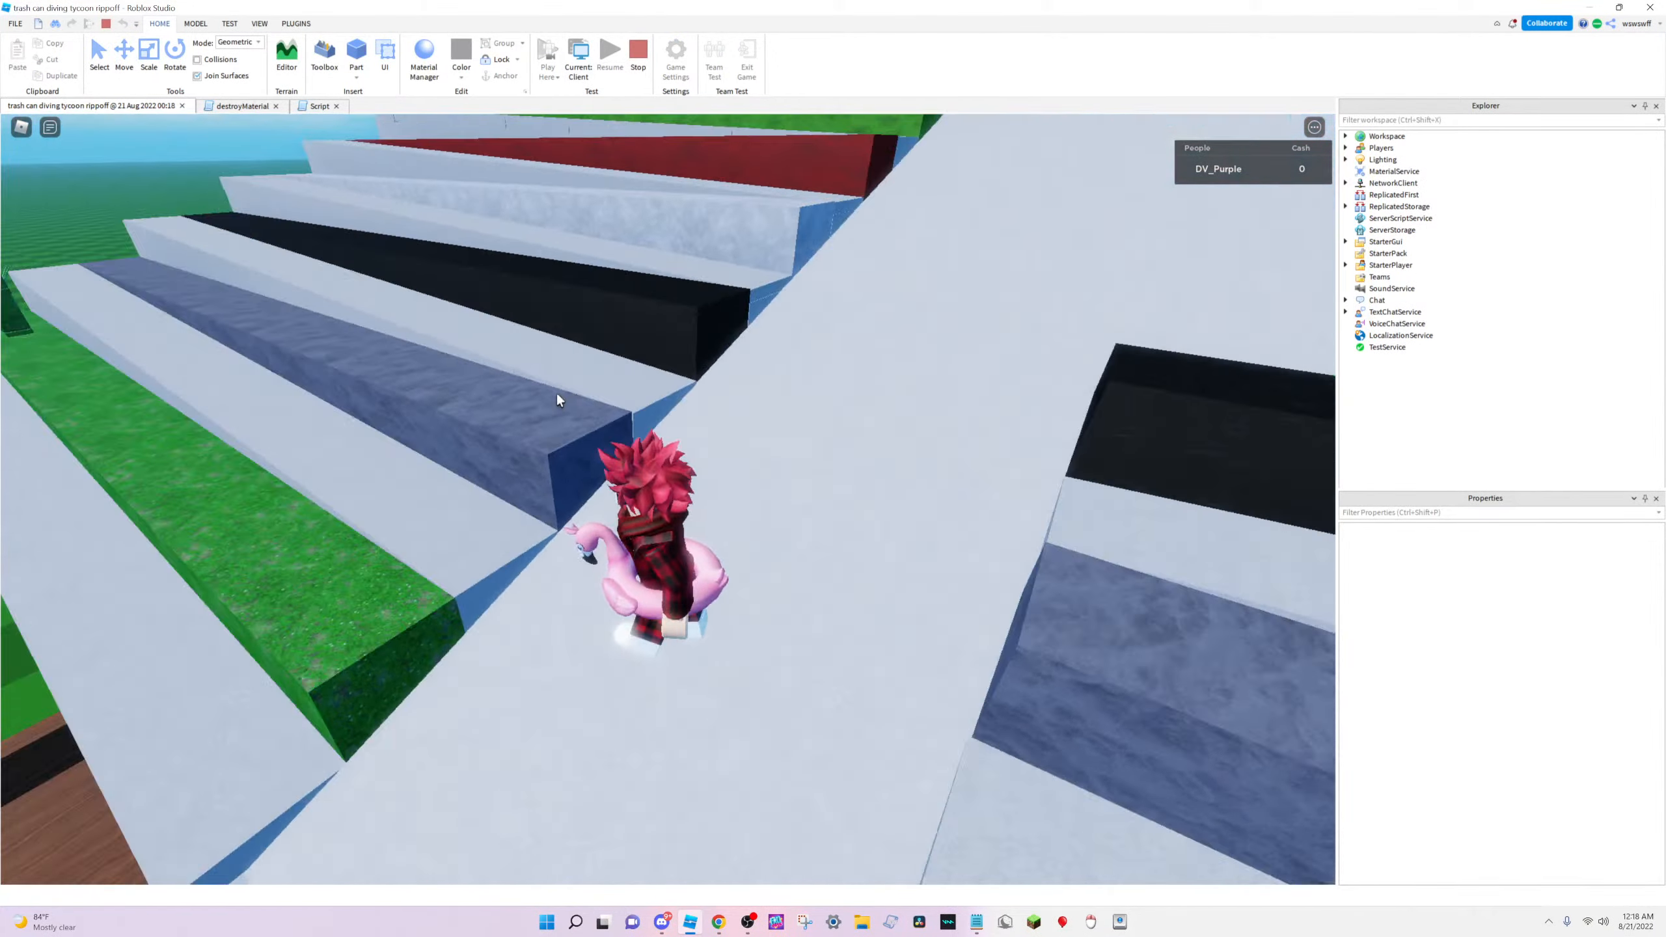
Walk the test character off the central walkway onto the grass beside the wooden platform, and reset the character there
key(a)
right_drag(557, 395, 489, 431)
key(w)
key(w)
key(d)
key(a)
key(s)
key(s)
scroll(557, 398, up, 5)
scroll(557, 398, down, 5)
key(Escape)
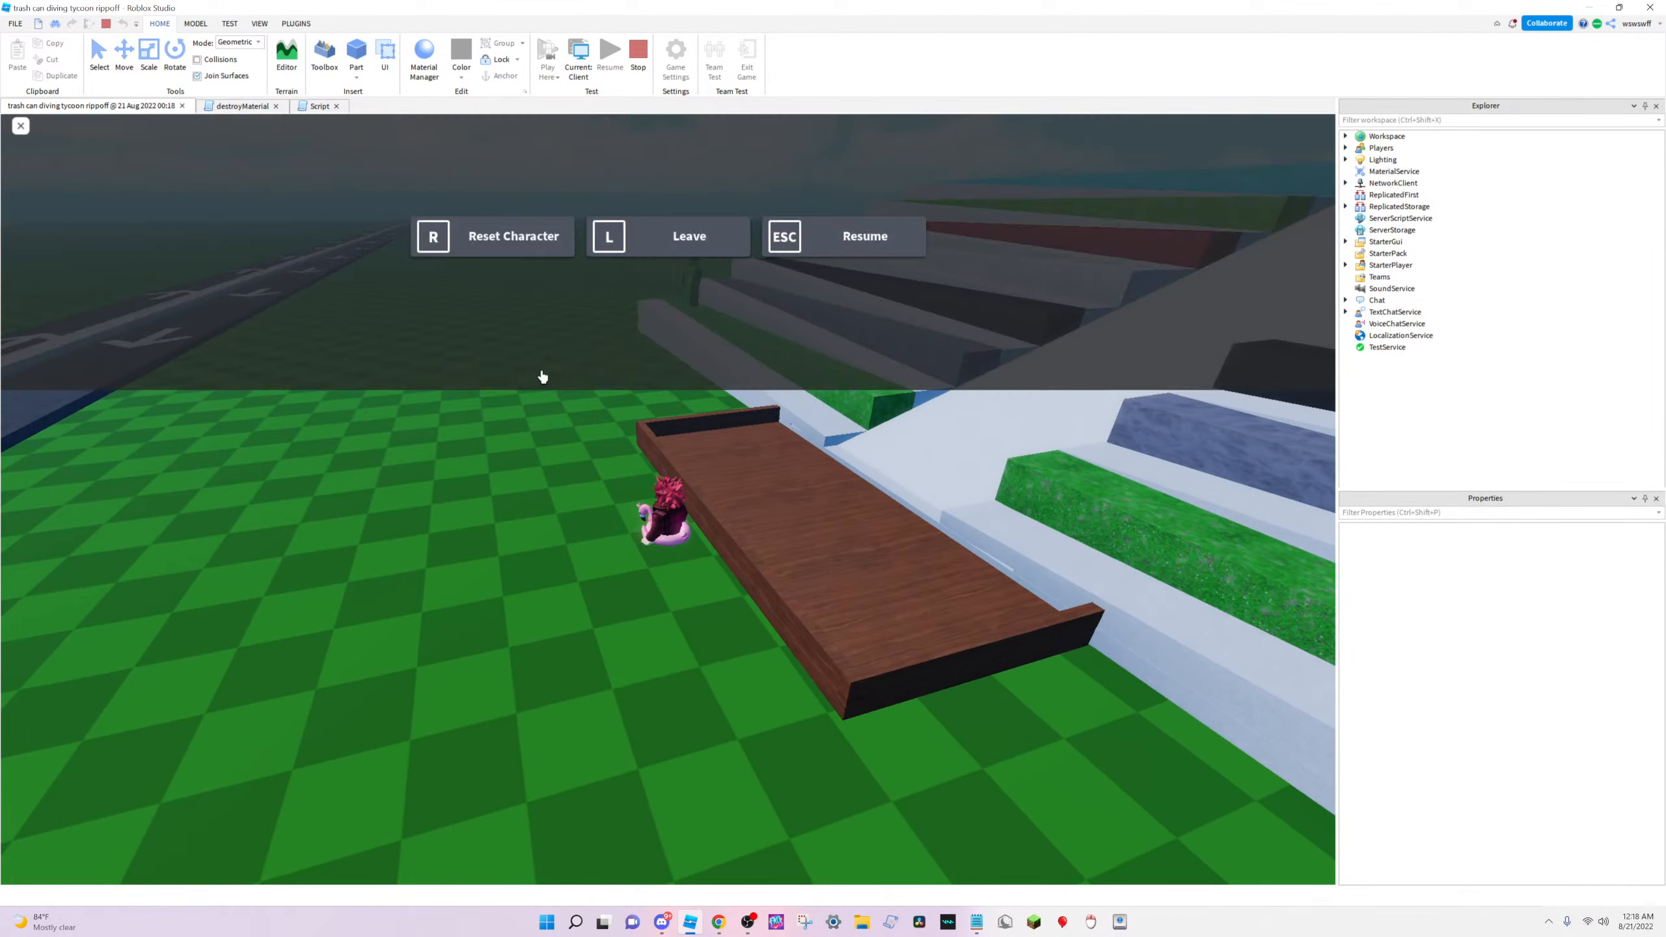
key(r)
key(Return)
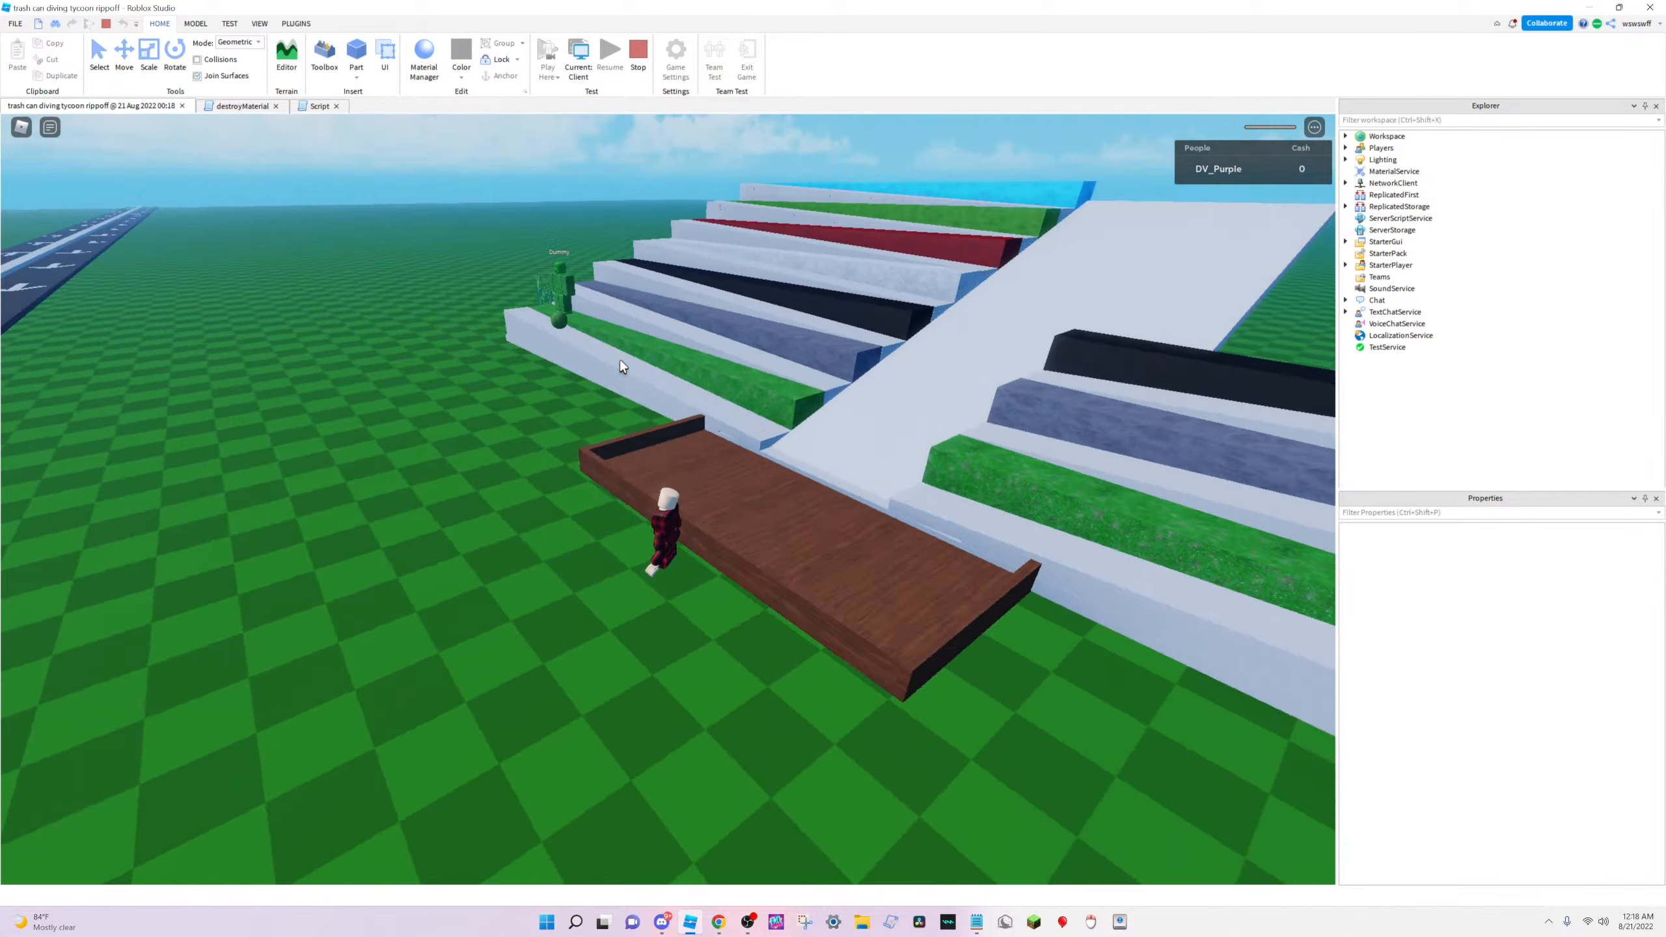
Walk the respawned character along the outer edge of the green row up to the Dummy and observe it
mouse_move(619, 360)
right_down()
mouse_move(604, 356)
mouse_move(673, 366)
mouse_move(592, 358)
right_up()
scroll(620, 360, up, 3)
scroll(620, 360, down, 5)
scroll(607, 360, down, 3)
key(w)
scroll(607, 360, up, 3)
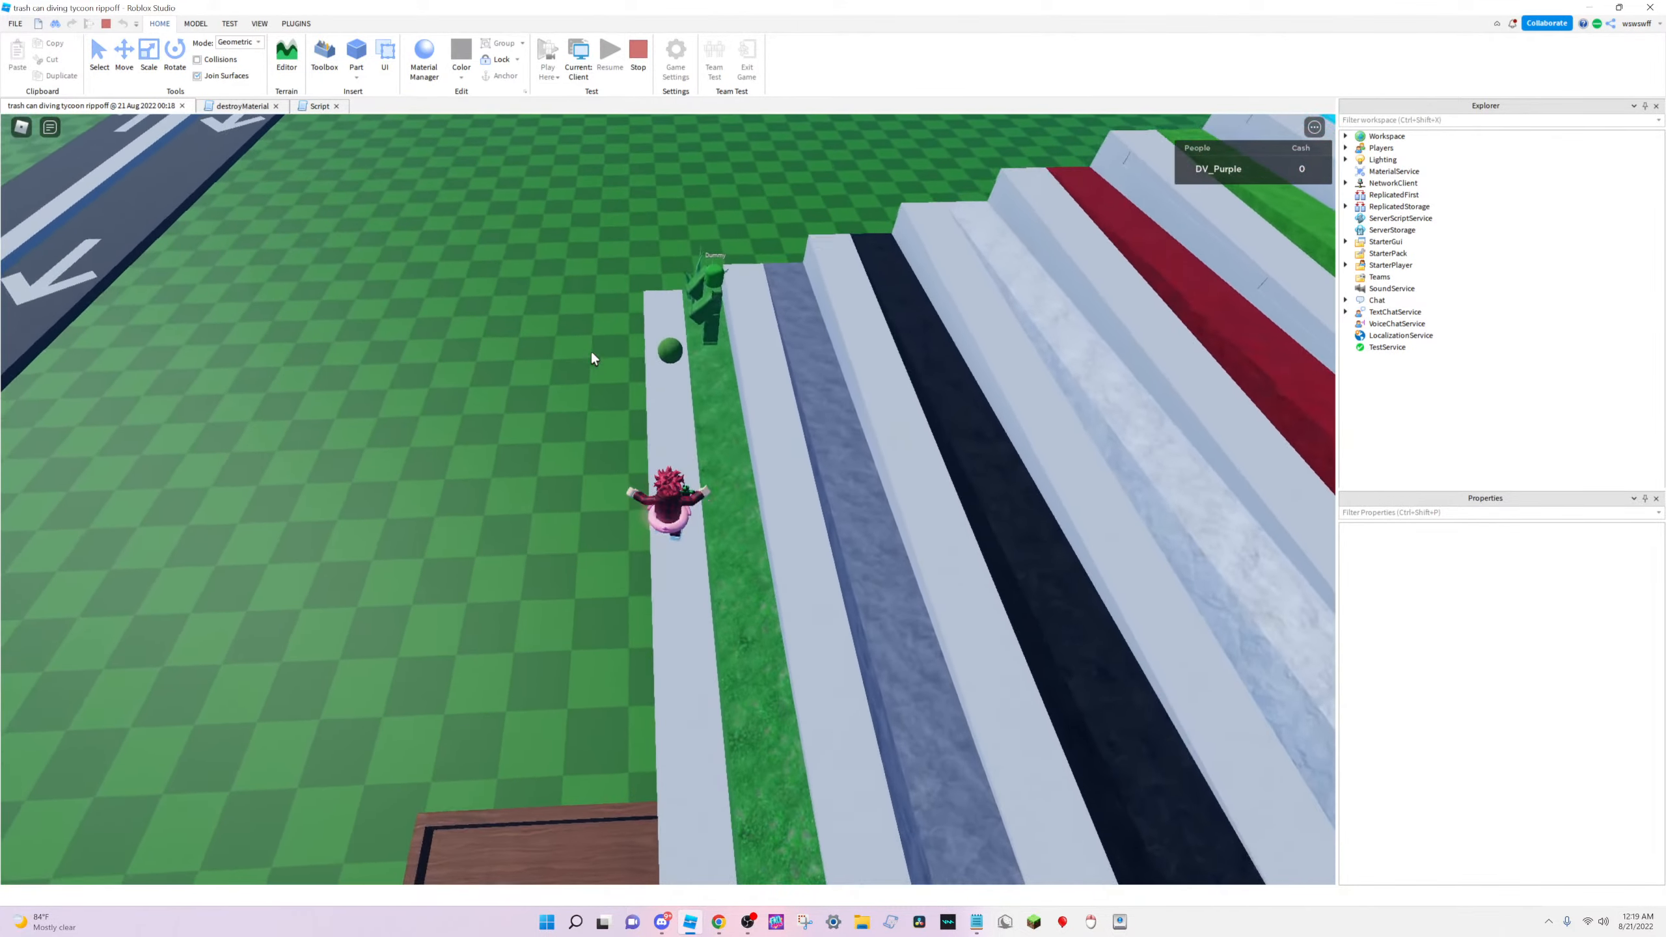
key(w)
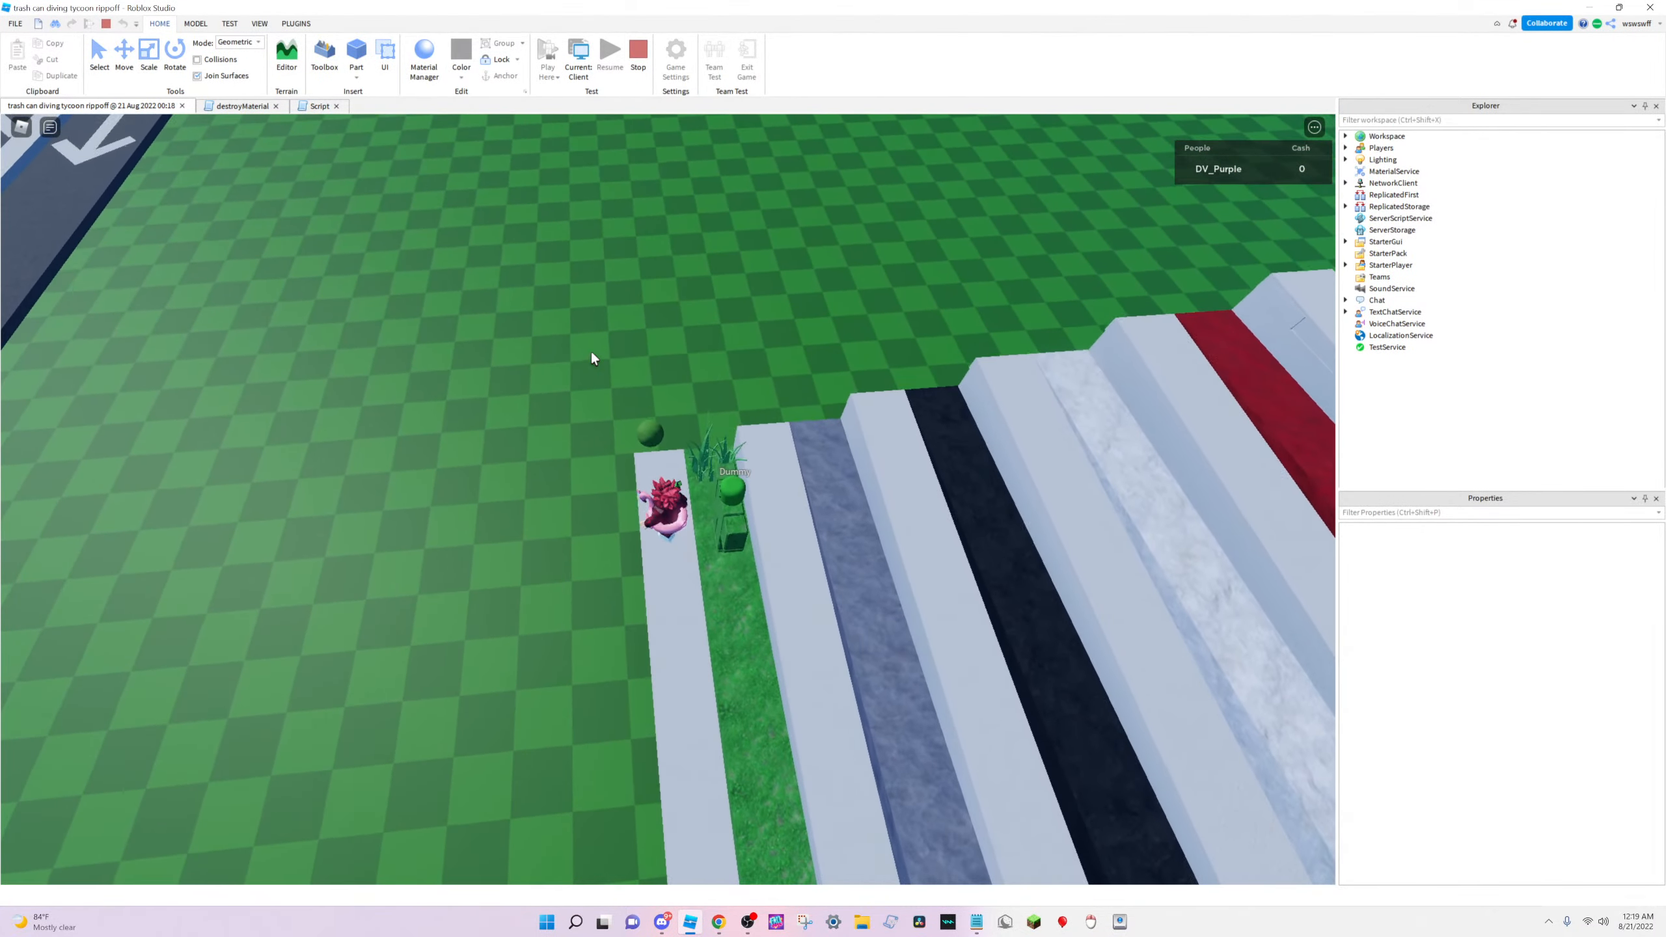
key(space)
key(s)
key(d)
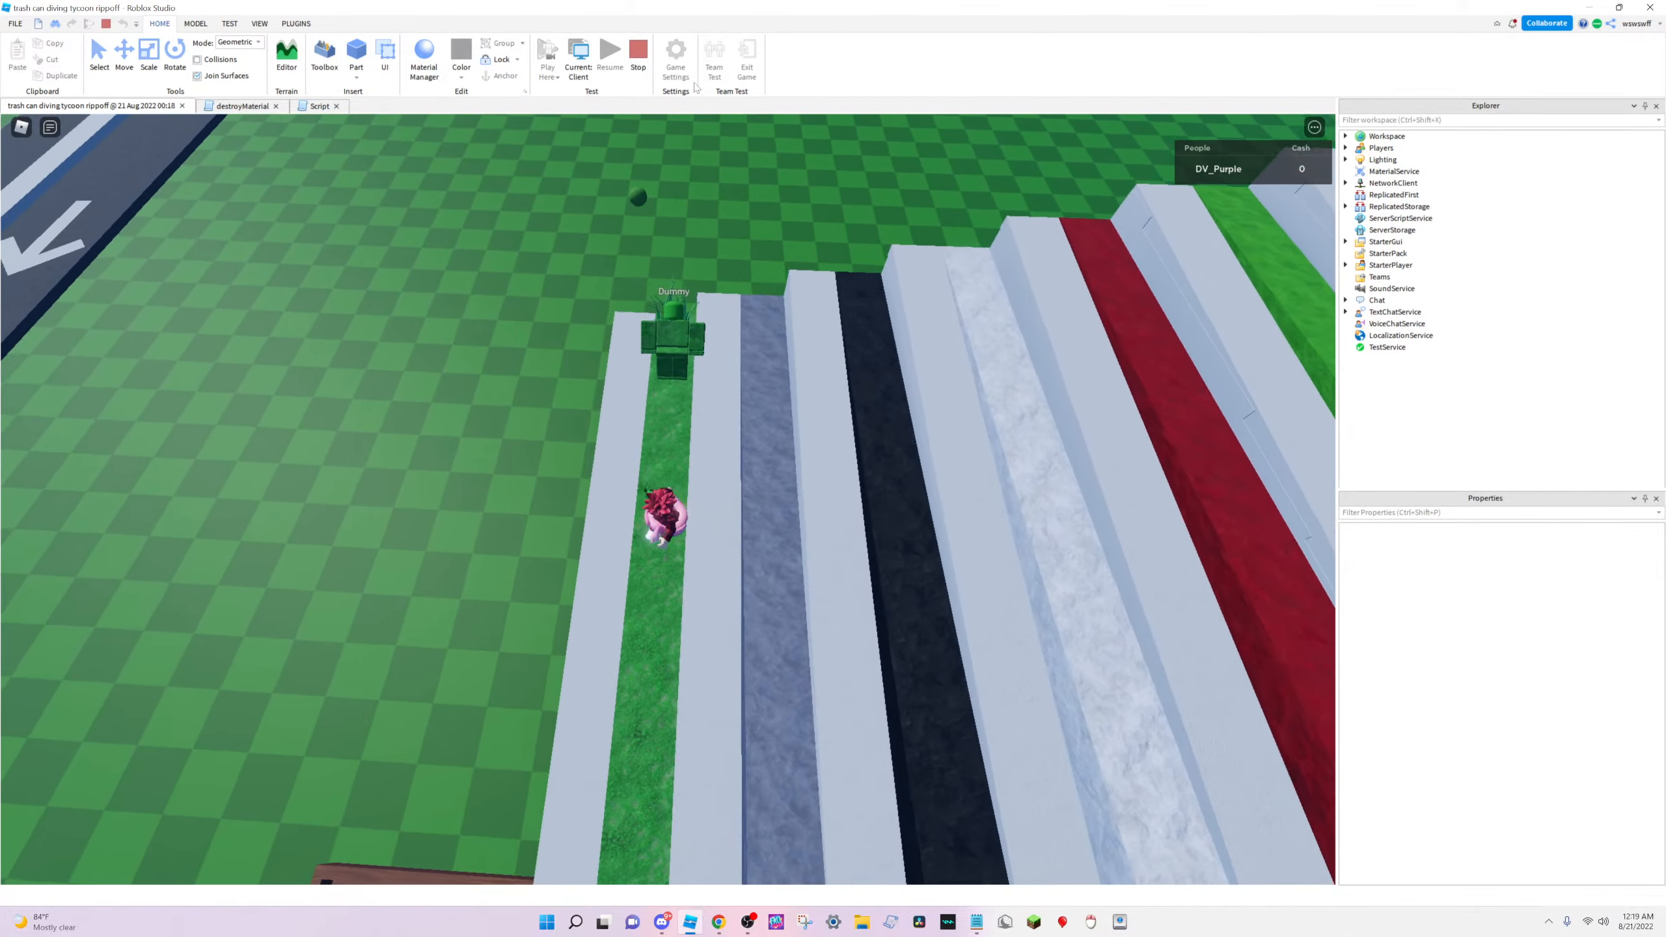
Walk back along the green row, approach the Dummy once more and stop the playtest
key(s)
key(a)
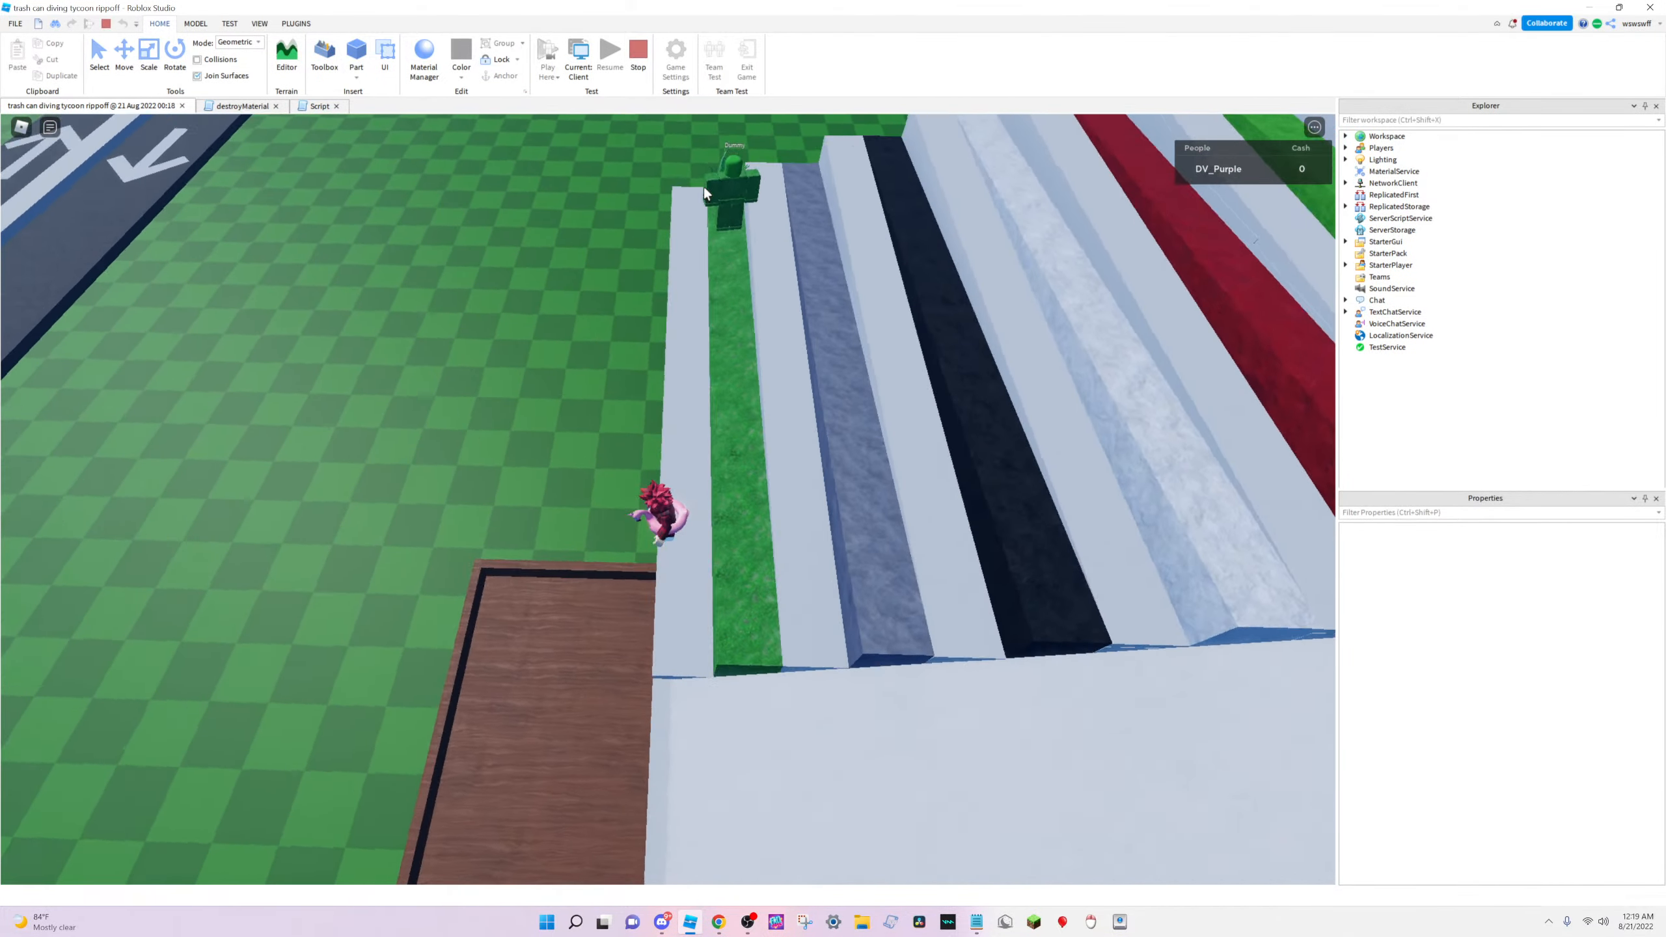
key(d)
key(w)
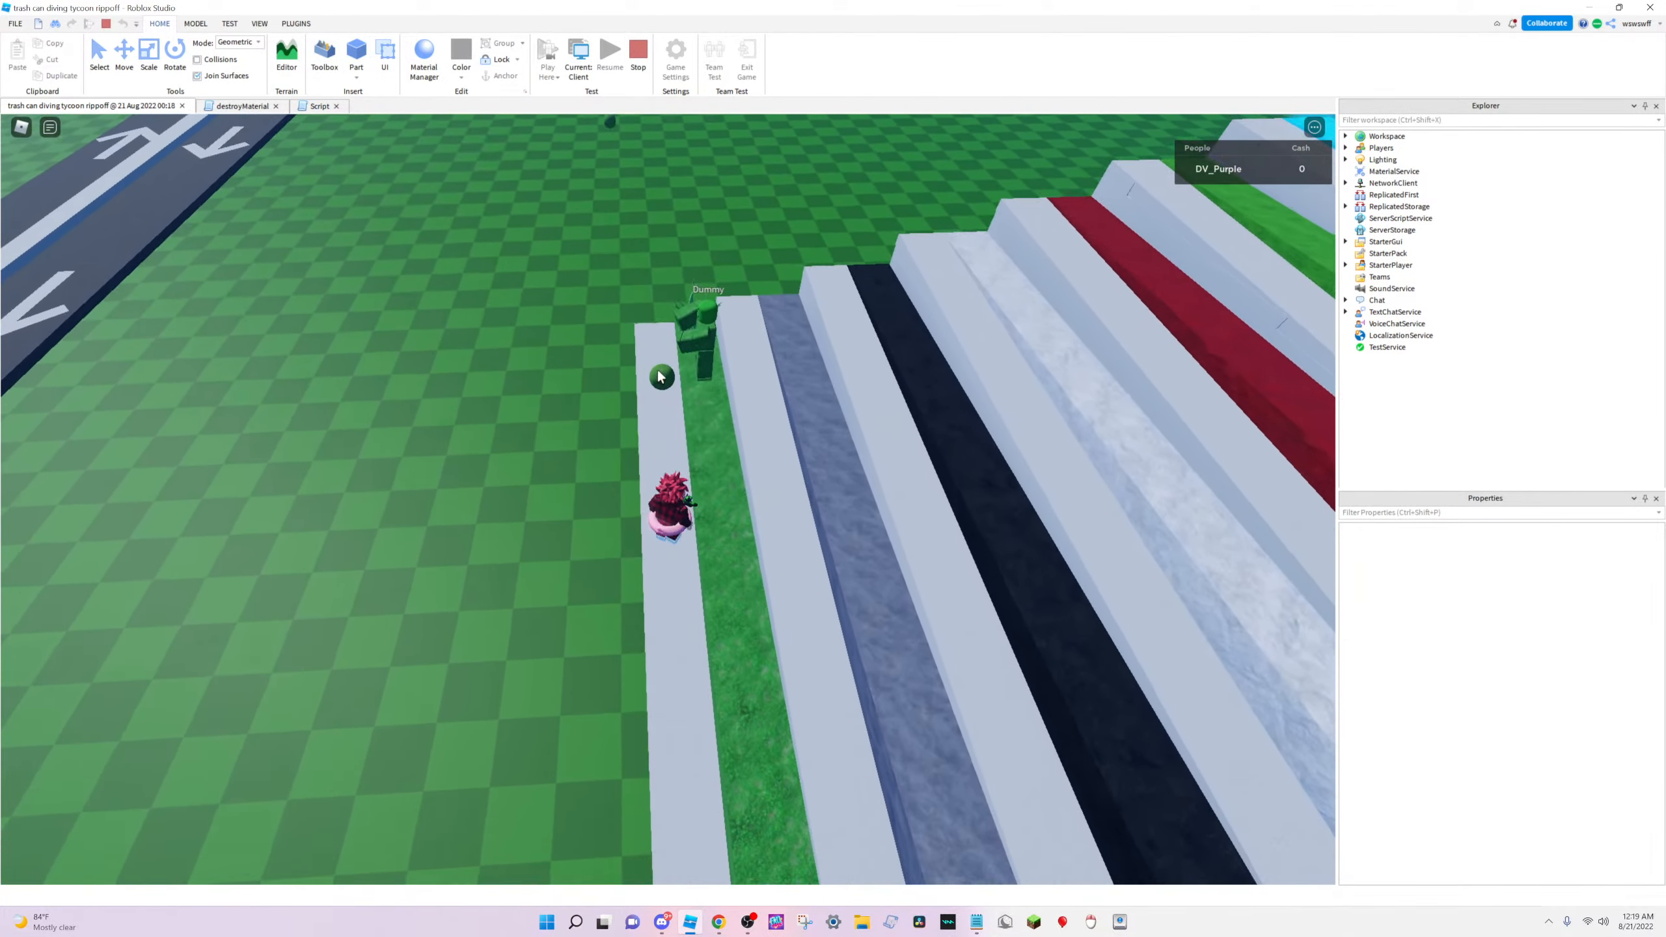
key(w)
right_drag(659, 372, 660, 372)
key(d)
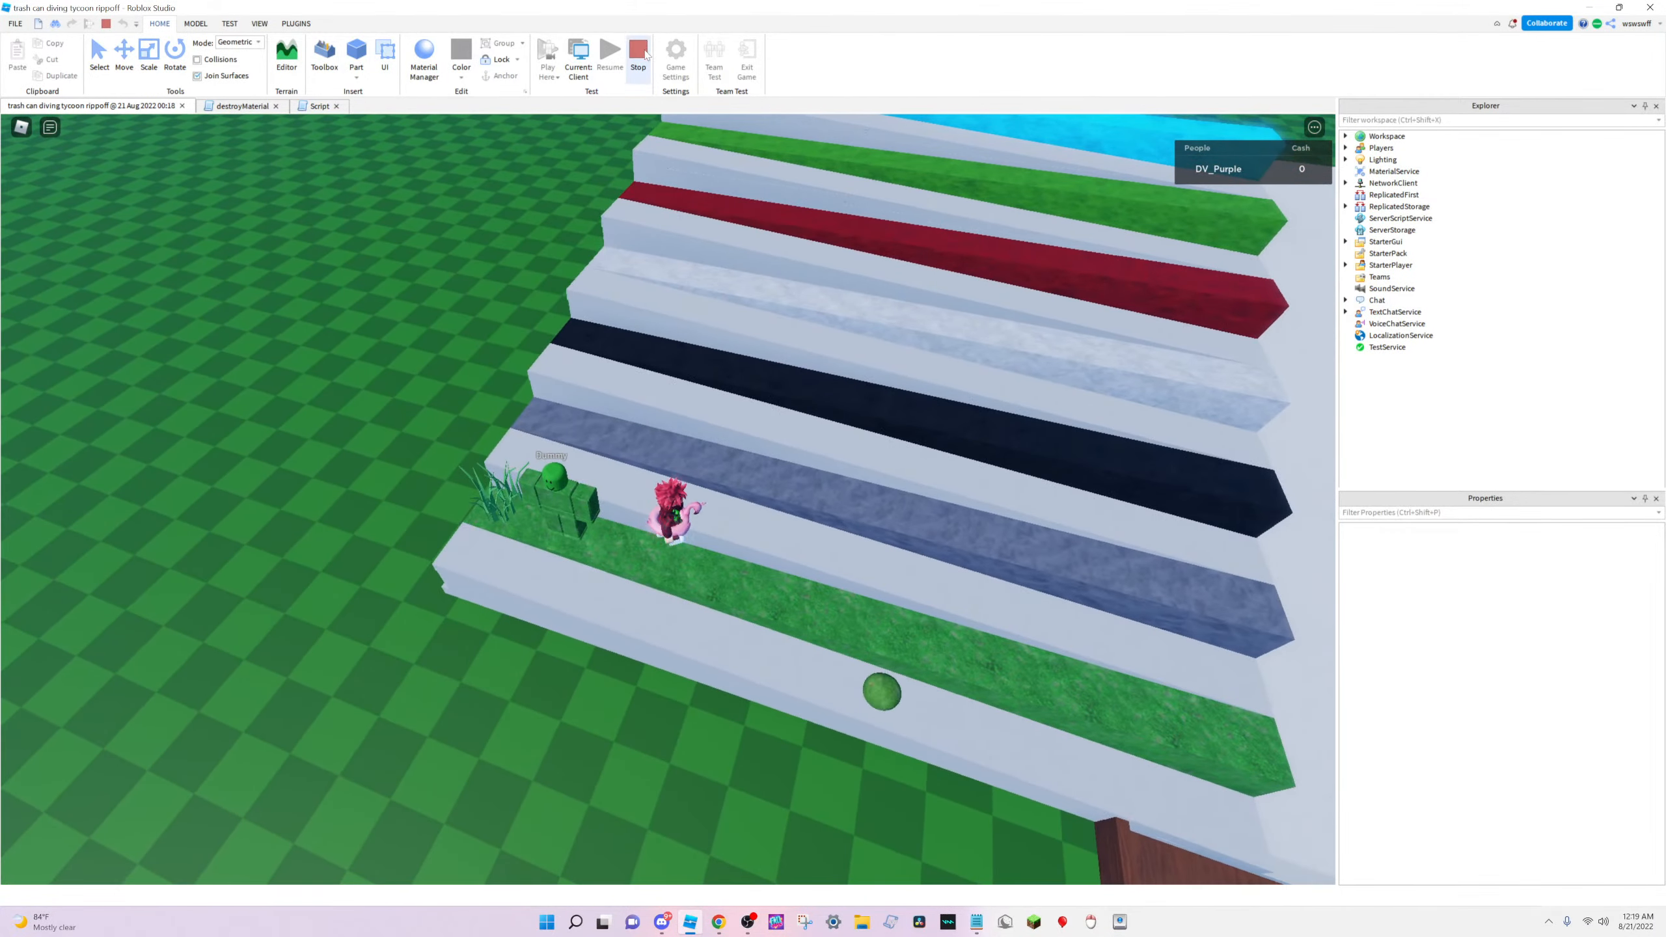
click(642, 56)
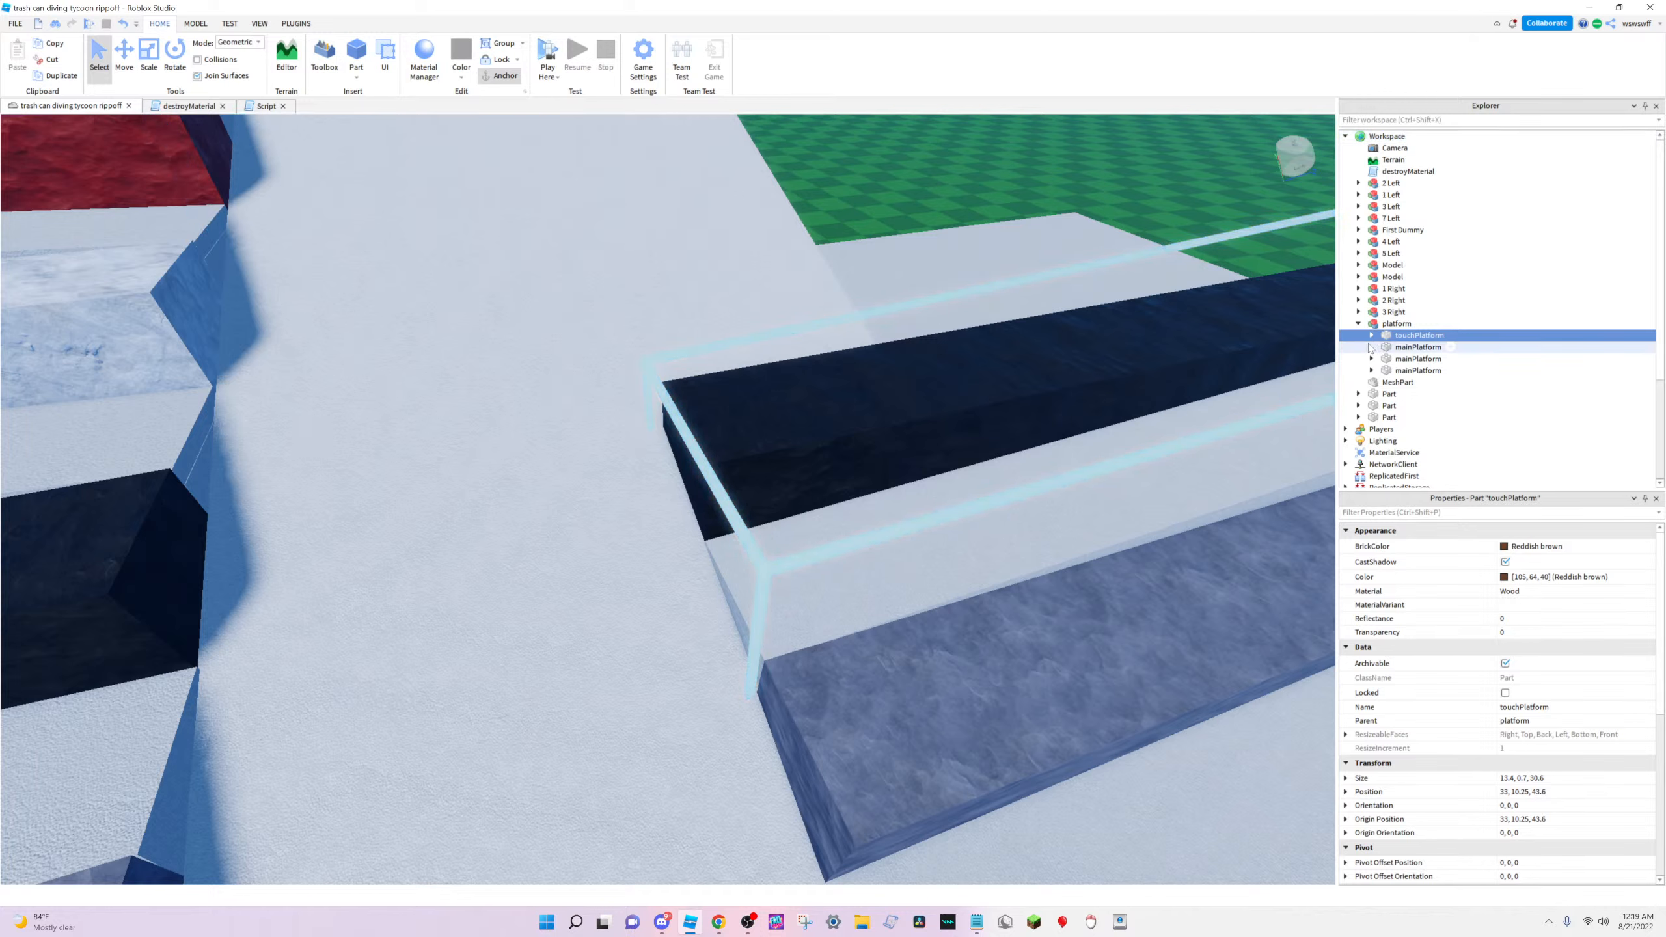
Collapse the platform model, add a new script to Workspace and clear its default code
click(1358, 324)
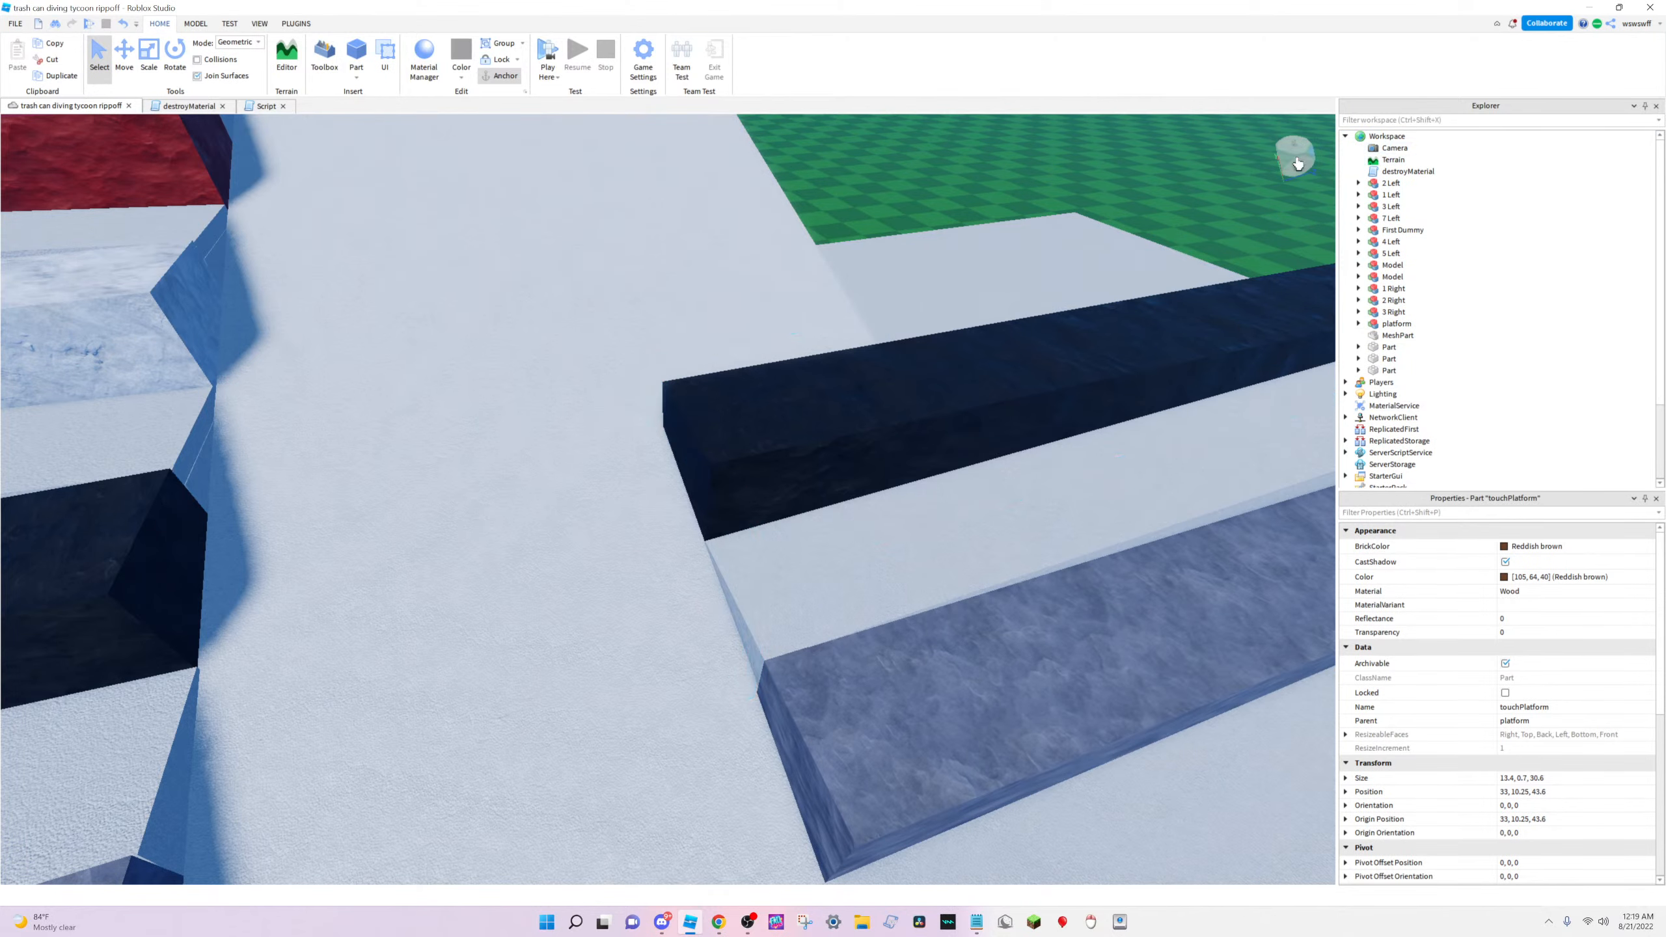
right_drag(1173, 255, 1176, 250)
key(s)
click(1415, 137)
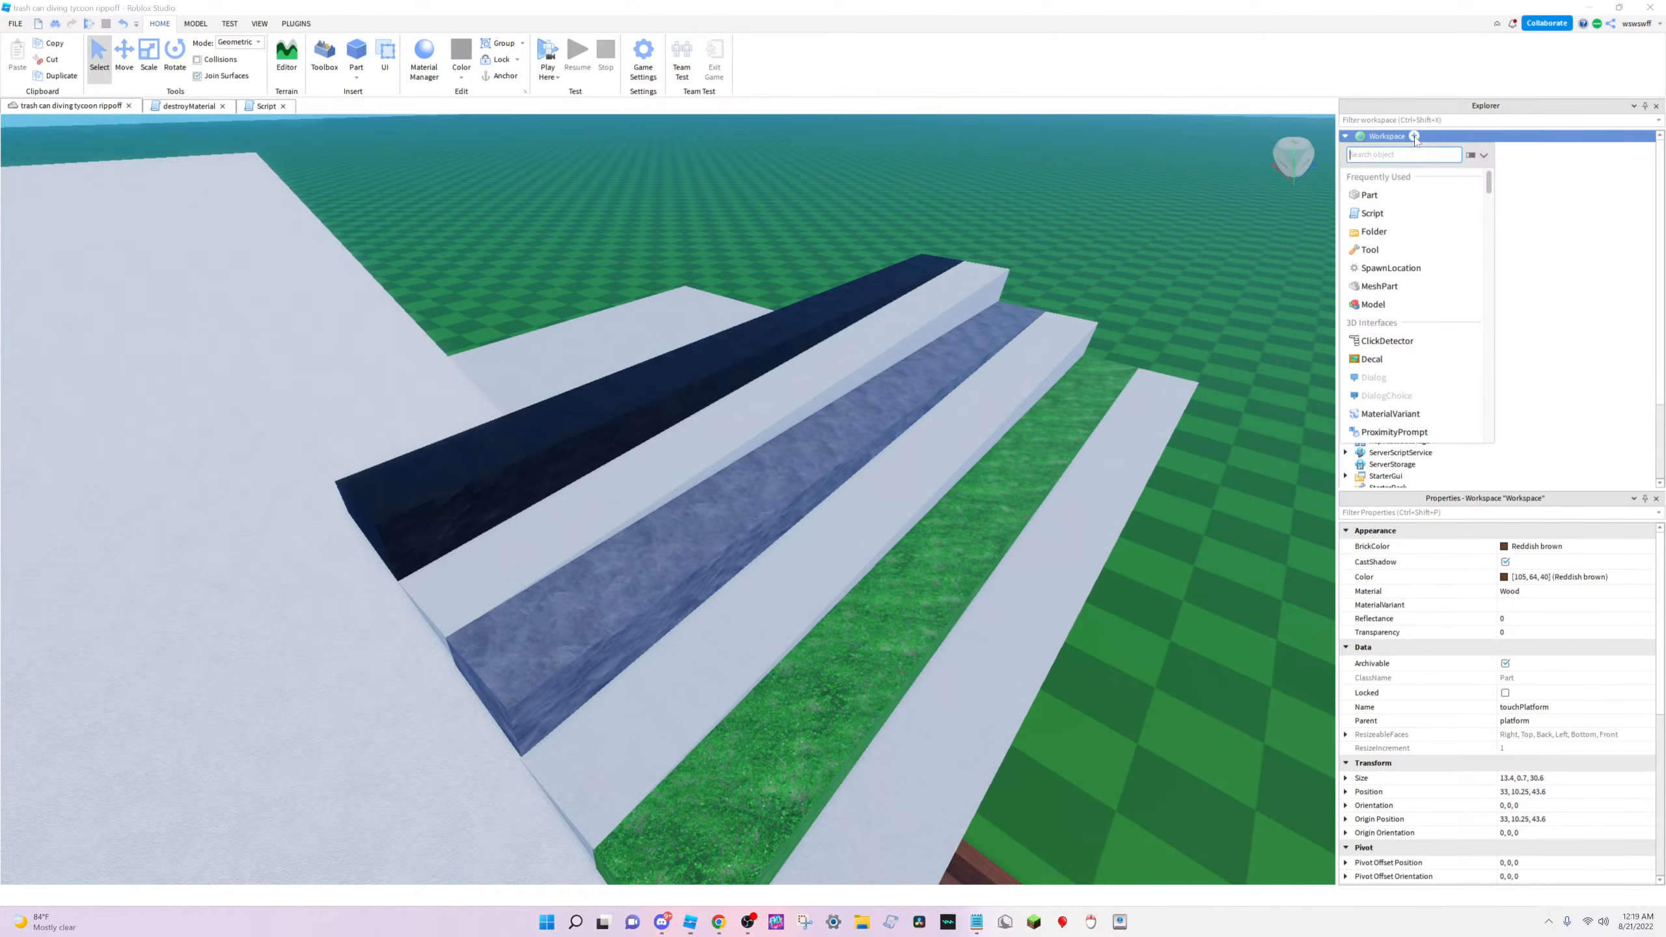
click(1385, 217)
key(ctrl+a)
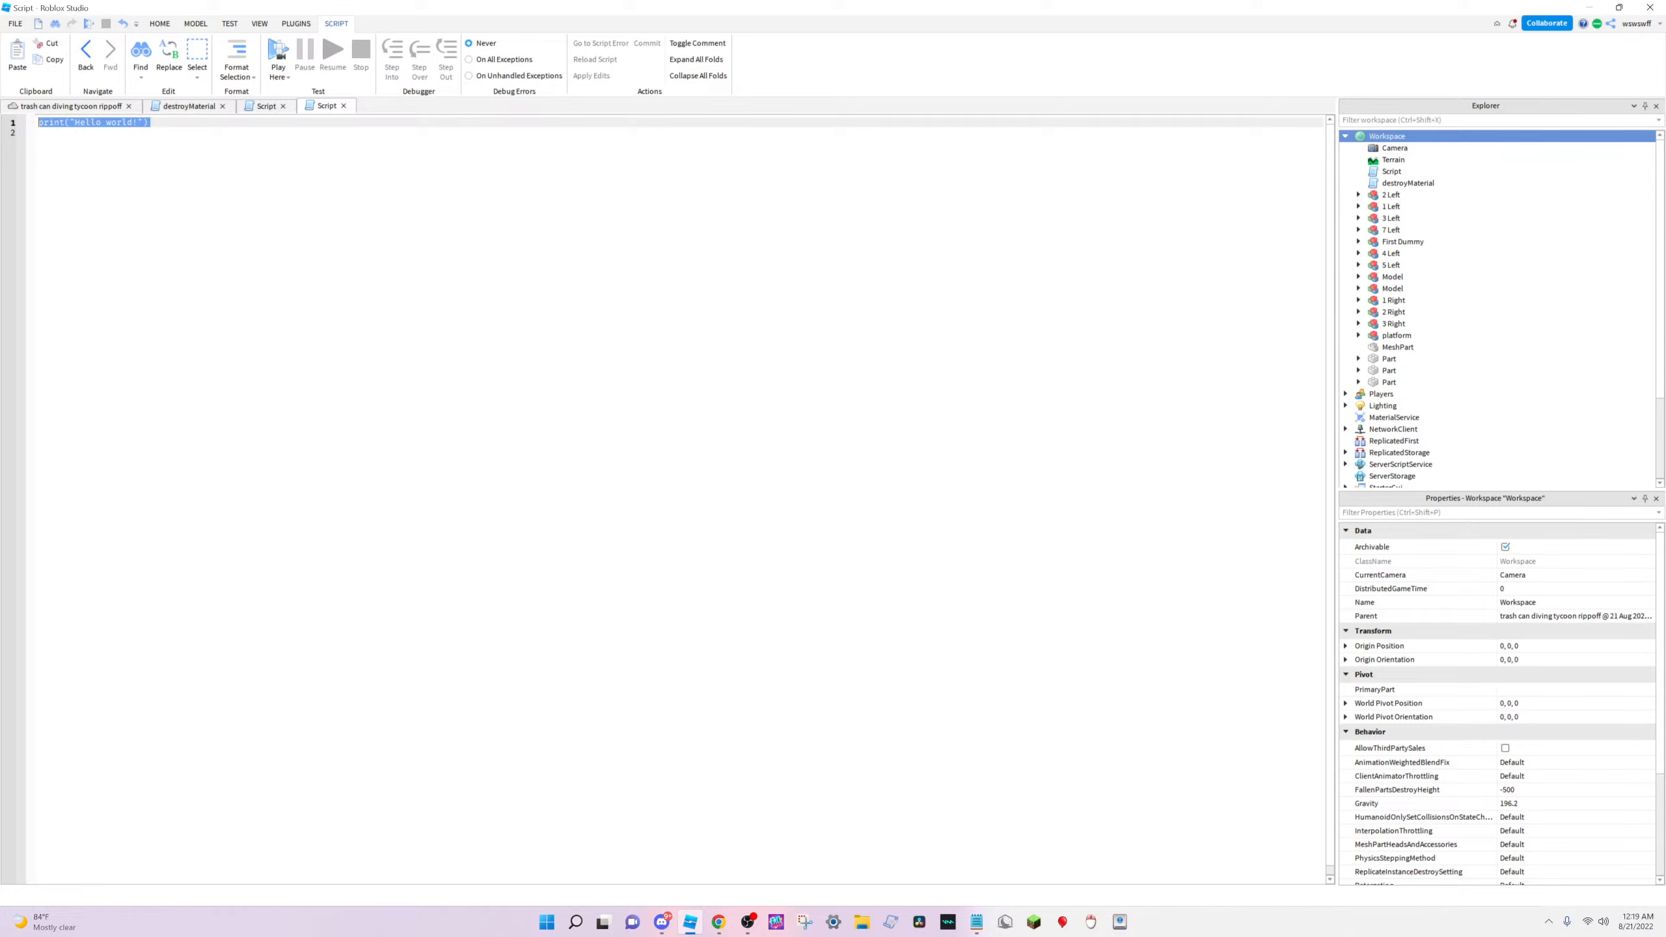
key(BackSpace)
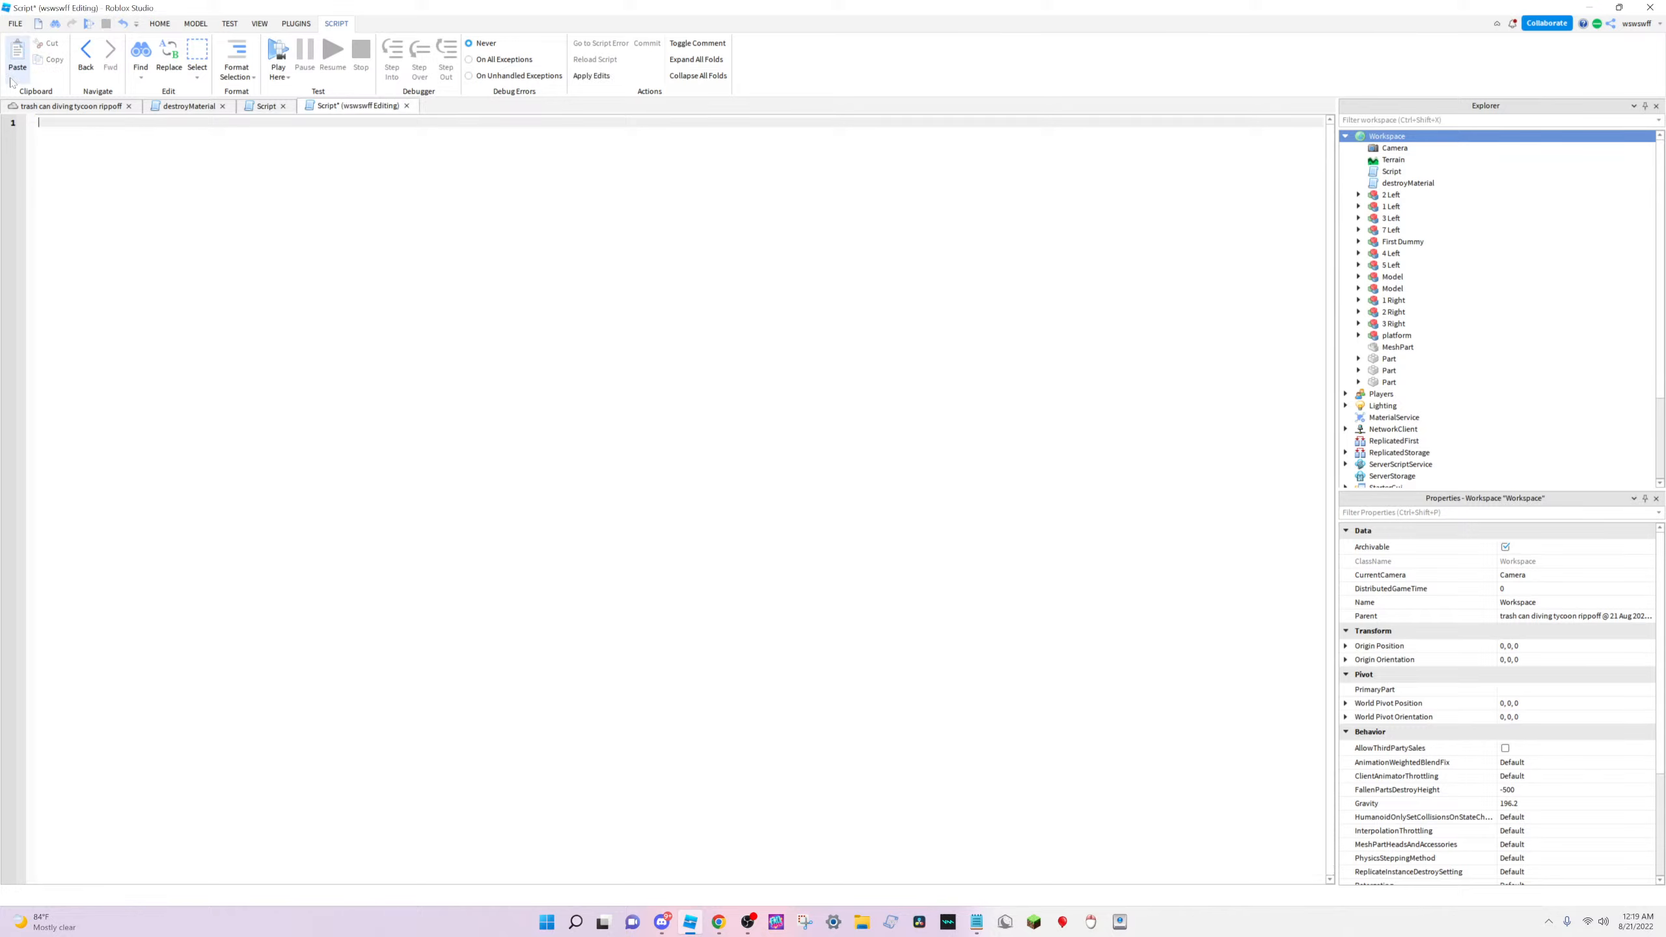
Rename the new Workspace script to Check Players
click(1401, 173)
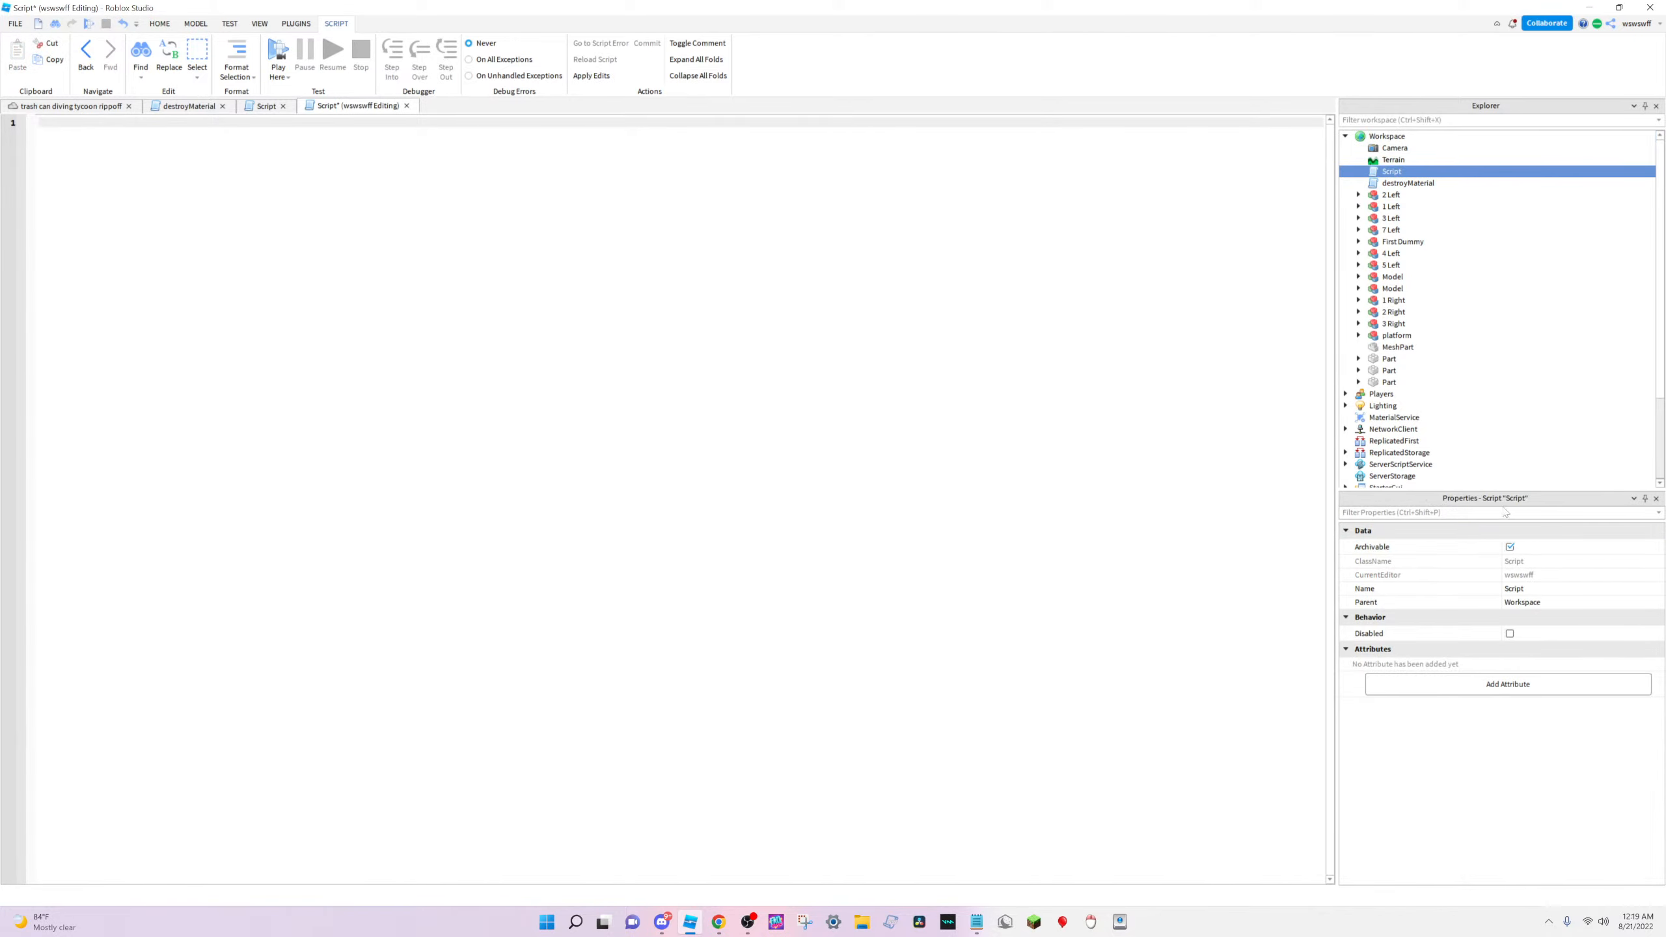
click(1627, 589)
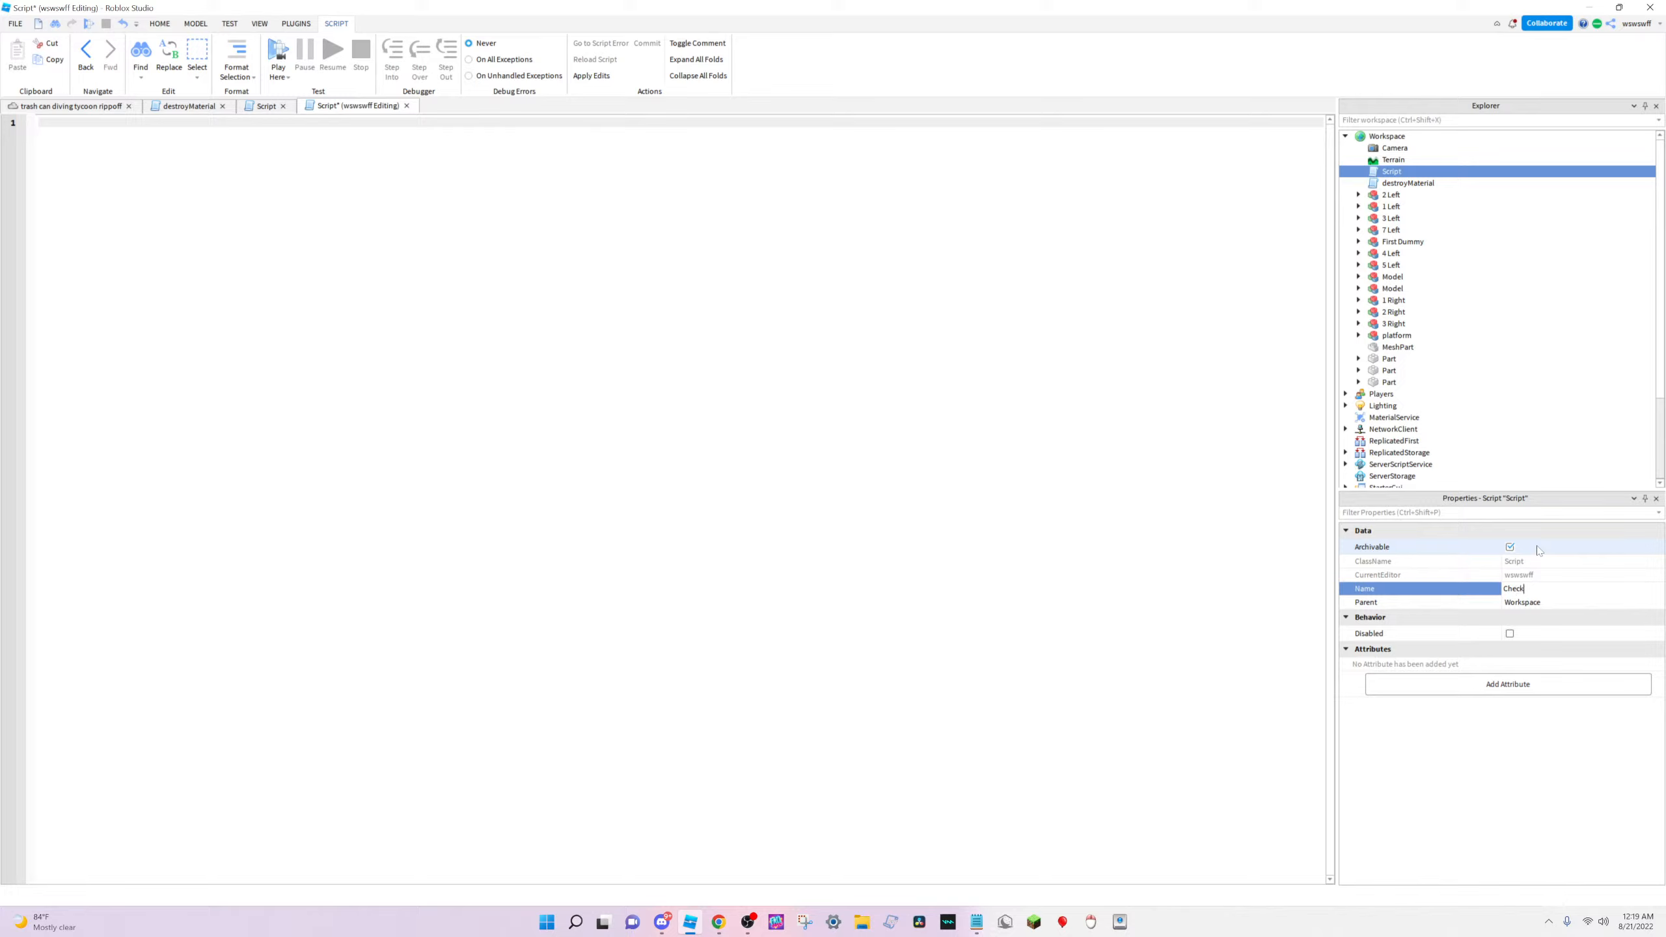
text(Check Players)
key(Return)
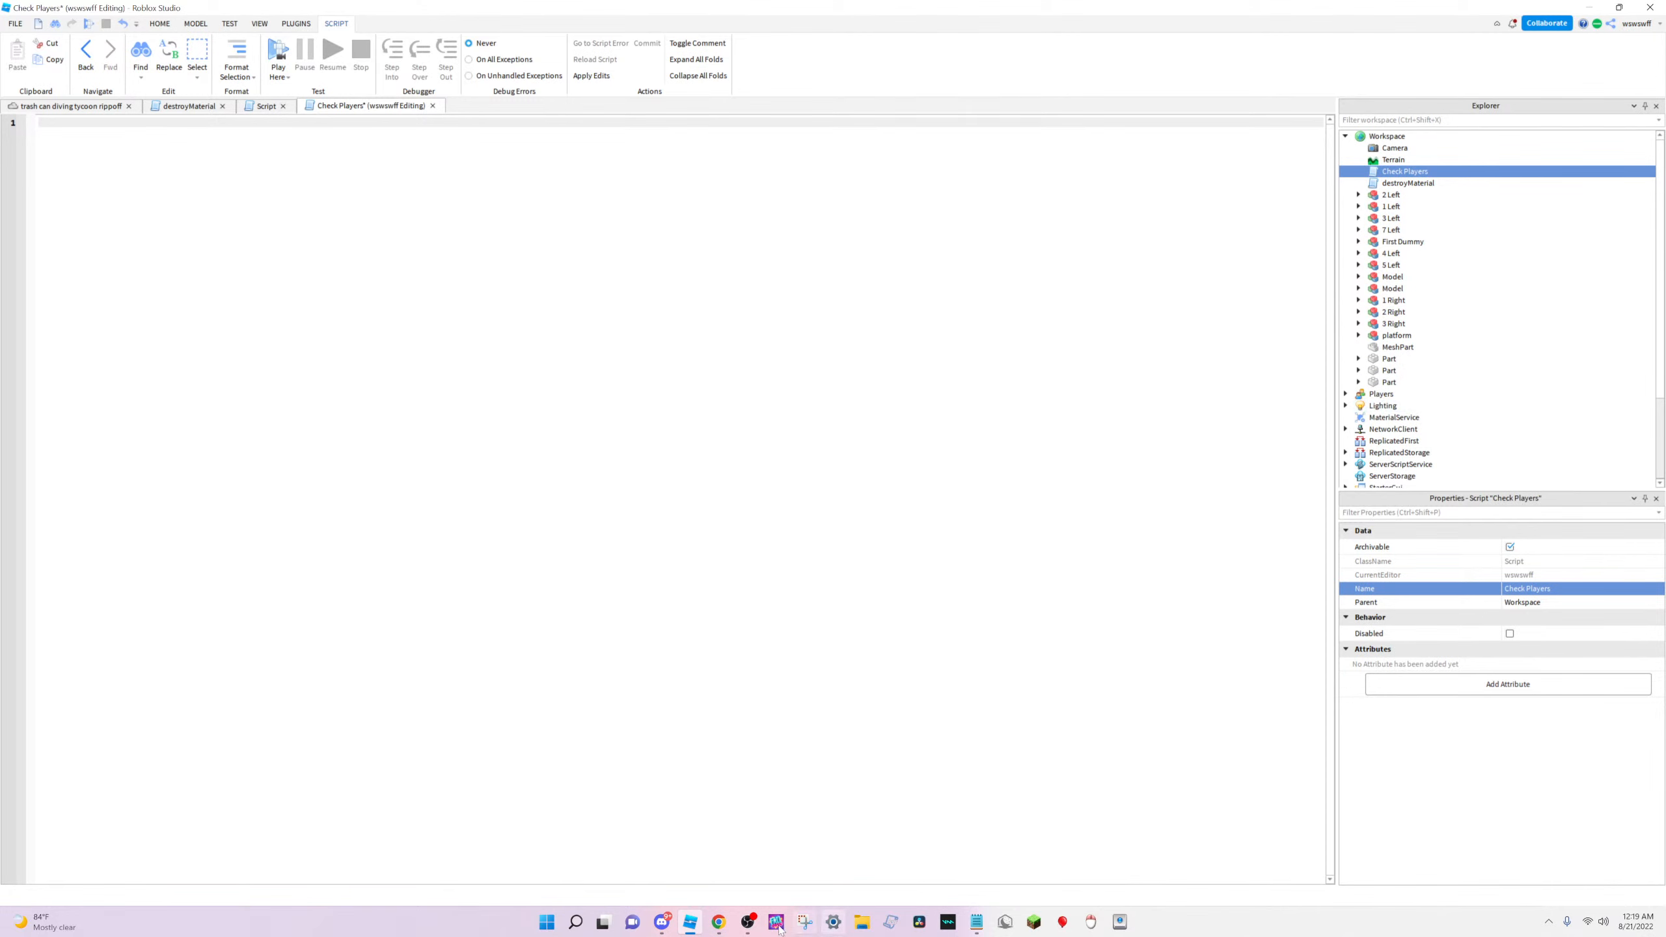
click(710, 924)
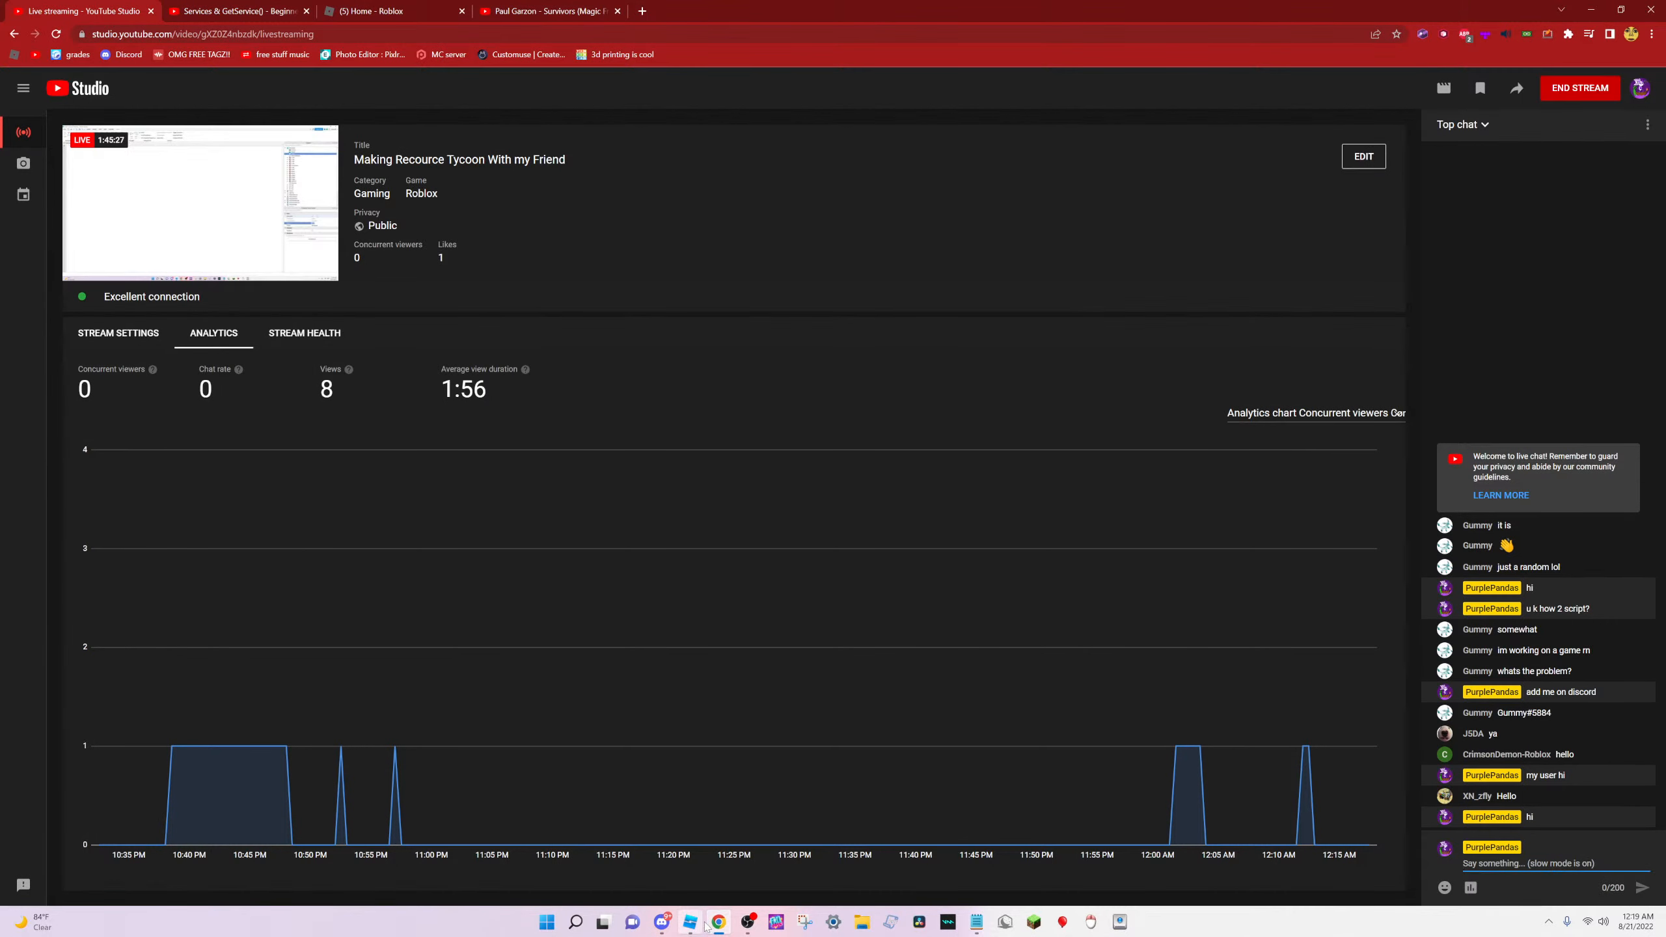
click(684, 925)
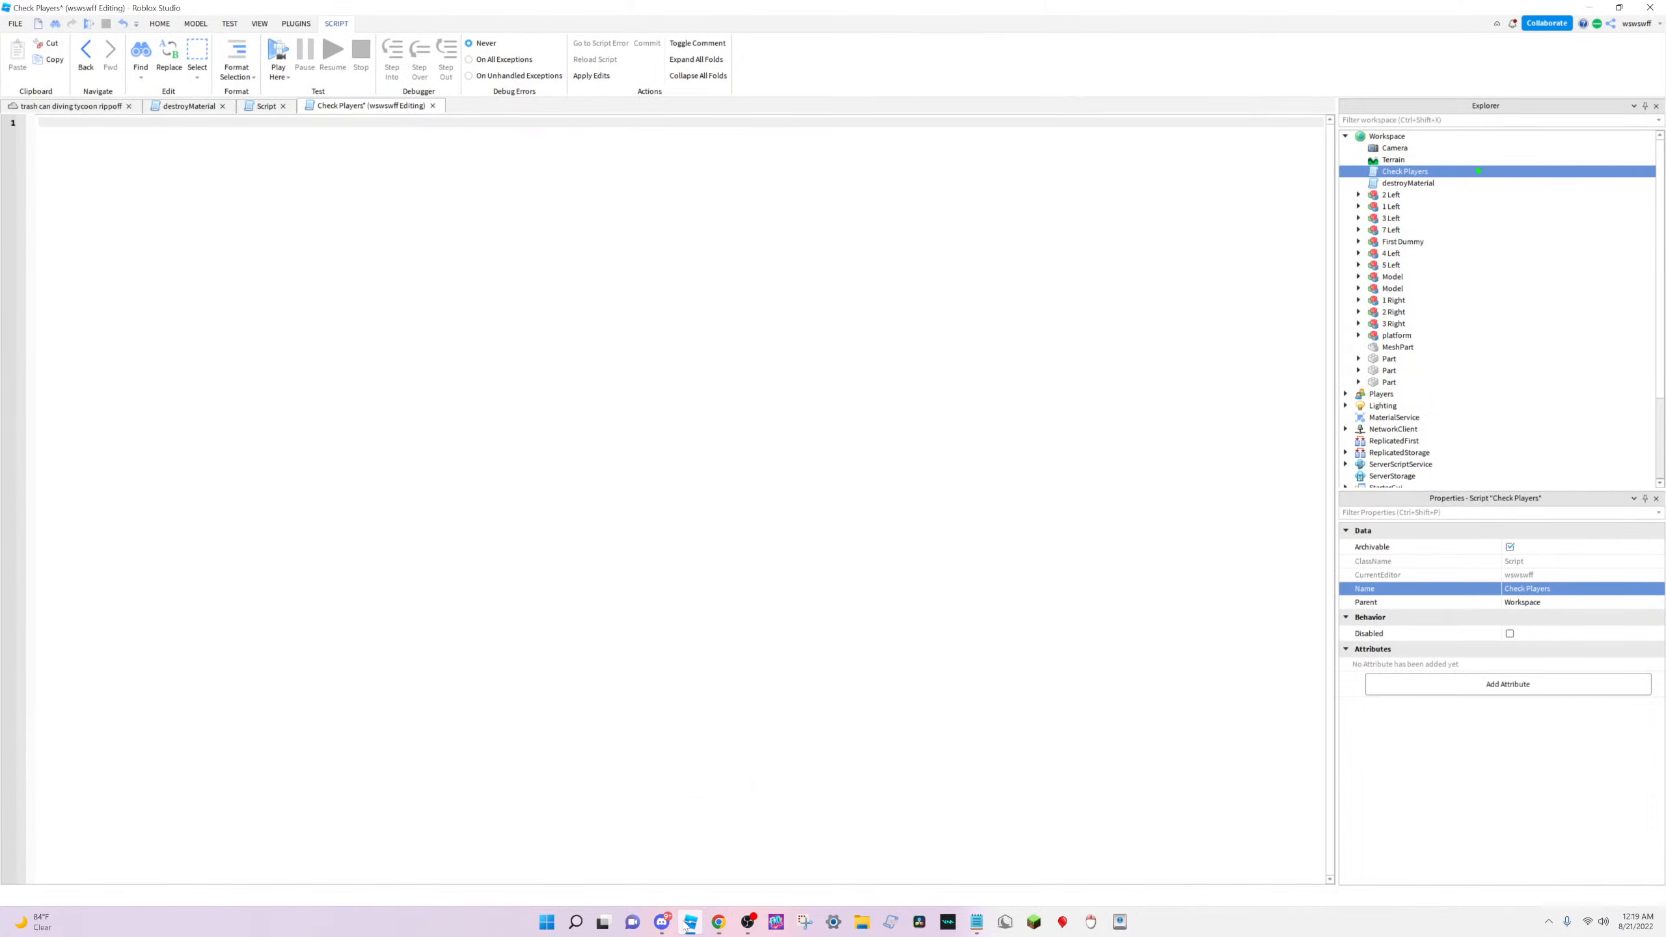
click(713, 923)
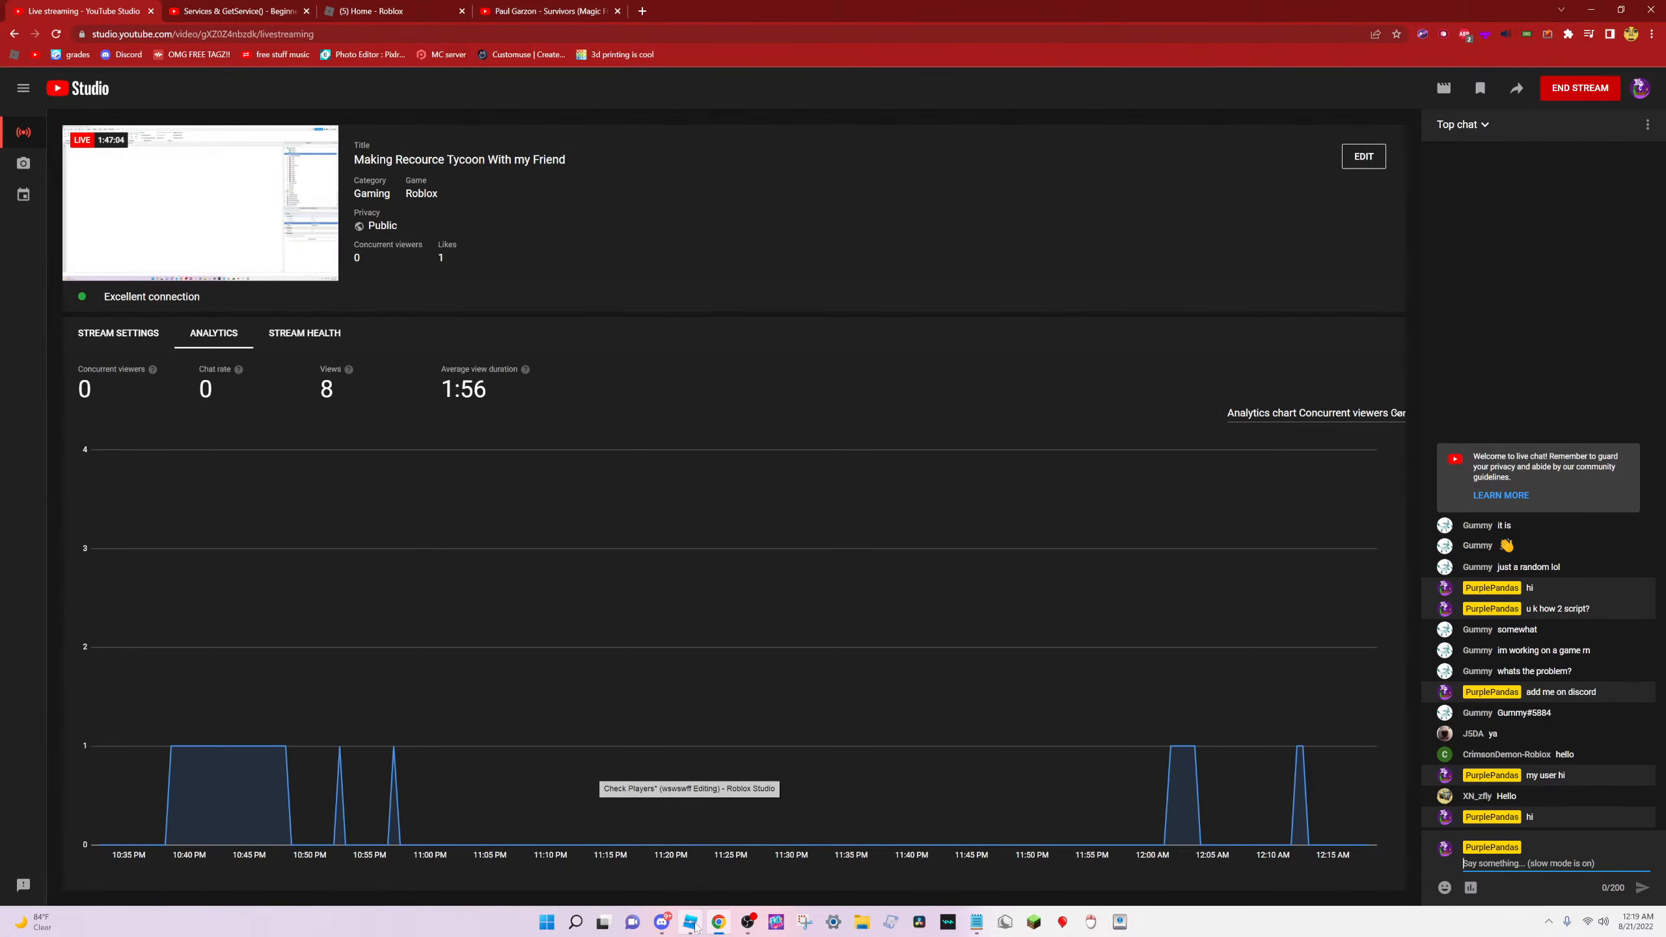
click(694, 925)
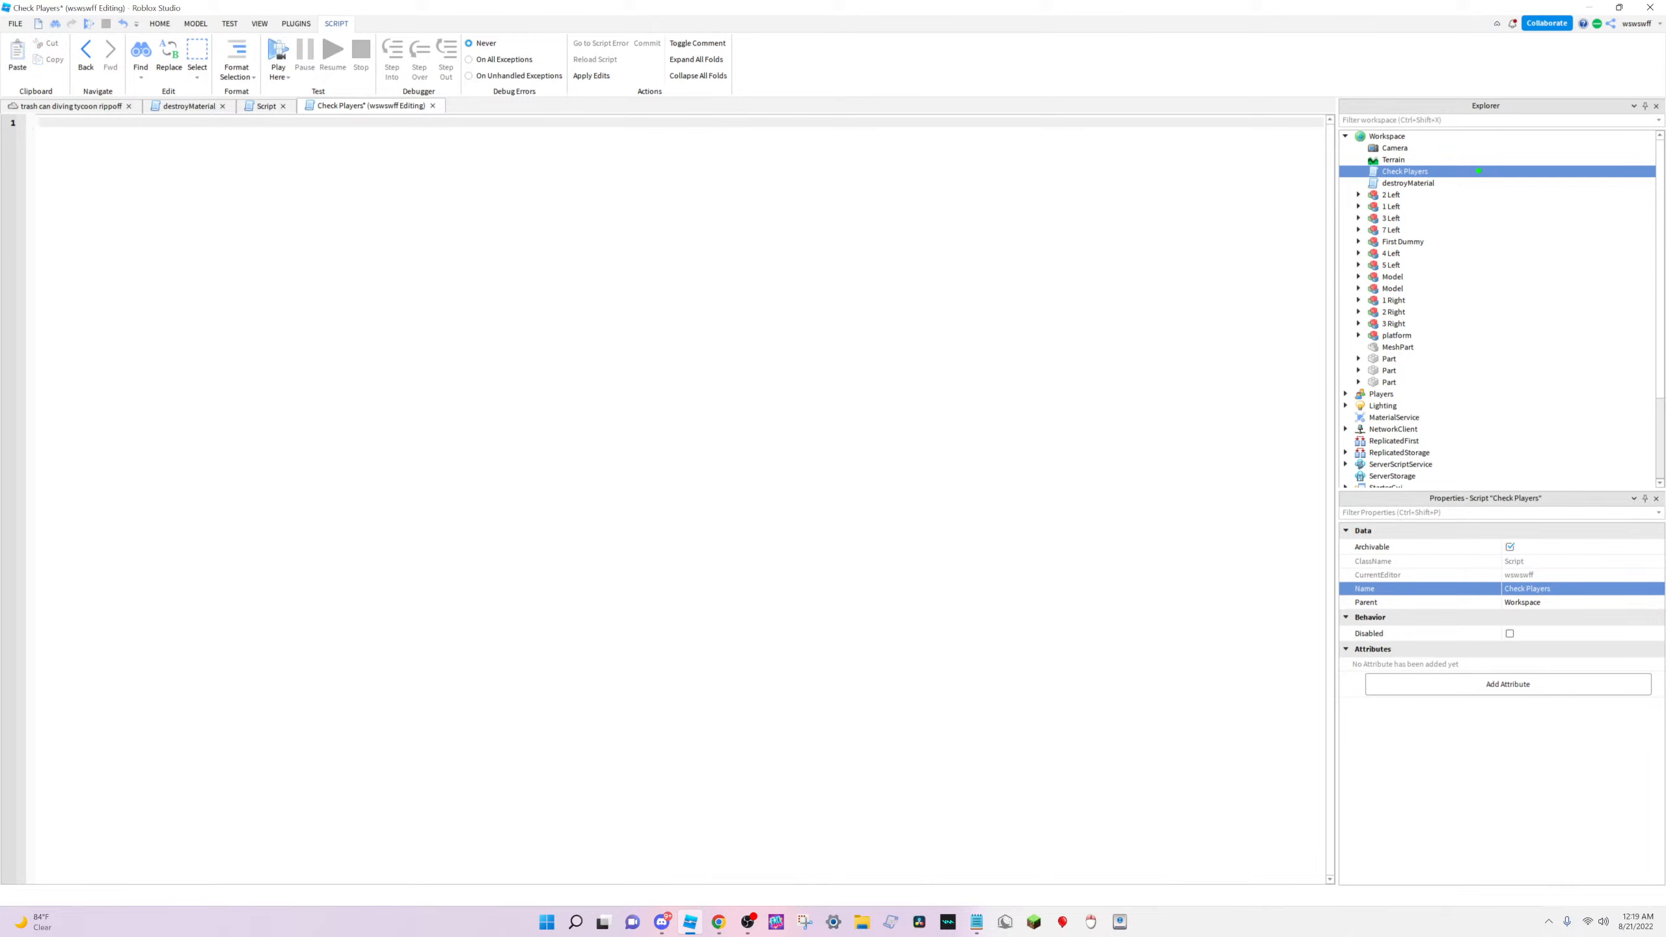
Begin the first line of the Check Players script with a reference to game.Players
text(g)
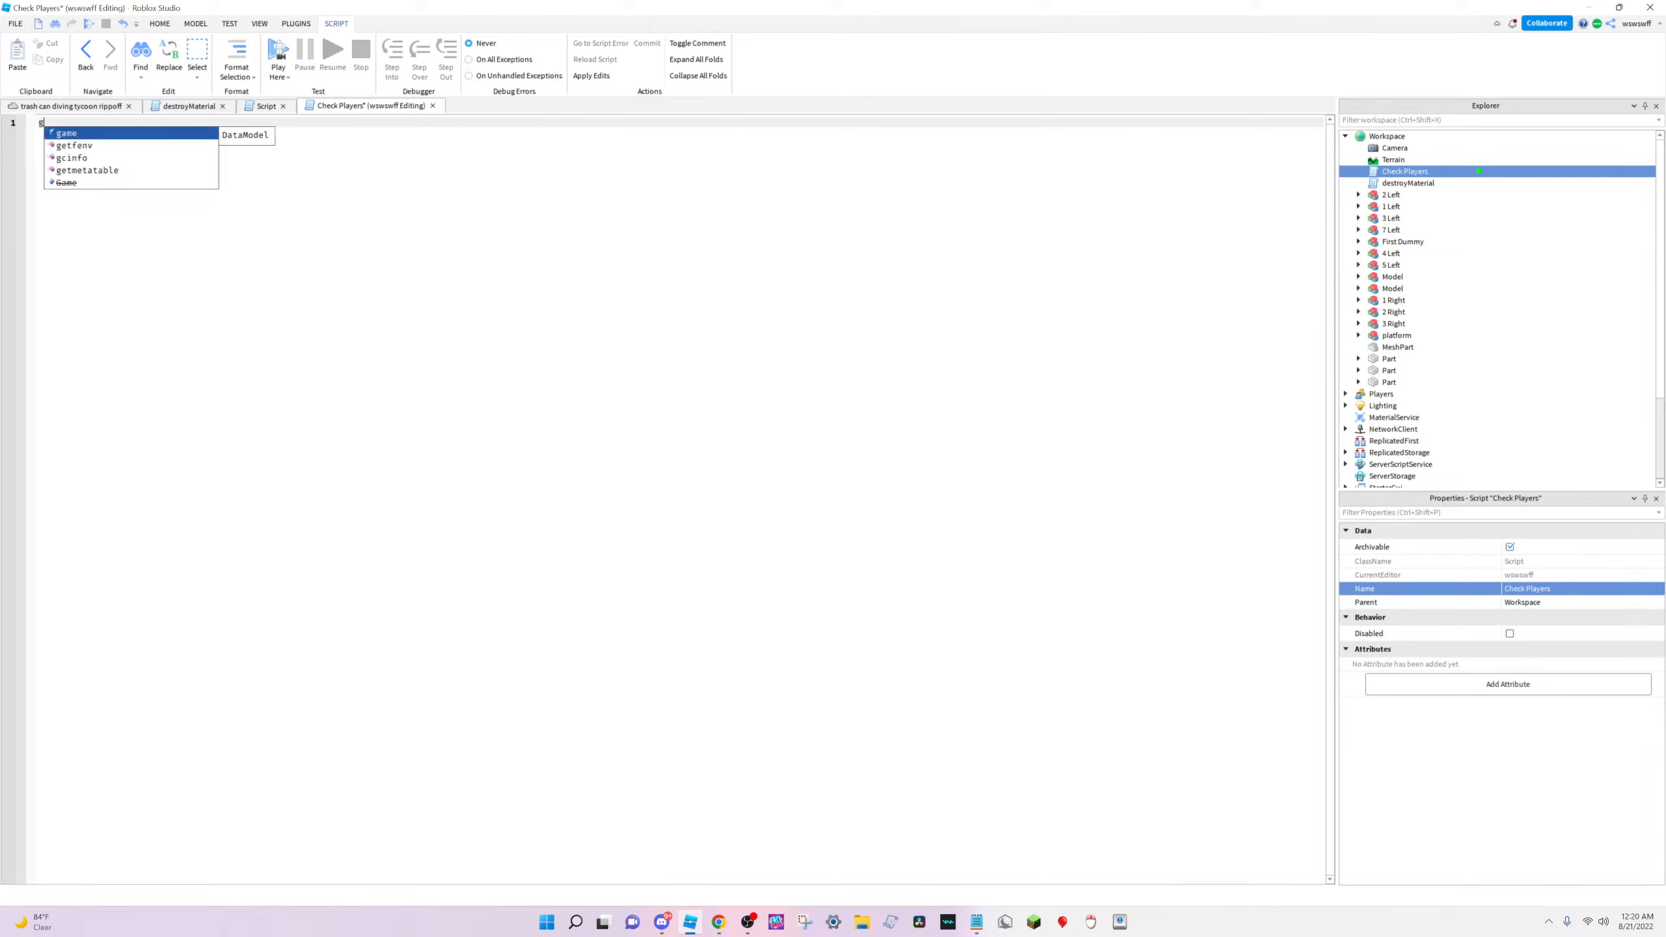
text(ame.PLA)
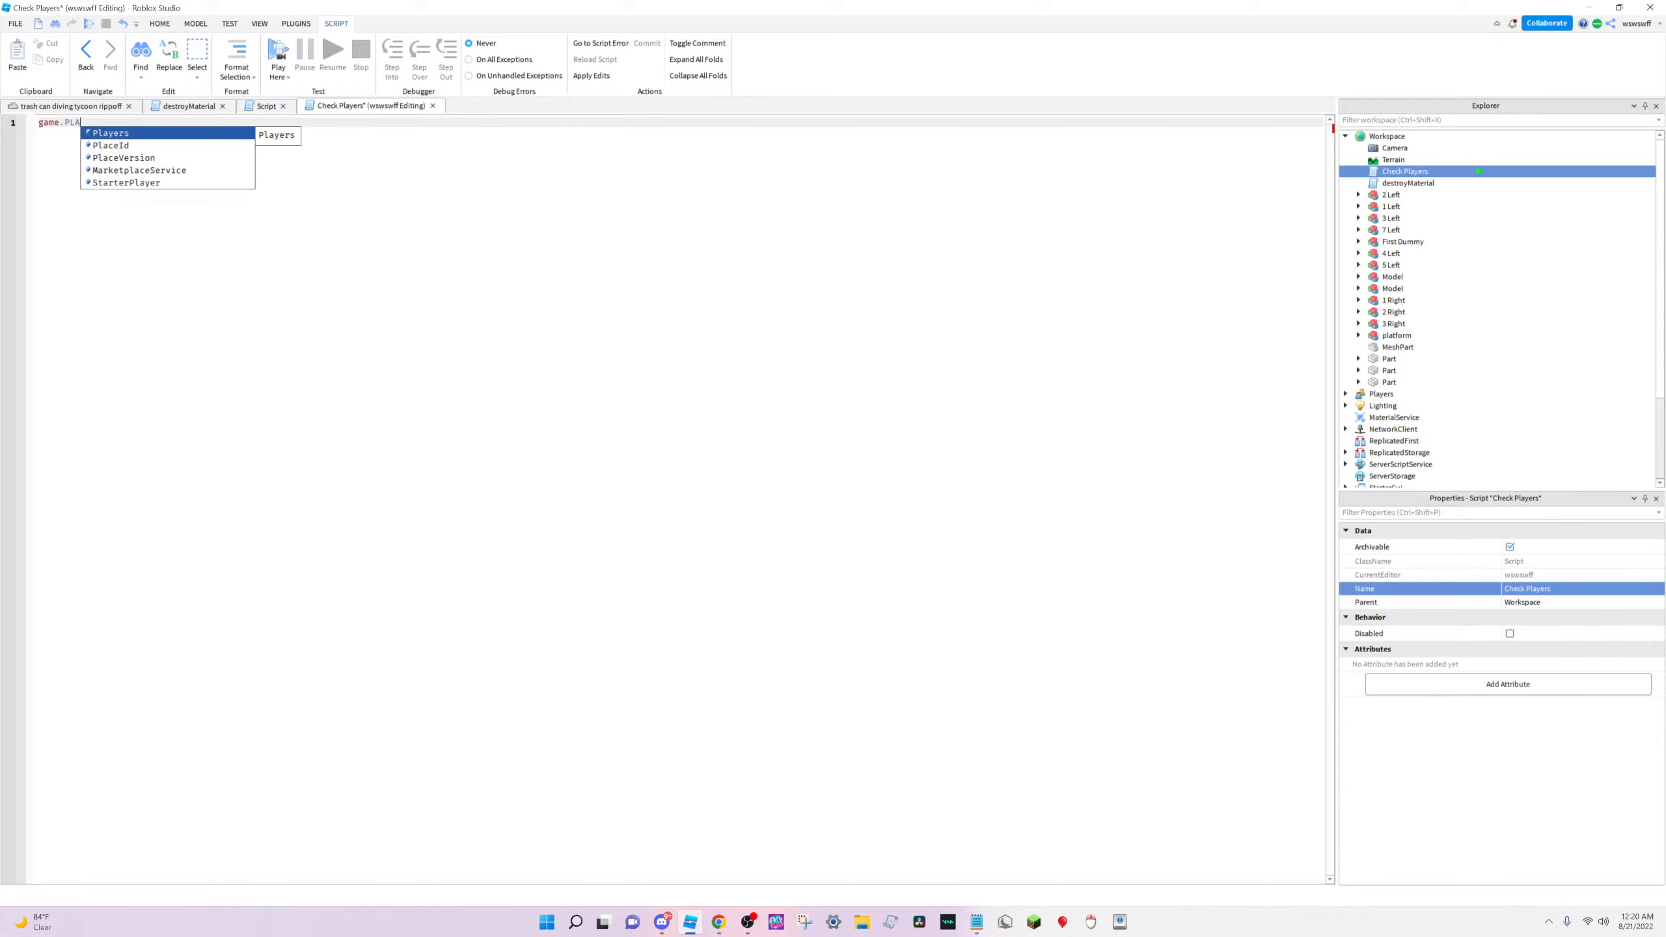
key(Tab)
text(.)
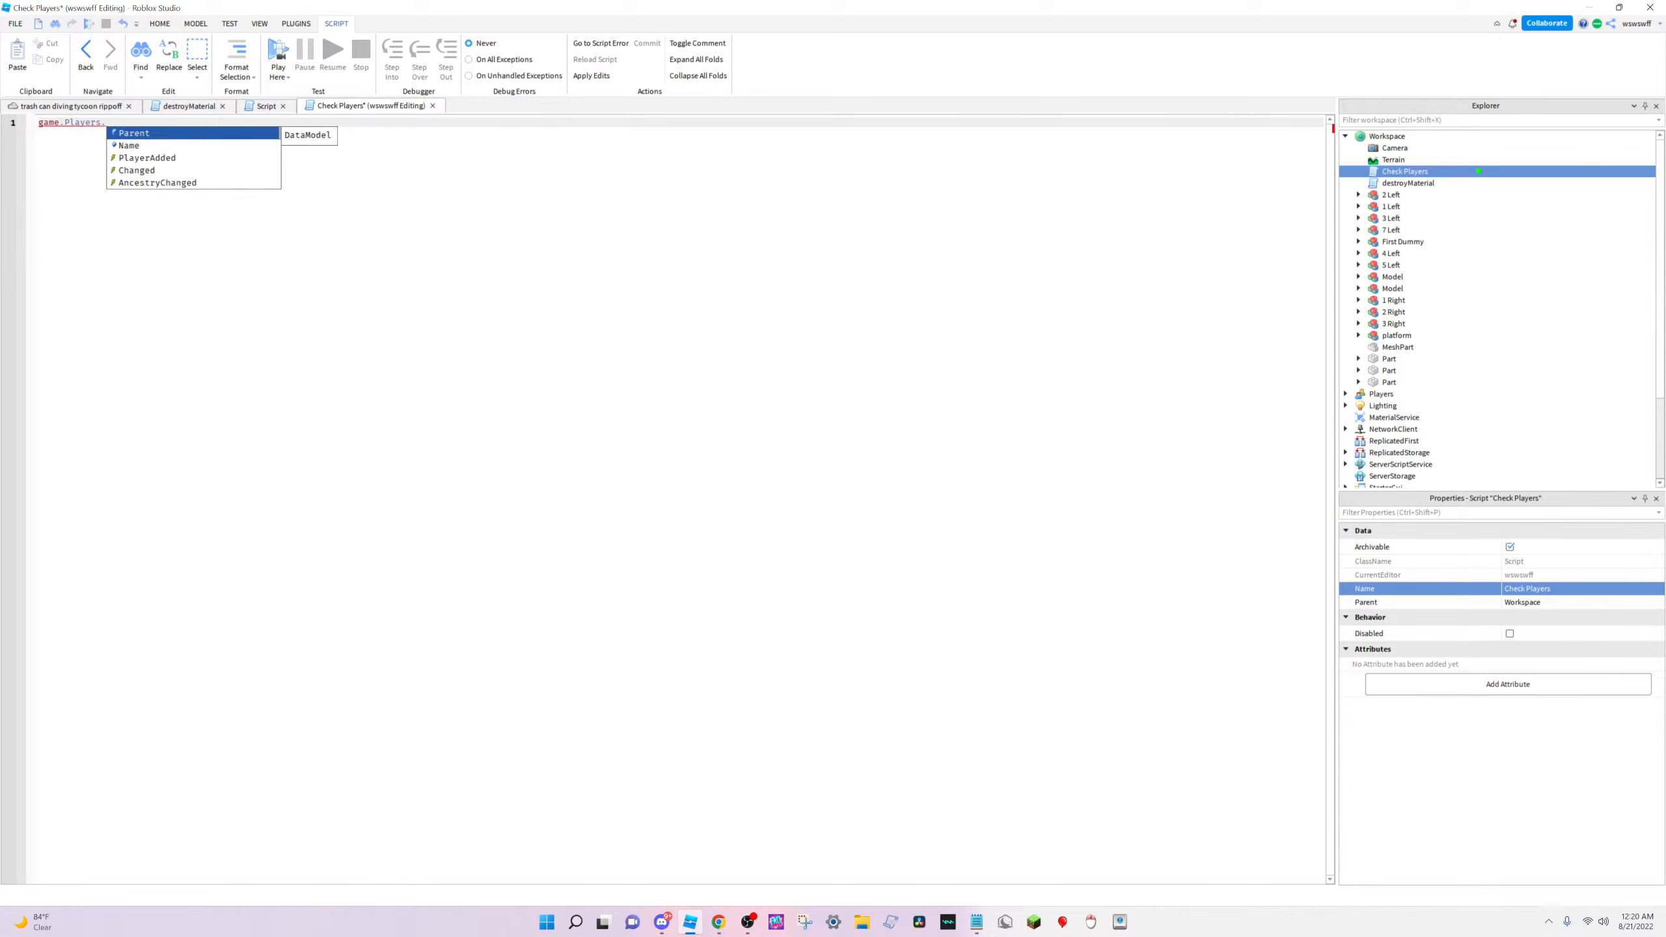
text(GET)
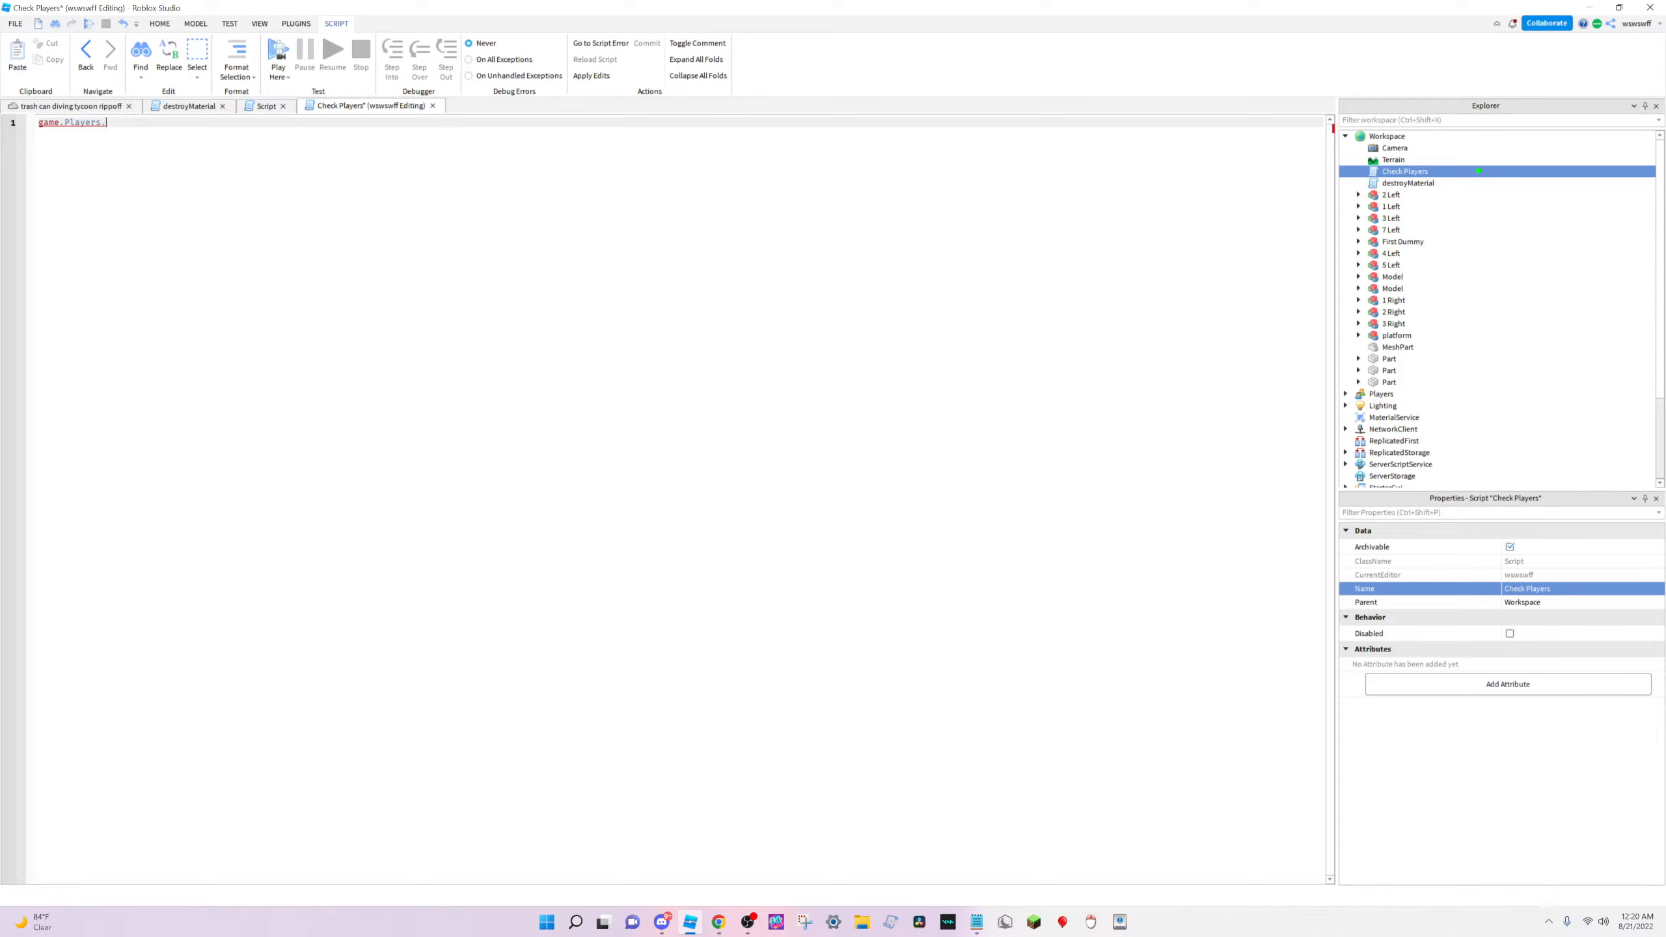
Switch to the browser and look up the GetPlayers loop in AlvinBlox's In Pairs Loops tutorial, around 48:27
click(718, 922)
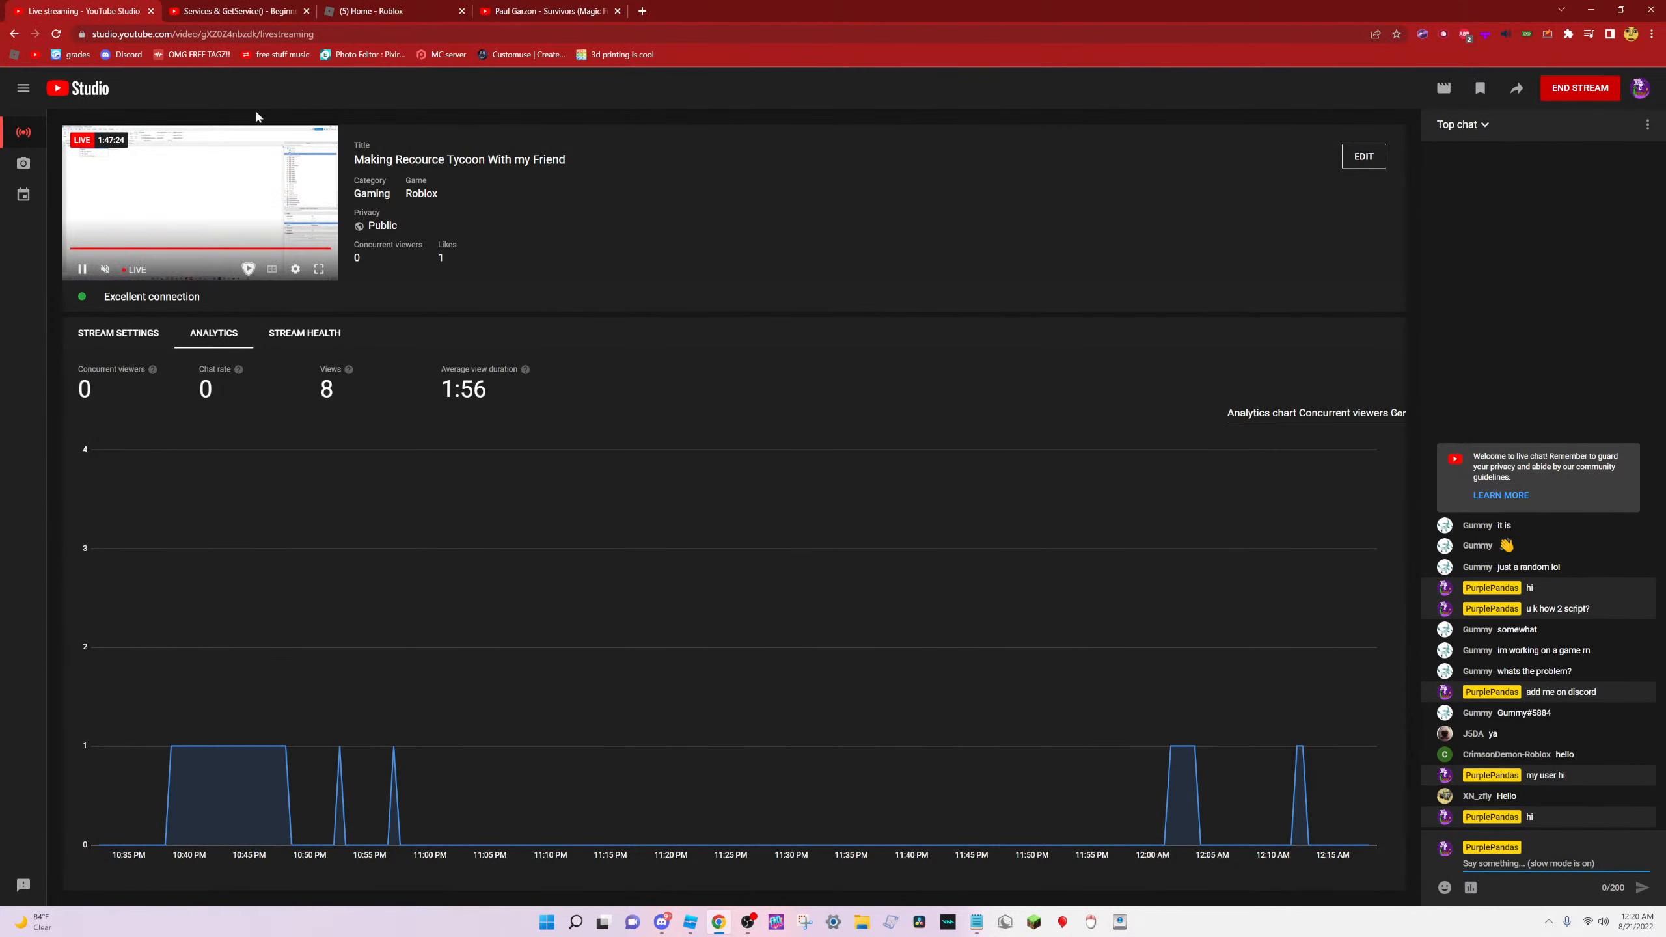
click(169, 8)
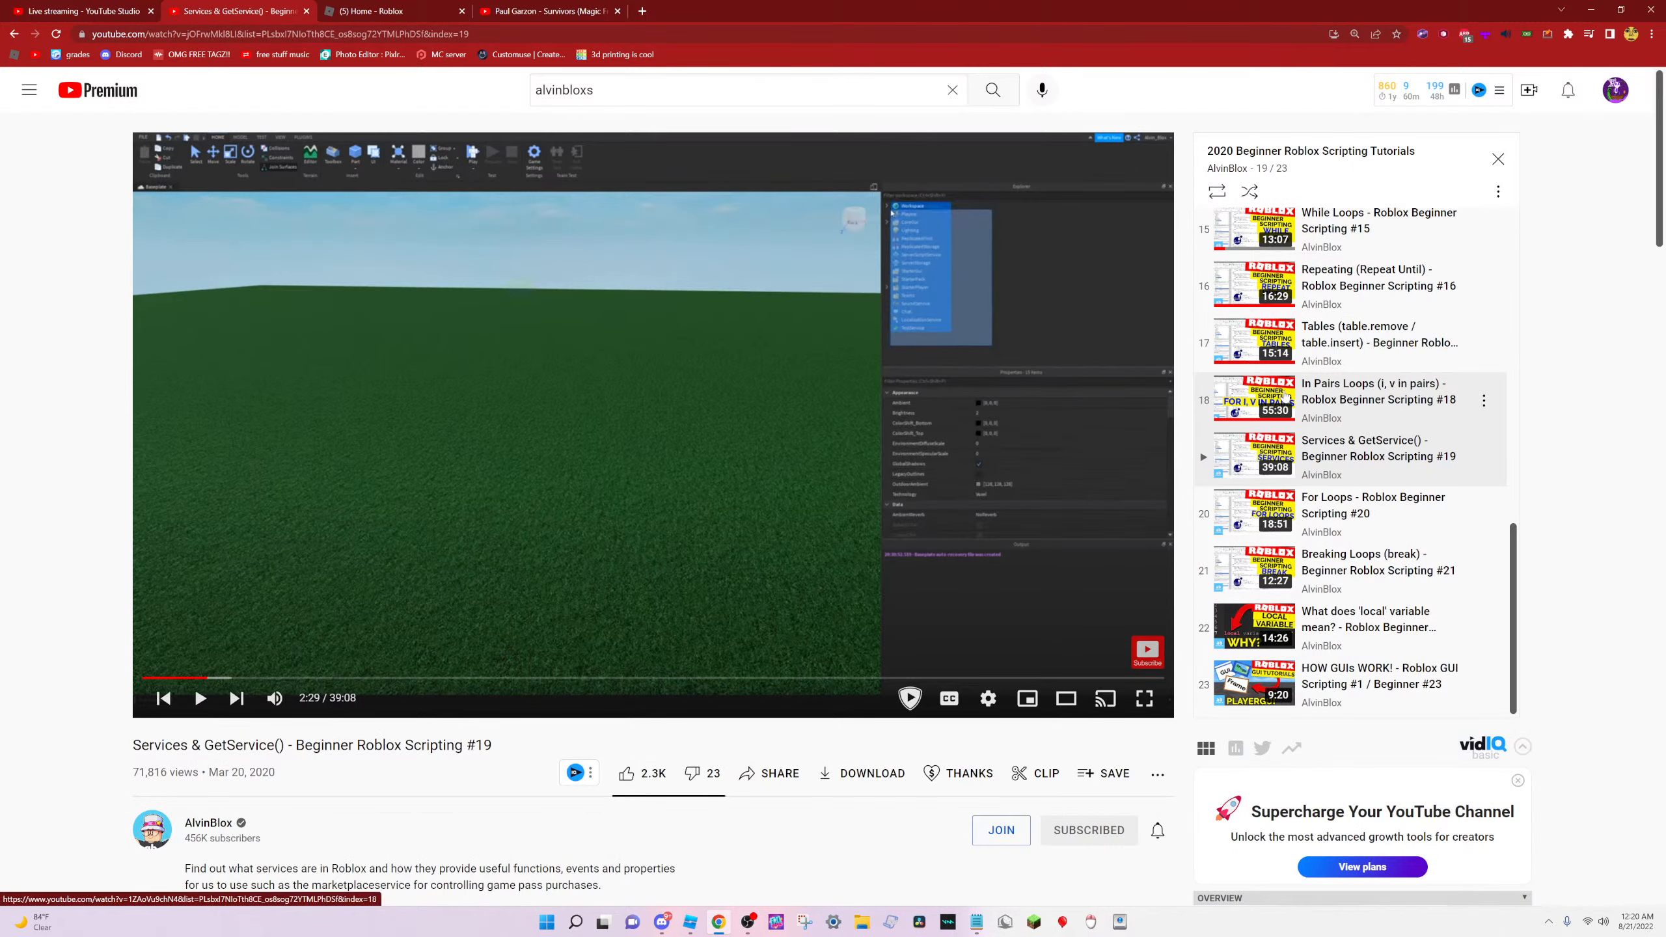
click(1326, 406)
click(1034, 680)
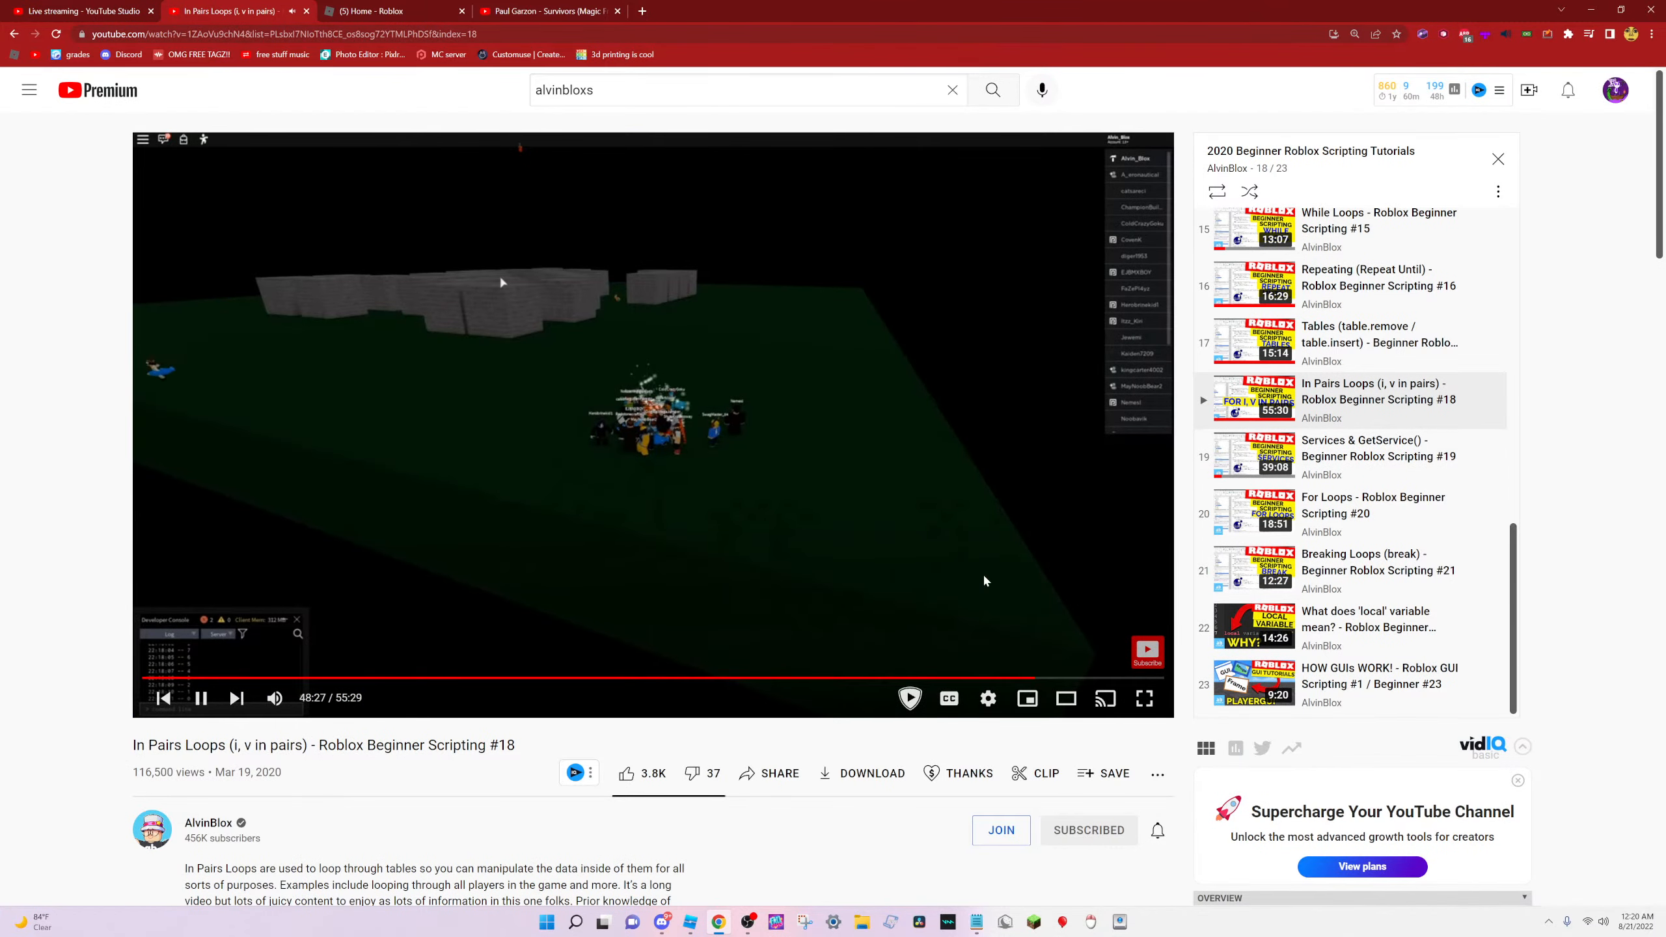
click(982, 574)
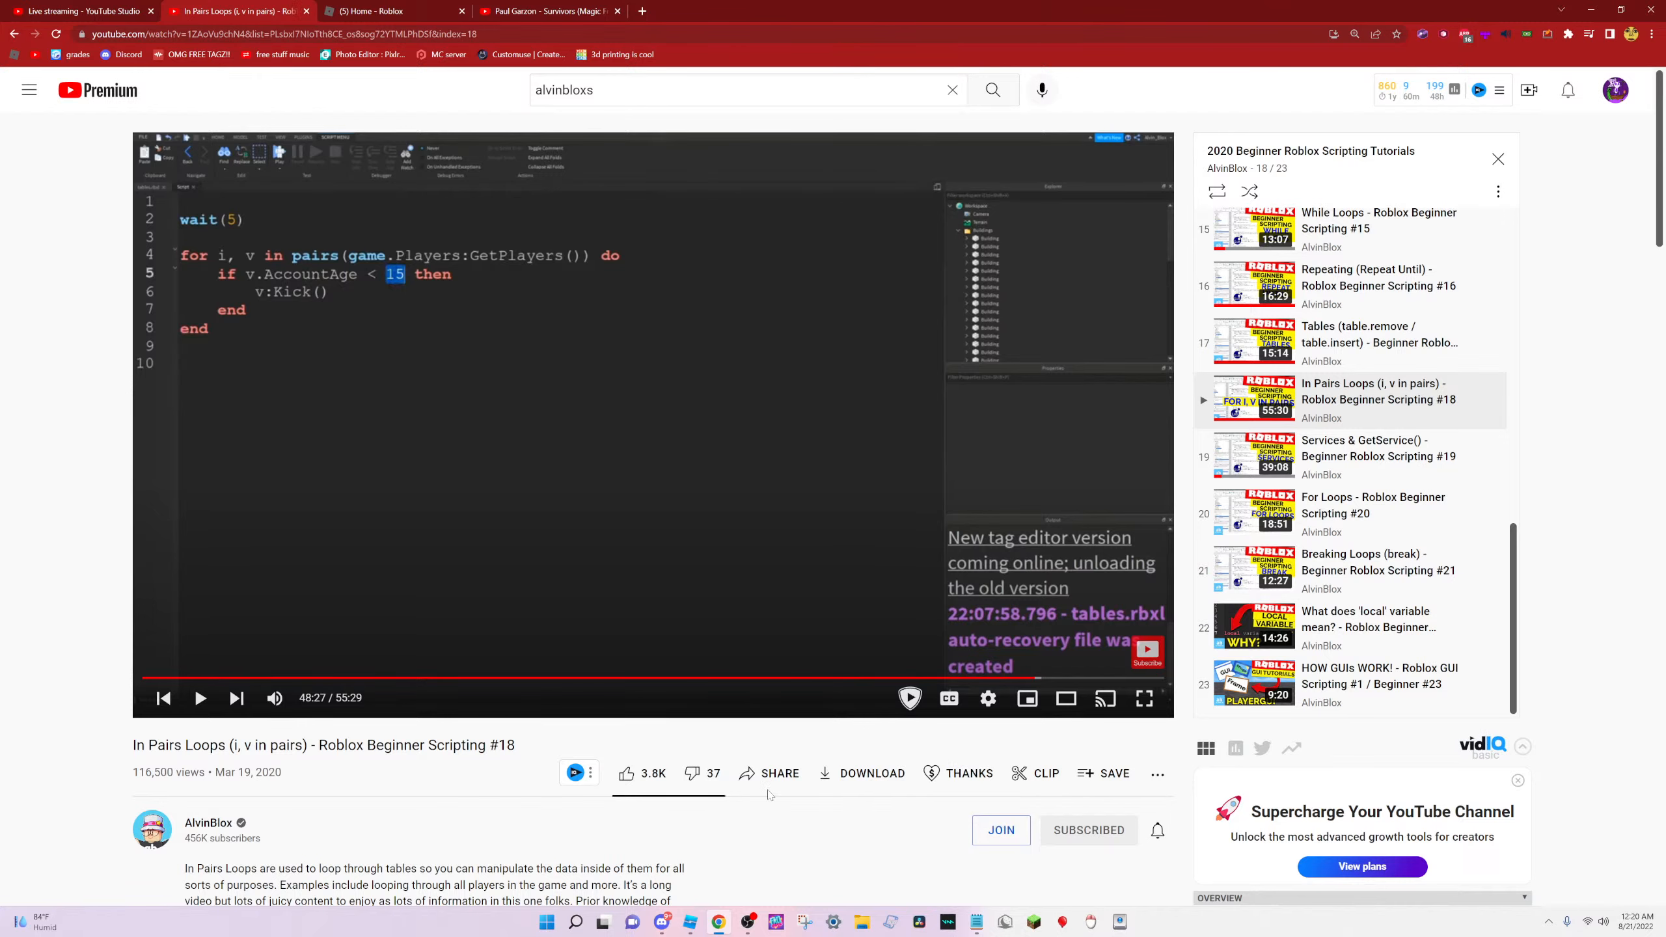
Switch back to Roblox Studio and complete the script line as game.Players:GetPlayers()
click(690, 922)
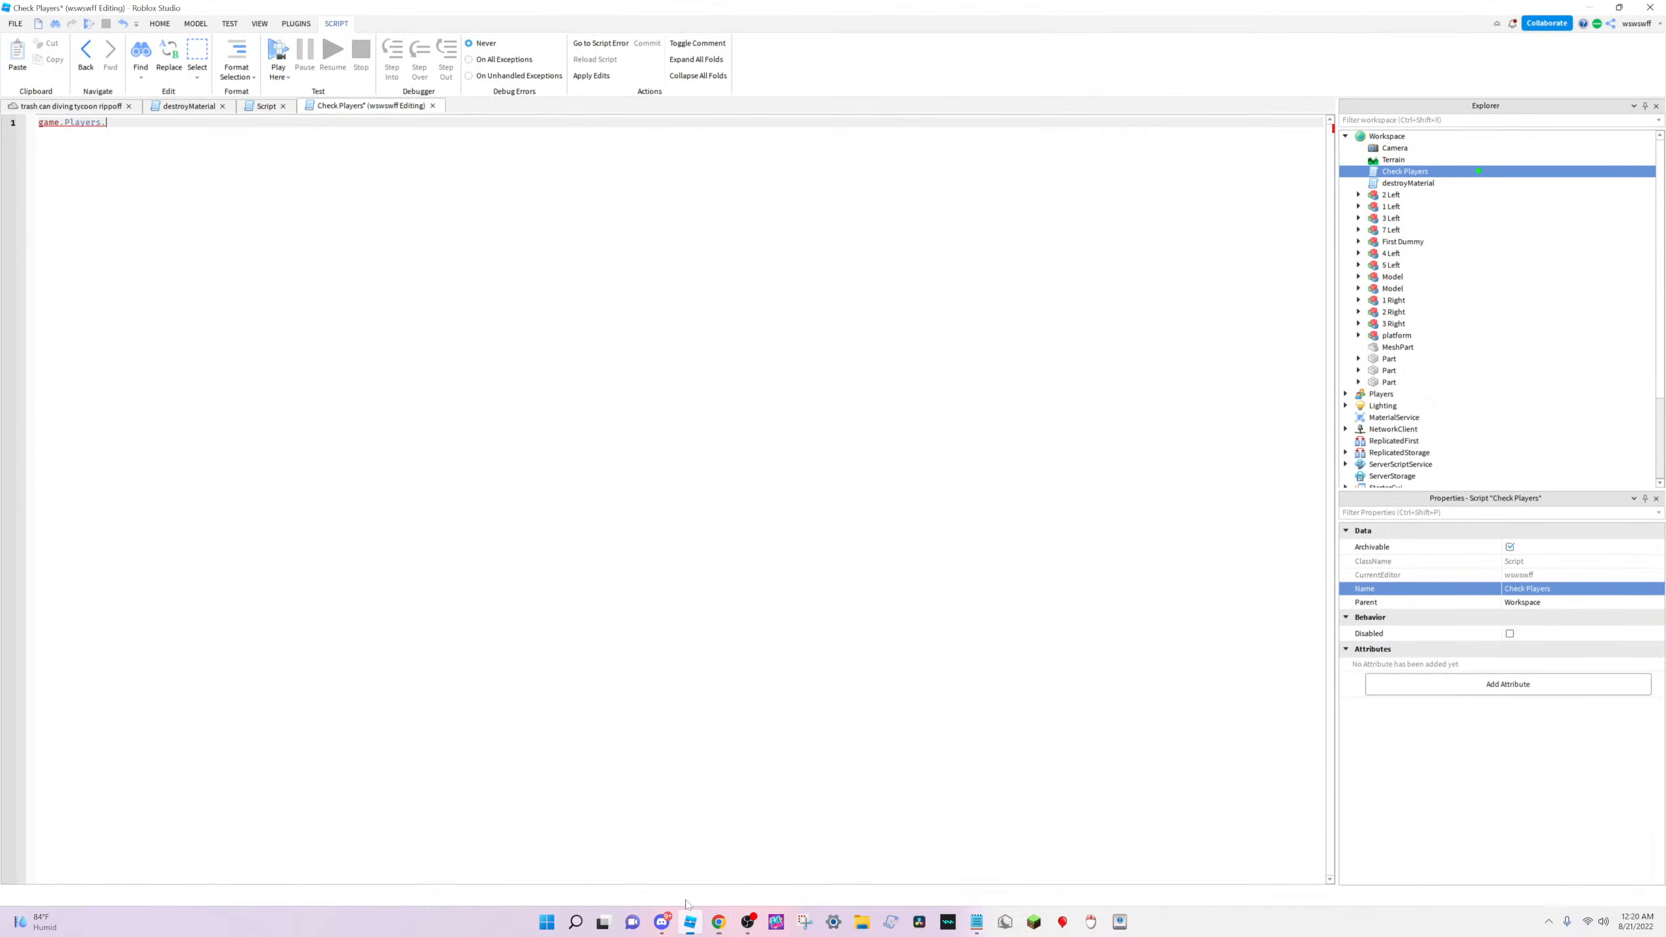
text(:getpl)
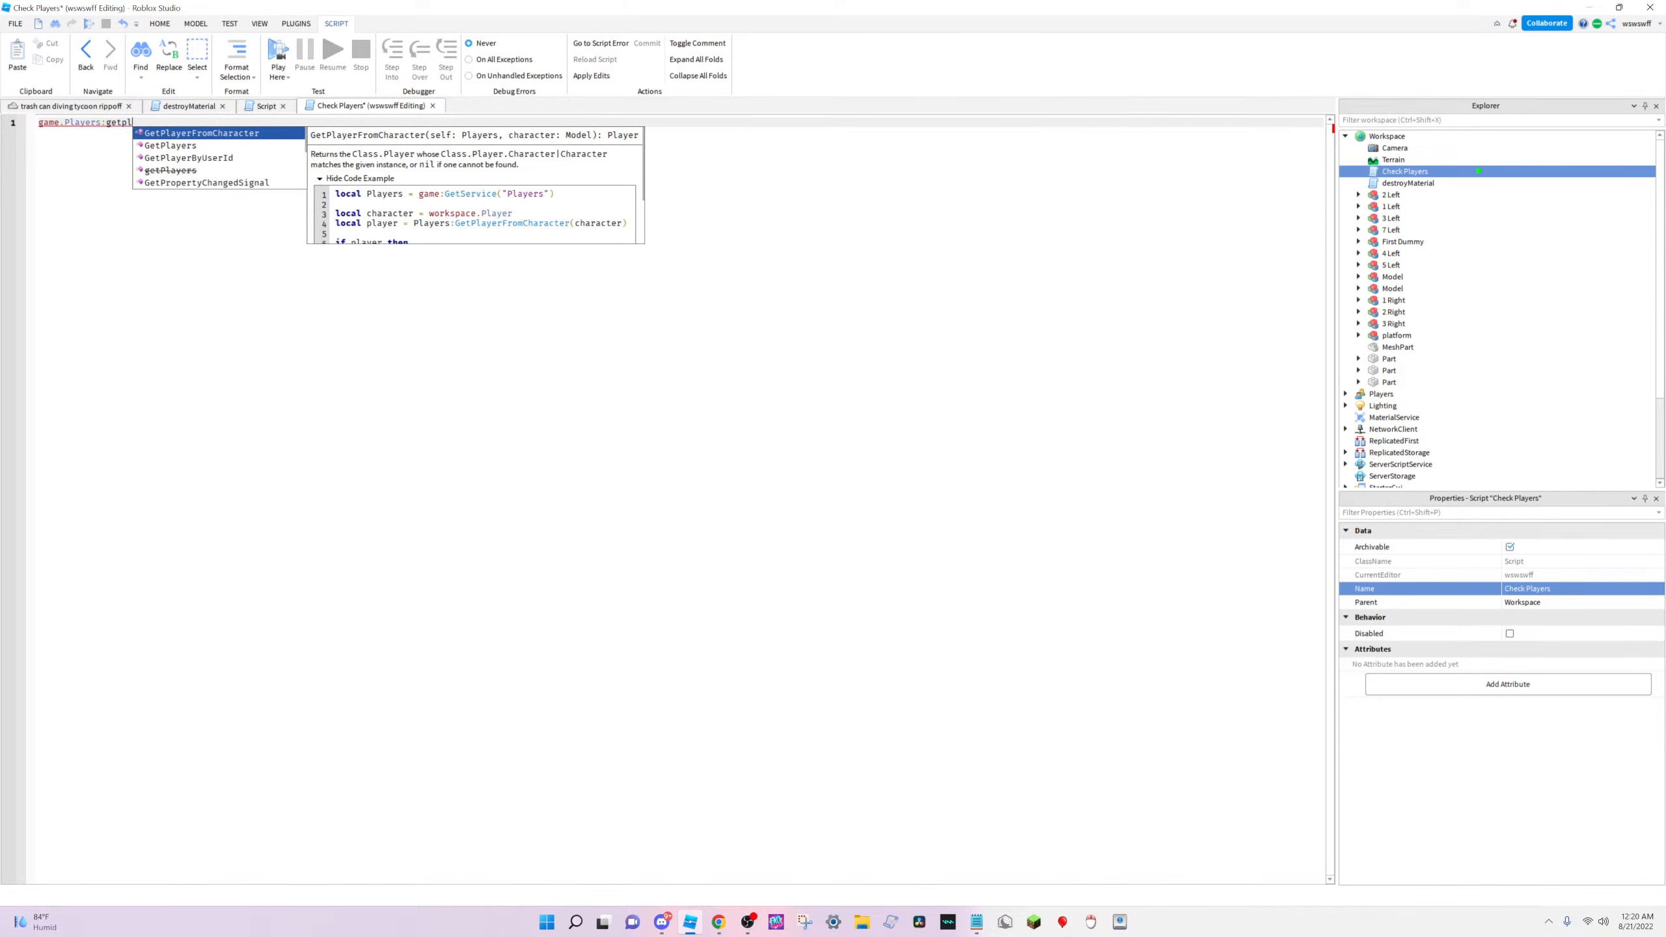
click(175, 145)
text(())
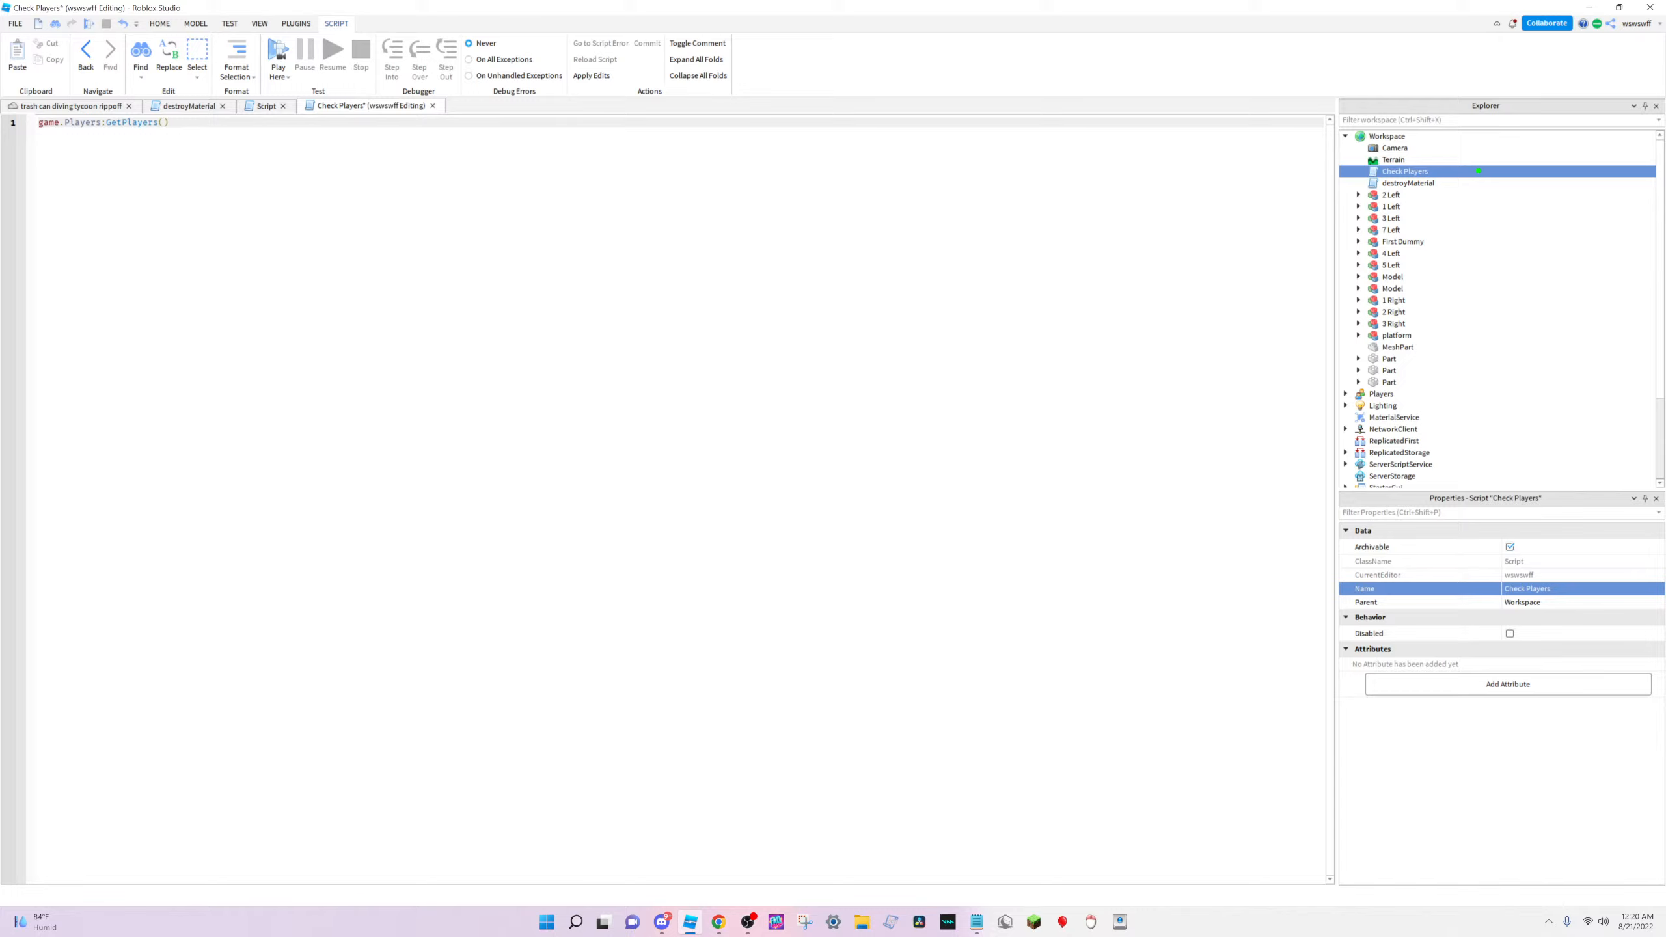
Try to wrap the game.Players:GetPlayers() call in a print statement
text(pir)
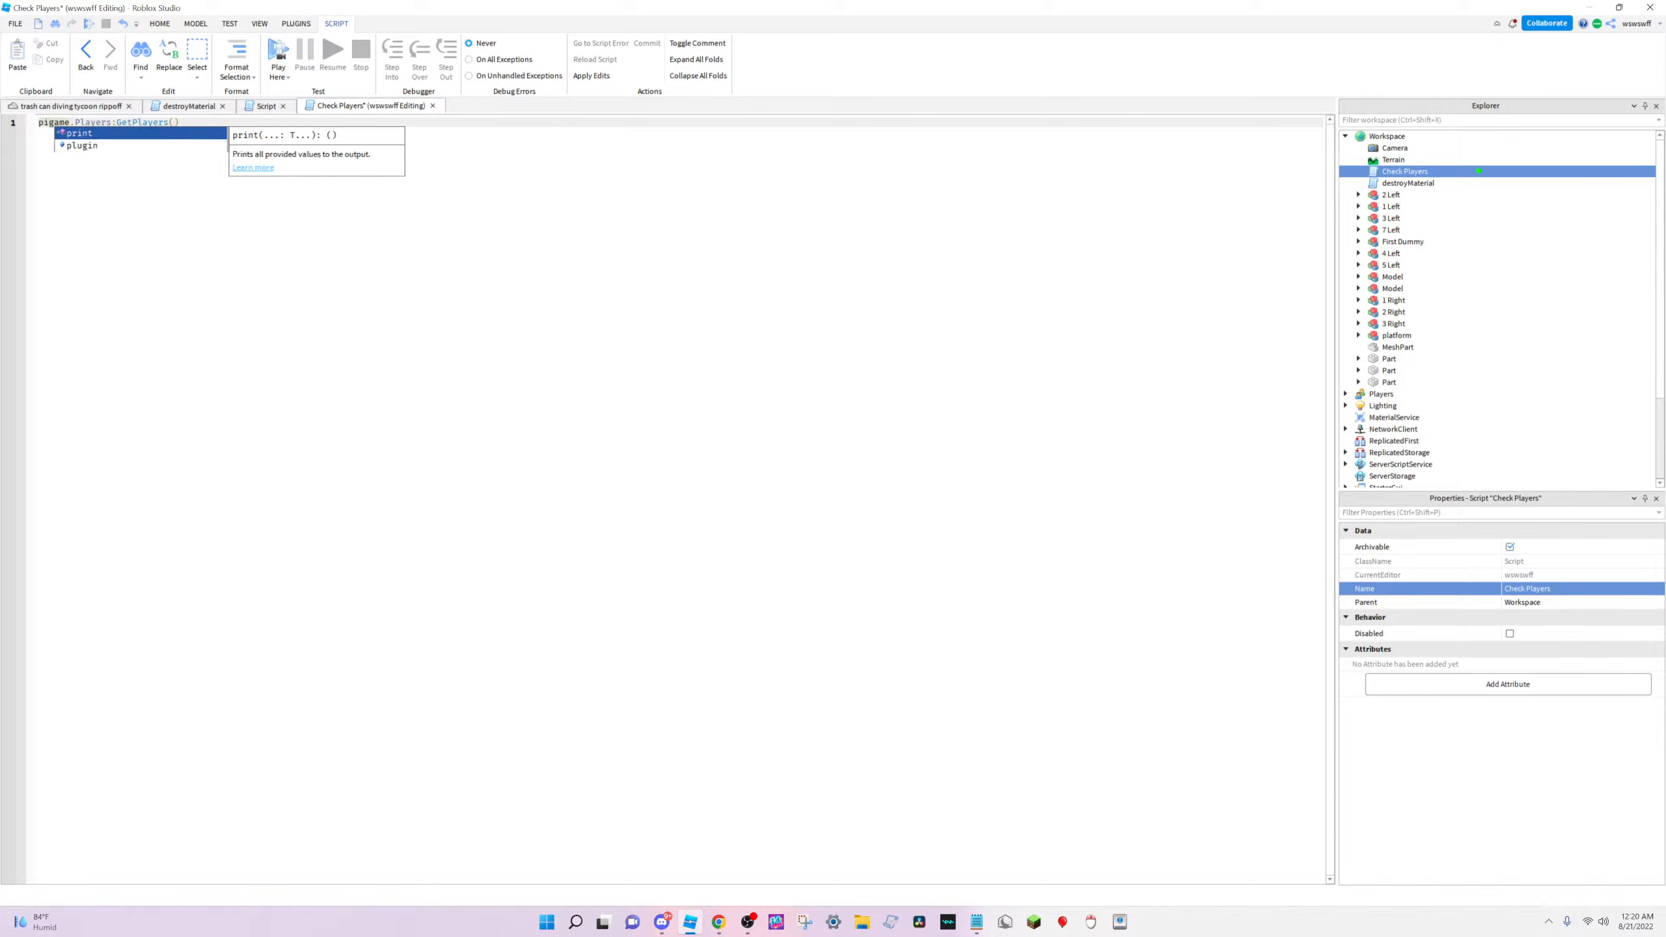
key(BackSpace)
key(BackSpace)
key(BackSpace)
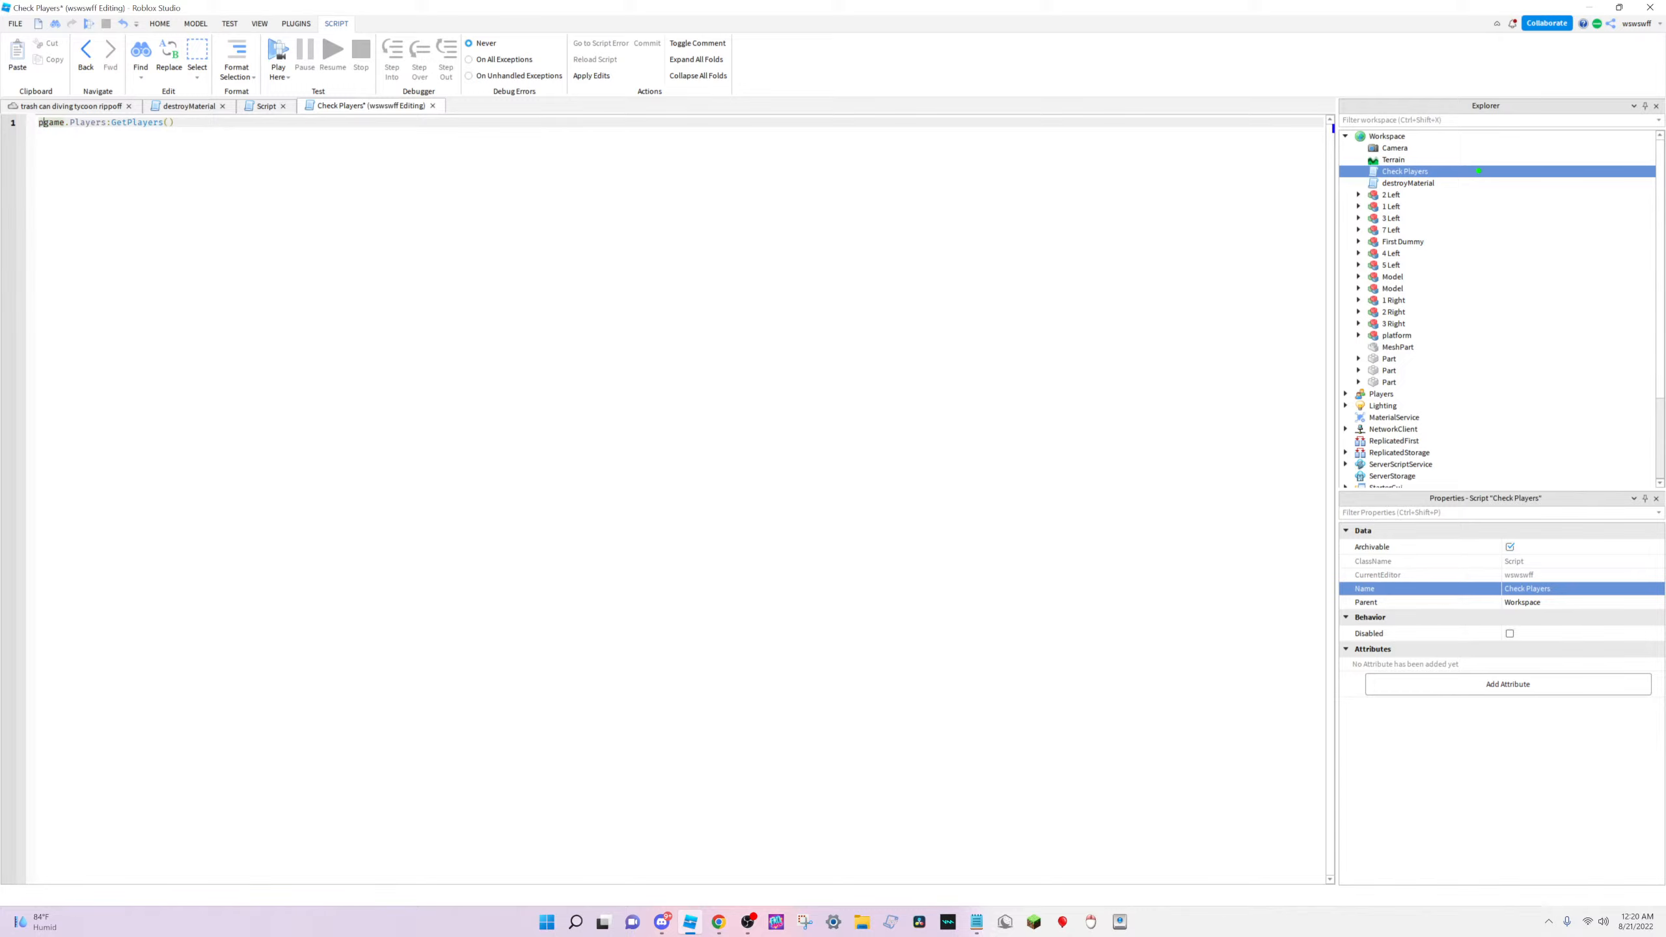
text(print)
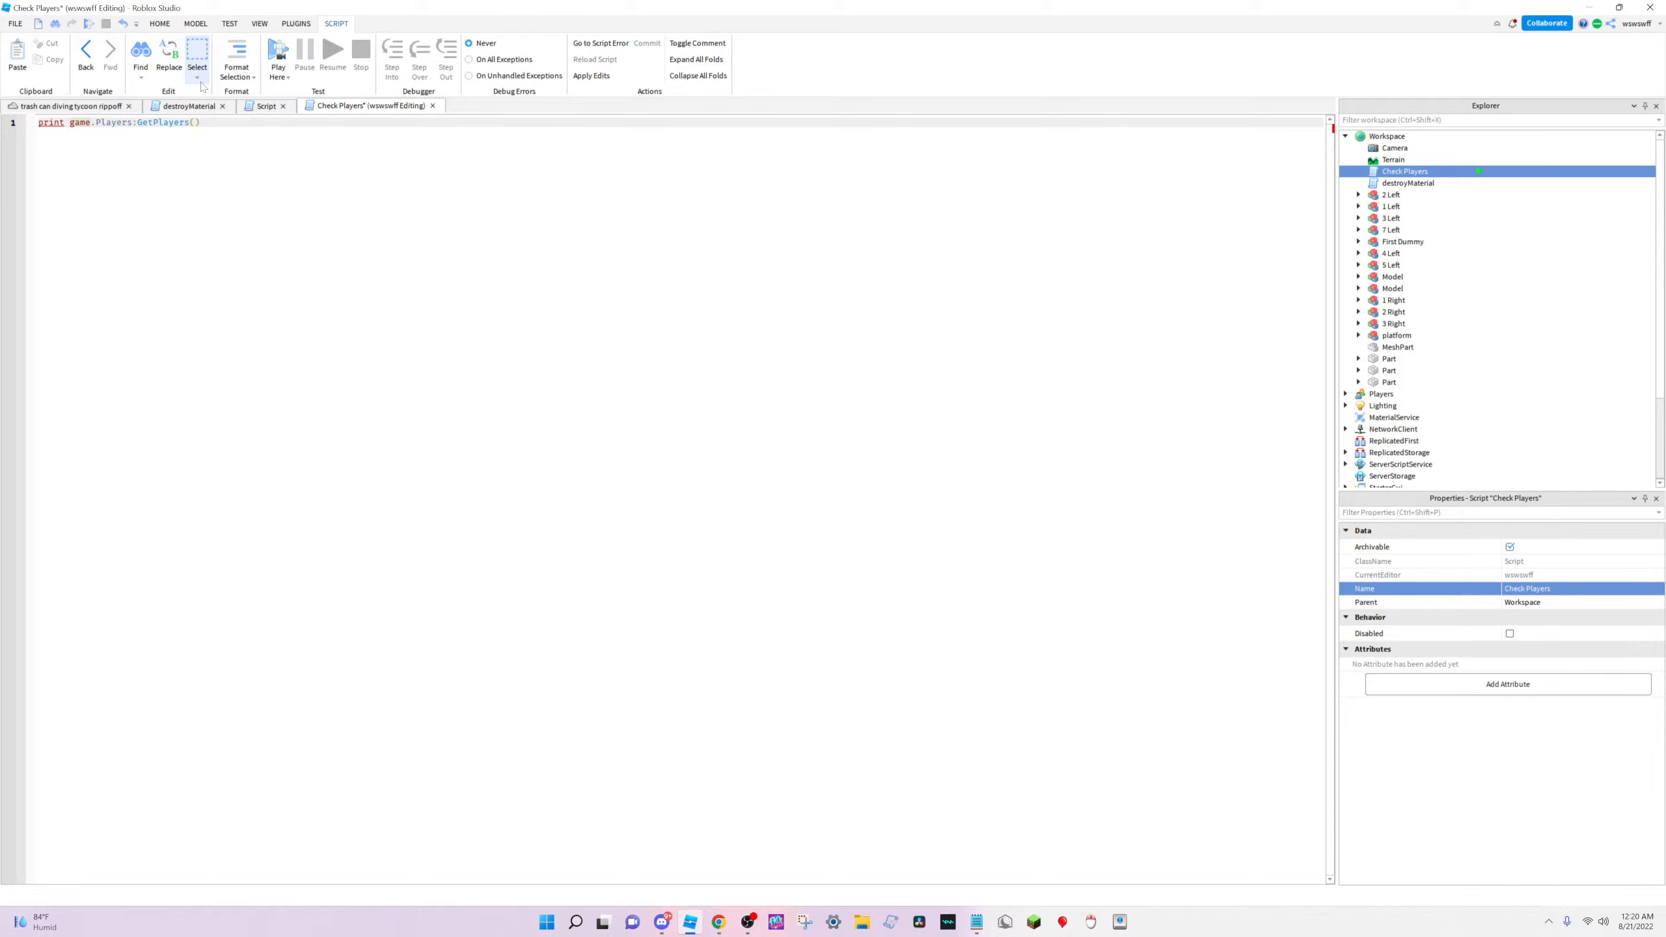
text( ()
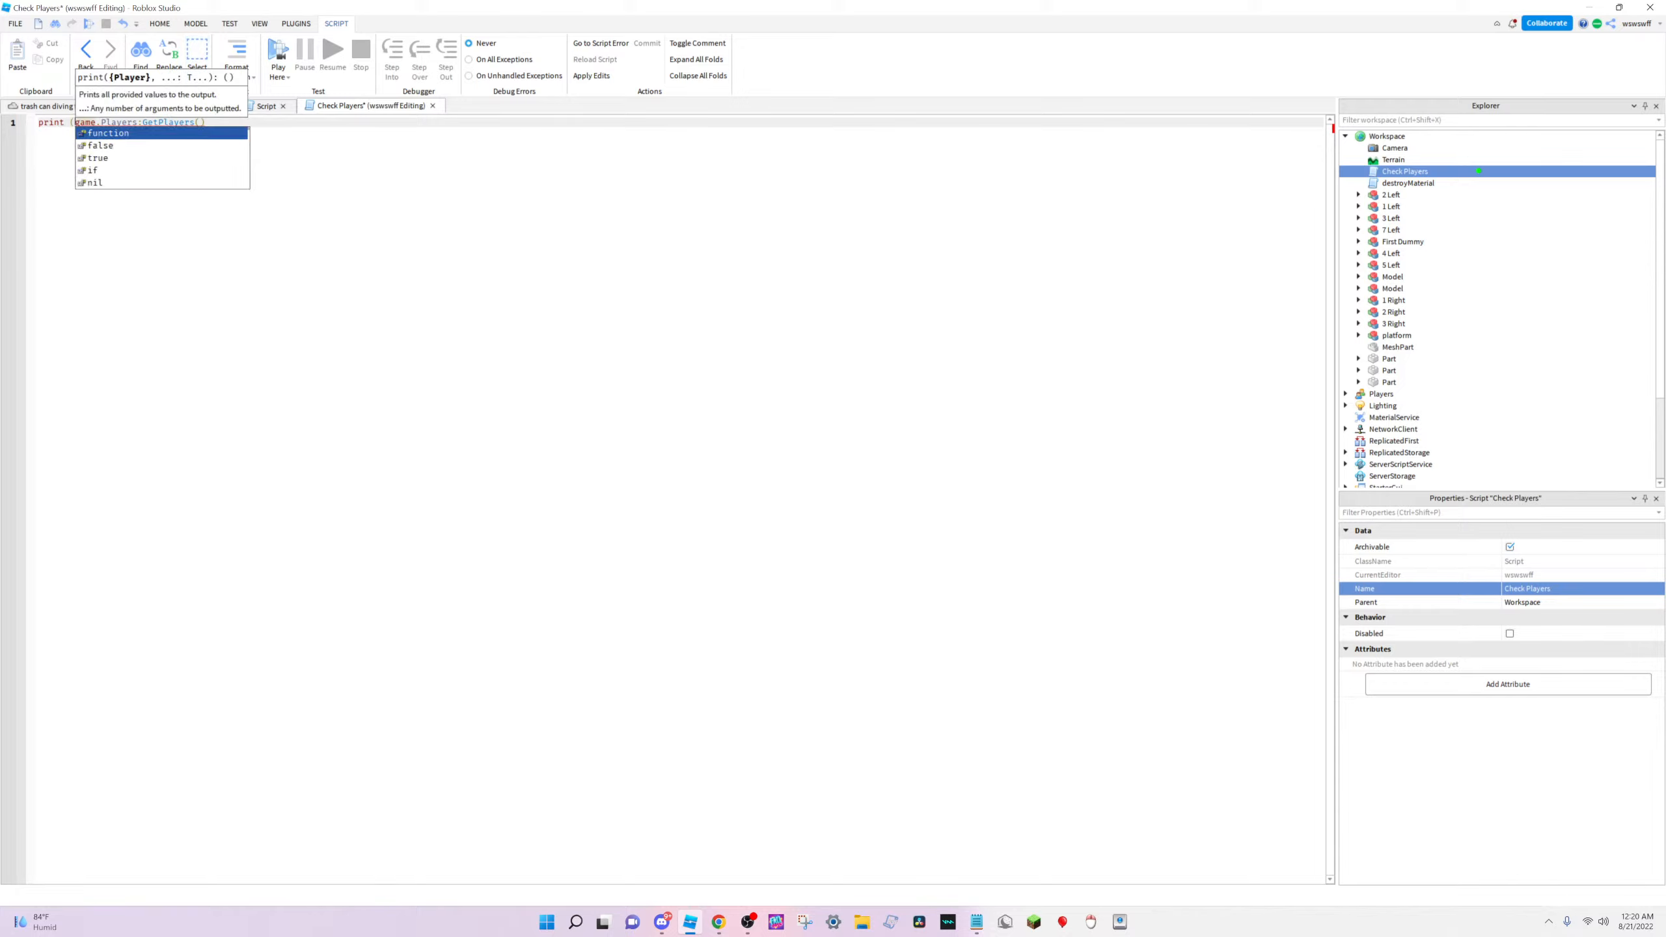
key(BackSpace)
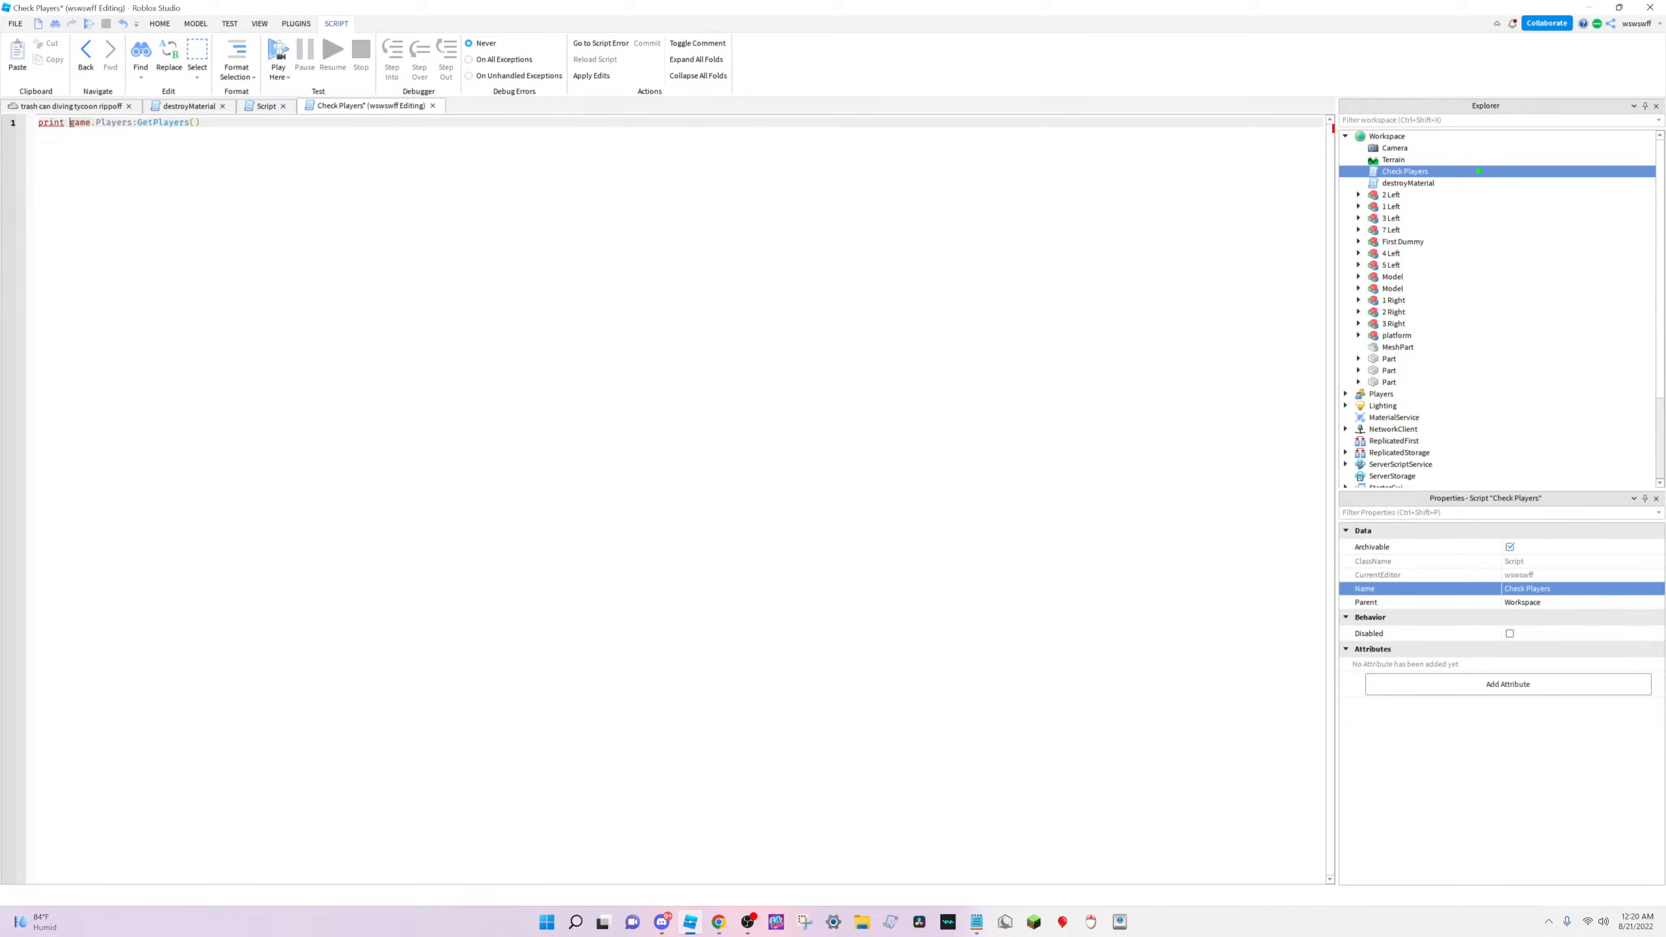
key(BackSpace)
key(BackSpace)
key(BackSpace)
key(BackSpace)
key(BackSpace)
Start a local variable declaration in front of the game.Players:GetPlayers() call
text(loca)
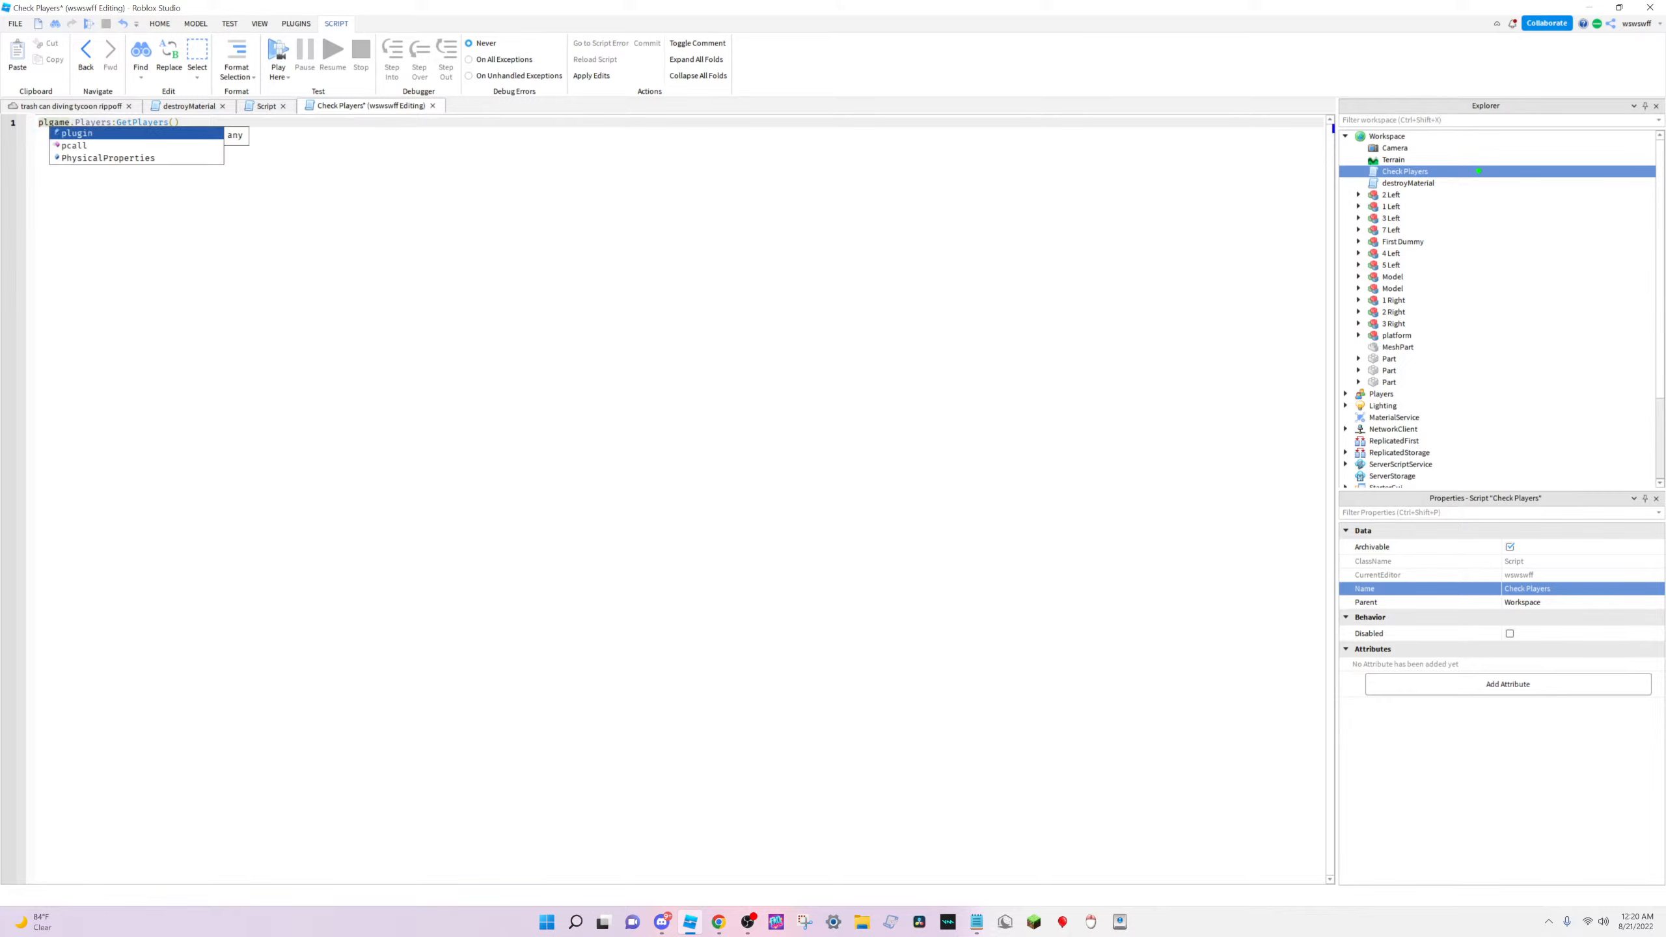